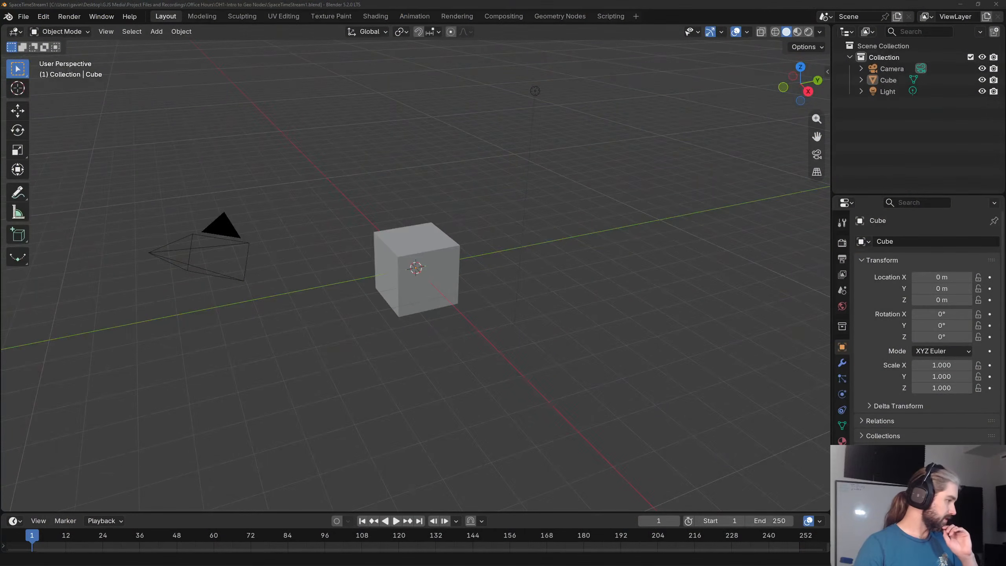
# Delete all the default scene objects: the camera, cube and light.
pyautogui.hotkey('alt', 'Tab')
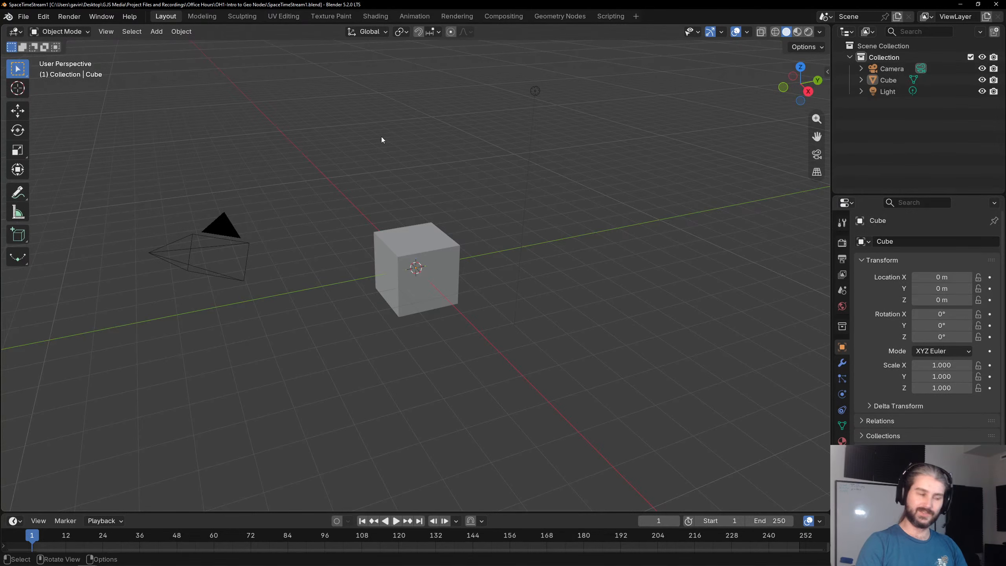
pyautogui.press('a')
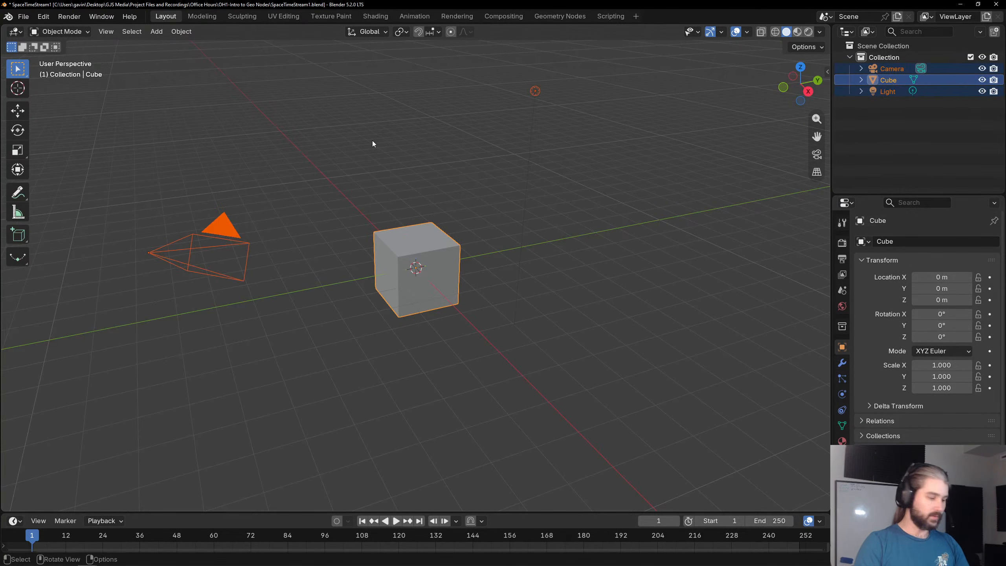
pyautogui.press('Delete')
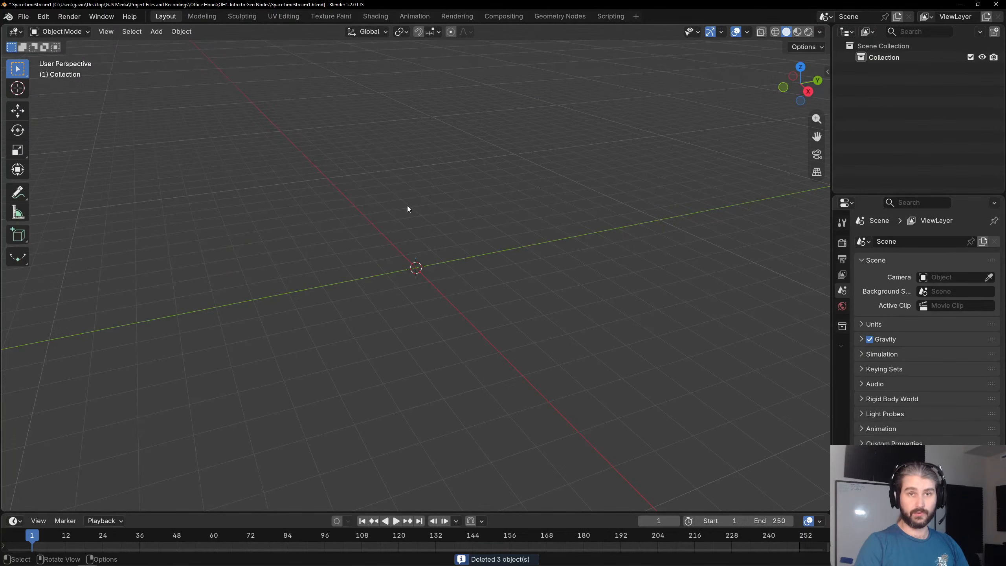
# Add a plane mesh at the world origin.
pyautogui.hotkey('shift', 'a')
pyautogui.moveTo(406, 226)
pyautogui.click(458, 220)
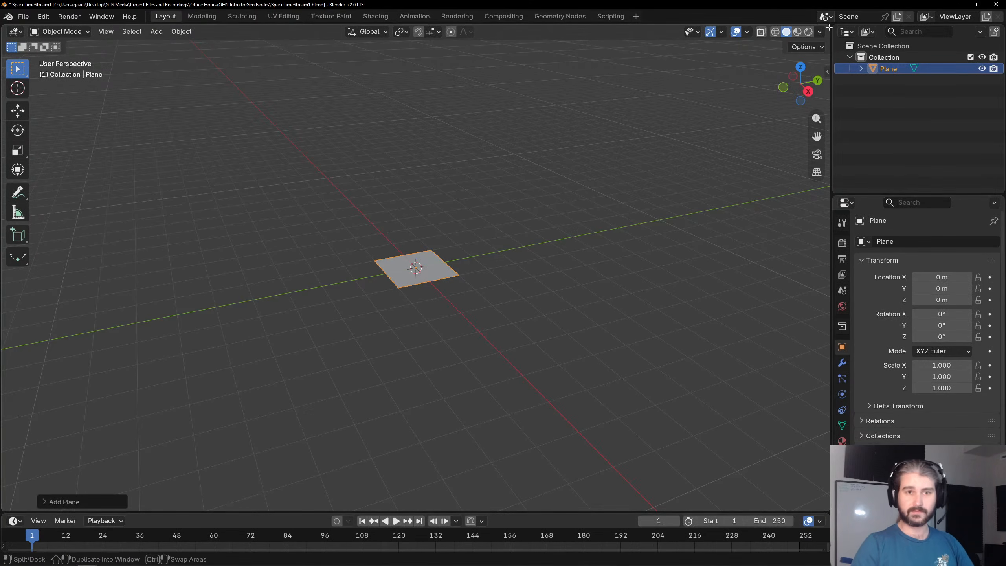
# Split the 3D viewport vertically, make the new area a Geometry Node Editor, and widen it slightly.
pyautogui.moveTo(829, 28); pyautogui.dragTo(317, 40)
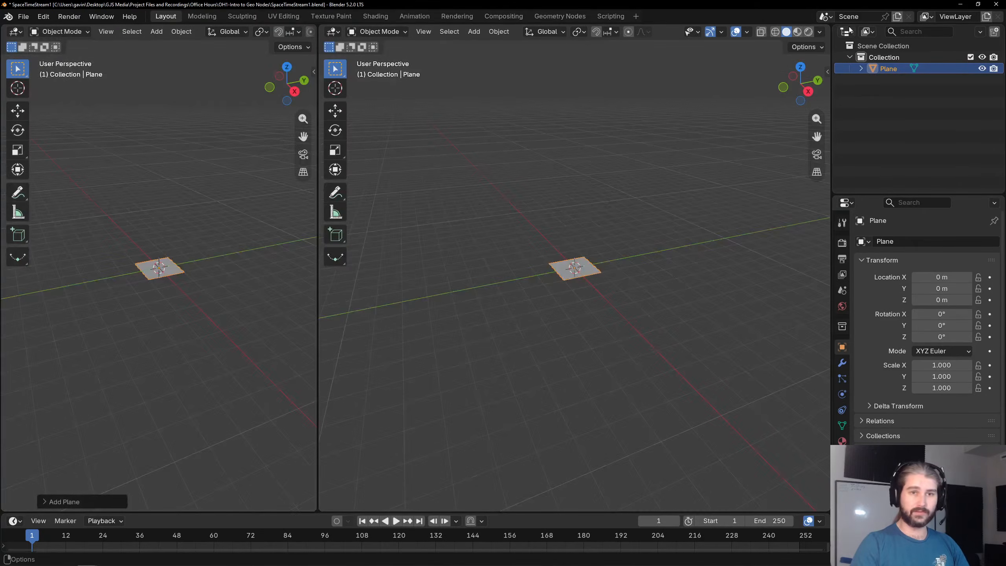
pyautogui.click(333, 32)
pyautogui.click(334, 32)
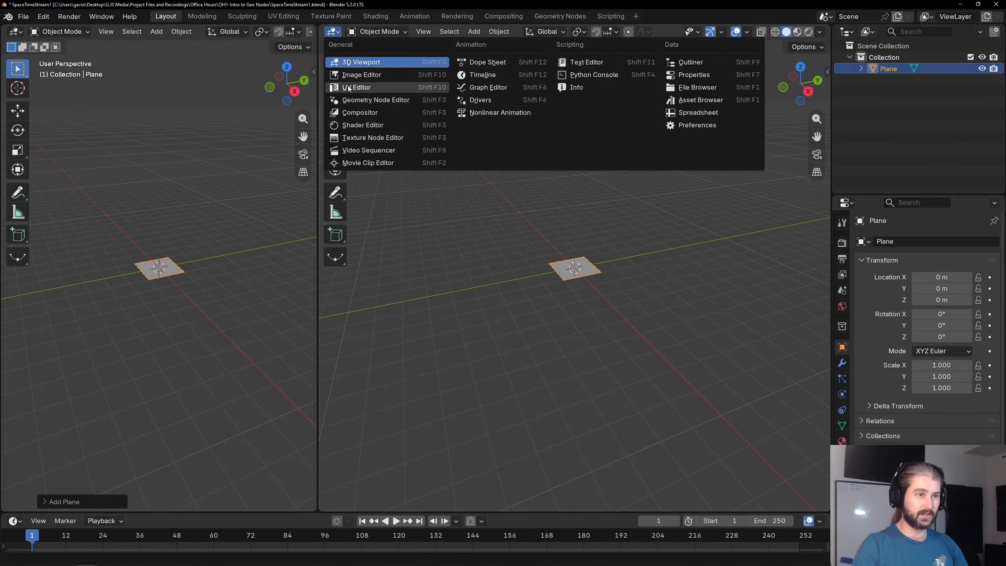
pyautogui.click(355, 99)
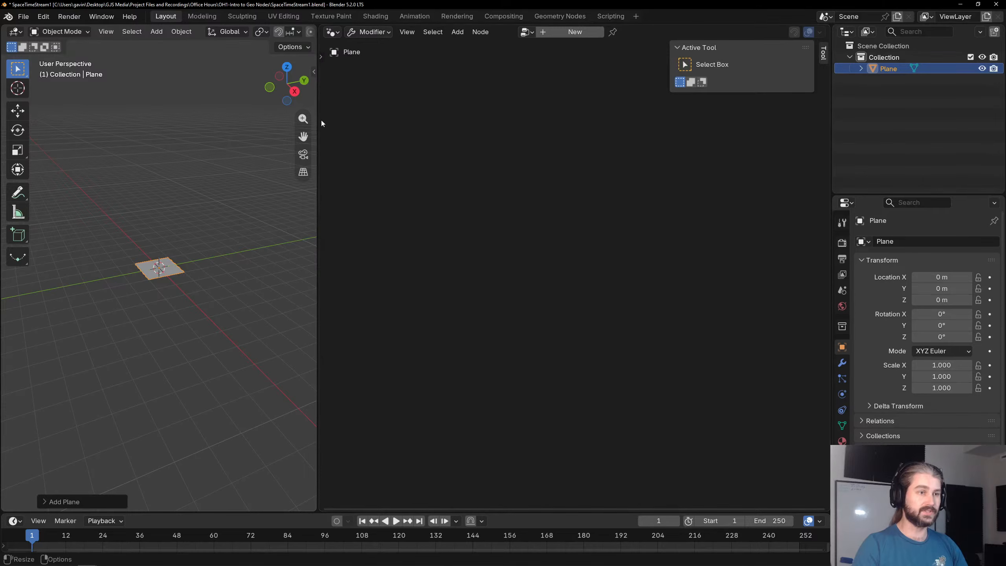
pyautogui.moveTo(319, 120); pyautogui.dragTo(294, 131)
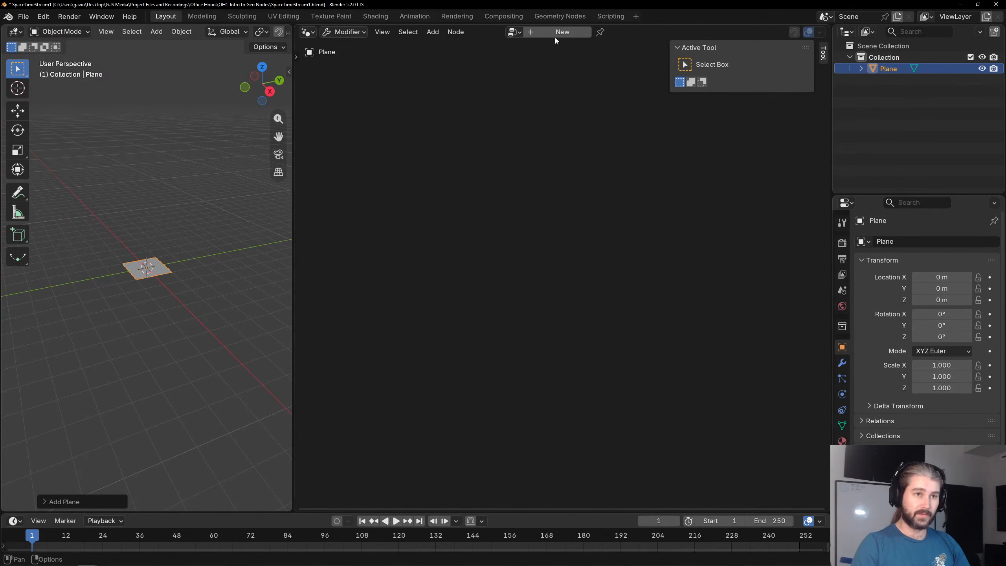
# Add a Geometry Nodes modifier to the plane.
pyautogui.click(842, 363)
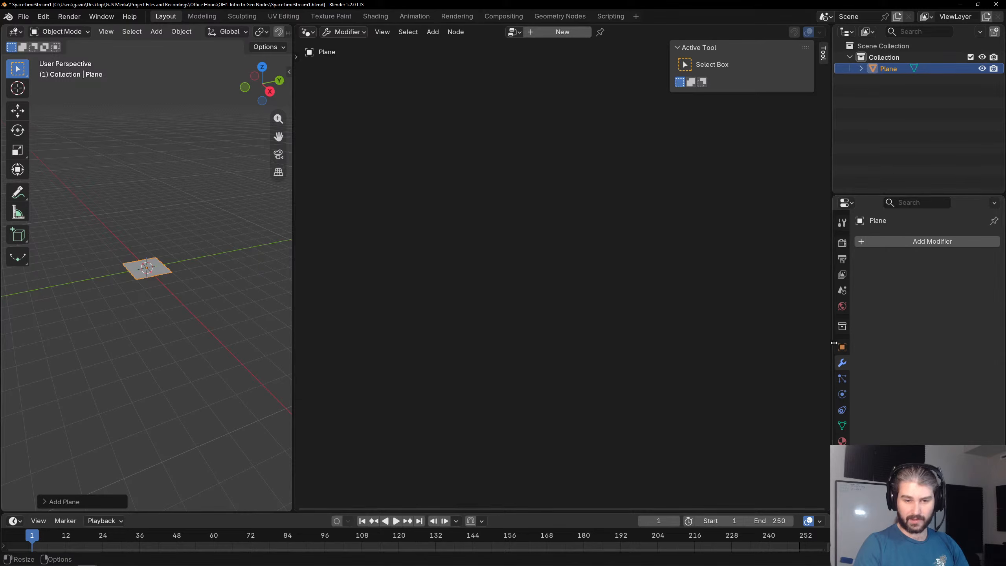
pyautogui.click(924, 242)
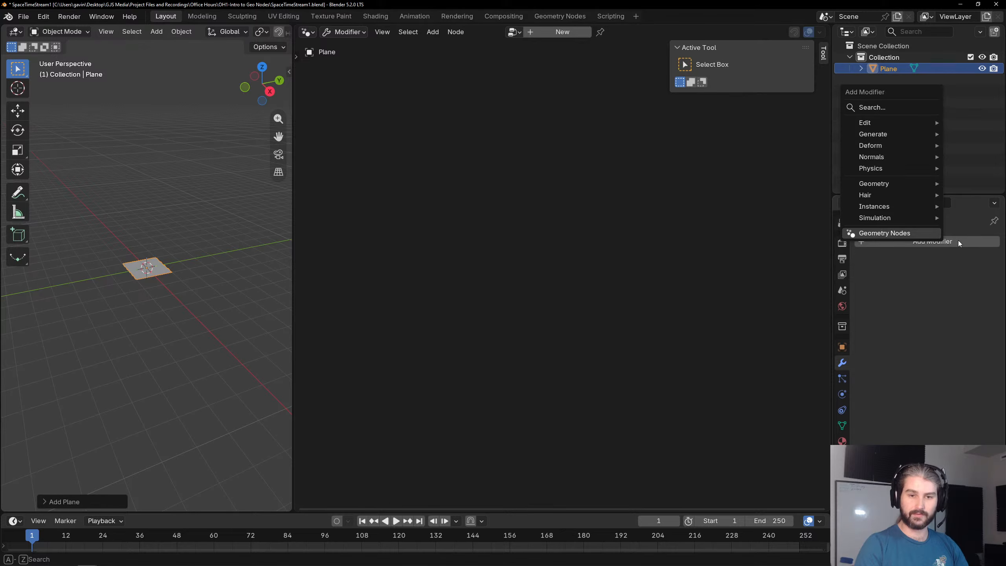
pyautogui.click(904, 237)
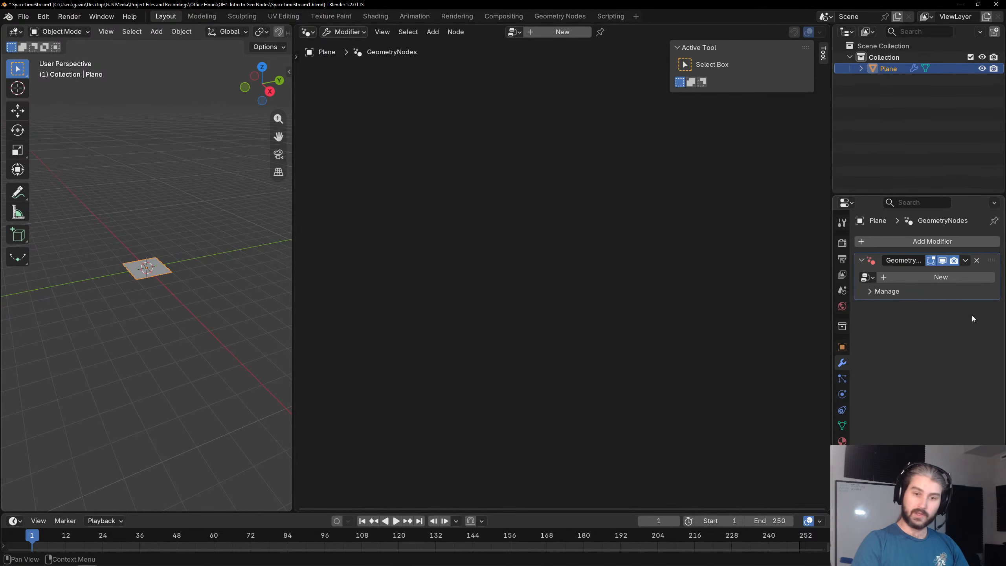
pyautogui.click(934, 278)
pyautogui.hotkey('ctrl', 'z')
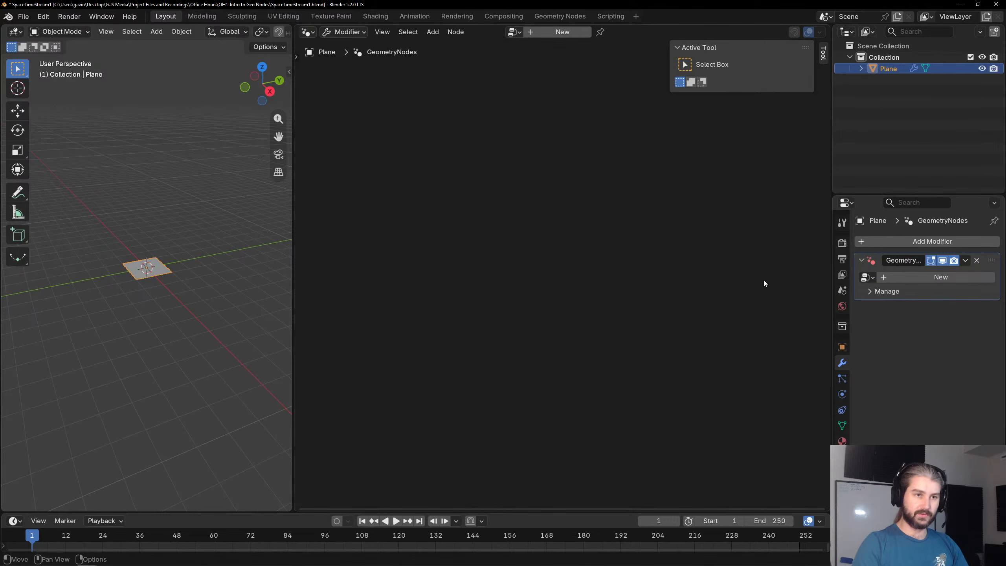
pyautogui.hotkey('ctrl', 'z')
# Create a new geometry node group for the plane from the node editor.
pyautogui.click(550, 31)
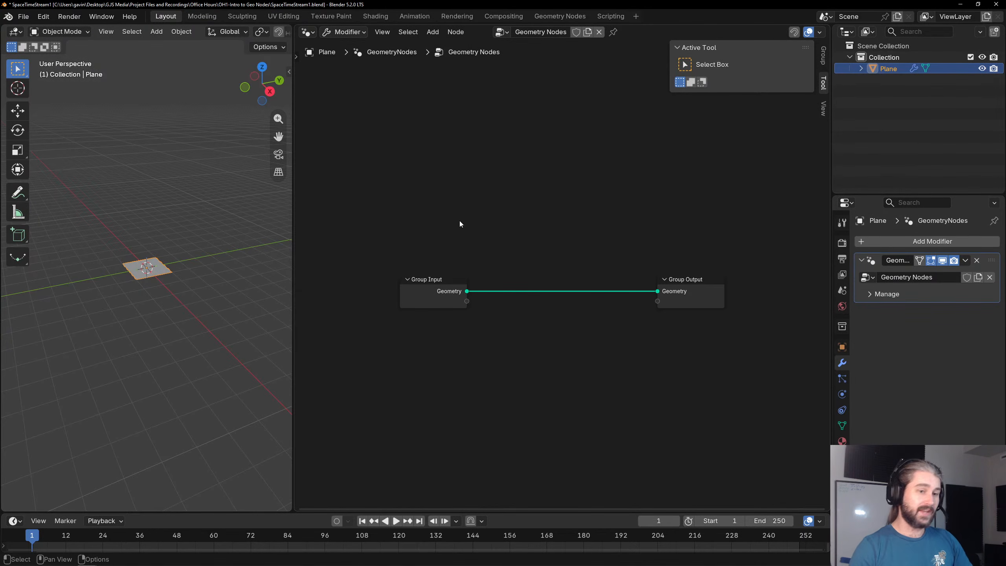
pyautogui.moveTo(532, 234); pyautogui.dragTo(377, 321)
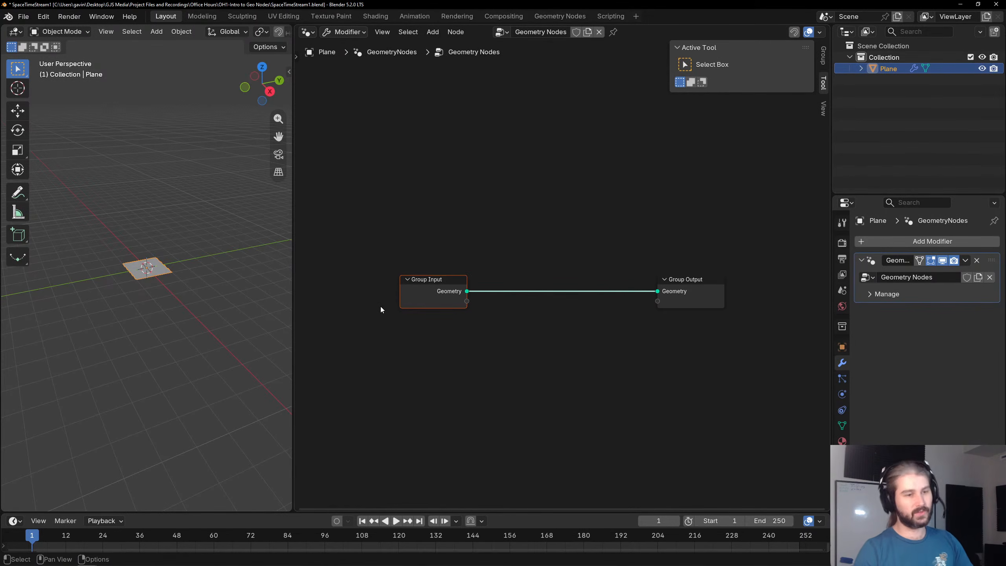
pyautogui.click(454, 243)
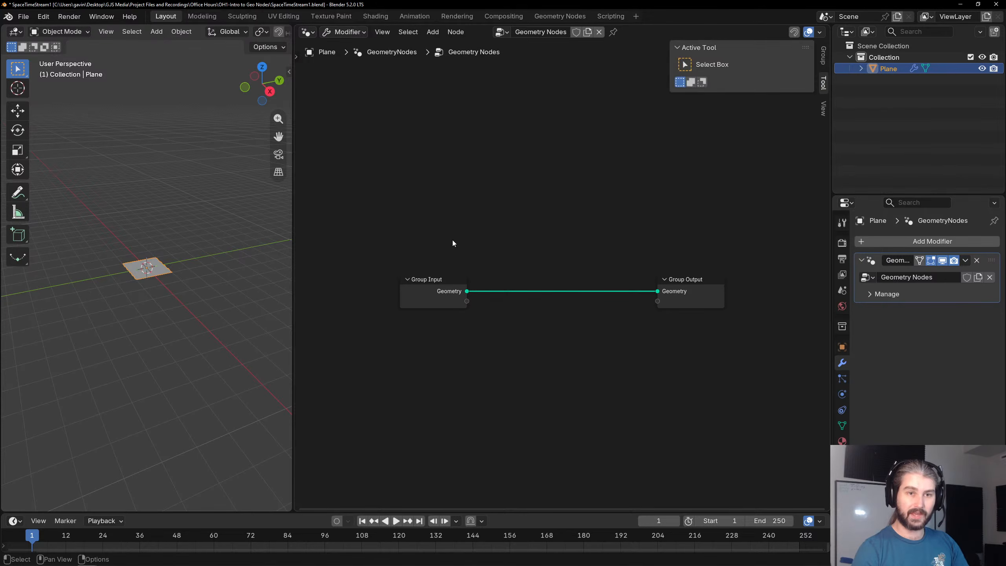
# Rename the plane's node group to "Space Grid" in the group properties.
pyautogui.press('n')
pyautogui.press('n')
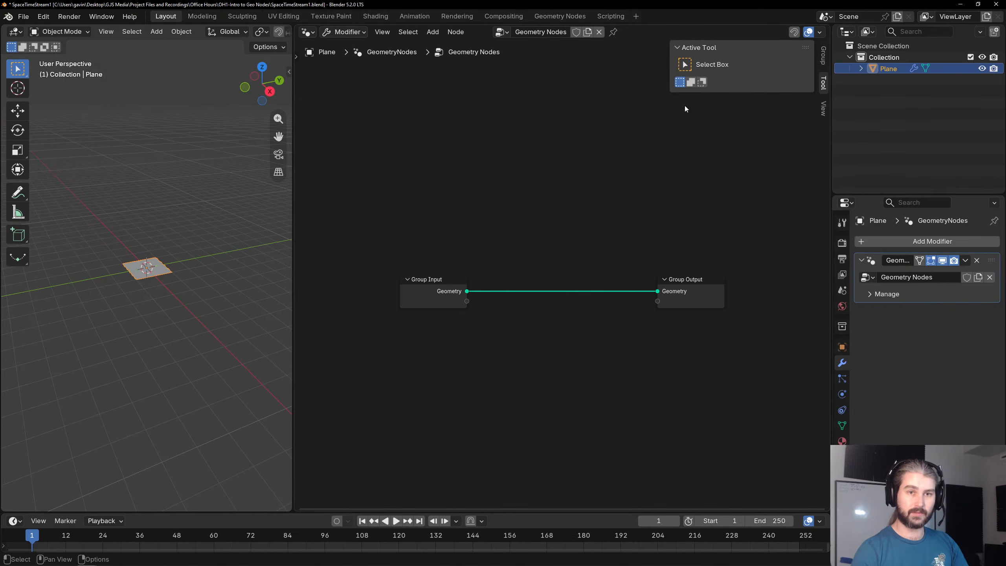
pyautogui.click(822, 54)
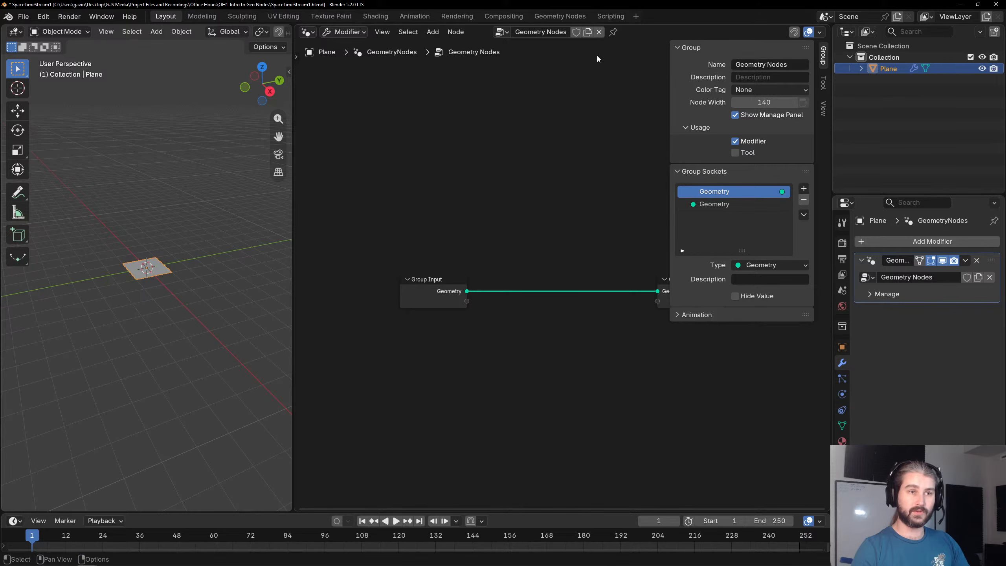
pyautogui.click(748, 65)
pyautogui.hotkey('ctrl', 'a')
pyautogui.write('S')
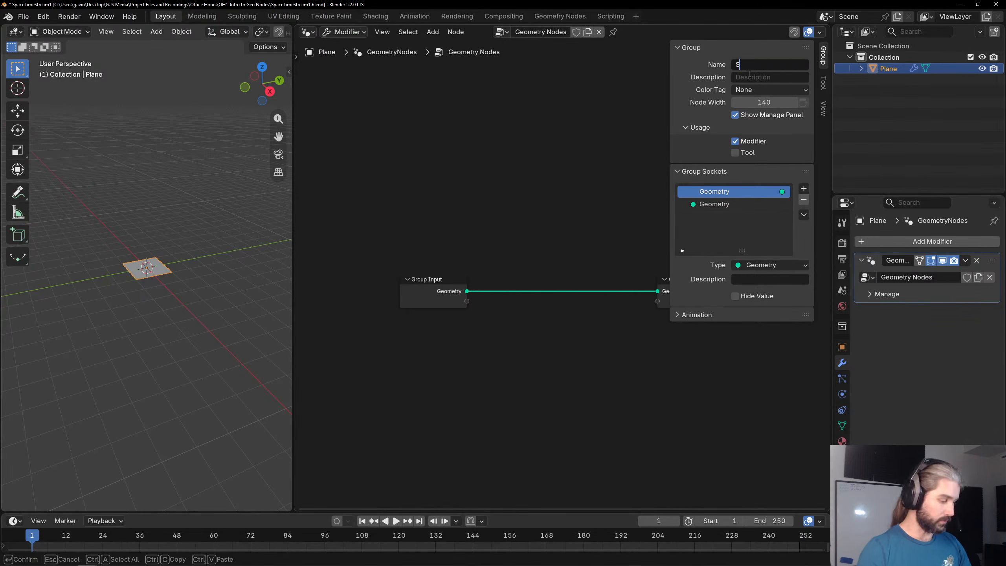
pyautogui.write('pace ')
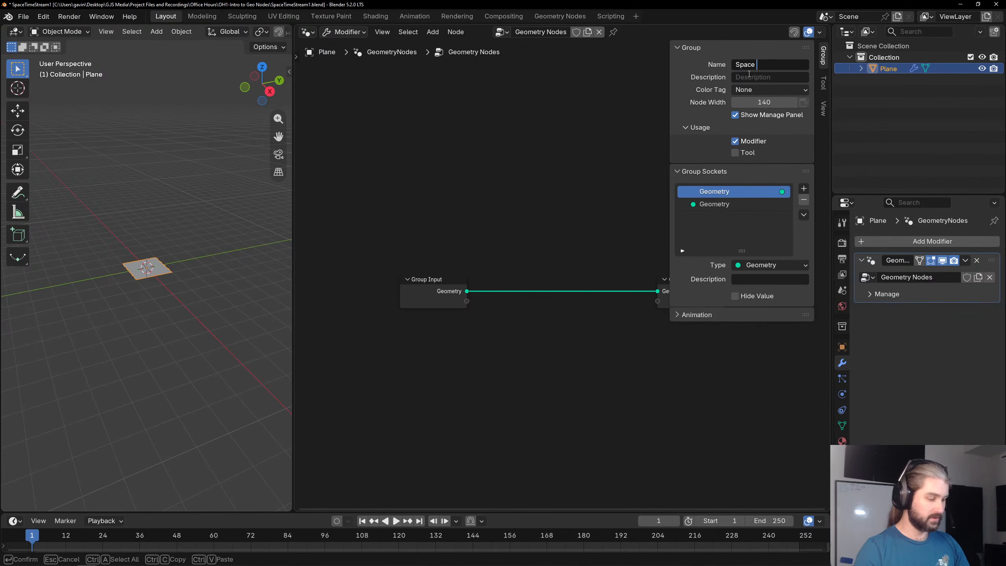
pyautogui.write('Grid')
pyautogui.press('Return')
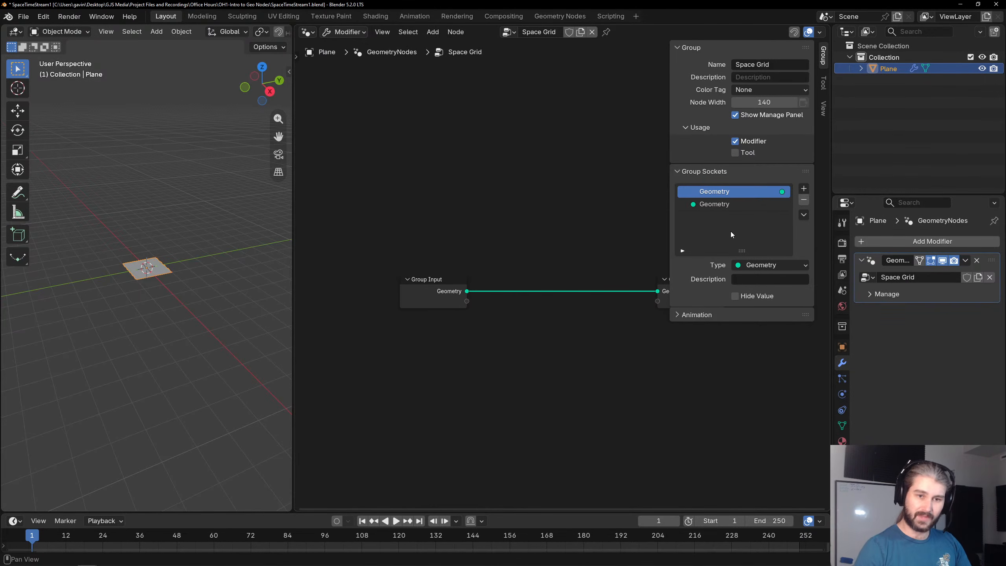
# Remove the Geometry input socket from the Space Grid group and hide the 3D viewport's tool shelf.
pyautogui.click(727, 210)
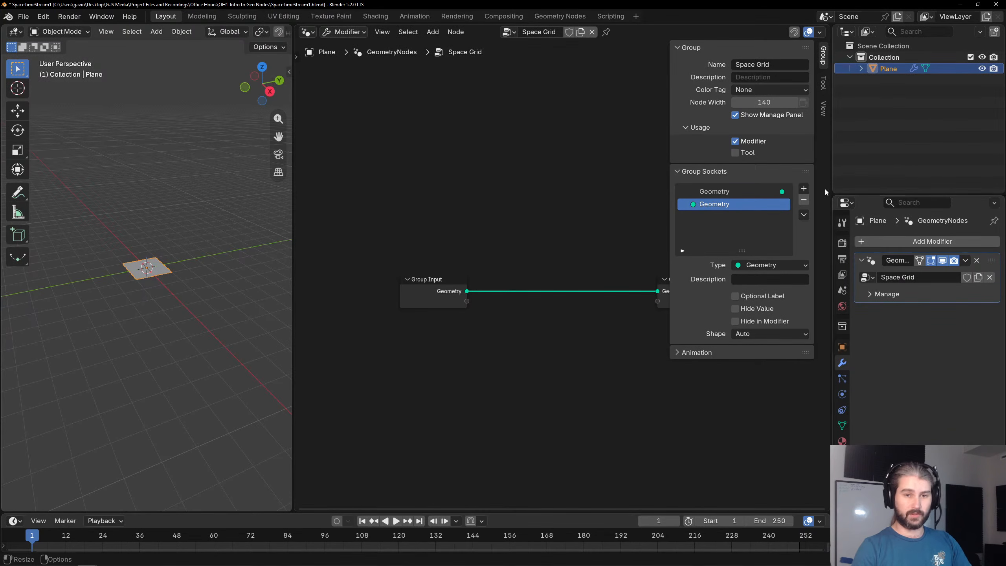
pyautogui.click(804, 200)
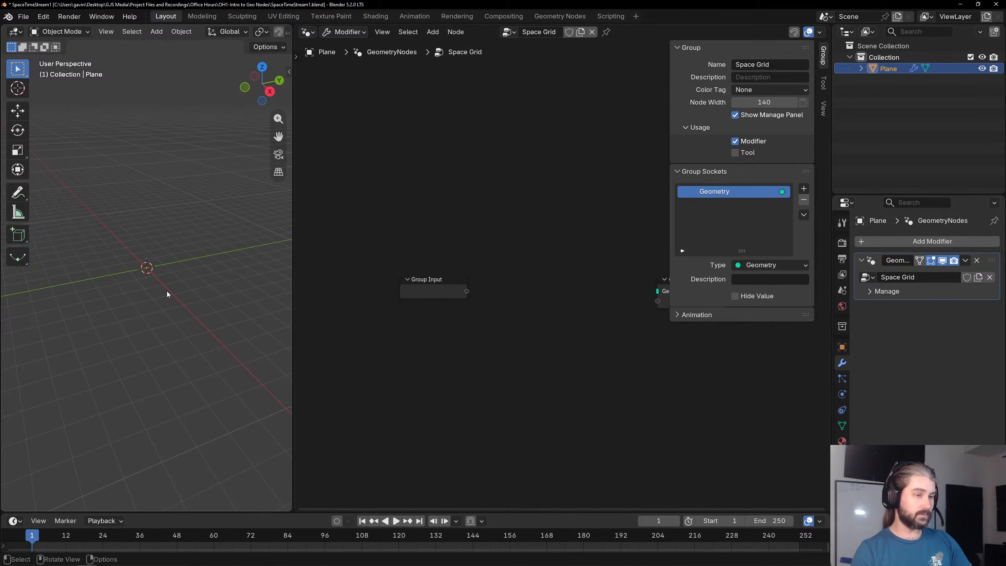
pyautogui.press('t')
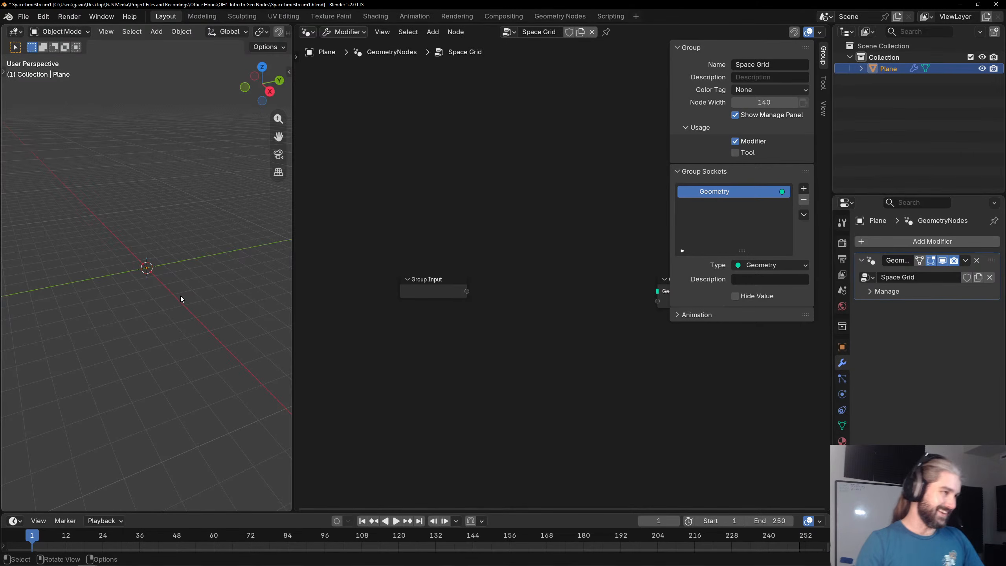
# Add a Grid mesh primitive node between the Group Input and Group Output nodes.
pyautogui.click(436, 292)
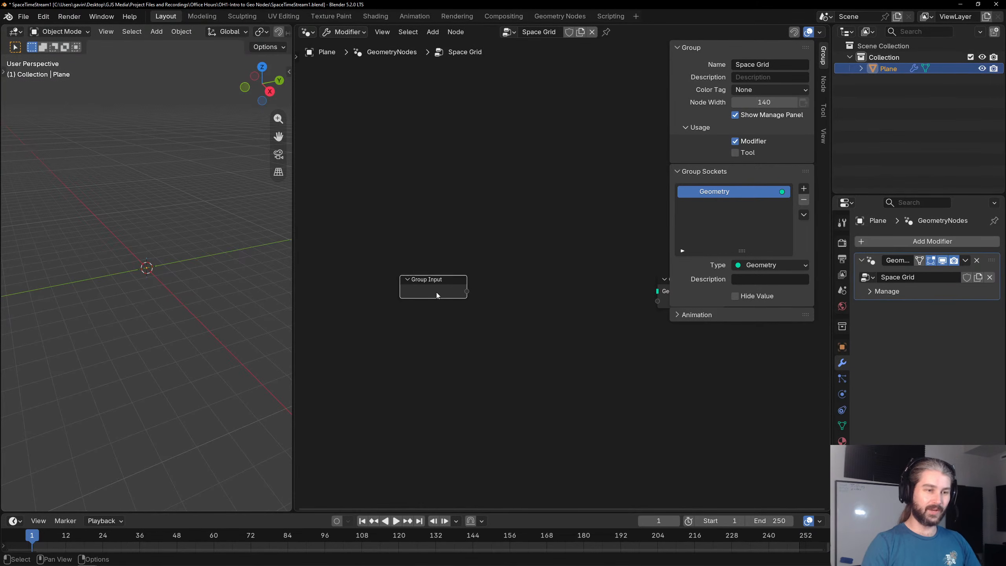
pyautogui.press('Home')
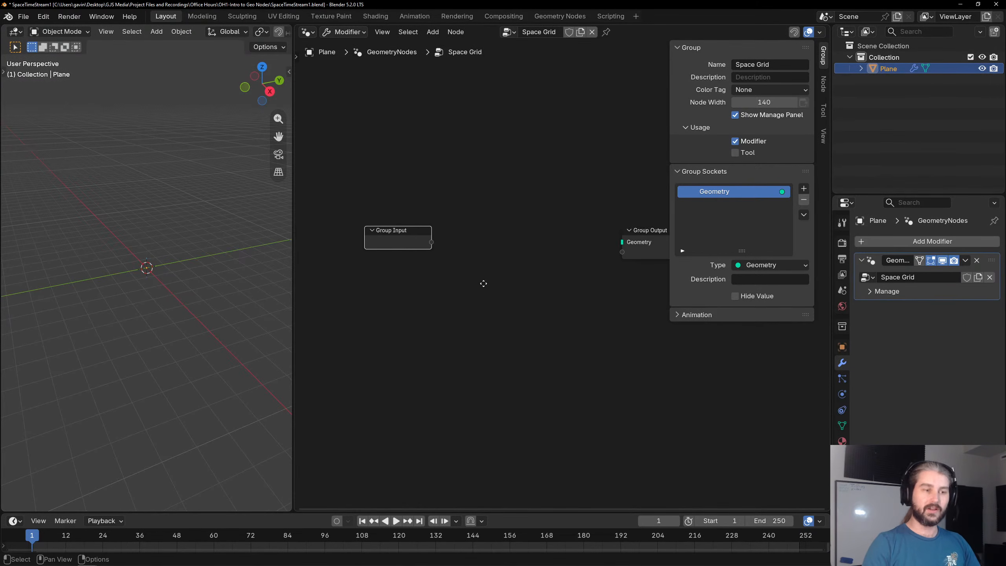
pyautogui.hotkey('shift', 'a')
pyautogui.moveTo(483, 276)
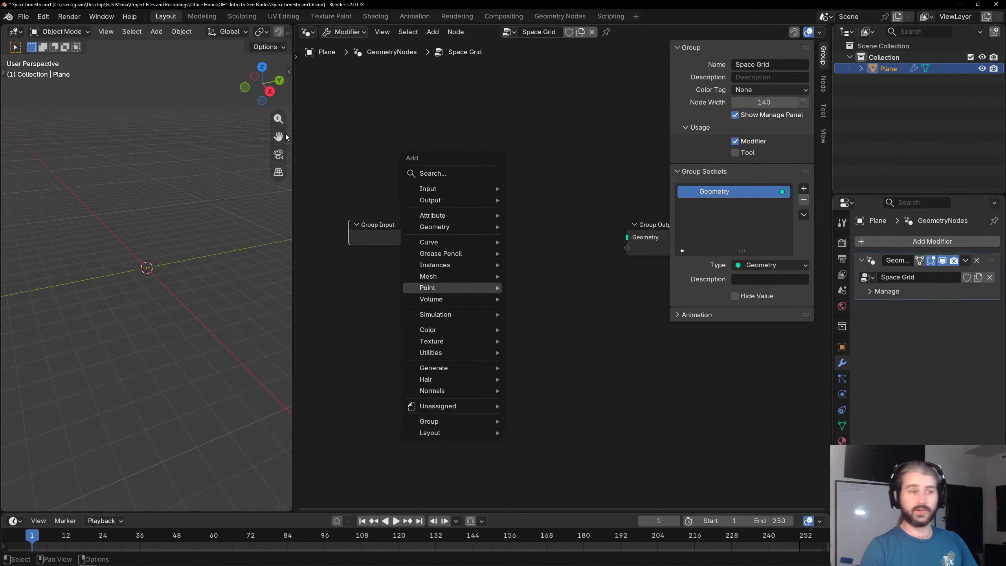
pyautogui.hotkey('shift', 'a')
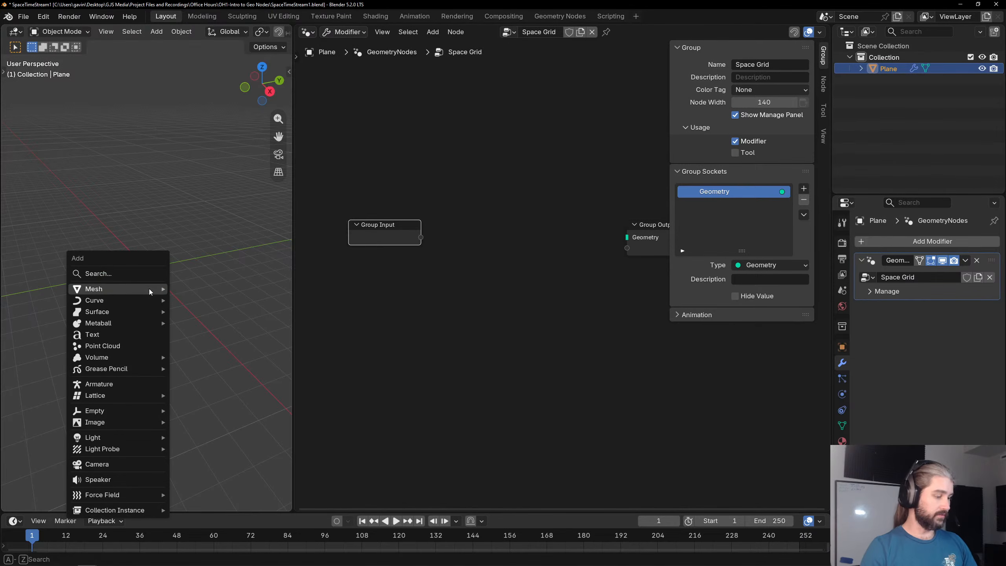
pyautogui.hotkey('shift', 'a')
pyautogui.moveTo(457, 260)
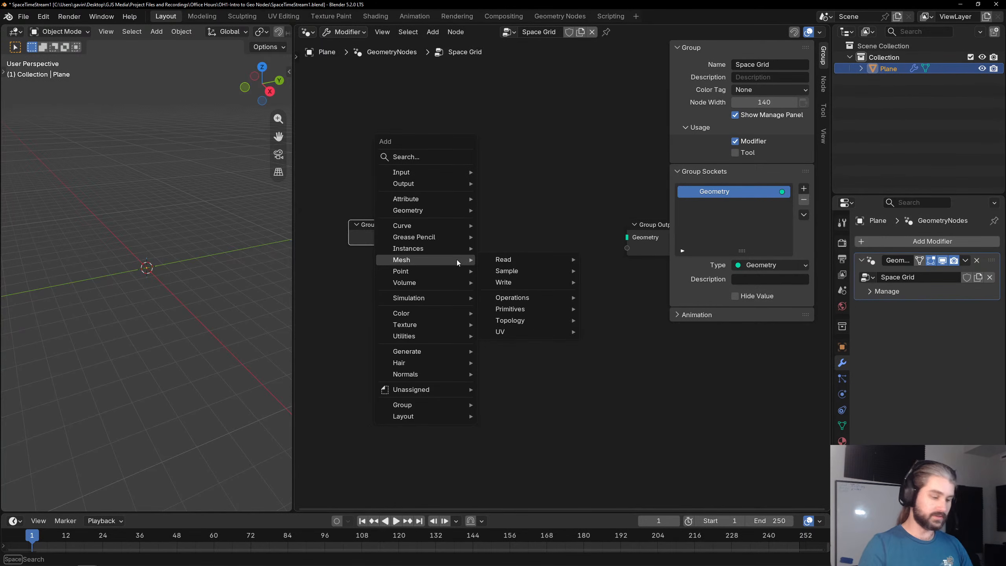
pyautogui.write('grid')
pyautogui.press('Return')
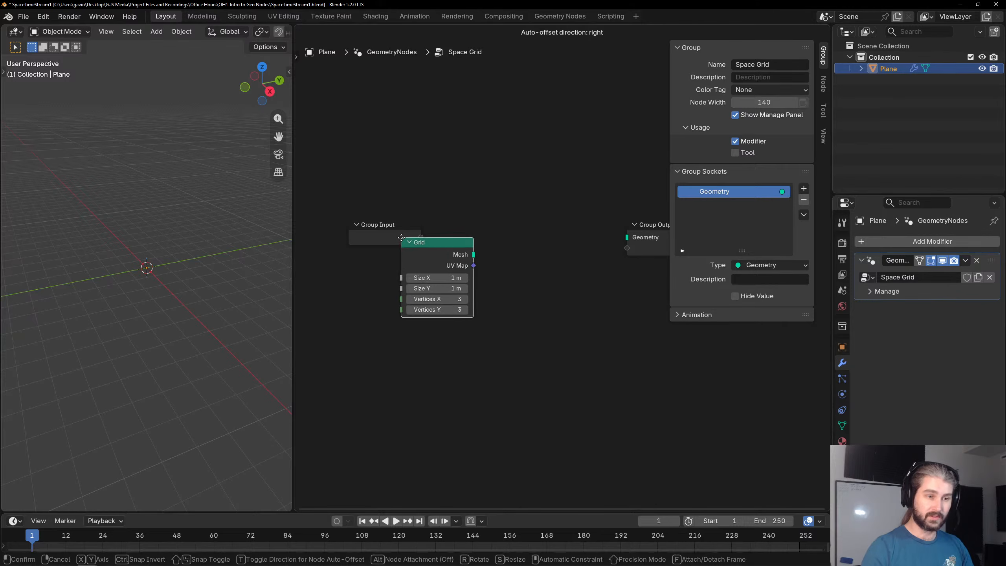
pyautogui.click(435, 224)
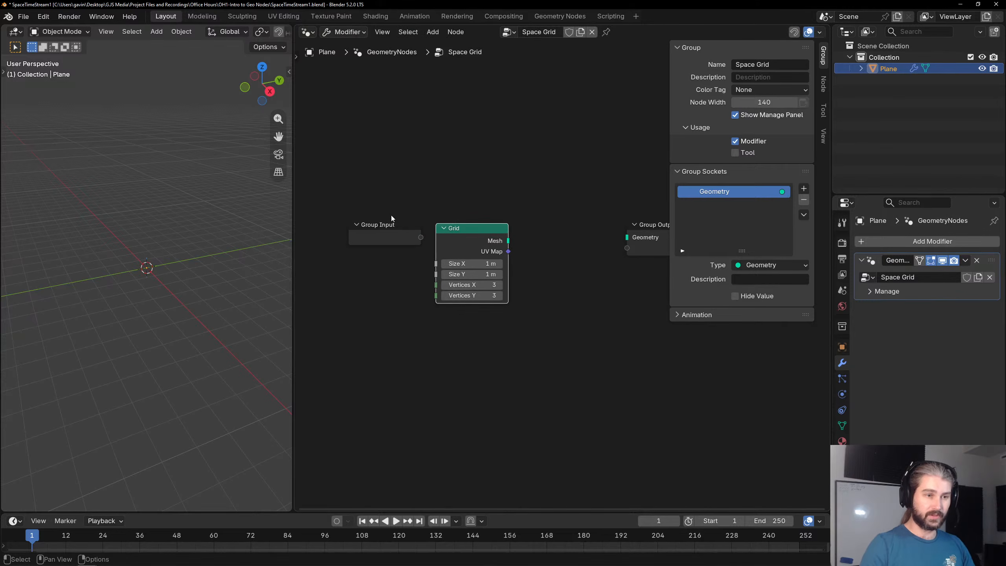
# Enable snapping in the node editor and move all the nodes together so they align to the background grid.
pyautogui.click(794, 32)
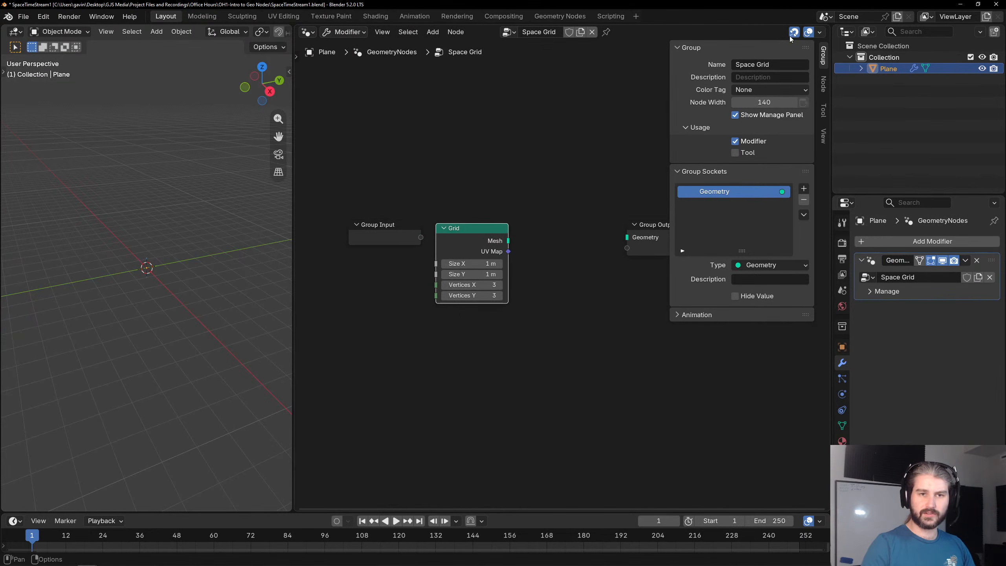
pyautogui.press('a')
pyautogui.press('s')
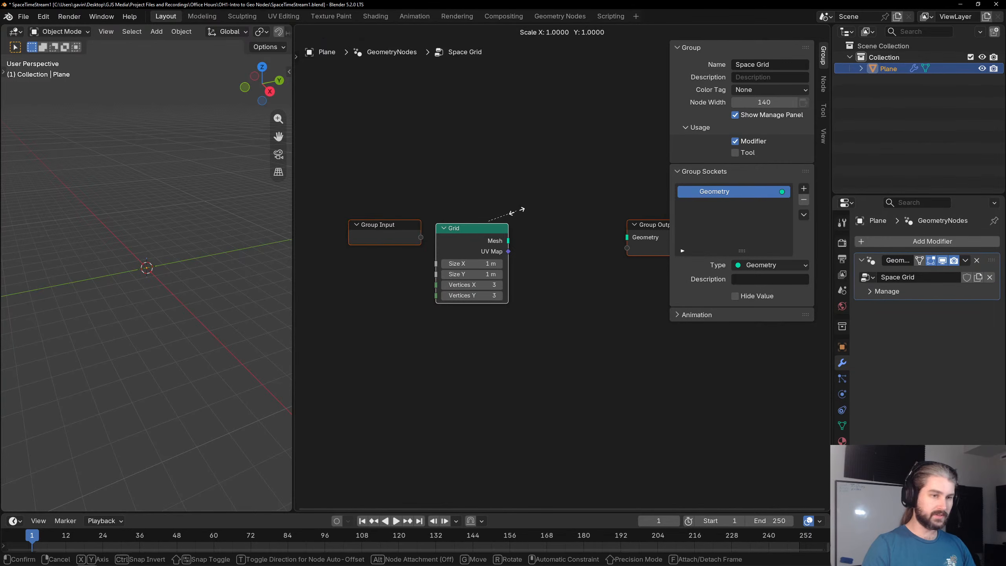
pyautogui.press('Escape')
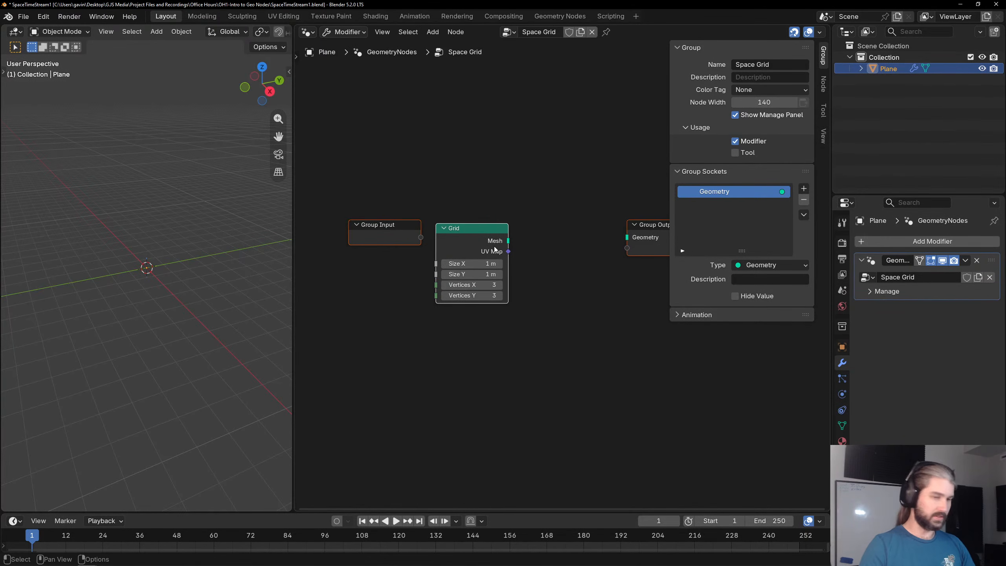
pyautogui.press('g')
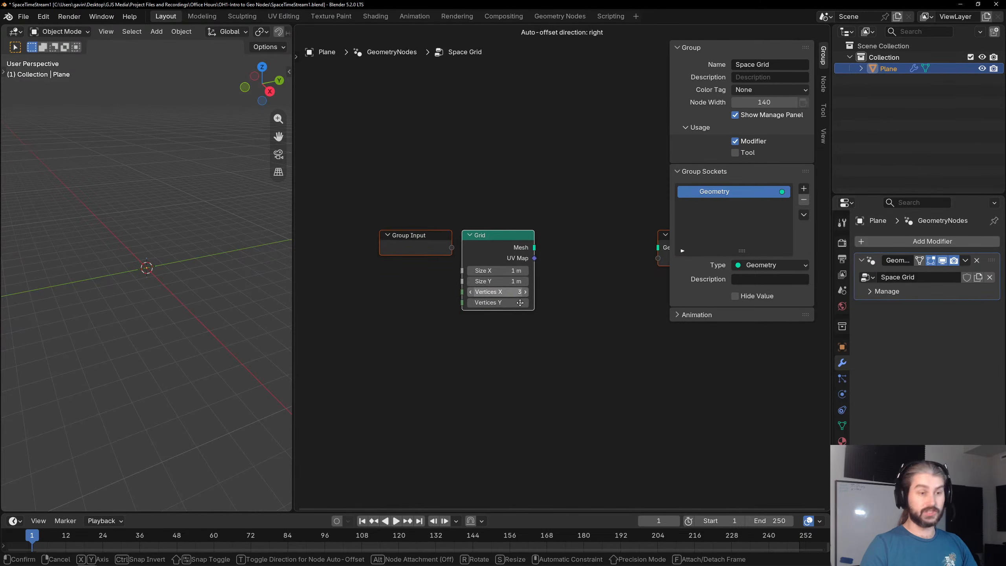
pyautogui.click(469, 287)
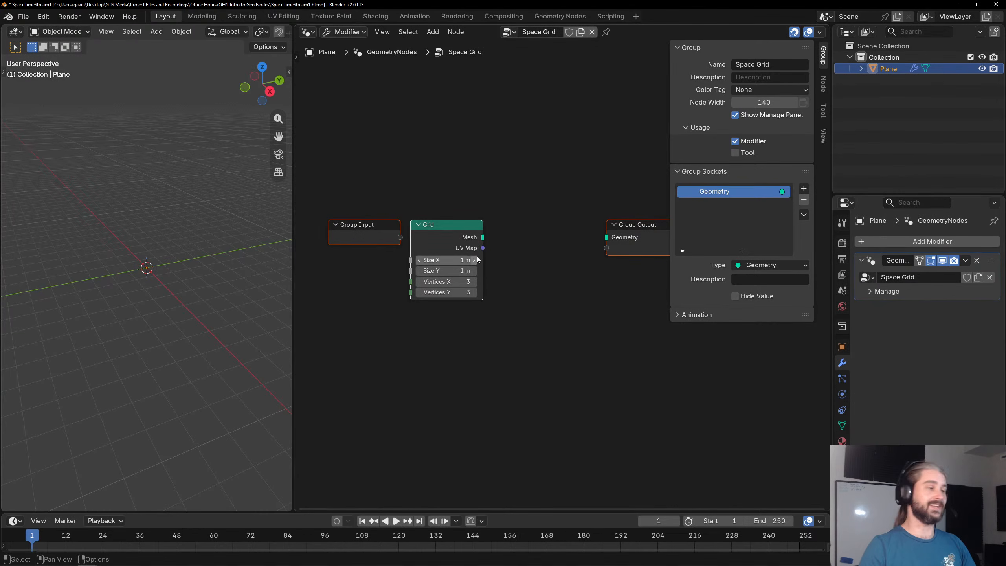
# Shift the Grid node slightly away from the Group Input and link its Mesh output to the Group Output's Geometry input.
pyautogui.click(446, 200)
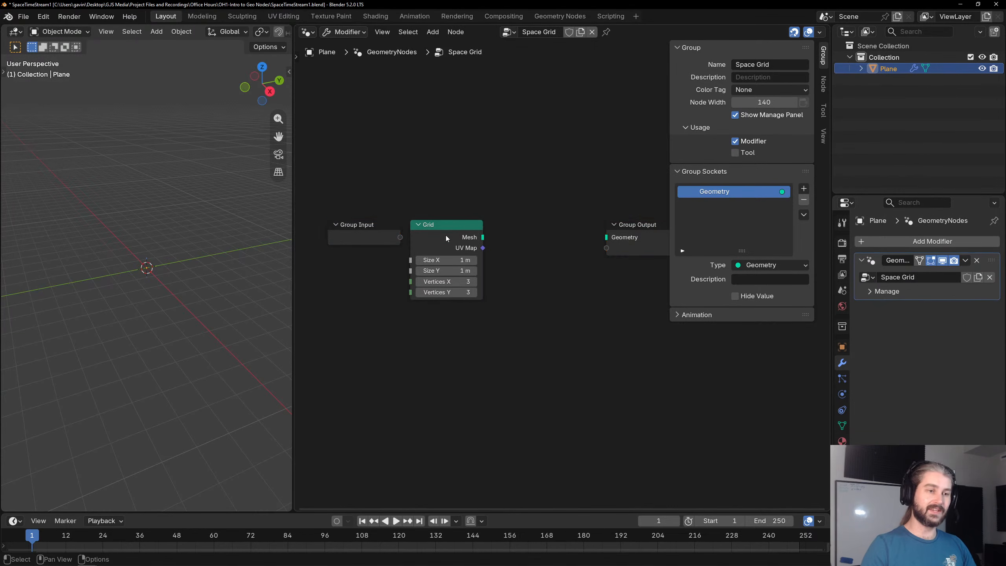
pyautogui.click(446, 228)
pyautogui.moveTo(432, 230); pyautogui.dragTo(447, 232)
pyautogui.click(458, 203)
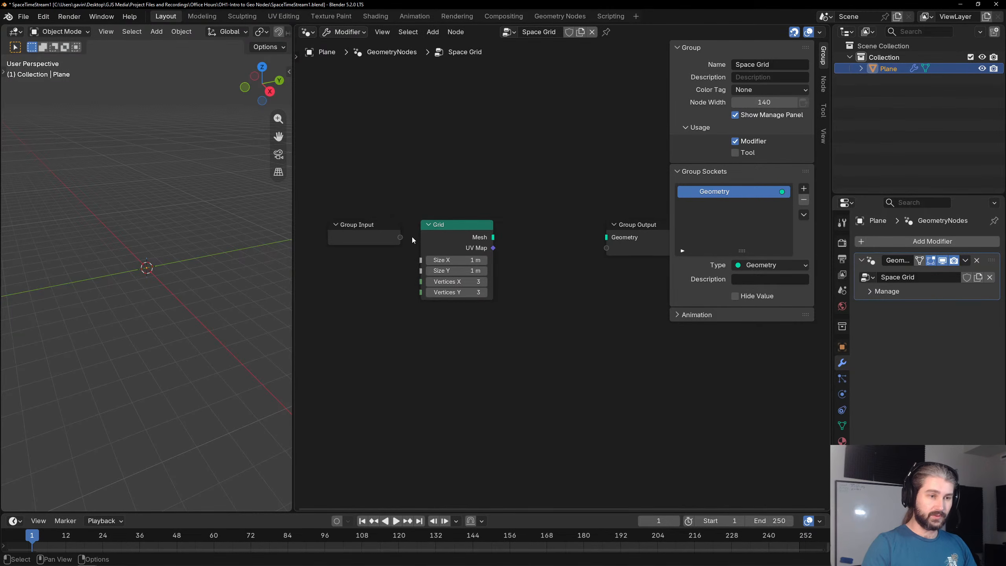
pyautogui.click(443, 233)
pyautogui.moveTo(494, 237); pyautogui.dragTo(606, 237)
pyautogui.moveTo(573, 201); pyautogui.dragTo(503, 158, button='middle')
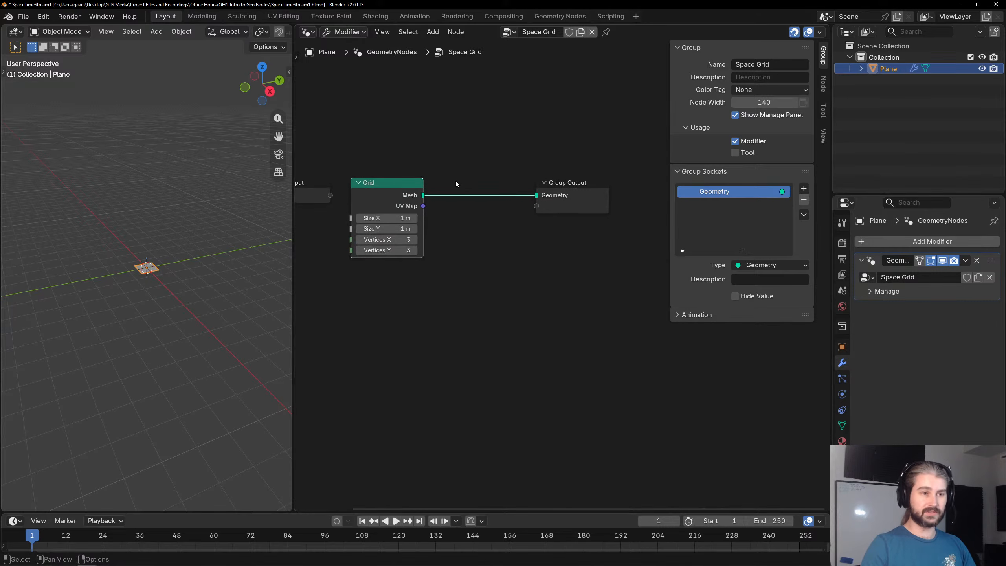
# Delete the Group Output node and preview the Grid's mesh through a Viewer node.
pyautogui.click(565, 183)
pyautogui.press('x')
pyautogui.keyDown('ctrl'); pyautogui.keyDown('shift'); pyautogui.click(400, 194); pyautogui.keyUp('shift'); pyautogui.keyUp('ctrl')
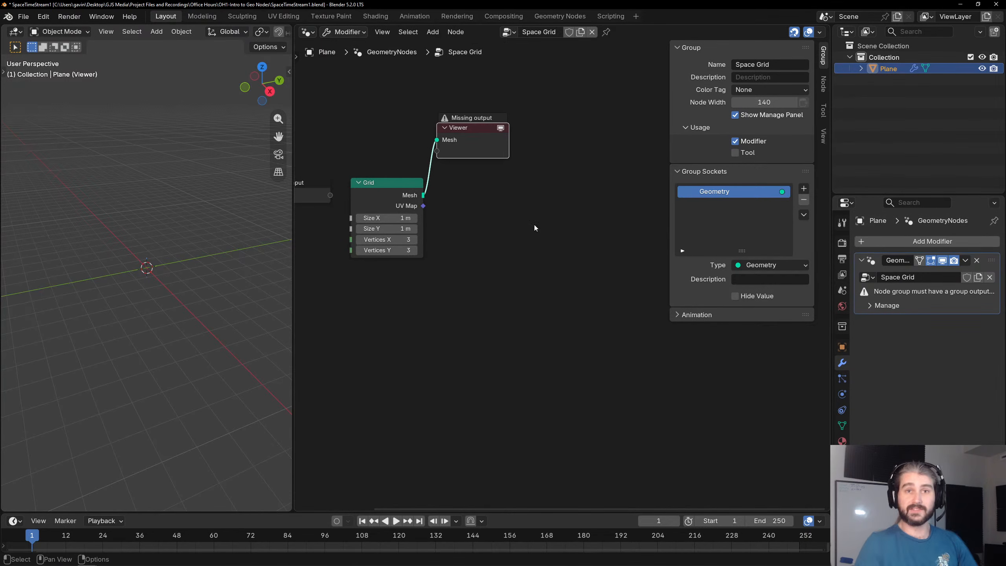
# Add a new Group Output node to the right of the Grid node, leaving it unlinked.
pyautogui.hotkey('shift', 'a')
pyautogui.moveTo(535, 215)
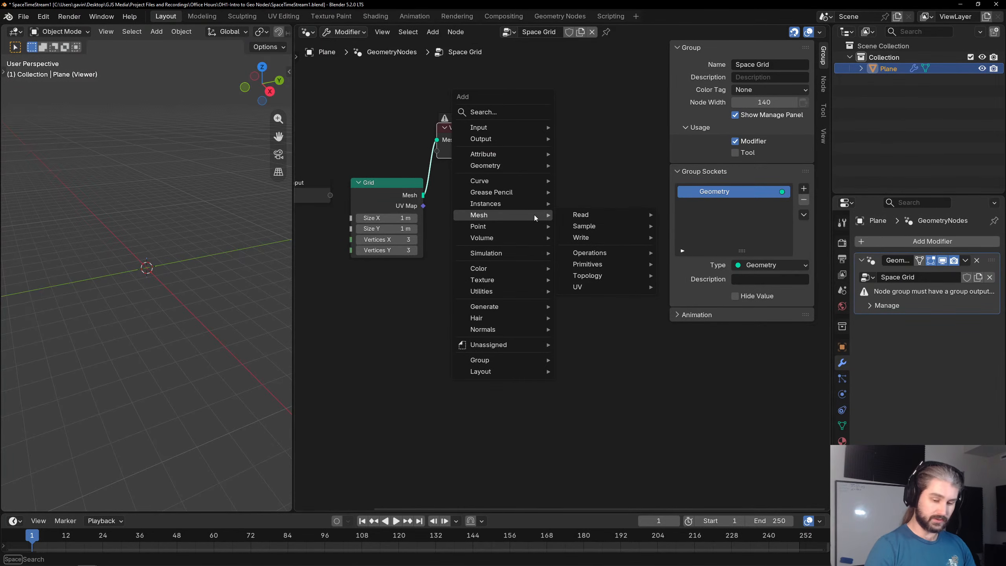
pyautogui.write('out')
pyautogui.press('Return')
pyautogui.click(534, 215)
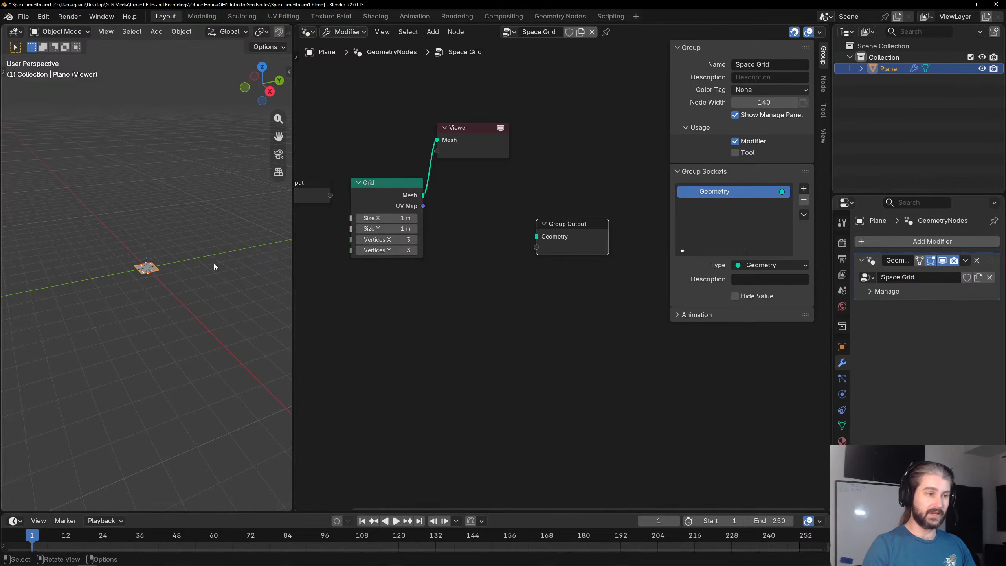
# Send the Grid node's UV Map output to the Viewer to preview it on the mesh.
pyautogui.scroll(5, 174, 250)
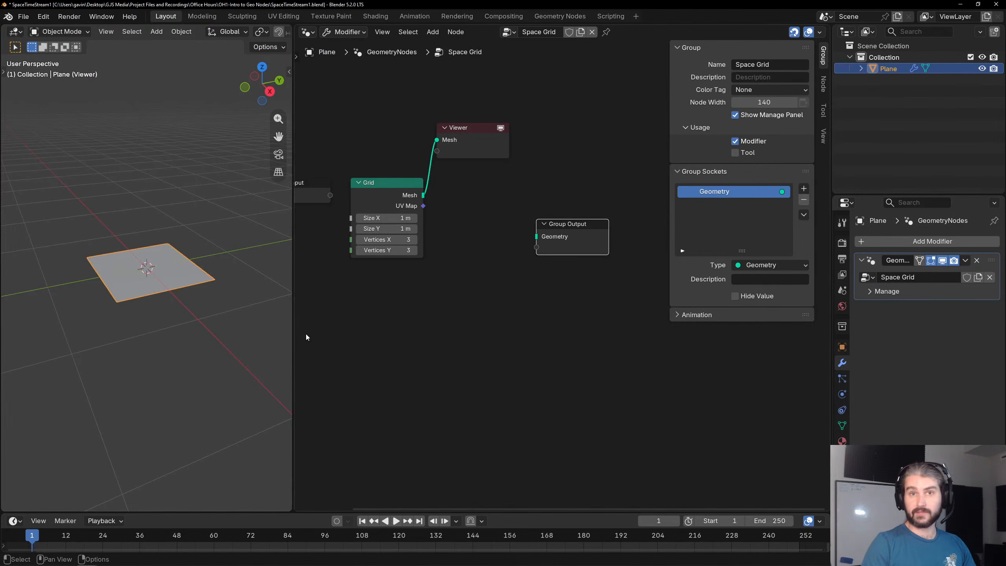
pyautogui.scroll(-7, 224, 267)
pyautogui.click(469, 278)
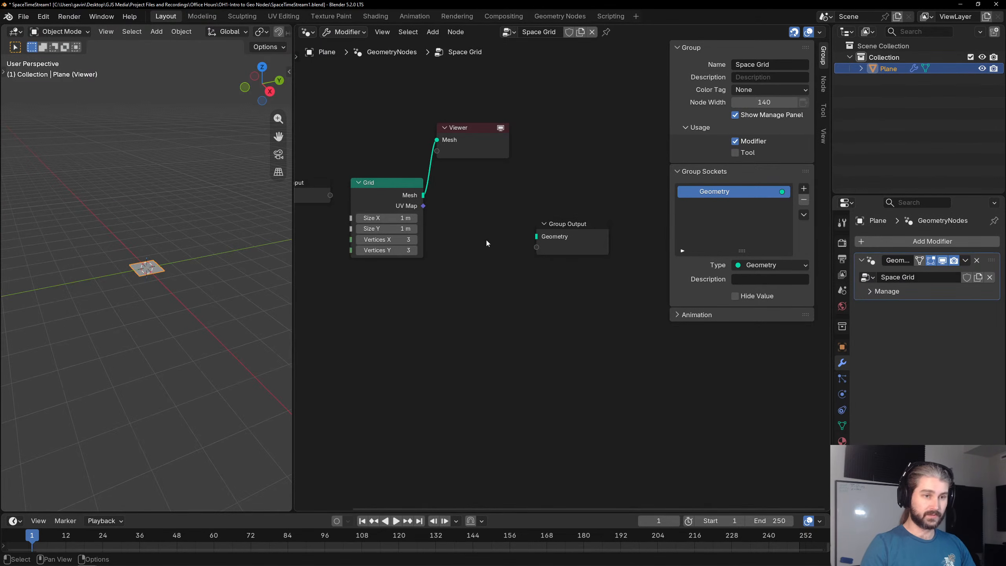
pyautogui.click(465, 149)
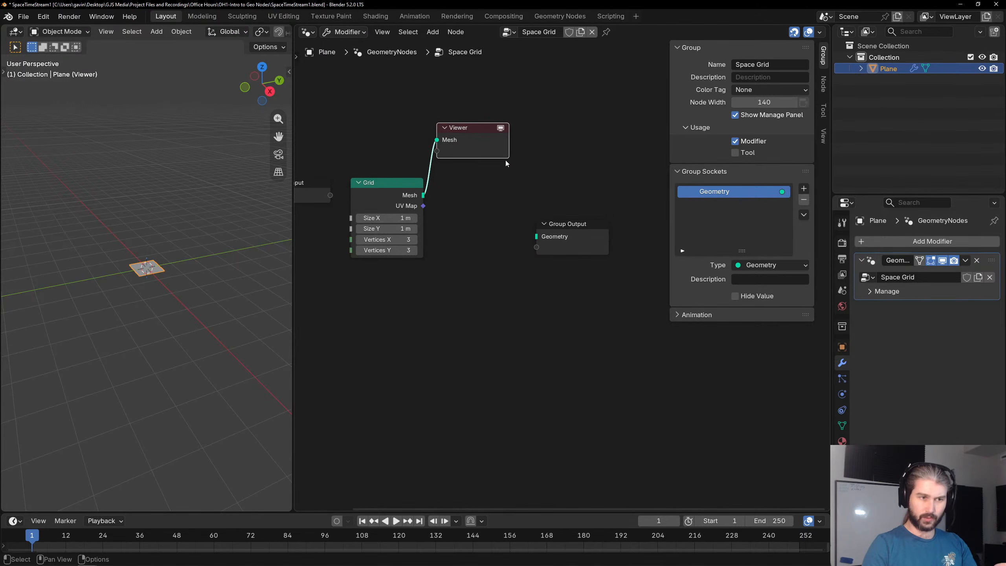
pyautogui.keyDown('ctrl'); pyautogui.keyDown('shift'); pyautogui.click(423, 210); pyautogui.keyUp('shift'); pyautogui.keyUp('ctrl')
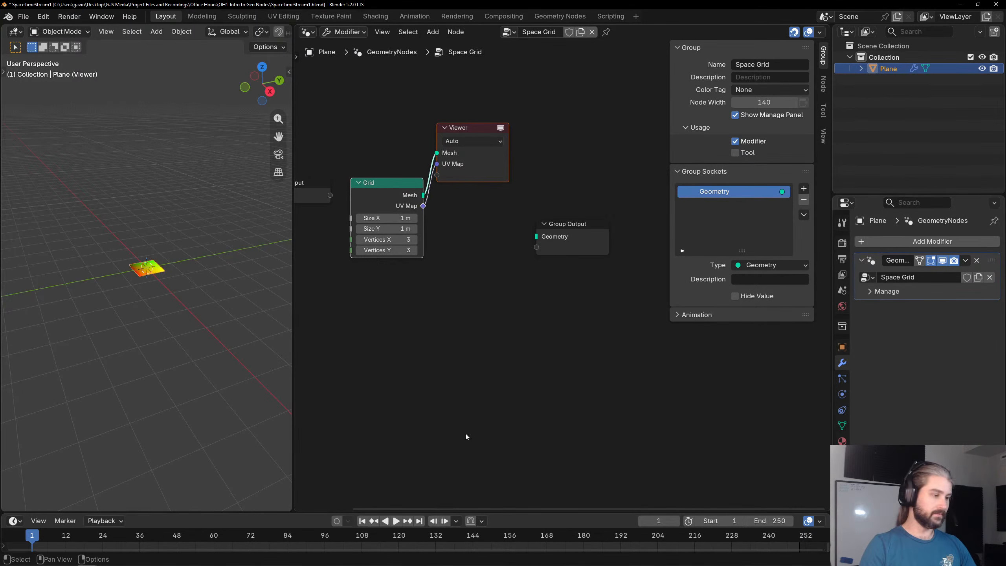
# Add a second Grid node below the first, with its Mesh output feeding the Viewer.
pyautogui.click(408, 188)
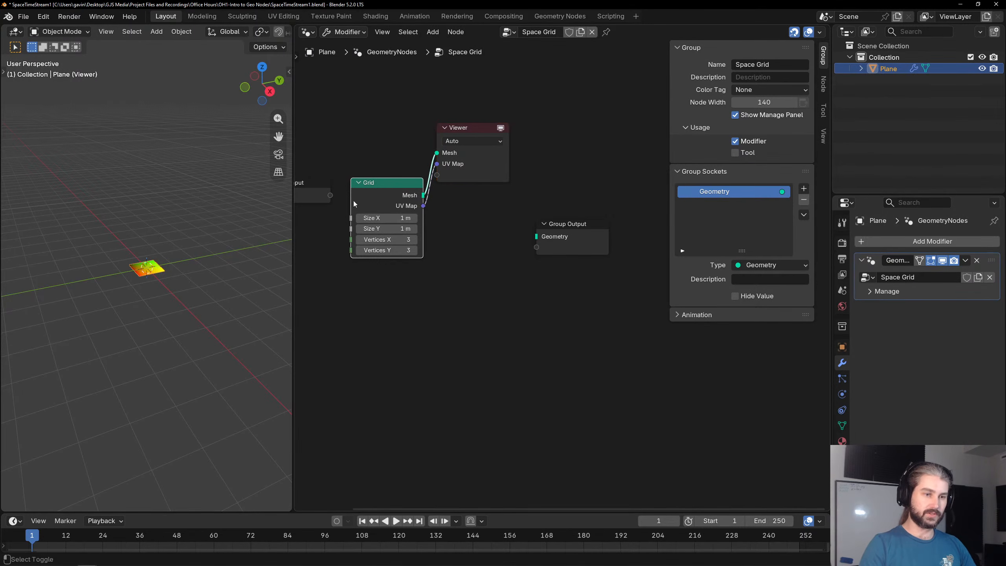
pyautogui.hotkey('shift', 'a')
pyautogui.write('gri')
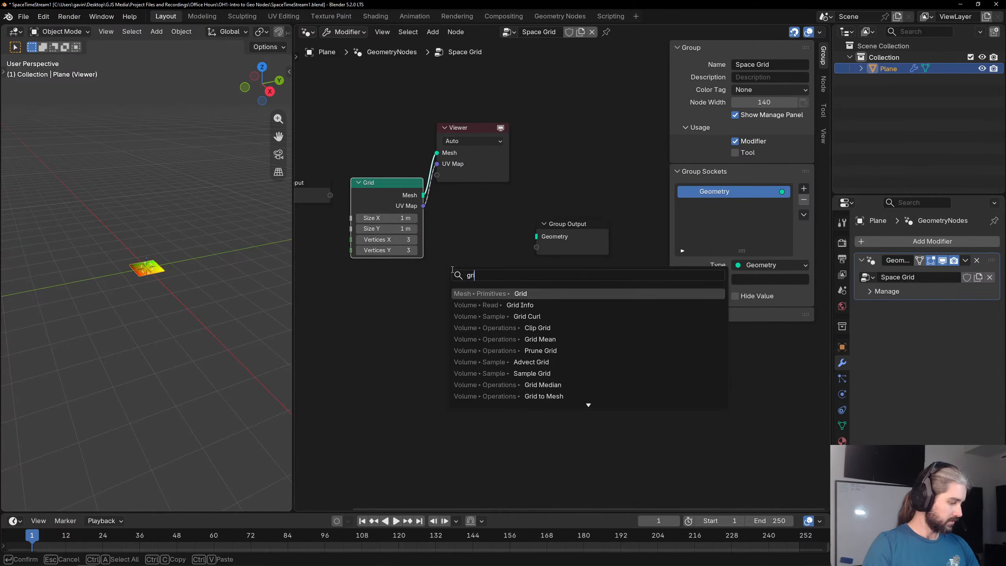
pyautogui.press('Return')
pyautogui.click(401, 272)
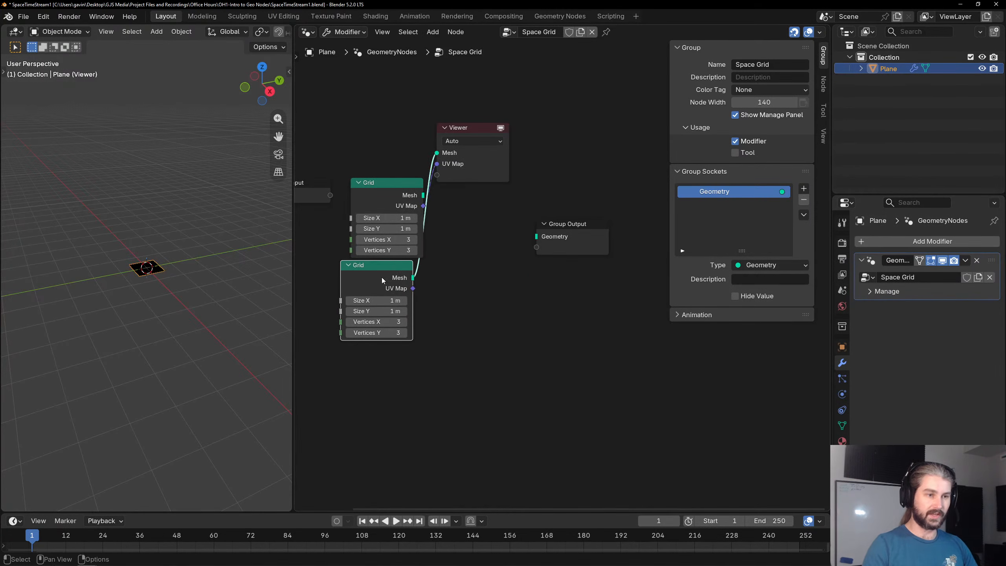
pyautogui.moveTo(382, 279); pyautogui.dragTo(403, 300)
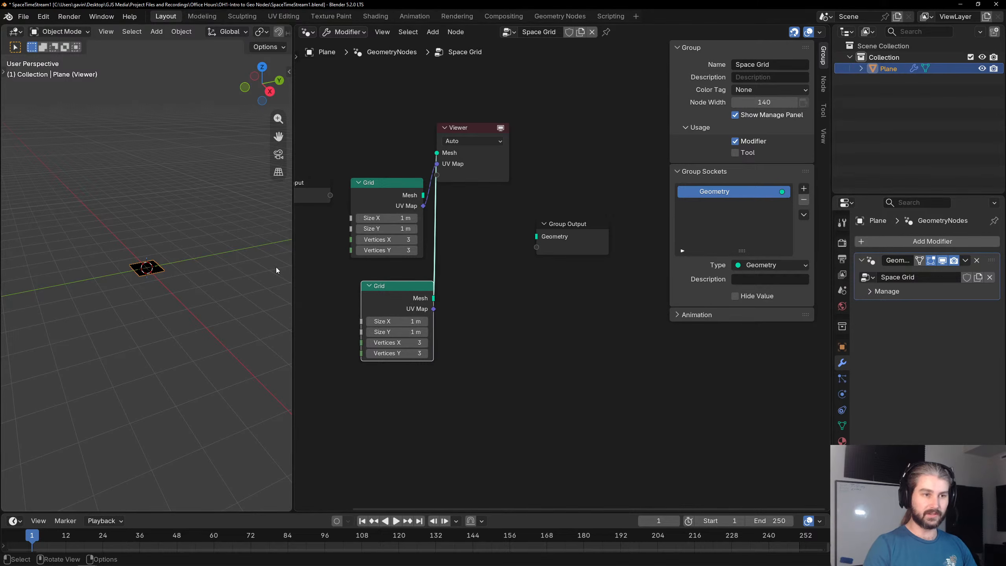
# Try the Viewer's domain on Point, Edge and Face, and return it to Auto.
pyautogui.scroll(5, 175, 251)
pyautogui.click(474, 141)
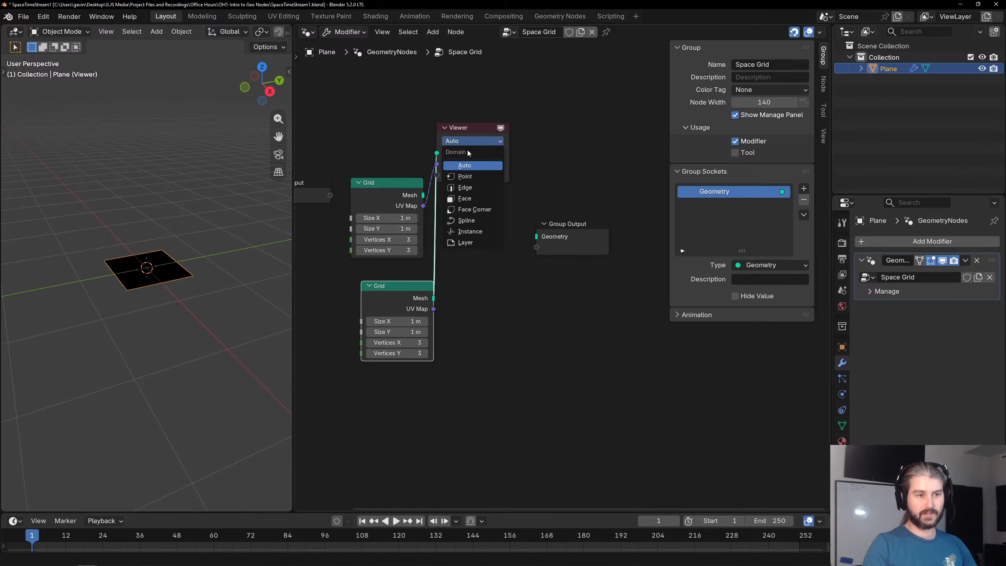
pyautogui.click(460, 177)
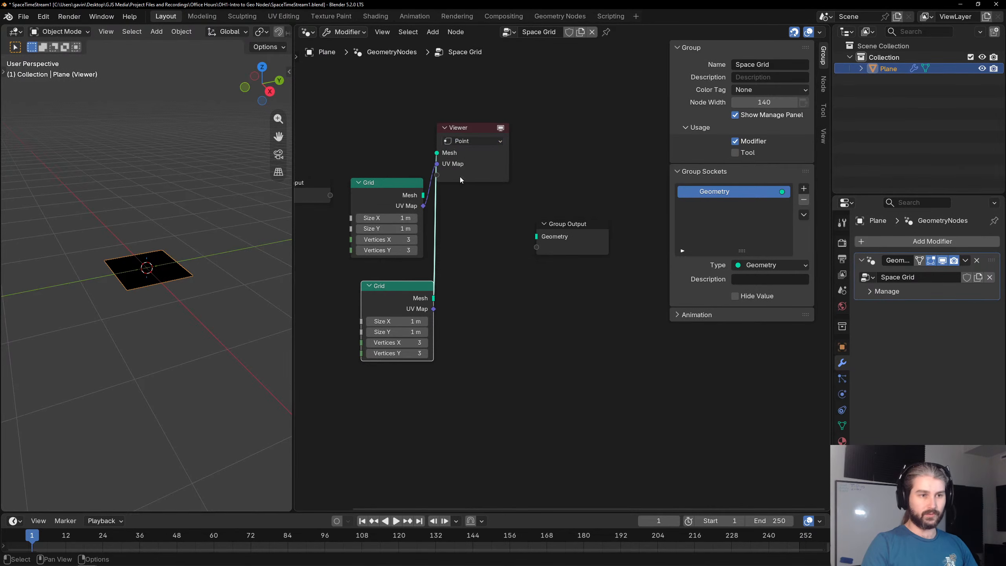
pyautogui.click(470, 142)
pyautogui.click(466, 189)
pyautogui.click(470, 141)
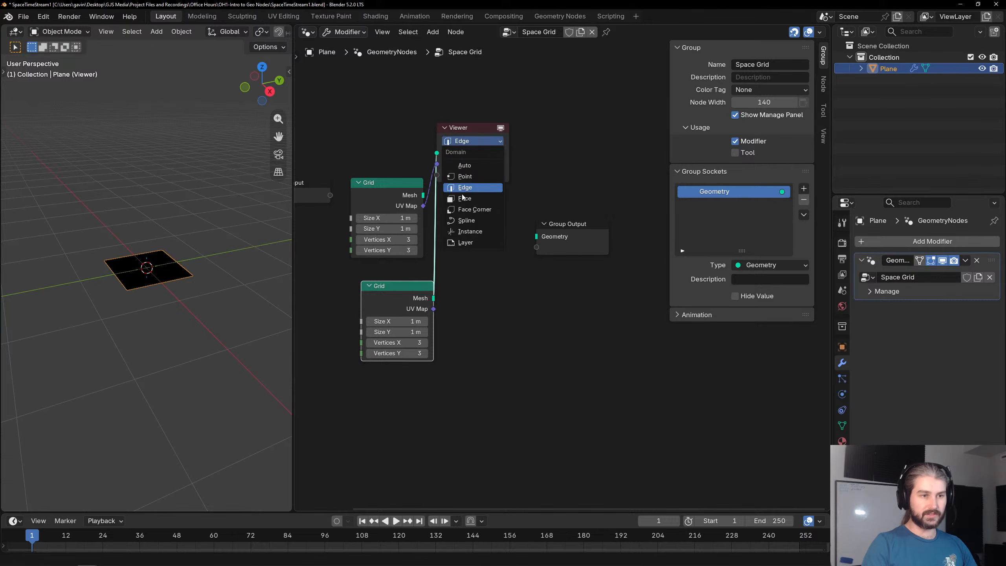
pyautogui.click(468, 199)
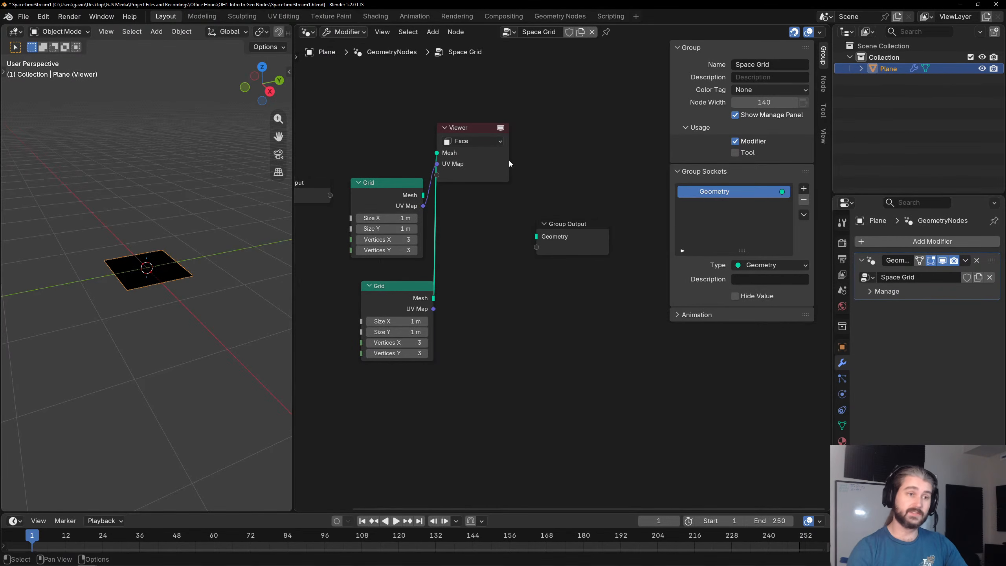
pyautogui.click(475, 141)
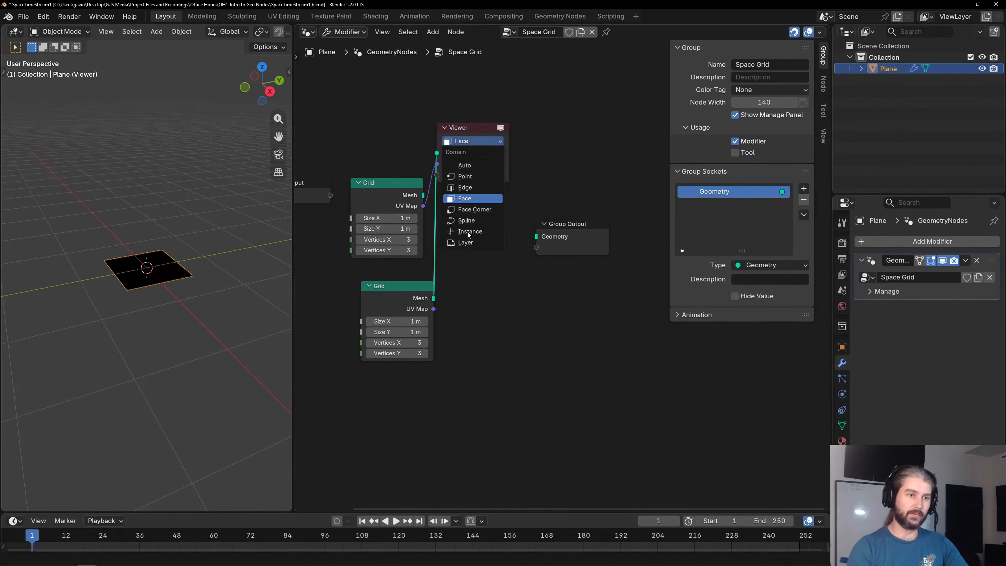
pyautogui.click(468, 140)
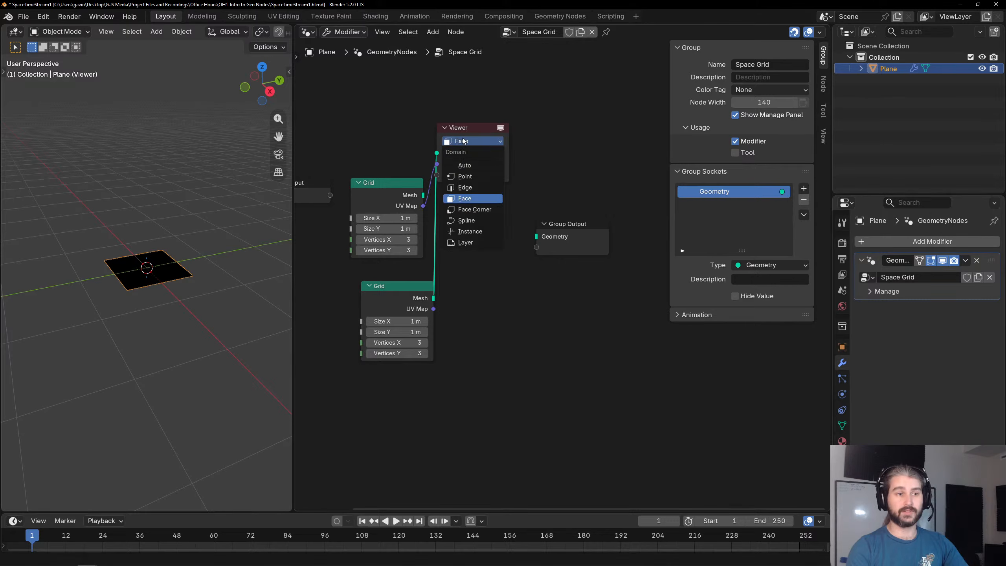
pyautogui.click(465, 164)
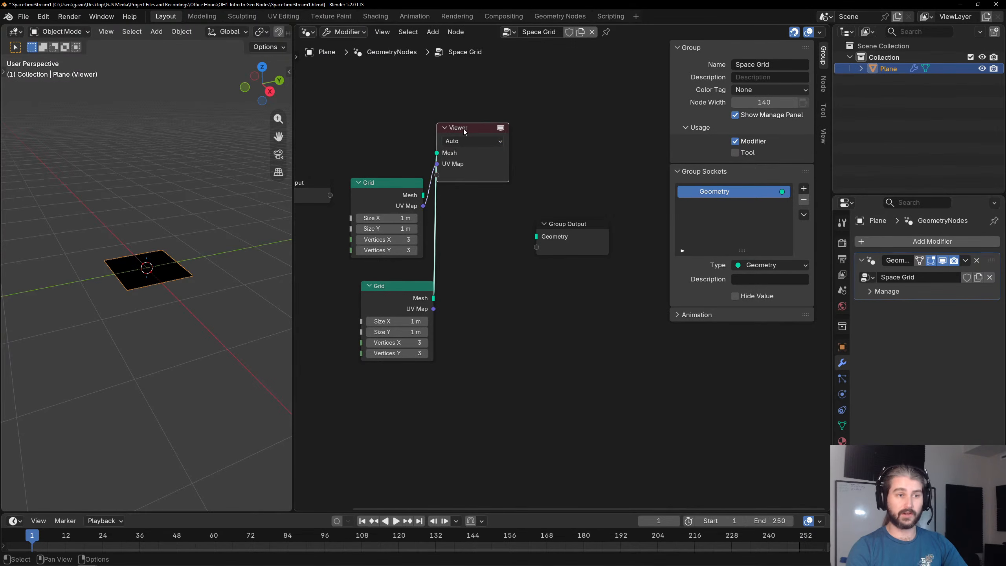
# Move the Viewer beside the first Grid, preview that grid's mesh and UV map, and set the domain to Point.
pyautogui.moveTo(463, 131); pyautogui.dragTo(443, 207)
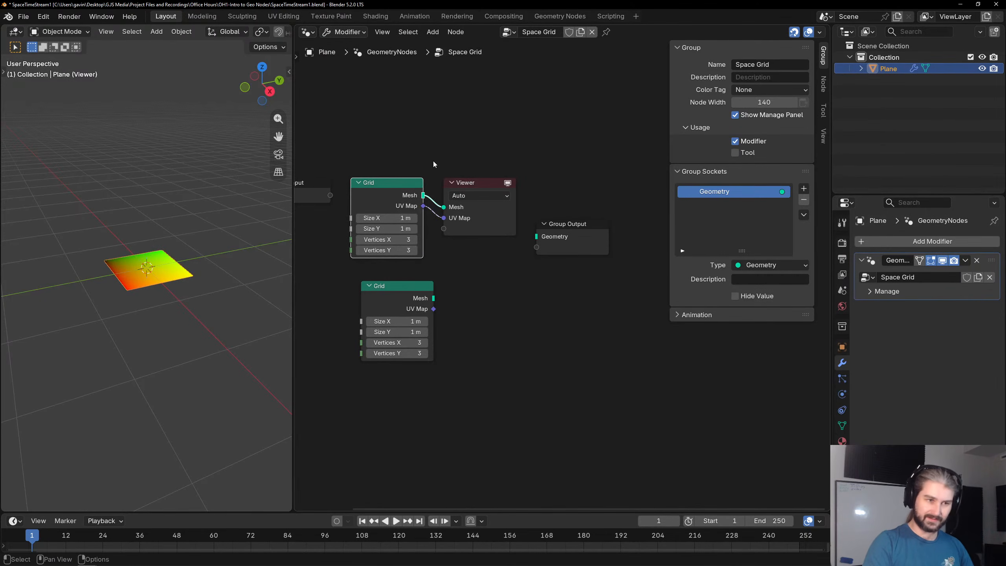
pyautogui.click(456, 195)
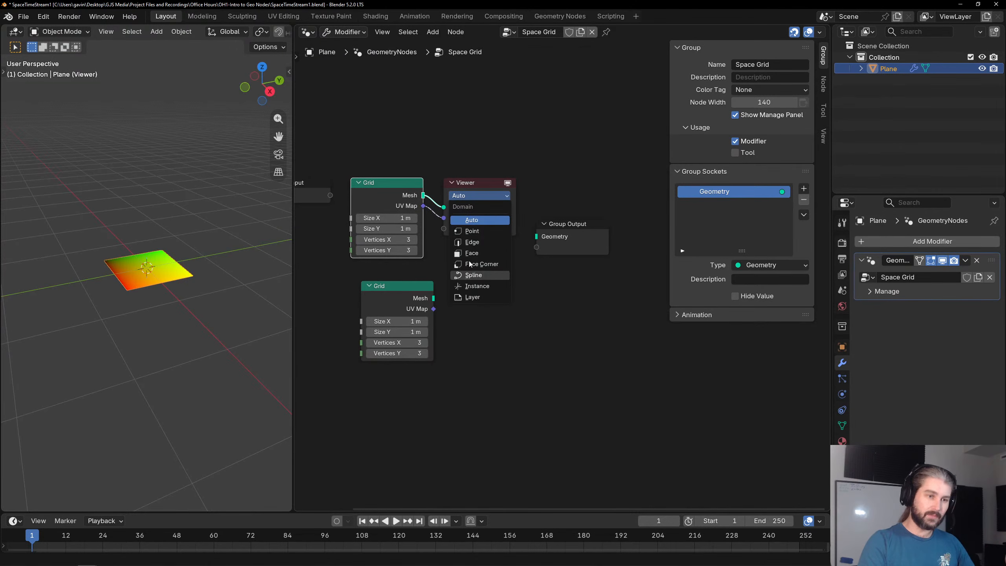
pyautogui.click(477, 232)
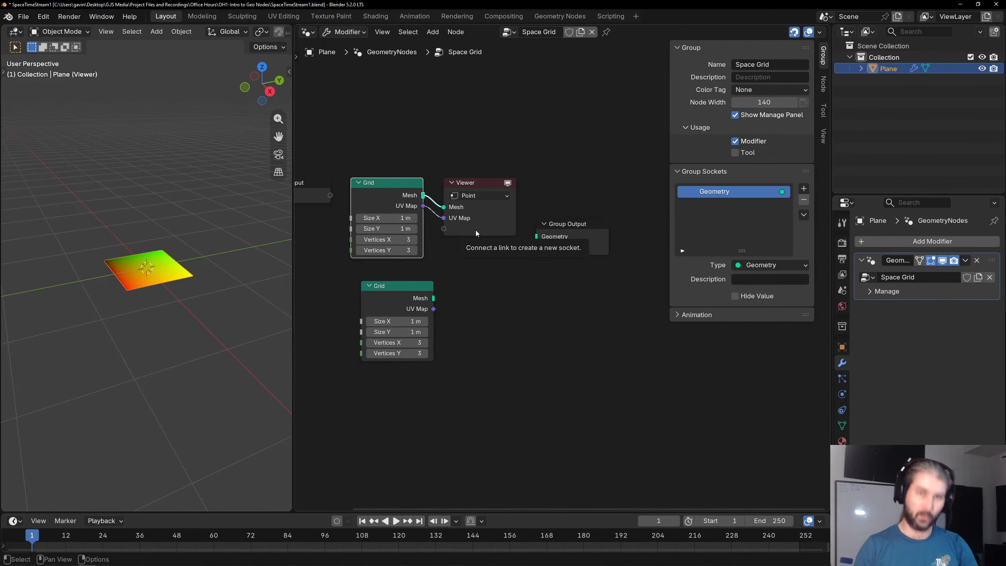
# Delete the Viewer and the second Grid node, and link the remaining Grid's Mesh output to the Group Output's Geometry input.
pyautogui.click(481, 168)
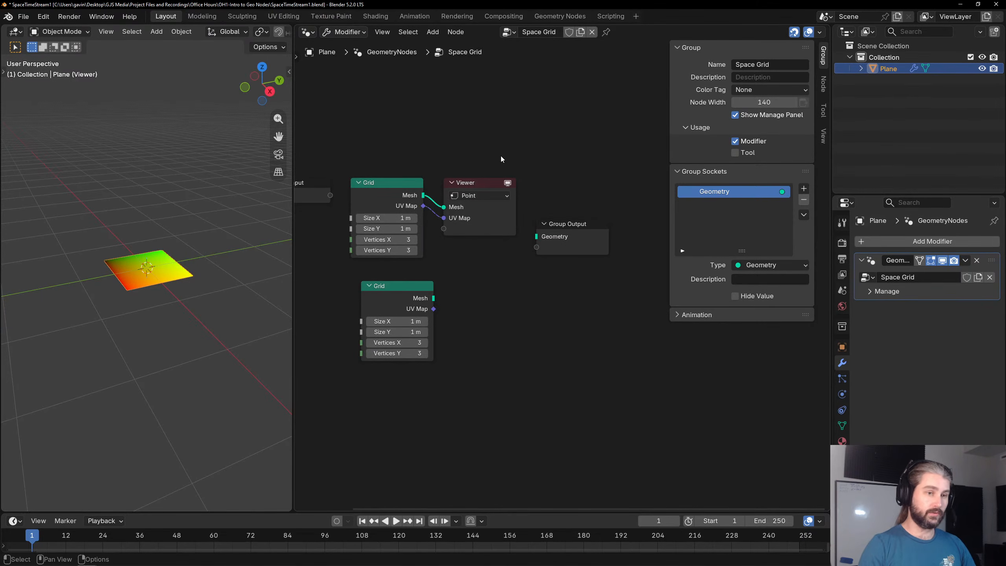
pyautogui.click(480, 187)
pyautogui.press('x')
pyautogui.moveTo(423, 195); pyautogui.dragTo(532, 194)
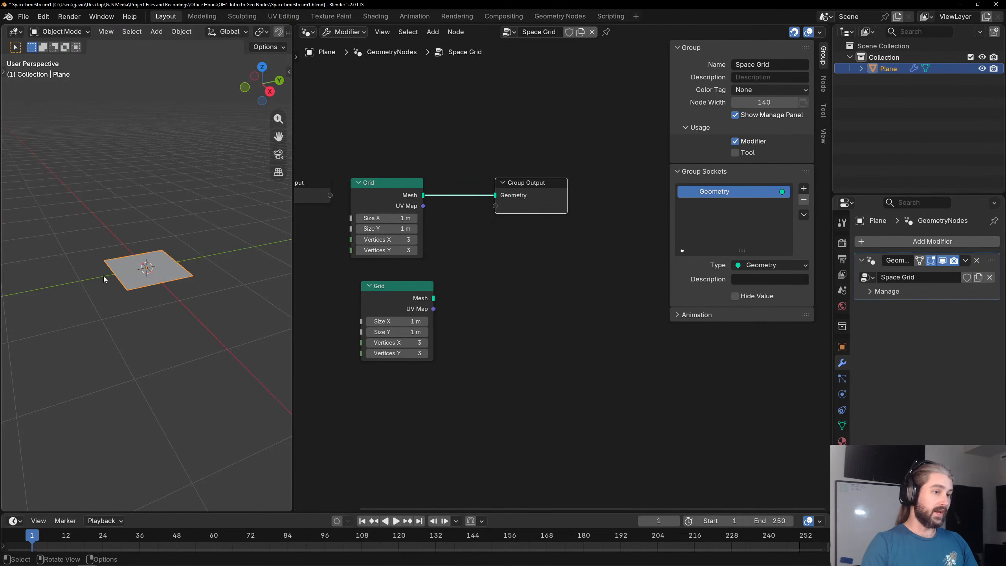
pyautogui.click(406, 301)
pyautogui.press('x')
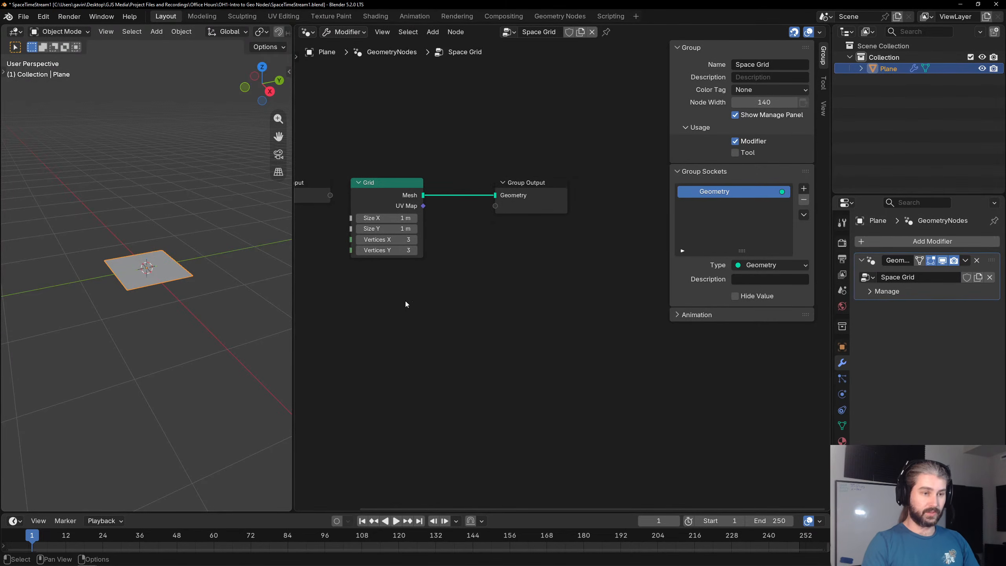
# Expose the Grid's dimensions on the Group Input, with one socket driving Size X and Y and another driving Vertices X and Y.
pyautogui.scroll(-5, 514, 230)
pyautogui.moveTo(438, 262); pyautogui.dragTo(486, 249, button='middle')
pyautogui.scroll(5, 438, 232)
pyautogui.scroll(1, 458, 233)
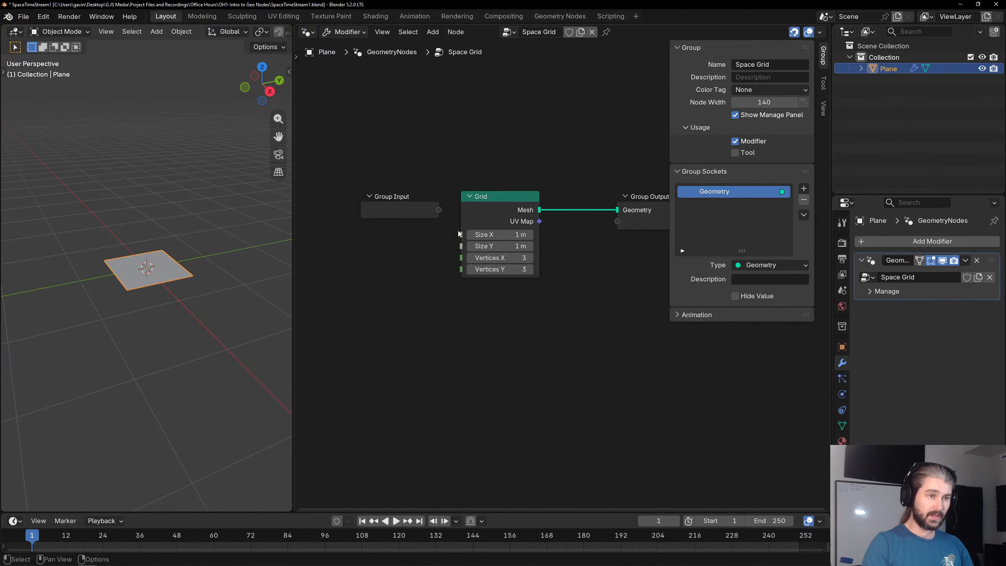
pyautogui.scroll(1, 457, 232)
pyautogui.moveTo(445, 228); pyautogui.dragTo(417, 197)
pyautogui.moveTo(444, 241); pyautogui.dragTo(418, 198)
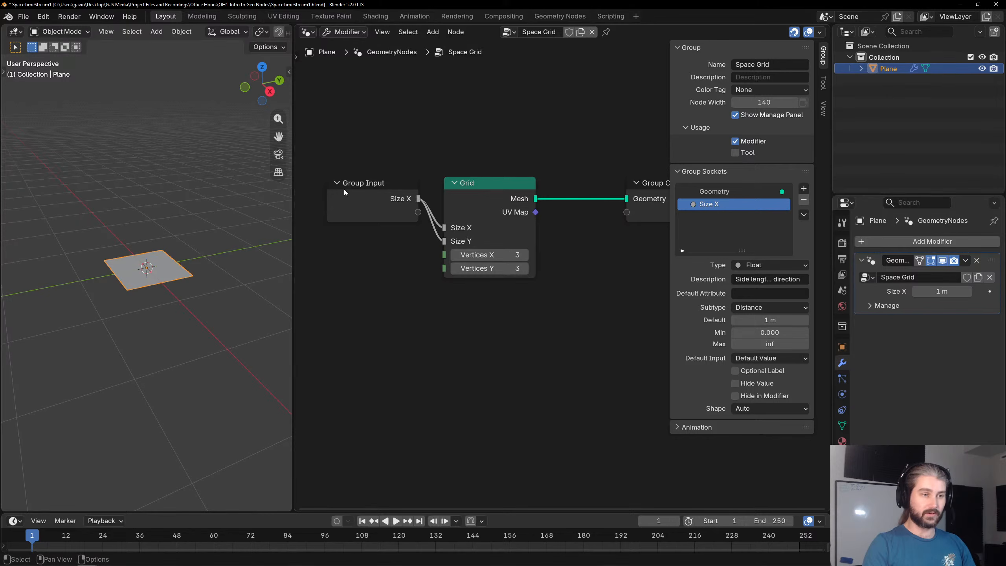
pyautogui.moveTo(445, 255); pyautogui.dragTo(418, 213)
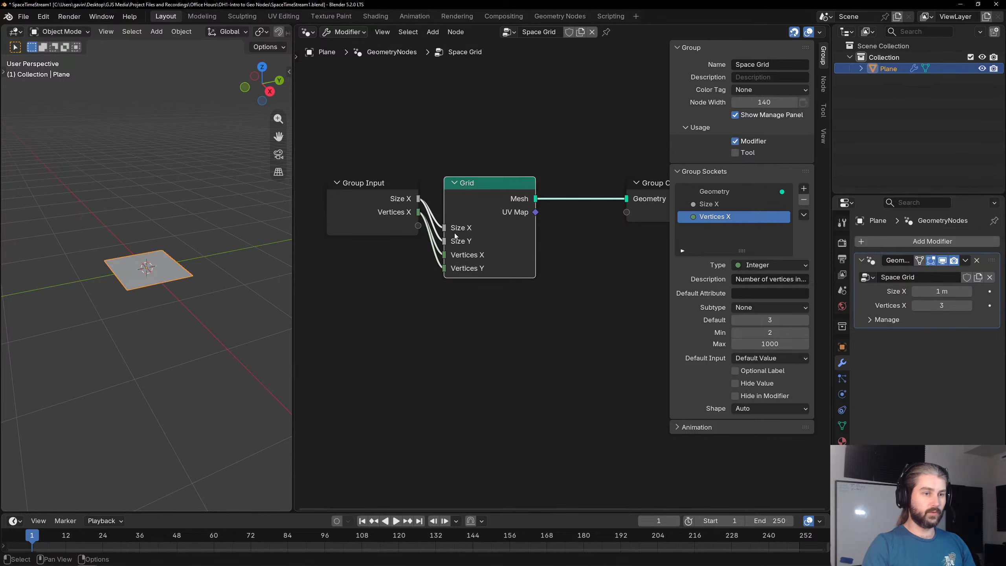
# Rename the group's Size X input socket to "Size" and its Vertices X input socket to "Vertices".
pyautogui.doubleClick(746, 204)
pyautogui.press('BackSpace')
pyautogui.press('BackSpace')
pyautogui.press('Return')
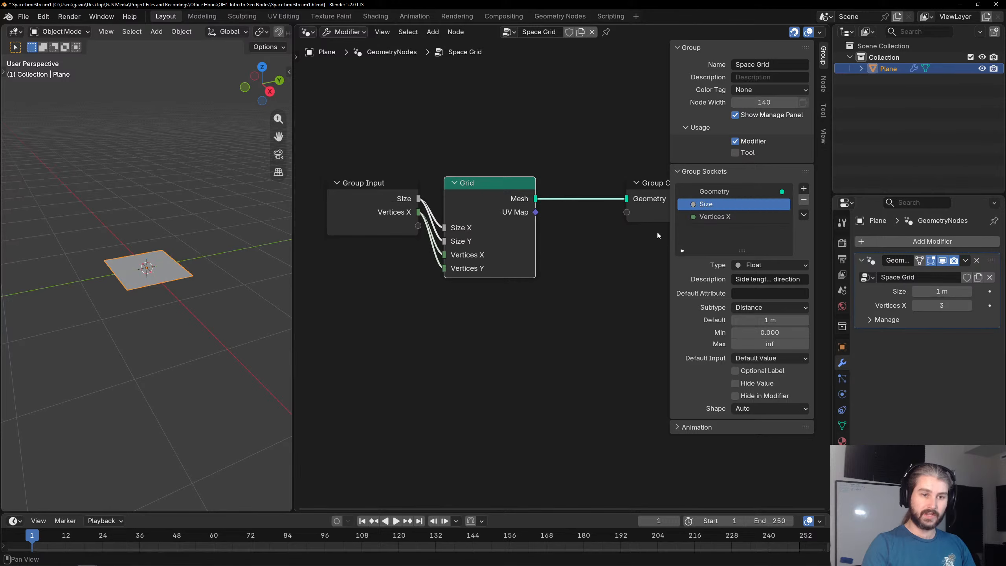
pyautogui.doubleClick(733, 217)
pyautogui.press('End')
pyautogui.press('BackSpace')
pyautogui.press('BackSpace')
pyautogui.press('Return')
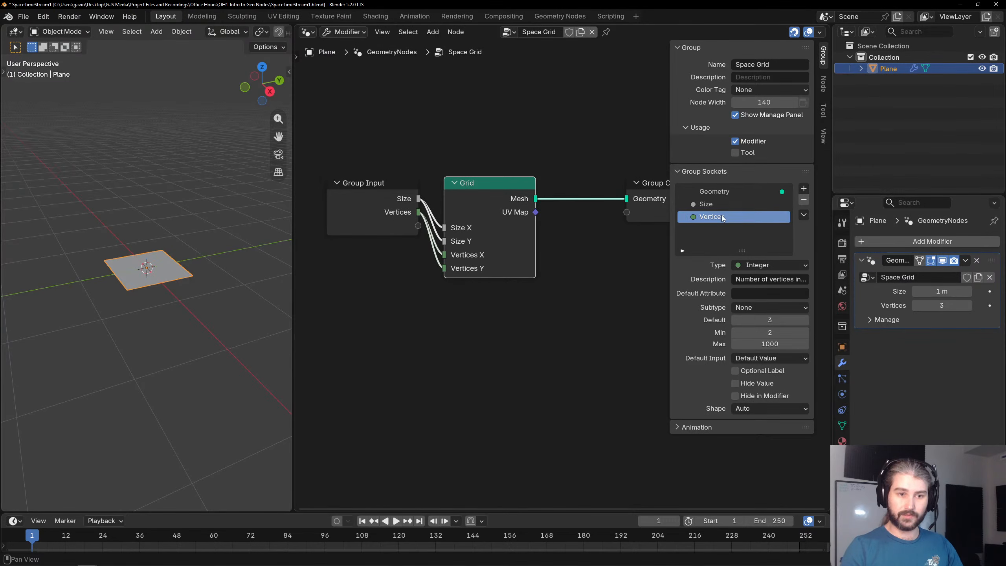
# Compare the type, default and limit settings of the Size and Vertices group sockets.
pyautogui.click(713, 204)
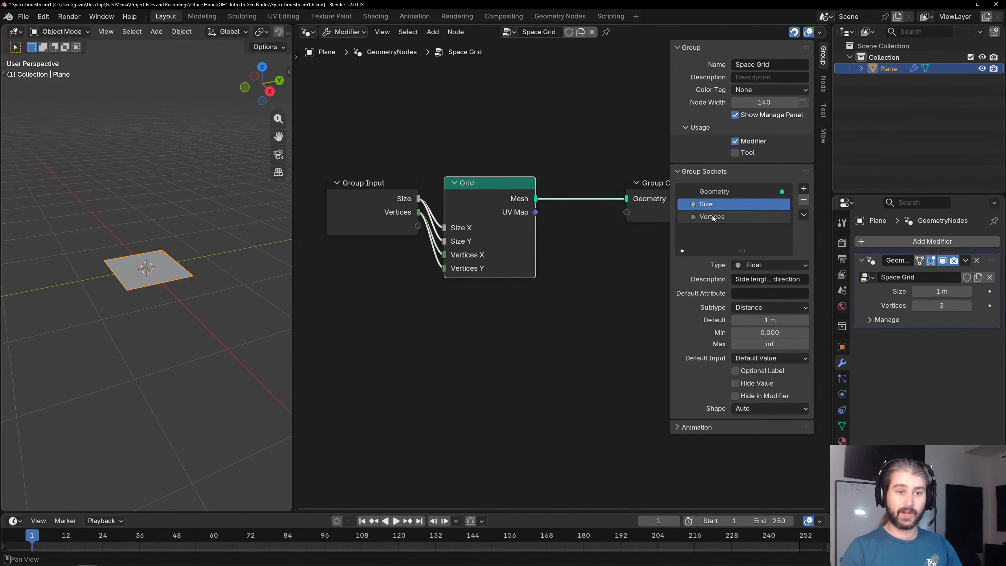
pyautogui.click(716, 215)
pyautogui.click(713, 204)
pyautogui.click(717, 216)
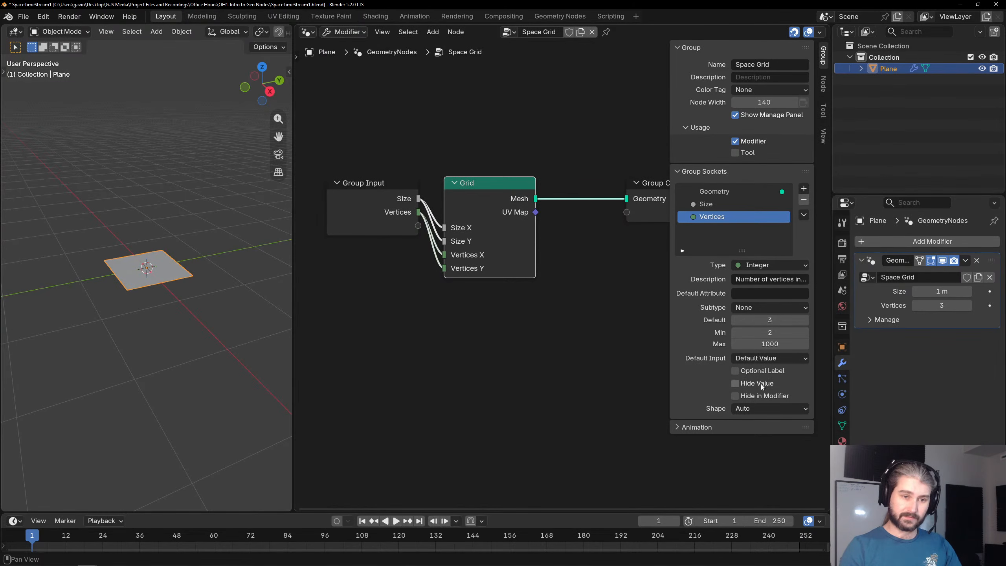
pyautogui.click(720, 206)
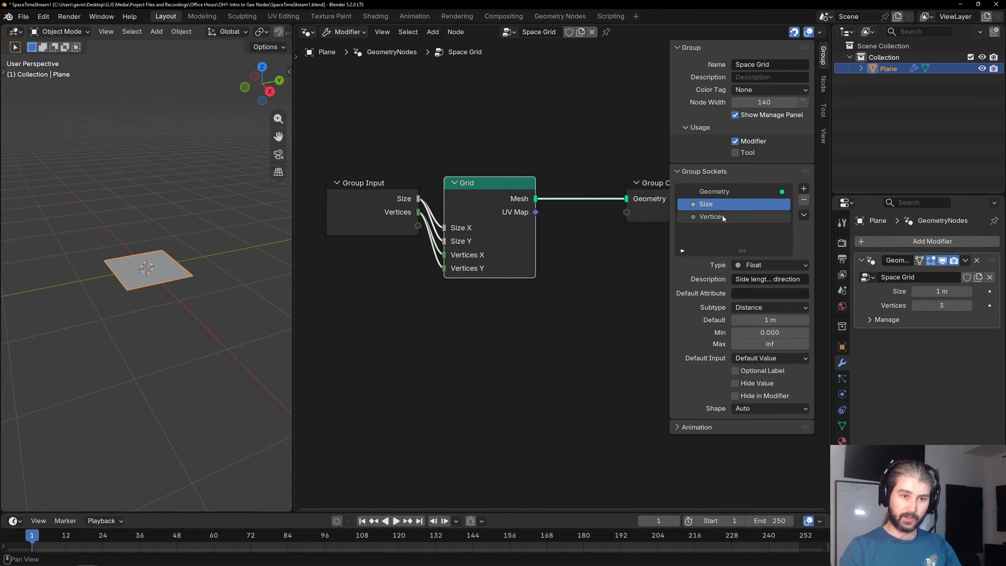
# Try the Vector type on the Vertices group socket, checking its link colour, and undo the change.
pyautogui.click(722, 216)
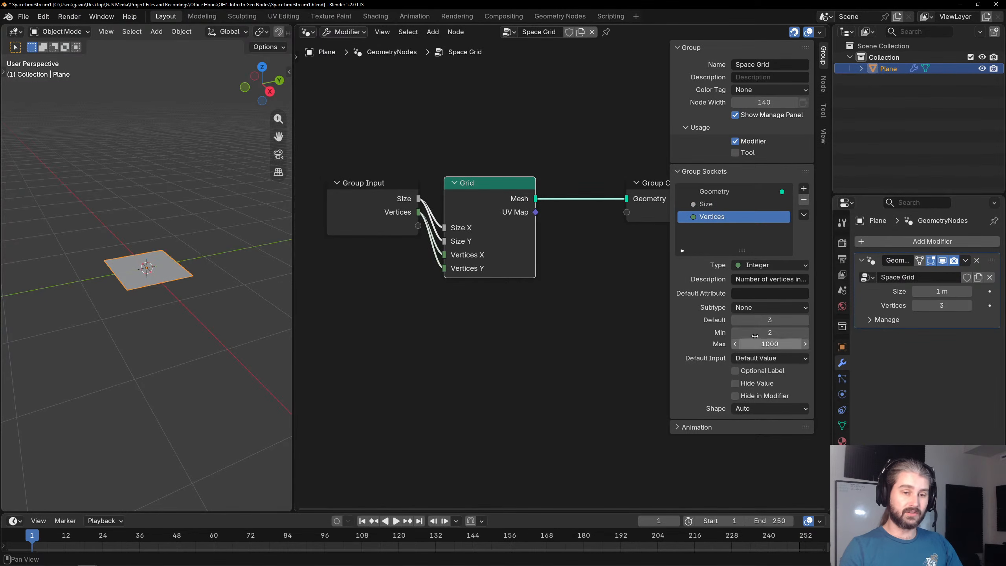
pyautogui.click(753, 266)
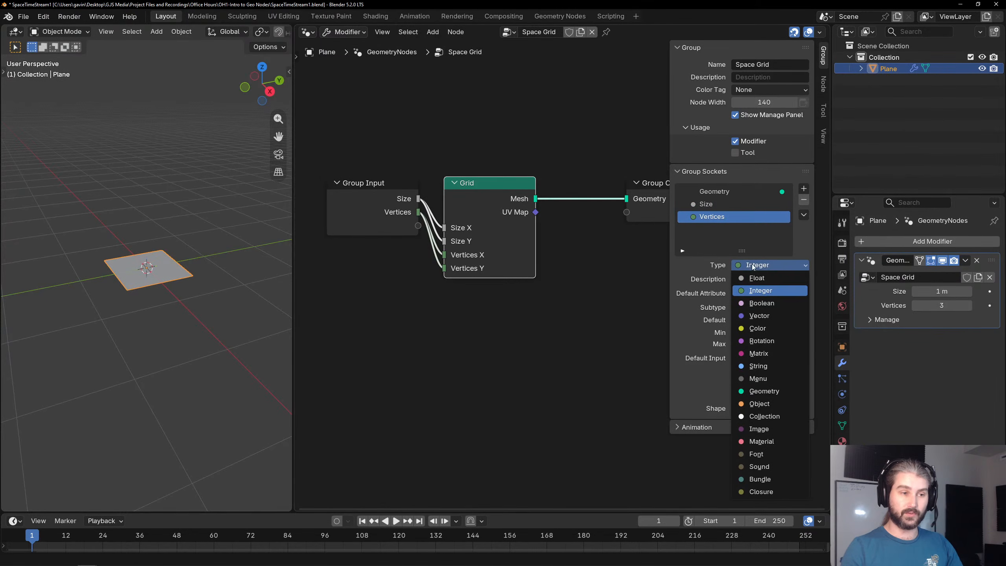
pyautogui.click(768, 316)
pyautogui.click(419, 218)
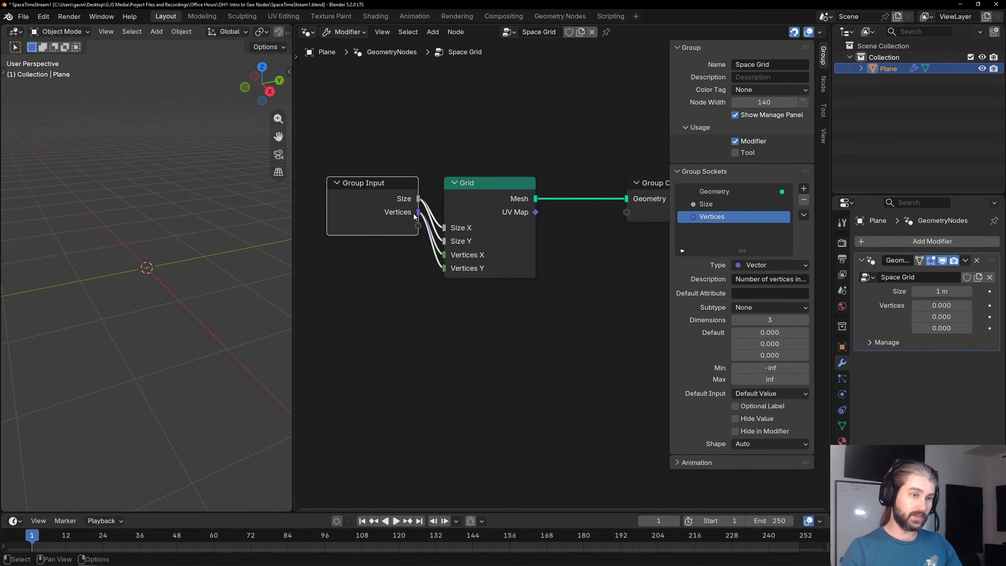
pyautogui.click(509, 181)
pyautogui.hotkey('ctrl', 'z')
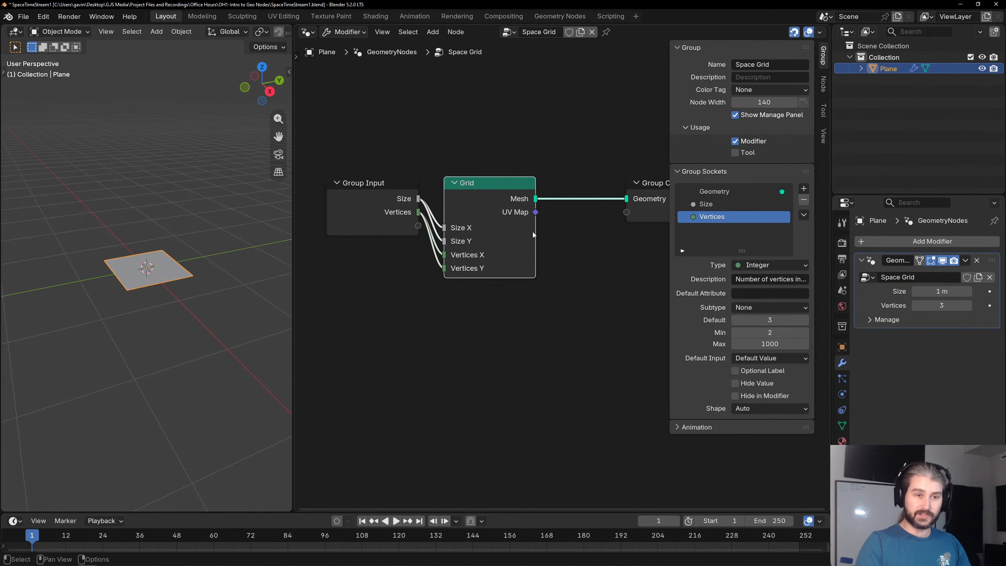
# Set the Size group socket's default to 10 m and reset the modifier's Size to that default.
pyautogui.click(730, 204)
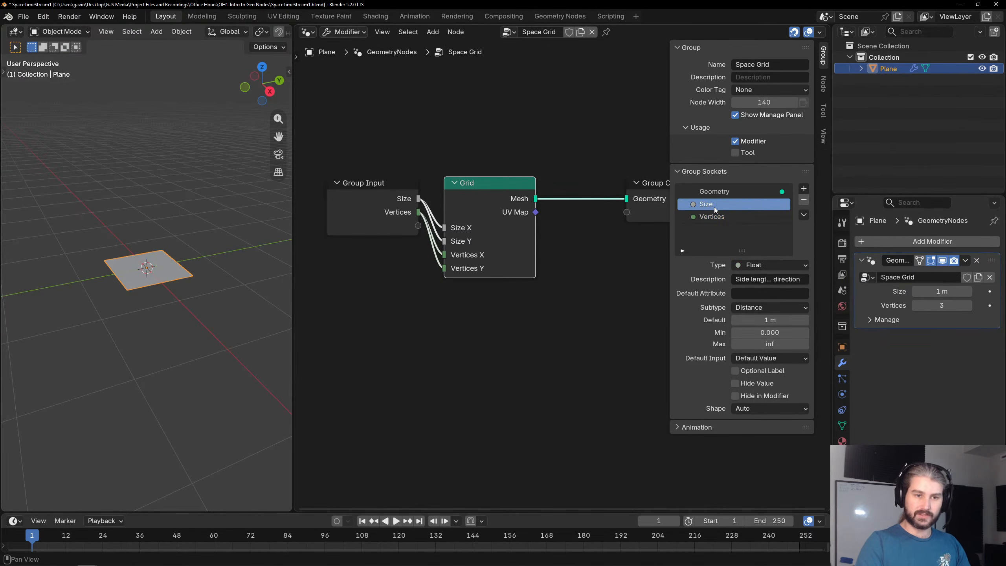
pyautogui.click(768, 318)
pyautogui.write('2')
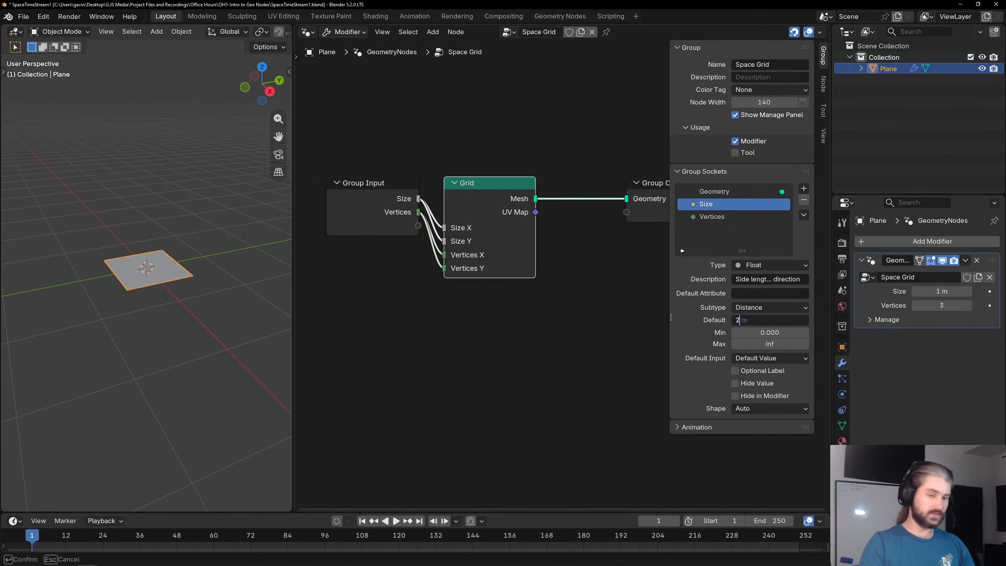
pyautogui.press('BackSpace')
pyautogui.write('10')
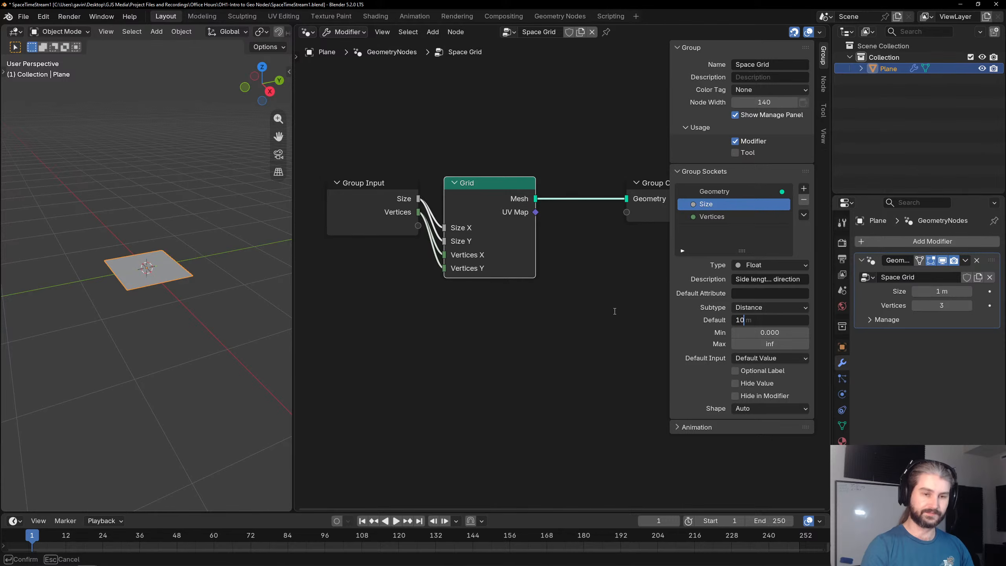
pyautogui.press('Return')
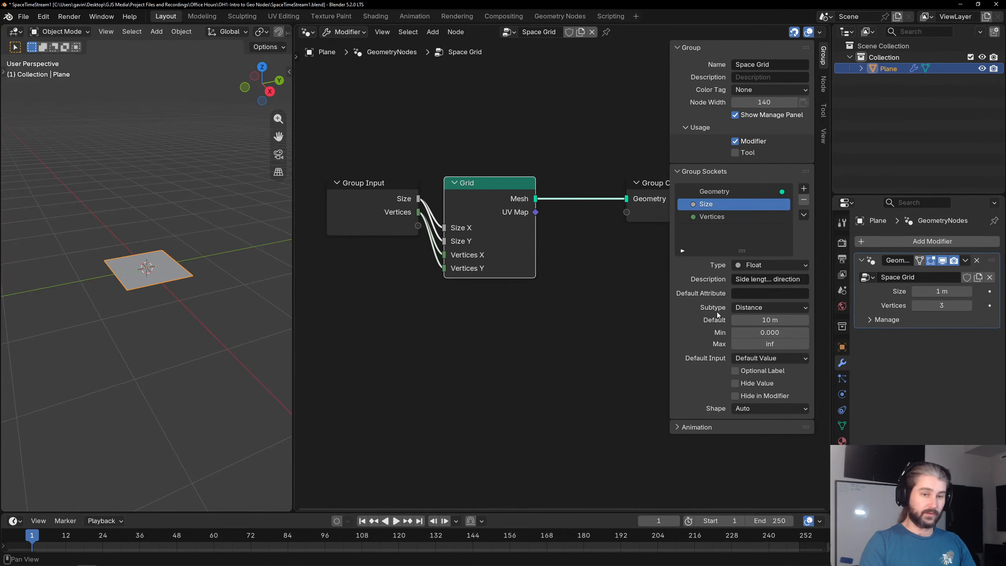
pyautogui.press('BackSpace')
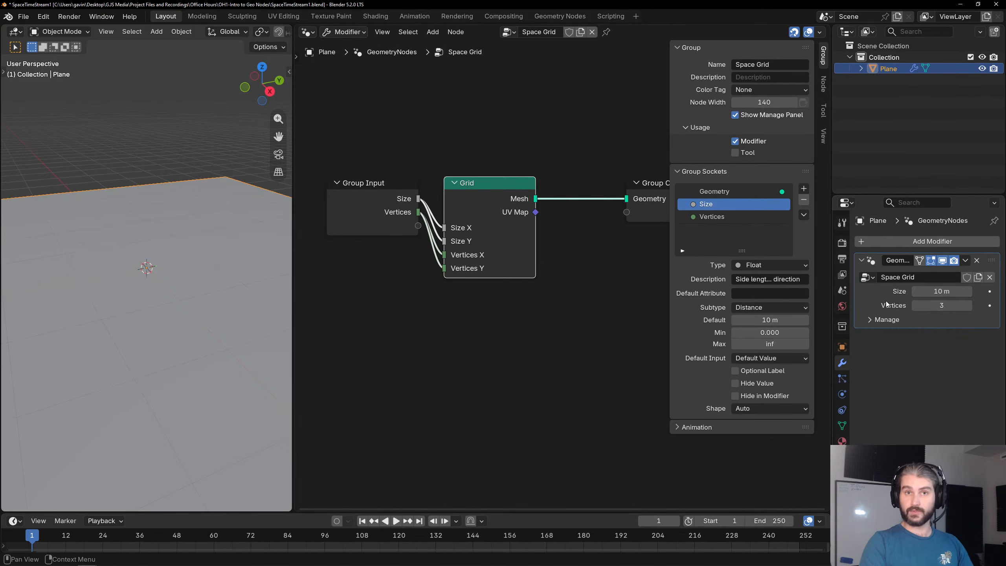
# Vary the modifier's Size with the 3D viewport enlarged, and reset it to the default value.
pyautogui.moveTo(941, 291)
pyautogui.mouseDown()
pyautogui.moveTo(966, 292)
pyautogui.moveTo(939, 291)
pyautogui.mouseUp()
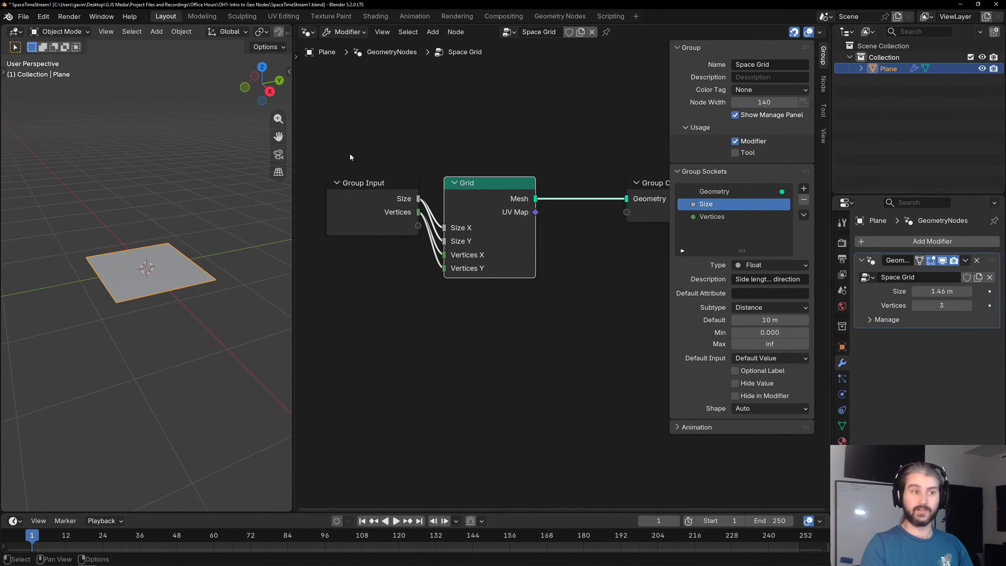
pyautogui.moveTo(293, 154); pyautogui.dragTo(812, 154)
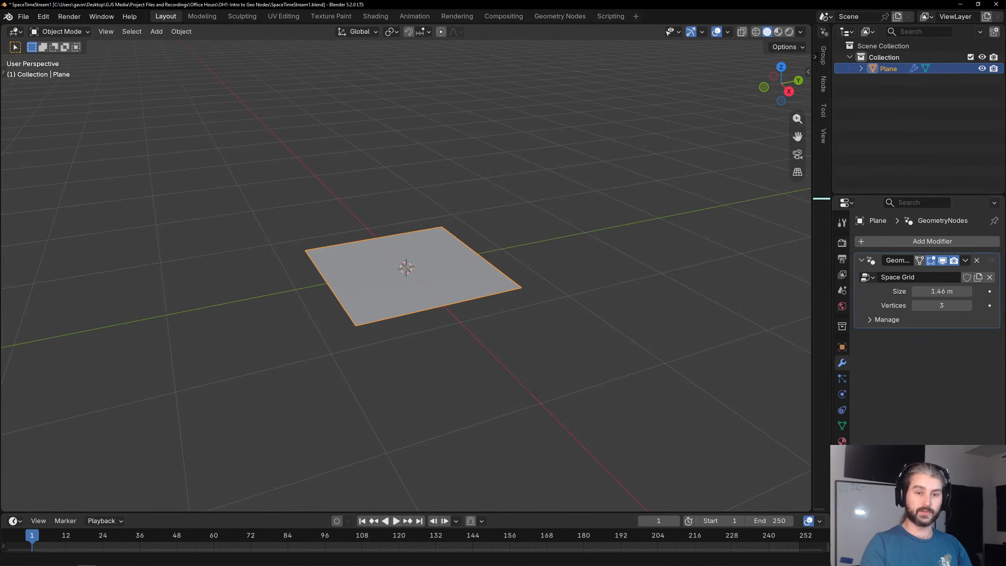
pyautogui.moveTo(938, 292); pyautogui.dragTo(956, 291)
pyautogui.press('BackSpace')
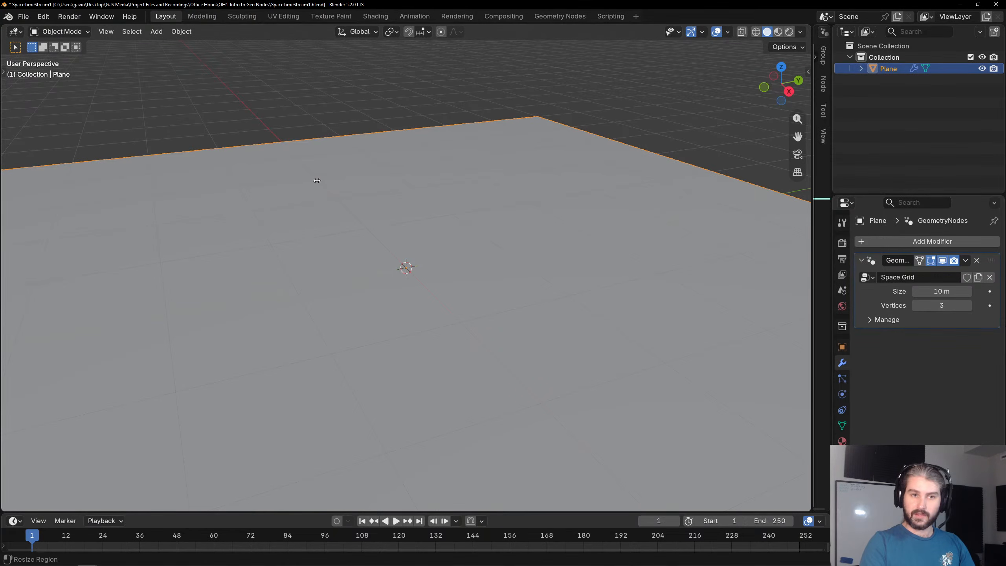
# Share the workspace about evenly between the 3D viewport and node editor, and show the viewport in wireframe.
pyautogui.moveTo(812, 222); pyautogui.dragTo(246, 226)
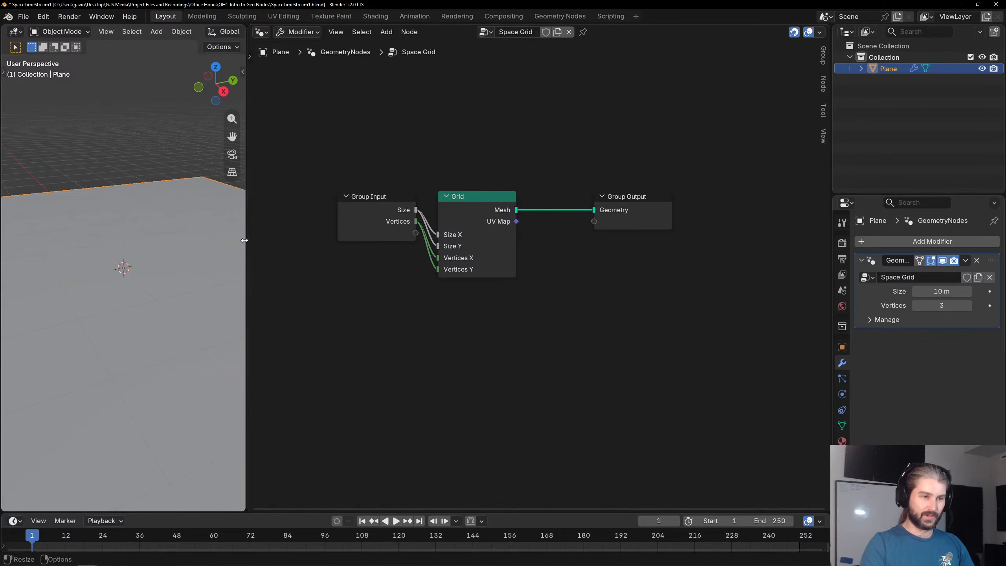
pyautogui.moveTo(246, 261); pyautogui.dragTo(426, 257)
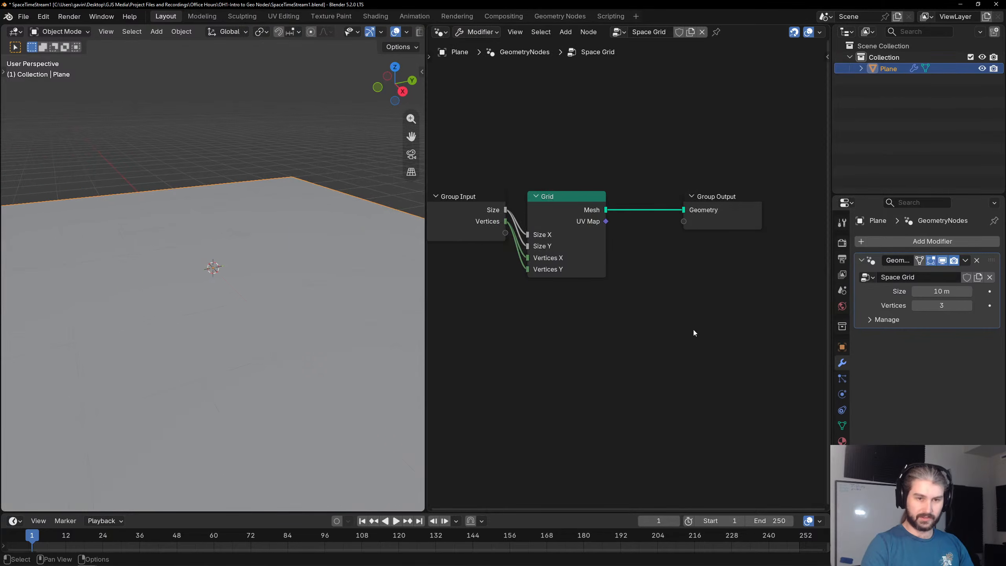
pyautogui.press('n')
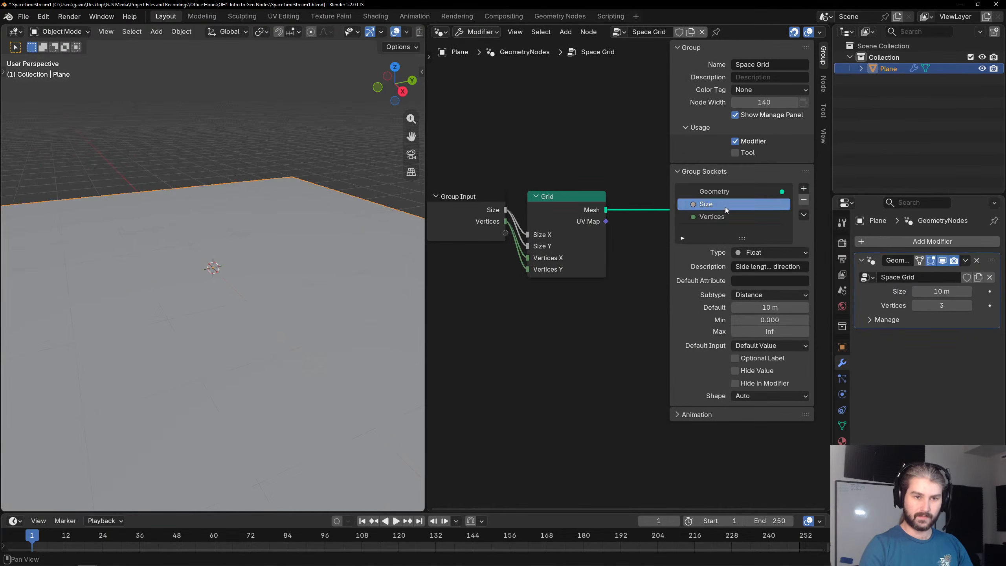
pyautogui.click(722, 217)
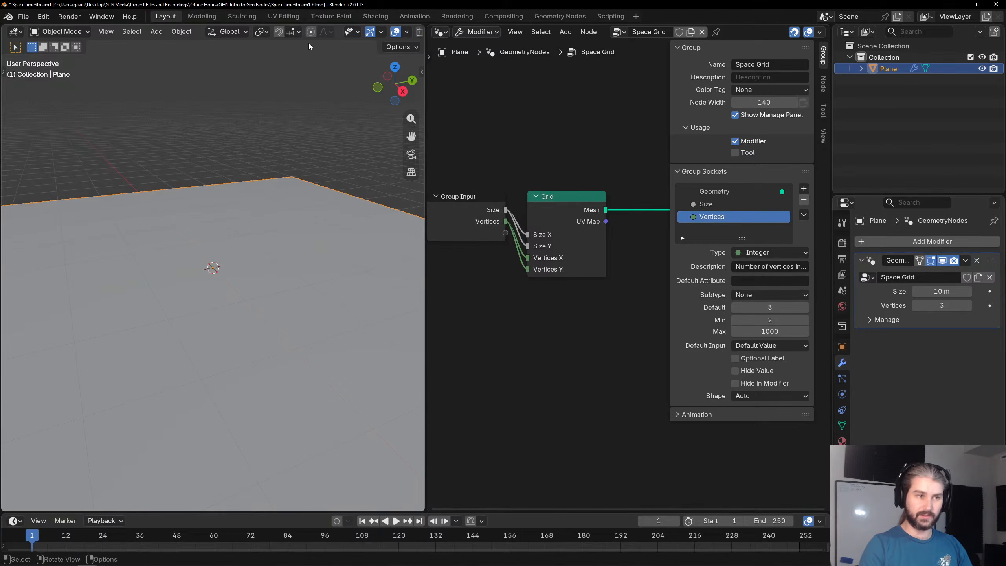
pyautogui.scroll(-3, 308, 34)
pyautogui.click(370, 32)
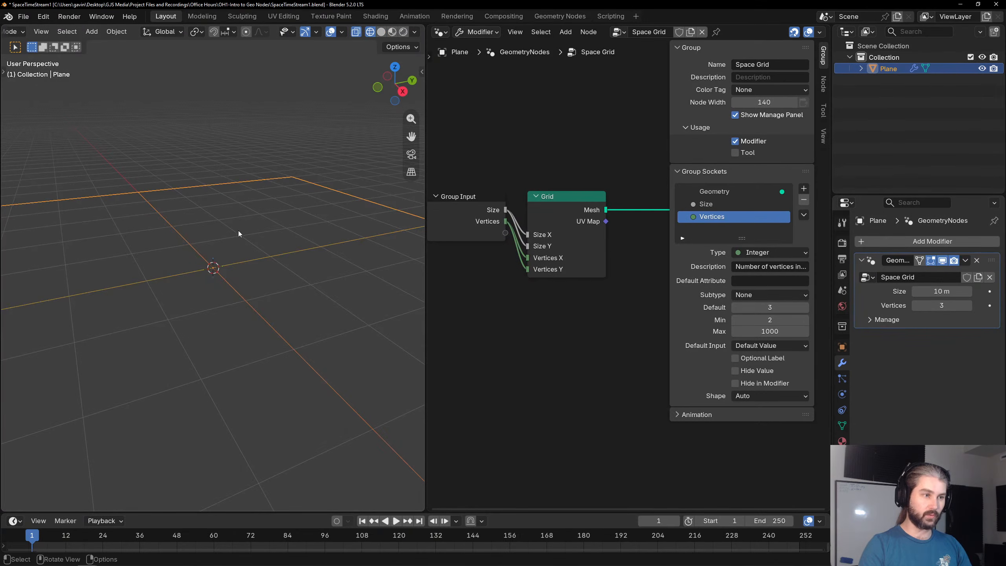
pyautogui.scroll(-4, 230, 228)
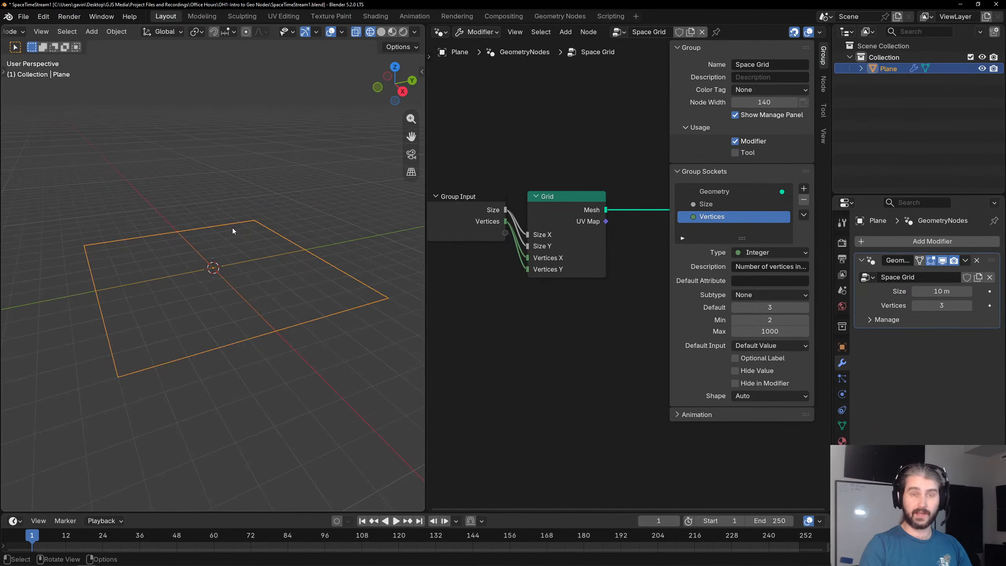
pyautogui.scroll(4, 200, 251)
# Set the Vertices group socket's default to 11 and reset the modifier's Vertices to that default.
pyautogui.click(770, 309)
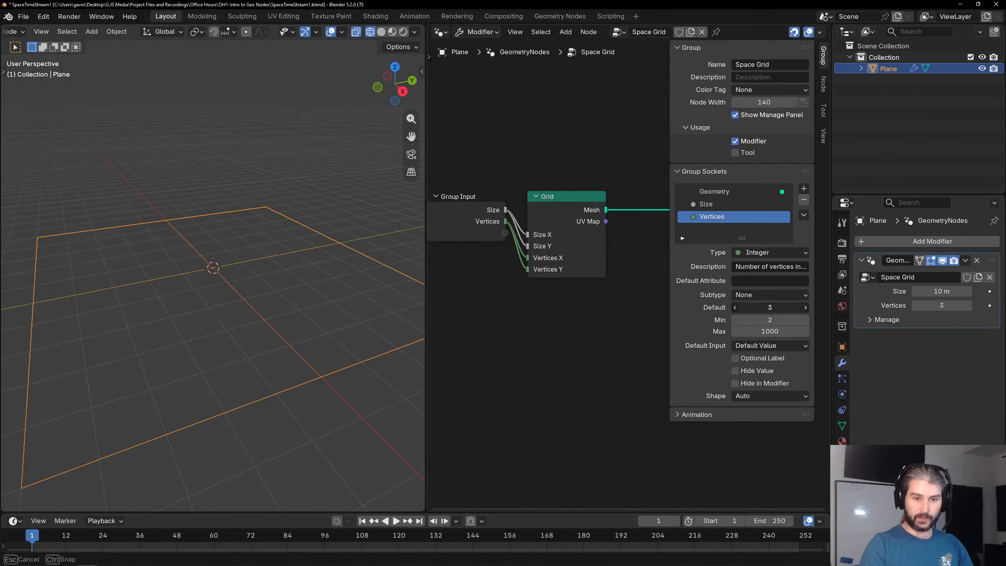
pyautogui.write('11')
pyautogui.press('Return')
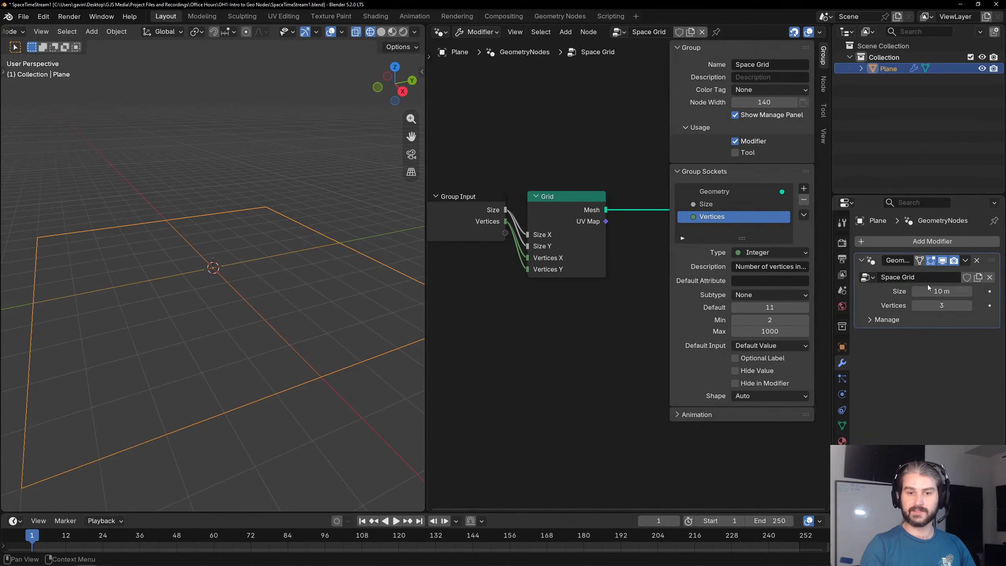
pyautogui.press('BackSpace')
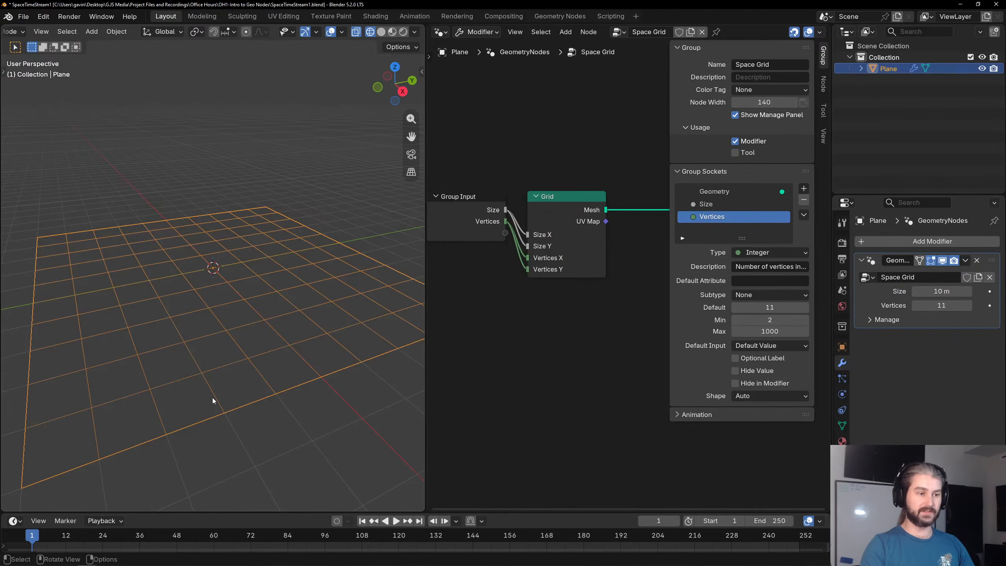
# Examine the subdivided wireframe grid and the socket shapes on the links between Group Input and the Grid node.
pyautogui.scroll(-2, 207, 392)
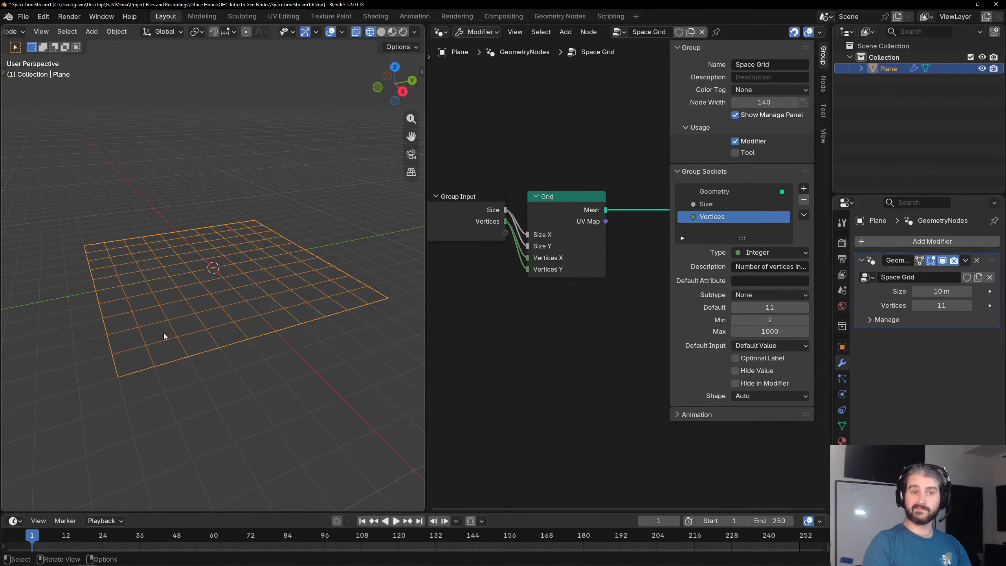
pyautogui.moveTo(212, 341); pyautogui.dragTo(274, 174, button='middle')
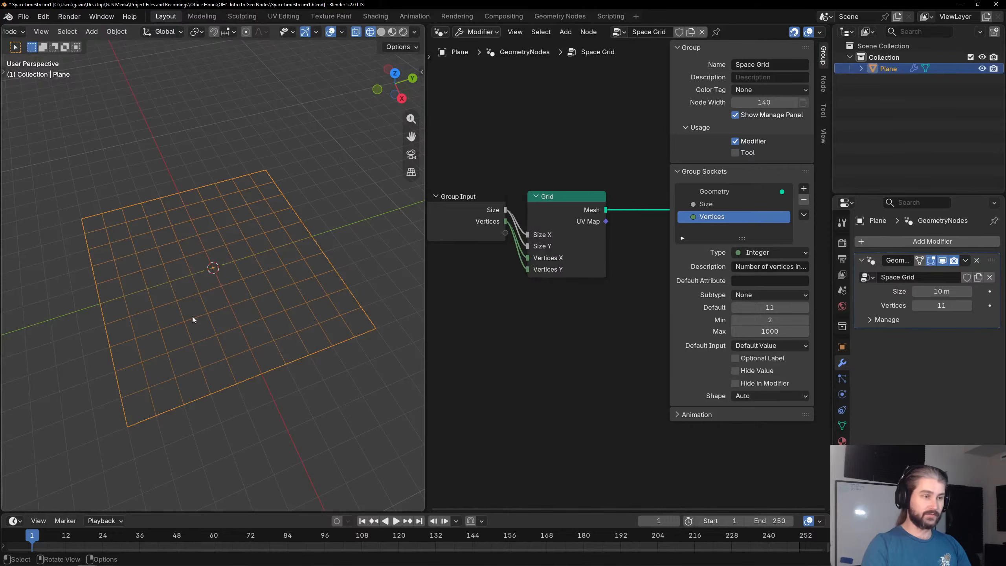
pyautogui.moveTo(192, 316); pyautogui.dragTo(306, 260, button='middle')
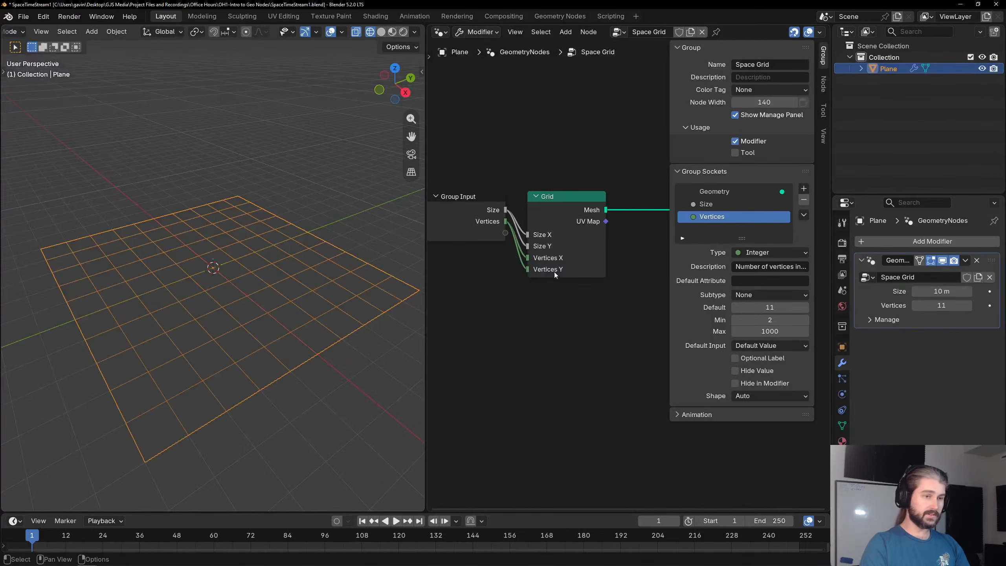
pyautogui.scroll(-3, 591, 311)
pyautogui.moveTo(646, 302); pyautogui.dragTo(587, 311, button='middle')
pyautogui.scroll(2, 584, 302)
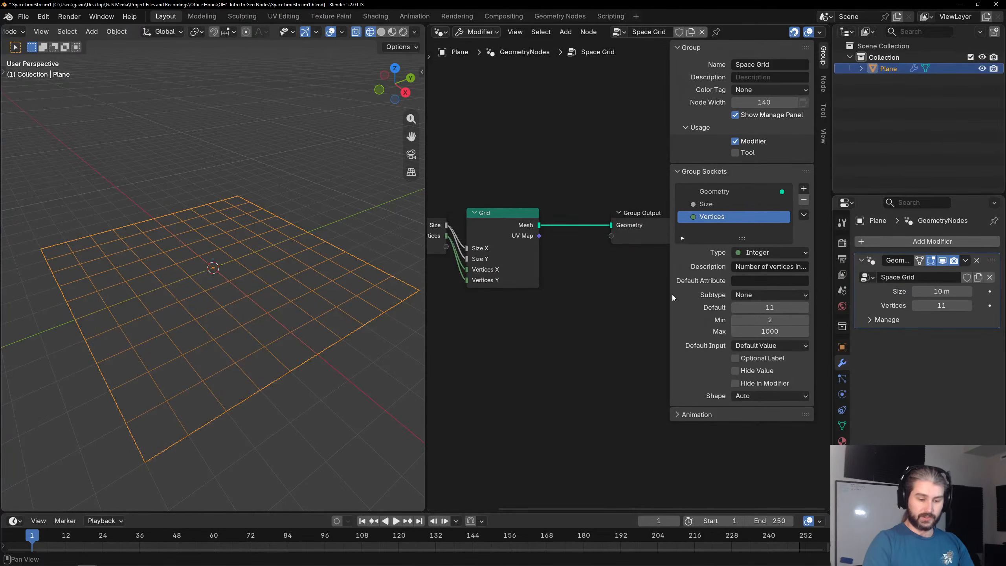
pyautogui.press('n')
pyautogui.press('n')
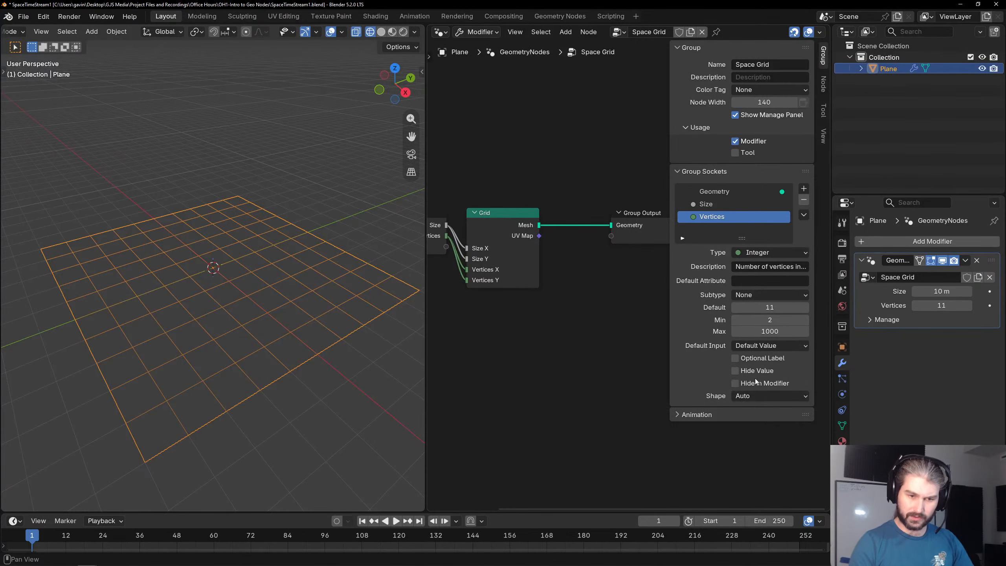
pyautogui.moveTo(521, 236); pyautogui.dragTo(595, 214, button='middle')
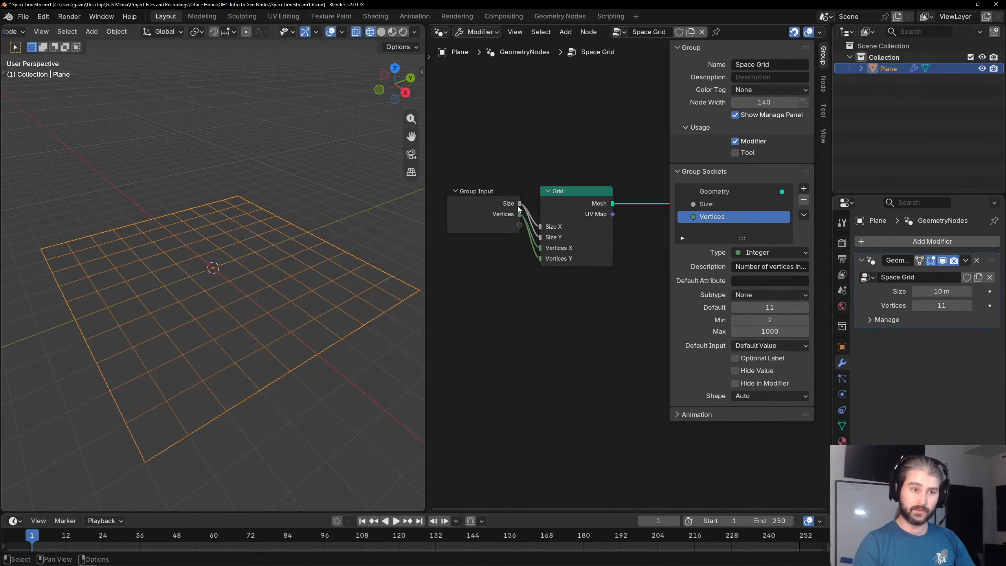
pyautogui.scroll(3, 519, 208)
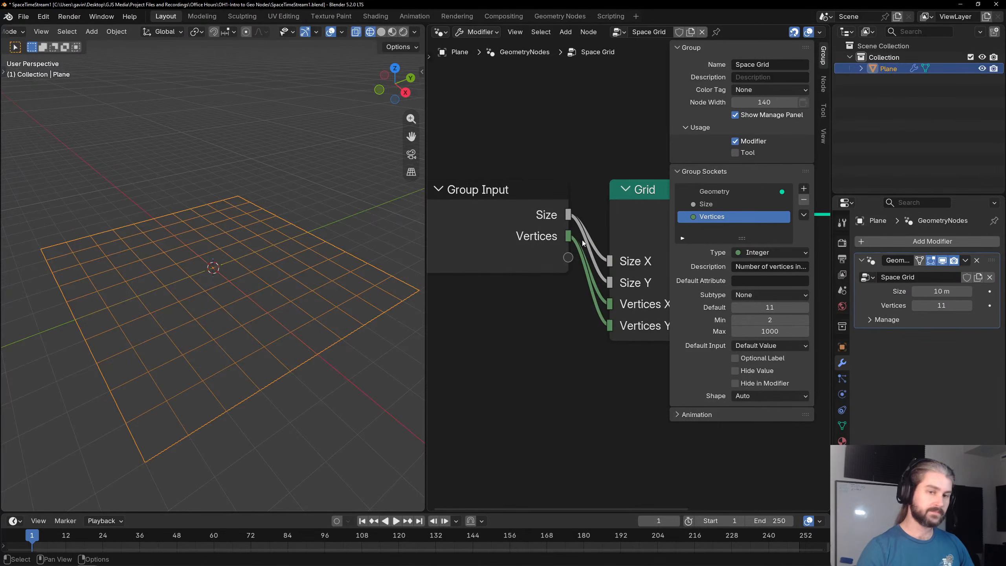
# Try the Field shape on the Vertices group socket, inspect its links to the Grid node, and undo the change.
pyautogui.scroll(-1, 604, 291)
pyautogui.click(758, 396)
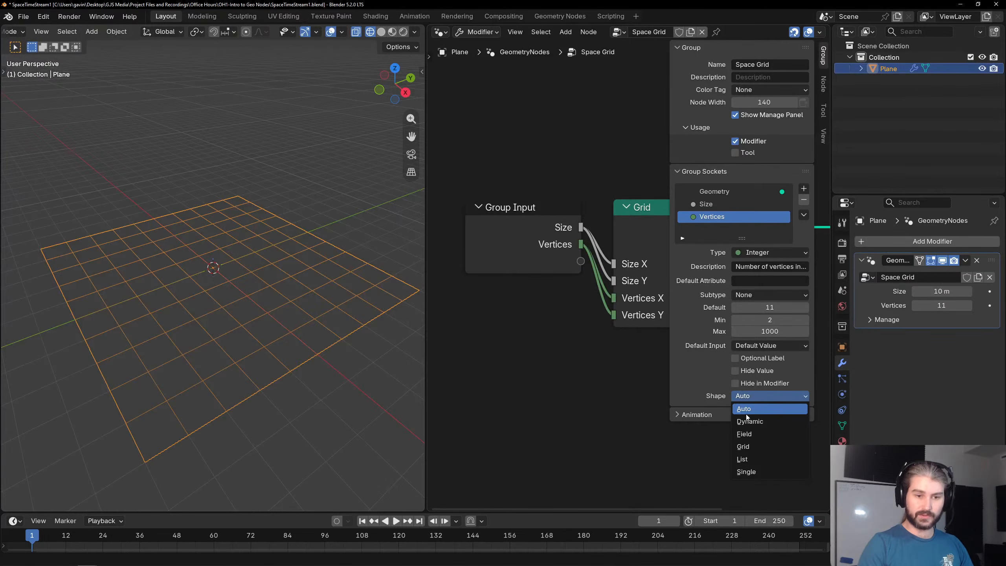
pyautogui.click(749, 434)
pyautogui.scroll(2, 578, 253)
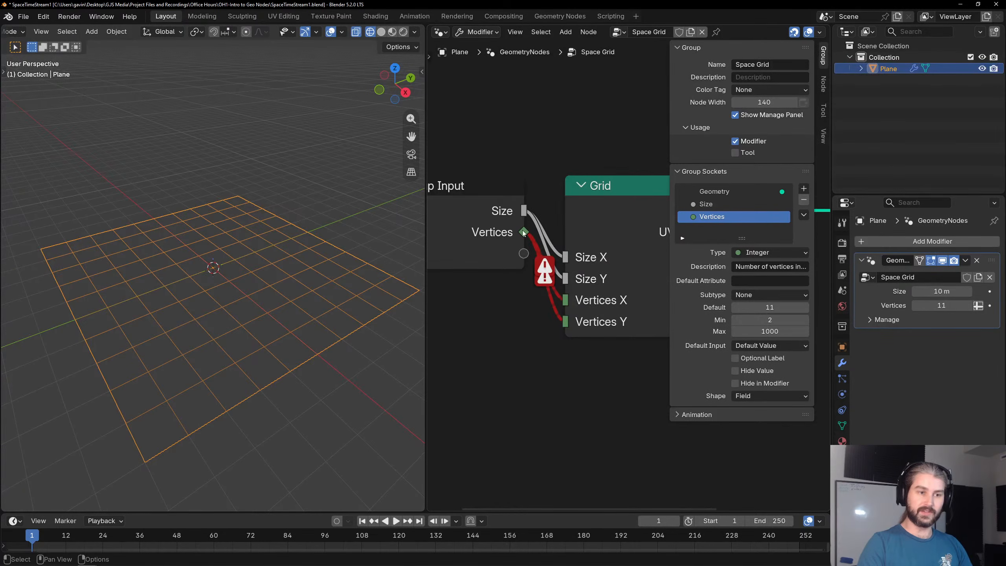
pyautogui.scroll(-2, 542, 274)
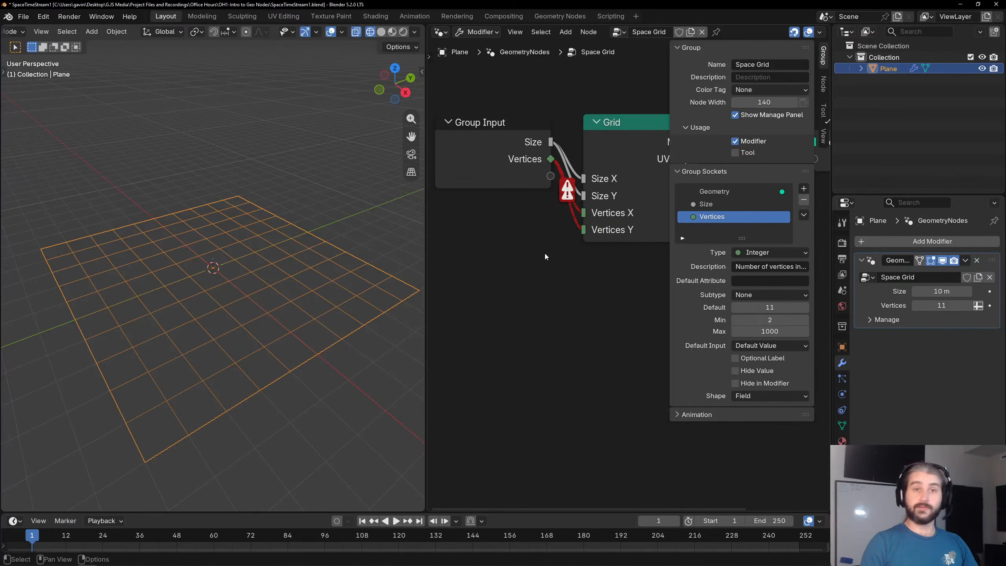
pyautogui.hotkey('ctrl', 'z')
# Add a Position node below the Group Input and send its Position output to a Viewer.
pyautogui.hotkey('shift', 'a')
pyautogui.write('po')
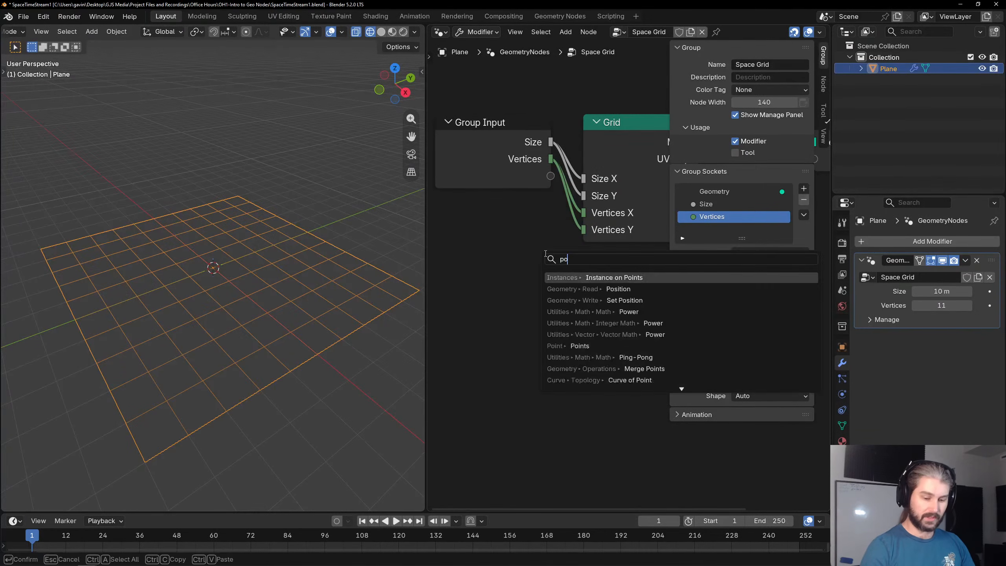
pyautogui.write('s')
pyautogui.press('Return')
pyautogui.click(501, 274)
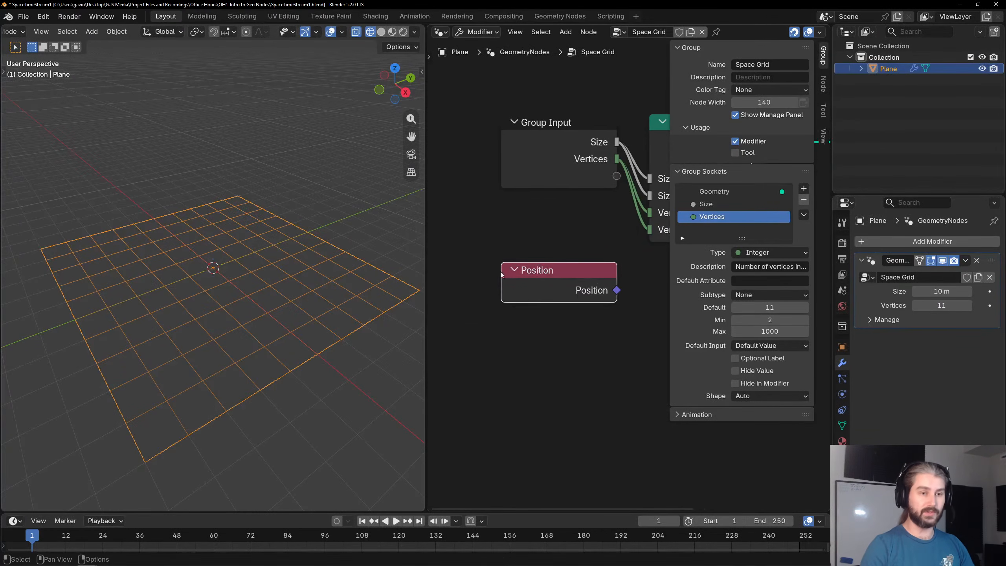
pyautogui.scroll(3, 537, 231)
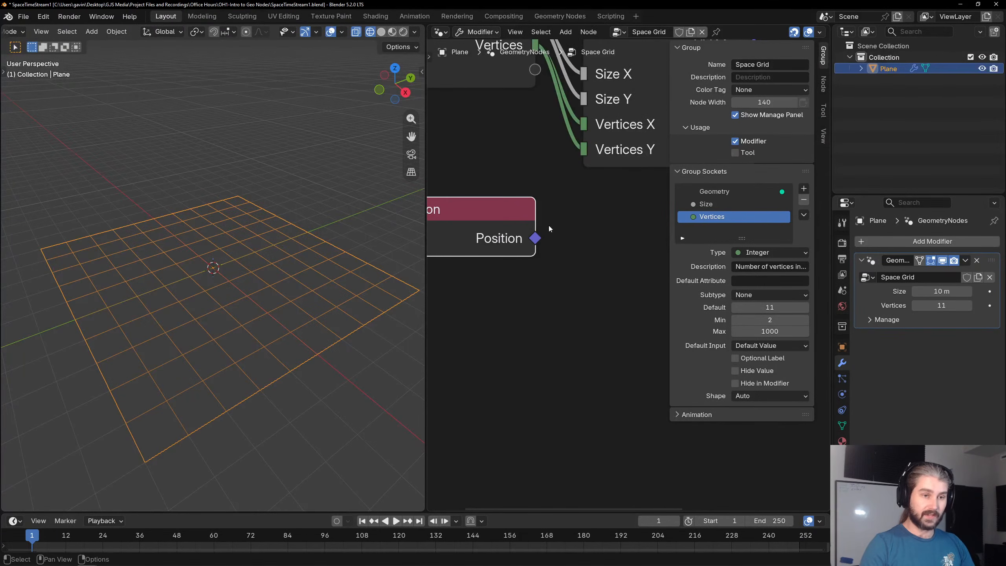
pyautogui.keyDown('ctrl'); pyautogui.keyDown('shift'); pyautogui.click(532, 233); pyautogui.keyUp('shift'); pyautogui.keyUp('ctrl')
pyautogui.scroll(-4, 576, 222)
pyautogui.moveTo(575, 222); pyautogui.dragTo(367, 255, button='middle')
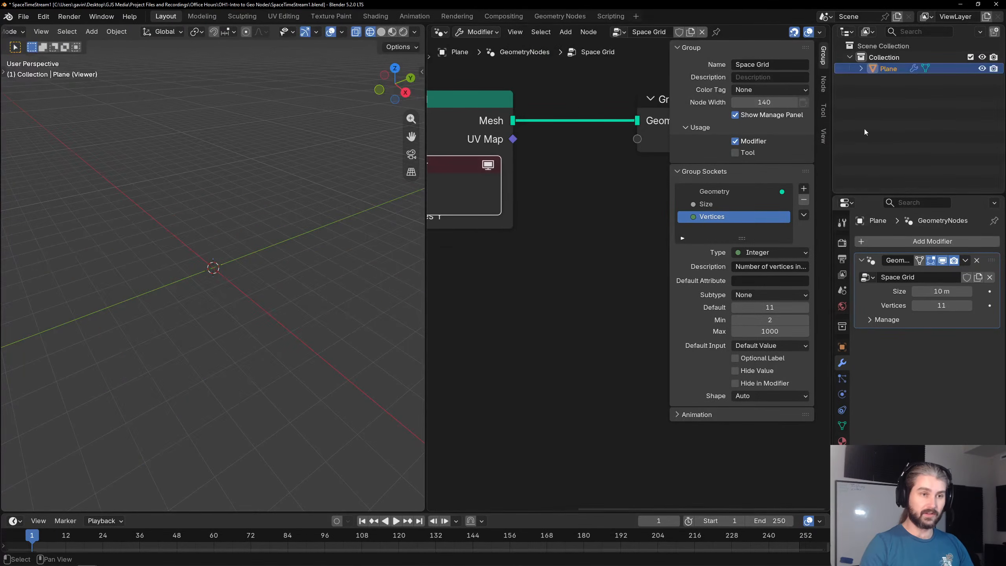
# Feed the Grid node's mesh into the Viewer and preview the Position field's colours on the plane.
pyautogui.keyDown('ctrl'); pyautogui.keyDown('shift'); pyautogui.click(495, 111); pyautogui.keyUp('shift'); pyautogui.keyUp('ctrl')
pyautogui.scroll(-2, 500, 129)
pyautogui.moveTo(502, 143); pyautogui.dragTo(688, 120, button='middle')
pyautogui.scroll(3, 575, 221)
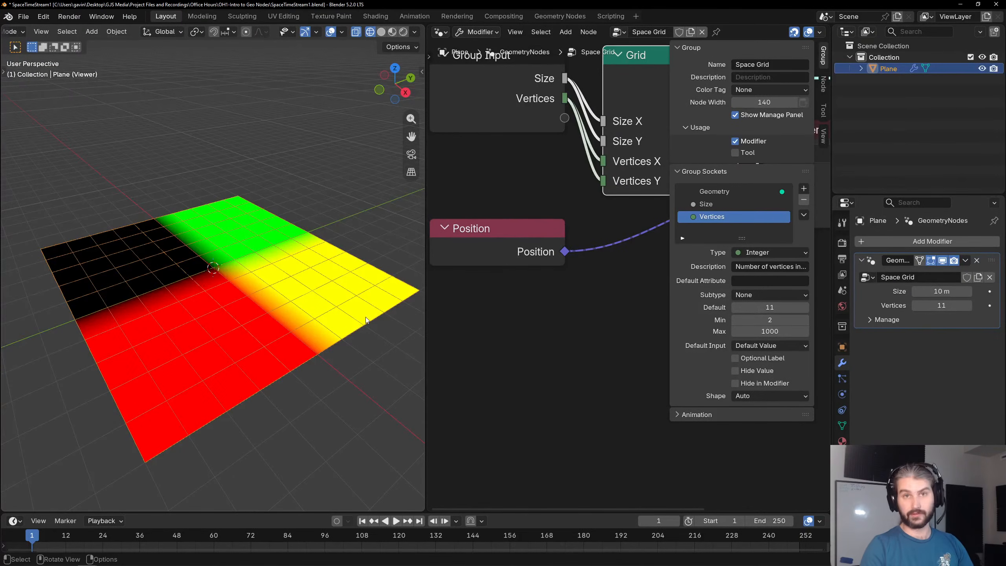
pyautogui.scroll(-3, 570, 296)
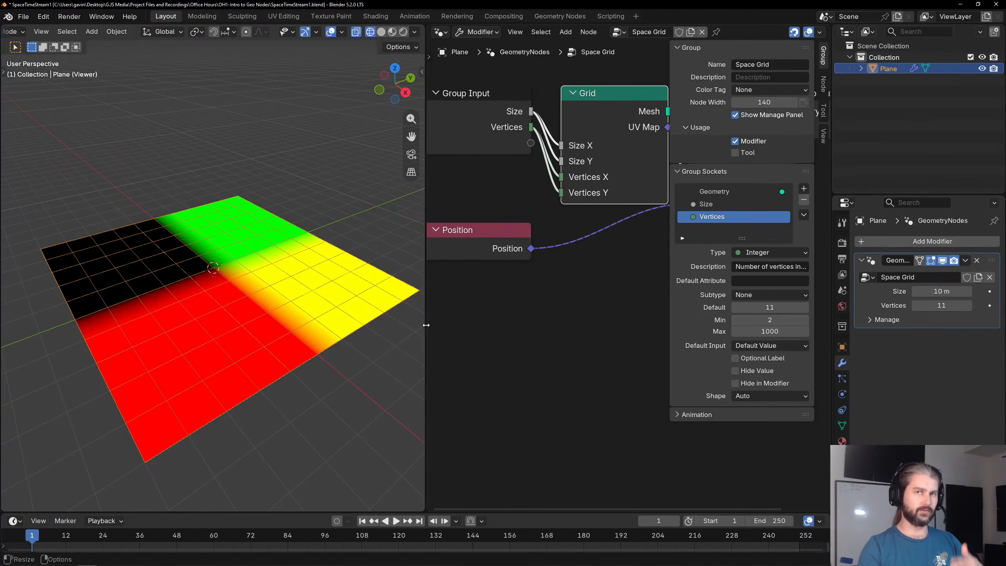
pyautogui.click(351, 203)
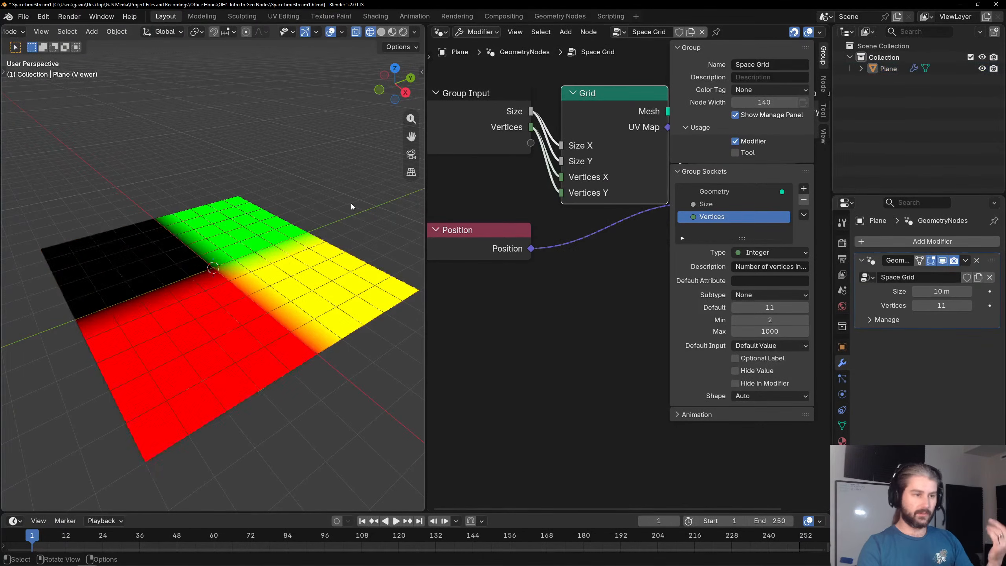
# Inspect the Viewer node's Mesh and Position inputs, temporarily hiding the node editor sidebar to see the whole network.
pyautogui.scroll(-5, 471, 230)
pyautogui.moveTo(513, 234); pyautogui.dragTo(420, 195, button='middle')
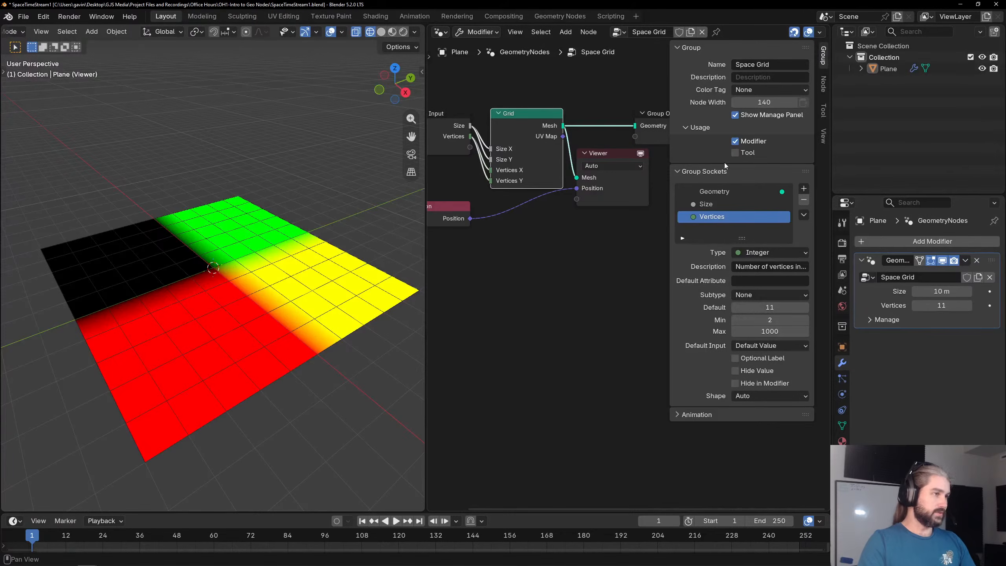
pyautogui.scroll(-2, 623, 119)
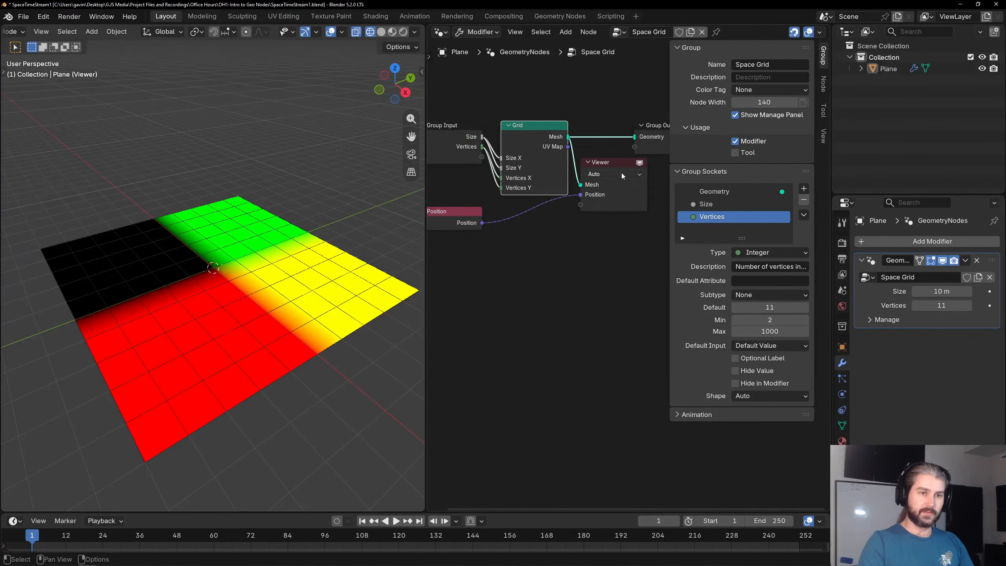
pyautogui.click(621, 173)
pyautogui.click(610, 163)
pyautogui.press('n')
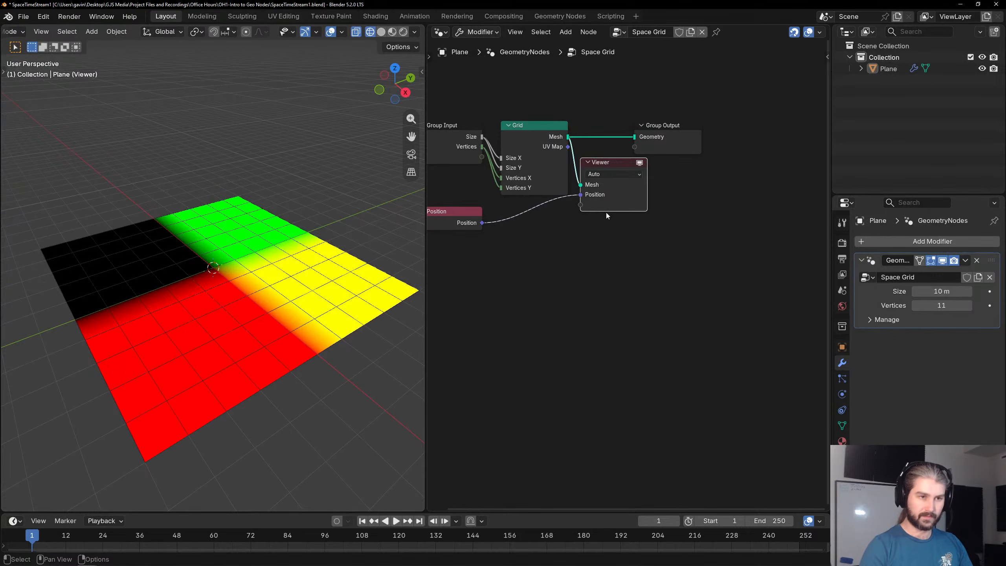
pyautogui.press('n')
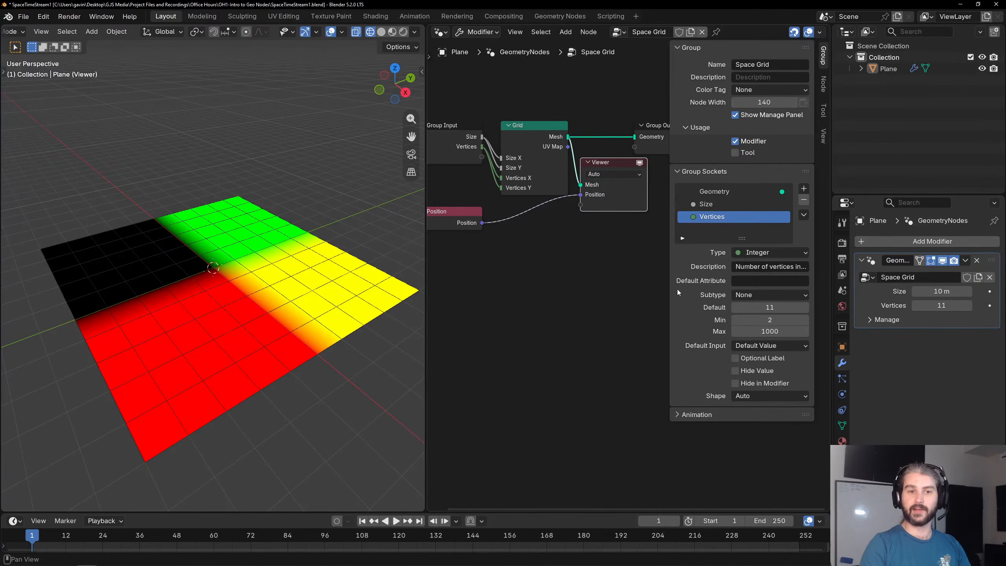
# Try a negative minimum for the Size group socket and compare its settings with the Vertices socket.
pyautogui.click(712, 203)
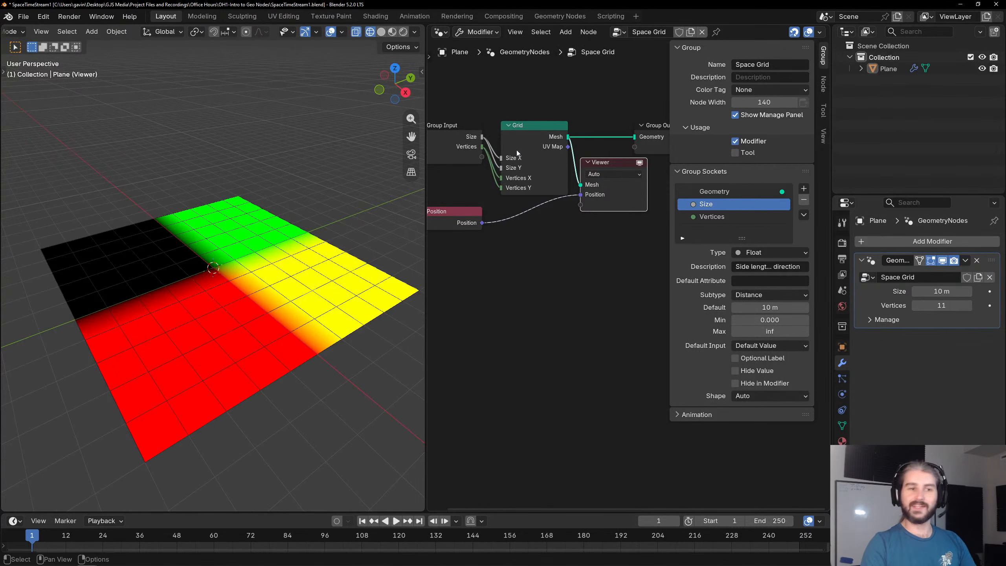
pyautogui.moveTo(769, 320); pyautogui.dragTo(736, 320)
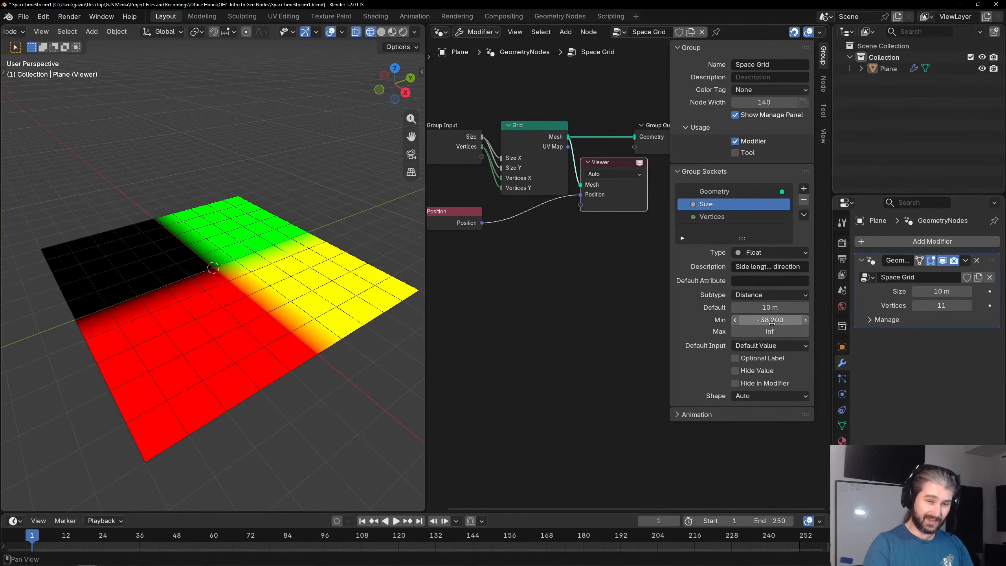
pyautogui.click(711, 216)
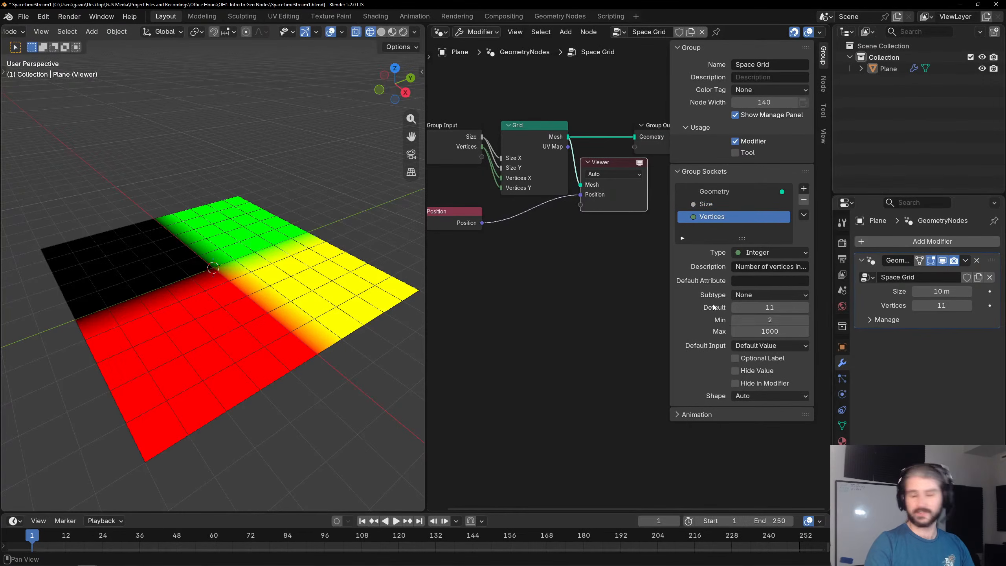
pyautogui.click(703, 205)
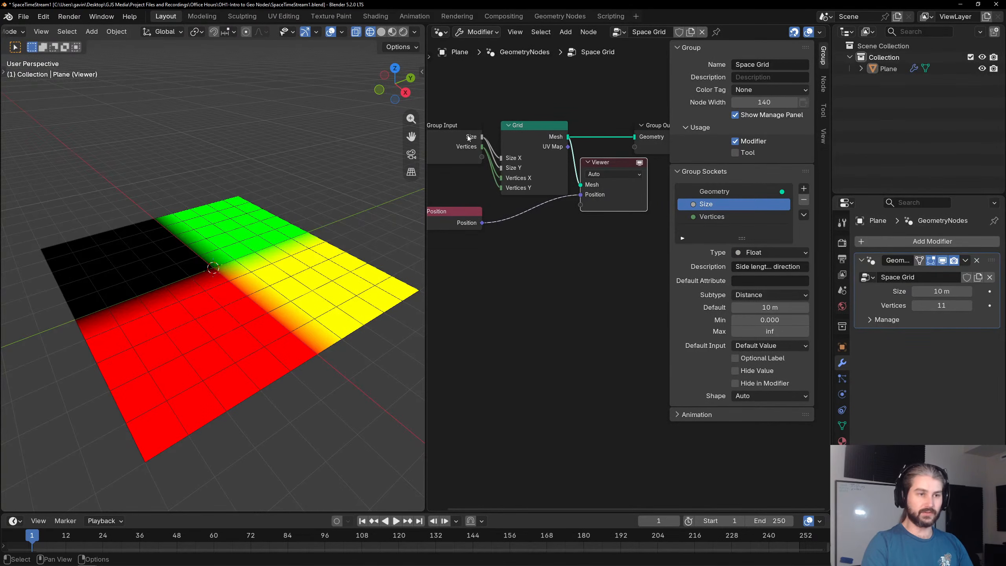
# Examine the links from Group Input's Size and Vertices sockets to the Grid node and the Position field link.
pyautogui.click(446, 143)
pyautogui.moveTo(517, 165); pyautogui.dragTo(570, 195, button='middle')
pyautogui.scroll(5, 570, 195)
pyautogui.moveTo(461, 133); pyautogui.dragTo(547, 165, button='middle')
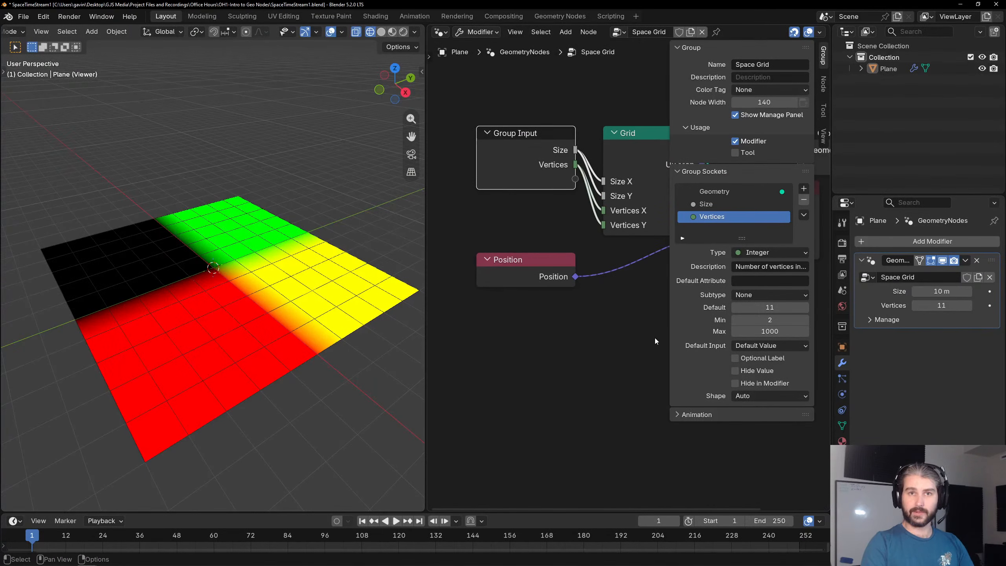
pyautogui.click(626, 213)
pyautogui.scroll(-1, 630, 206)
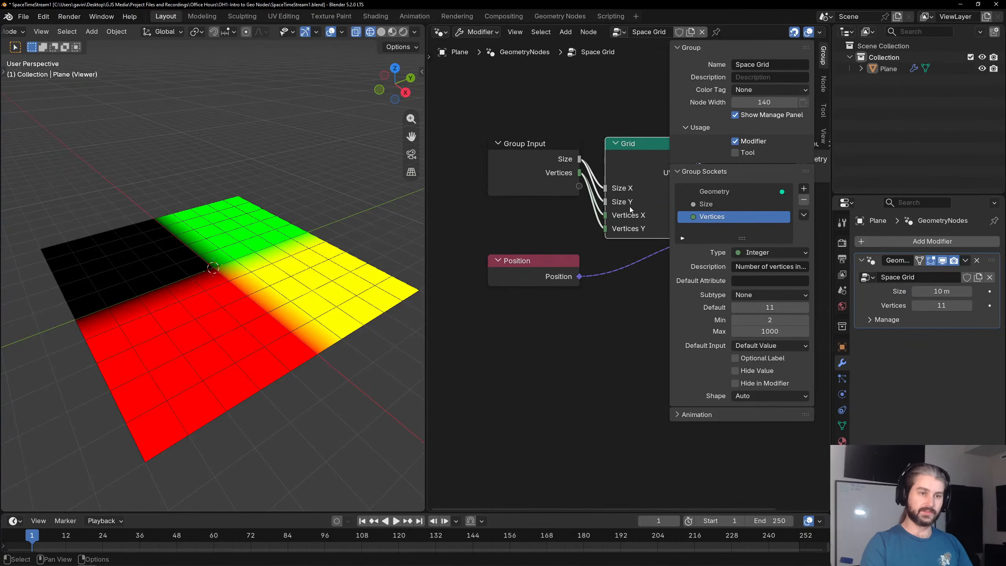
pyautogui.moveTo(630, 206); pyautogui.dragTo(604, 208, button='middle')
# Deselect the nodes and hide the node editor sidebar so the full node network is in view.
pyautogui.click(613, 335)
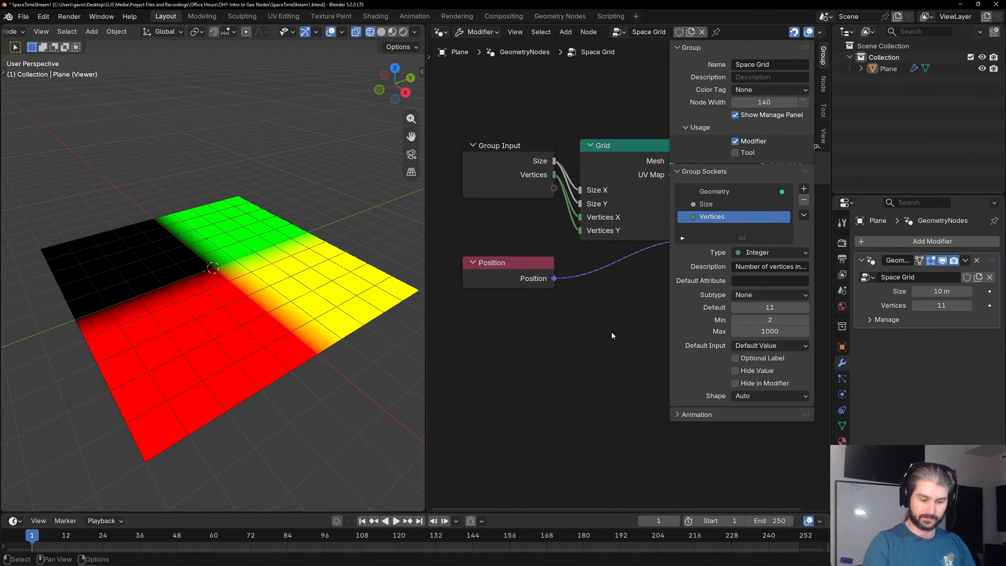
pyautogui.press('n')
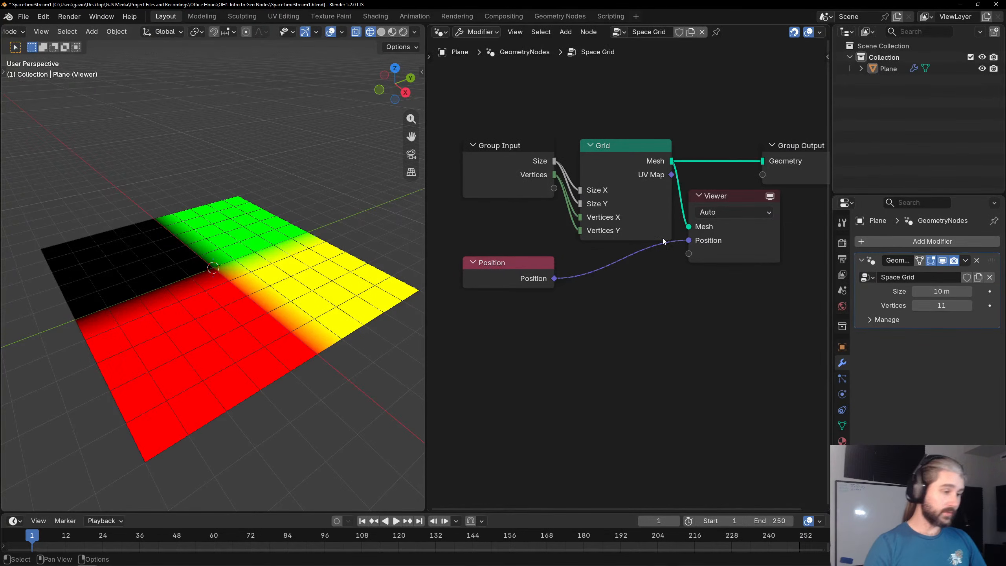
pyautogui.scroll(-1, 565, 227)
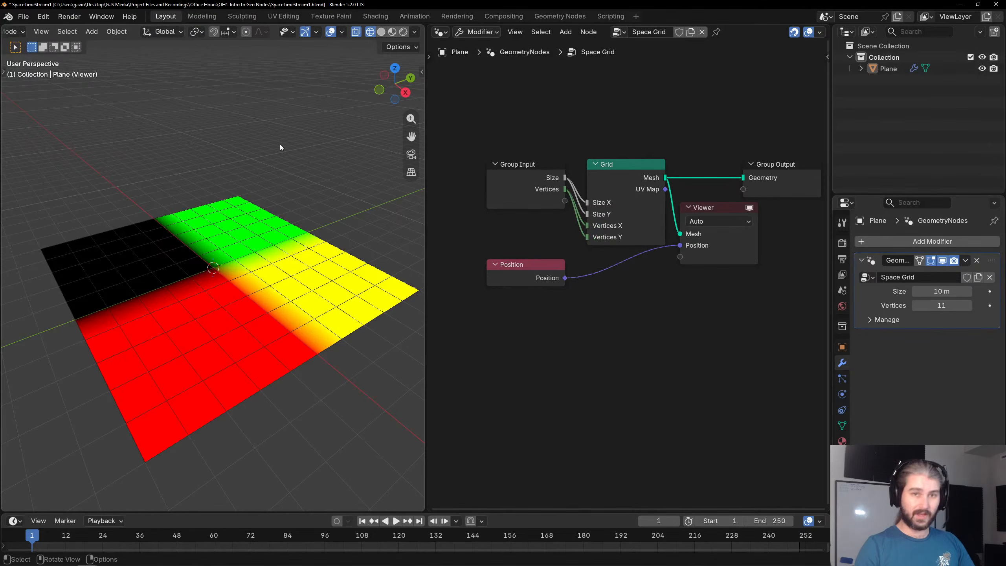
# Undo the addition of the Position node and delete the Viewer node.
pyautogui.hotkey('shift', 'a')
pyautogui.hotkey('ctrl', 'z')
pyautogui.hotkey('ctrl', 'z')
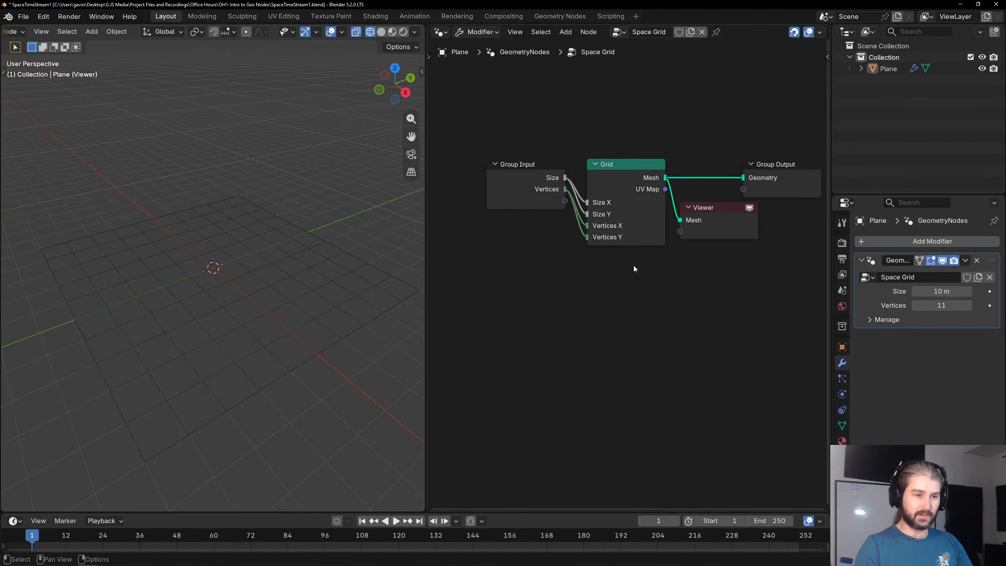
pyautogui.click(705, 225)
pyautogui.press('Delete')
# Switch the viewport to solid shading and add an ico sphere at the centre of the grid.
pyautogui.hotkey('shift', 'a')
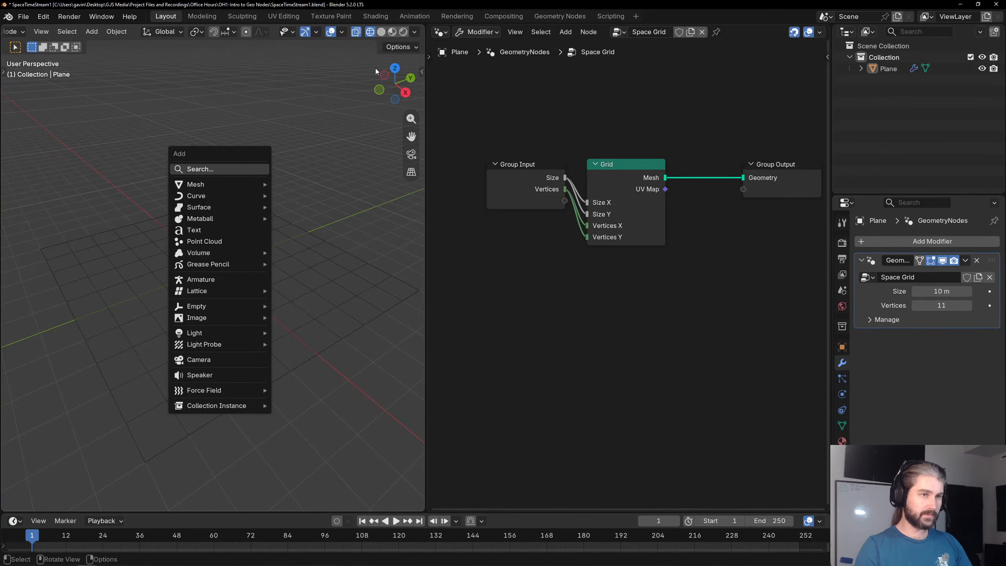
pyautogui.click(382, 32)
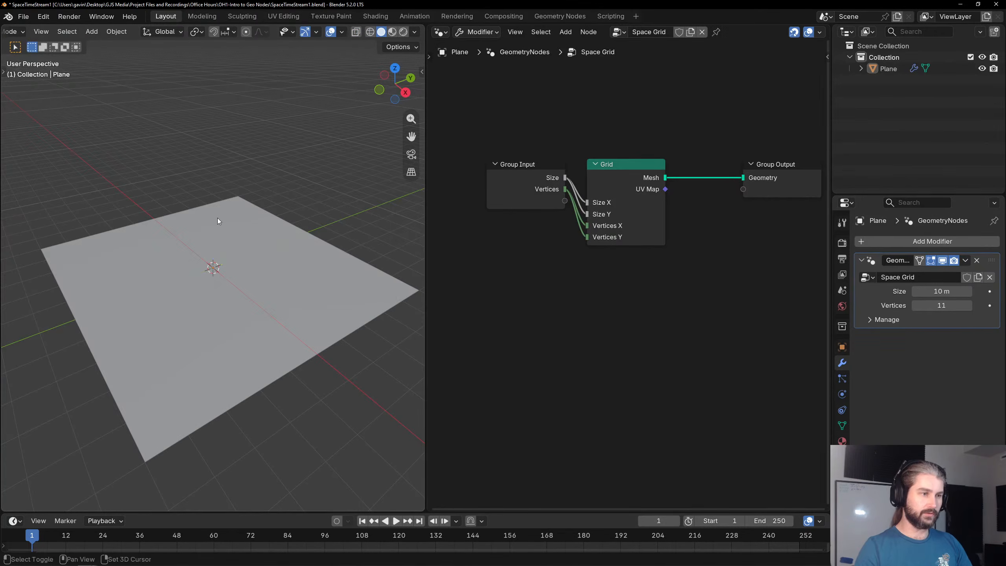
pyautogui.hotkey('shift', 'a')
pyautogui.moveTo(220, 218)
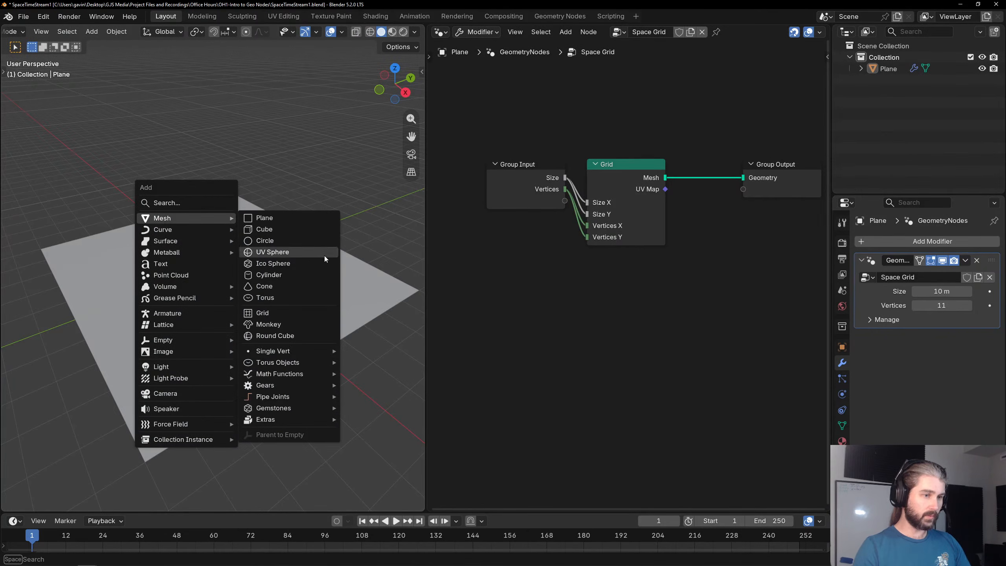
pyautogui.click(288, 263)
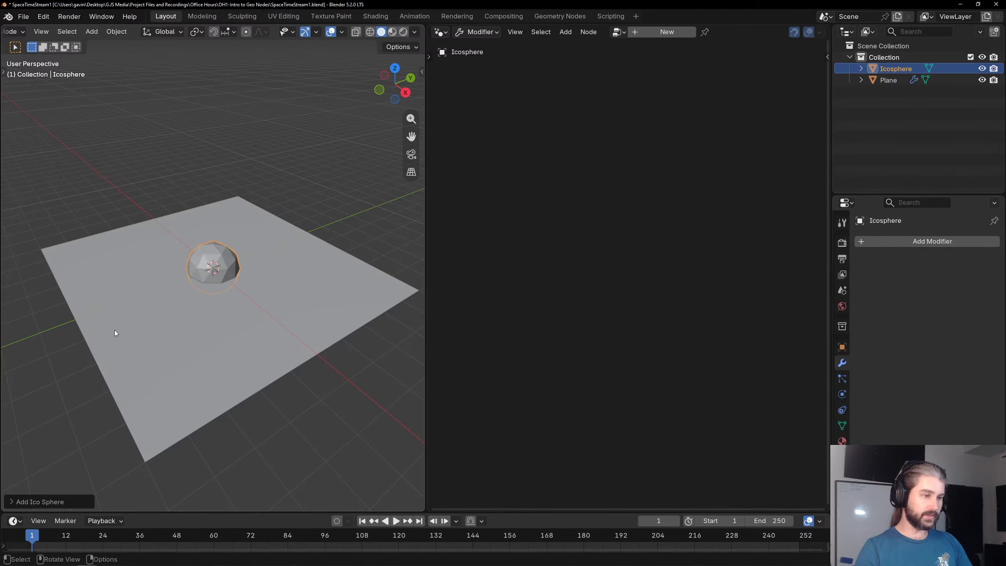
# Set the new ico sphere's subdivisions to 4.
pyautogui.scroll(5, 115, 330)
pyautogui.moveTo(133, 255); pyautogui.dragTo(131, 231, button='middle')
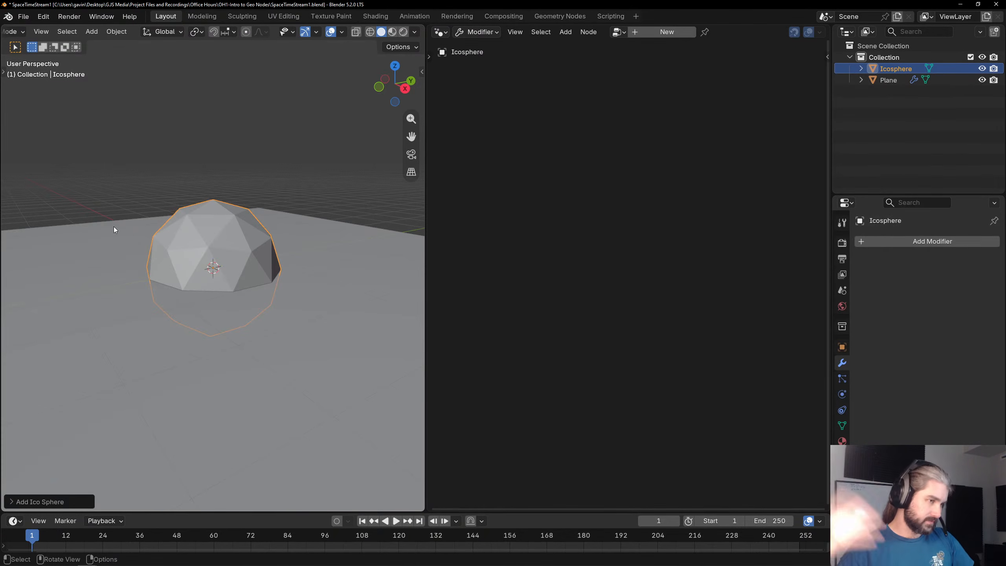
pyautogui.click(40, 501)
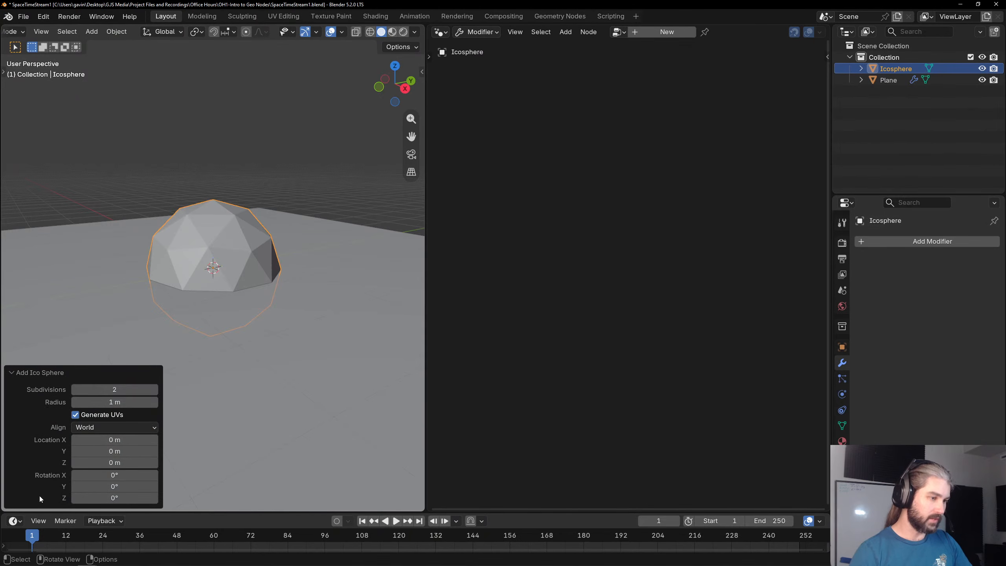
pyautogui.click(155, 391)
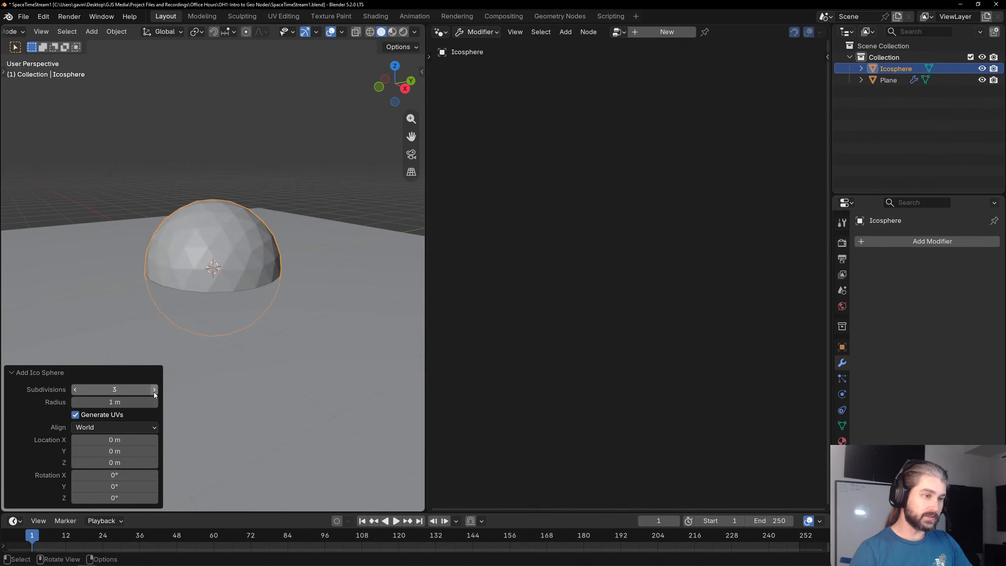
pyautogui.click(155, 390)
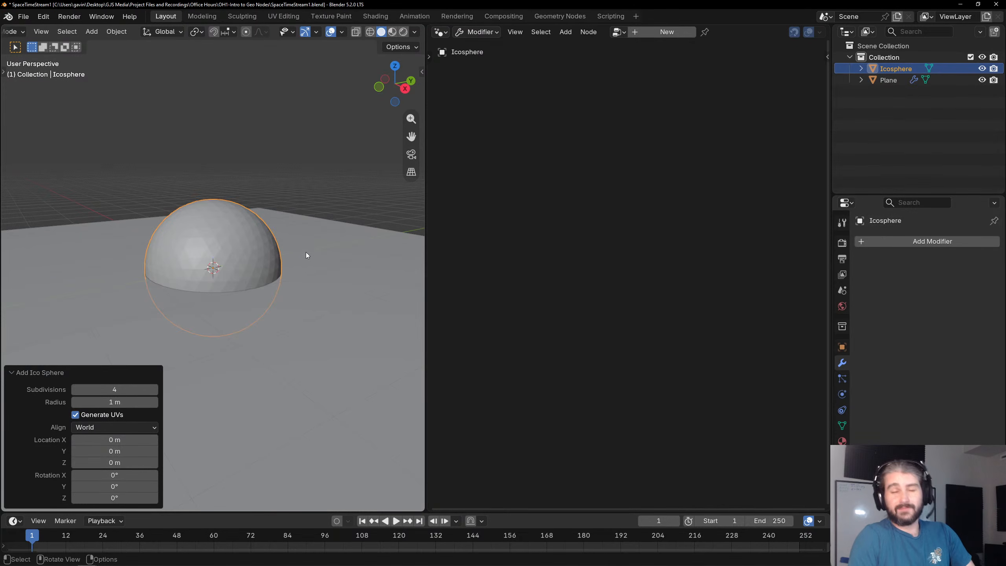
# Inspect the ico sphere and the grid plane in the viewport, selecting each in turn.
pyautogui.click(222, 114)
pyautogui.click(214, 240)
pyautogui.click(331, 120)
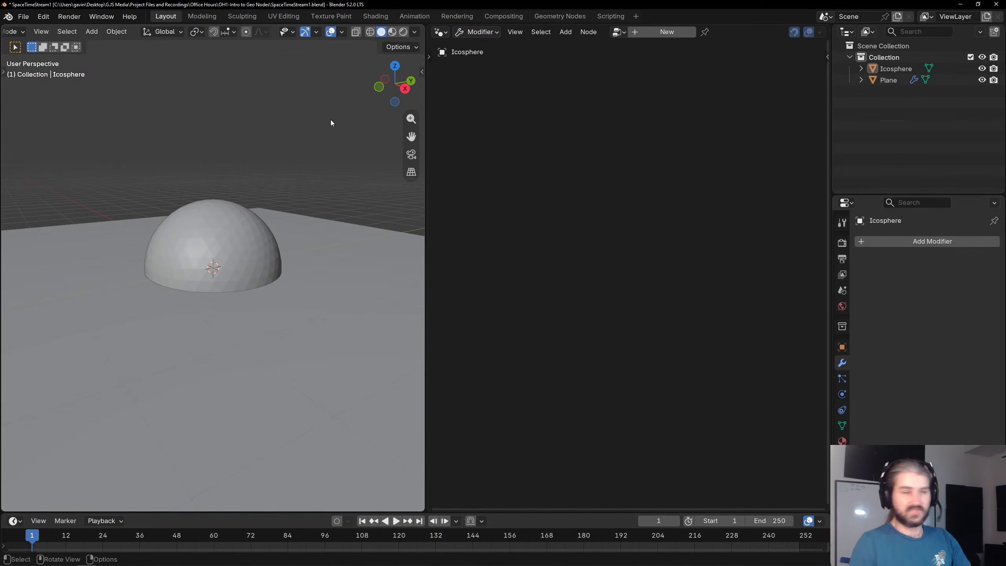
pyautogui.click(366, 257)
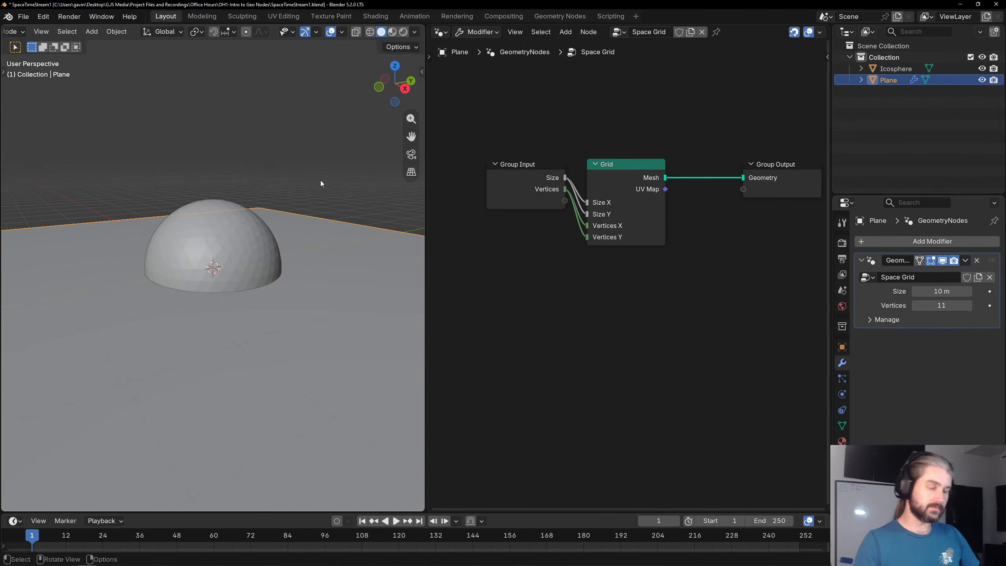
pyautogui.scroll(-4, 341, 239)
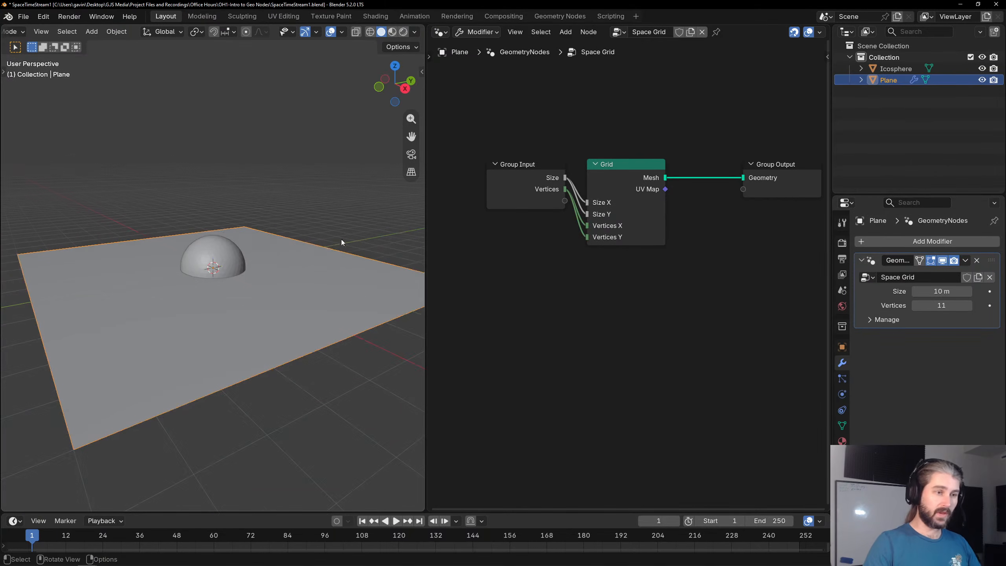
pyautogui.click(212, 247)
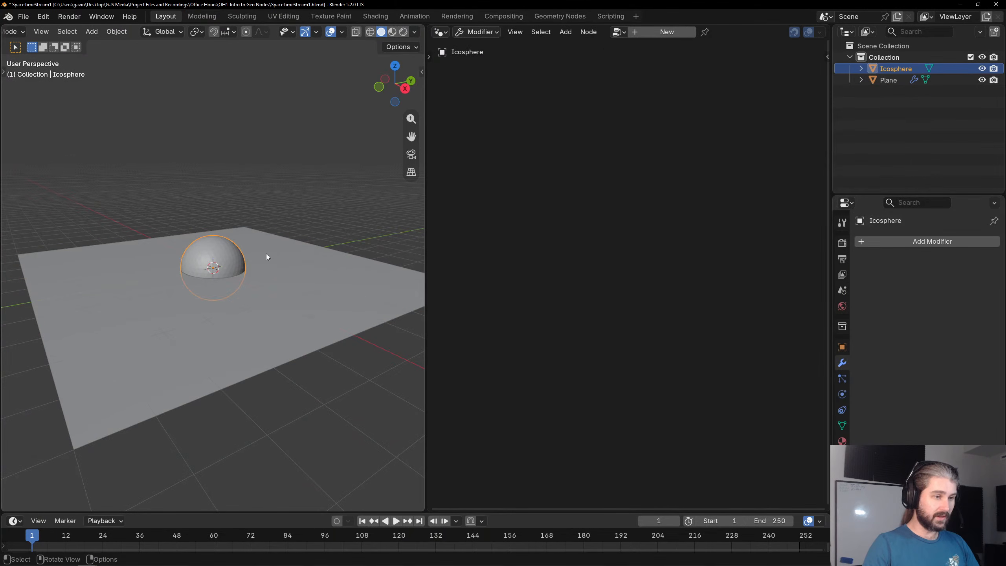
pyautogui.click(321, 276)
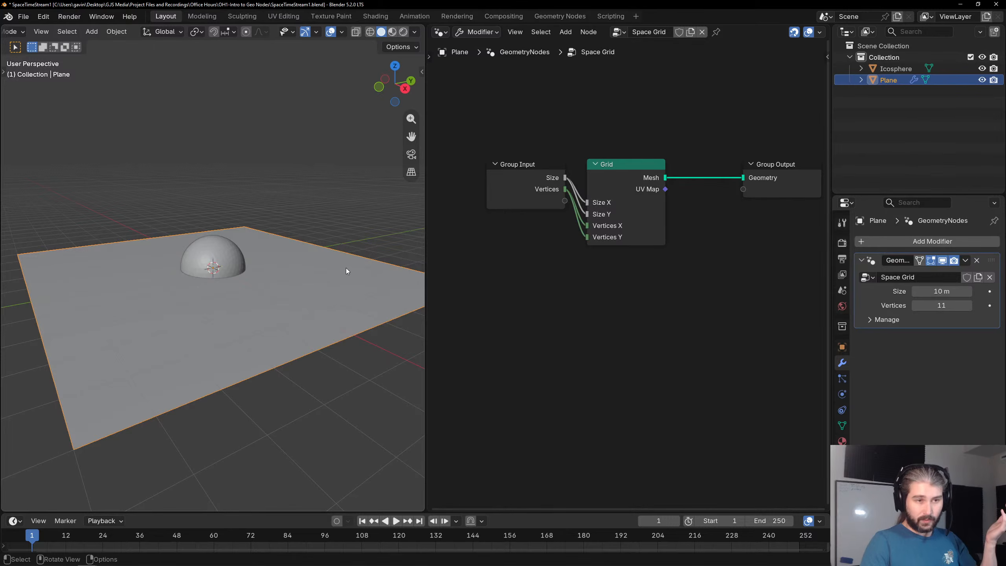
# Rename the ico sphere object to Planet.
pyautogui.click(223, 254)
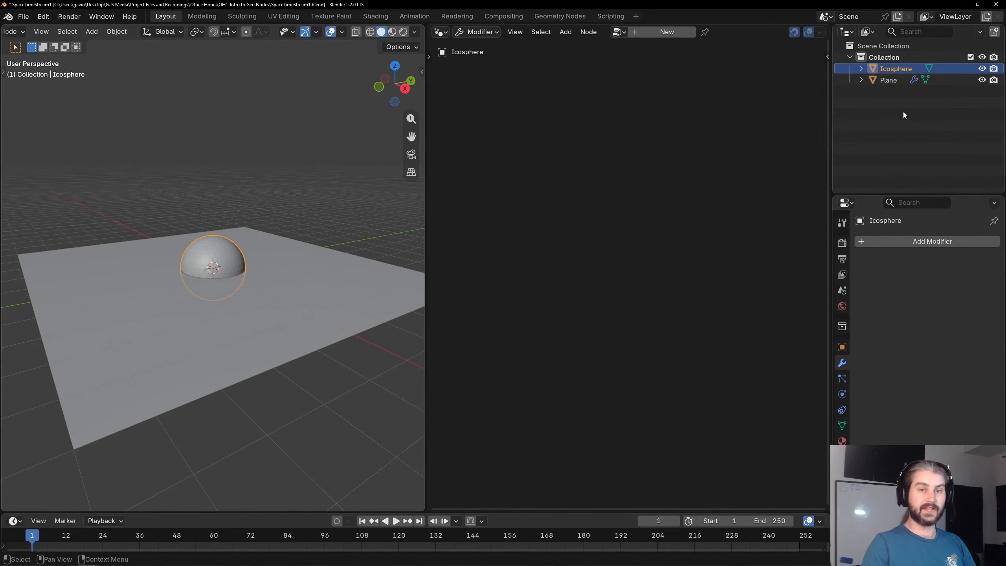
pyautogui.doubleClick(896, 69)
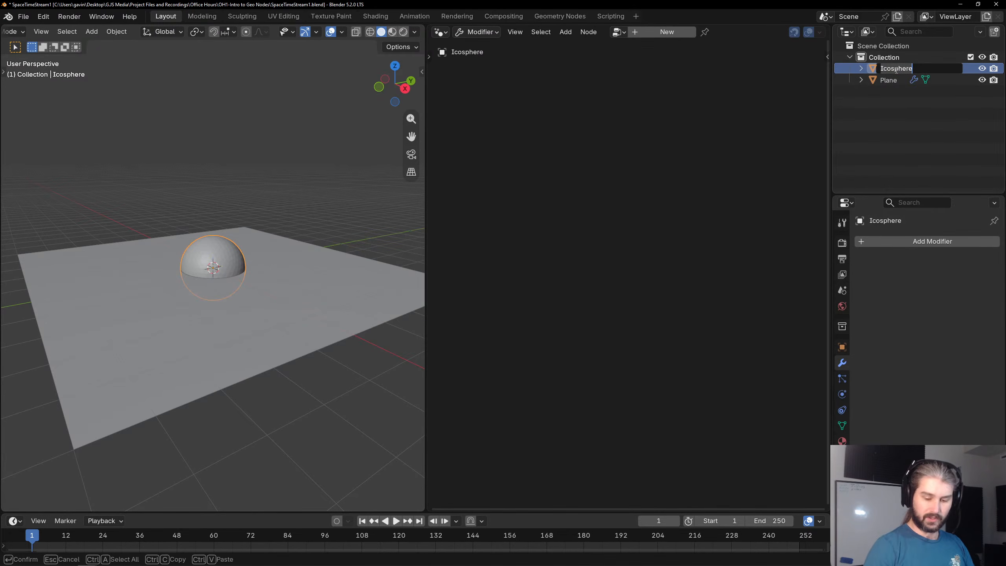
pyautogui.write('Plan')
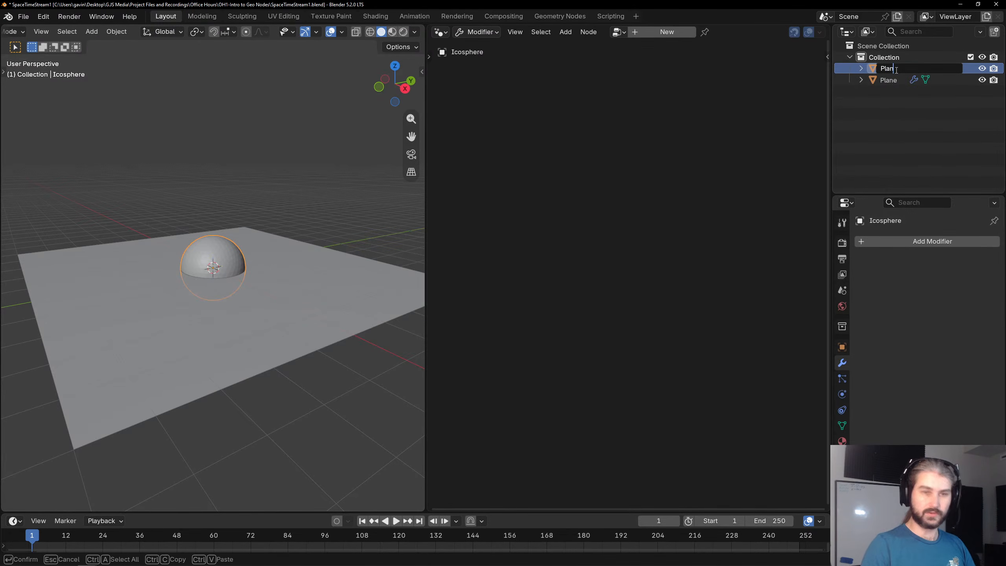
pyautogui.write('et')
pyautogui.press('Return')
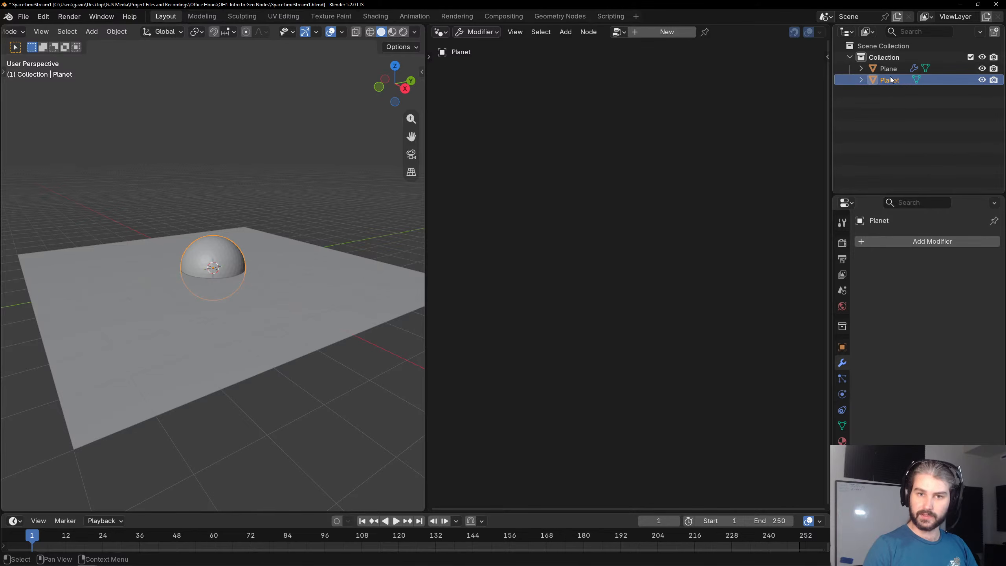
# Rename the Planet object to Grid.
pyautogui.doubleClick(890, 79)
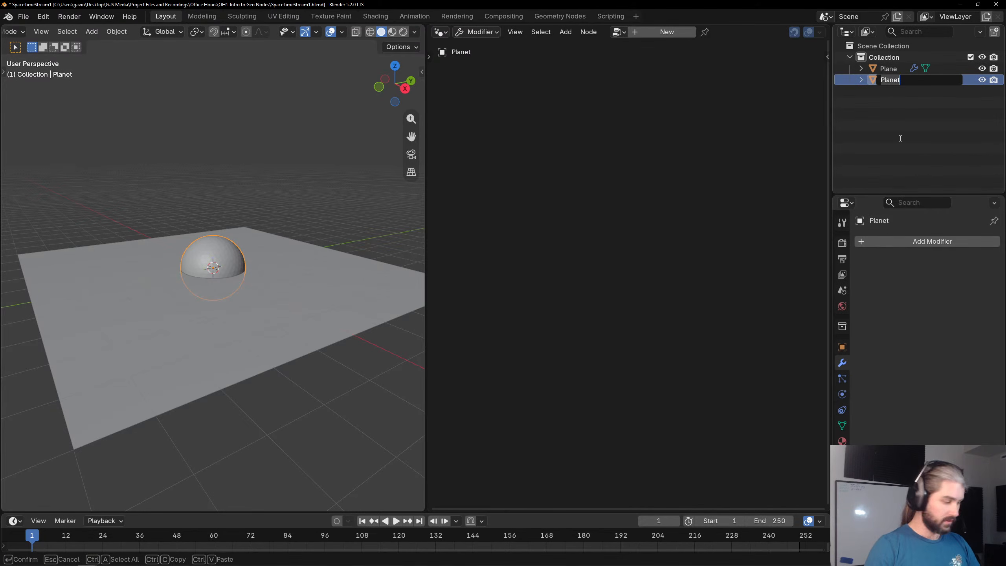
pyautogui.hotkey('ctrl', 'BackSpace')
pyautogui.write('Grid')
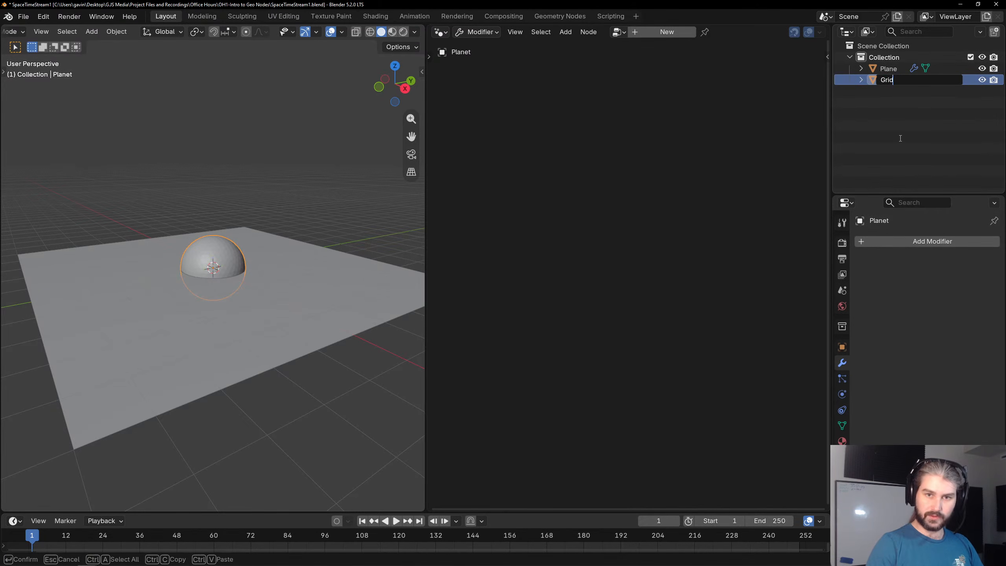
pyautogui.press('Return')
pyautogui.click(918, 114)
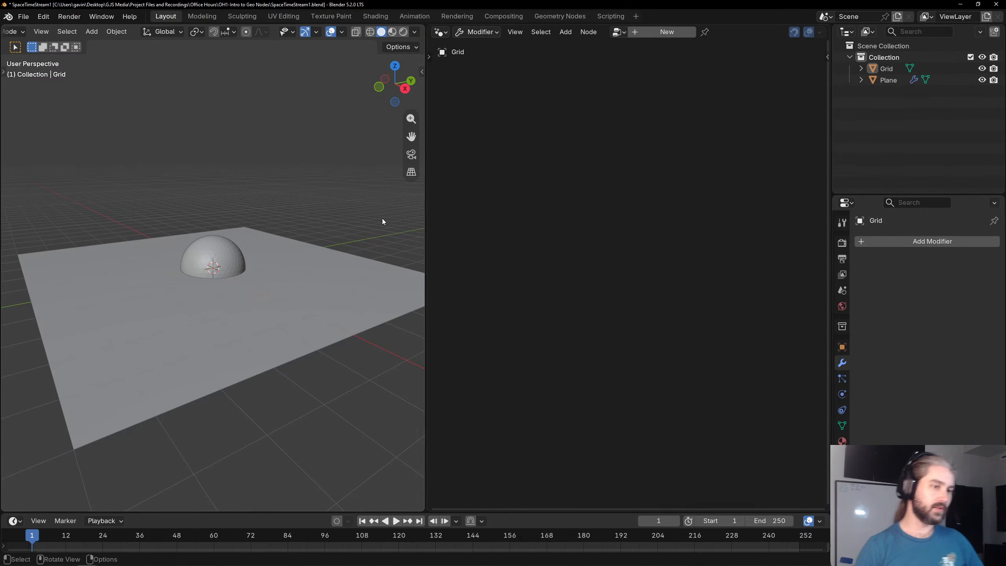
# Apply smooth shading to the sphere and check its surface against the grid plane.
pyautogui.click(204, 249)
pyautogui.rightClick(223, 249)
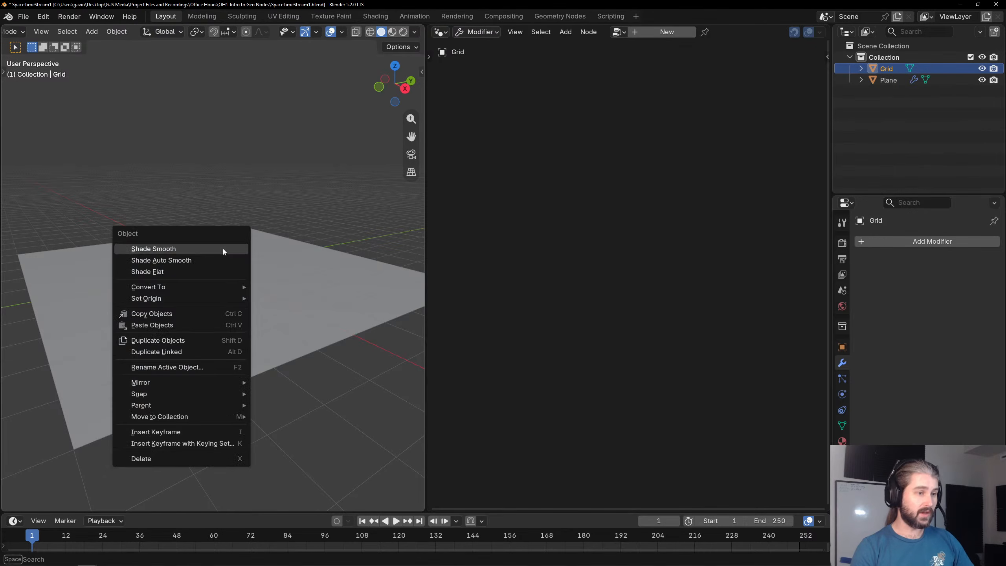
pyautogui.click(223, 248)
pyautogui.scroll(5, 232, 284)
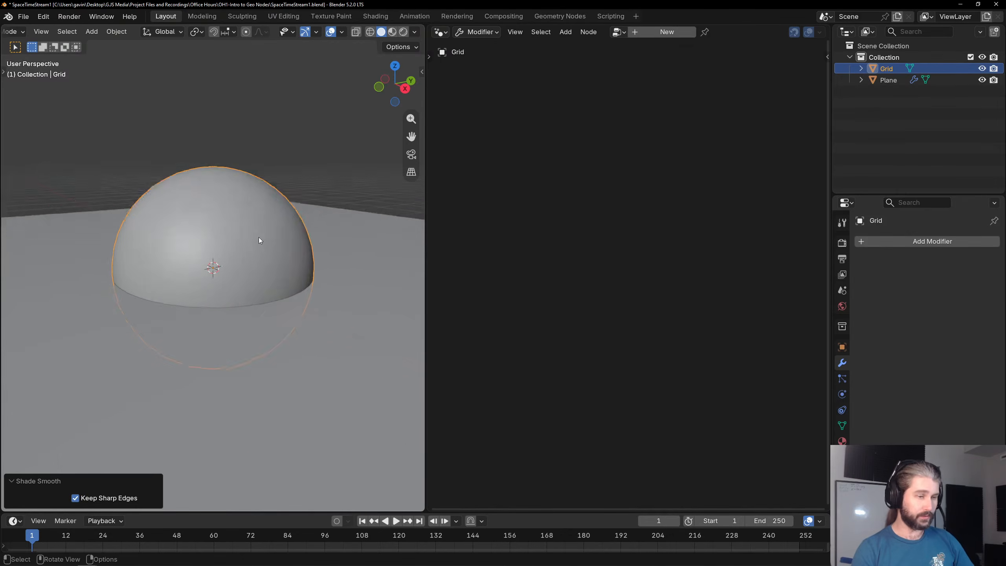
pyautogui.scroll(-8, 379, 238)
pyautogui.click(262, 298)
pyautogui.moveTo(264, 262)
pyautogui.mouseDown(button='middle')
pyautogui.moveTo(270, 292)
pyautogui.moveTo(268, 275)
pyautogui.mouseUp(button='middle')
pyautogui.scroll(6, 253, 276)
pyautogui.scroll(-4, 206, 268)
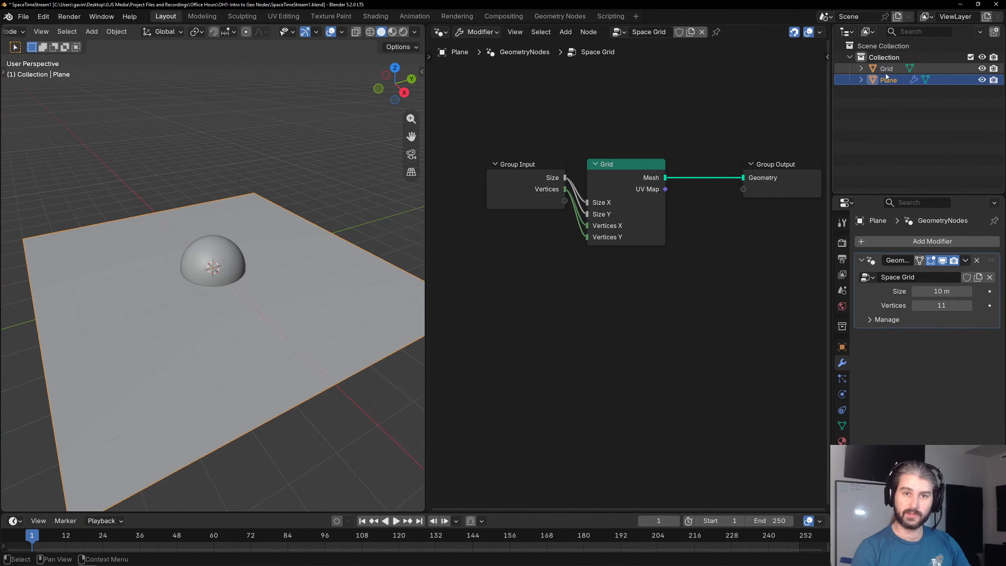
# Rename the Plane object carrying the Space Grid modifier to Planet.
pyautogui.click(926, 68)
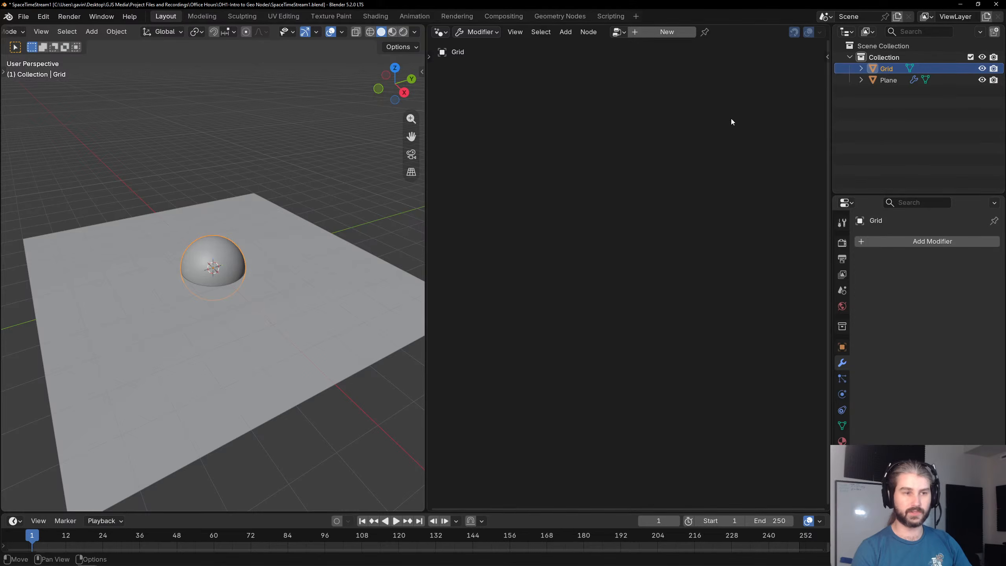
pyautogui.click(896, 80)
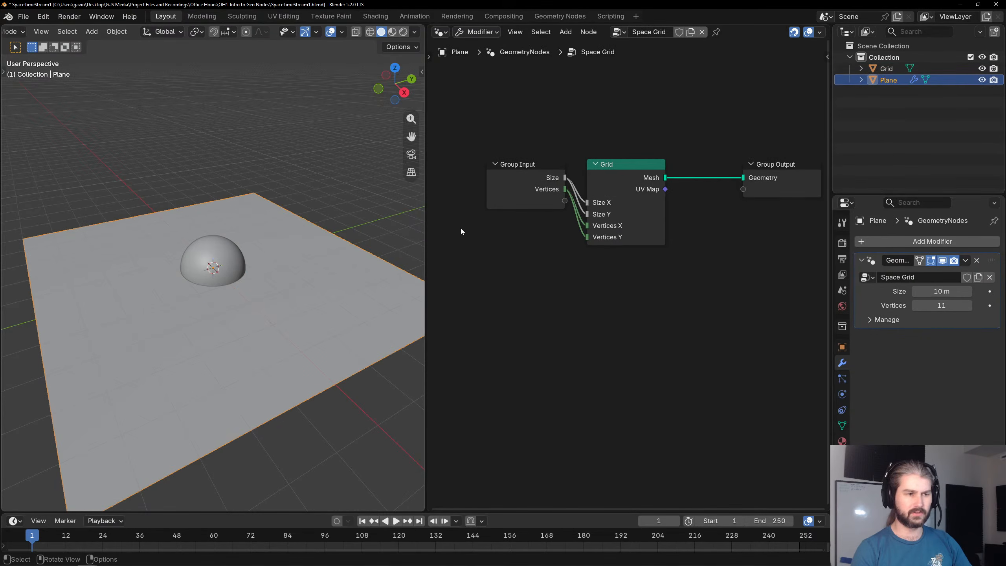
pyautogui.doubleClick(889, 80)
pyautogui.write('t')
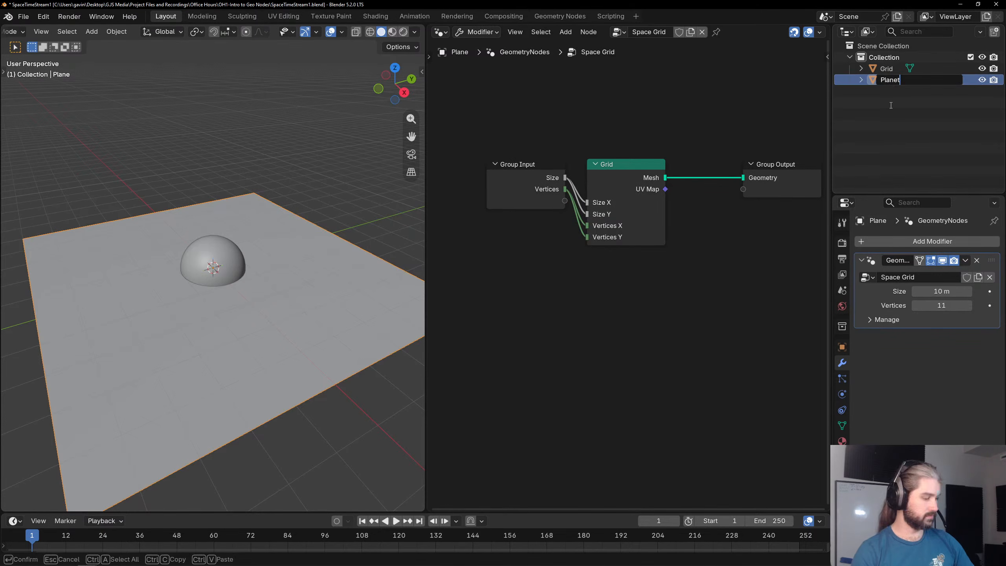
pyautogui.press('Return')
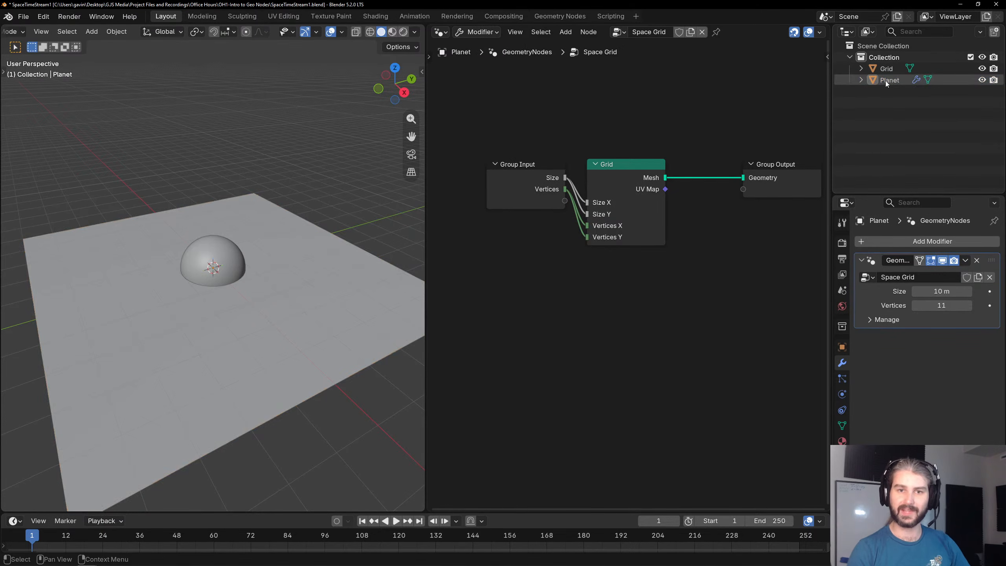
# Add an Object Info node for the Planet object to the Space Grid node tree, beneath the Group Input node.
pyautogui.click(882, 85)
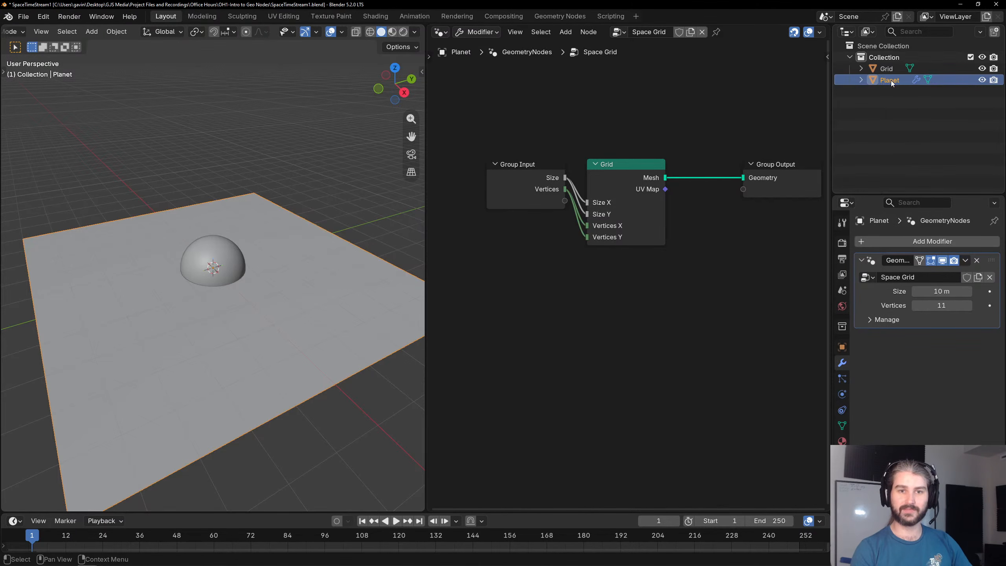
pyautogui.moveTo(892, 81); pyautogui.dragTo(523, 288)
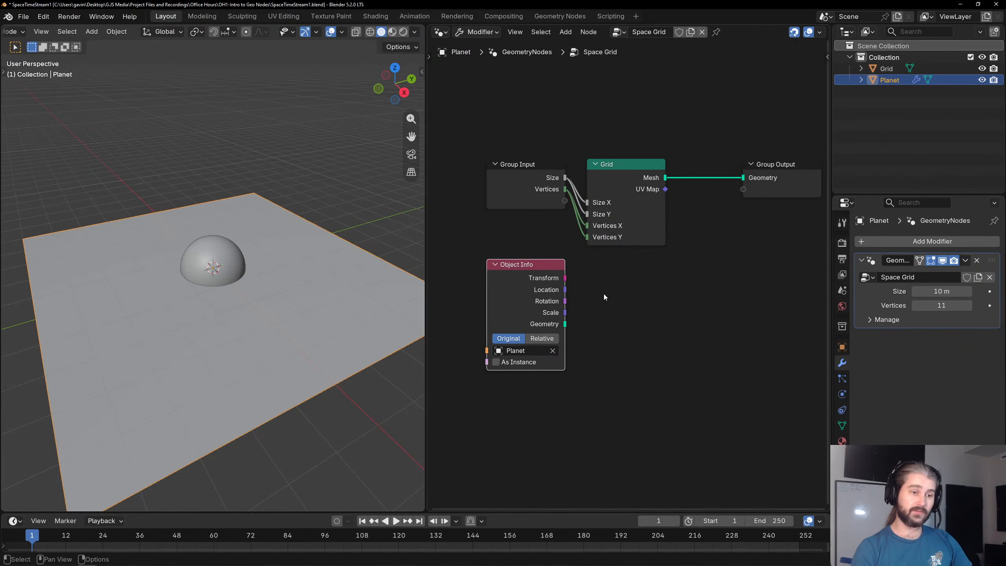
pyautogui.click(221, 248)
pyautogui.click(258, 285)
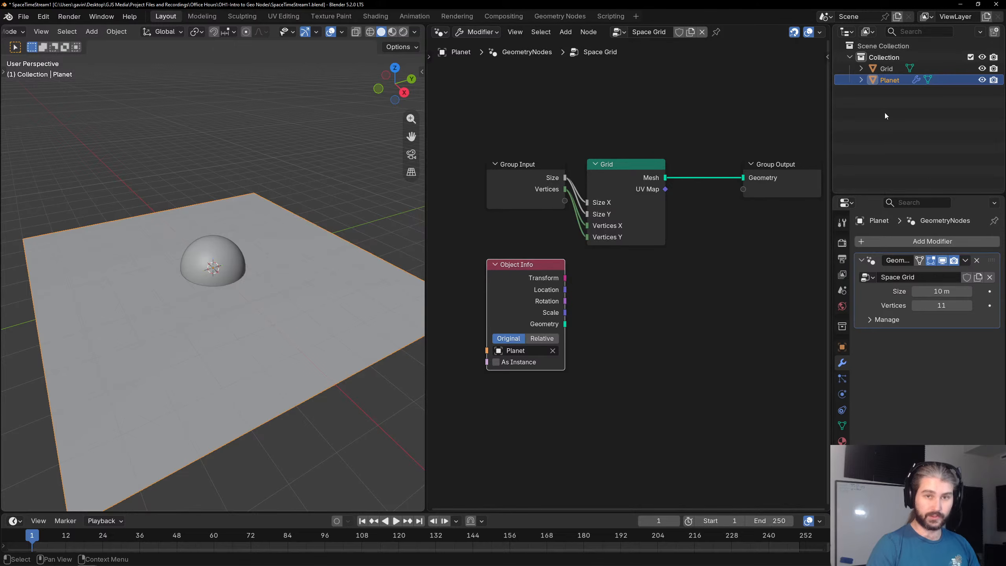
# Hide and show the Planet and Grid objects in turn to check which geometry each name belongs to.
pyautogui.click(982, 80)
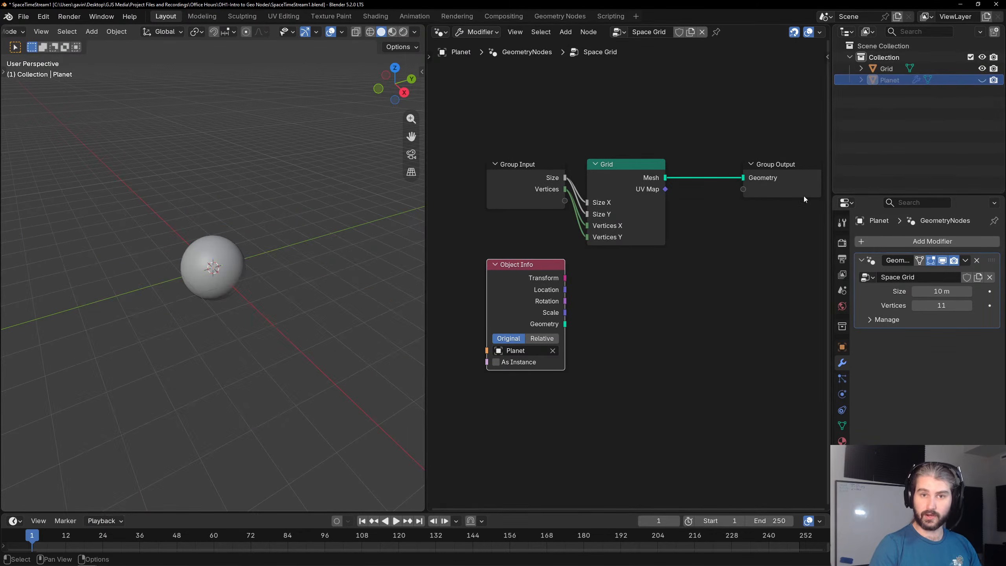
pyautogui.click(983, 81)
pyautogui.click(983, 80)
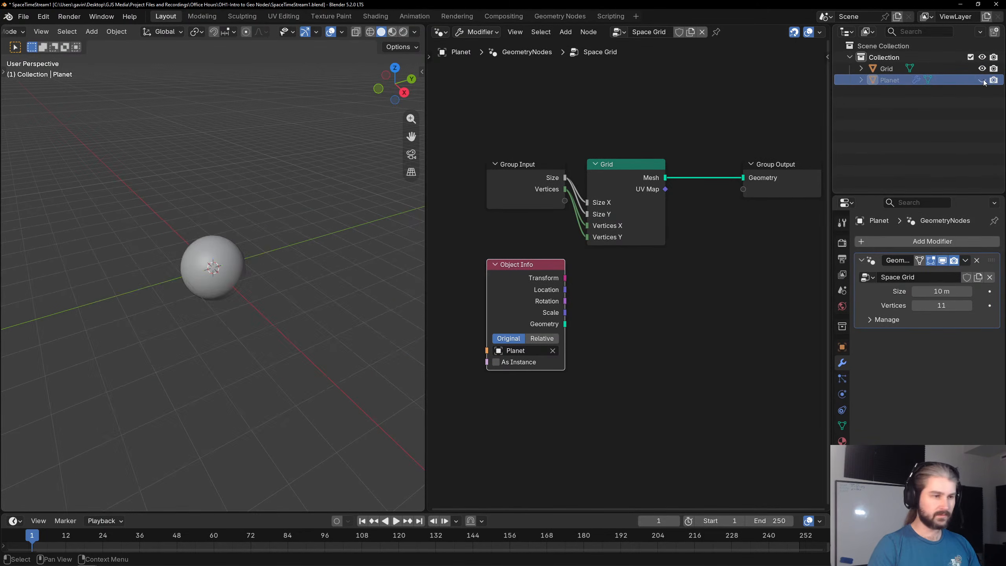
pyautogui.click(983, 80)
pyautogui.click(983, 80)
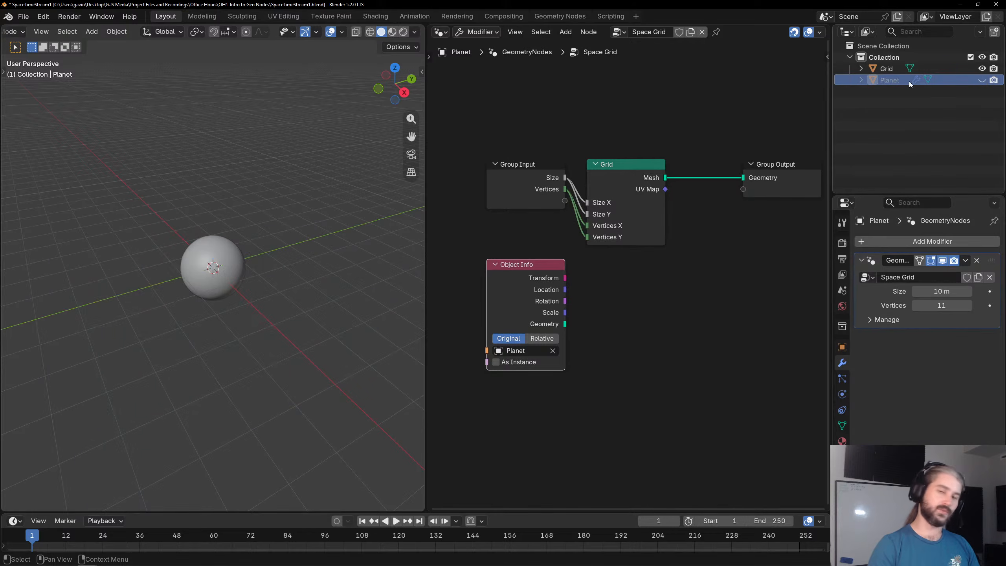
pyautogui.click(901, 97)
pyautogui.click(983, 80)
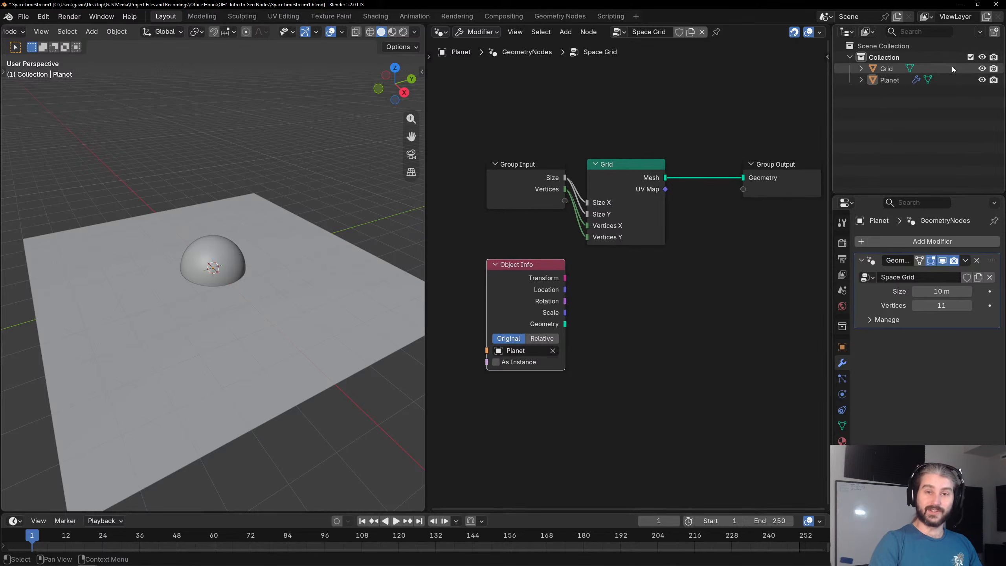
pyautogui.click(983, 79)
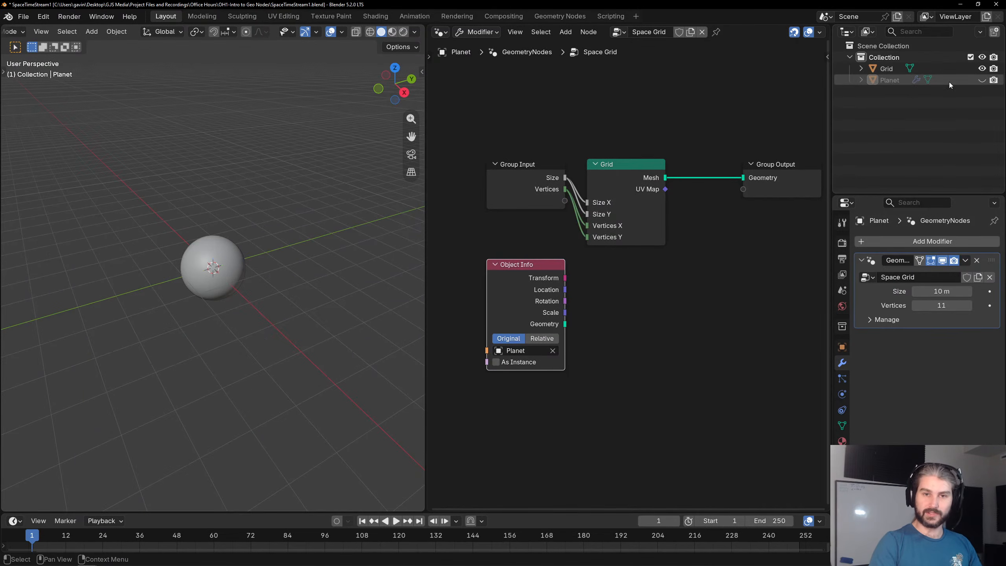
pyautogui.click(982, 68)
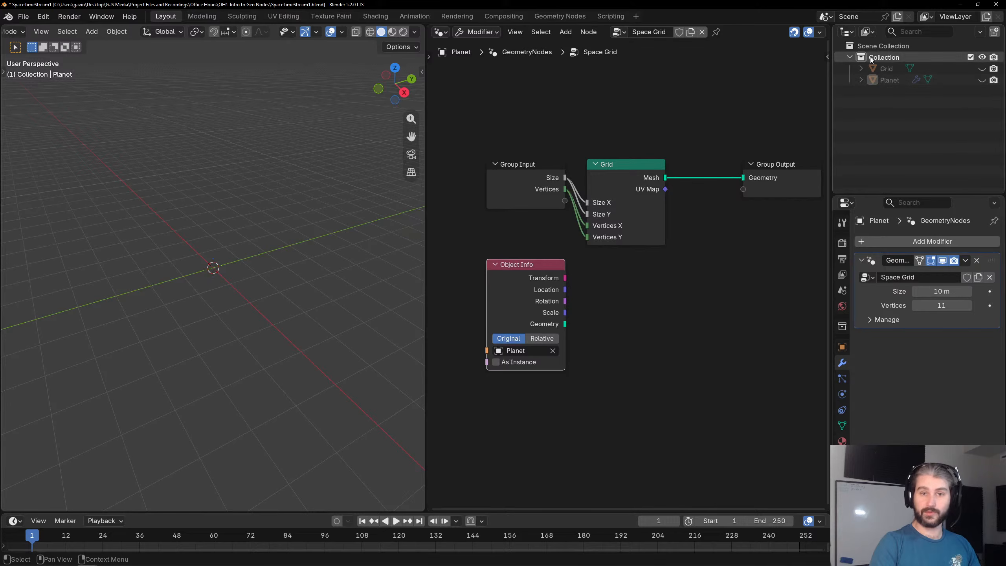
pyautogui.click(981, 80)
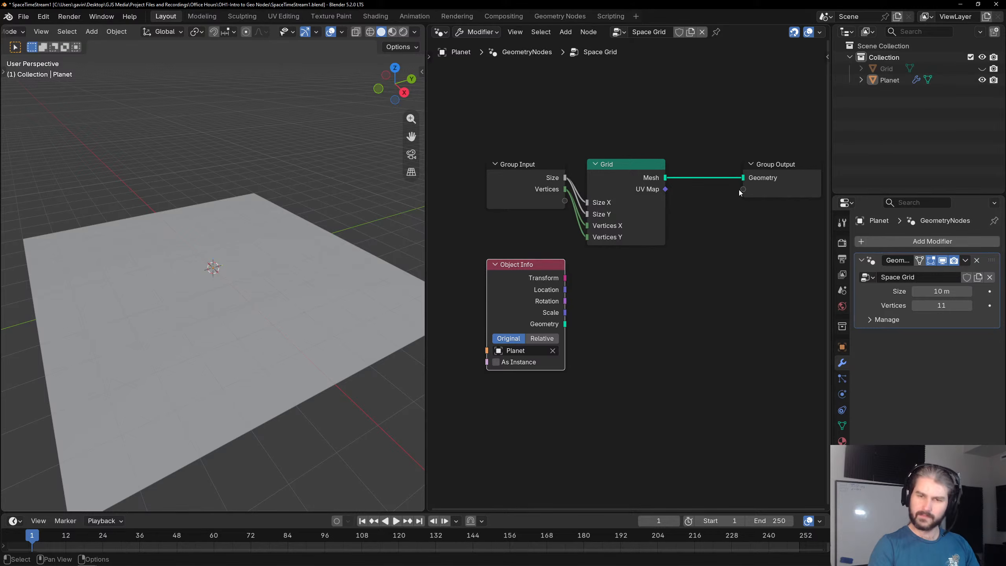
pyautogui.click(982, 80)
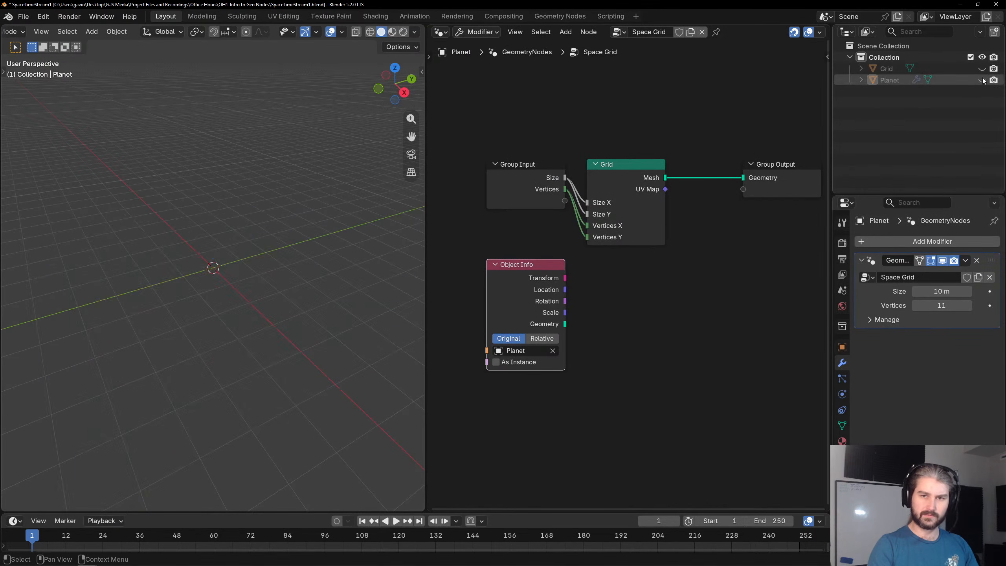
pyautogui.click(982, 69)
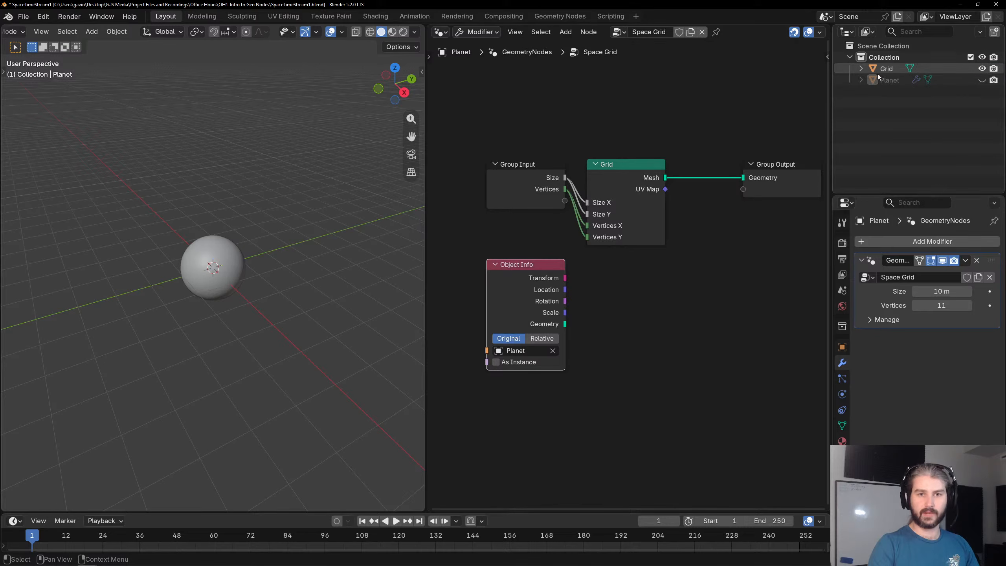
# Try to swap the object names by renaming the sphere to Planet and the other object to Grid.
pyautogui.doubleClick(887, 69)
pyautogui.write('Planet')
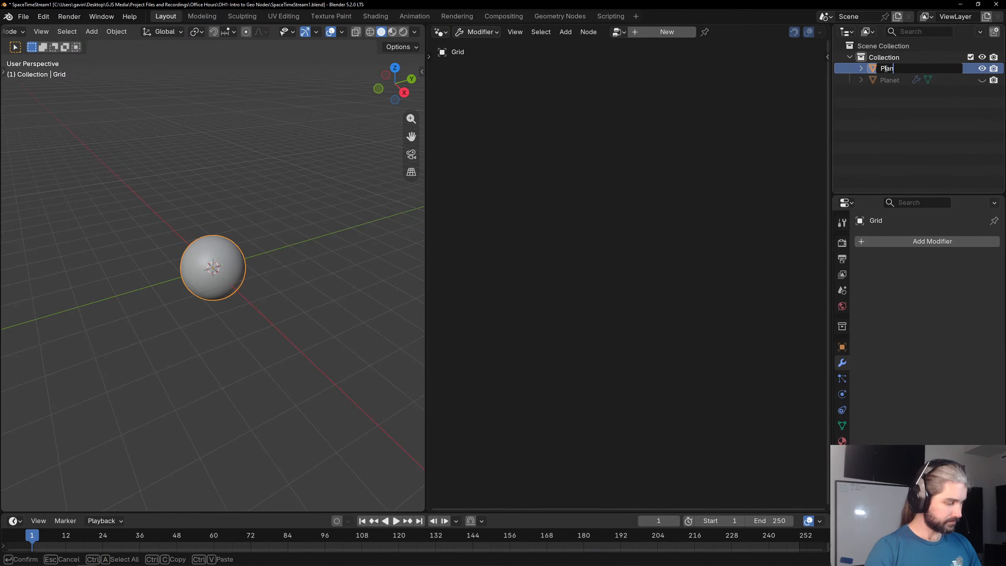
pyautogui.press('Return')
pyautogui.doubleClick(894, 81)
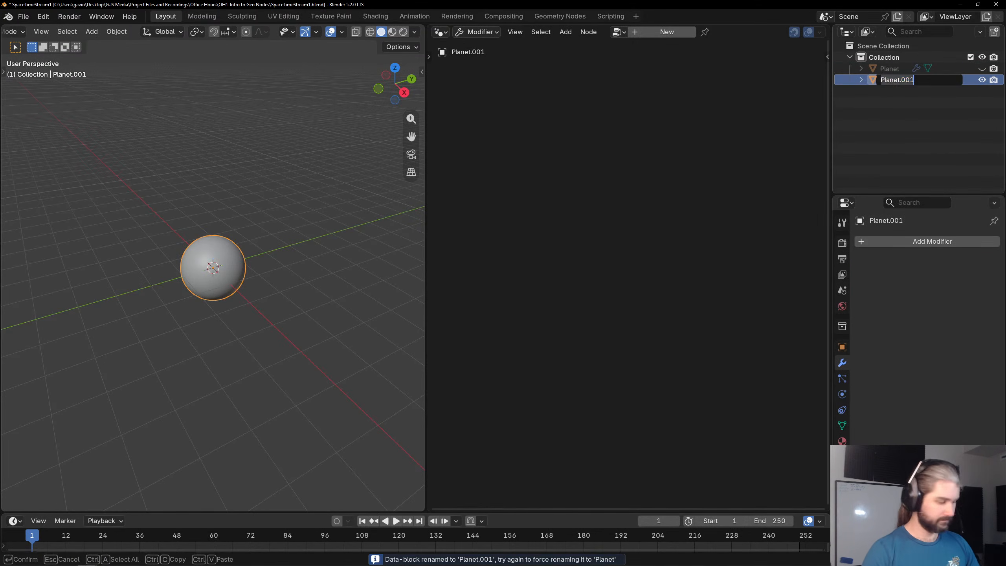
pyautogui.hotkey('ctrl', 'a')
pyautogui.write('Grid')
pyautogui.press('Return')
pyautogui.click(864, 128)
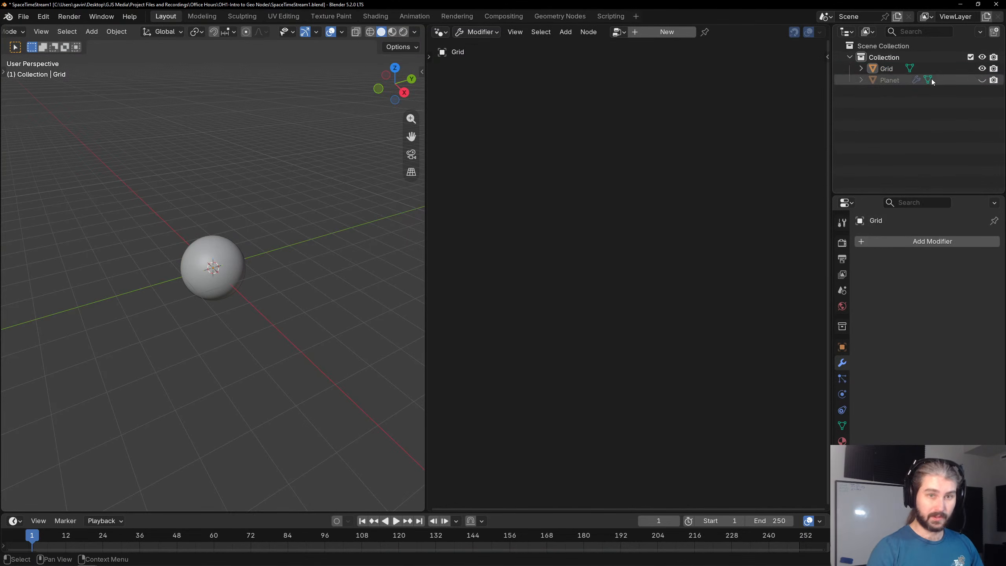
# Unhide the Planet object and select both objects in turn to check which geometry each name refers to.
pyautogui.click(911, 70)
pyautogui.click(919, 79)
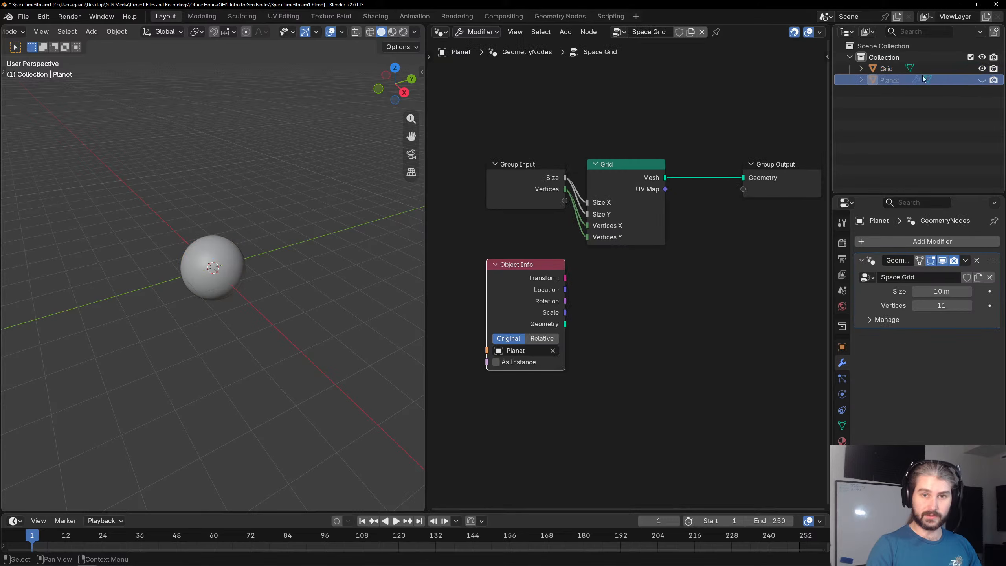
pyautogui.click(982, 80)
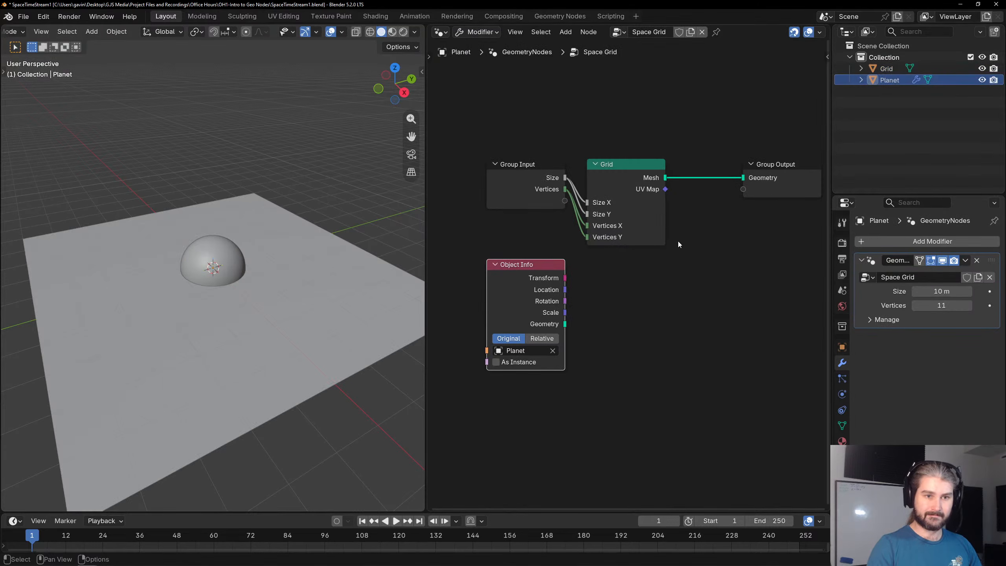
pyautogui.click(896, 82)
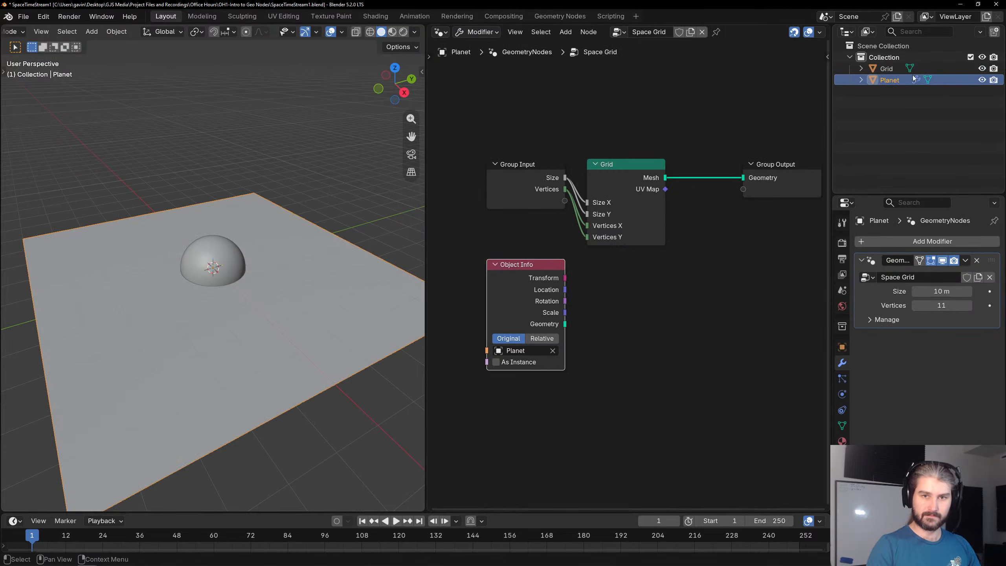
pyautogui.click(888, 69)
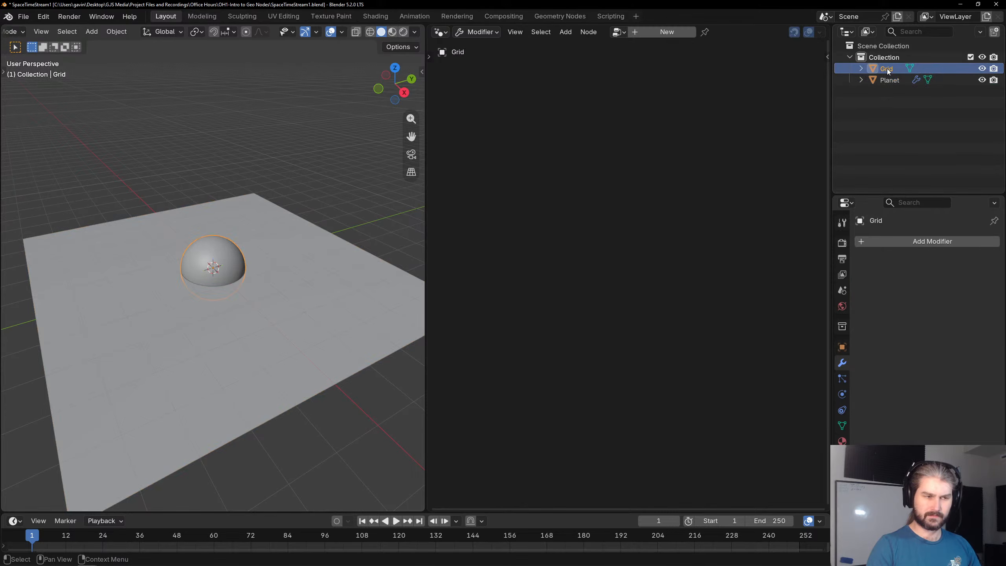
# Undo the recent selection, visibility and renaming changes back to before the attempted name swap.
pyautogui.hotkey('ctrl', 'z')
pyautogui.hotkey('ctrl', 'z')
pyautogui.hotkey('ctrl', 'z')
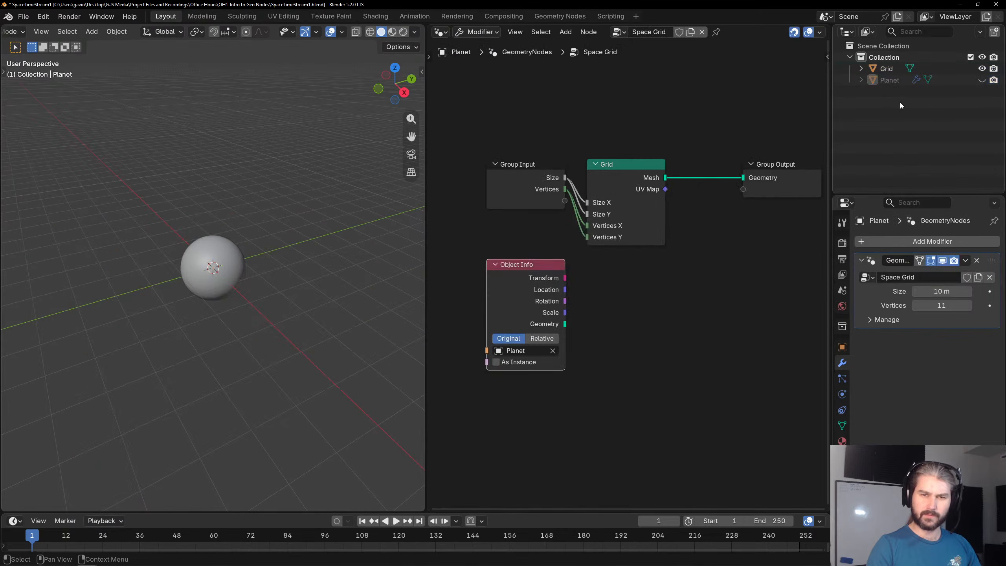
pyautogui.hotkey('ctrl', 'z')
pyautogui.hotkey('ctrl', 'z')
pyautogui.hotkey('ctrl', 'z')
pyautogui.hotkey('ctrl', 'z')
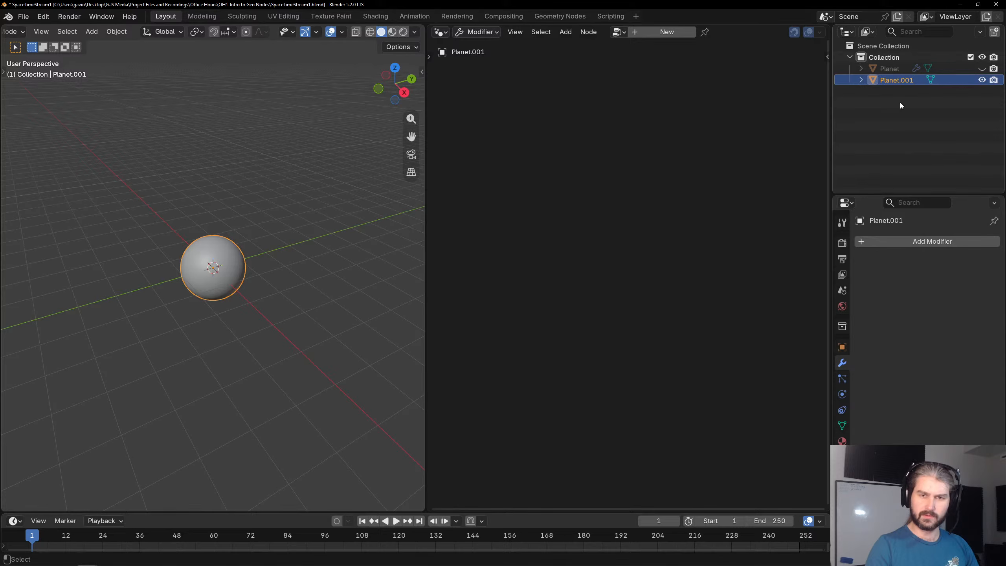
pyautogui.hotkey('ctrl', 'z')
# Toggle the visibility of both objects and leave only the sphere shown to identify which name it carries.
pyautogui.click(982, 81)
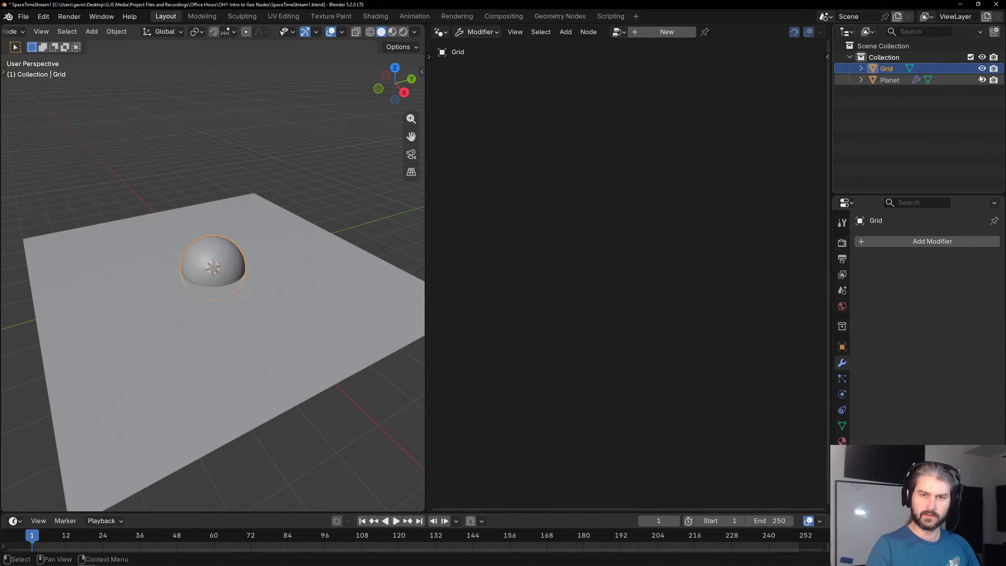
pyautogui.click(982, 81)
pyautogui.click(981, 71)
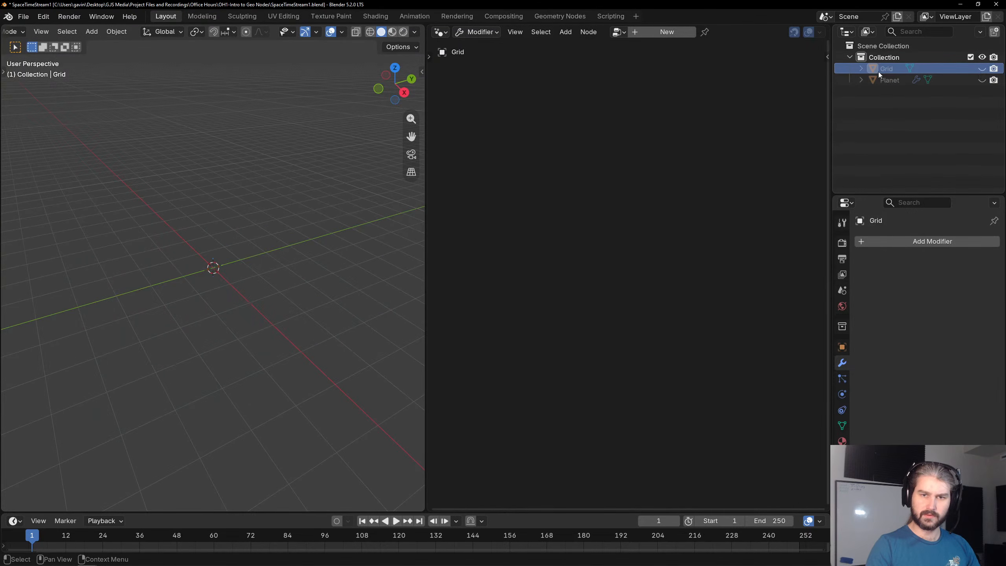
pyautogui.click(983, 68)
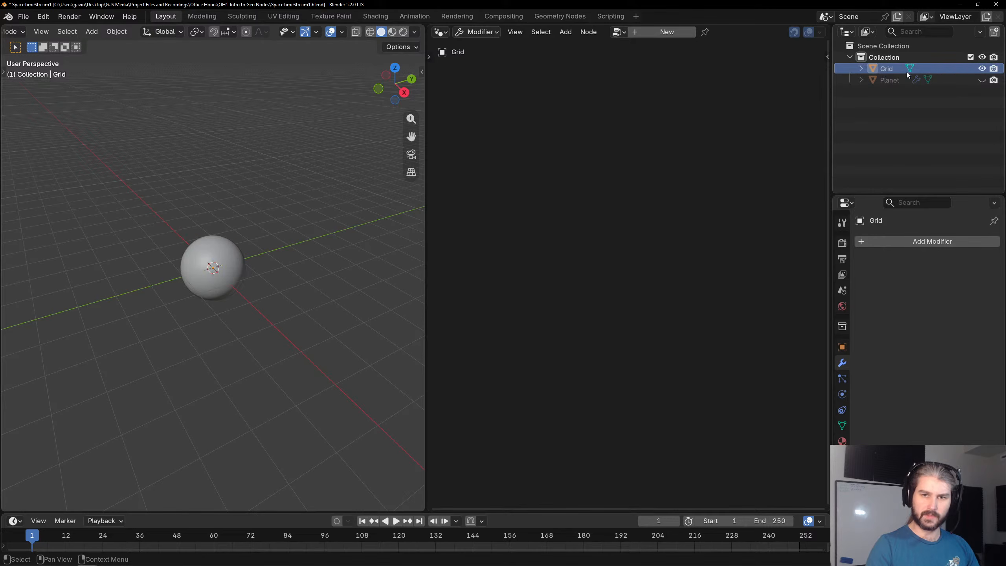
# Rename the sphere object from Grid to Planet.
pyautogui.doubleClick(891, 69)
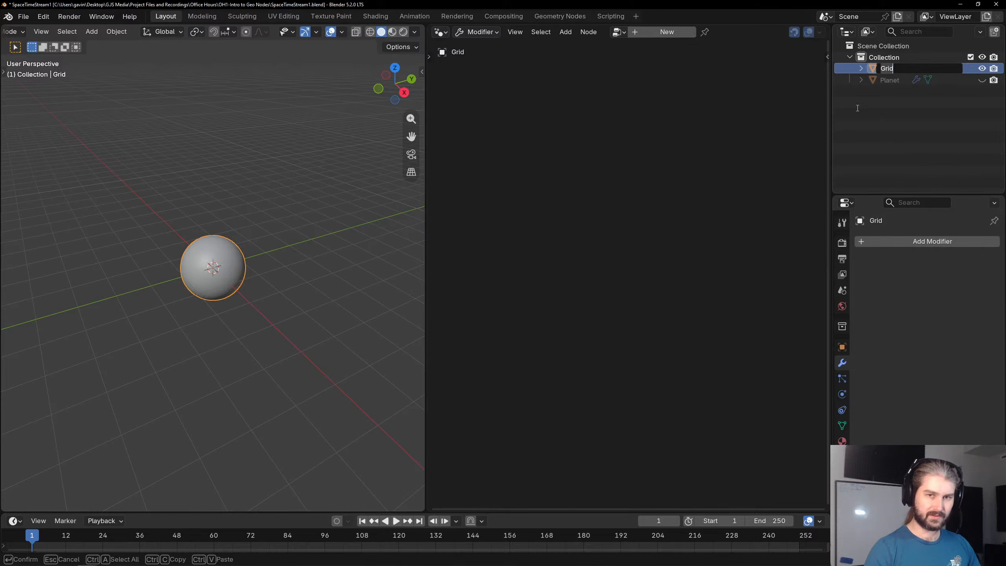
pyautogui.press('Return')
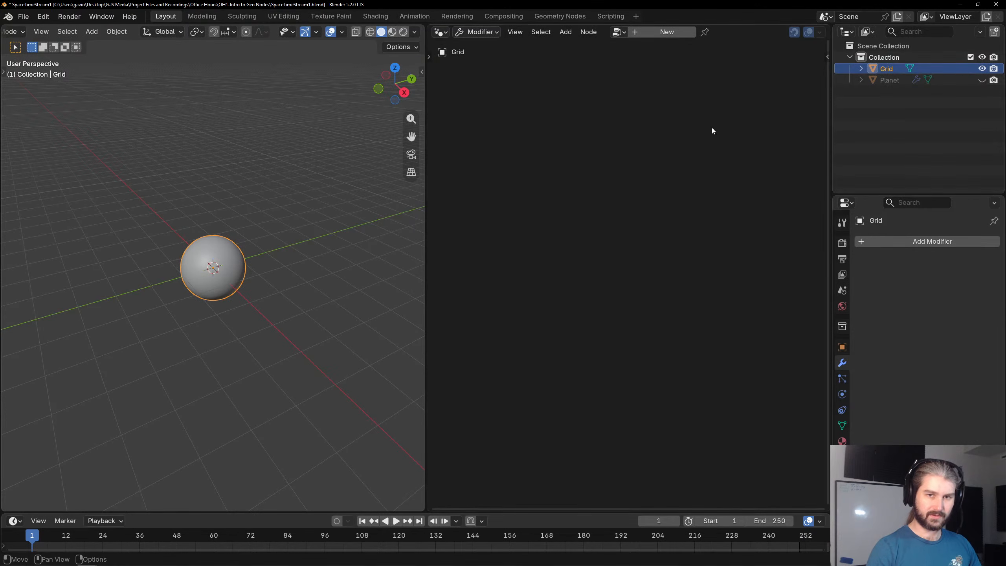
pyautogui.doubleClick(890, 69)
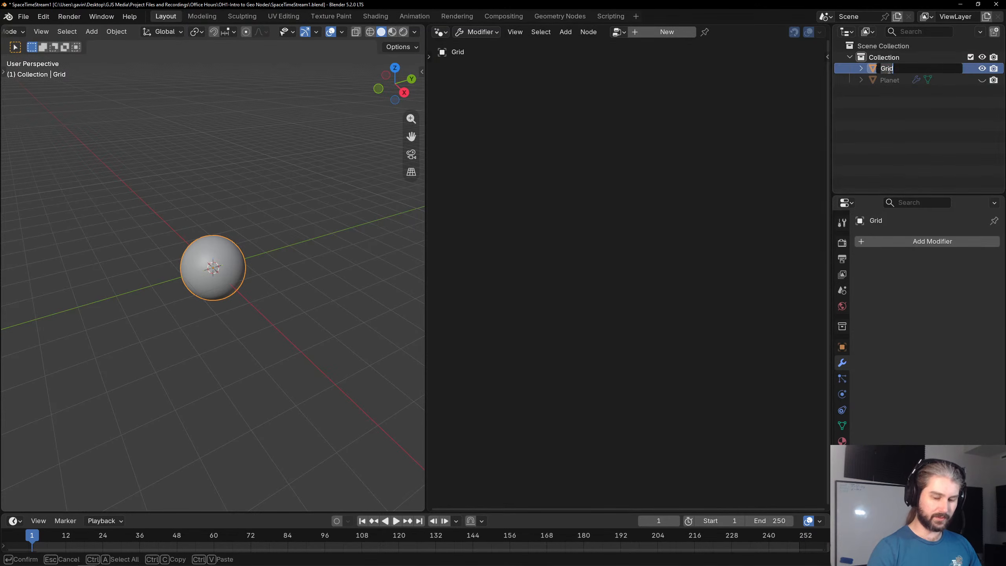
pyautogui.write('Planet')
pyautogui.press('Return')
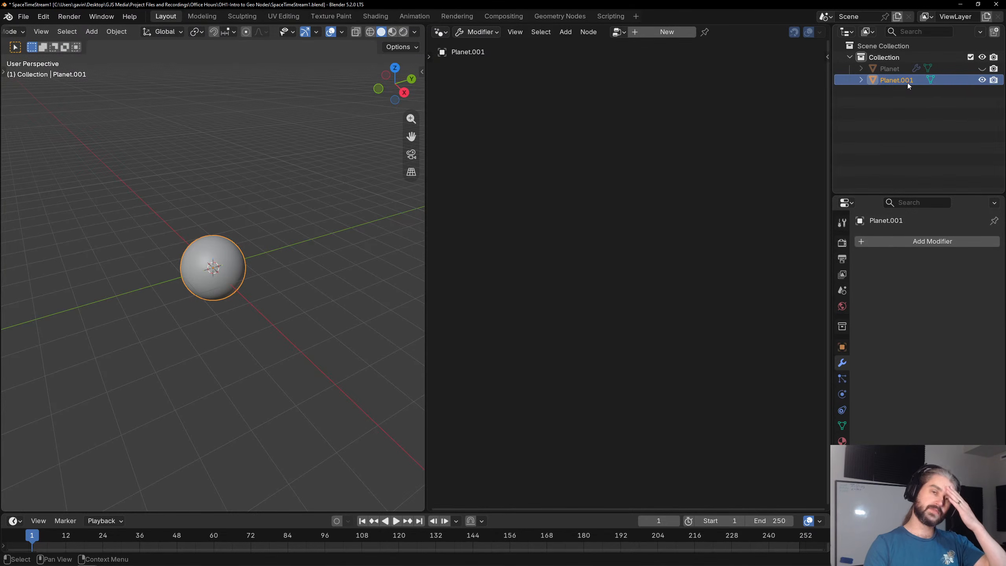
# Rename the hidden object that carries the Space Grid modifier to Grid.
pyautogui.click(888, 69)
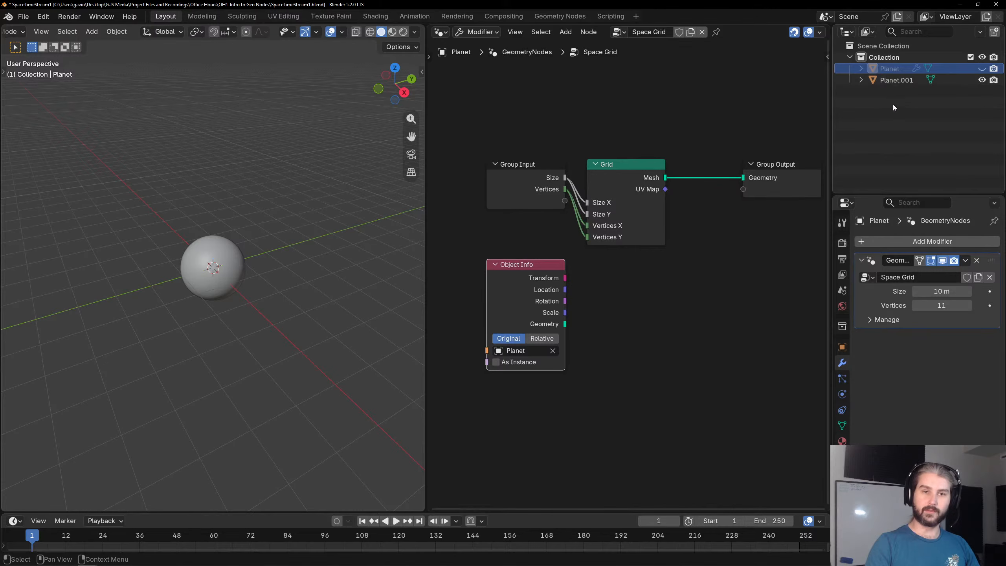
pyautogui.doubleClick(893, 67)
pyautogui.write('Gr')
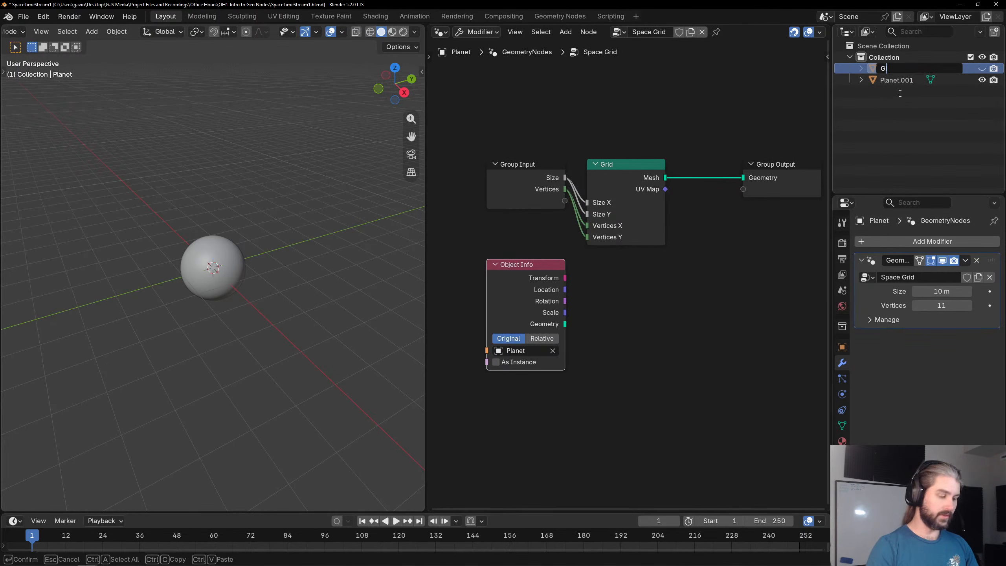
pyautogui.write('id')
pyautogui.press('Return')
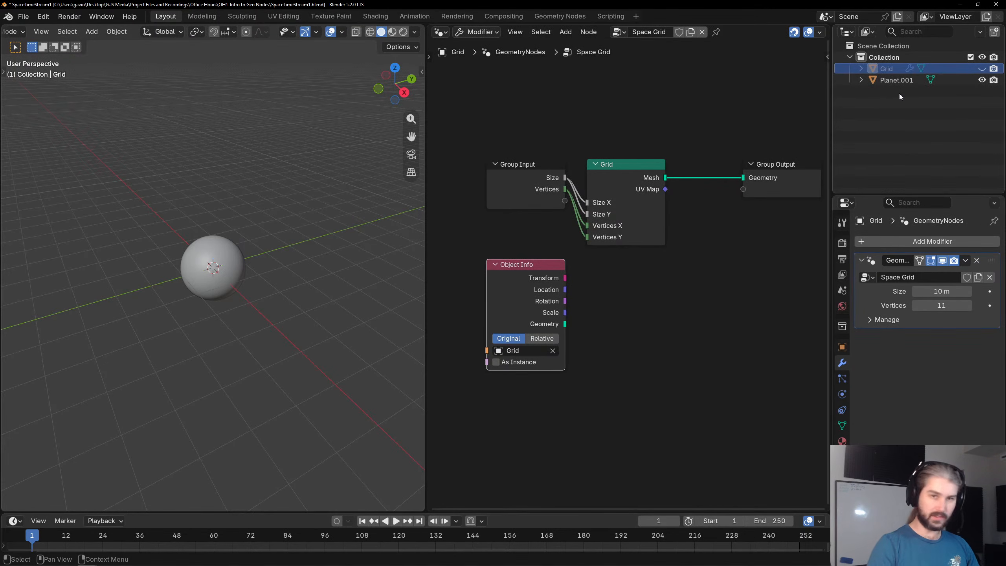
# Remove the .001 suffix from the sphere's name so it reads Planet.
pyautogui.doubleClick(898, 81)
pyautogui.press('End')
pyautogui.press('BackSpace')
pyautogui.press('BackSpace')
pyautogui.press('BackSpace')
pyautogui.press('BackSpace')
pyautogui.press('Return')
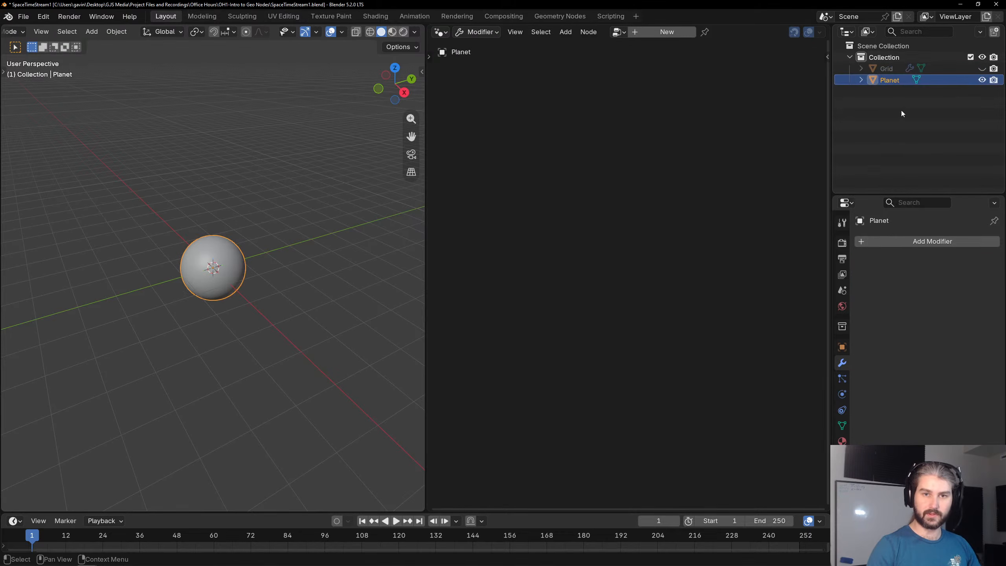
# Show and hide the renamed Grid and Planet objects alternately to check that each name matches its geometry.
pyautogui.click(982, 69)
pyautogui.click(982, 80)
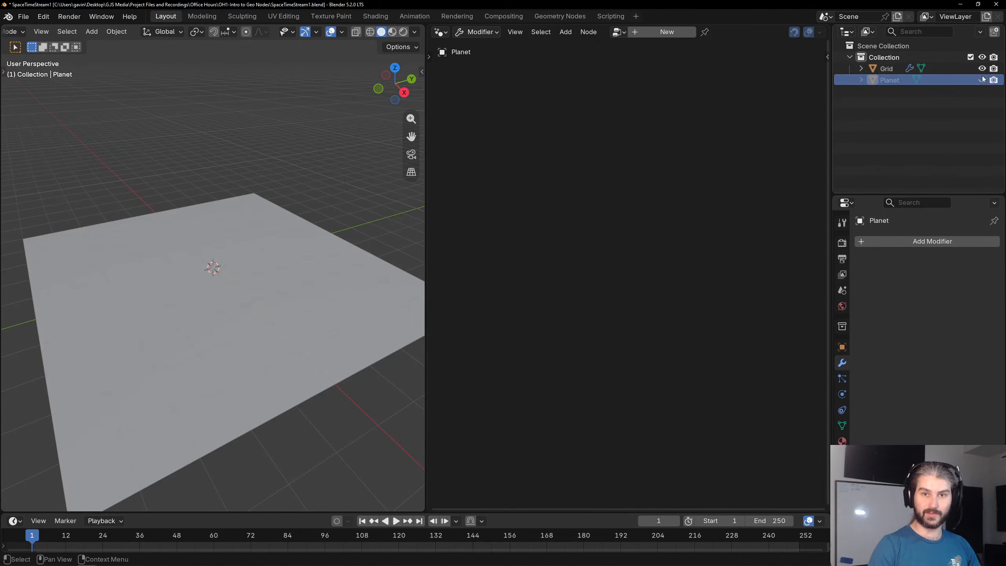
pyautogui.click(982, 68)
pyautogui.click(982, 81)
pyautogui.click(982, 68)
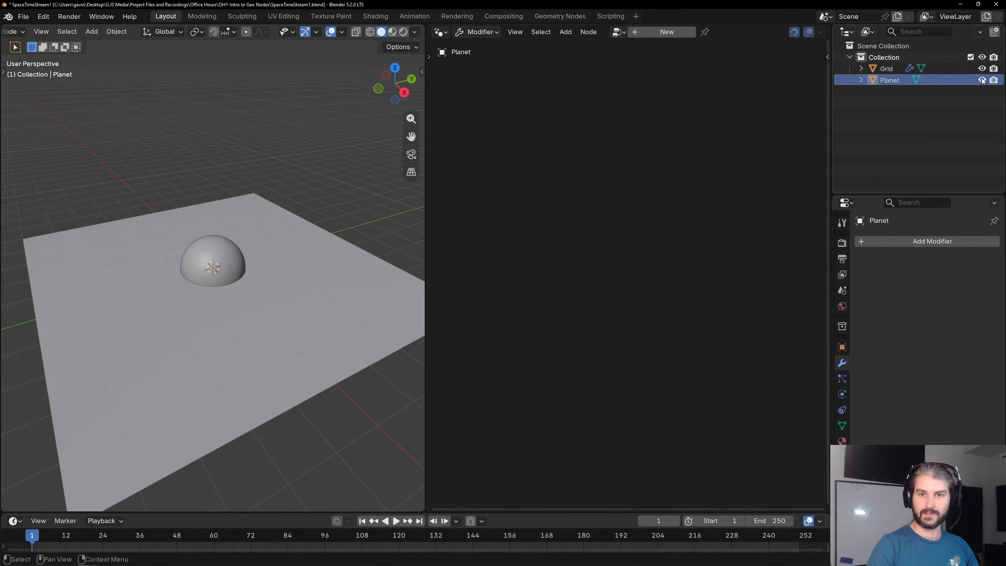
pyautogui.click(982, 80)
pyautogui.click(982, 68)
pyautogui.click(982, 81)
pyautogui.click(982, 69)
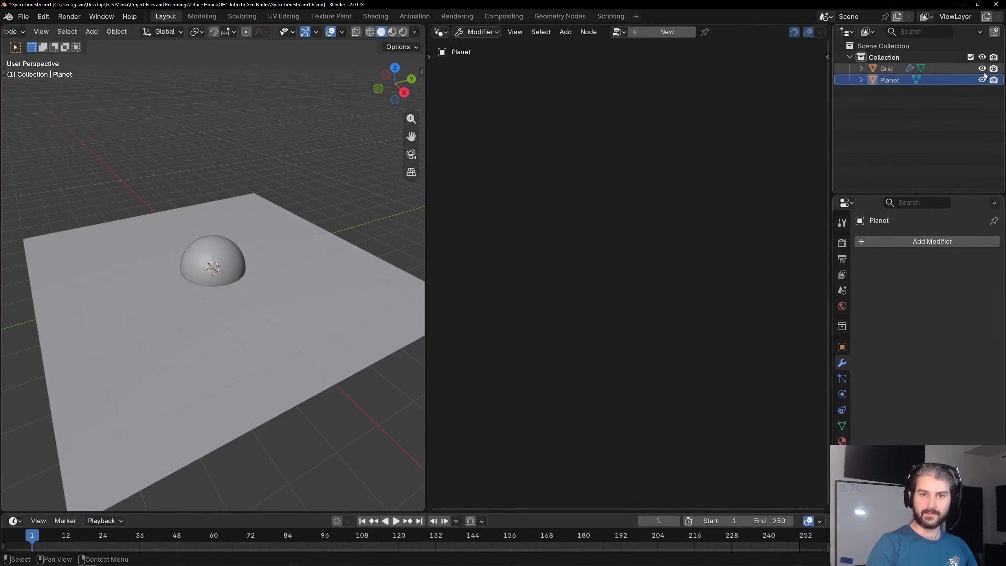
pyautogui.click(982, 69)
pyautogui.click(982, 80)
pyautogui.click(982, 69)
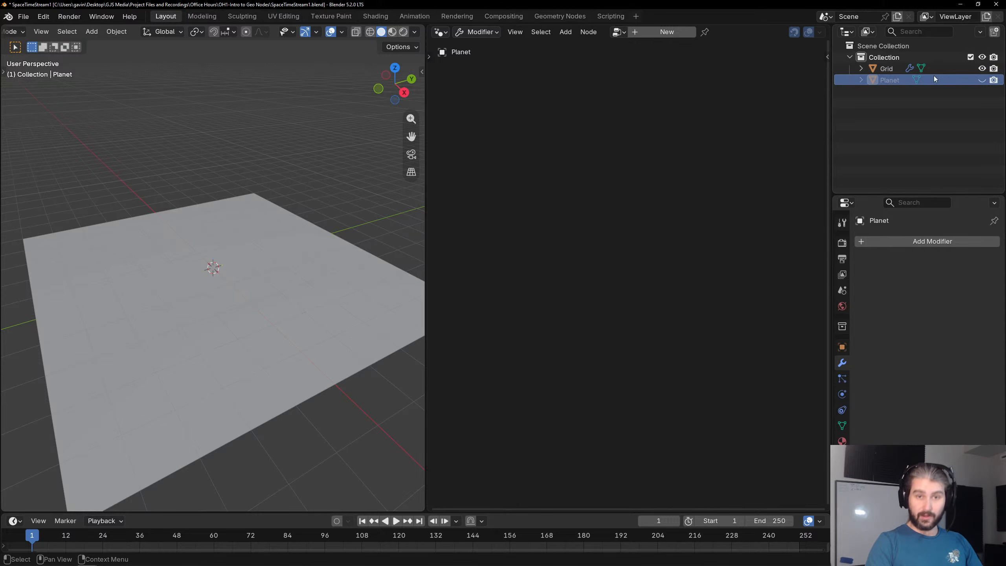
# On the Grid object, preview the Object Info geometry with a Viewer node and set the referenced object to Planet.
pyautogui.click(886, 69)
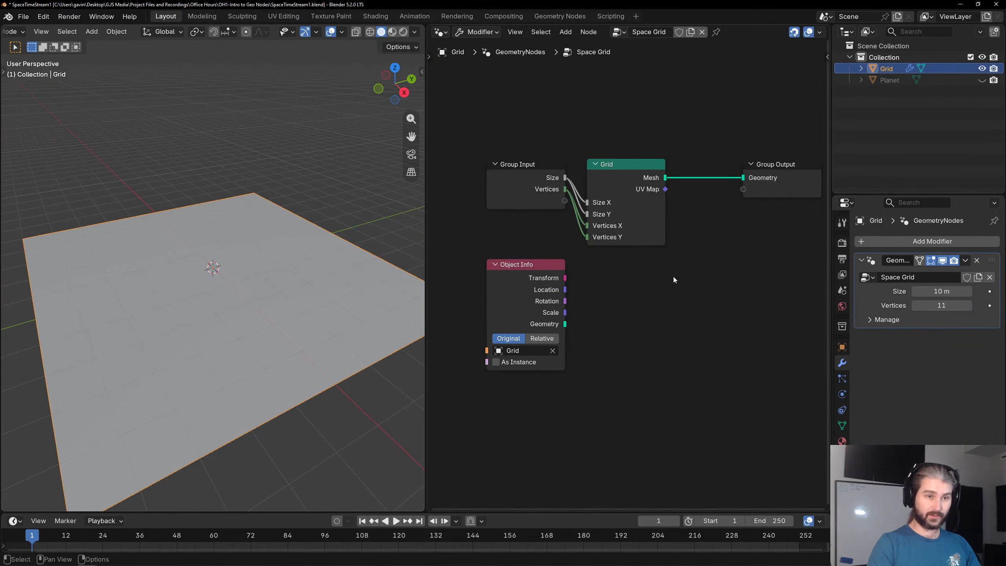
pyautogui.keyDown('ctrl'); pyautogui.keyDown('shift'); pyautogui.click(563, 328); pyautogui.keyUp('shift'); pyautogui.keyUp('ctrl')
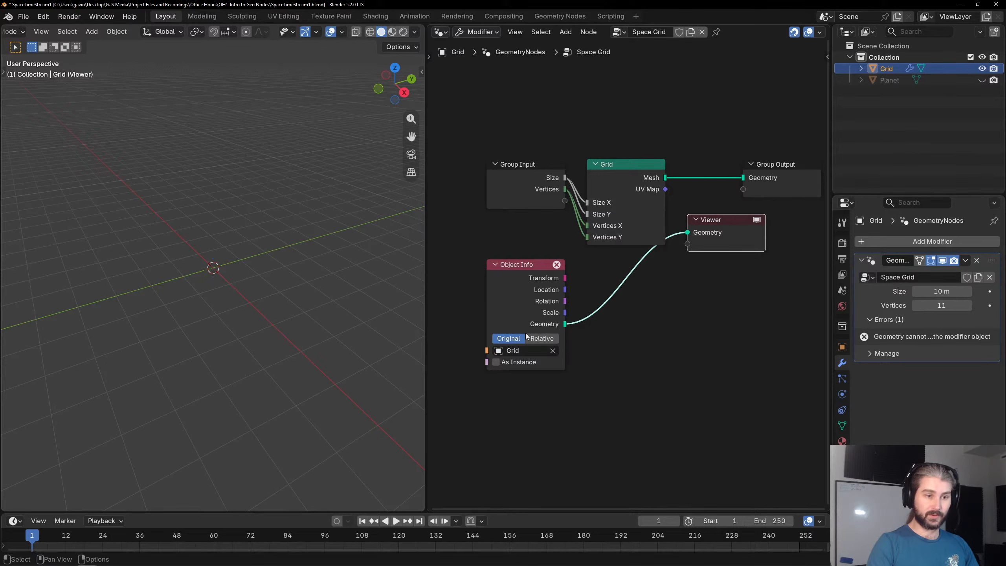
pyautogui.click(529, 351)
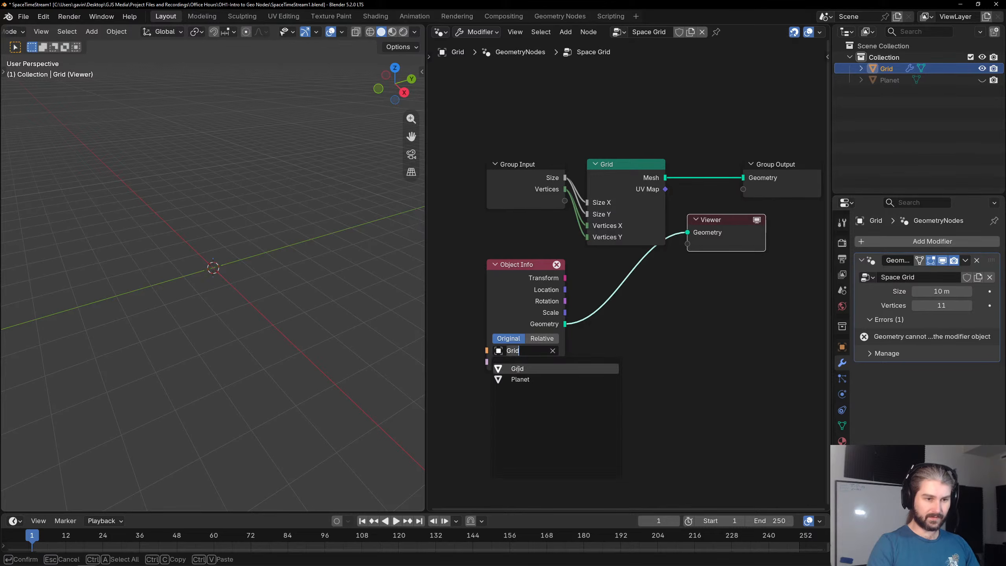
pyautogui.click(524, 377)
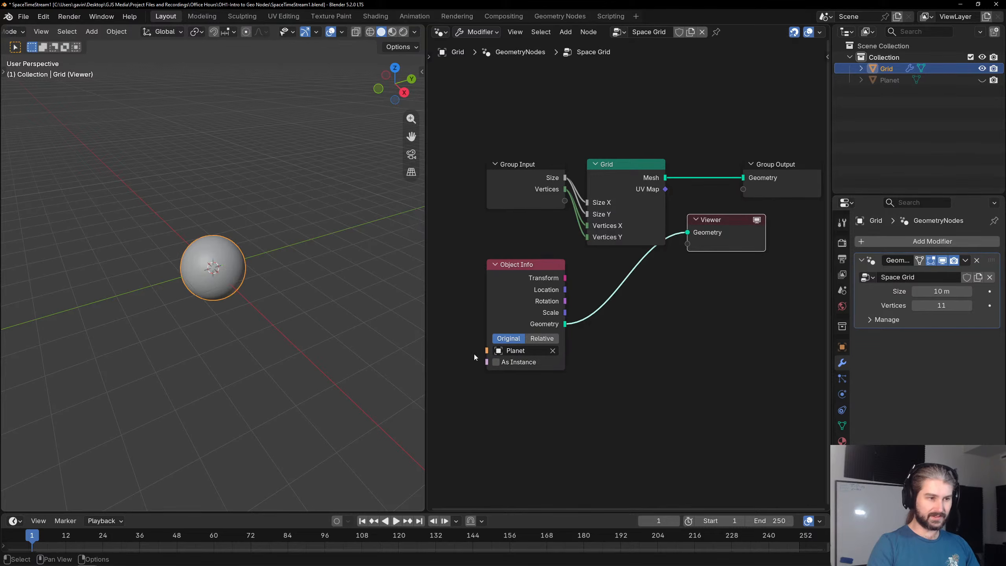
pyautogui.click(524, 300)
pyautogui.click(604, 336)
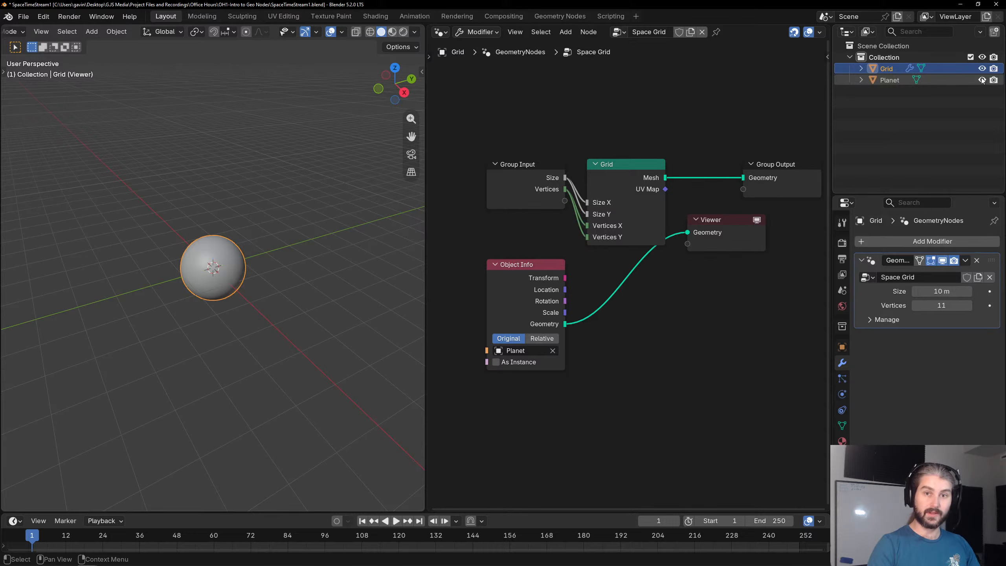
# Hide the Grid object and keep the Planet object shown in the viewport.
pyautogui.press('h')
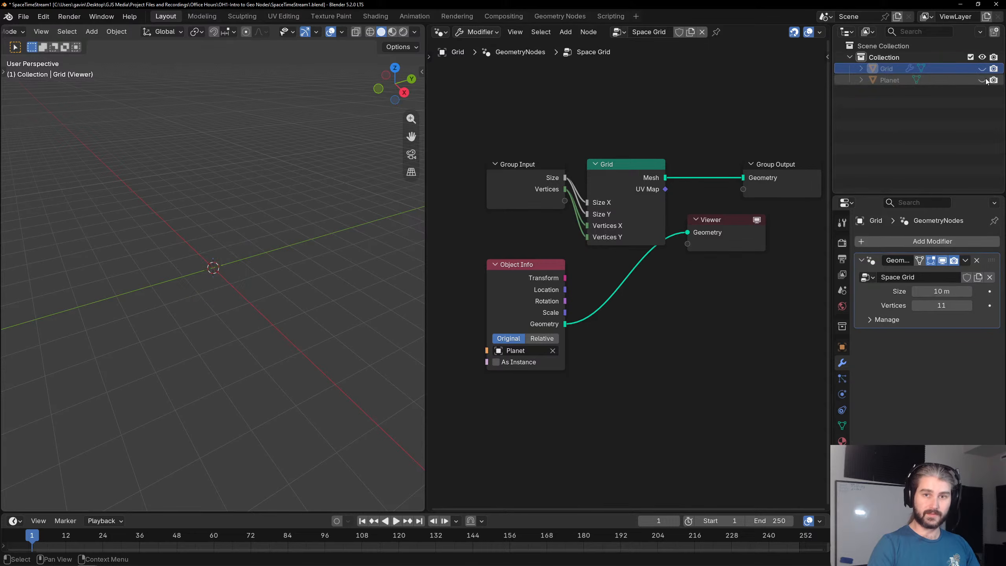
pyautogui.click(984, 81)
pyautogui.click(983, 81)
pyautogui.click(983, 80)
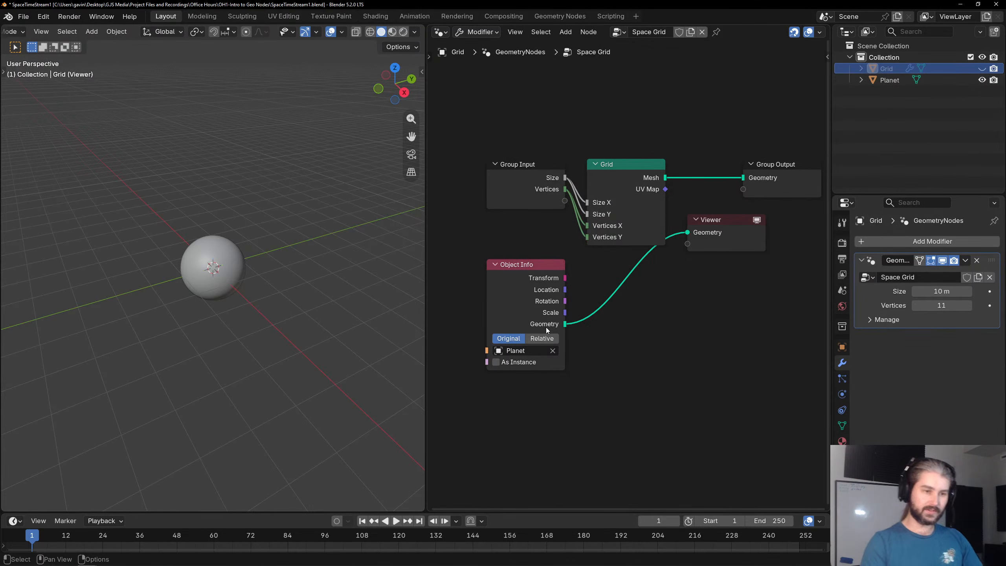
pyautogui.click(560, 305)
pyautogui.click(605, 206)
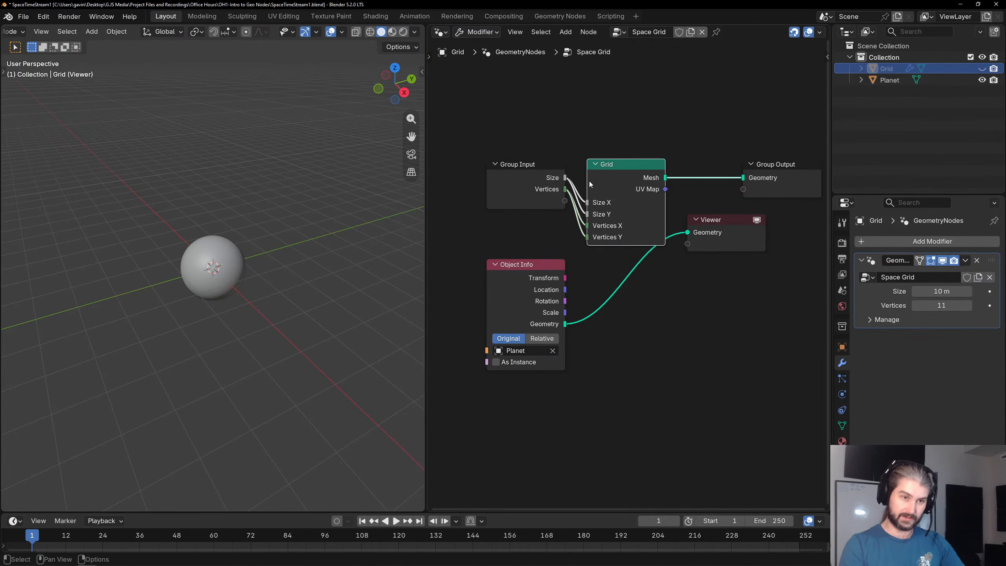
pyautogui.click(662, 102)
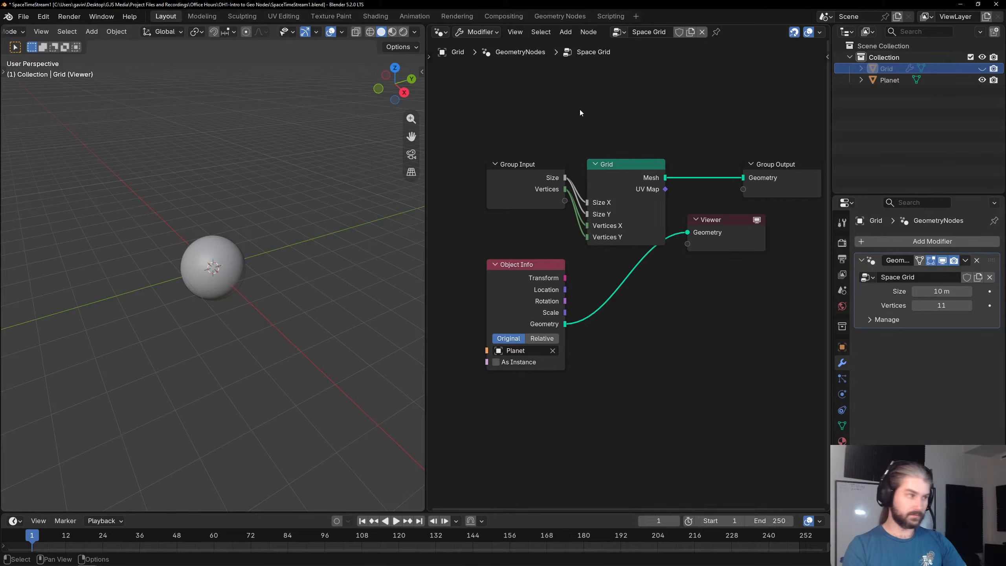
# Expose the Object Info node's Object input on the Group Input node and place Object Info below the Grid node.
pyautogui.click(537, 186)
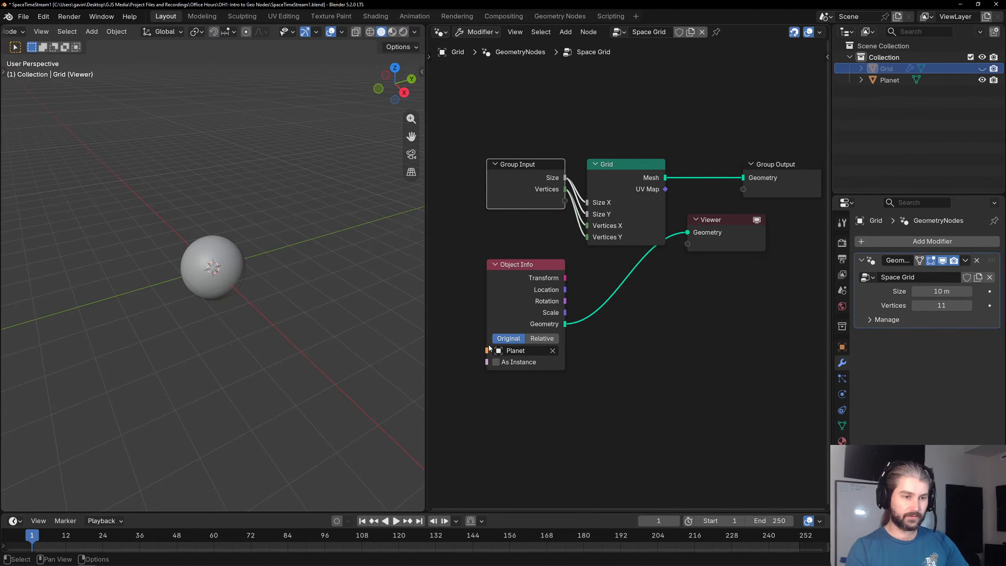
pyautogui.moveTo(487, 350); pyautogui.dragTo(565, 212)
pyautogui.click(551, 202)
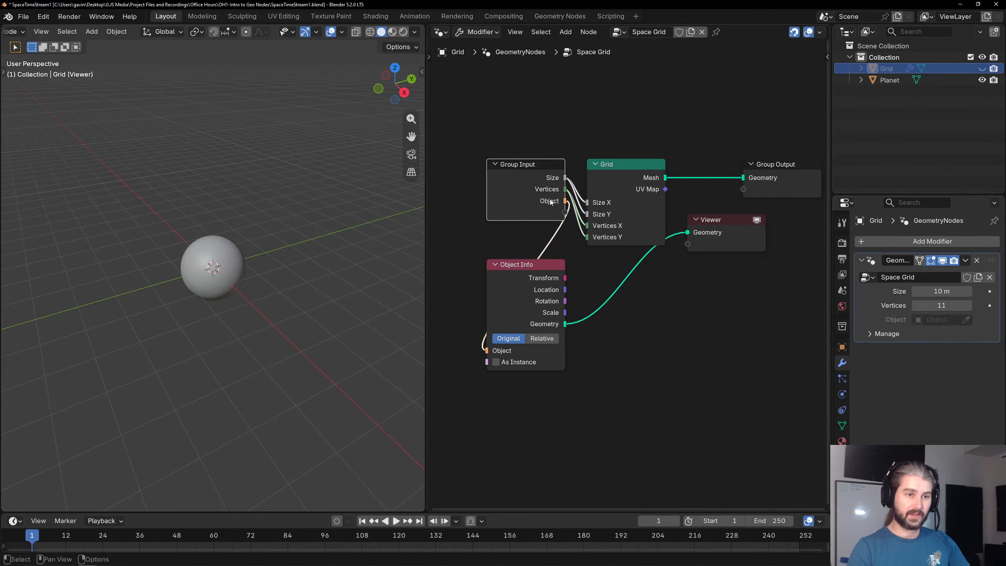
pyautogui.press('g')
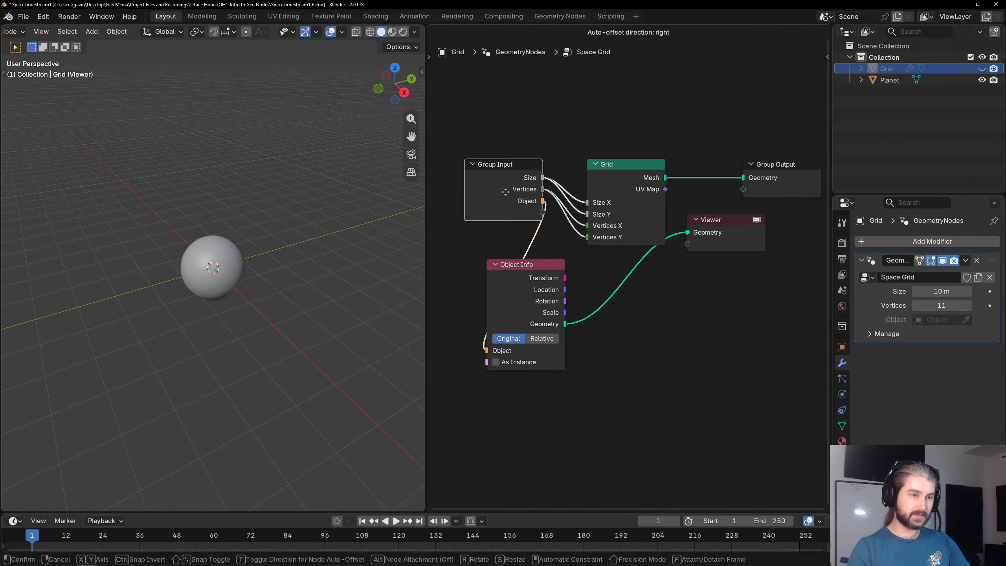
pyautogui.click(506, 197)
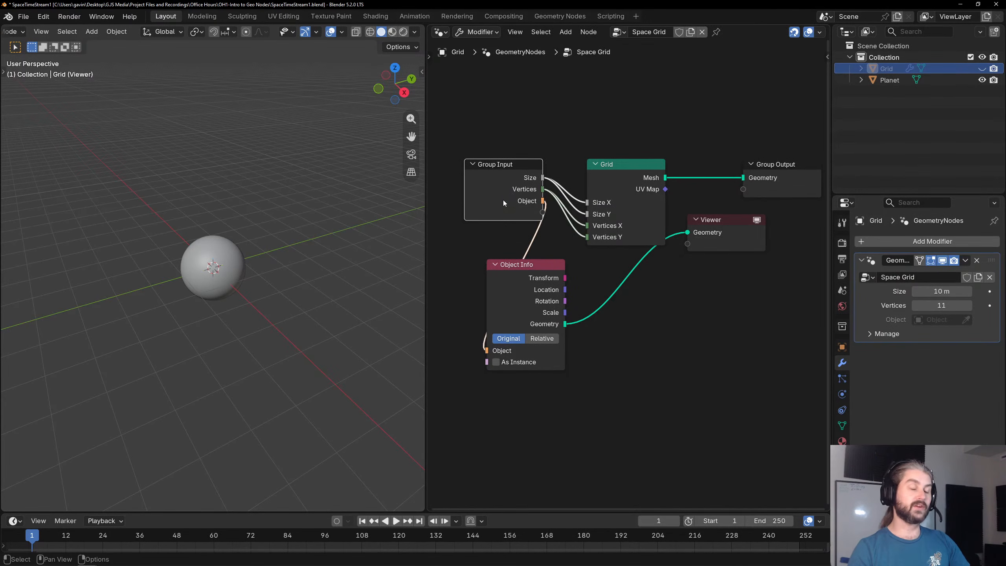
pyautogui.moveTo(511, 265); pyautogui.dragTo(614, 274)
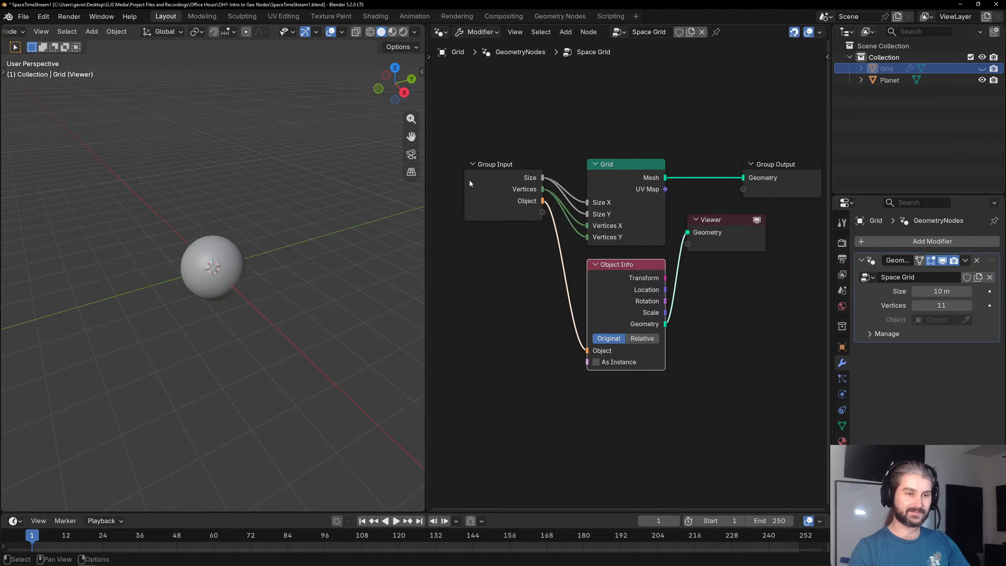
pyautogui.moveTo(469, 180); pyautogui.dragTo(492, 180)
# Set the Space Grid modifier's Object input to Planet.
pyautogui.click(944, 320)
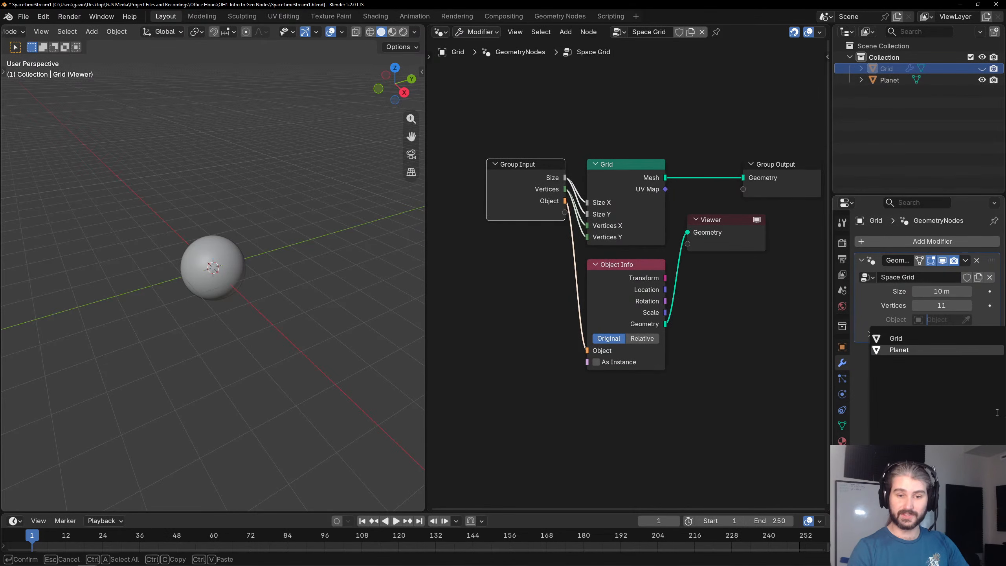
pyautogui.click(947, 349)
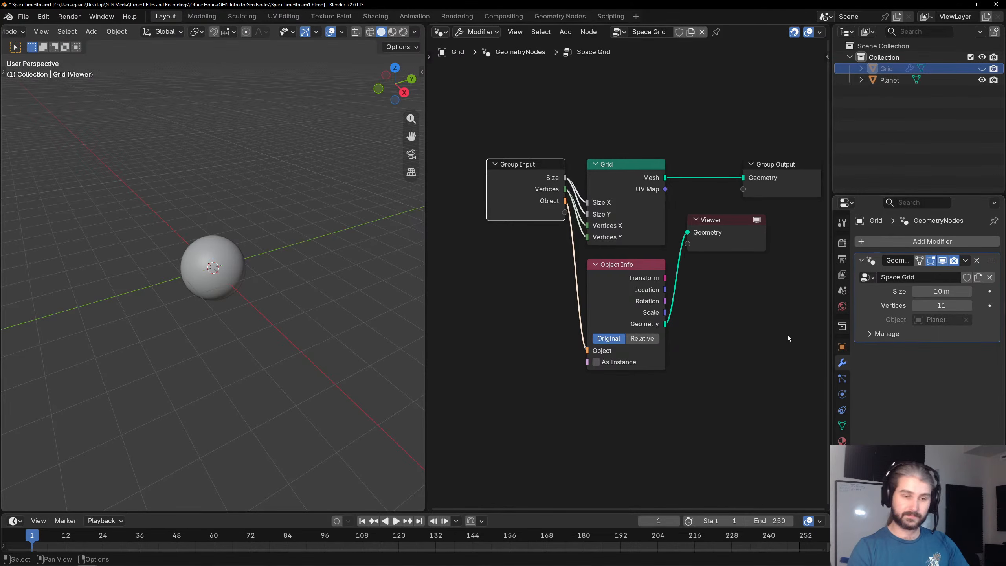
pyautogui.click(731, 309)
# Delete the Viewer node from the Space Grid node tree.
pyautogui.moveTo(722, 305); pyautogui.dragTo(680, 286, button='middle')
pyautogui.scroll(-2, 648, 286)
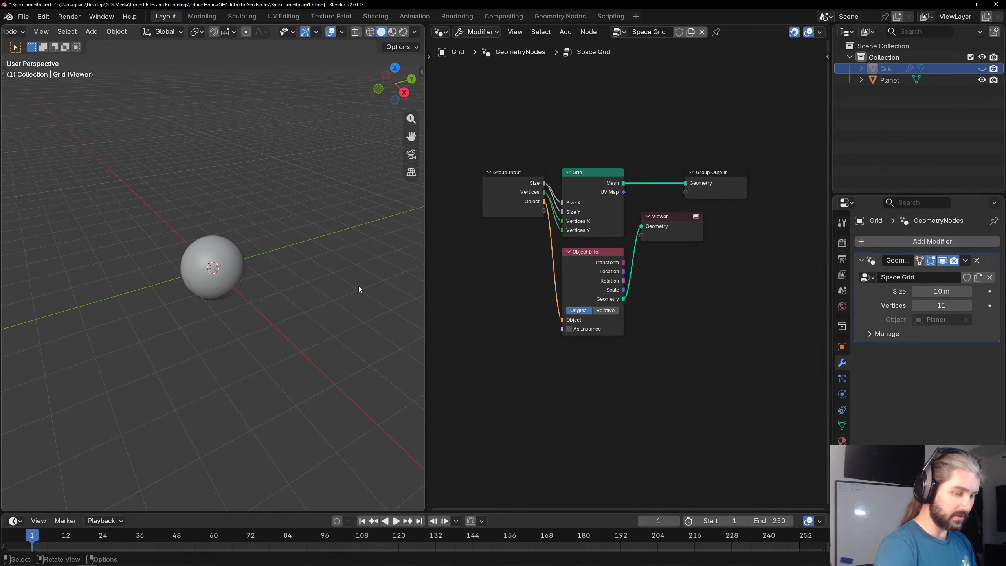
pyautogui.click(681, 236)
pyautogui.press('x')
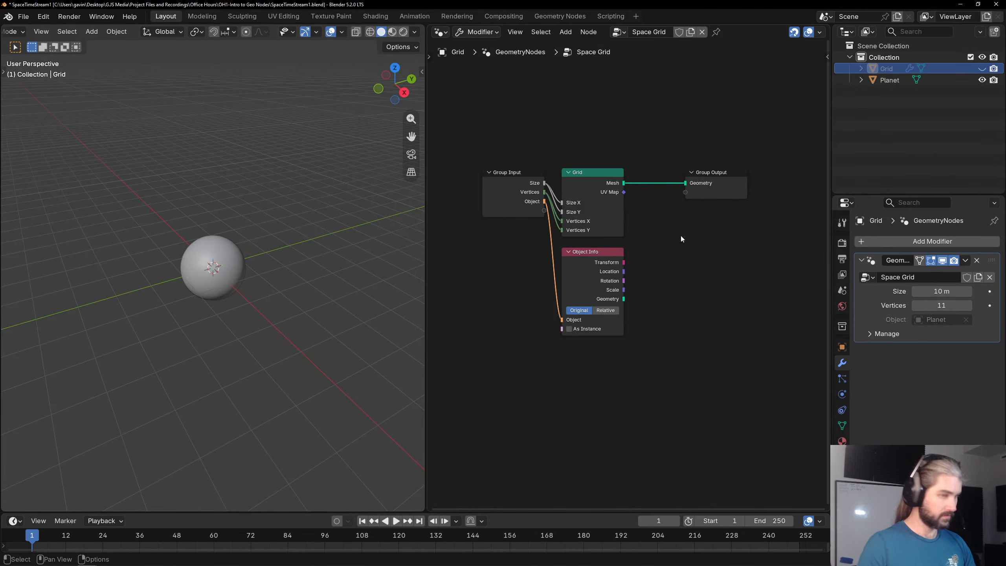
# Unhide the Grid object and display the tool shelf in the 3D viewport.
pyautogui.click(982, 68)
pyautogui.moveTo(198, 242); pyautogui.dragTo(220, 248, button='middle')
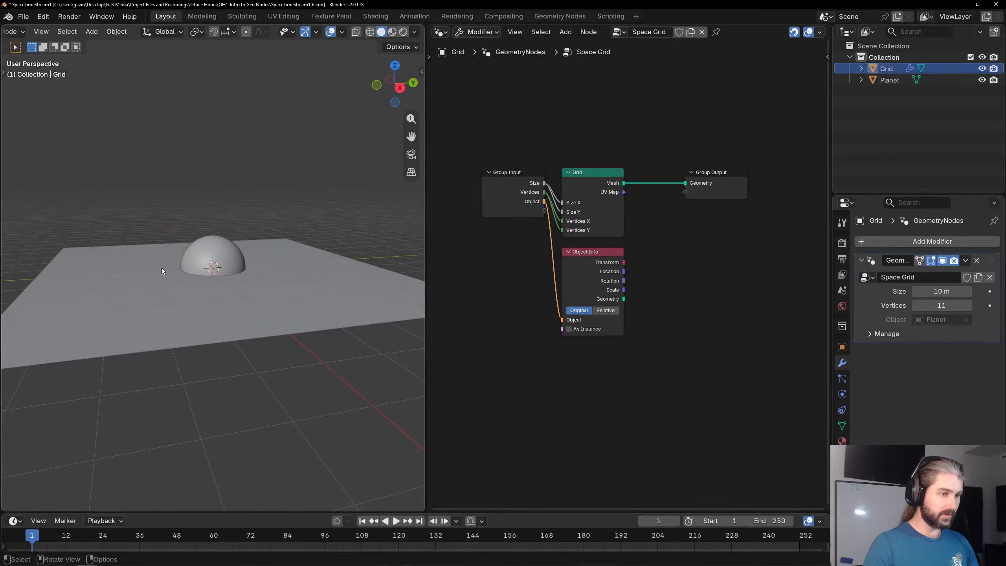
pyautogui.press('t')
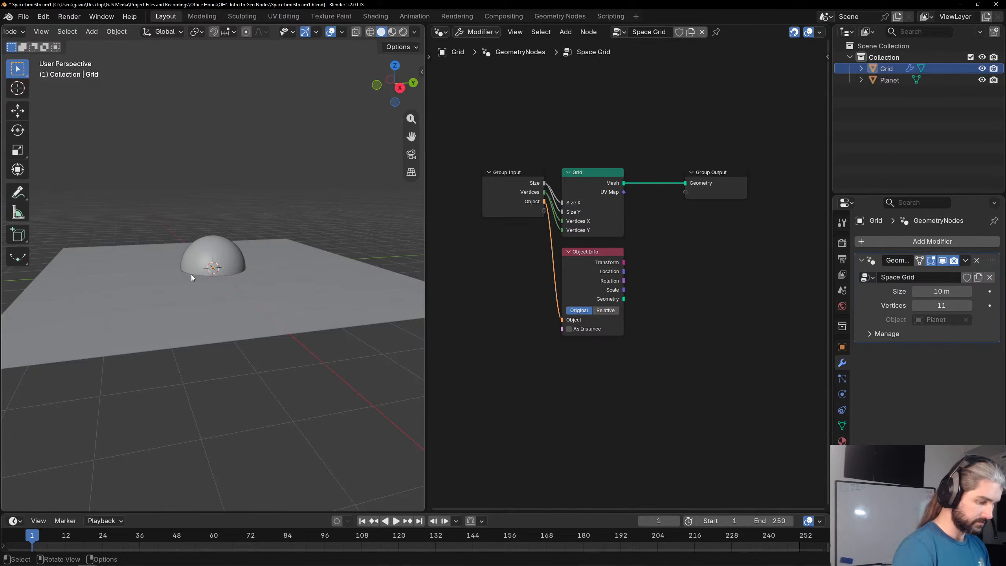
# Annotate the viewport with freehand curves showing the grid dipping beneath the planet.
pyautogui.click(18, 193)
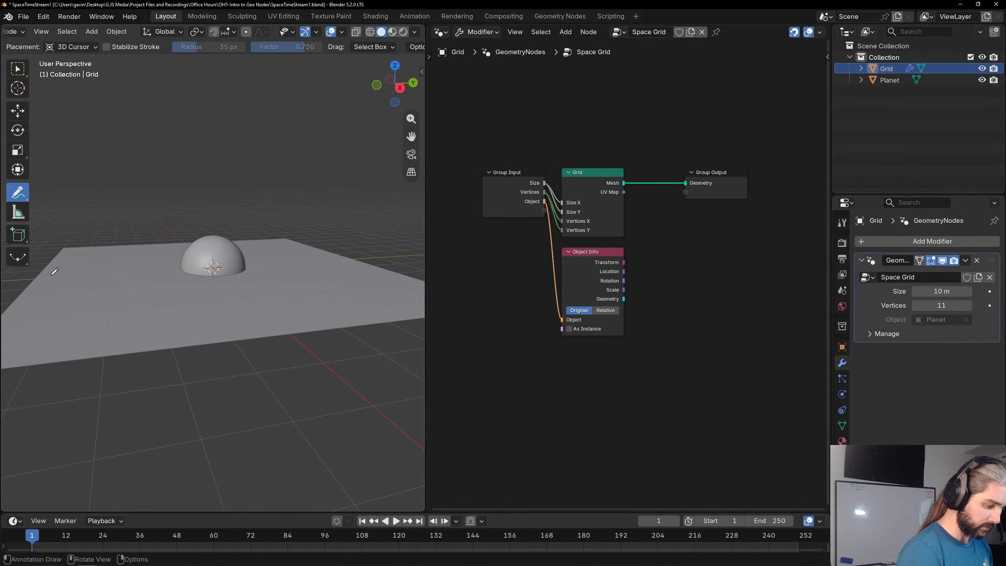
pyautogui.moveTo(44, 281)
pyautogui.mouseDown()
pyautogui.moveTo(142, 273)
pyautogui.moveTo(194, 312)
pyautogui.moveTo(264, 269)
pyautogui.moveTo(345, 252)
pyautogui.mouseUp()
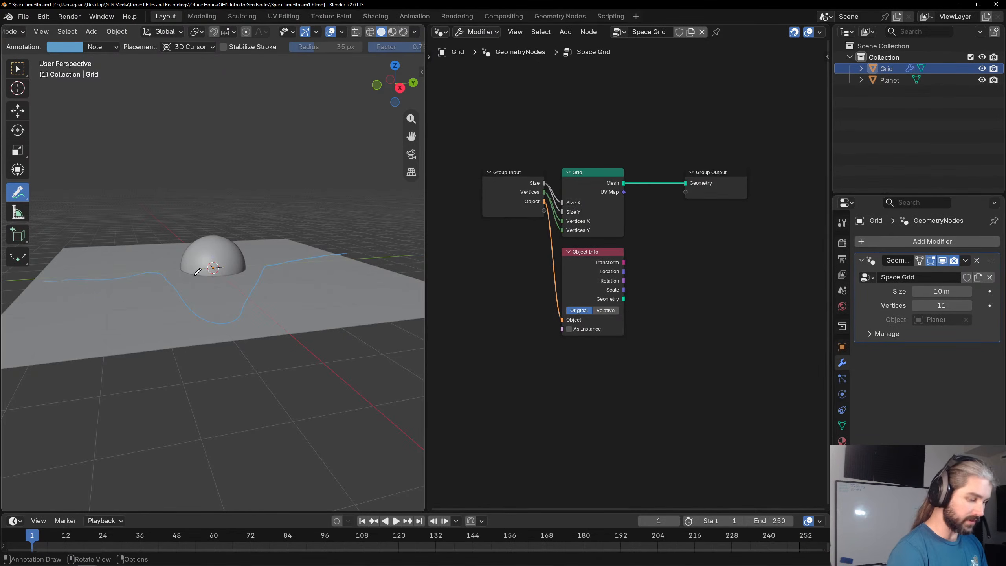
pyautogui.moveTo(198, 272)
pyautogui.mouseDown()
pyautogui.moveTo(129, 307)
pyautogui.moveTo(146, 311)
pyautogui.mouseUp()
pyautogui.moveTo(40, 331)
pyautogui.mouseDown()
pyautogui.moveTo(134, 352)
pyautogui.moveTo(188, 317)
pyautogui.mouseUp()
# Undo the annotation strokes and return to the Select Box tool.
pyautogui.hotkey('ctrl', 'z')
pyautogui.hotkey('ctrl', 'z')
pyautogui.hotkey('ctrl', 'z')
pyautogui.hotkey('ctrl', 'z')
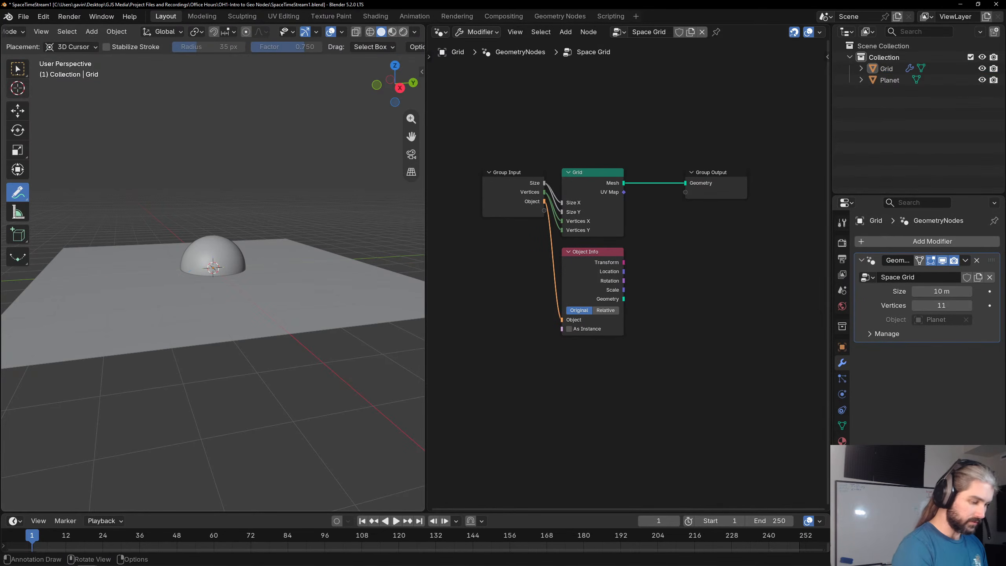
pyautogui.click(15, 66)
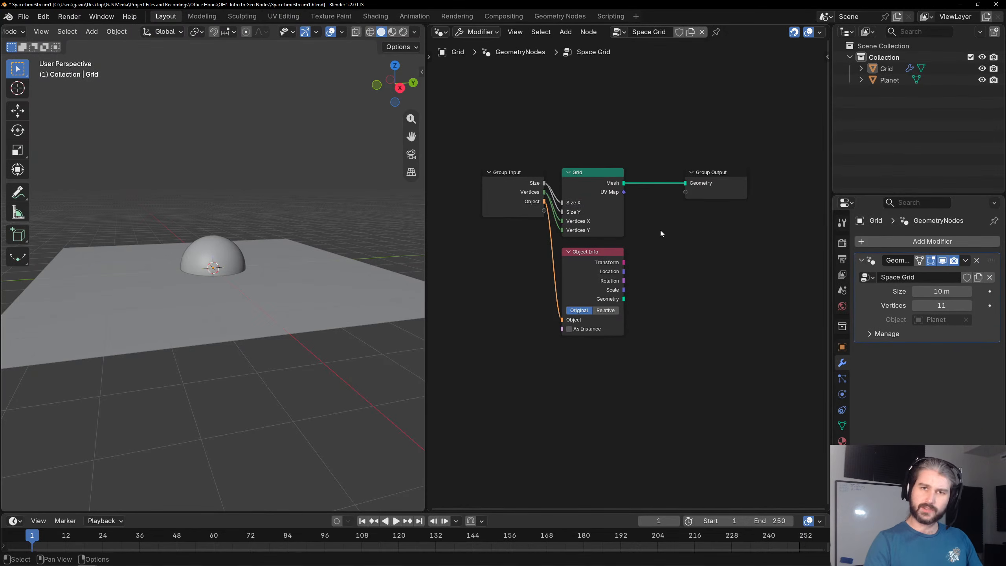
# Move the Group Output node farther from the Grid node to make room for more nodes.
pyautogui.moveTo(648, 215); pyautogui.dragTo(638, 159, button='middle')
pyautogui.moveTo(638, 159); pyautogui.dragTo(783, 159)
pyautogui.scroll(-1, 682, 174)
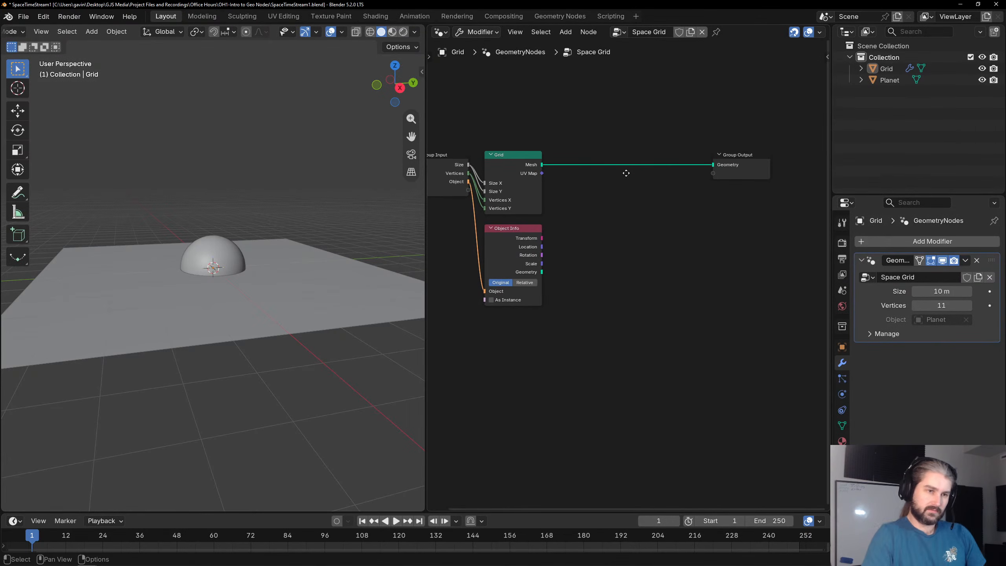
# Add a Position node and place it between the Grid and Object Info nodes, shifting Object Info down.
pyautogui.moveTo(625, 173); pyautogui.dragTo(625, 179, button='middle')
pyautogui.hotkey('shift', 'a')
pyautogui.moveTo(611, 207)
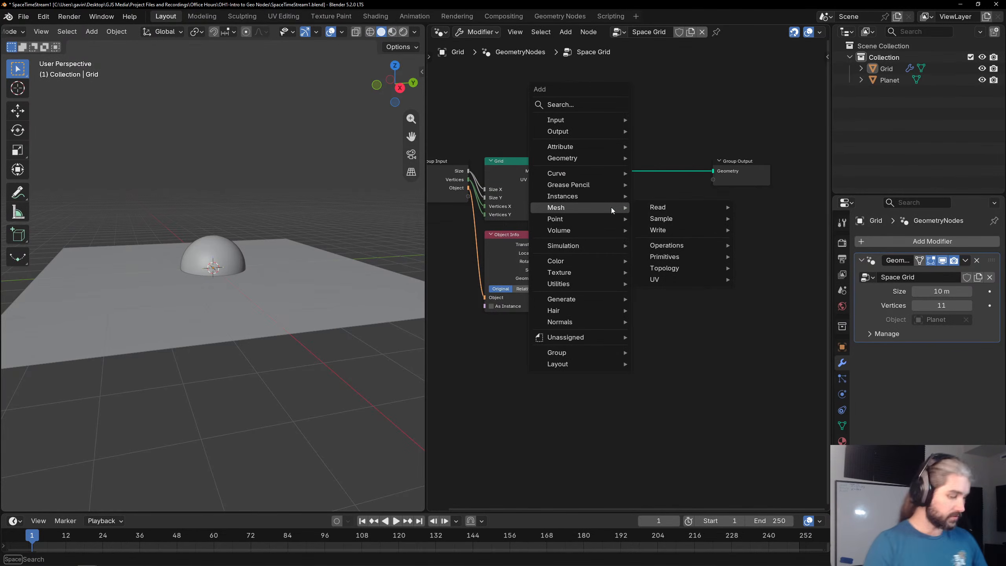
pyautogui.write('posi')
pyautogui.press('Return')
pyautogui.click(597, 198)
pyautogui.moveTo(510, 254); pyautogui.dragTo(510, 279)
pyautogui.moveTo(629, 195); pyautogui.dragTo(516, 234)
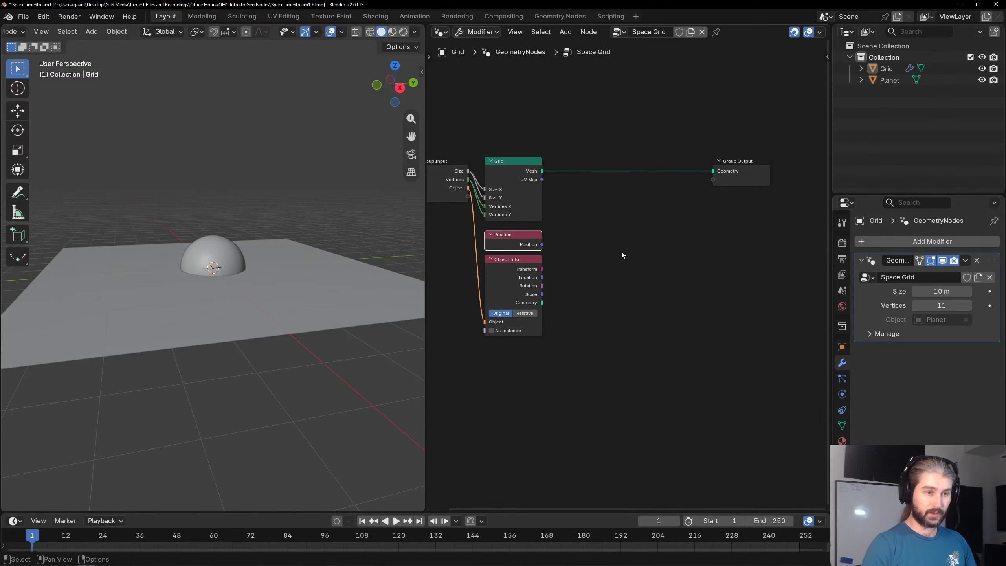
pyautogui.click(622, 251)
# Shift the Grid, Object Info and Position nodes slightly lower so that they are neatly spaced in one column.
pyautogui.scroll(5, 565, 224)
pyautogui.moveTo(564, 223); pyautogui.dragTo(676, 243, button='middle')
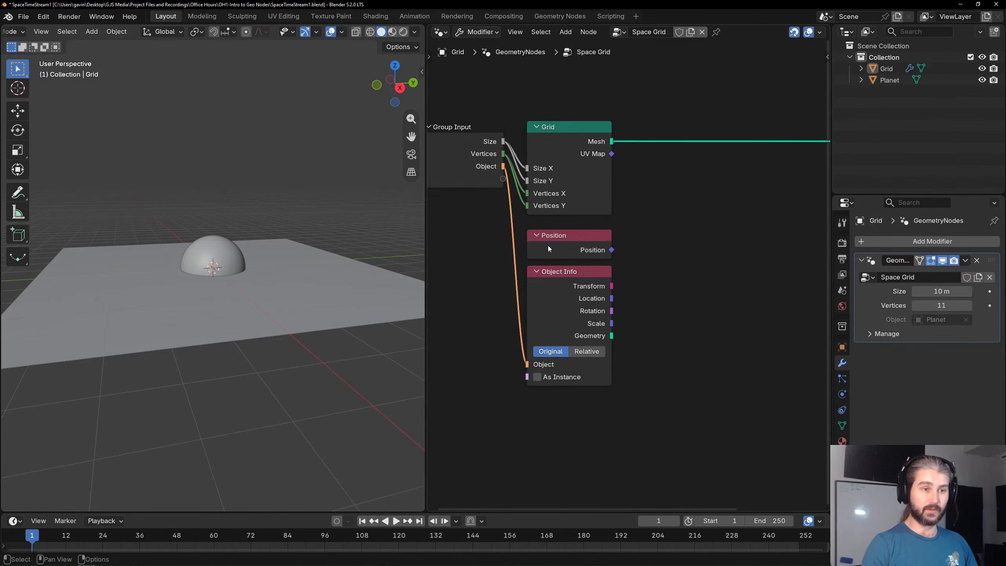
pyautogui.click(549, 246)
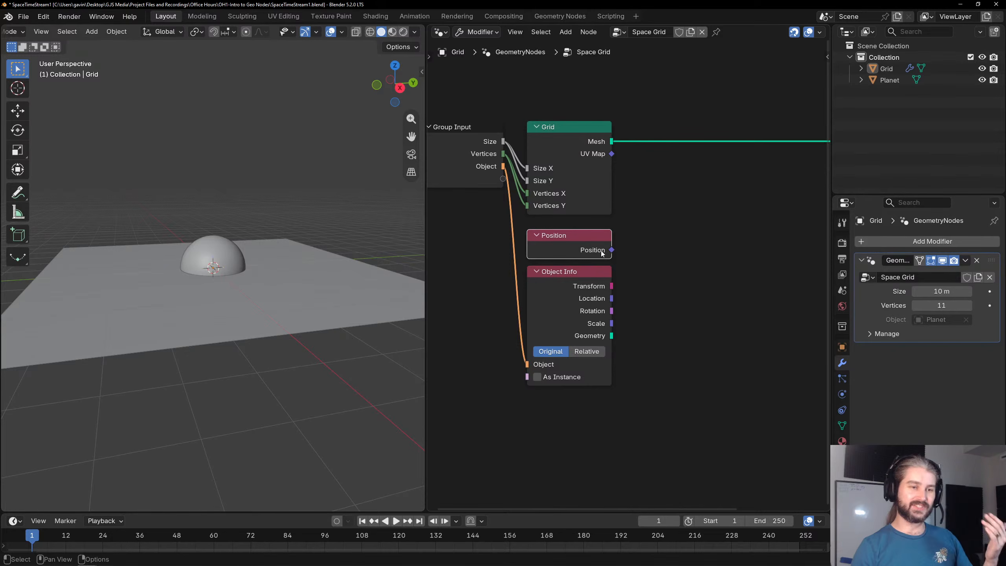
pyautogui.click(586, 130)
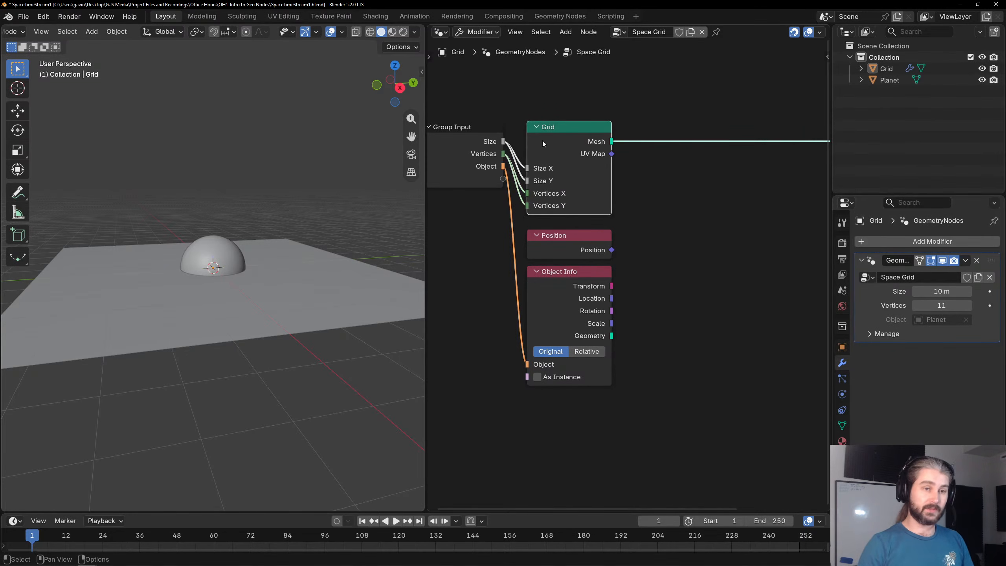
pyautogui.moveTo(542, 140)
pyautogui.mouseDown()
pyautogui.moveTo(550, 147)
pyautogui.moveTo(542, 152)
pyautogui.mouseUp()
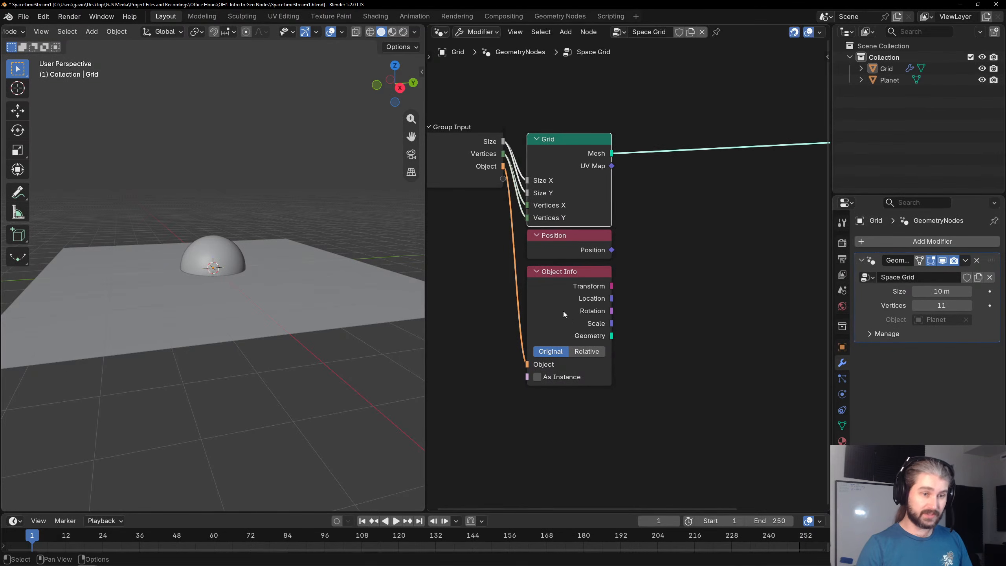
pyautogui.moveTo(565, 314); pyautogui.dragTo(564, 326)
pyautogui.click(564, 252)
pyautogui.moveTo(564, 252); pyautogui.dragTo(564, 265)
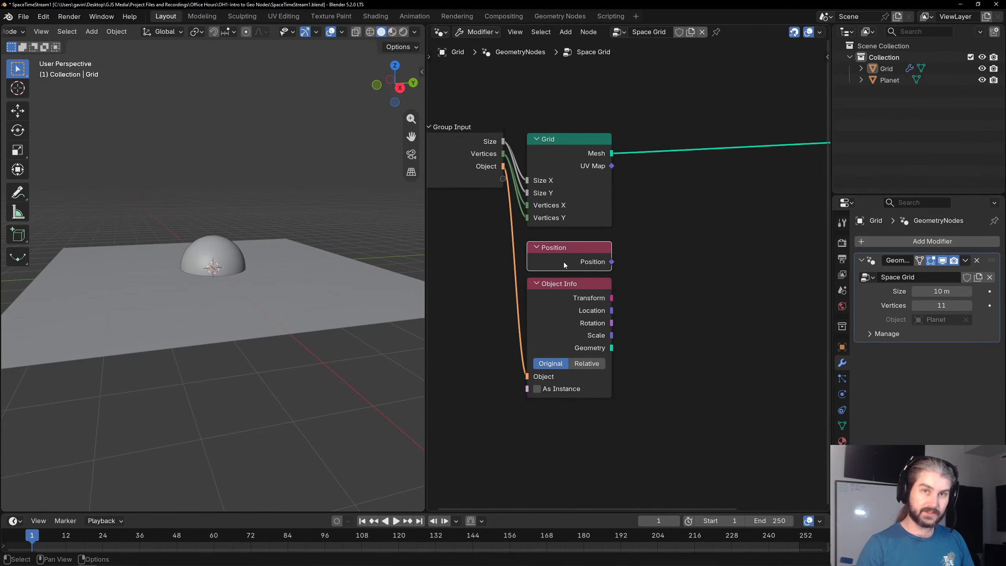
pyautogui.click(715, 195)
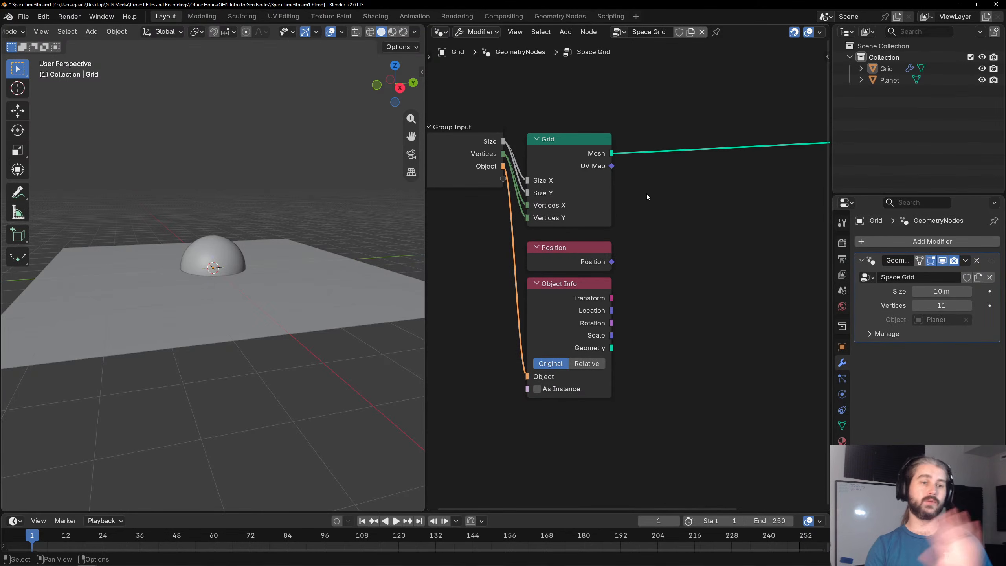
# Insert a Set Position node on the link between the Grid and Group Output nodes.
pyautogui.press('Home')
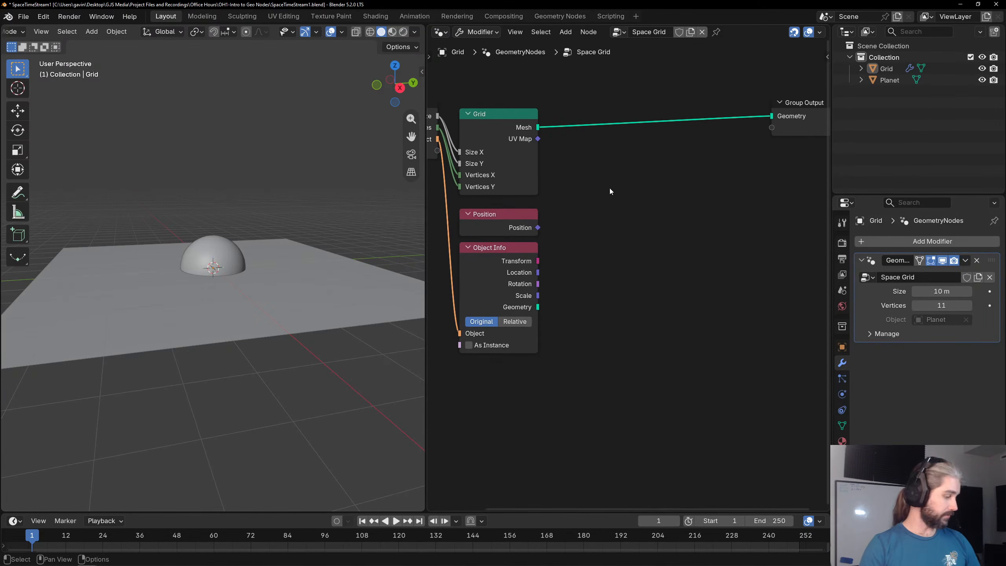
pyautogui.hotkey('shift', 'a')
pyautogui.write('set pos')
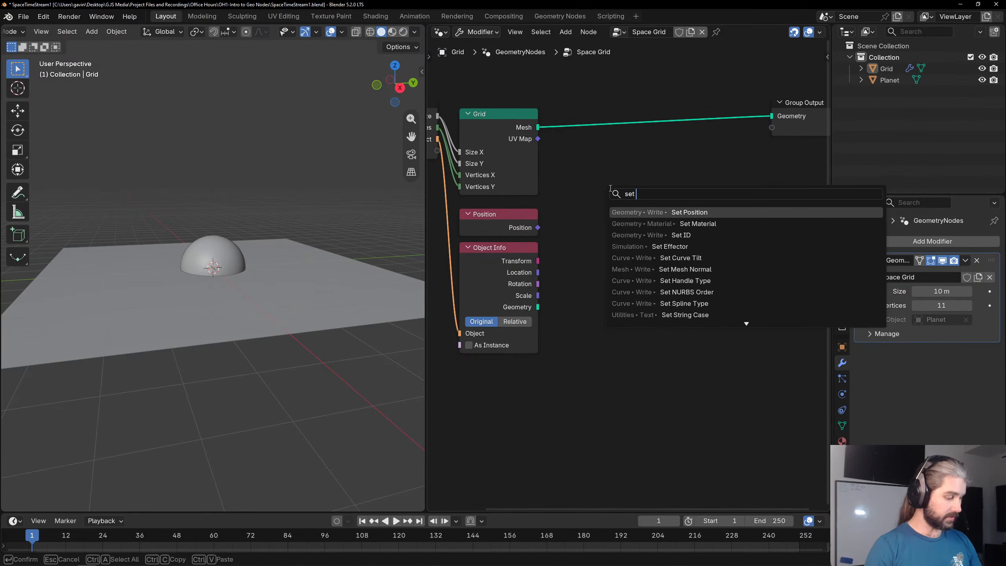
pyautogui.press('Return')
pyautogui.click(651, 114)
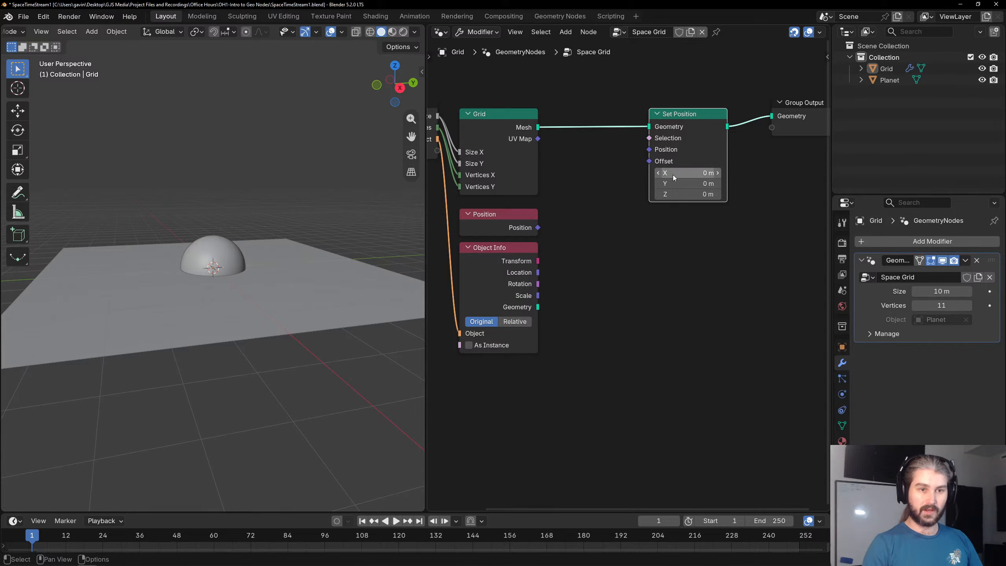
pyautogui.moveTo(673, 194)
pyautogui.mouseDown()
pyautogui.moveTo(697, 197)
pyautogui.moveTo(669, 197)
pyautogui.moveTo(687, 196)
pyautogui.mouseUp()
# Connect the Position node's output to the Position input of the Set Position node.
pyautogui.moveTo(538, 228); pyautogui.dragTo(652, 150)
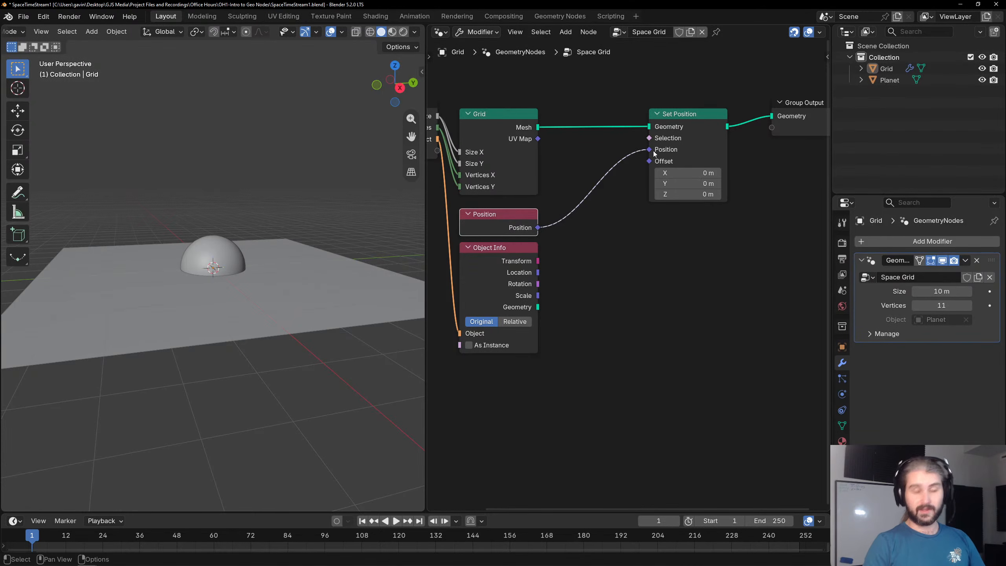
pyautogui.moveTo(517, 227)
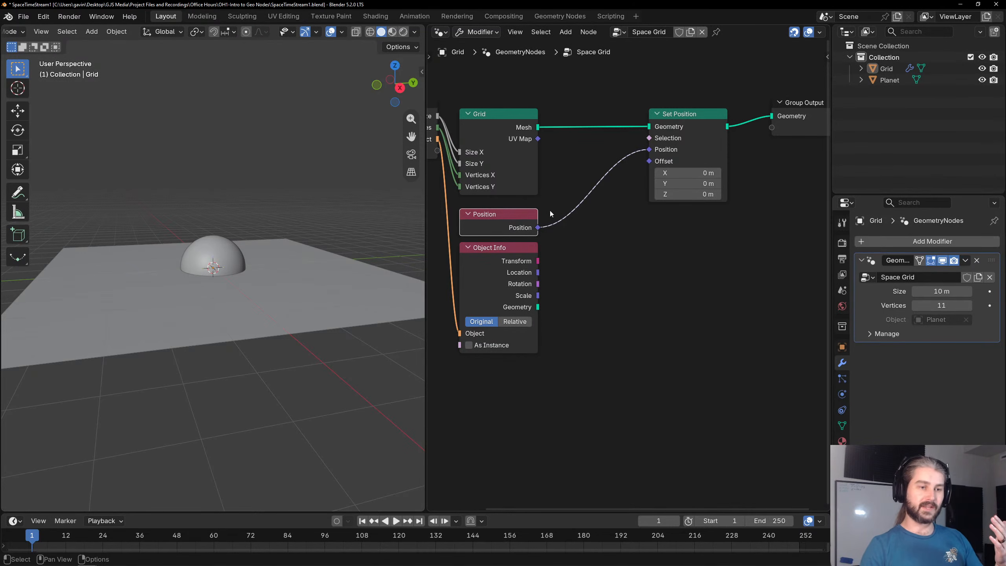
pyautogui.moveTo(493, 123)
pyautogui.mouseDown()
pyautogui.moveTo(612, 113)
pyautogui.moveTo(493, 119)
pyautogui.moveTo(495, 131)
pyautogui.mouseUp()
pyautogui.rightClick(496, 131)
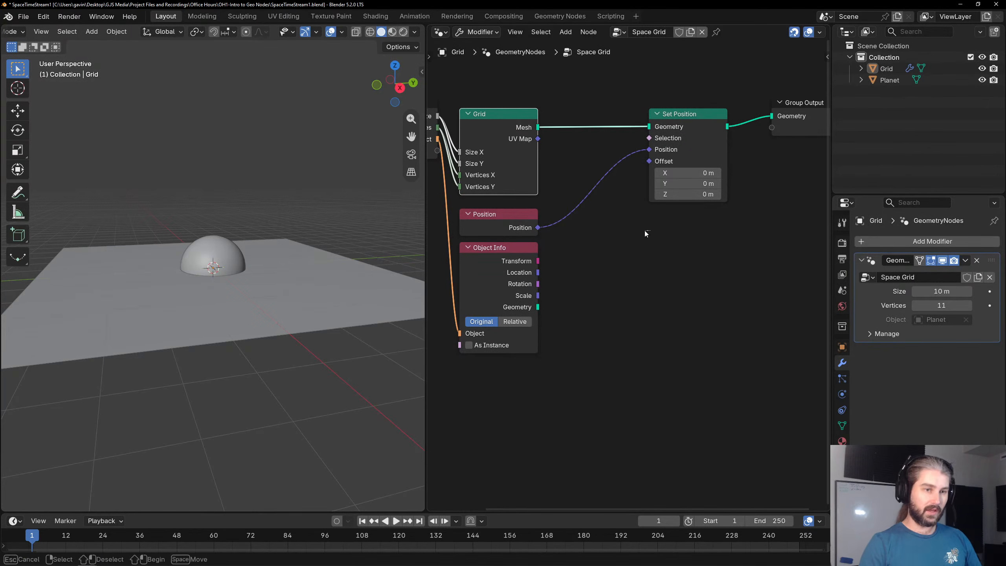
# Insert a Vector Math Add node on the link between the Position and Set Position nodes.
pyautogui.hotkey('shift', 'a')
pyautogui.write('add')
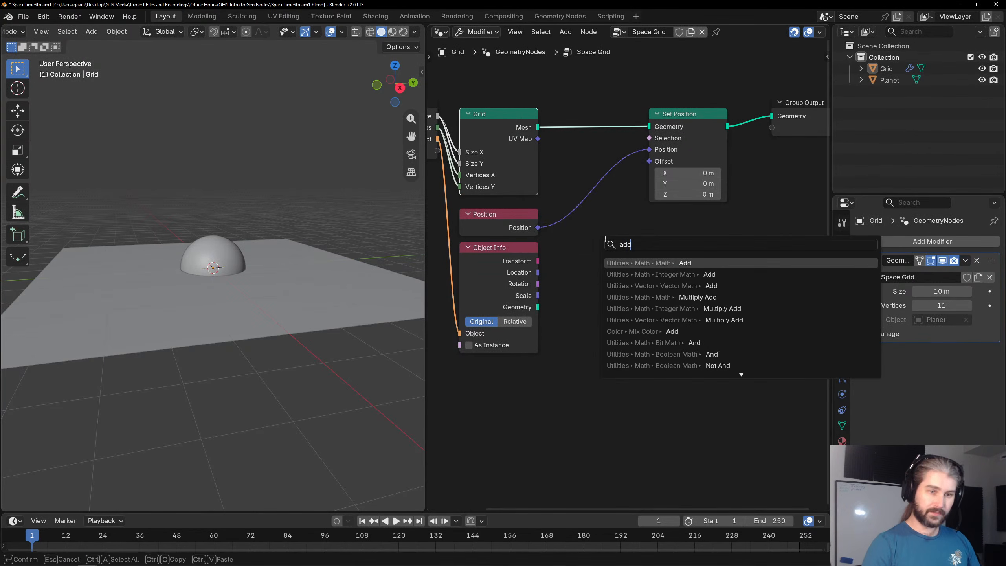
pyautogui.press('Down')
pyautogui.press('Down')
pyautogui.press('Return')
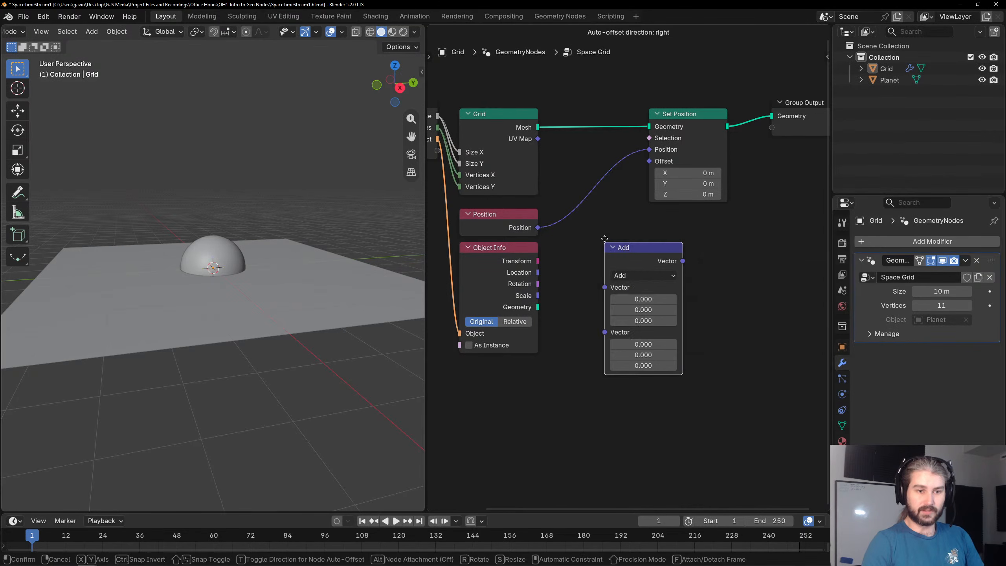
pyautogui.click(576, 181)
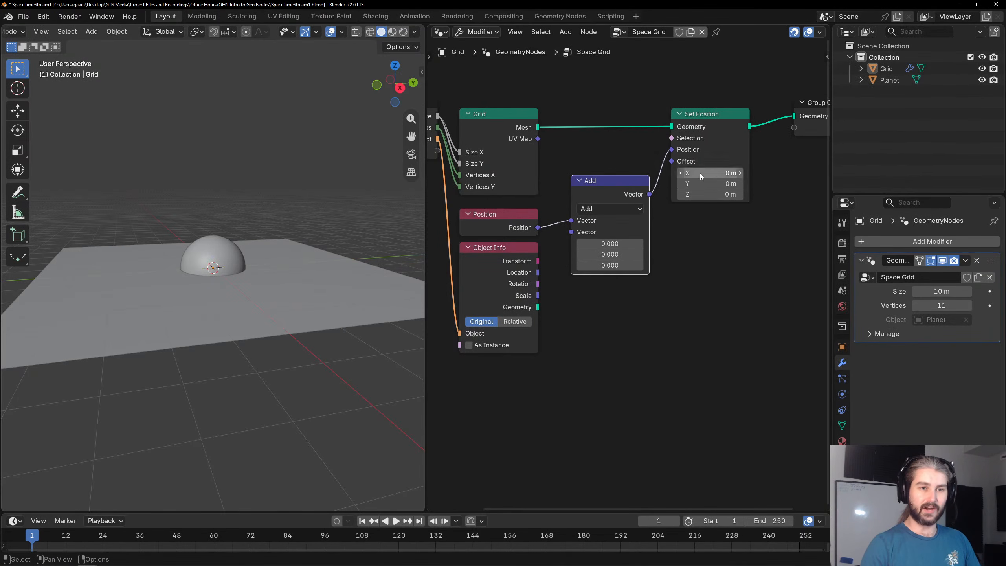
# Raise the grid by setting the Z component of the Add node's second vector to 1.760.
pyautogui.moveTo(616, 266); pyautogui.dragTo(503, 226)
pyautogui.click(503, 226)
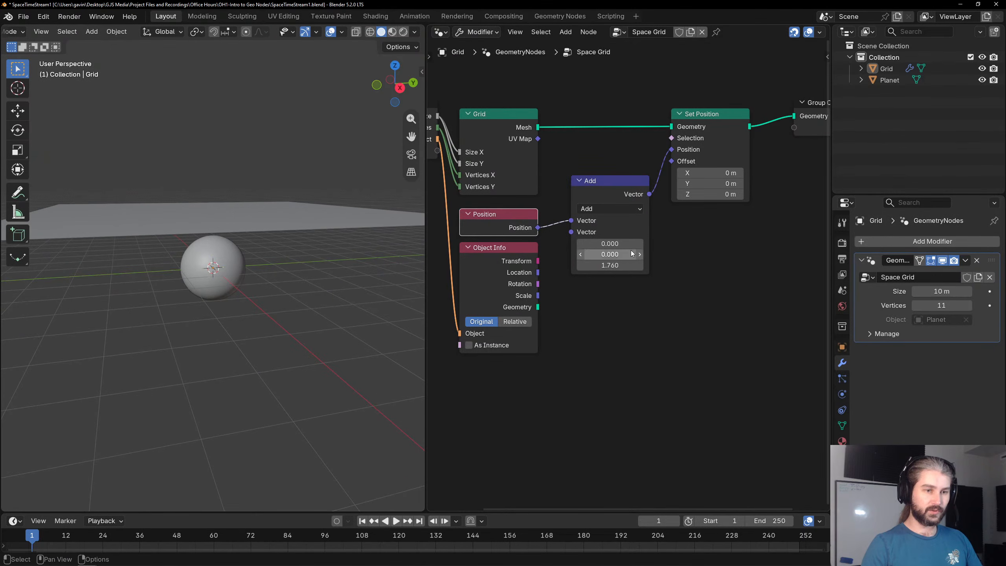
pyautogui.click(630, 310)
# Change the Vector Math node's operation to Distance.
pyautogui.moveTo(589, 291); pyautogui.dragTo(653, 246, button='middle')
pyautogui.scroll(-2, 646, 245)
pyautogui.moveTo(647, 245); pyautogui.dragTo(614, 240, button='middle')
pyautogui.scroll(1, 544, 237)
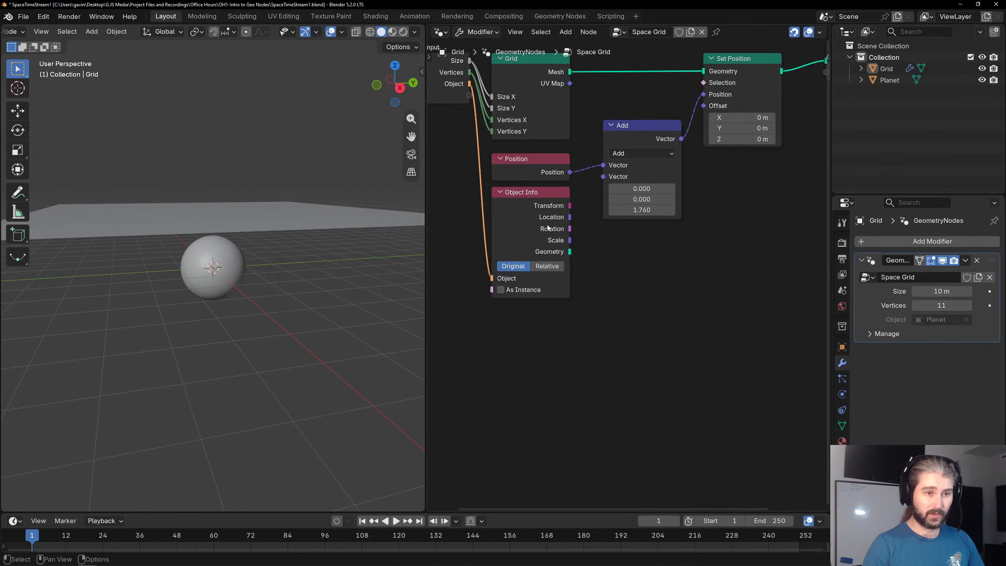
pyautogui.click(636, 153)
pyautogui.click(649, 154)
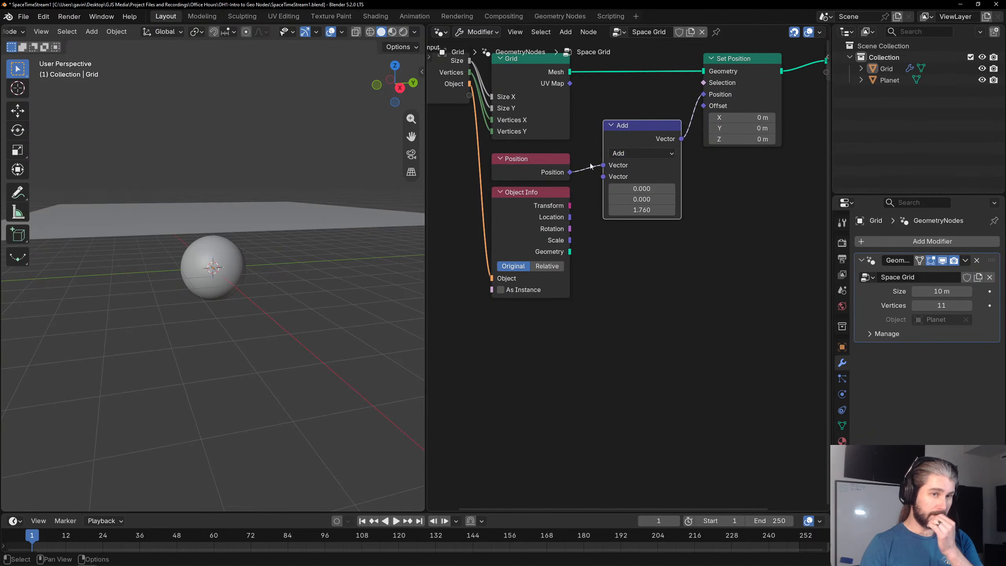
pyautogui.click(659, 154)
pyautogui.click(632, 322)
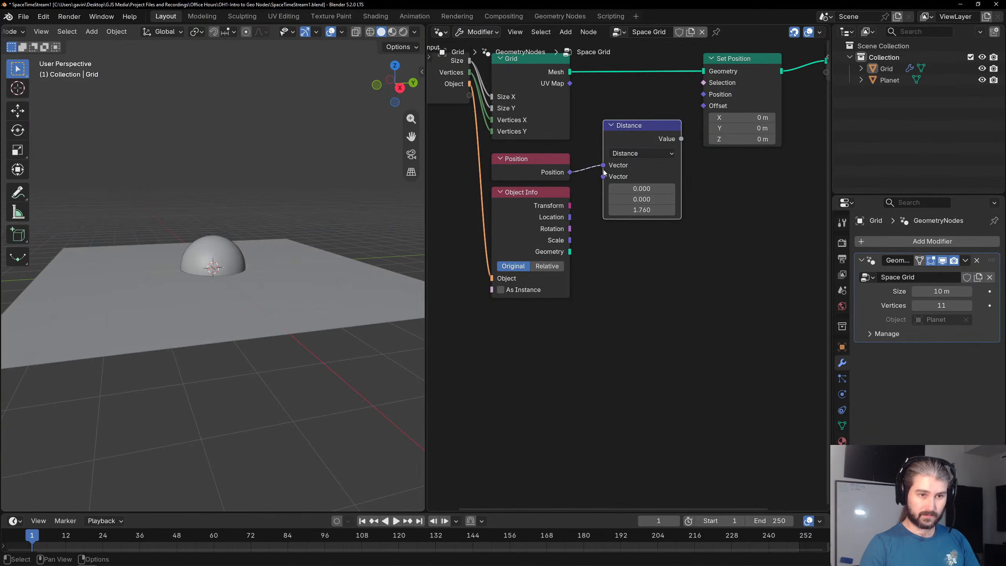
# Connect the Object Info node's Location output to the Distance node's second Vector input.
pyautogui.click(531, 177)
pyautogui.click(544, 229)
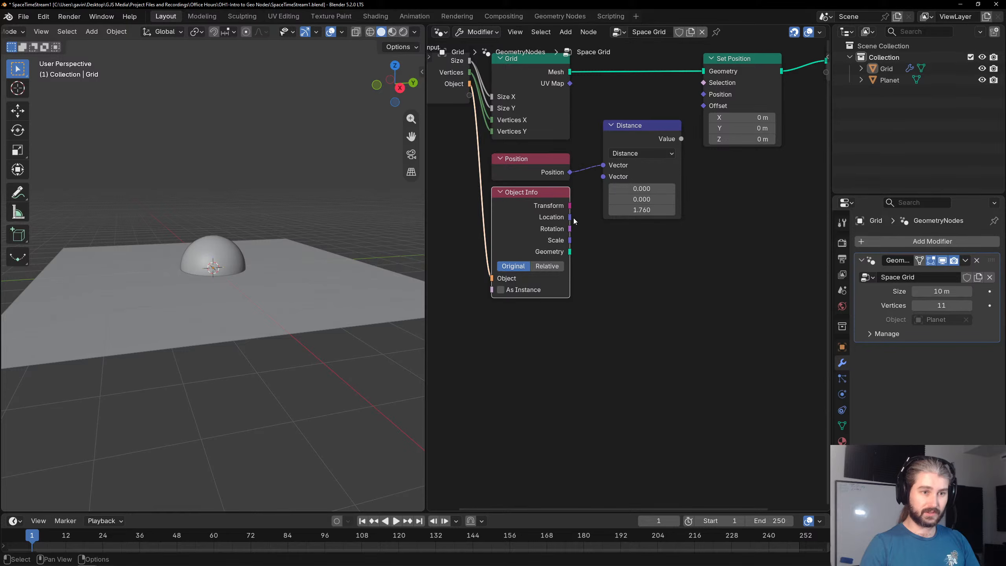
pyautogui.moveTo(569, 217); pyautogui.dragTo(603, 177)
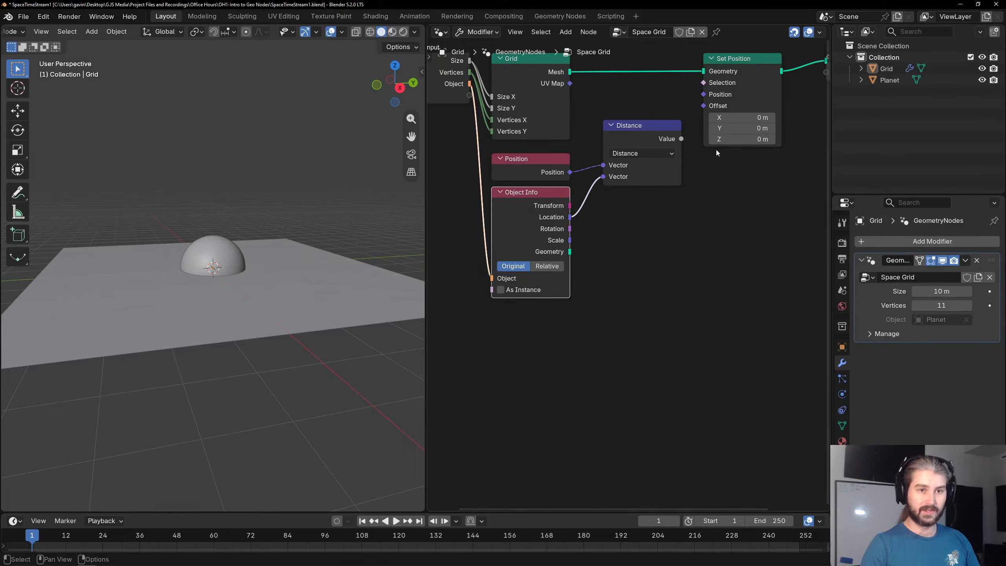
# Add a Combine XYZ node, feed the Distance value into its Z, and connect its Vector to Set Position's Offset.
pyautogui.moveTo(716, 152); pyautogui.dragTo(622, 166, button='middle')
pyautogui.moveTo(589, 154); pyautogui.dragTo(631, 221)
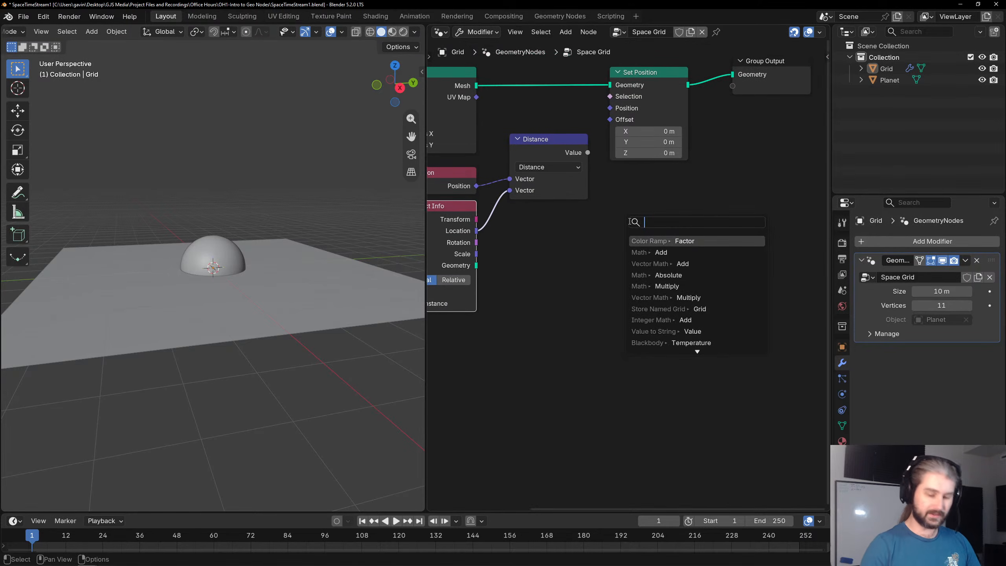
pyautogui.write('combi')
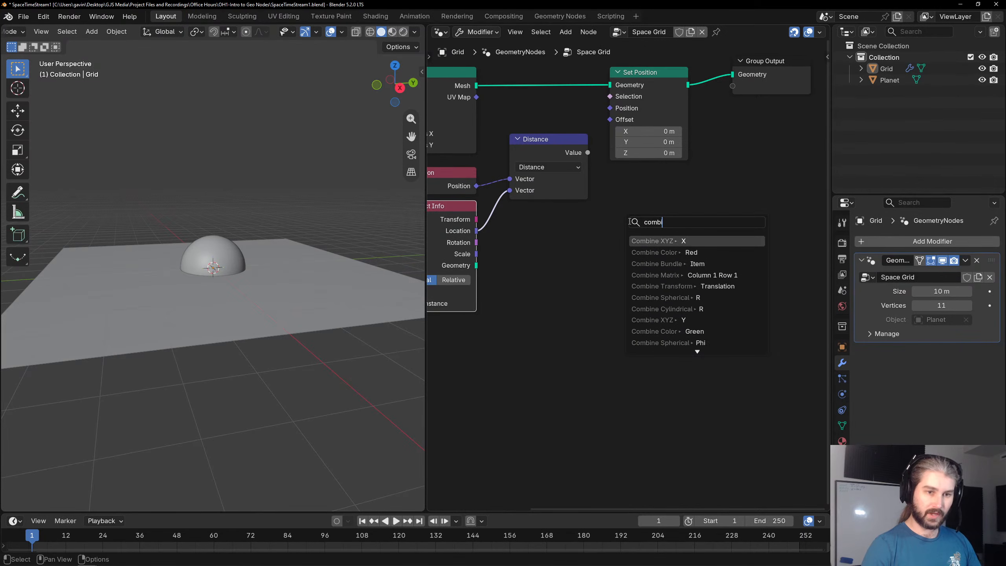
pyautogui.press('Return')
pyautogui.moveTo(621, 232); pyautogui.dragTo(621, 256)
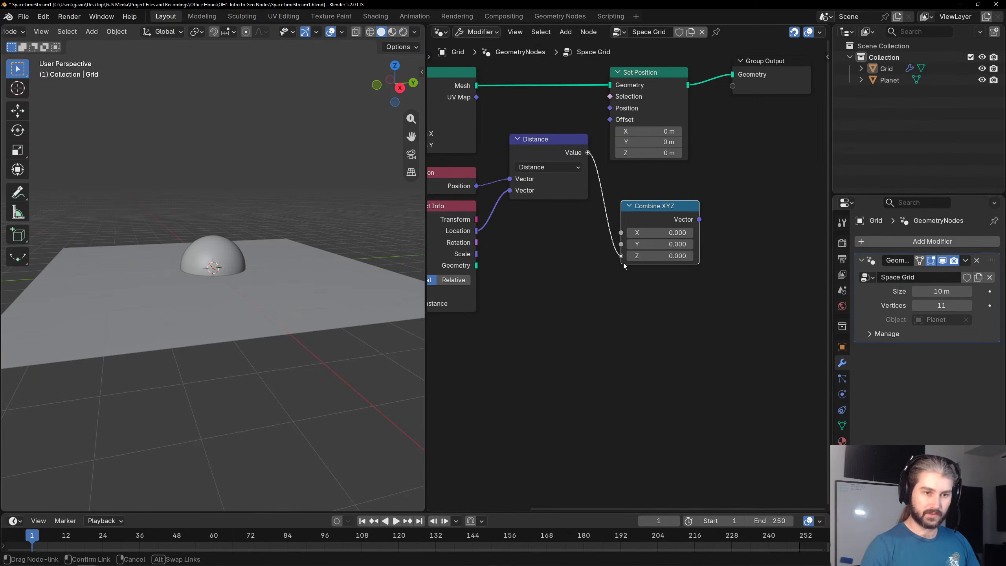
pyautogui.moveTo(699, 220); pyautogui.dragTo(610, 119)
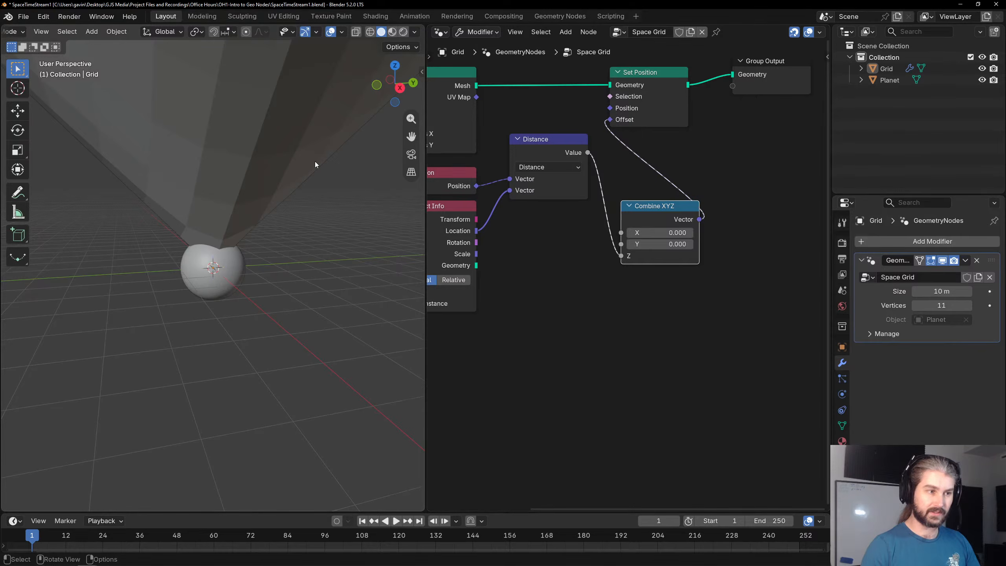
# Inspect the grid's deformation around the planet from several angles and select the Planet sphere.
pyautogui.moveTo(314, 161); pyautogui.dragTo(213, 259, button='middle')
pyautogui.moveTo(477, 187); pyautogui.dragTo(582, 177, button='middle')
pyautogui.click(525, 167)
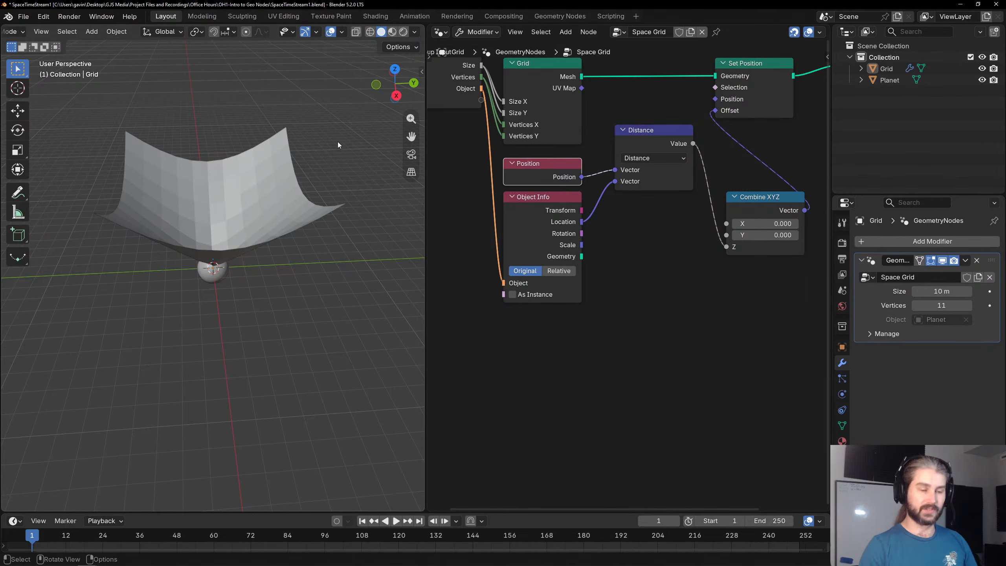
pyautogui.moveTo(338, 145); pyautogui.dragTo(253, 162, button='middle')
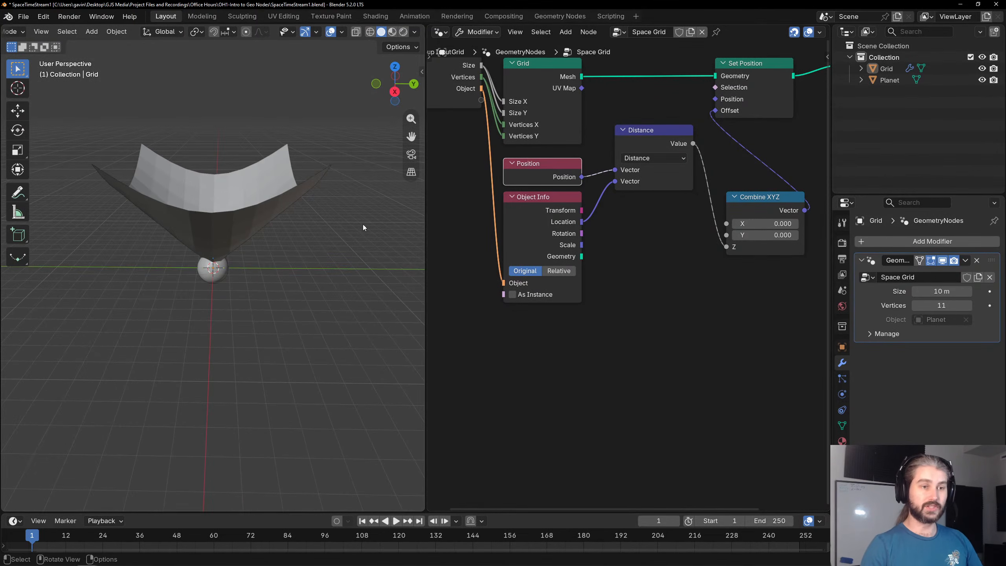
pyautogui.moveTo(242, 217); pyautogui.dragTo(217, 280, button='middle')
pyautogui.click(210, 272)
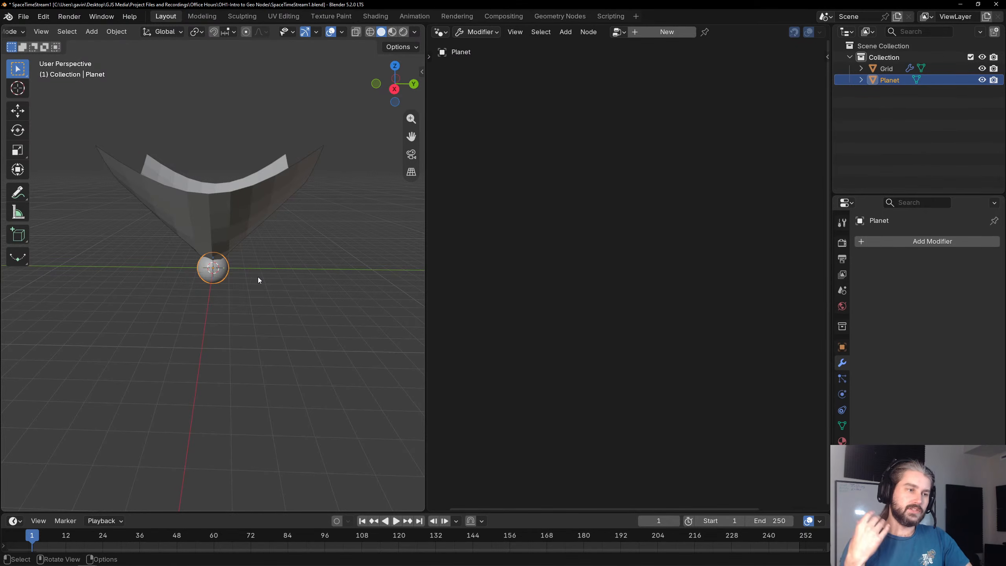
# Select the Grid object and add a Geometry Proximity node below the Distance node in the Space Grid tree.
pyautogui.click(266, 222)
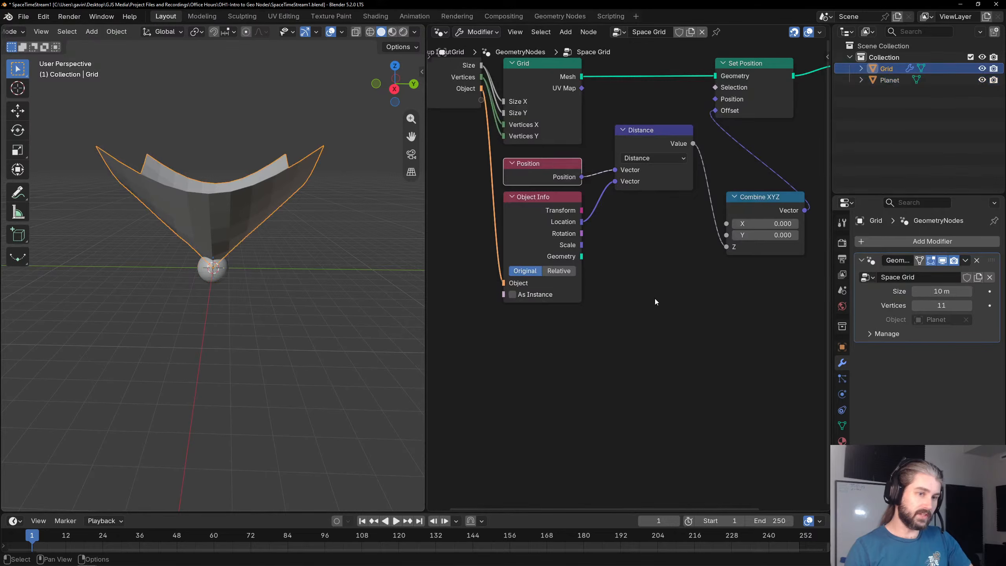
pyautogui.scroll(-2, 641, 295)
pyautogui.moveTo(617, 284); pyautogui.dragTo(650, 251, button='middle')
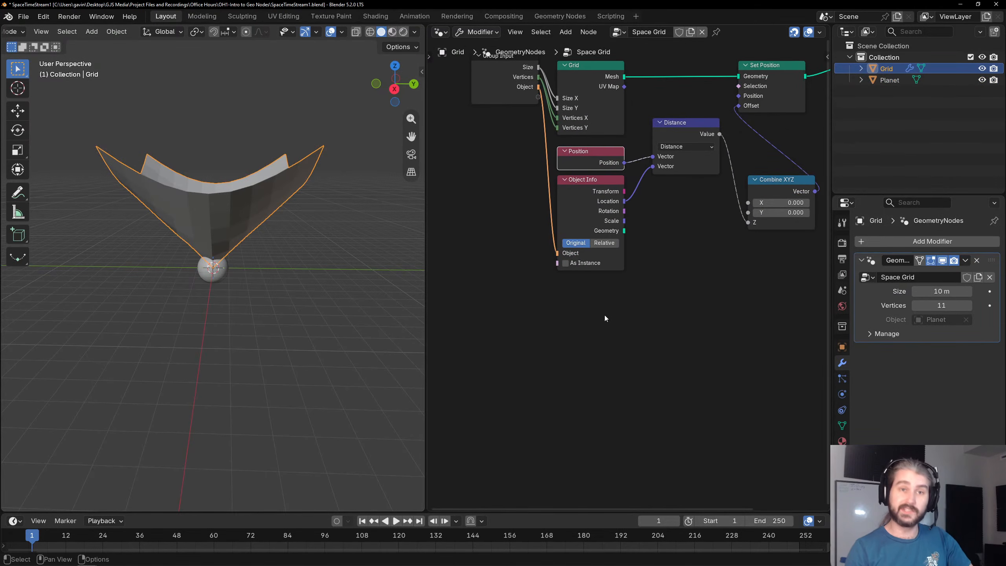
pyautogui.hotkey('shift', 'a')
pyautogui.write('prox')
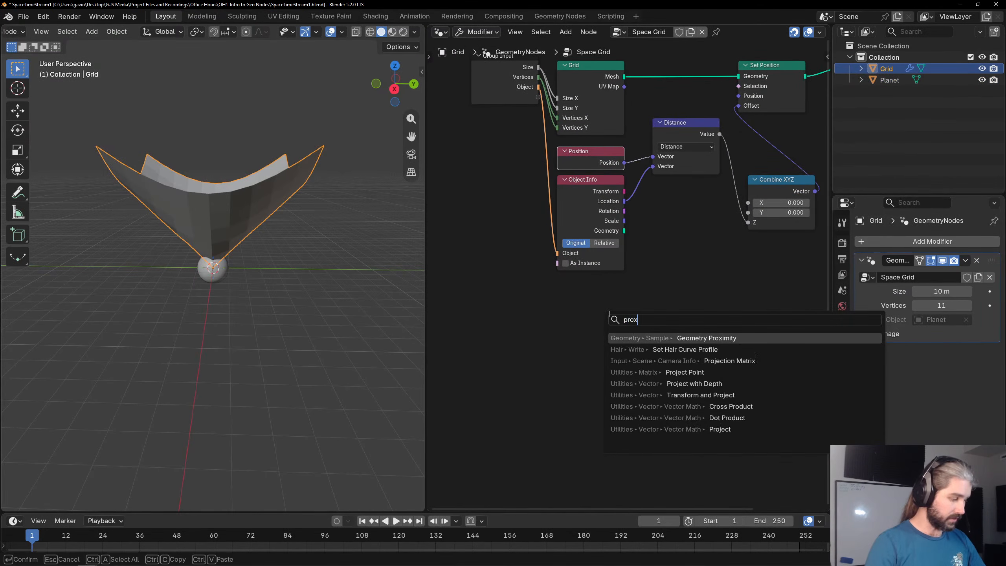
pyautogui.press('Return')
pyautogui.click(666, 253)
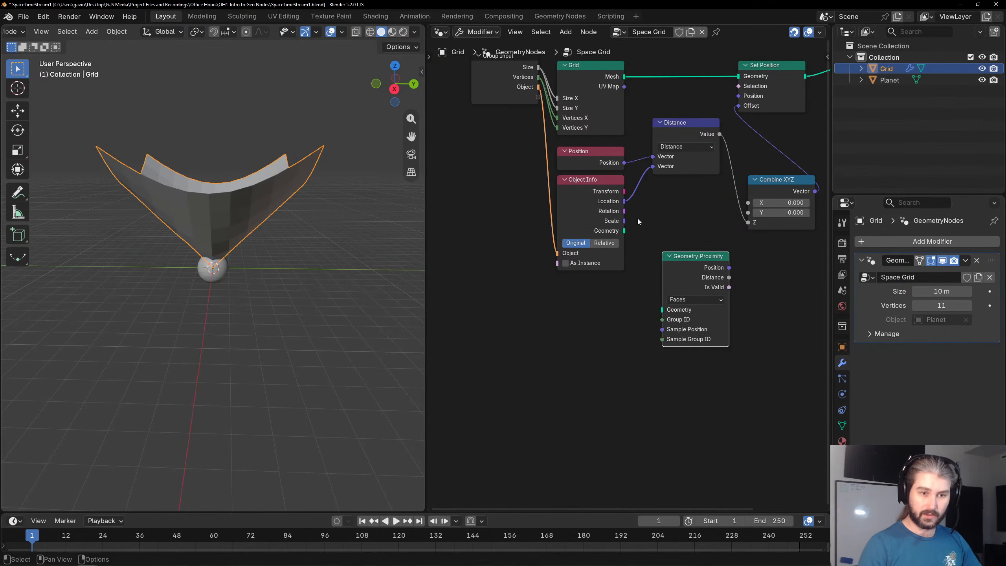
# Connect Object Info's Geometry to the Geometry Proximity node and feed that node's Position into Distance's second Vector input.
pyautogui.moveTo(624, 231); pyautogui.dragTo(661, 310)
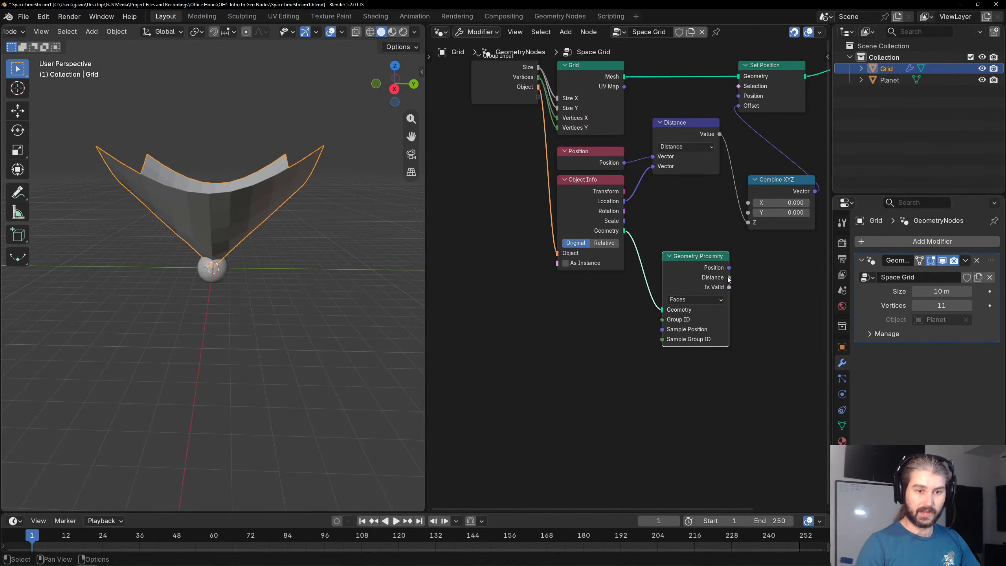
pyautogui.moveTo(729, 267); pyautogui.dragTo(653, 166)
pyautogui.click(686, 125)
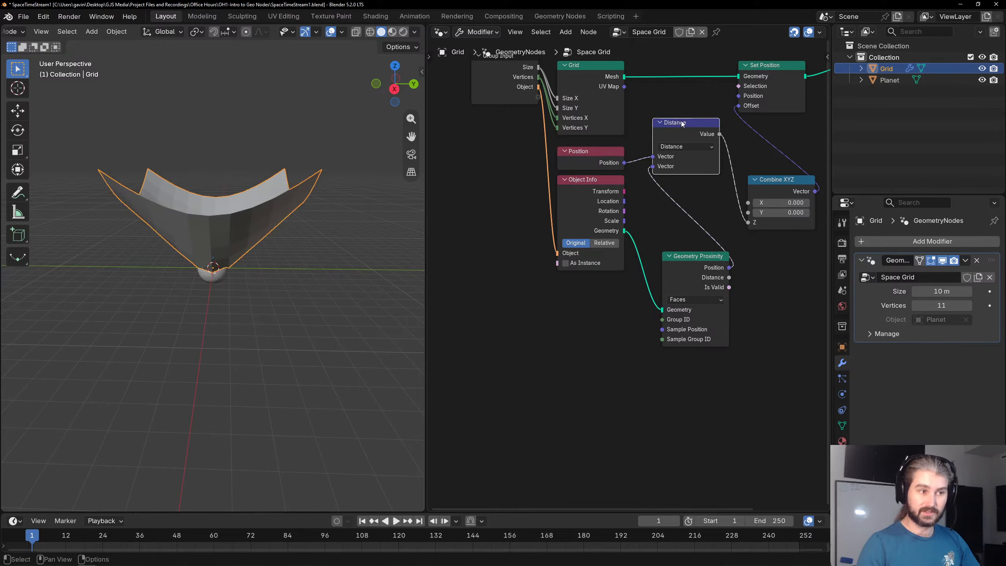
# Examine how the deformed grid meets the planet's surface, up close and in the right orthographic view.
pyautogui.moveTo(214, 222); pyautogui.dragTo(262, 224, button='middle')
pyautogui.scroll(6, 214, 229)
pyautogui.scroll(3, 216, 232)
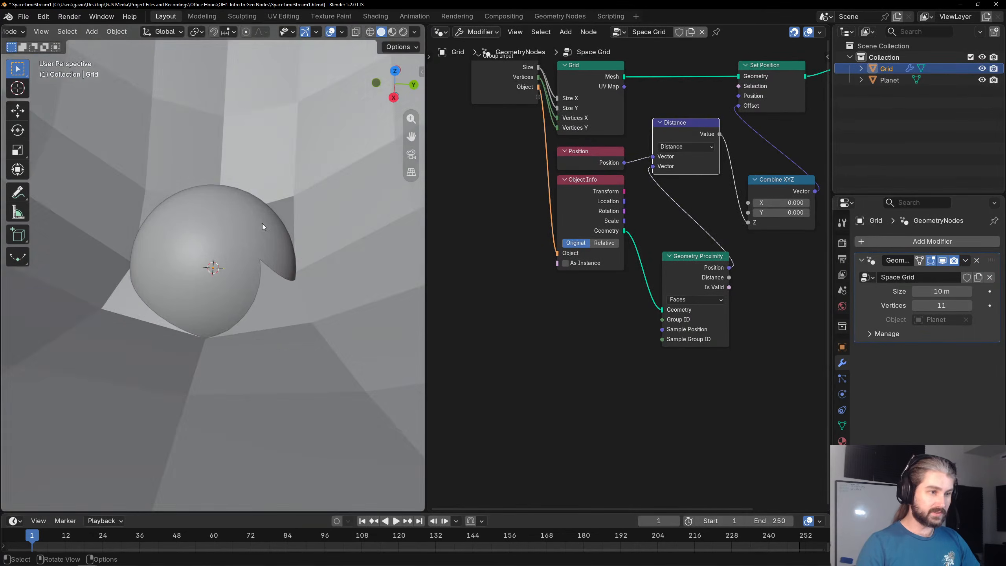
pyautogui.scroll(-5, 263, 223)
pyautogui.moveTo(210, 292); pyautogui.dragTo(222, 281, button='middle')
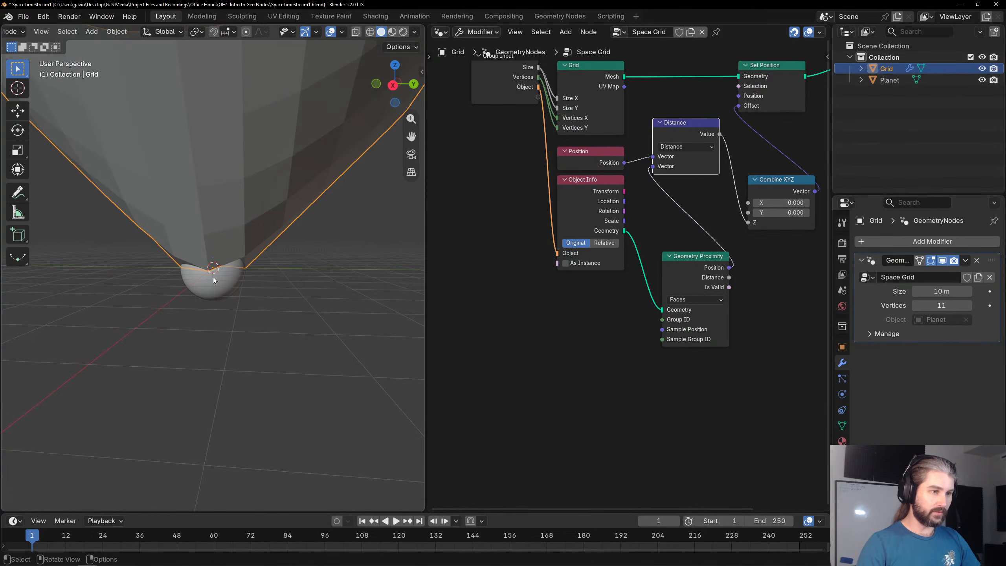
pyautogui.scroll(5, 213, 280)
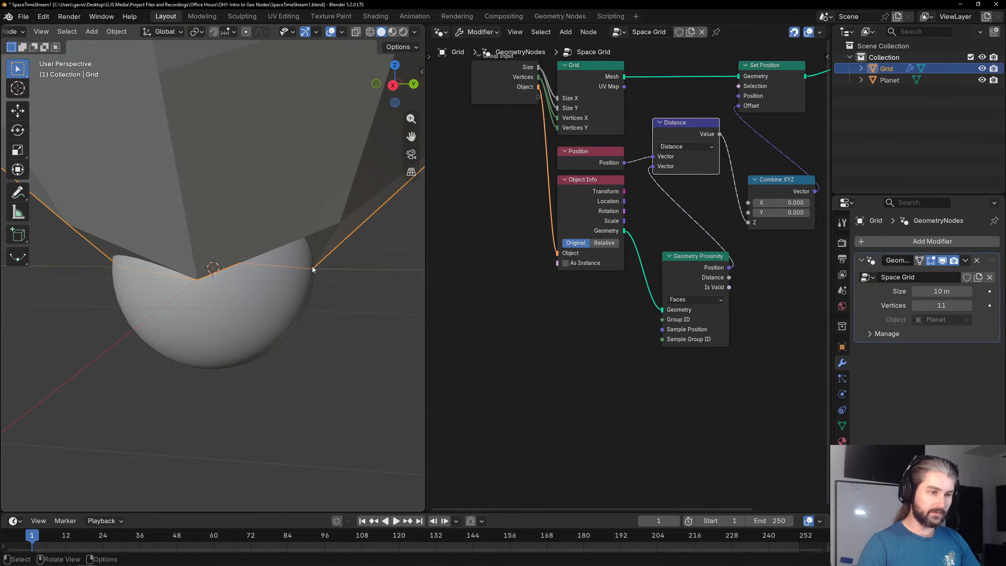
pyautogui.scroll(-1, 319, 237)
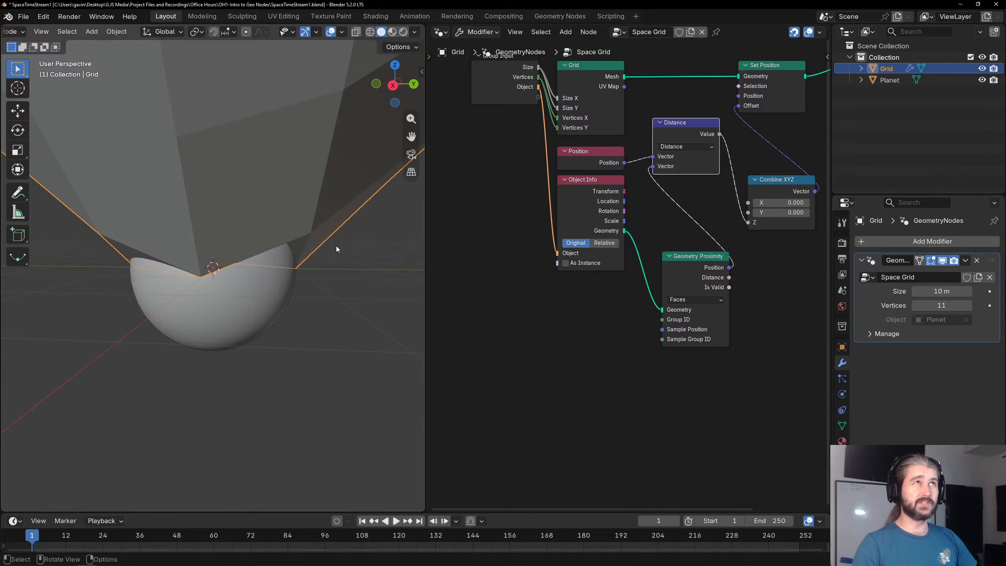
pyautogui.click(394, 85)
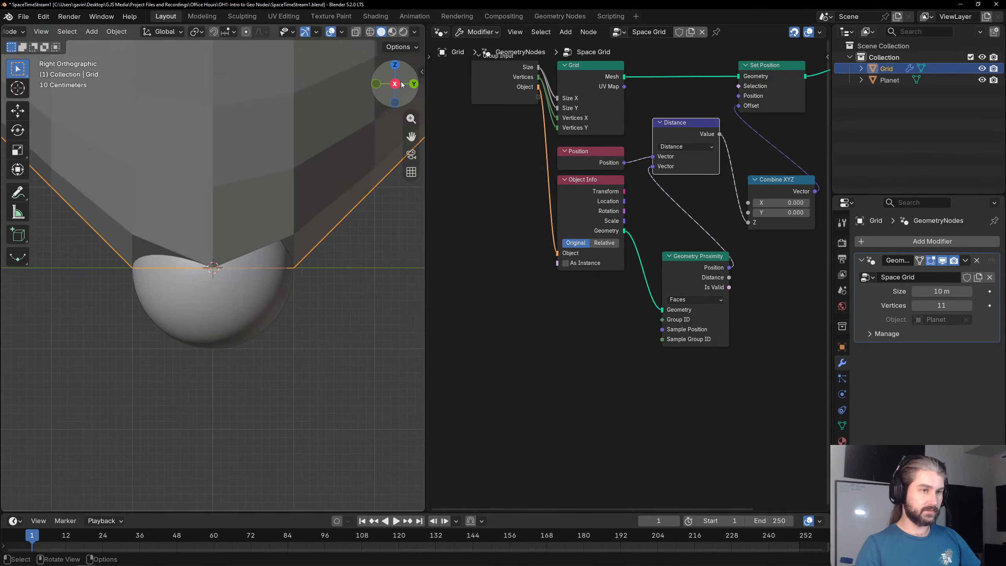
pyautogui.scroll(-2, 322, 231)
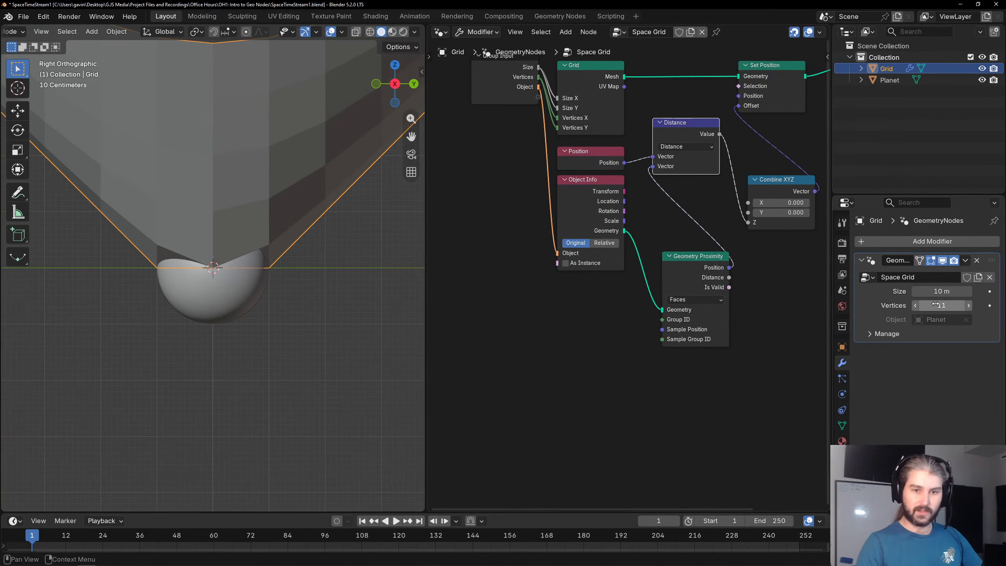
# Set the Vertices value of the Space Grid modifier to 125.
pyautogui.moveTo(936, 304); pyautogui.dragTo(983, 304)
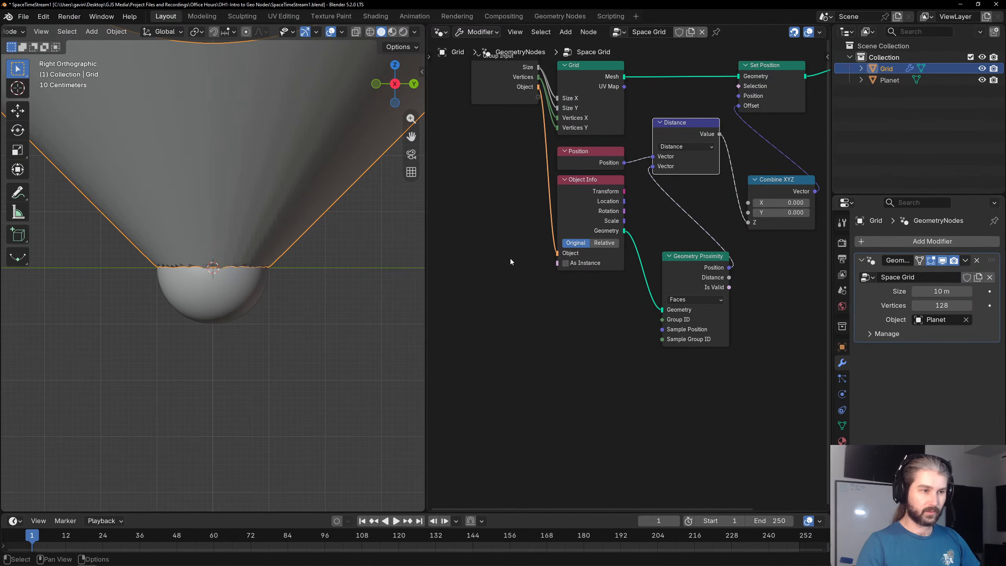
pyautogui.click(942, 305)
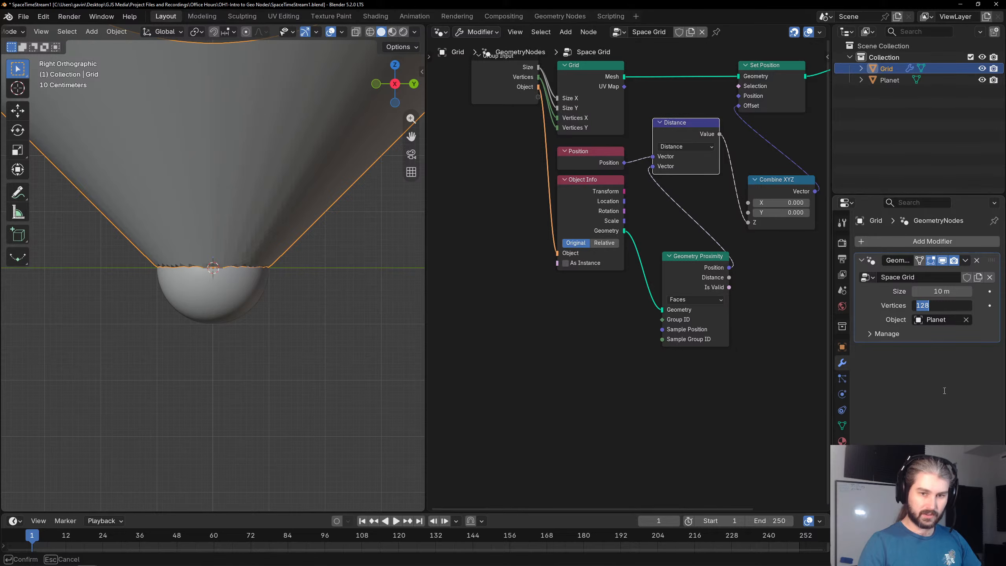
pyautogui.write('12')
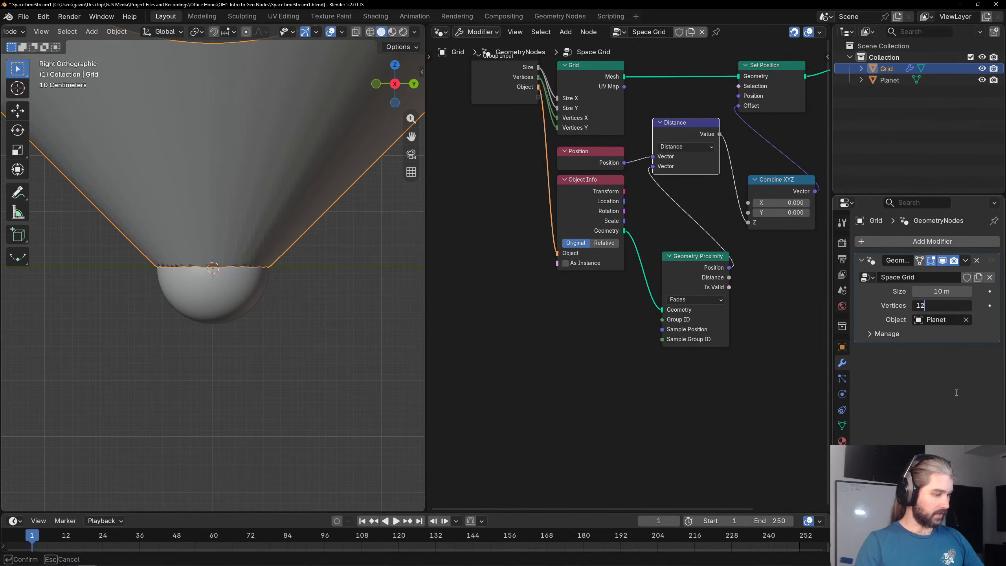
pyautogui.write('5')
pyautogui.press('Return')
# Hide the Planet object in the viewport to inspect the grid surface around it.
pyautogui.moveTo(279, 236); pyautogui.dragTo(266, 298, button='middle')
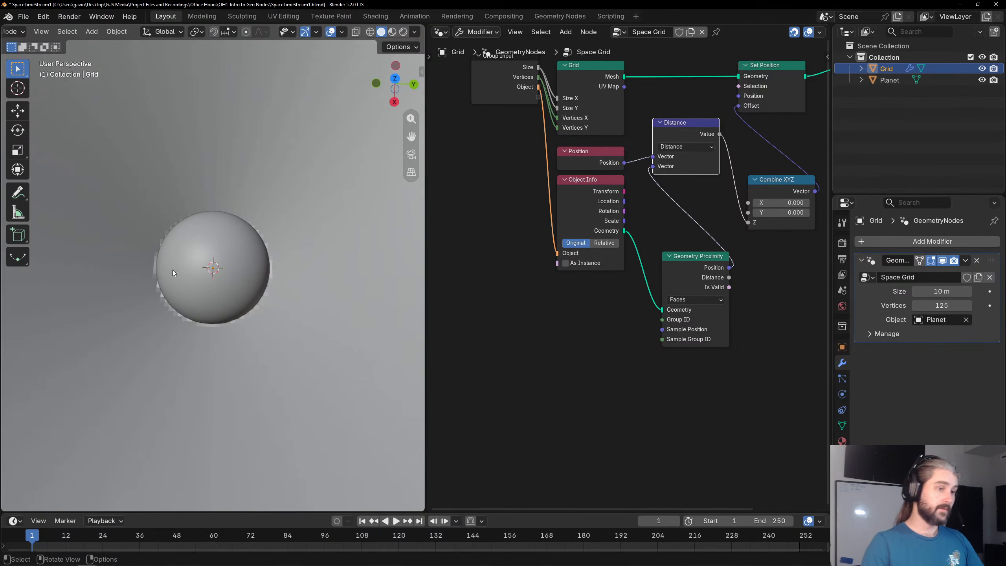
pyautogui.moveTo(231, 329); pyautogui.dragTo(368, 244, button='middle')
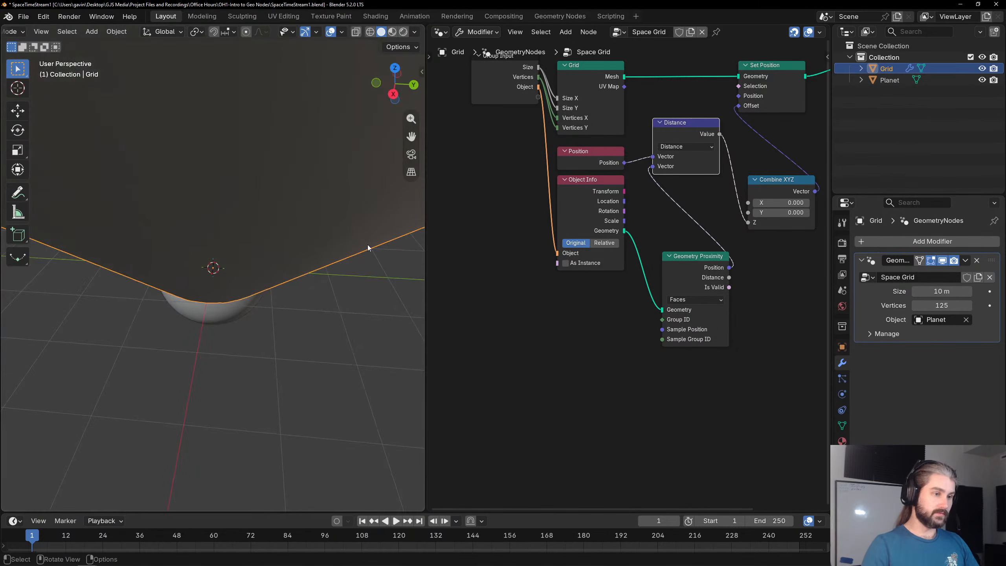
pyautogui.moveTo(305, 268); pyautogui.dragTo(199, 213, button='middle')
pyautogui.click(982, 79)
pyautogui.scroll(3, 226, 257)
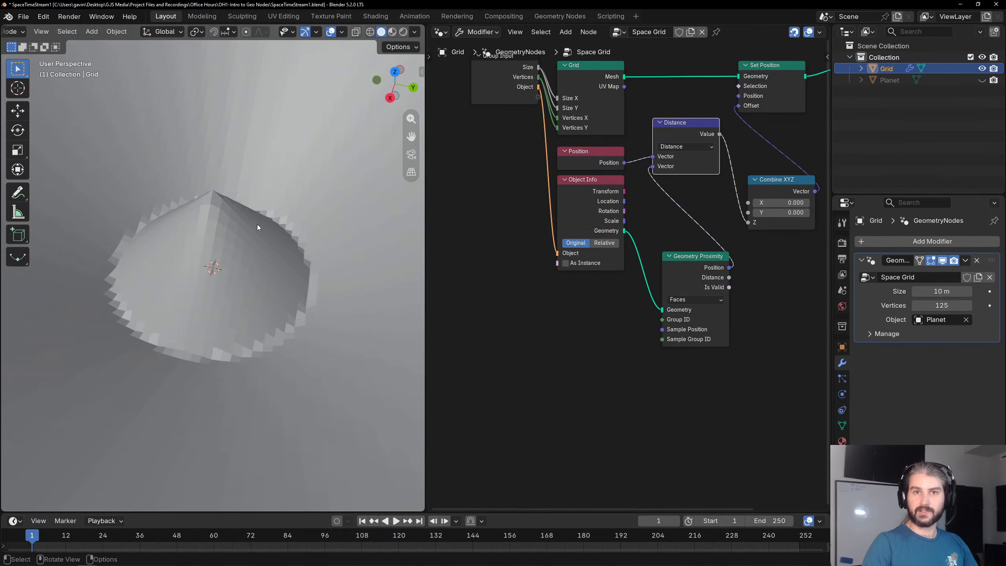
# Reconnect Object Info's Location to the Distance node's second Vector input, replacing the Geometry Proximity Position, and check the grid's shape.
pyautogui.press('Home')
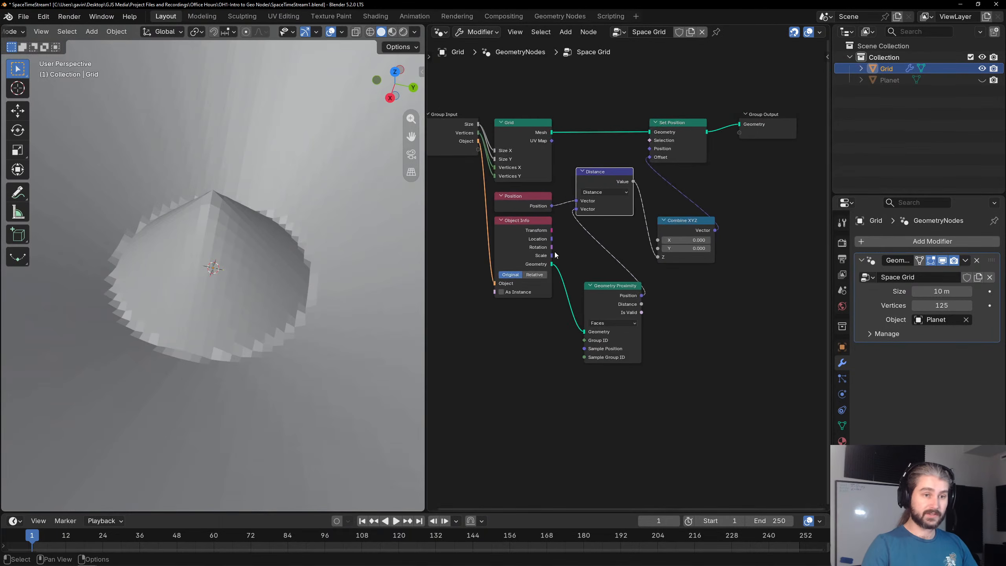
pyautogui.scroll(2, 555, 255)
pyautogui.moveTo(523, 225); pyautogui.dragTo(557, 185)
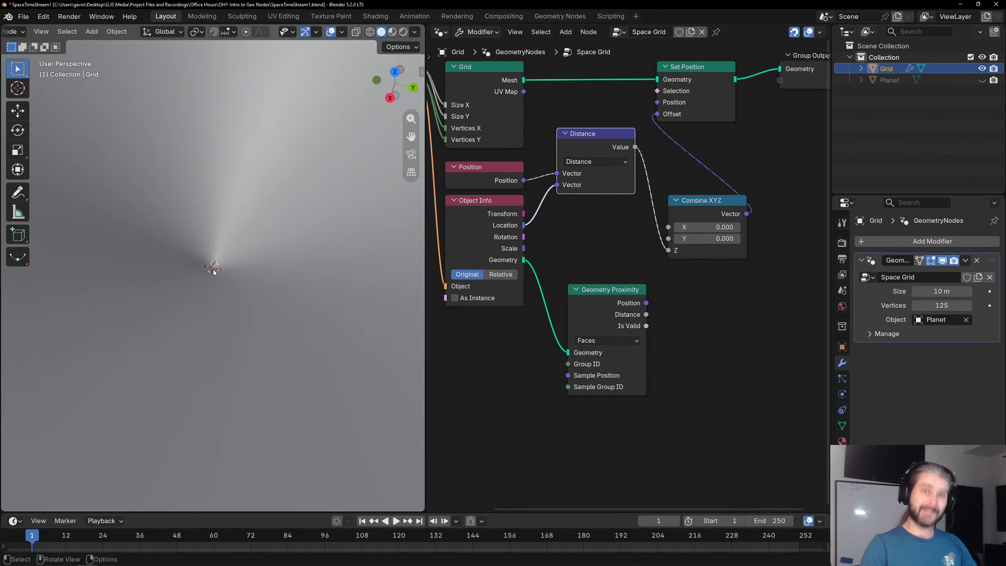
pyautogui.moveTo(214, 273); pyautogui.dragTo(252, 218, button='middle')
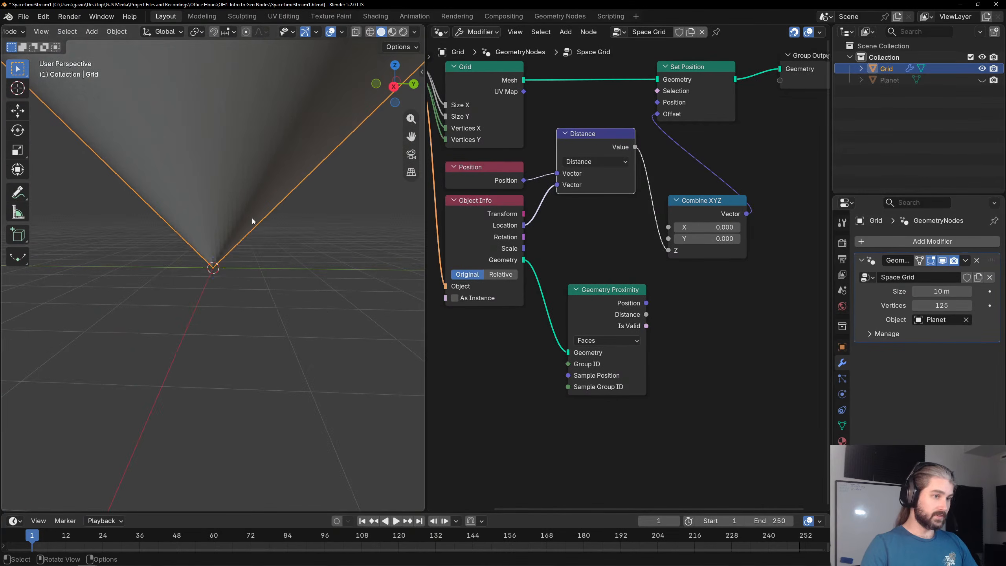
pyautogui.scroll(-5, 252, 219)
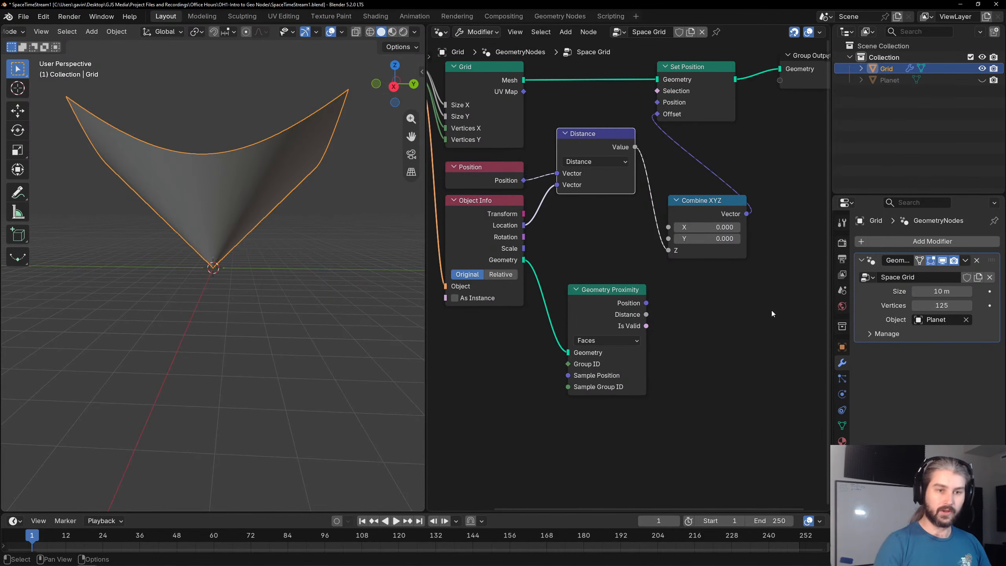
pyautogui.moveTo(772, 310); pyautogui.dragTo(702, 287, button='middle')
pyautogui.hotkey('shift', 'a')
pyautogui.moveTo(703, 286)
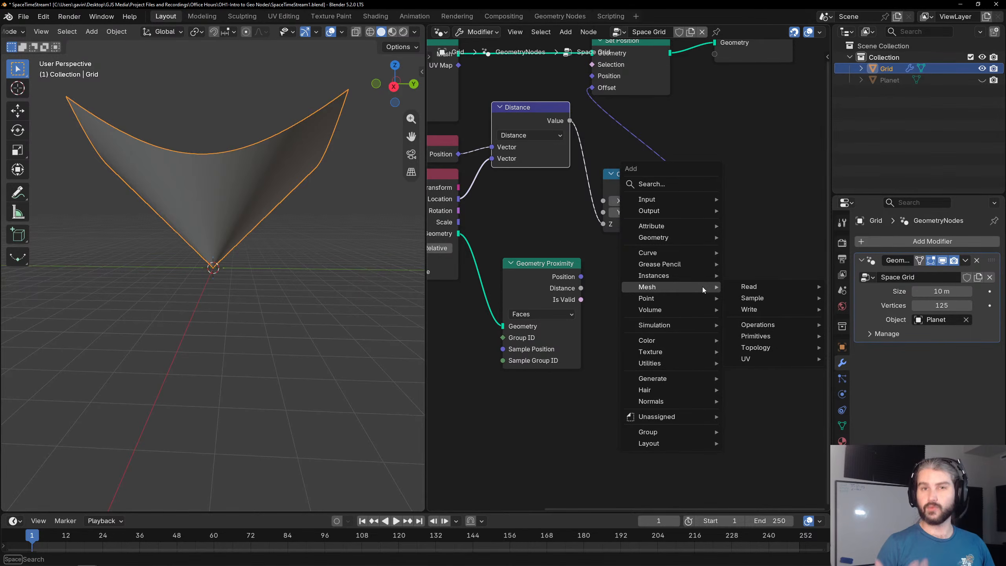
# Switch the viewport to the right orthographic view and add a Field Map Range node below the Combine XYZ node.
pyautogui.click(394, 87)
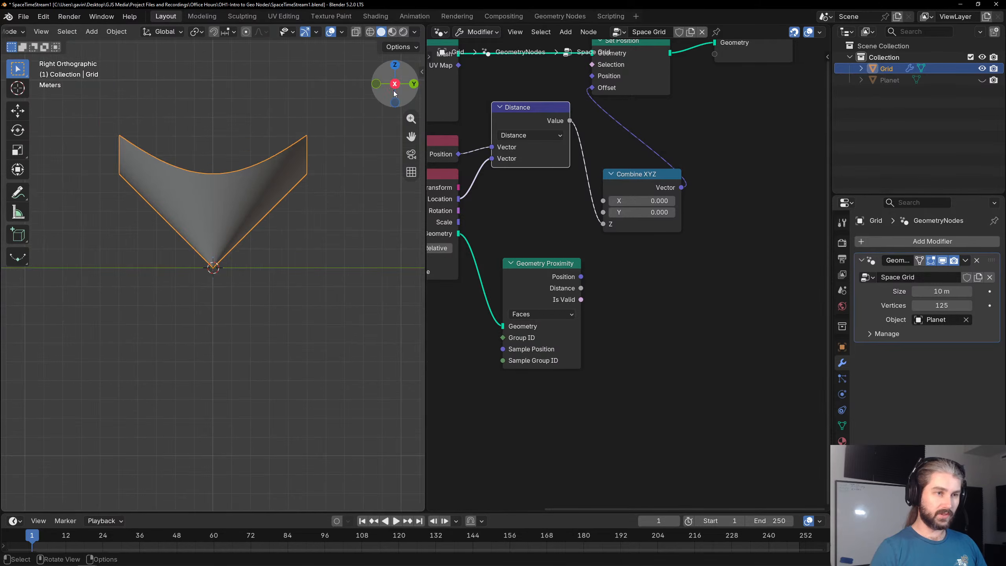
pyautogui.press('Home')
pyautogui.hotkey('shift', 'a')
pyautogui.moveTo(620, 274)
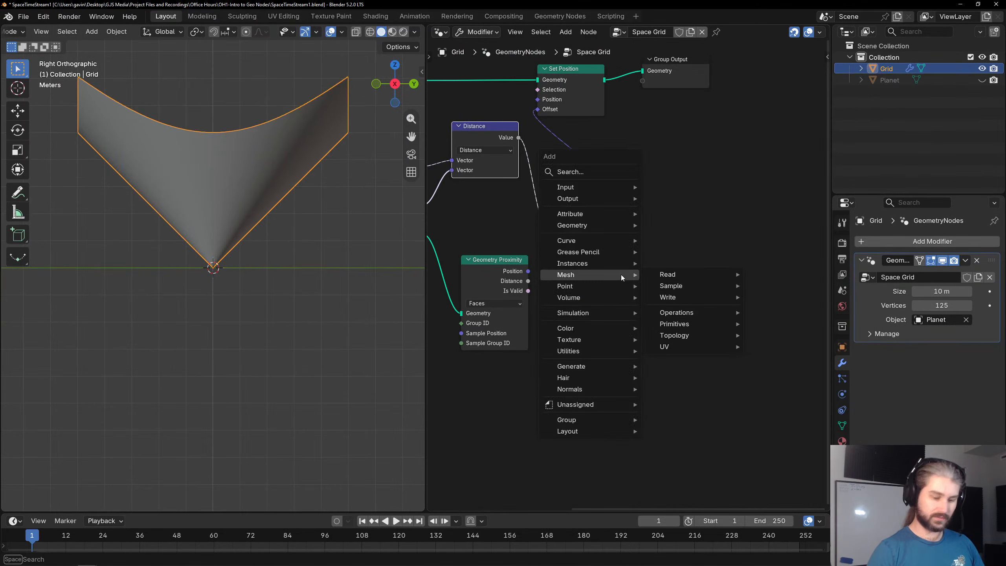
pyautogui.write('field')
pyautogui.press('Down')
pyautogui.press('Down')
pyautogui.press('Down')
pyautogui.press('Down')
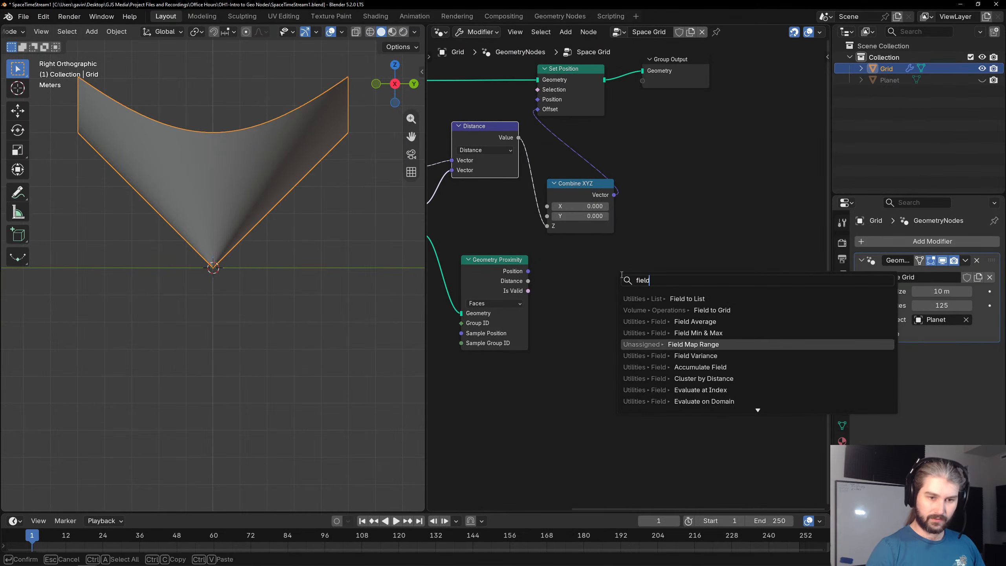
pyautogui.press('Return')
pyautogui.click(636, 267)
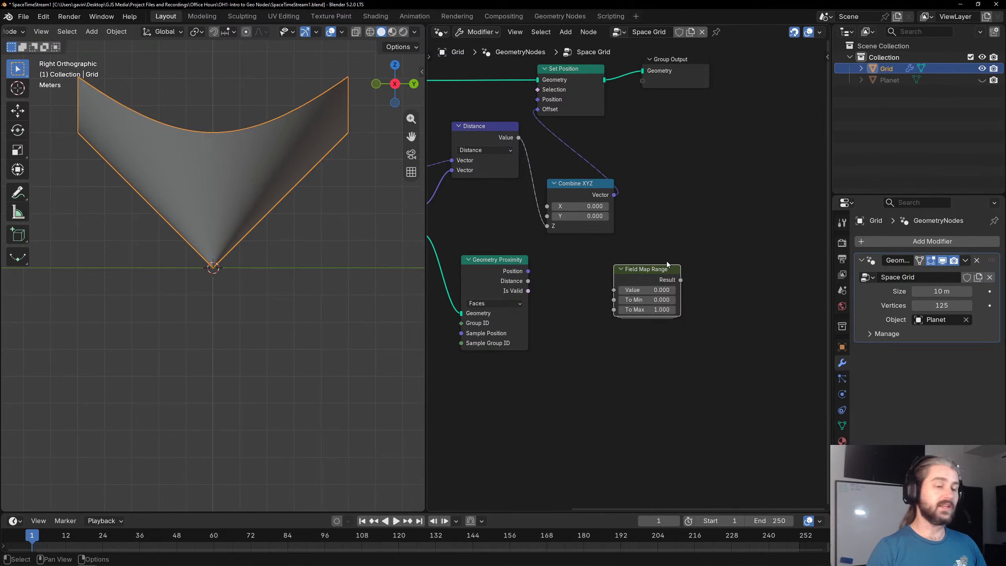
# Look inside the Field Map Range node group and return to the Space Grid tree.
pyautogui.press('Tab')
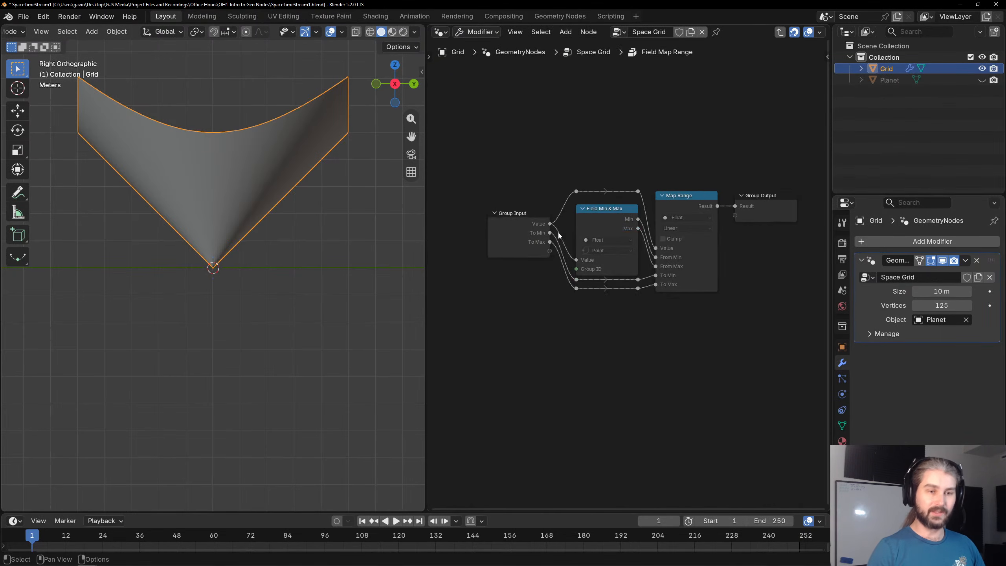
pyautogui.press('Tab')
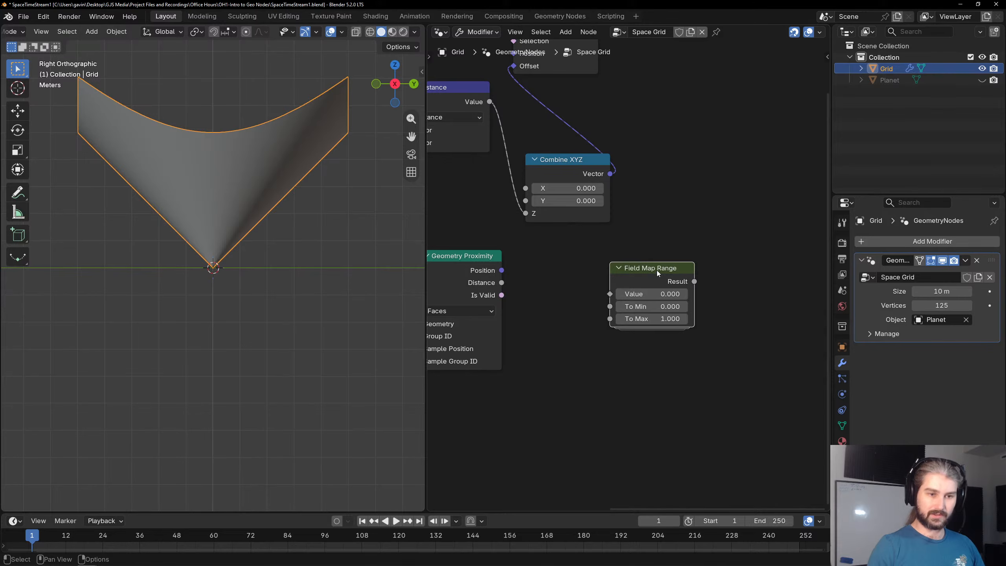
pyautogui.scroll(-1, 657, 268)
pyautogui.moveTo(643, 252); pyautogui.dragTo(684, 264, button='middle')
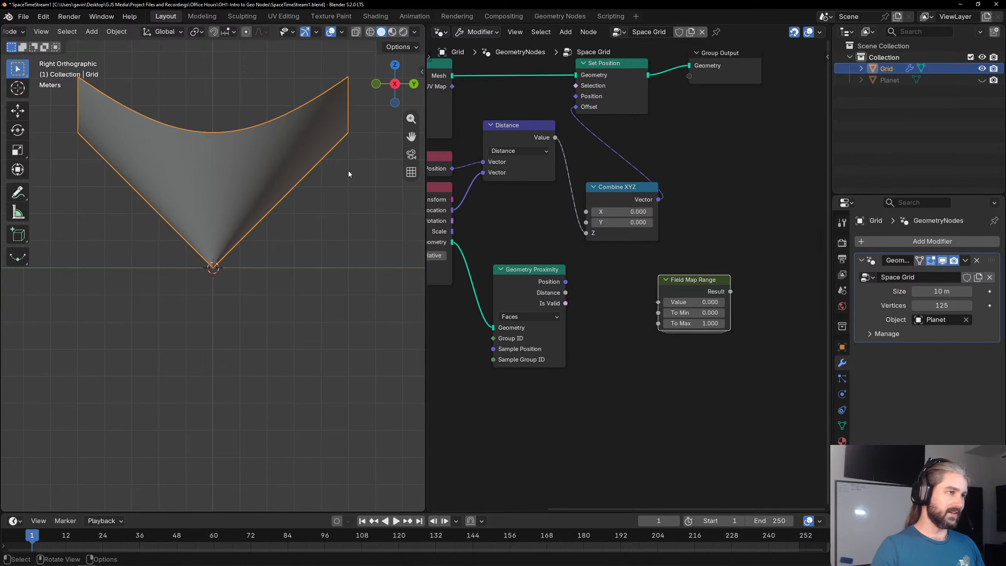
# Insert the Field Map Range node between the Distance node's Value output and Combine XYZ's Z input.
pyautogui.scroll(3, 350, 146)
pyautogui.keyDown('shift'); pyautogui.moveTo(351, 146); pyautogui.dragTo(216, 241, button='middle'); pyautogui.keyUp('shift')
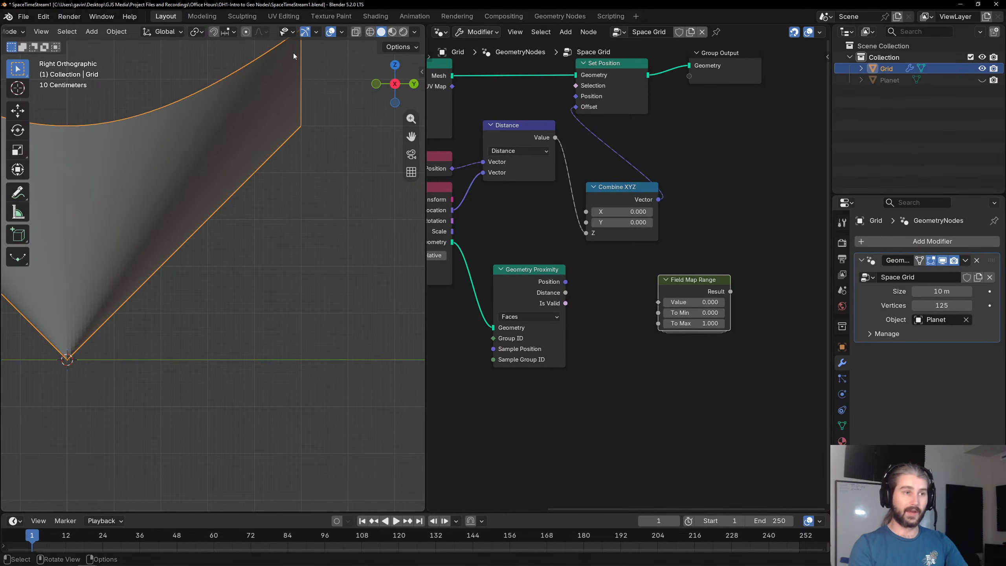
pyautogui.moveTo(311, 122)
pyautogui.mouseDown(button='middle')
pyautogui.moveTo(236, 154)
pyautogui.moveTo(290, 173)
pyautogui.moveTo(304, 131)
pyautogui.mouseUp(button='middle')
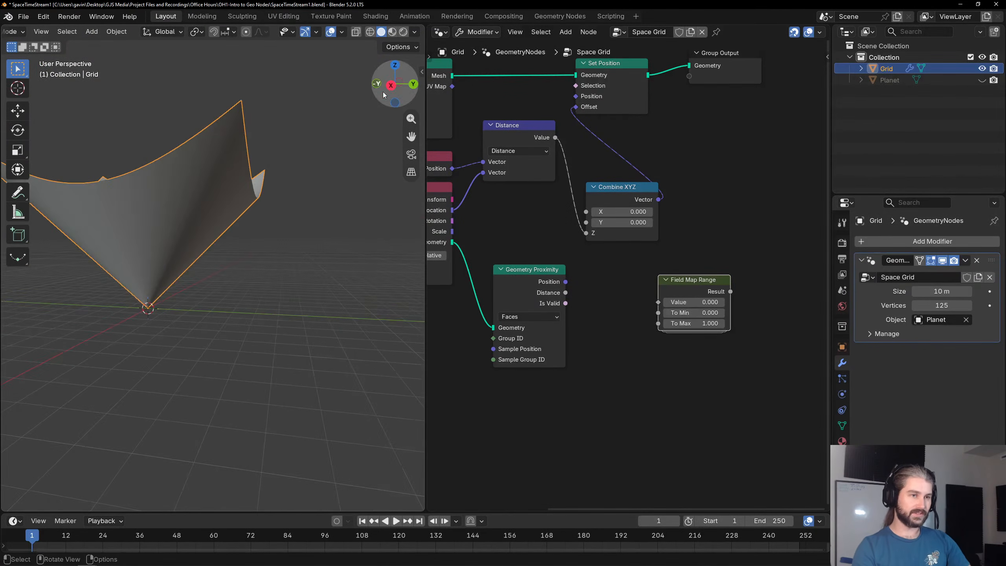
pyautogui.click(391, 86)
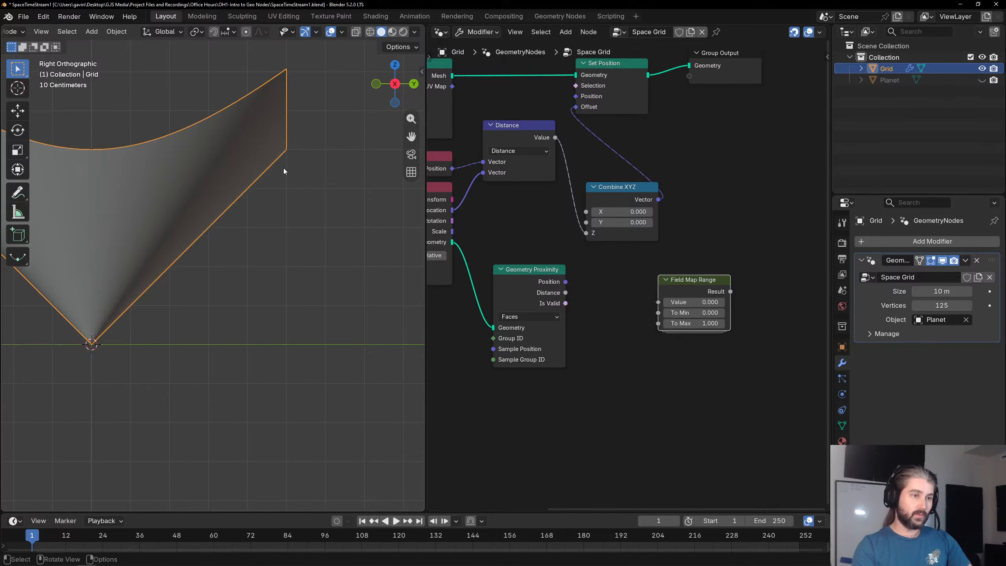
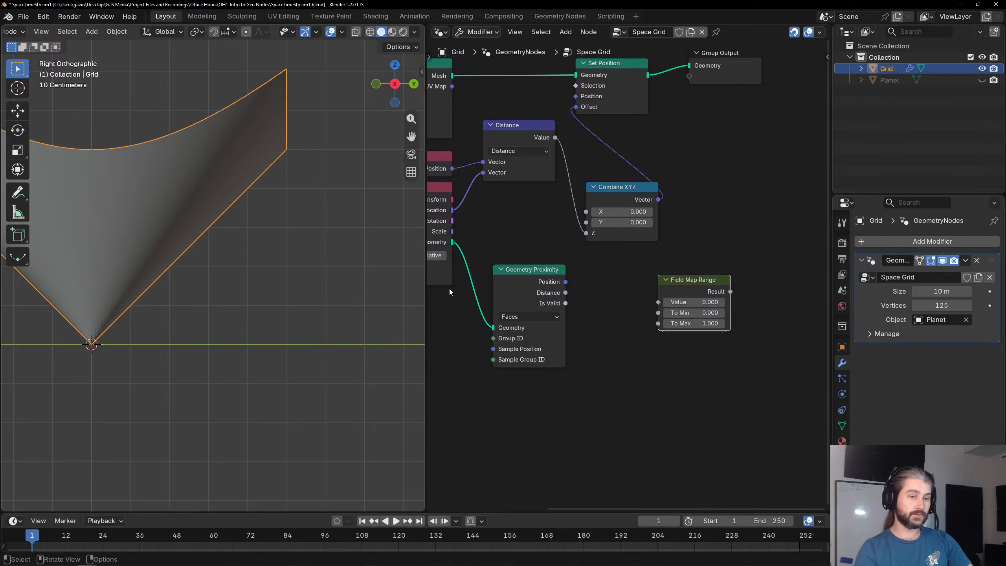
pyautogui.moveTo(679, 280); pyautogui.dragTo(592, 139)
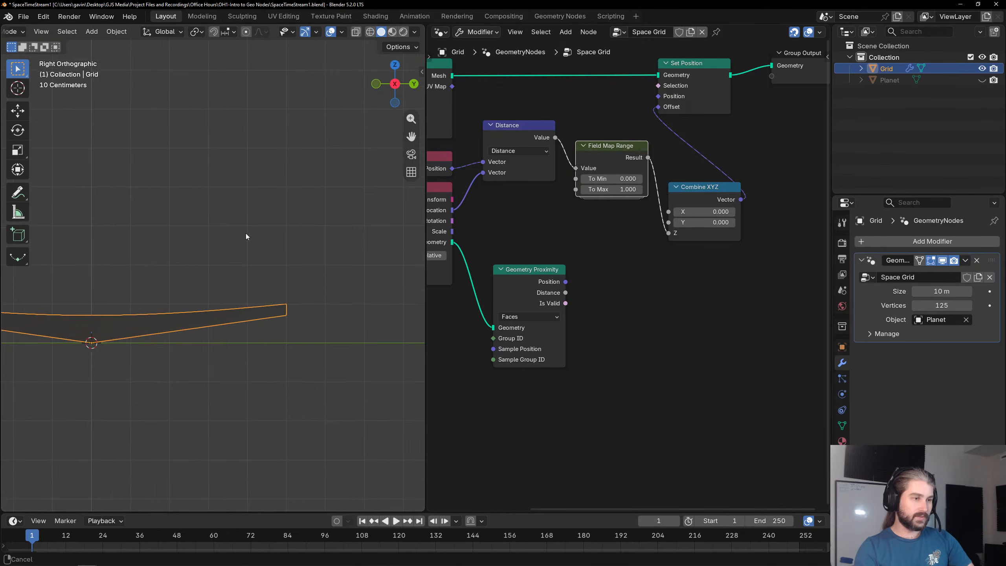
# Add a Field Min & Max node below the Combine XYZ node.
pyautogui.keyDown('shift'); pyautogui.moveTo(246, 233); pyautogui.dragTo(317, 218, button='middle'); pyautogui.keyUp('shift')
pyautogui.scroll(-3, 314, 222)
pyautogui.moveTo(648, 280); pyautogui.dragTo(591, 251, button='middle')
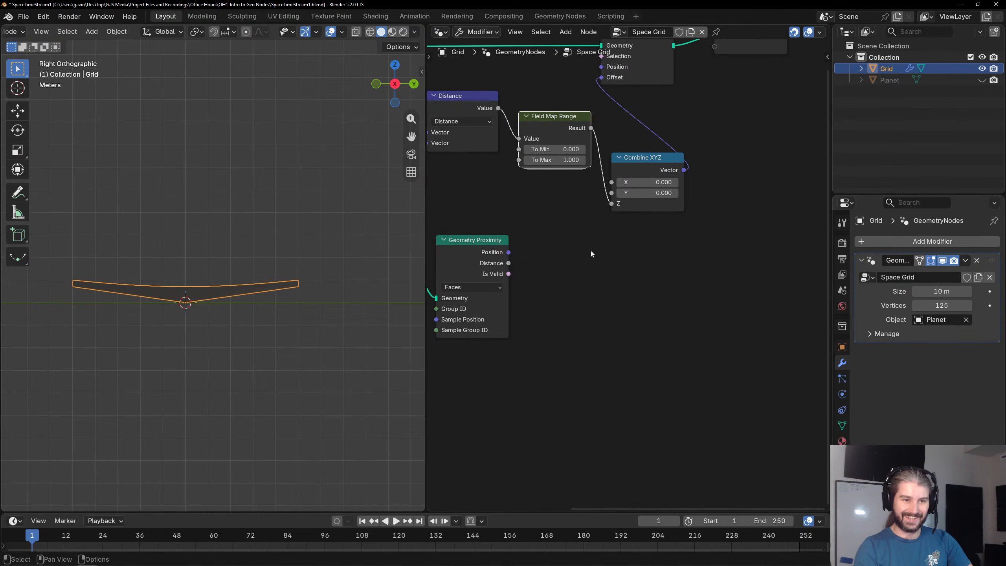
pyautogui.hotkey('shift', 'a')
pyautogui.write('fi')
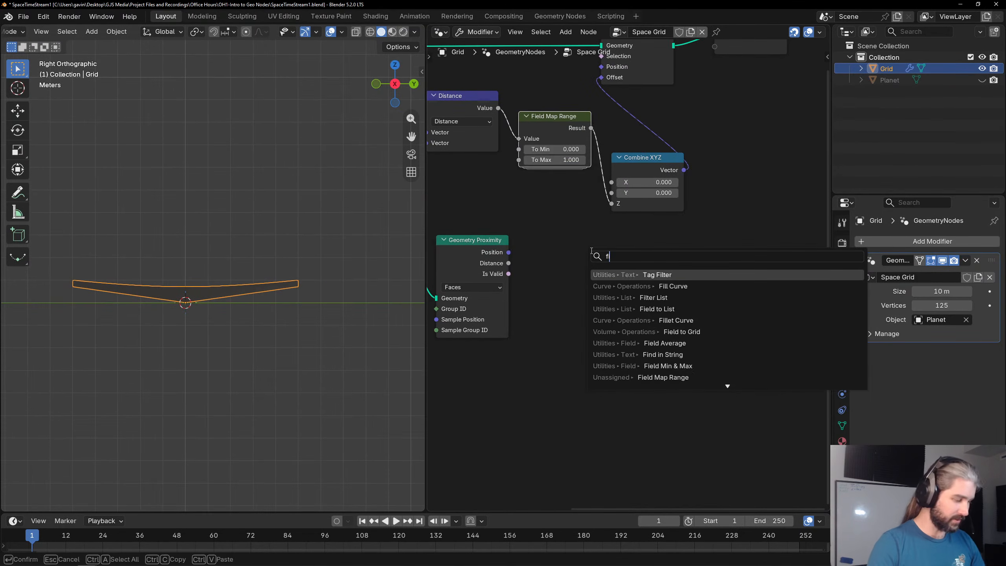
pyautogui.write('eld')
pyautogui.press('Down')
pyautogui.press('Down')
pyautogui.press('Down')
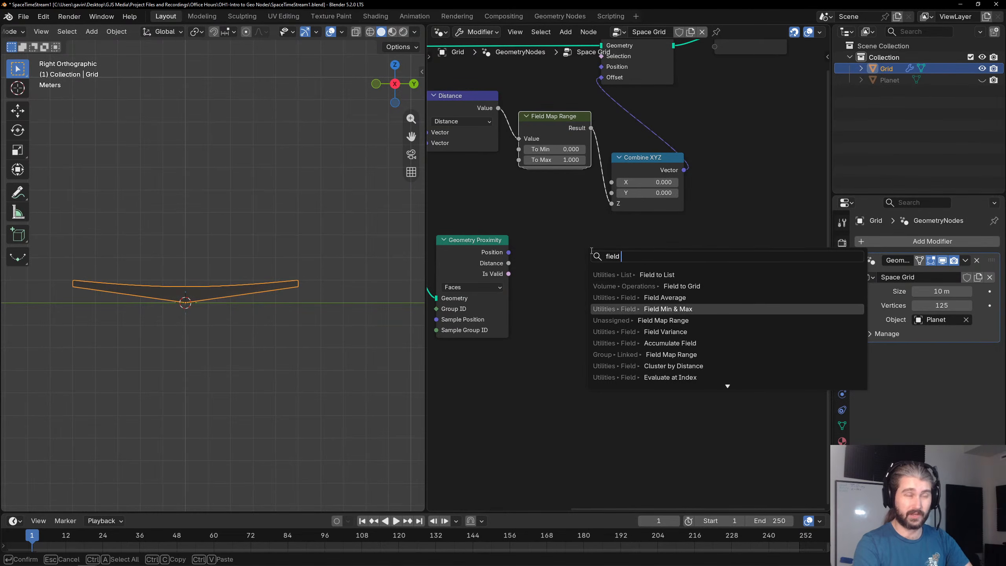
pyautogui.press('Down')
pyautogui.press('Up')
pyautogui.press('Return')
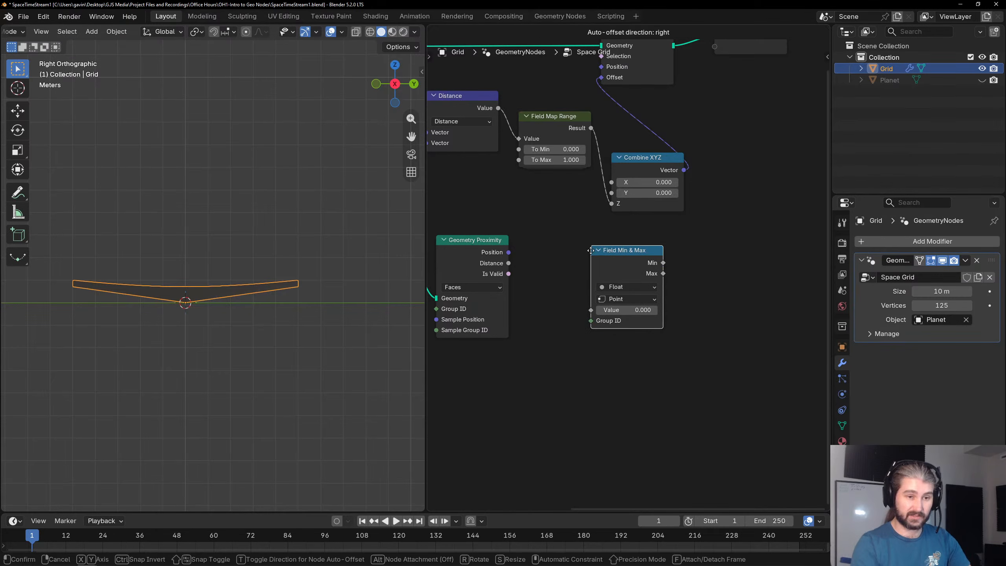
pyautogui.click(594, 248)
pyautogui.moveTo(567, 235); pyautogui.dragTo(693, 351)
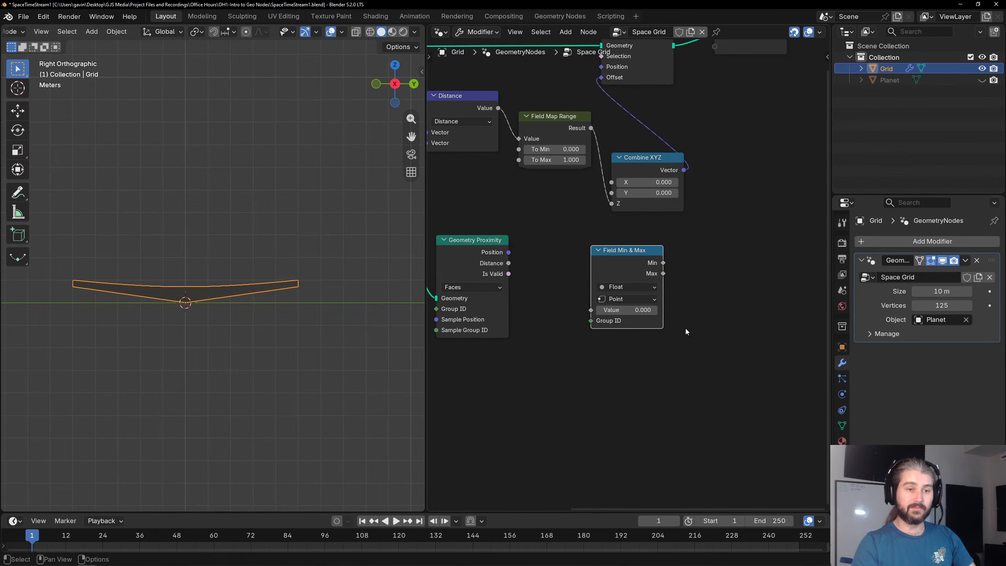
# Add a Field Average node beside the Field Min & Max node and delete it again.
pyautogui.click(714, 307)
pyautogui.hotkey('shift', 'a')
pyautogui.moveTo(713, 307)
pyautogui.write('field')
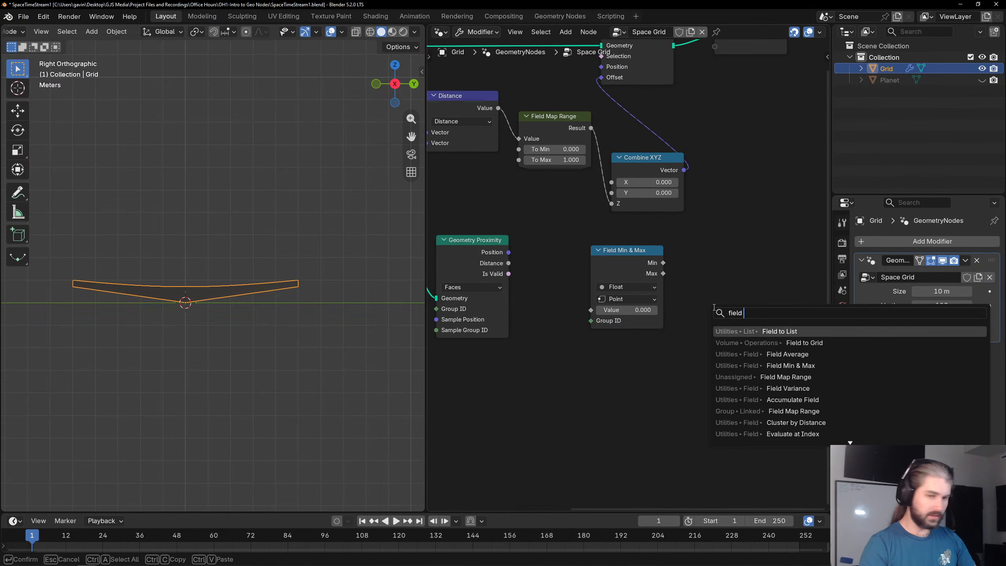
pyautogui.press('Down')
pyautogui.press('Down')
pyautogui.press('Return')
pyautogui.click(713, 308)
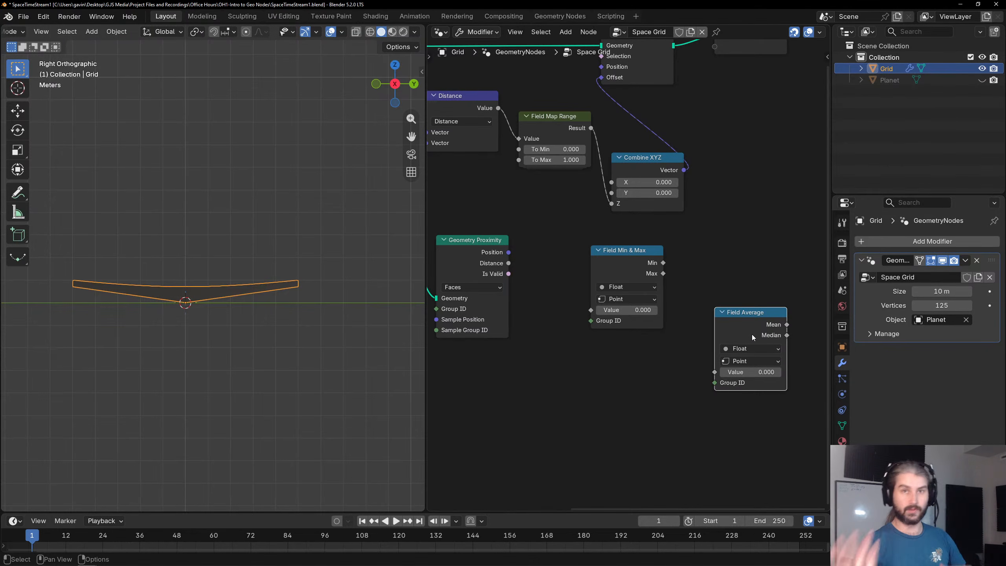
pyautogui.press('x')
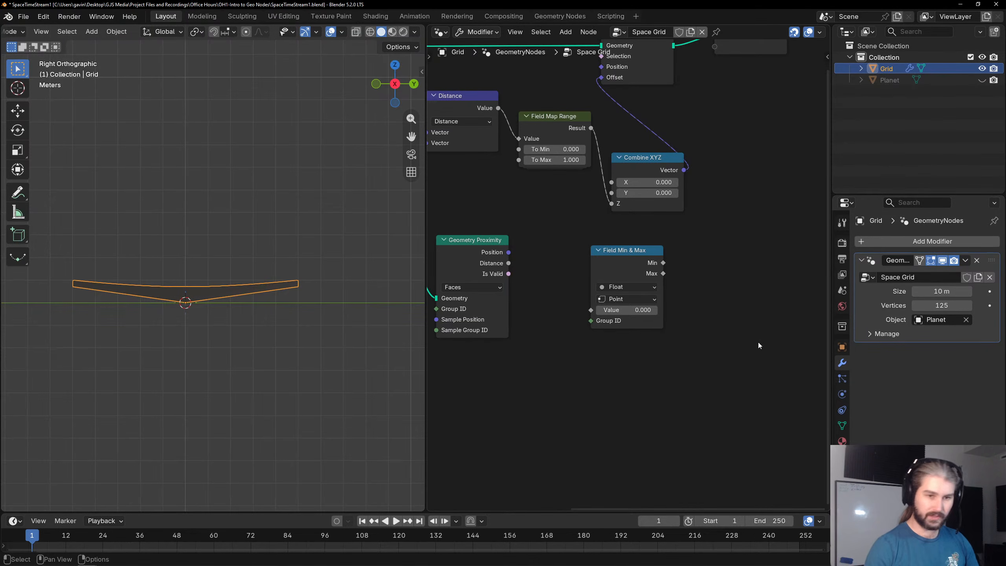
# Delete the Field Map Range node while keeping Distance's Value linked to Combine XYZ's Z input.
pyautogui.moveTo(611, 238); pyautogui.dragTo(624, 282, button='middle')
pyautogui.scroll(2, 626, 280)
pyautogui.click(642, 315)
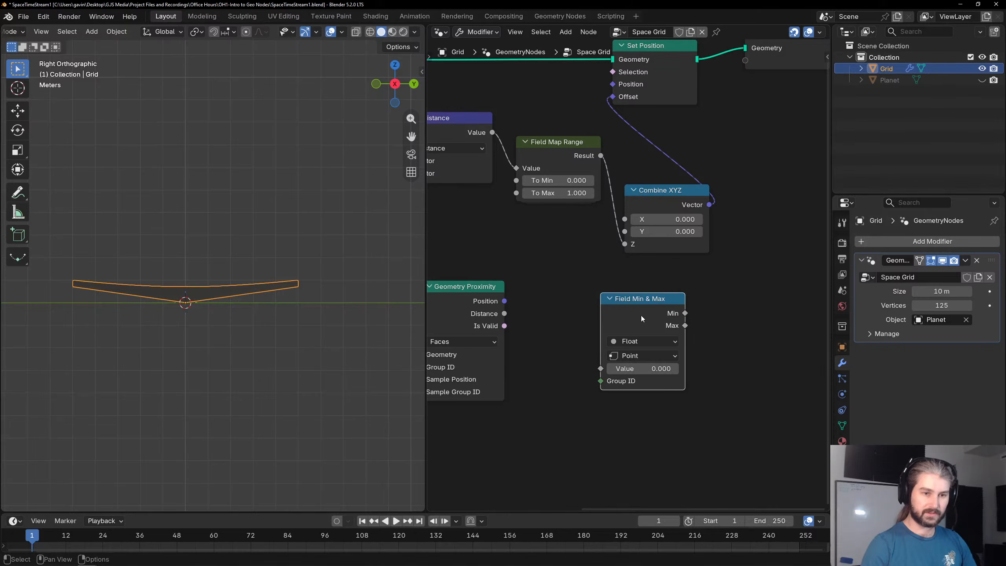
pyautogui.moveTo(641, 315); pyautogui.dragTo(581, 282, button='middle')
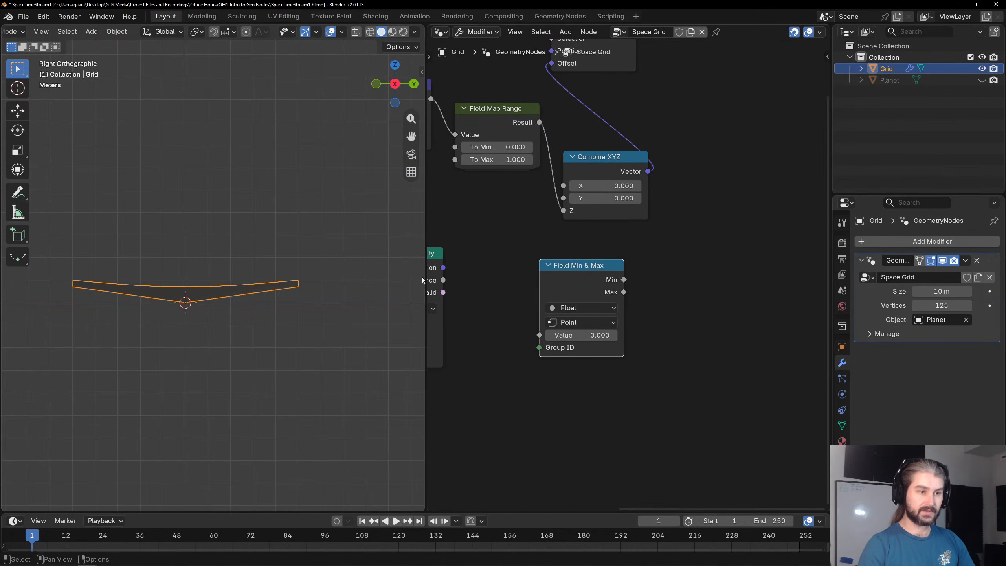
pyautogui.click(496, 116)
pyautogui.hotkey('ctrl', 'x')
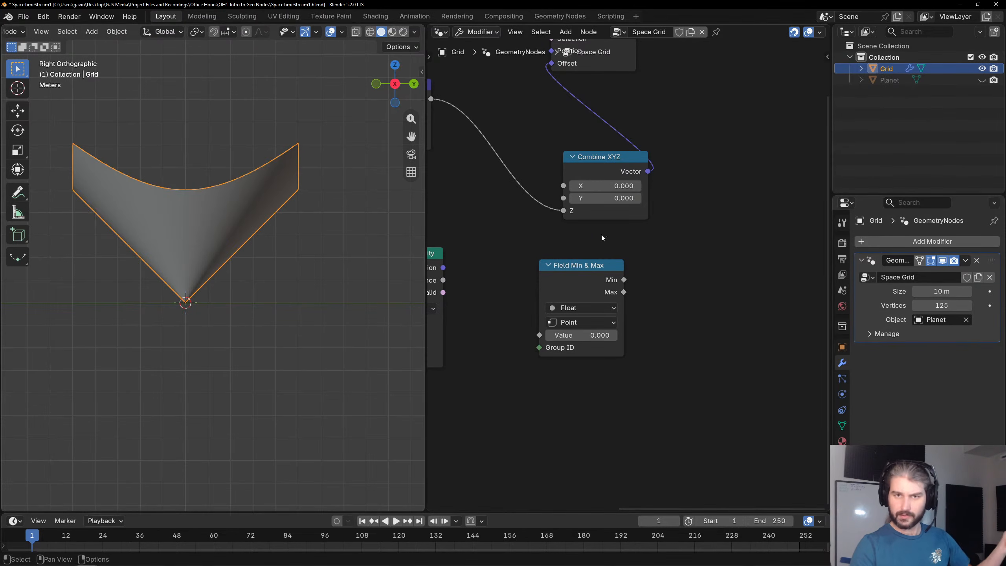
# Add a Map Range node directly beside the Field Min & Max node.
pyautogui.click(608, 275)
pyautogui.scroll(-1, 607, 276)
pyautogui.click(650, 284)
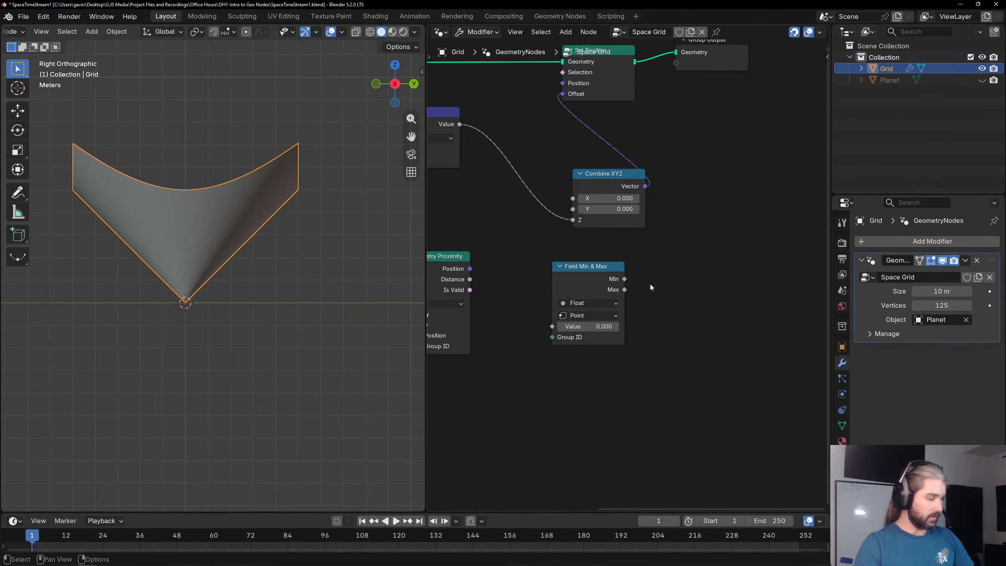
pyautogui.hotkey('shift', 'a')
pyautogui.write('map')
pyautogui.press('Return')
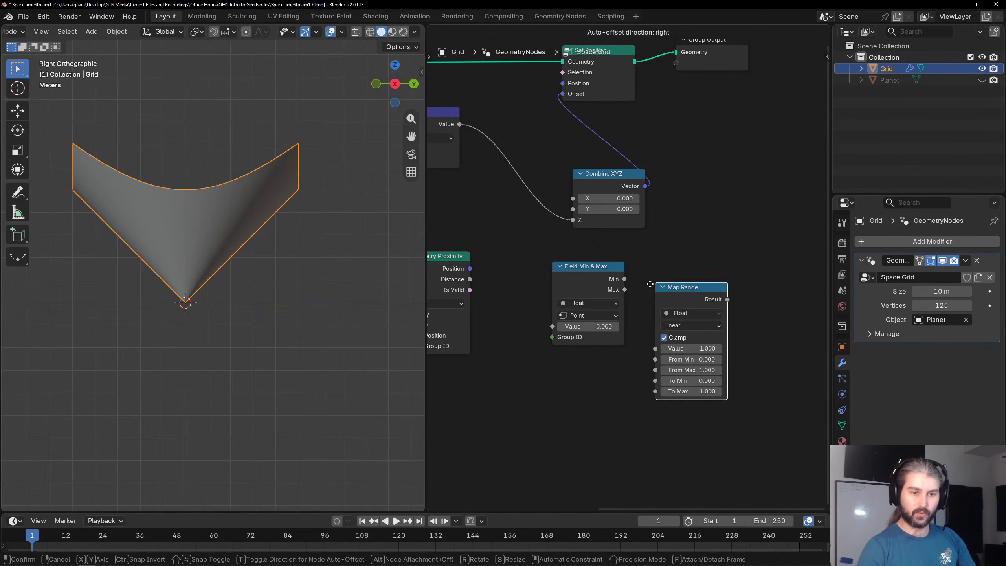
pyautogui.click(642, 266)
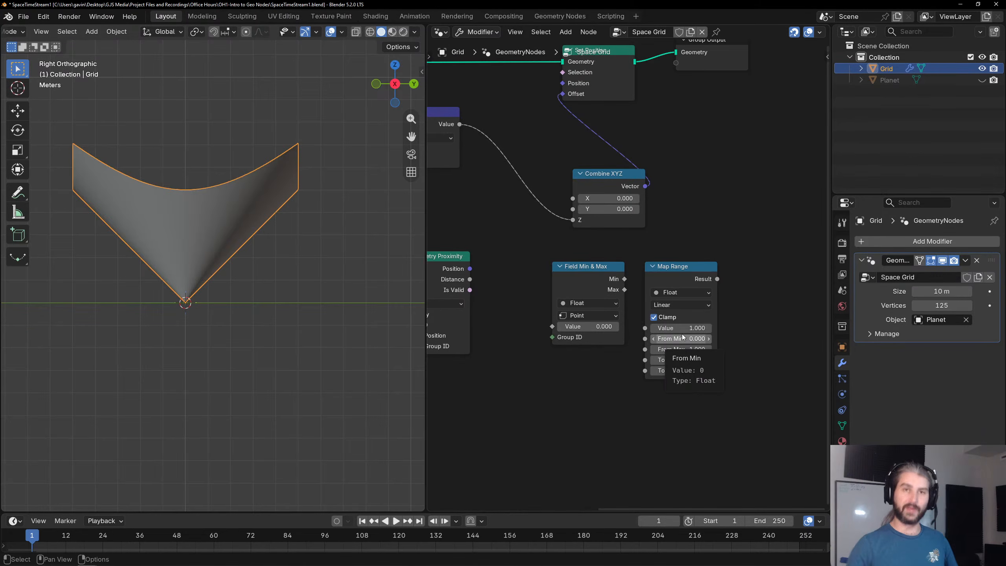
pyautogui.click(704, 283)
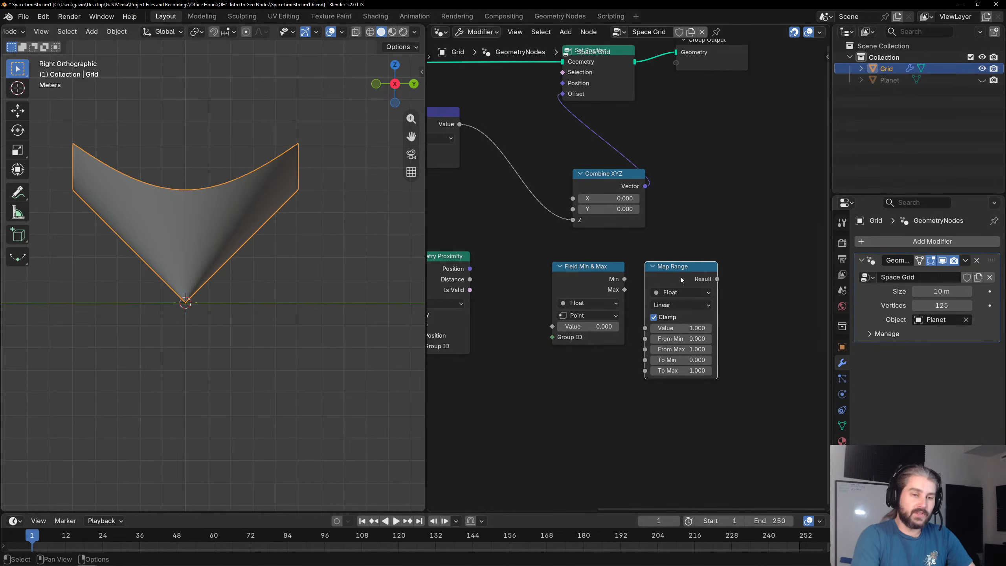
pyautogui.click(681, 305)
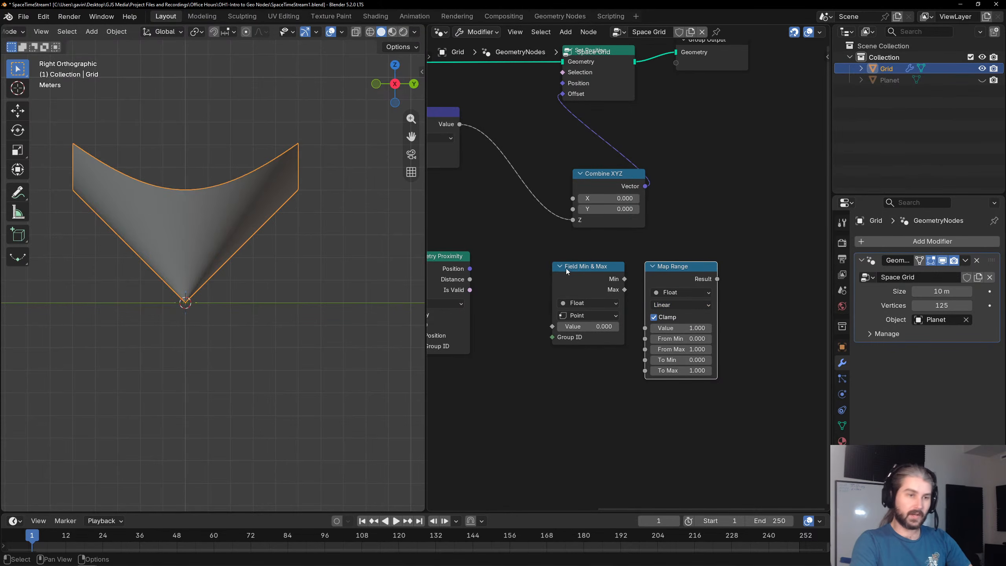
# Feed Distance's Value into Field Min & Max and link its Min and Max outputs to Map Range's From Min and From Max.
pyautogui.moveTo(459, 131); pyautogui.dragTo(554, 326)
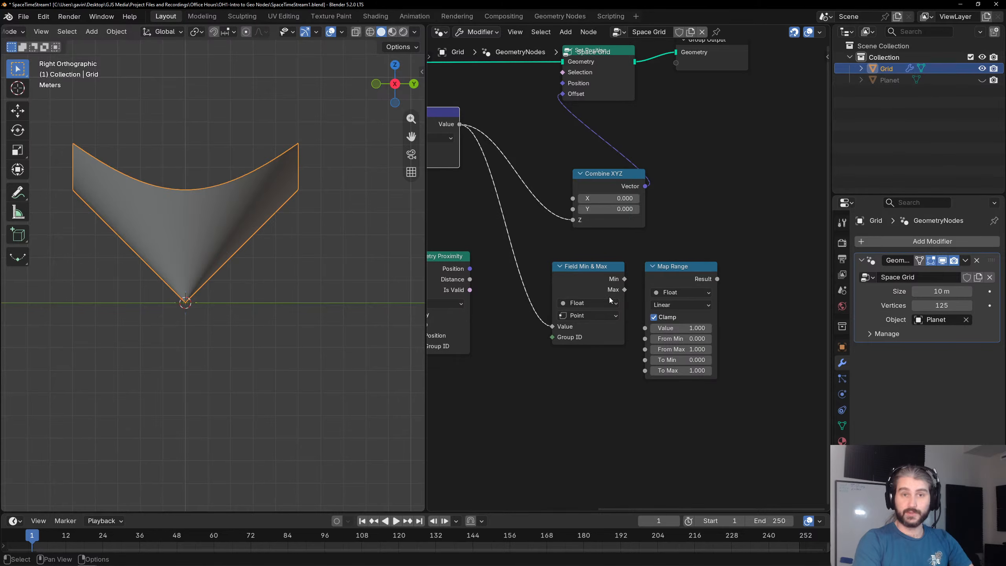
pyautogui.click(580, 277)
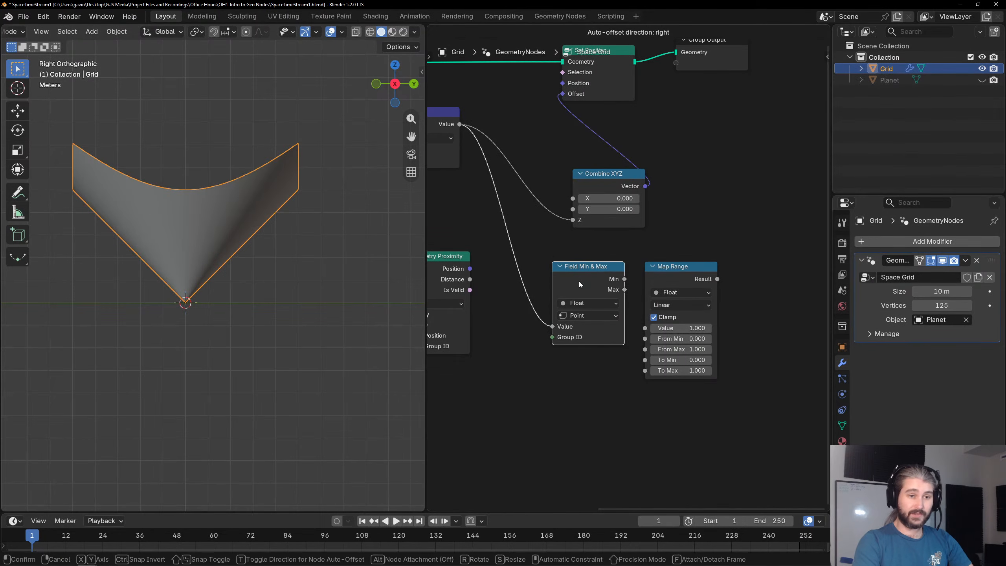
pyautogui.moveTo(624, 278); pyautogui.dragTo(645, 349)
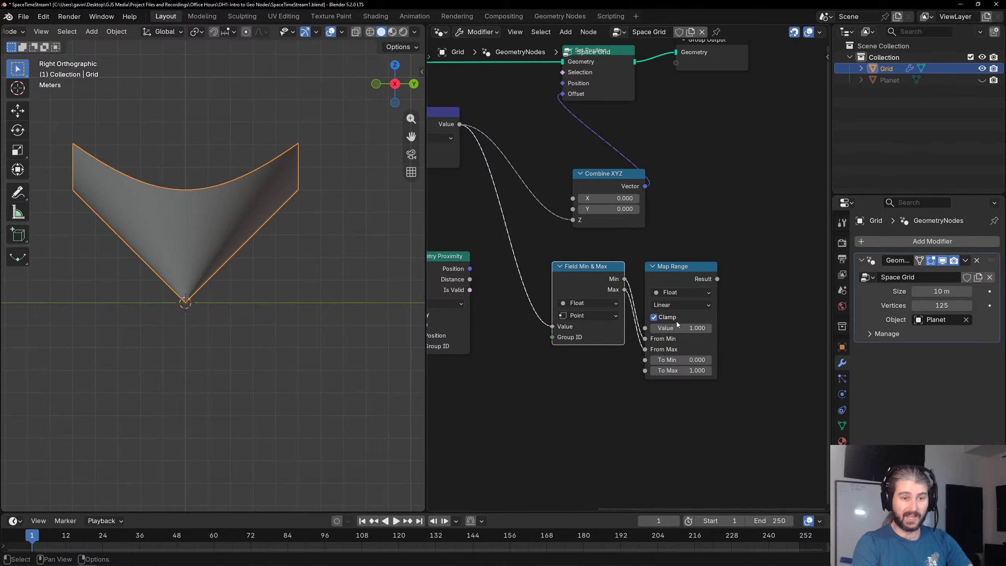
pyautogui.moveTo(588, 266); pyautogui.dragTo(588, 307)
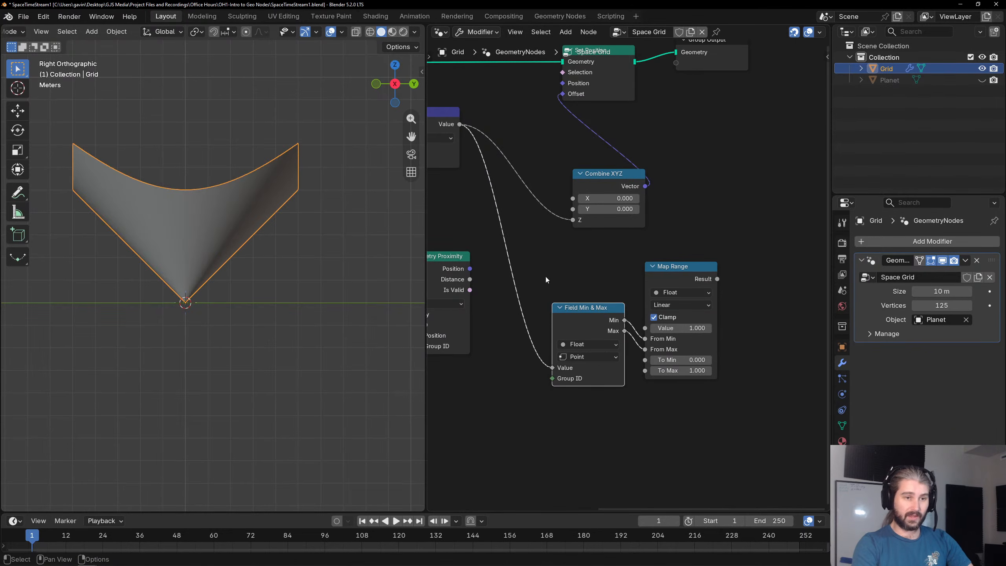
# Branch the Distance value through a reroute into Map Range's Value, and connect Map Range's Result to Combine XYZ's Z input.
pyautogui.keyDown('shift'); pyautogui.moveTo(525, 274); pyautogui.dragTo(500, 308, button='right'); pyautogui.keyUp('shift')
pyautogui.moveTo(514, 284); pyautogui.dragTo(645, 328)
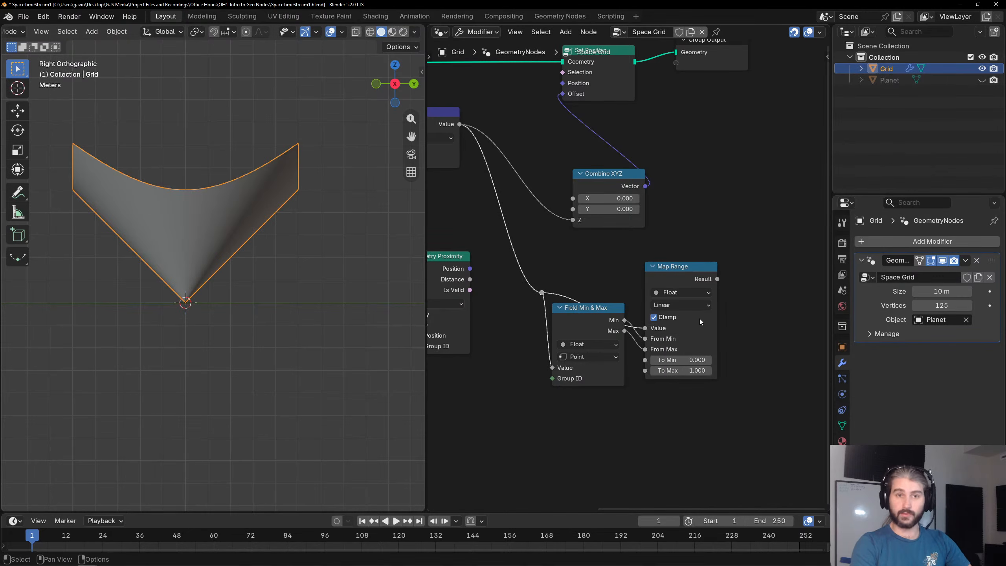
pyautogui.moveTo(717, 279); pyautogui.dragTo(570, 220)
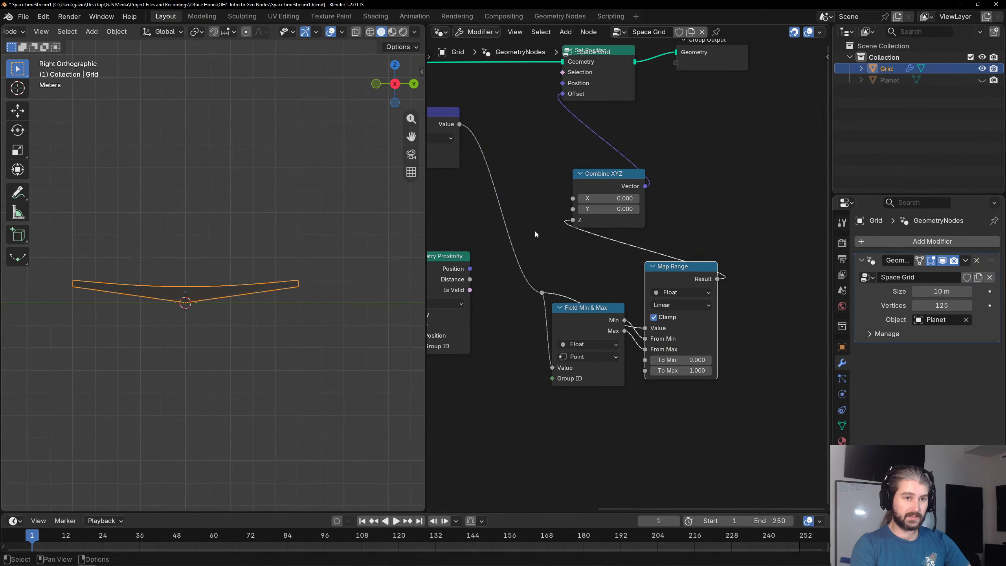
pyautogui.moveTo(354, 200); pyautogui.dragTo(278, 245, button='middle')
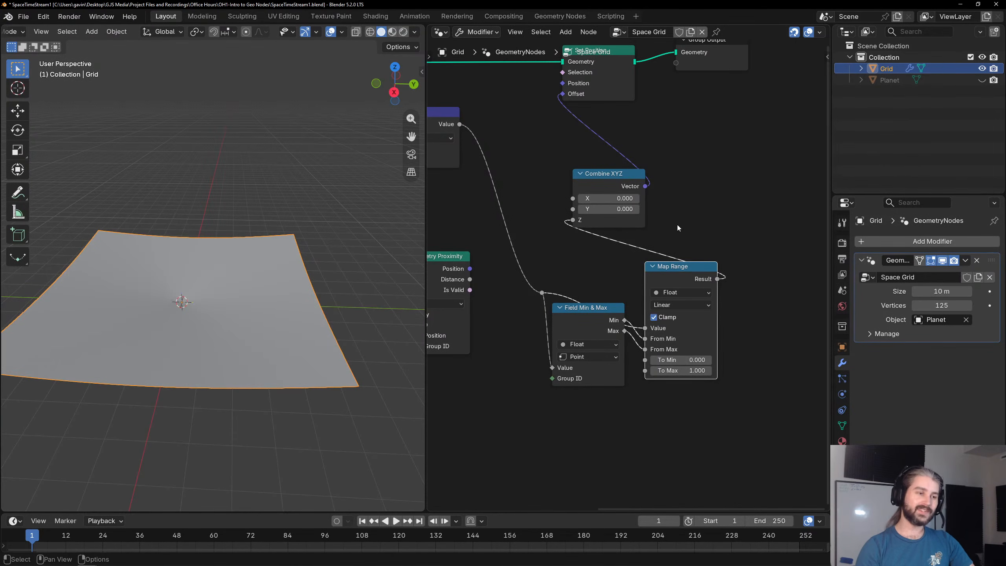
# Add a Float Curve node and insert it between Map Range's Result and Combine XYZ's Z input.
pyautogui.hotkey('shift', 'a')
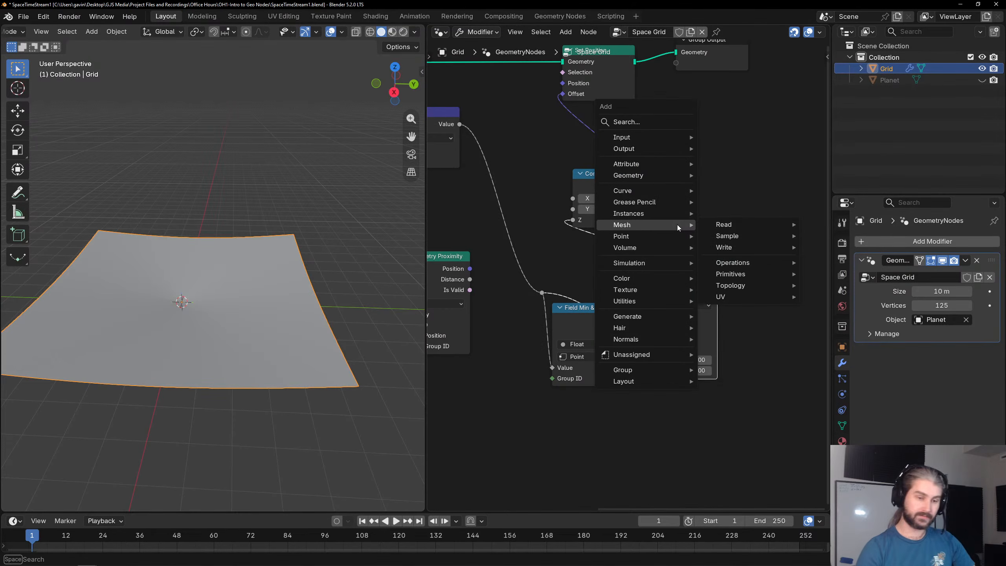
pyautogui.write('filat')
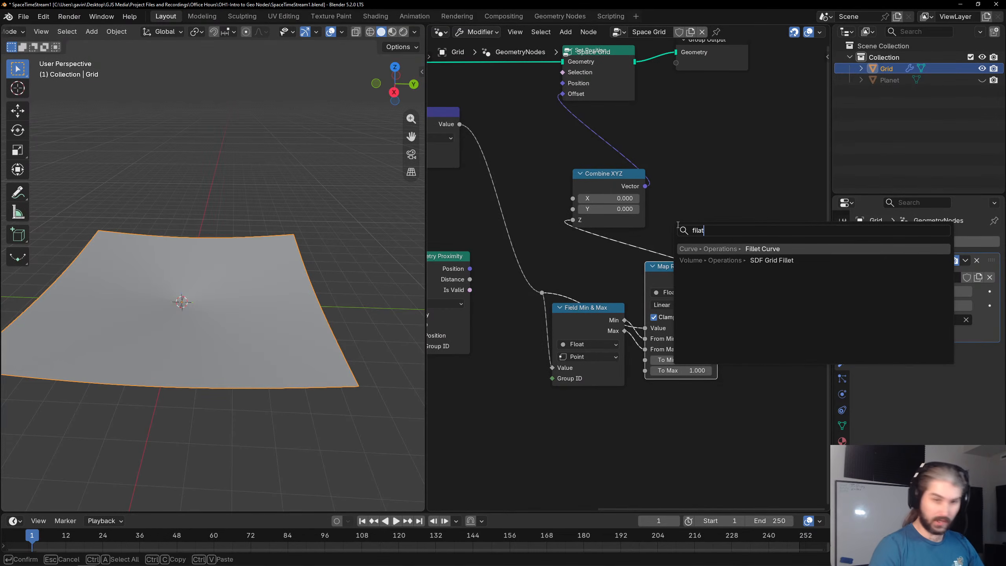
pyautogui.press('BackSpace')
pyautogui.press('BackSpace')
pyautogui.press('BackSpace')
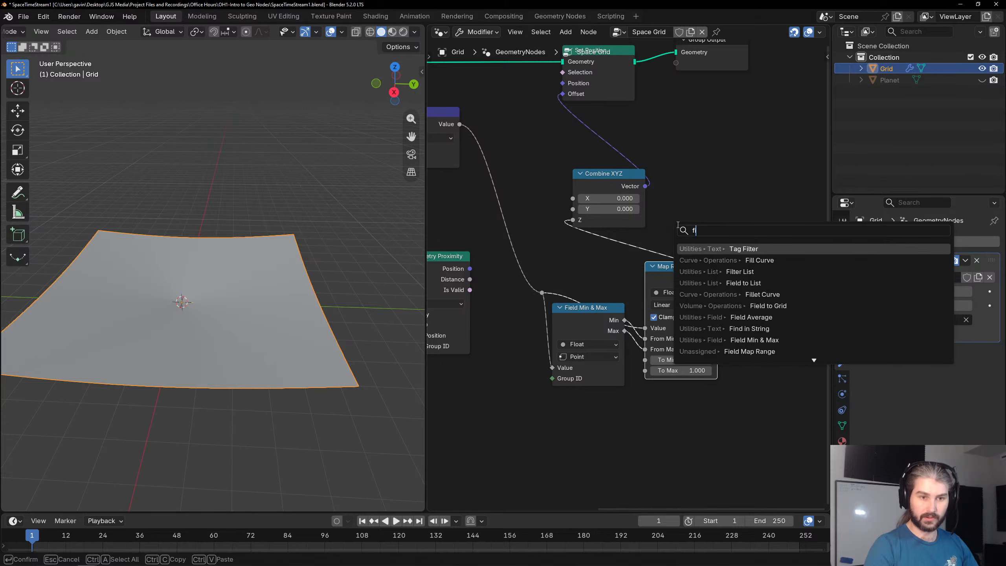
pyautogui.press('BackSpace')
pyautogui.write('lo')
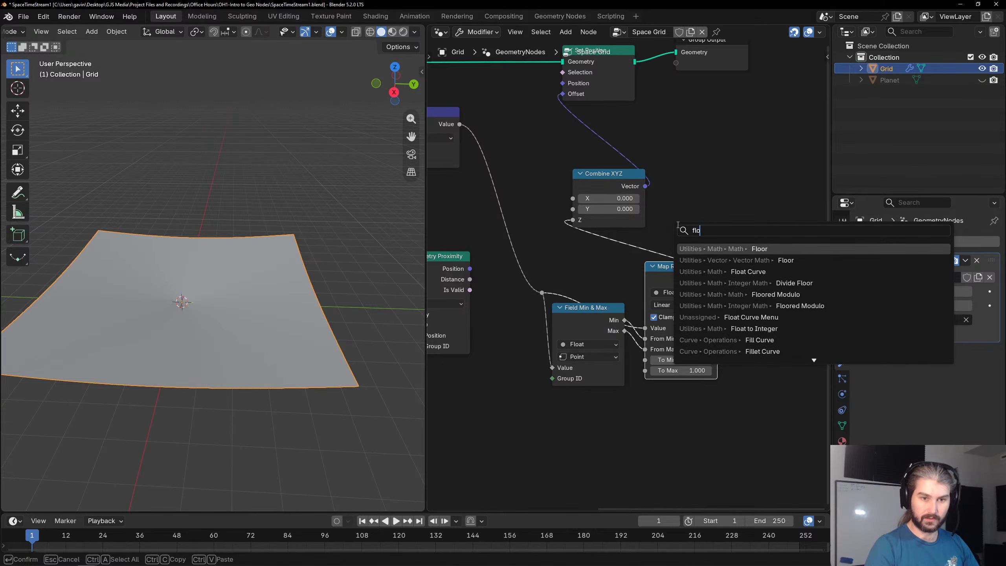
pyautogui.write('at')
pyautogui.press('Return')
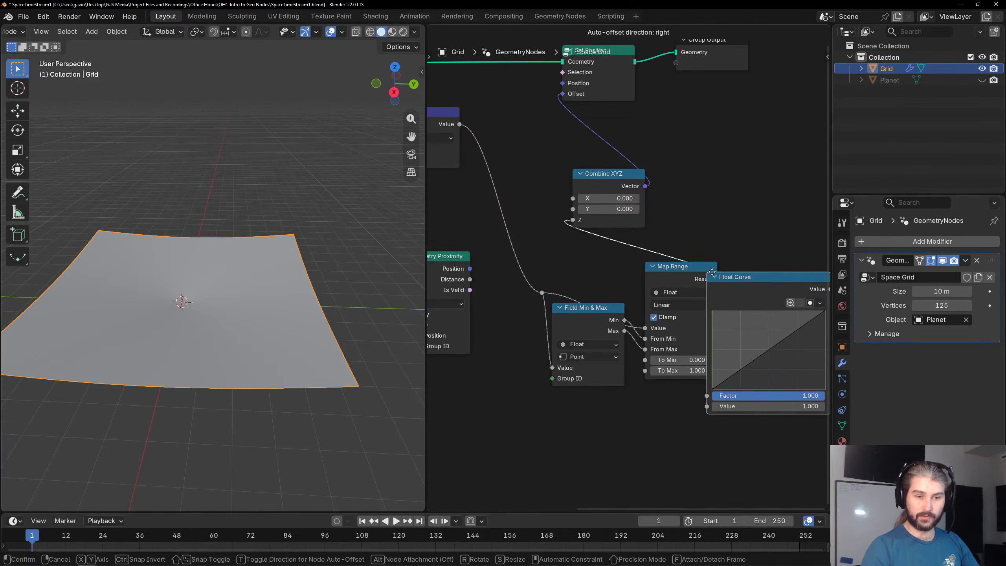
pyautogui.click(717, 264)
pyautogui.scroll(-4, 656, 218)
pyautogui.moveTo(812, 250); pyautogui.dragTo(642, 210, button='middle')
pyautogui.scroll(1, 626, 221)
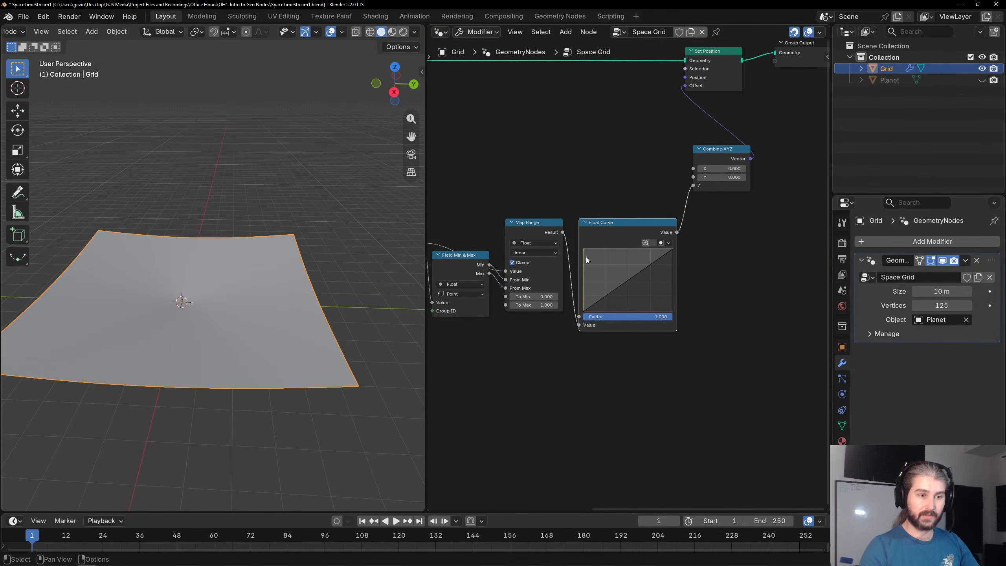
# Add a second reroute to the link into Map Range's Value and place it so the link runs above Field Min & Max.
pyautogui.moveTo(491, 241); pyautogui.dragTo(585, 191, button='middle')
pyautogui.scroll(3, 585, 191)
pyautogui.keyDown('shift'); pyautogui.moveTo(513, 181); pyautogui.dragTo(521, 206, button='right'); pyautogui.keyUp('shift')
pyautogui.press('g')
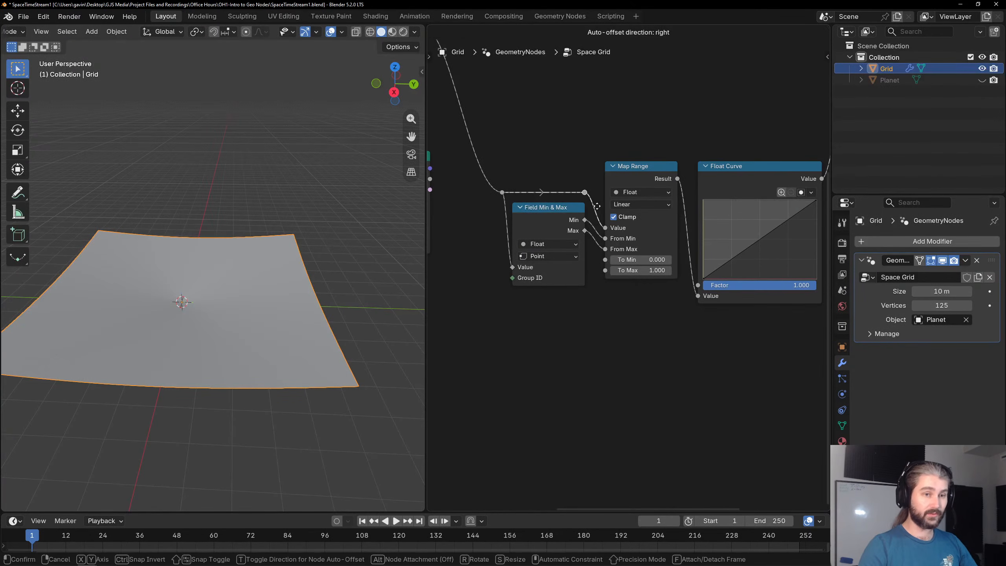
pyautogui.click(597, 206)
# Bend the Float Curve downward with a new point at about 0.52, 0.16, and check the grid in the left orthographic view.
pyautogui.moveTo(788, 209); pyautogui.dragTo(593, 214, button='middle')
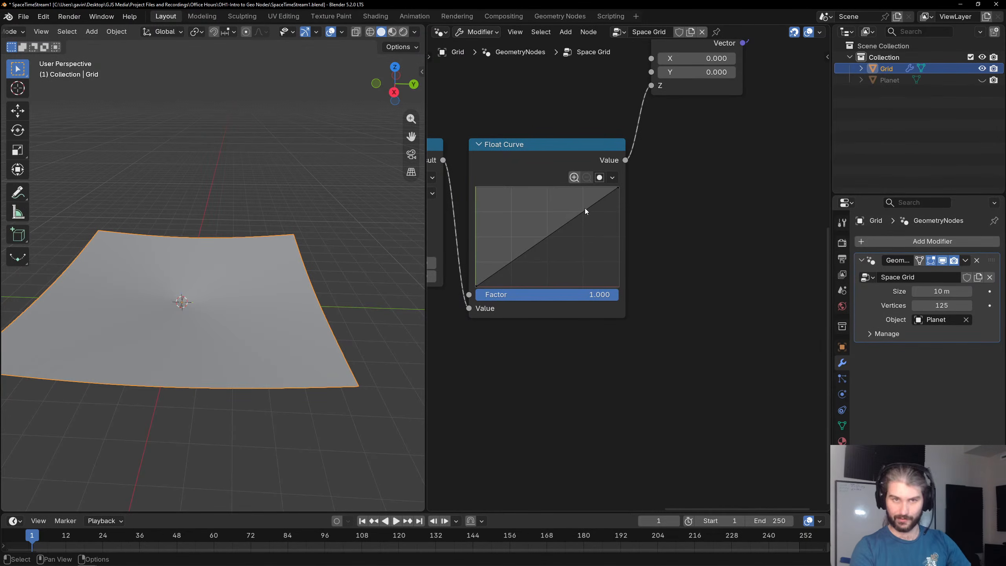
pyautogui.moveTo(502, 215); pyautogui.dragTo(593, 202, button='middle')
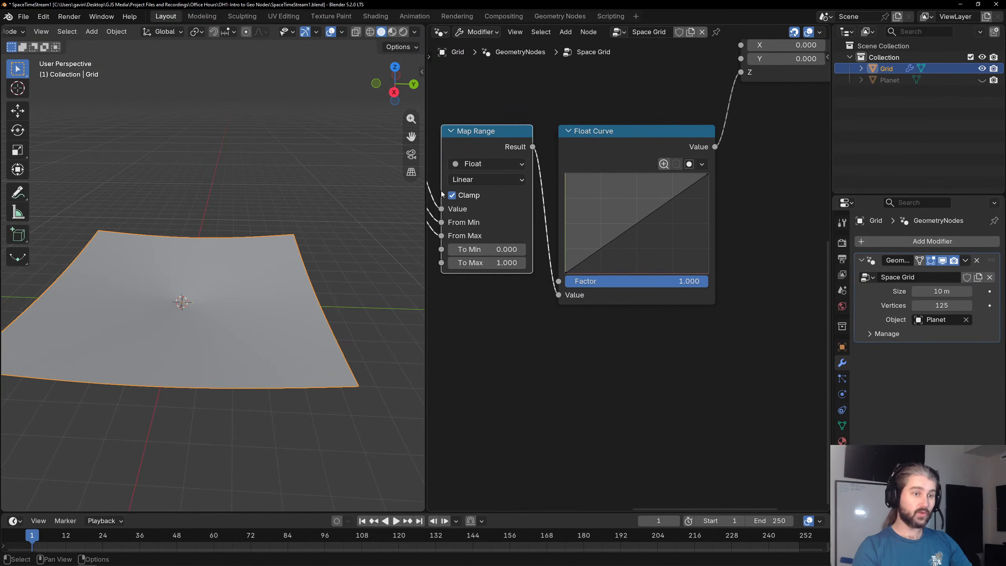
pyautogui.moveTo(629, 209); pyautogui.dragTo(639, 257)
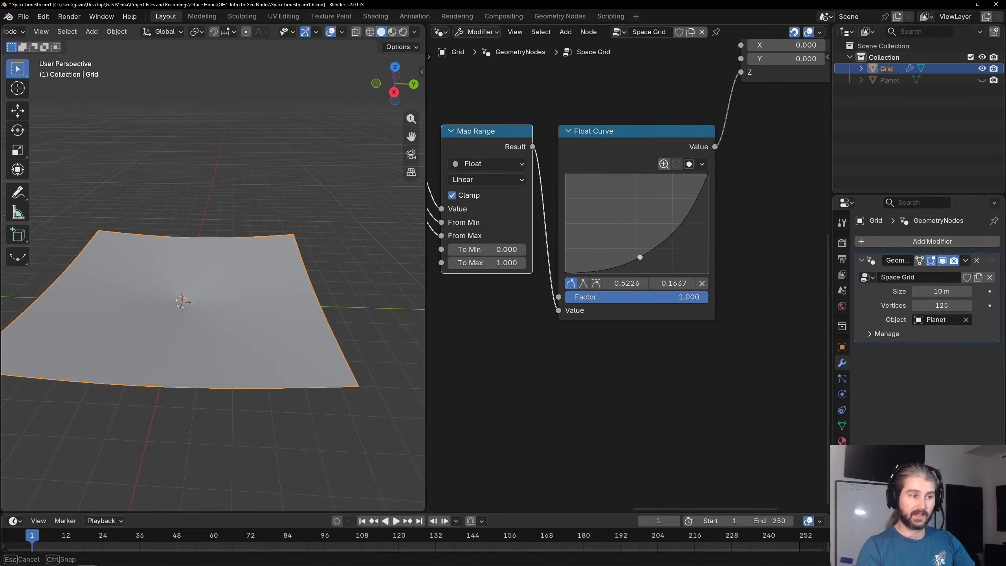
pyautogui.moveTo(269, 288); pyautogui.dragTo(268, 251, button='middle')
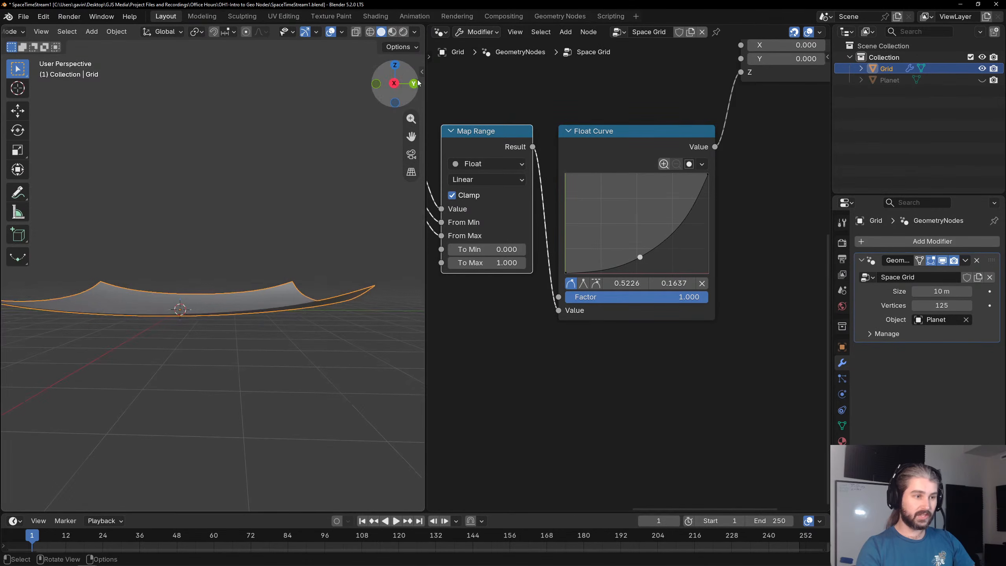
pyautogui.click(397, 84)
pyautogui.scroll(2, 323, 227)
pyautogui.scroll(-2, 314, 270)
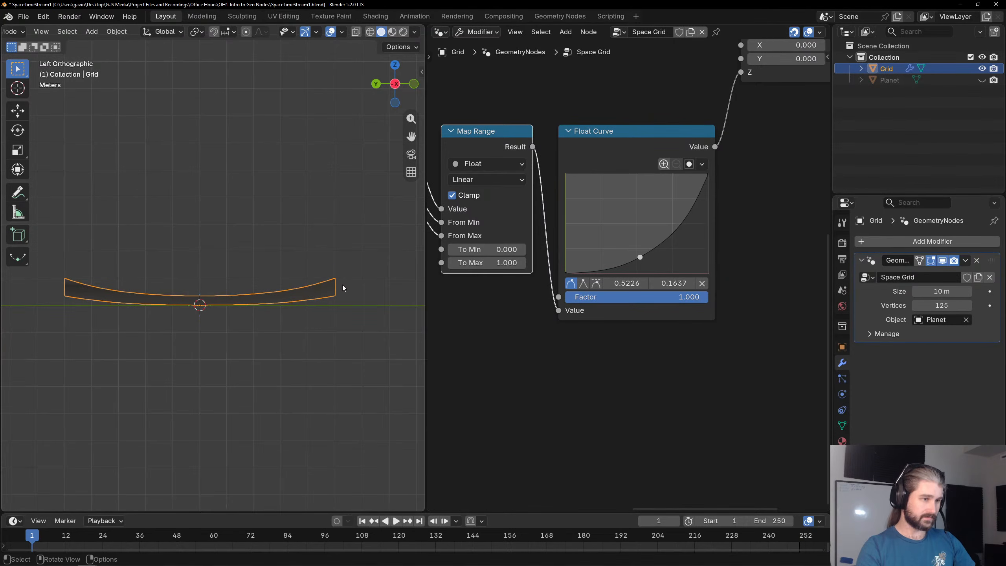
# Reshape the Float Curve into an S with two inner points, the upper one at about 0.60, 0.86, and inspect the grid from several angles.
pyautogui.moveTo(641, 257); pyautogui.dragTo(599, 266)
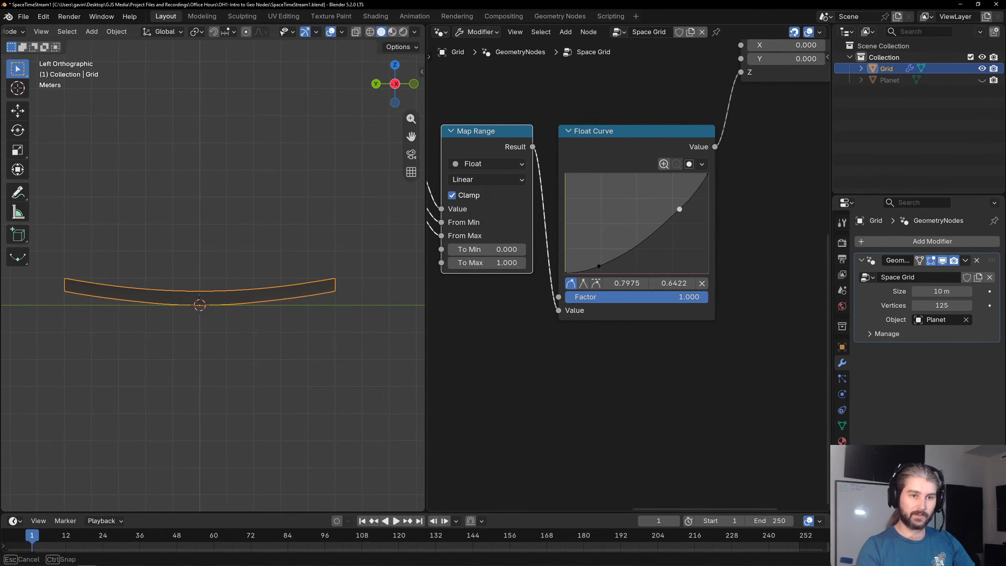
pyautogui.moveTo(670, 216); pyautogui.dragTo(686, 186)
pyautogui.moveTo(601, 265); pyautogui.dragTo(613, 262)
pyautogui.moveTo(685, 182); pyautogui.dragTo(651, 187)
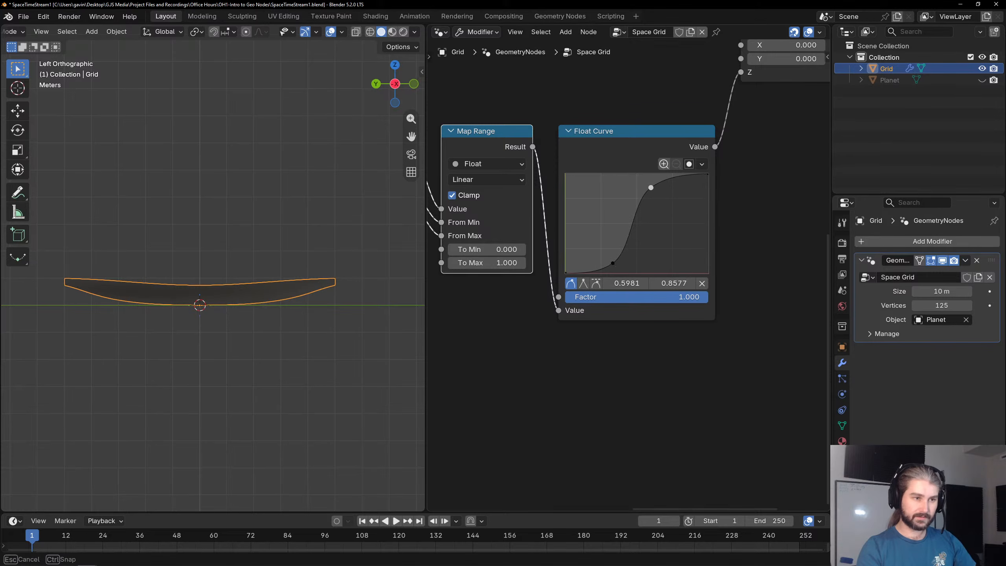
pyautogui.moveTo(357, 174); pyautogui.dragTo(94, 355, button='middle')
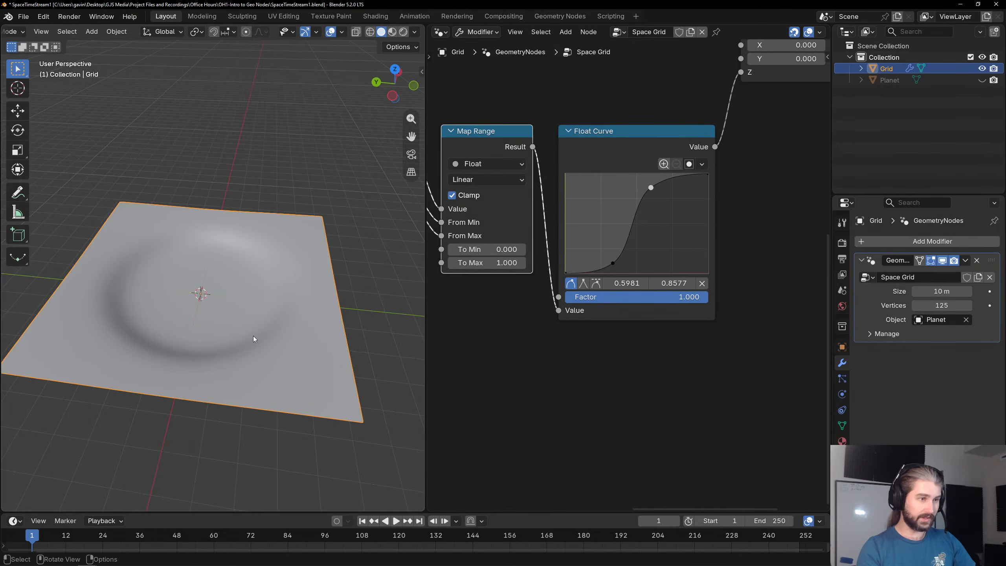
pyautogui.moveTo(254, 339); pyautogui.dragTo(209, 245, button='middle')
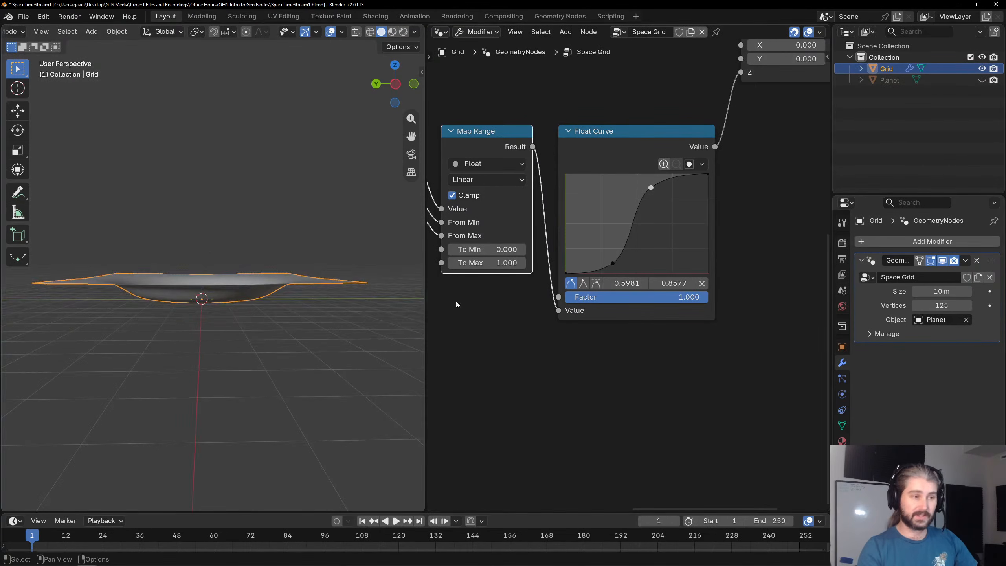
pyautogui.moveTo(396, 278); pyautogui.dragTo(276, 260, button='middle')
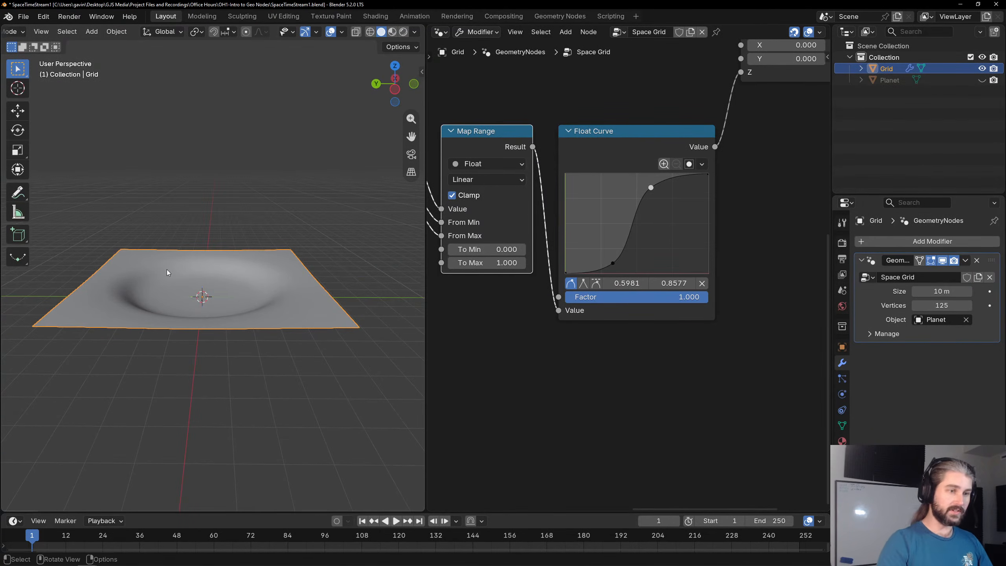
pyautogui.moveTo(167, 272); pyautogui.dragTo(324, 257, button='middle')
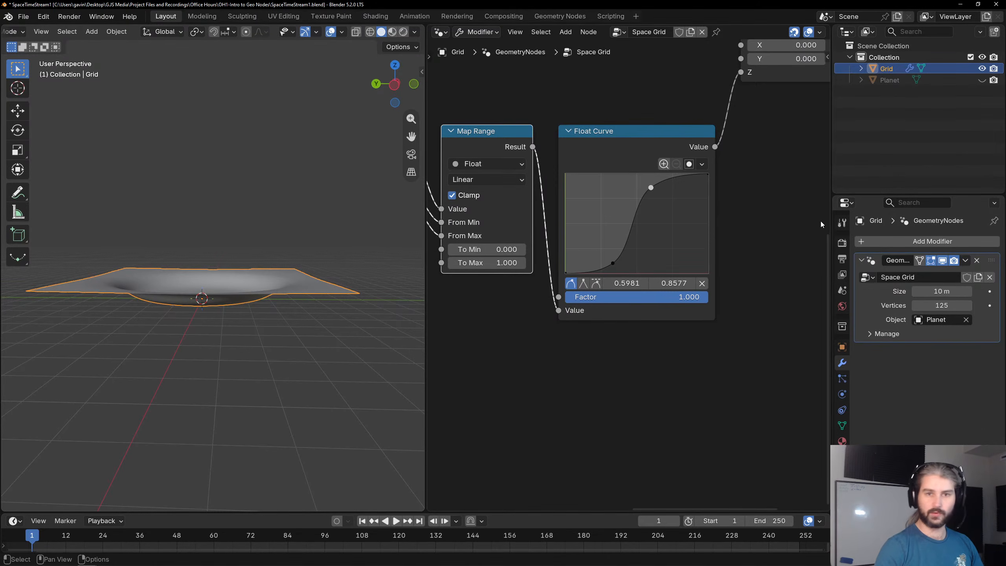
# Unhide the Planet and try moving it across the grid, locked to the horizontal XY plane.
pyautogui.click(982, 80)
pyautogui.moveTo(243, 233); pyautogui.dragTo(241, 284, button='middle')
pyautogui.click(211, 293)
pyautogui.press('g')
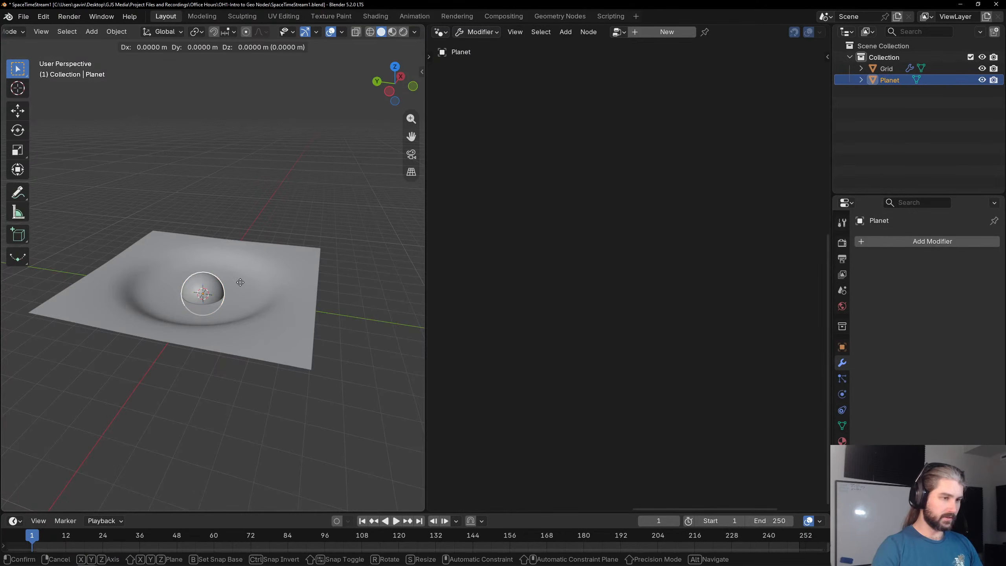
pyautogui.press('shift')
pyautogui.hotkey('shift', 'z')
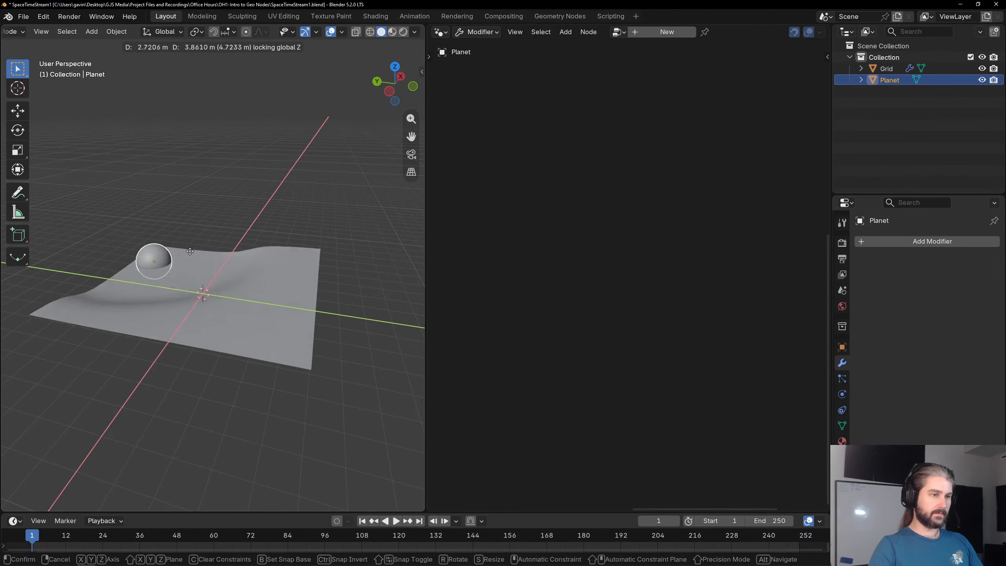
pyautogui.rightClick(239, 273)
# Insert a Math Multiply node with value 2.98 between the Grid's Float Curve and Combine XYZ's Z input.
pyautogui.click(274, 295)
pyautogui.moveTo(785, 196); pyautogui.dragTo(654, 226, button='middle')
pyautogui.hotkey('shift', 'a')
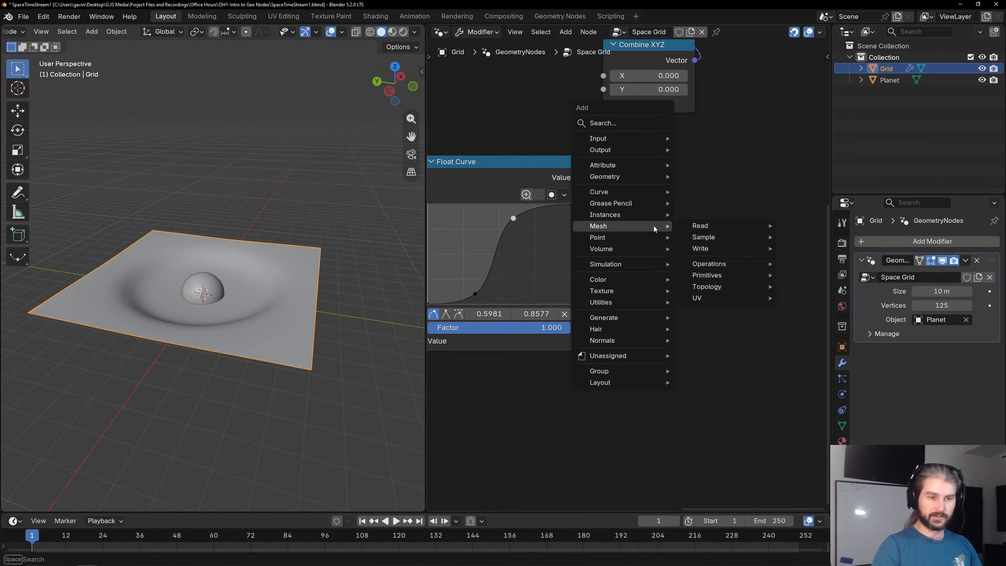
pyautogui.write('mul')
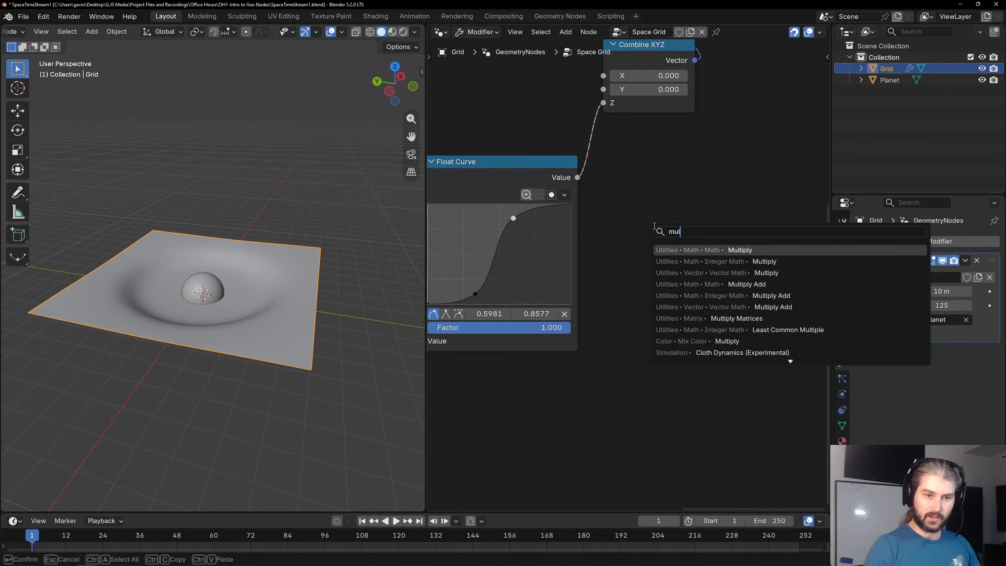
pyautogui.press('Return')
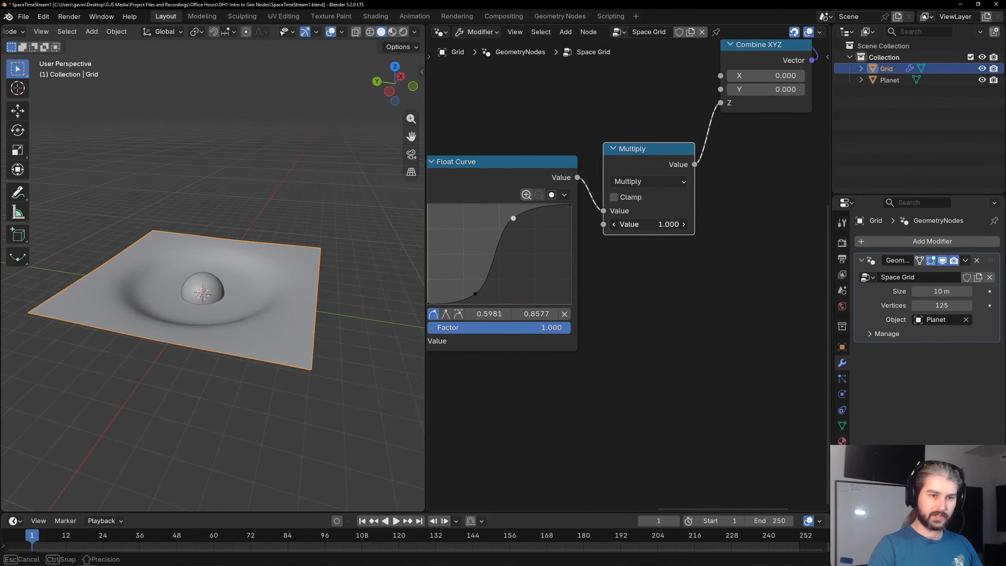
pyautogui.moveTo(649, 224); pyautogui.dragTo(676, 225)
pyautogui.moveTo(639, 149); pyautogui.dragTo(639, 175)
# Move the Float Curve's lower point to about 0.08, 0.04, shift the upper point toward the start, and change the end point's handle type.
pyautogui.moveTo(499, 281); pyautogui.dragTo(588, 269, button='middle')
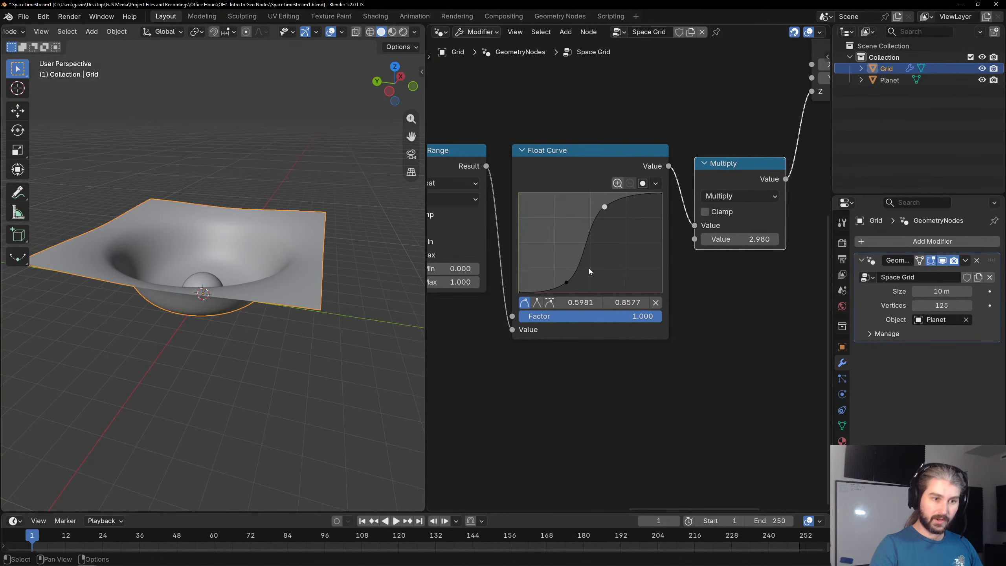
pyautogui.moveTo(566, 282); pyautogui.dragTo(529, 288)
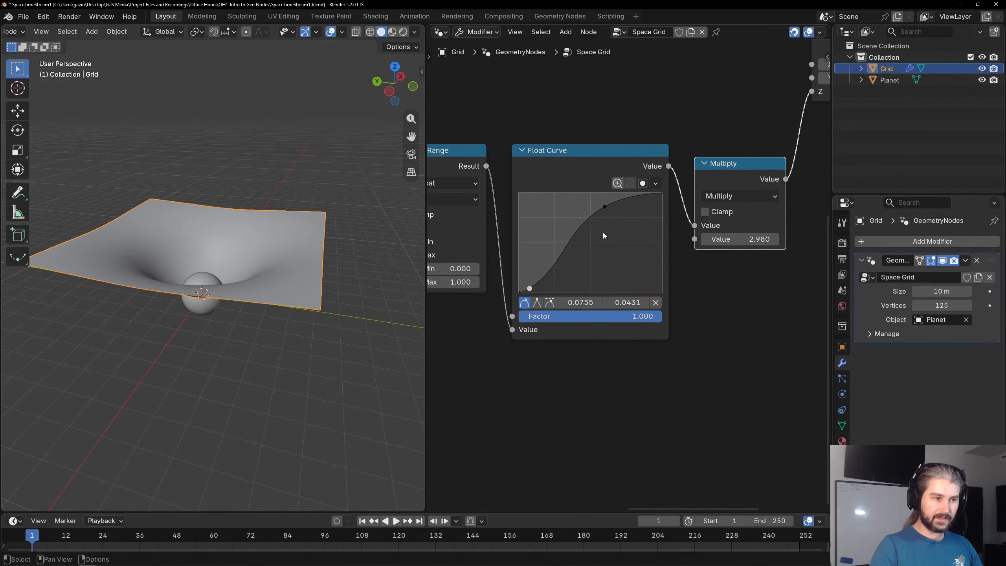
pyautogui.moveTo(610, 205); pyautogui.dragTo(569, 216)
pyautogui.click(659, 194)
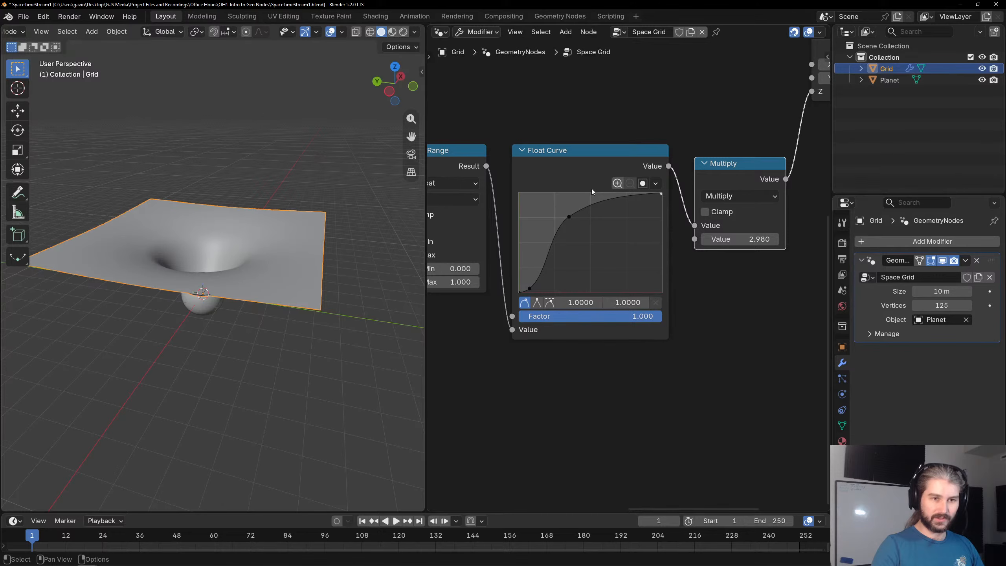
pyautogui.click(552, 304)
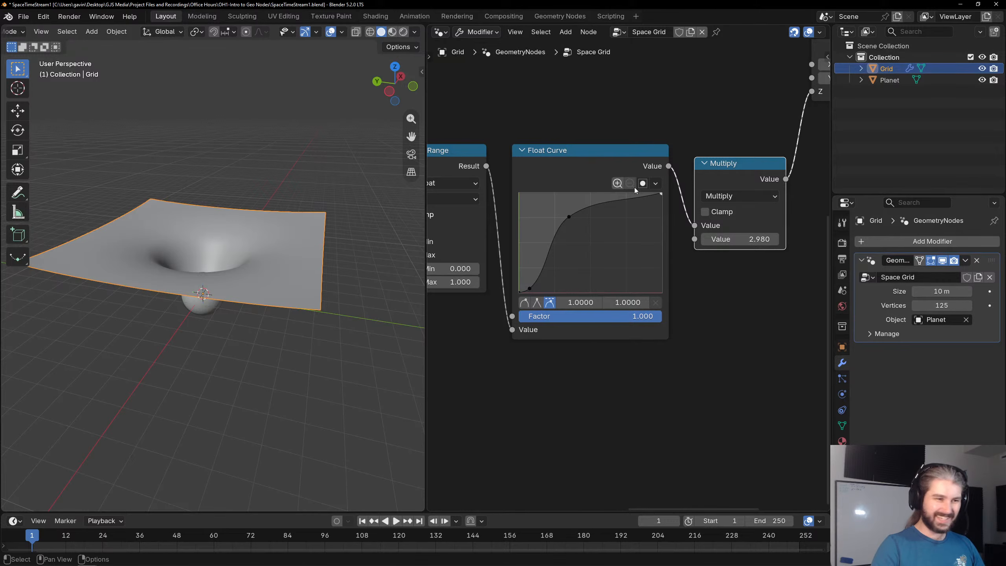
pyautogui.moveTo(211, 214)
pyautogui.mouseDown(button='middle')
pyautogui.moveTo(210, 175)
pyautogui.moveTo(216, 226)
pyautogui.mouseUp(button='middle')
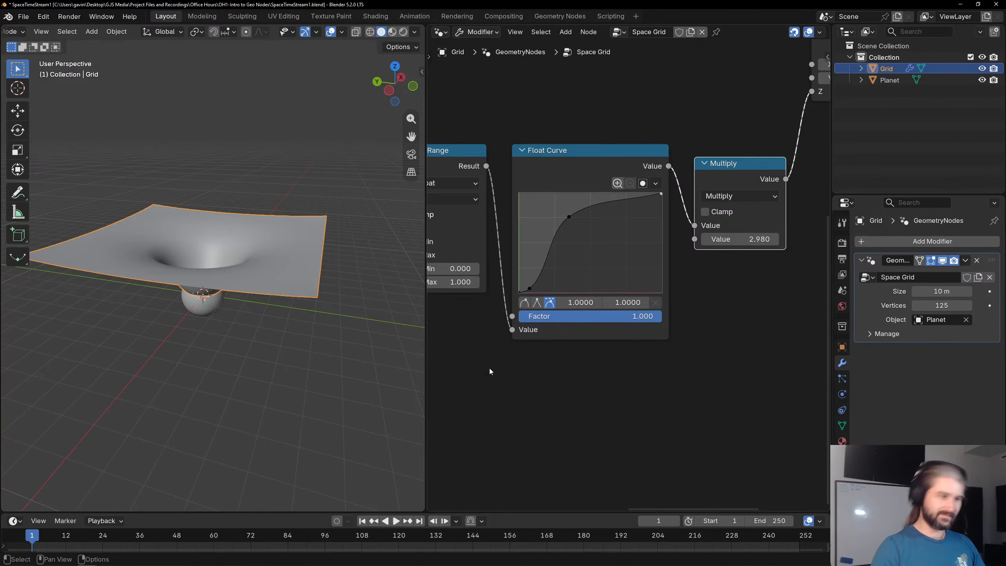
# Line the Multiply node up with the Float Curve and insert a duplicate of it before Combine XYZ's Z input.
pyautogui.scroll(-1, 678, 248)
pyautogui.moveTo(677, 248); pyautogui.dragTo(610, 254, button='middle')
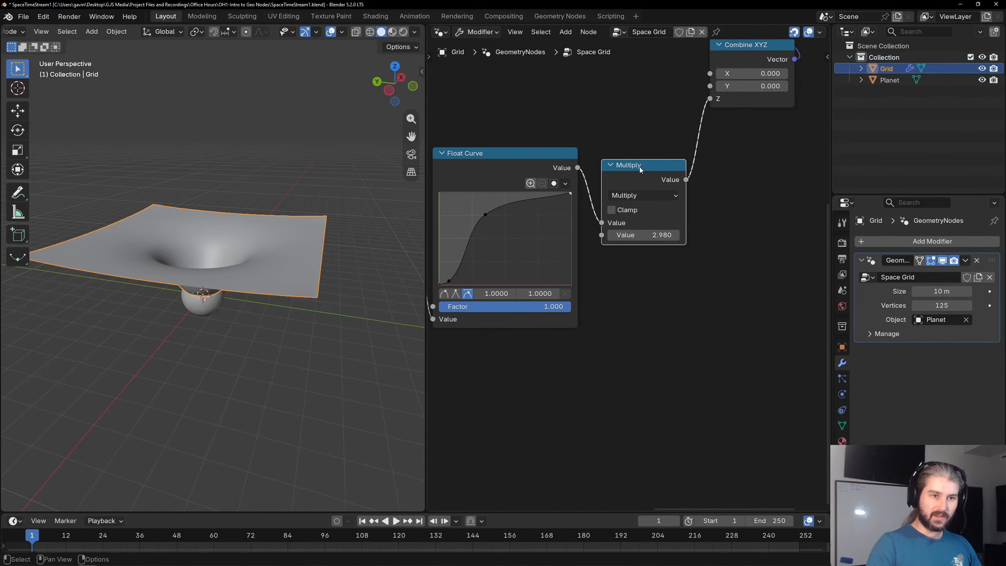
pyautogui.moveTo(639, 167); pyautogui.dragTo(639, 155)
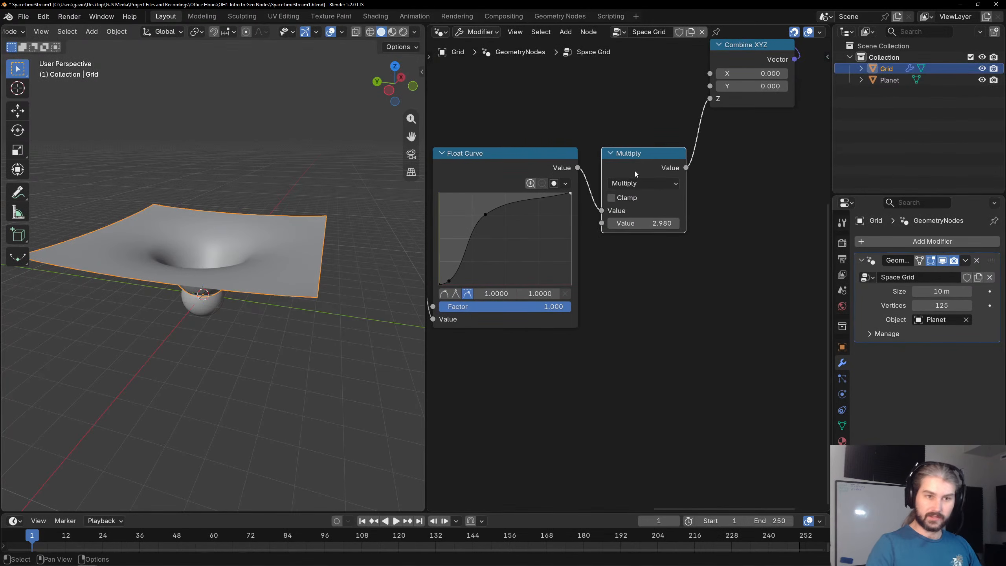
pyautogui.hotkey('shift', 'd')
pyautogui.click(750, 162)
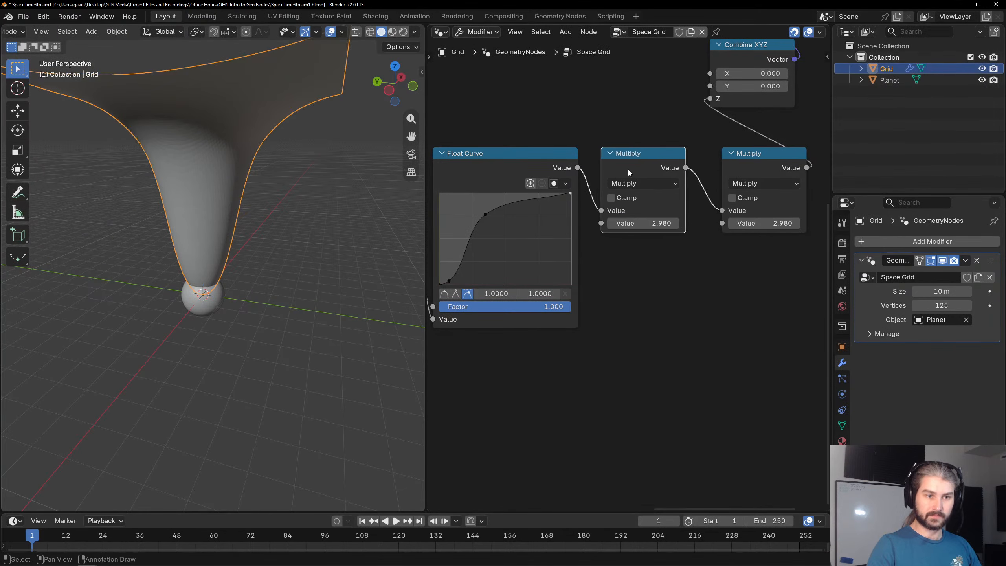
# Change the first Multiply node to Subtract and make it subtract 1 from the Float Curve's value.
pyautogui.moveTo(601, 210); pyautogui.dragTo(601, 224)
pyautogui.click(634, 183)
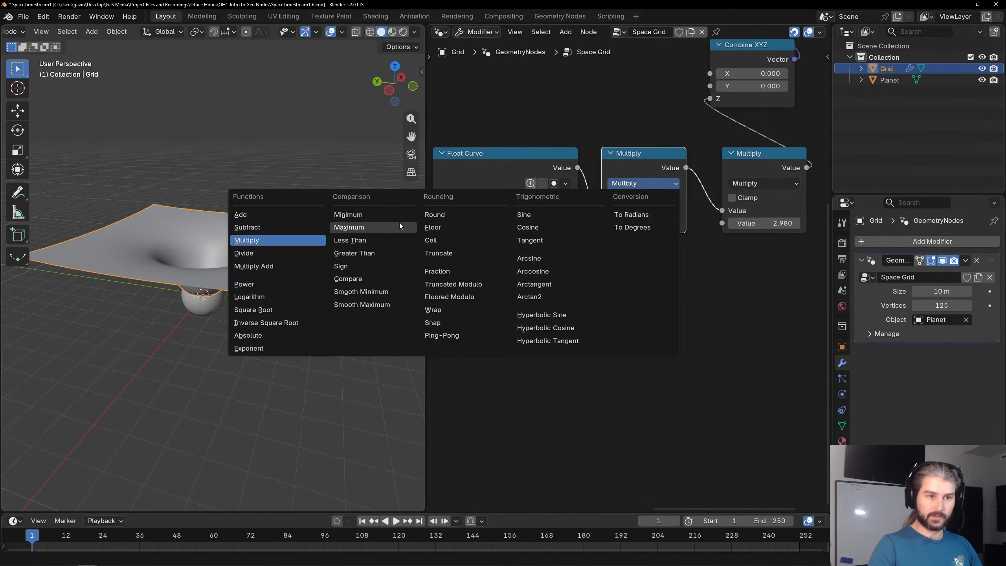
pyautogui.click(298, 228)
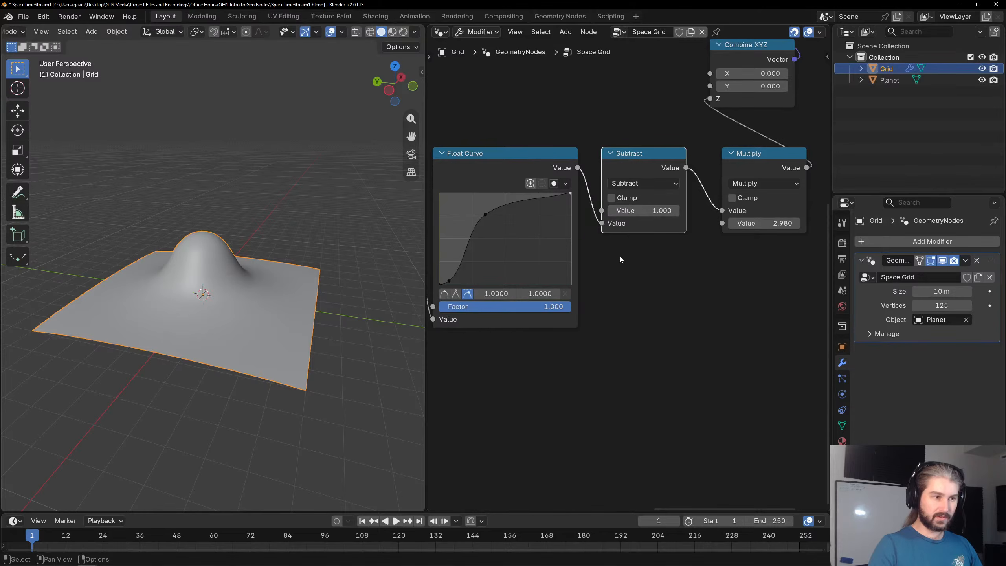
pyautogui.moveTo(602, 223); pyautogui.dragTo(602, 210)
pyautogui.press('BackSpace')
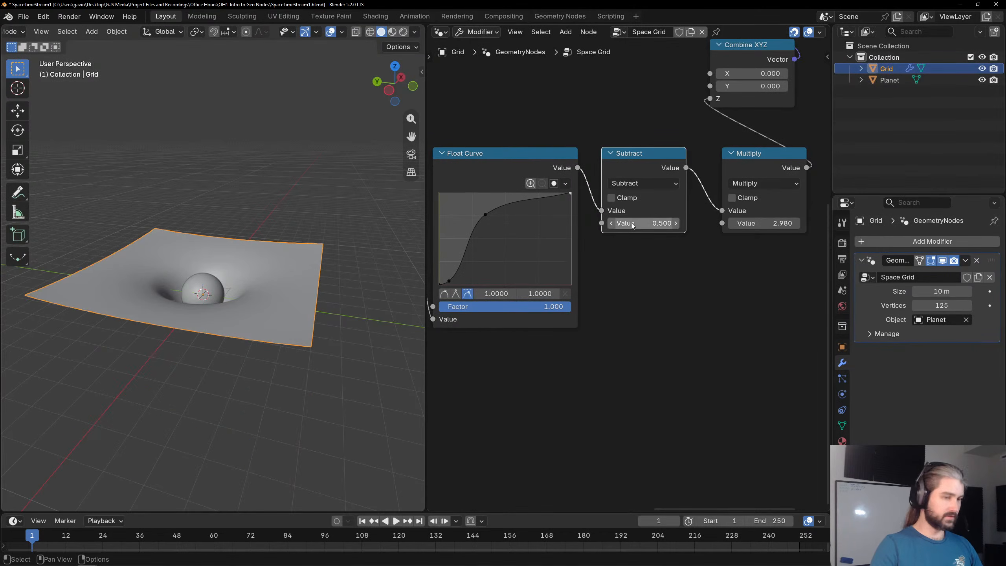
pyautogui.click(641, 225)
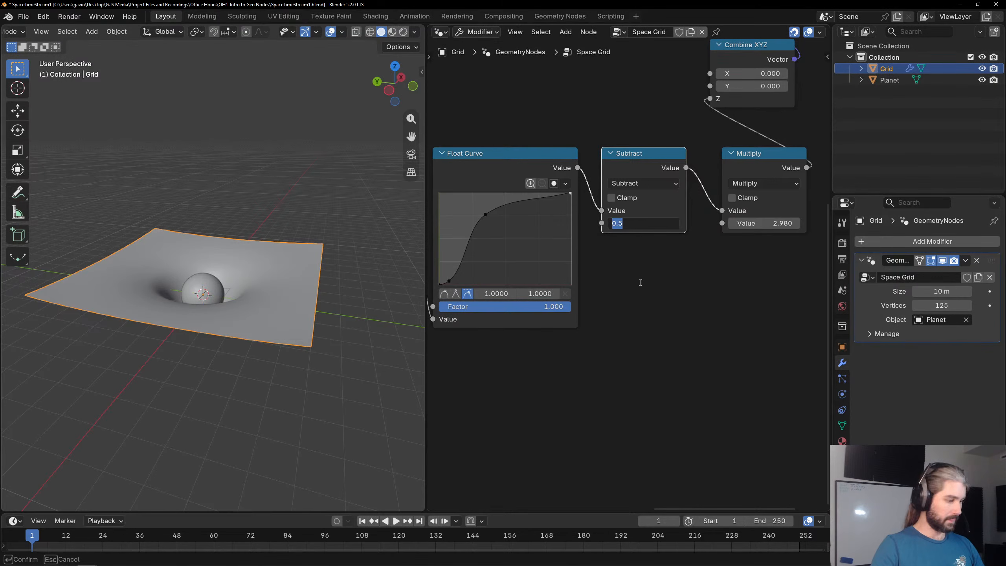
pyautogui.write('1')
pyautogui.press('Return')
pyautogui.moveTo(229, 274); pyautogui.dragTo(251, 265, button='middle')
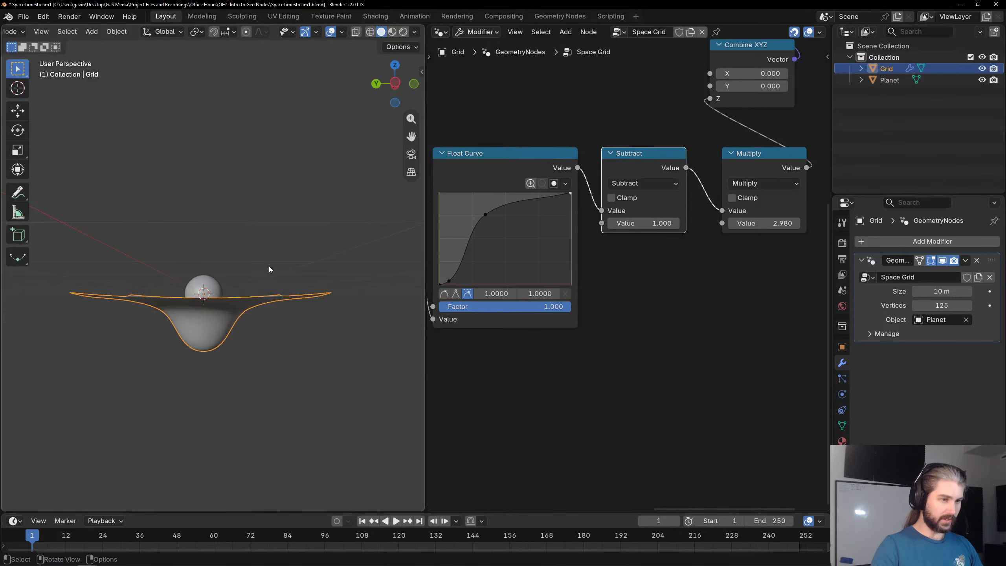
# Temporarily mute the Multiply node to examine the grid's dip around the Planet in the right orthographic view, and re-enable it.
pyautogui.click(395, 83)
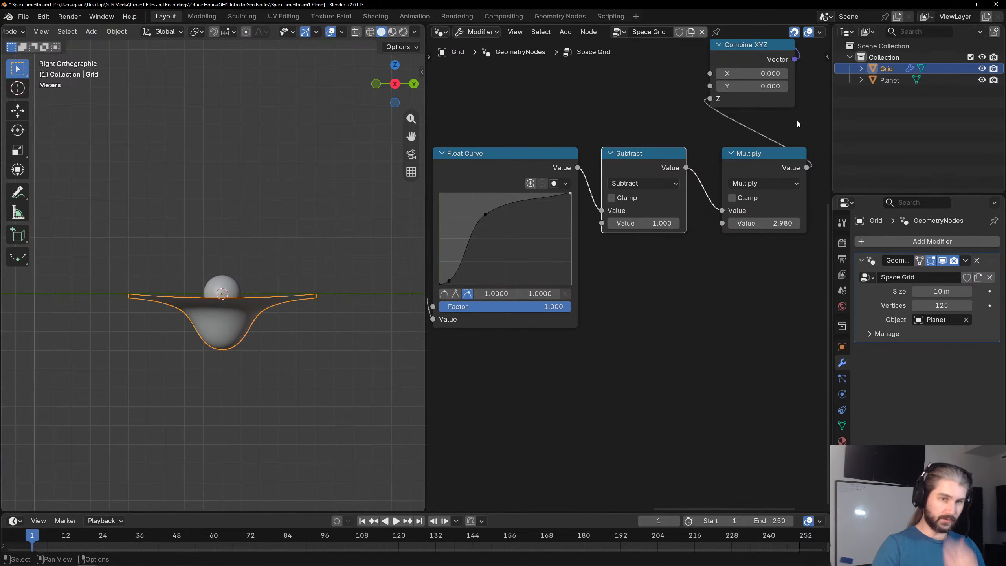
pyautogui.click(758, 173)
pyautogui.press('m')
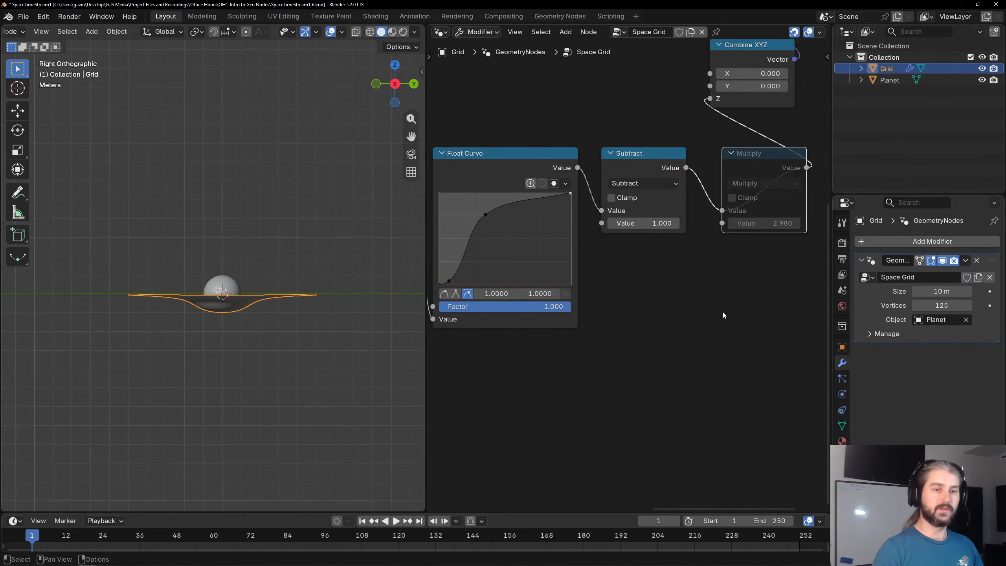
pyautogui.scroll(4, 276, 293)
pyautogui.scroll(-4, 267, 212)
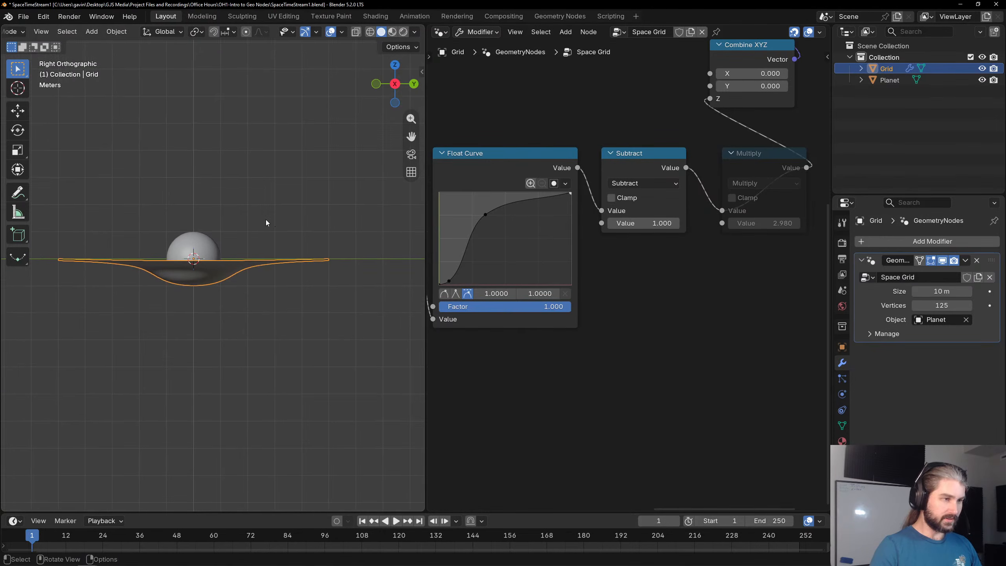
pyautogui.press('t')
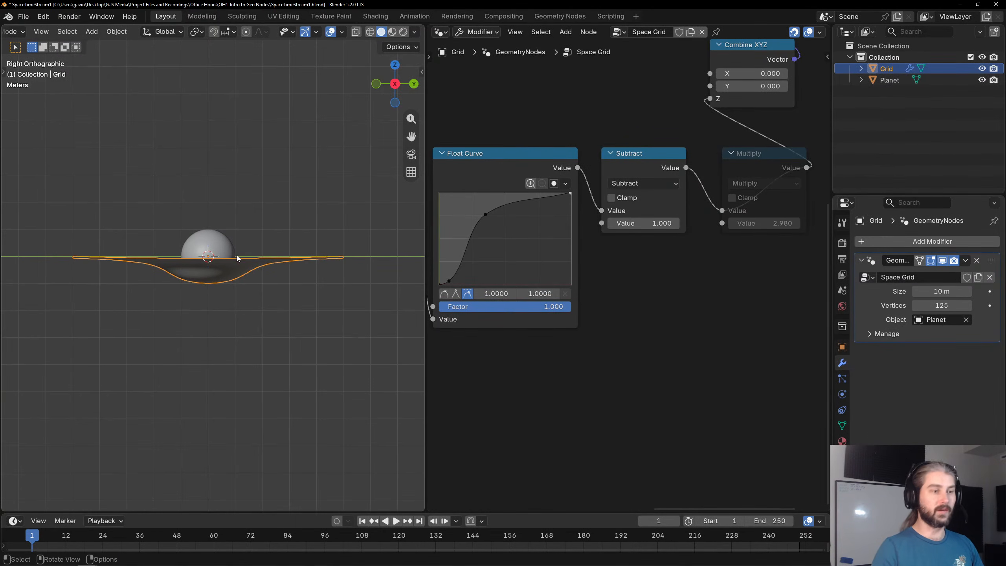
pyautogui.click(631, 150)
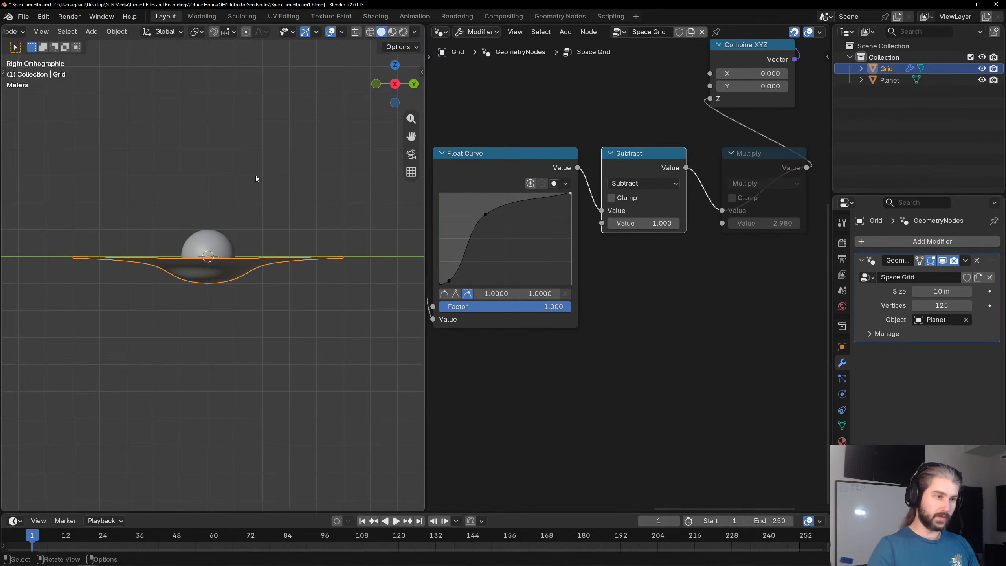
pyautogui.click(771, 157)
pyautogui.press('m')
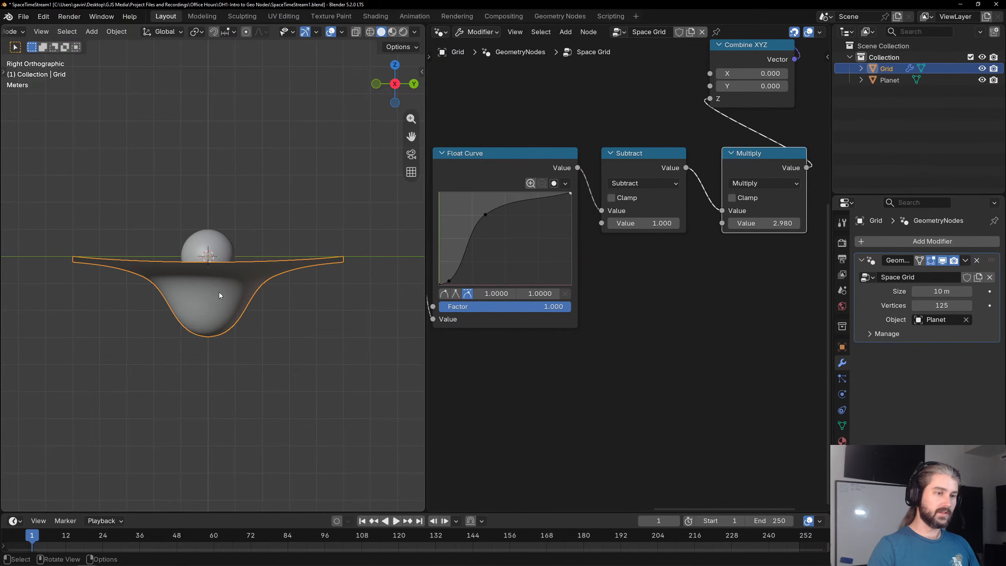
# Set the Multiply value to 1.36 and move the Float Curve's upper point to about 0.47, 0.875.
pyautogui.moveTo(224, 238); pyautogui.dragTo(194, 279, button='middle')
pyautogui.moveTo(487, 215); pyautogui.dragTo(485, 205)
pyautogui.moveTo(300, 220); pyautogui.dragTo(299, 167, button='middle')
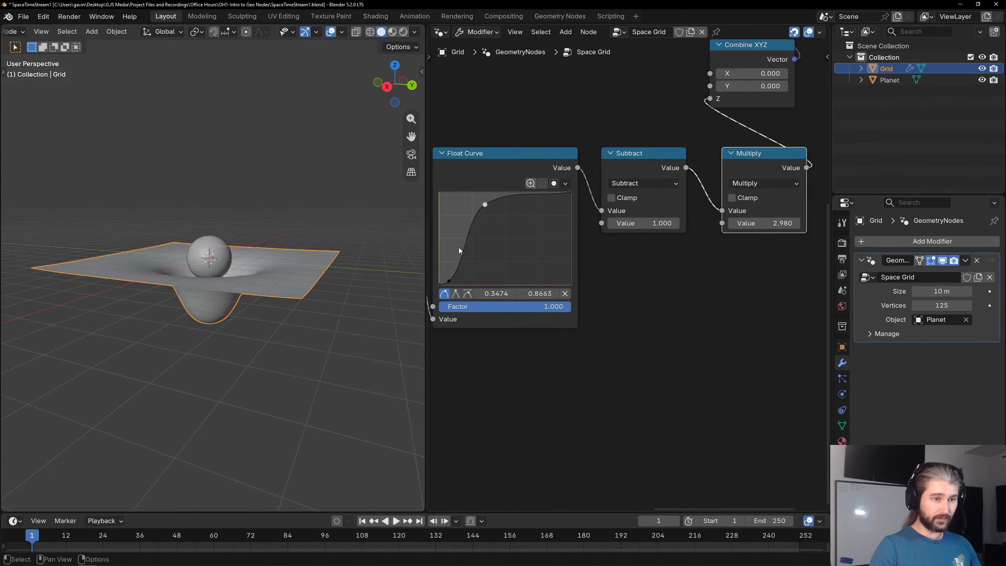
pyautogui.moveTo(271, 222); pyautogui.dragTo(270, 234, button='middle')
pyautogui.moveTo(776, 223); pyautogui.dragTo(738, 223)
pyautogui.moveTo(258, 208); pyautogui.dragTo(272, 221, button='middle')
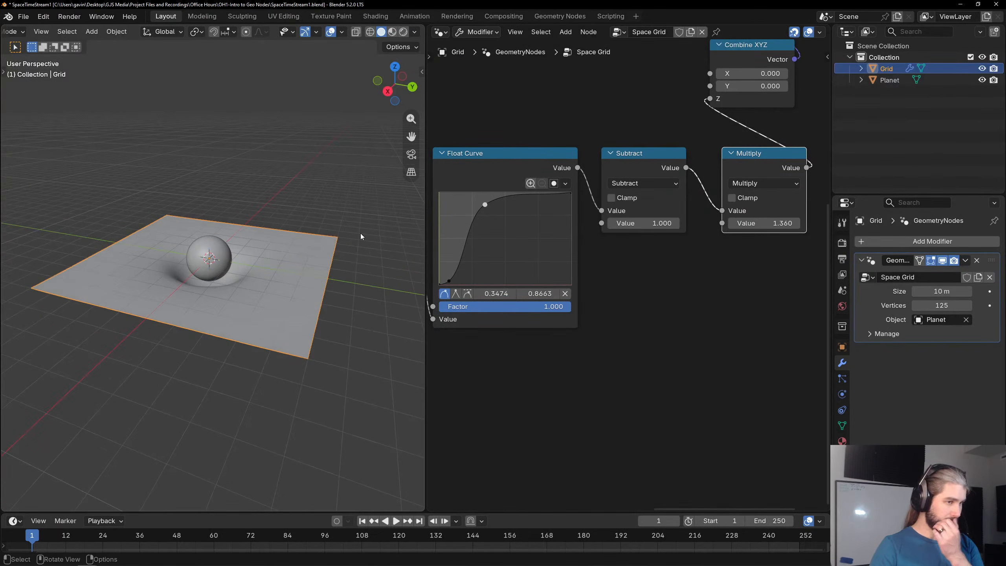
pyautogui.moveTo(485, 205)
pyautogui.mouseDown()
pyautogui.moveTo(511, 203)
pyautogui.moveTo(501, 203)
pyautogui.mouseUp()
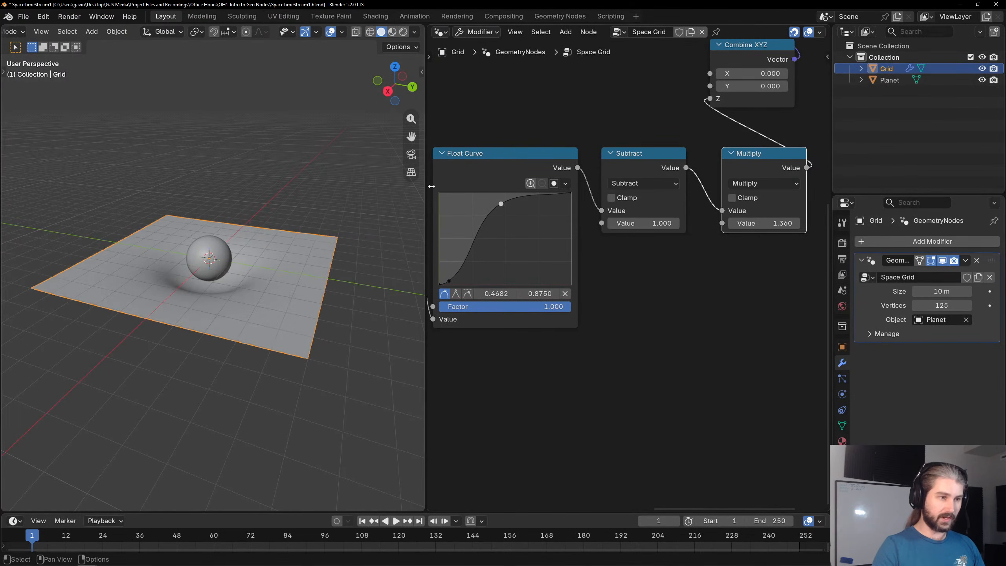
# Try moving the Planet across the grid with its Z axis locked to examine how the dip follows it.
pyautogui.moveTo(219, 180)
pyautogui.mouseDown(button='middle')
pyautogui.moveTo(218, 160)
pyautogui.moveTo(217, 190)
pyautogui.mouseUp(button='middle')
pyautogui.click(212, 249)
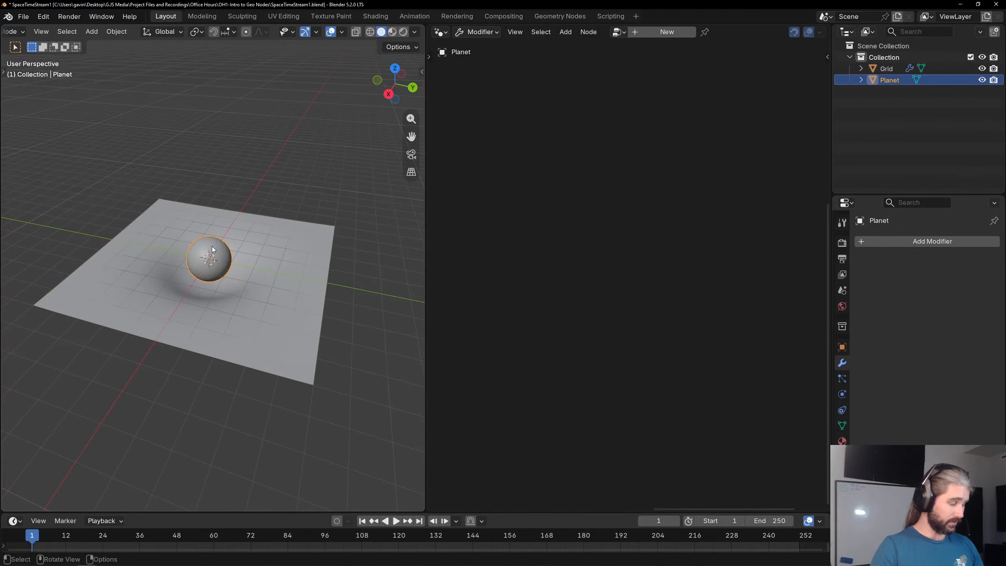
pyautogui.press('g')
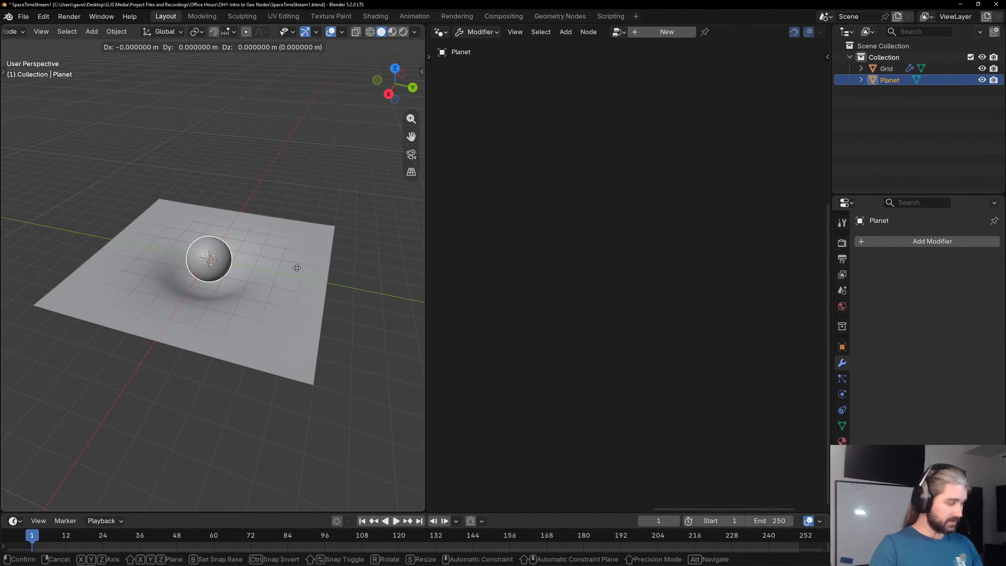
pyautogui.hotkey('shift', 'z')
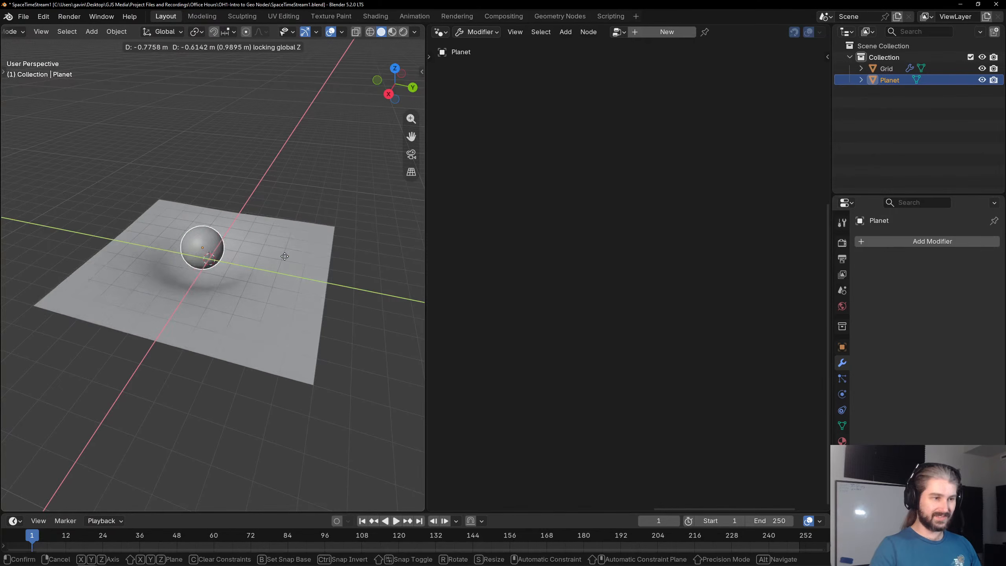
pyautogui.click(307, 270)
pyautogui.click(260, 248)
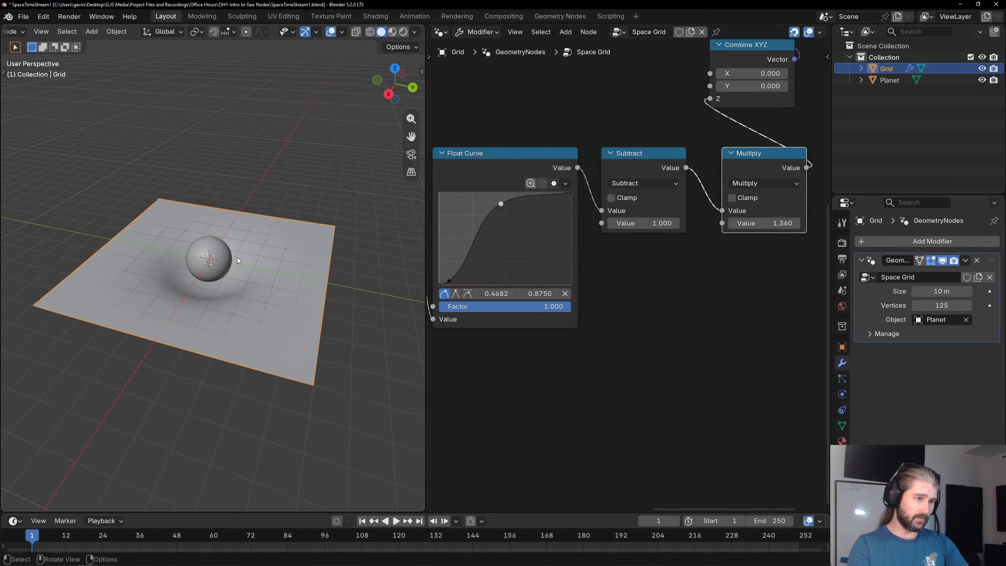
pyautogui.scroll(-2, 628, 276)
pyautogui.click(209, 257)
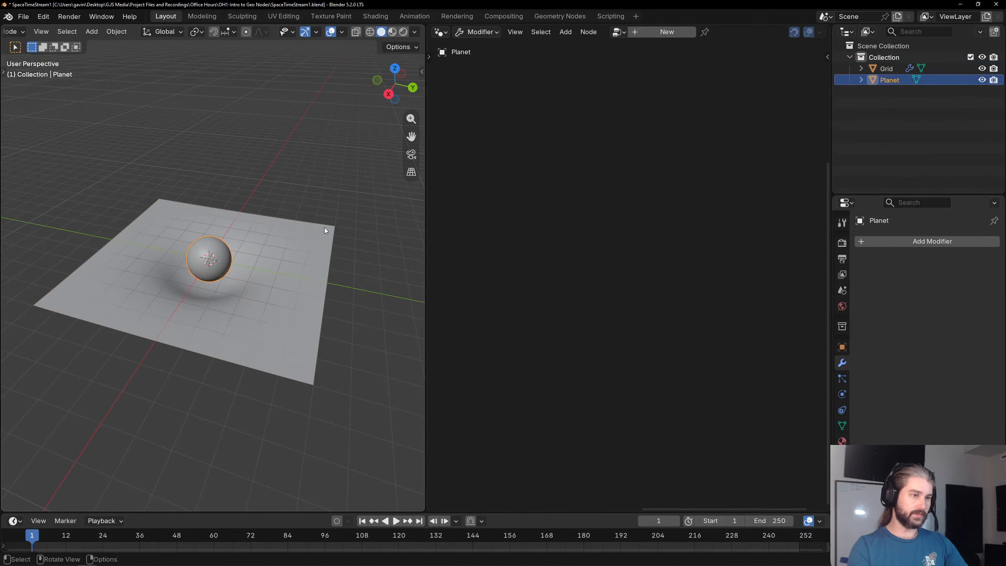
# Line Combine XYZ up after the Grid's Multiply node and raise the Field Min & Max node level with Map Range.
pyautogui.click(274, 247)
pyautogui.click(286, 165)
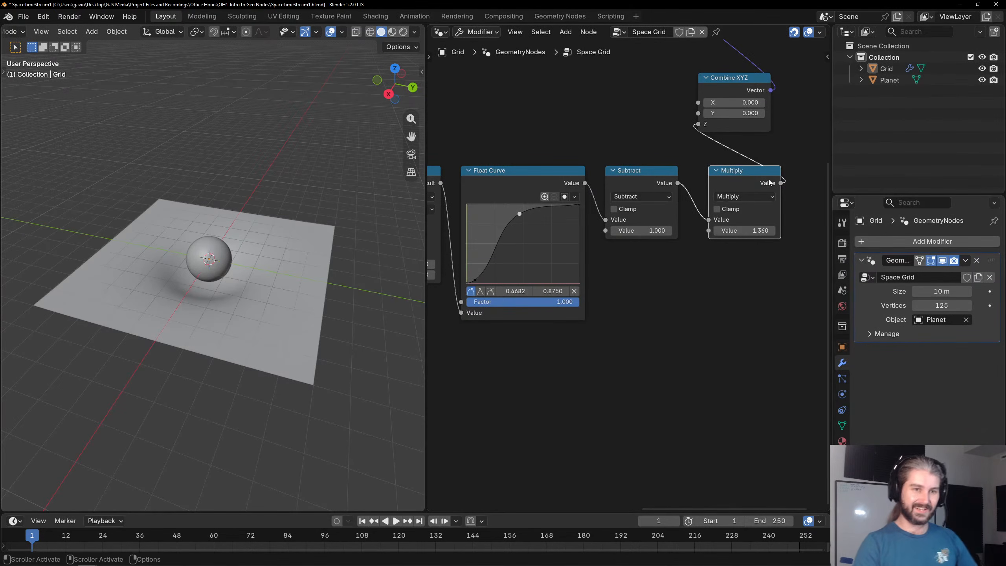
pyautogui.scroll(-2, 771, 138)
pyautogui.moveTo(701, 150); pyautogui.dragTo(760, 211)
pyautogui.click(683, 170)
pyautogui.moveTo(683, 171); pyautogui.dragTo(825, 131, button='middle')
pyautogui.moveTo(571, 127); pyautogui.dragTo(507, 177, button='middle')
pyautogui.scroll(-4, 583, 137)
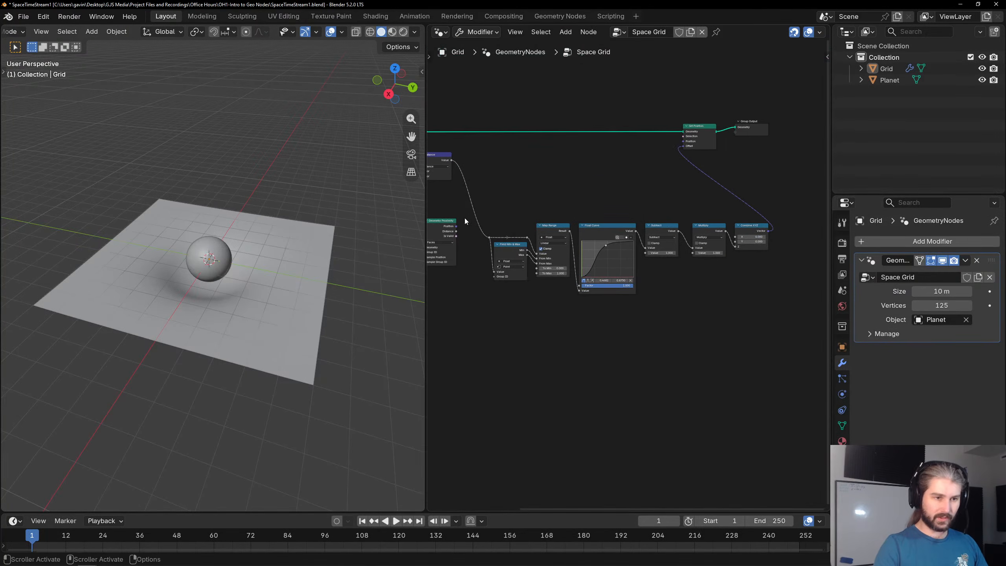
pyautogui.moveTo(509, 254); pyautogui.dragTo(509, 240)
# Join the nodes from Field Min & Max through Combine XYZ in a frame labelled "Artistic Freedom".
pyautogui.moveTo(785, 212); pyautogui.dragTo(484, 327)
pyautogui.press('g')
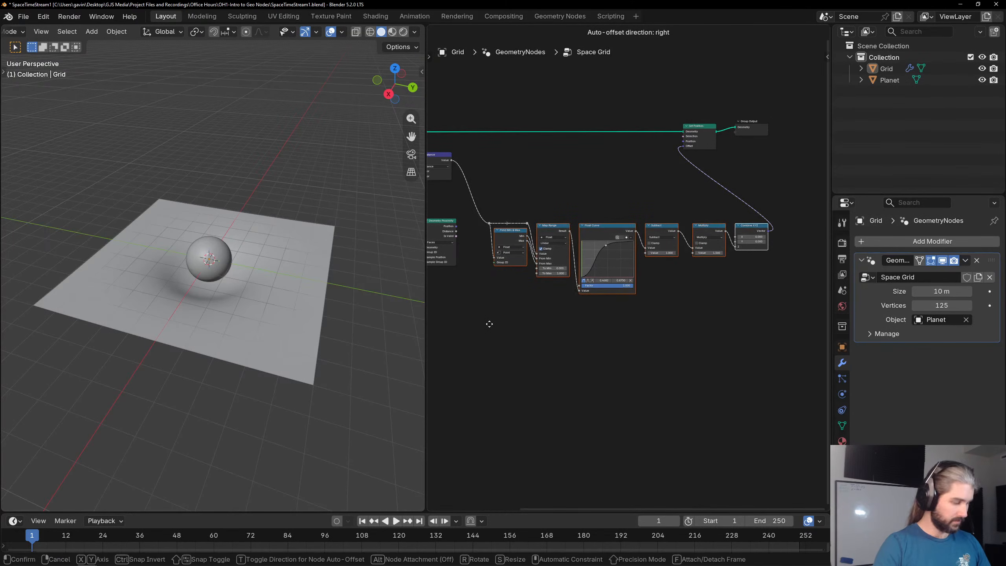
pyautogui.click(490, 324)
pyautogui.hotkey('ctrl', 'j')
pyautogui.press('F2')
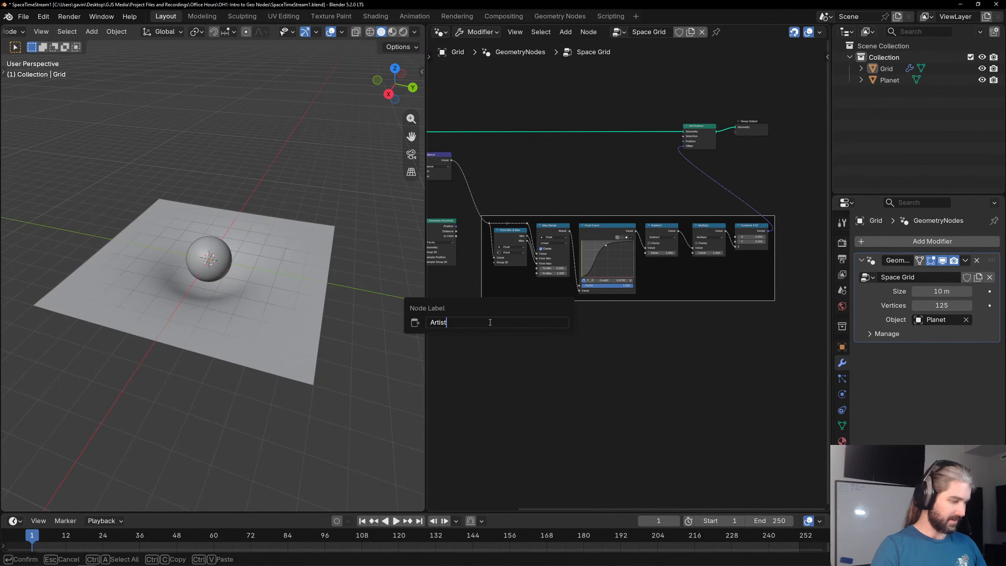
pyautogui.write('edom')
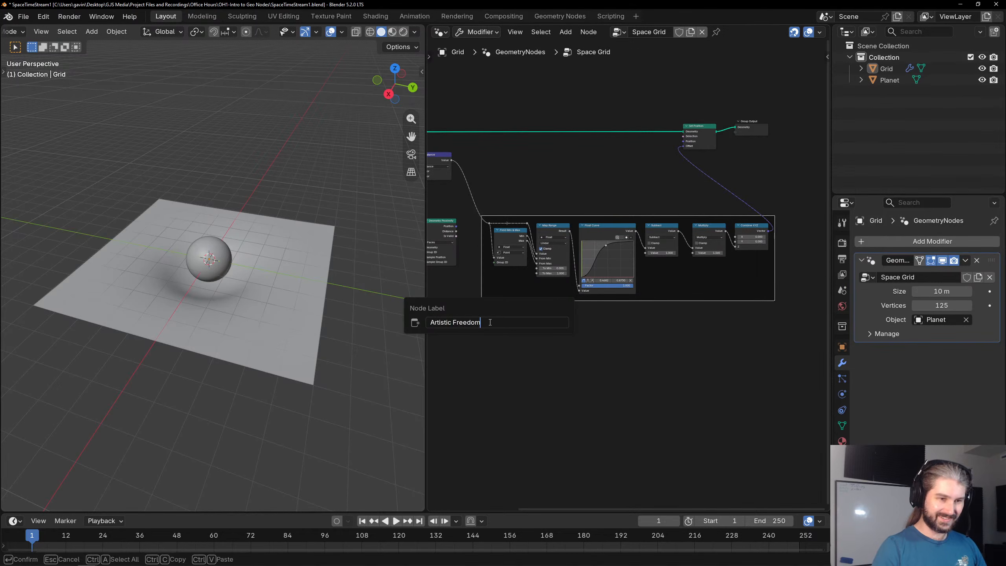
pyautogui.press('Return')
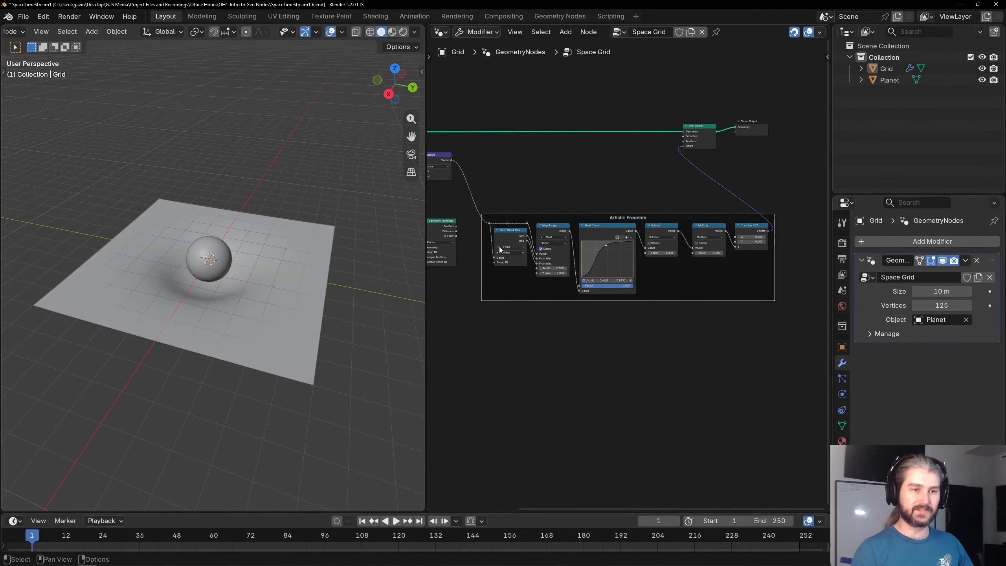
# Move the Artistic Freedom frame above the main geometry link and cut its links to Distance and Set Position.
pyautogui.moveTo(631, 218); pyautogui.dragTo(608, 89)
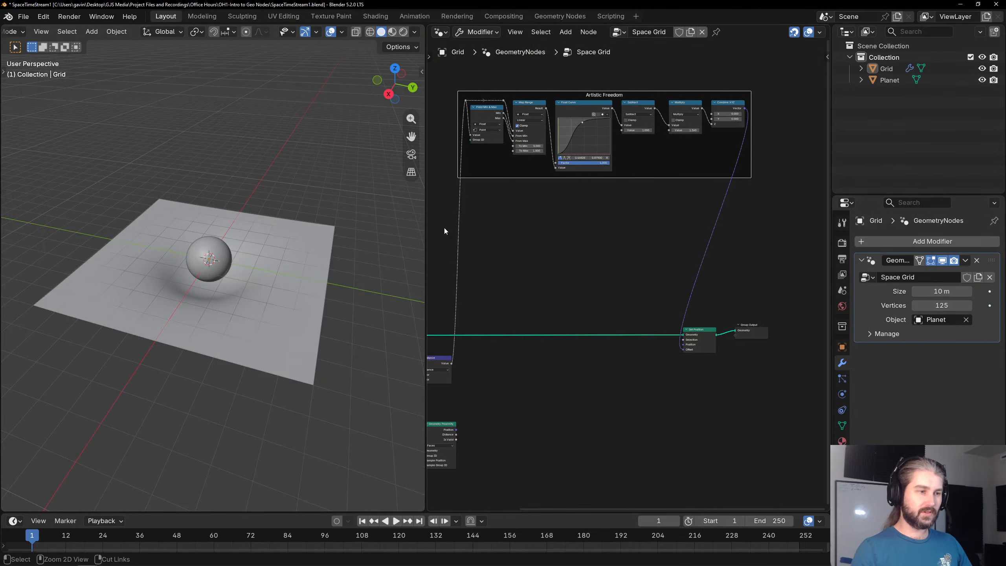
pyautogui.keyDown('ctrl'); pyautogui.moveTo(449, 219); pyautogui.dragTo(772, 209, button='right'); pyautogui.keyUp('ctrl')
pyautogui.moveTo(672, 290); pyautogui.dragTo(723, 177, button='middle')
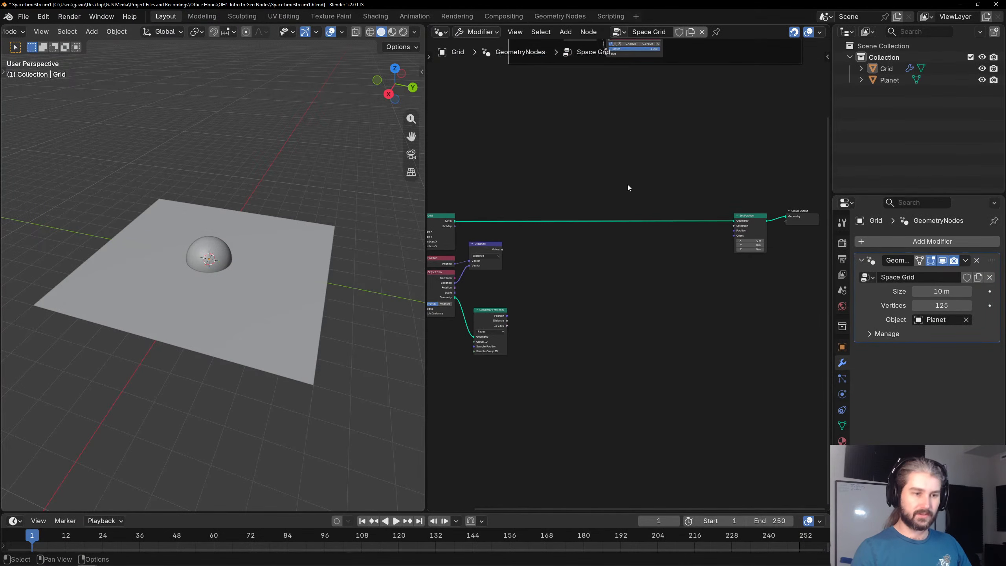
# Delete the unused Geometry Proximity node and align the Distance node with the top of the Position node.
pyautogui.moveTo(491, 320); pyautogui.dragTo(573, 283, button='middle')
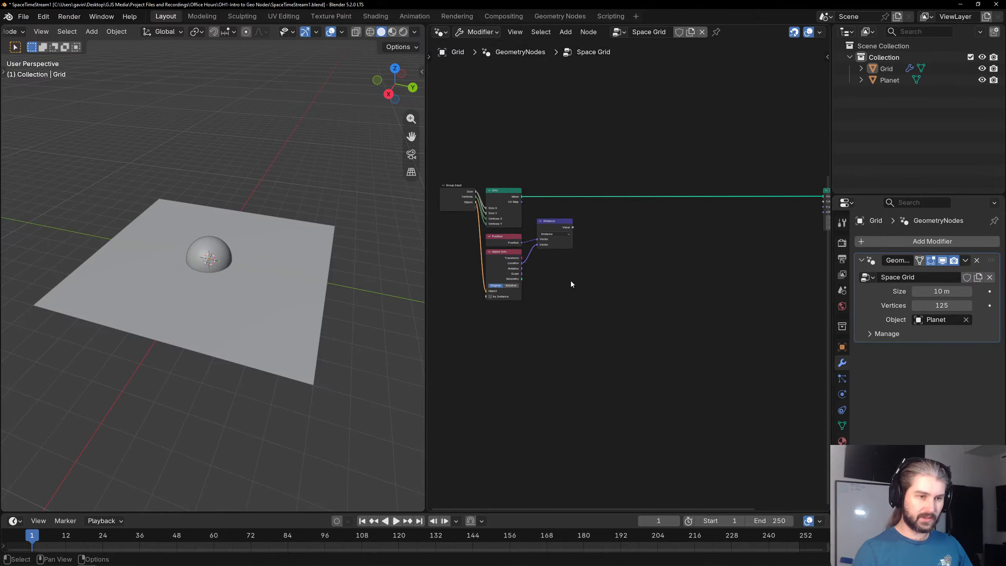
pyautogui.scroll(3, 567, 283)
pyautogui.moveTo(603, 179); pyautogui.dragTo(595, 205)
pyautogui.click(608, 176)
pyautogui.moveTo(696, 224); pyautogui.dragTo(507, 173, button='middle')
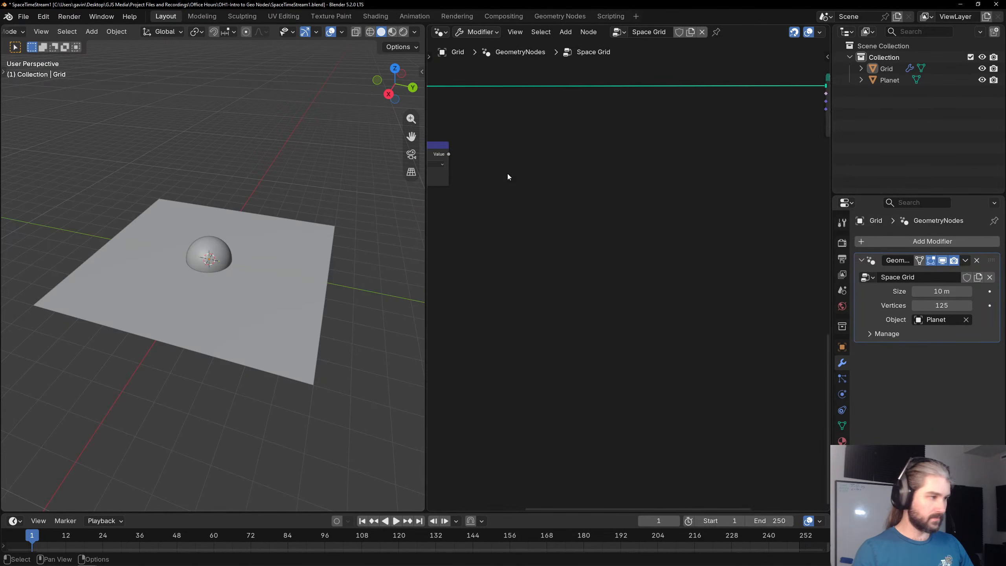
pyautogui.scroll(-2, 627, 169)
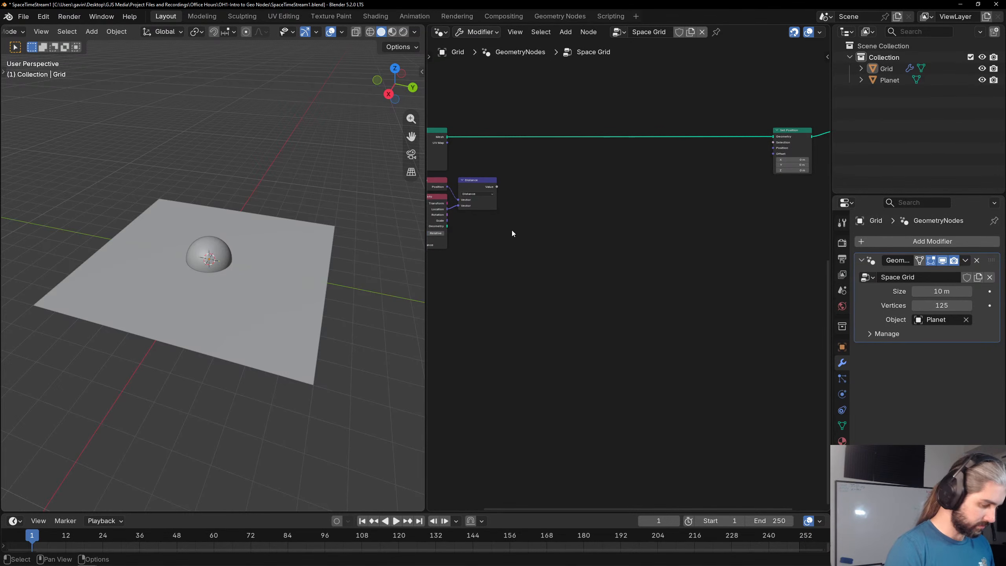
# Handwrite the gravity formula F = G(m1 · m2 / r²) as an annotation in the empty area below the geometry link.
pyautogui.press('t')
pyautogui.click(443, 77)
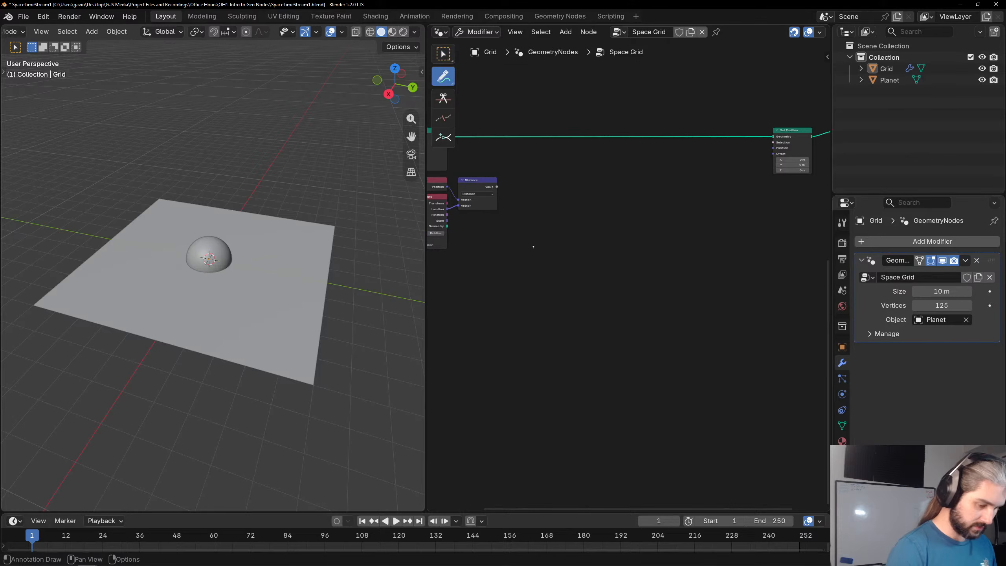
pyautogui.moveTo(490, 272)
pyautogui.mouseDown()
pyautogui.moveTo(490, 313)
pyautogui.moveTo(514, 265)
pyautogui.mouseUp()
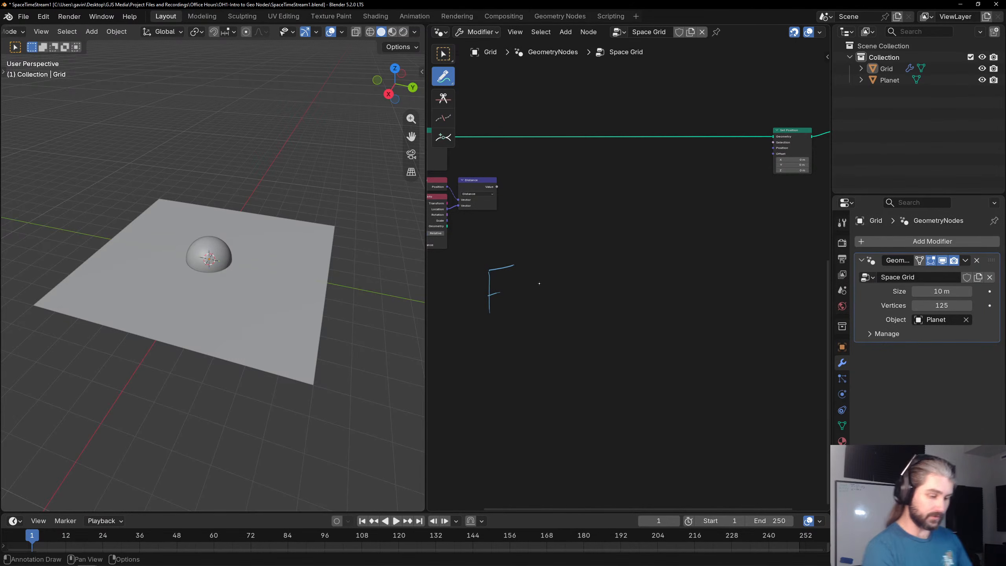
pyautogui.moveTo(522, 283); pyautogui.dragTo(553, 288)
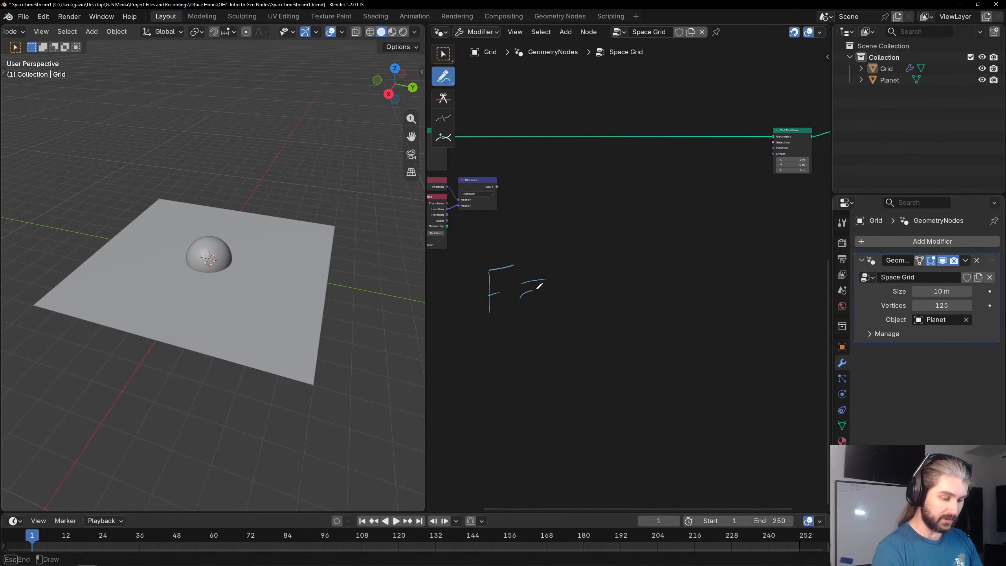
pyautogui.moveTo(581, 253); pyautogui.dragTo(615, 316)
pyautogui.moveTo(614, 271)
pyautogui.mouseDown()
pyautogui.moveTo(637, 266)
pyautogui.moveTo(642, 276)
pyautogui.moveTo(668, 253)
pyautogui.moveTo(693, 271)
pyautogui.moveTo(633, 274)
pyautogui.moveTo(704, 273)
pyautogui.mouseUp()
pyautogui.moveTo(641, 303)
pyautogui.mouseDown()
pyautogui.moveTo(642, 294)
pyautogui.moveTo(668, 290)
pyautogui.mouseUp()
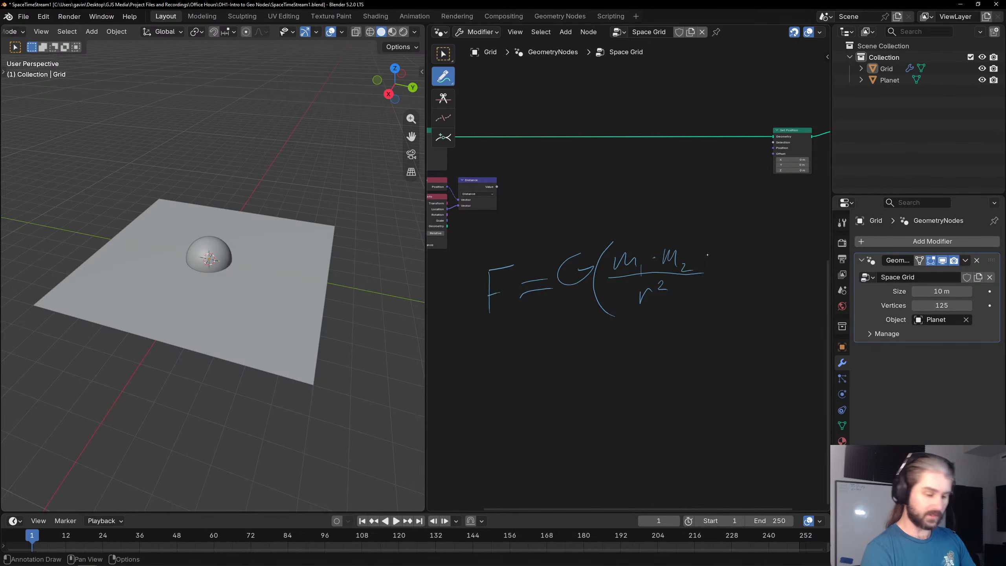
pyautogui.moveTo(704, 233); pyautogui.dragTo(686, 313)
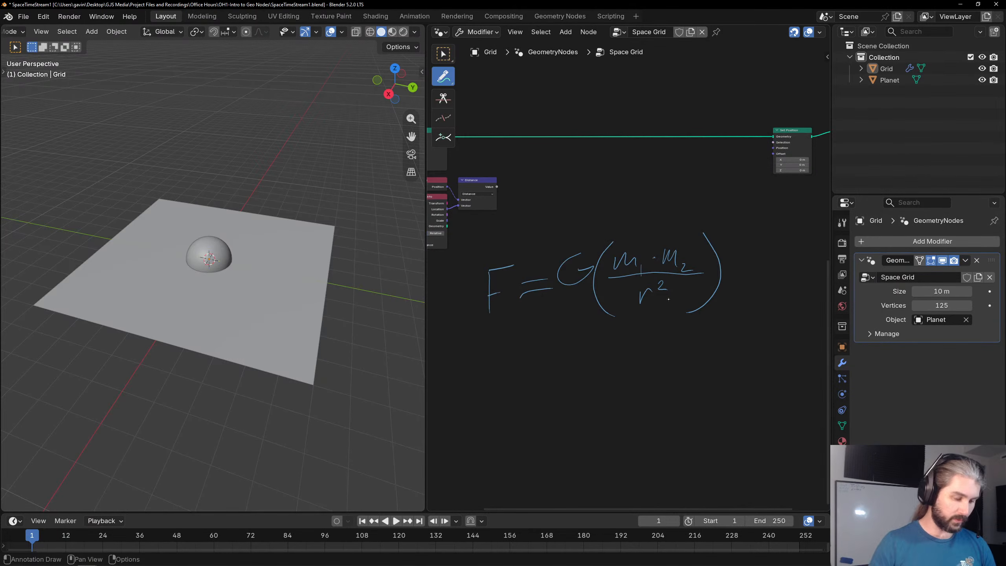
# Undo the last annotation stroke and return to the selection tool with the node editor's toolbar hidden.
pyautogui.scroll(2, 518, 243)
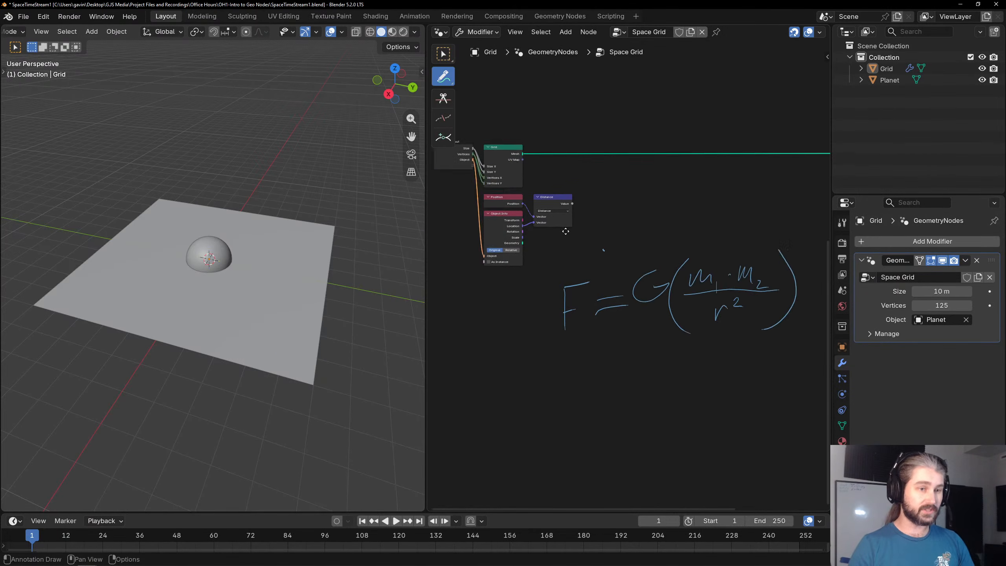
pyautogui.moveTo(464, 174); pyautogui.dragTo(531, 191, button='middle')
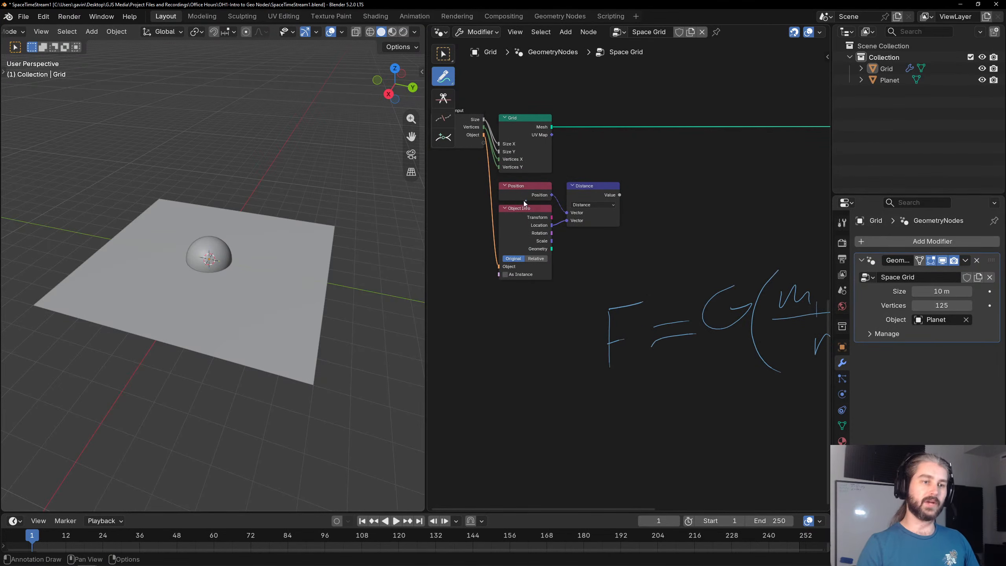
pyautogui.hotkey('ctrl', 'z')
pyautogui.click(443, 54)
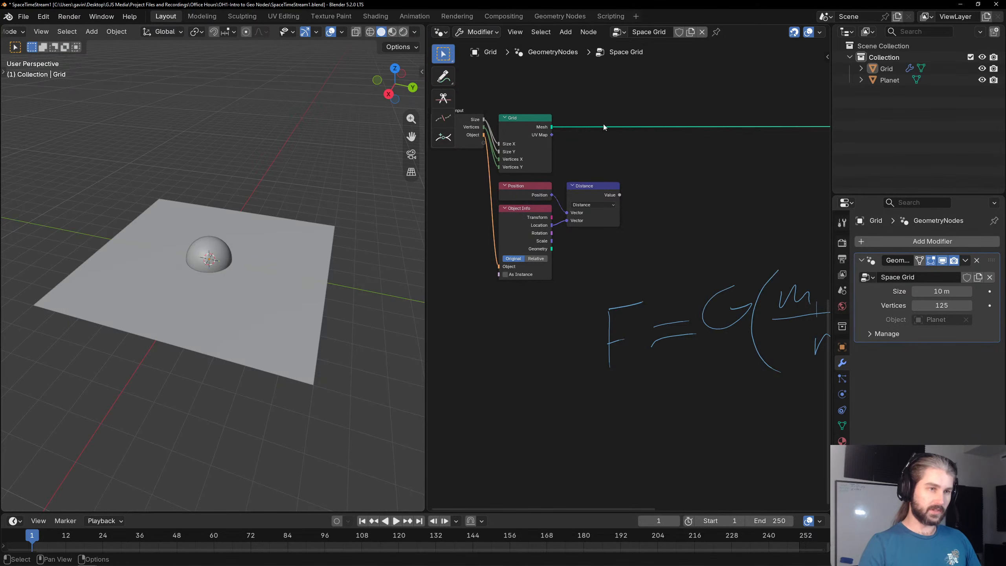
pyautogui.press('t')
pyautogui.moveTo(646, 171); pyautogui.dragTo(543, 150, button='middle')
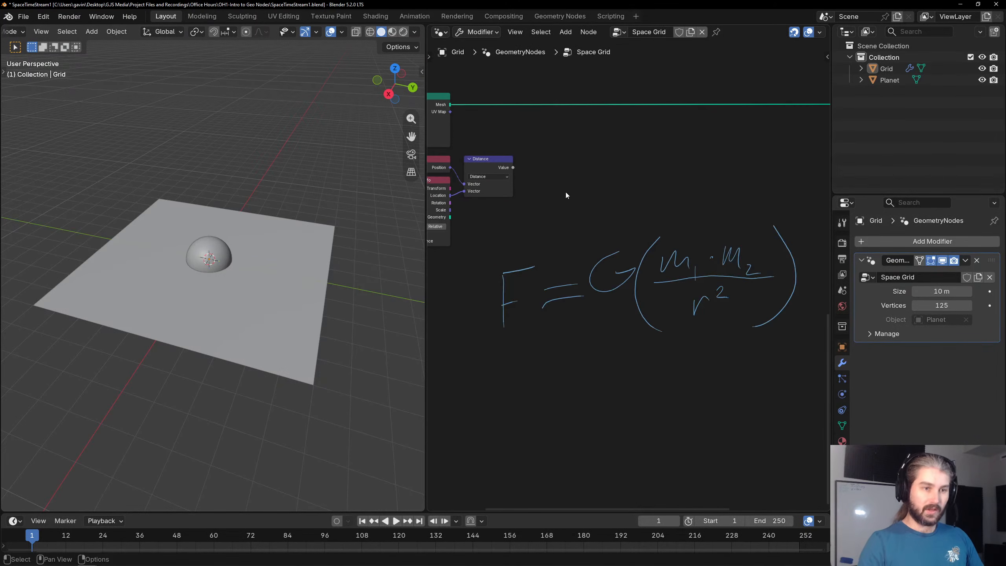
# Reposition the Set Position node slightly in front of the Group Output node.
pyautogui.moveTo(586, 178); pyautogui.dragTo(549, 135, button='middle')
pyautogui.scroll(-1, 543, 173)
pyautogui.moveTo(559, 173); pyautogui.dragTo(646, 183, button='middle')
pyautogui.moveTo(630, 148); pyautogui.dragTo(565, 119, button='middle')
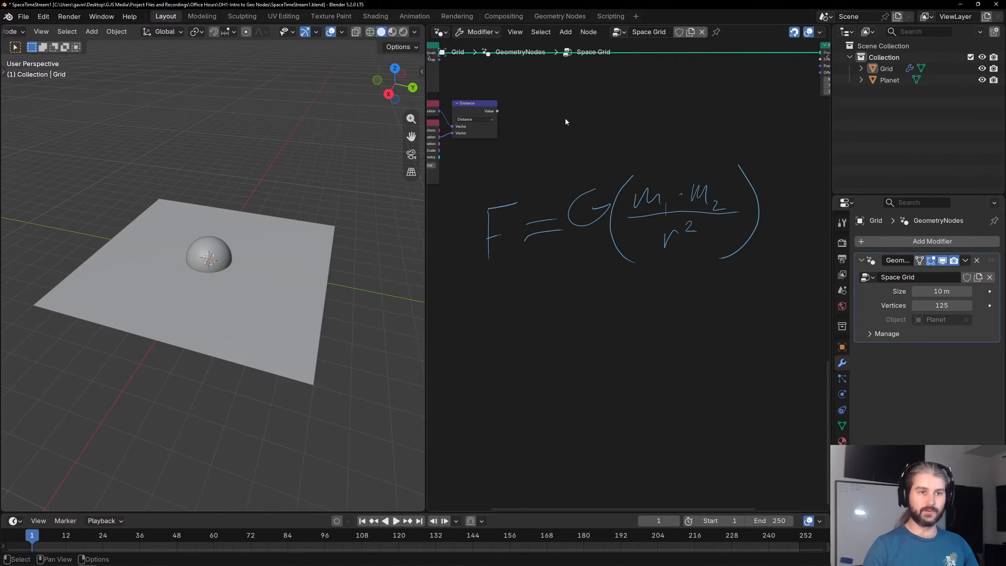
pyautogui.moveTo(682, 131); pyautogui.dragTo(689, 103, button='middle')
pyautogui.moveTo(689, 103); pyautogui.dragTo(656, 115)
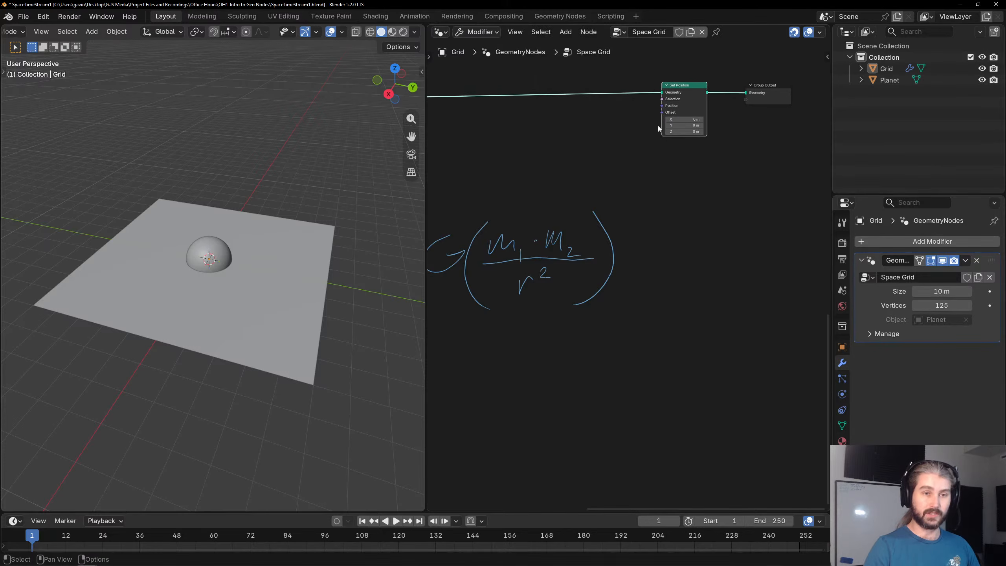
# Add a Combine XYZ node before Set Position and connect its Vector output to the Offset input.
pyautogui.hotkey('shift', 'a')
pyautogui.moveTo(620, 147)
pyautogui.write('combine')
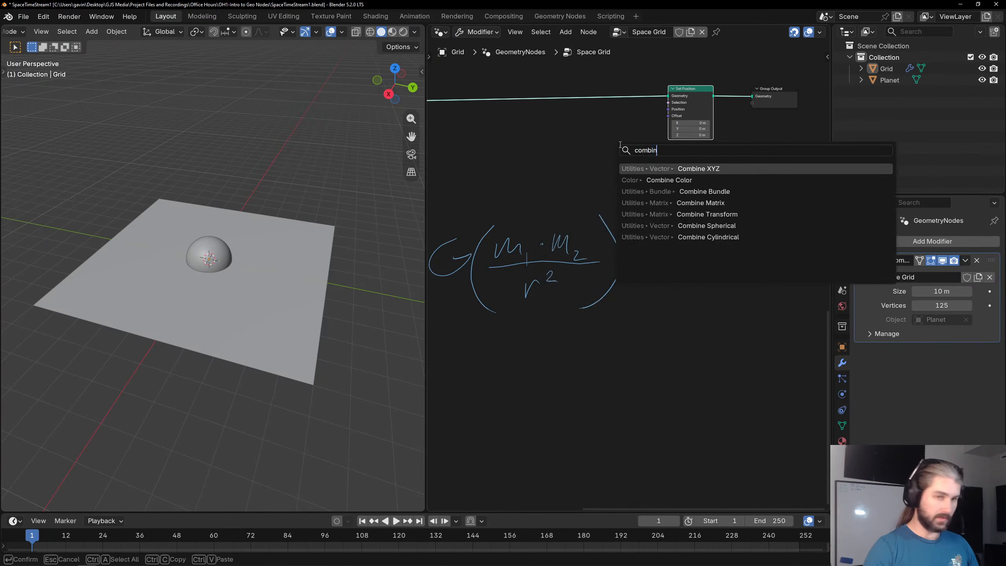
pyautogui.press('Return')
pyautogui.click(625, 128)
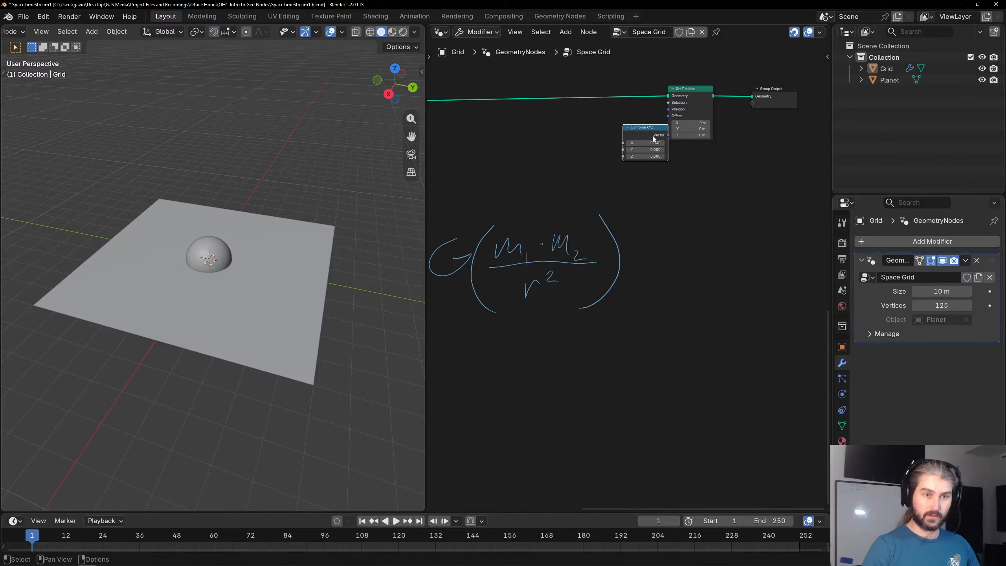
pyautogui.moveTo(653, 138)
pyautogui.mouseDown()
pyautogui.moveTo(641, 138)
pyautogui.moveTo(669, 116)
pyautogui.mouseUp()
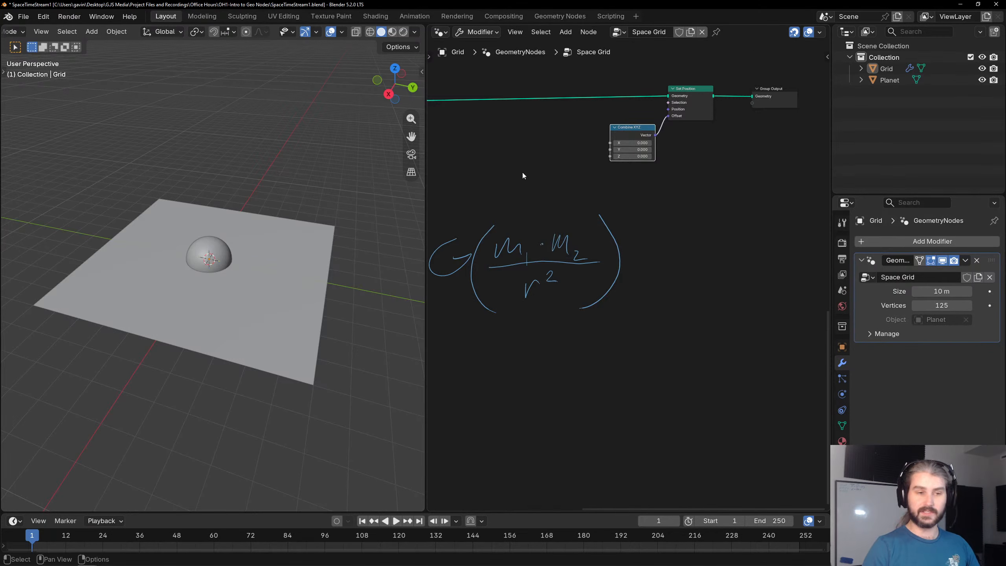
# Add a math node with the Add operation in the space before the Combine XYZ node.
pyautogui.scroll(2, 523, 194)
pyautogui.moveTo(523, 204); pyautogui.dragTo(626, 193, button='middle')
pyautogui.hotkey('shift', 'a')
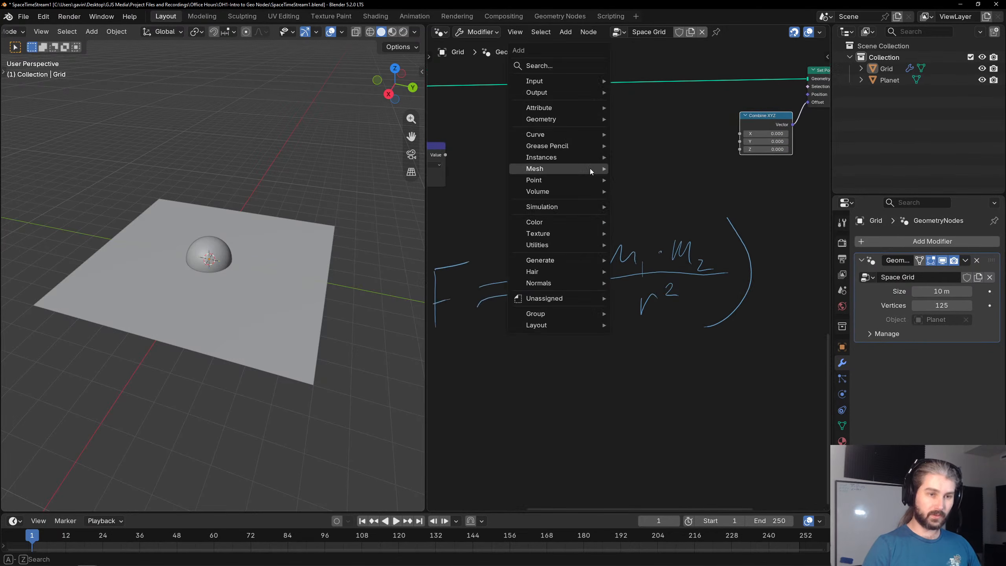
pyautogui.write('add')
pyautogui.press('Return')
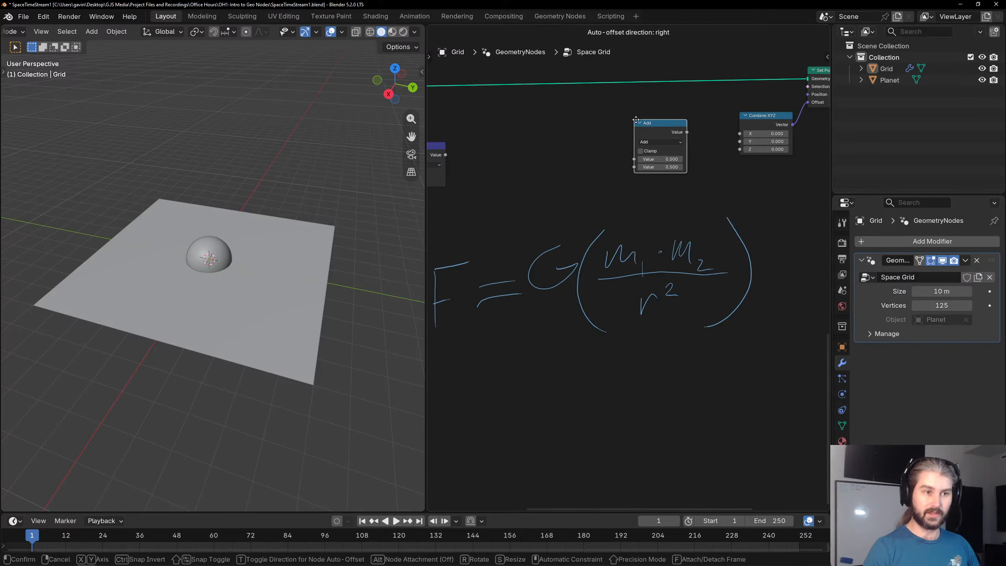
pyautogui.click(632, 113)
# Place the Add node beside the Distance node and connect the distance value to its first input only.
pyautogui.moveTo(547, 161); pyautogui.dragTo(672, 138, button='middle')
pyautogui.click(539, 134)
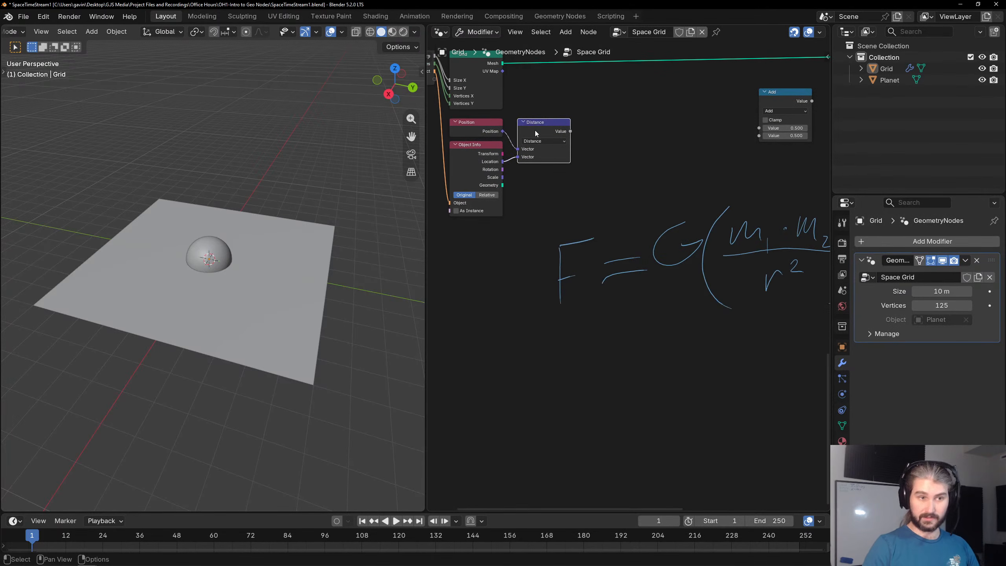
pyautogui.moveTo(769, 289); pyautogui.dragTo(684, 289, button='middle')
pyautogui.moveTo(725, 95); pyautogui.dragTo(514, 161)
pyautogui.click(531, 136)
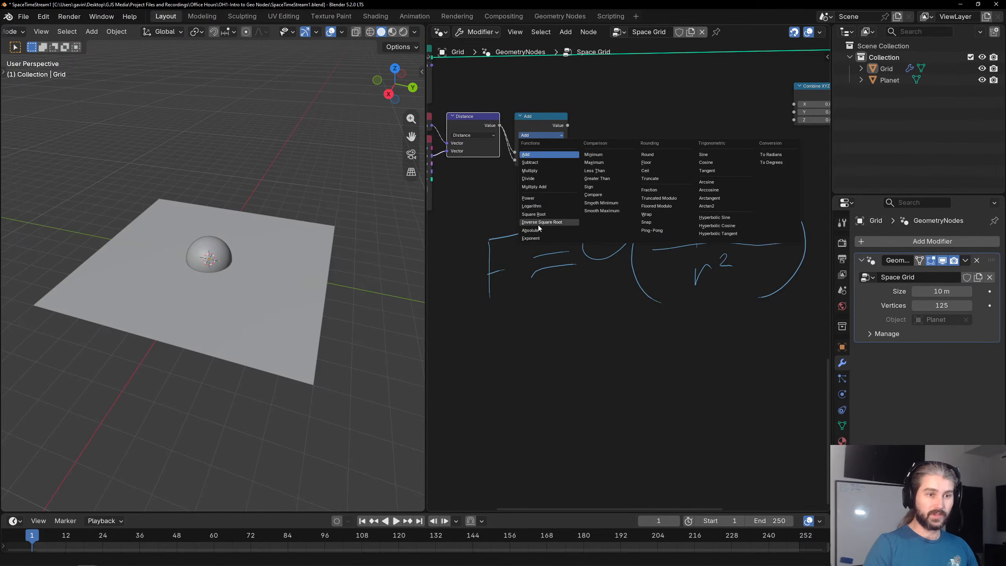
pyautogui.moveTo(515, 160); pyautogui.dragTo(512, 161)
# Change the math node's operation to Power and set its exponent to 2.
pyautogui.click(541, 135)
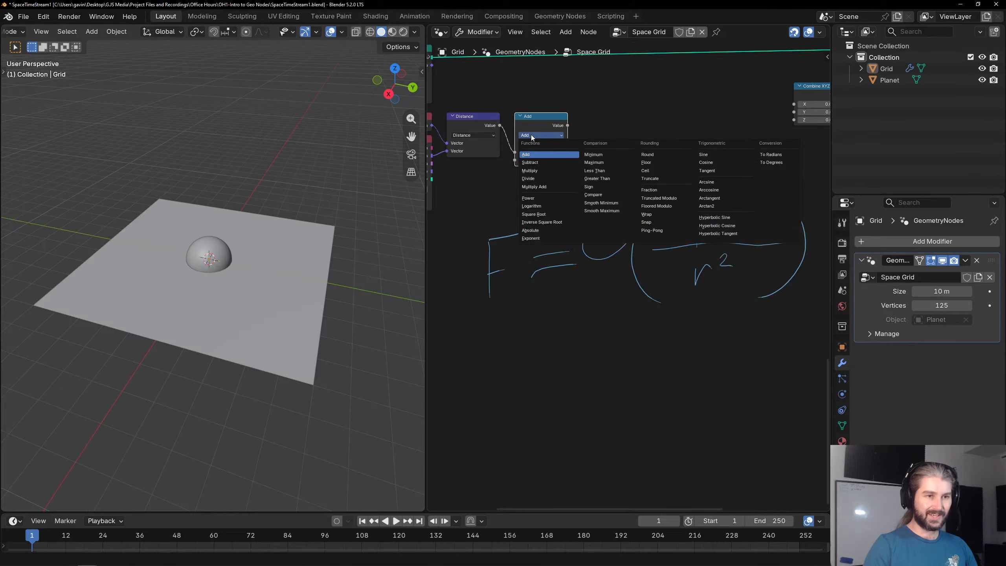
pyautogui.click(532, 199)
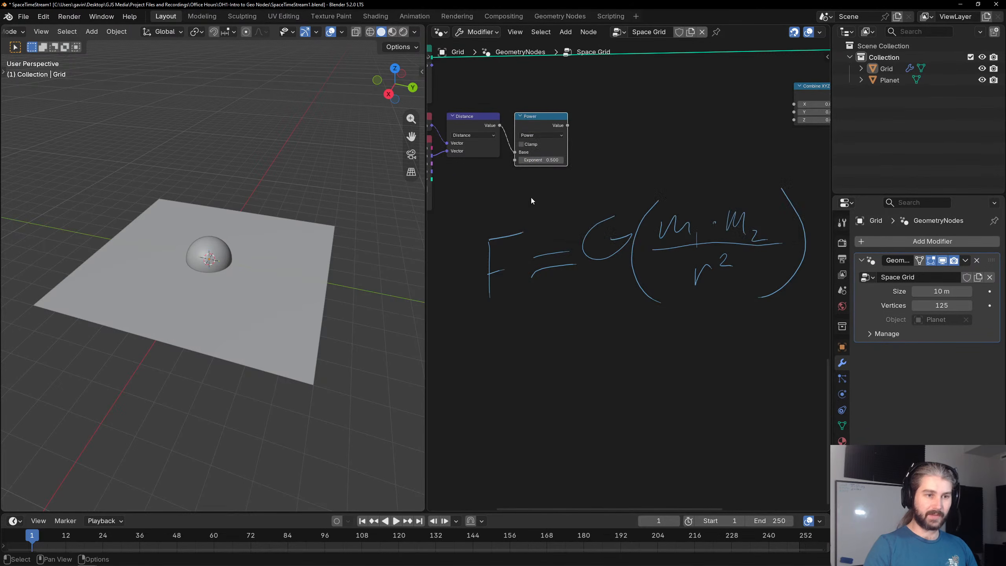
pyautogui.scroll(4, 519, 151)
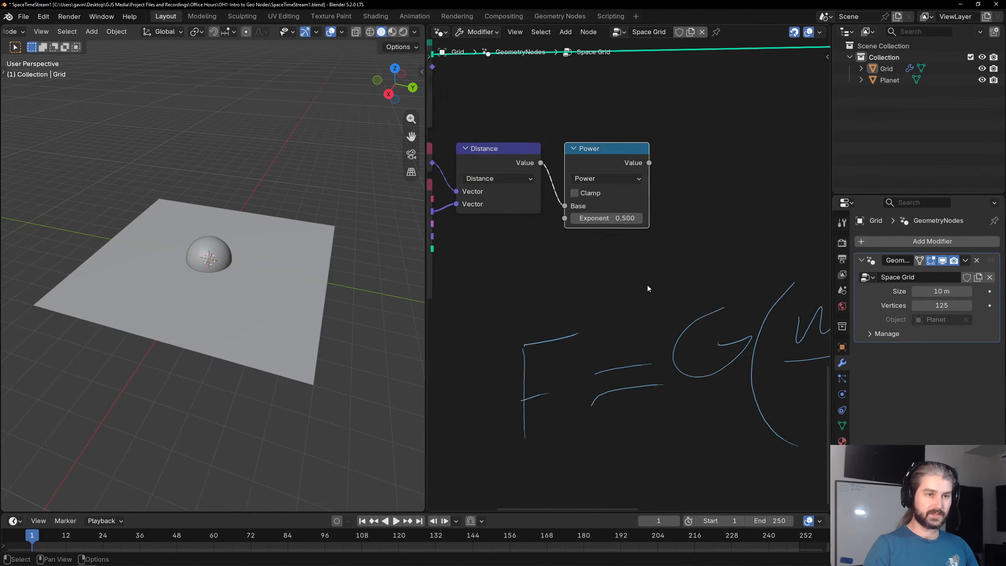
pyautogui.moveTo(569, 167); pyautogui.dragTo(650, 194, button='middle')
pyautogui.click(516, 120)
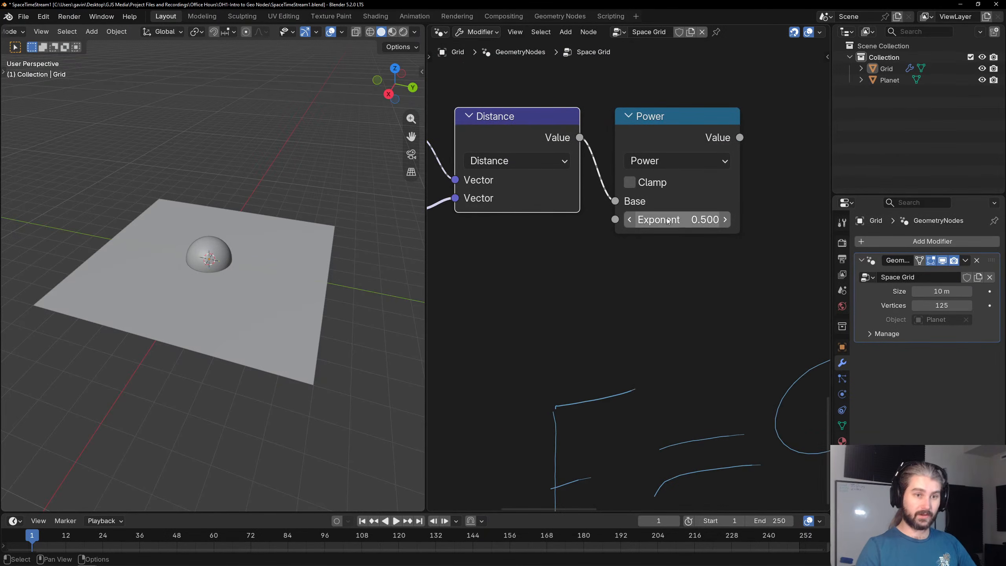
pyautogui.click(707, 224)
pyautogui.press('Escape')
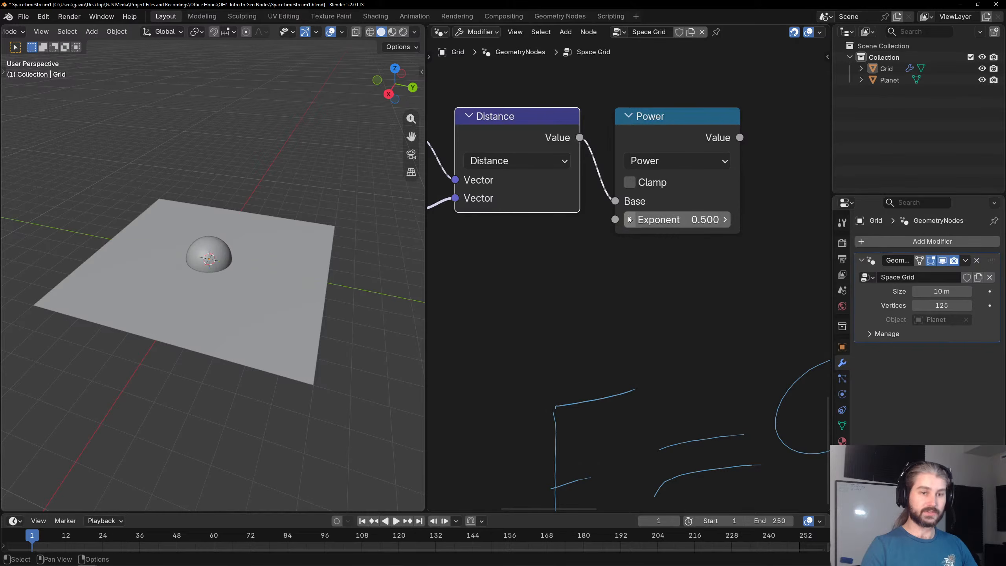
pyautogui.click(697, 224)
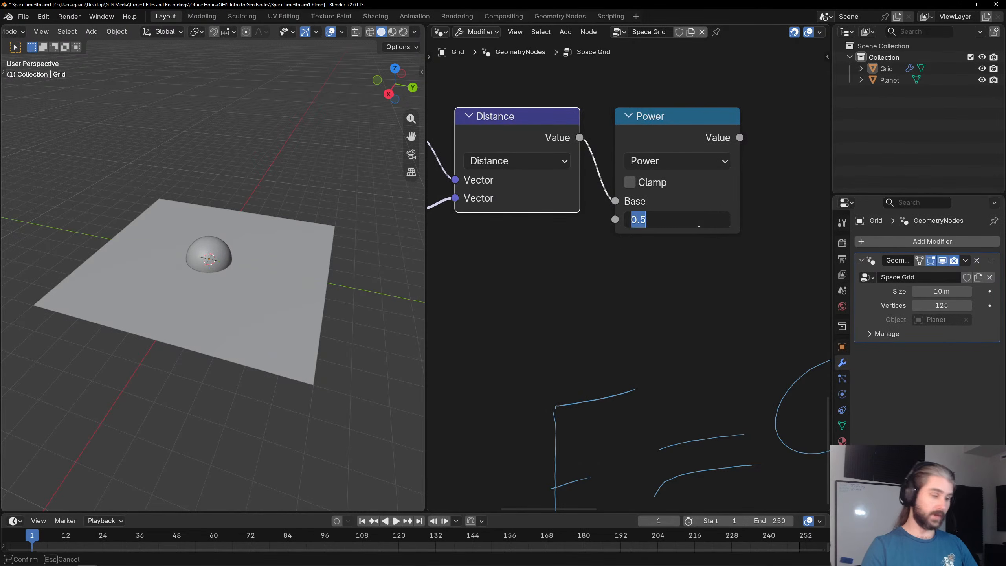
pyautogui.write('2')
pyautogui.press('Return')
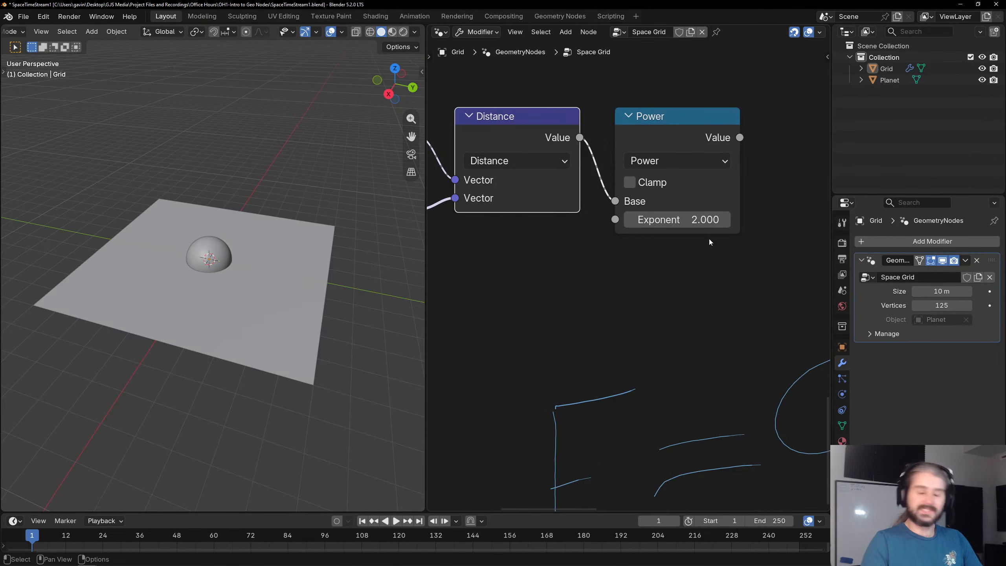
# Raise the Power node's exponent to 4.610.
pyautogui.click(671, 129)
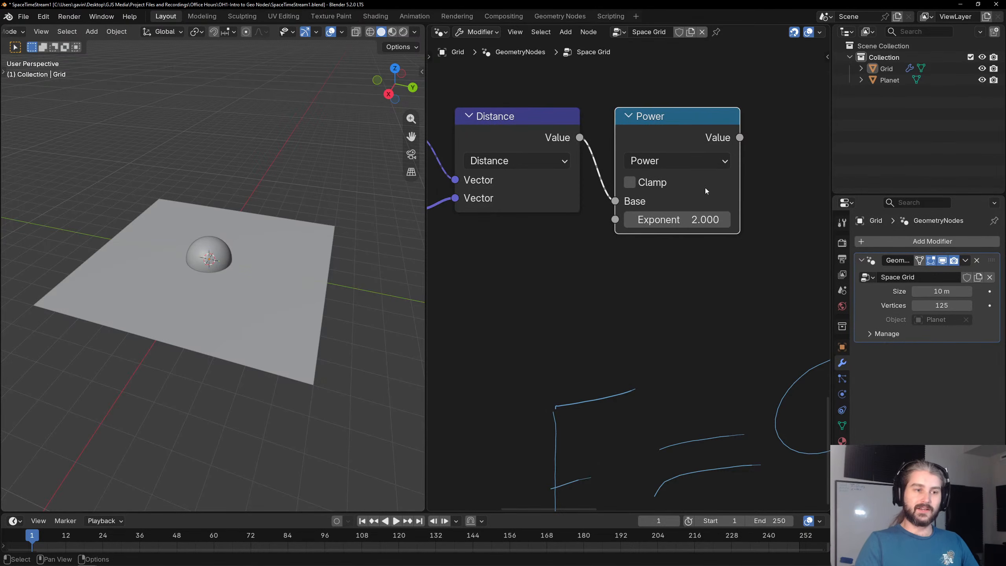
pyautogui.scroll(-1, 673, 180)
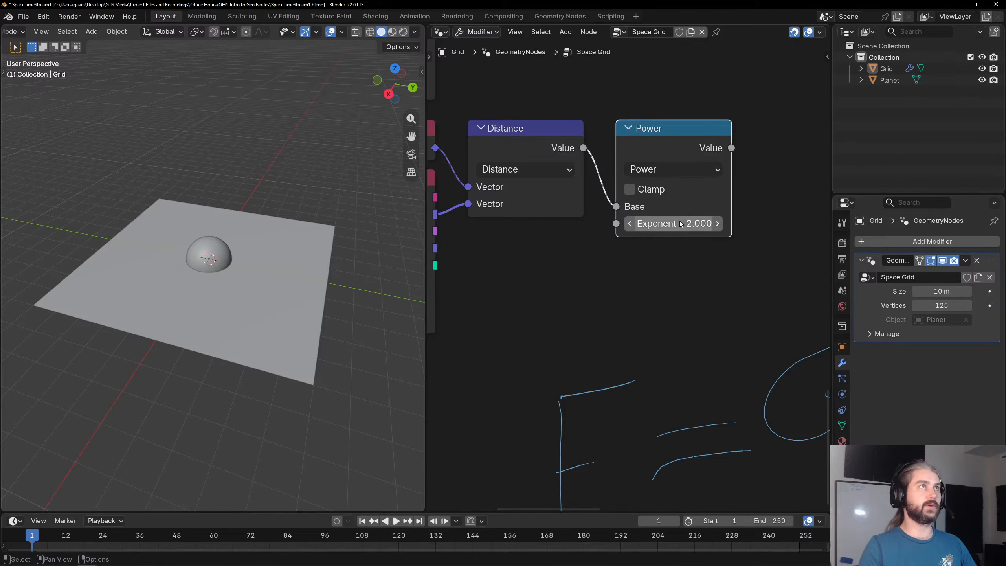
pyautogui.moveTo(681, 222); pyautogui.dragTo(599, 223, button='middle')
pyautogui.scroll(-2, 600, 222)
pyautogui.moveTo(676, 127); pyautogui.dragTo(534, 278)
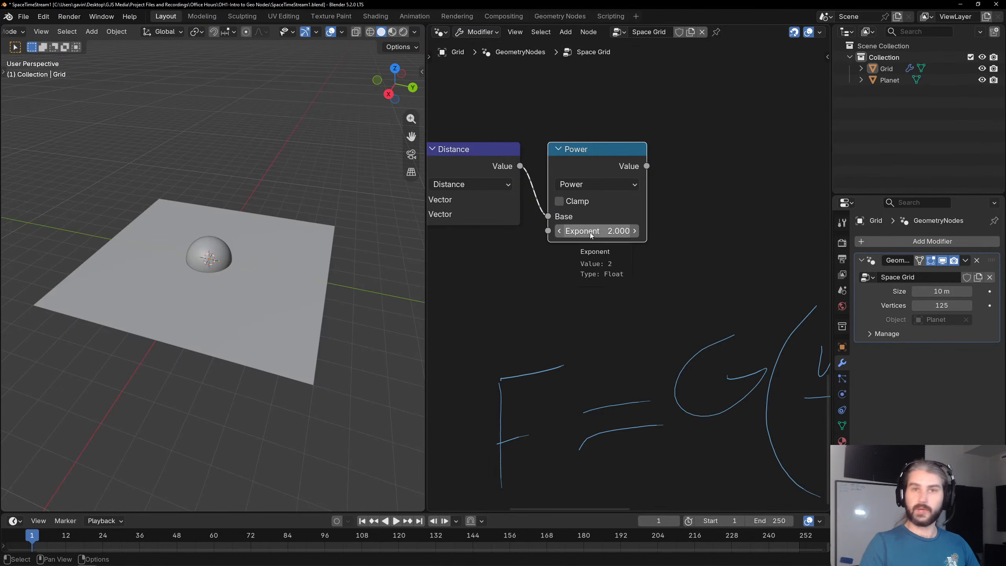
pyautogui.moveTo(590, 232); pyautogui.dragTo(692, 233)
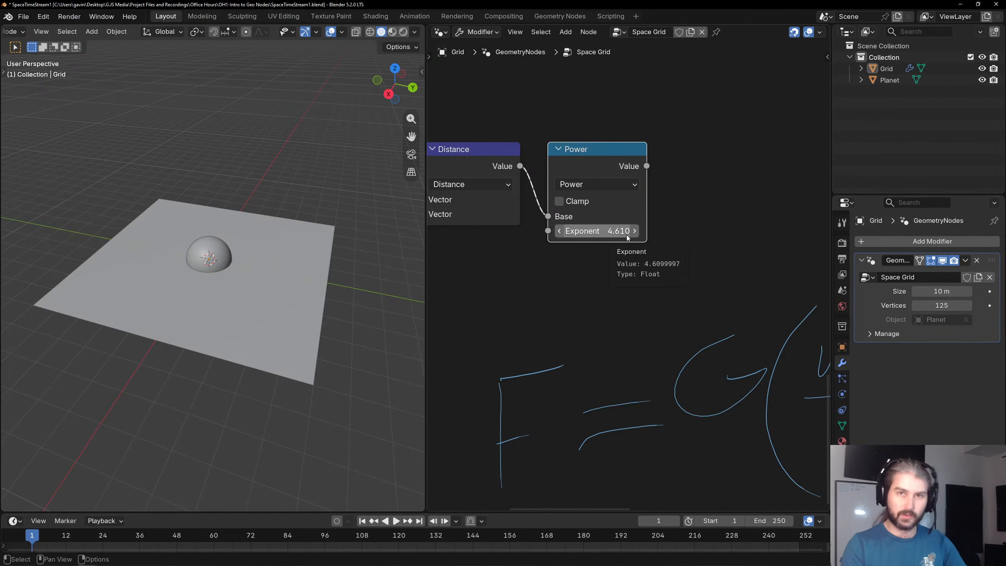
# Change the math node's operation to Multiply and connect the Distance value to its second input as well.
pyautogui.click(588, 186)
pyautogui.click(143, 249)
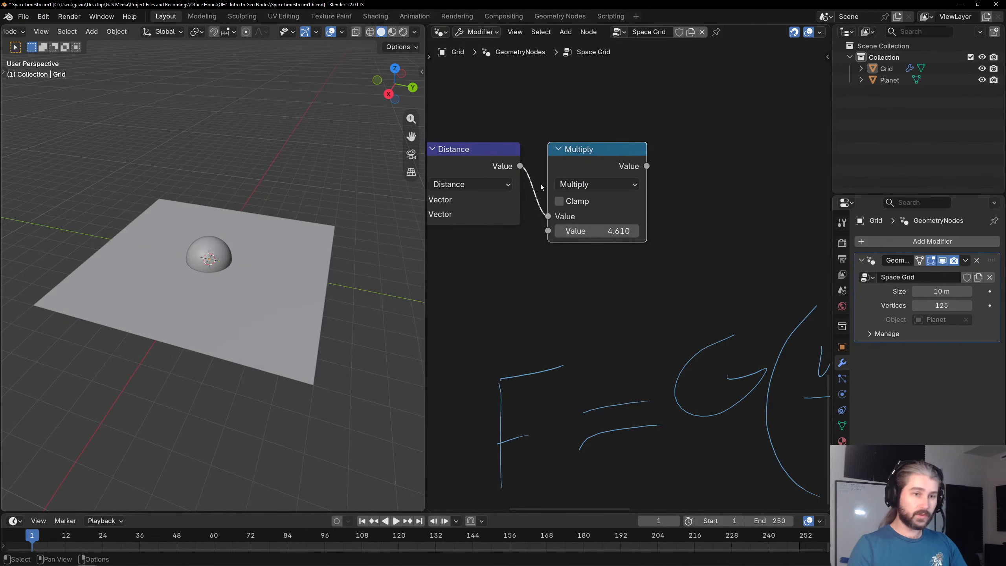
pyautogui.moveTo(520, 166); pyautogui.dragTo(548, 230)
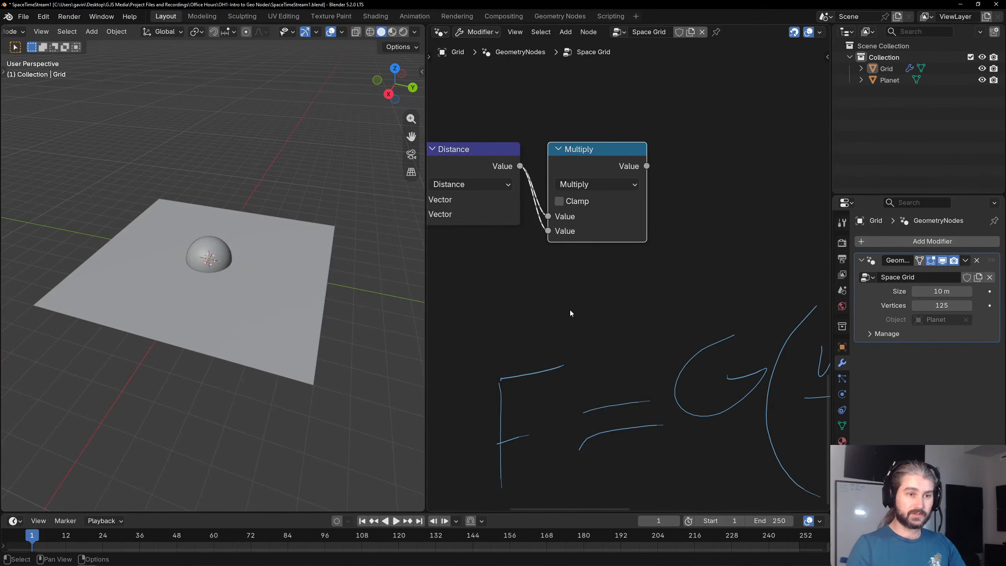
pyautogui.click(564, 286)
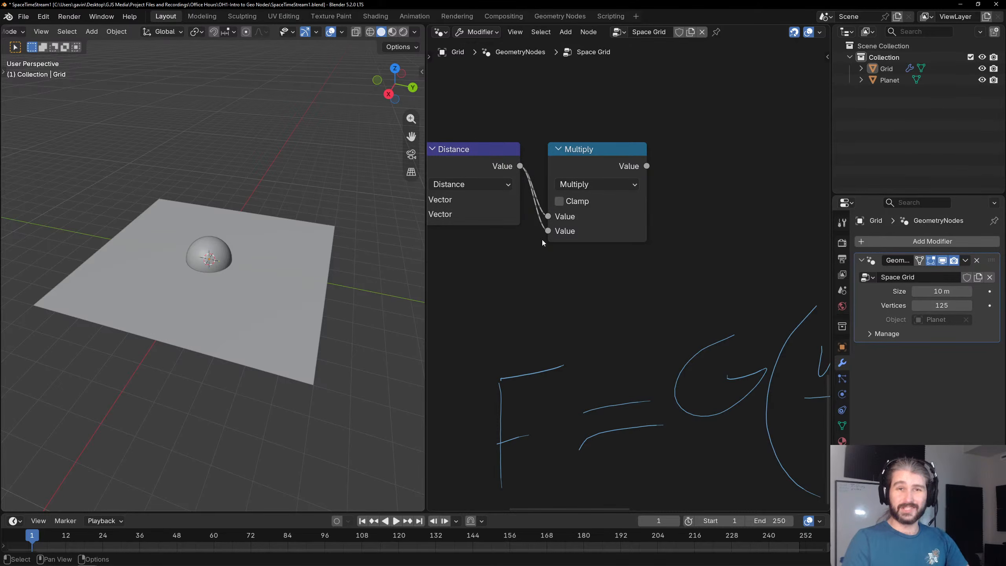
# Enclose the Multiply node in a frame and label the frame r^2.
pyautogui.scroll(-3, 621, 274)
pyautogui.moveTo(621, 274); pyautogui.dragTo(606, 265, button='middle')
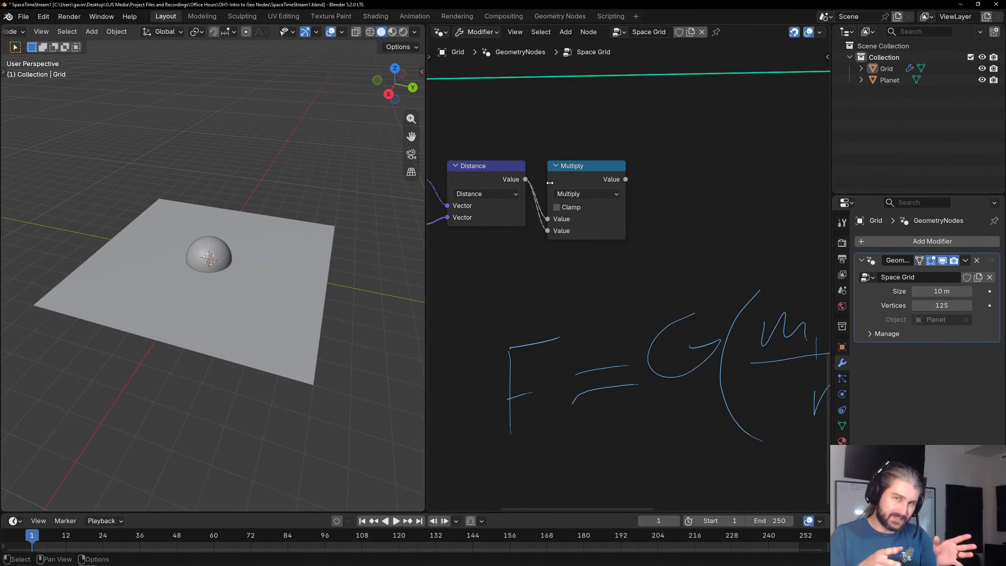
pyautogui.click(591, 177)
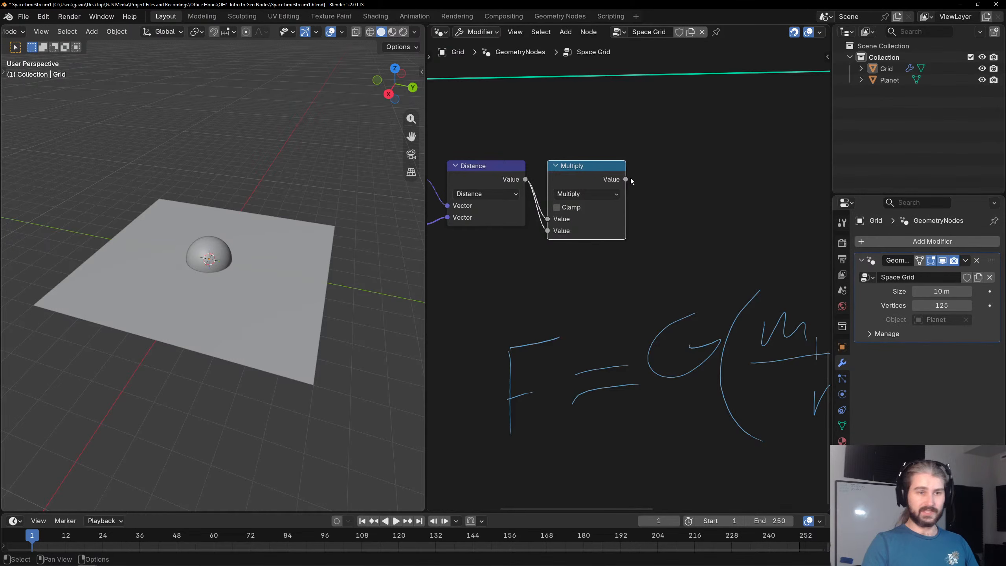
pyautogui.moveTo(630, 178)
pyautogui.mouseDown(button='middle')
pyautogui.moveTo(549, 140)
pyautogui.moveTo(580, 142)
pyautogui.mouseUp(button='middle')
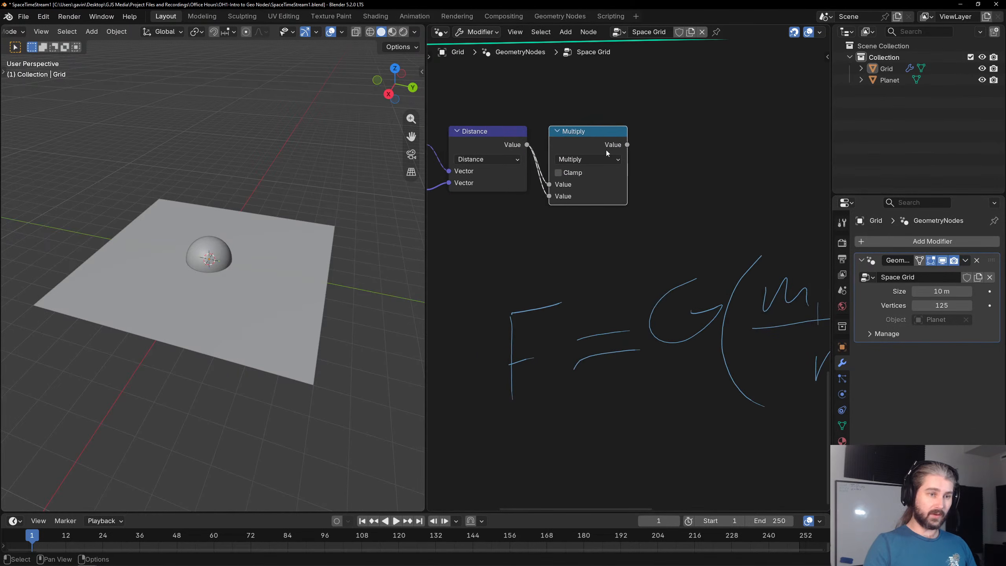
pyautogui.hotkey('ctrl', 'j')
pyautogui.press('F2')
pyautogui.write('r^2')
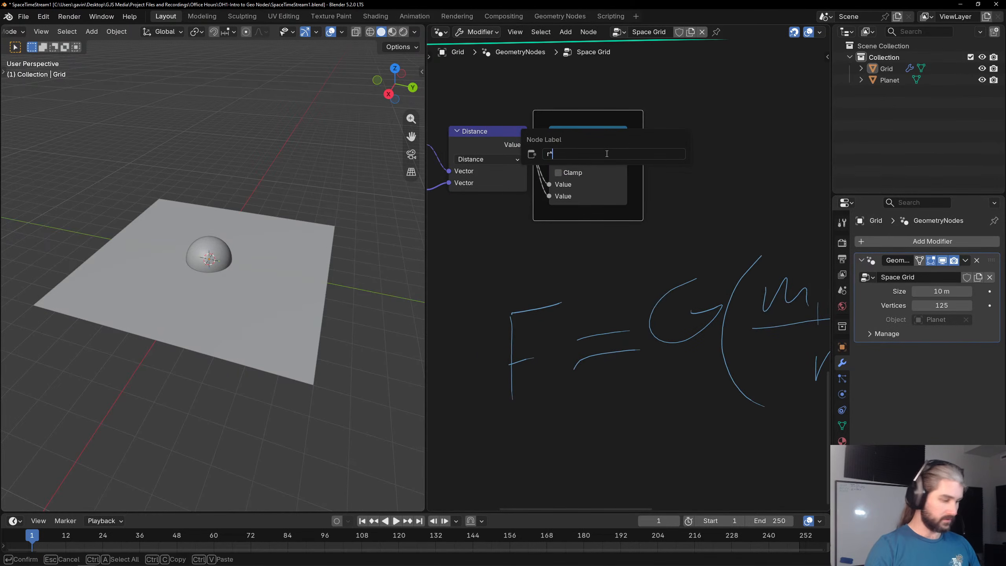
pyautogui.press('Return')
pyautogui.scroll(-2, 685, 127)
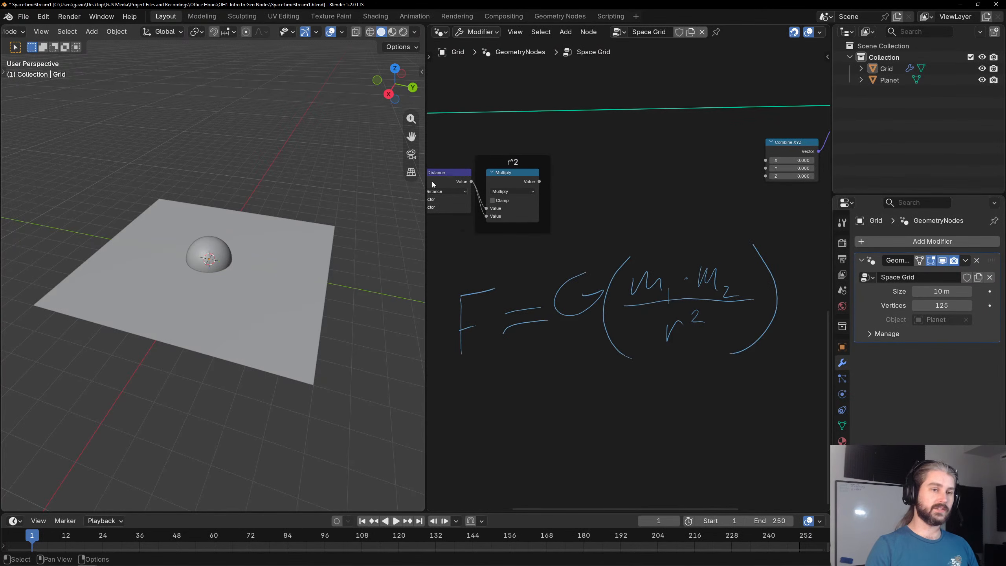
# Add a math node beside the r^2 frame and set its operation to Divide.
pyautogui.moveTo(487, 174); pyautogui.dragTo(516, 172, button='middle')
pyautogui.moveTo(654, 234); pyautogui.dragTo(603, 205, button='middle')
pyautogui.scroll(3, 560, 174)
pyautogui.scroll(-2, 561, 173)
pyautogui.moveTo(571, 160)
pyautogui.mouseDown(button='middle')
pyautogui.moveTo(549, 170)
pyautogui.moveTo(574, 167)
pyautogui.mouseUp(button='middle')
pyautogui.hotkey('shift', 'a')
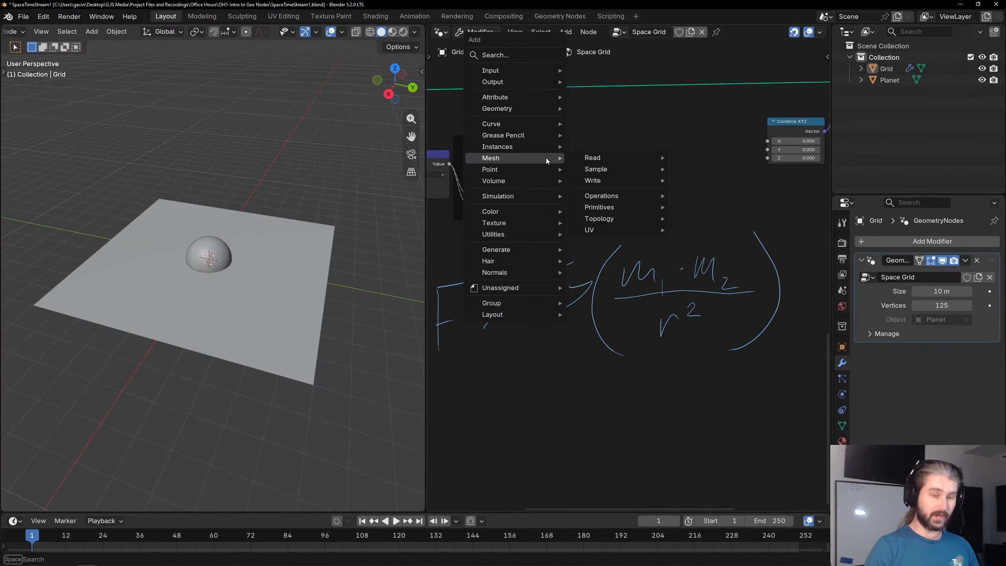
pyautogui.write('add')
pyautogui.press('Return')
pyautogui.click(549, 147)
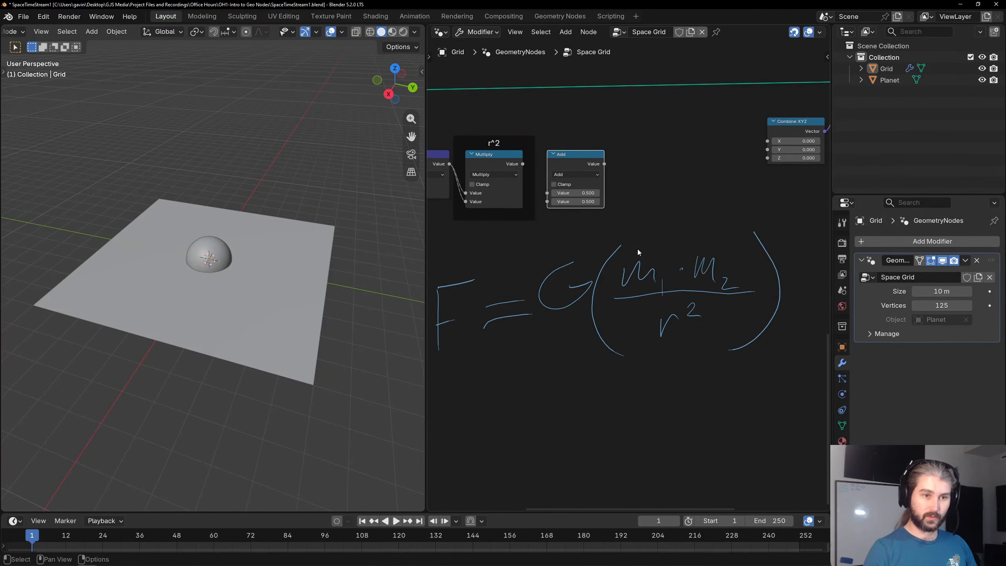
pyautogui.click(565, 174)
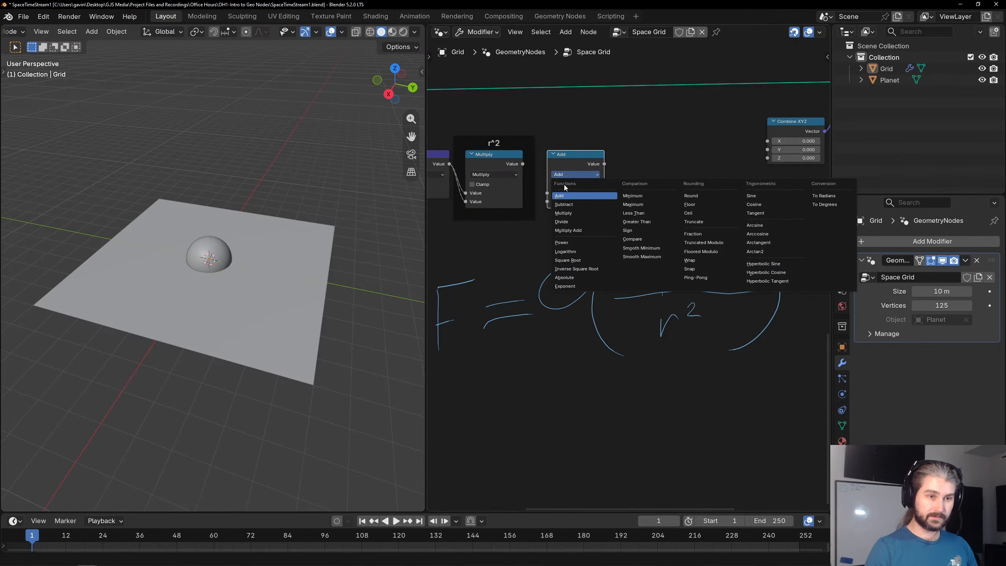
pyautogui.click(562, 222)
# Set the Divide node's first value to 1 with clamping off and connect the r^2 Multiply output to its second input.
pyautogui.scroll(2, 567, 183)
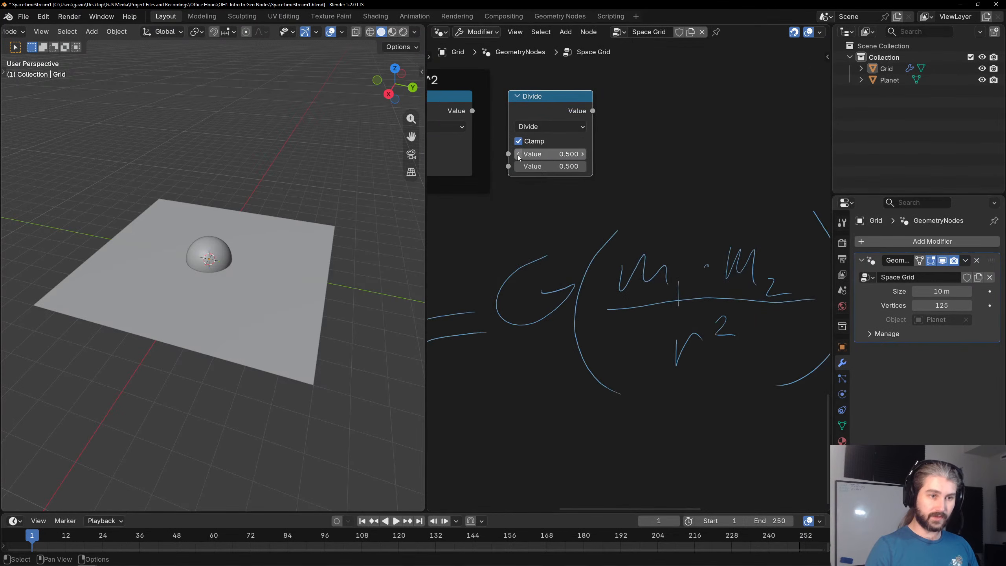
pyautogui.moveTo(517, 154); pyautogui.dragTo(535, 137)
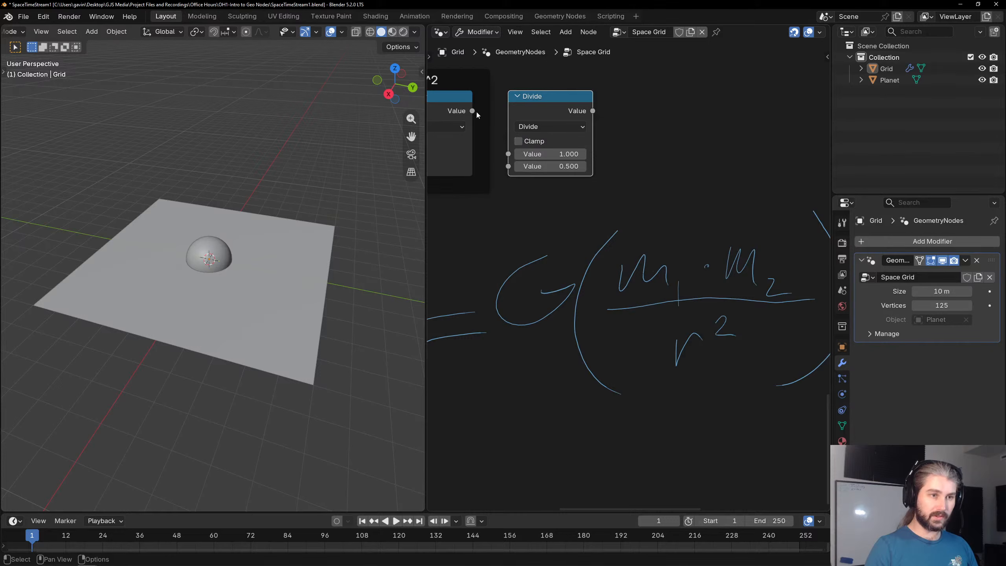
pyautogui.moveTo(477, 115); pyautogui.dragTo(510, 167)
pyautogui.scroll(-1, 614, 270)
pyautogui.moveTo(678, 195); pyautogui.dragTo(648, 254, button='middle')
pyautogui.scroll(-3, 648, 254)
pyautogui.moveTo(626, 220); pyautogui.dragTo(691, 178, button='middle')
pyautogui.moveTo(691, 279); pyautogui.dragTo(636, 226, button='middle')
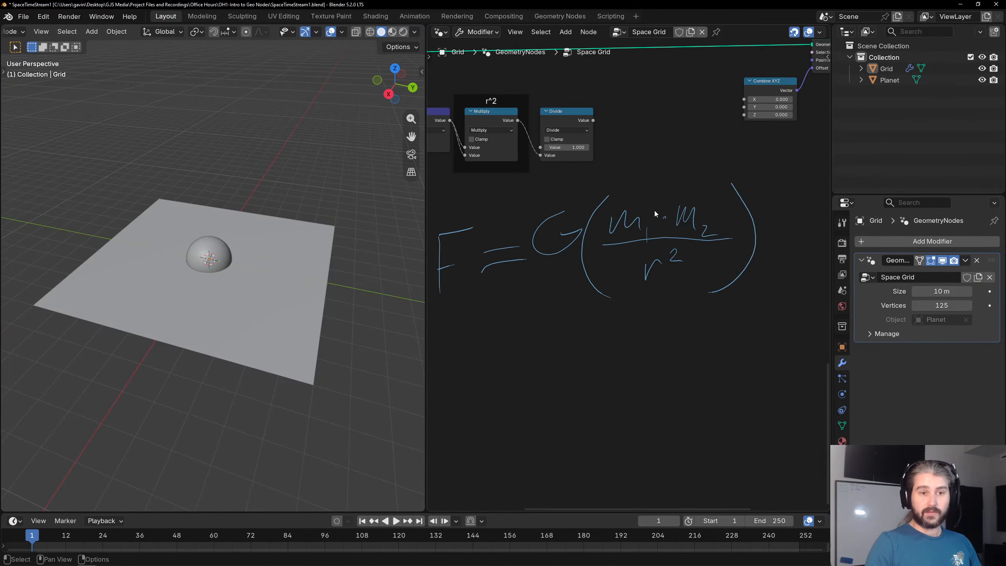
# Duplicate the Divide node, change the copy's operation to Multiply, and feed the Divide result into its first input.
pyautogui.click(572, 120)
pyautogui.hotkey('shift', 'd')
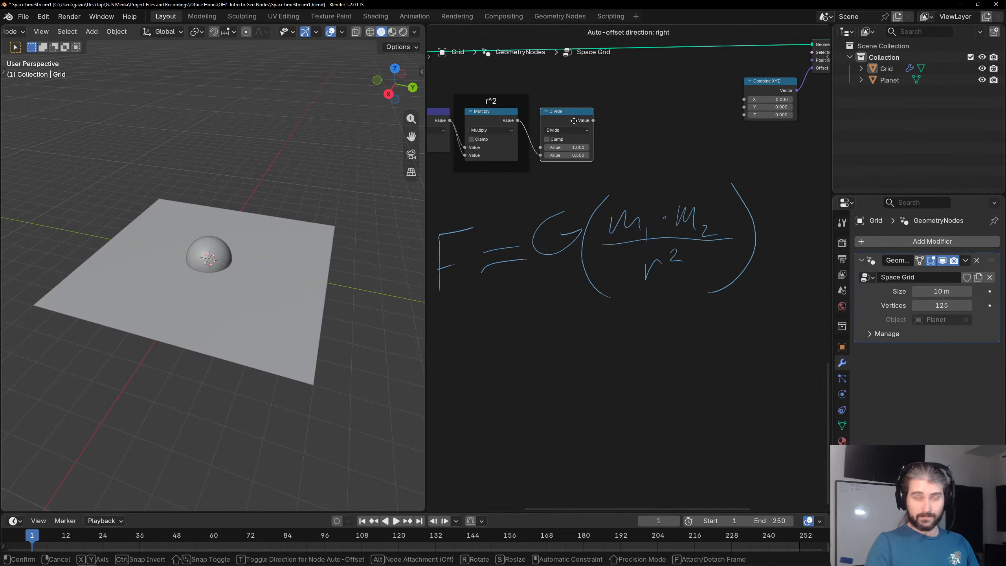
pyautogui.click(630, 140)
pyautogui.click(634, 130)
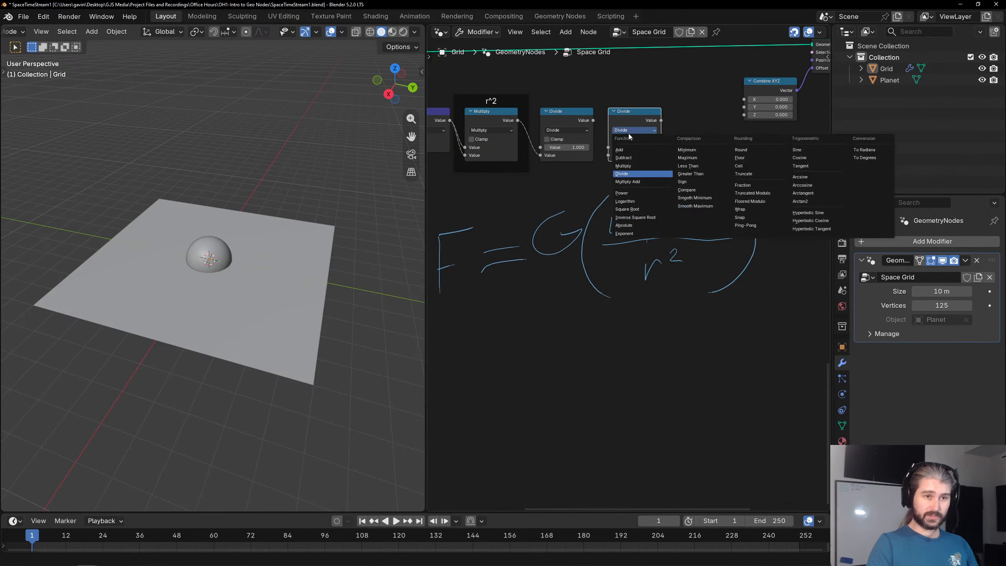
pyautogui.click(626, 170)
pyautogui.moveTo(593, 121); pyautogui.dragTo(608, 147)
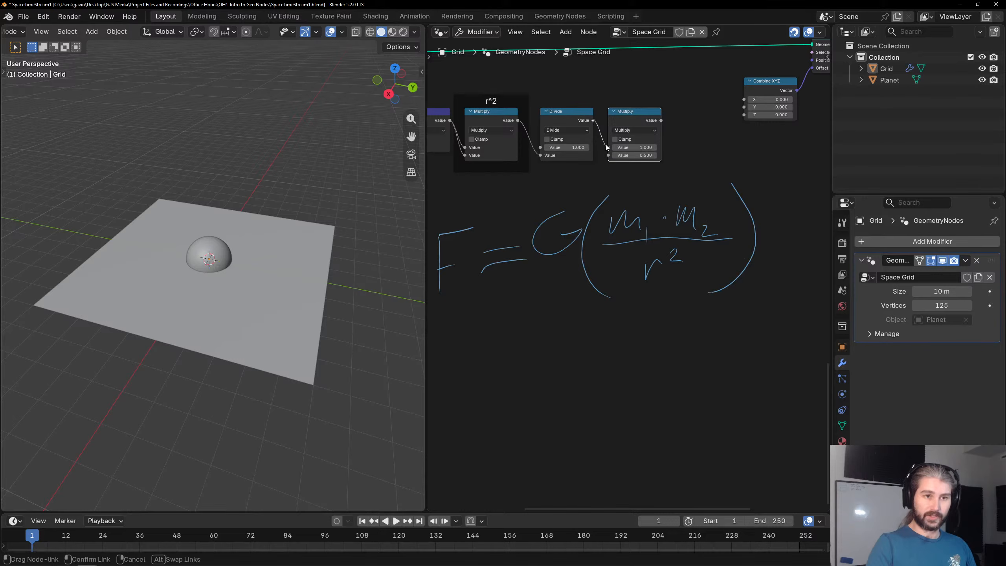
# Set the second value of the Multiply node after Divide to 1.
pyautogui.doubleClick(629, 155)
pyautogui.write('1')
pyautogui.press('Return')
pyautogui.scroll(3, 692, 147)
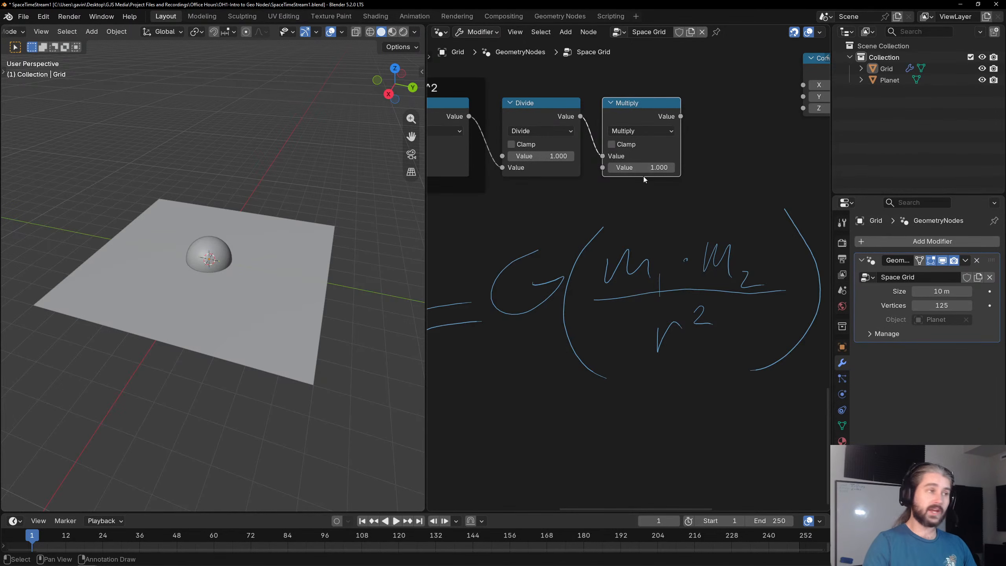
pyautogui.click(713, 134)
pyautogui.moveTo(713, 133); pyautogui.dragTo(612, 132, button='middle')
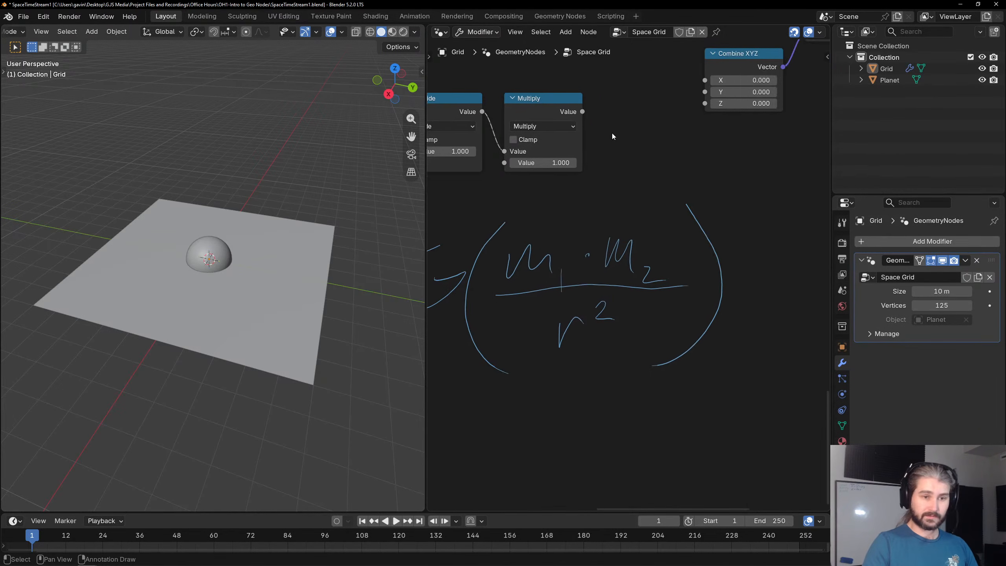
pyautogui.scroll(-2, 612, 133)
pyautogui.scroll(-1, 555, 131)
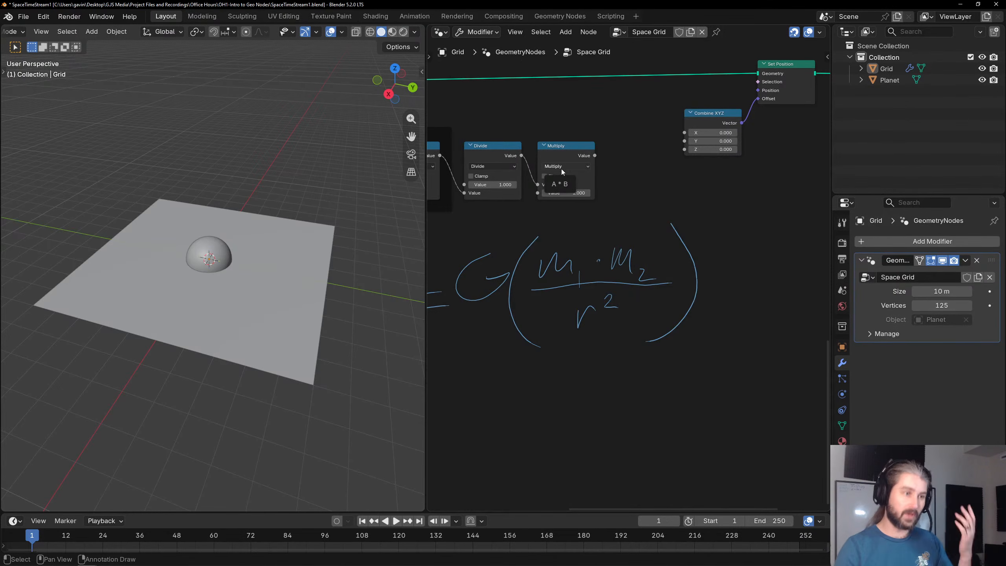
pyautogui.scroll(5, 213, 226)
pyautogui.click(229, 240)
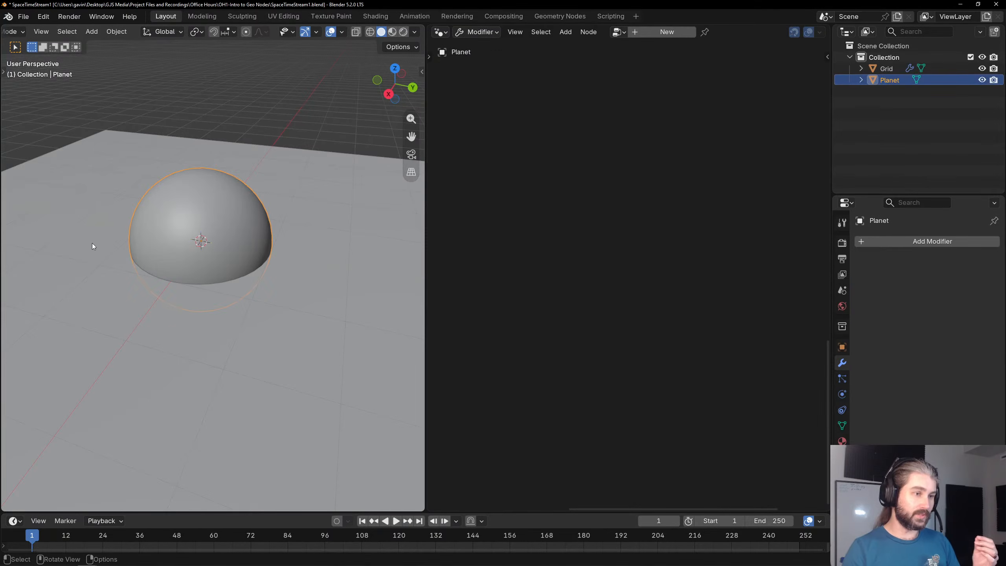
pyautogui.click(306, 274)
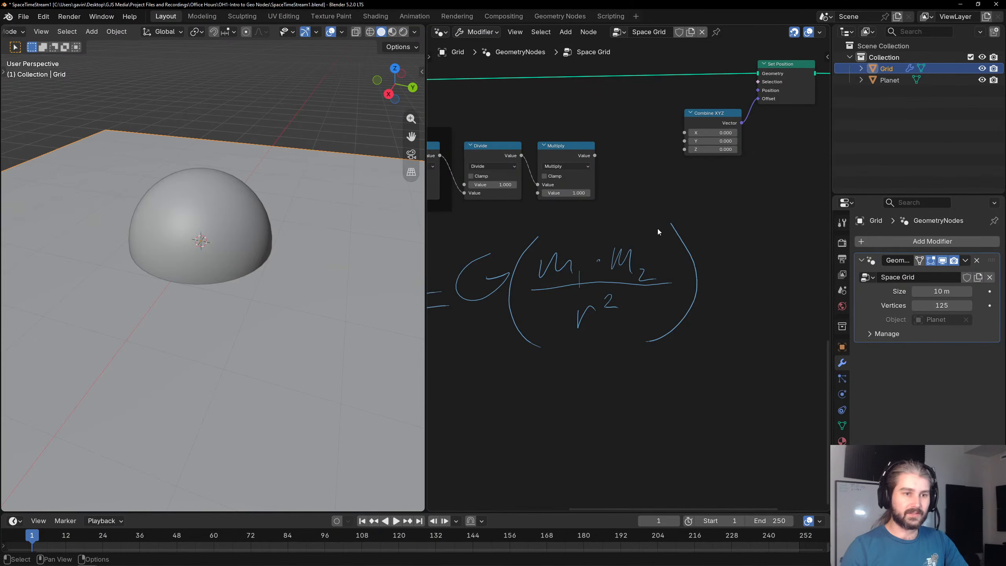
# Duplicate the Multiply node after Divide and connect the original's output to the copy's first input.
pyautogui.moveTo(651, 172); pyautogui.dragTo(642, 236, button='middle')
pyautogui.scroll(1, 644, 206)
pyautogui.click(567, 176)
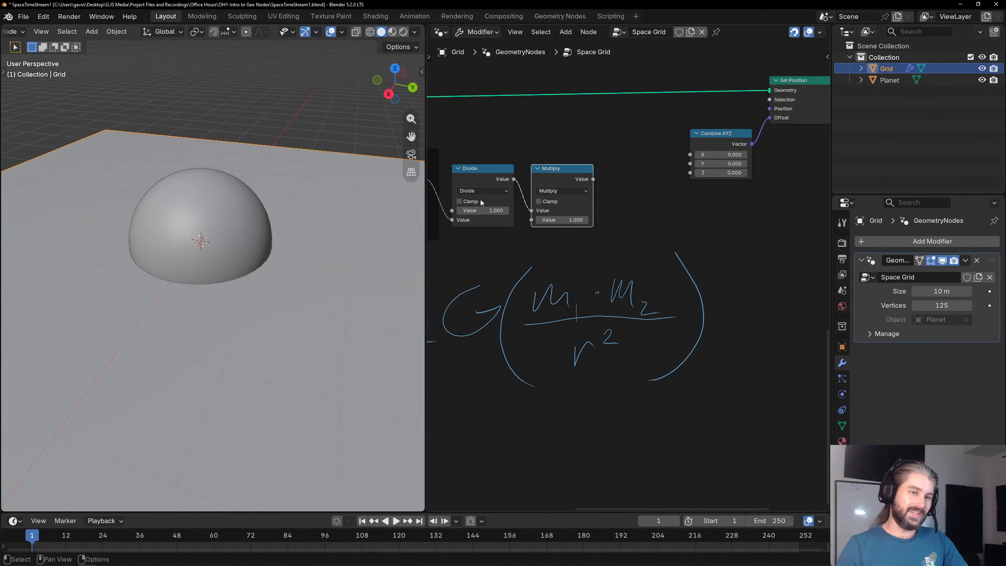
pyautogui.scroll(1, 574, 172)
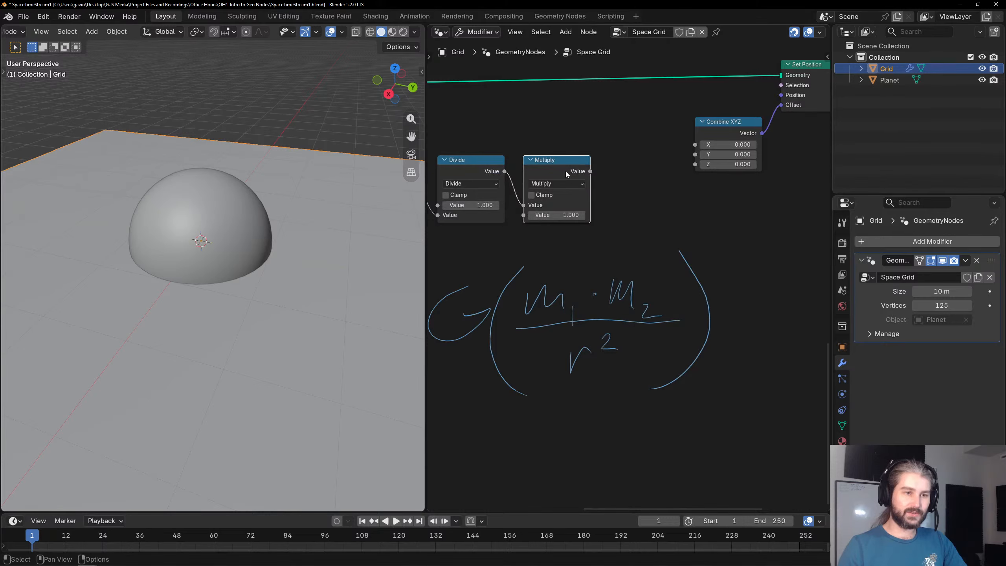
pyautogui.hotkey('shift', 'd')
pyautogui.click(650, 168)
pyautogui.moveTo(590, 171); pyautogui.dragTo(614, 206)
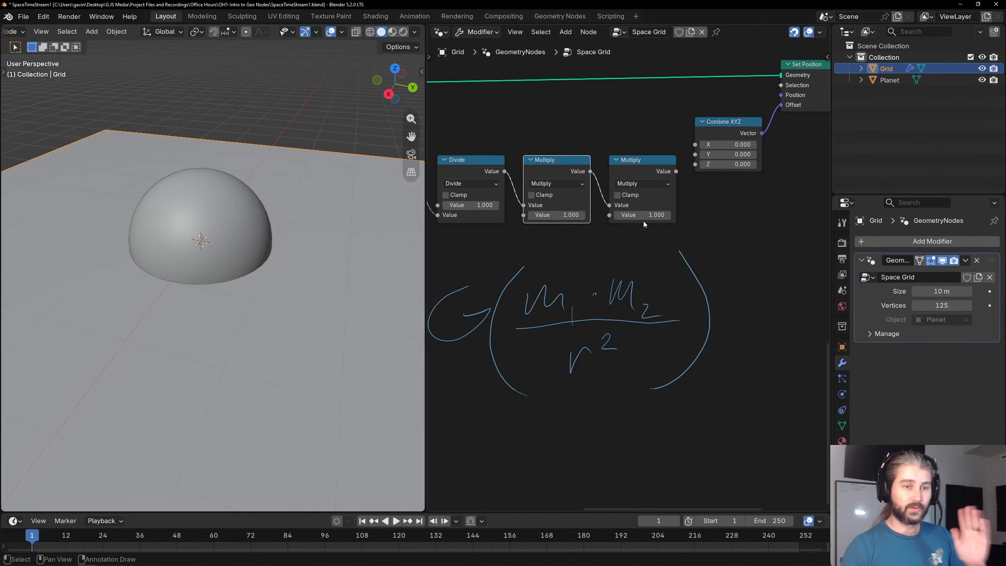
# Enclose the last Multiply node in a frame and label the frame G.
pyautogui.click(633, 164)
pyautogui.hotkey('ctrl', 'j')
pyautogui.press('F2')
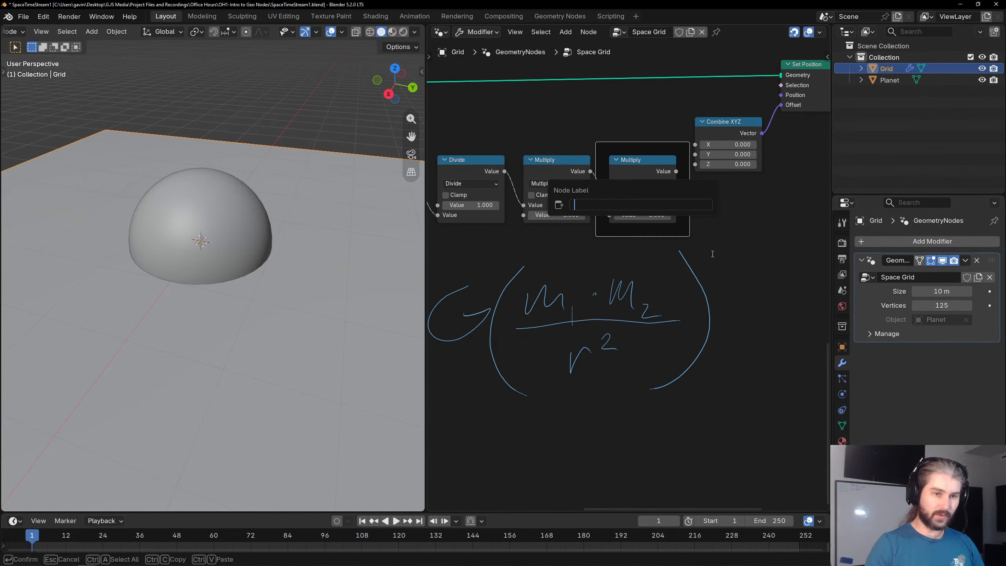
pyautogui.write('G')
pyautogui.press('Return')
pyautogui.scroll(1, 754, 342)
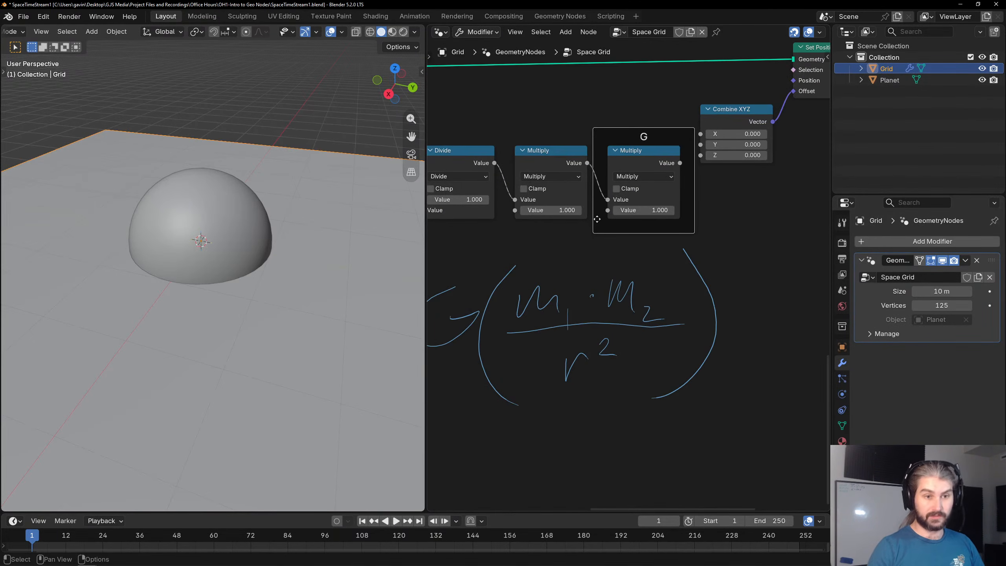
pyautogui.moveTo(634, 210); pyautogui.dragTo(689, 210)
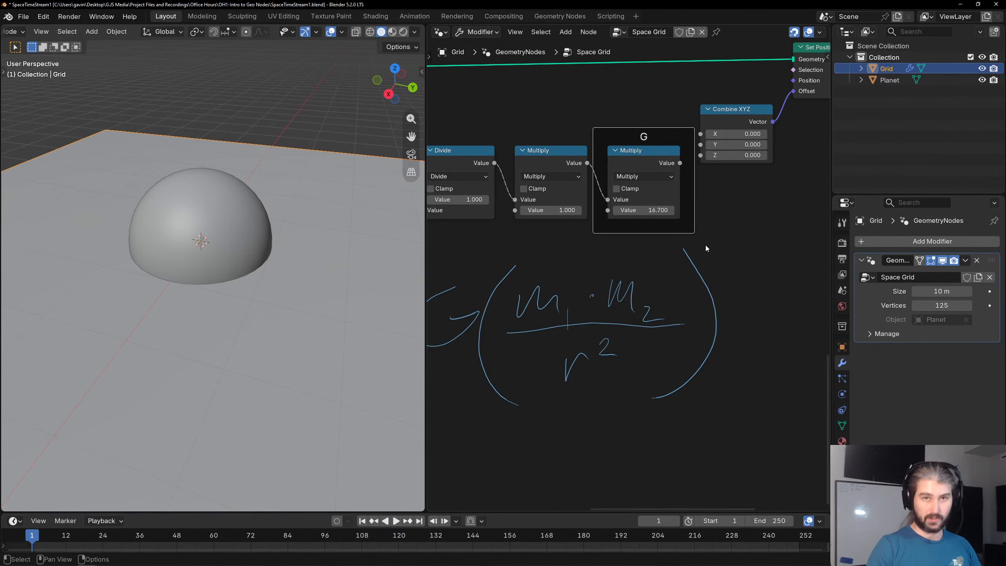
pyautogui.hotkey('ctrl', 'z')
# Enclose the Divide node in a frame and label the frame 1/r^2.
pyautogui.scroll(-3, 625, 315)
pyautogui.moveTo(565, 266); pyautogui.dragTo(632, 264, button='middle')
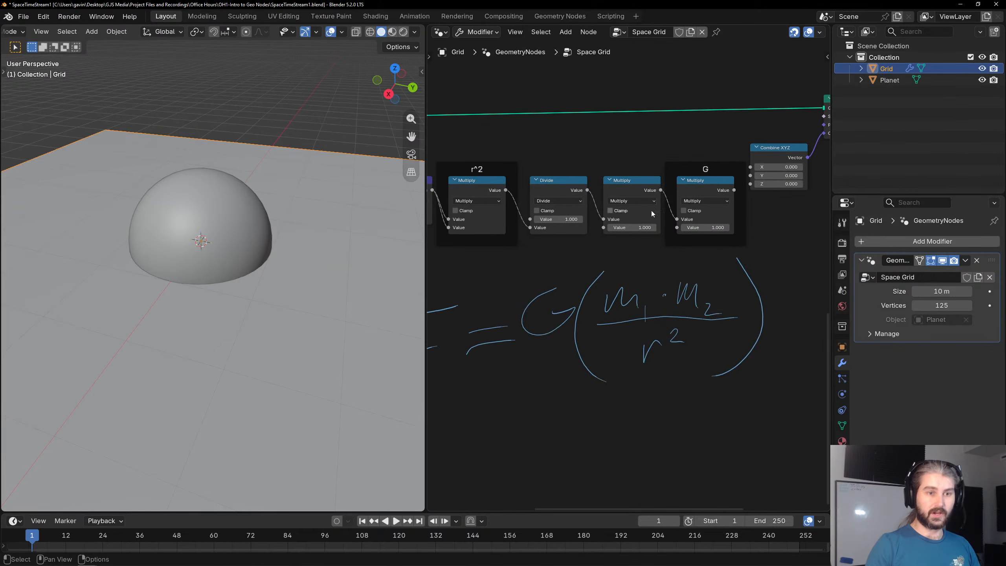
pyautogui.click(566, 185)
pyautogui.moveTo(566, 186); pyautogui.dragTo(631, 187, button='middle')
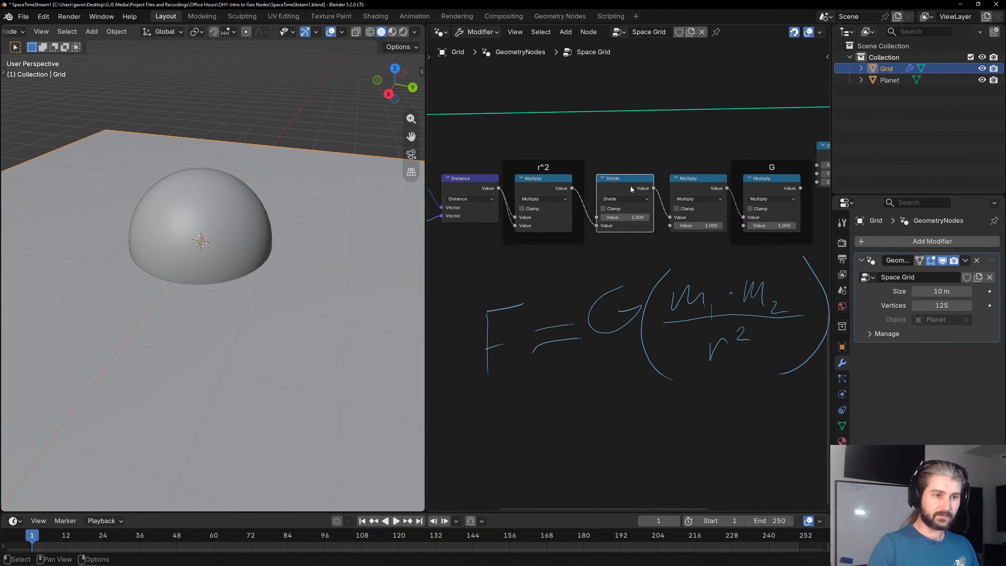
pyautogui.hotkey('ctrl', 'j')
pyautogui.press('F2')
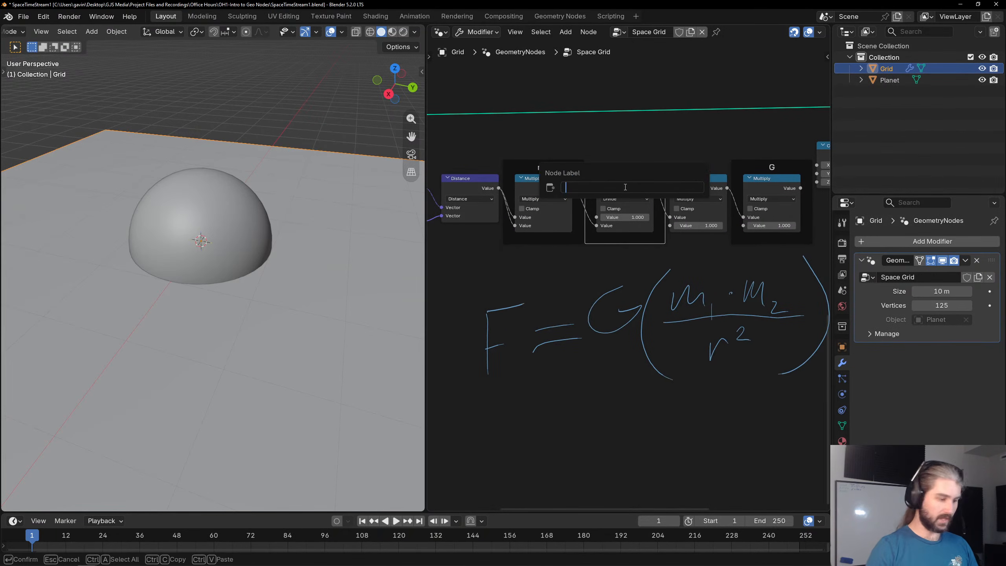
pyautogui.write('1/')
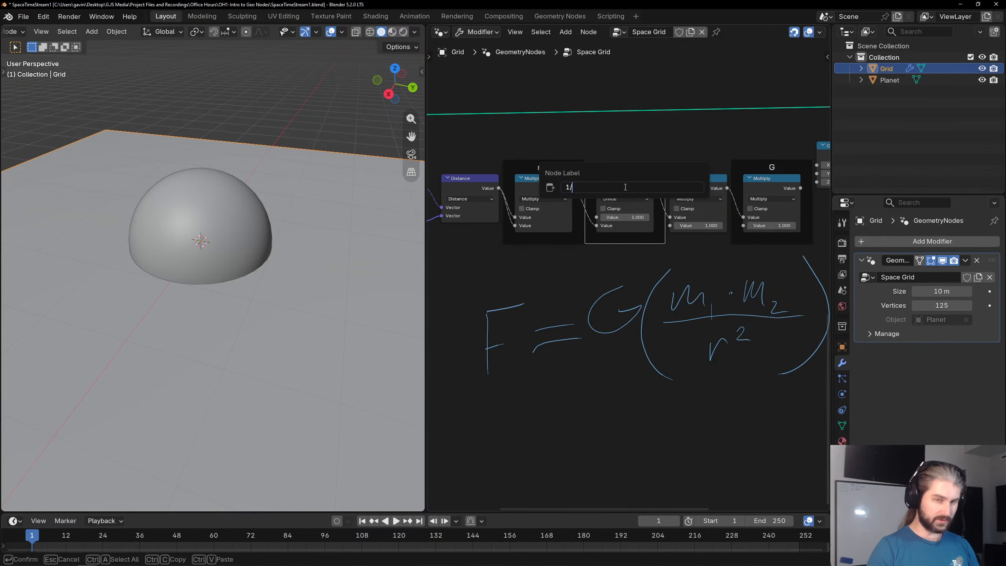
pyautogui.write('r')
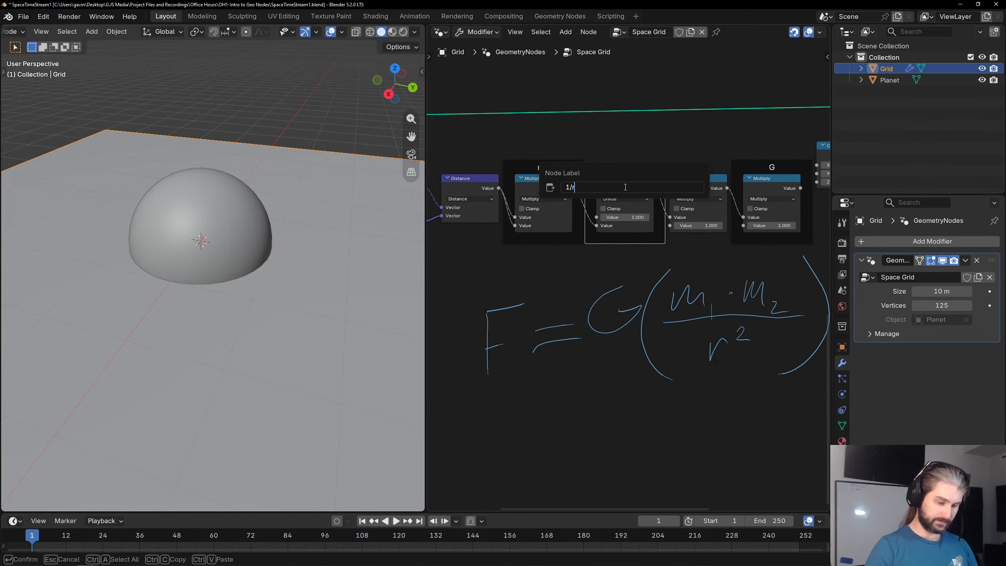
pyautogui.write('^2')
pyautogui.press('Return')
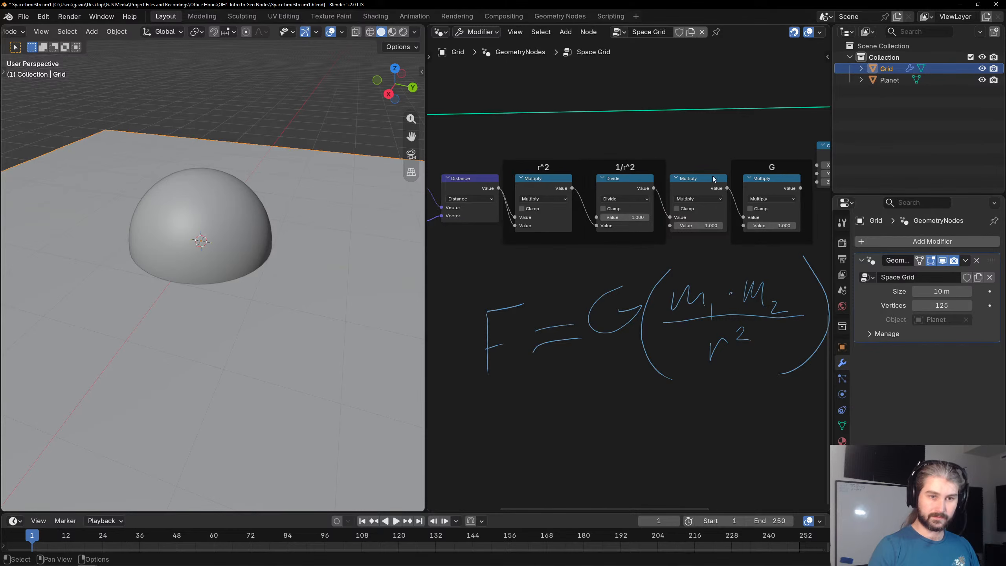
# Enclose the Multiply node between the 1/r^2 and G frames in a frame labelled m/r^2.
pyautogui.click(714, 179)
pyautogui.moveTo(711, 189); pyautogui.dragTo(635, 190, button='middle')
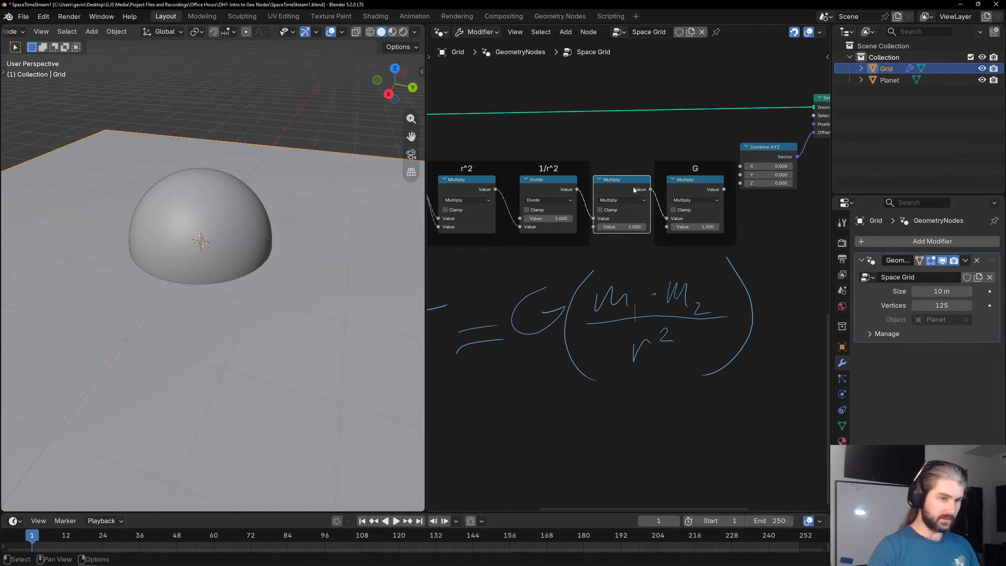
pyautogui.hotkey('ctrl', 'j')
pyautogui.press('F2')
pyautogui.write('m/r^2')
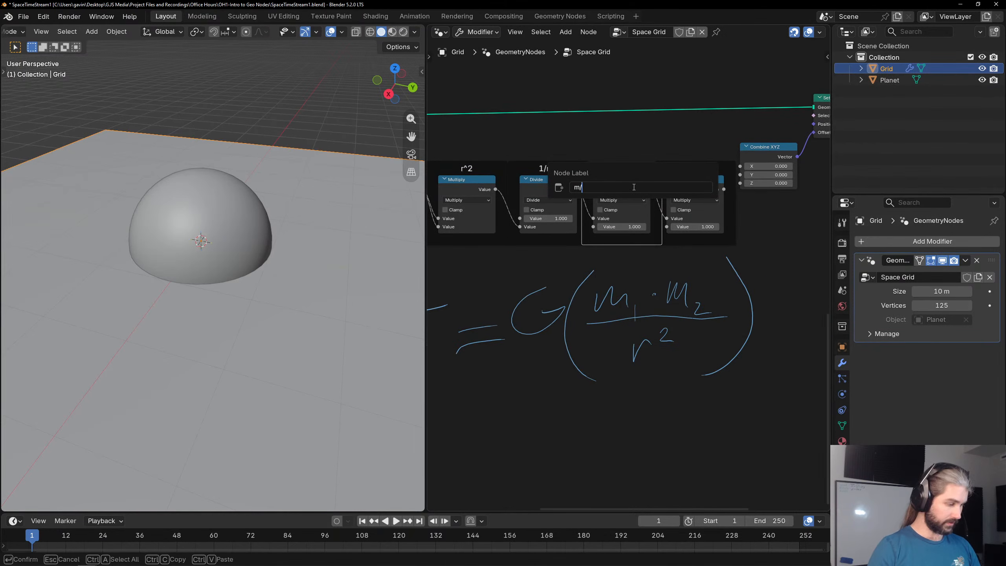
pyautogui.press('Return')
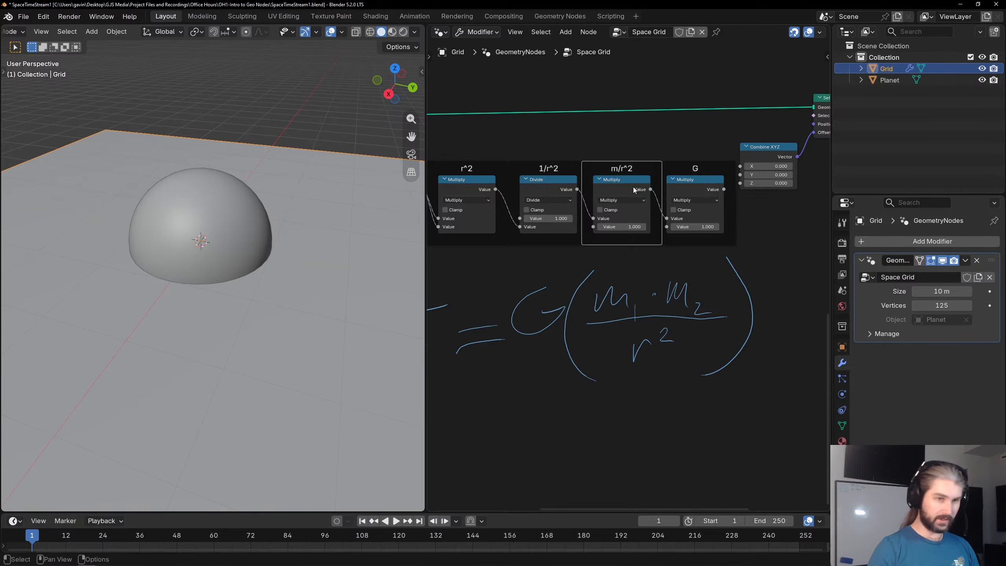
# Connect the output of the Multiply node in the G frame to the Z input of Combine XYZ.
pyautogui.click(699, 181)
pyautogui.moveTo(703, 205); pyautogui.dragTo(669, 199, button='middle')
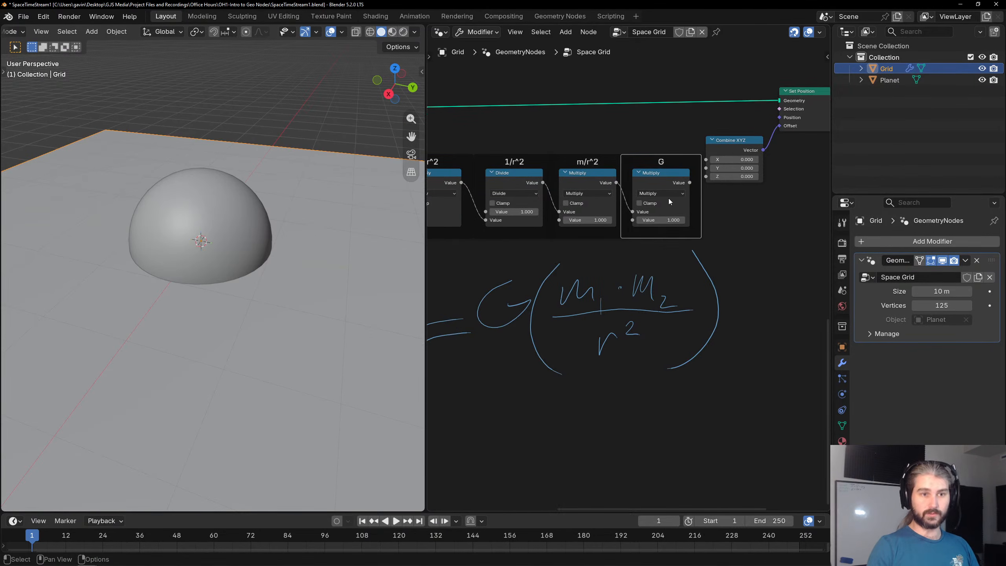
pyautogui.moveTo(702, 183); pyautogui.dragTo(702, 179)
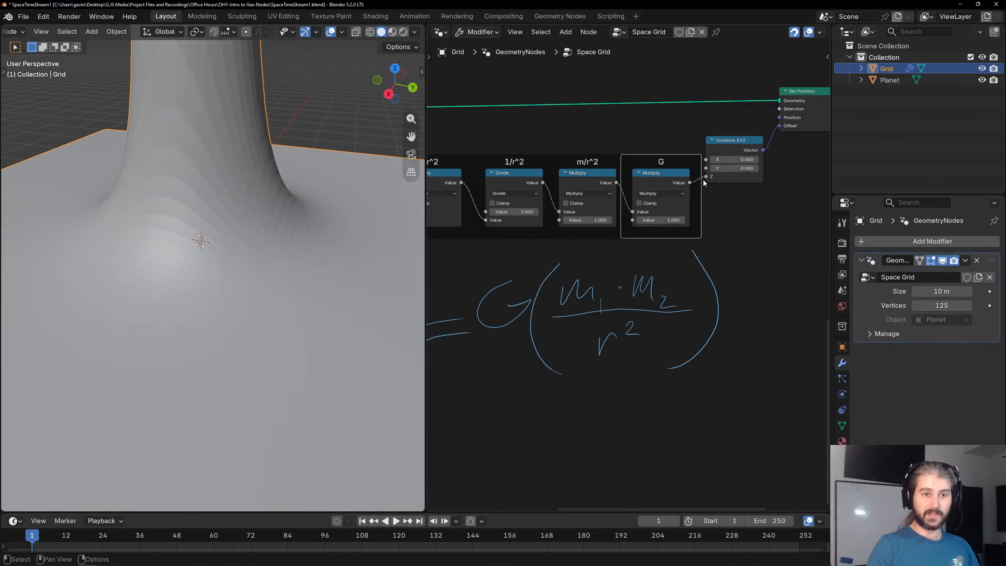
# Select the planet and examine the grid's displacement around it from below and from the side.
pyautogui.moveTo(313, 180); pyautogui.dragTo(290, 85, button='middle')
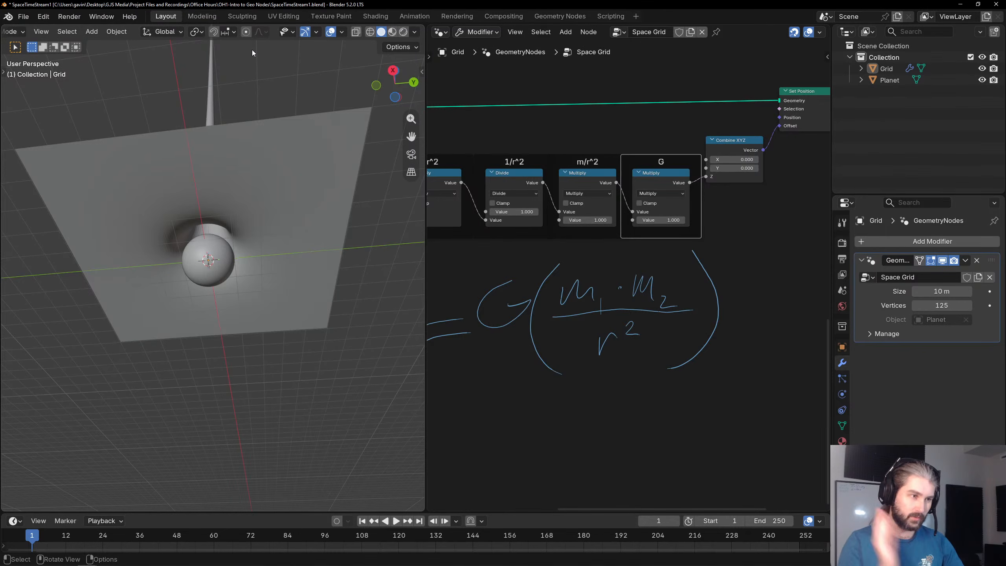
pyautogui.click(203, 231)
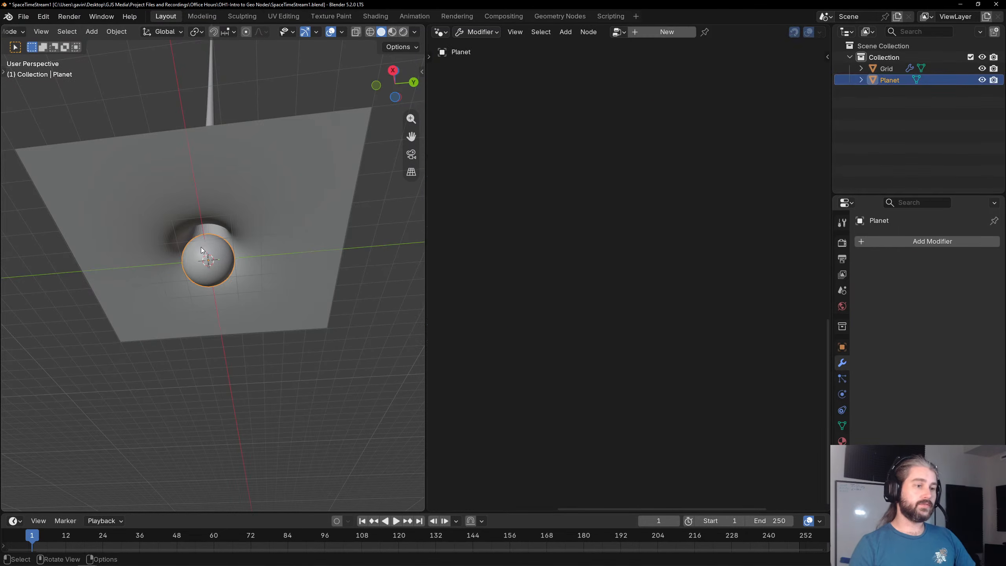
pyautogui.scroll(2, 264, 249)
pyautogui.moveTo(263, 250); pyautogui.dragTo(240, 300, button='middle')
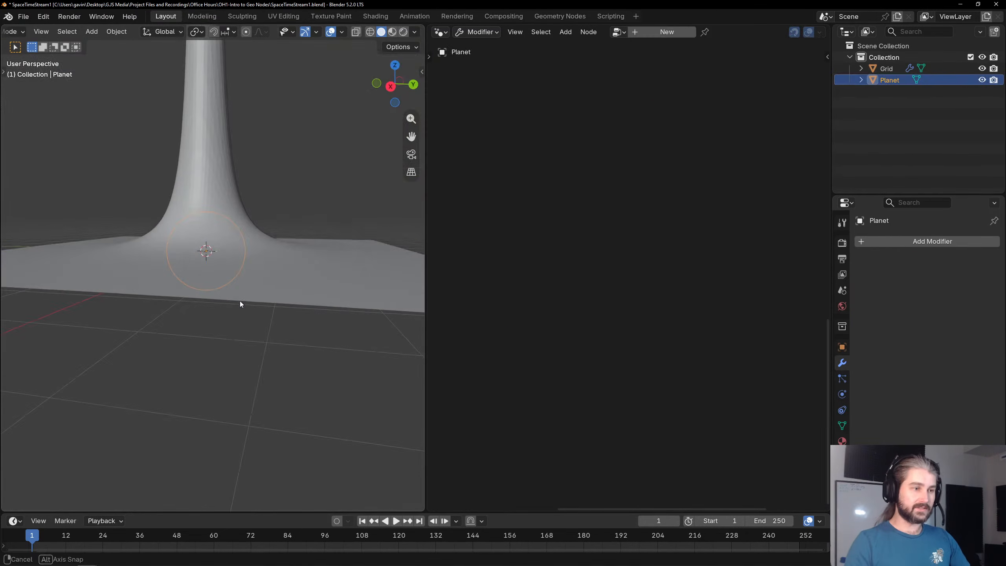
pyautogui.scroll(-2, 210, 255)
pyautogui.scroll(-2, 255, 268)
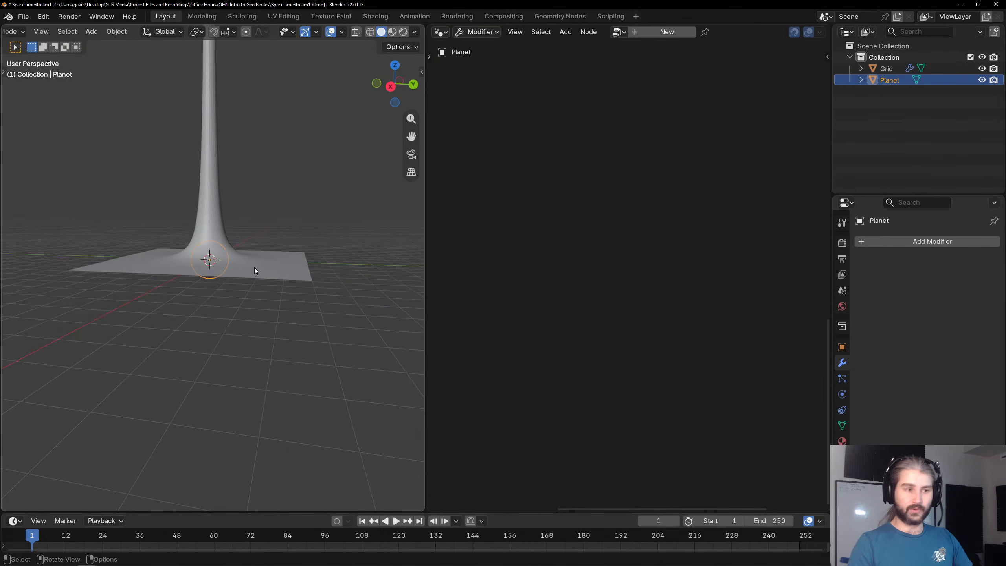
# Select the grid and examine its displacement from the side, including in the right orthographic view.
pyautogui.scroll(3, 246, 263)
pyautogui.click(249, 272)
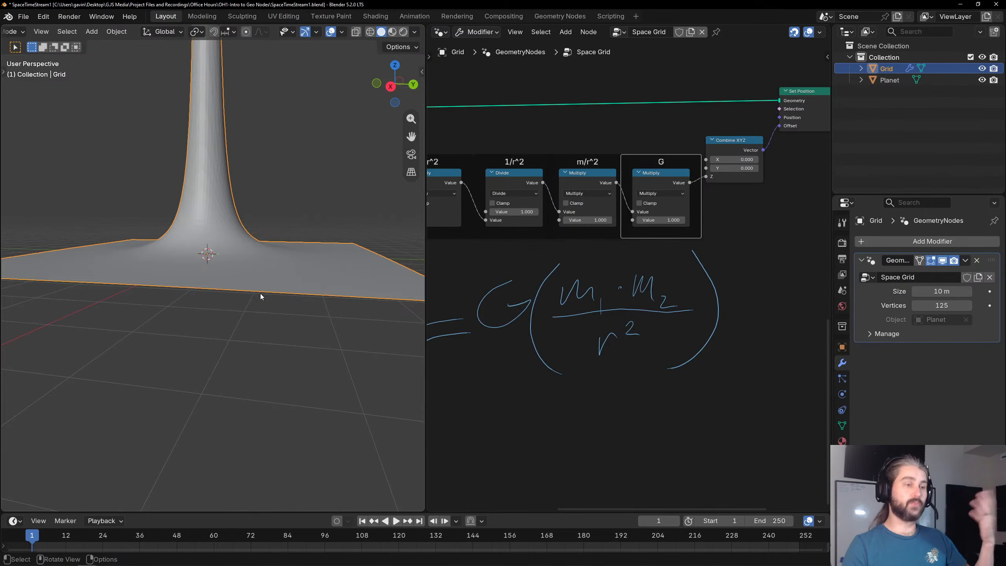
pyautogui.moveTo(260, 293); pyautogui.dragTo(278, 276, button='middle')
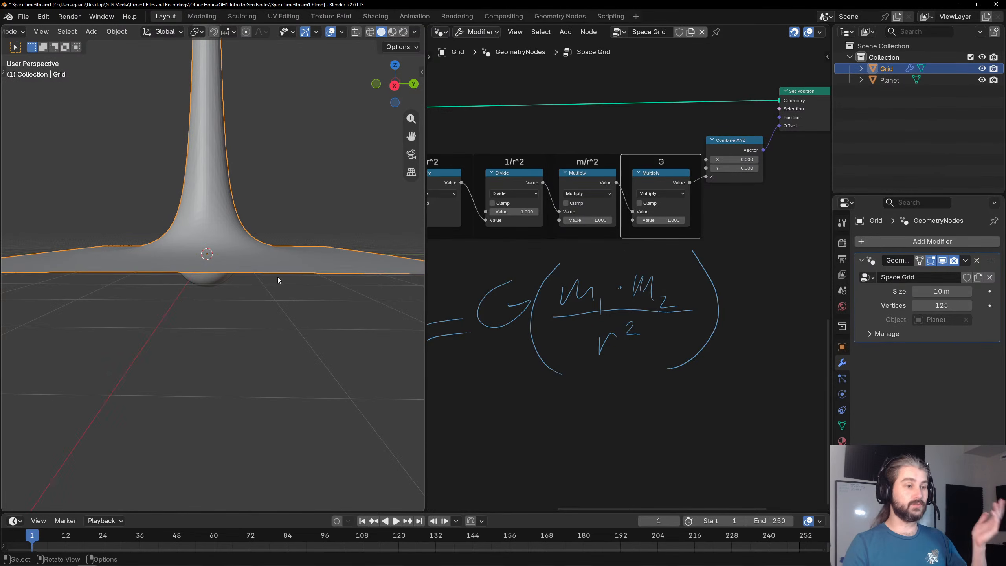
pyautogui.click(394, 86)
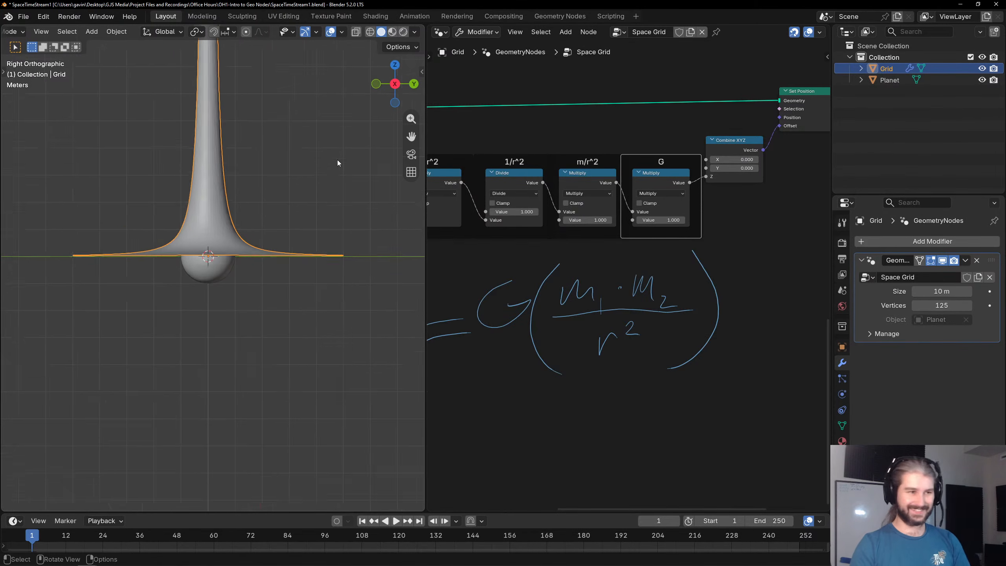
pyautogui.moveTo(337, 159); pyautogui.dragTo(198, 291, button='middle')
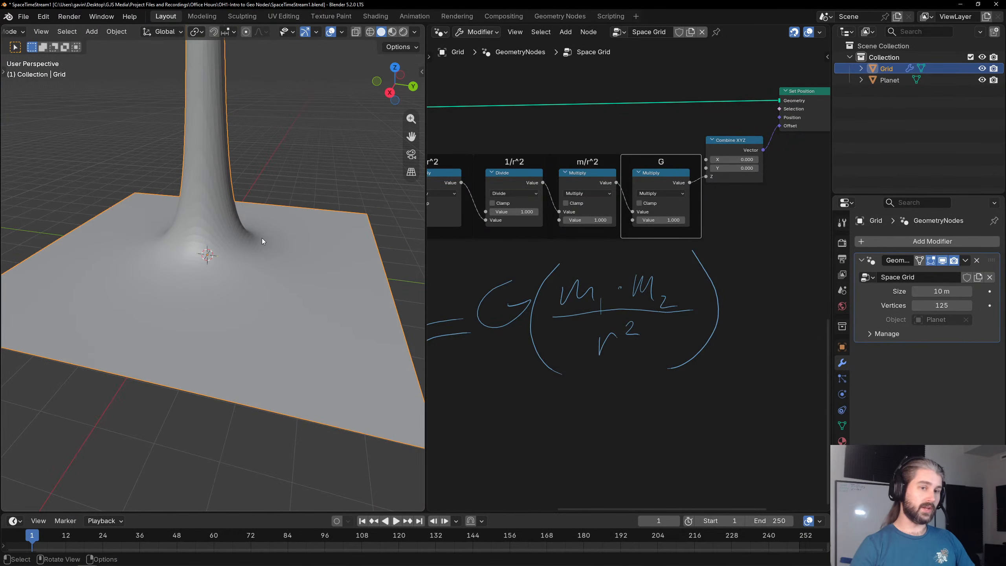
# Set the second value of the Multiply node in the G frame to -1 to invert the grid's displacement.
pyautogui.moveTo(635, 155); pyautogui.dragTo(759, 152, button='middle')
pyautogui.scroll(-3, 758, 152)
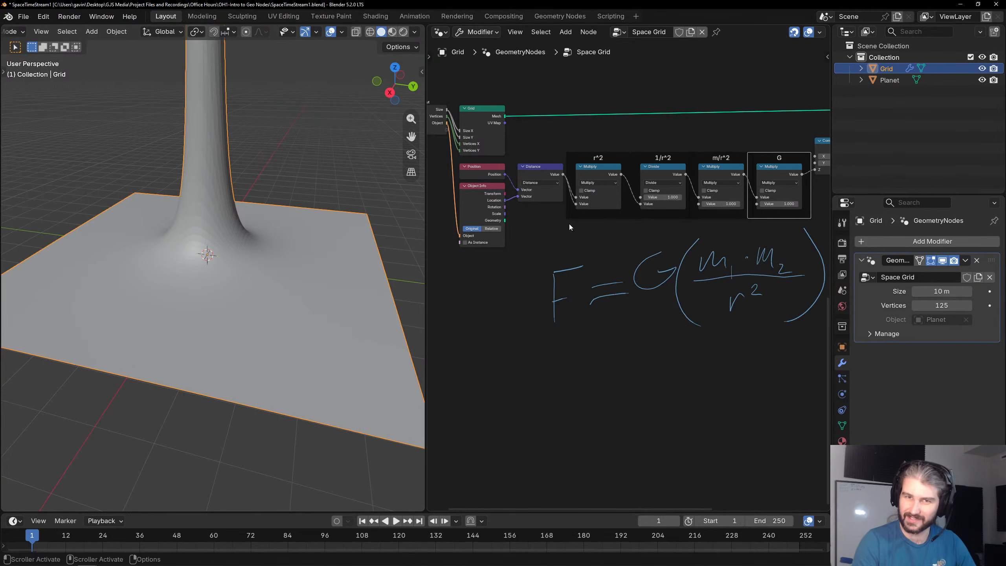
pyautogui.moveTo(773, 210); pyautogui.dragTo(677, 238, button='middle')
pyautogui.scroll(4, 678, 237)
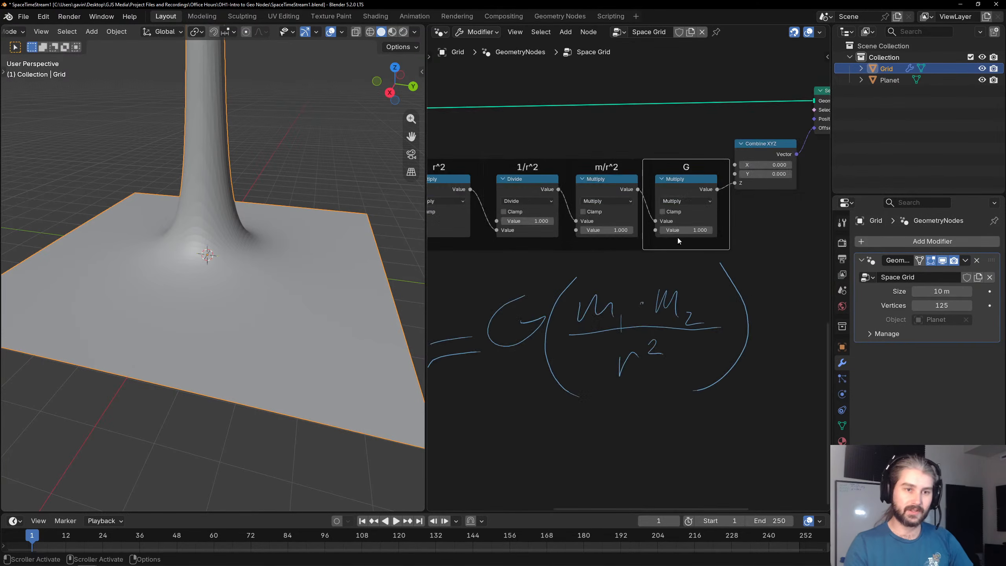
pyautogui.click(684, 230)
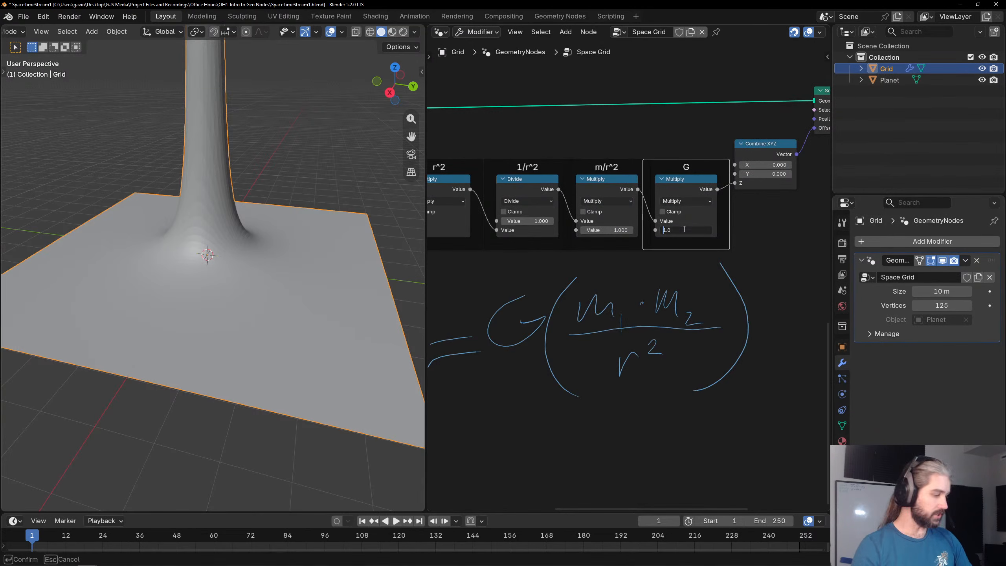
pyautogui.write('-')
pyautogui.press('Return')
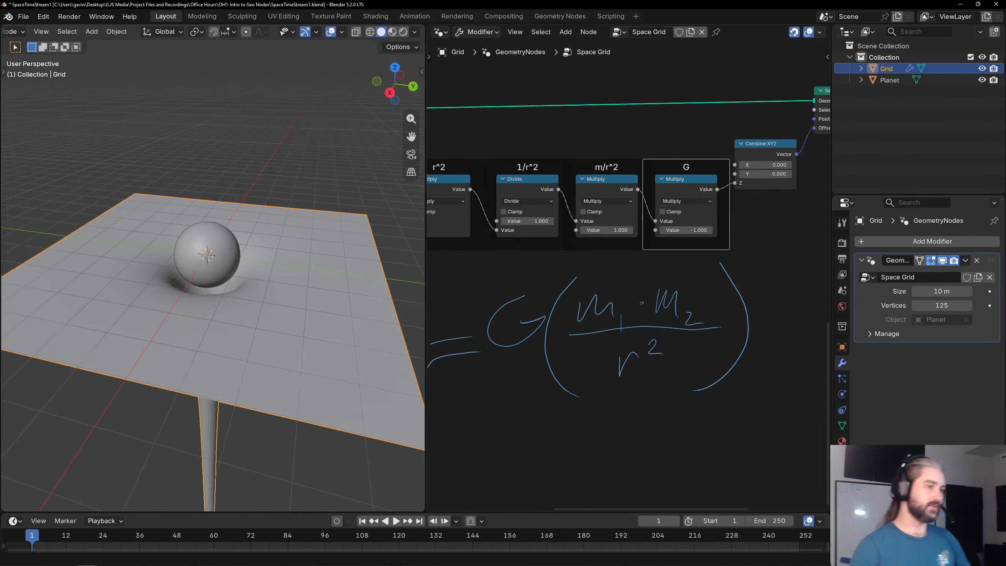
# Examine the grid's displacement beneath the planet from the side and from above, ending with the grid selected.
pyautogui.moveTo(236, 254); pyautogui.dragTo(203, 310, button='middle')
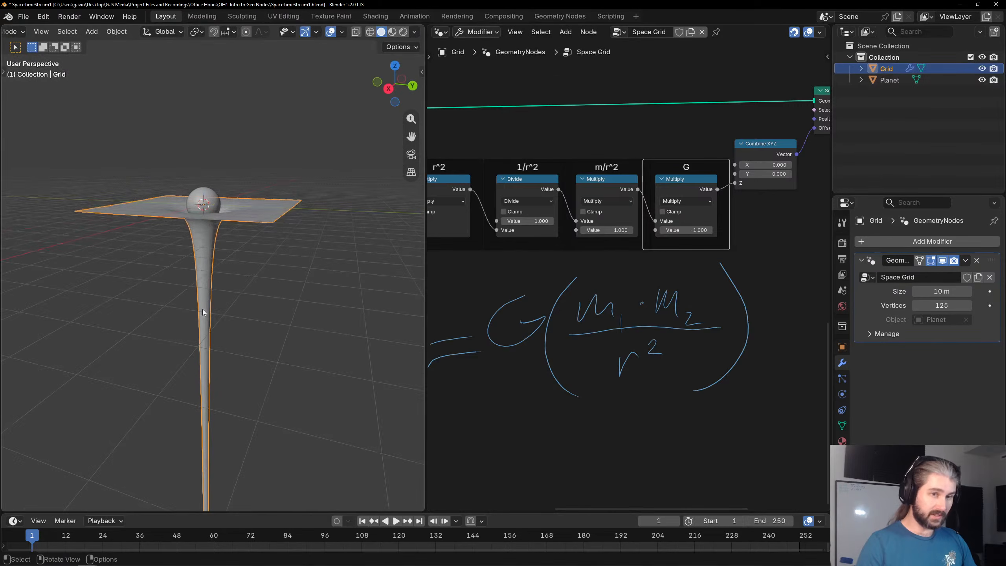
pyautogui.scroll(2, 627, 276)
pyautogui.moveTo(201, 205); pyautogui.dragTo(180, 265, button='middle')
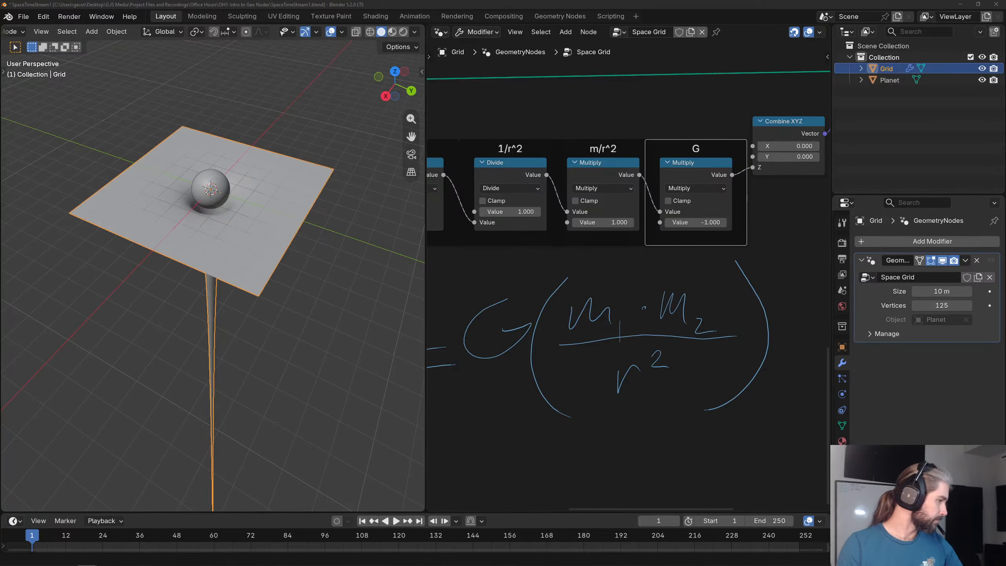
pyautogui.scroll(-6, 324, 197)
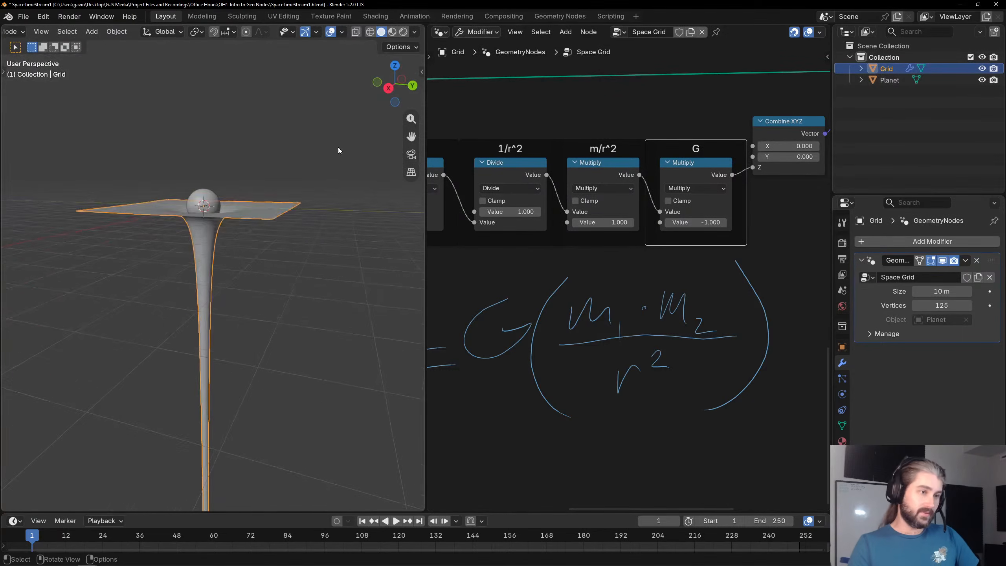
pyautogui.moveTo(246, 254); pyautogui.dragTo(232, 320, button='middle')
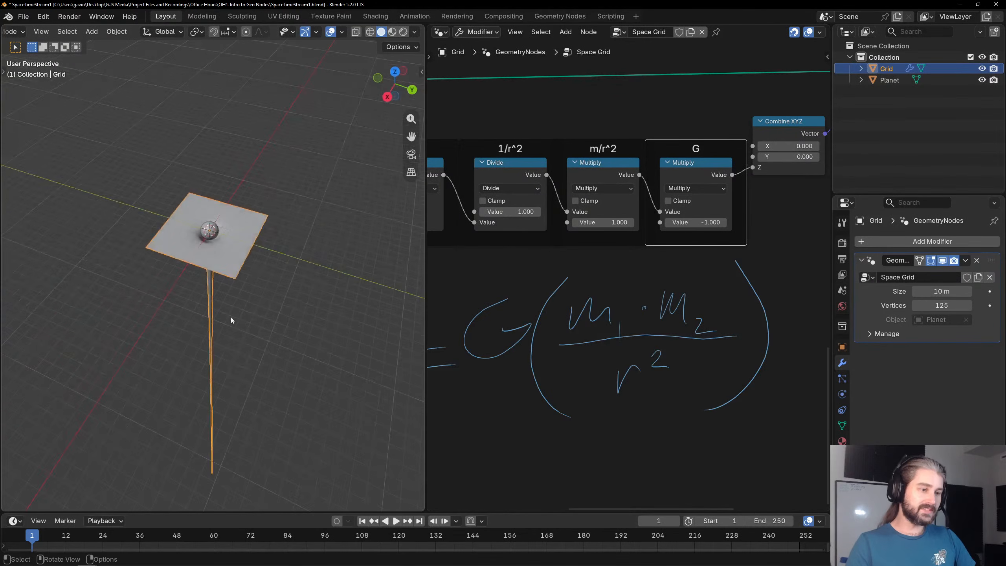
pyautogui.scroll(5, 218, 214)
pyautogui.moveTo(228, 132); pyautogui.dragTo(235, 202, button='middle')
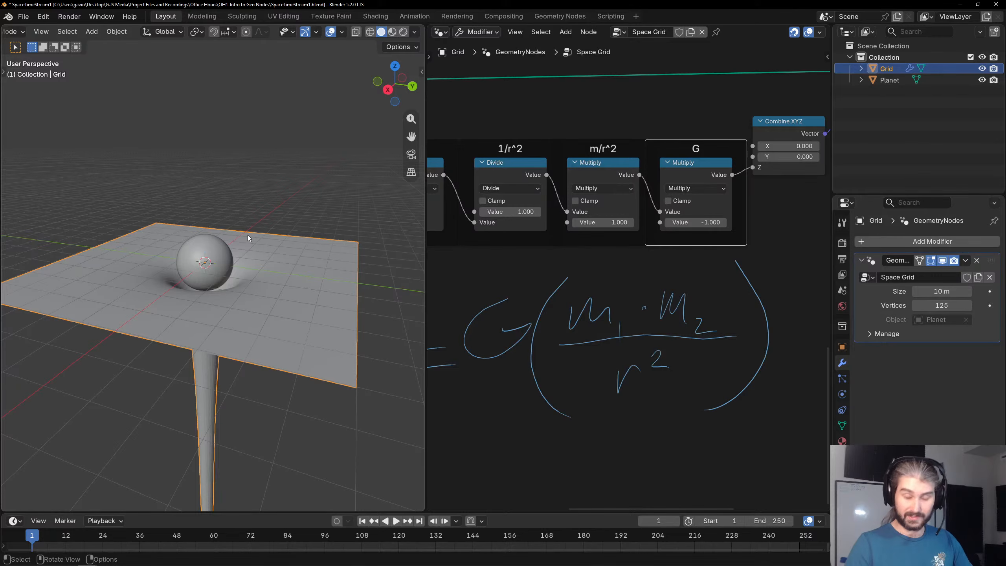
pyautogui.click(200, 241)
pyautogui.click(265, 279)
# Move the Position and Object Info nodes to the left, opening a gap before the Distance node.
pyautogui.scroll(-2, 444, 263)
pyautogui.moveTo(444, 263); pyautogui.dragTo(730, 261, button='middle')
pyautogui.moveTo(678, 272); pyautogui.dragTo(648, 199)
pyautogui.click(569, 233)
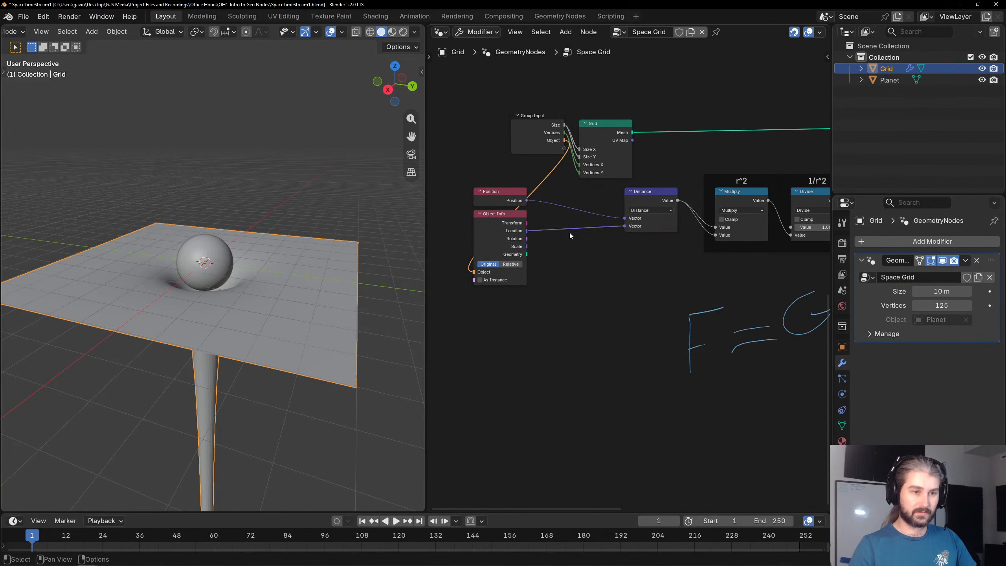
# Duplicate the Distance node, set the copy to Add, and insert it between Object Info's Location output and the Distance node.
pyautogui.scroll(2, 569, 233)
pyautogui.click(637, 152)
pyautogui.hotkey('shift', 'd')
pyautogui.click(560, 232)
pyautogui.click(582, 257)
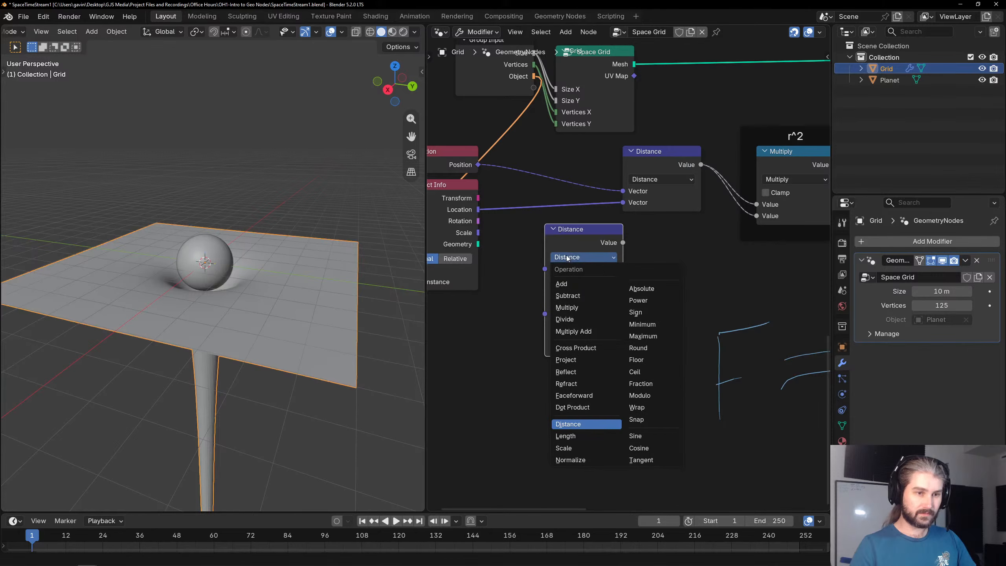
pyautogui.click(564, 284)
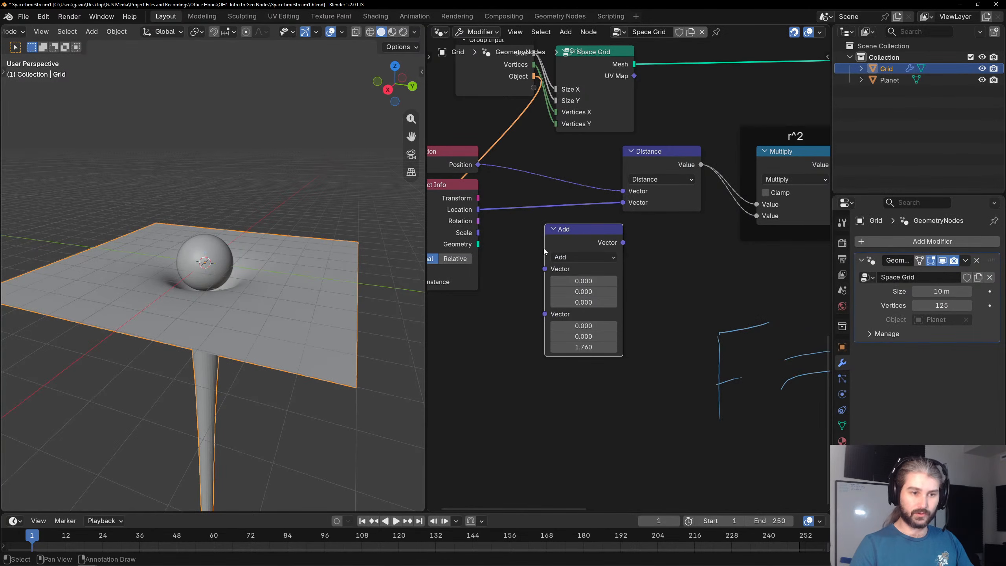
pyautogui.moveTo(570, 238); pyautogui.dragTo(525, 204)
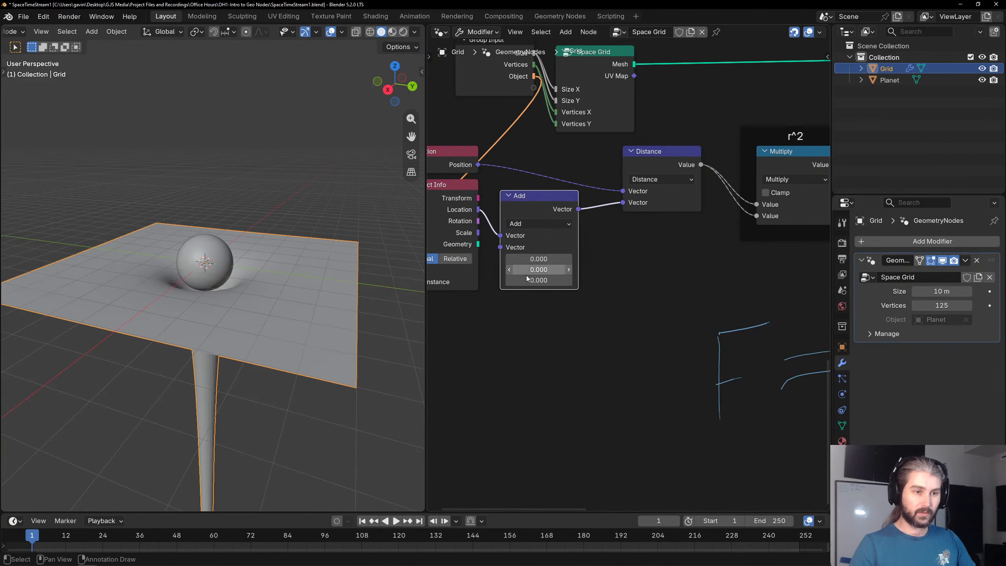
# Set the Z component of the Add node's second vector to 1.
pyautogui.moveTo(538, 280); pyautogui.dragTo(566, 281)
pyautogui.click(538, 280)
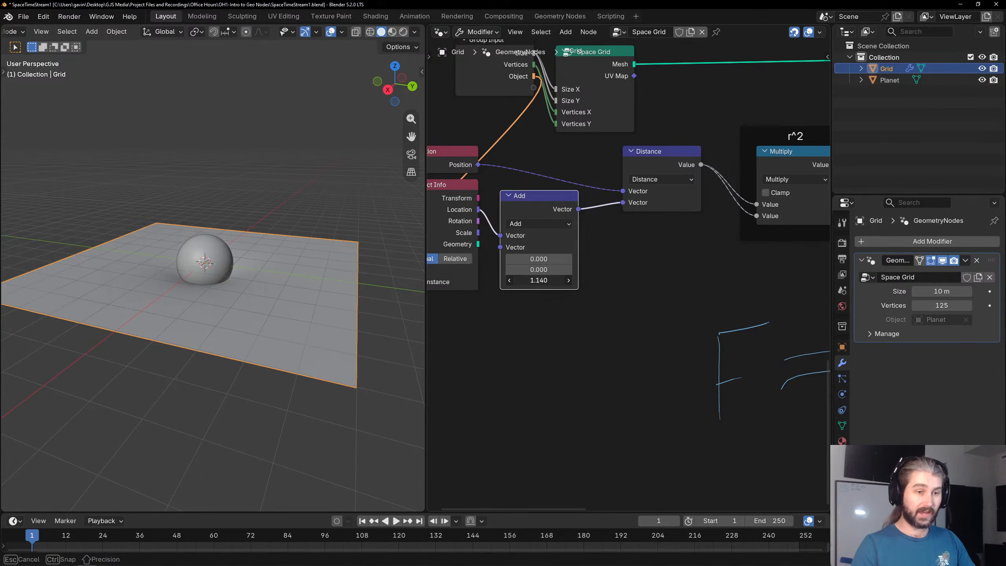
pyautogui.write('1')
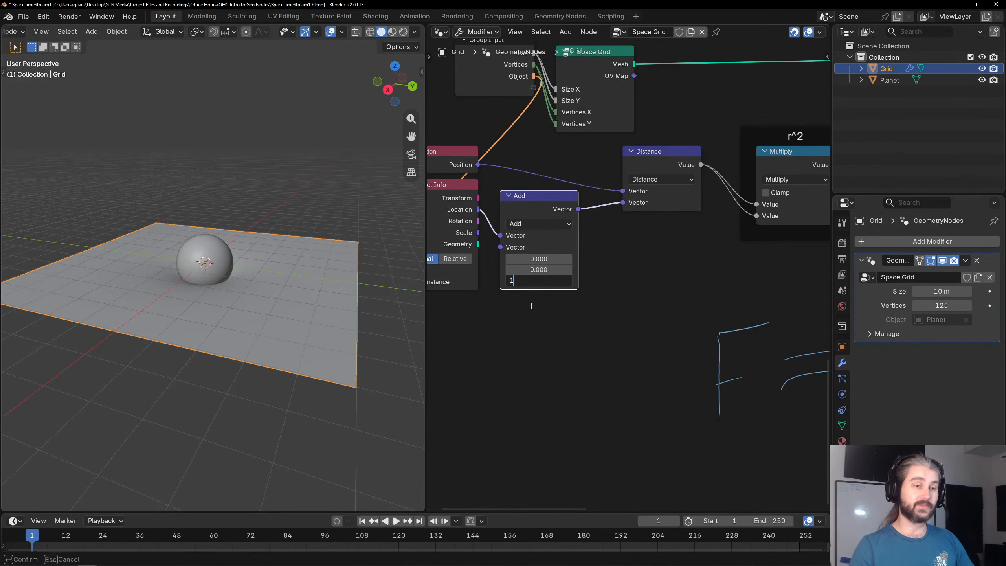
pyautogui.press('Return')
# Set the G frame's Multiply value to -1.340, checking the grid's shape around the planet from below and above.
pyautogui.scroll(5, 228, 277)
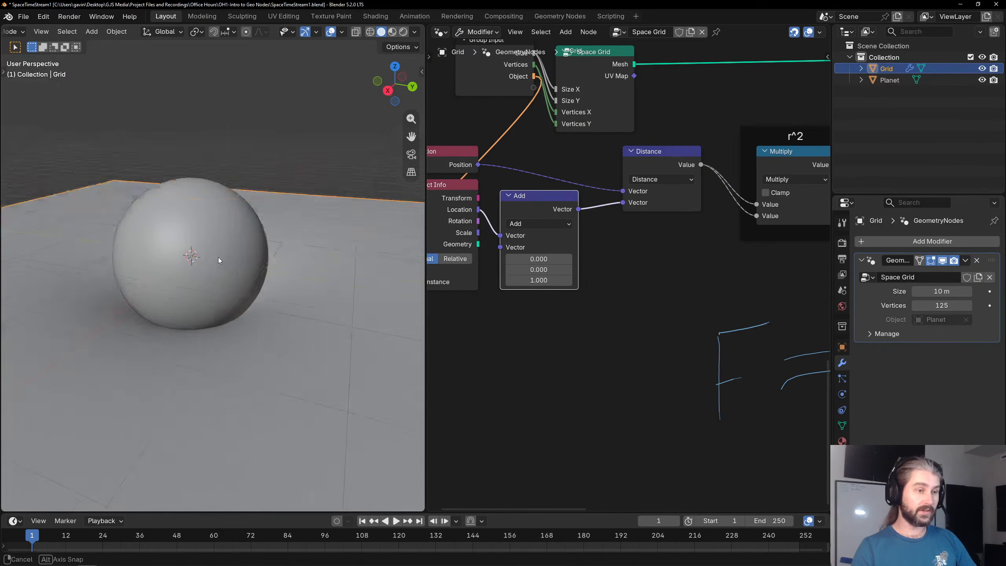
pyautogui.moveTo(219, 257); pyautogui.dragTo(211, 284, button='middle')
pyautogui.moveTo(269, 387); pyautogui.dragTo(297, 286, button='middle')
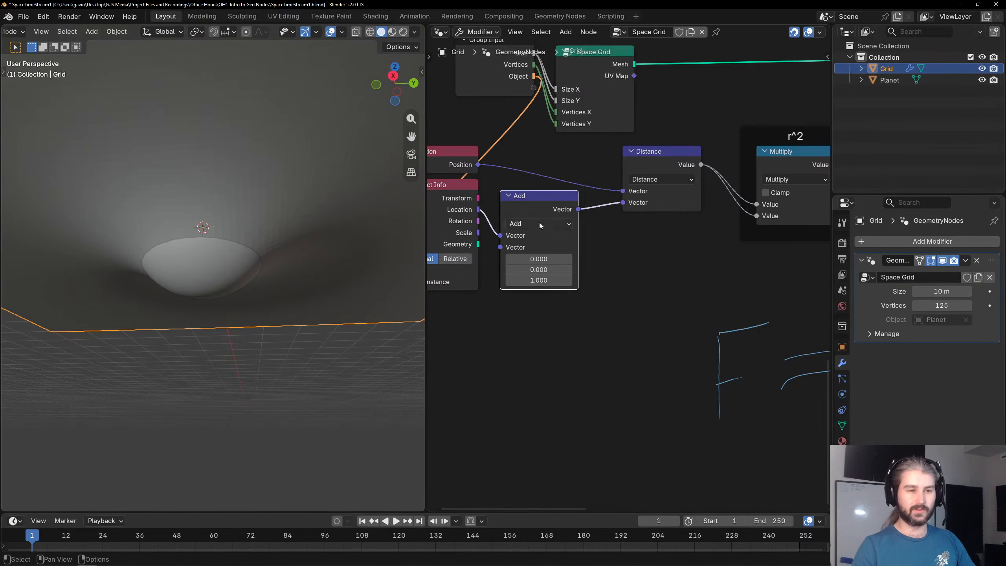
pyautogui.scroll(-1, 618, 277)
pyautogui.moveTo(712, 274); pyautogui.dragTo(389, 272, button='middle')
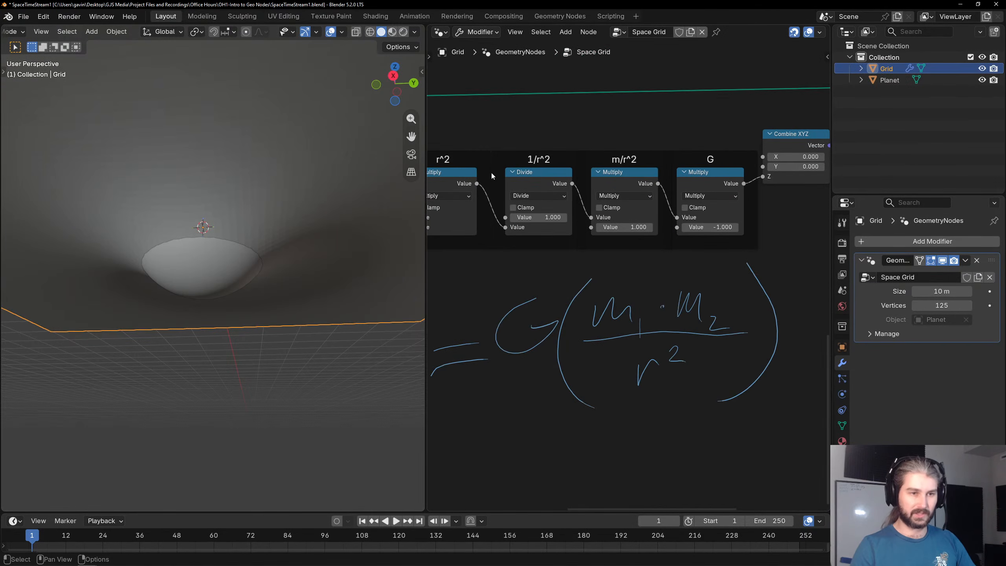
pyautogui.moveTo(709, 227); pyautogui.dragTo(686, 227)
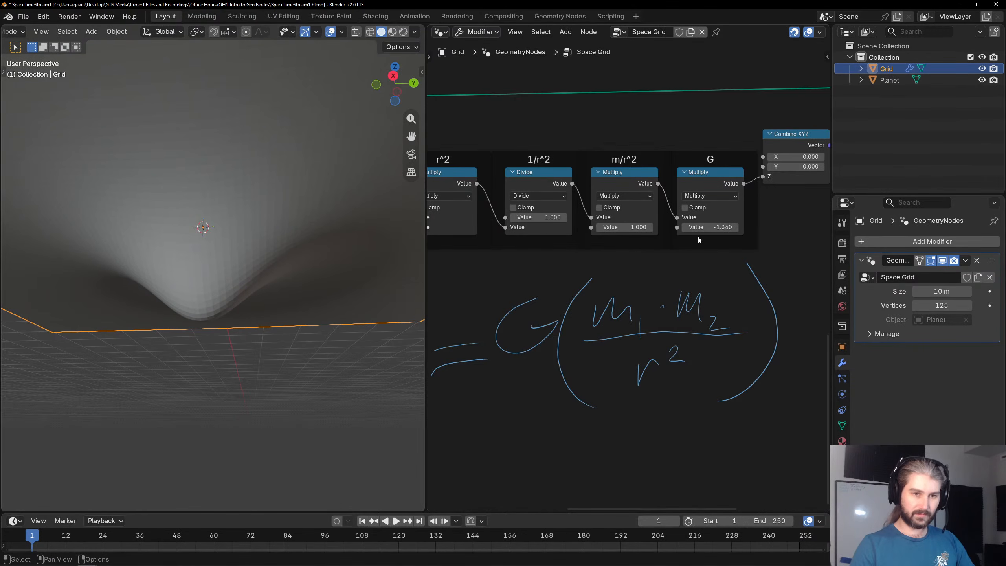
pyautogui.moveTo(261, 222); pyautogui.dragTo(256, 338, button='middle')
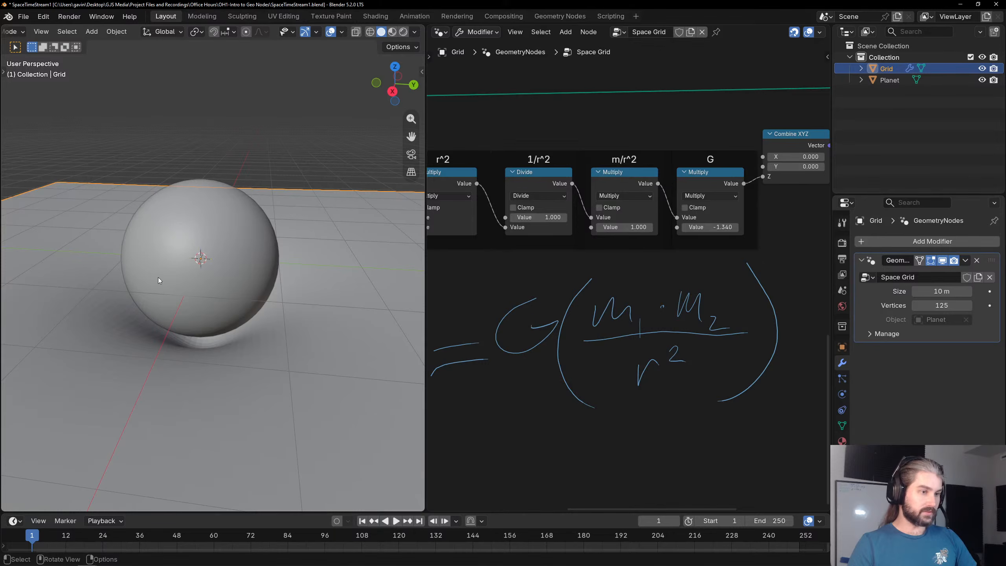
# Tidy the node layout by placing Position directly above the Add node and moving Distance closer to them.
pyautogui.scroll(-2, 450, 257)
pyautogui.moveTo(450, 257); pyautogui.dragTo(756, 212, button='middle')
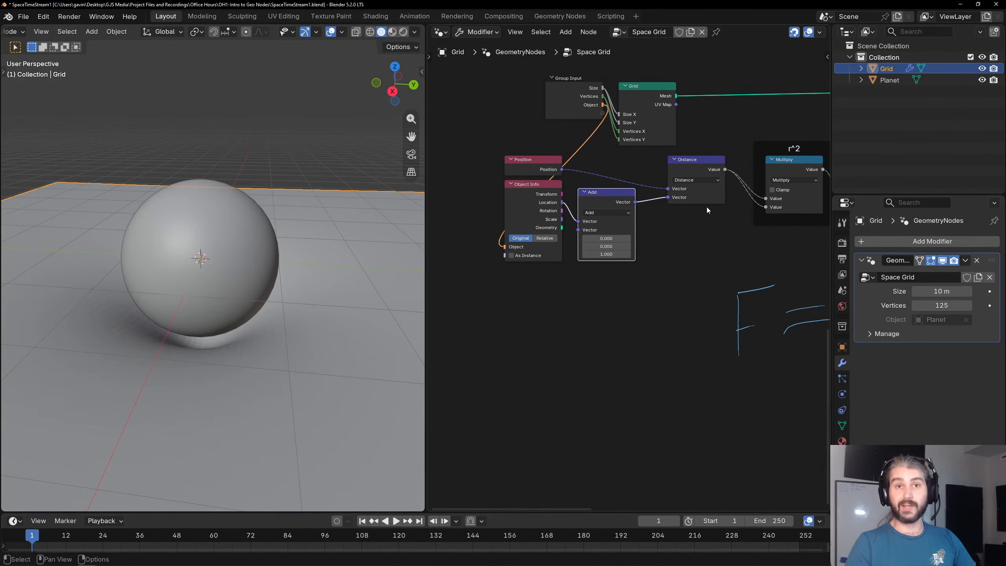
pyautogui.moveTo(541, 171); pyautogui.dragTo(616, 159)
pyautogui.click(545, 158)
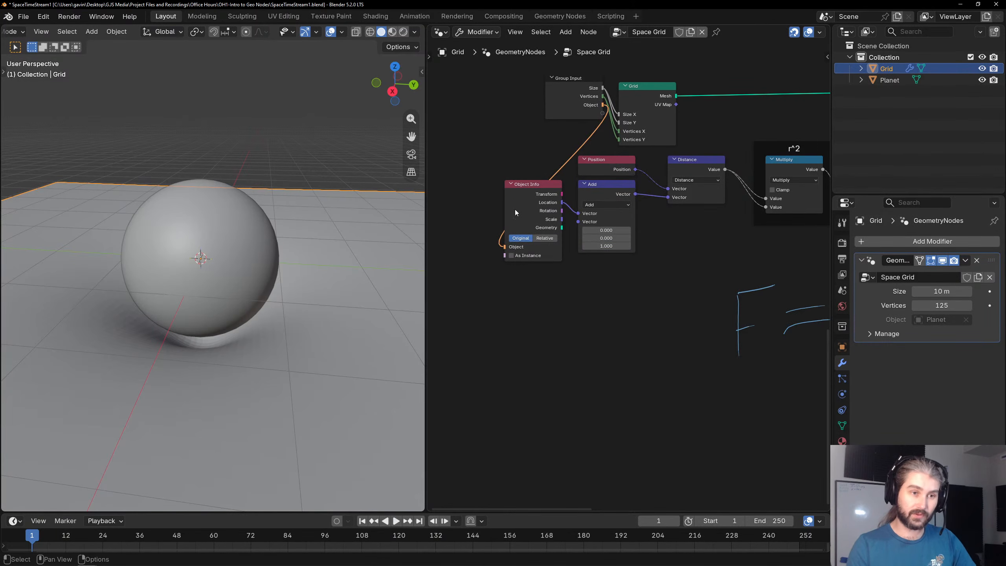
pyautogui.moveTo(700, 167); pyautogui.dragTo(680, 170)
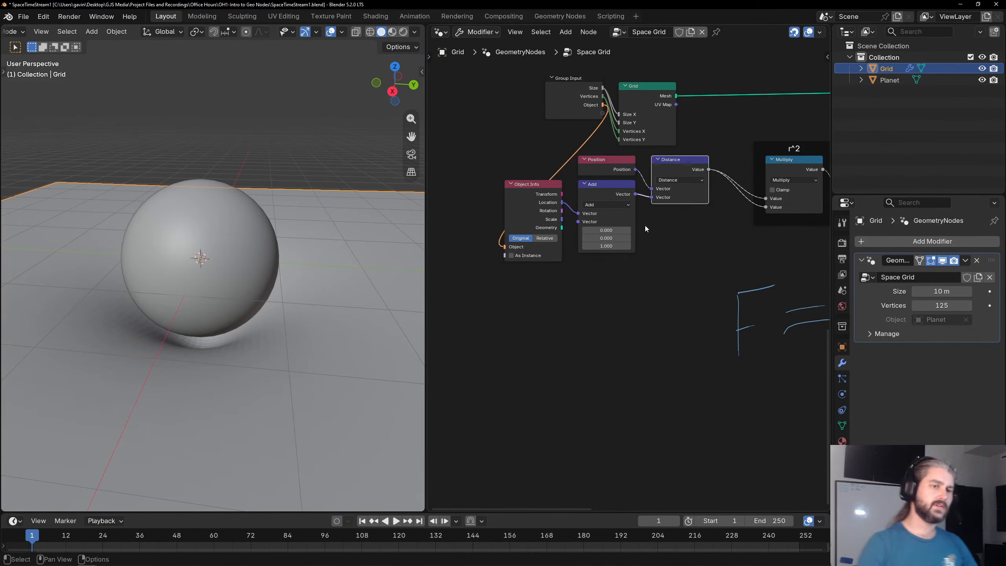
pyautogui.moveTo(140, 220); pyautogui.dragTo(174, 264, button='middle')
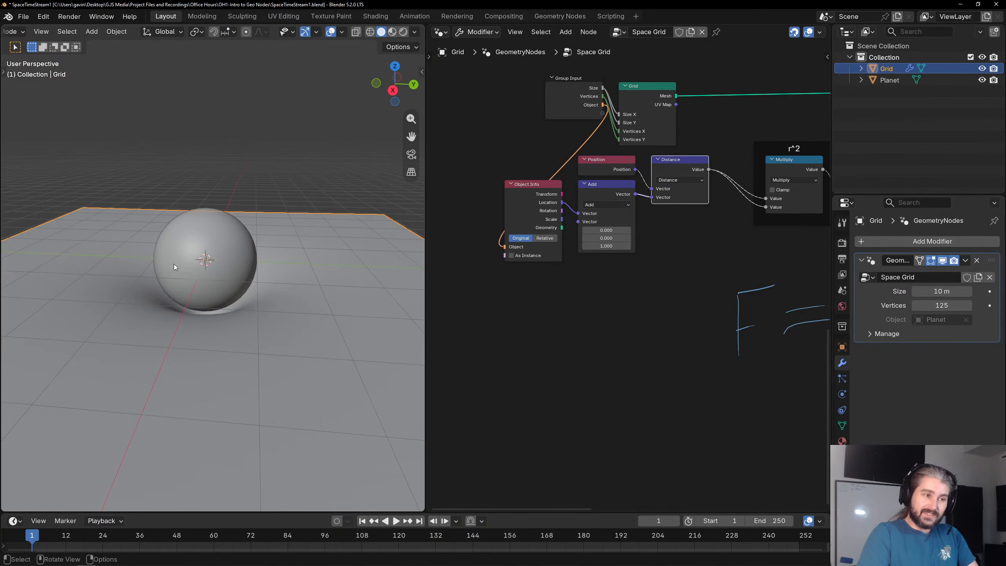
pyautogui.click(492, 296)
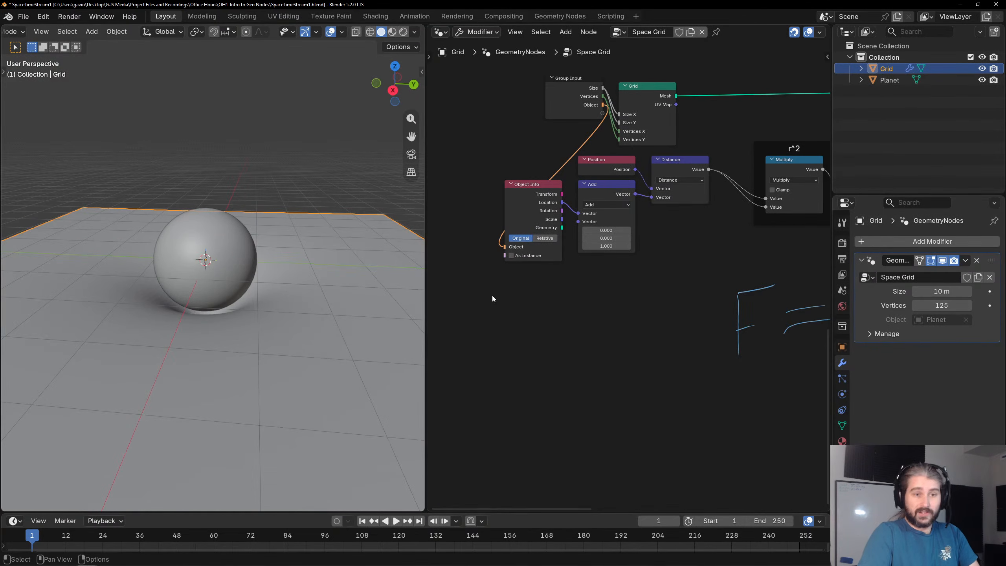
# Review the node chain from the r^2 frame to the G frame against the handwritten gravitation formula.
pyautogui.moveTo(646, 293); pyautogui.dragTo(432, 296, button='middle')
pyautogui.moveTo(654, 240); pyautogui.dragTo(543, 258, button='middle')
pyautogui.scroll(5, 542, 258)
pyautogui.moveTo(584, 227); pyautogui.dragTo(677, 226, button='middle')
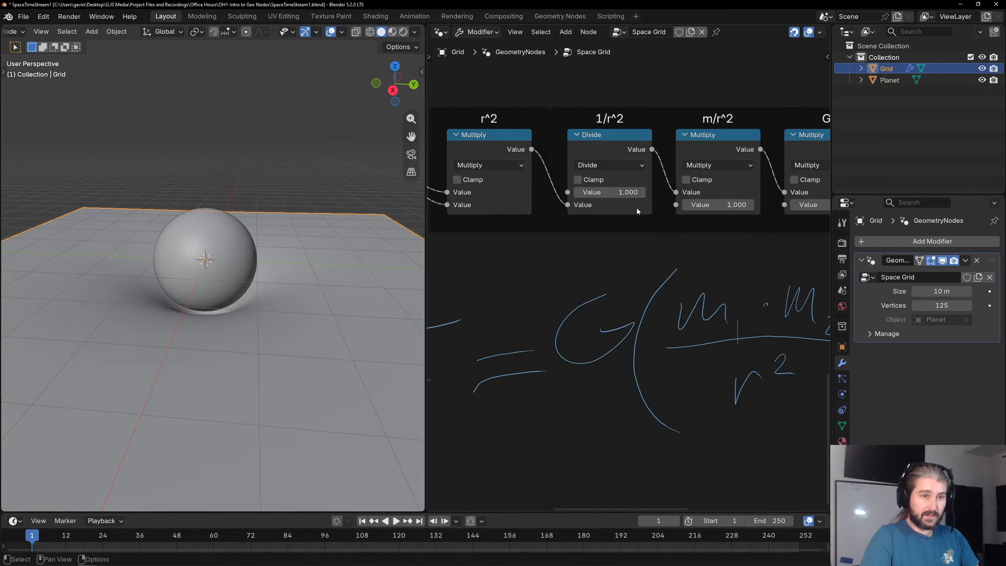
pyautogui.scroll(-4, 637, 207)
pyautogui.moveTo(696, 226)
pyautogui.mouseDown()
pyautogui.moveTo(749, 226)
pyautogui.moveTo(693, 226)
pyautogui.moveTo(709, 227)
pyautogui.moveTo(686, 238)
pyautogui.mouseUp()
pyautogui.moveTo(748, 234); pyautogui.dragTo(636, 238, button='middle')
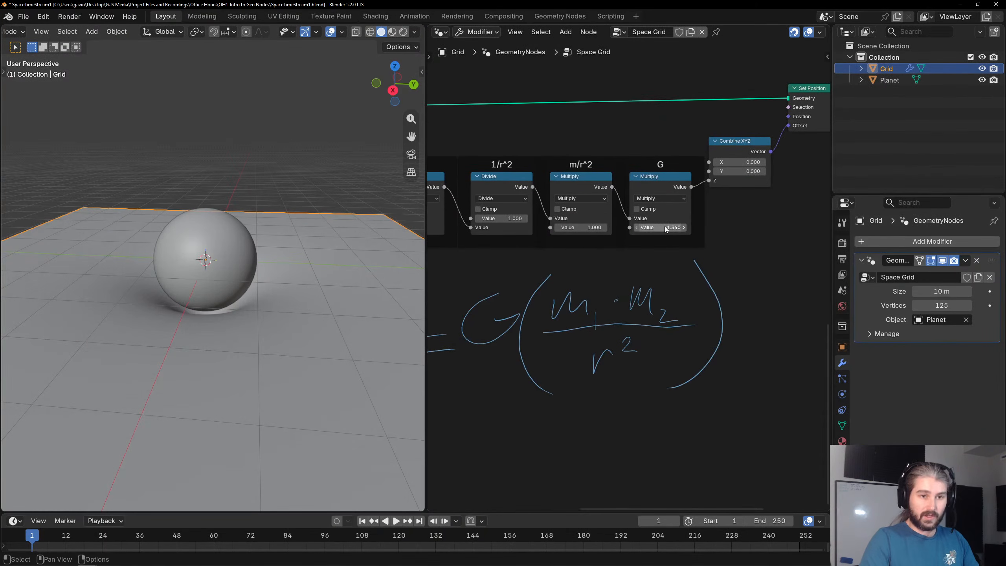
pyautogui.click(675, 190)
pyautogui.scroll(-1, 612, 283)
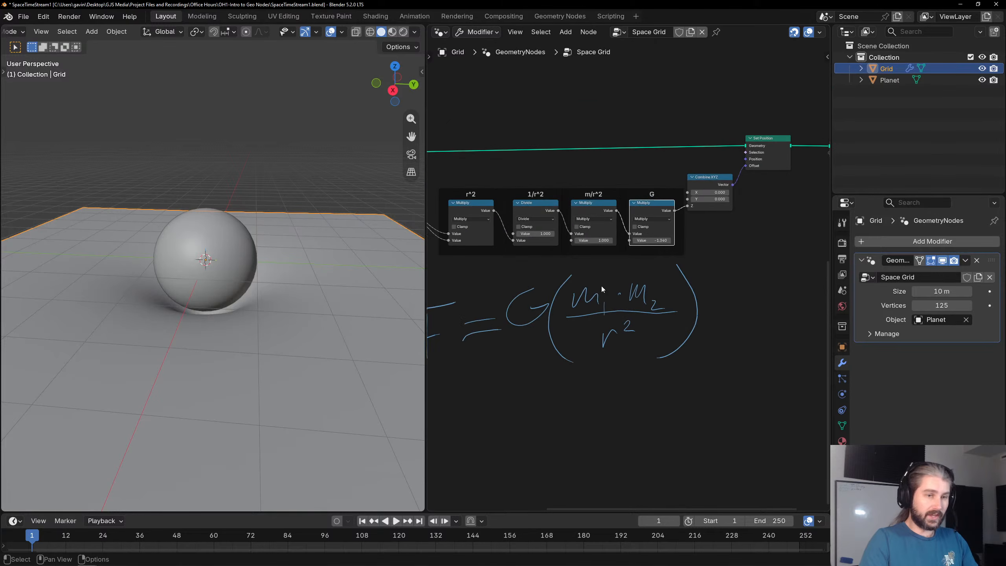
pyautogui.moveTo(525, 278); pyautogui.dragTo(656, 210, button='middle')
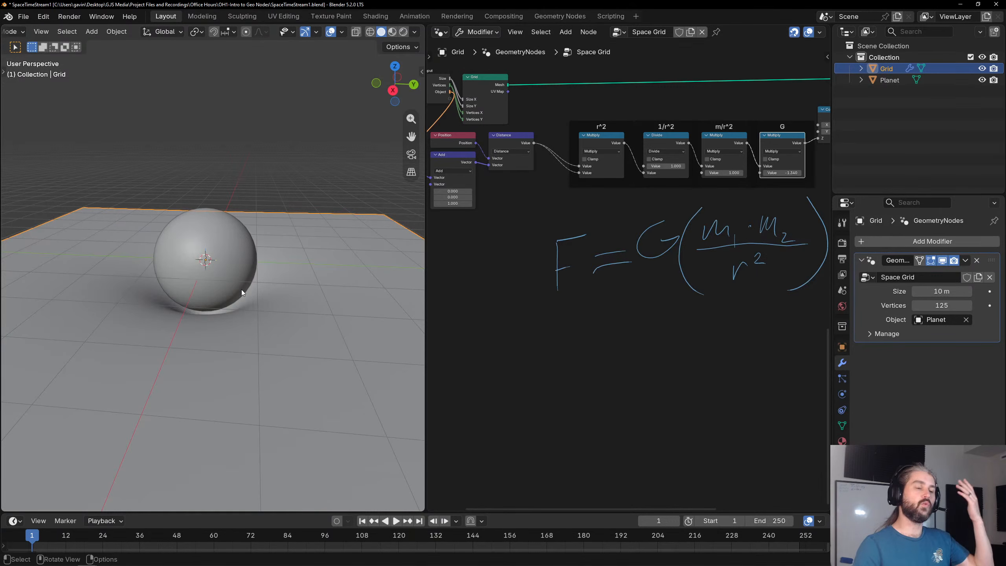
# View the planet and displaced grid from a lower angle and deselect the grid.
pyautogui.moveTo(291, 257); pyautogui.dragTo(238, 251, button='middle')
pyautogui.scroll(2, 234, 260)
pyautogui.scroll(-4, 234, 260)
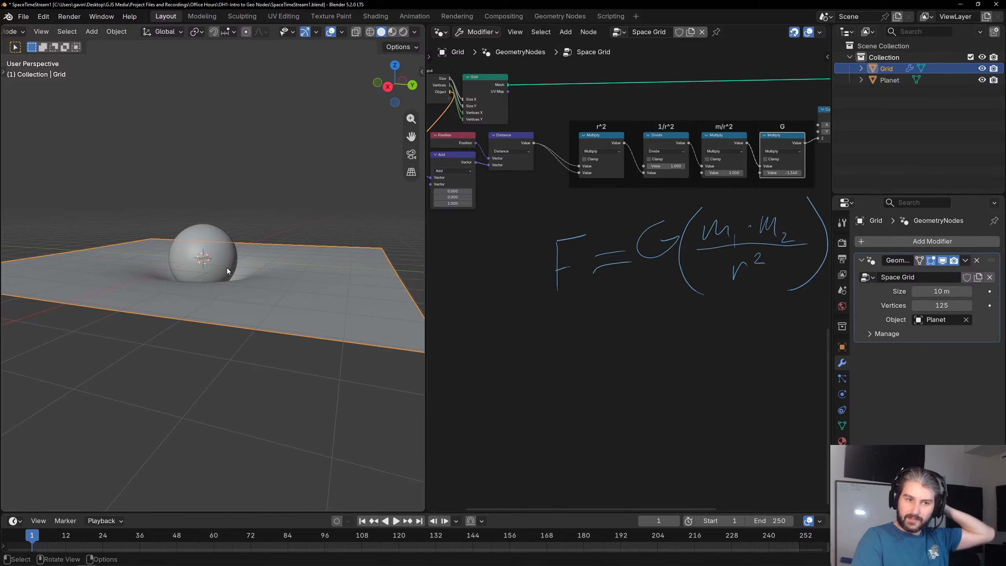
pyautogui.click(265, 184)
pyautogui.moveTo(576, 234); pyautogui.dragTo(540, 242, button='middle')
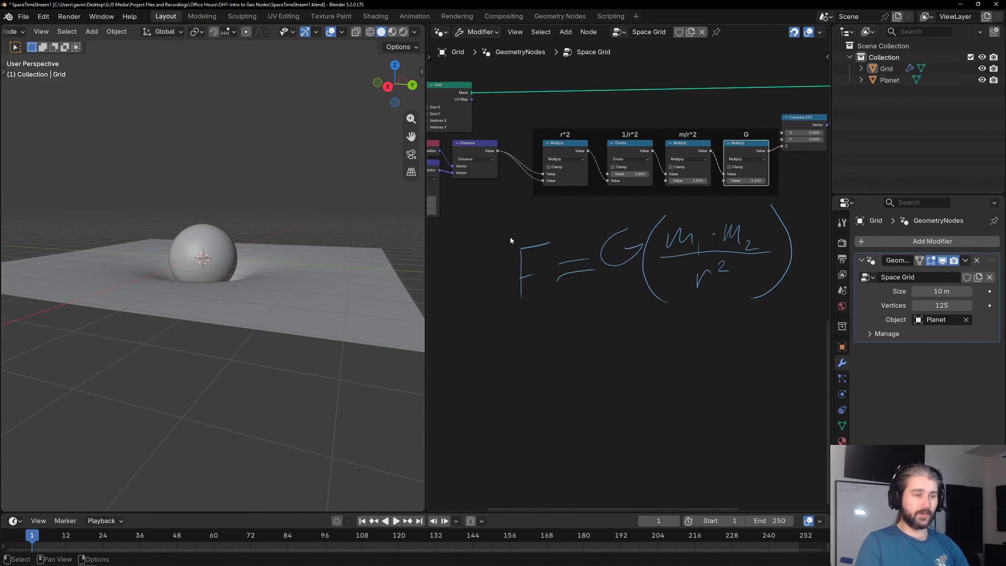
# Erase the handwritten gravitation formula below the node chain with the Annotate Eraser.
pyautogui.press('t')
pyautogui.click(447, 87)
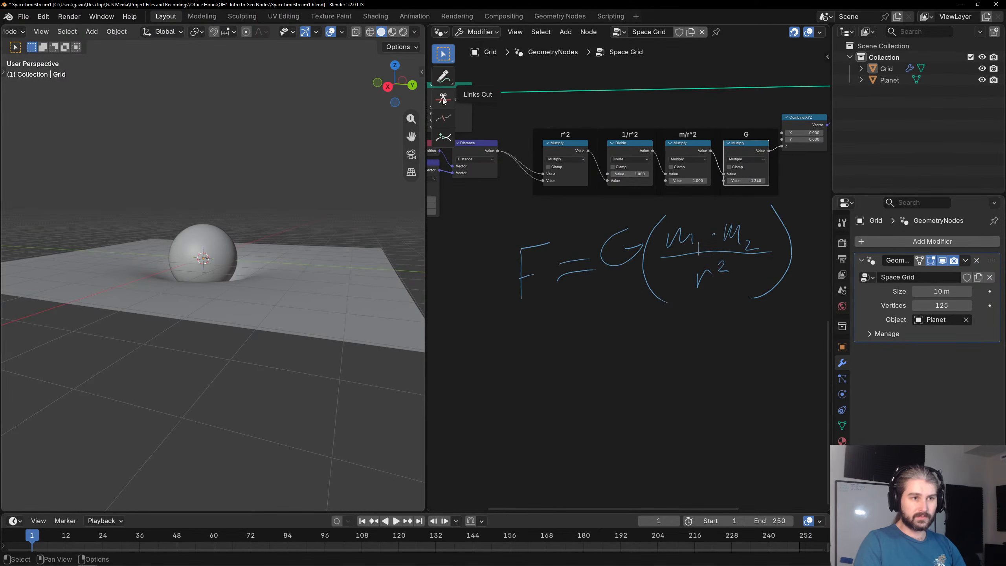
pyautogui.click(443, 77)
pyautogui.click(443, 77)
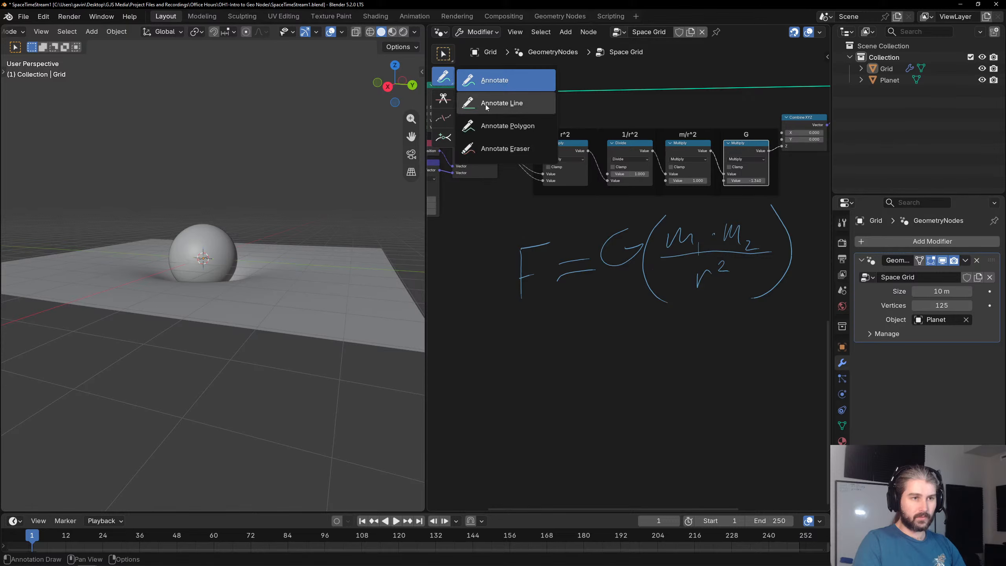
pyautogui.click(500, 147)
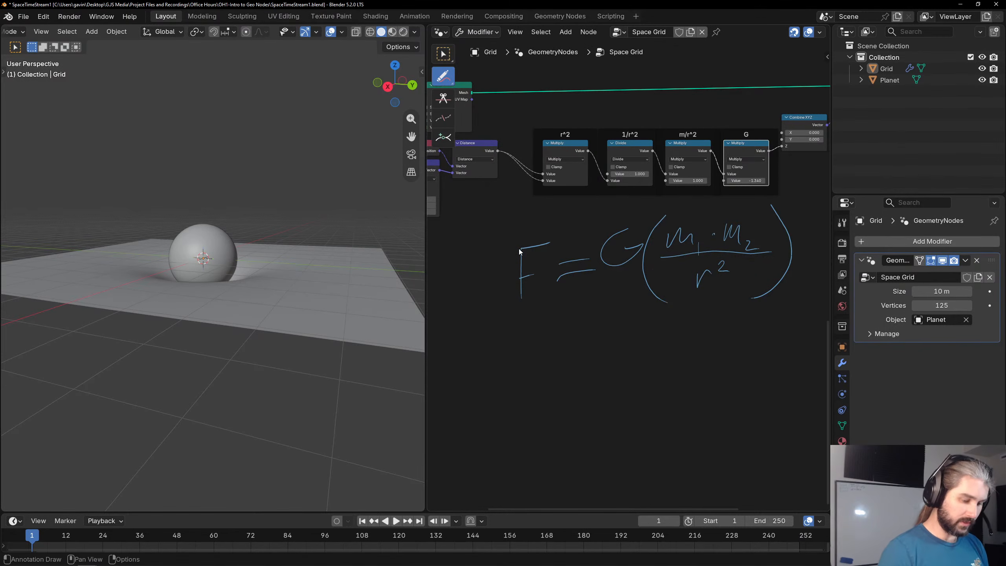
pyautogui.moveTo(725, 321)
pyautogui.mouseDown()
pyautogui.moveTo(656, 285)
pyautogui.moveTo(516, 270)
pyautogui.moveTo(527, 273)
pyautogui.mouseUp()
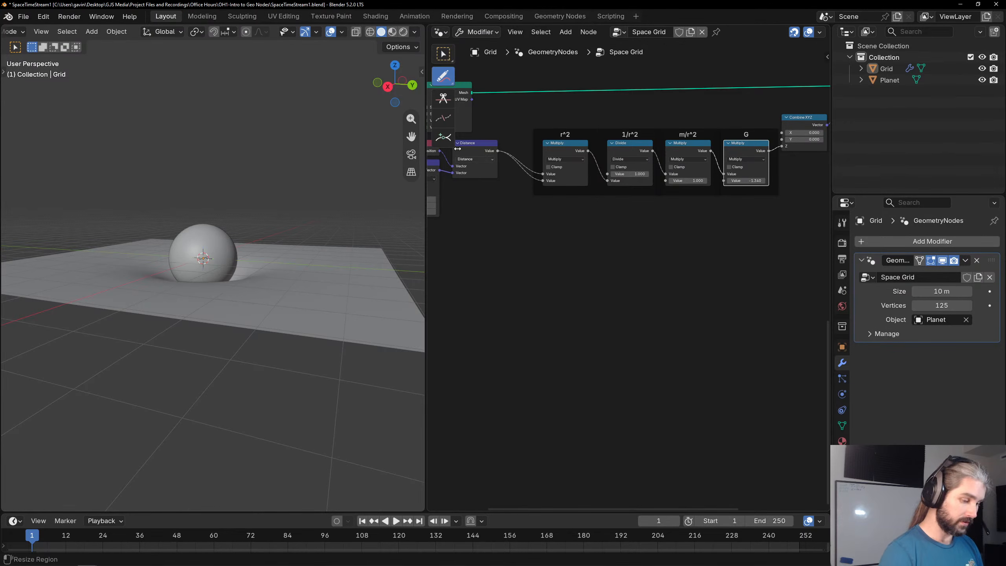
# Handwrite the sphere volume formula V = 4/3 π r^3 below the nodes with the Annotate tool, and return to the selection tool.
pyautogui.click(450, 78)
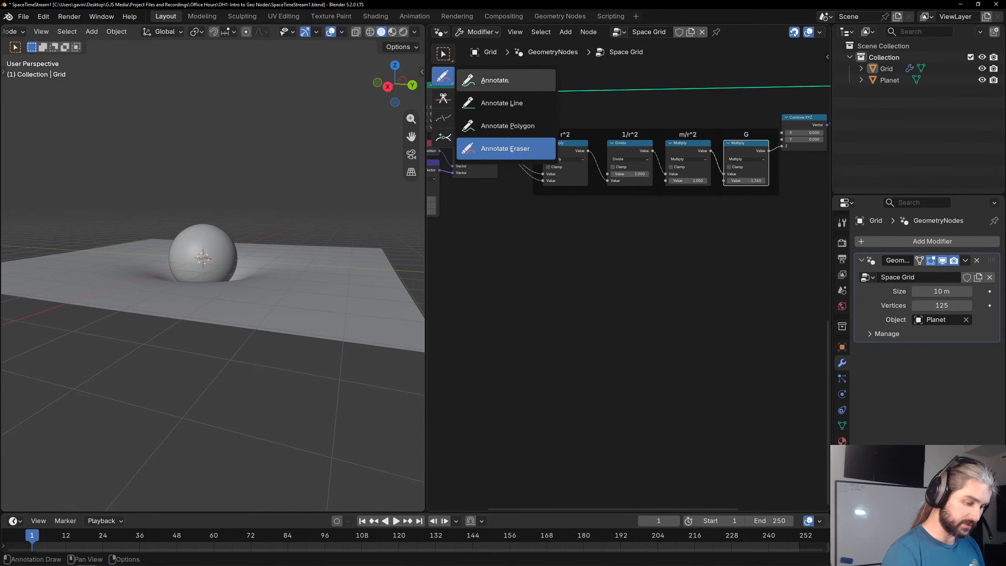
pyautogui.click(494, 81)
pyautogui.moveTo(457, 290)
pyautogui.mouseDown()
pyautogui.moveTo(486, 279)
pyautogui.moveTo(516, 296)
pyautogui.mouseUp()
pyautogui.moveTo(548, 265)
pyautogui.mouseDown()
pyautogui.moveTo(542, 313)
pyautogui.moveTo(552, 321)
pyautogui.mouseUp()
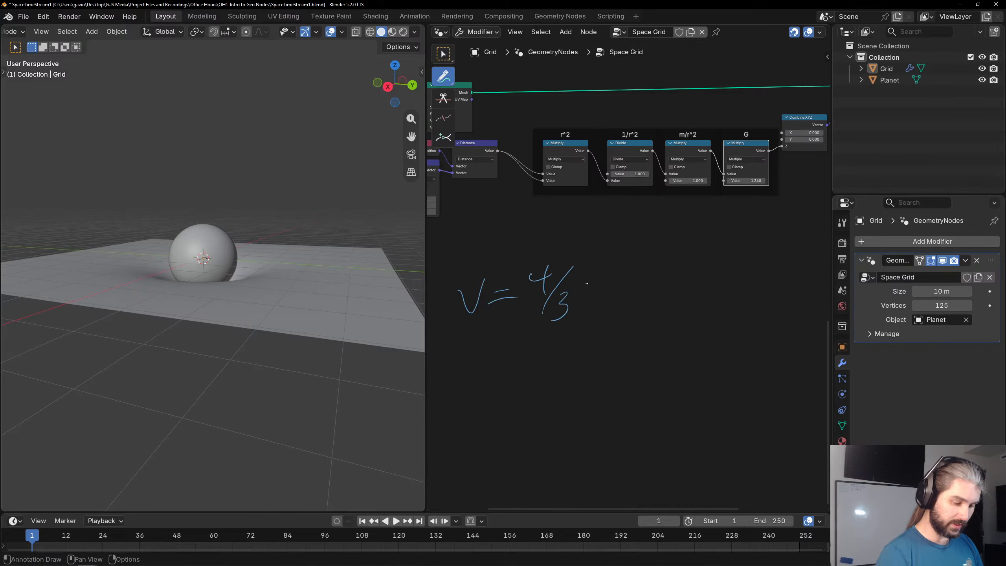
pyautogui.moveTo(585, 283)
pyautogui.mouseDown()
pyautogui.moveTo(617, 280)
pyautogui.moveTo(595, 302)
pyautogui.mouseUp()
pyautogui.moveTo(604, 281)
pyautogui.mouseDown()
pyautogui.moveTo(606, 304)
pyautogui.moveTo(646, 282)
pyautogui.mouseUp()
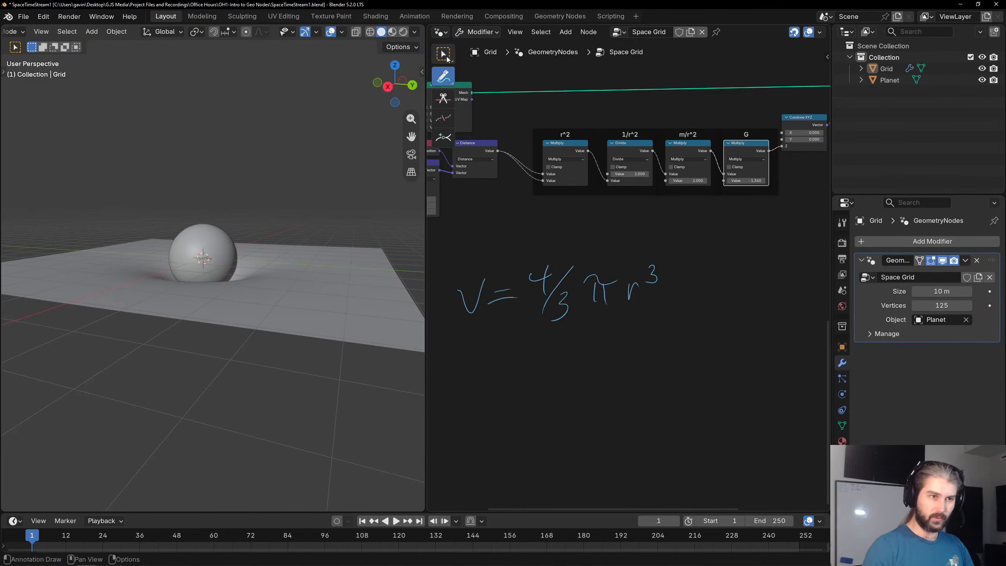
pyautogui.press('w')
pyautogui.press('t')
# Add a Math node and place it below the handwritten volume formula.
pyautogui.moveTo(630, 237); pyautogui.dragTo(607, 229, button='middle')
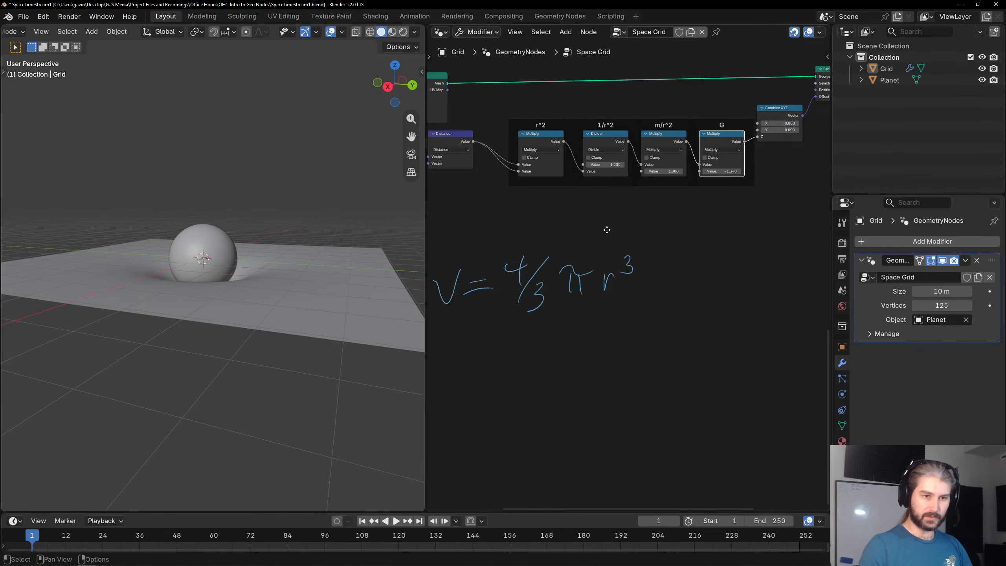
pyautogui.scroll(-2, 607, 229)
pyautogui.moveTo(668, 251); pyautogui.dragTo(636, 234, button='middle')
pyautogui.hotkey('shift', 'a')
pyautogui.write('math')
pyautogui.press('Return')
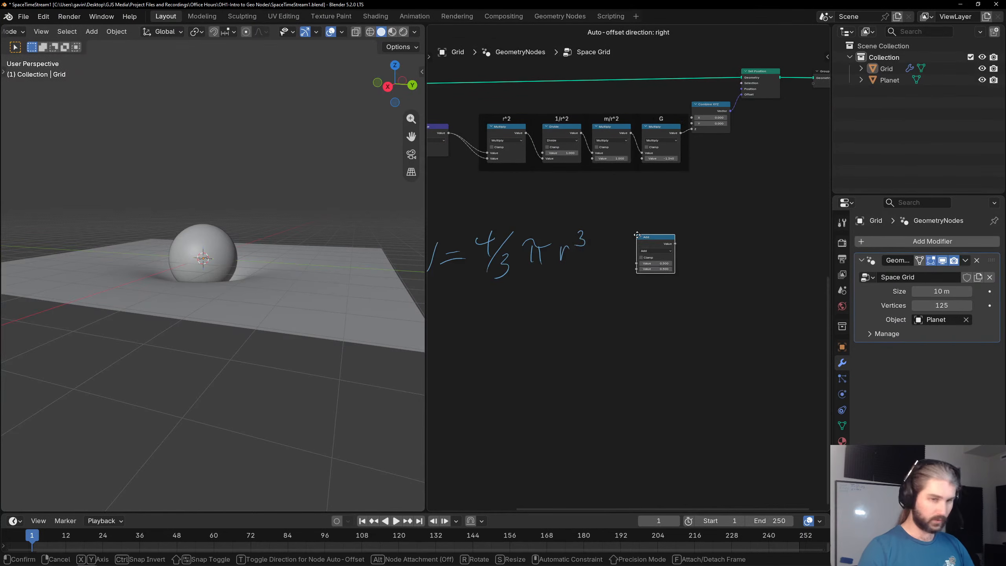
pyautogui.click(611, 286)
pyautogui.scroll(3, 716, 241)
pyautogui.moveTo(611, 287); pyautogui.dragTo(694, 221, button='middle')
pyautogui.moveTo(743, 217); pyautogui.dragTo(681, 237)
pyautogui.scroll(3, 661, 232)
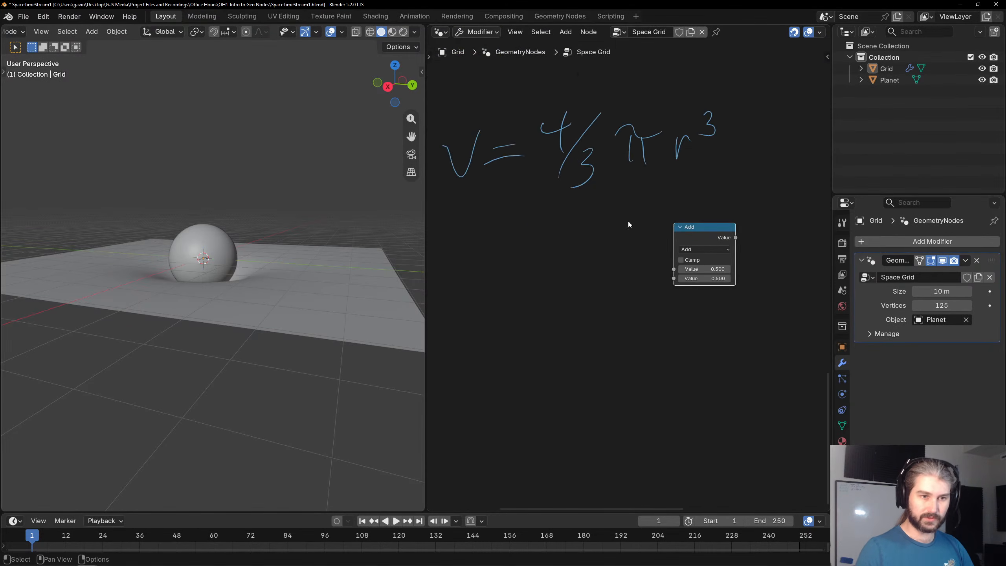
# Feed the Distance value into the new math node and make it a Power node with an exponent of 3.
pyautogui.scroll(-4, 628, 222)
pyautogui.moveTo(538, 130); pyautogui.dragTo(547, 185, button='middle')
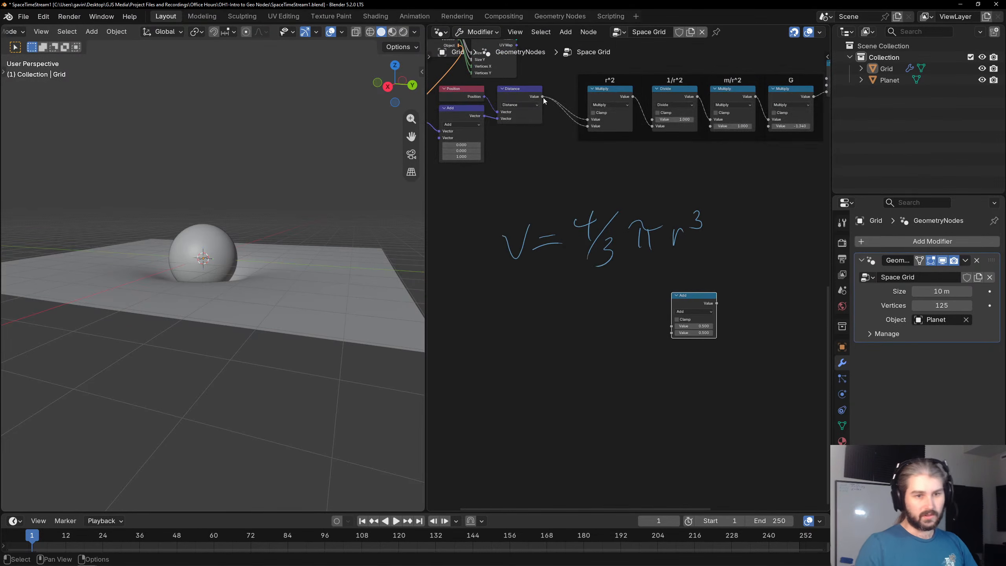
pyautogui.moveTo(542, 96); pyautogui.dragTo(595, 296)
pyautogui.scroll(4, 597, 296)
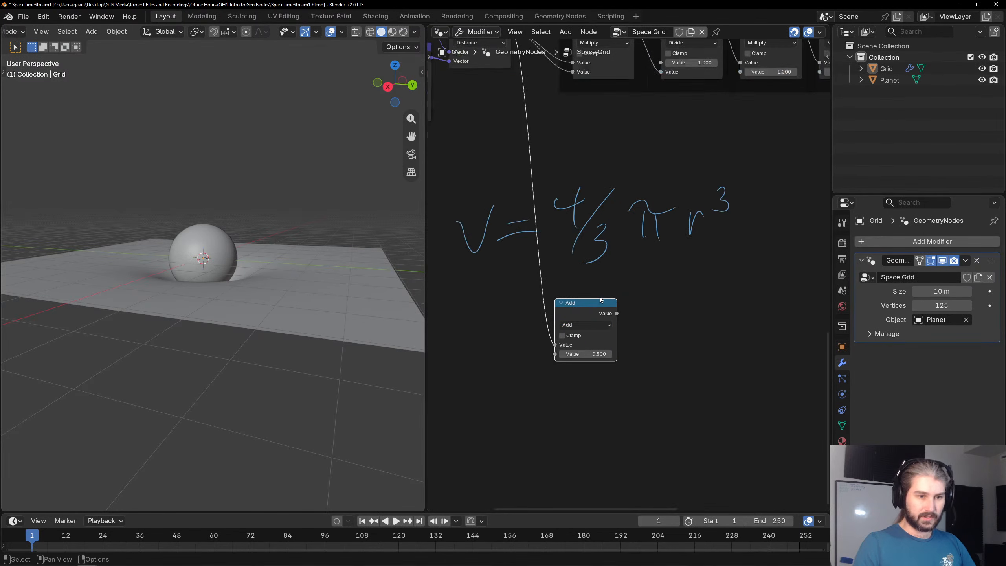
pyautogui.click(590, 323)
pyautogui.click(585, 367)
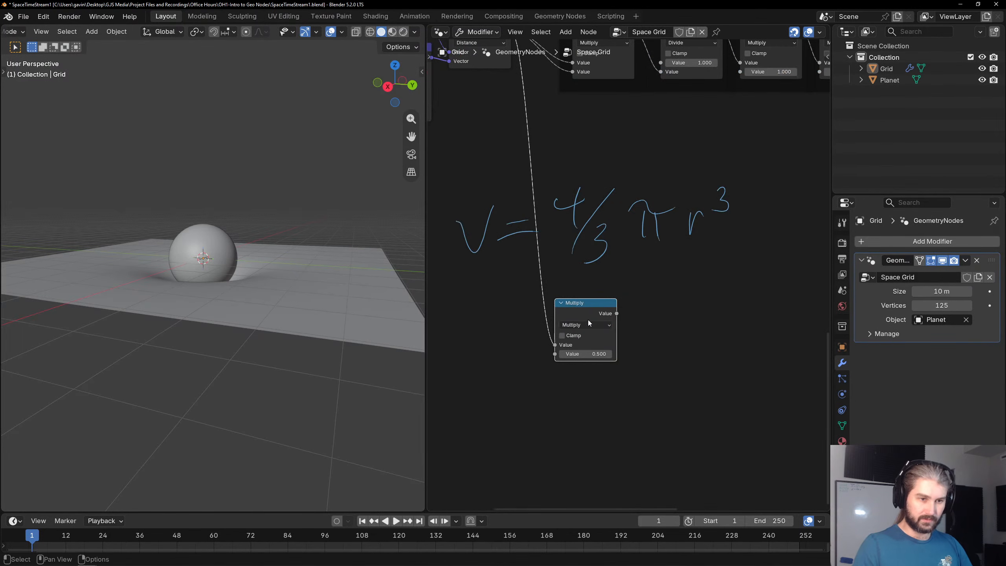
pyautogui.click(588, 320)
pyautogui.click(571, 398)
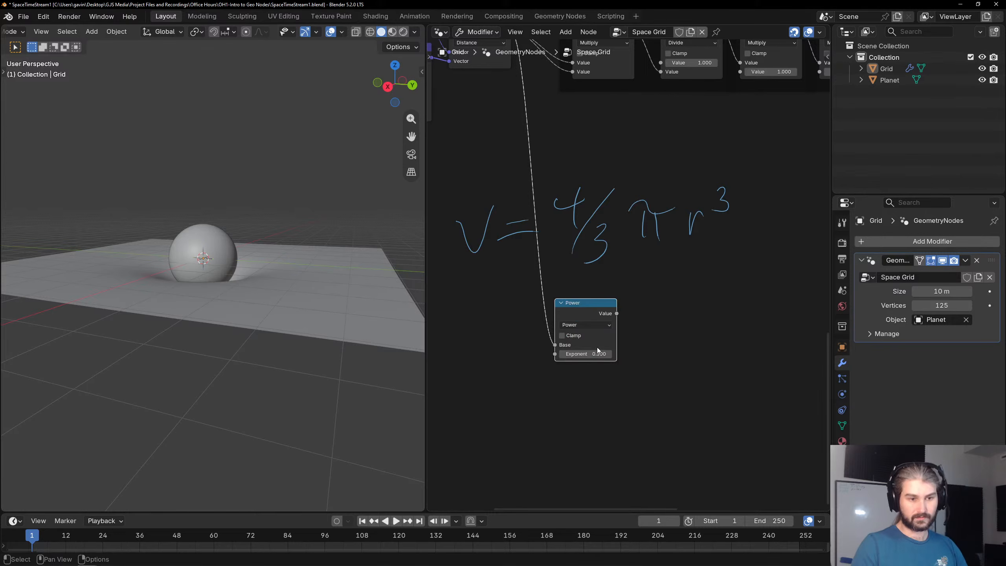
pyautogui.click(586, 354)
pyautogui.write('3')
pyautogui.press('Return')
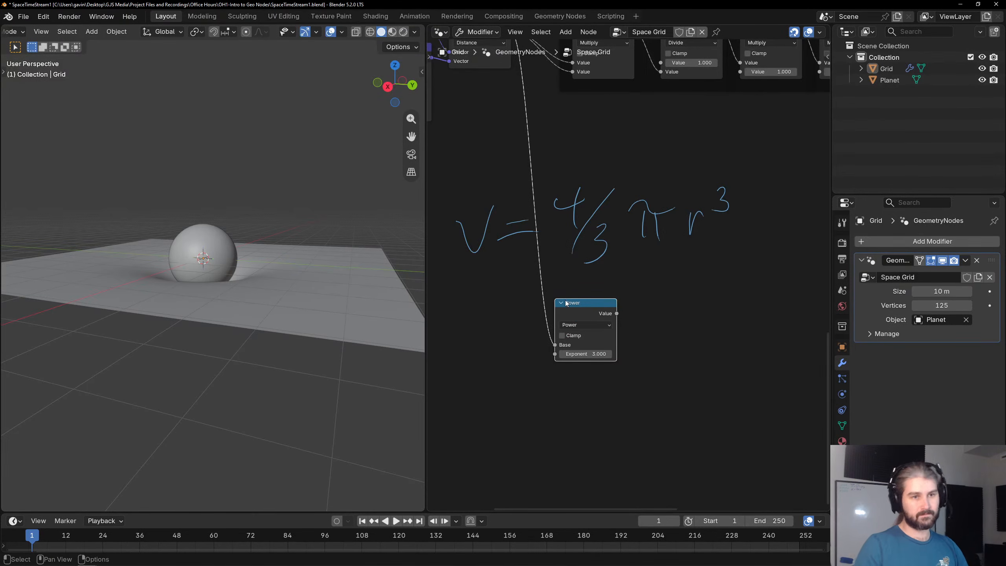
pyautogui.moveTo(566, 304); pyautogui.dragTo(576, 304)
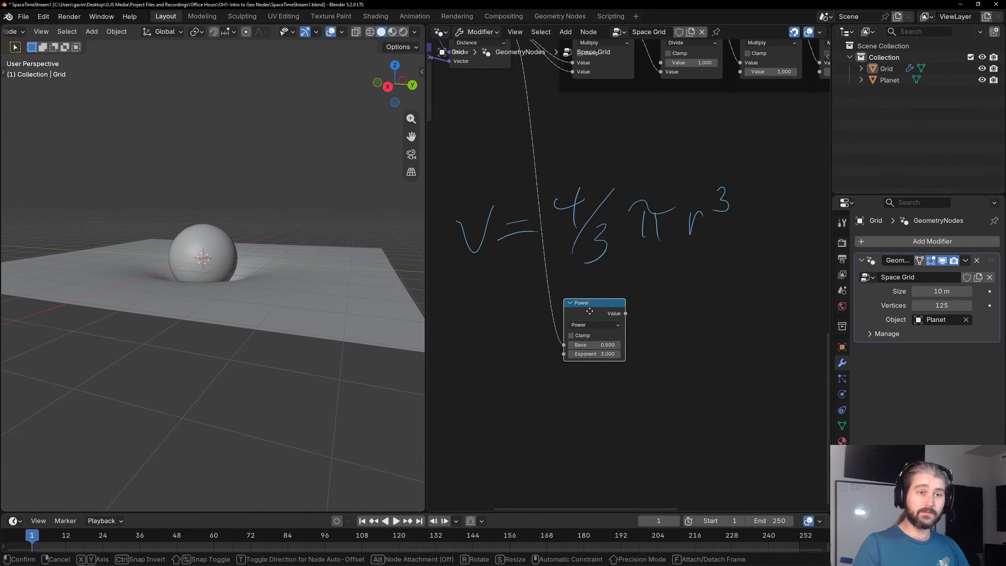
# Duplicate the Power node beside the original, feed the original's output into the copy, and change the copy to Multiply.
pyautogui.hotkey('shift', 'd')
pyautogui.click(670, 315)
pyautogui.moveTo(625, 313); pyautogui.dragTo(643, 345)
pyautogui.click(651, 325)
pyautogui.click(617, 326)
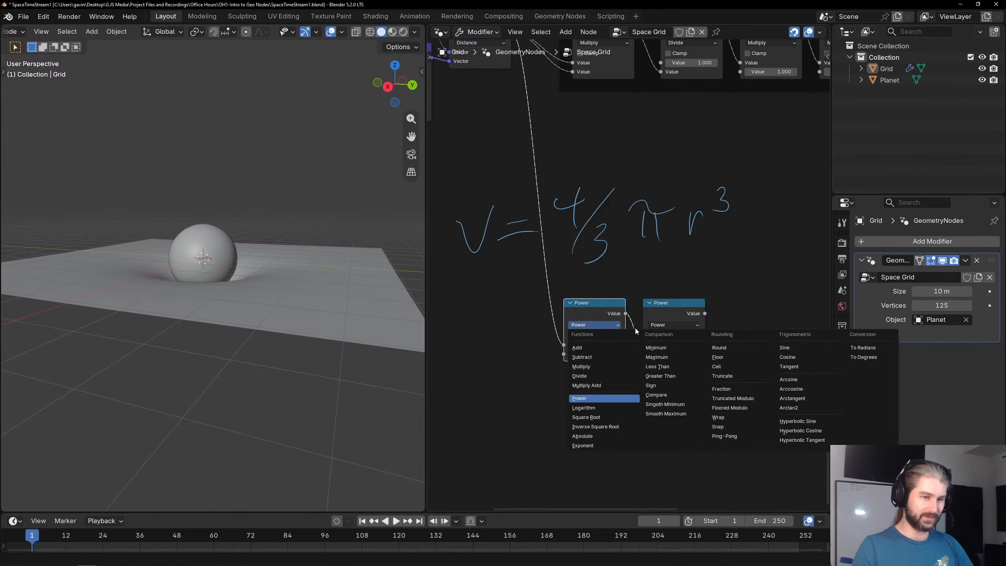
pyautogui.click(656, 325)
pyautogui.click(428, 367)
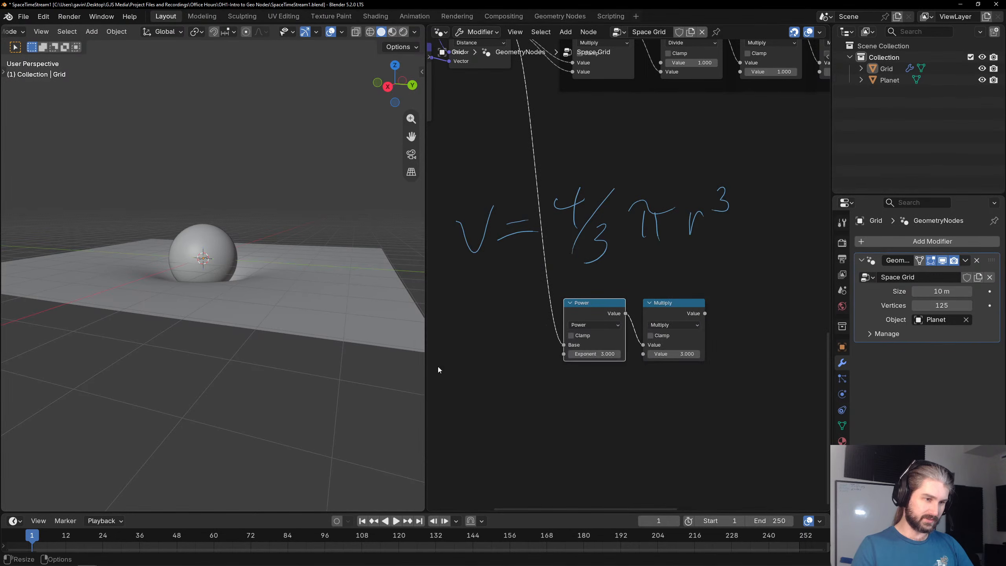
# Set the second value of the Multiply node after Power to pi.
pyautogui.click(673, 354)
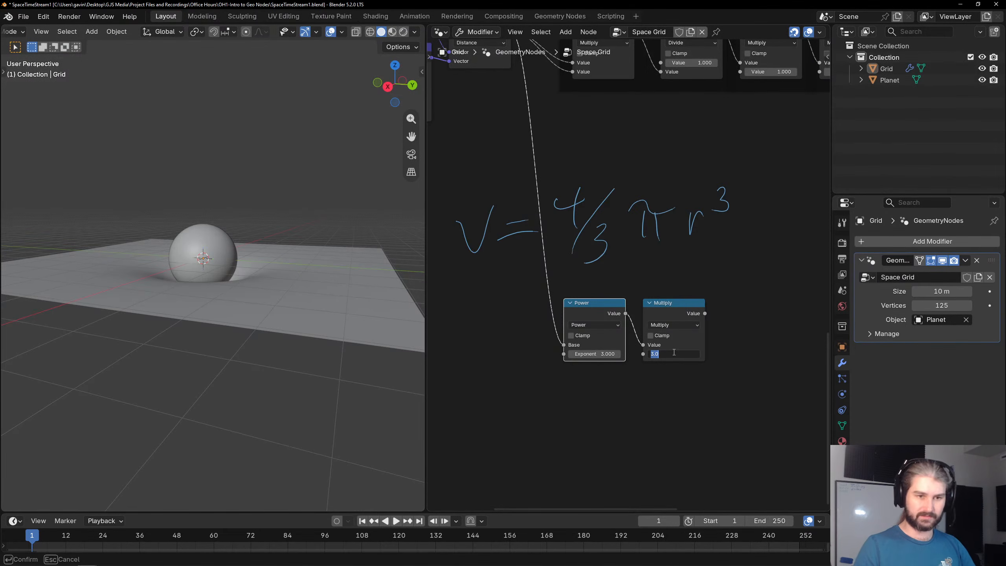
pyautogui.write('p')
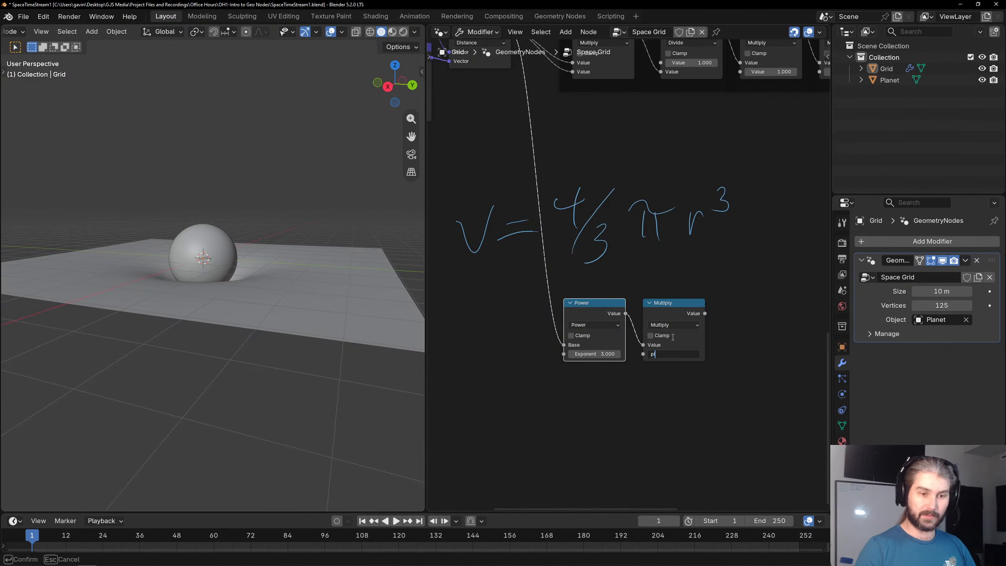
pyautogui.write('i')
pyautogui.press('Return')
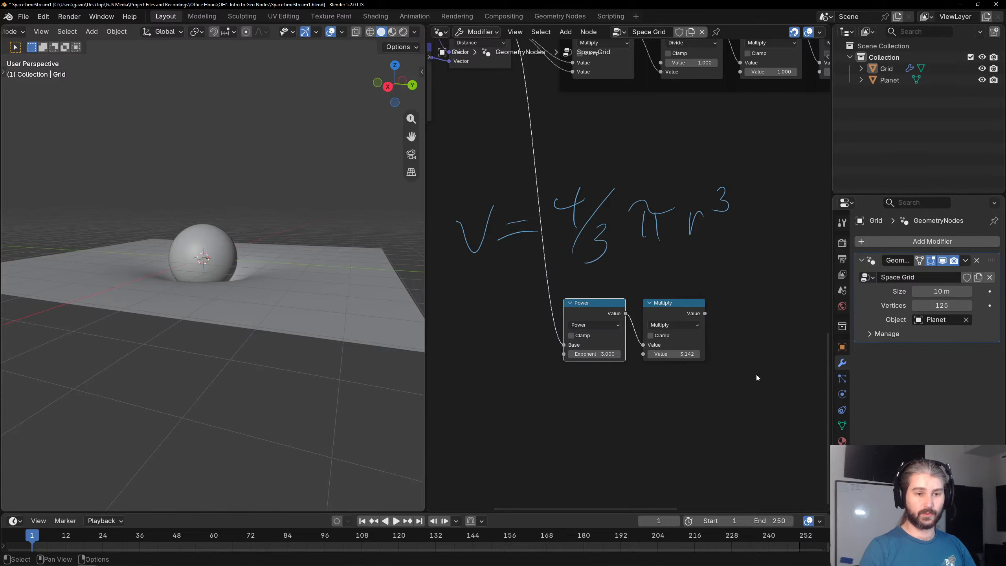
# Duplicate the pi Multiply node, chain the copy after it, and set the copy's value to 4/3.
pyautogui.moveTo(757, 376); pyautogui.dragTo(620, 369, button='middle')
pyautogui.click(556, 333)
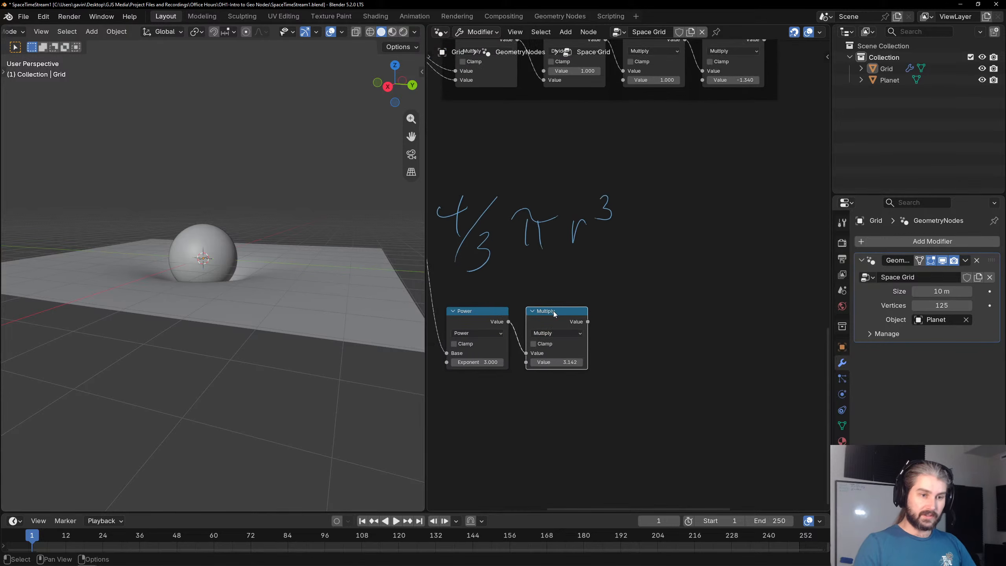
pyautogui.hotkey('shift', 'd')
pyautogui.click(590, 324)
pyautogui.moveTo(589, 322); pyautogui.dragTo(605, 353)
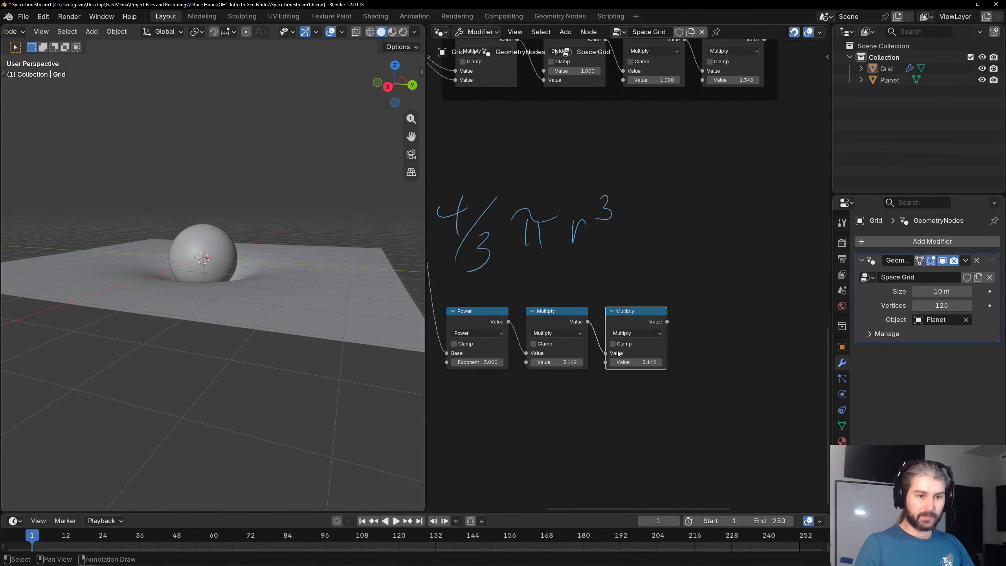
pyautogui.doubleClick(639, 362)
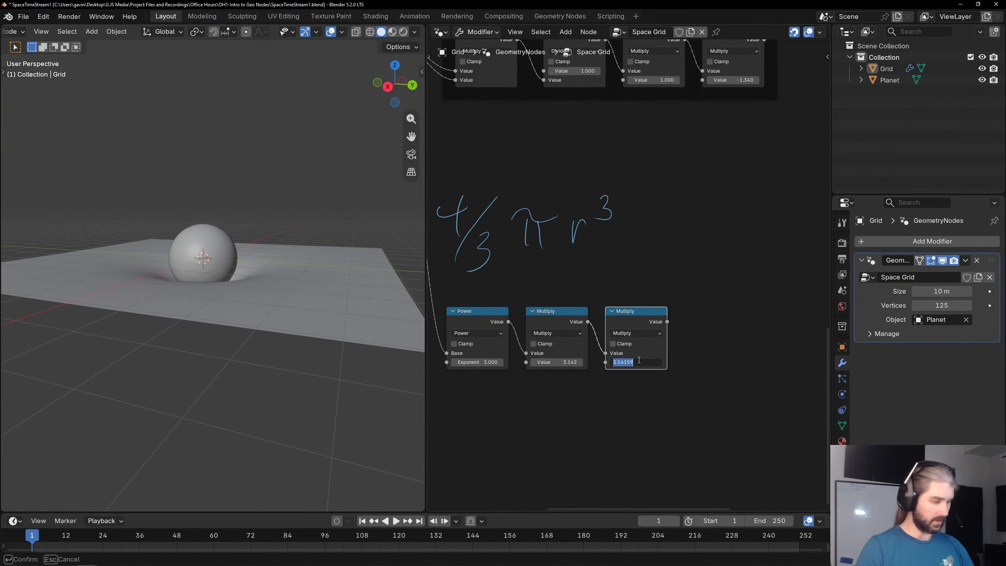
pyautogui.write('4/3')
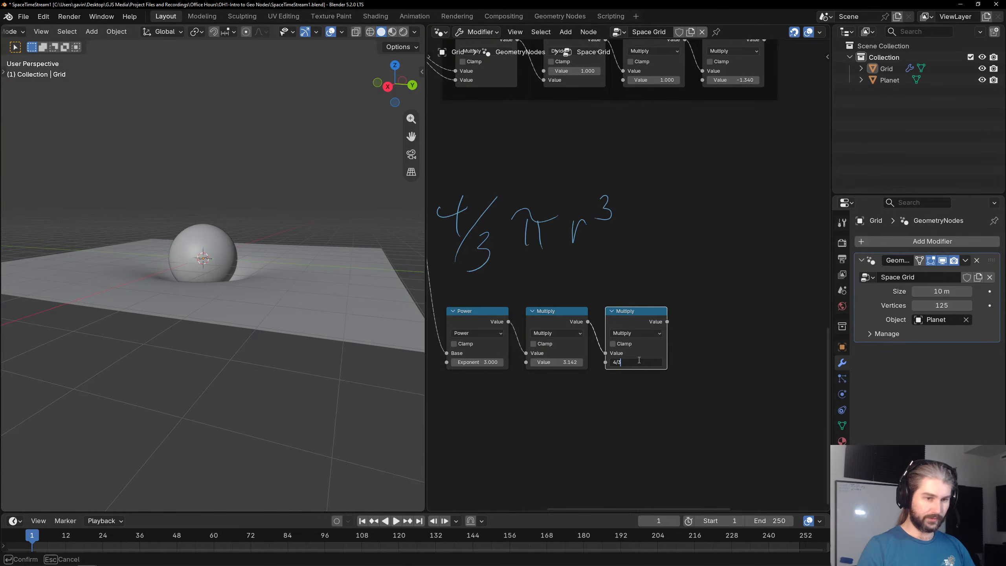
pyautogui.press('Return')
pyautogui.click(709, 369)
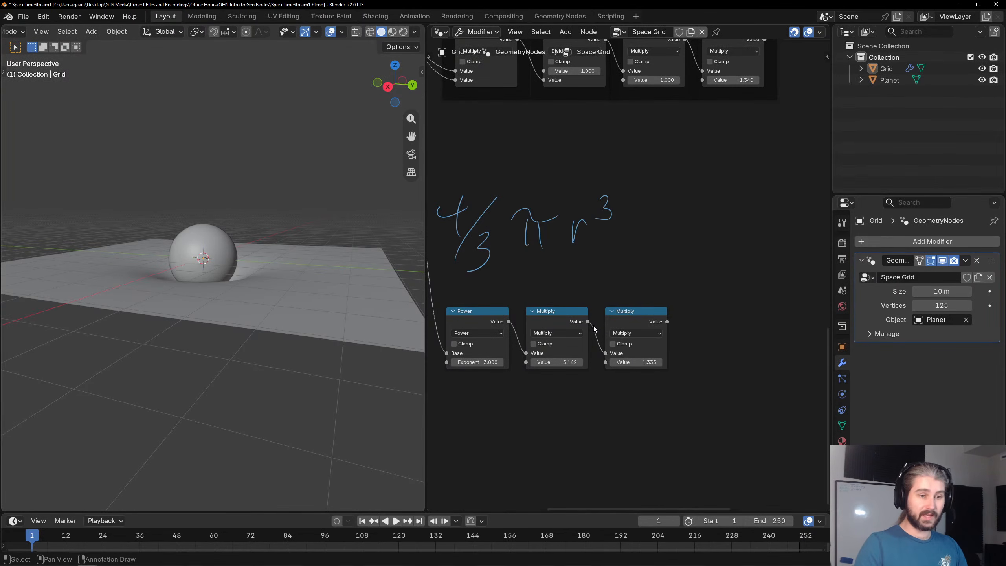
# Compare the Power and Multiply chain with the handwritten volume formula and trace its input back to the Distance node.
pyautogui.click(646, 312)
pyautogui.moveTo(565, 285); pyautogui.dragTo(653, 320, button='middle')
pyautogui.scroll(-1, 533, 317)
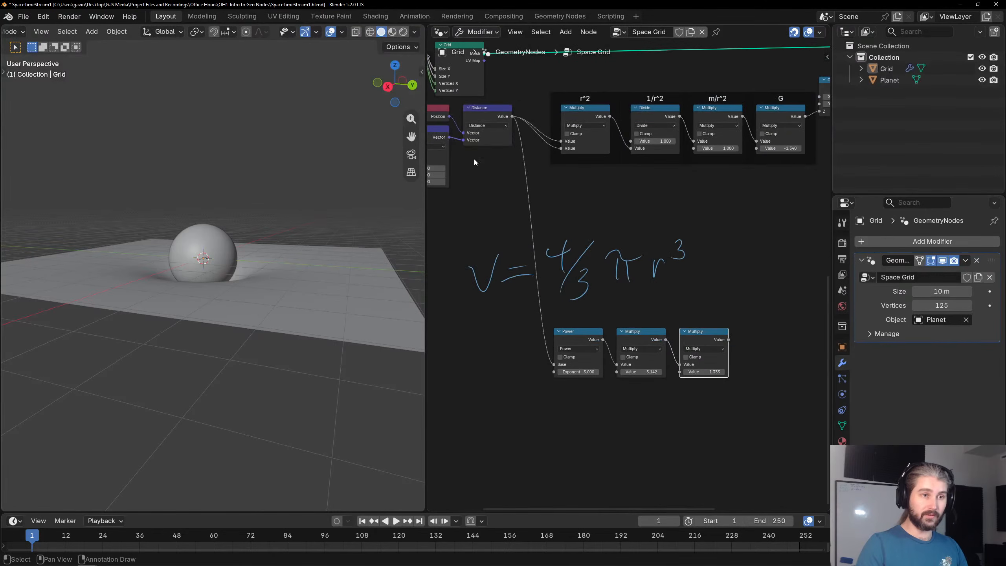
pyautogui.click(637, 265)
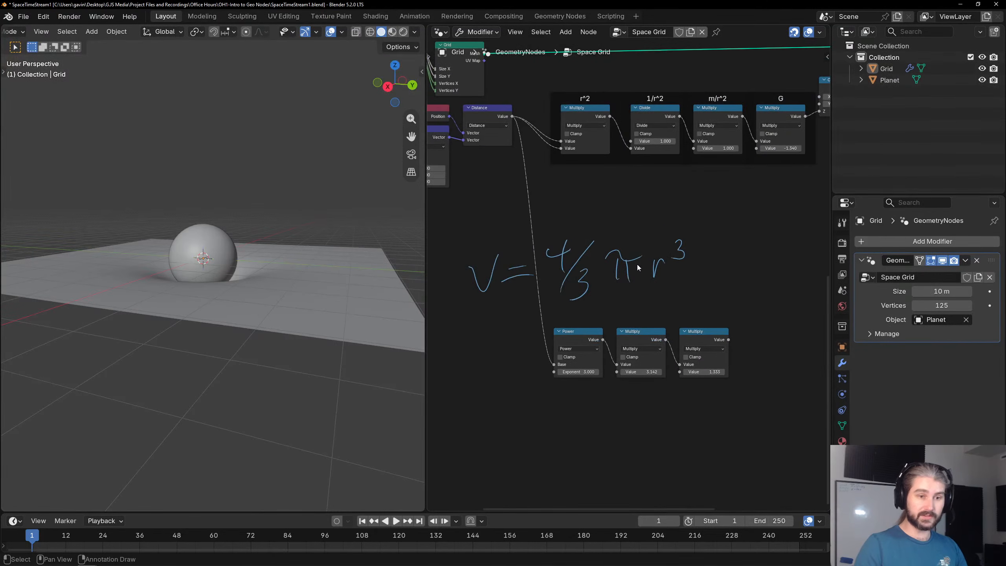
pyautogui.moveTo(696, 278); pyautogui.dragTo(663, 261, button='middle')
pyautogui.scroll(1, 665, 276)
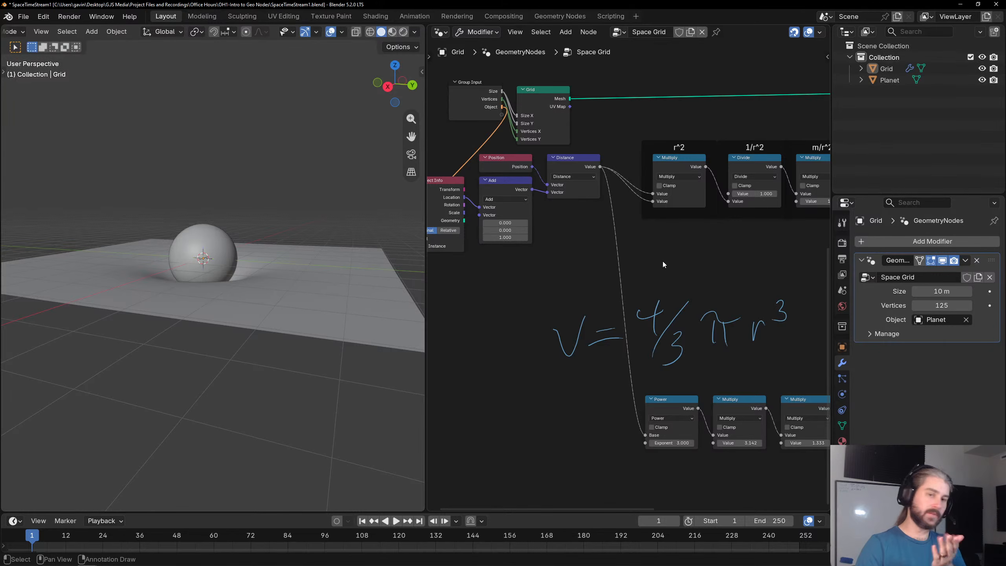
pyautogui.moveTo(711, 243); pyautogui.dragTo(548, 216, button='middle')
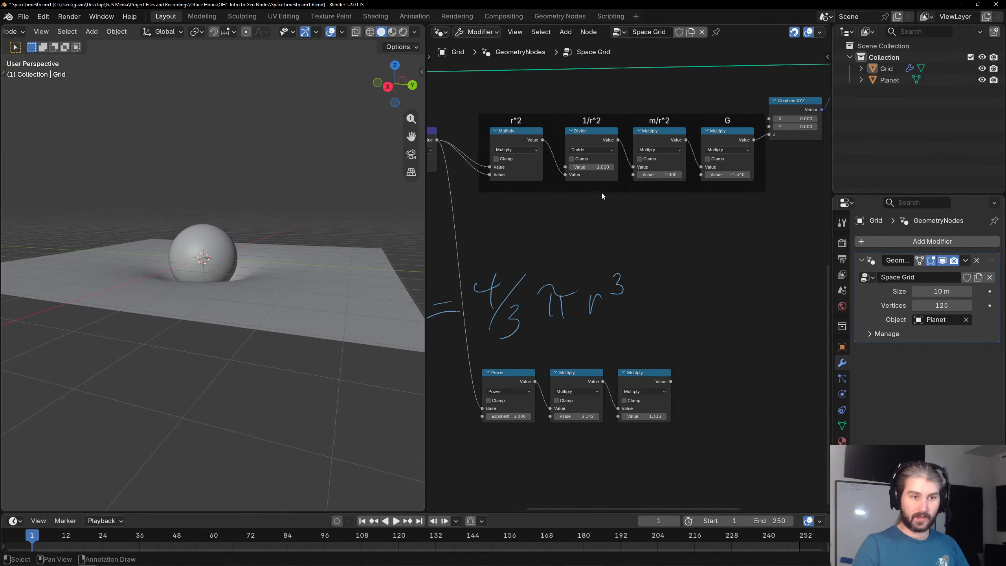
pyautogui.scroll(1, 594, 177)
pyautogui.moveTo(498, 179); pyautogui.dragTo(578, 176, button='middle')
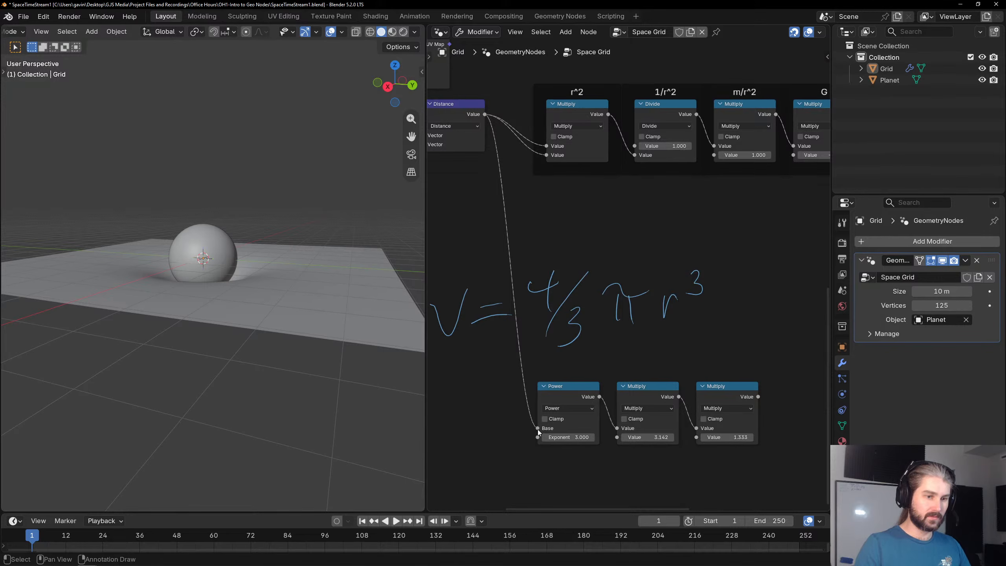
# Disconnect the Distance value from the Power node's Base input.
pyautogui.moveTo(537, 429); pyautogui.dragTo(509, 424)
pyautogui.scroll(-1, 530, 218)
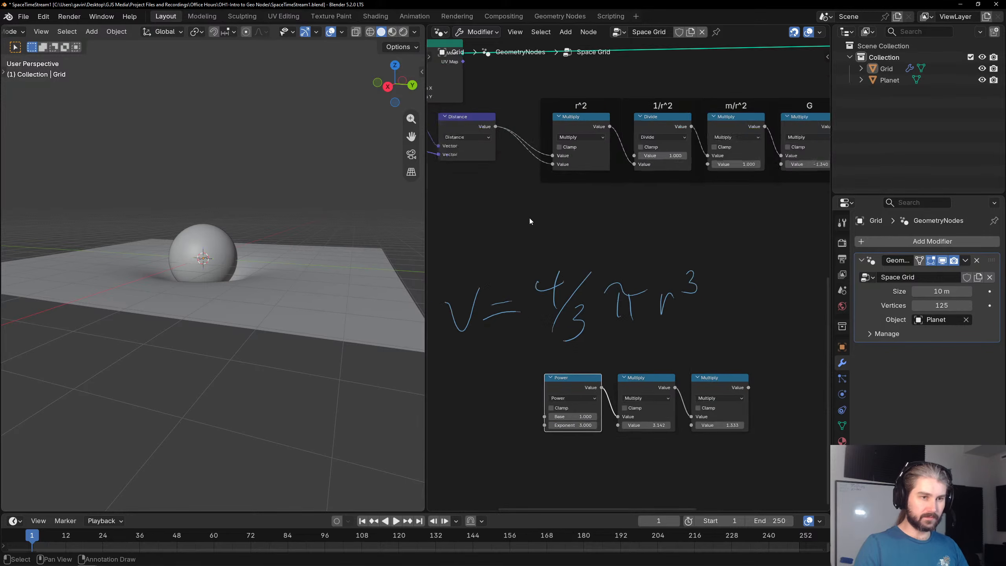
pyautogui.moveTo(531, 221); pyautogui.dragTo(608, 233, button='middle')
pyautogui.moveTo(504, 173); pyautogui.dragTo(597, 194, button='middle')
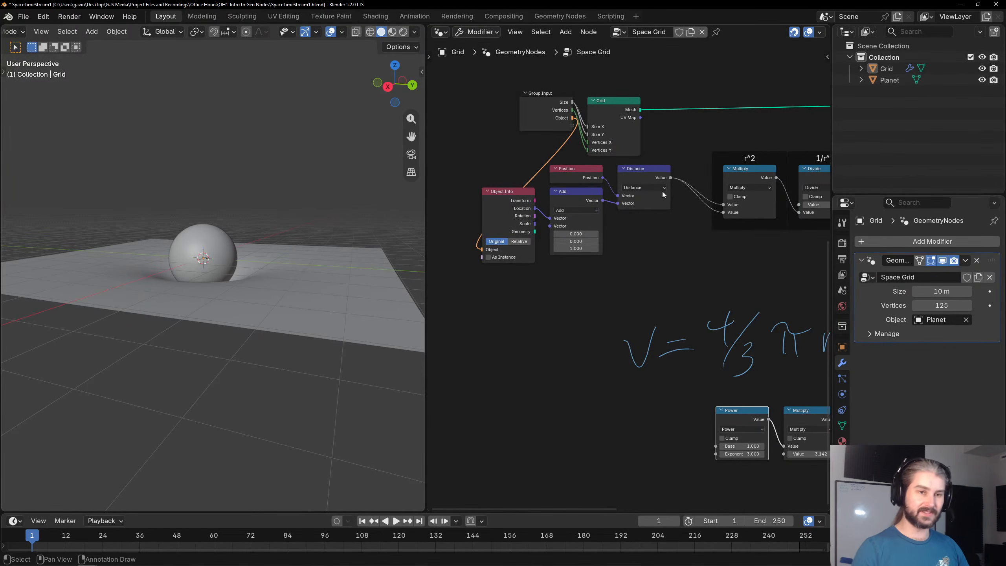
pyautogui.click(737, 181)
pyautogui.moveTo(736, 181); pyautogui.dragTo(628, 204, button='middle')
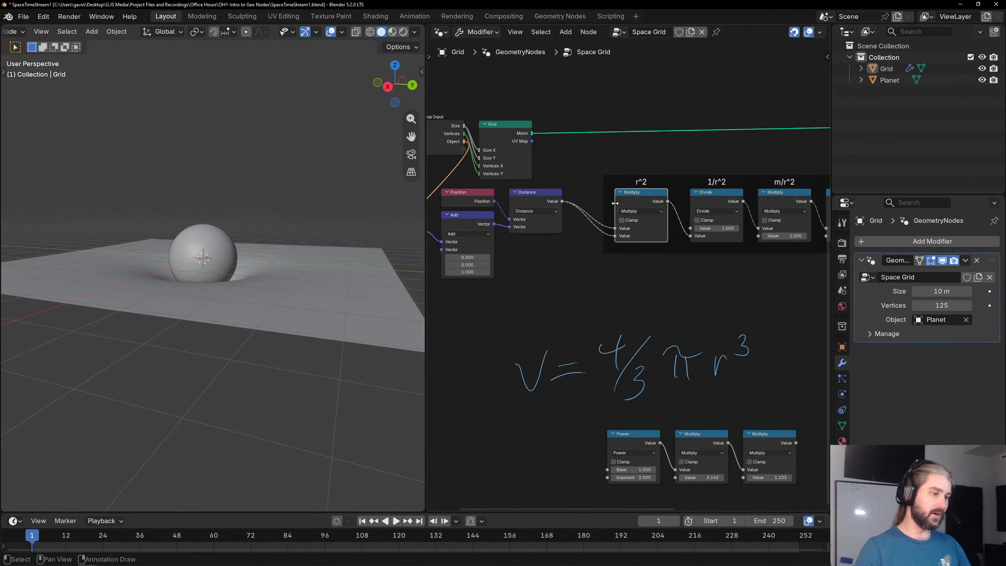
pyautogui.moveTo(637, 444); pyautogui.dragTo(566, 302, button='middle')
pyautogui.scroll(2, 555, 307)
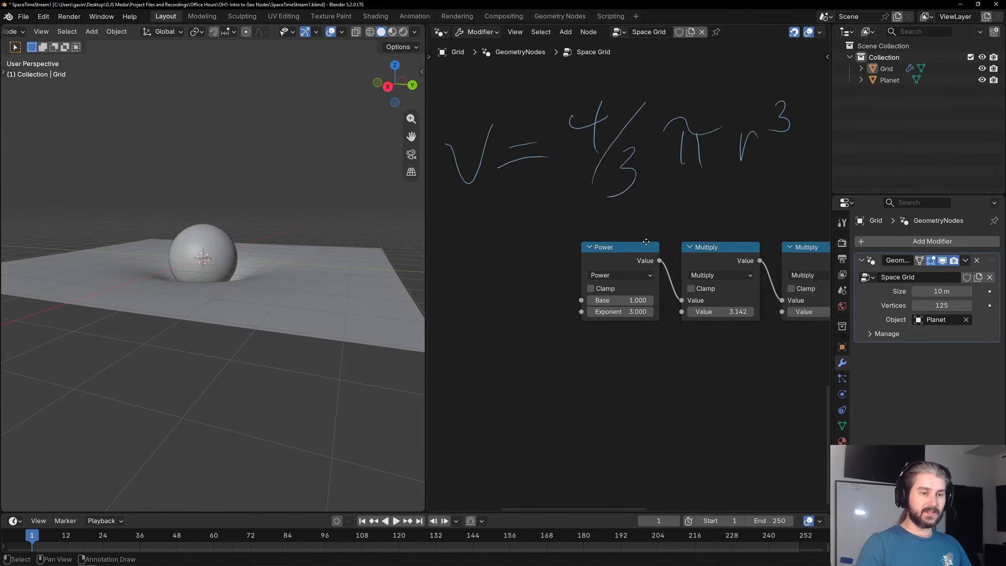
# Add a Value node set to 1 and connect it to the Power node's Base input.
pyautogui.hotkey('shift', 'a')
pyautogui.write('va')
pyautogui.press('Return')
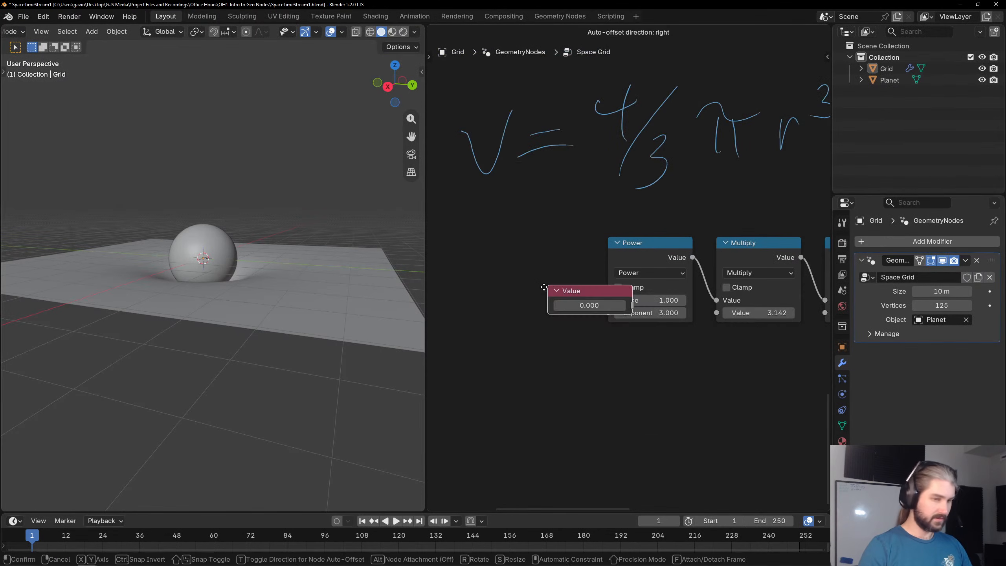
pyautogui.click(465, 250)
pyautogui.click(491, 258)
pyautogui.write('1')
pyautogui.press('Return')
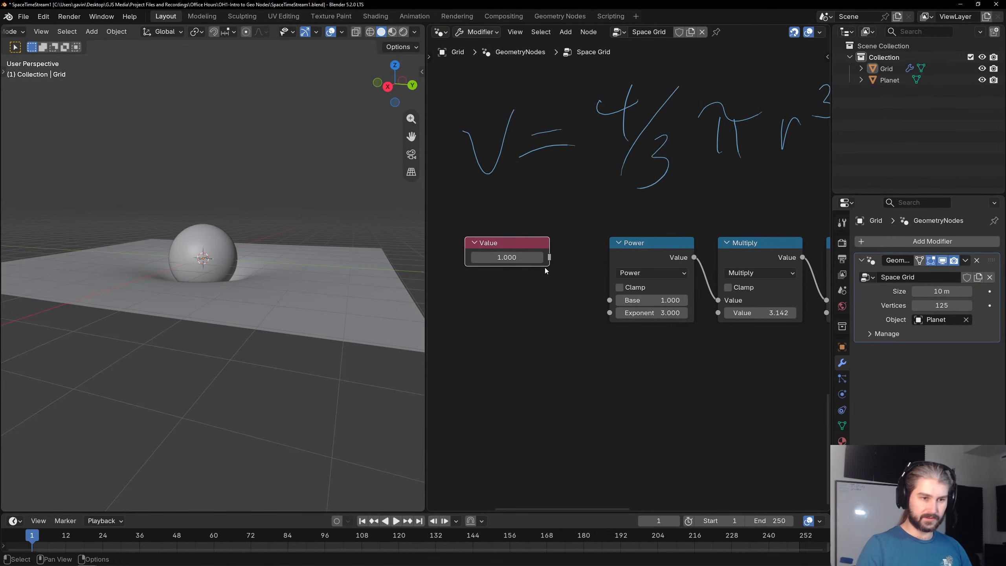
pyautogui.moveTo(549, 258); pyautogui.dragTo(610, 300)
pyautogui.moveTo(510, 245); pyautogui.dragTo(545, 246)
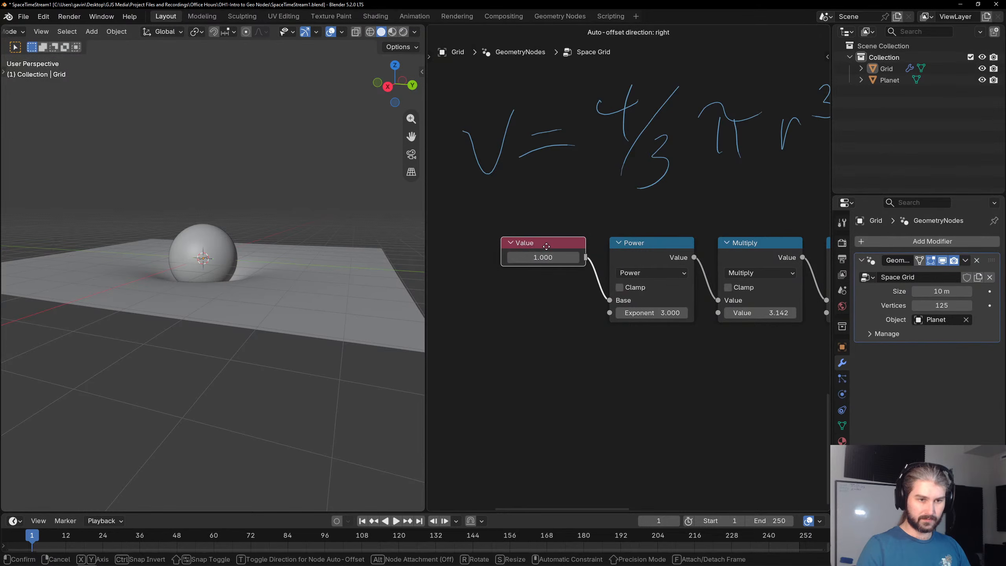
pyautogui.scroll(-3, 653, 208)
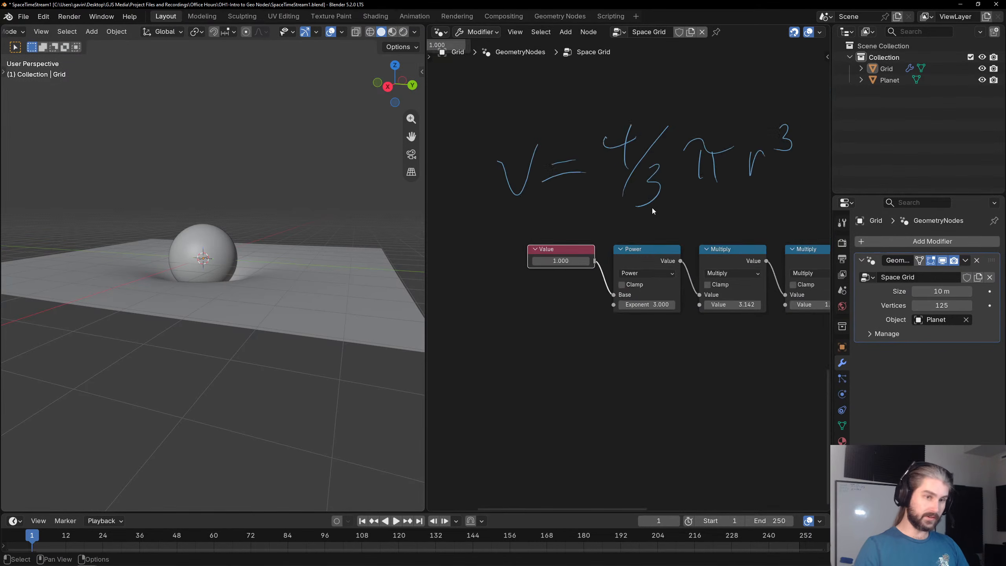
# Add a Separate XYZ node below the vector Add node and feed it the Object Info node's Scale.
pyautogui.moveTo(652, 207); pyautogui.dragTo(779, 347, button='middle')
pyautogui.scroll(-1, 620, 230)
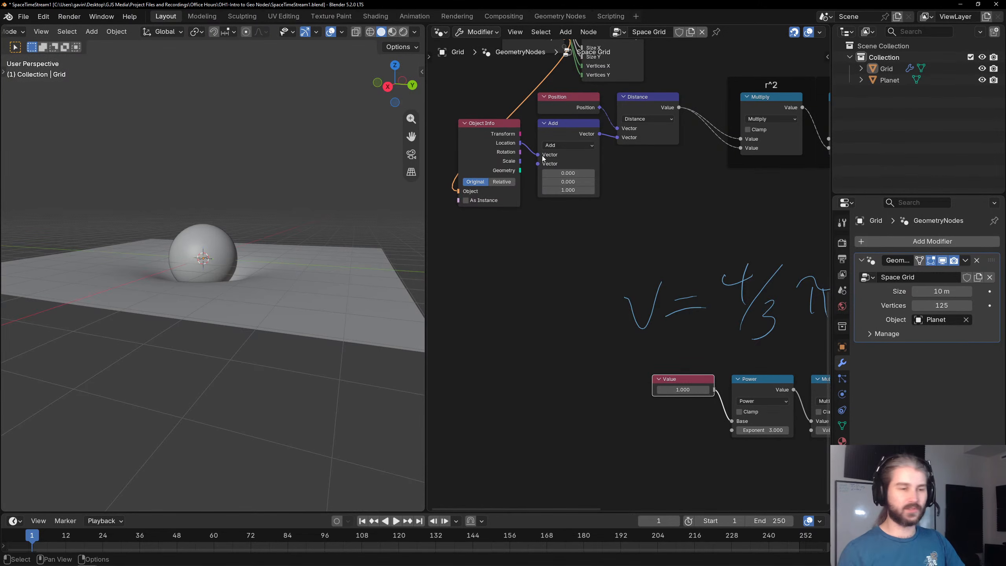
pyautogui.click(562, 133)
pyautogui.hotkey('shift', 'a')
pyautogui.moveTo(569, 271)
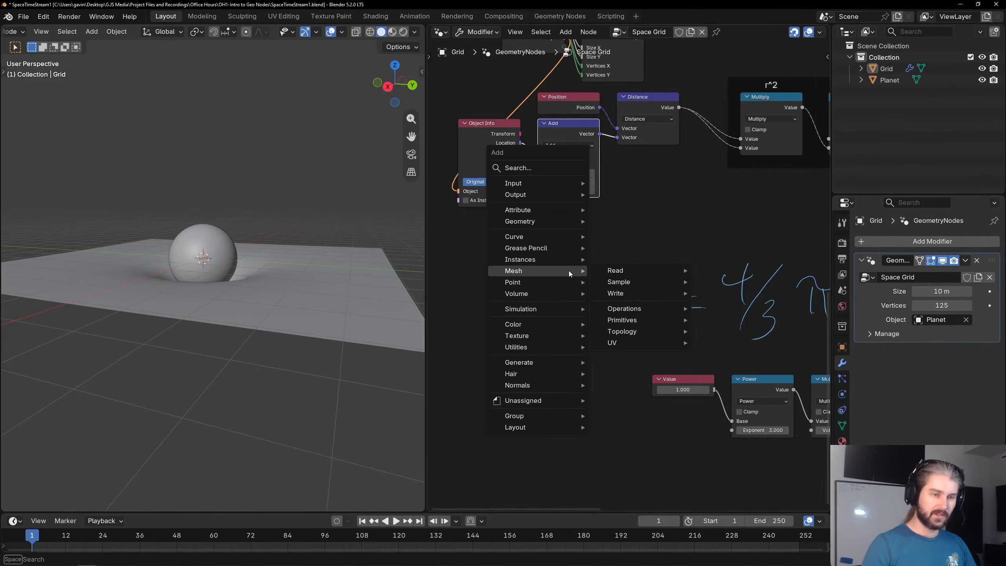
pyautogui.write('c')
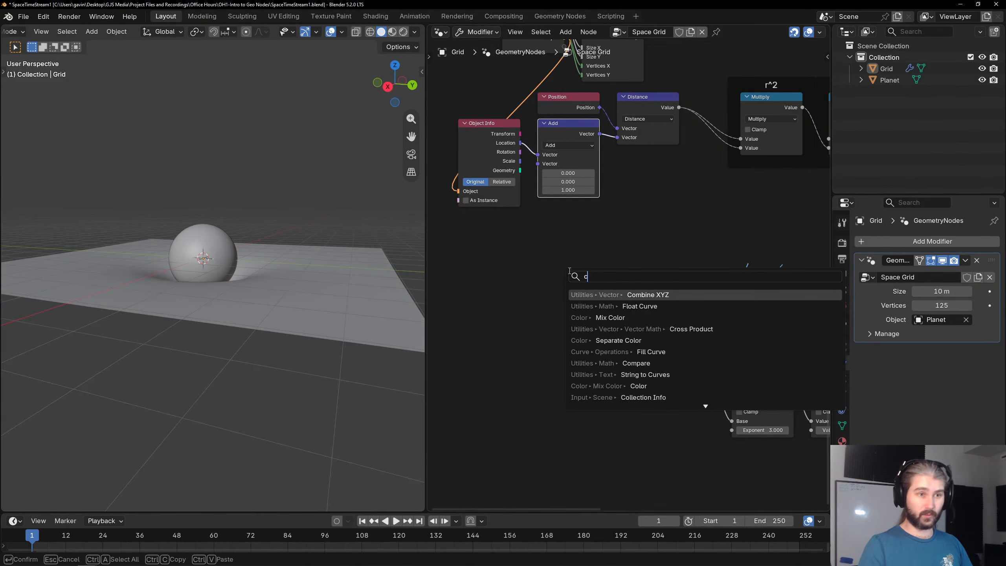
pyautogui.press('BackSpace')
pyautogui.write('sepa')
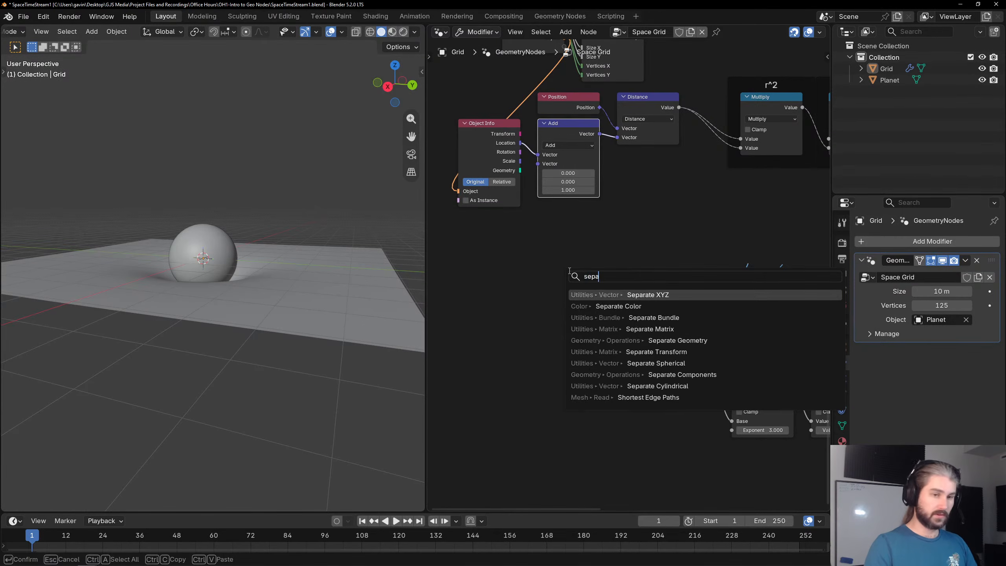
pyautogui.press('Return')
pyautogui.click(542, 218)
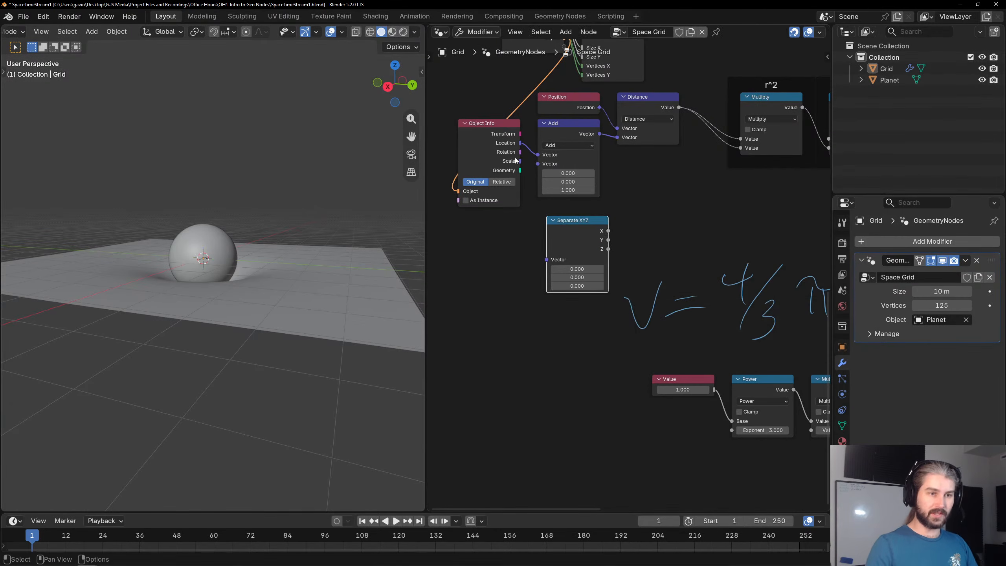
pyautogui.moveTo(520, 161); pyautogui.dragTo(549, 258)
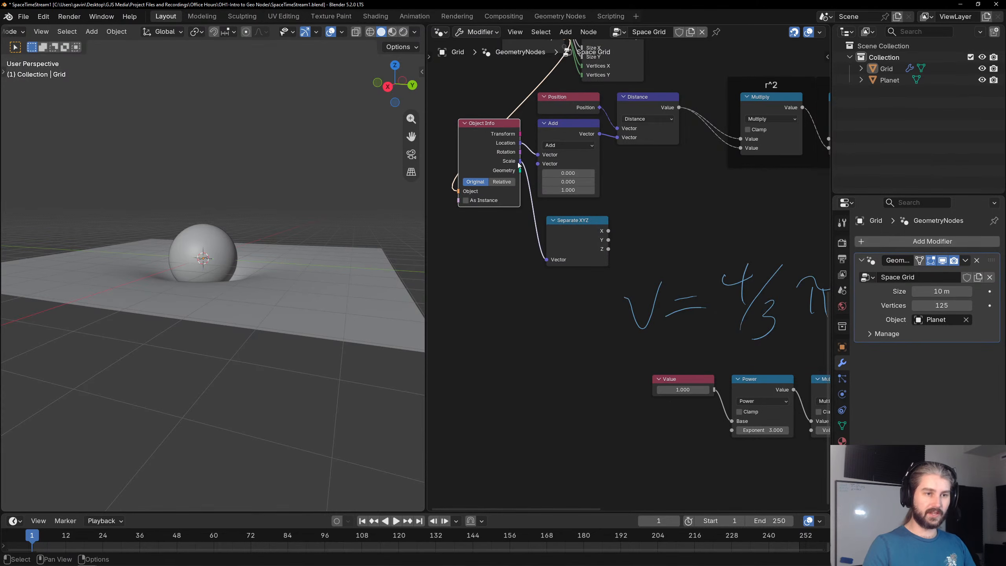
# Connect Separate XYZ's X output to the Power node's Base, replacing and deleting the Value node and moving Separate XYZ into its place.
pyautogui.moveTo(609, 231); pyautogui.dragTo(732, 421)
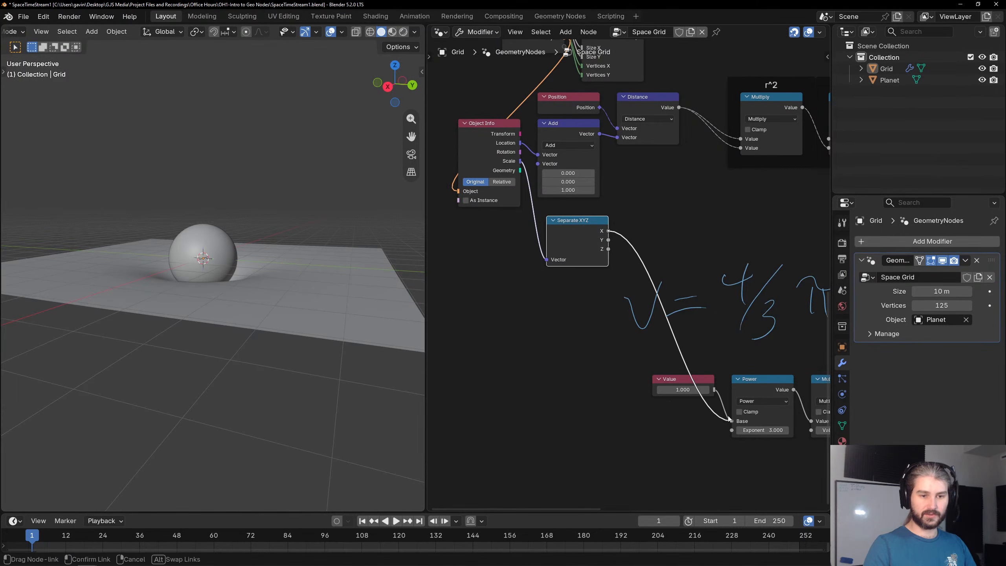
pyautogui.click(681, 378)
pyautogui.press('x')
pyautogui.moveTo(578, 234); pyautogui.dragTo(686, 392)
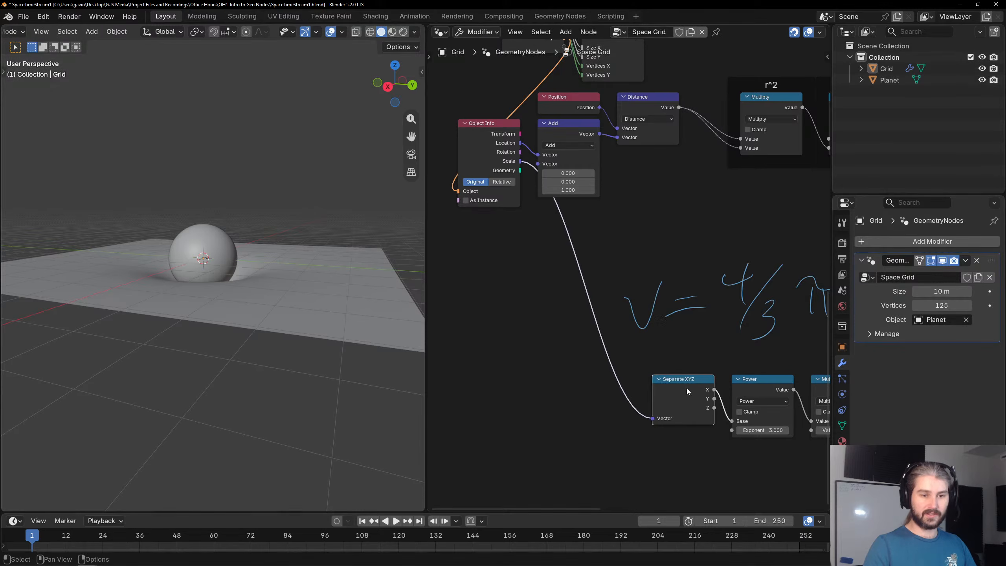
pyautogui.press('Home')
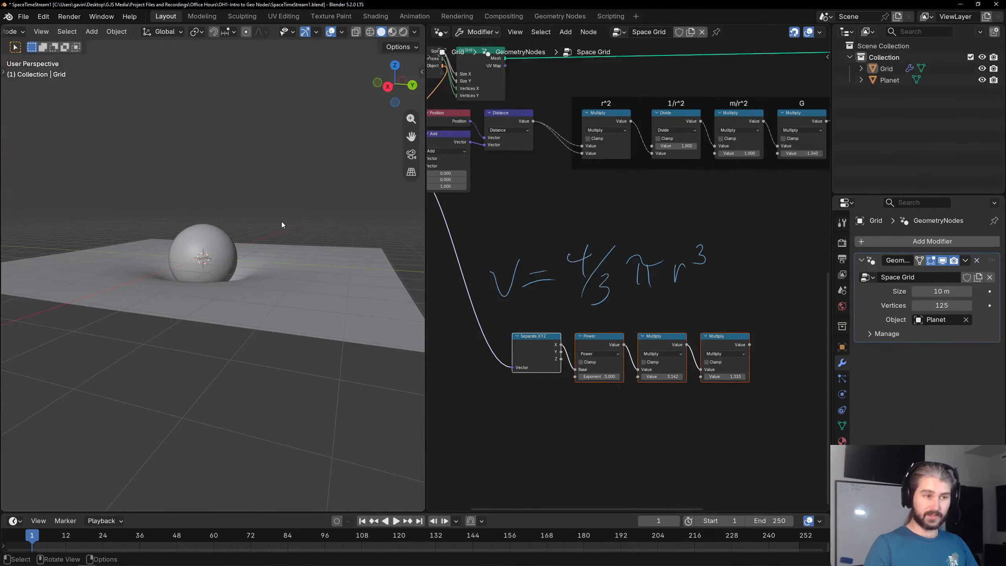
# Try scaling up the planet, cancel the scaling, and reselect the grid.
pyautogui.click(255, 236)
pyautogui.press('s')
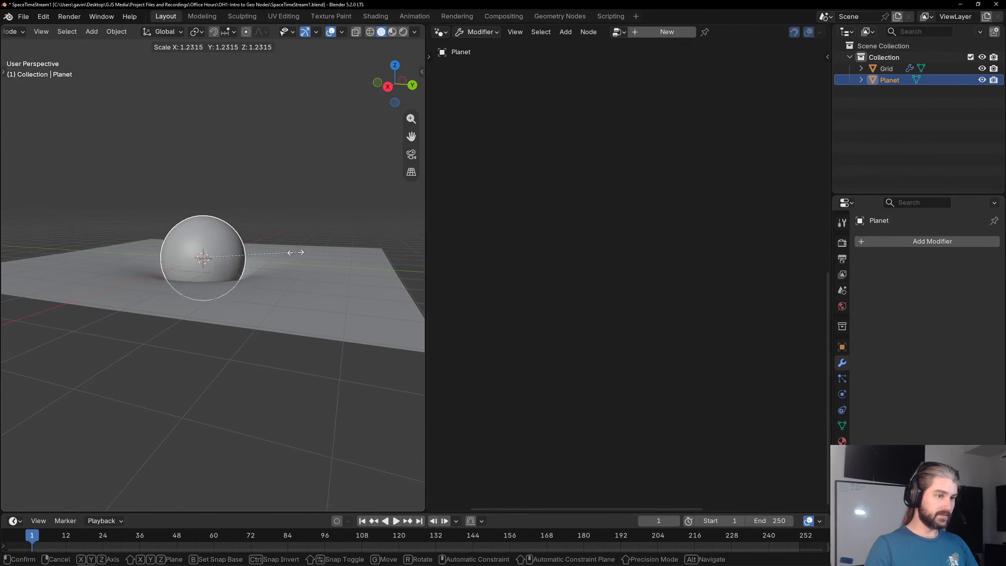
pyautogui.click(266, 279)
pyautogui.click(267, 279)
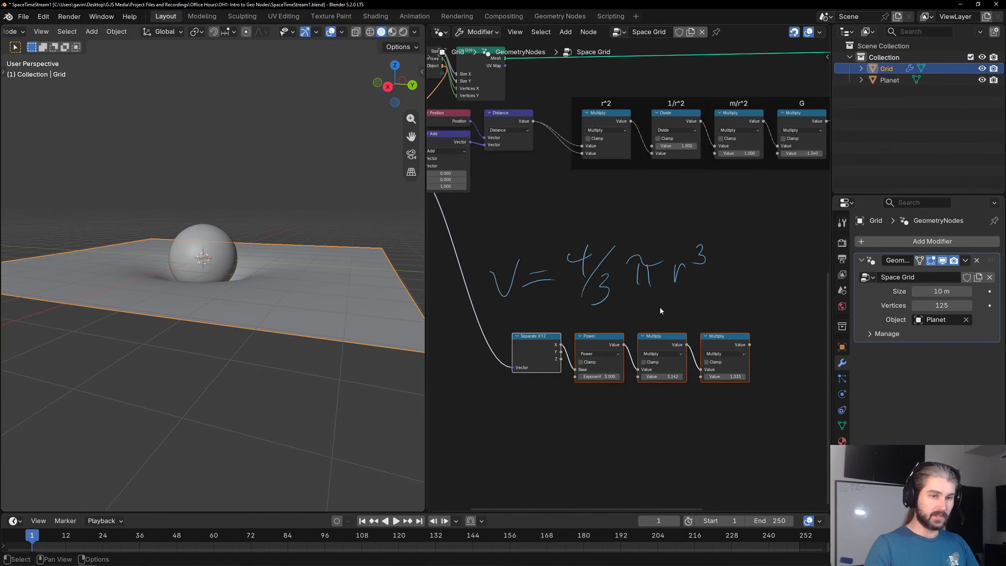
# Duplicate the 4/3 Multiply node to the end of the volume chain and put the copy in a frame labelled "mass".
pyautogui.moveTo(526, 398); pyautogui.dragTo(752, 320)
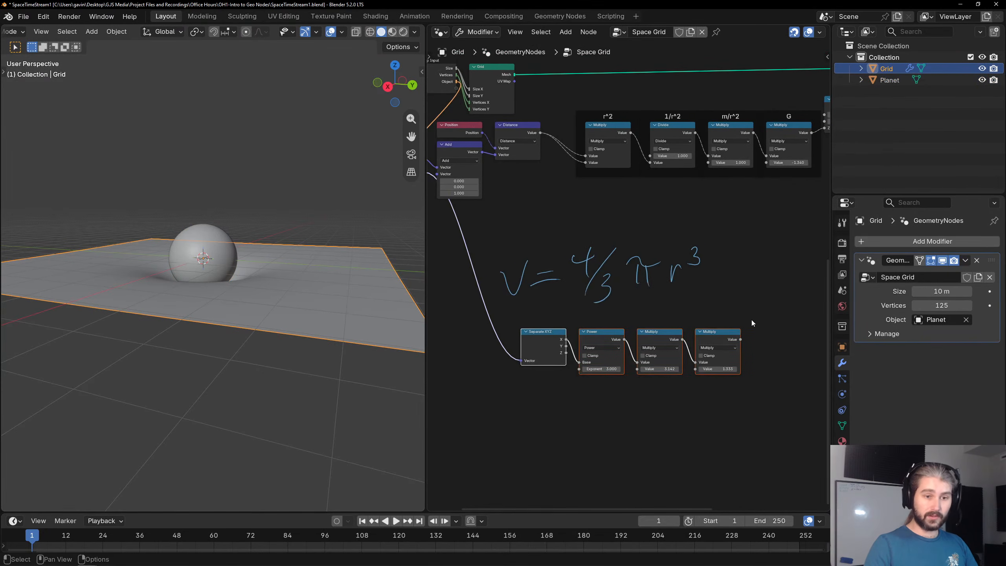
pyautogui.moveTo(752, 320); pyautogui.dragTo(612, 292, button='middle')
pyautogui.click(650, 365)
pyautogui.scroll(5, 599, 300)
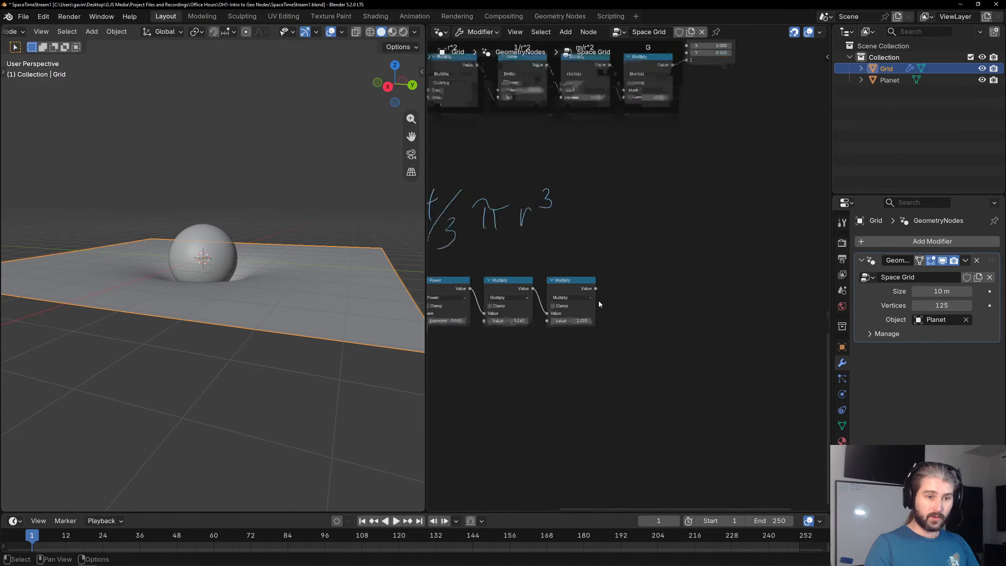
pyautogui.click(557, 291)
pyautogui.hotkey('shift', 'd')
pyautogui.click(640, 294)
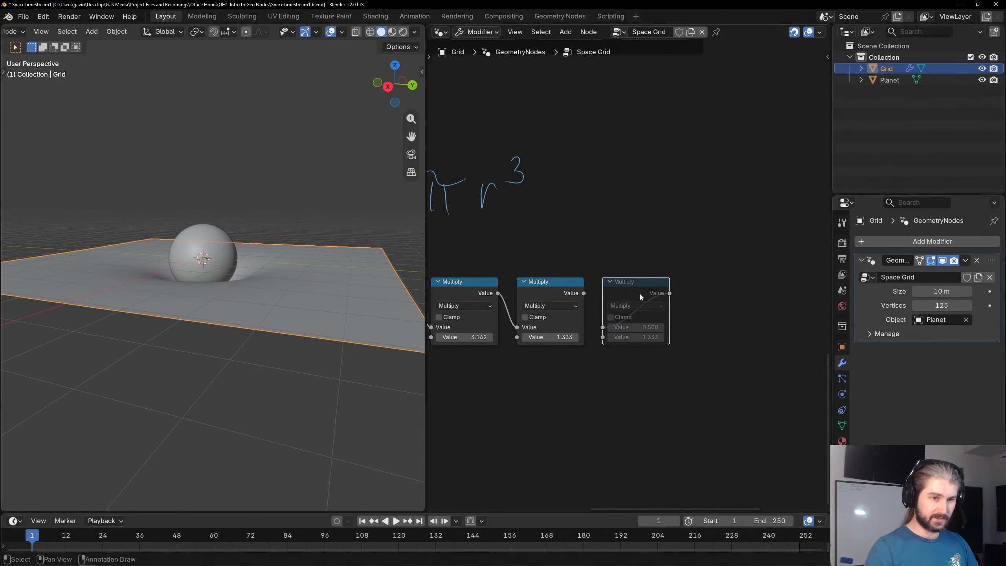
pyautogui.hotkey('ctrl', 'j')
pyautogui.press('F2')
pyautogui.write('mass')
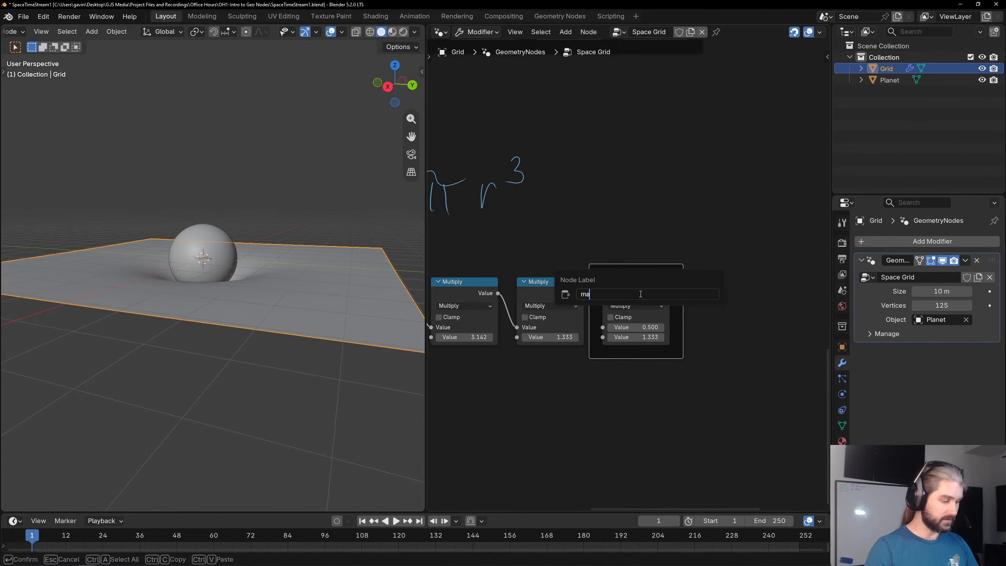
pyautogui.press('Return')
# Connect the 4/3 Multiply result to the mass node's second value and set its remaining value to 1.
pyautogui.moveTo(585, 294); pyautogui.dragTo(603, 327)
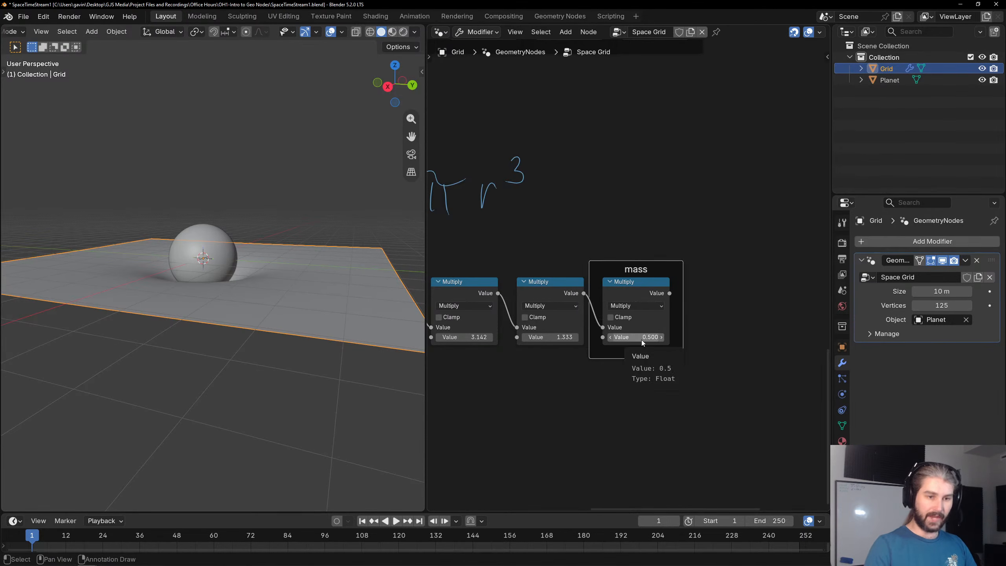
pyautogui.click(642, 340)
pyautogui.write('1')
pyautogui.press('Return')
# Connect the mass node's output to the second value of the m/r^2 Multiply node.
pyautogui.scroll(-3, 688, 323)
pyautogui.moveTo(689, 321); pyautogui.dragTo(720, 343, button='middle')
pyautogui.moveTo(705, 321); pyautogui.dragTo(628, 178)
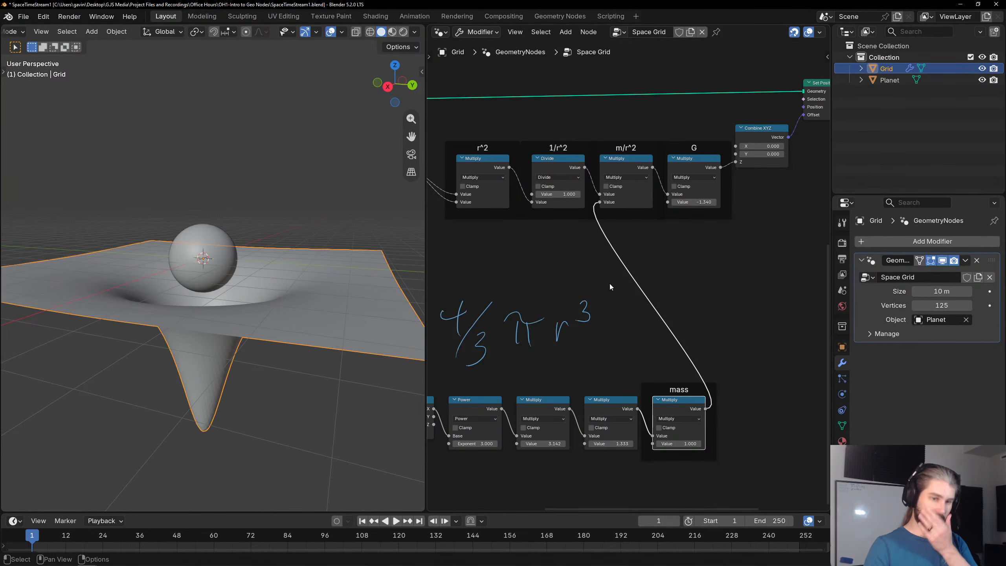
pyautogui.moveTo(620, 293); pyautogui.dragTo(617, 254, button='middle')
# Set the value of the G Multiply node to -0.750.
pyautogui.moveTo(233, 195); pyautogui.dragTo(253, 240, button='middle')
pyautogui.scroll(-2, 239, 264)
pyautogui.scroll(4, 678, 395)
pyautogui.moveTo(722, 223); pyautogui.dragTo(656, 303, button='middle')
pyautogui.moveTo(634, 173); pyautogui.dragTo(658, 173)
# Try a value of 0.690 on the mass Multiply node and undo it.
pyautogui.moveTo(675, 332); pyautogui.dragTo(671, 216, button='middle')
pyautogui.moveTo(603, 386); pyautogui.dragTo(619, 355)
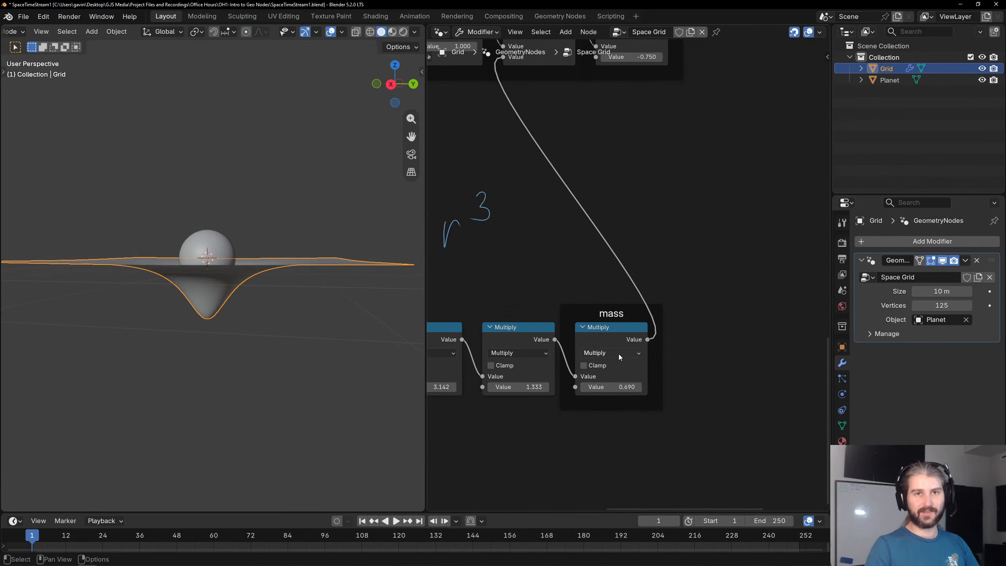
pyautogui.hotkey('ctrl', 'z')
# Duplicate the Group Input node and place the copy below the 4/3 Multiply node.
pyautogui.scroll(-3, 570, 281)
pyautogui.moveTo(570, 281); pyautogui.dragTo(691, 253, button='middle')
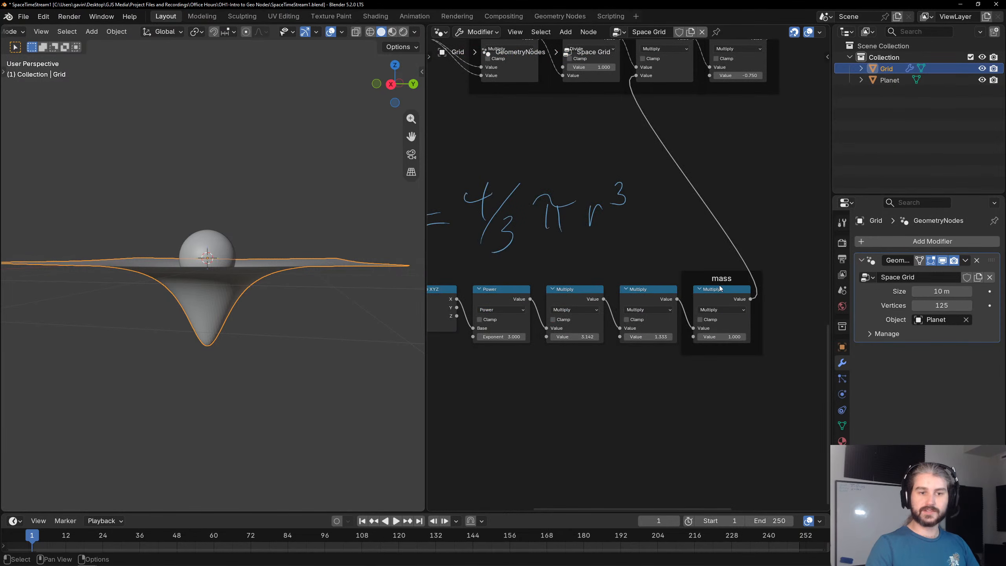
pyautogui.click(719, 299)
pyautogui.scroll(-3, 696, 277)
pyautogui.moveTo(628, 234); pyautogui.dragTo(737, 271, button='middle')
pyautogui.click(482, 73)
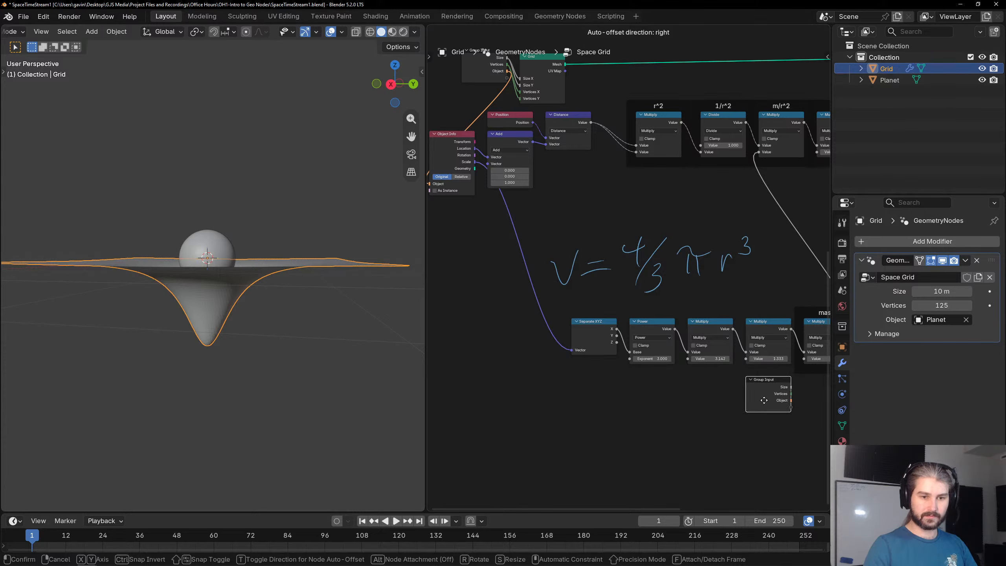
pyautogui.click(741, 396)
# Connect a new socket of the copied Group Input node to the mass node's unconnected value input.
pyautogui.moveTo(723, 390); pyautogui.dragTo(558, 370, button='middle')
pyautogui.scroll(3, 552, 367)
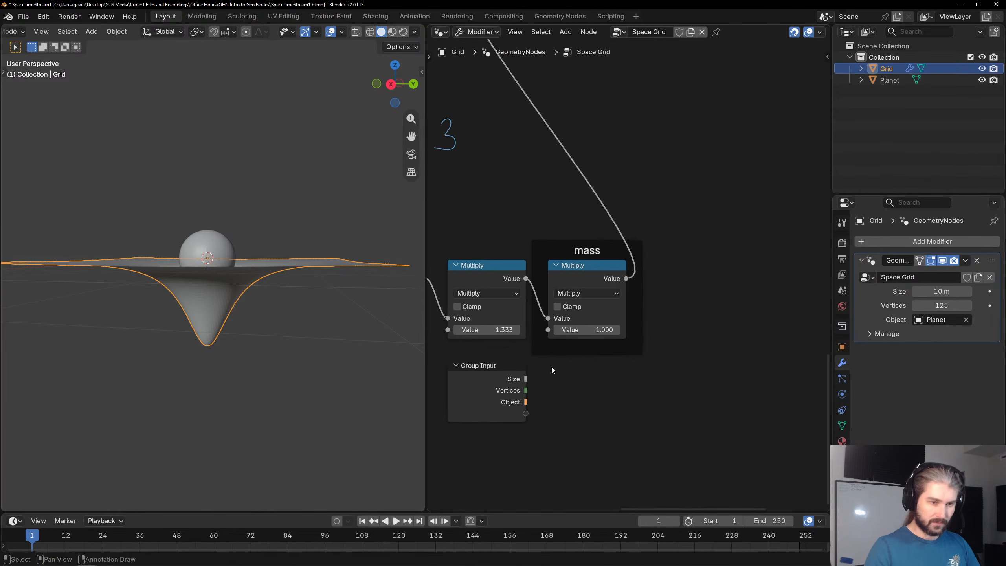
pyautogui.moveTo(603, 285); pyautogui.dragTo(580, 369)
# Rename the new Value group input socket to "Mass".
pyautogui.press('n')
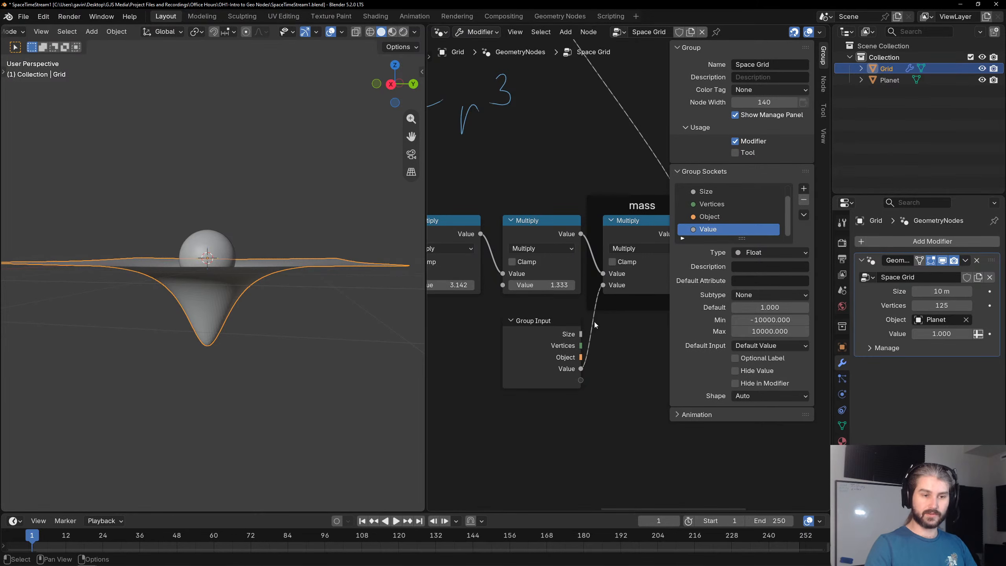
pyautogui.scroll(4, 595, 325)
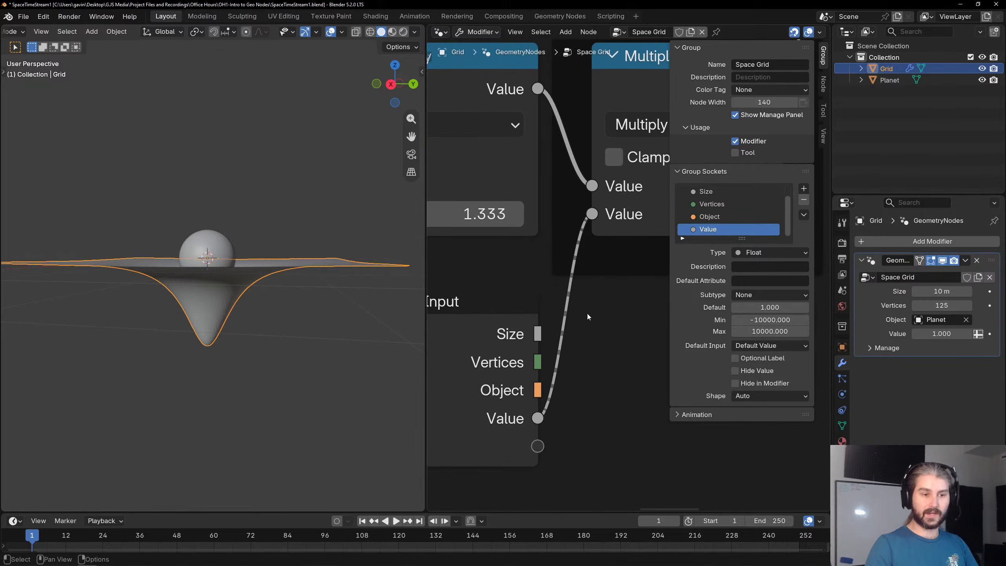
pyautogui.scroll(-4, 594, 318)
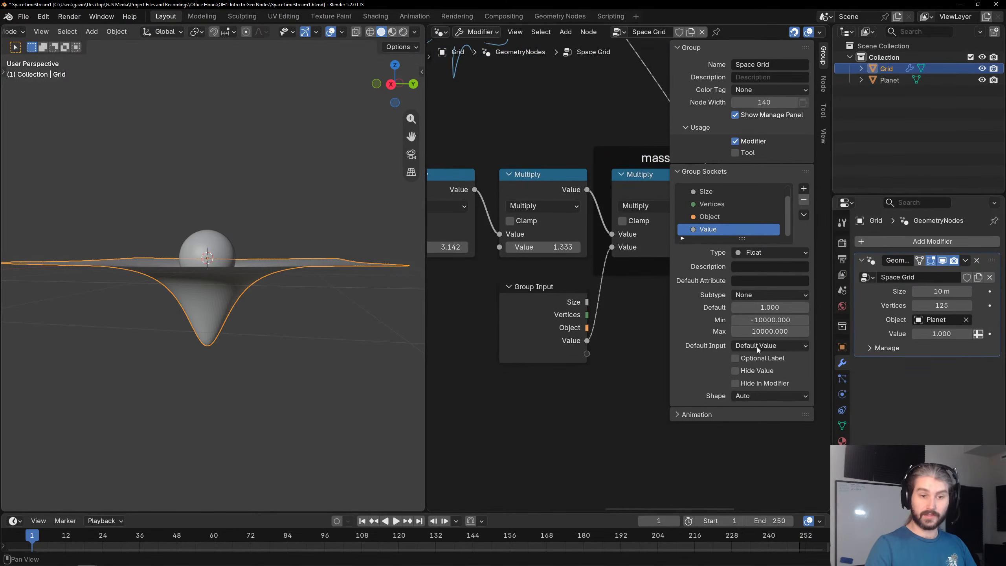
pyautogui.doubleClick(707, 230)
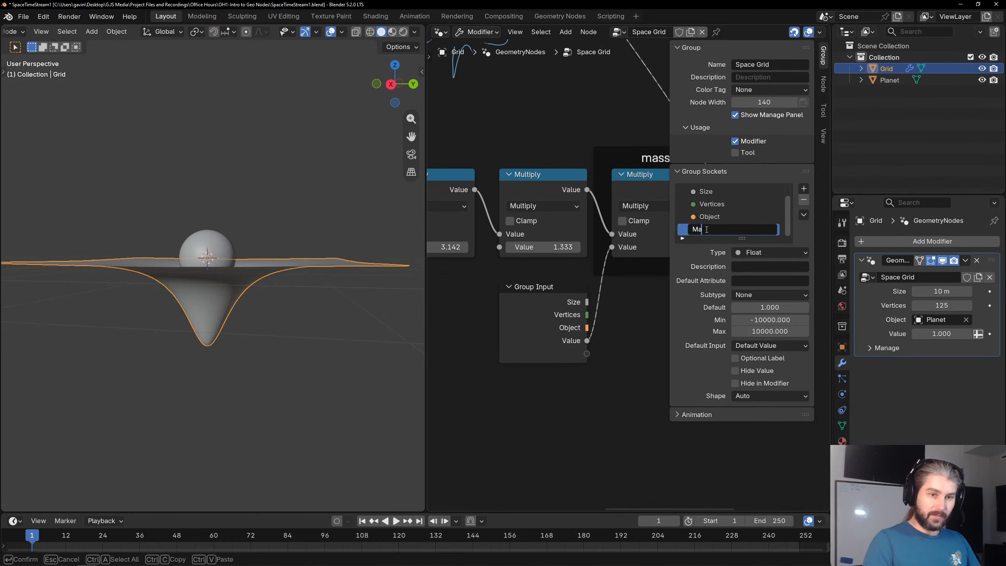
pyautogui.write('Mass')
pyautogui.press('Return')
pyautogui.press('n')
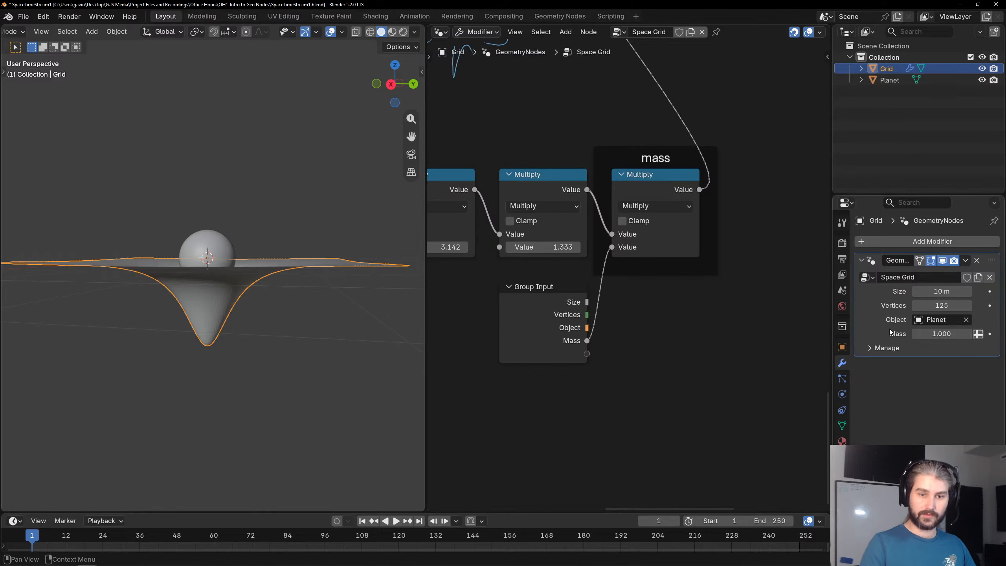
# Set the modifier's Mass input to 0.429.
pyautogui.moveTo(945, 333); pyautogui.dragTo(919, 333)
pyautogui.moveTo(273, 256); pyautogui.dragTo(236, 248, button='middle')
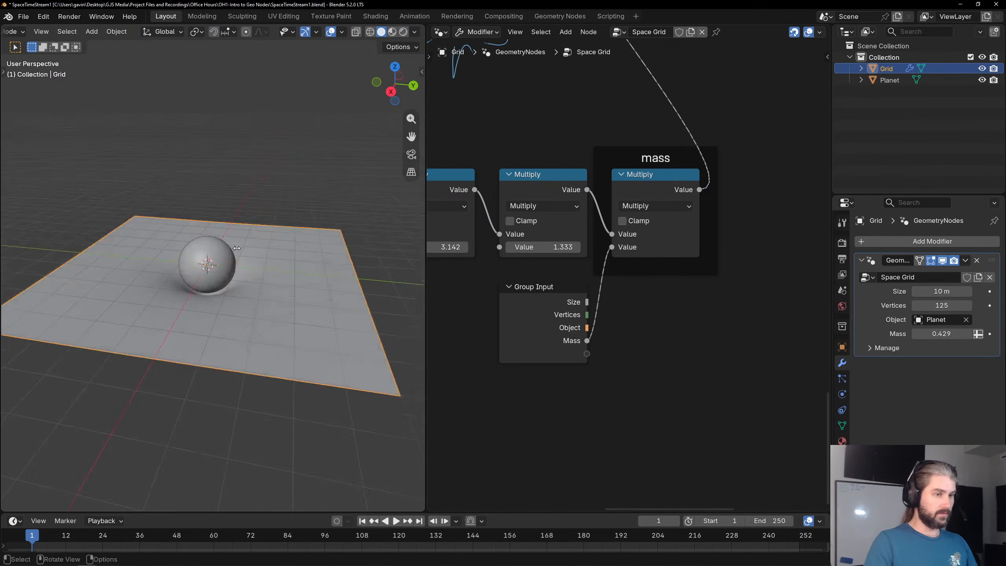
# Examine the grid's deformation beneath the planet and review the volume and mass chain feeding the gravitation nodes.
pyautogui.scroll(-3, 682, 304)
pyautogui.moveTo(655, 131); pyautogui.dragTo(638, 367, button='middle')
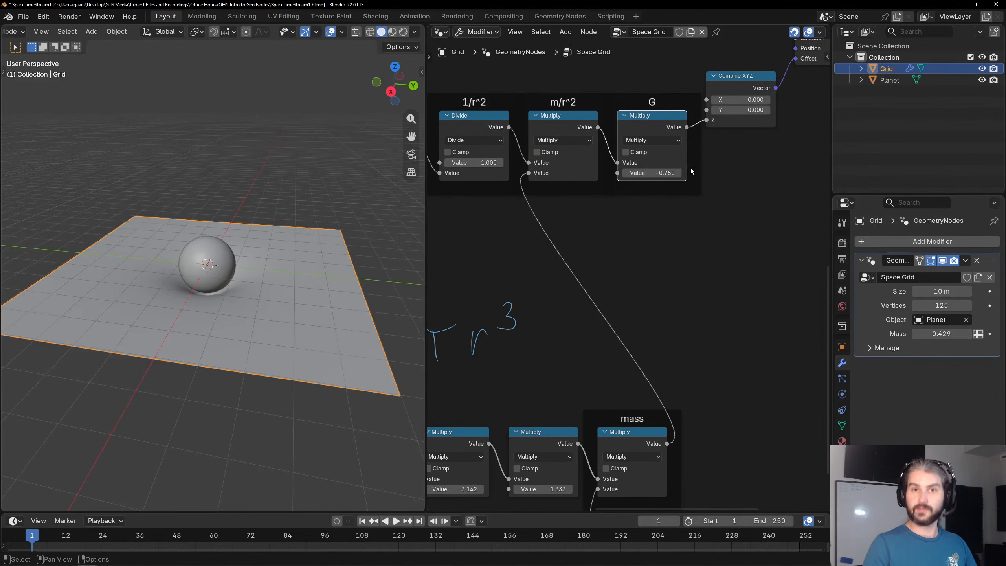
pyautogui.scroll(-2, 283, 208)
pyautogui.scroll(5, 284, 222)
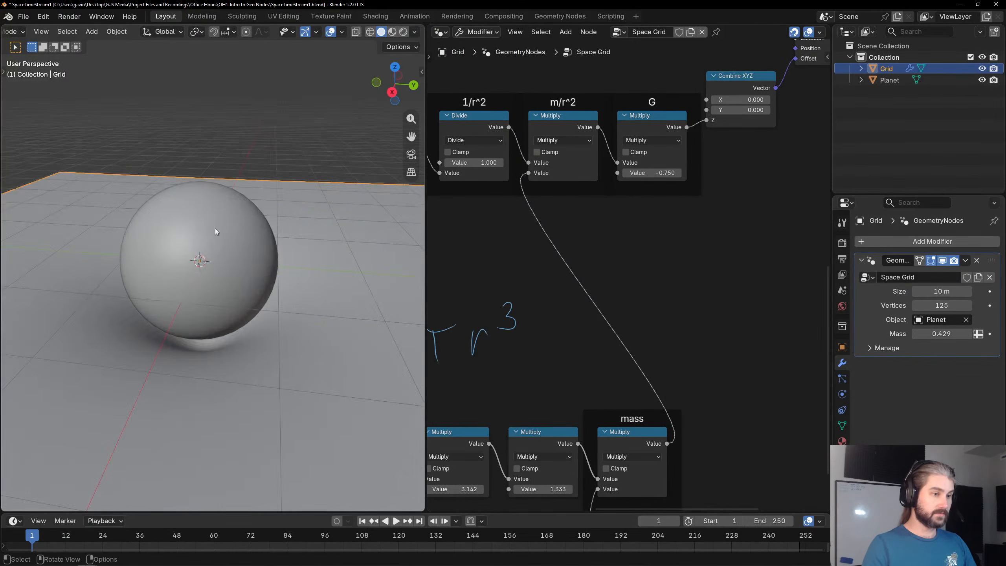
pyautogui.scroll(-3, 216, 230)
pyautogui.moveTo(242, 250); pyautogui.dragTo(313, 229, button='middle')
pyautogui.scroll(-2, 593, 323)
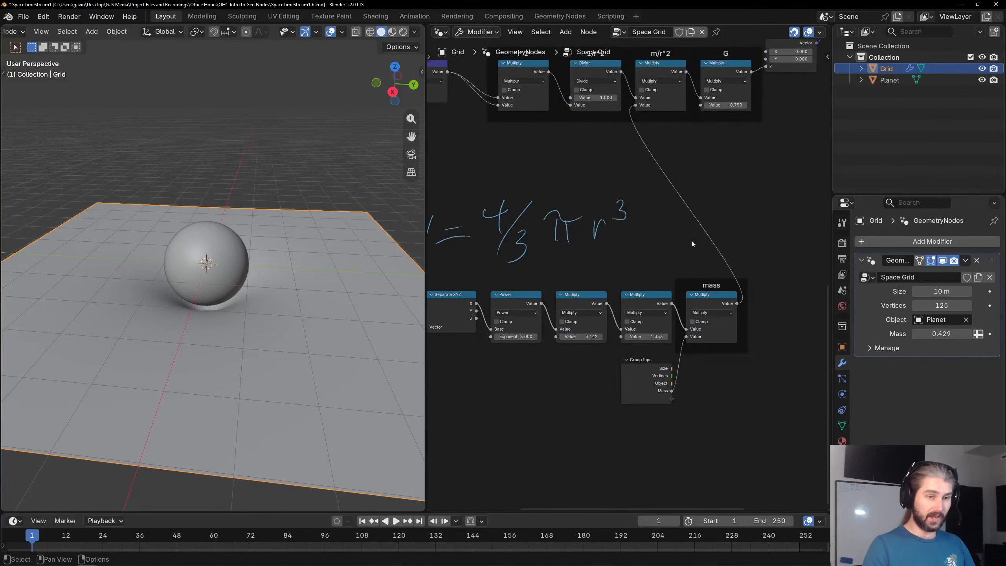
pyautogui.scroll(-3, 692, 241)
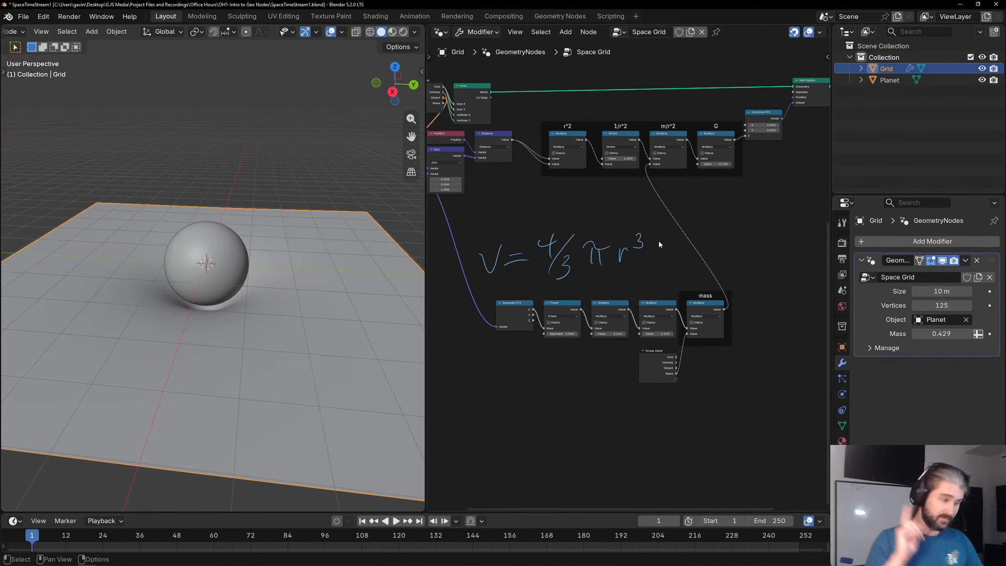
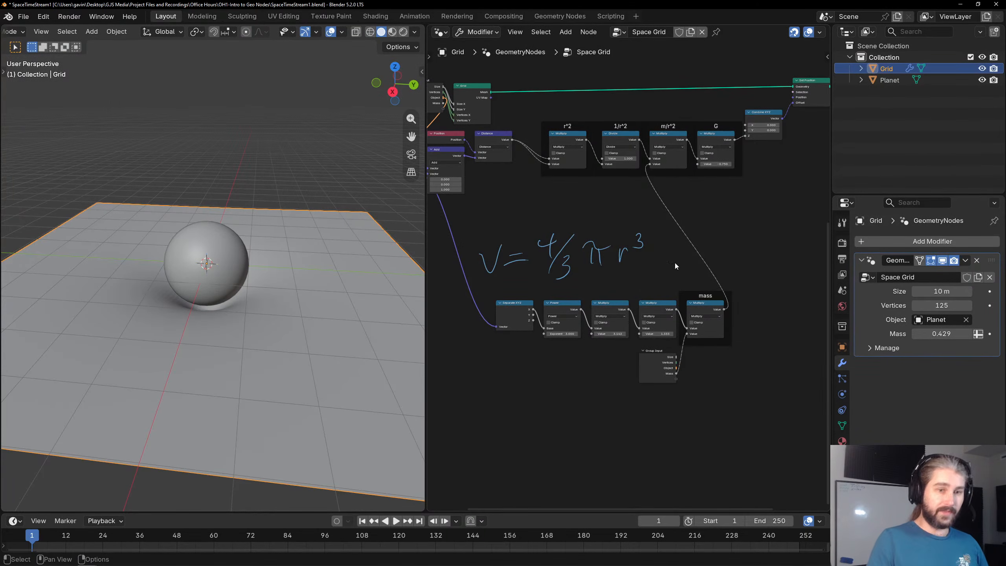
# Set the Space Grid modifier's Size to 52.1 m.
pyautogui.moveTo(720, 254); pyautogui.dragTo(673, 321, button='middle')
pyautogui.scroll(3, 674, 322)
pyautogui.moveTo(766, 171); pyautogui.dragTo(520, 216, button='middle')
pyautogui.scroll(6, 525, 216)
pyautogui.moveTo(631, 208); pyautogui.dragTo(613, 212, button='middle')
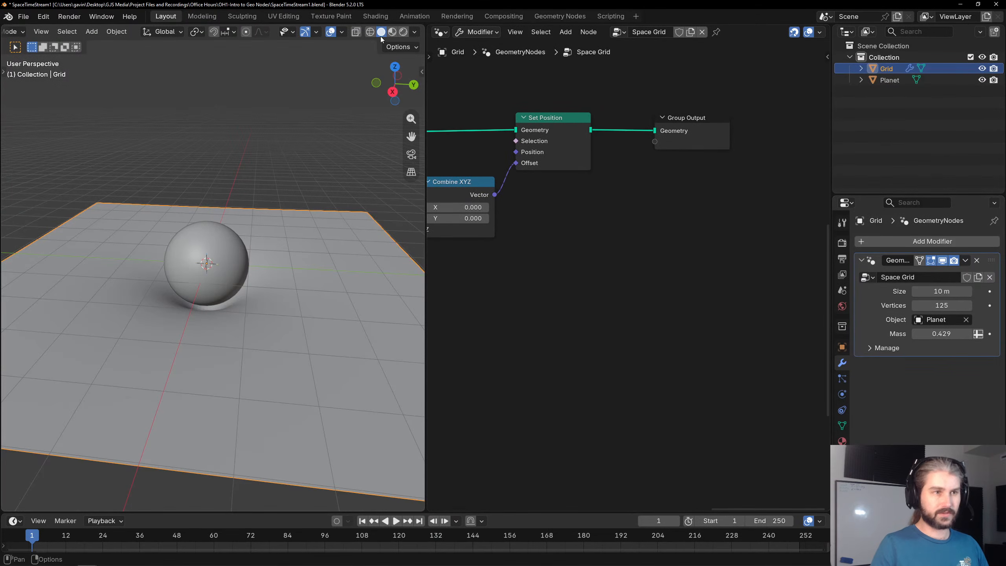
pyautogui.moveTo(923, 294); pyautogui.dragTo(994, 293)
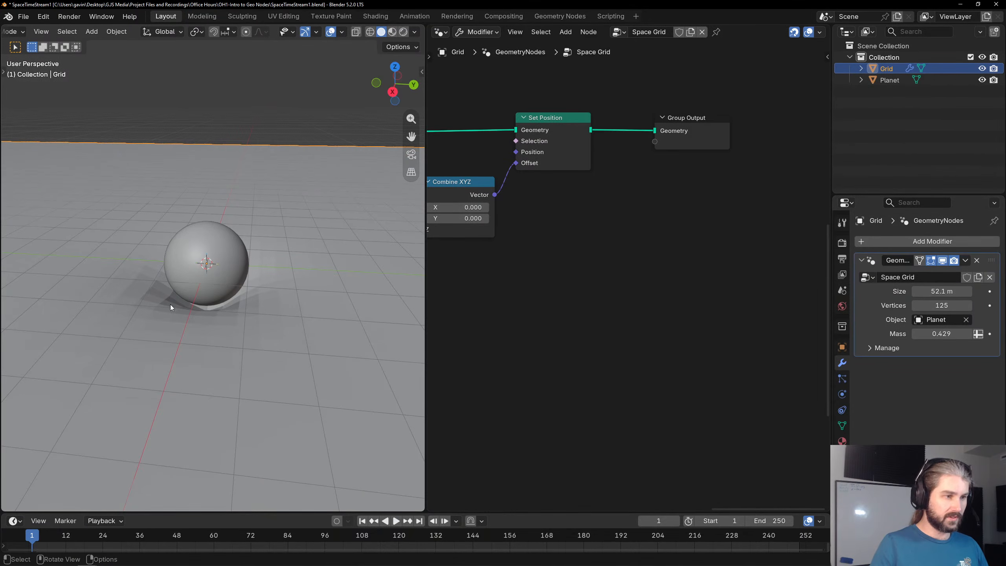
# Set the Space Grid modifier's Vertices to 500.
pyautogui.click(942, 305)
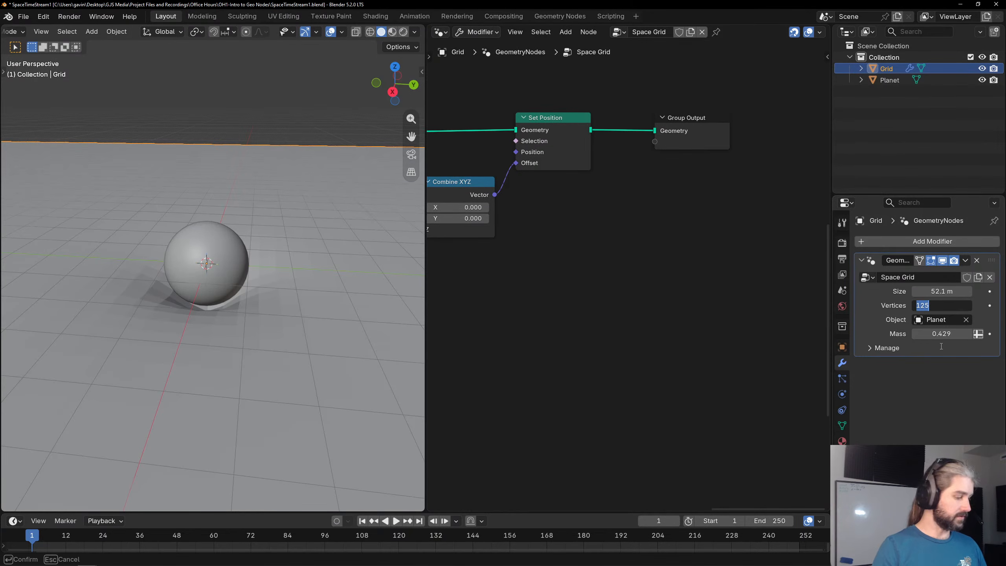
pyautogui.write('500')
pyautogui.press('Return')
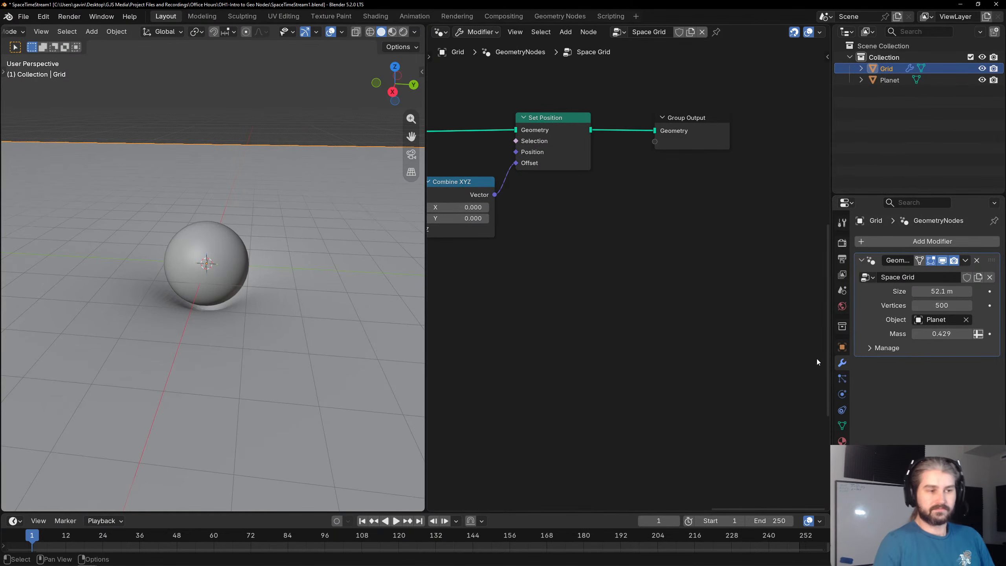
# Set the Space Grid modifier's Vertices to 512.
pyautogui.click(928, 305)
pyautogui.write('52')
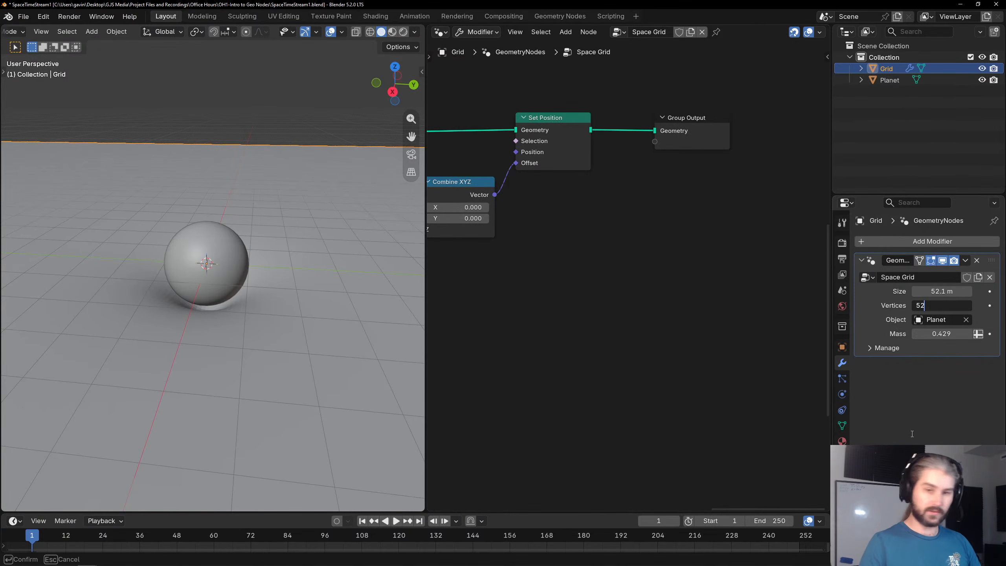
pyautogui.press('BackSpace')
pyautogui.write('12')
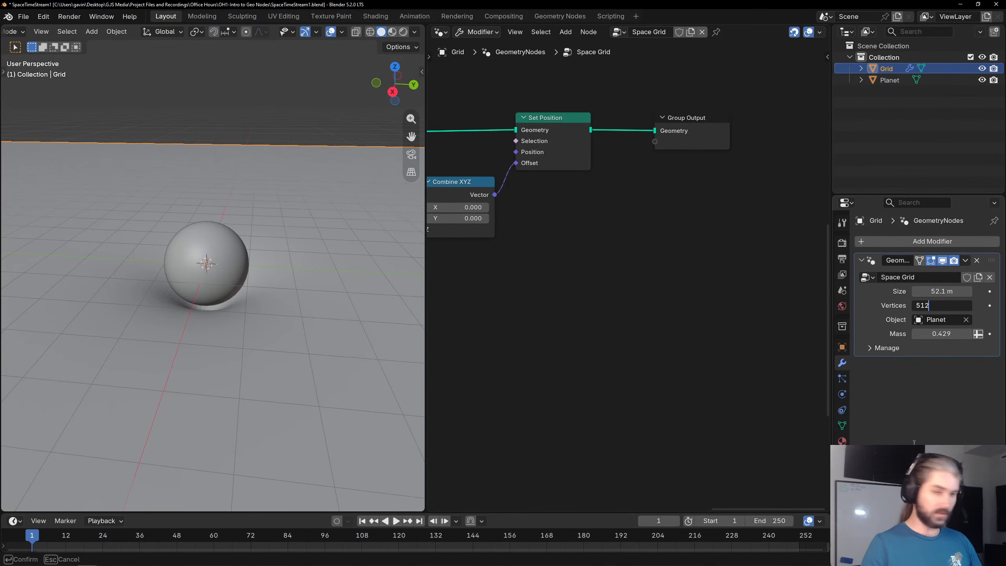
pyautogui.press('Return')
# Insert a Set Shade Smooth node on the link between Set Position and Group Output.
pyautogui.scroll(-1, 613, 231)
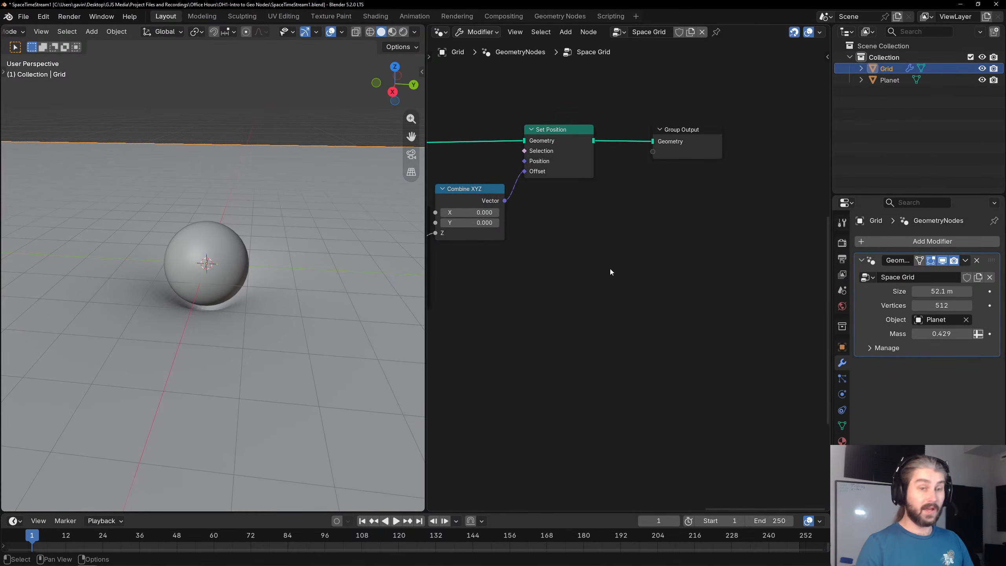
pyautogui.moveTo(227, 237); pyautogui.dragTo(207, 216, button='middle')
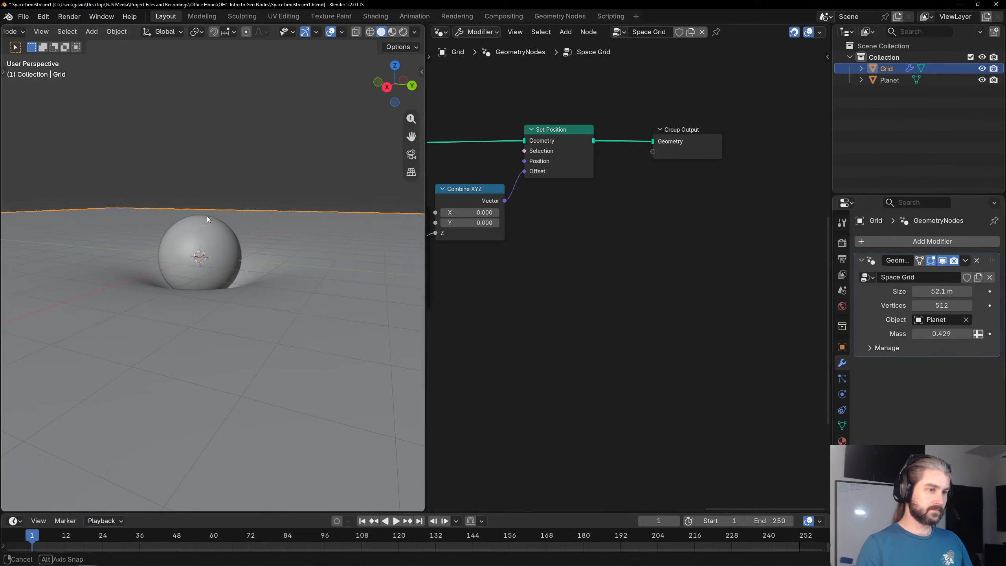
pyautogui.hotkey('shift', 'a')
pyautogui.moveTo(626, 209)
pyautogui.write('set sha')
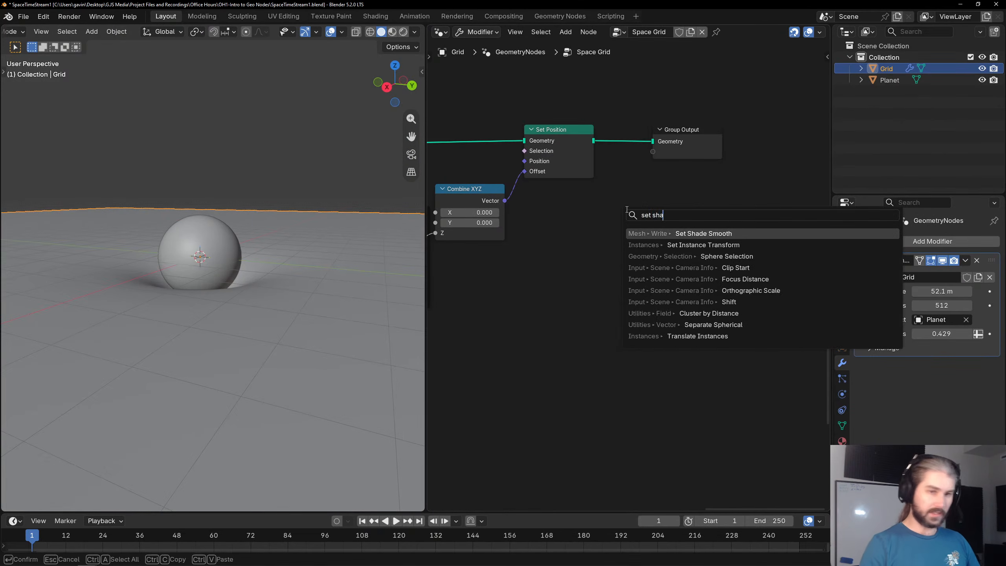
pyautogui.press('Return')
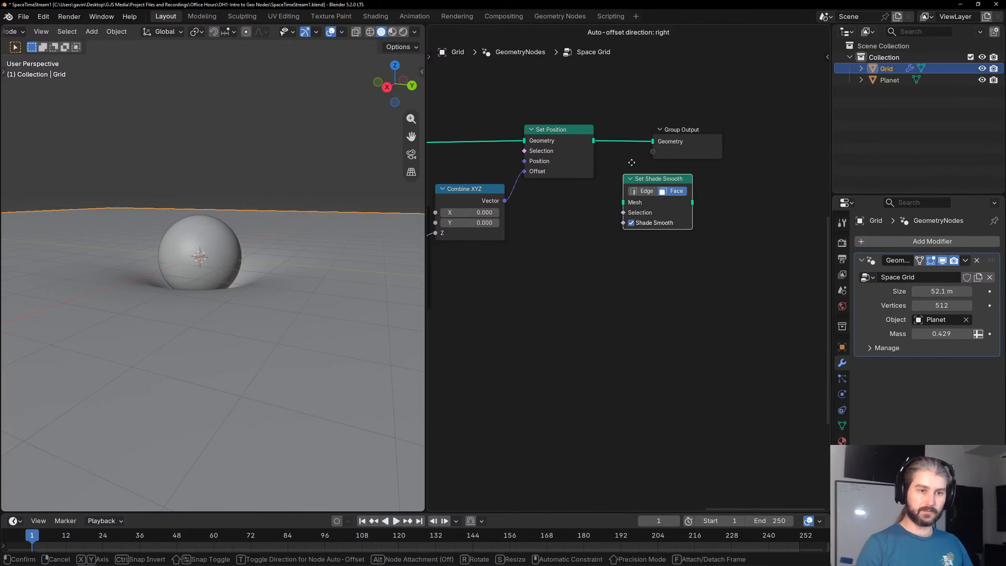
pyautogui.click(623, 141)
pyautogui.moveTo(658, 129); pyautogui.dragTo(648, 129)
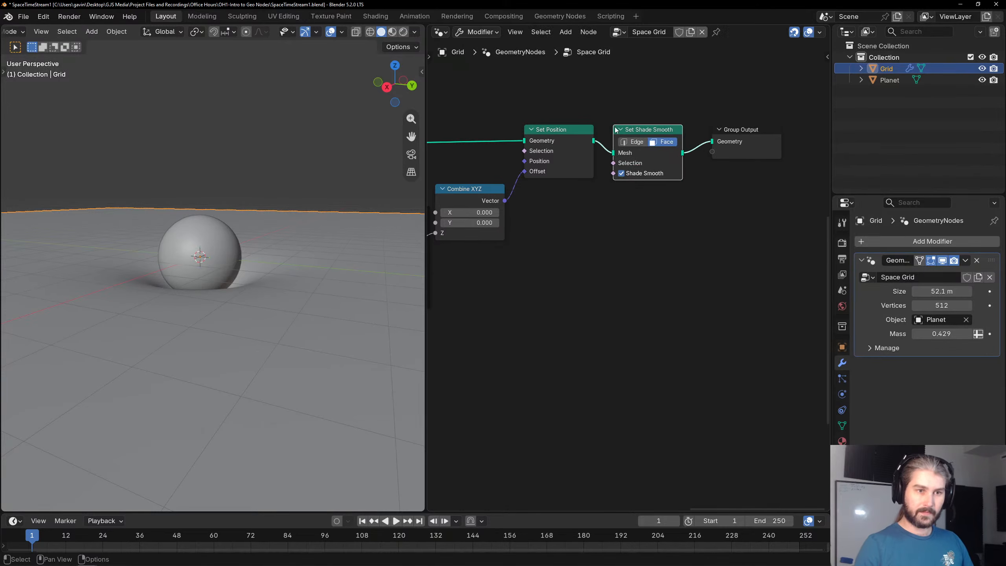
pyautogui.click(686, 117)
# Insert a Set Material node between Set Shade Smooth and Group Output.
pyautogui.moveTo(260, 228); pyautogui.dragTo(146, 316, button='middle')
pyautogui.scroll(-4, 174, 312)
pyautogui.click(278, 53)
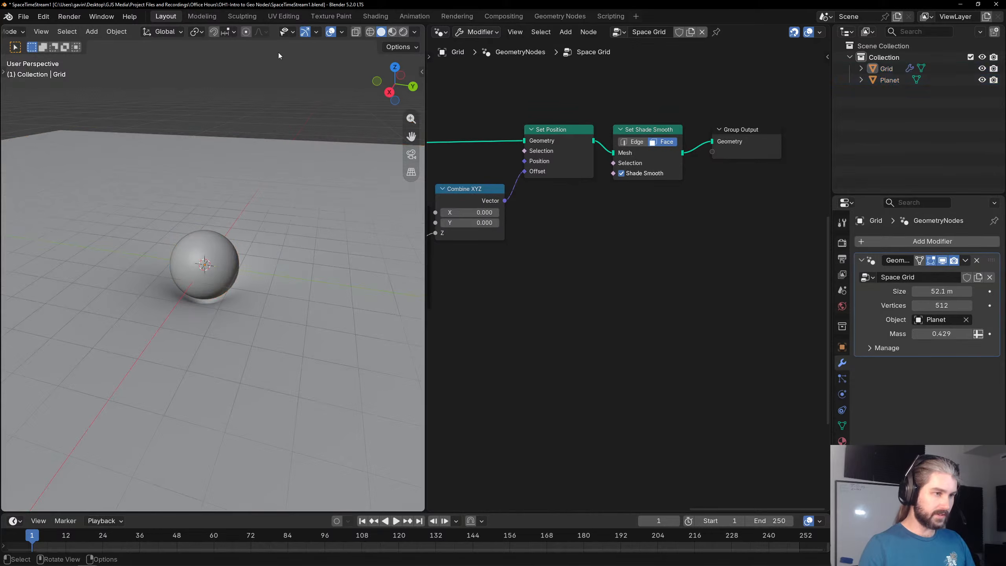
pyautogui.moveTo(220, 210); pyautogui.dragTo(253, 214, button='middle')
pyautogui.hotkey('shift', 'a')
pyautogui.write('set mat')
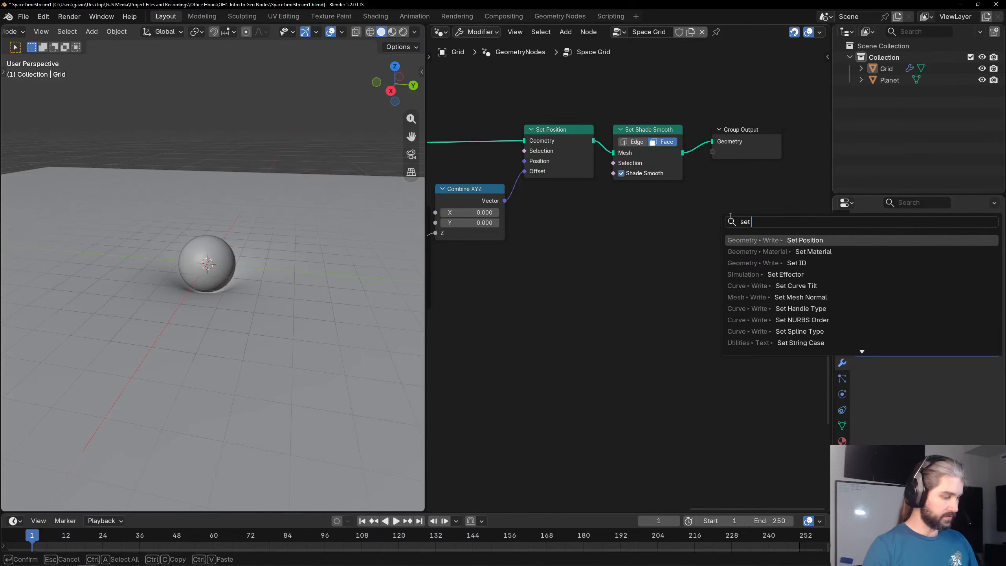
pyautogui.press('Return')
pyautogui.click(681, 117)
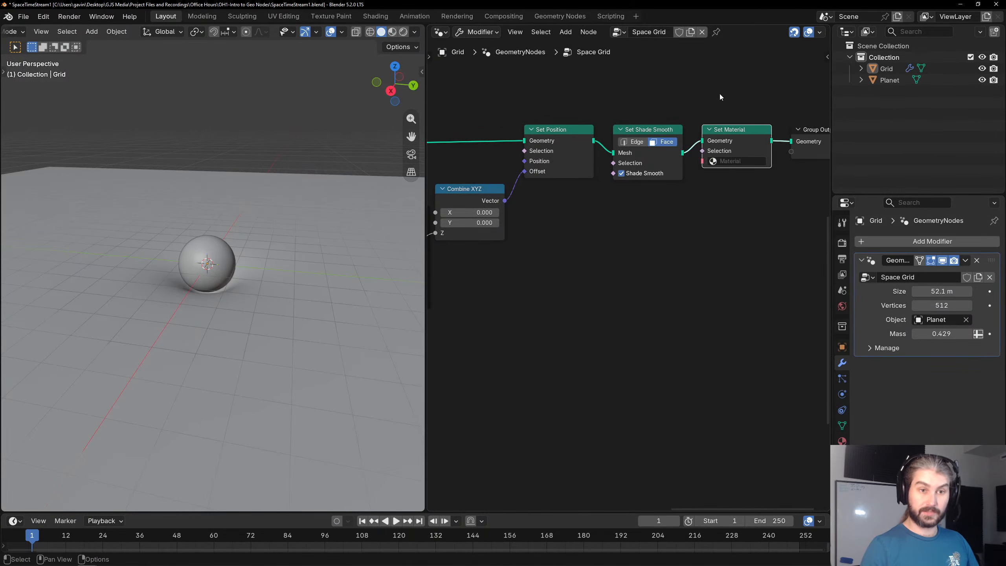
# Inspect the Grid object's original plane mesh around the planet in Edit Mode, and return to Object Mode.
pyautogui.click(337, 242)
pyautogui.press('Tab')
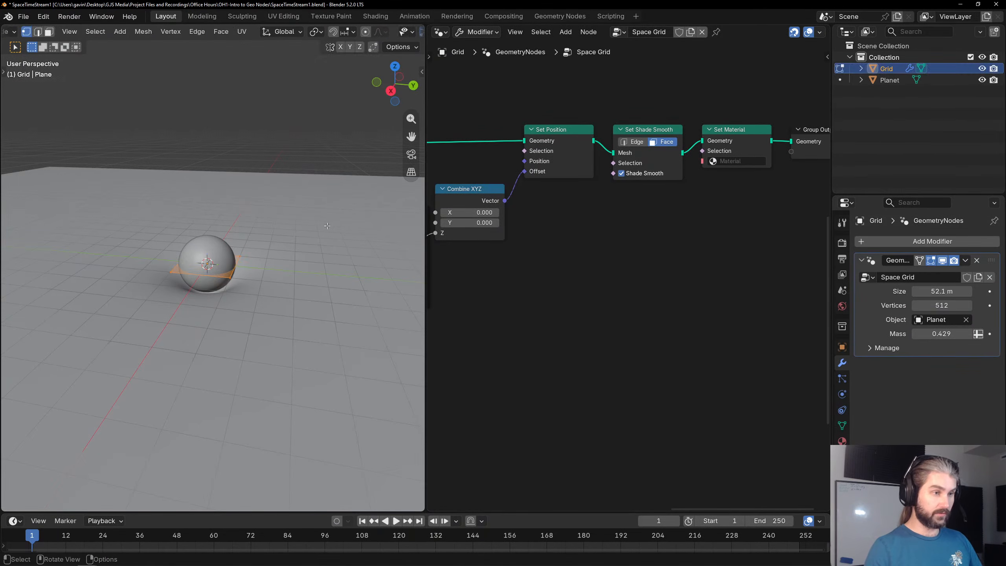
pyautogui.scroll(8, 212, 265)
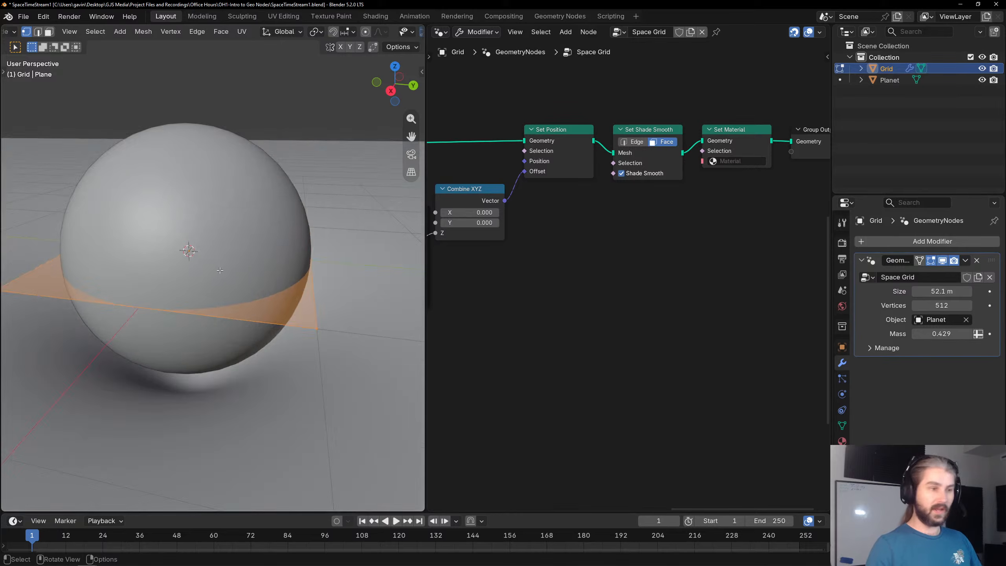
pyautogui.moveTo(212, 265); pyautogui.dragTo(202, 298, button='middle')
pyautogui.scroll(-2, 141, 332)
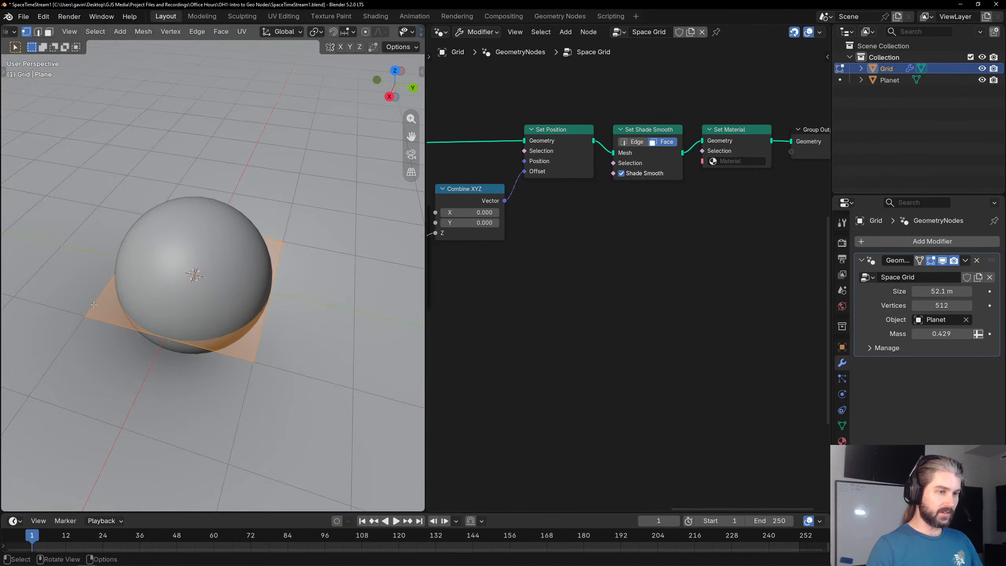
pyautogui.press('Tab')
pyautogui.moveTo(236, 280); pyautogui.dragTo(275, 263, button='middle')
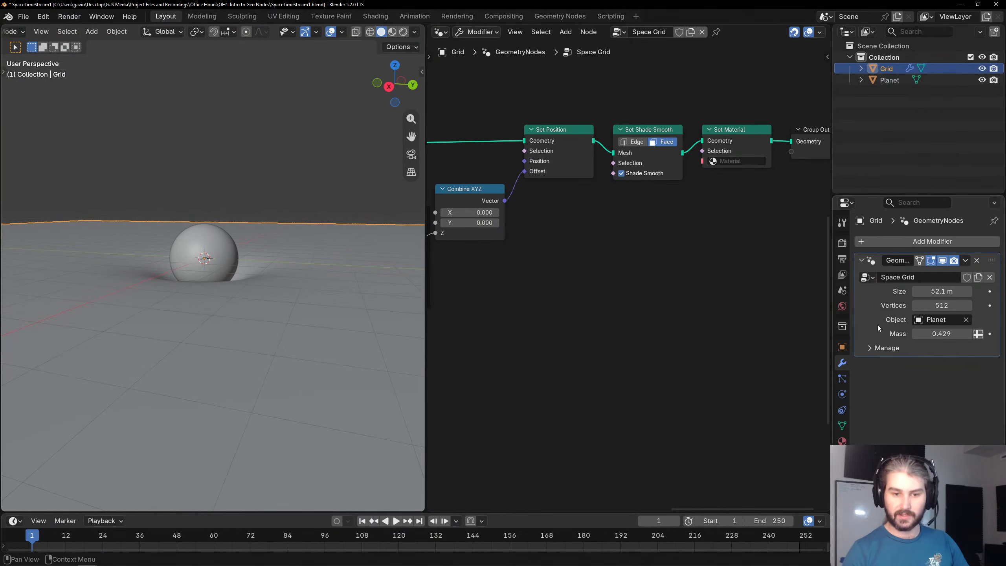
# Show the Grid object's material slots and examine the Group Input and Grid nodes where the mesh is generated.
pyautogui.click(846, 442)
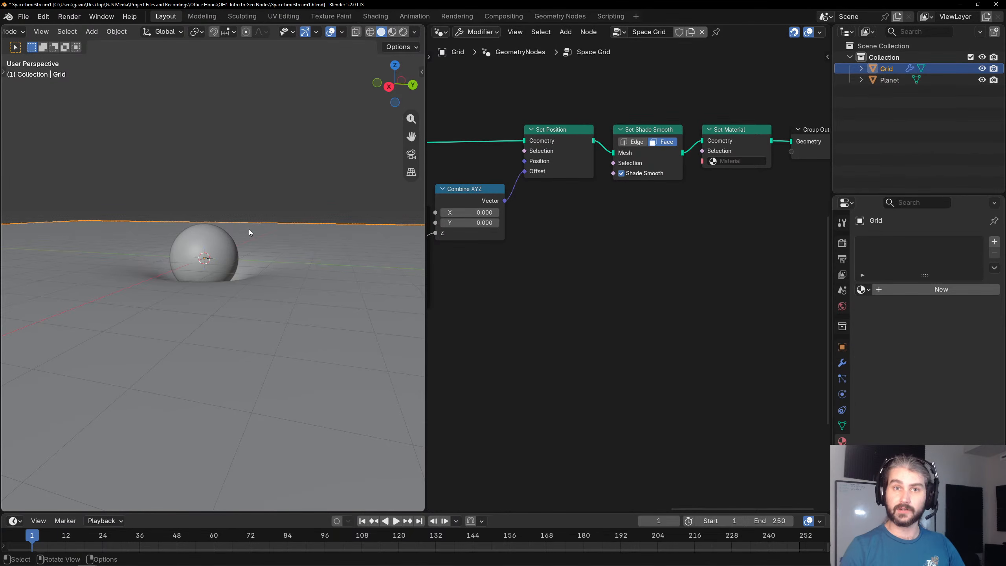
pyautogui.scroll(-5, 580, 256)
pyautogui.moveTo(580, 256); pyautogui.dragTo(828, 331, button='middle')
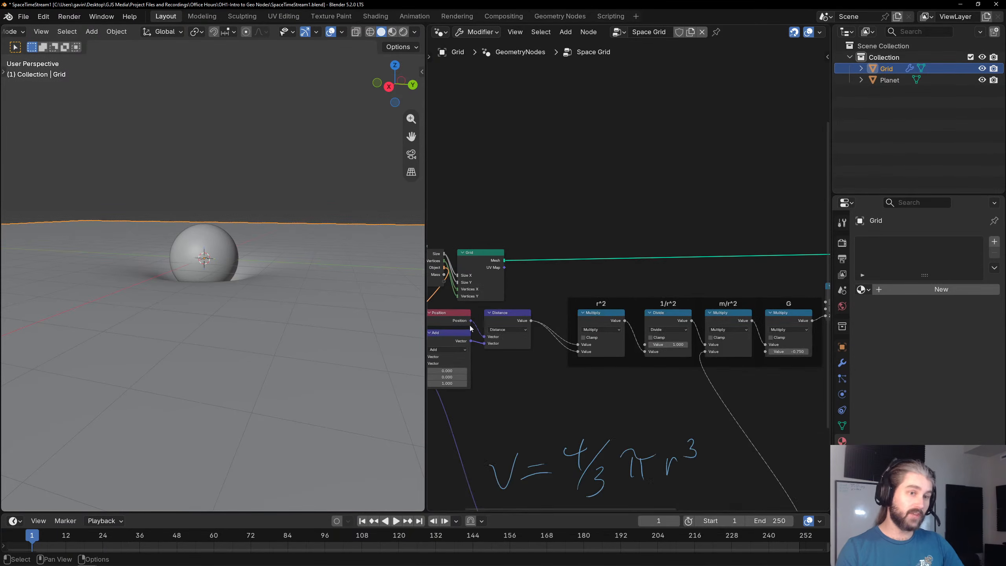
pyautogui.moveTo(565, 252); pyautogui.dragTo(761, 181, button='middle')
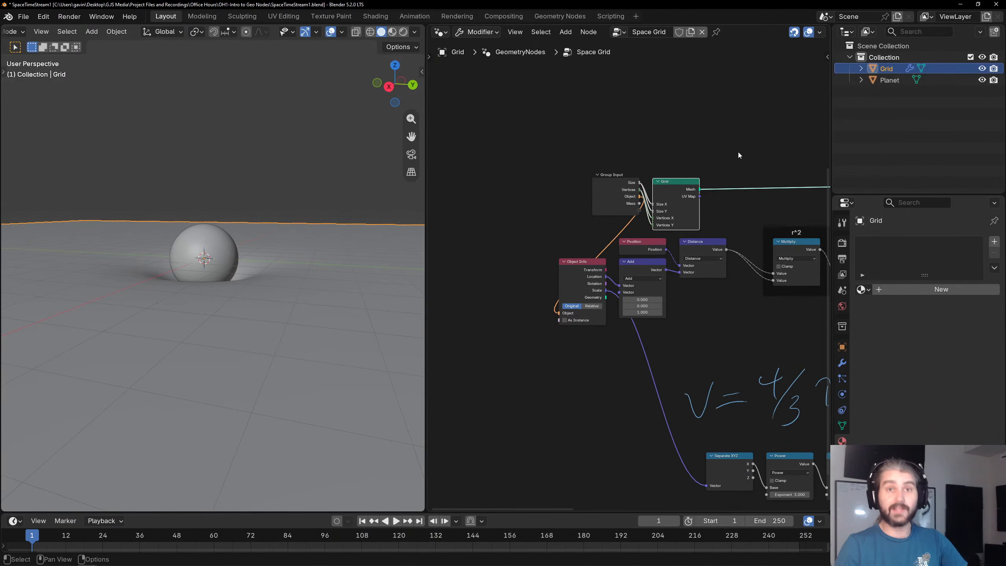
pyautogui.click(635, 189)
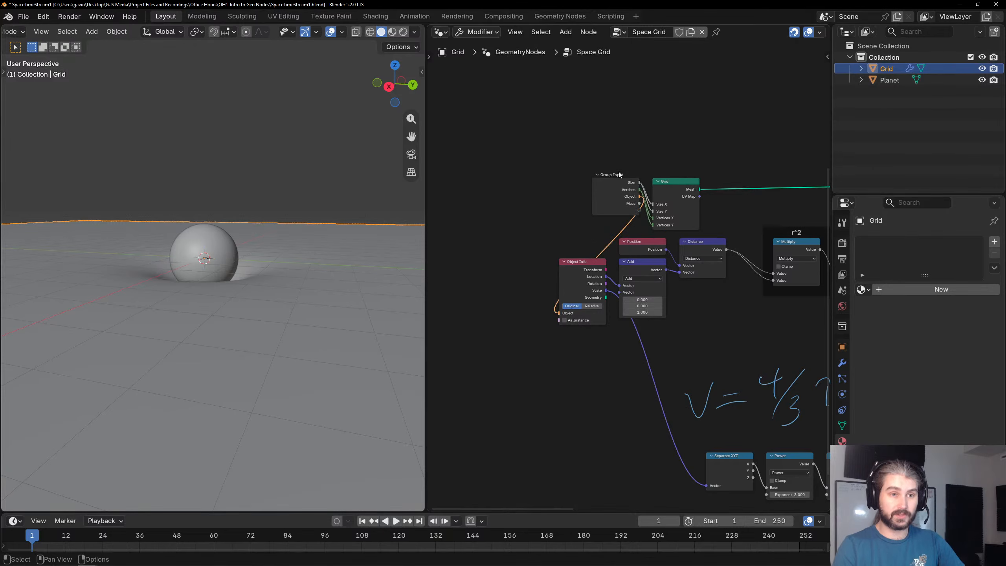
pyautogui.press('h')
pyautogui.press('h')
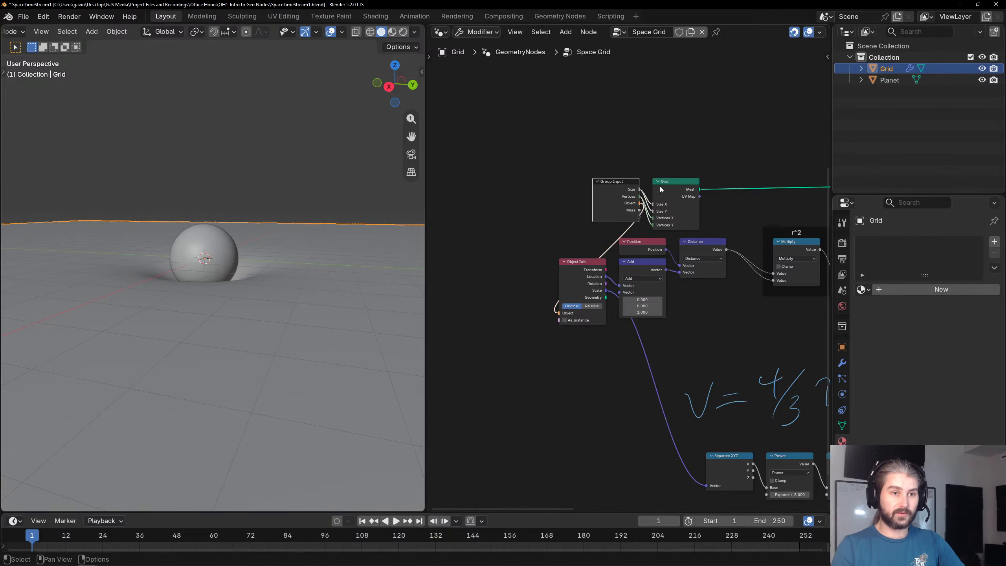
pyautogui.click(681, 183)
pyautogui.moveTo(680, 182); pyautogui.dragTo(617, 190, button='middle')
pyautogui.scroll(2, 616, 190)
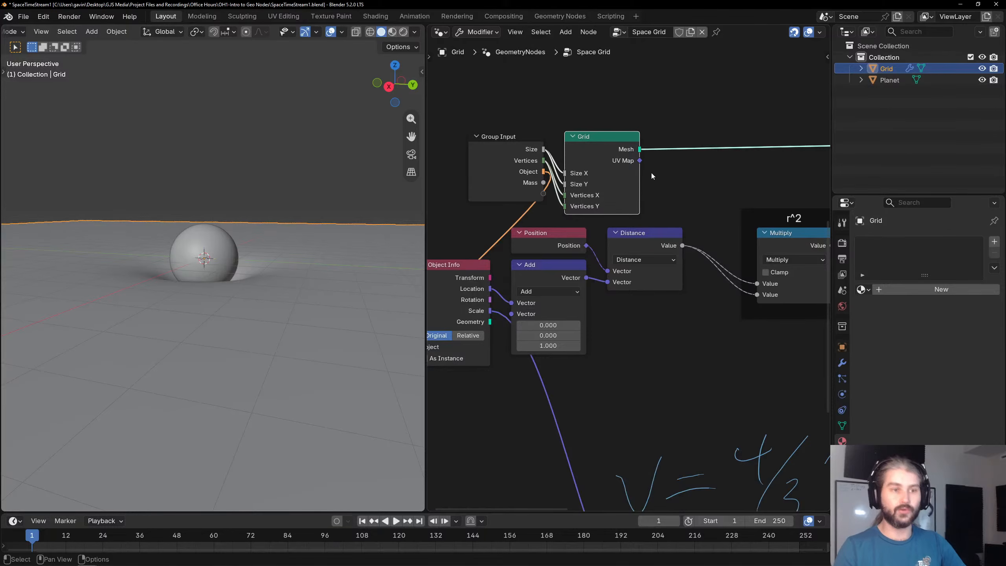
# Follow the mesh link past the gravitation nodes to Set Material and examine that node's material input.
pyautogui.click(708, 127)
pyautogui.scroll(-4, 709, 127)
pyautogui.moveTo(746, 77); pyautogui.dragTo(514, 113, button='middle')
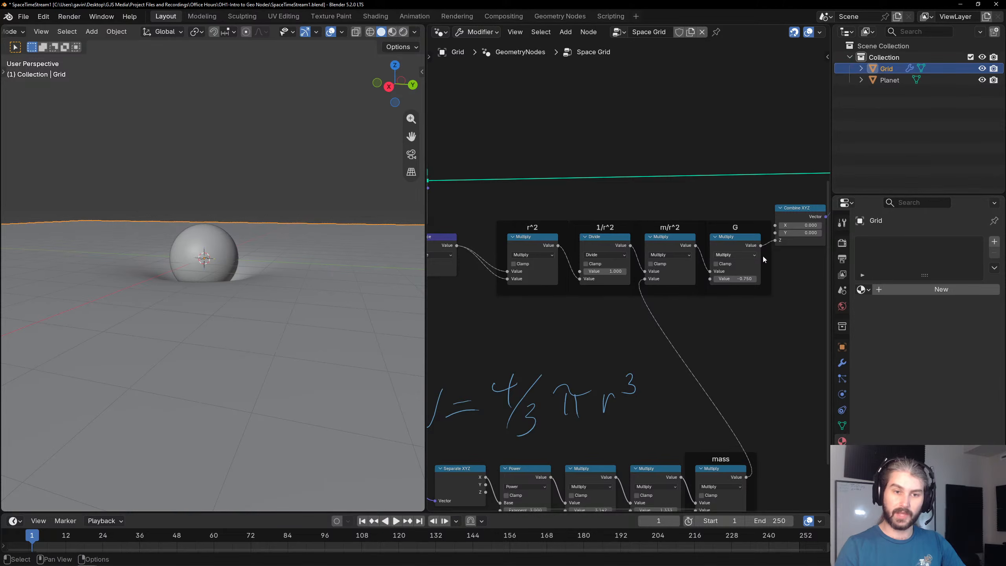
pyautogui.moveTo(763, 254); pyautogui.dragTo(782, 240, button='middle')
pyautogui.moveTo(557, 185); pyautogui.dragTo(769, 258, button='middle')
pyautogui.scroll(5, 769, 257)
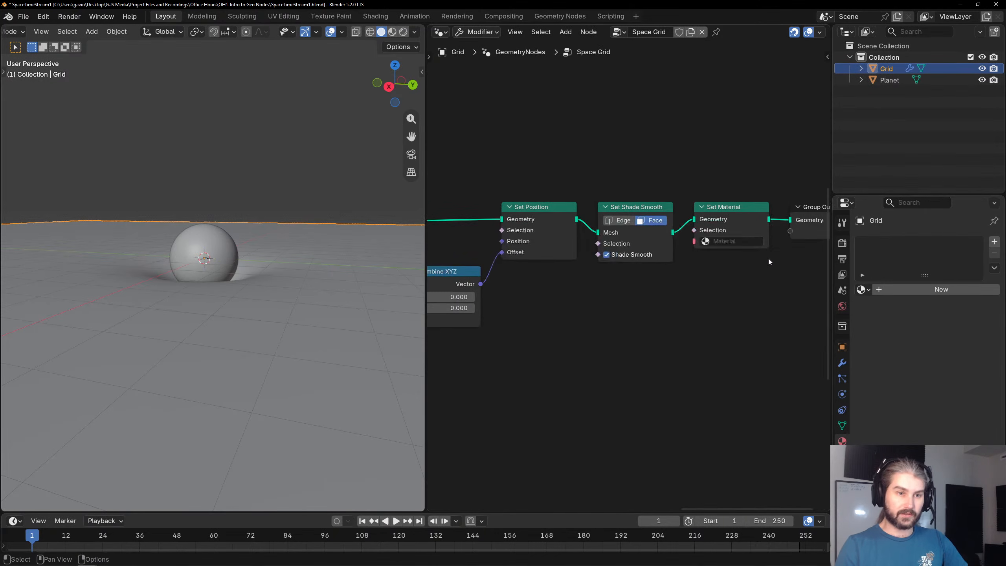
pyautogui.click(729, 241)
pyautogui.click(730, 189)
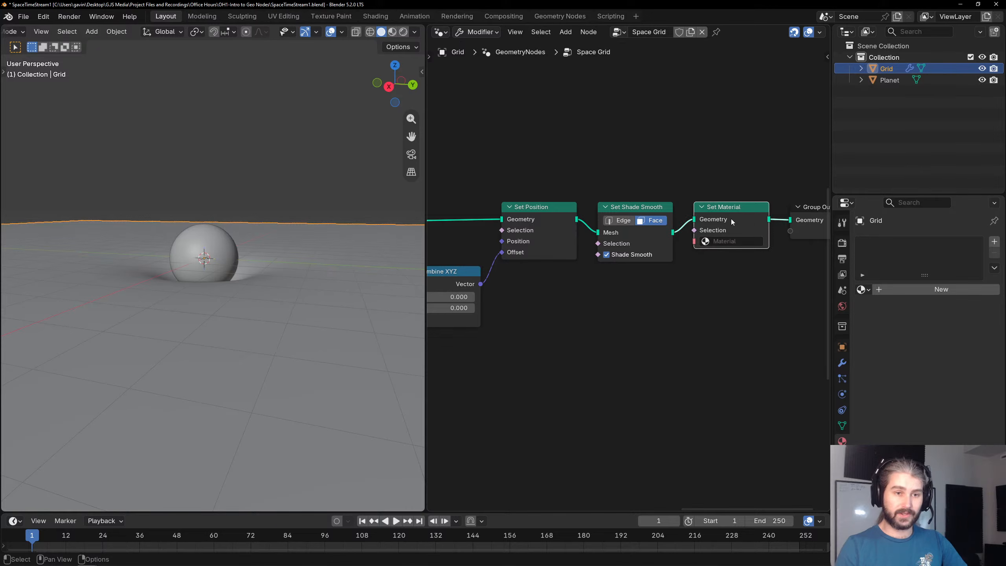
pyautogui.moveTo(692, 186); pyautogui.dragTo(776, 285)
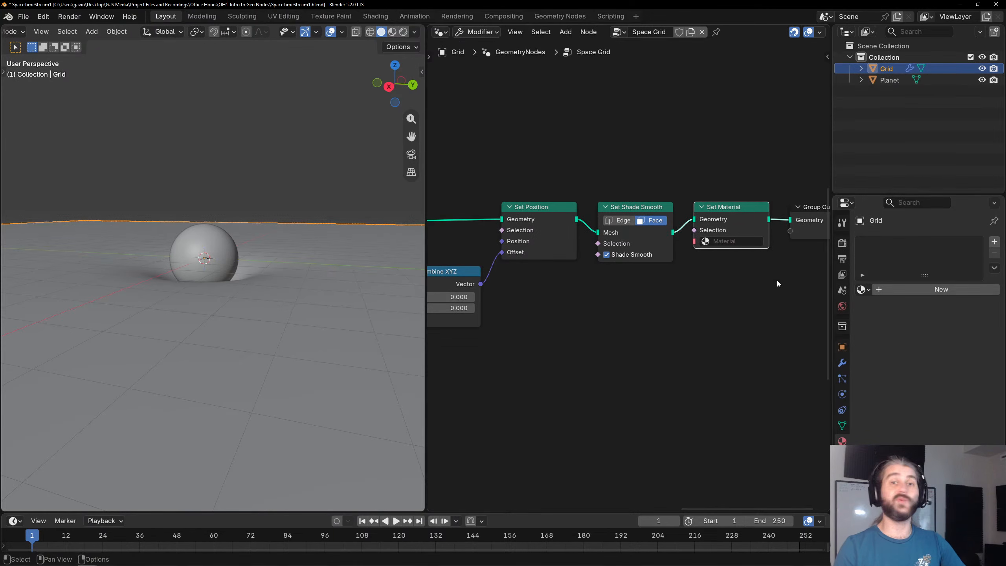
# Split the node editor horizontally, change the upper area to a Shader Editor and enlarge it.
pyautogui.moveTo(429, 27); pyautogui.dragTo(436, 270)
pyautogui.click(440, 31)
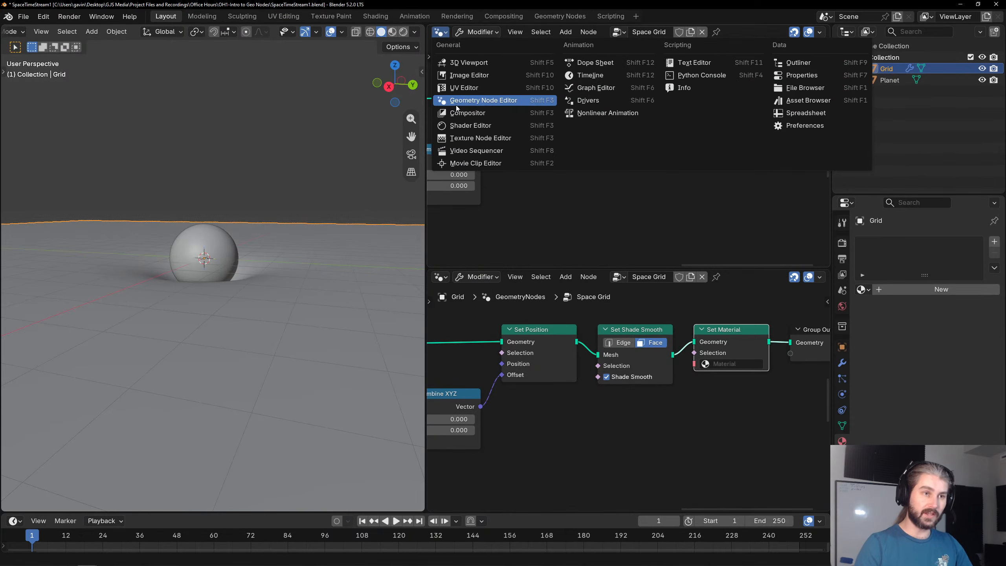
pyautogui.click(461, 126)
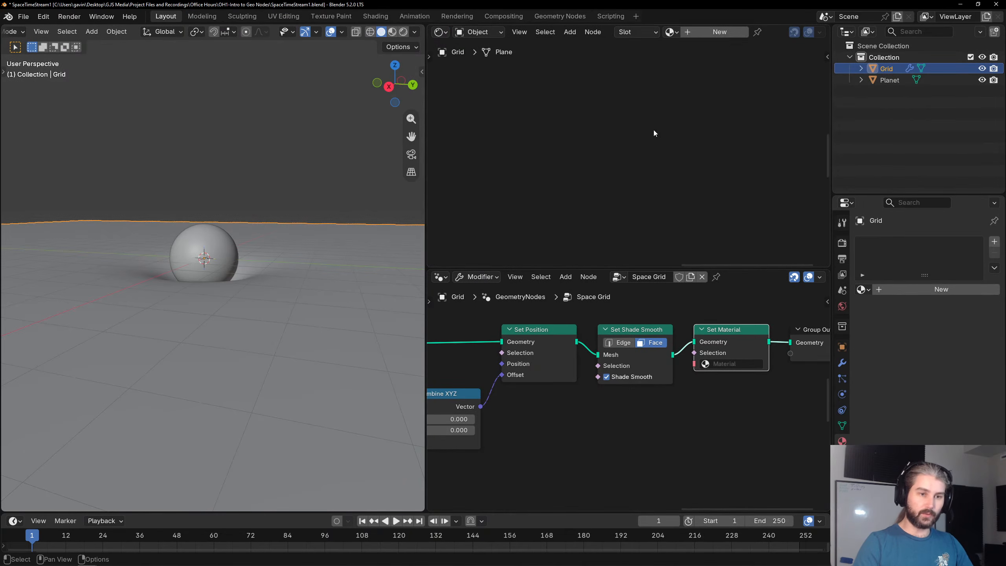
pyautogui.moveTo(654, 269); pyautogui.dragTo(673, 421)
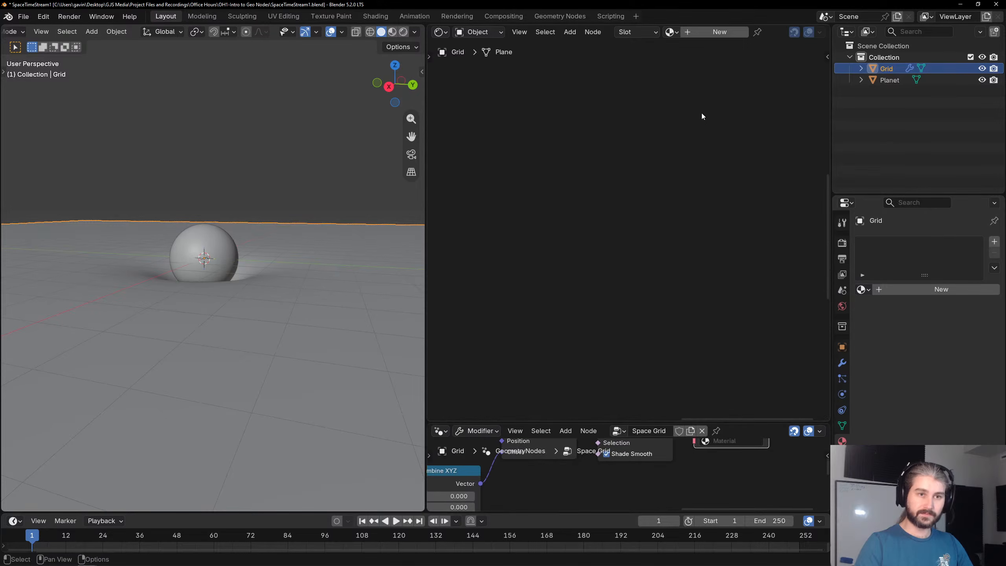
# Create a new material for the Grid object and name it "GridMat".
pyautogui.click(705, 31)
pyautogui.click(711, 29)
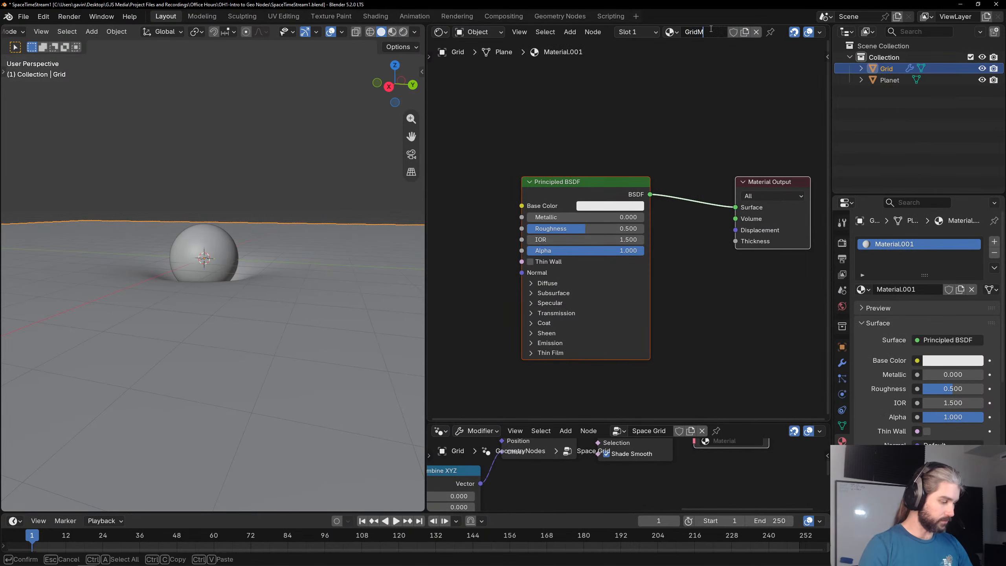
pyautogui.write('GridMAt')
pyautogui.press('Return')
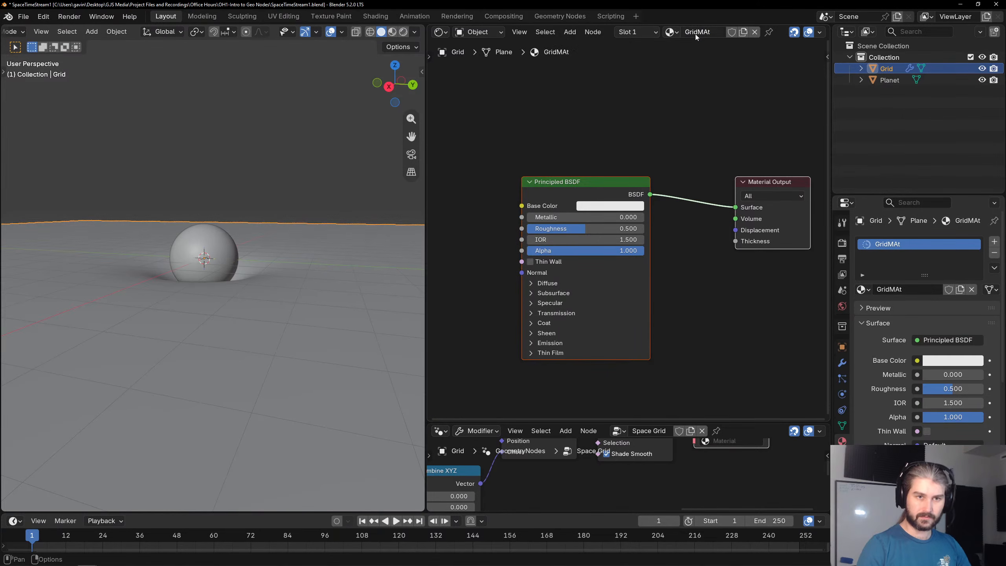
pyautogui.write('a')
pyautogui.press('Return')
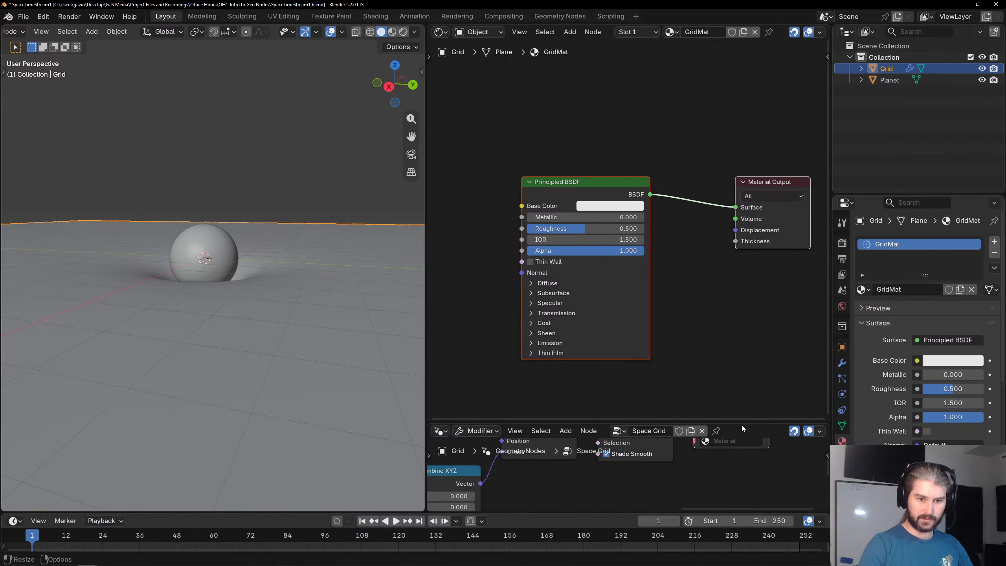
# Enlarge the geometry node editor, assign GridMat in the Set Material node, and switch the viewport to Material Preview shading.
pyautogui.moveTo(742, 422); pyautogui.dragTo(741, 136)
pyautogui.click(711, 300)
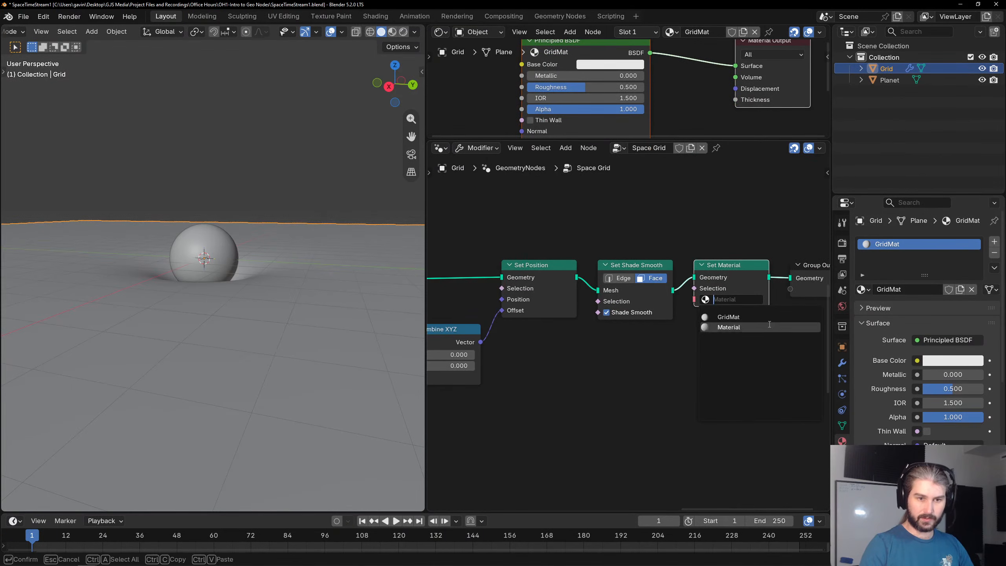
pyautogui.click(729, 317)
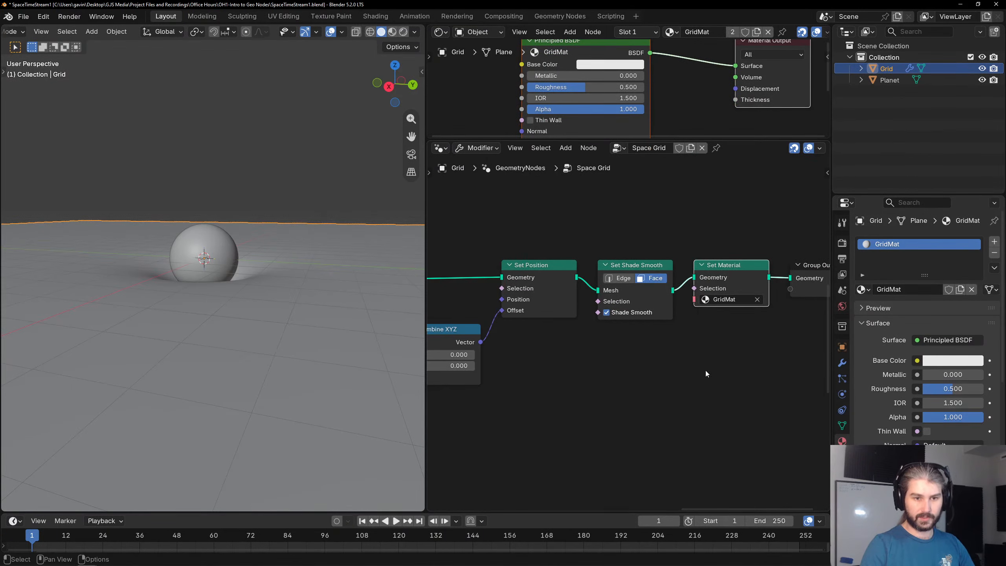
pyautogui.click(392, 32)
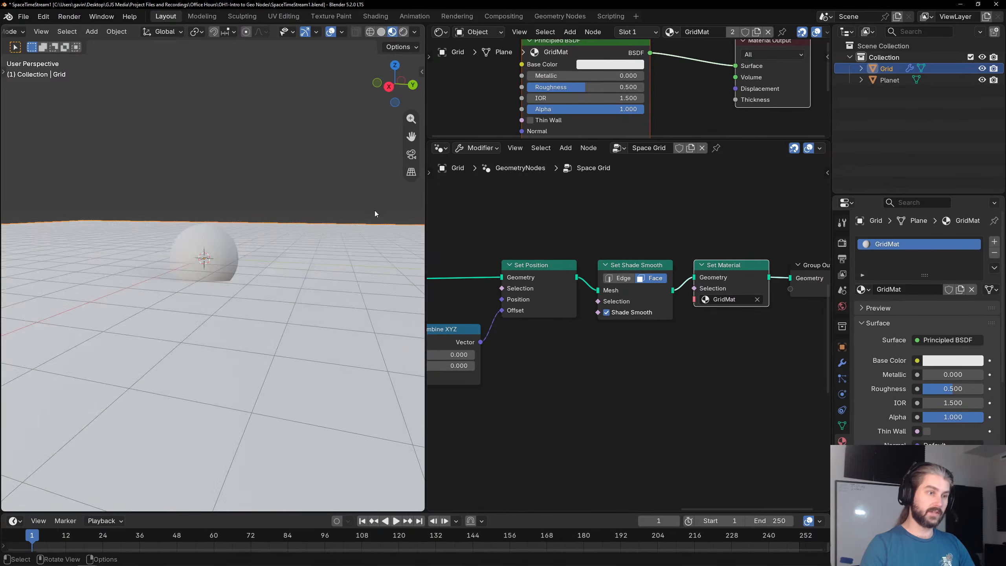
# Set the Size to 50 m in the Grid's Space Grid geometry nodes modifier.
pyautogui.moveTo(374, 211); pyautogui.dragTo(127, 172, button='middle')
pyautogui.click(209, 146)
pyautogui.moveTo(209, 146); pyautogui.dragTo(315, 303, button='middle')
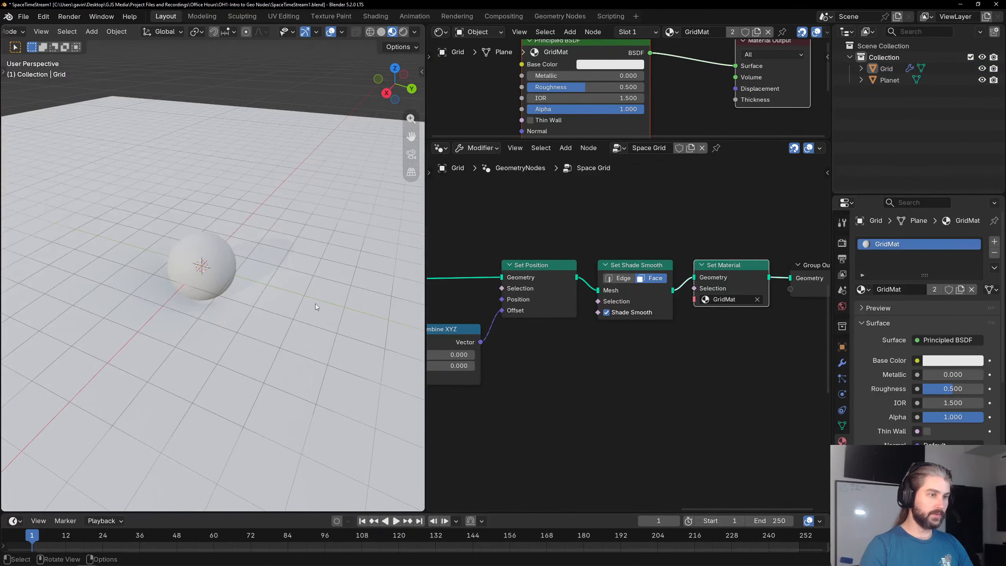
pyautogui.moveTo(254, 238); pyautogui.dragTo(241, 214, button='middle')
pyautogui.moveTo(550, 248); pyautogui.dragTo(454, 234, button='middle')
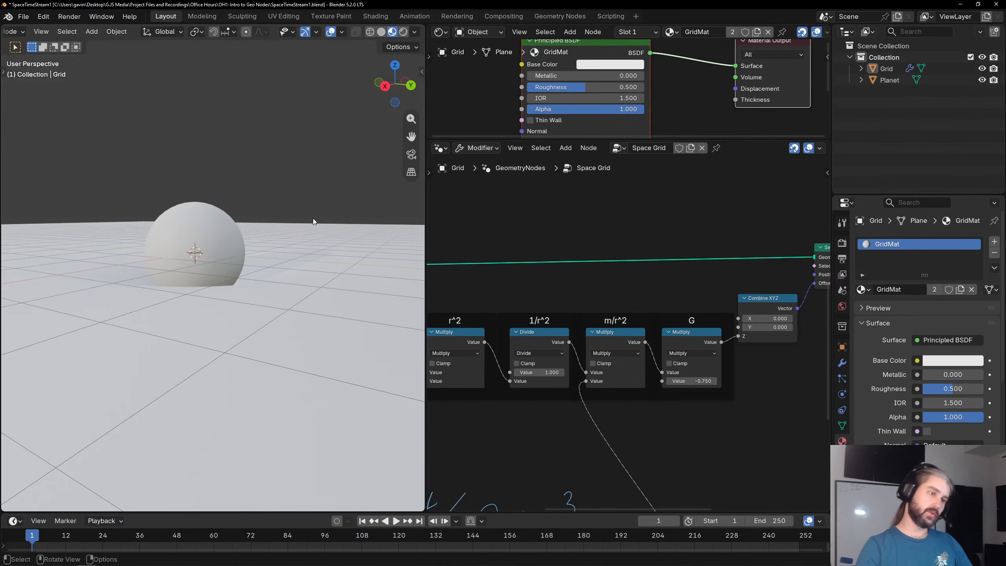
pyautogui.moveTo(335, 284); pyautogui.dragTo(167, 315, button='middle')
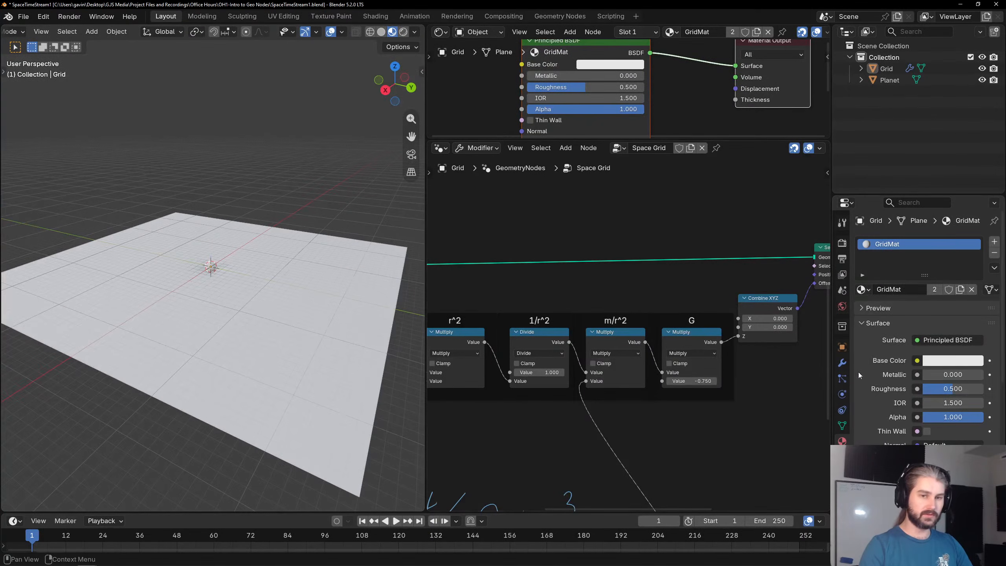
pyautogui.click(842, 363)
pyautogui.doubleClick(944, 292)
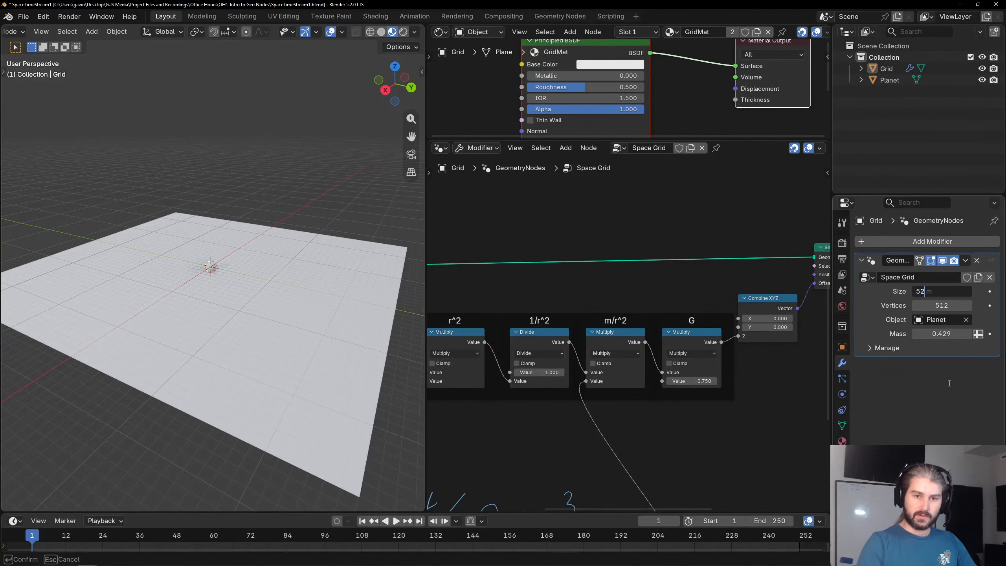
pyautogui.write('50')
pyautogui.press('Return')
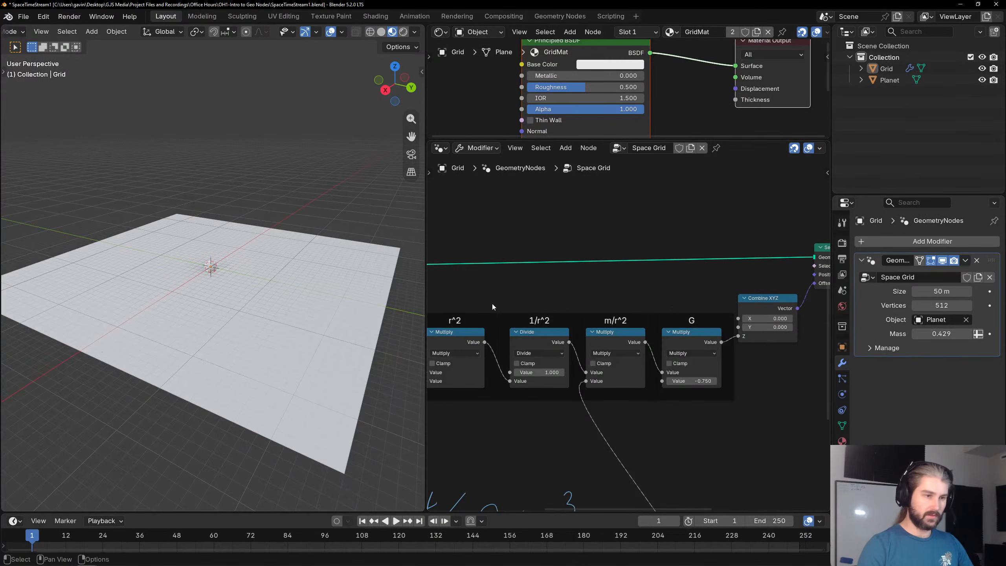
# Enlarge the Shader Editor and add a Texture Coordinate node before the Principled BSDF.
pyautogui.scroll(13, 178, 275)
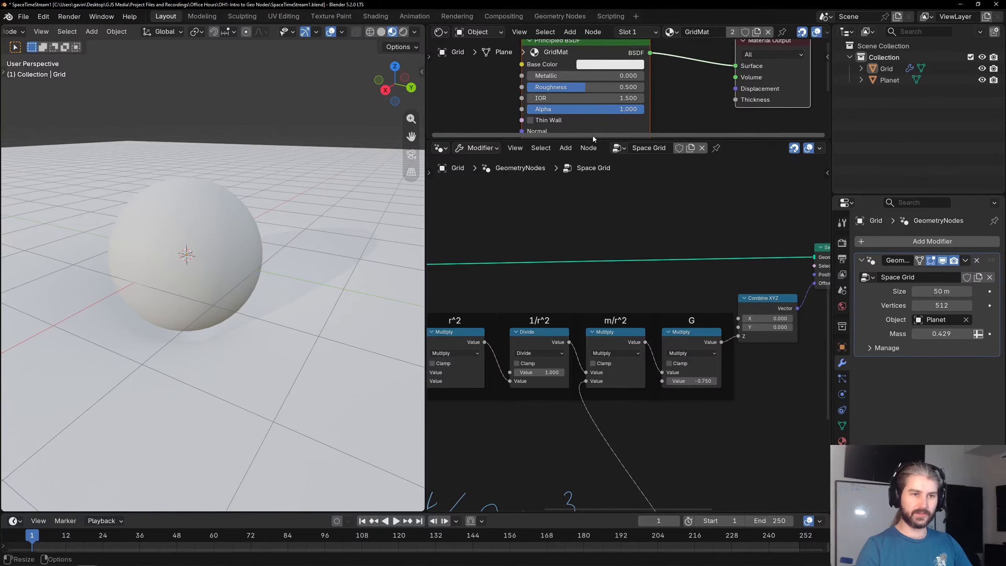
pyautogui.moveTo(592, 136); pyautogui.dragTo(591, 429)
pyautogui.scroll(-5, 587, 420)
pyautogui.click(508, 282)
pyautogui.moveTo(488, 249); pyautogui.dragTo(565, 215, button='middle')
pyautogui.scroll(3, 559, 216)
pyautogui.hotkey('shift', 'a')
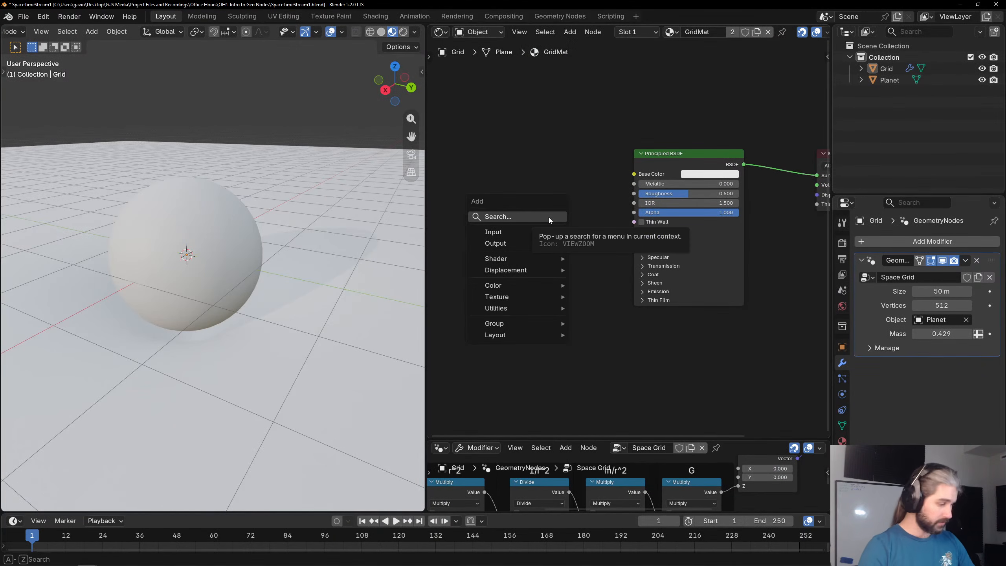
pyautogui.write('coo')
pyautogui.press('Return')
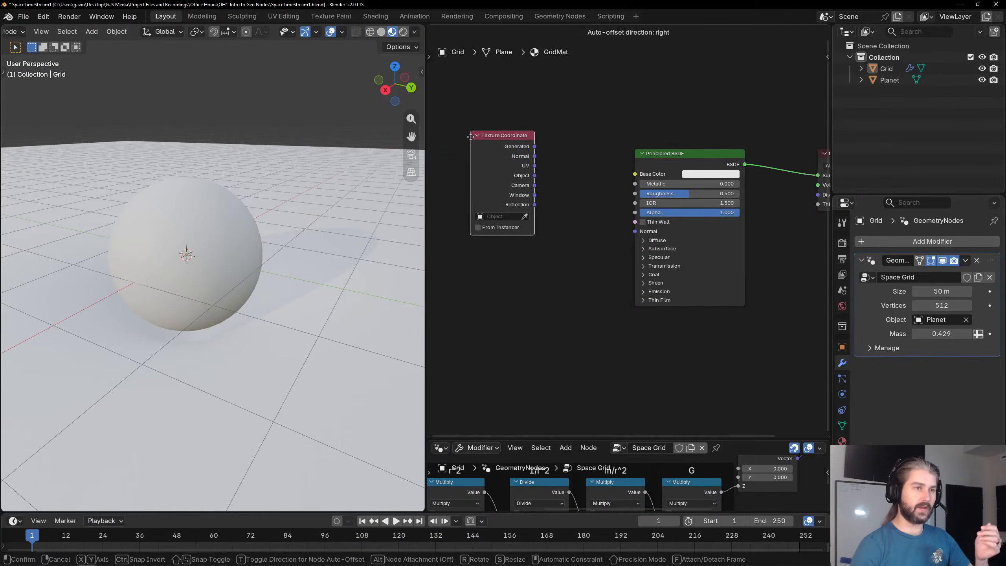
pyautogui.click(451, 129)
# Hide the viewport overlays so the grid surface shows without guide lines.
pyautogui.click(331, 32)
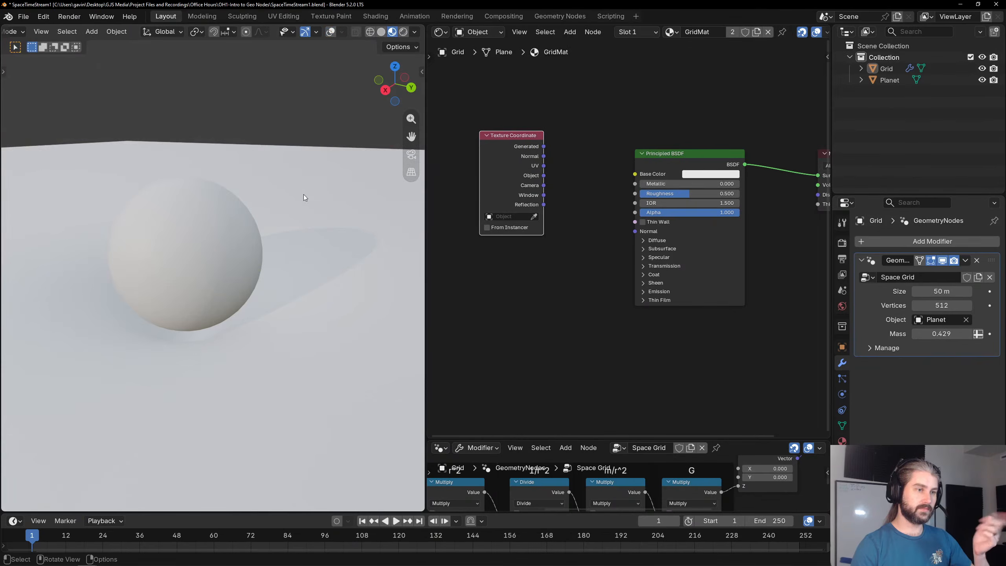
pyautogui.moveTo(303, 194); pyautogui.dragTo(221, 286, button='middle')
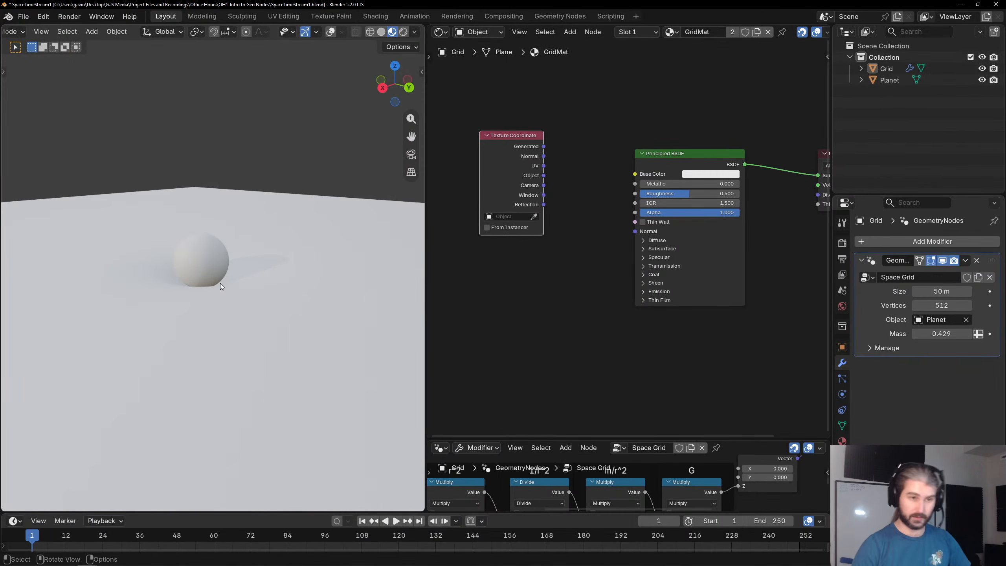
pyautogui.click(560, 177)
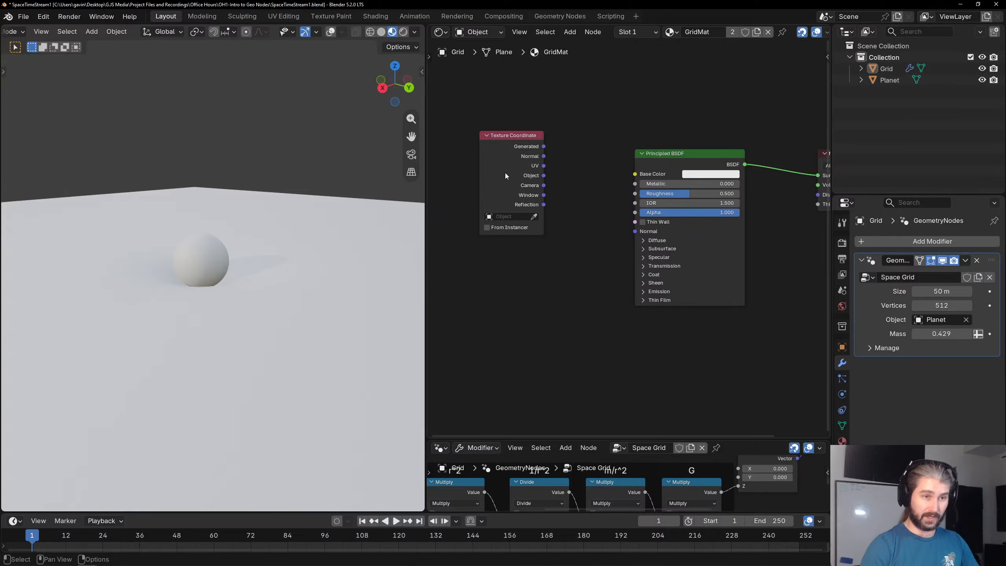
# Preview the Texture Coordinate's Normal and Object outputs on the grid and leave Generated linked to the Material Output.
pyautogui.keyDown('ctrl'); pyautogui.keyDown('shift'); pyautogui.click(544, 148); pyautogui.keyUp('shift'); pyautogui.keyUp('ctrl')
pyautogui.moveTo(313, 208); pyautogui.dragTo(279, 236, button='middle')
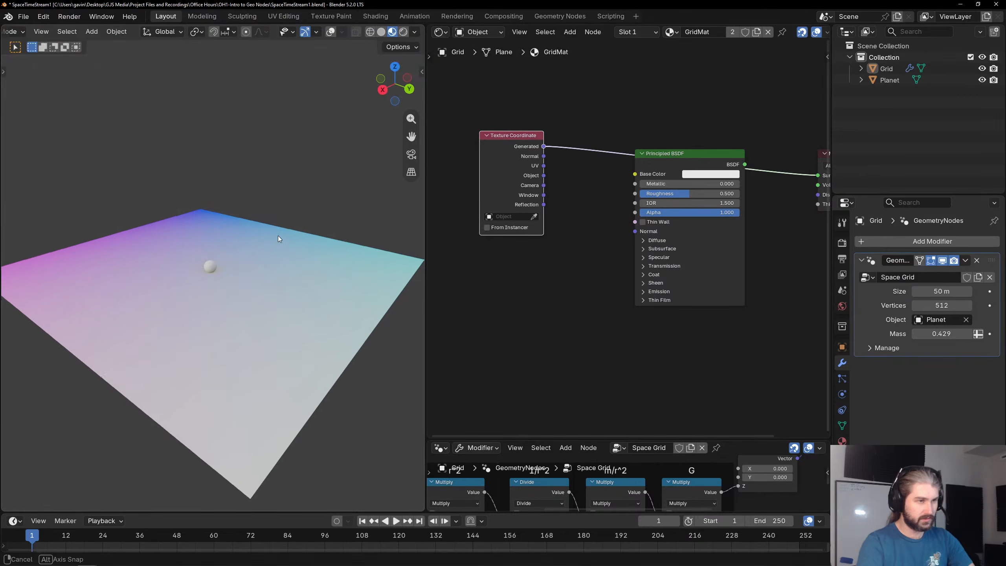
pyautogui.keyDown('ctrl'); pyautogui.keyDown('shift'); pyautogui.click(544, 156); pyautogui.keyUp('shift'); pyautogui.keyUp('ctrl')
pyautogui.keyDown('ctrl'); pyautogui.keyDown('shift'); pyautogui.click(544, 175); pyautogui.keyUp('shift'); pyautogui.keyUp('ctrl')
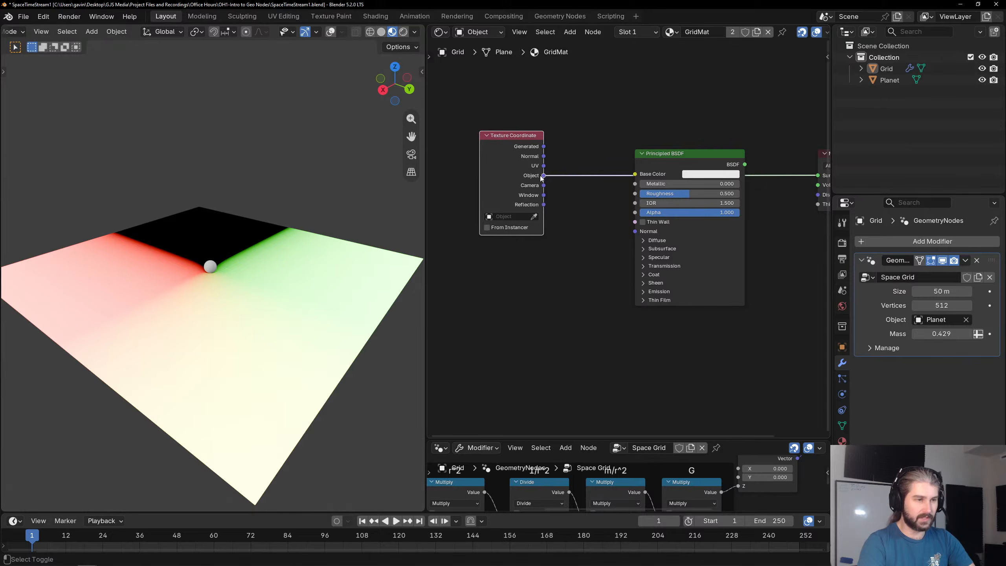
pyautogui.keyDown('ctrl'); pyautogui.keyDown('shift'); pyautogui.click(544, 146); pyautogui.keyUp('shift'); pyautogui.keyUp('ctrl')
pyautogui.moveTo(345, 212); pyautogui.dragTo(468, 213, button='middle')
pyautogui.scroll(3, 543, 178)
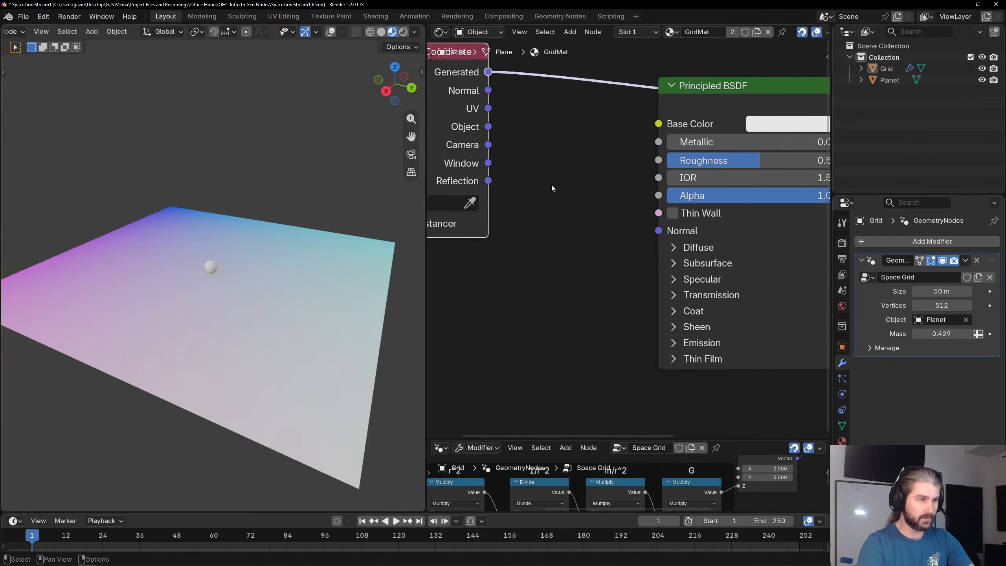
pyautogui.moveTo(346, 243); pyautogui.dragTo(344, 234, button='middle')
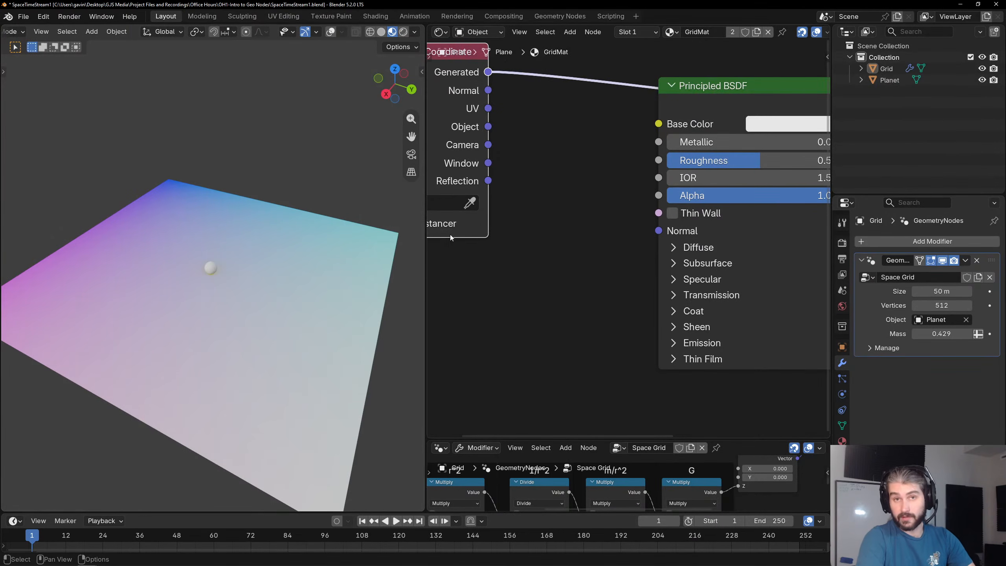
pyautogui.scroll(-3, 666, 189)
# Move the Texture Coordinate node away from the Principled BSDF and insert a Vector Math Multiply node on the Generated link.
pyautogui.moveTo(647, 159); pyautogui.dragTo(520, 178)
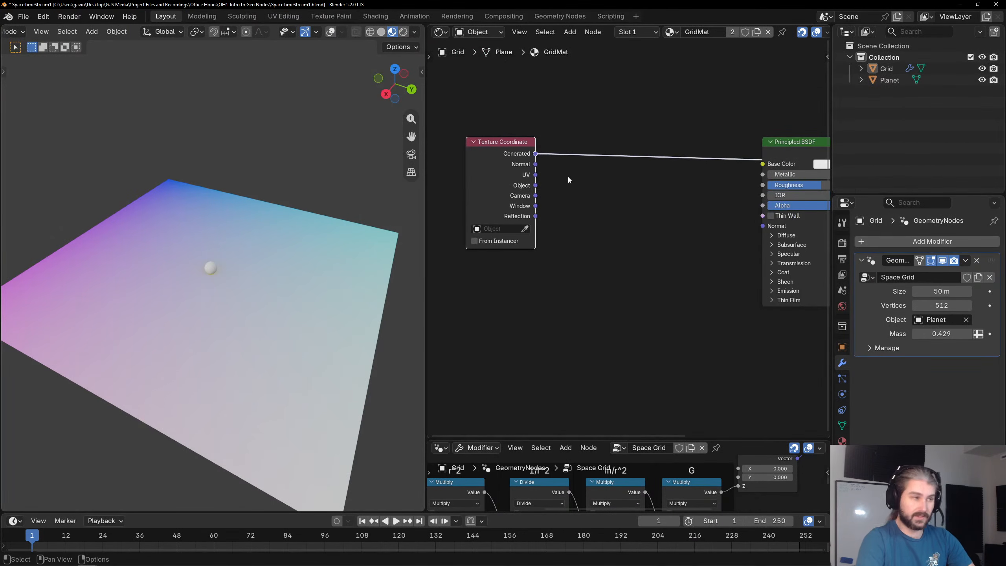
pyautogui.hotkey('shift', 'a')
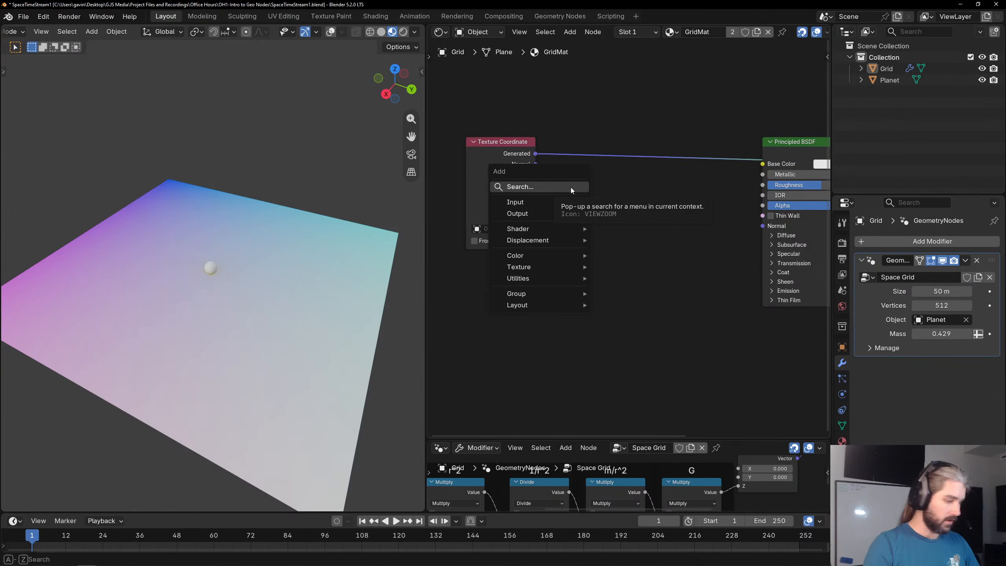
pyautogui.write('mult')
pyautogui.press('Down')
pyautogui.press('Down')
pyautogui.press('Down')
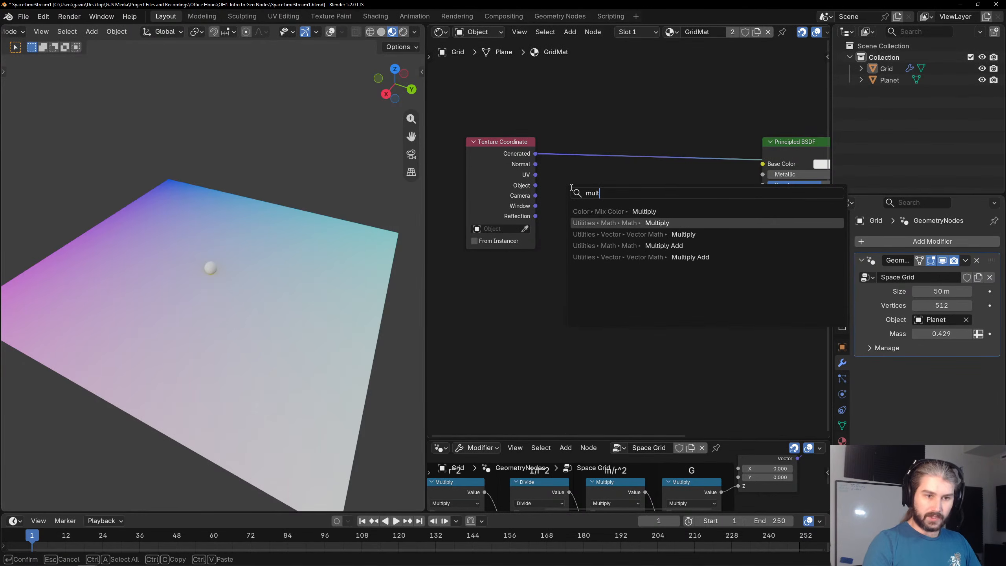
pyautogui.press('Up')
pyautogui.press('Return')
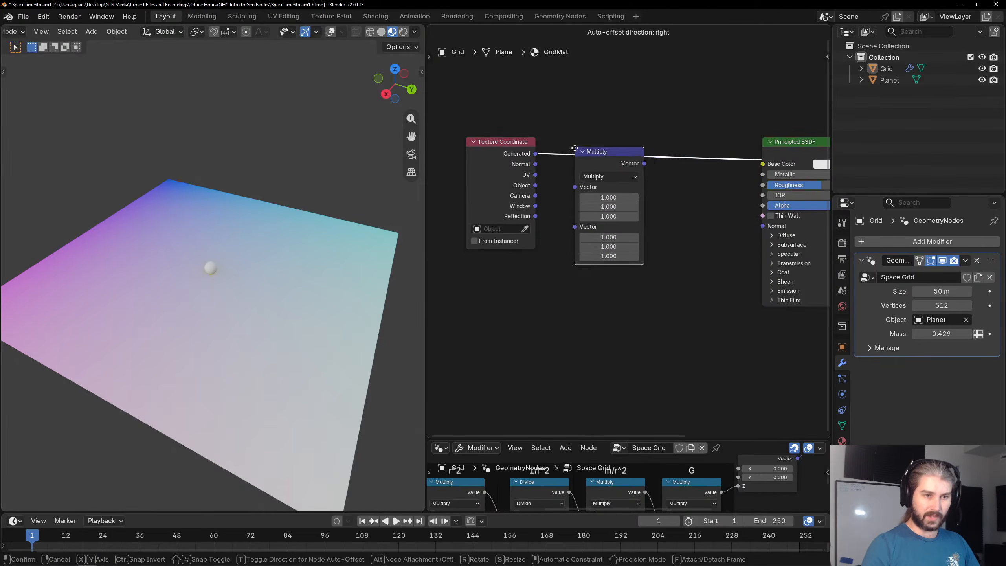
pyautogui.click(551, 138)
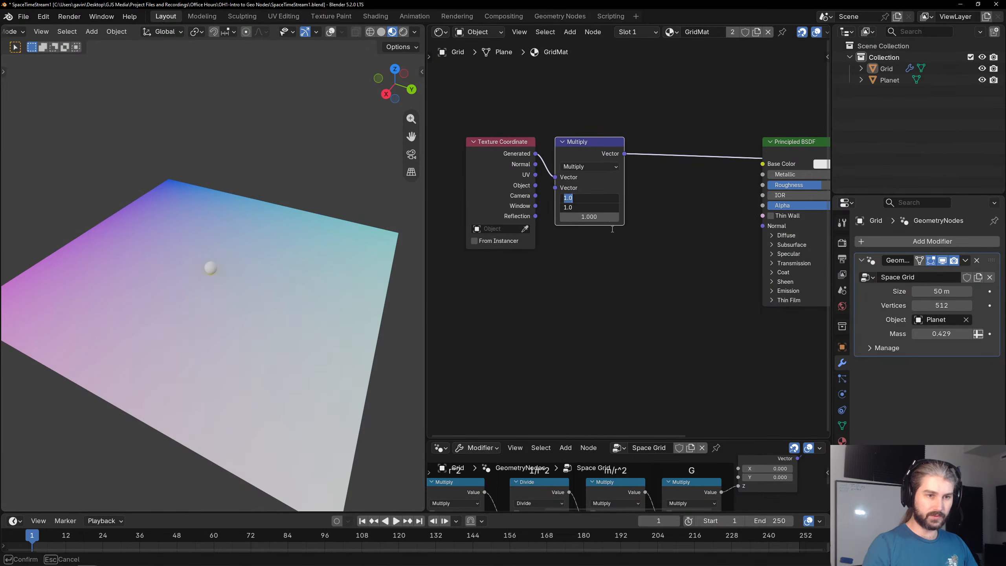
# Set the Z component of the Multiply node's second vector to 0.
pyautogui.click(589, 217)
pyautogui.write('0')
pyautogui.press('Return')
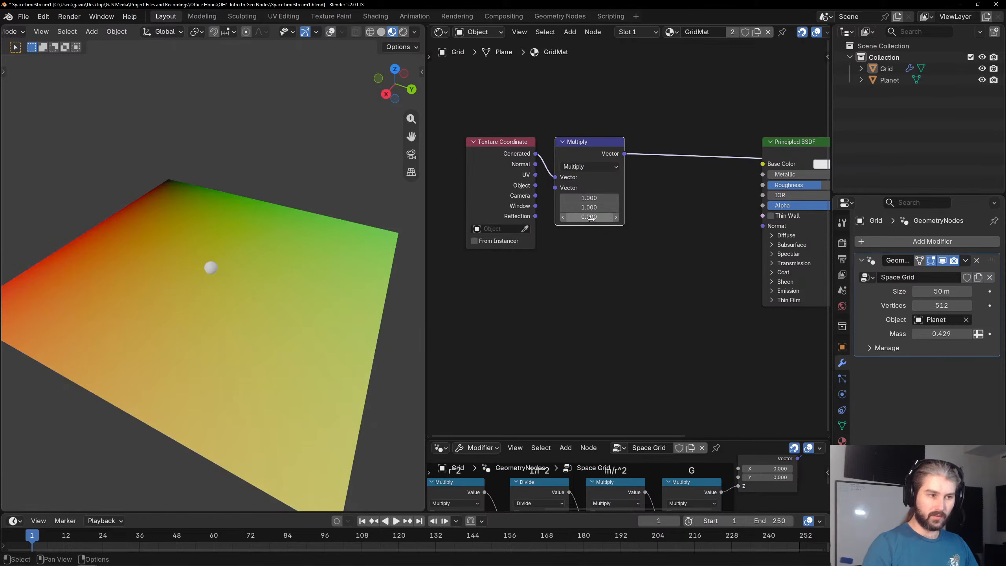
# Examine the red-green coordinate gradient on the grid from above, from the side and at an angle.
pyautogui.moveTo(219, 250); pyautogui.dragTo(106, 241, button='middle')
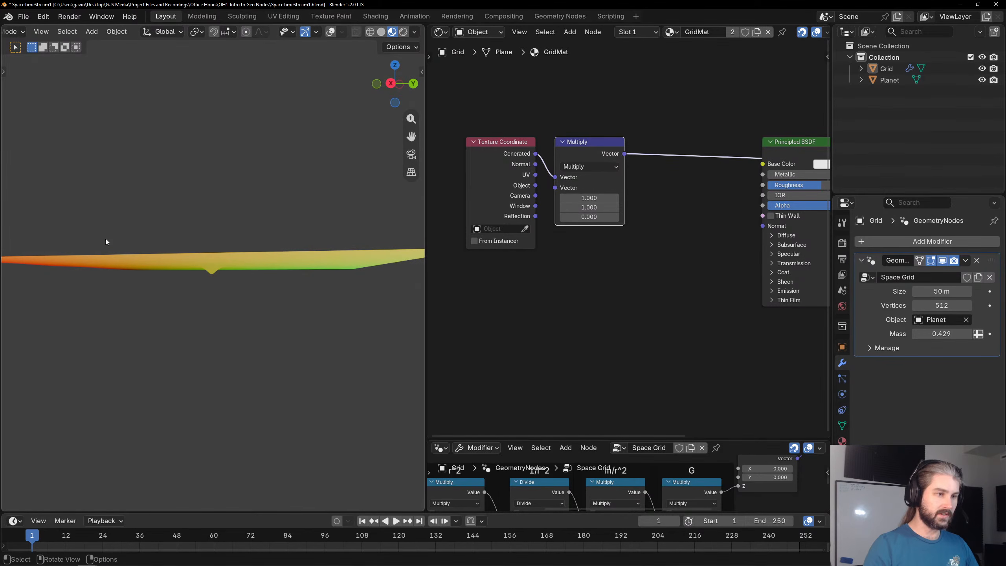
pyautogui.click(395, 64)
pyautogui.scroll(2, 245, 212)
pyautogui.scroll(-2, 245, 212)
pyautogui.scroll(1, 234, 213)
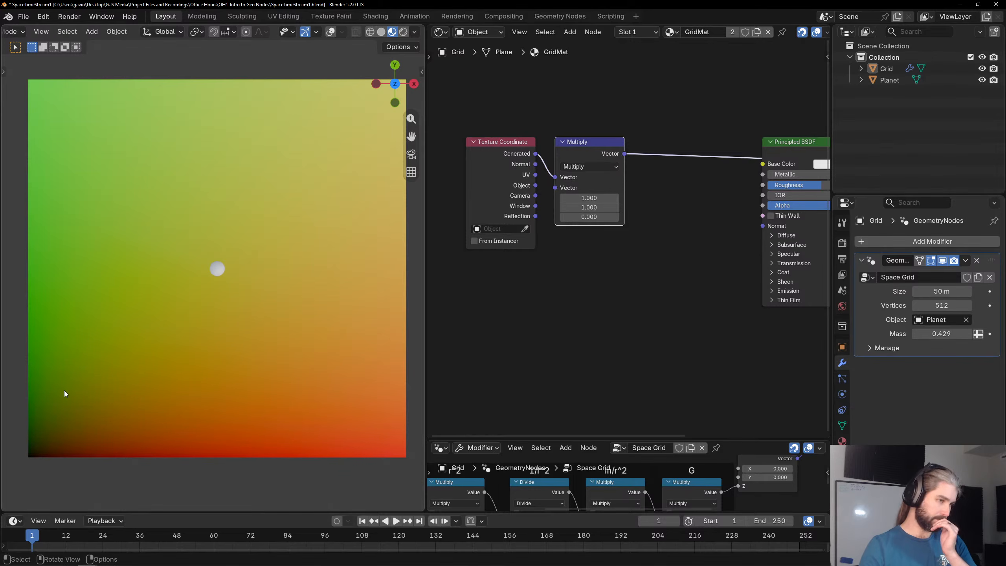
pyautogui.scroll(-1, 115, 380)
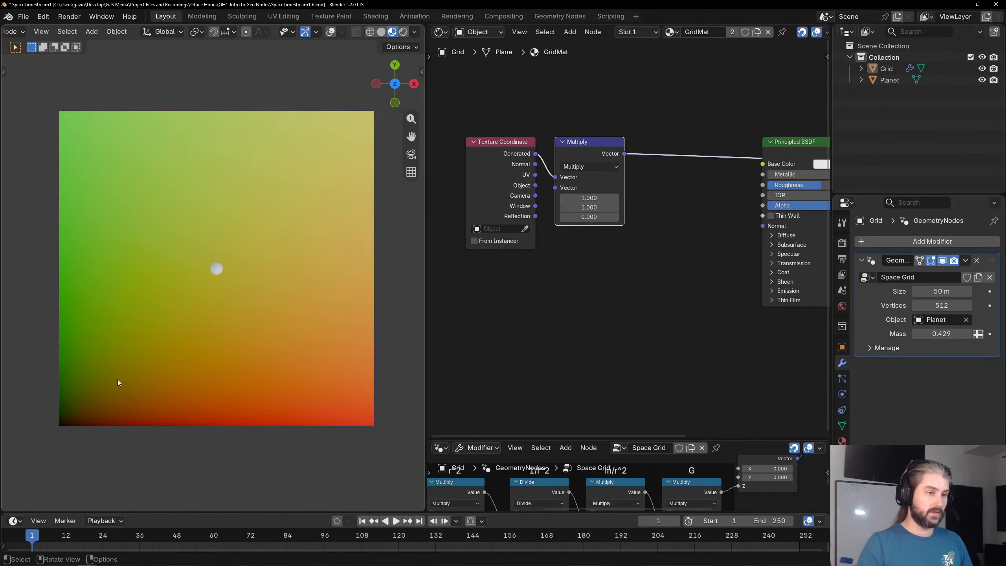
pyautogui.moveTo(115, 380); pyautogui.dragTo(116, 256, button='middle')
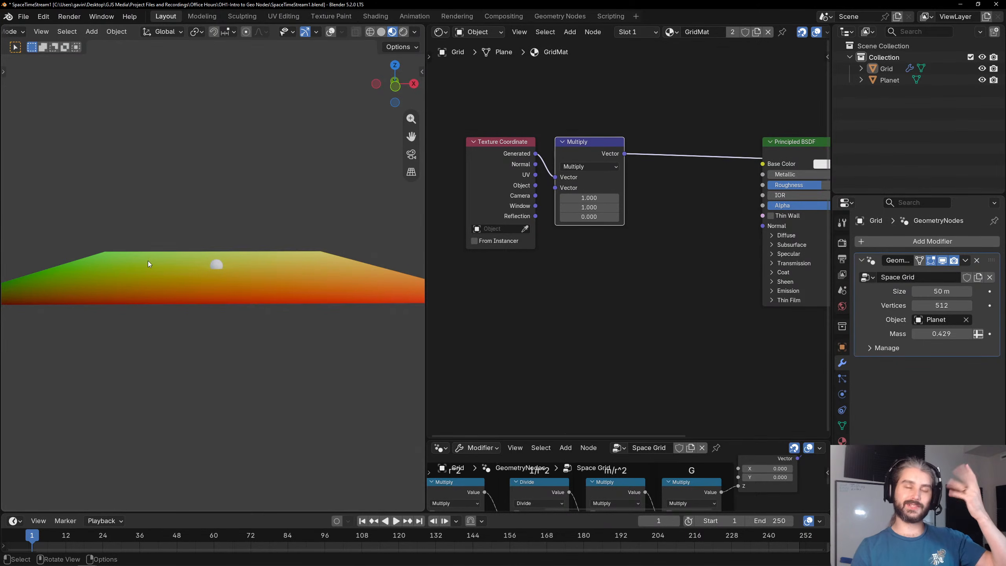
pyautogui.moveTo(148, 261); pyautogui.dragTo(196, 295, button='middle')
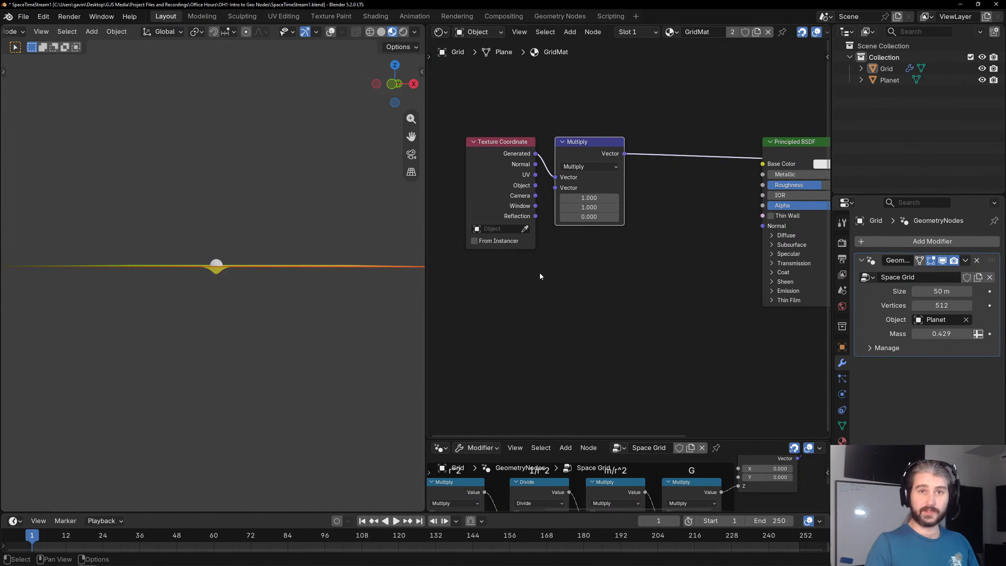
pyautogui.moveTo(277, 317); pyautogui.dragTo(241, 282, button='middle')
pyautogui.scroll(-3, 174, 379)
pyautogui.keyDown('shift'); pyautogui.moveTo(167, 314); pyautogui.dragTo(161, 303, button='middle'); pyautogui.keyUp('shift')
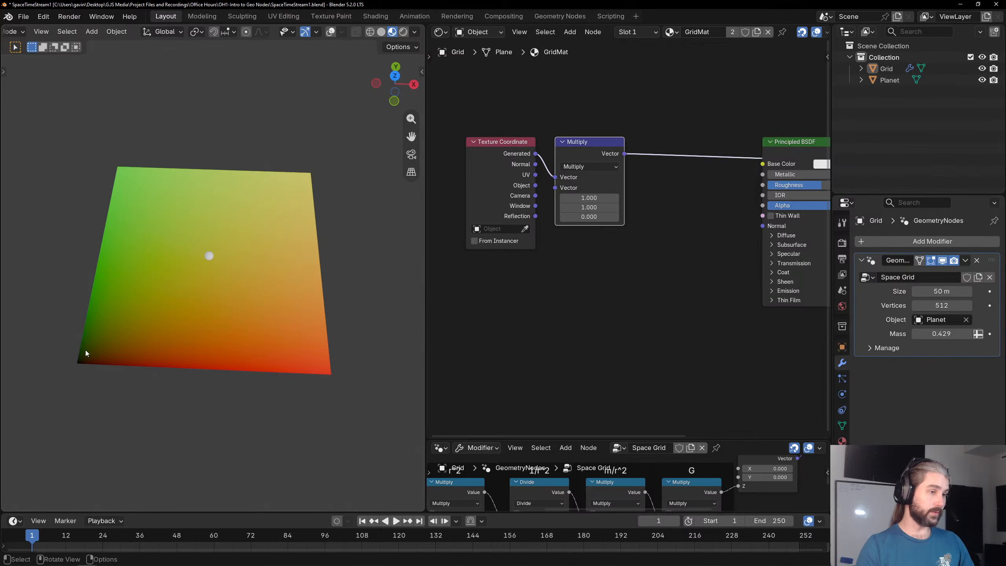
pyautogui.scroll(1, 183, 319)
pyautogui.scroll(1, 184, 318)
pyautogui.moveTo(184, 317); pyautogui.dragTo(186, 303, button='middle')
pyautogui.scroll(-1, 186, 302)
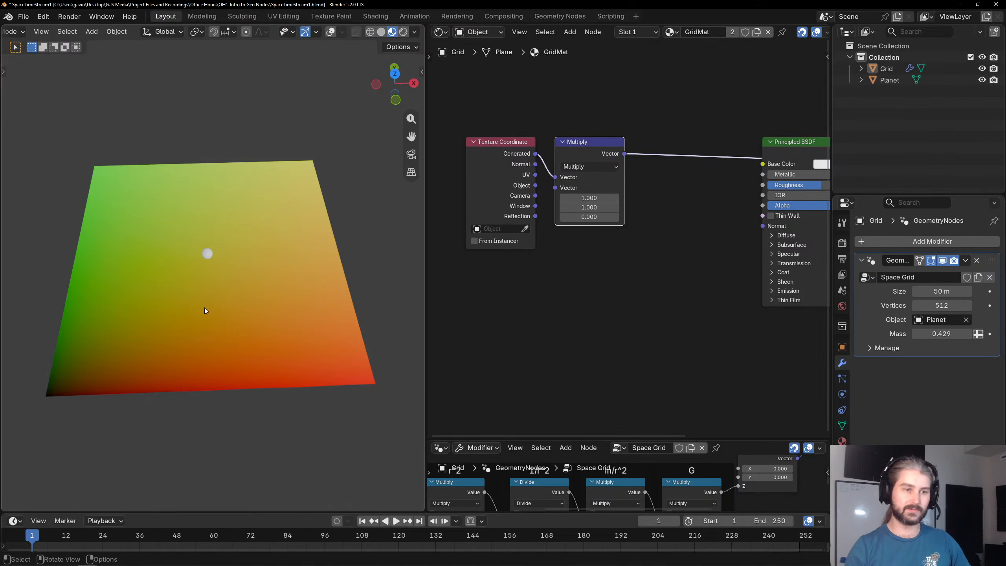
# Move the Texture Coordinate and Multiply nodes together farther from the Principled BSDF to make room on the link.
pyautogui.click(611, 109)
pyautogui.moveTo(611, 109); pyautogui.dragTo(447, 168)
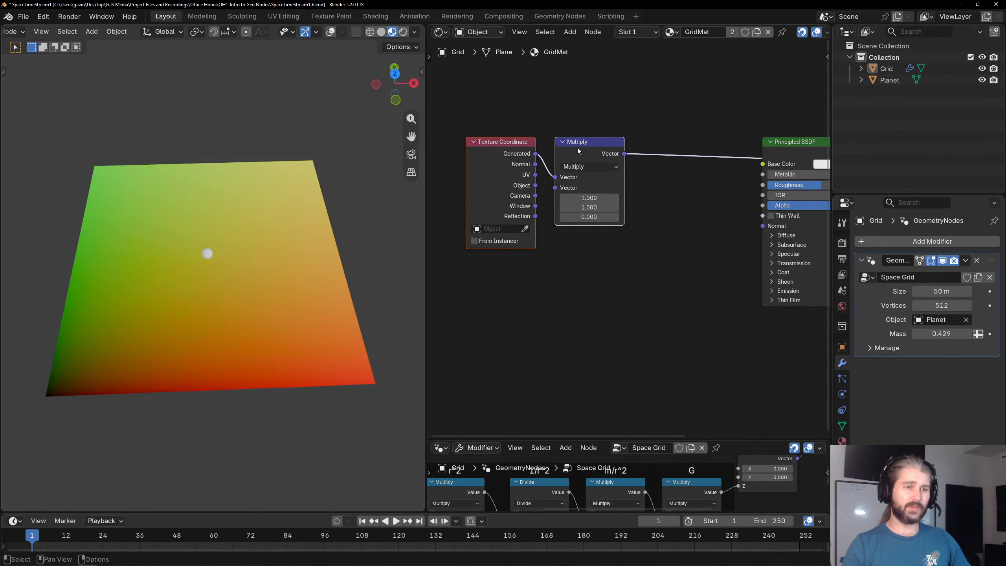
pyautogui.moveTo(577, 147); pyautogui.dragTo(460, 148)
pyautogui.click(600, 139)
pyautogui.moveTo(560, 164)
pyautogui.mouseDown(button='middle')
pyautogui.moveTo(632, 143)
pyautogui.moveTo(570, 153)
pyautogui.mouseUp(button='middle')
pyautogui.scroll(3, 632, 143)
pyautogui.scroll(-2, 574, 153)
# Duplicate the Multiply node onto its output link toward the Principled BSDF and change the copy's operation to Scale.
pyautogui.click(536, 130)
pyautogui.scroll(-1, 584, 131)
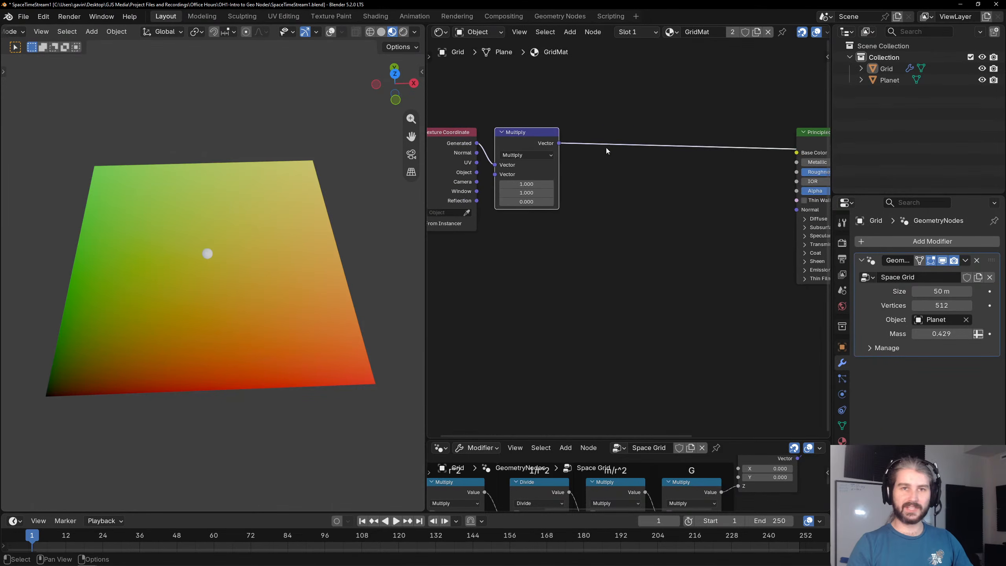
pyautogui.scroll(2, 554, 144)
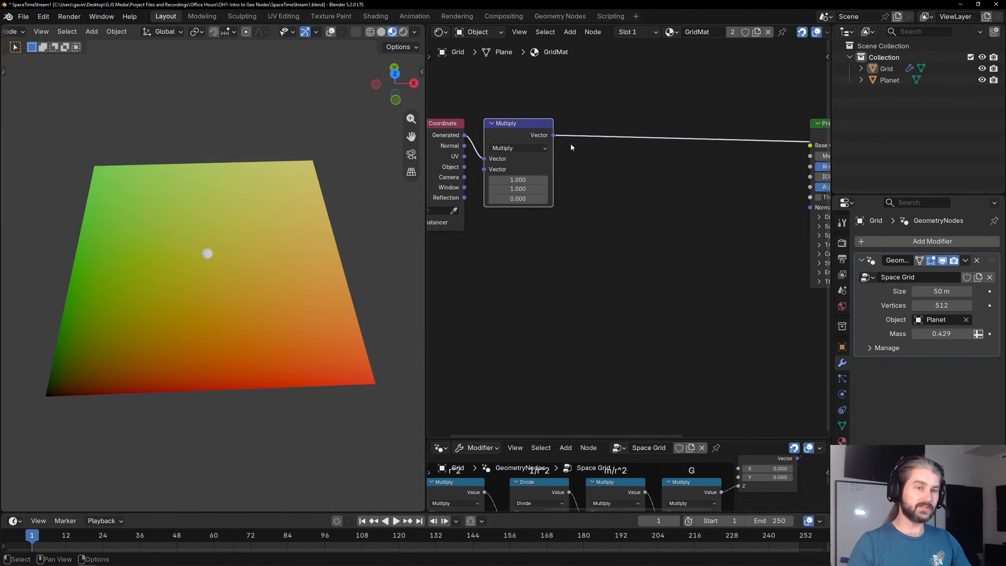
pyautogui.hotkey('shift', 'd')
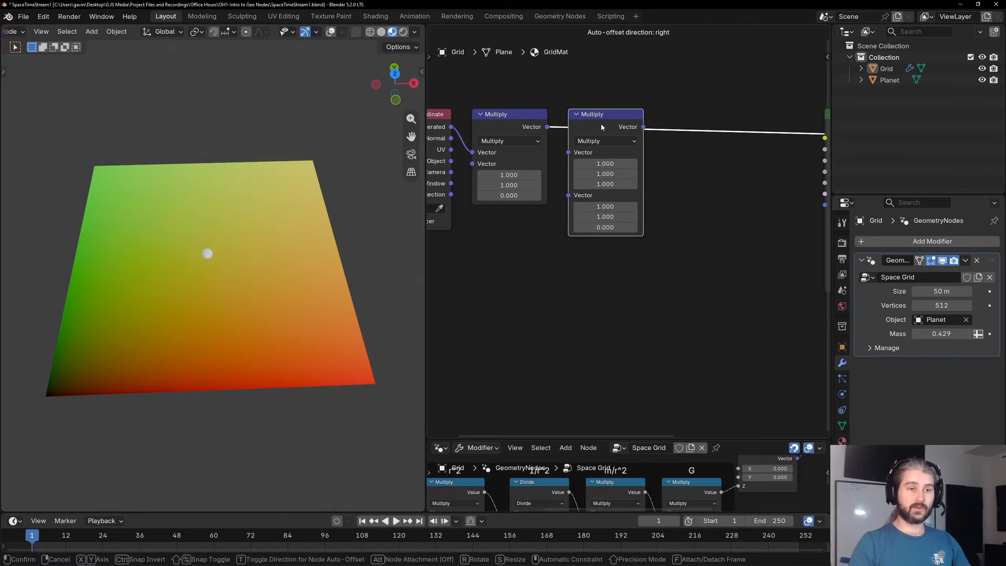
pyautogui.click(603, 123)
pyautogui.click(605, 141)
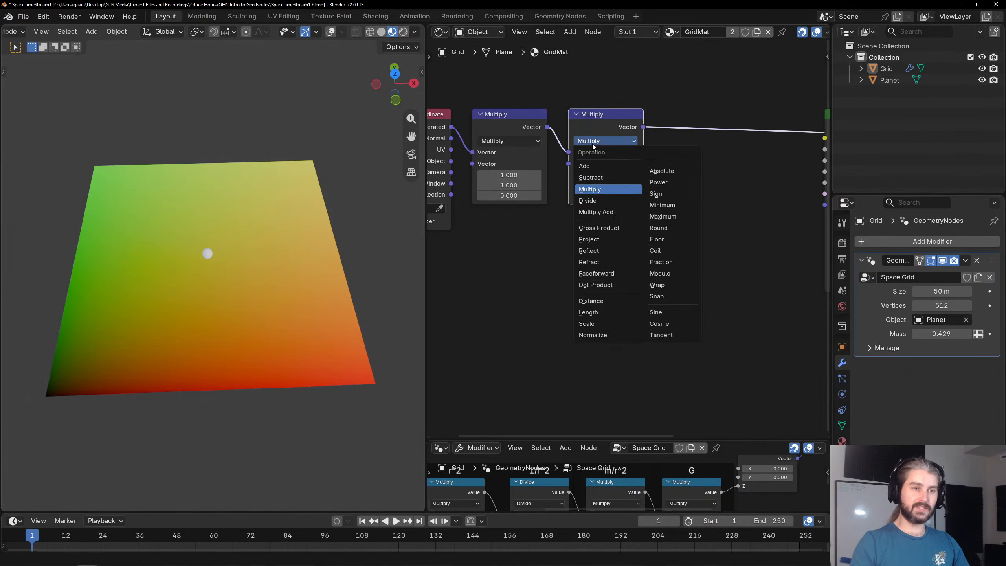
pyautogui.click(582, 323)
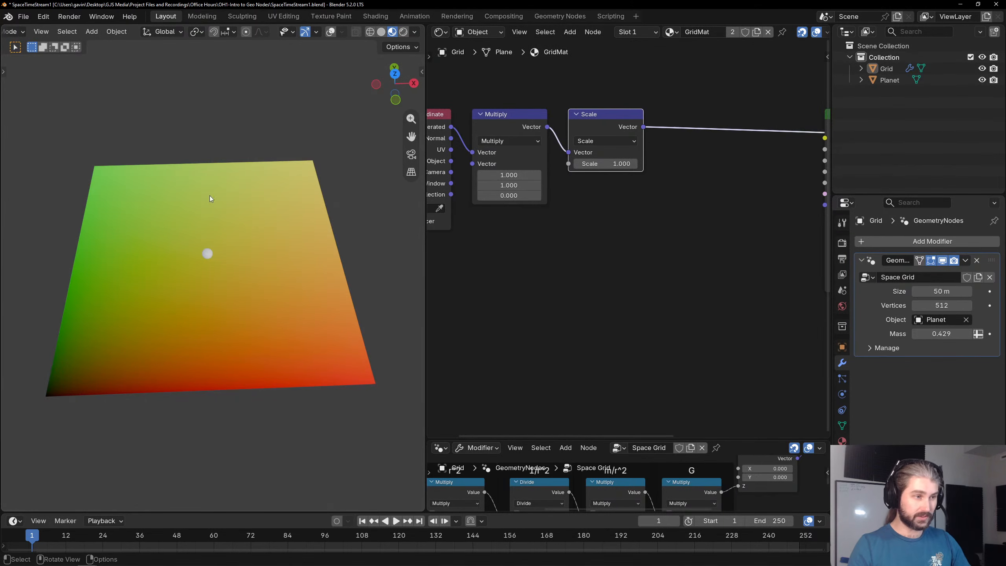
# Set the Scale node's factor to 30.
pyautogui.moveTo(606, 164)
pyautogui.mouseDown()
pyautogui.moveTo(713, 164)
pyautogui.moveTo(601, 163)
pyautogui.mouseUp()
pyautogui.click(601, 163)
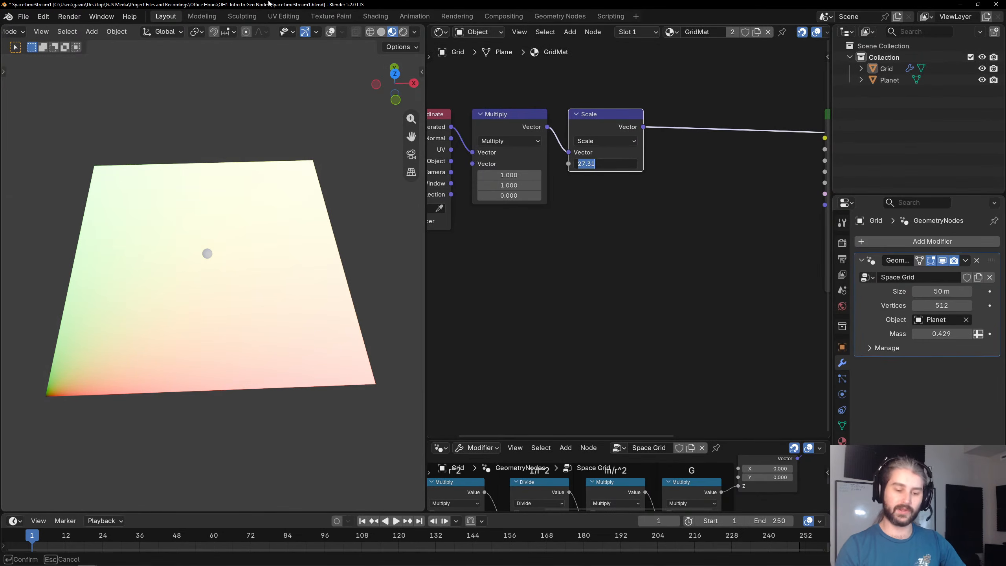
pyautogui.write('30')
pyautogui.press('Return')
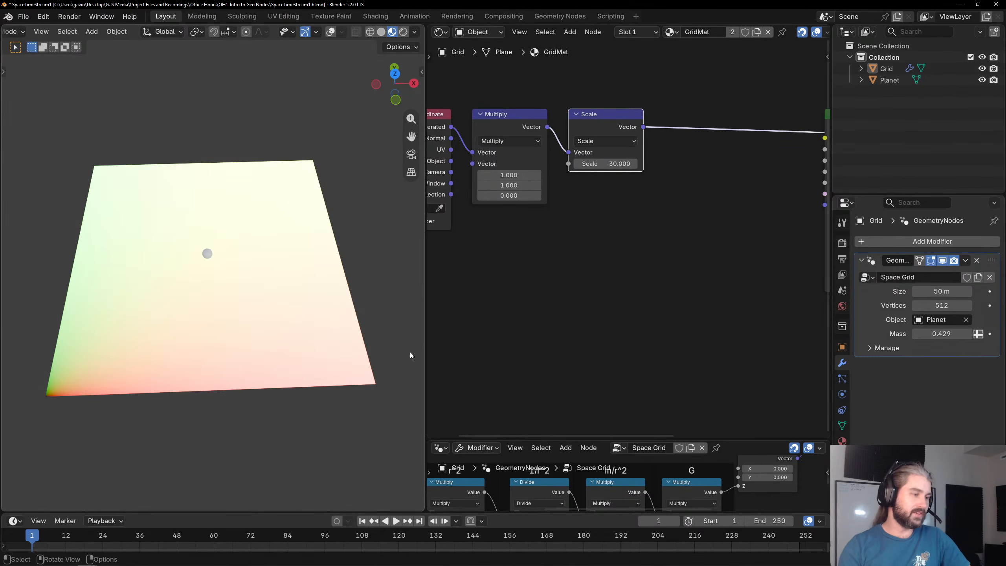
# Enlarge the Space Grid node editor and examine the gravity chain from r^2 through G to Set Position.
pyautogui.moveTo(573, 438); pyautogui.dragTo(574, 136)
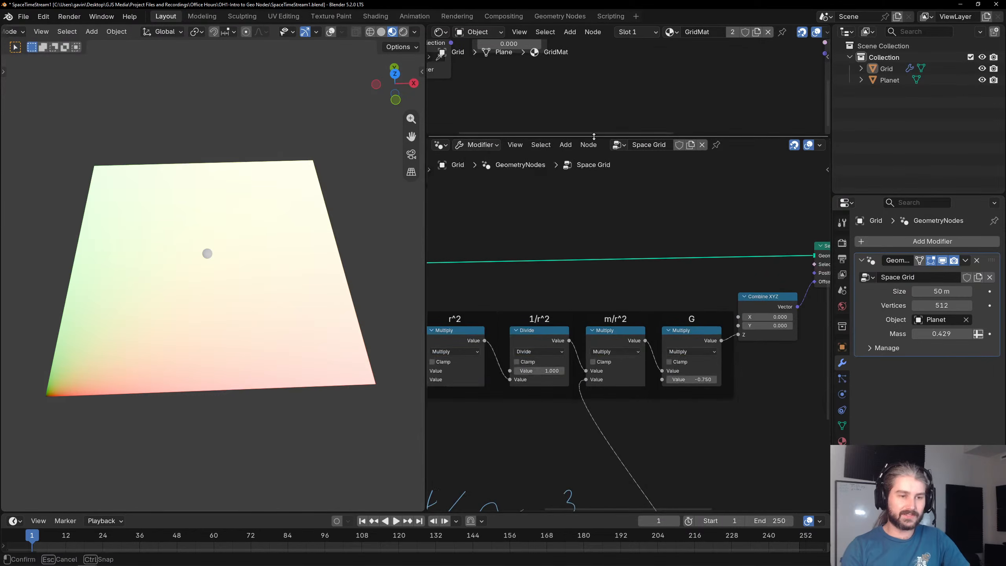
pyautogui.press('Home')
pyautogui.scroll(3, 623, 228)
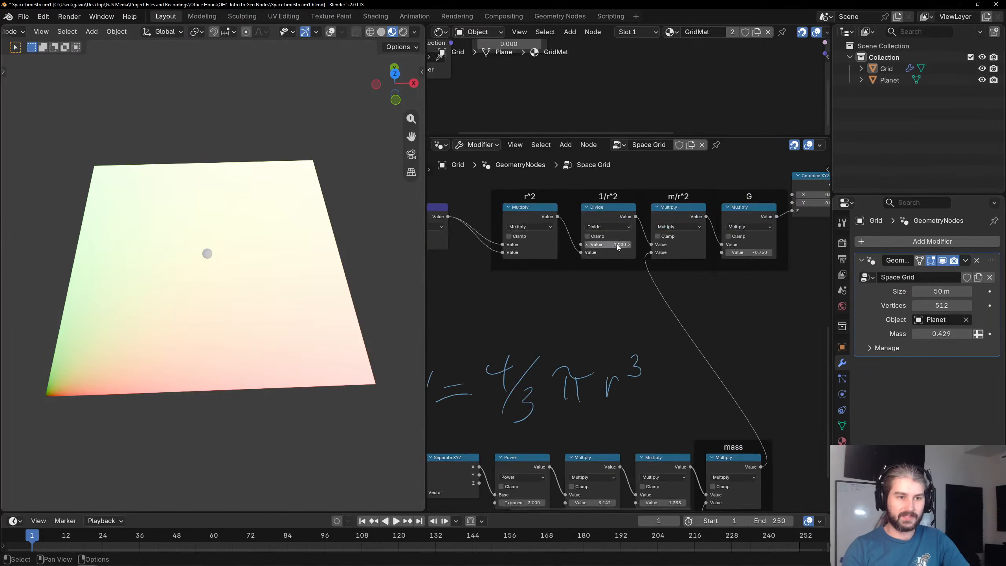
pyautogui.moveTo(513, 268); pyautogui.dragTo(761, 181)
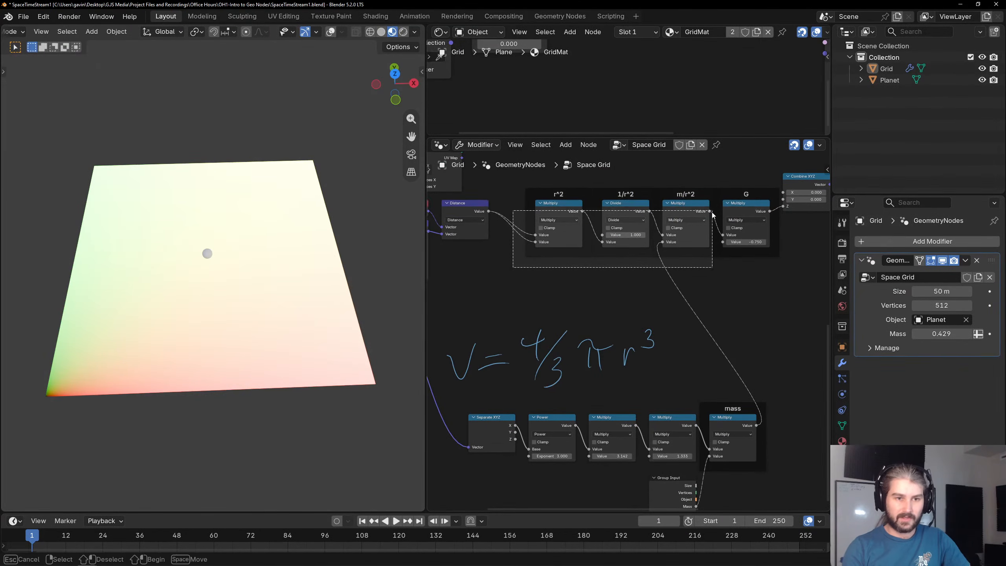
pyautogui.click(608, 316)
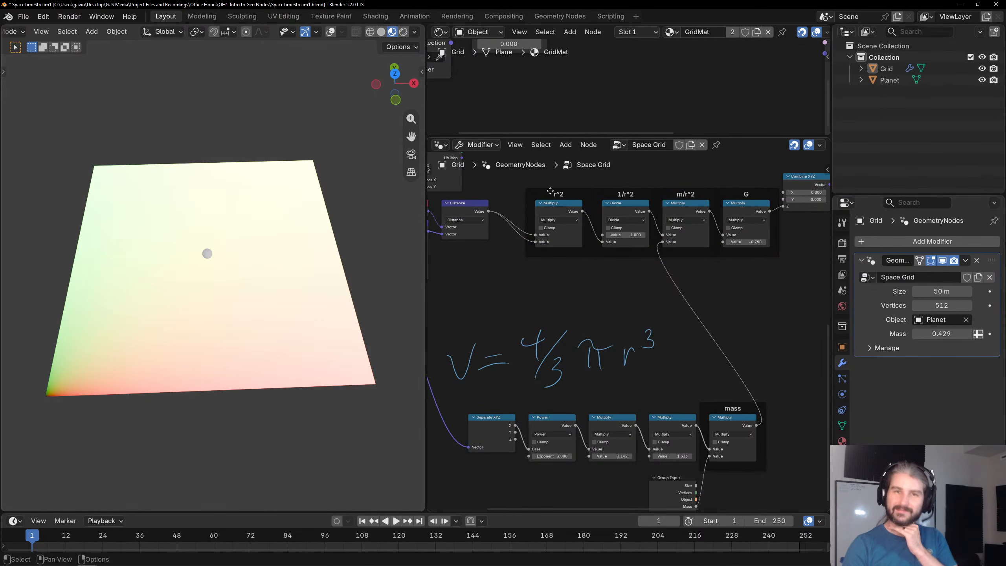
pyautogui.scroll(-1, 660, 238)
pyautogui.moveTo(658, 239); pyautogui.dragTo(565, 234, button='middle')
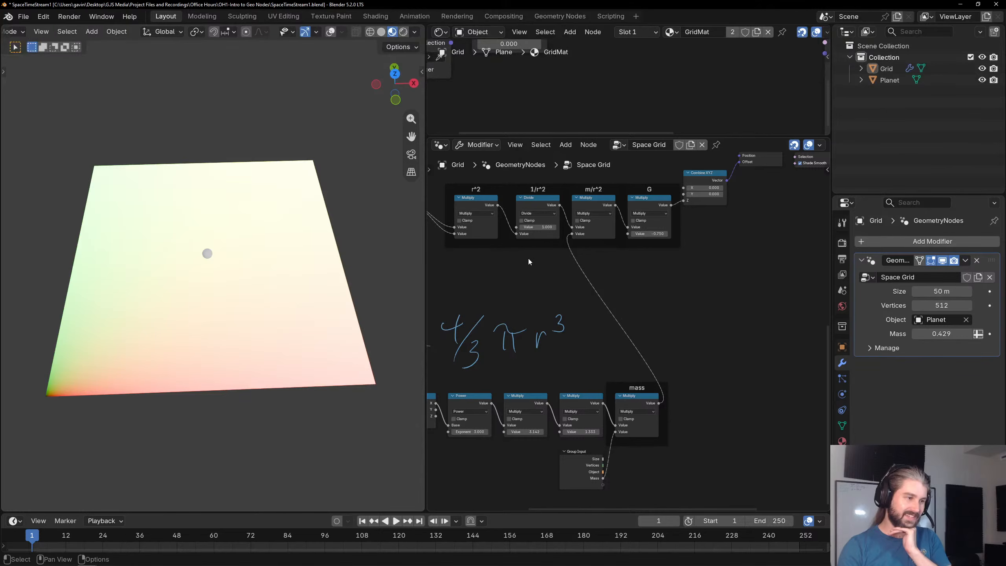
pyautogui.moveTo(516, 271); pyautogui.dragTo(578, 286, button='middle')
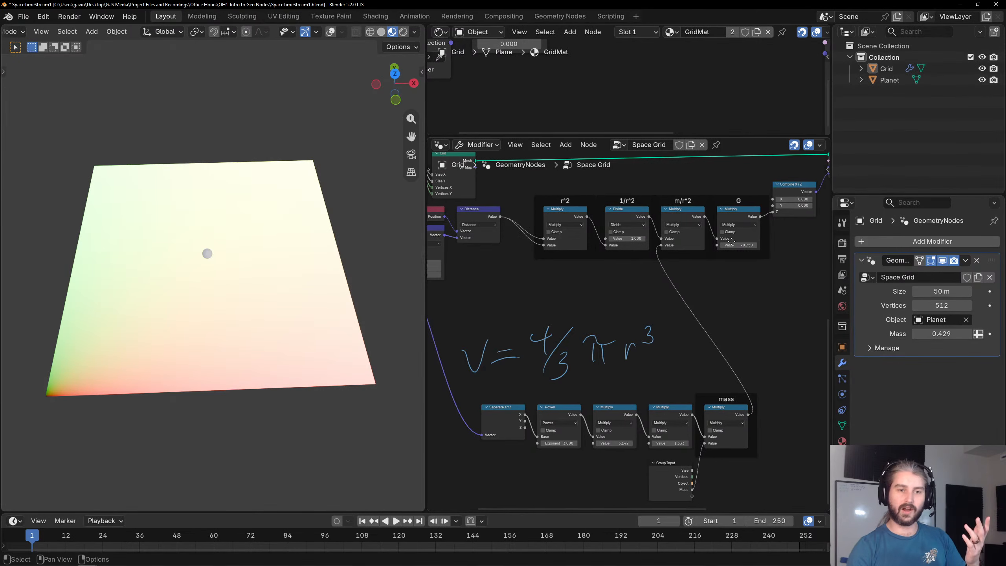
pyautogui.moveTo(790, 198); pyautogui.dragTo(614, 277, button='middle')
pyautogui.scroll(5, 681, 253)
pyautogui.click(687, 193)
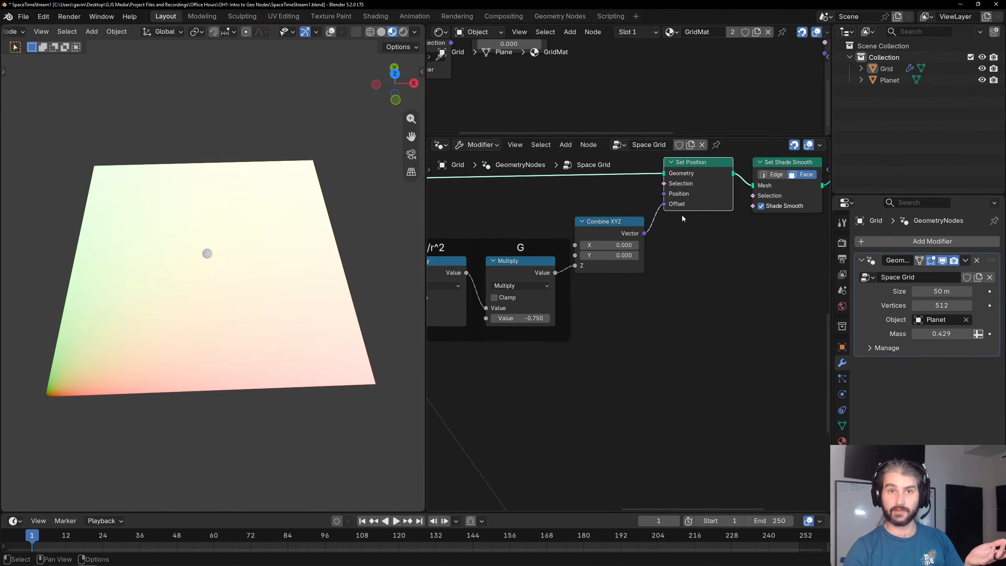
pyautogui.scroll(-3, 682, 216)
pyautogui.moveTo(664, 256); pyautogui.dragTo(675, 238, button='middle')
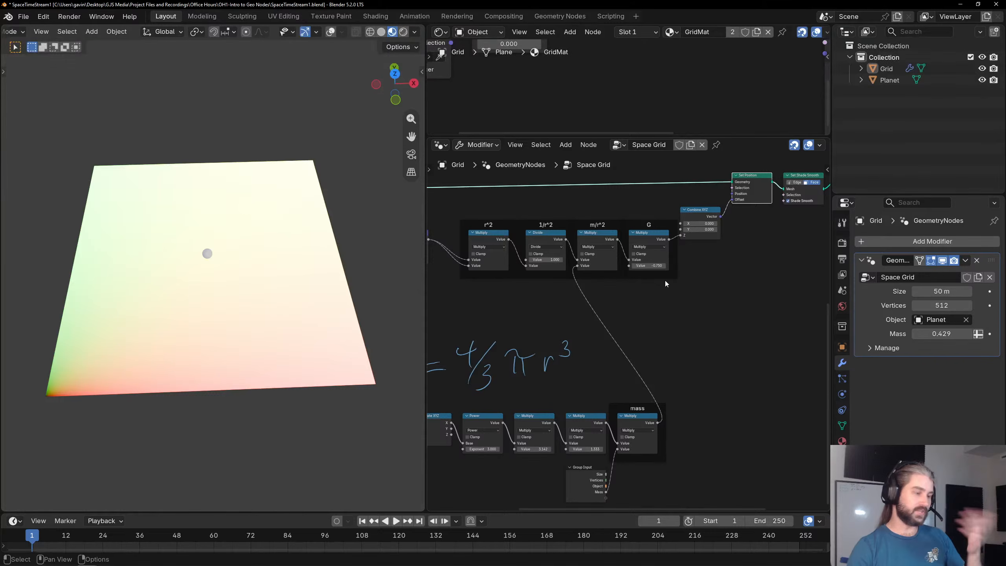
pyautogui.moveTo(562, 196); pyautogui.dragTo(601, 239, button='middle')
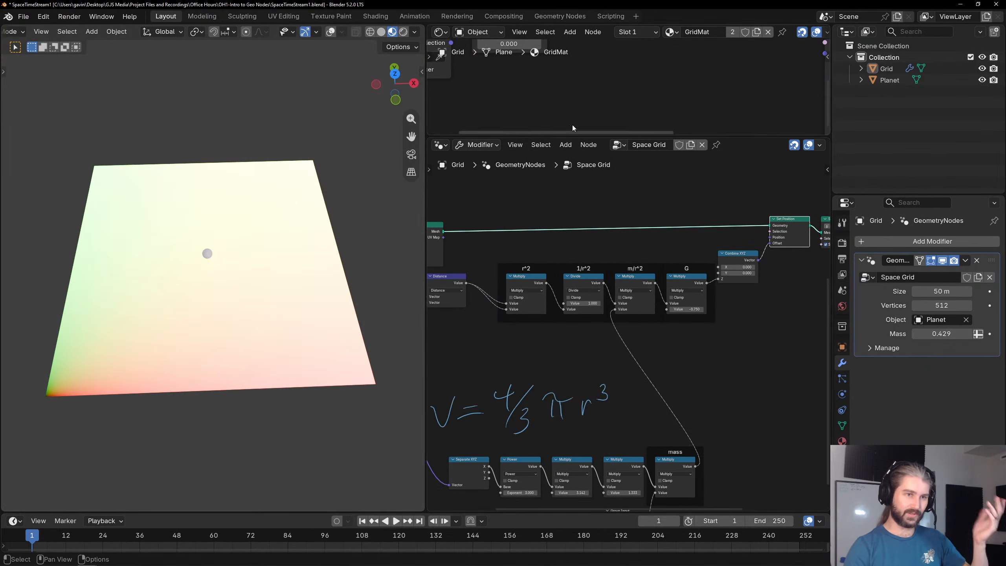
# Compare the GridMat coordinate nodes with the Space Grid gravity frames, finishing with the shader editor enlarged.
pyautogui.moveTo(572, 135); pyautogui.dragTo(572, 214)
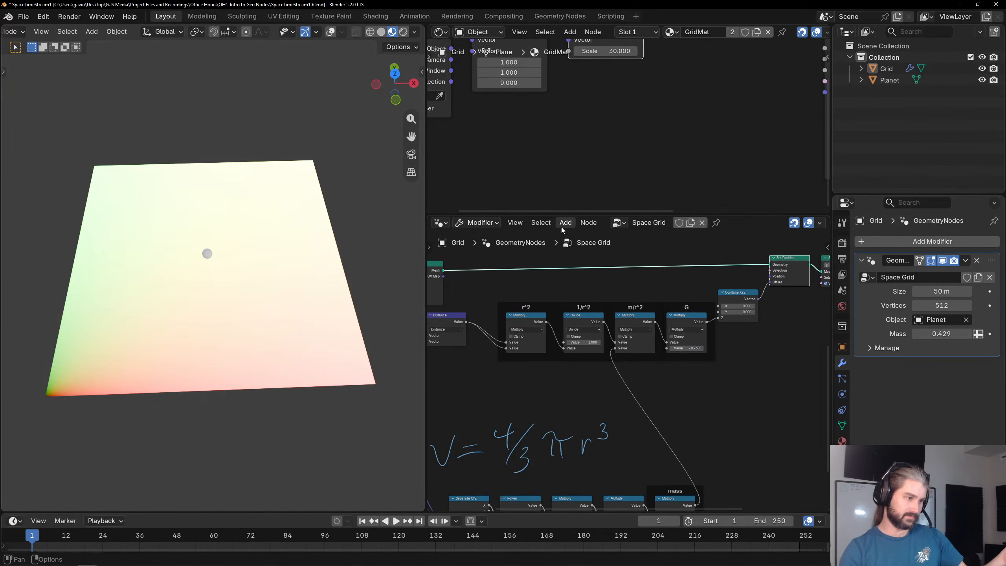
pyautogui.moveTo(562, 375); pyautogui.dragTo(562, 380)
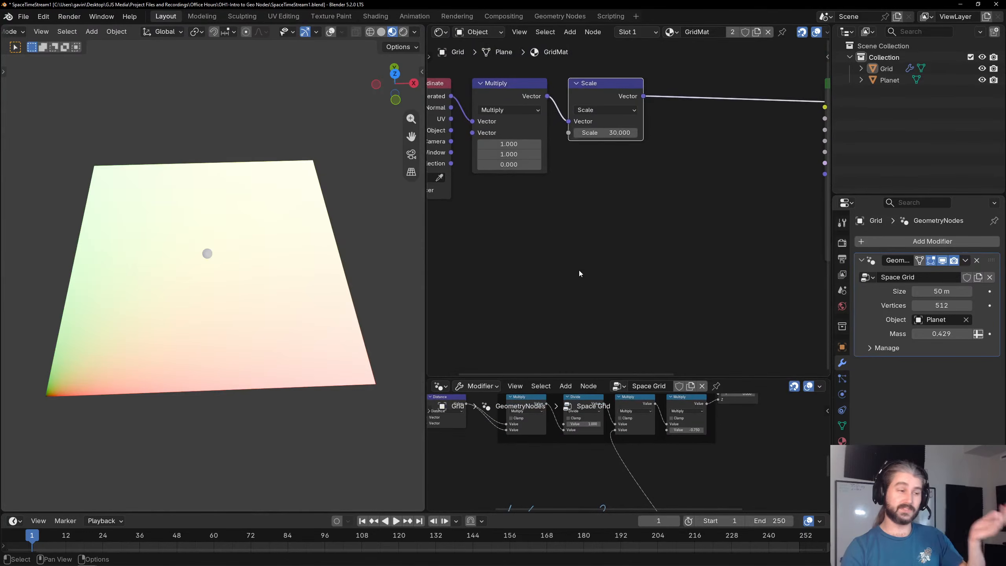
pyautogui.click(578, 272)
pyautogui.scroll(-2, 579, 267)
pyautogui.moveTo(579, 277); pyautogui.dragTo(599, 309, button='middle')
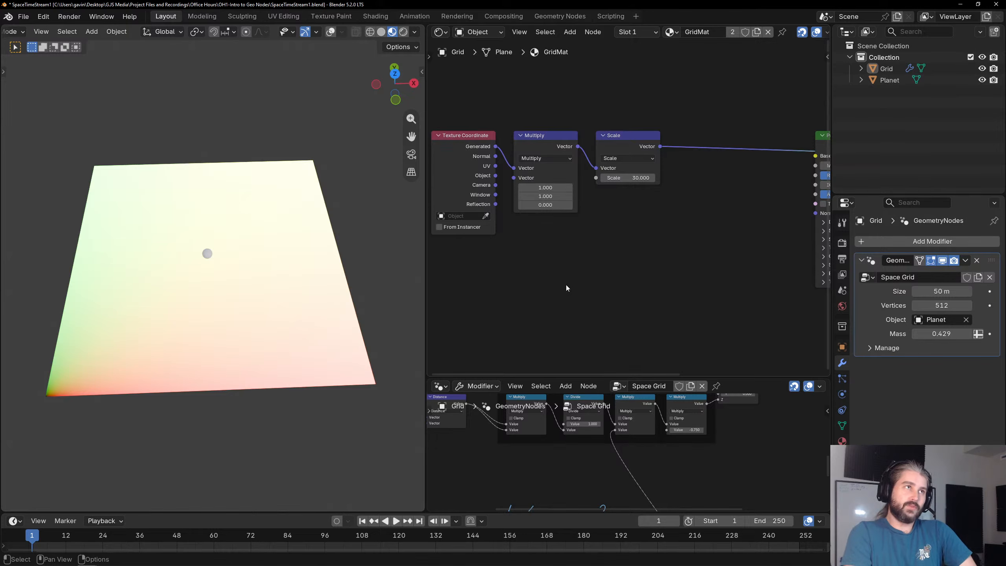
pyautogui.scroll(-2, 564, 286)
pyautogui.moveTo(564, 283); pyautogui.dragTo(590, 290, button='middle')
pyautogui.scroll(3, 614, 270)
pyautogui.scroll(1, 610, 261)
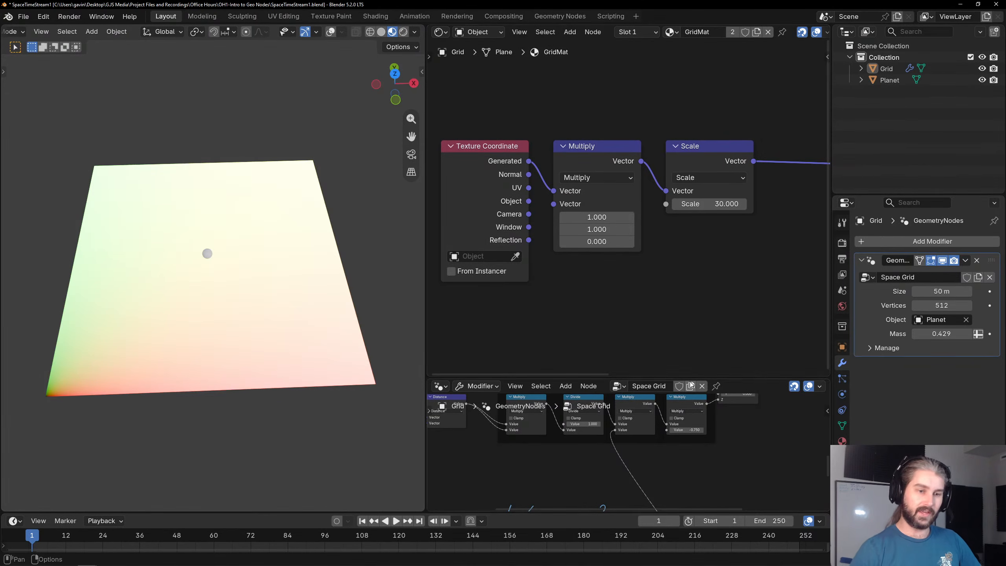
pyautogui.moveTo(691, 379); pyautogui.dragTo(701, 170)
pyautogui.scroll(2, 672, 348)
pyautogui.moveTo(554, 359); pyautogui.dragTo(605, 348, button='middle')
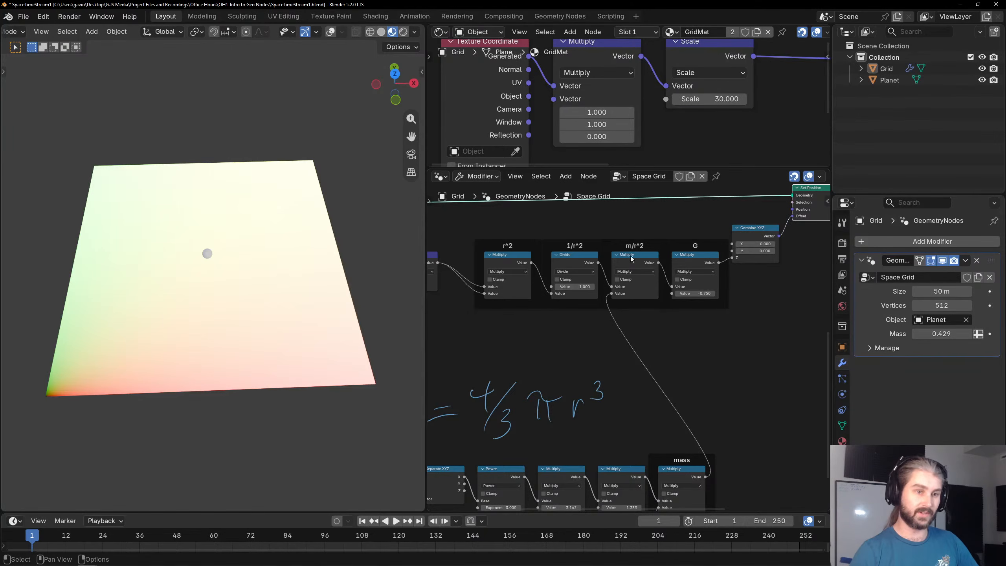
pyautogui.moveTo(573, 261); pyautogui.dragTo(564, 309, button='middle')
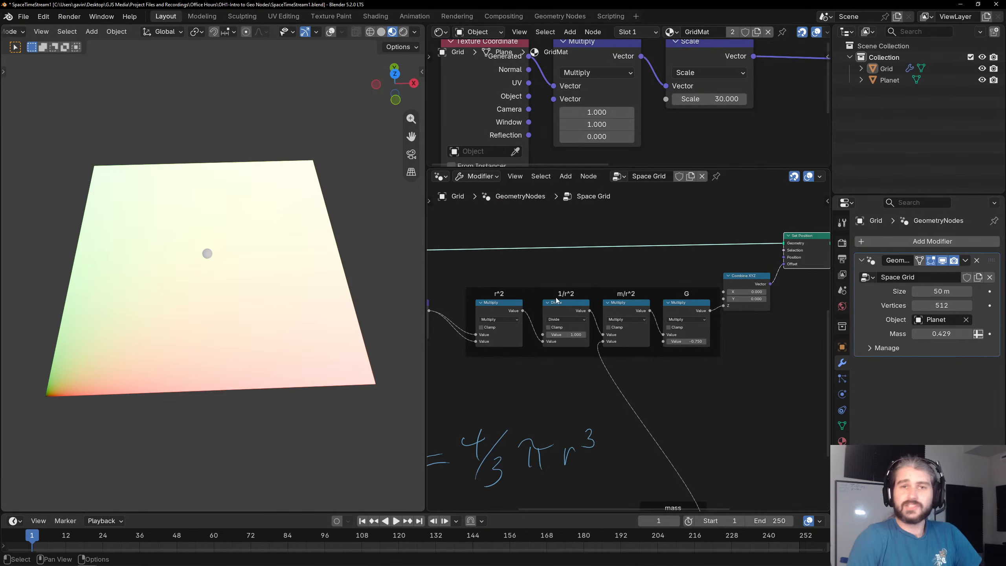
pyautogui.moveTo(704, 169); pyautogui.dragTo(703, 411)
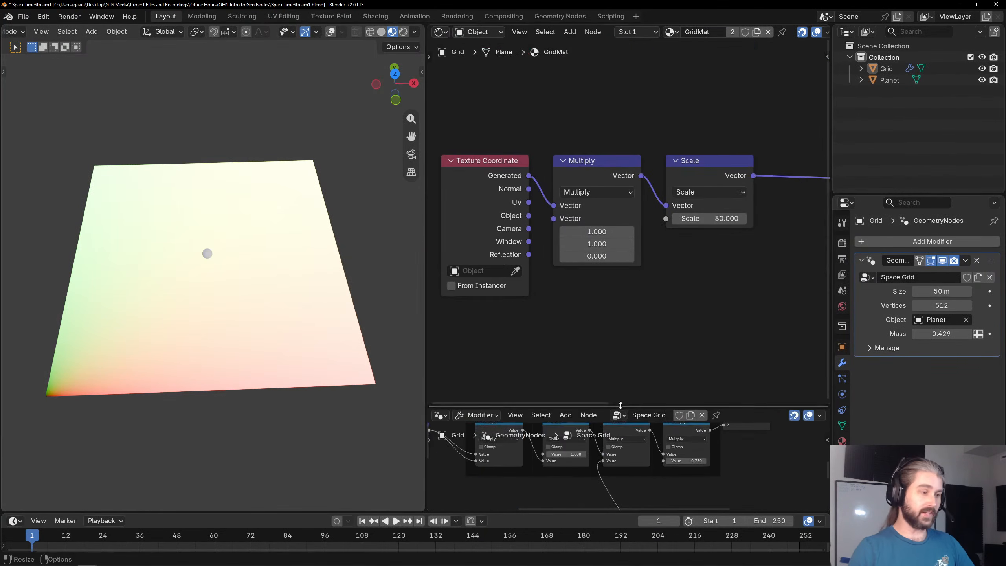
# Duplicate the Scale node onto its output link and change the copy's operation to Modulo, checking the pattern on the grid.
pyautogui.moveTo(703, 305); pyautogui.dragTo(581, 263, button='middle')
pyautogui.click(596, 129)
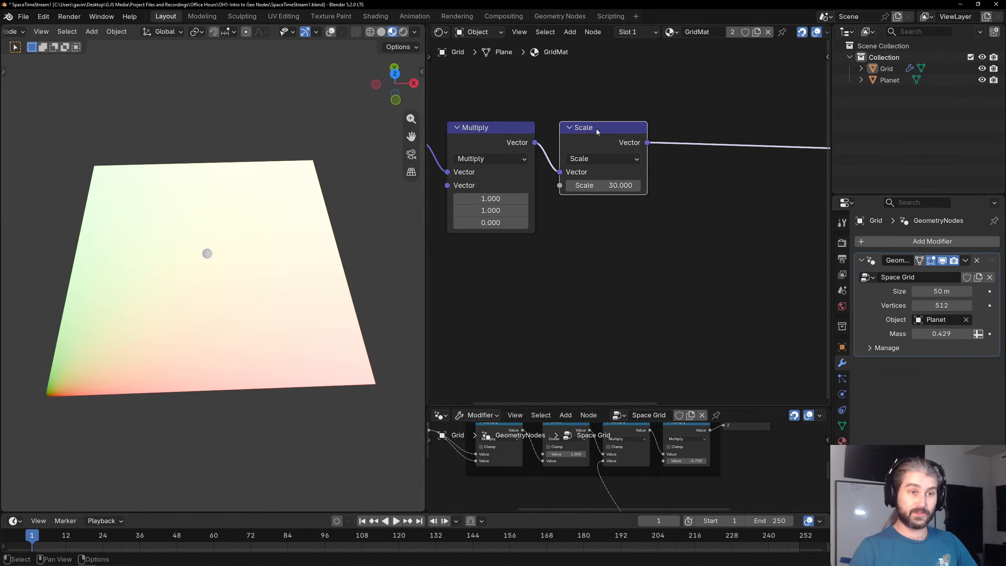
pyautogui.click(464, 134)
pyautogui.click(587, 130)
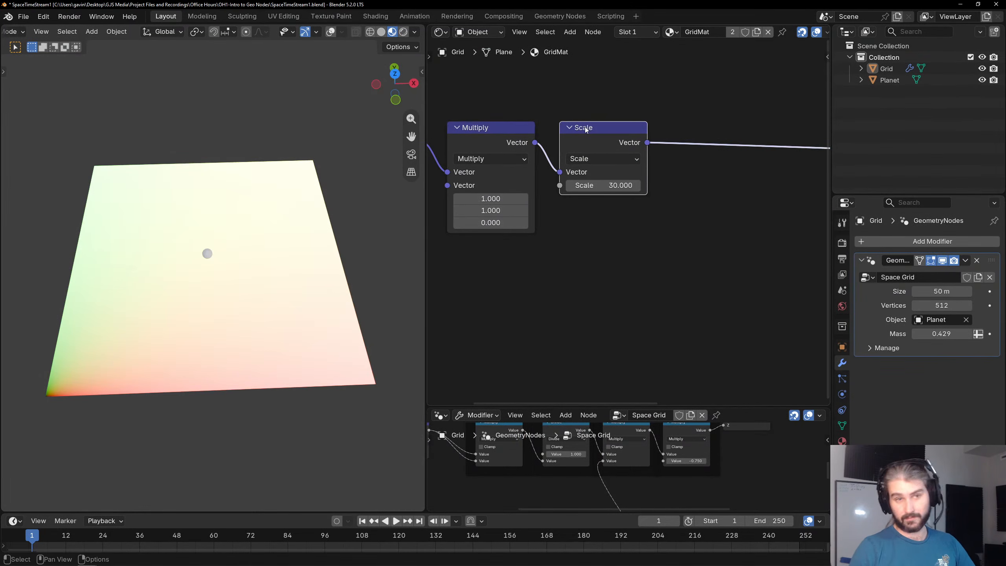
pyautogui.hotkey('shift', 'd')
pyautogui.click(723, 155)
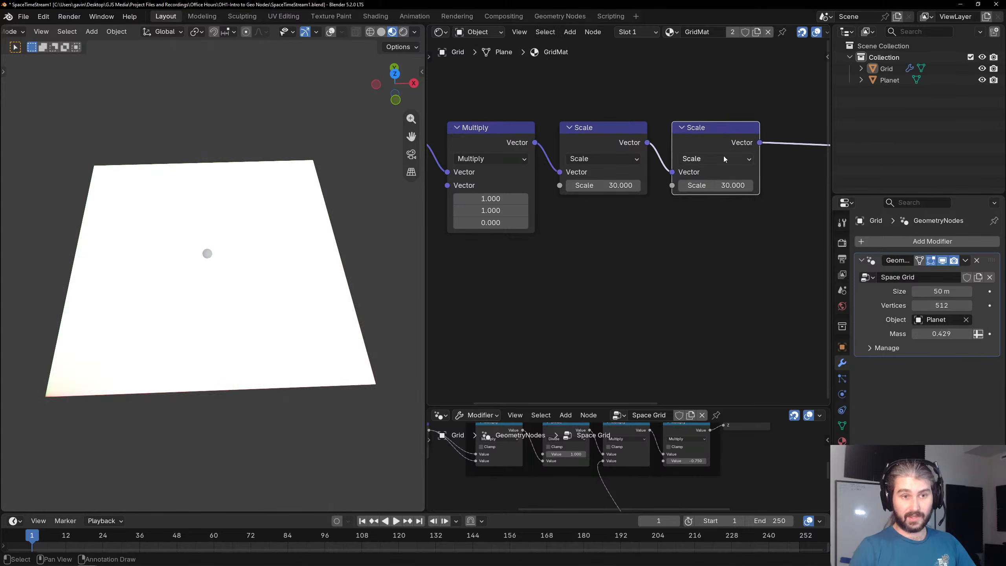
pyautogui.click(726, 159)
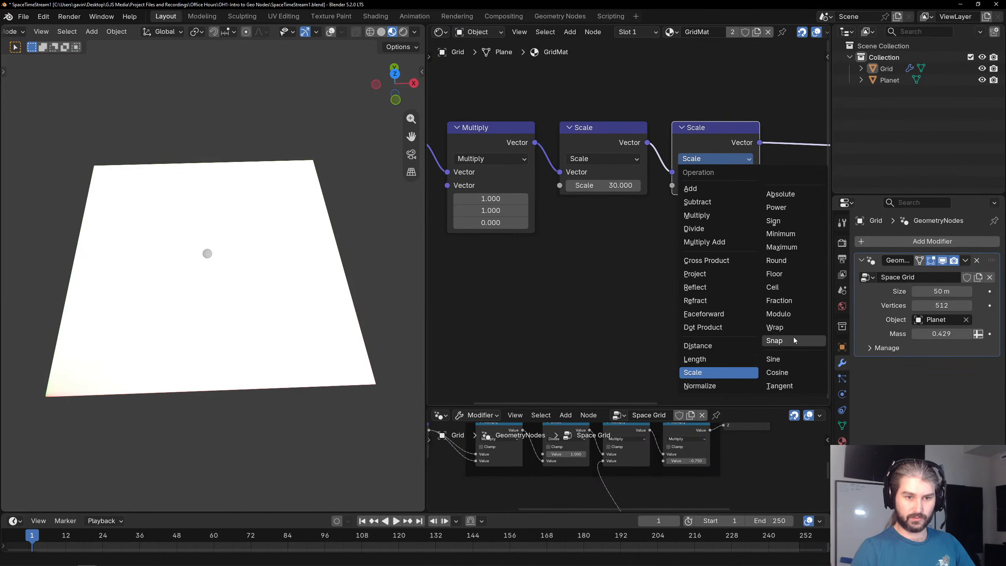
pyautogui.click(779, 314)
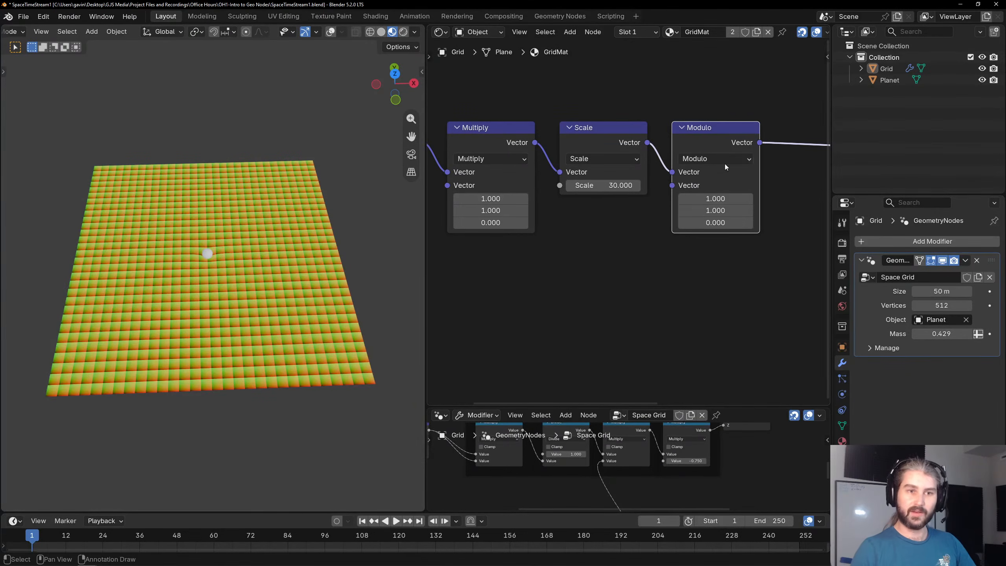
pyautogui.scroll(5, 222, 361)
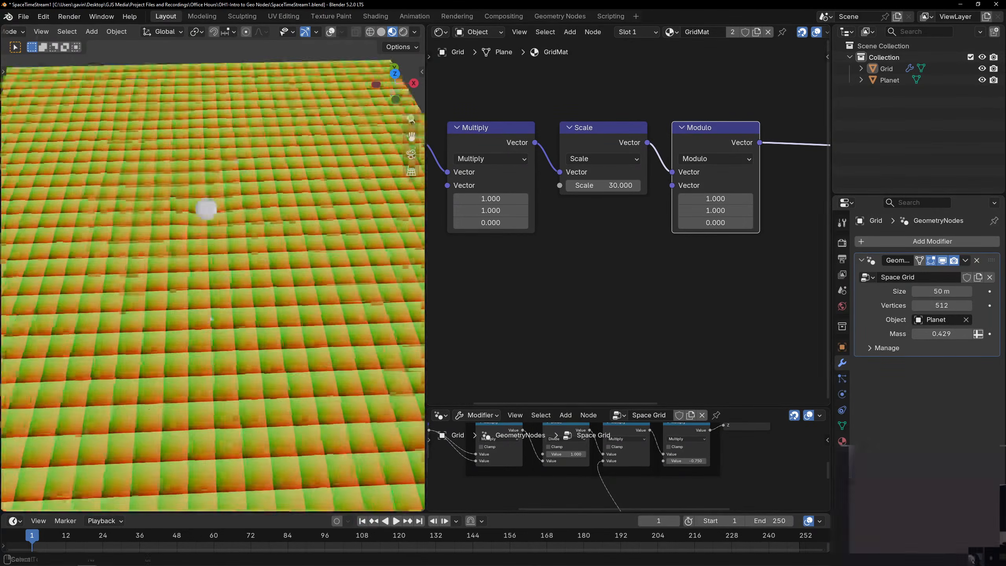
pyautogui.moveTo(222, 361); pyautogui.dragTo(129, 263, button='middle')
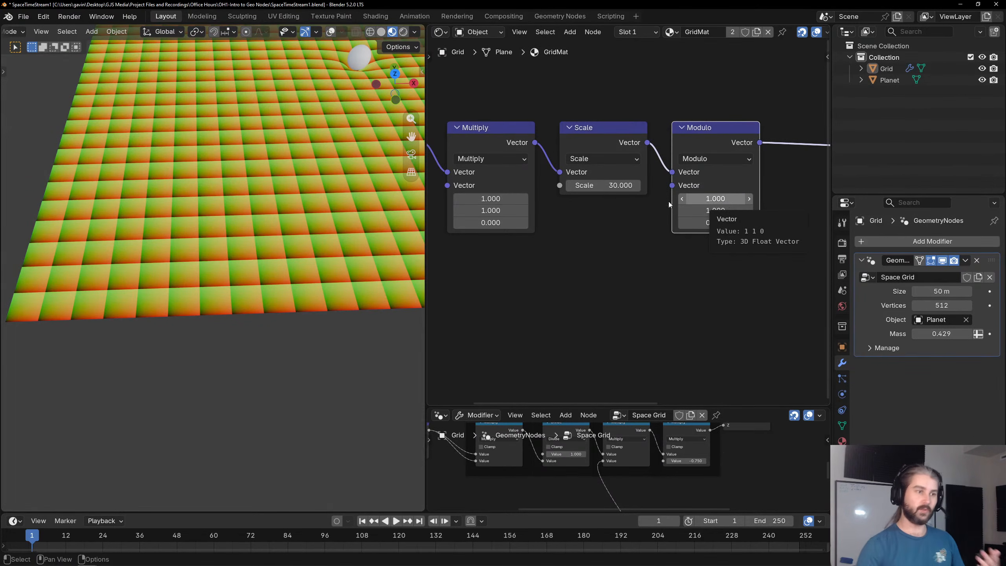
pyautogui.scroll(-4, 179, 194)
pyautogui.moveTo(324, 226); pyautogui.dragTo(44, 279, button='middle')
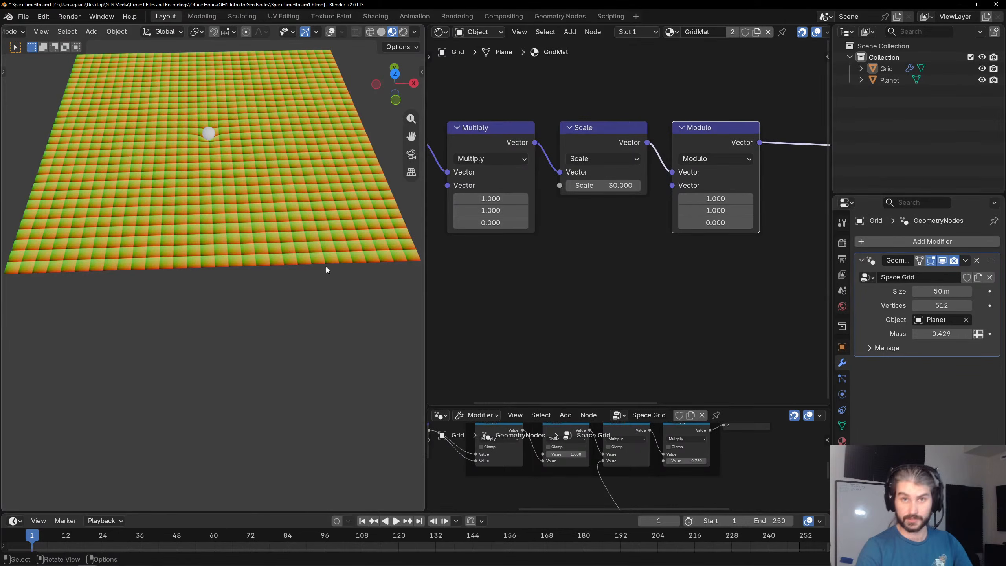
pyautogui.click(650, 255)
pyautogui.moveTo(657, 252); pyautogui.dragTo(507, 272, button='middle')
pyautogui.hotkey('shift', 'a')
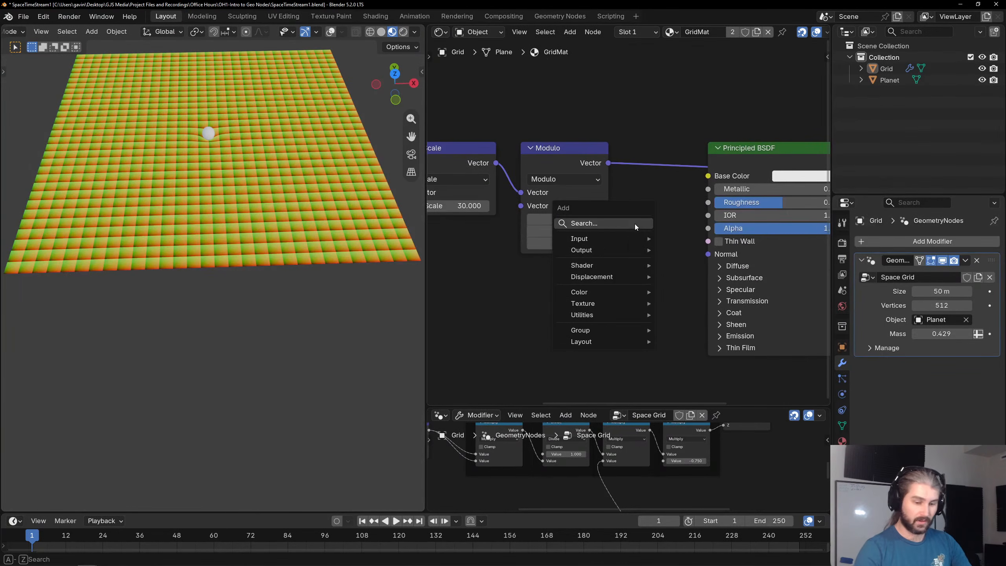
pyautogui.write('sub')
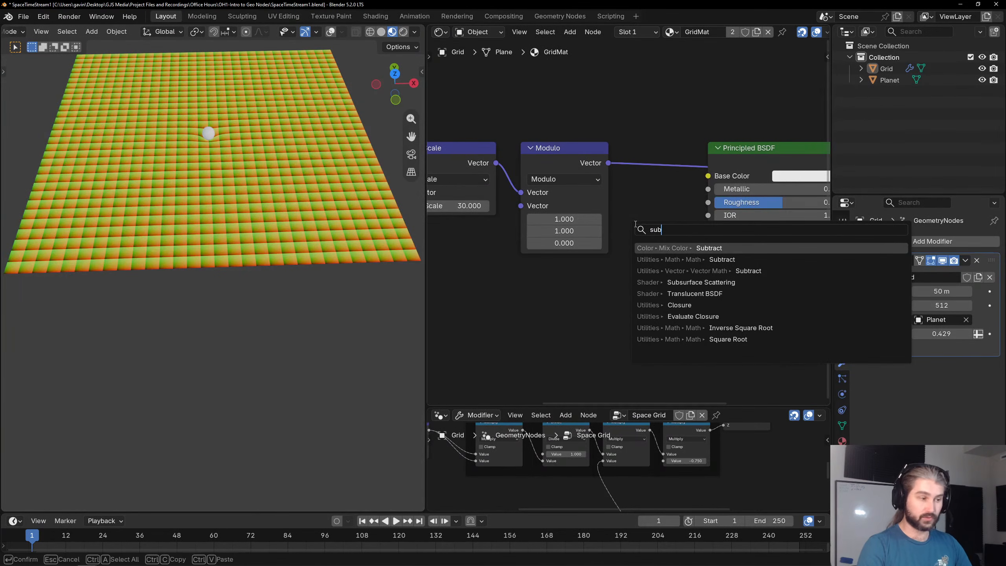
pyautogui.press('Return')
pyautogui.rightClick(571, 273)
# Duplicate the Modulo node onto its output link and change the copy's operation to Subtract.
pyautogui.click(578, 146)
pyautogui.hotkey('shift', 'd')
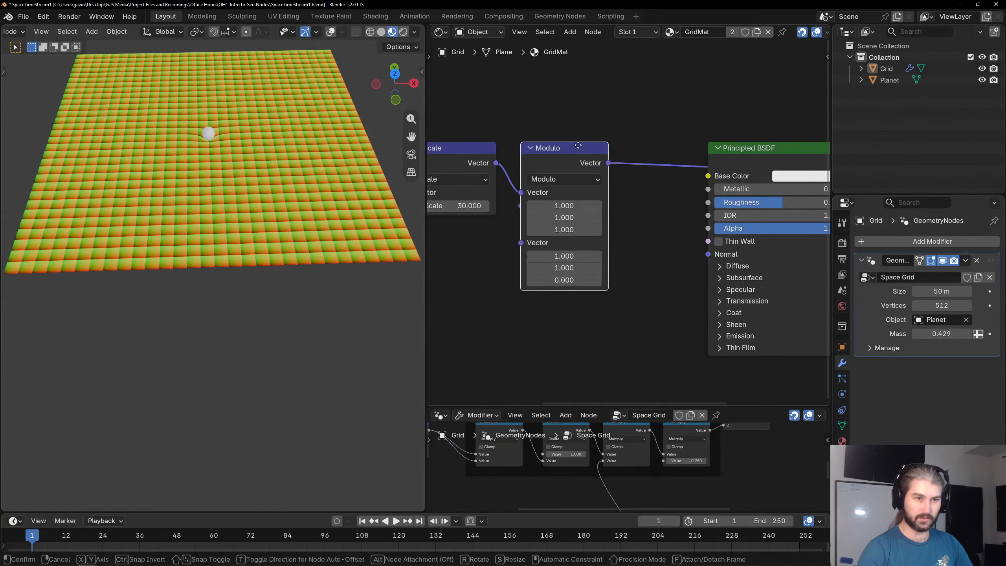
pyautogui.click(692, 146)
pyautogui.click(659, 179)
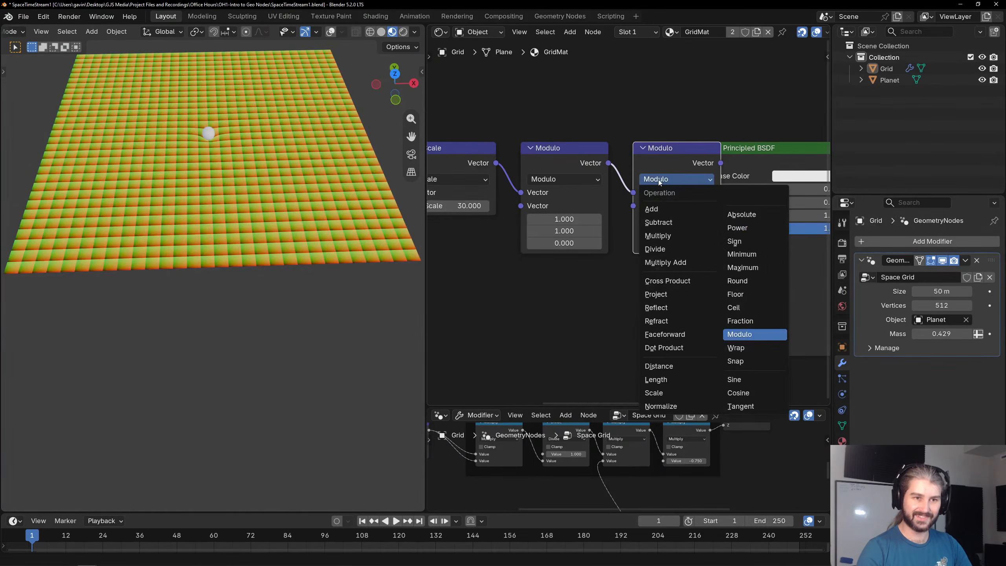
pyautogui.click(656, 225)
# Move the Principled BSDF and Material Output nodes farther along the chain, clear of the Subtract node.
pyautogui.scroll(-4, 656, 155)
pyautogui.moveTo(650, 133); pyautogui.dragTo(499, 167, button='middle')
pyautogui.moveTo(802, 161); pyautogui.dragTo(590, 190)
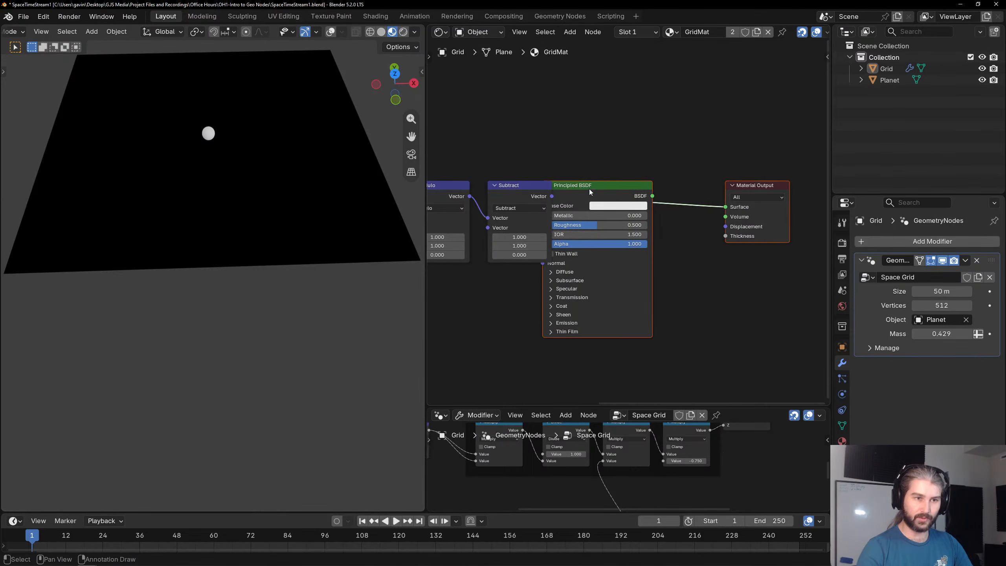
pyautogui.press('g')
pyautogui.click(662, 190)
pyautogui.scroll(4, 511, 192)
pyautogui.moveTo(509, 192); pyautogui.dragTo(647, 168, button='middle')
pyautogui.moveTo(528, 300); pyautogui.dragTo(588, 250, button='middle')
# Add a Combine XYZ node beneath the Modulo node.
pyautogui.hotkey('shift', 'a')
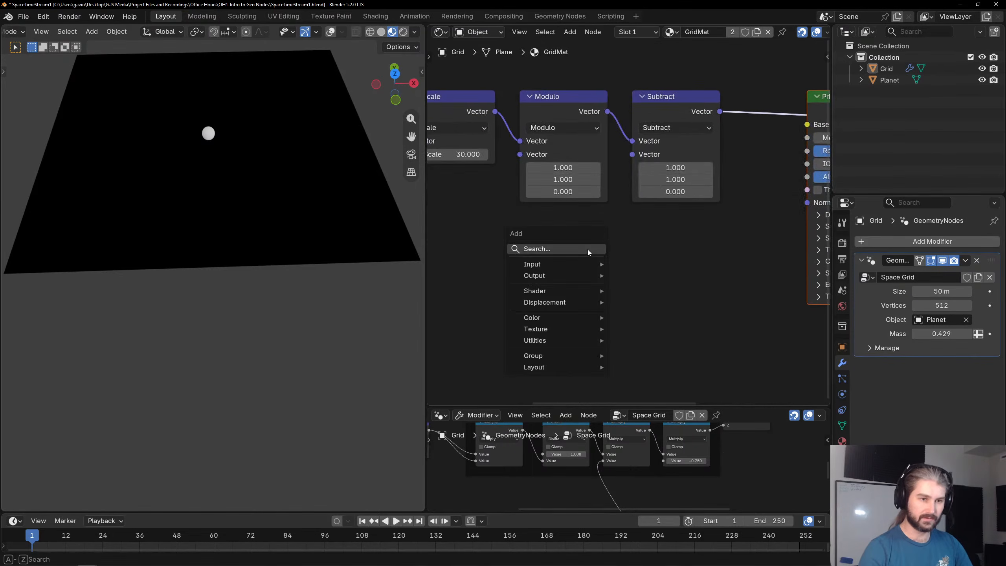
pyautogui.write('combine')
pyautogui.press('Return')
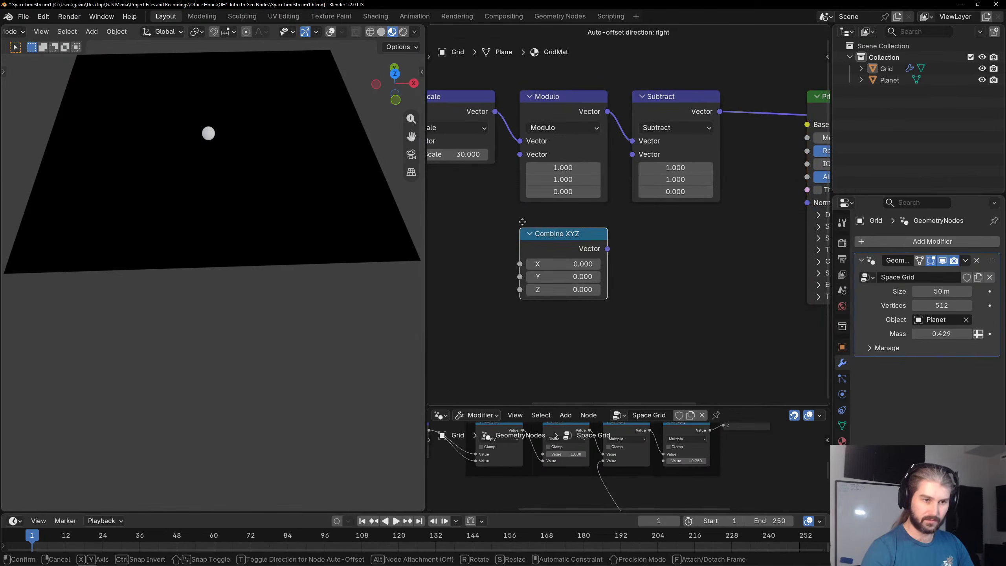
pyautogui.click(522, 222)
# Add a Value node beside Combine XYZ and set its value to 0.001.
pyautogui.hotkey('shift', 'a')
pyautogui.write('value')
pyautogui.press('Return')
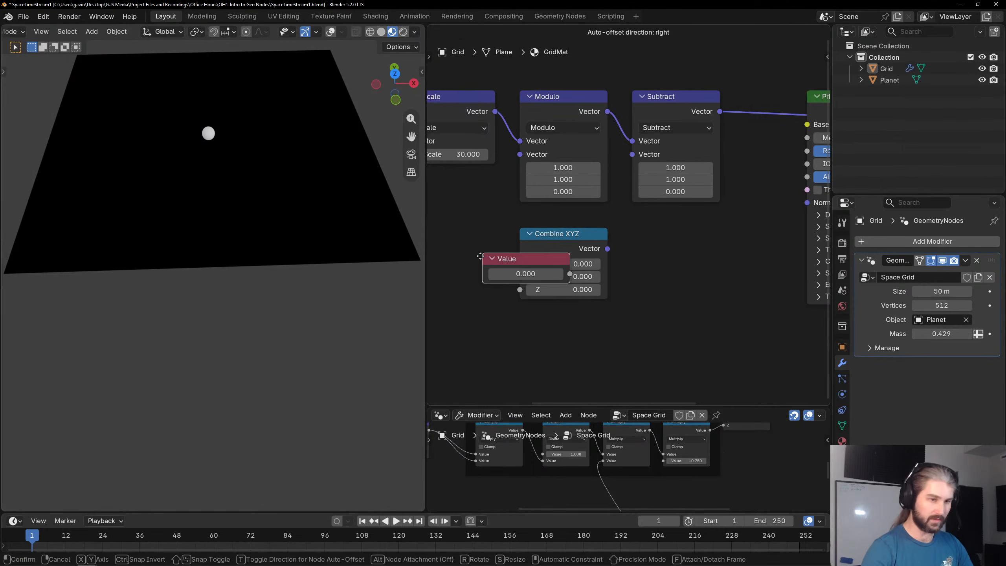
pyautogui.click(523, 232)
pyautogui.click(577, 248)
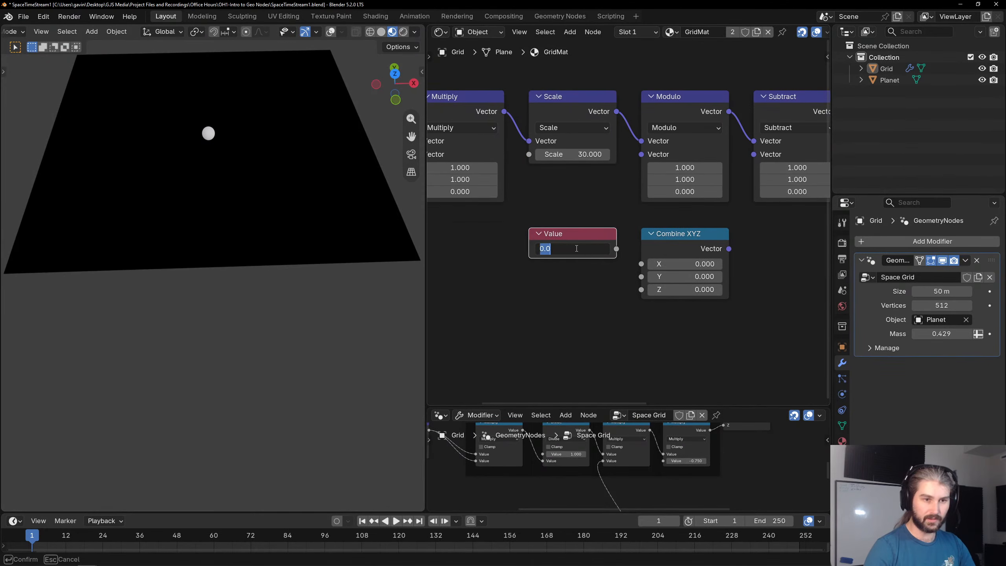
pyautogui.write('.001')
pyautogui.press('Return')
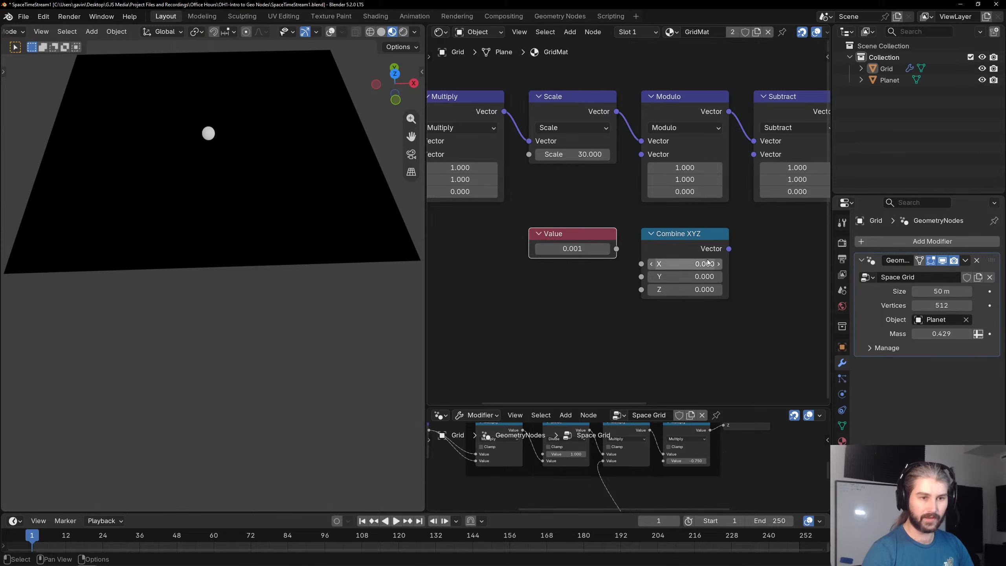
# Connect Value to Combine XYZ's X and Y, feed the combined vector into Subtract's second input, and inspect the grid cells.
pyautogui.moveTo(616, 248); pyautogui.dragTo(642, 276)
pyautogui.moveTo(728, 248); pyautogui.dragTo(754, 154)
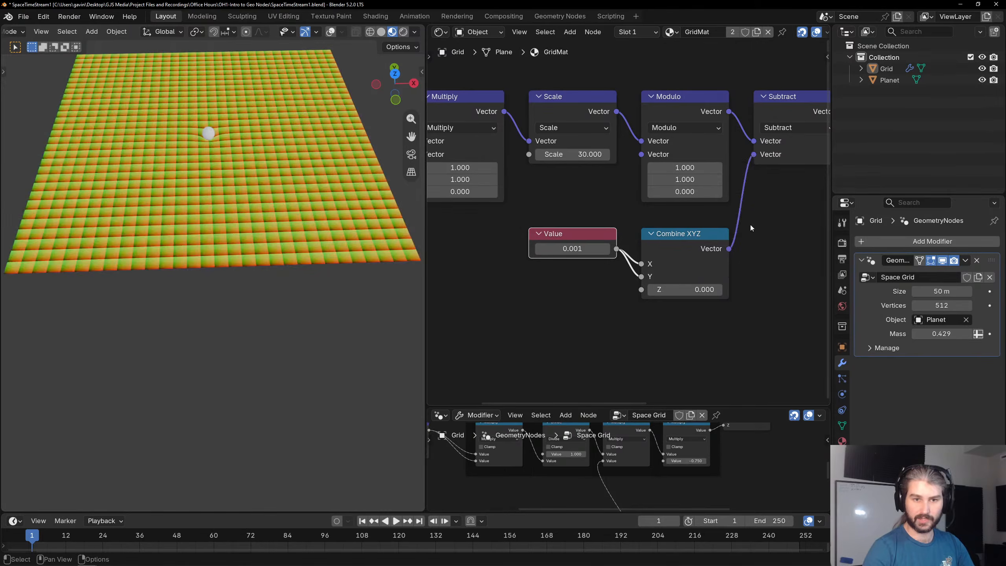
pyautogui.moveTo(749, 122); pyautogui.dragTo(672, 146, button='middle')
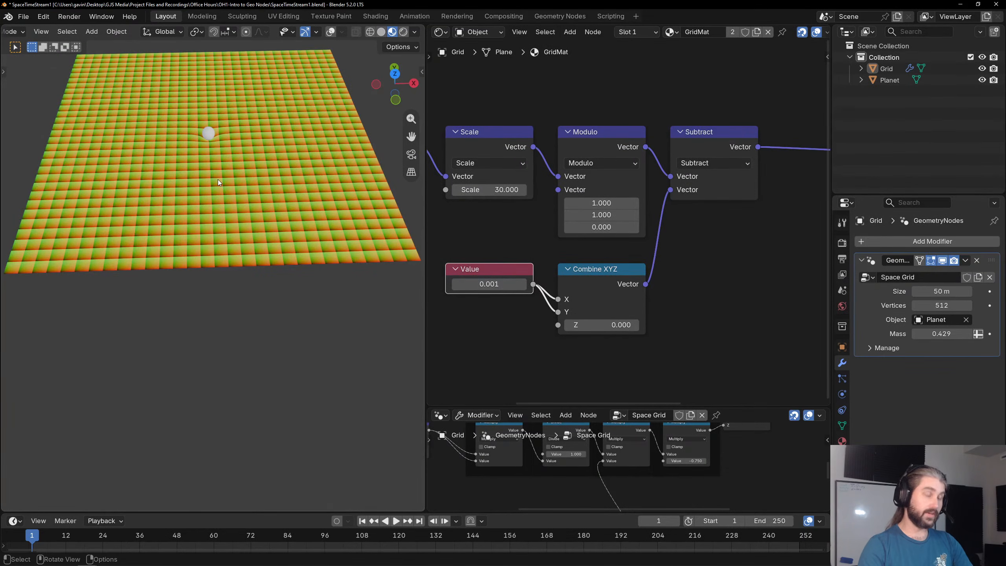
pyautogui.keyDown('shift'); pyautogui.moveTo(112, 196); pyautogui.dragTo(230, 201, button='middle'); pyautogui.keyUp('shift')
pyautogui.scroll(10, 235, 191)
pyautogui.scroll(-4, 230, 194)
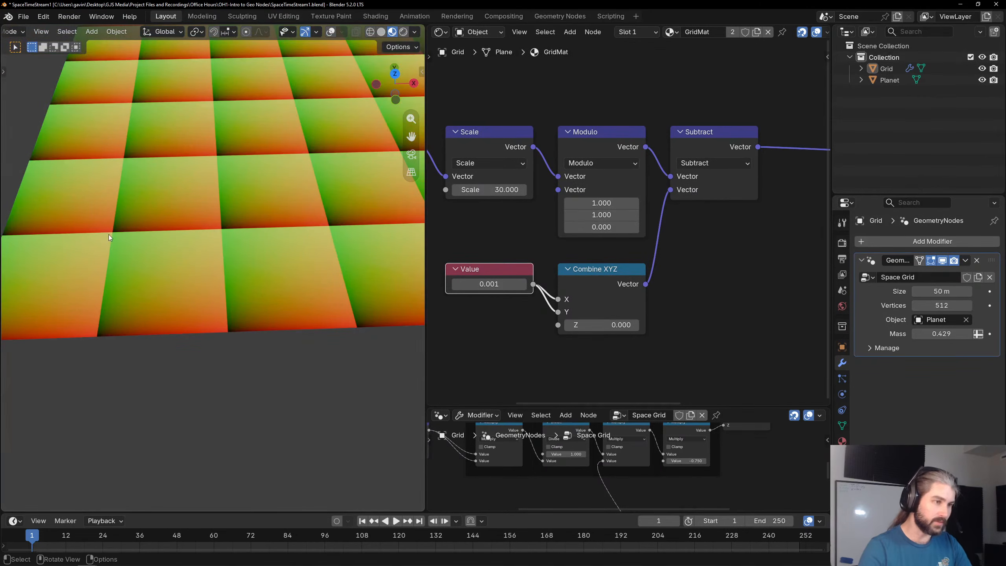
# Insert a Separate XYZ node on Subtract's output link and move the Principled BSDF below the chain.
pyautogui.moveTo(637, 242); pyautogui.dragTo(438, 270, button='middle')
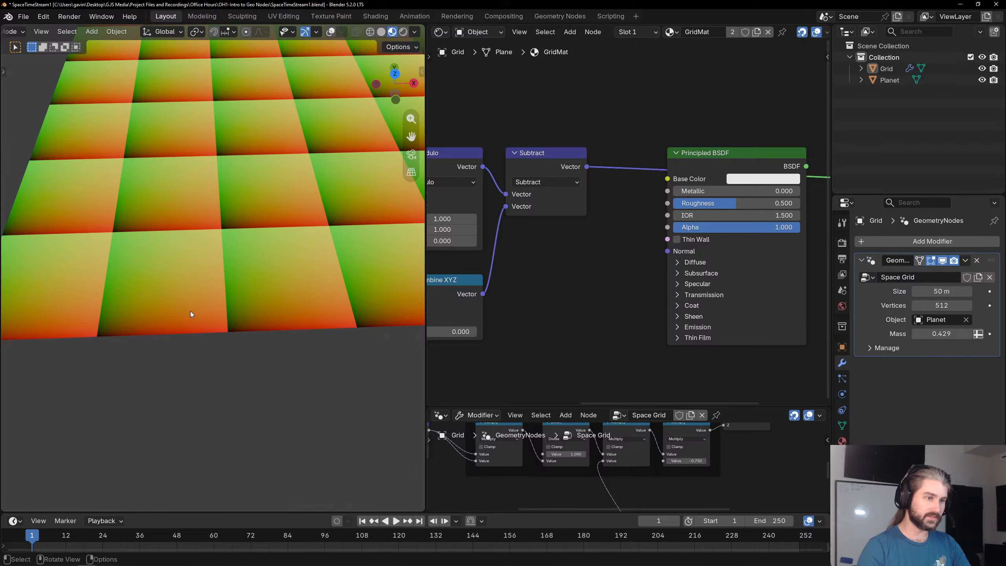
pyautogui.scroll(-3, 136, 298)
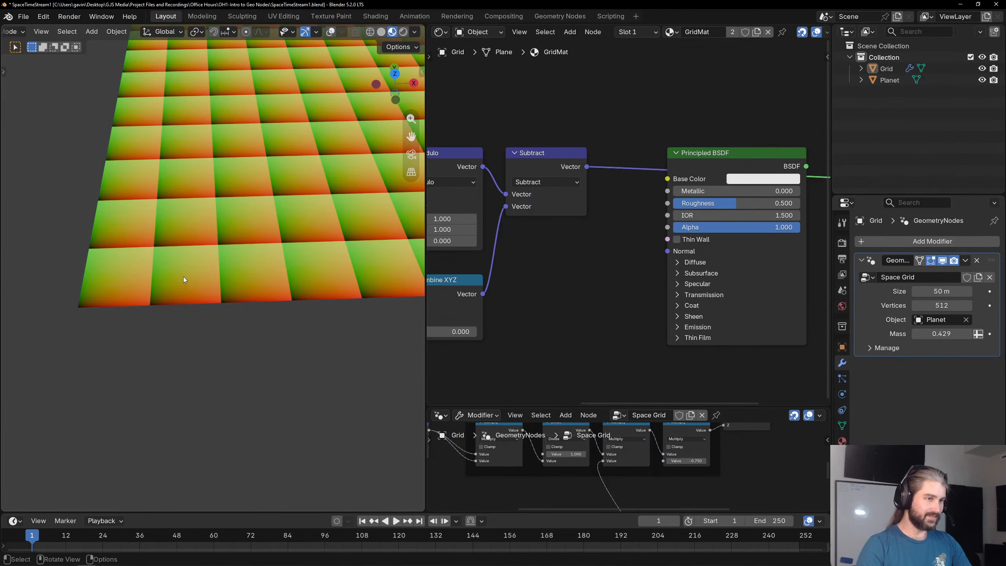
pyautogui.moveTo(574, 190); pyautogui.dragTo(514, 199, button='middle')
pyautogui.hotkey('shift', 'a')
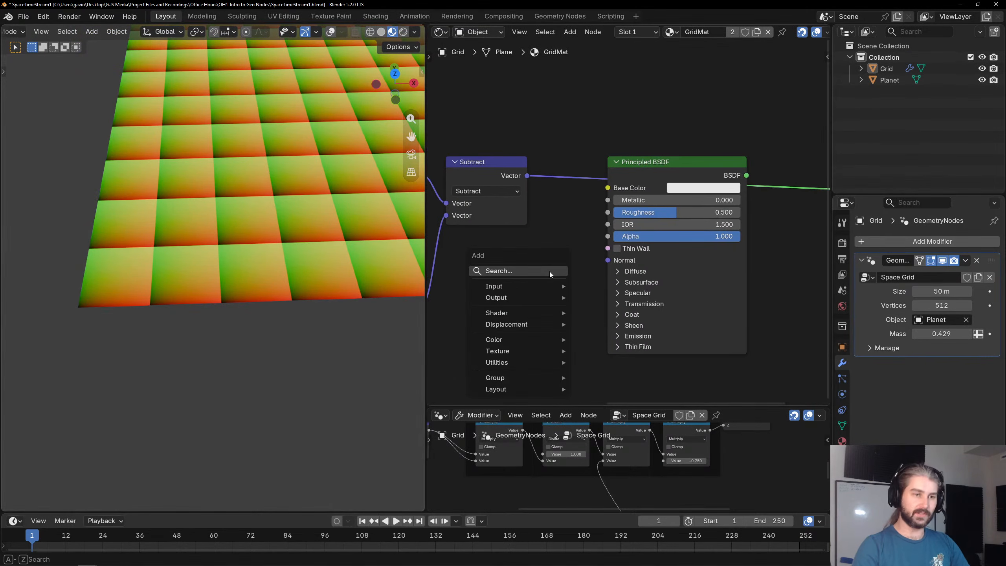
pyautogui.write('spe')
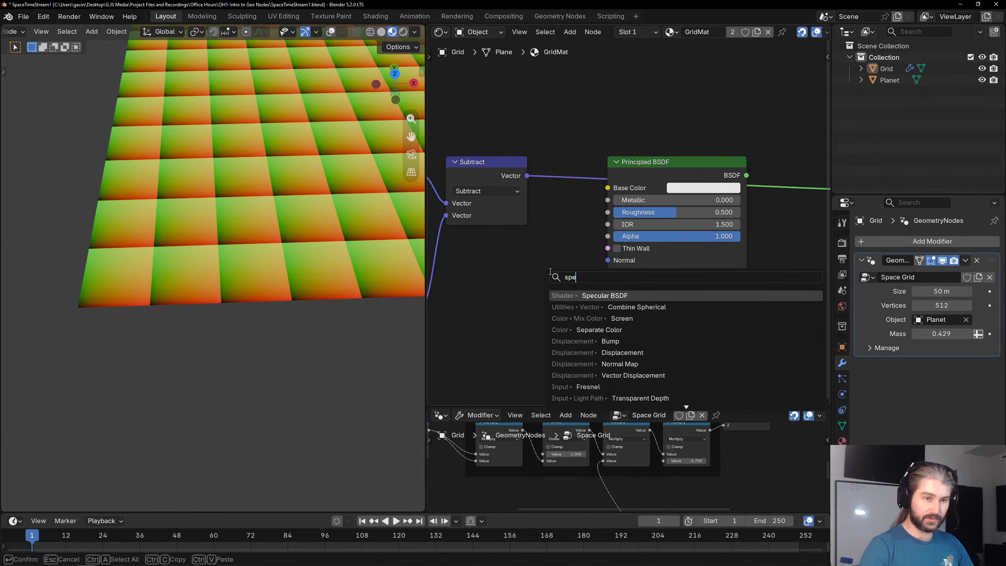
pyautogui.press('BackSpace')
pyautogui.press('BackSpace')
pyautogui.write('epa')
pyautogui.press('Return')
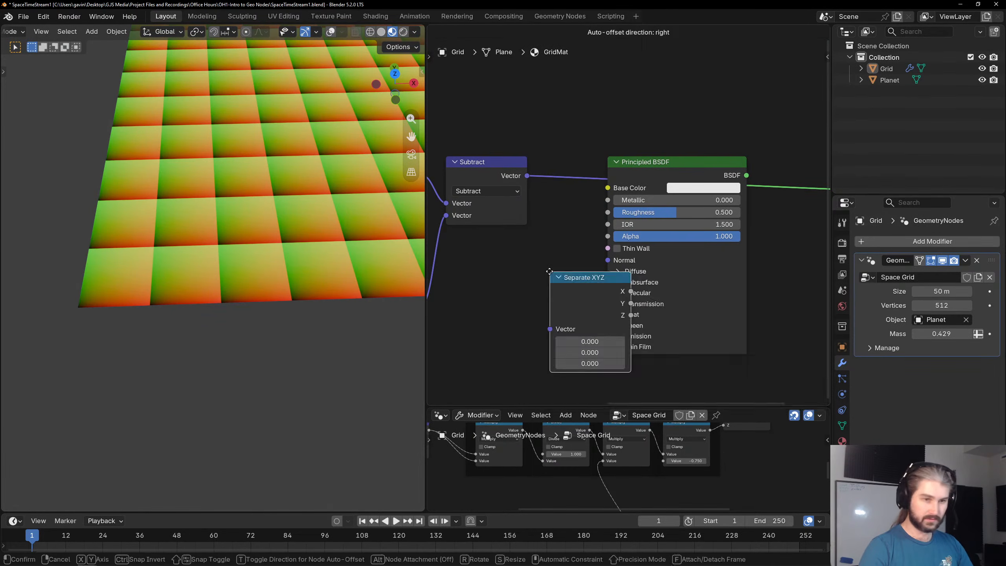
pyautogui.click(552, 168)
pyautogui.moveTo(670, 181); pyautogui.dragTo(682, 290)
# Set the Value node feeding Combine XYZ to 0.111, watching a line between grid cells.
pyautogui.scroll(4, 198, 229)
pyautogui.scroll(-1, 485, 277)
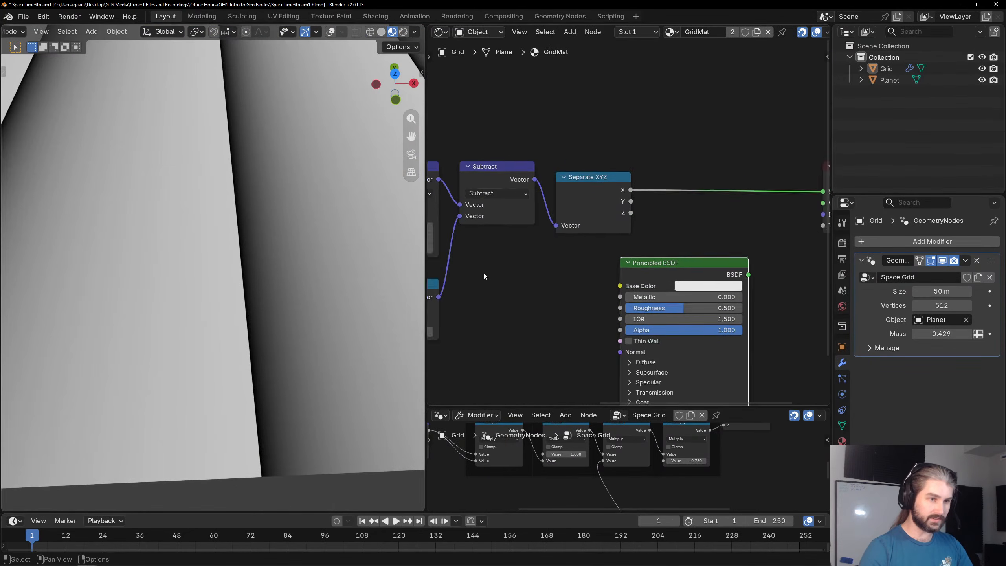
pyautogui.moveTo(485, 273); pyautogui.dragTo(784, 153, button='middle')
pyautogui.moveTo(608, 178)
pyautogui.mouseDown()
pyautogui.moveTo(673, 177)
pyautogui.moveTo(610, 178)
pyautogui.mouseUp()
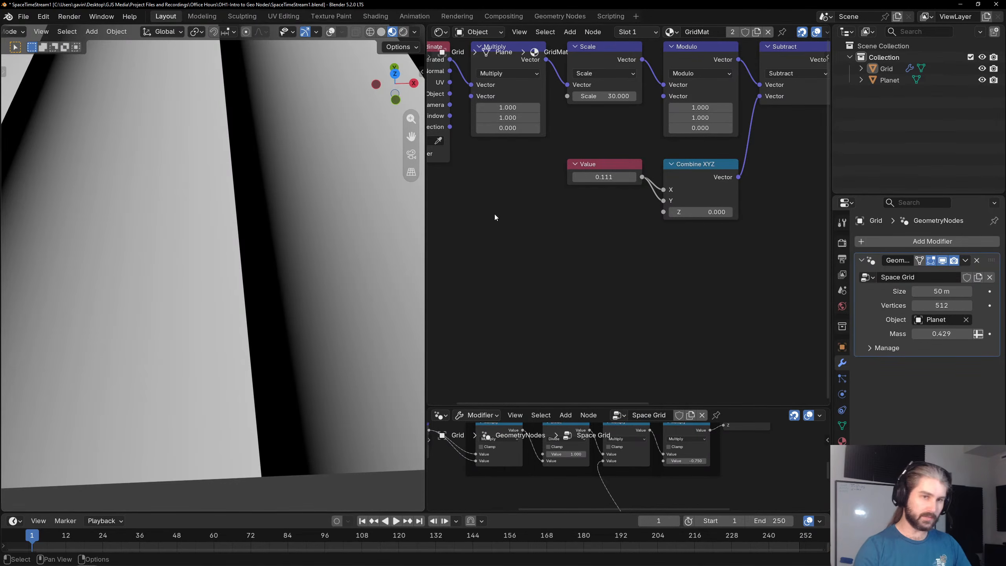
# Insert a Minimum math node after Separate XYZ's X output, connect Y to its second value, and check the grid pattern.
pyautogui.scroll(-2, 630, 224)
pyautogui.moveTo(630, 224); pyautogui.dragTo(527, 231, button='middle')
pyautogui.scroll(-1, 684, 176)
pyautogui.moveTo(684, 176); pyautogui.dragTo(584, 216, button='middle')
pyautogui.scroll(3, 631, 193)
pyautogui.hotkey('shift', 'a')
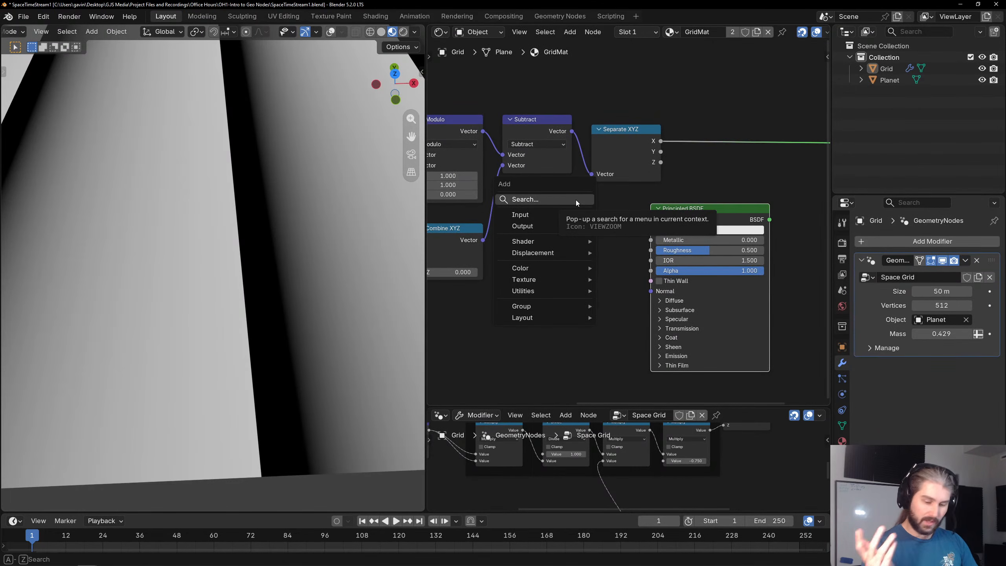
pyautogui.write('min')
pyautogui.press('Return')
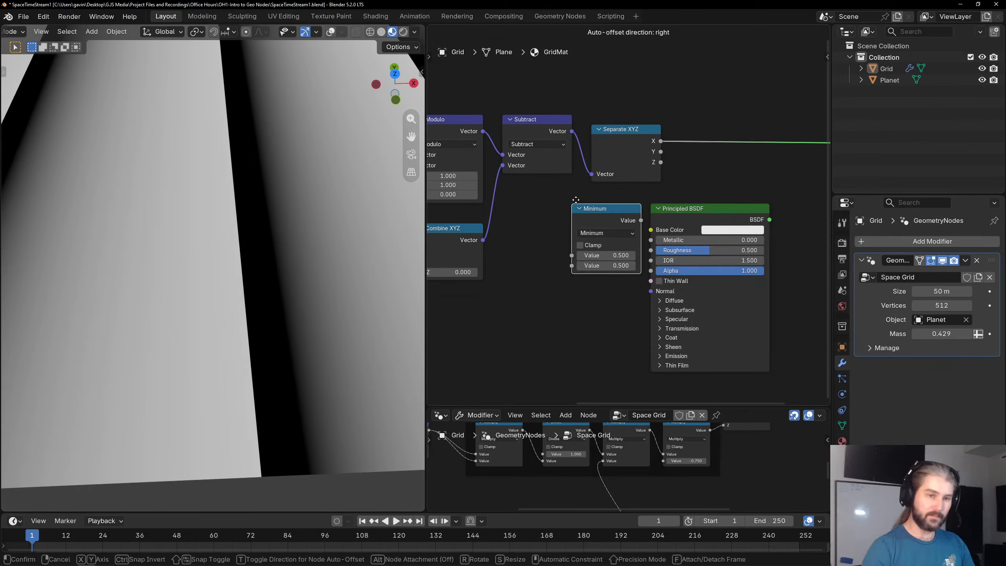
pyautogui.click(689, 124)
pyautogui.moveTo(661, 152); pyautogui.dragTo(679, 186)
pyautogui.scroll(-13, 280, 210)
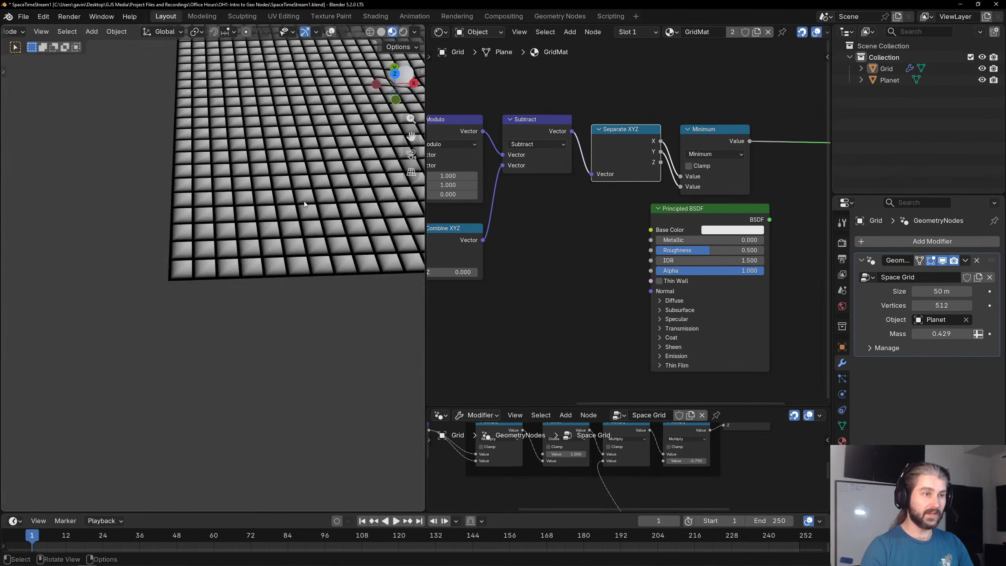
pyautogui.keyDown('shift'); pyautogui.moveTo(310, 200); pyautogui.dragTo(255, 223, button='middle'); pyautogui.keyUp('shift')
pyautogui.scroll(4, 272, 231)
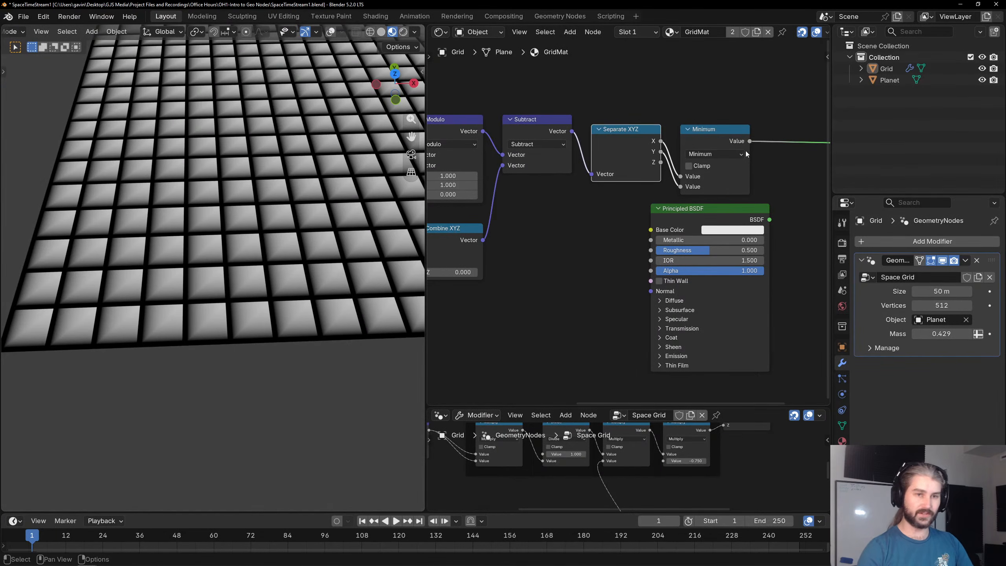
# Duplicate the Minimum node onto its output link and change the copy's operation to Sign.
pyautogui.moveTo(745, 151); pyautogui.dragTo(623, 173, button='middle')
pyautogui.click(592, 158)
pyautogui.hotkey('shift', 'd')
pyautogui.click(671, 156)
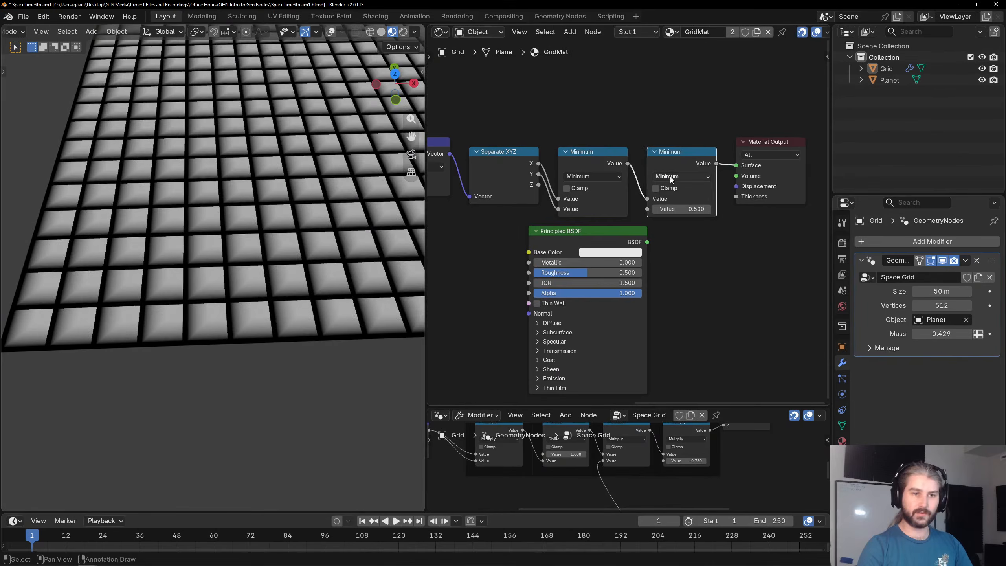
pyautogui.click(669, 176)
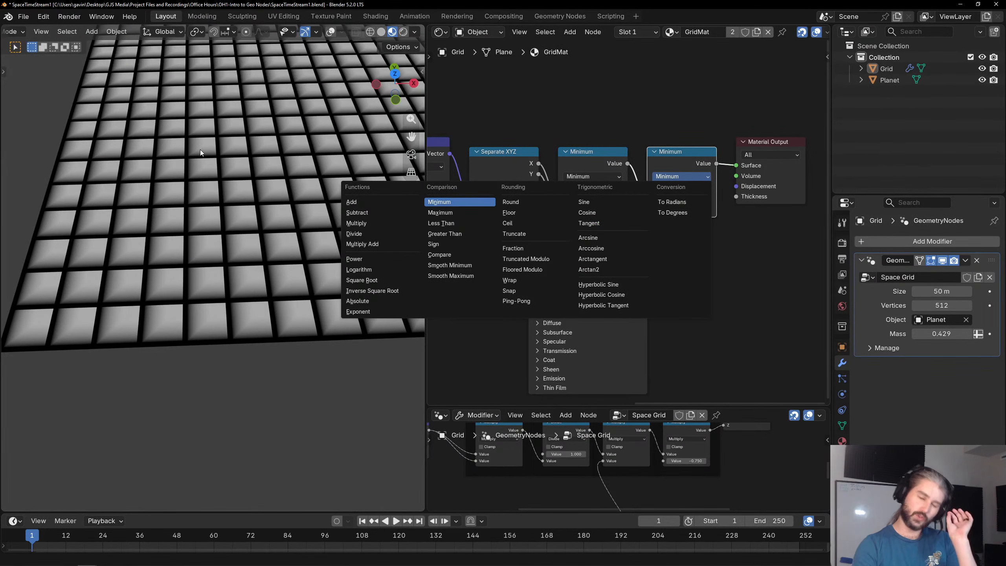
pyautogui.click(457, 242)
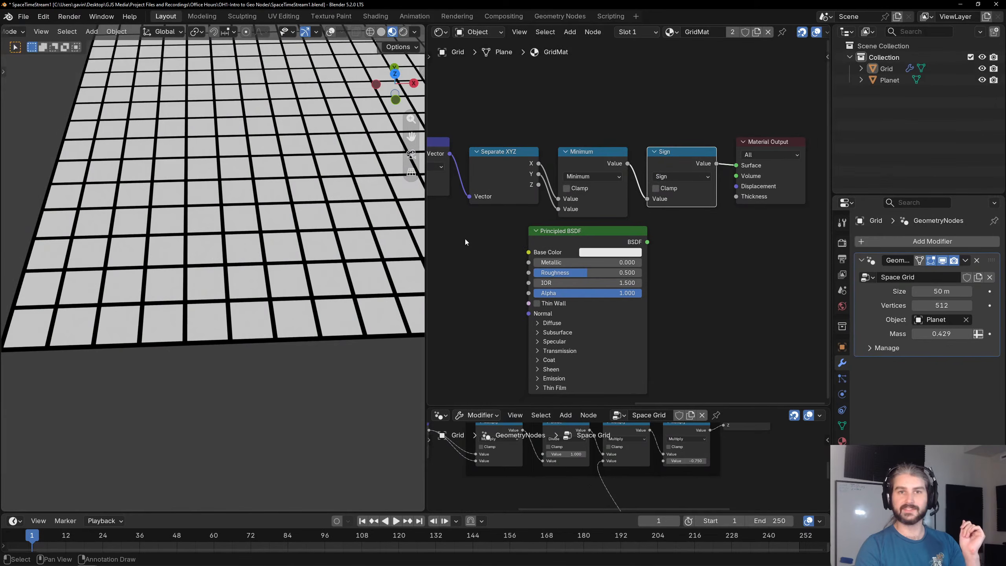
# Duplicate the Sign node onto its output link, change the copy's operation to Maximum and set its second value to 0.
pyautogui.scroll(5, 250, 242)
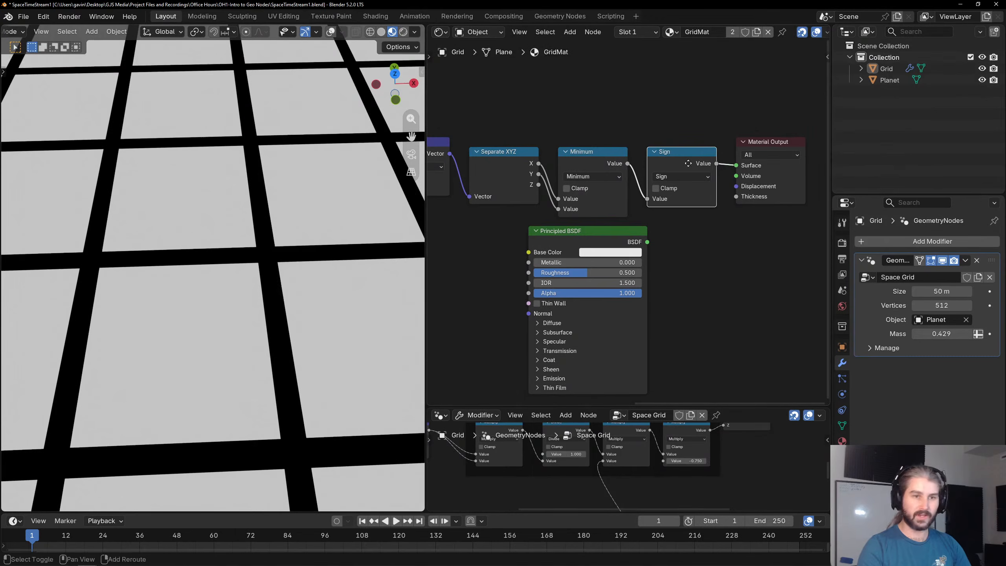
pyautogui.hotkey('shift', 'd')
pyautogui.click(761, 161)
pyautogui.click(762, 176)
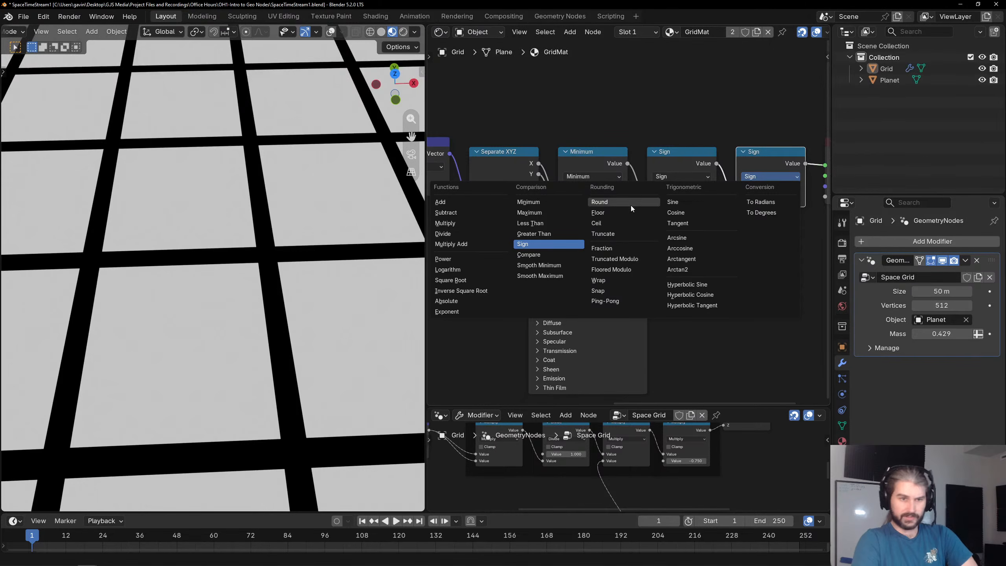
pyautogui.click(535, 215)
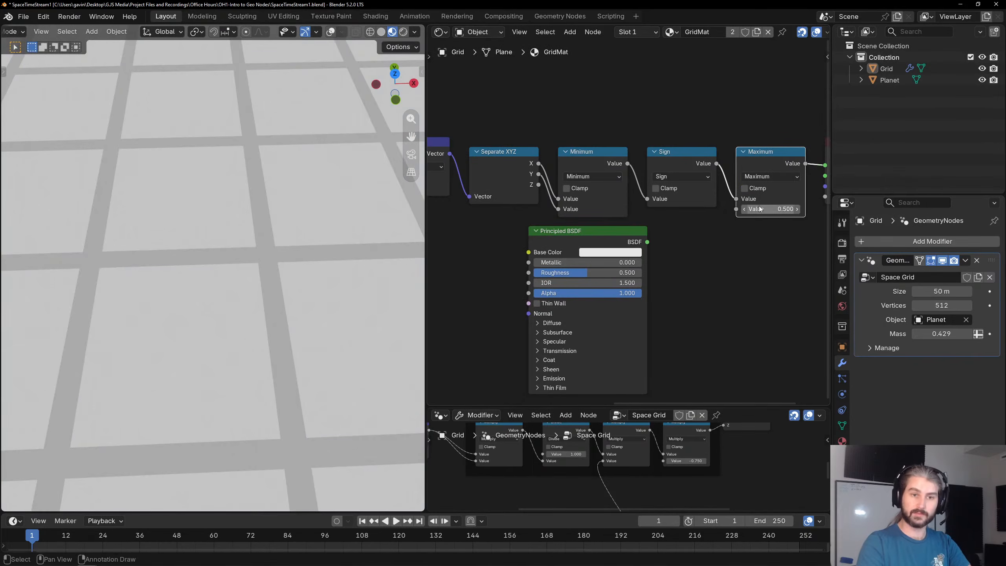
pyautogui.click(762, 209)
pyautogui.write('0')
pyautogui.press('Return')
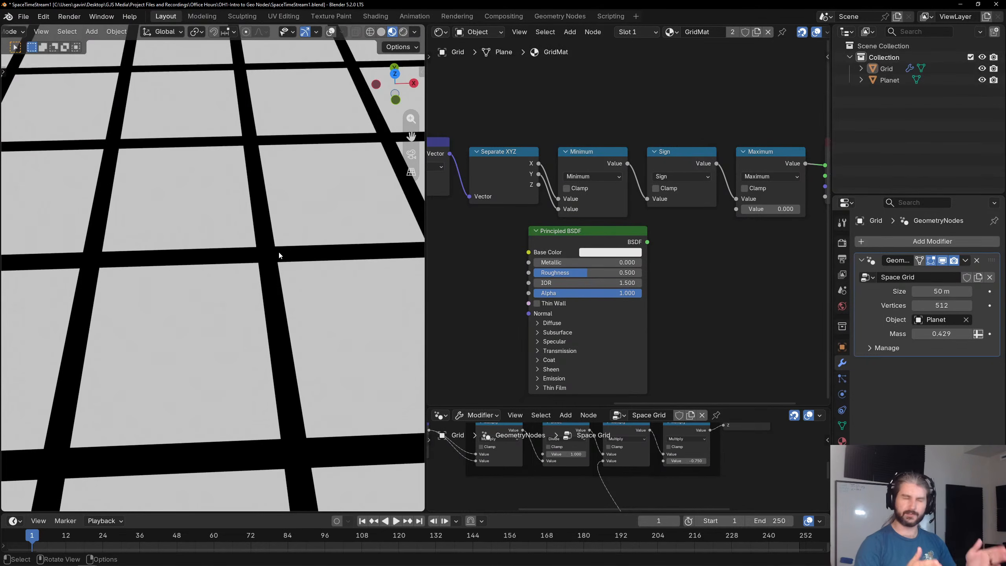
# Lower the Scale node's factor to 14.240 to make the grid cells larger.
pyautogui.scroll(-9, 280, 256)
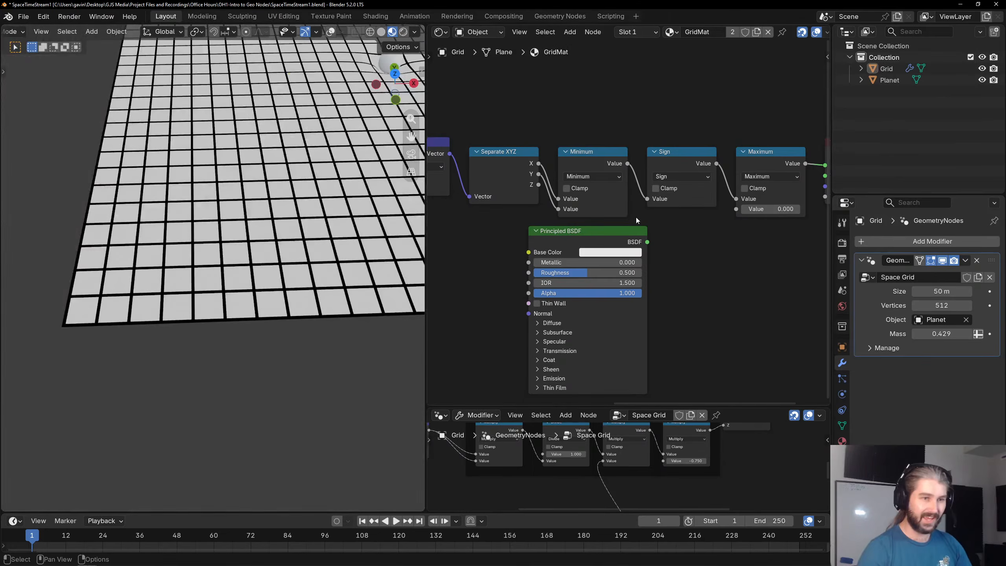
pyautogui.moveTo(672, 214); pyautogui.dragTo(621, 250, button='middle')
pyautogui.scroll(-1, 620, 250)
pyautogui.moveTo(547, 235); pyautogui.dragTo(635, 236, button='middle')
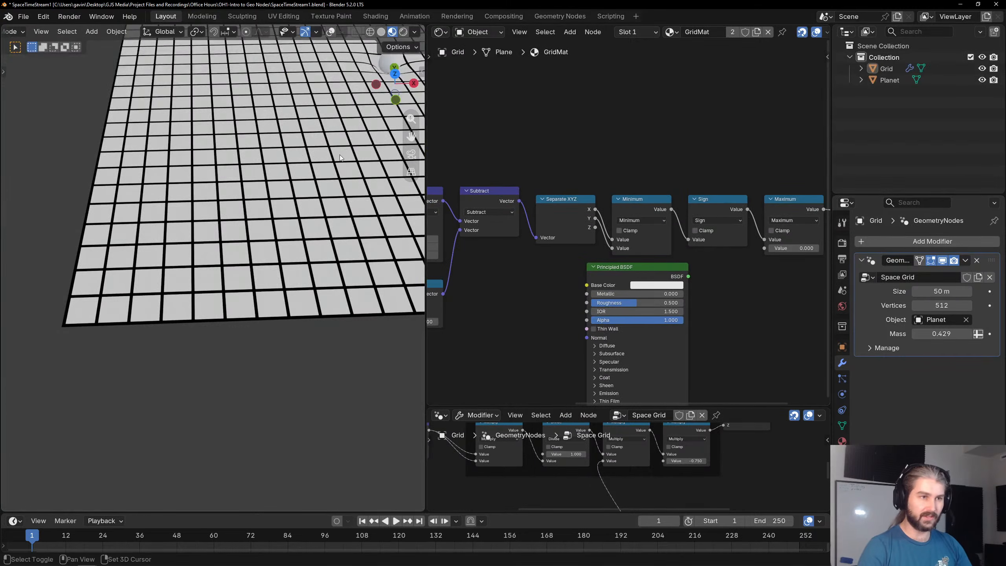
pyautogui.scroll(-5, 339, 154)
pyautogui.moveTo(547, 244); pyautogui.dragTo(773, 212, button='middle')
pyautogui.scroll(1, 541, 274)
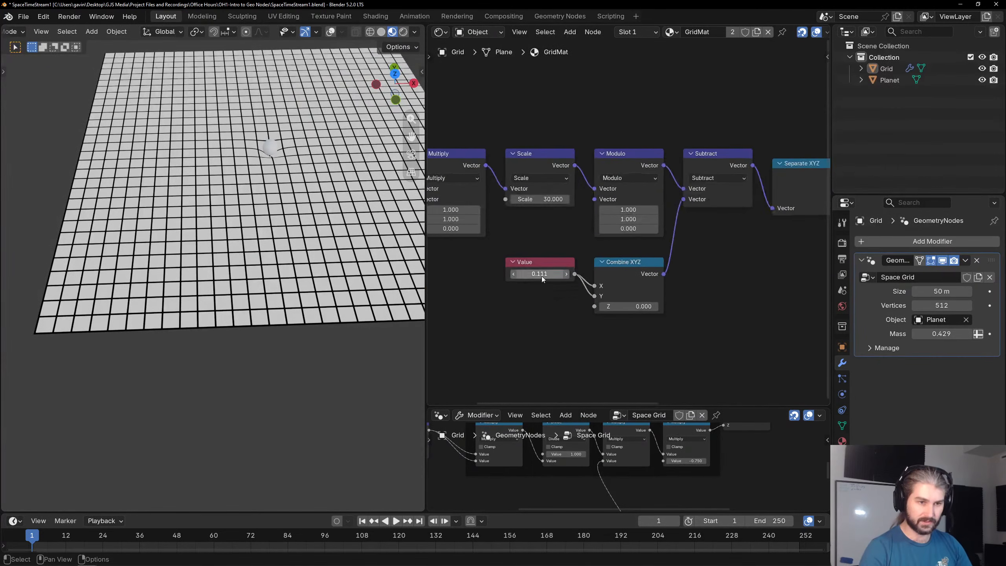
pyautogui.moveTo(541, 274); pyautogui.dragTo(656, 274, button='middle')
pyautogui.moveTo(656, 272)
pyautogui.mouseDown()
pyautogui.moveTo(624, 273)
pyautogui.moveTo(690, 273)
pyautogui.moveTo(656, 272)
pyautogui.mouseUp()
pyautogui.moveTo(668, 197); pyautogui.dragTo(634, 206)
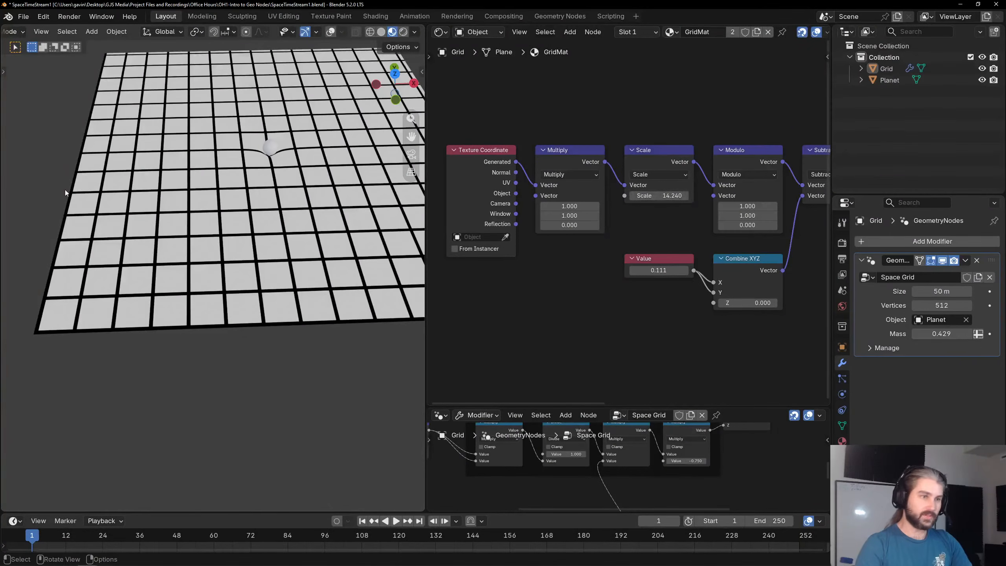
# Set the factor of the Scale node before Modulo to 30.
pyautogui.scroll(-4, 138, 211)
pyautogui.scroll(2, 634, 222)
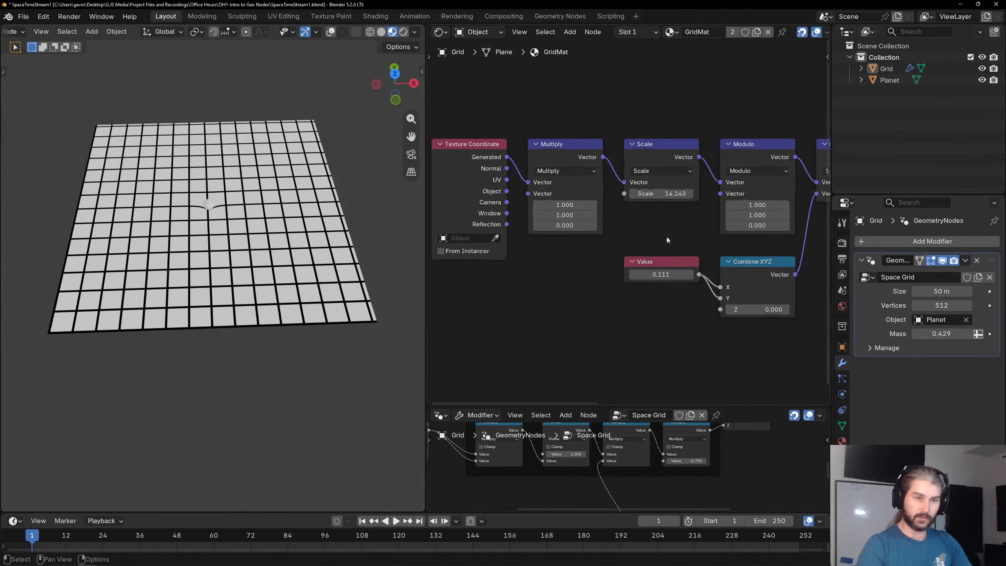
pyautogui.doubleClick(668, 192)
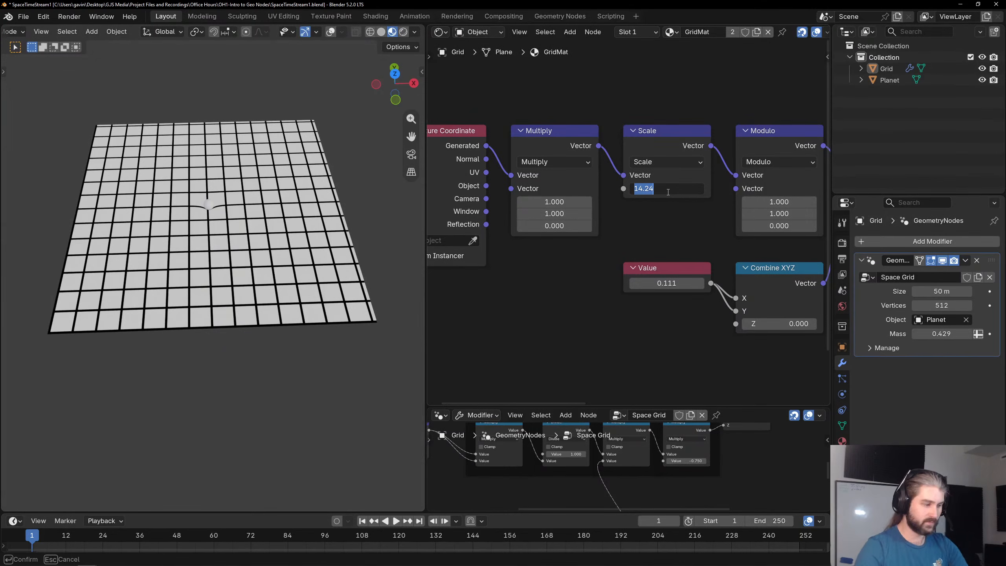
pyautogui.write('30')
pyautogui.press('Return')
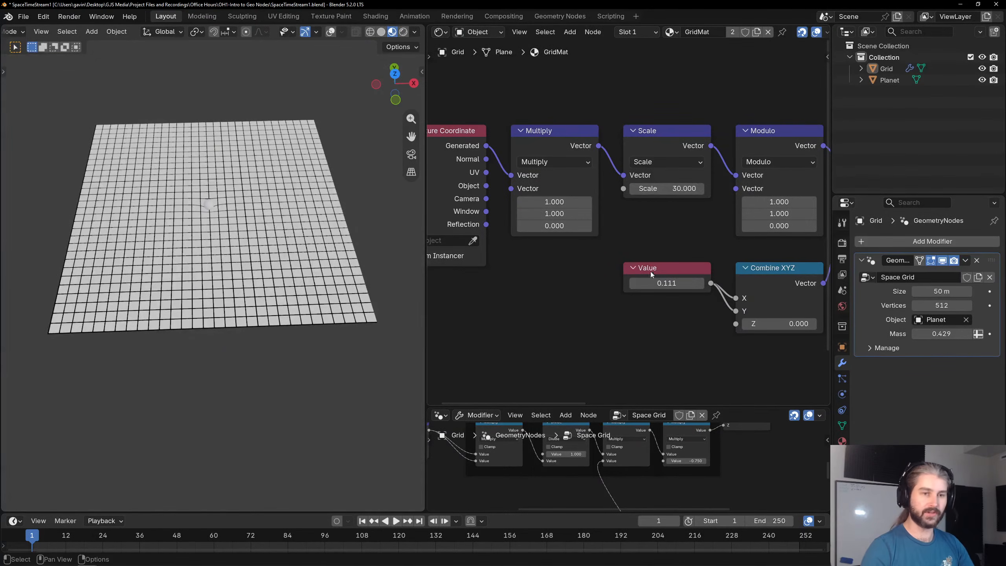
# Set the Value node feeding Combine XYZ to 0.05 and check the grid lines around the planet.
pyautogui.doubleClick(654, 283)
pyautogui.write('0.0')
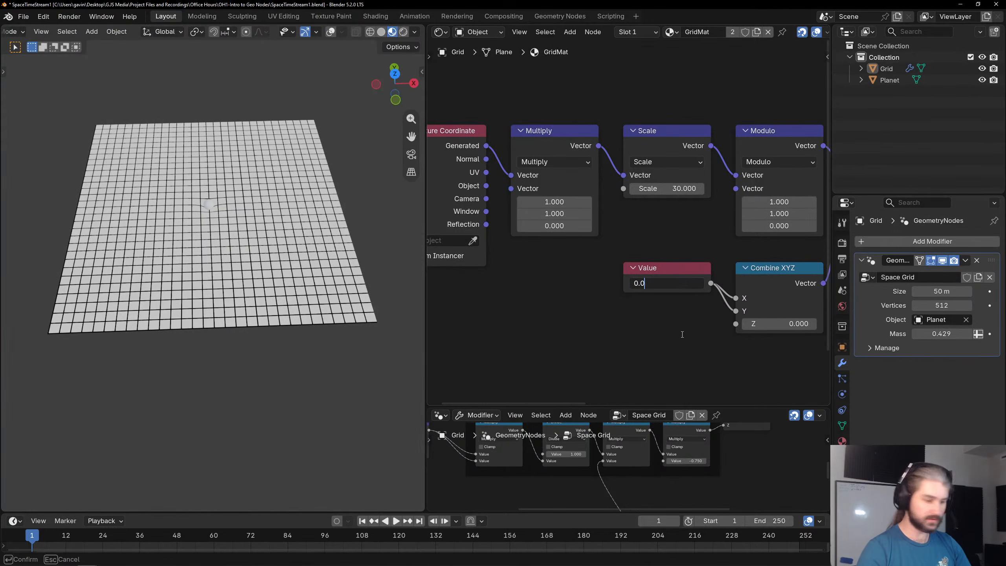
pyautogui.write('5')
pyautogui.press('Return')
pyautogui.scroll(6, 278, 246)
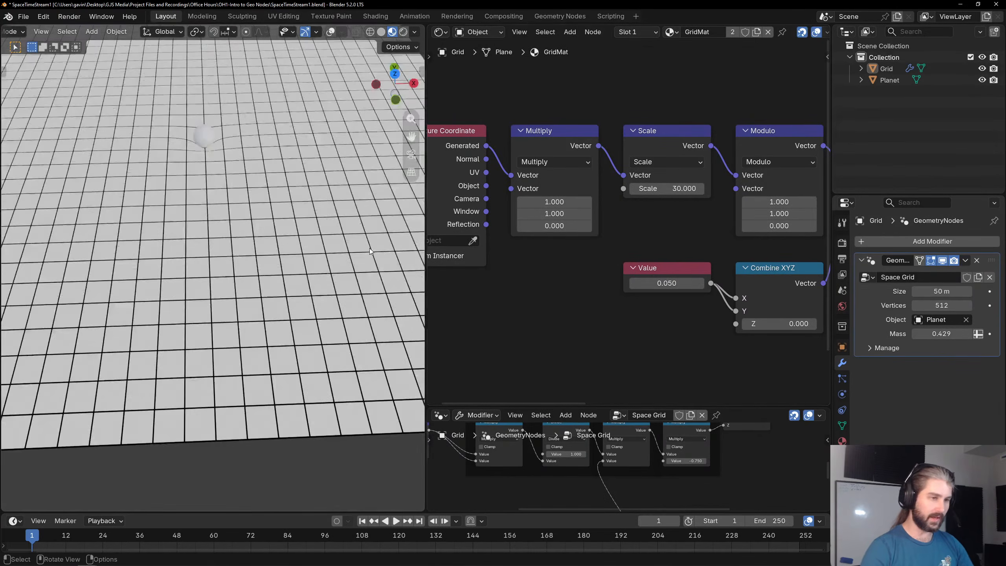
pyautogui.scroll(-4, 277, 245)
pyautogui.moveTo(656, 300); pyautogui.dragTo(388, 282, button='middle')
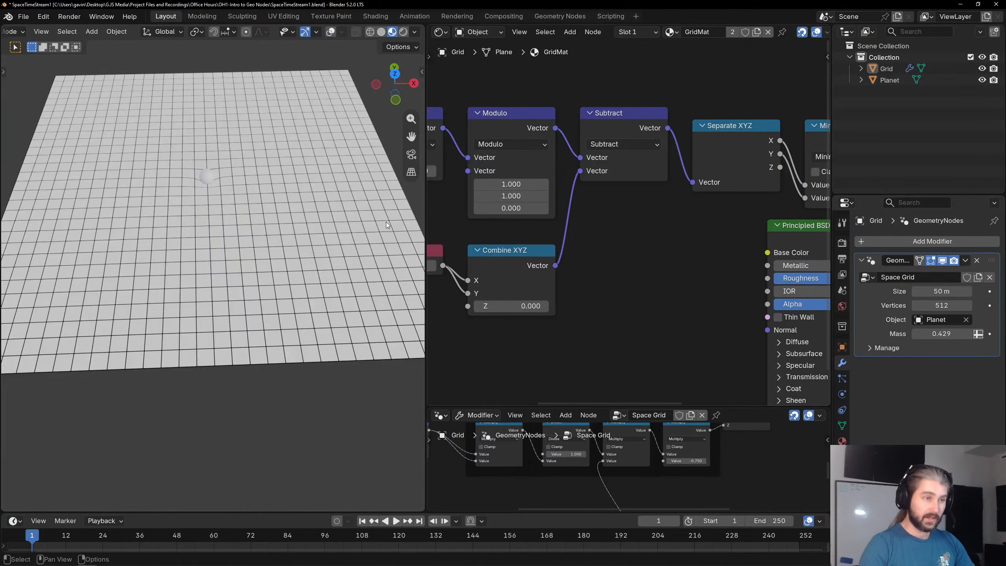
pyautogui.moveTo(385, 222); pyautogui.dragTo(162, 272, button='middle')
pyautogui.scroll(5, 205, 227)
pyautogui.scroll(2, 162, 272)
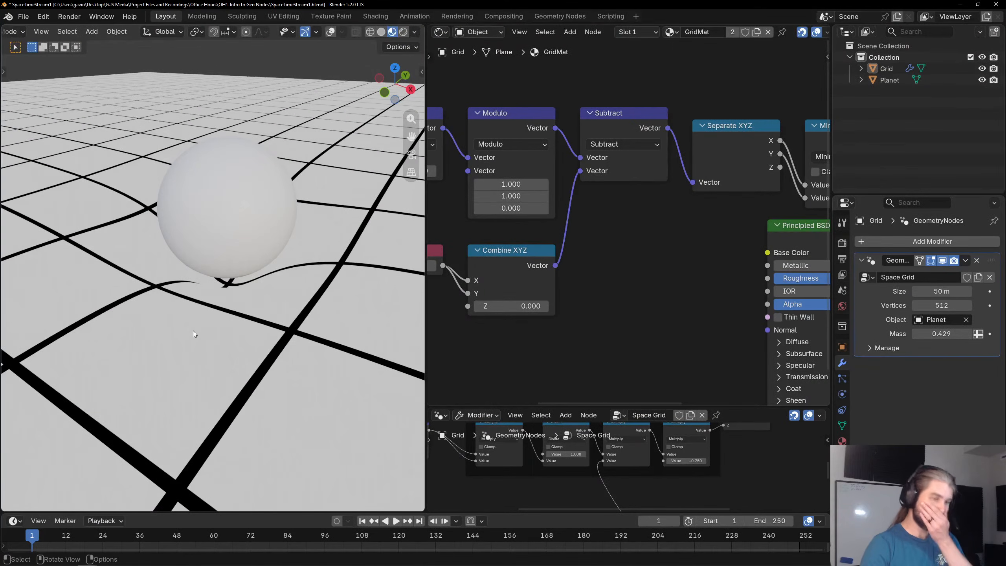
# Move the Principled BSDF and Material Output nodes farther right to make room after the Maximum node.
pyautogui.scroll(-4, 624, 224)
pyautogui.moveTo(630, 224); pyautogui.dragTo(430, 201, button='middle')
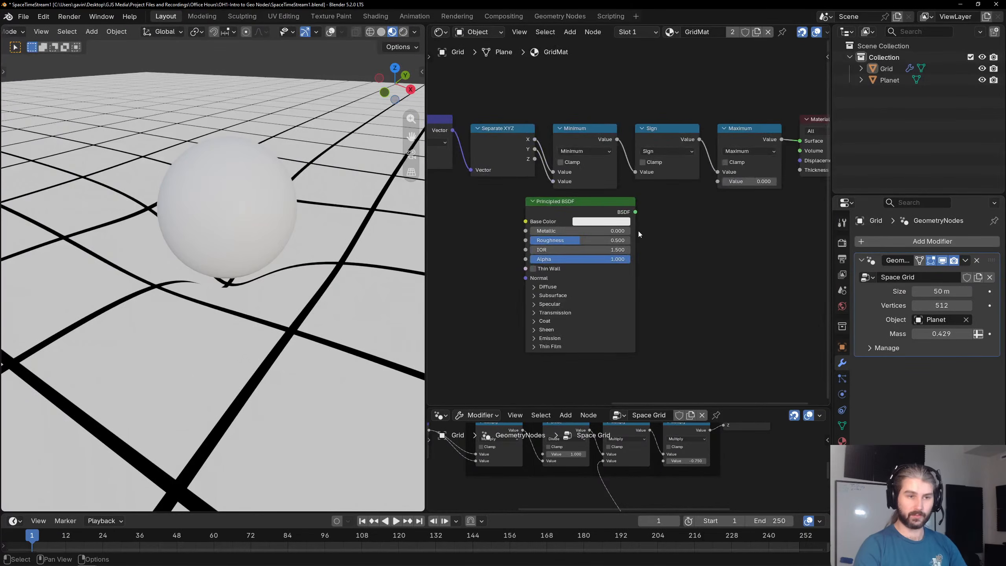
pyautogui.scroll(-5, 638, 231)
pyautogui.moveTo(597, 209); pyautogui.dragTo(699, 208)
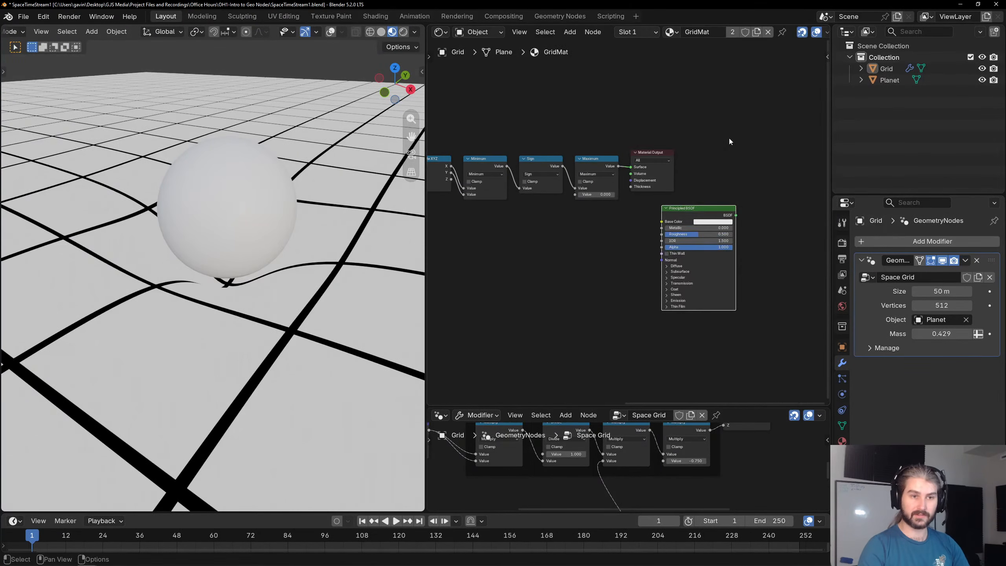
pyautogui.moveTo(732, 135); pyautogui.dragTo(649, 227)
pyautogui.moveTo(669, 186); pyautogui.dragTo(839, 180)
# Review the GridMat node chain from Texture Coordinate through to the Maximum node.
pyautogui.moveTo(515, 241); pyautogui.dragTo(733, 238, button='middle')
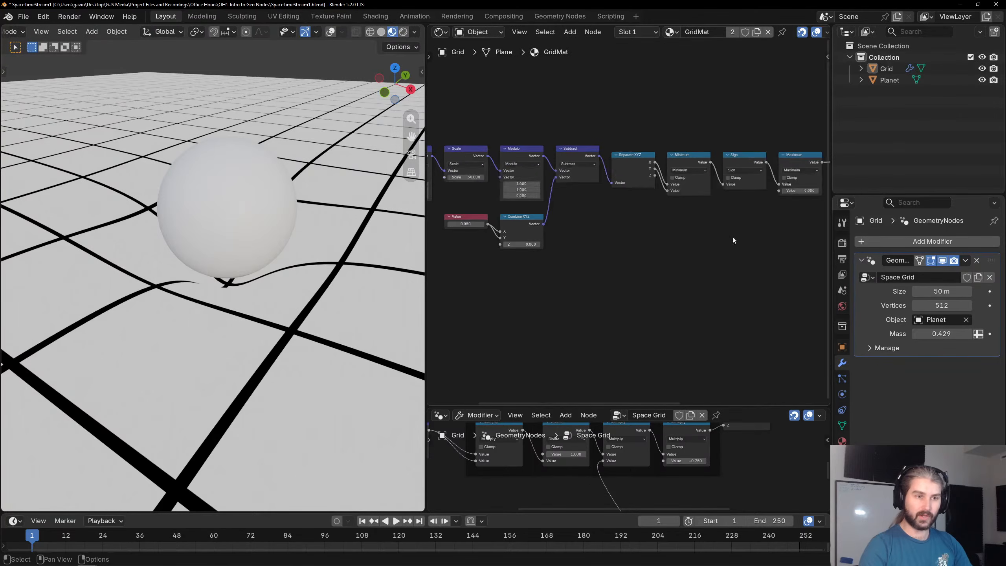
pyautogui.scroll(-2, 623, 228)
pyautogui.scroll(4, 690, 149)
pyautogui.moveTo(614, 180); pyautogui.dragTo(500, 207, button='middle')
pyautogui.moveTo(740, 264); pyautogui.dragTo(526, 176)
pyautogui.click(514, 158)
pyautogui.scroll(-2, 483, 171)
pyautogui.moveTo(481, 173); pyautogui.dragTo(608, 160, button='middle')
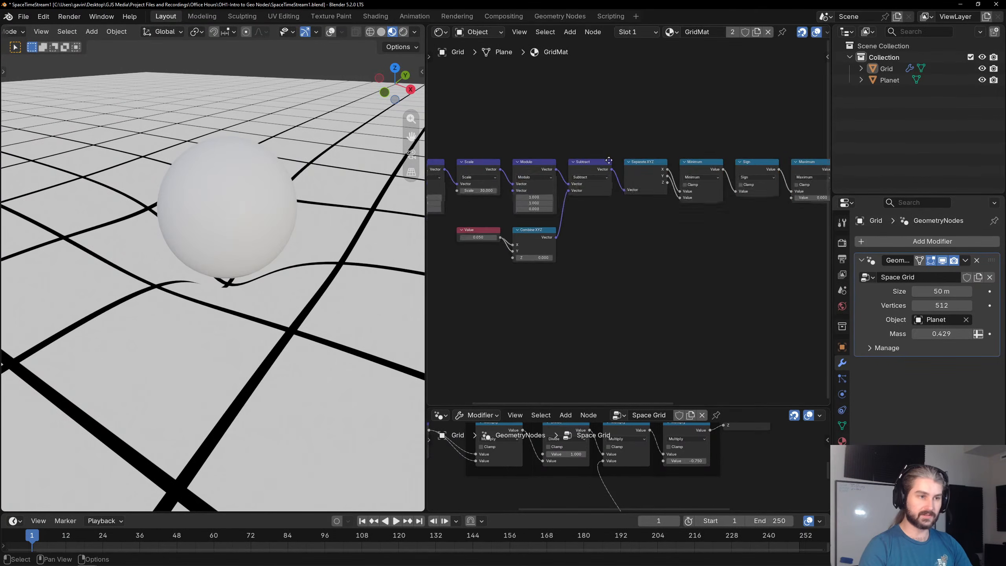
pyautogui.scroll(-2, 505, 274)
pyautogui.moveTo(504, 274); pyautogui.dragTo(657, 266, button='middle')
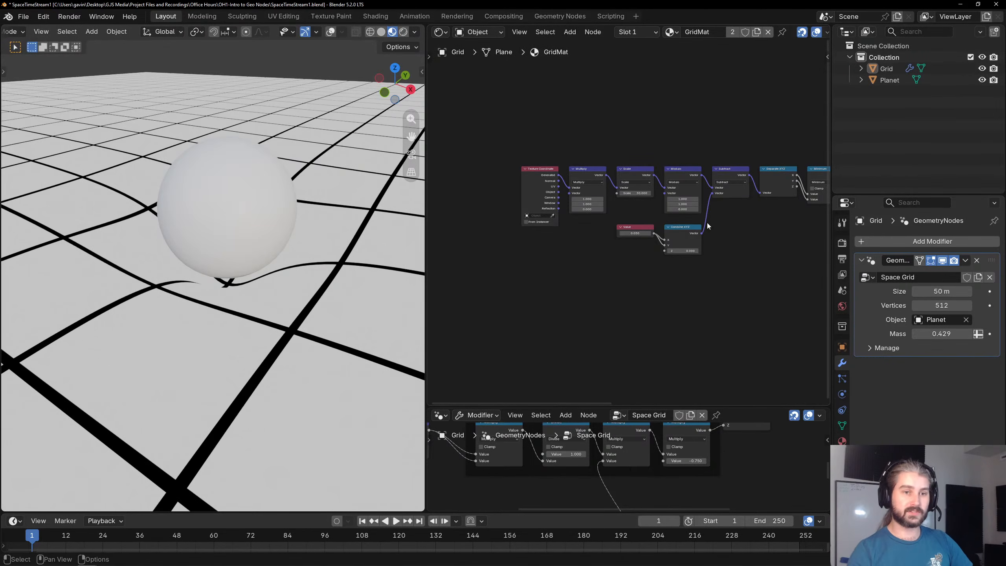
# Duplicate the Scale node and insert the copy between Subtract and Separate XYZ.
pyautogui.scroll(3, 708, 223)
pyautogui.moveTo(773, 123); pyautogui.dragTo(576, 156, button='middle')
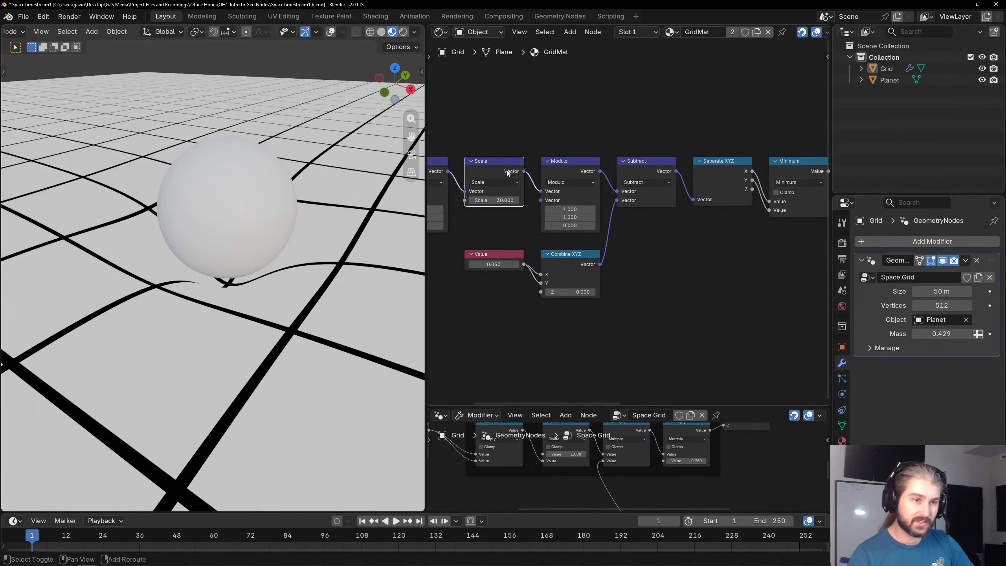
pyautogui.hotkey('shift', 'd')
pyautogui.click(699, 261)
pyautogui.scroll(1, 641, 213)
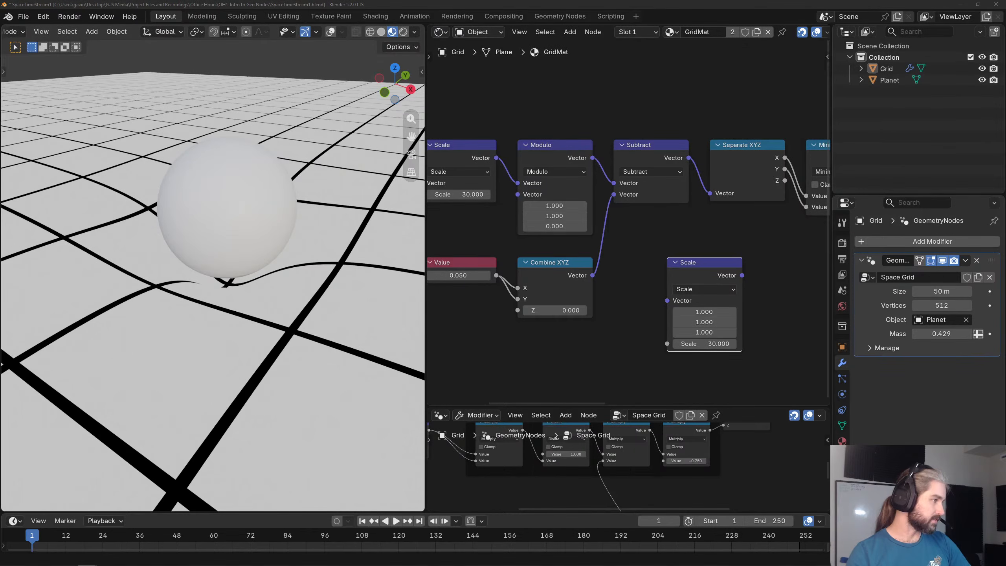
pyautogui.scroll(-1, 624, 200)
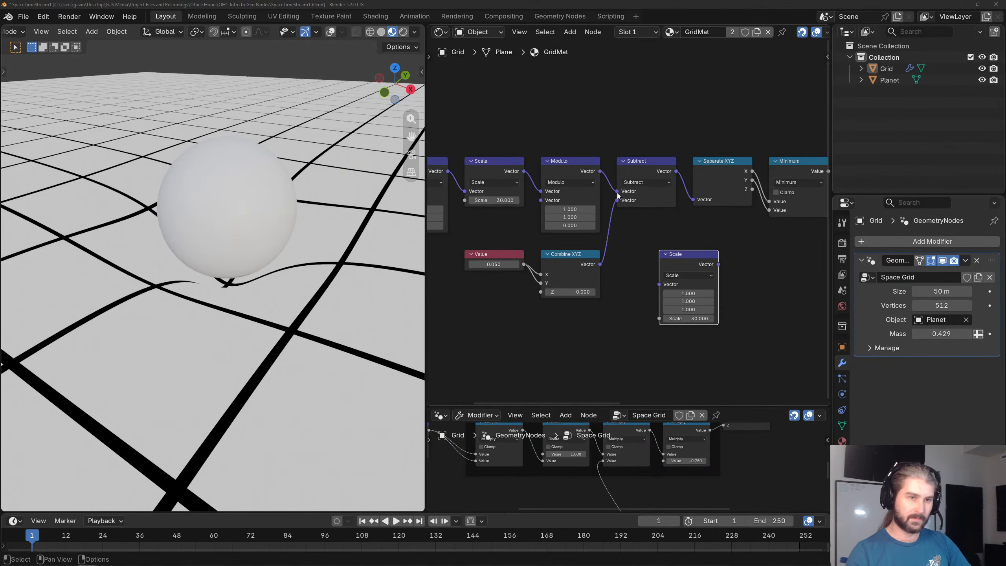
pyautogui.scroll(2, 634, 187)
pyautogui.click(586, 161)
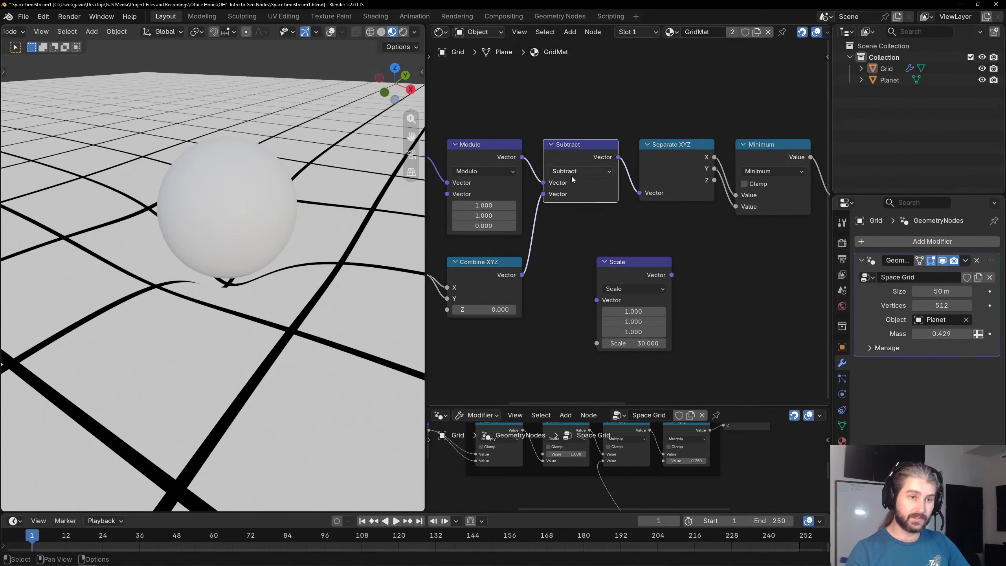
pyautogui.moveTo(639, 263); pyautogui.dragTo(680, 145)
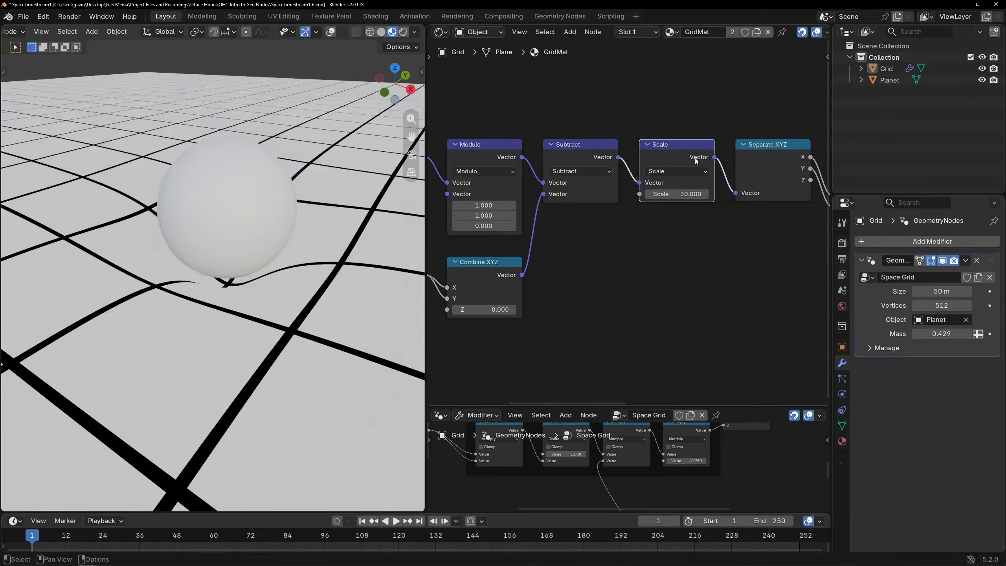
# Preview the second Scale node's output on the grid and examine it around the planet.
pyautogui.moveTo(667, 146); pyautogui.dragTo(575, 143, button='middle')
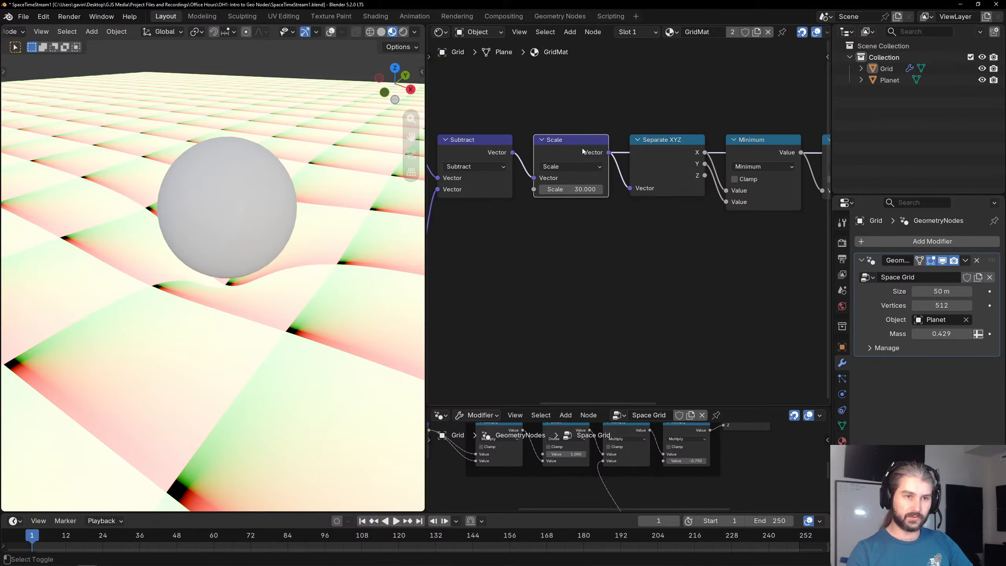
pyautogui.scroll(-3, 338, 358)
pyautogui.scroll(-4, 669, 337)
pyautogui.moveTo(788, 311); pyautogui.dragTo(598, 263, button='middle')
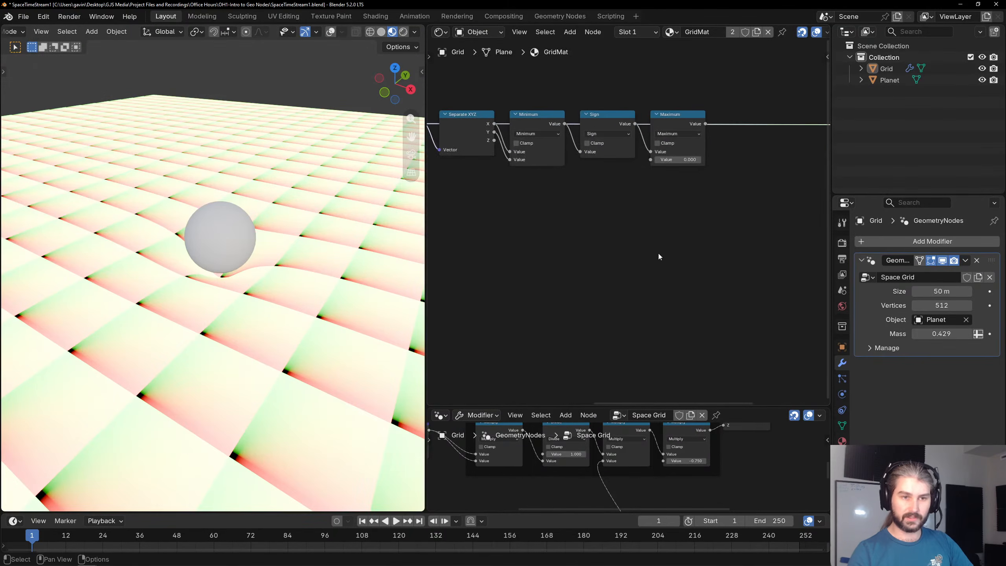
pyautogui.moveTo(491, 196); pyautogui.dragTo(523, 195, button='middle')
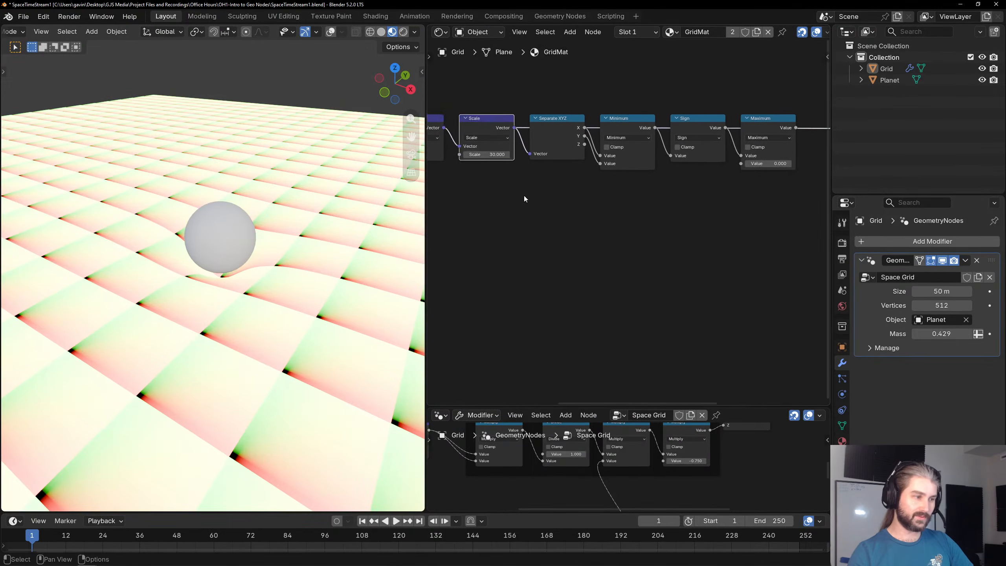
pyautogui.scroll(4, 580, 168)
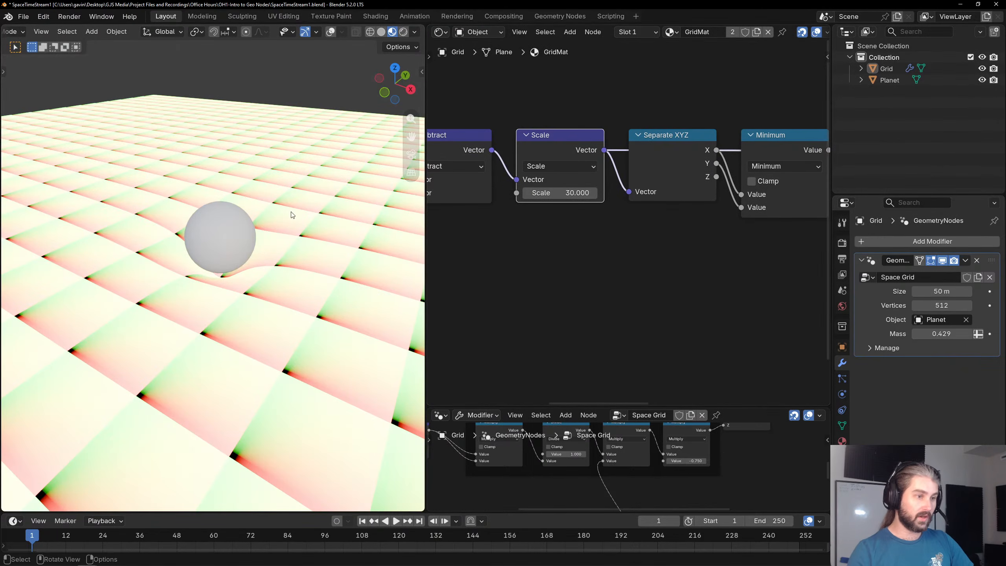
pyautogui.scroll(-2, 105, 291)
pyautogui.scroll(-4, 107, 293)
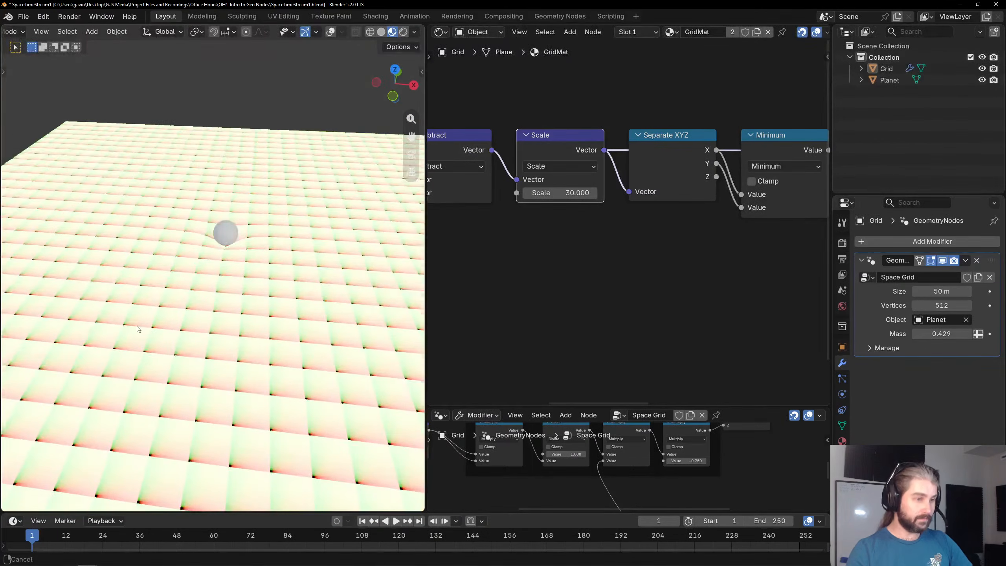
# Preview the first Scale, the Subtract and the second Scale nodes in turn to compare their outputs on the grid.
pyautogui.moveTo(483, 281); pyautogui.dragTo(783, 250, button='middle')
pyautogui.keyDown('ctrl'); pyautogui.keyDown('shift'); pyautogui.click(553, 116); pyautogui.keyUp('shift'); pyautogui.keyUp('ctrl')
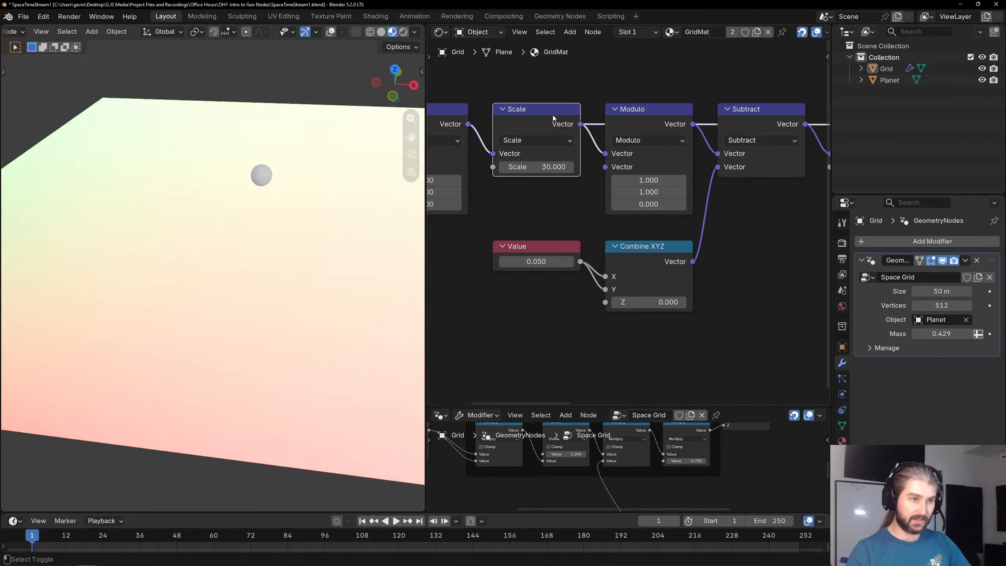
pyautogui.scroll(-7, 126, 201)
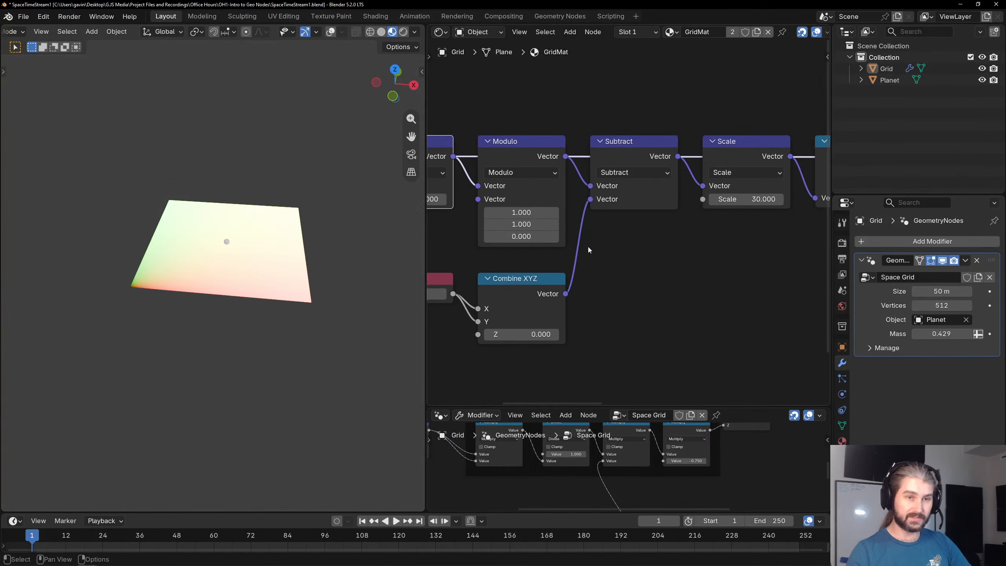
pyautogui.keyDown('ctrl'); pyautogui.keyDown('shift'); pyautogui.click(645, 149); pyautogui.keyUp('shift'); pyautogui.keyUp('ctrl')
pyautogui.keyDown('ctrl'); pyautogui.keyDown('shift'); pyautogui.click(730, 144); pyautogui.keyUp('shift'); pyautogui.keyUp('ctrl')
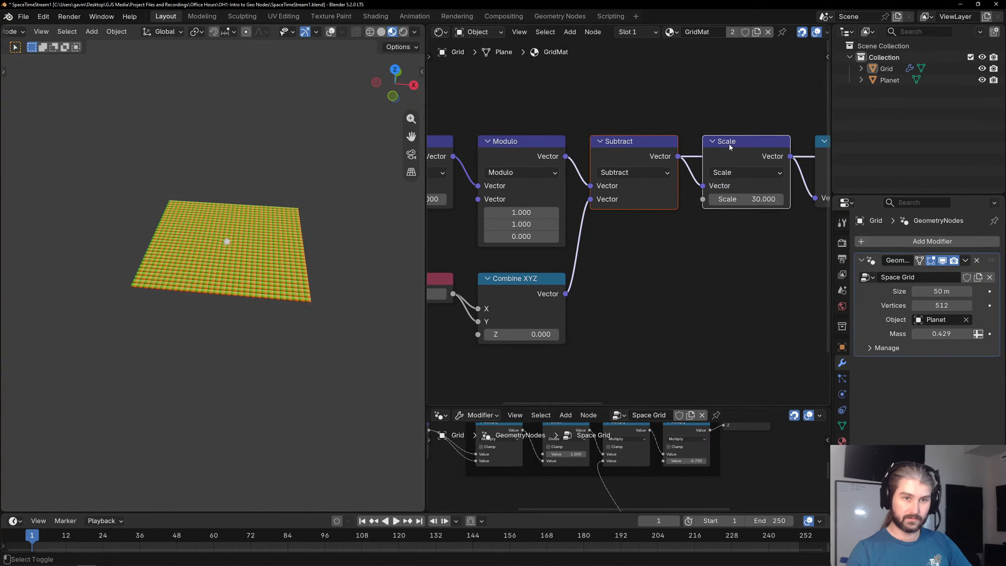
pyautogui.scroll(5, 278, 268)
pyautogui.scroll(2, 278, 268)
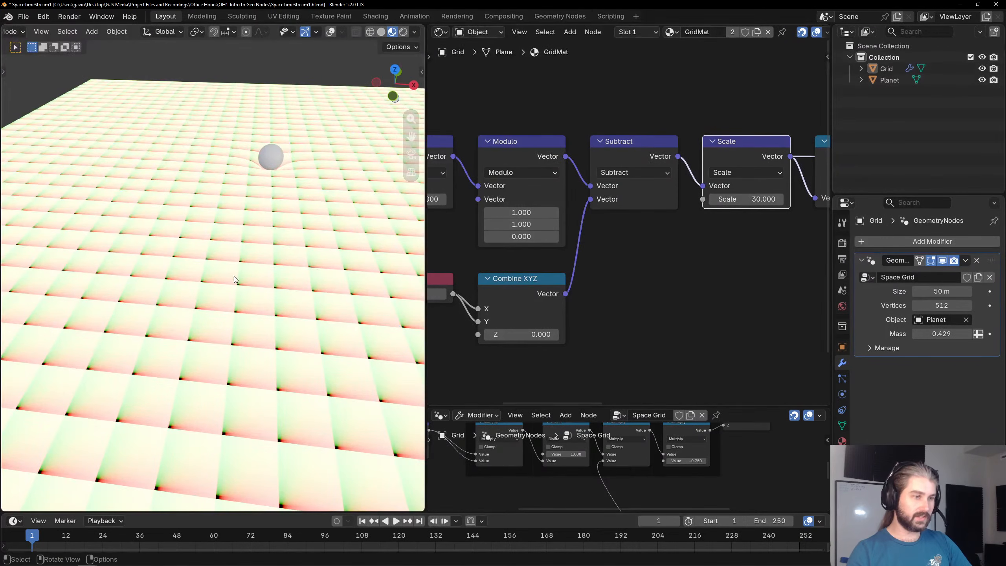
pyautogui.scroll(-2, 577, 222)
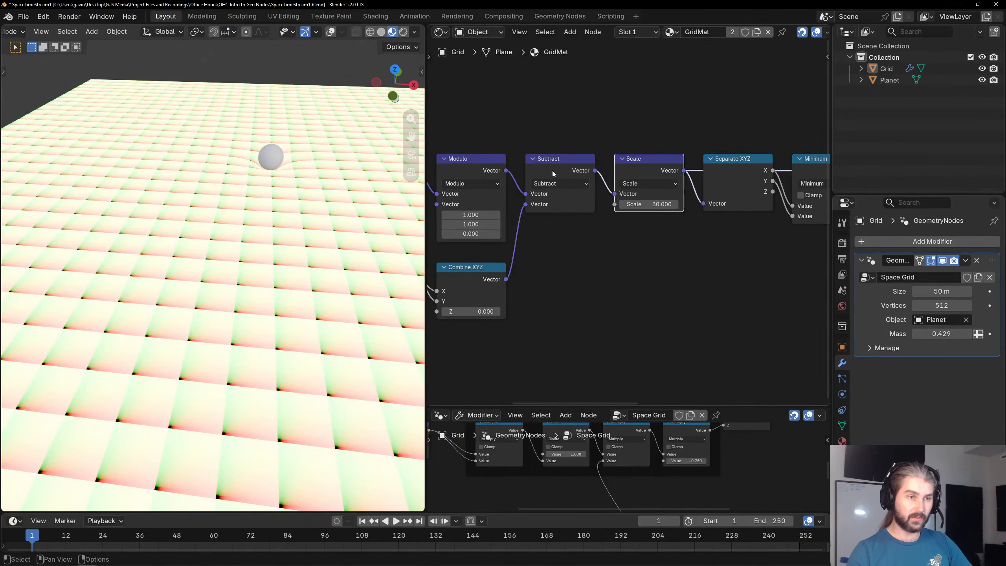
# Duplicate the Modulo node between the second Scale and Separate XYZ, and preview the copy's output on the grid.
pyautogui.scroll(1, 495, 168)
pyautogui.click(462, 166)
pyautogui.hotkey('shift', 'd')
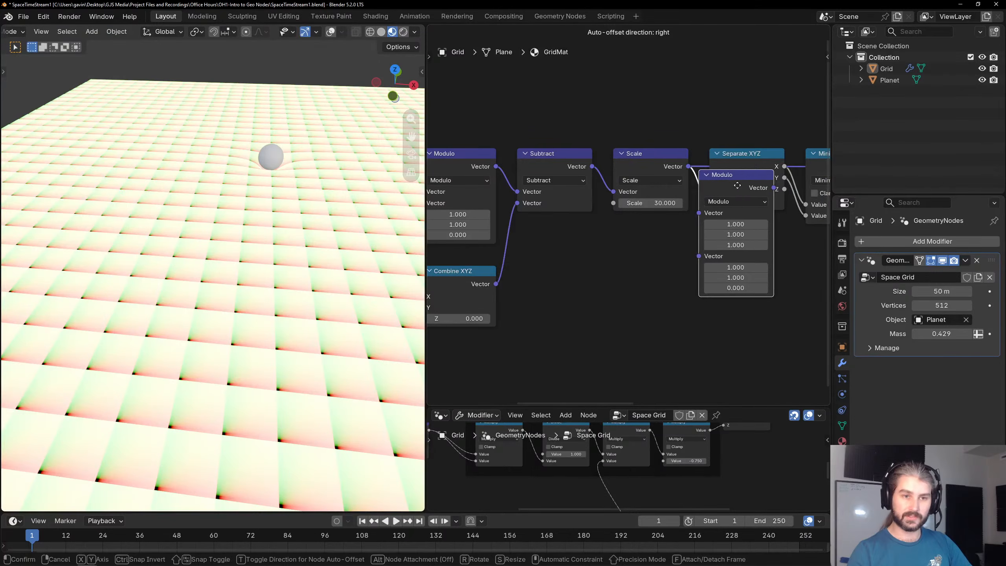
pyautogui.click(743, 190)
pyautogui.keyDown('ctrl'); pyautogui.keyDown('shift'); pyautogui.click(743, 190); pyautogui.keyUp('shift'); pyautogui.keyUp('ctrl')
pyautogui.scroll(7, 299, 321)
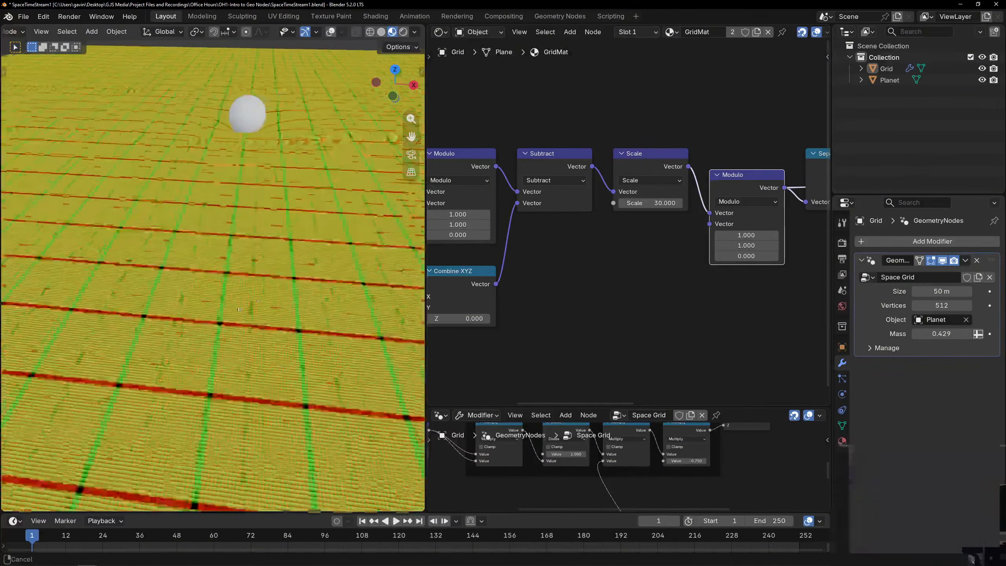
pyautogui.scroll(-1, 206, 305)
pyautogui.scroll(-1, 656, 323)
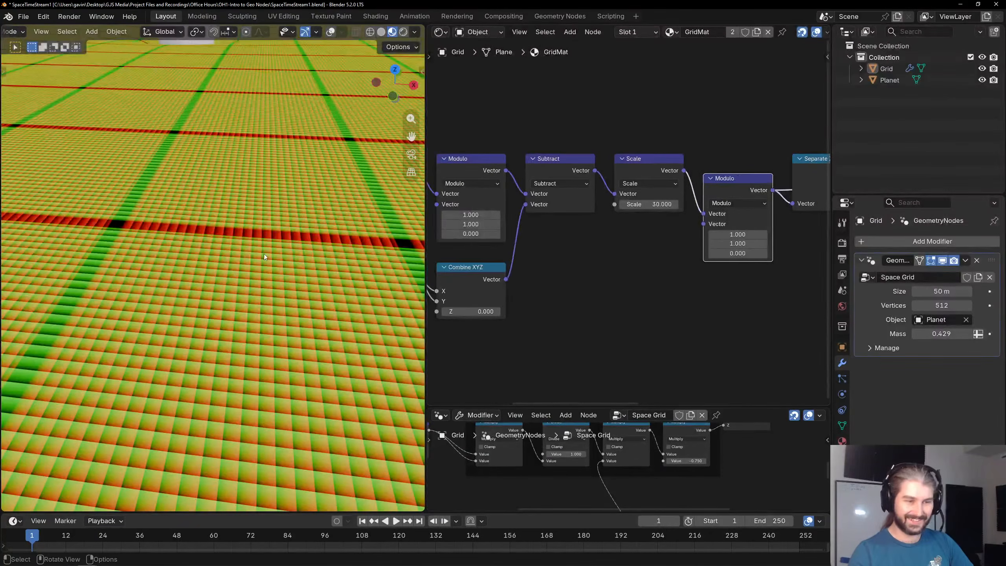
pyautogui.scroll(-3, 155, 304)
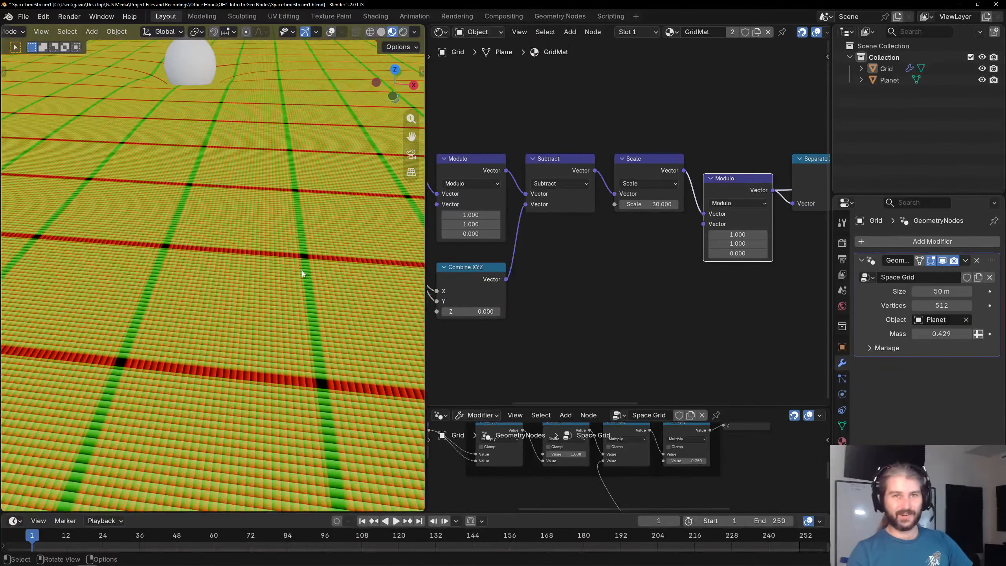
pyautogui.scroll(1, 597, 255)
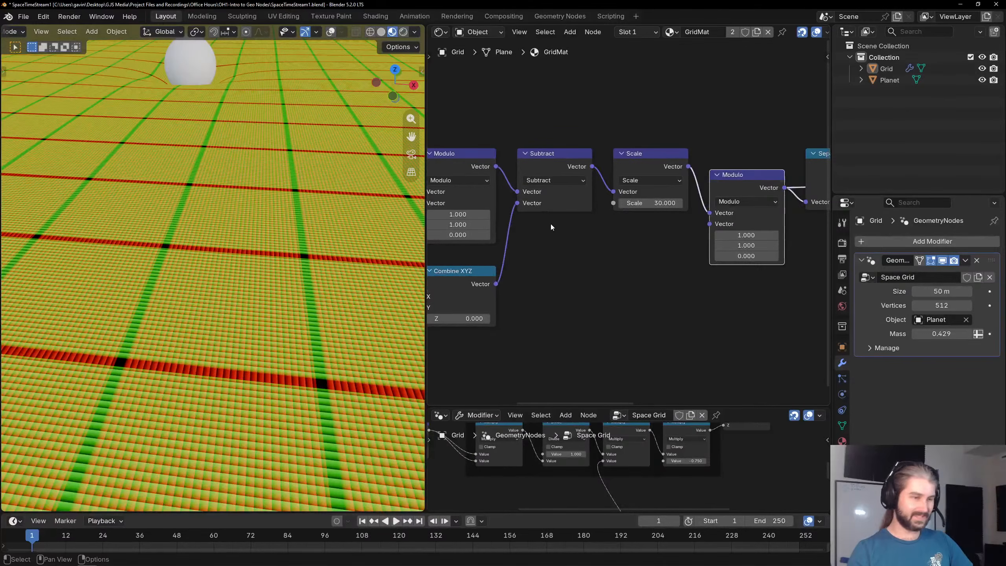
# Set the second Scale node's factor to 4 and inspect the subdivided grid pattern.
pyautogui.doubleClick(652, 202)
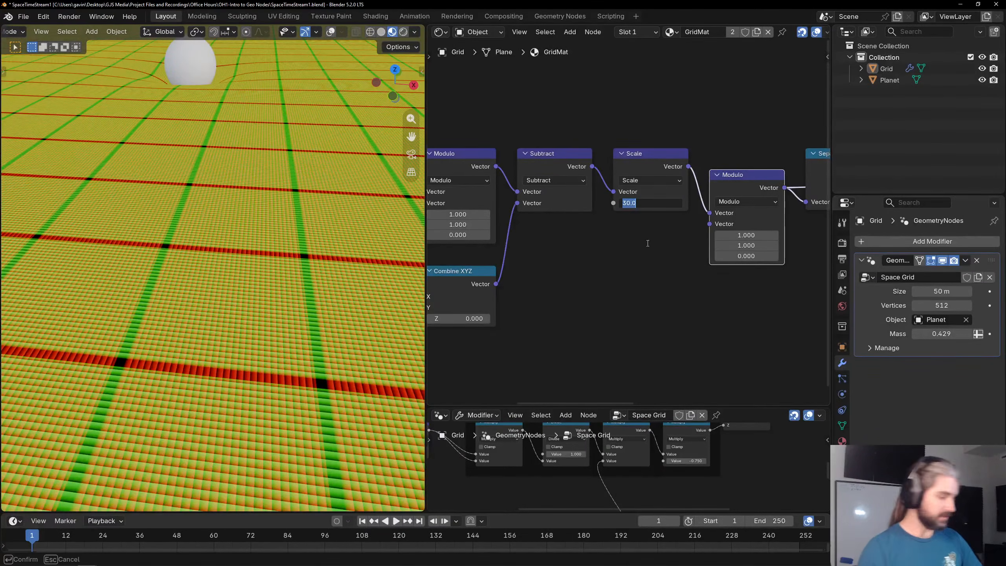
pyautogui.write('4')
pyautogui.press('Return')
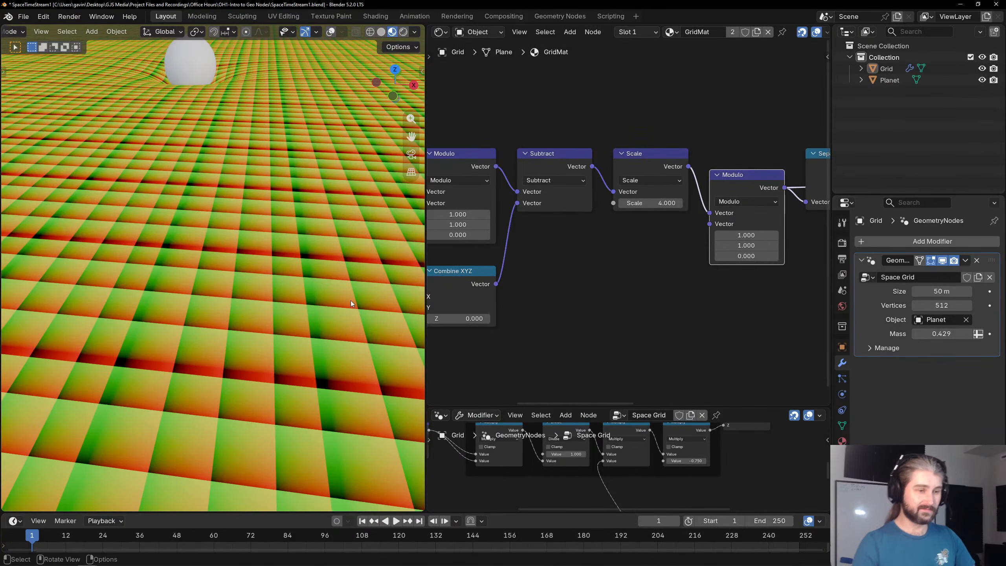
pyautogui.scroll(-3, 284, 178)
pyautogui.moveTo(283, 179); pyautogui.dragTo(252, 179, button='middle')
pyautogui.scroll(-2, 240, 167)
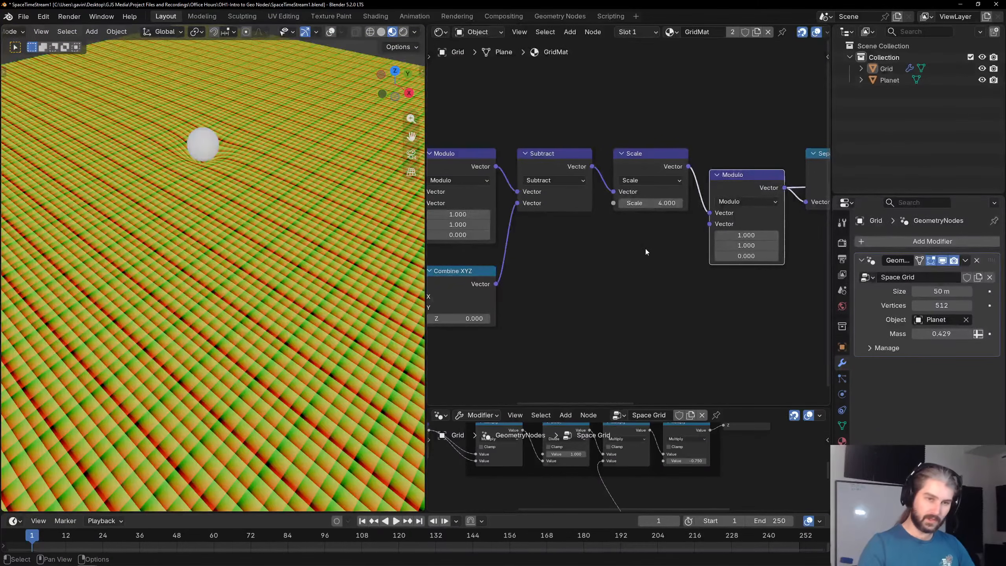
# Align the duplicated Modulo node in the same row as the second Scale node.
pyautogui.moveTo(750, 187); pyautogui.dragTo(750, 166)
pyautogui.click(759, 145)
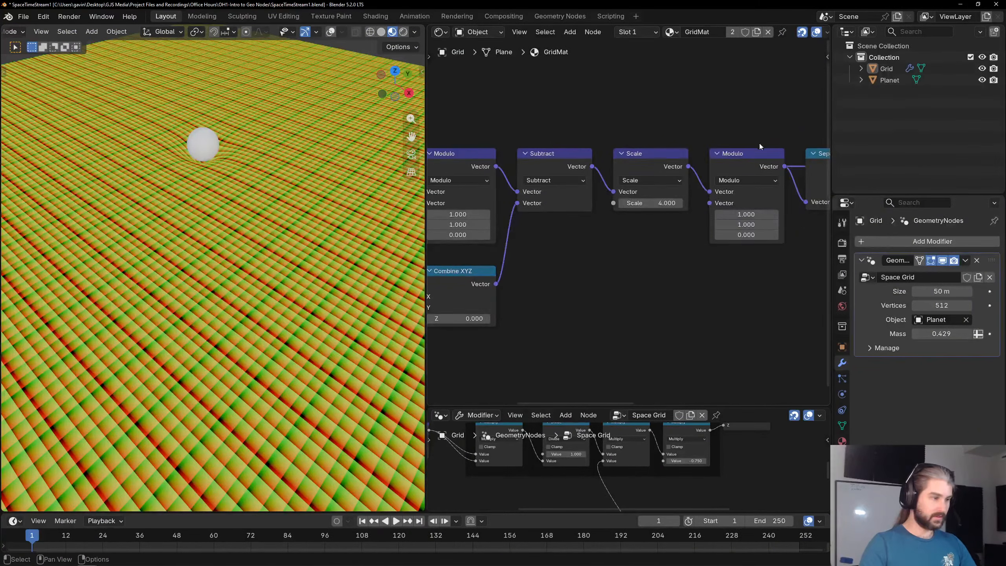
pyautogui.moveTo(759, 145); pyautogui.dragTo(545, 148, button='middle')
pyautogui.moveTo(634, 175); pyautogui.dragTo(754, 127, button='middle')
pyautogui.scroll(-1, 543, 180)
pyautogui.scroll(-1, 598, 150)
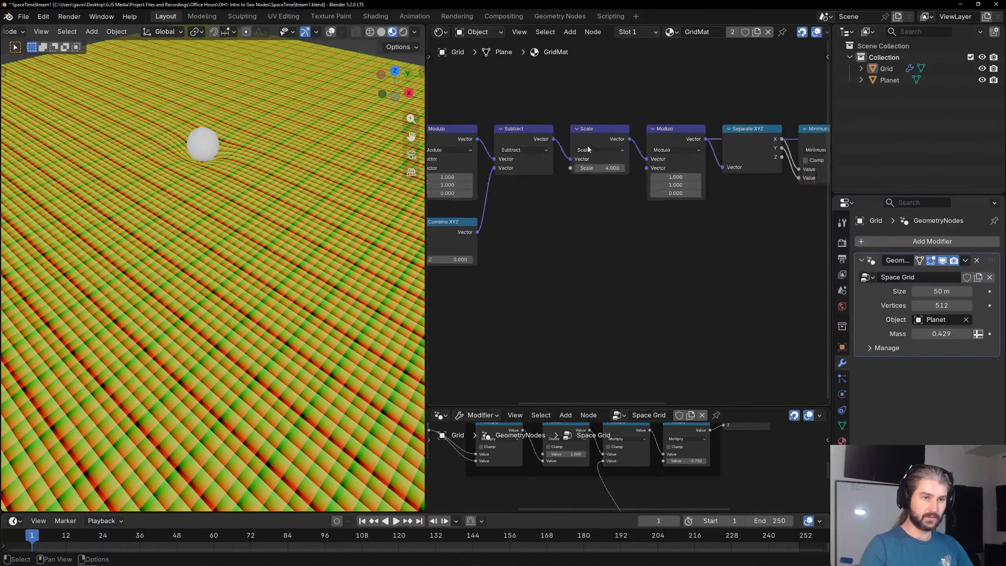
# Duplicate the Subtract node and place the copy below the node row.
pyautogui.moveTo(589, 151); pyautogui.dragTo(703, 127, button='middle')
pyautogui.click(639, 112)
pyautogui.moveTo(639, 114); pyautogui.dragTo(451, 147, button='middle')
pyautogui.hotkey('shift', 'd')
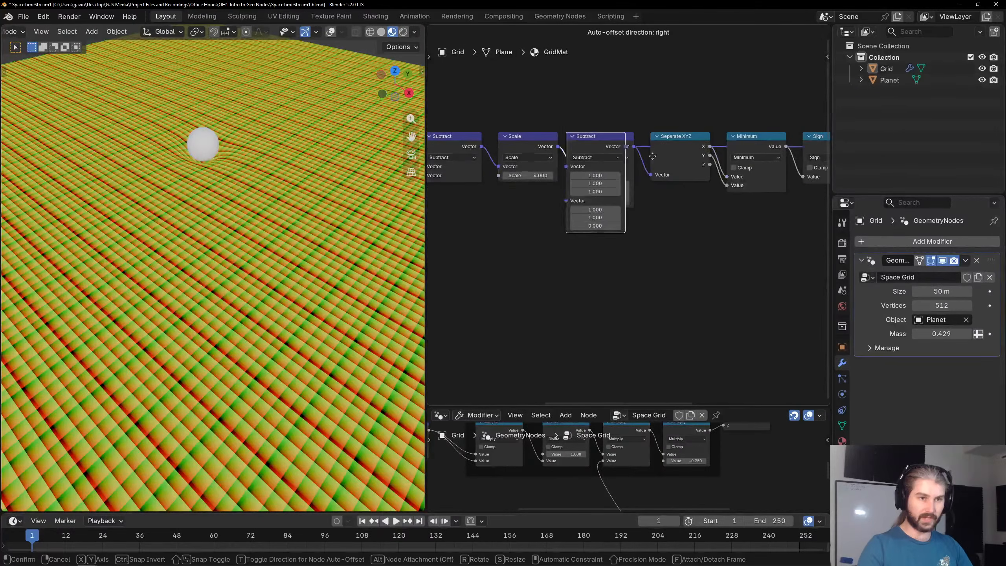
pyautogui.click(655, 266)
# Shift the Separate XYZ, Minimum, Sign and Maximum nodes together to make room after the second Modulo node.
pyautogui.moveTo(526, 232); pyautogui.dragTo(661, 223, button='middle')
pyautogui.scroll(-4, 657, 221)
pyautogui.scroll(-2, 653, 217)
pyautogui.moveTo(601, 196); pyautogui.dragTo(681, 190, button='middle')
pyautogui.moveTo(548, 133); pyautogui.dragTo(722, 194)
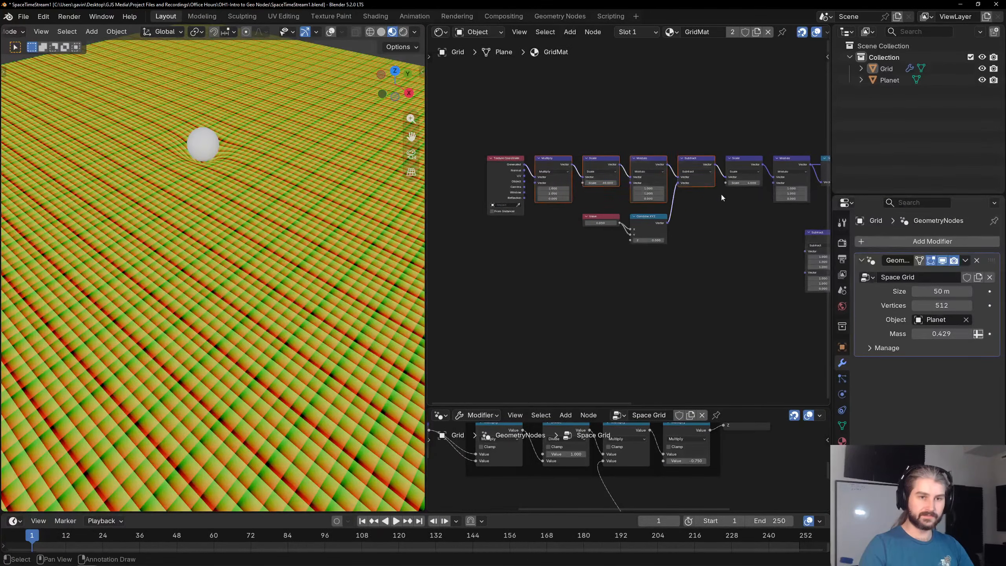
pyautogui.moveTo(722, 194); pyautogui.dragTo(606, 193, button='middle')
pyautogui.moveTo(605, 112); pyautogui.dragTo(694, 179)
pyautogui.click(720, 209)
pyautogui.scroll(1, 720, 209)
pyautogui.moveTo(719, 210); pyautogui.dragTo(562, 213, button='middle')
pyautogui.scroll(5, 634, 228)
pyautogui.scroll(-5, 649, 218)
pyautogui.moveTo(712, 251); pyautogui.dragTo(499, 134)
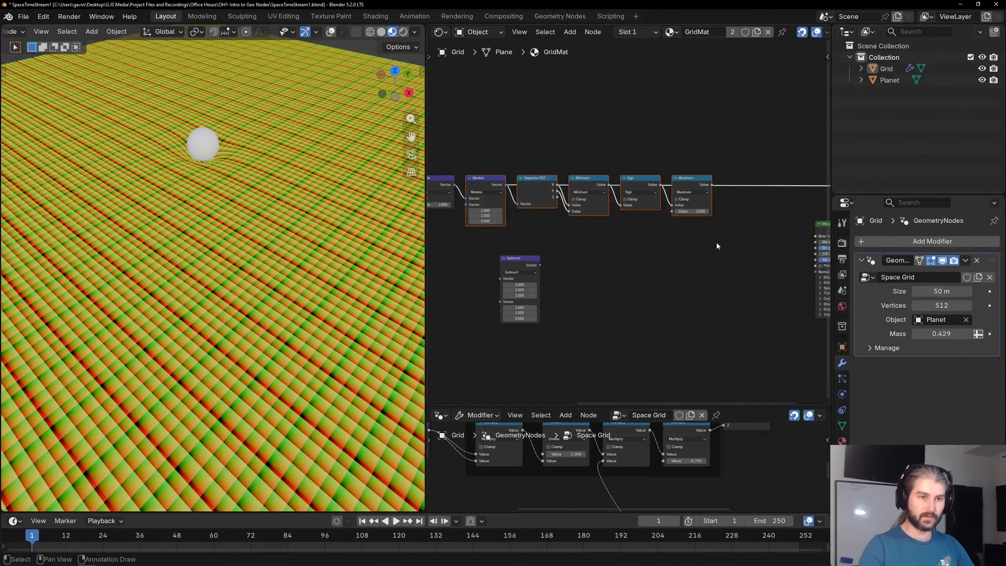
pyautogui.moveTo(720, 249); pyautogui.dragTo(645, 188)
pyautogui.click(542, 208)
pyautogui.scroll(6, 533, 205)
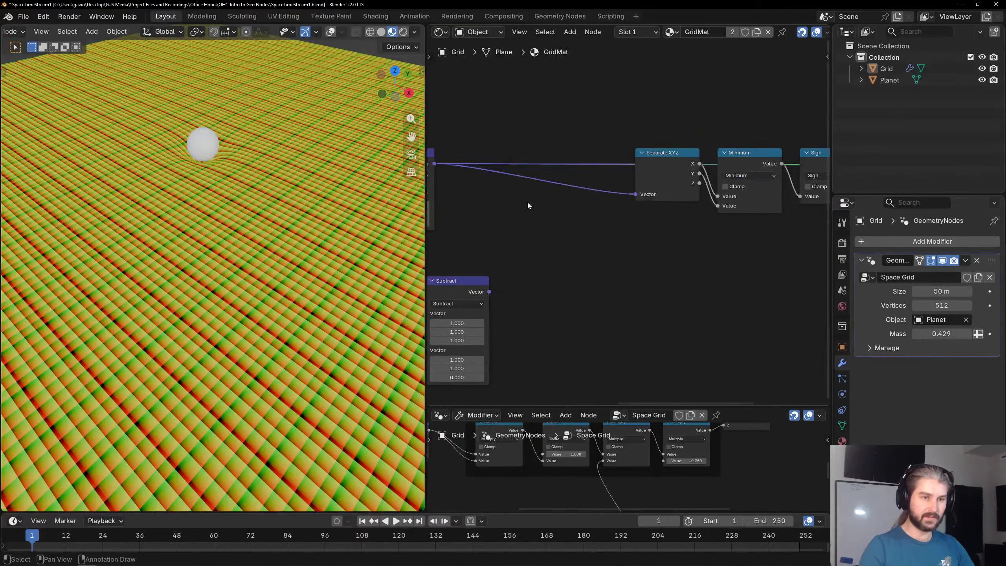
# Insert the Subtract copy between the second Modulo and Separate XYZ nodes, and reset its second vector.
pyautogui.moveTo(461, 271); pyautogui.dragTo(523, 277, button='middle')
pyautogui.moveTo(523, 276); pyautogui.dragTo(562, 171)
pyautogui.moveTo(551, 216); pyautogui.dragTo(600, 200, button='middle')
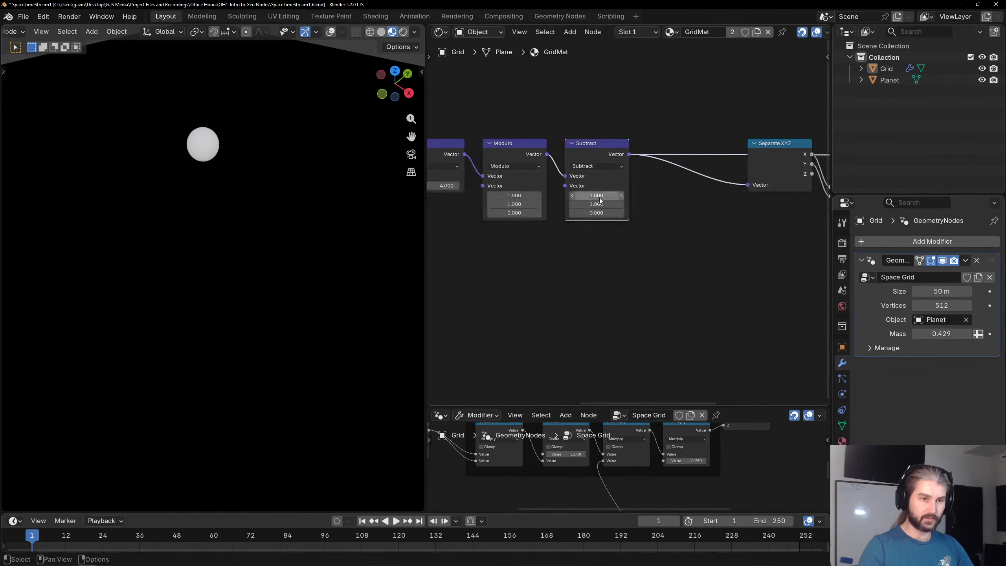
pyautogui.press('BackSpace')
pyautogui.scroll(1, 571, 246)
pyautogui.moveTo(571, 246); pyautogui.dragTo(689, 227, button='middle')
pyautogui.scroll(-3, 588, 238)
pyautogui.moveTo(458, 220); pyautogui.dragTo(604, 223, button='middle')
pyautogui.click(514, 225)
pyautogui.scroll(1, 546, 233)
pyautogui.moveTo(461, 226); pyautogui.dragTo(521, 194)
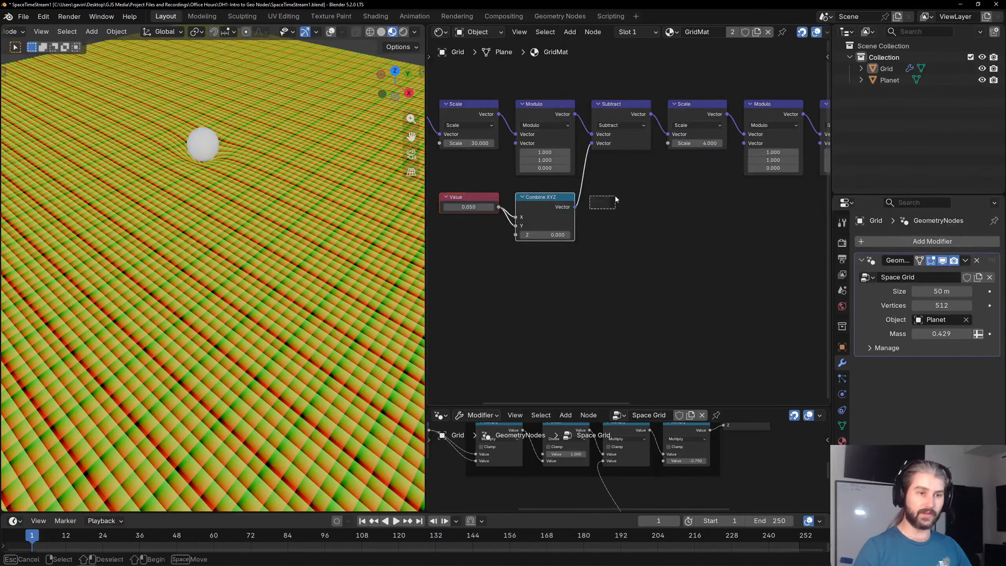
pyautogui.hotkey('shift', 'd')
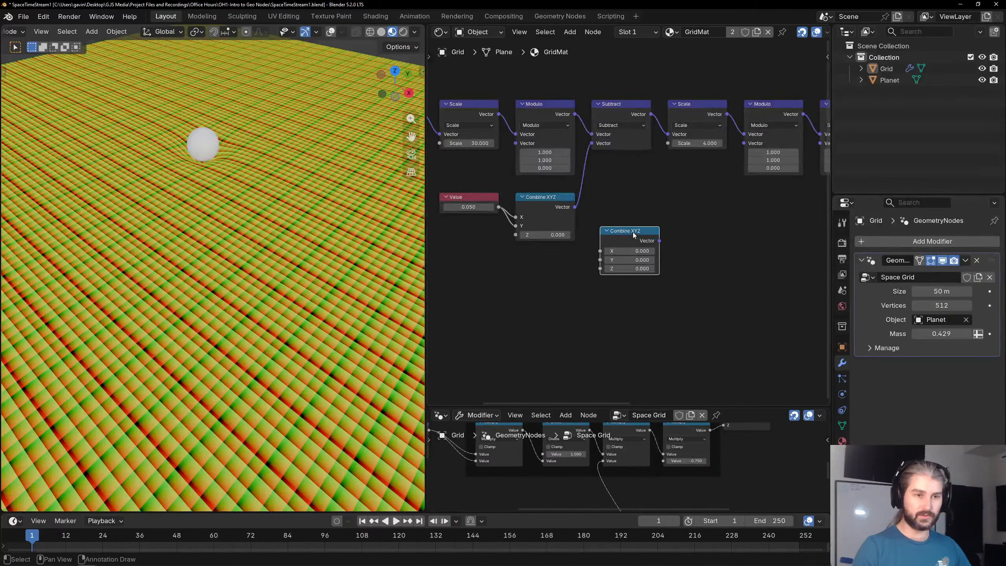
pyautogui.click(632, 232)
pyautogui.scroll(2, 630, 226)
pyautogui.press('x')
# Duplicate the second Scale node, feed the copy from the Combine XYZ vector, and set its factor to 0.250.
pyautogui.scroll(-1, 636, 250)
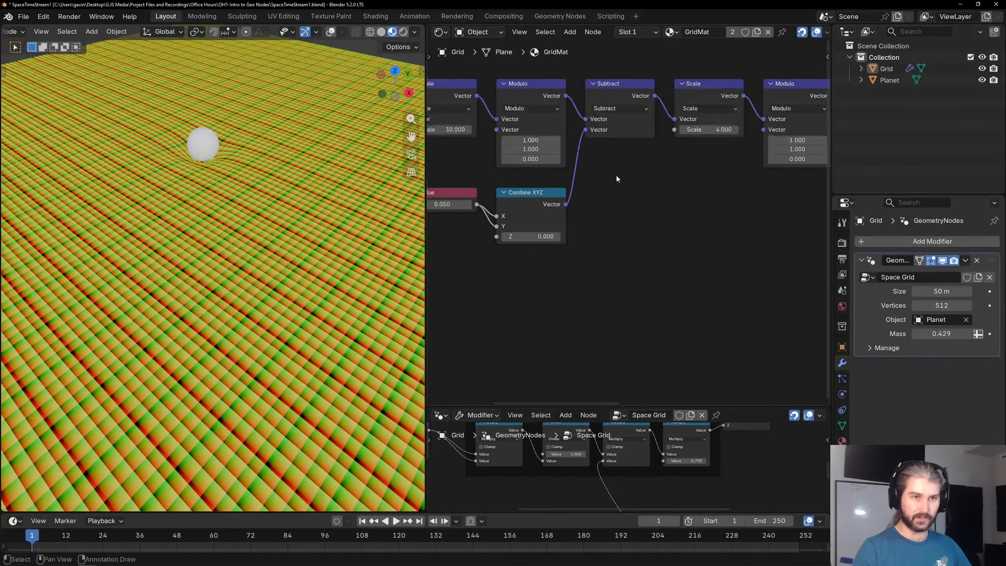
pyautogui.click(622, 93)
pyautogui.click(705, 96)
pyautogui.hotkey('shift', 'd')
pyautogui.click(625, 215)
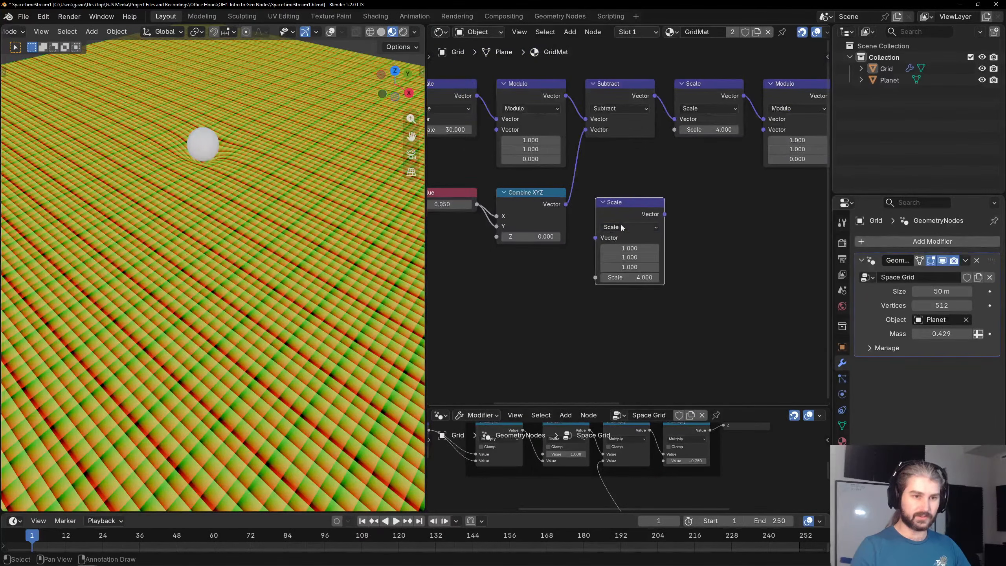
pyautogui.moveTo(566, 204); pyautogui.dragTo(630, 248)
pyautogui.press('BackSpace')
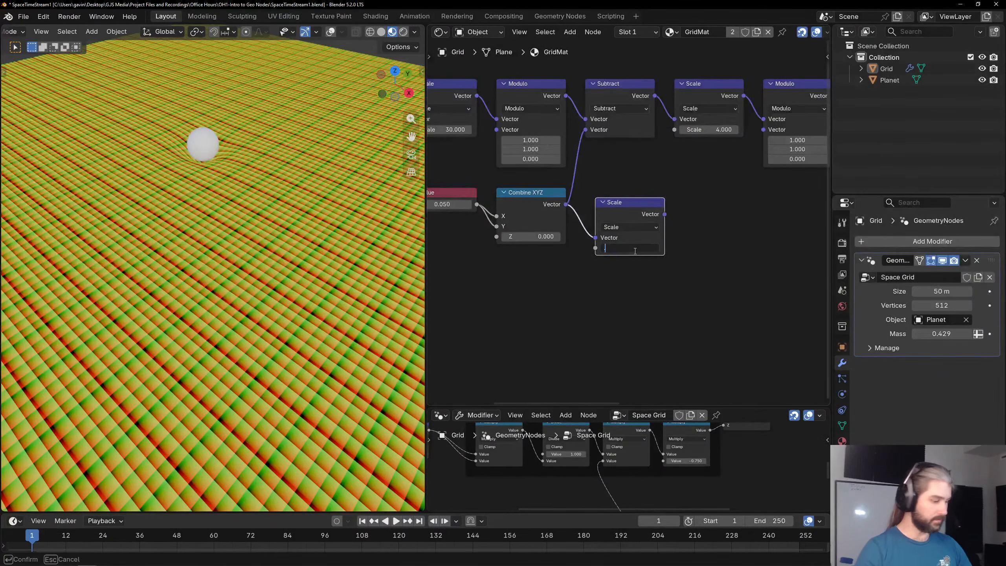
pyautogui.write('.250')
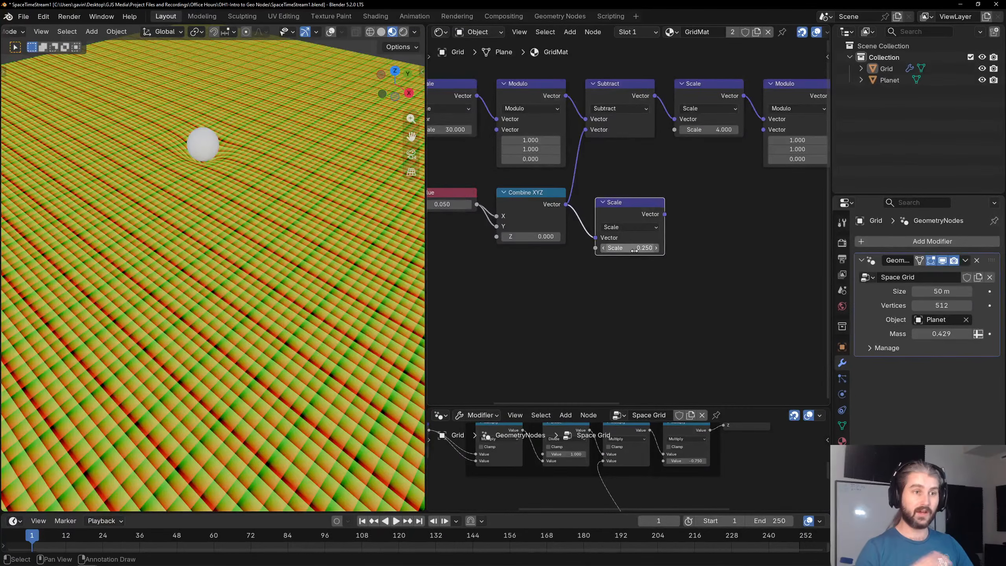
# Connect the 0.250 Scale node's output to the second vector input of the new Subtract node.
pyautogui.click(690, 265)
pyautogui.scroll(1, 703, 250)
pyautogui.moveTo(709, 241); pyautogui.dragTo(634, 245, button='middle')
pyautogui.moveTo(589, 218); pyautogui.dragTo(558, 178)
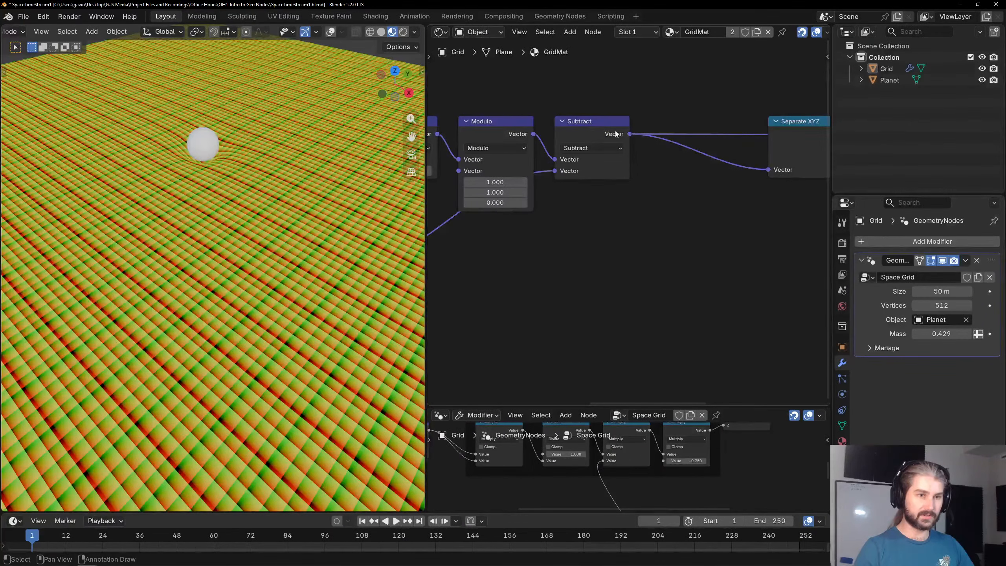
pyautogui.click(587, 135)
# Examine the node chain between the two Modulo and Subtract pairs alongside a closer view of the grid.
pyautogui.scroll(-1, 593, 170)
pyautogui.moveTo(595, 172); pyautogui.dragTo(757, 119, button='middle')
pyautogui.moveTo(595, 165); pyautogui.dragTo(612, 160, button='middle')
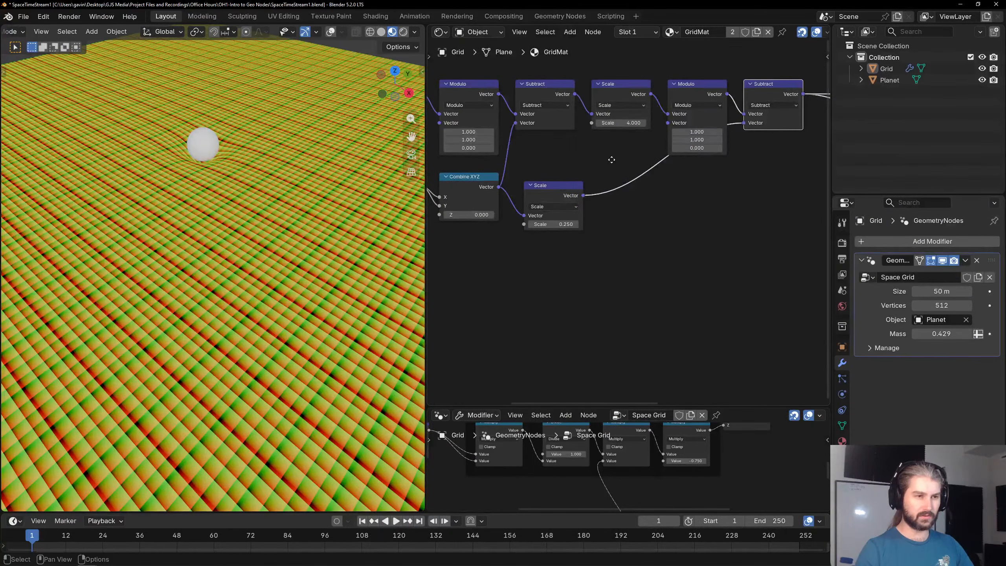
pyautogui.moveTo(697, 144); pyautogui.dragTo(507, 179, button='middle')
pyautogui.scroll(-1, 580, 114)
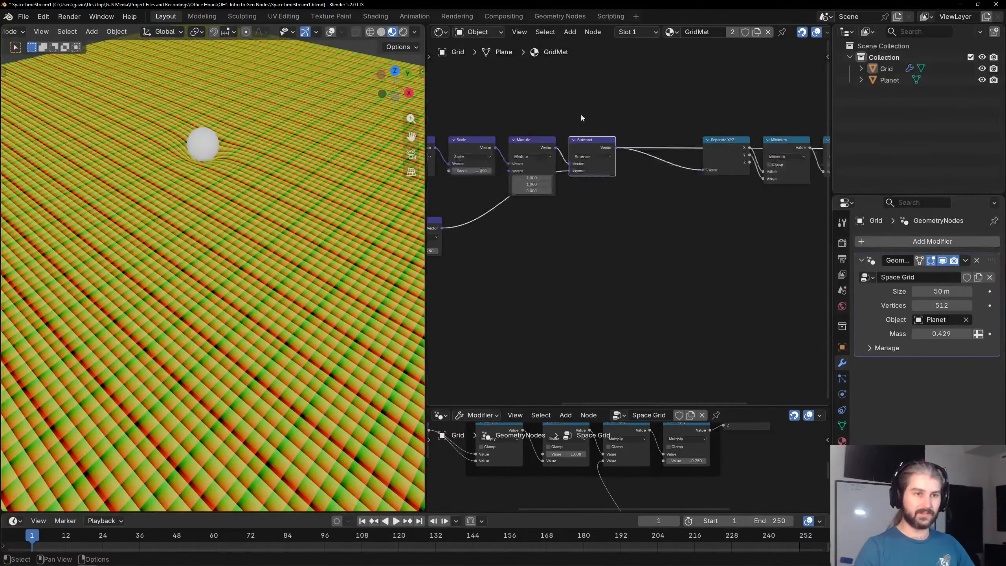
pyautogui.moveTo(580, 113); pyautogui.dragTo(633, 103, button='middle')
pyautogui.scroll(4, 337, 272)
pyautogui.scroll(-1, 587, 241)
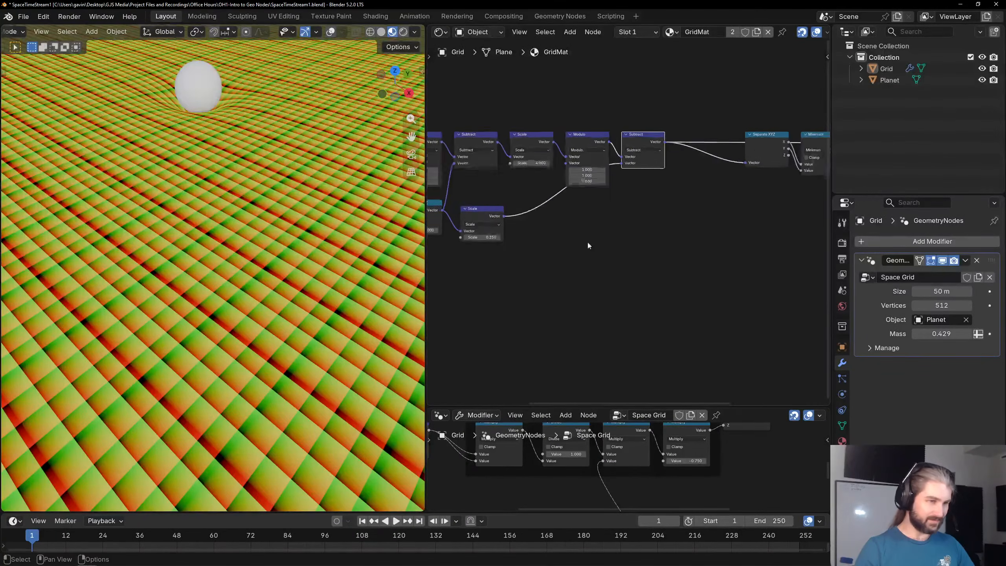
pyautogui.moveTo(588, 240); pyautogui.dragTo(669, 234, button='middle')
pyautogui.scroll(2, 591, 182)
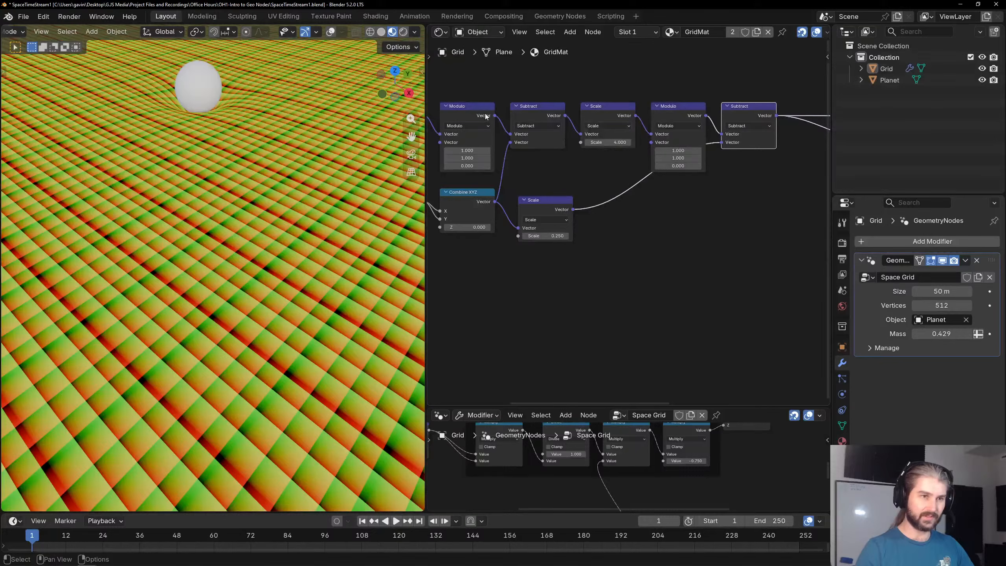
pyautogui.click(680, 114)
pyautogui.moveTo(810, 108); pyautogui.dragTo(498, 112, button='middle')
pyautogui.scroll(-1, 719, 115)
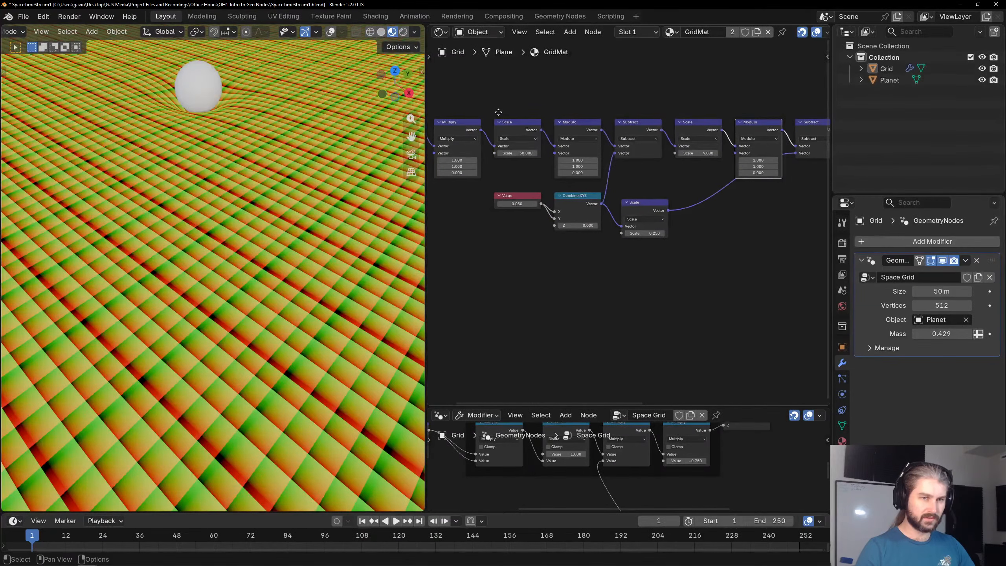
pyautogui.moveTo(498, 112)
pyautogui.mouseDown(button='middle')
pyautogui.moveTo(808, 111)
pyautogui.moveTo(463, 98)
pyautogui.moveTo(490, 109)
pyautogui.mouseUp(button='middle')
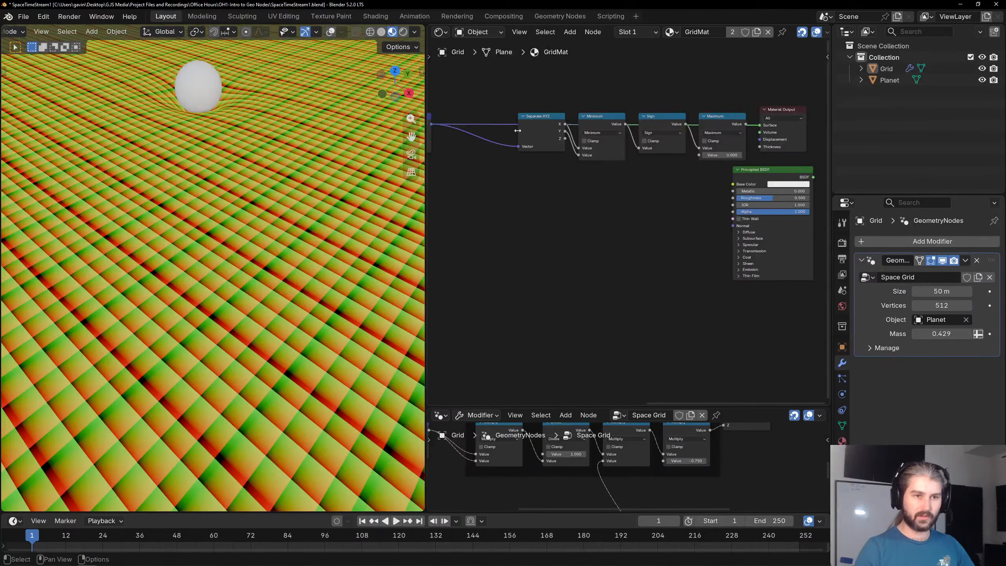
# Move the Separate XYZ, Minimum, Sign and Maximum nodes back toward the Subtract node, and preview Maximum's output on the grid.
pyautogui.moveTo(534, 189); pyautogui.dragTo(703, 128)
pyautogui.press('g')
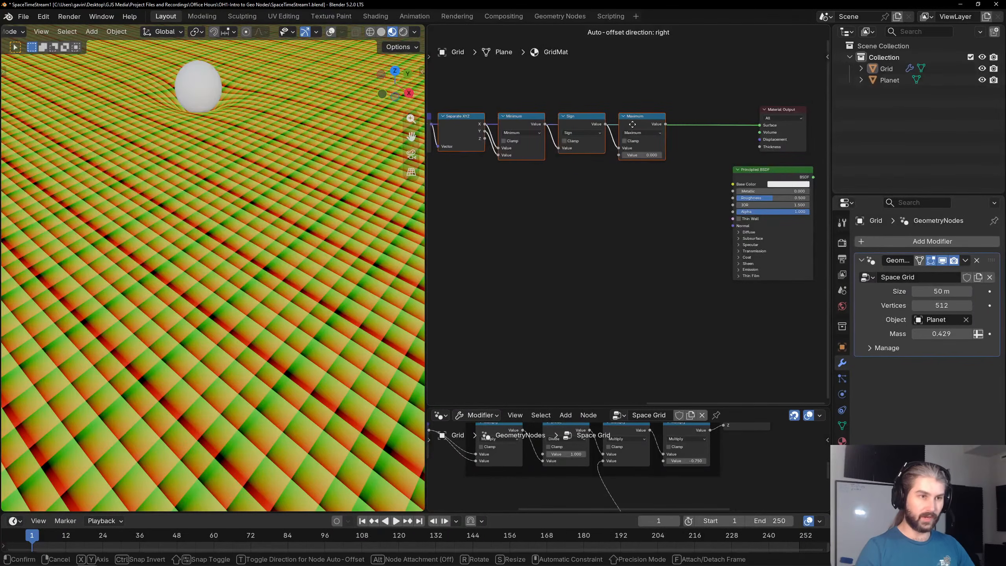
pyautogui.click(650, 119)
pyautogui.keyDown('ctrl'); pyautogui.keyDown('shift'); pyautogui.click(651, 122); pyautogui.keyUp('shift'); pyautogui.keyUp('ctrl')
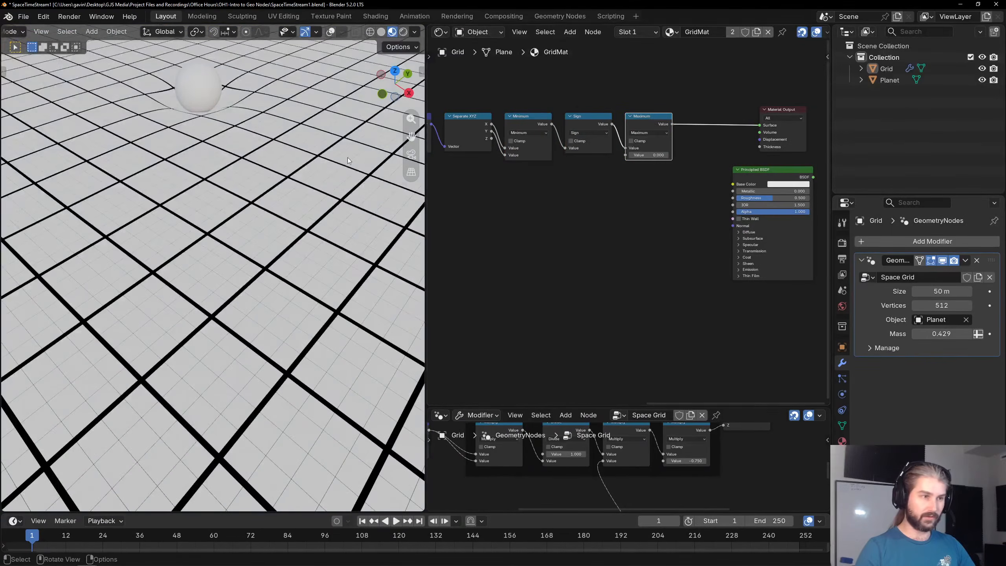
# Examine the node chain from the second Scale to the Sign node against the grid's thick and thin lines.
pyautogui.scroll(4, 471, 147)
pyautogui.moveTo(469, 147); pyautogui.dragTo(527, 187, button='middle')
pyautogui.moveTo(452, 169); pyautogui.dragTo(604, 179, button='middle')
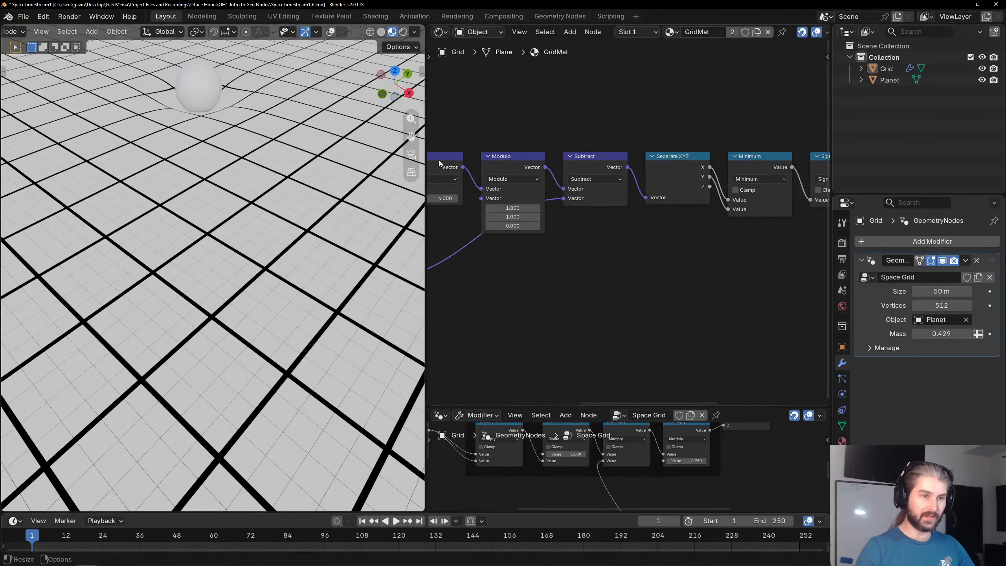
pyautogui.scroll(-1, 641, 199)
pyautogui.moveTo(486, 195); pyautogui.dragTo(691, 174, button='middle')
pyautogui.scroll(2, 623, 234)
pyautogui.moveTo(773, 255); pyautogui.dragTo(539, 287, button='middle')
pyautogui.moveTo(716, 177); pyautogui.dragTo(621, 177, button='middle')
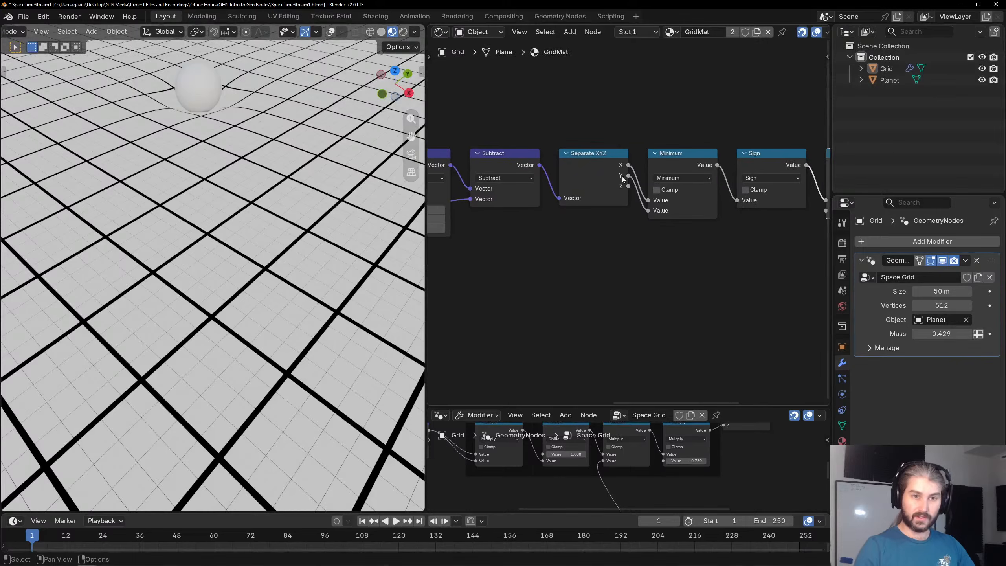
# Set the scale factor of the lower Scale node fed by Combine XYZ to 0.5.
pyautogui.moveTo(691, 162); pyautogui.dragTo(571, 157, button='middle')
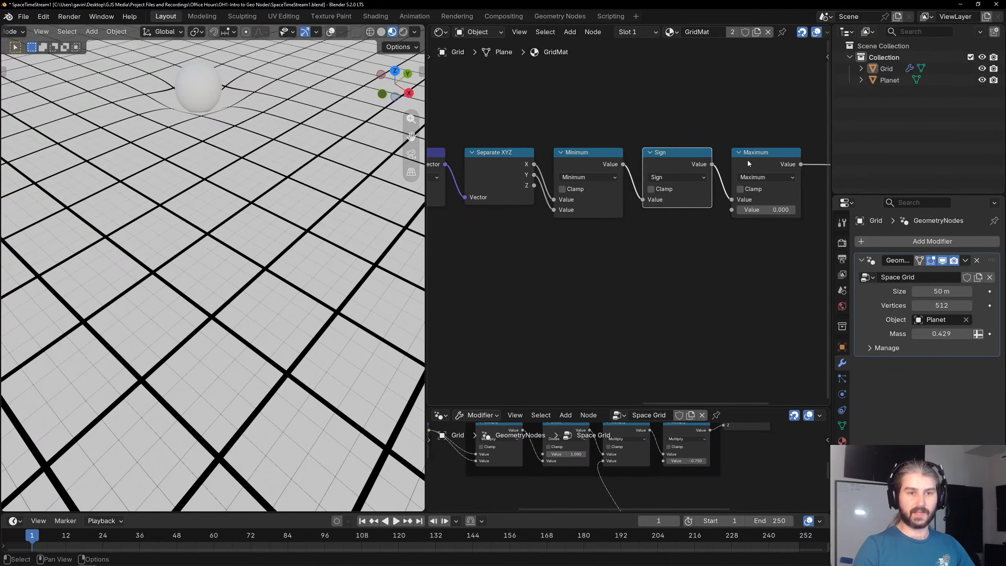
pyautogui.click(722, 265)
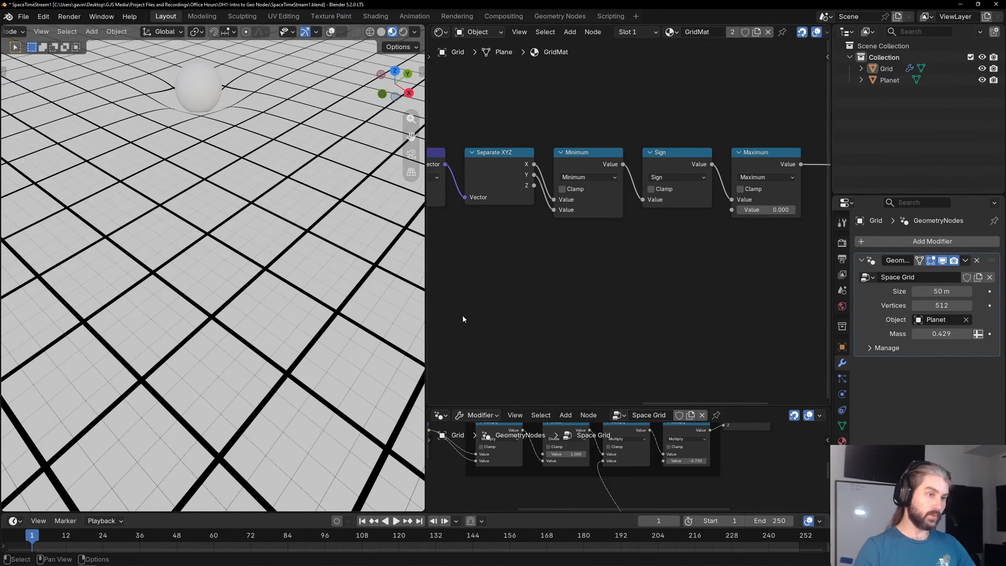
pyautogui.moveTo(462, 317); pyautogui.dragTo(567, 273, button='middle')
pyautogui.scroll(2, 634, 269)
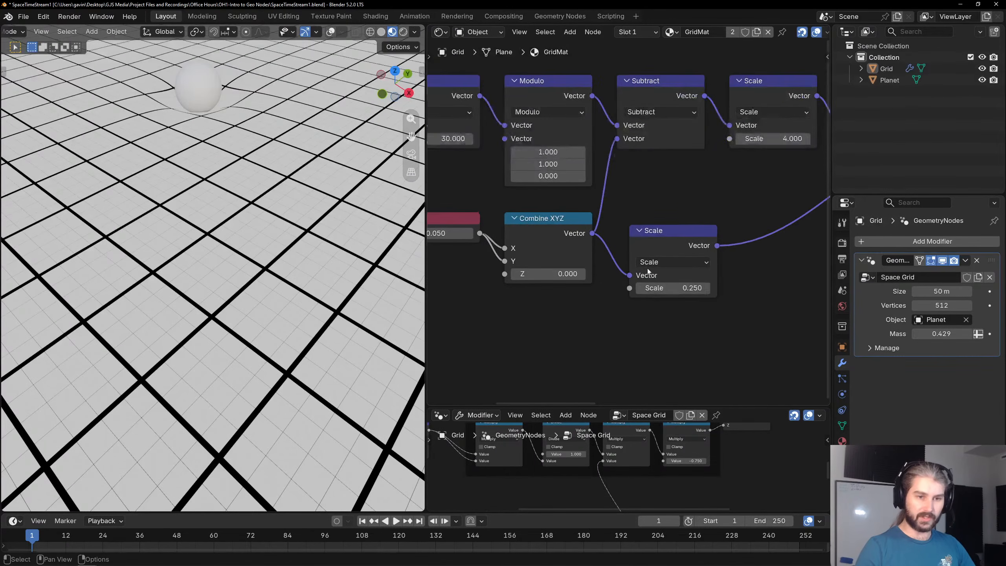
pyautogui.click(681, 288)
pyautogui.write('0.5')
pyautogui.press('Return')
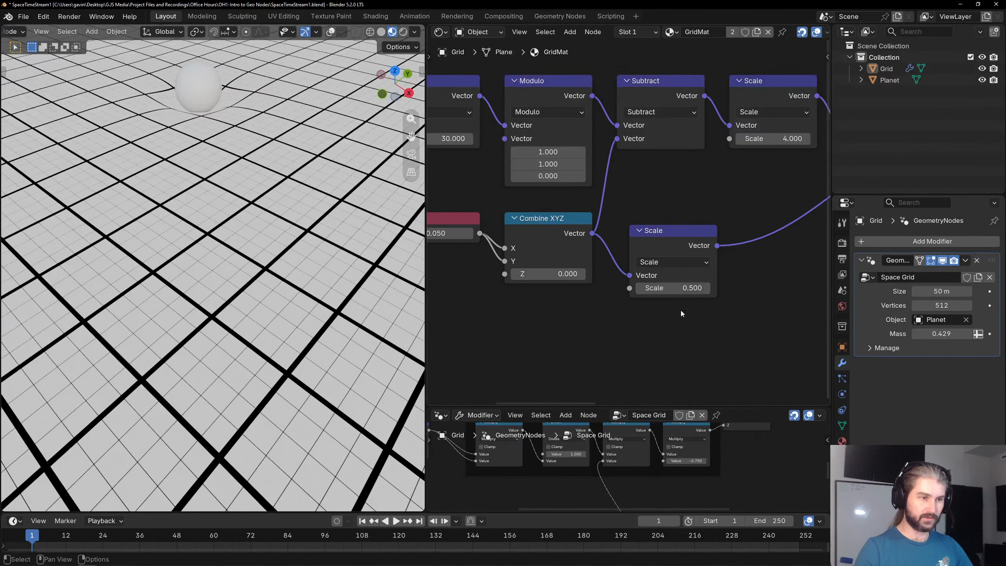
pyautogui.scroll(-1, 544, 292)
pyautogui.moveTo(544, 291); pyautogui.dragTo(567, 282, button='middle')
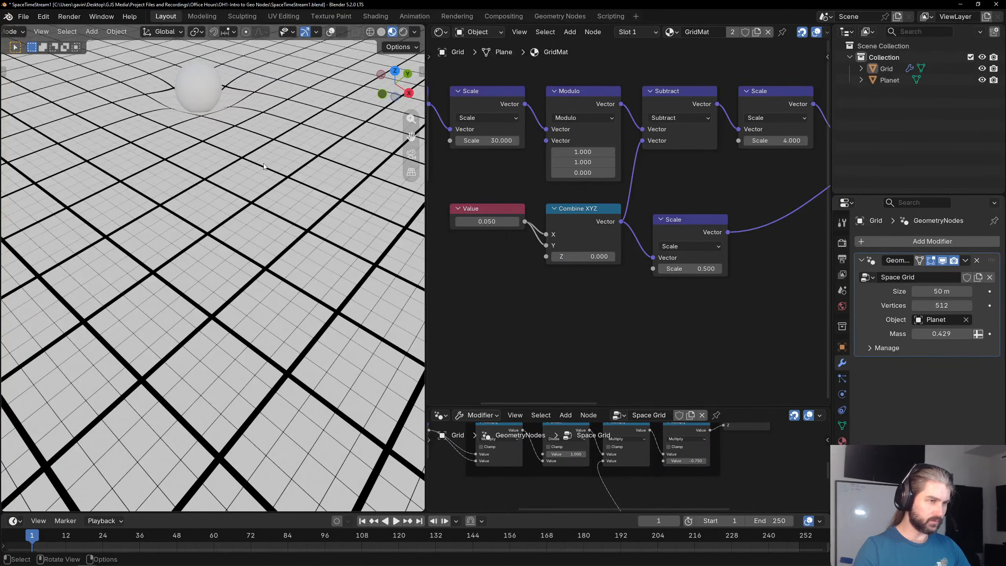
# Try scale factors of 0.75 and 1 on the lower Scale node to thicken the fine grid lines.
pyautogui.click(705, 269)
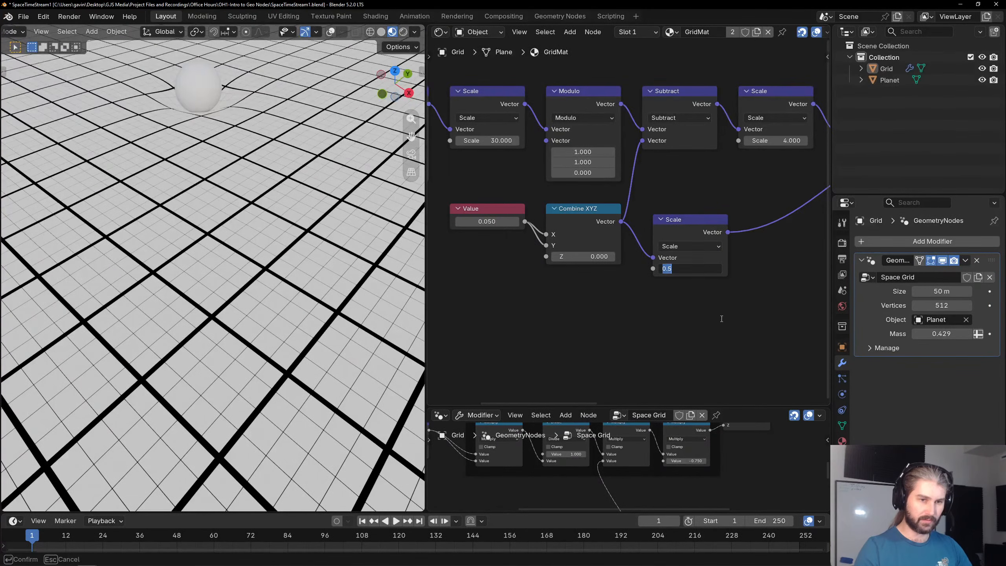
pyautogui.write('.75')
pyautogui.press('Return')
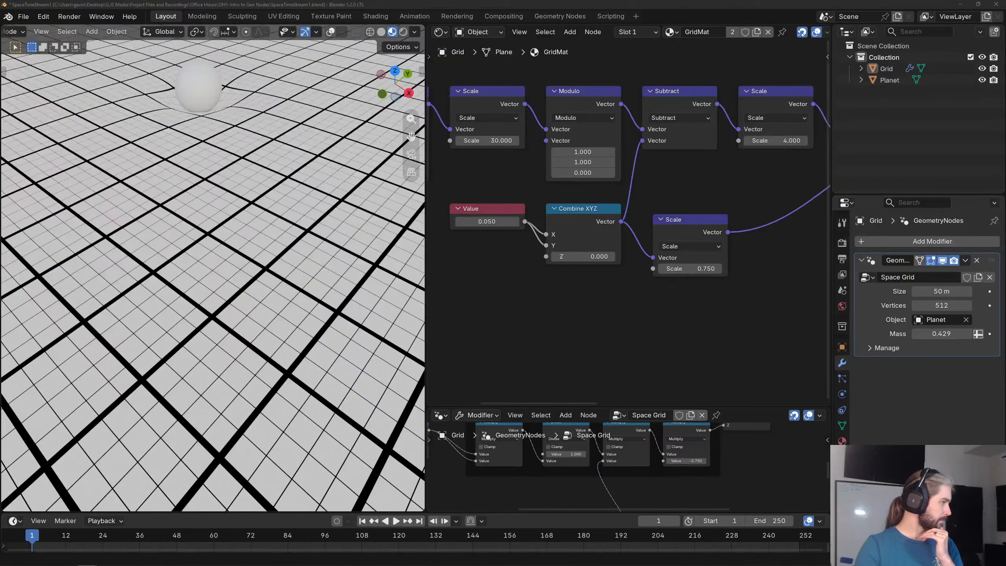
pyautogui.scroll(-1, 641, 206)
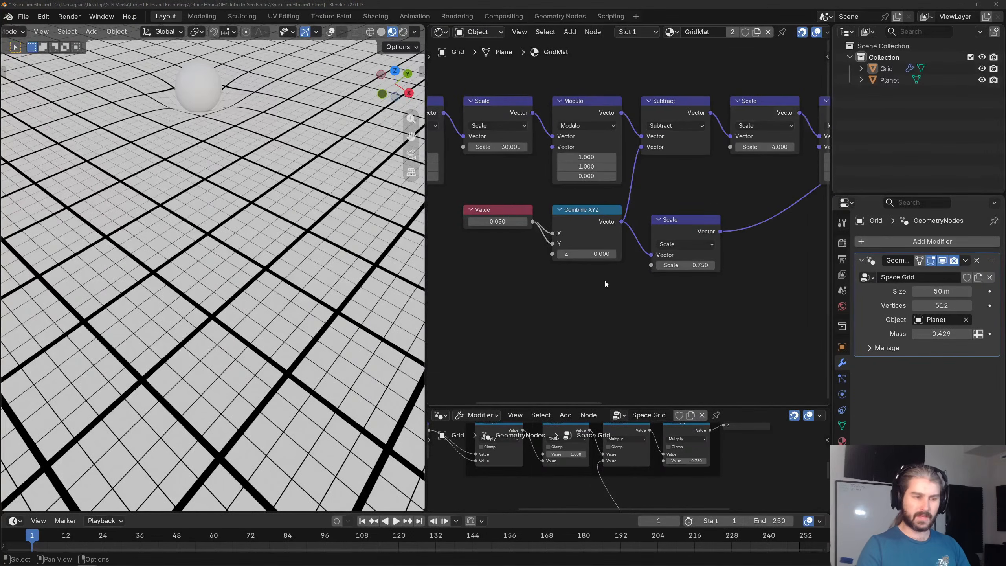
pyautogui.scroll(1, 647, 274)
pyautogui.click(692, 270)
pyautogui.write('1')
pyautogui.press('Return')
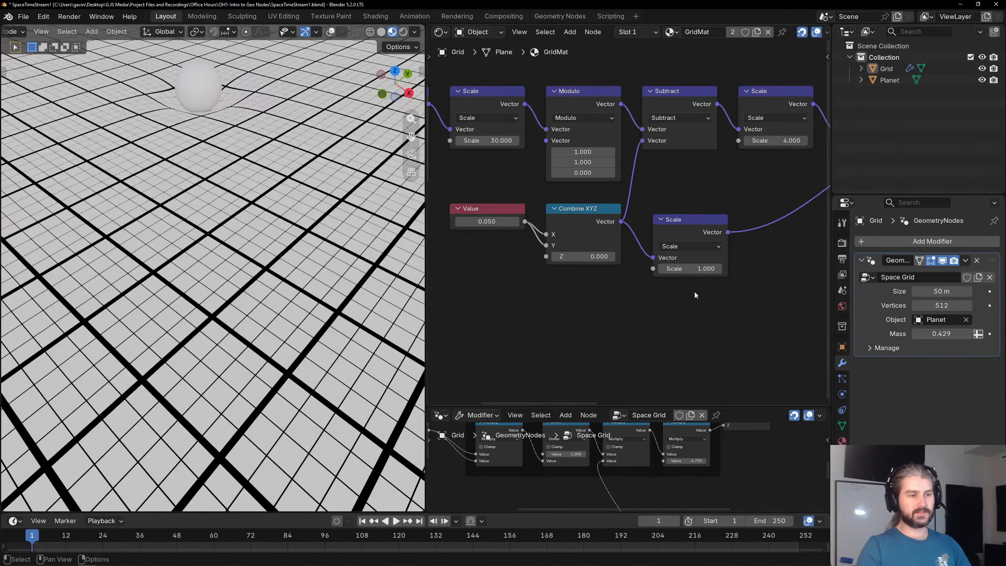
# Set the lower Scale node's factor to 4 and move the node beneath the upper Scale node.
pyautogui.click(705, 269)
pyautogui.write('4')
pyautogui.press('Return')
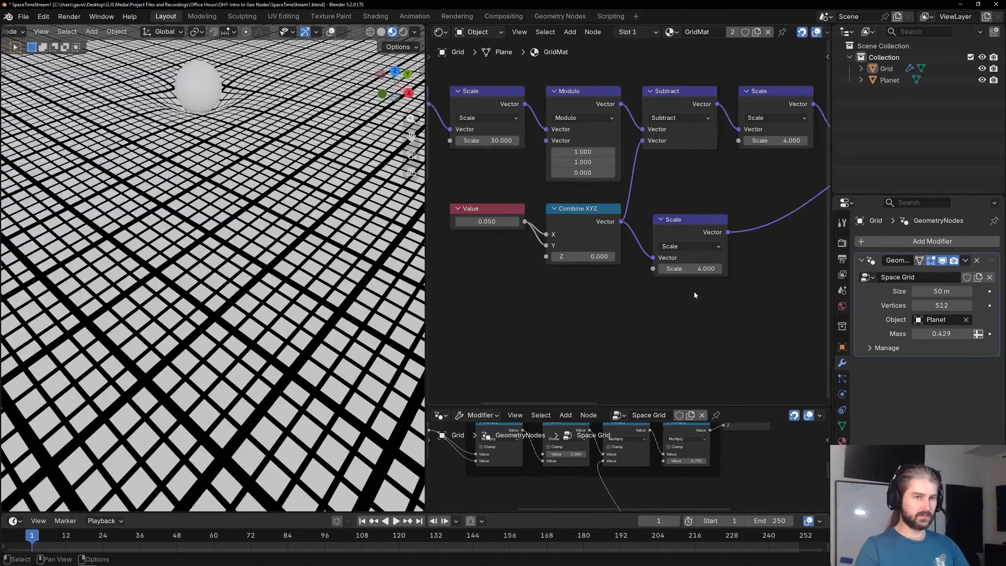
pyautogui.moveTo(707, 261); pyautogui.dragTo(637, 245, button='middle')
pyautogui.moveTo(567, 217); pyautogui.dragTo(653, 206)
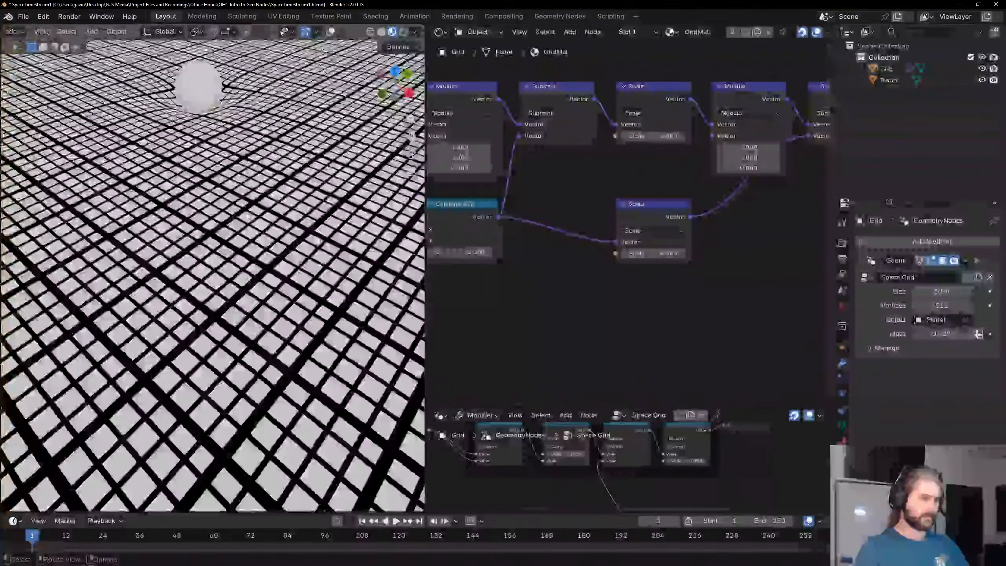
# Lower the Value node feeding Combine XYZ to 0.010 to thin all the grid lines.
pyautogui.moveTo(247, 217); pyautogui.dragTo(249, 197, button='middle')
pyautogui.scroll(-2, 577, 273)
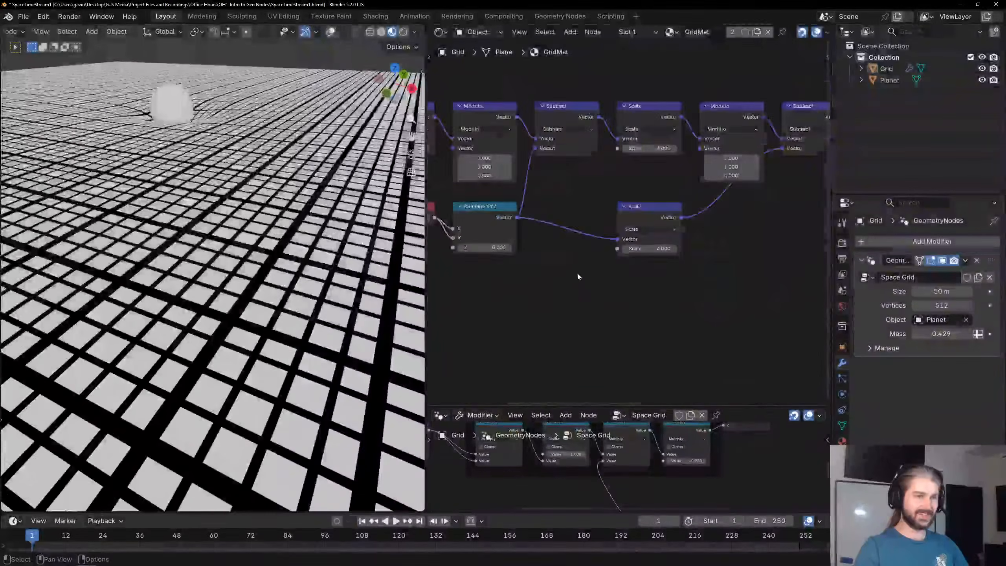
pyautogui.moveTo(577, 272); pyautogui.dragTo(701, 280, button='middle')
pyautogui.scroll(3, 613, 261)
pyautogui.moveTo(495, 225)
pyautogui.mouseDown()
pyautogui.moveTo(511, 225)
pyautogui.moveTo(489, 227)
pyautogui.mouseUp()
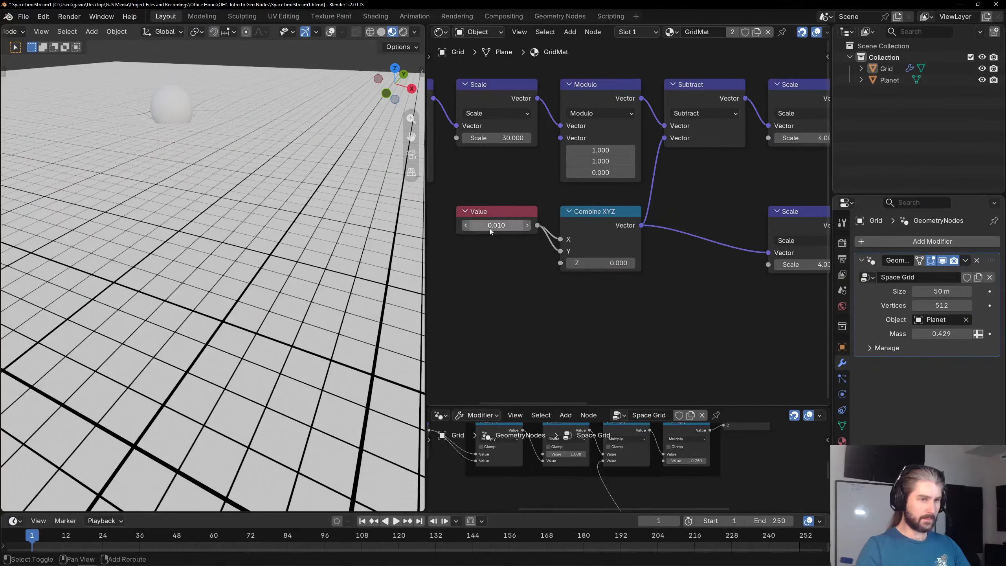
pyautogui.scroll(-3, 675, 297)
pyautogui.moveTo(675, 298); pyautogui.dragTo(614, 260, button='middle')
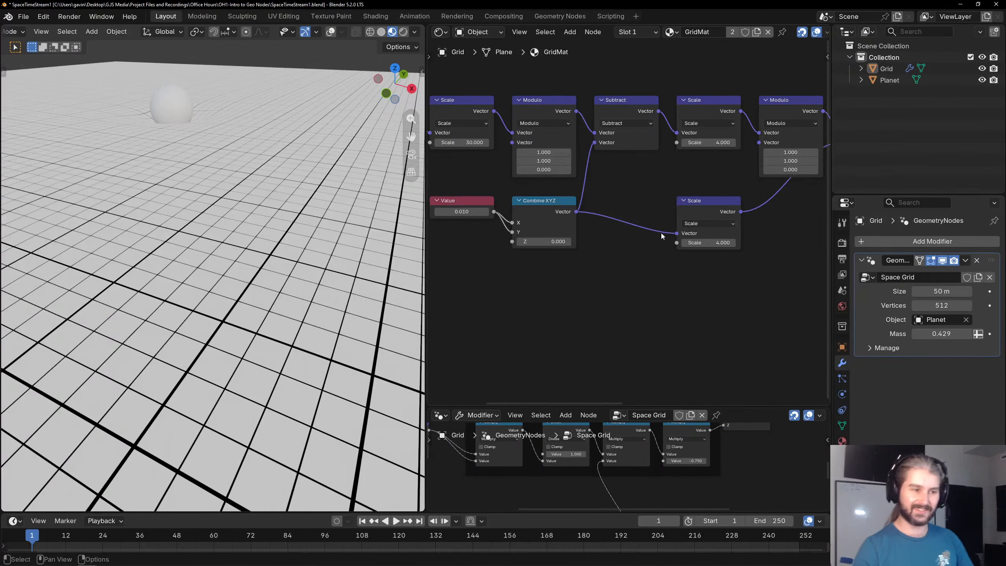
# Examine how the Value and Combine XYZ nodes feed the two Scale nodes that follow them.
pyautogui.click(701, 215)
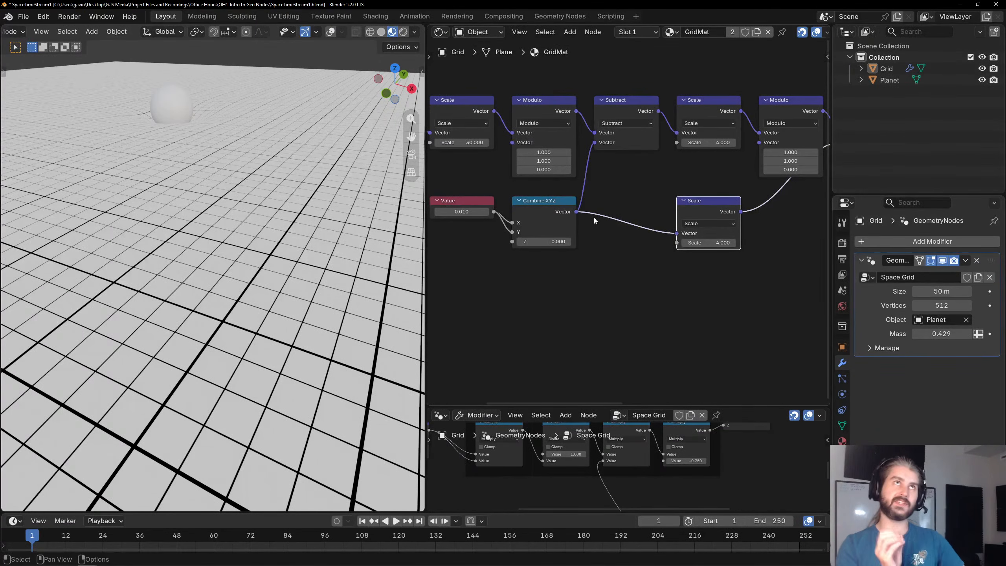
pyautogui.click(703, 102)
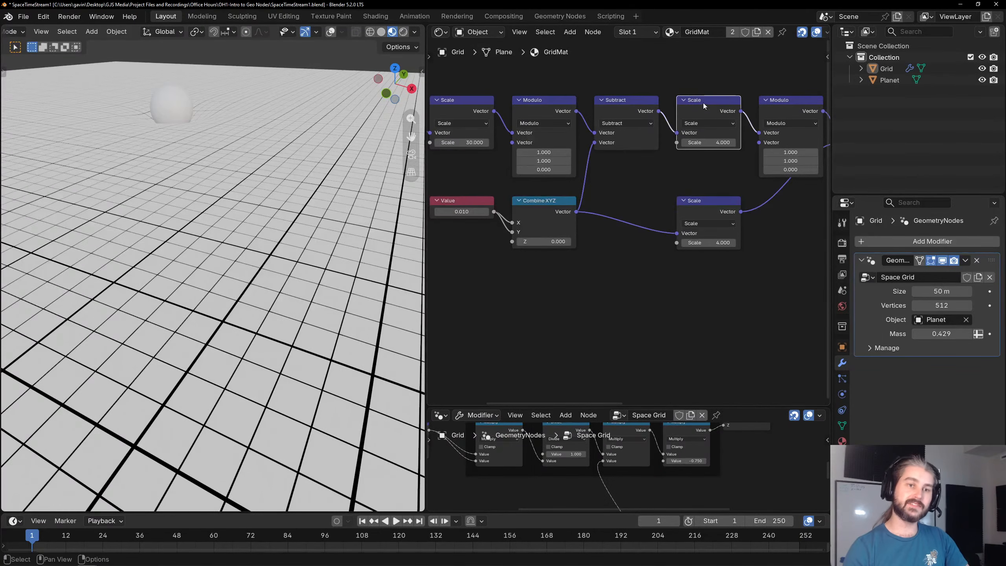
pyautogui.click(461, 204)
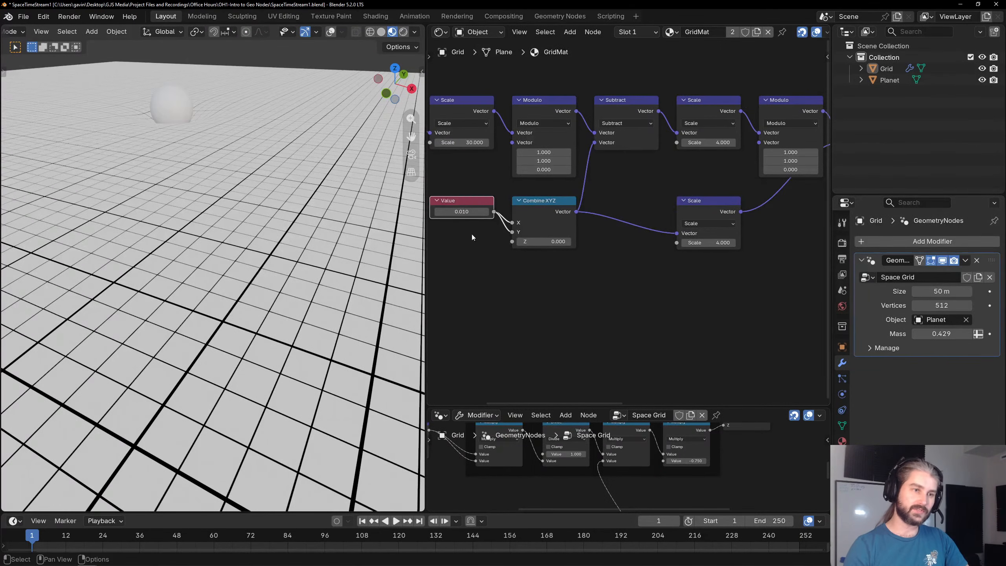
pyautogui.click(545, 224)
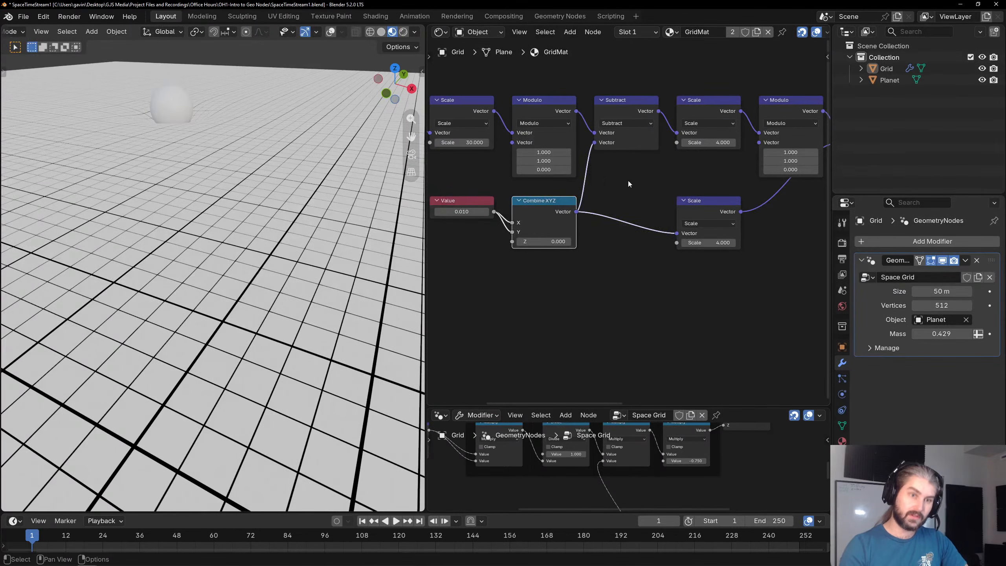
pyautogui.click(698, 103)
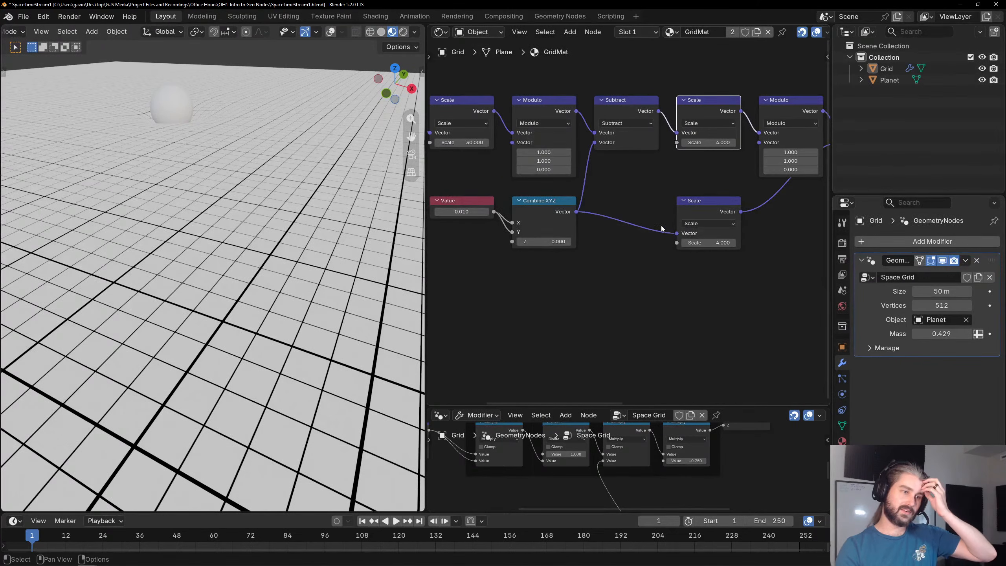
pyautogui.click(709, 238)
pyautogui.press('KP_Decimal')
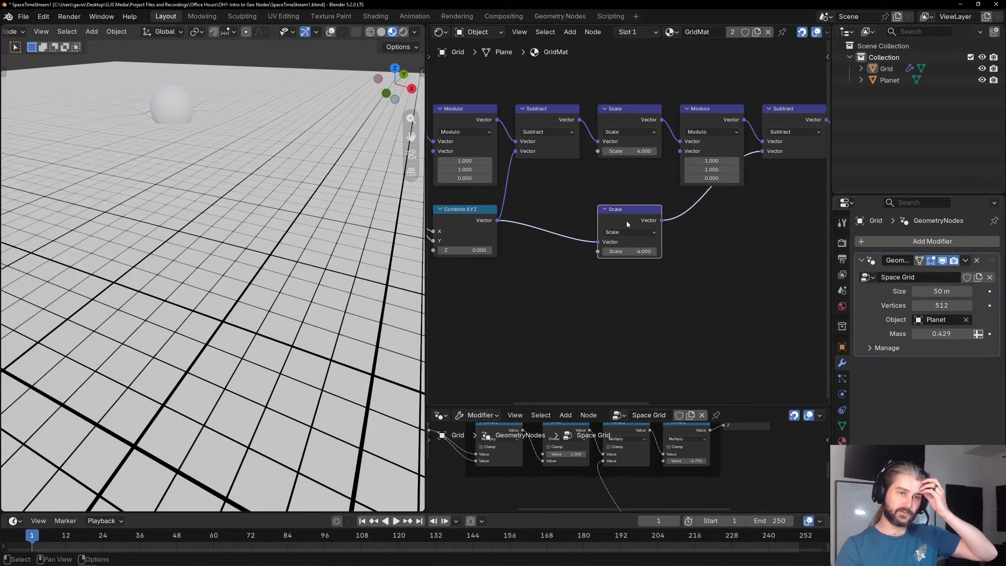
pyautogui.moveTo(678, 244); pyautogui.dragTo(690, 267, button='middle')
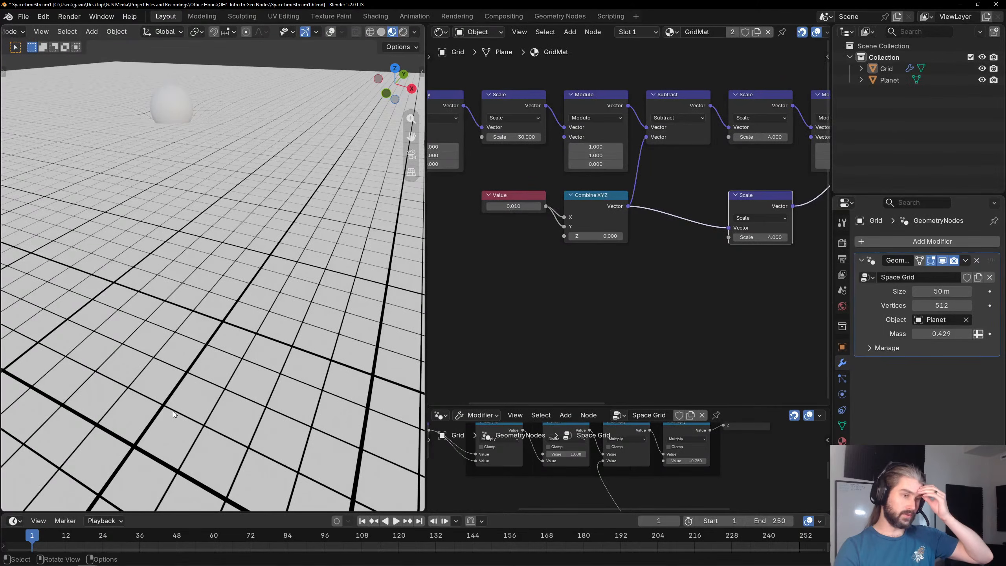
# Set the lower Scale node's factor to 8 and inspect the grid line thickness from directly above.
pyautogui.click(762, 237)
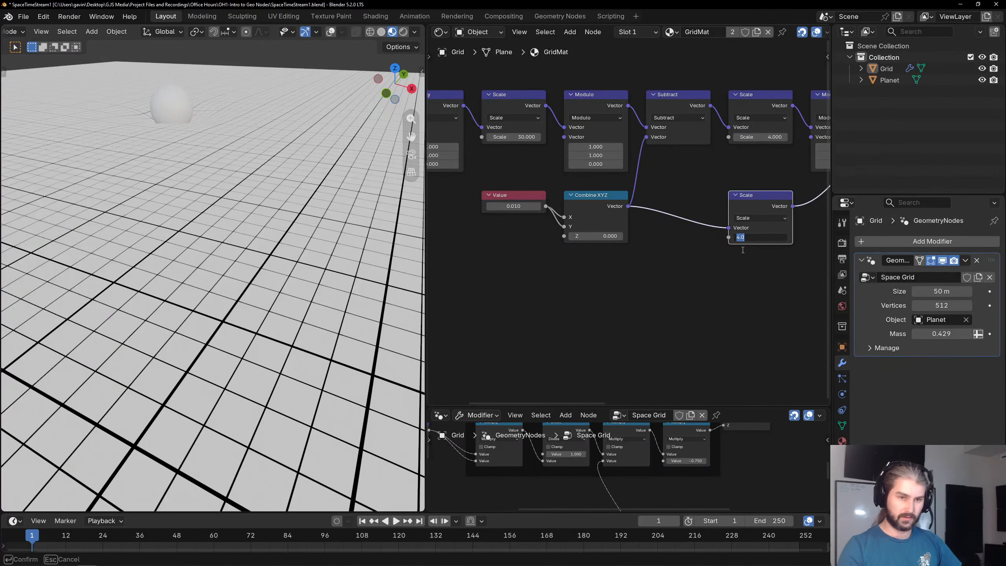
pyautogui.write('8')
pyautogui.press('Return')
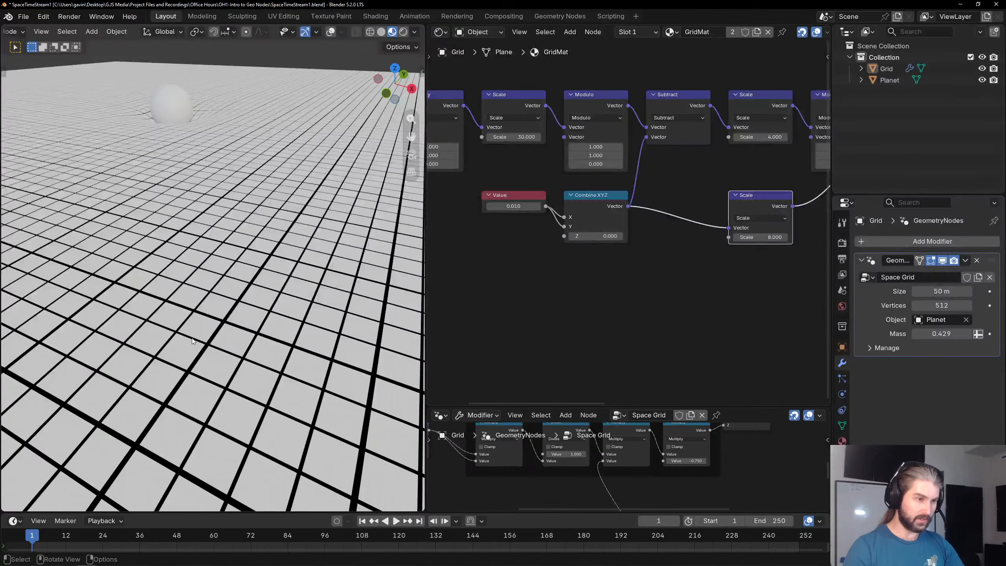
pyautogui.scroll(2, 209, 303)
pyautogui.click(395, 68)
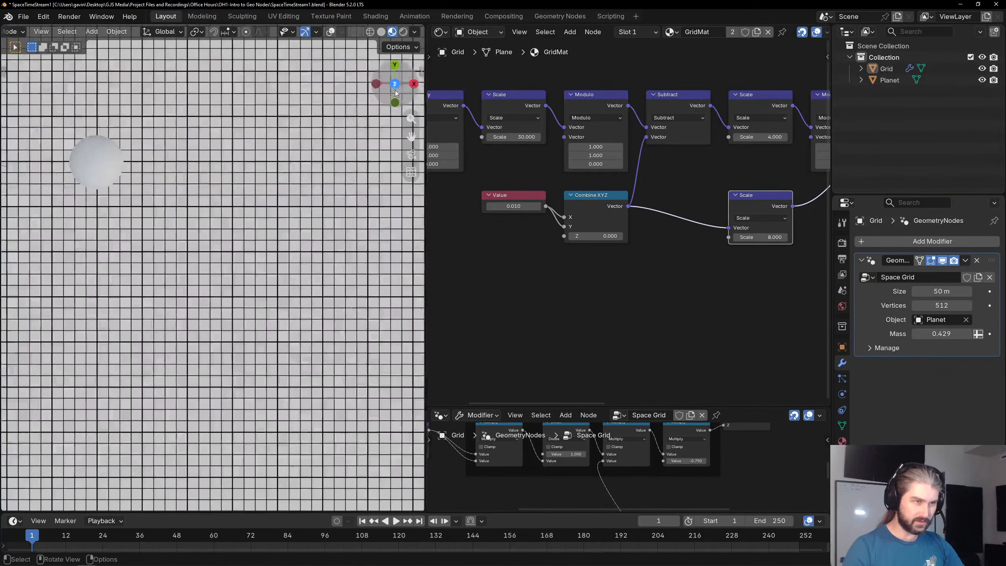
pyautogui.scroll(7, 237, 209)
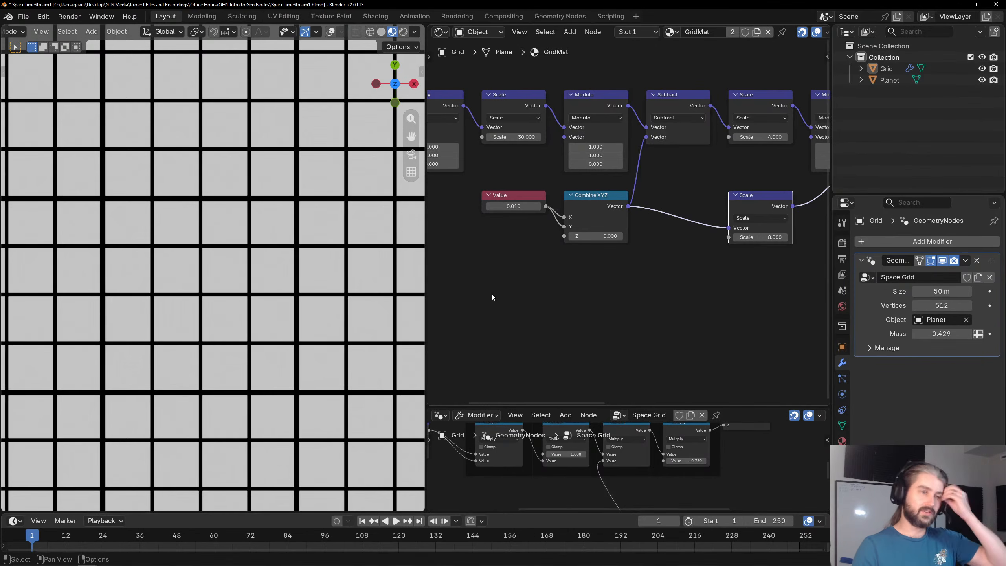
# Move the lower Scale node beneath the second Modulo node to tidy the material's node layout.
pyautogui.click(701, 279)
pyautogui.moveTo(704, 280); pyautogui.dragTo(591, 279, button='middle')
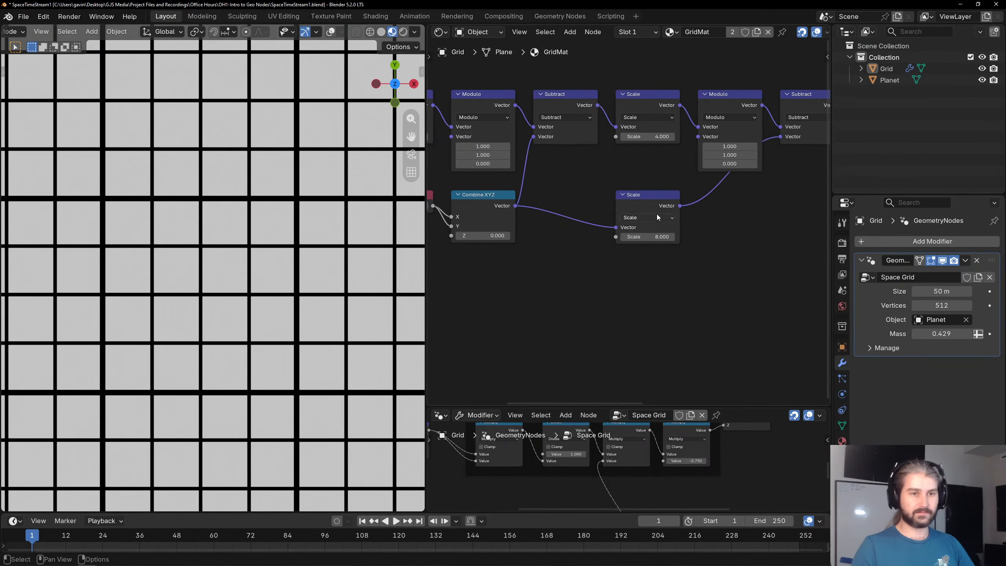
pyautogui.moveTo(645, 194); pyautogui.dragTo(727, 194)
pyautogui.click(652, 182)
pyautogui.scroll(2, 652, 178)
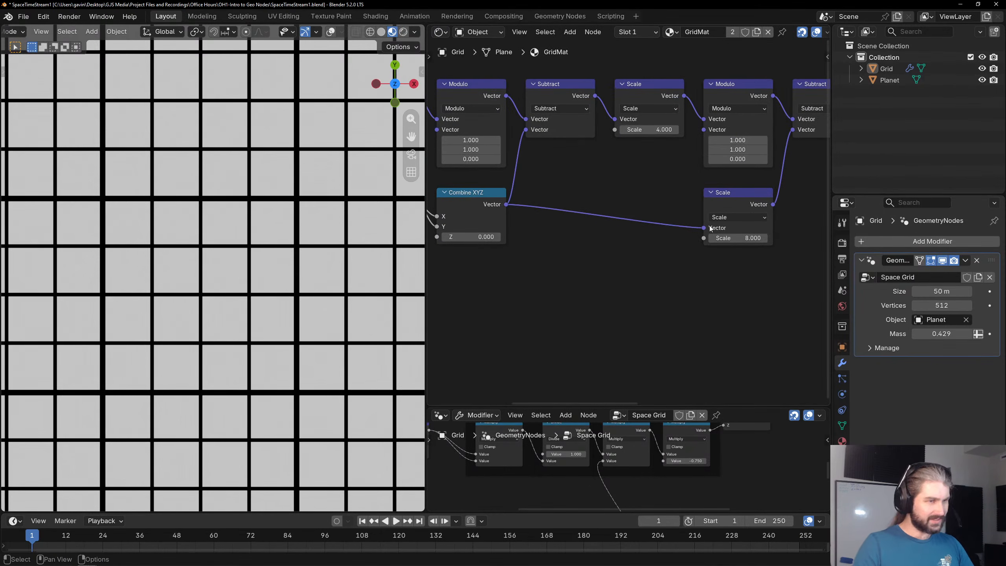
# Set the lower Scale node's factor to 6 and check the grid lines around the planet in perspective.
pyautogui.click(756, 242)
pyautogui.write('6')
pyautogui.press('Return')
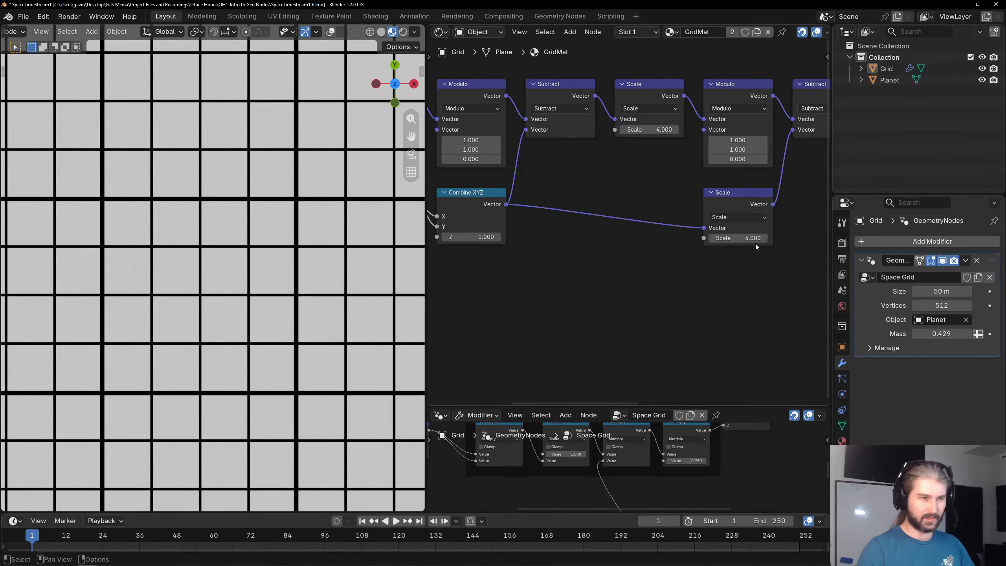
pyautogui.scroll(-1, 612, 254)
pyautogui.scroll(-3, 307, 256)
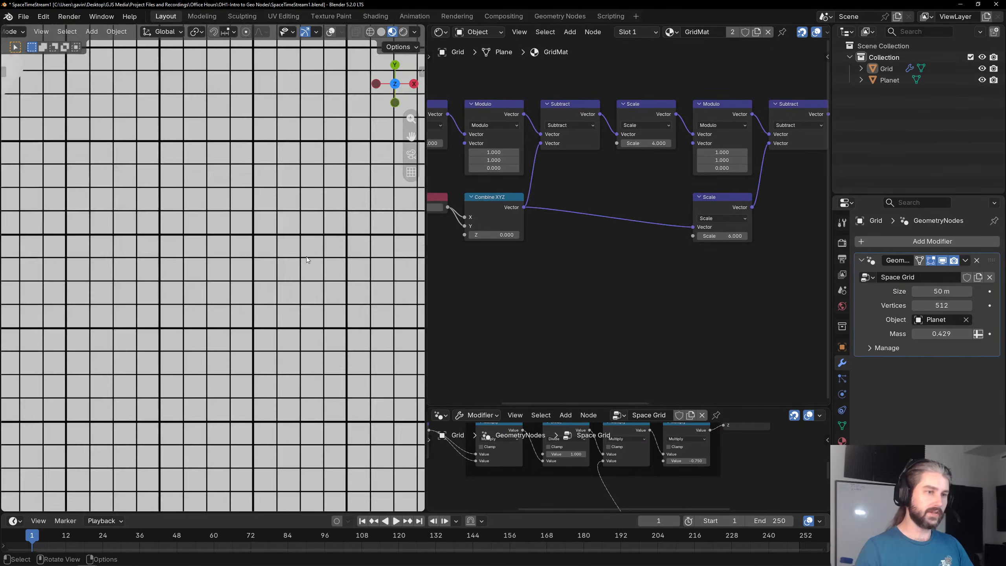
pyautogui.moveTo(307, 256); pyautogui.dragTo(240, 203, button='middle')
pyautogui.scroll(-7, 269, 239)
pyautogui.scroll(2, 246, 195)
pyautogui.scroll(4, 256, 226)
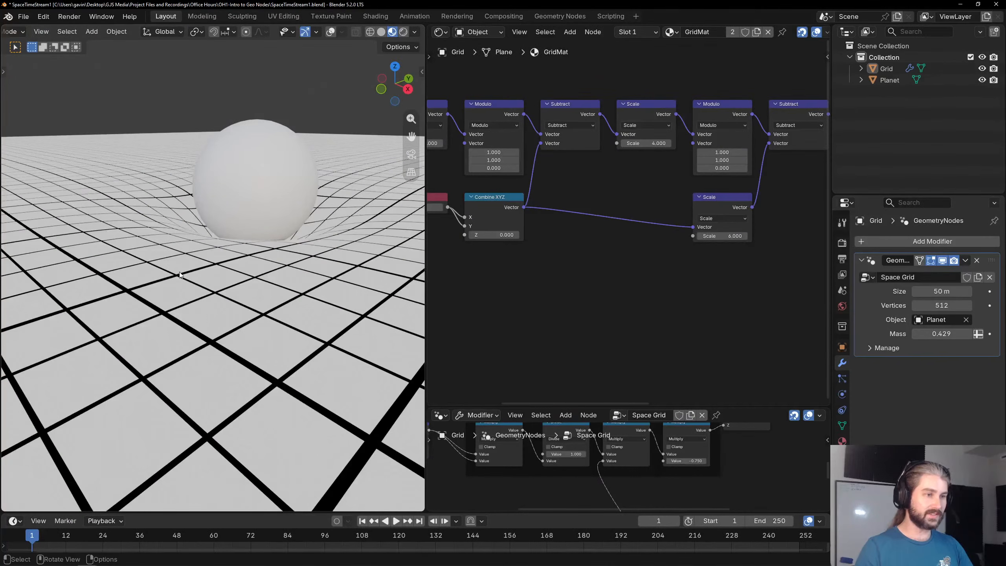
pyautogui.moveTo(262, 216); pyautogui.dragTo(221, 256, button='middle')
pyautogui.scroll(-1, 314, 220)
pyautogui.scroll(-1, 726, 275)
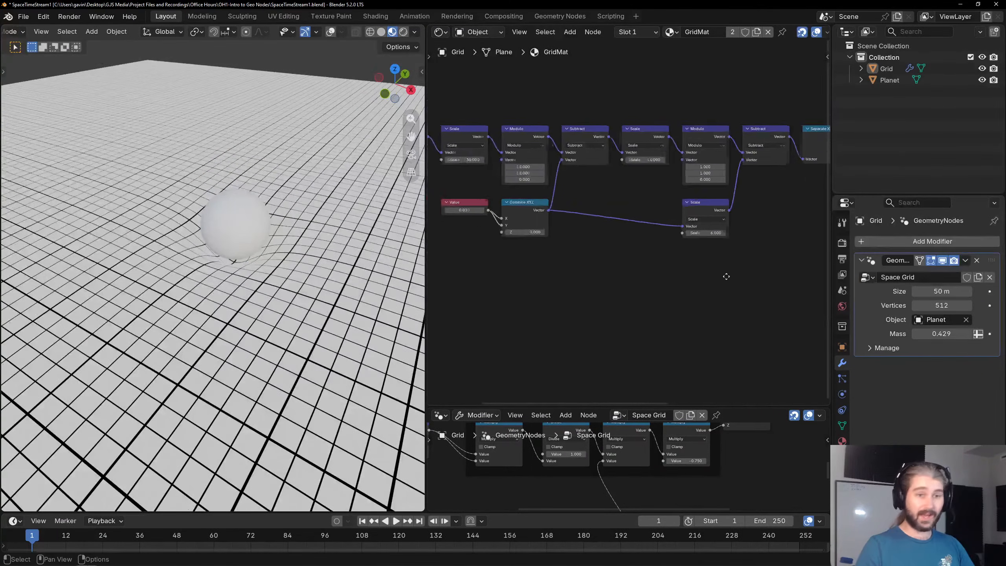
# Duplicate the Maximum node and insert the copy on the link between Maximum and Material Output.
pyautogui.moveTo(726, 275); pyautogui.dragTo(456, 312, button='middle')
pyautogui.moveTo(750, 264); pyautogui.dragTo(737, 262, button='middle')
pyautogui.scroll(2, 737, 262)
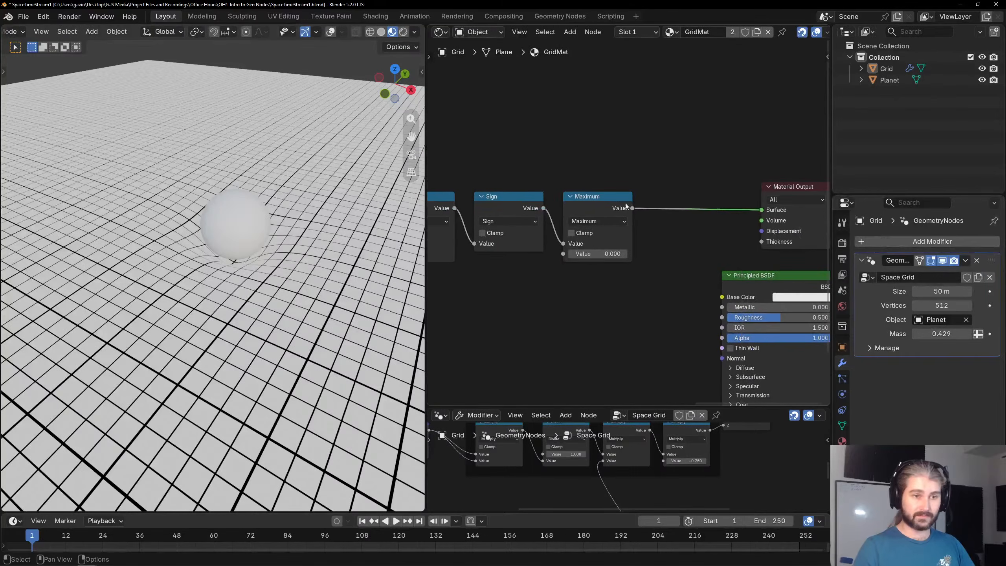
pyautogui.click(610, 205)
pyautogui.hotkey('shift', 'd')
pyautogui.click(698, 205)
# Change the copied node to Subtract, feed Maximum into its second input and set its first value to 1.000.
pyautogui.click(693, 221)
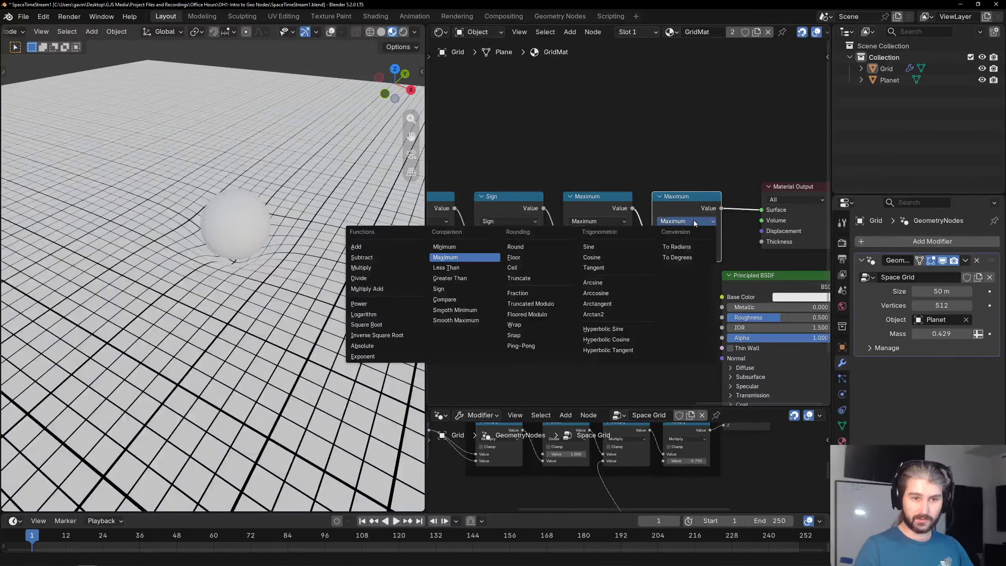
pyautogui.click(406, 251)
pyautogui.moveTo(652, 243); pyautogui.dragTo(653, 254)
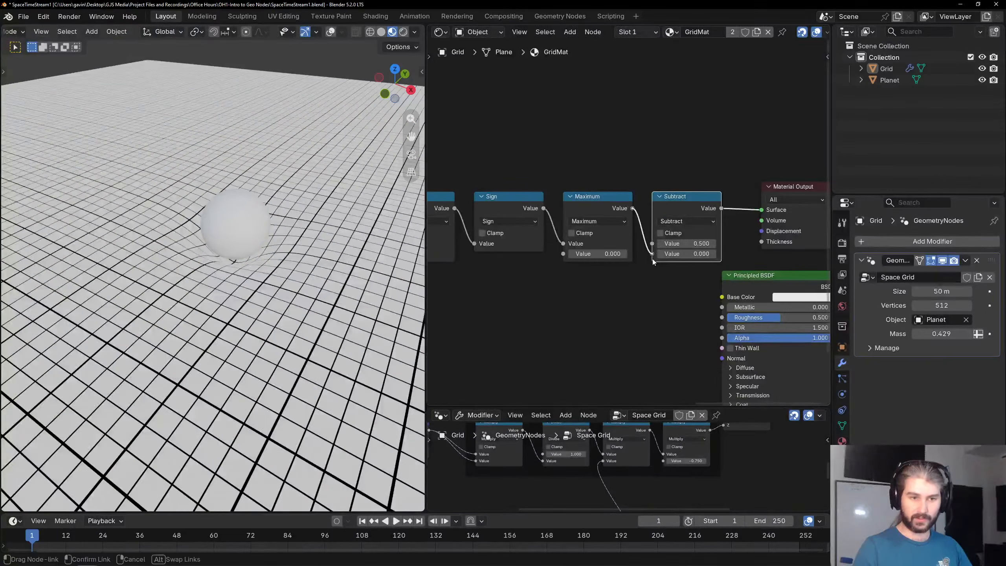
pyautogui.scroll(4, 137, 234)
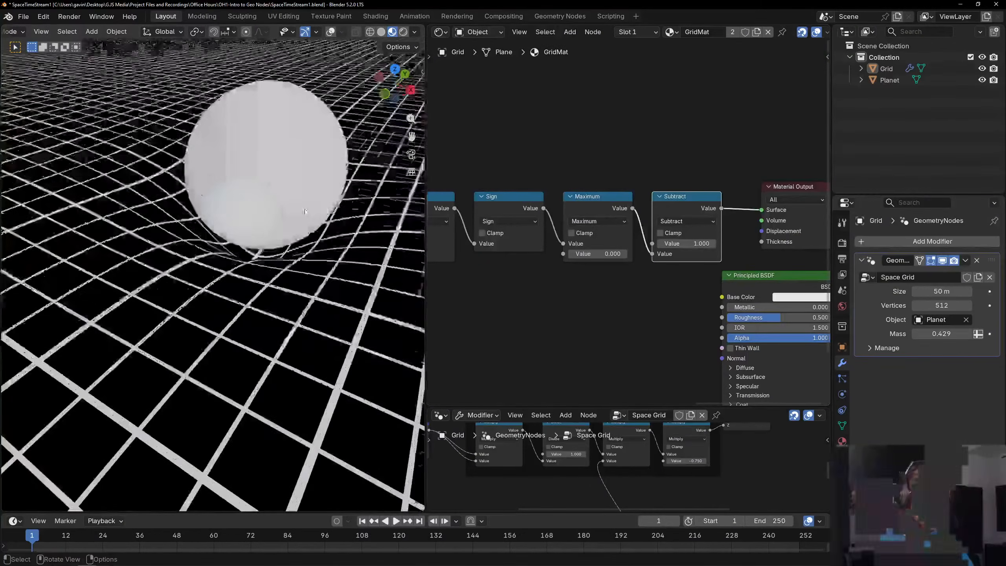
# Delete the Subtract node while keeping Maximum linked to the Material Output's Surface, and check the dark grid lines around the planet.
pyautogui.moveTo(137, 234); pyautogui.dragTo(129, 222, button='middle')
pyautogui.scroll(-1, 129, 222)
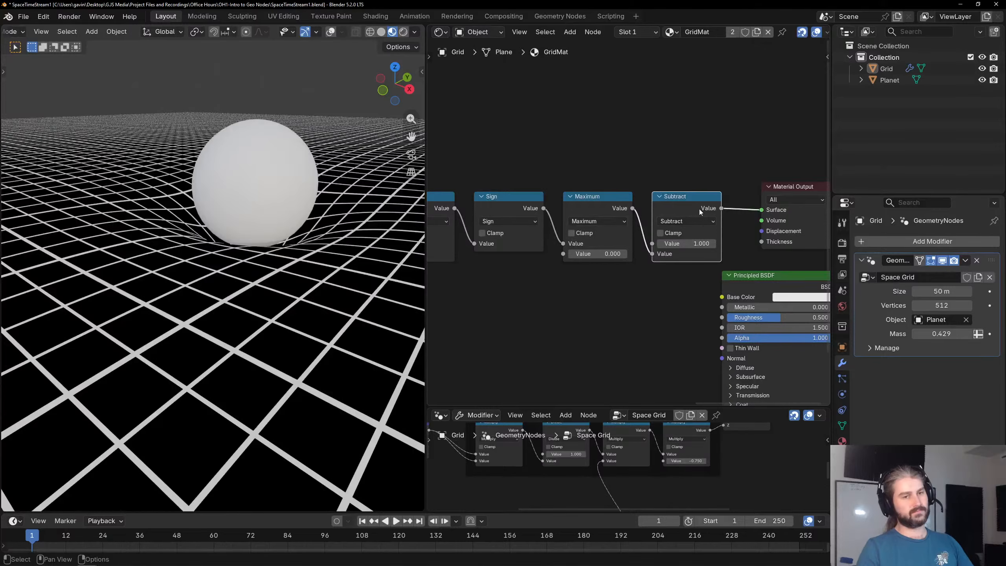
pyautogui.hotkey('ctrl', 'x')
pyautogui.moveTo(295, 198)
pyautogui.mouseDown(button='middle')
pyautogui.moveTo(245, 217)
pyautogui.moveTo(289, 217)
pyautogui.mouseUp(button='middle')
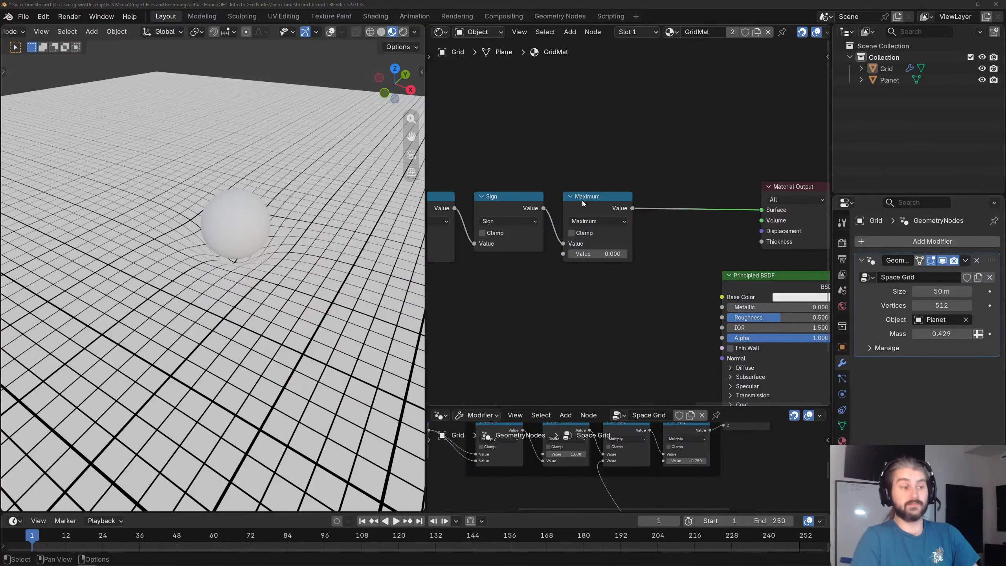
# Move the Material Output away from Maximum and the Principled BSDF lower to make room for more nodes.
pyautogui.moveTo(776, 186); pyautogui.dragTo(772, 141)
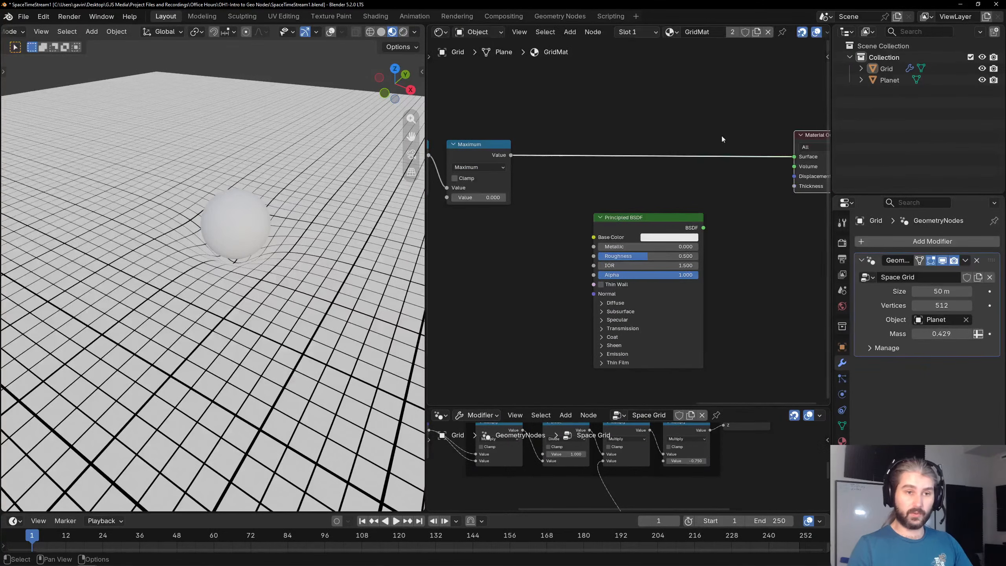
pyautogui.moveTo(233, 208)
pyautogui.mouseDown(button='middle')
pyautogui.moveTo(243, 145)
pyautogui.moveTo(242, 223)
pyautogui.mouseUp(button='middle')
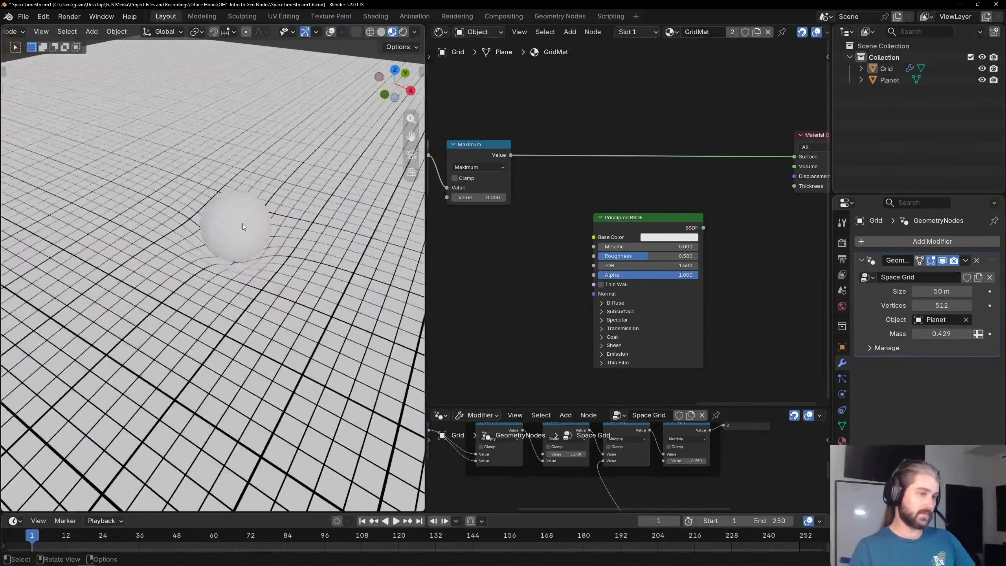
pyautogui.moveTo(562, 158); pyautogui.dragTo(643, 148, button='middle')
pyautogui.moveTo(720, 206); pyautogui.dragTo(729, 279)
pyautogui.click(716, 229)
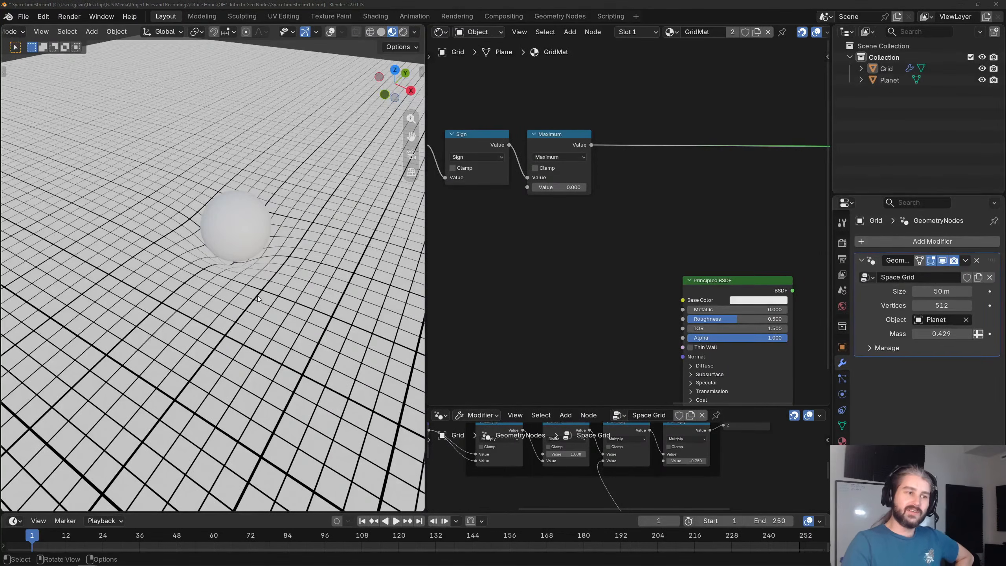
# Review the material's node chain back to Texture Coordinate and preview its Generated output on the grid in an enlarged viewport.
pyautogui.moveTo(258, 296); pyautogui.dragTo(246, 272, button='middle')
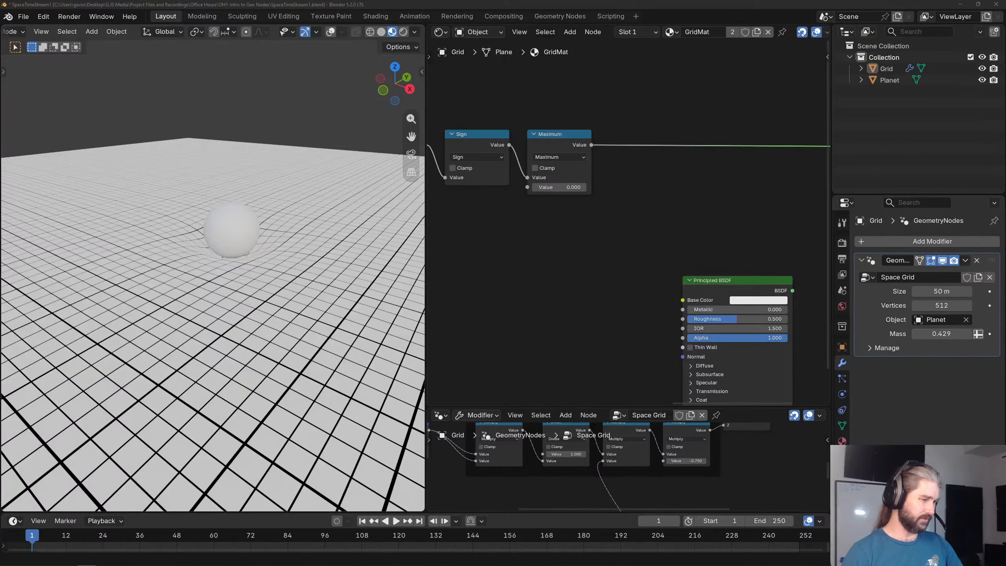
pyautogui.scroll(-1, 492, 332)
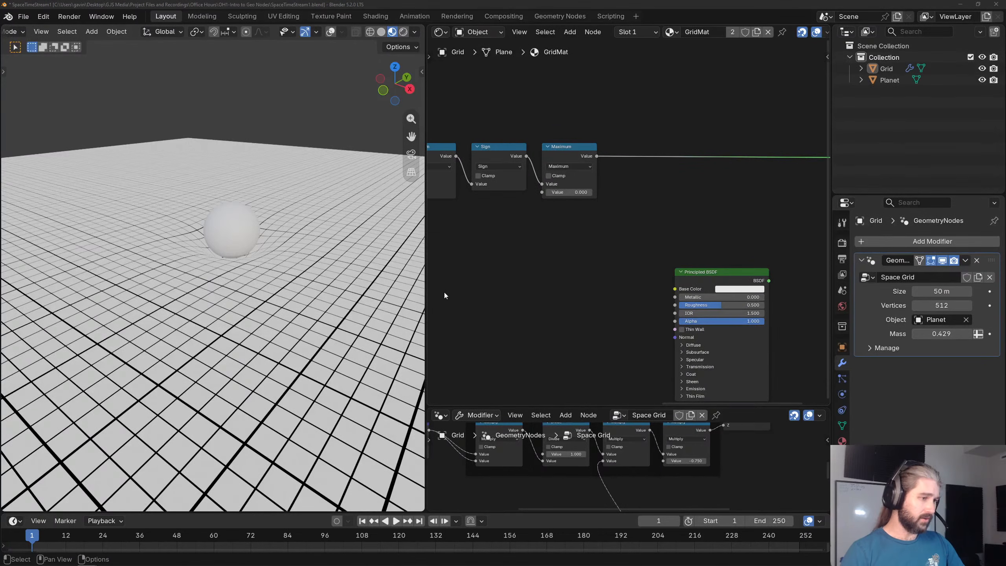
pyautogui.moveTo(426, 296); pyautogui.dragTo(258, 280)
pyautogui.scroll(-4, 381, 269)
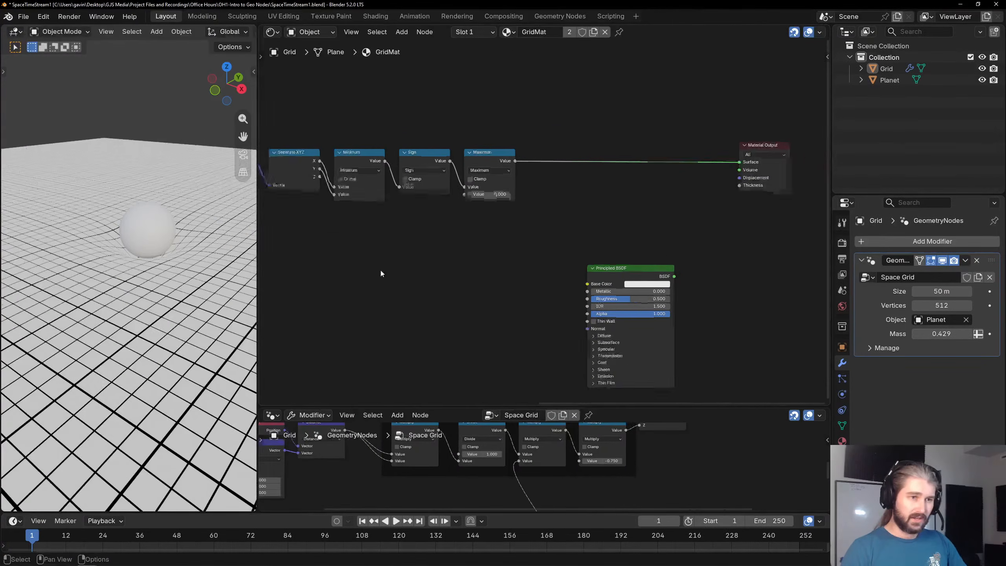
pyautogui.moveTo(380, 270); pyautogui.dragTo(828, 276, button='middle')
pyautogui.scroll(6, 374, 250)
pyautogui.moveTo(401, 308); pyautogui.dragTo(468, 235, button='middle')
pyautogui.scroll(-3, 469, 238)
pyautogui.moveTo(712, 267); pyautogui.dragTo(514, 249, button='middle')
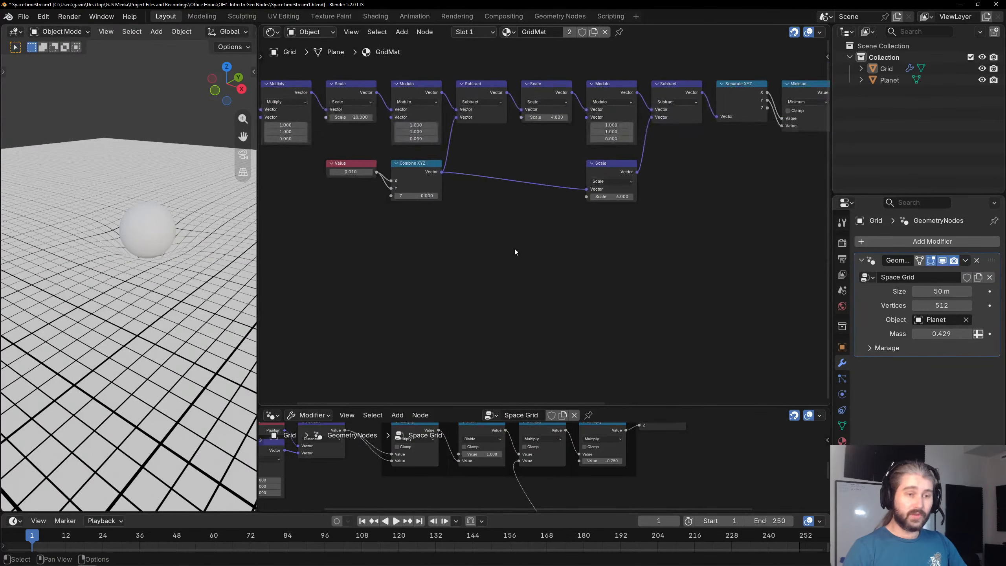
pyautogui.scroll(-2, 514, 248)
pyautogui.moveTo(587, 248); pyautogui.dragTo(518, 244, button='middle')
pyautogui.moveTo(317, 190); pyautogui.dragTo(635, 257, button='middle')
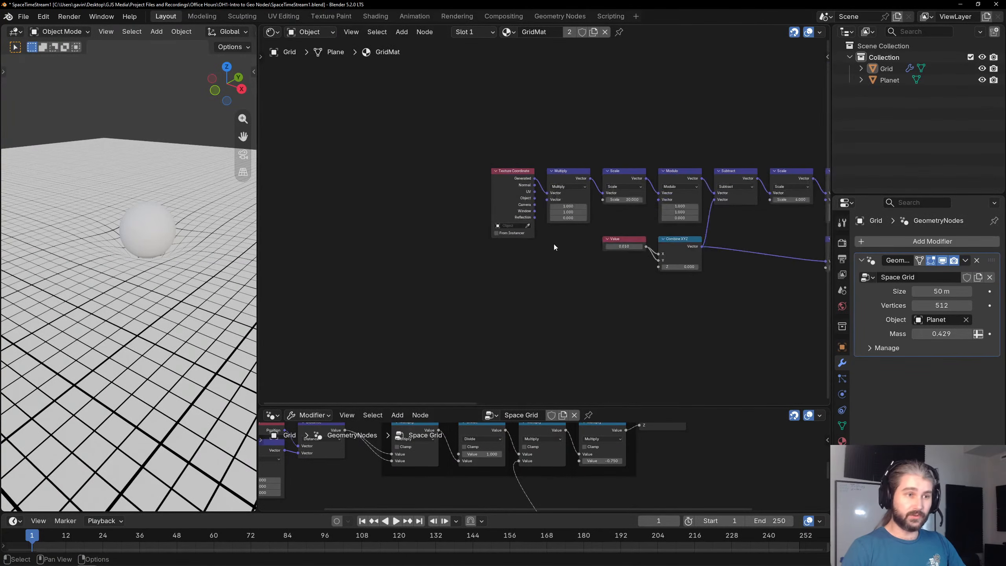
pyautogui.scroll(2, 548, 226)
pyautogui.keyDown('ctrl'); pyautogui.keyDown('shift'); pyautogui.click(508, 155); pyautogui.keyUp('shift'); pyautogui.keyUp('ctrl')
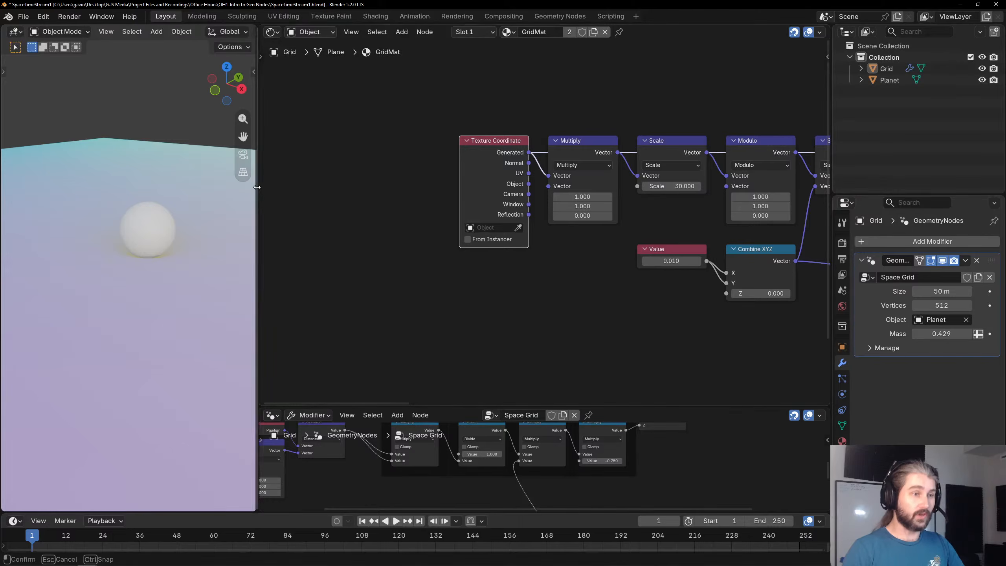
pyautogui.moveTo(258, 181); pyautogui.dragTo(562, 190)
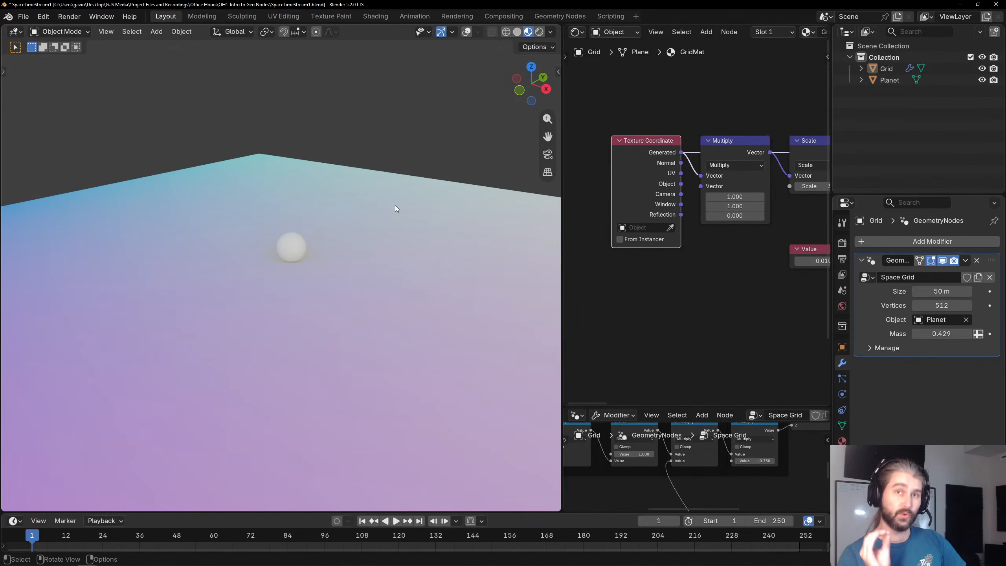
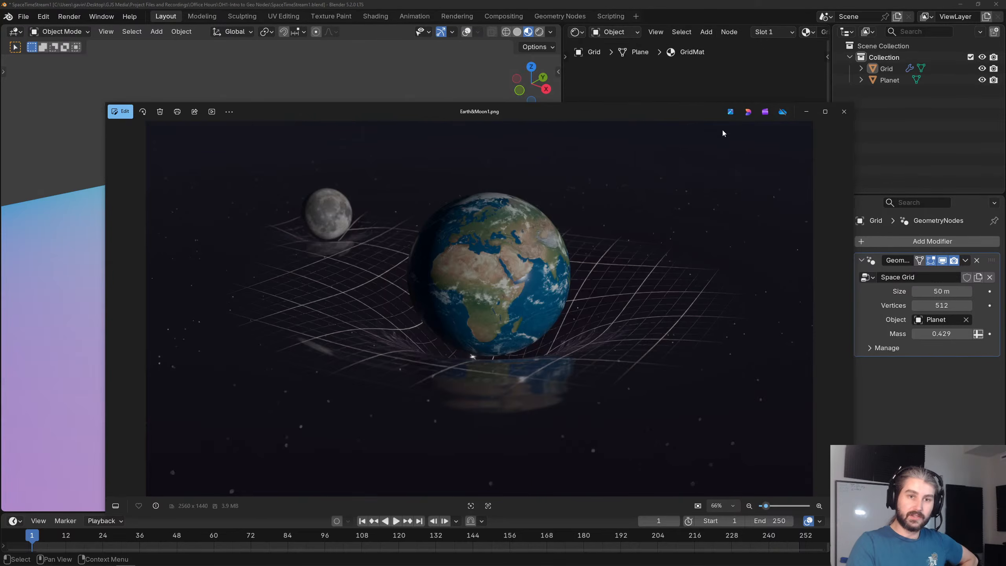
# Reposition the Earth&Moon1.png reference image to study its grid, and minimize it.
pyautogui.moveTo(700, 111); pyautogui.dragTo(698, 52)
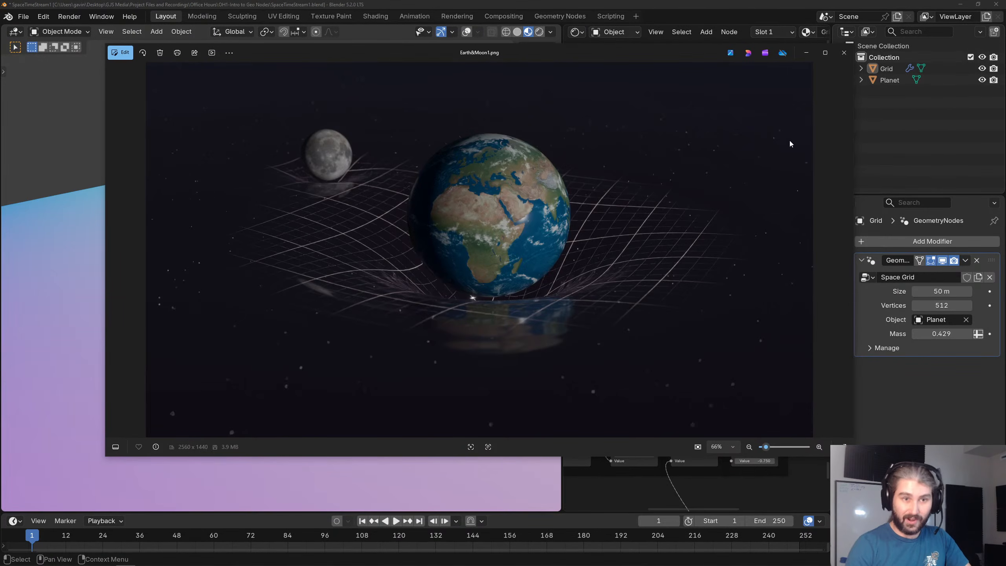
pyautogui.click(806, 57)
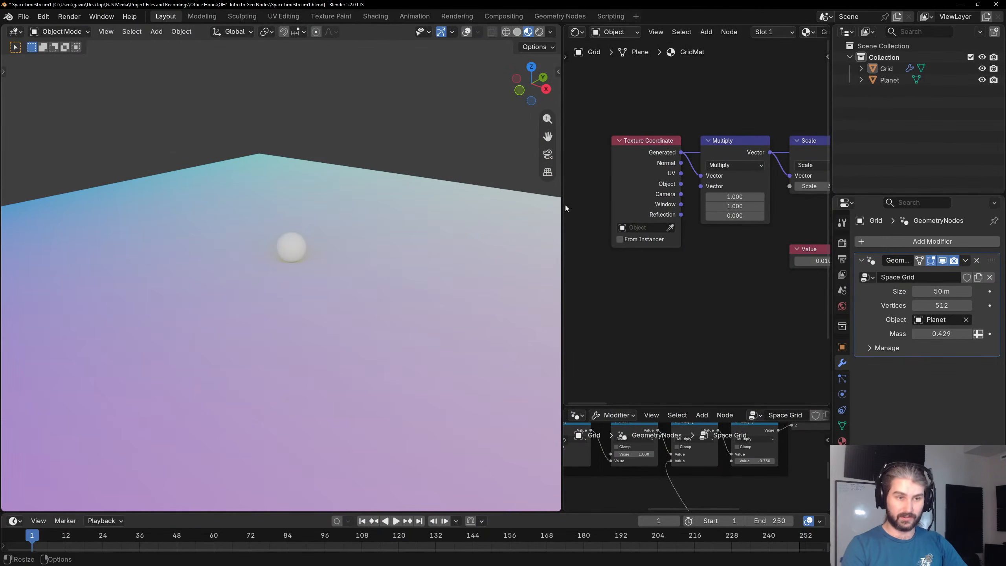
# Widen the material node editor and reconnect the Maximum node's output to the Material Output's Surface.
pyautogui.moveTo(564, 206); pyautogui.dragTo(353, 220)
pyautogui.scroll(-2, 670, 242)
pyautogui.moveTo(669, 238); pyautogui.dragTo(452, 246, button='middle')
pyautogui.moveTo(770, 250); pyautogui.dragTo(487, 240, button='middle')
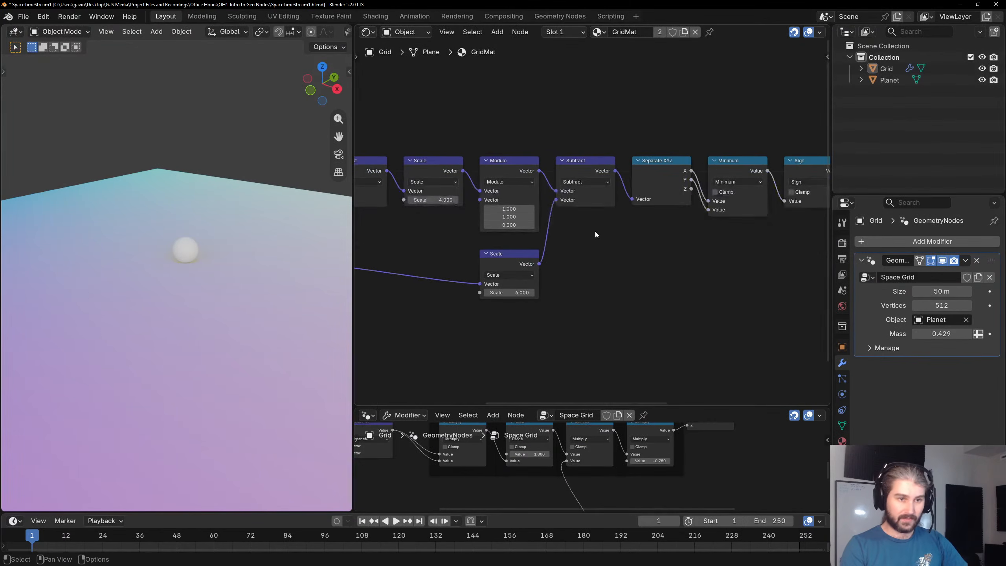
pyautogui.moveTo(622, 224); pyautogui.dragTo(483, 234, button='middle')
pyautogui.scroll(5, 592, 238)
pyautogui.moveTo(685, 233); pyautogui.dragTo(480, 240, button='middle')
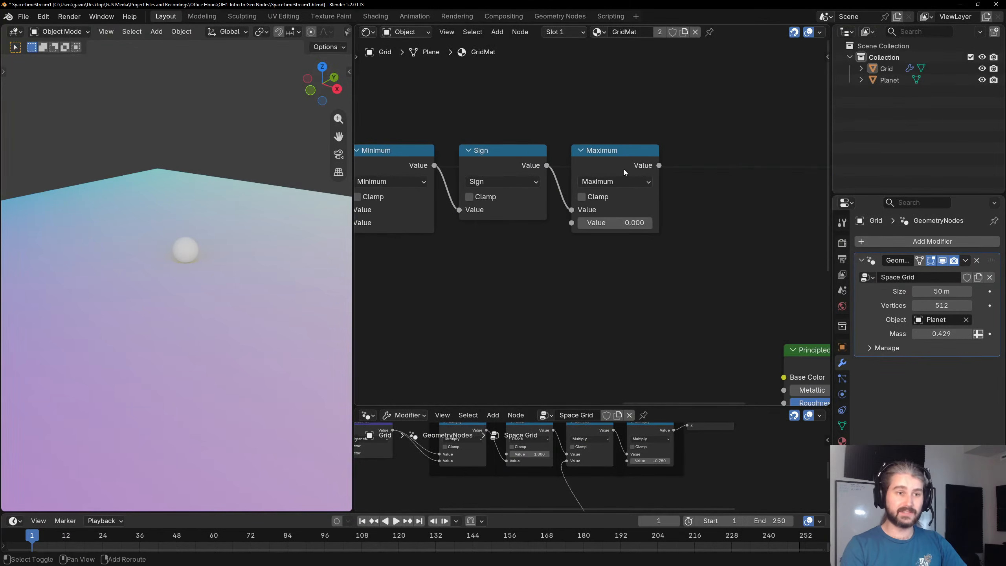
pyautogui.moveTo(667, 258)
pyautogui.mouseDown(button='middle')
pyautogui.moveTo(560, 251)
pyautogui.moveTo(532, 203)
pyautogui.mouseUp(button='middle')
pyautogui.scroll(-1, 559, 252)
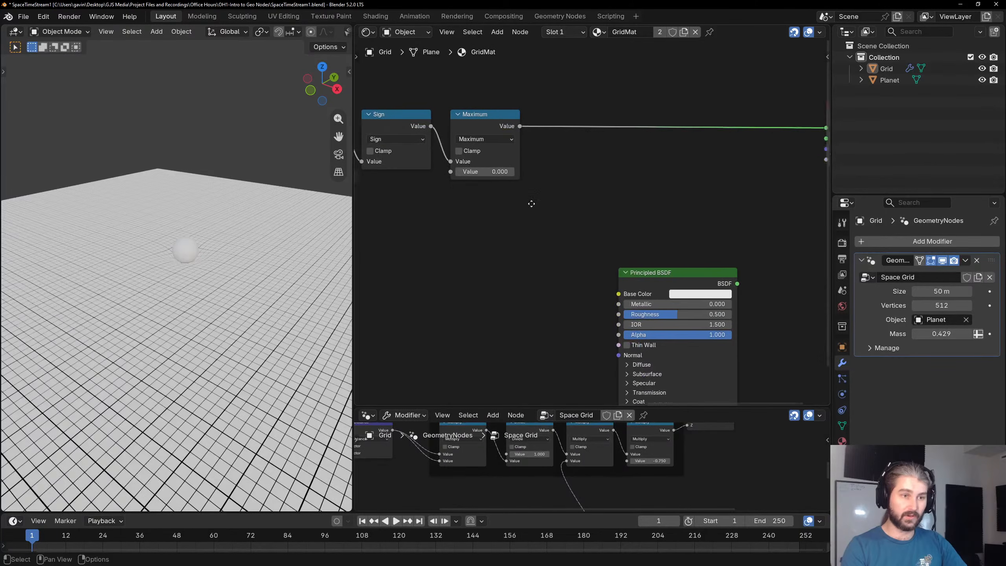
# Add a Geometry node with the Position output and place it directly below the Maximum node.
pyautogui.hotkey('shift', 'a')
pyautogui.write('position')
pyautogui.press('Return')
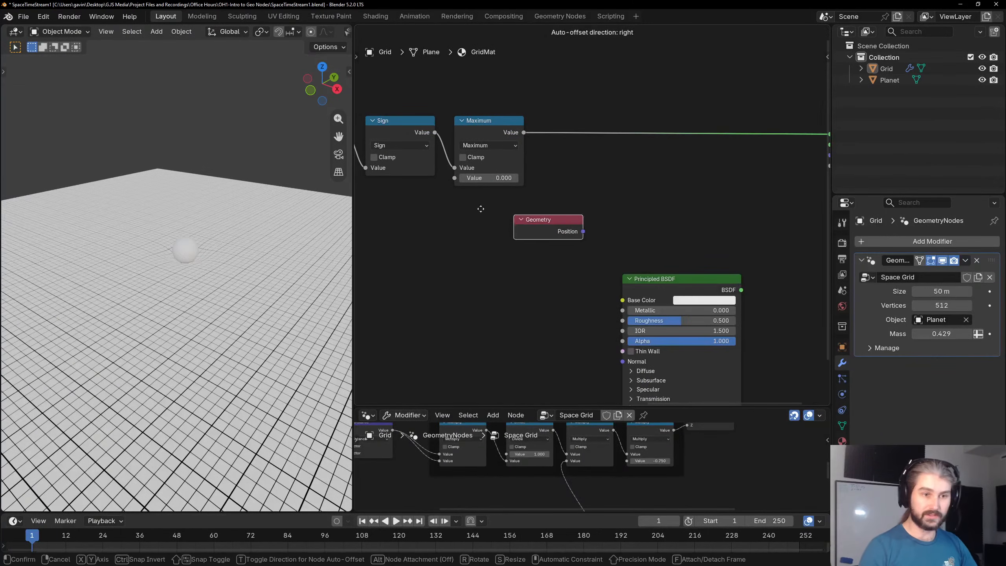
pyautogui.click(422, 191)
pyautogui.moveTo(582, 197); pyautogui.dragTo(515, 212, button='middle')
pyautogui.click(417, 228)
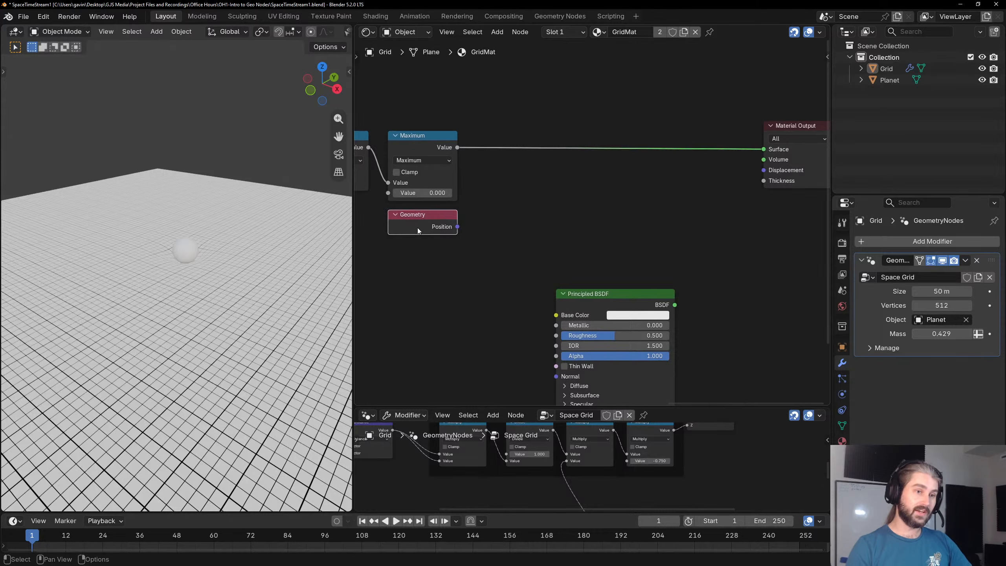
pyautogui.click(501, 204)
pyautogui.scroll(1, 510, 224)
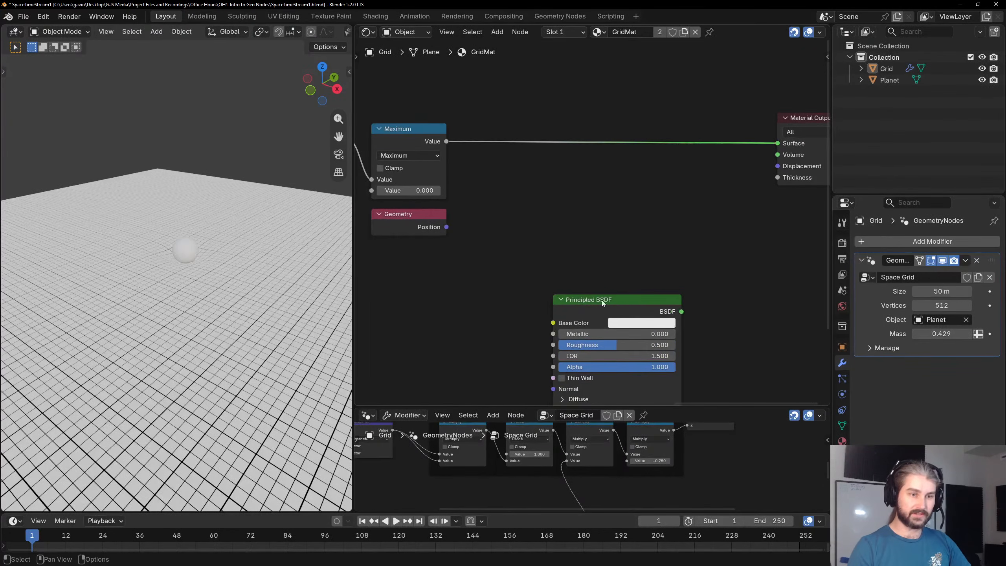
# Add a Separate XYZ node fed by Geometry Position and preview its Z output on the grid.
pyautogui.hotkey('shift', 'a')
pyautogui.write('separ')
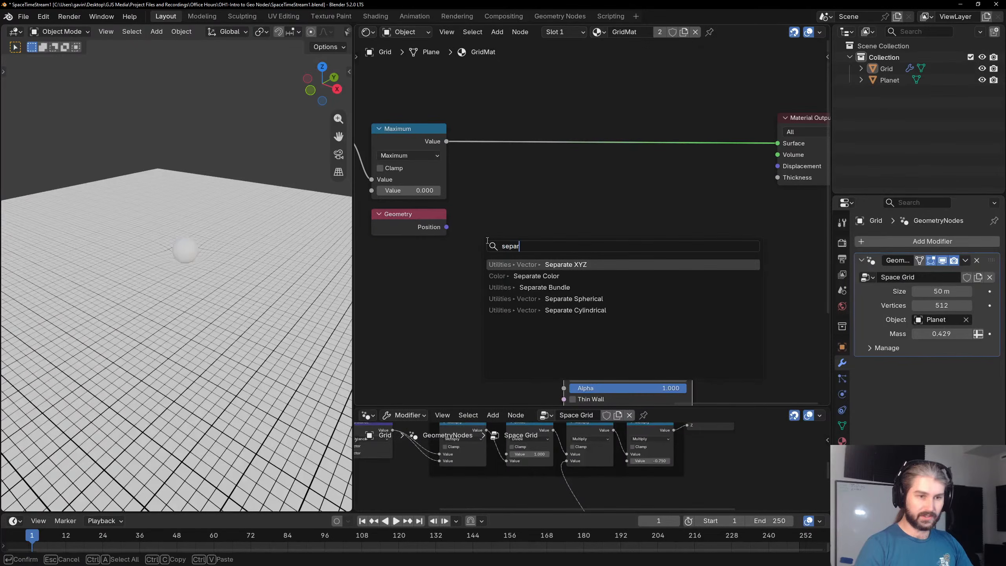
pyautogui.press('Return')
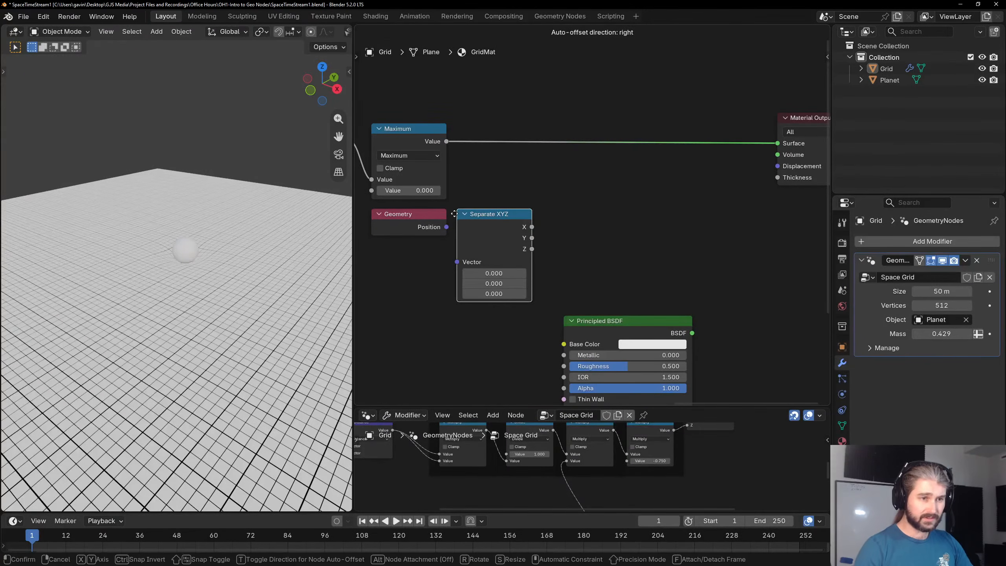
pyautogui.click(493, 220)
pyautogui.moveTo(447, 227); pyautogui.dragTo(467, 262)
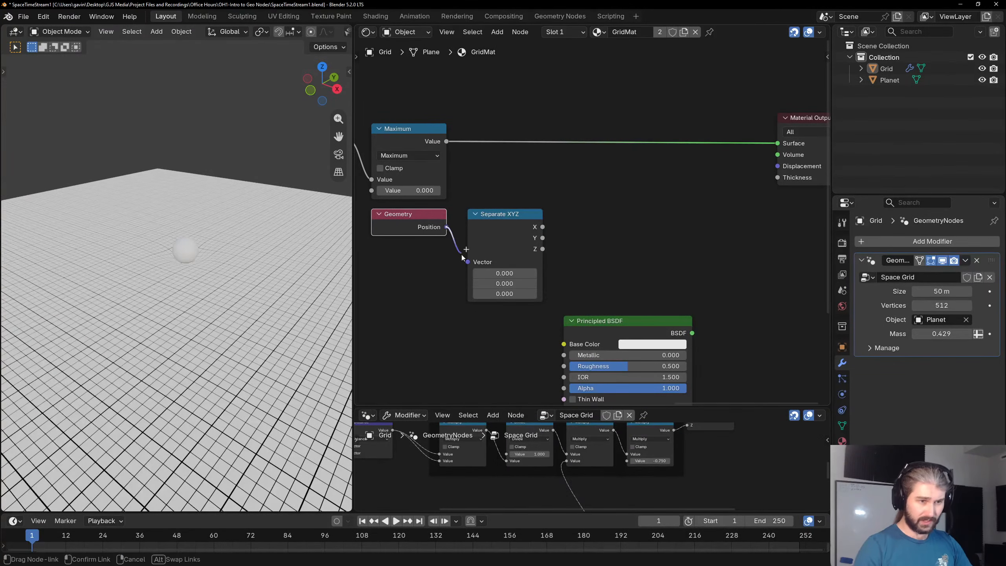
pyautogui.keyDown('ctrl'); pyautogui.keyDown('shift'); pyautogui.click(542, 249); pyautogui.keyUp('shift'); pyautogui.keyUp('ctrl')
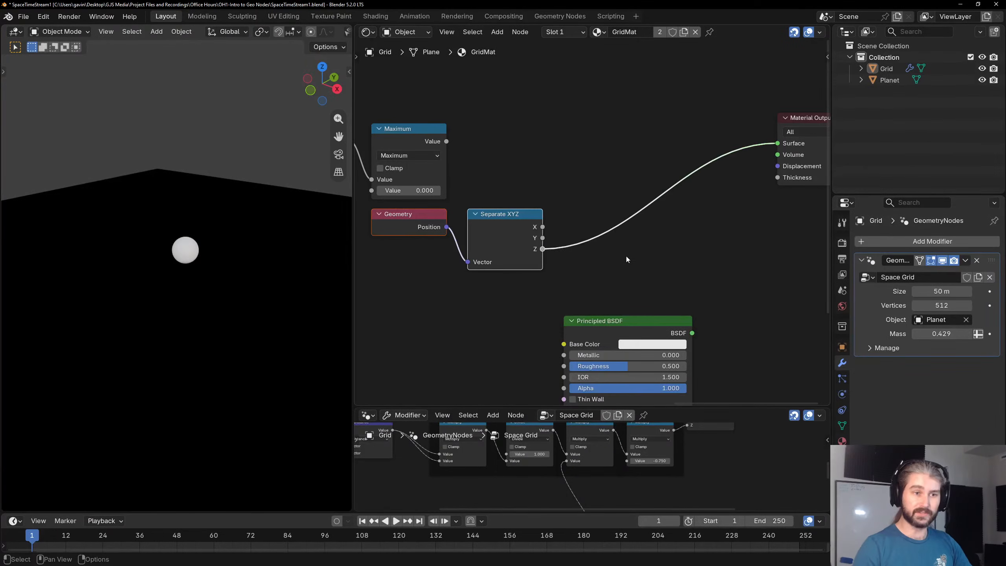
# Insert an Absolute math node between Separate XYZ's Z output and the Material Output.
pyautogui.hotkey('shift', 'a')
pyautogui.write('abs')
pyautogui.press('Return')
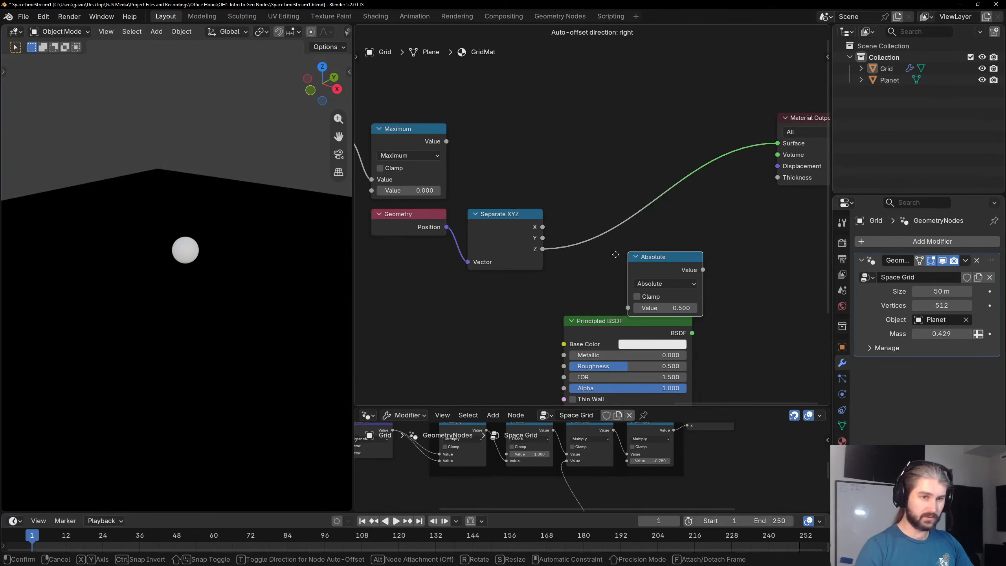
pyautogui.click(558, 215)
pyautogui.hotkey('shift', 'a')
pyautogui.write('uv')
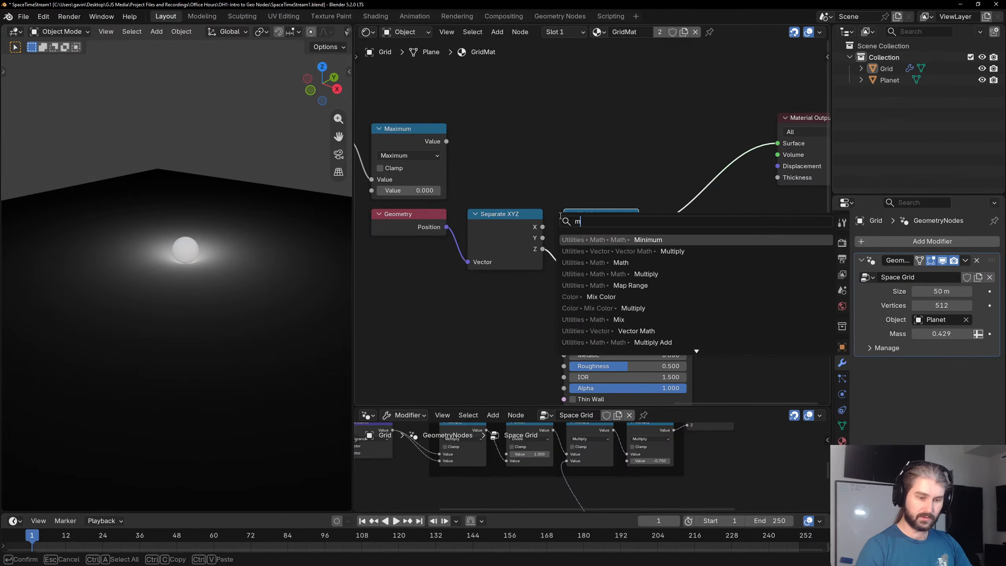
pyautogui.press('Return')
pyautogui.press('Escape')
# Insert a Map Range node between Absolute and the Material Output, and move the Principled BSDF clear of it.
pyautogui.hotkey('shift', 'a')
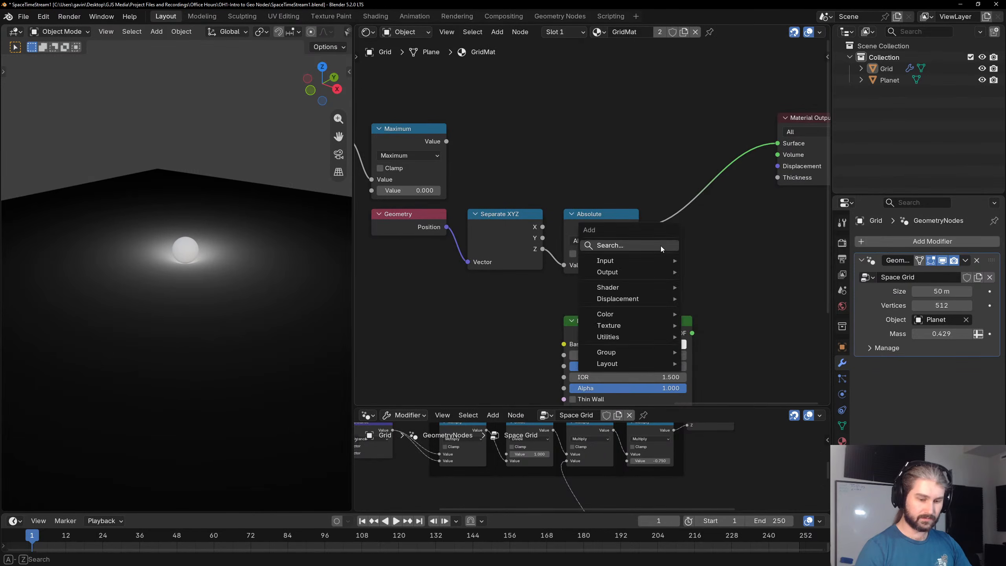
pyautogui.write('mapr')
pyautogui.press('Return')
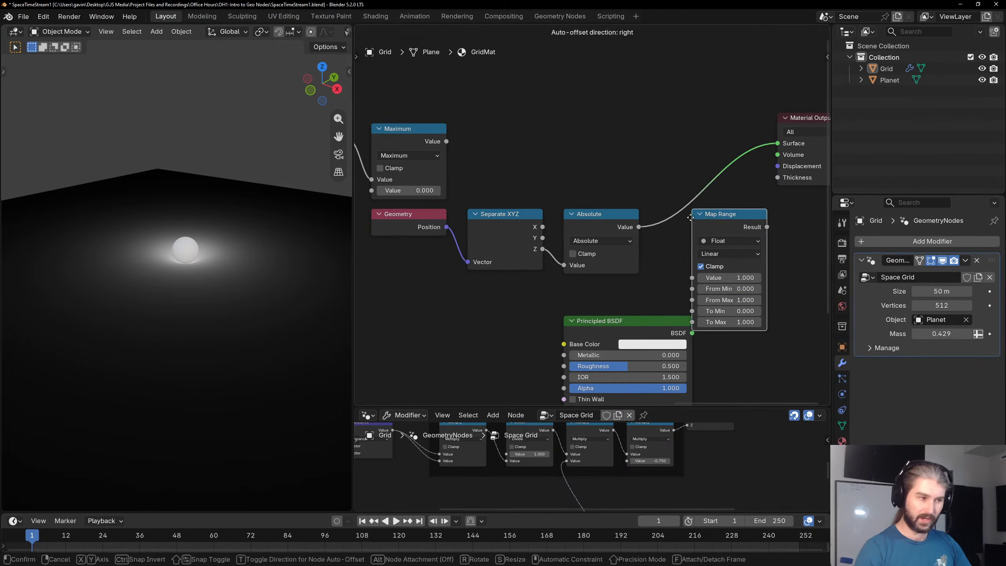
pyautogui.click(664, 215)
pyautogui.scroll(-1, 597, 307)
pyautogui.moveTo(596, 312); pyautogui.dragTo(776, 225)
pyautogui.scroll(2, 568, 234)
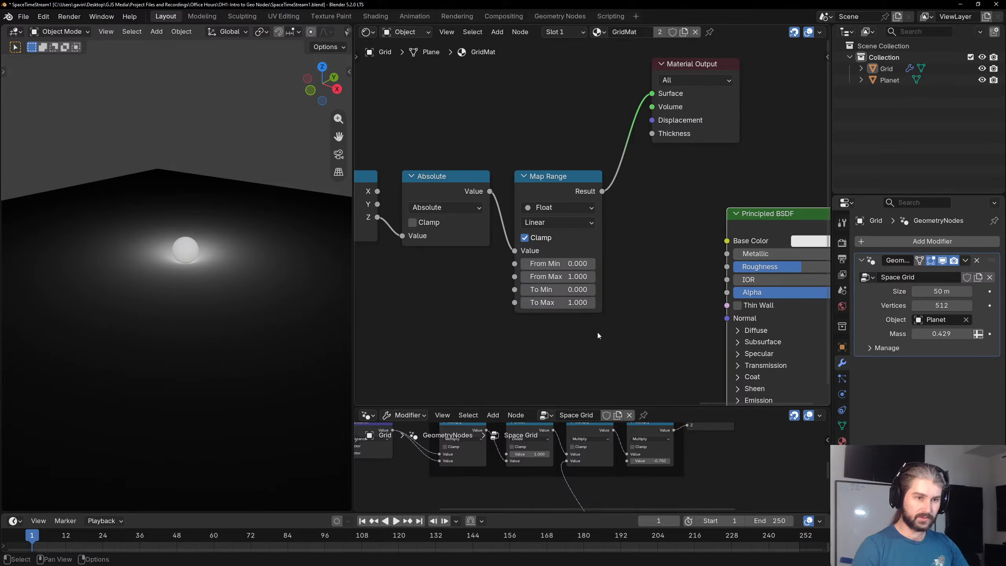
# View the grid well from the back and try -3.240 as the G Multiply value in the Space Grid nodes.
pyautogui.press('KP_1')
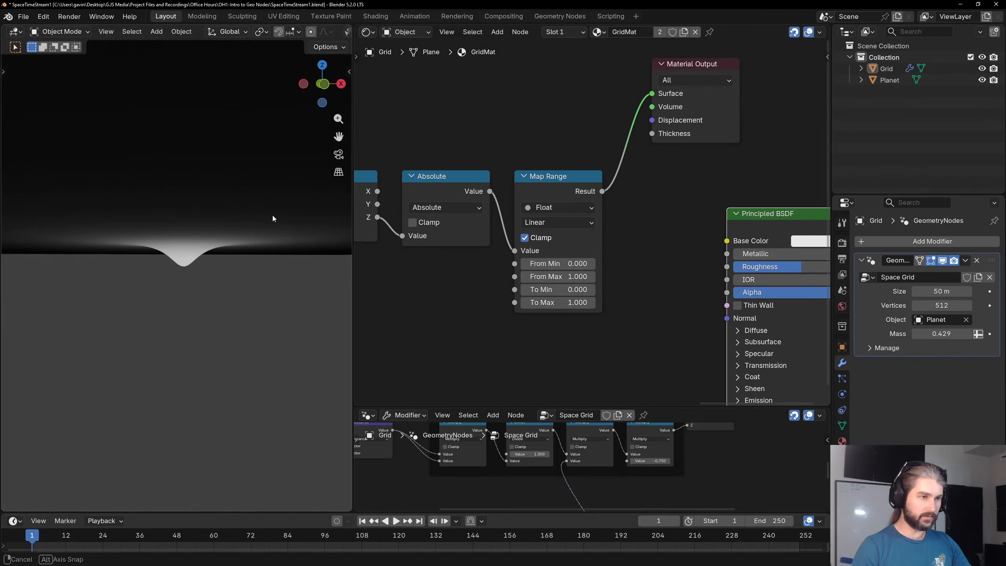
pyautogui.click(322, 85)
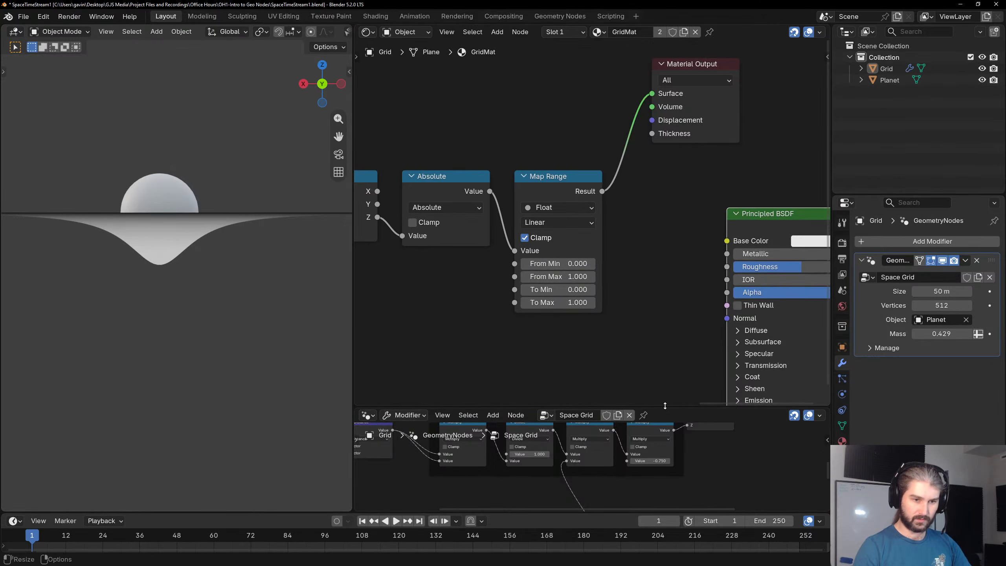
pyautogui.moveTo(665, 405); pyautogui.dragTo(665, 192)
pyautogui.scroll(3, 718, 347)
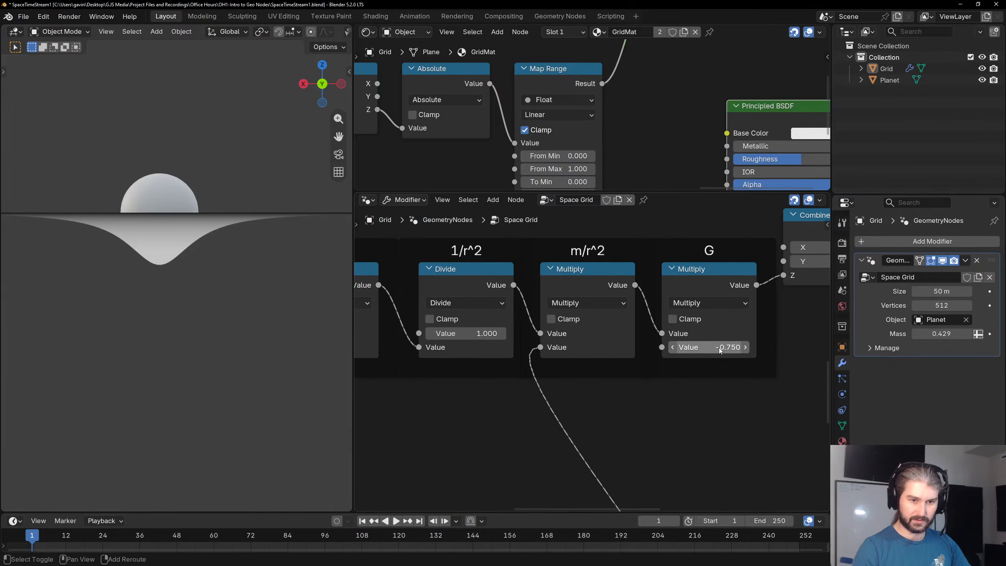
pyautogui.moveTo(718, 347); pyautogui.dragTo(107, 261)
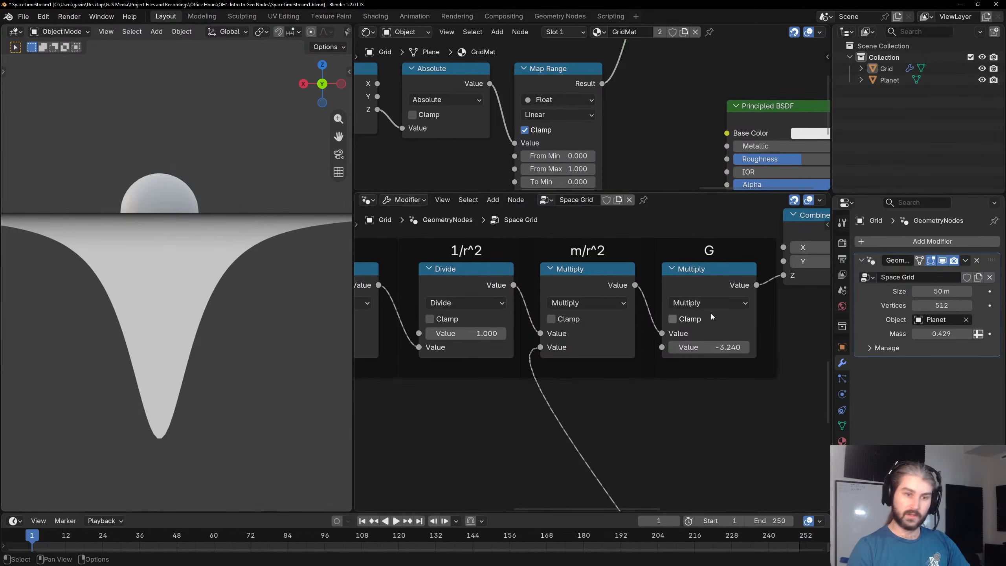
# Set the G Multiply value in the Space Grid nodes to about -0.82 and enlarge the material node editor again.
pyautogui.moveTo(709, 347)
pyautogui.mouseDown()
pyautogui.moveTo(733, 347)
pyautogui.moveTo(719, 347)
pyautogui.mouseUp()
pyautogui.moveTo(681, 193); pyautogui.dragTo(681, 474)
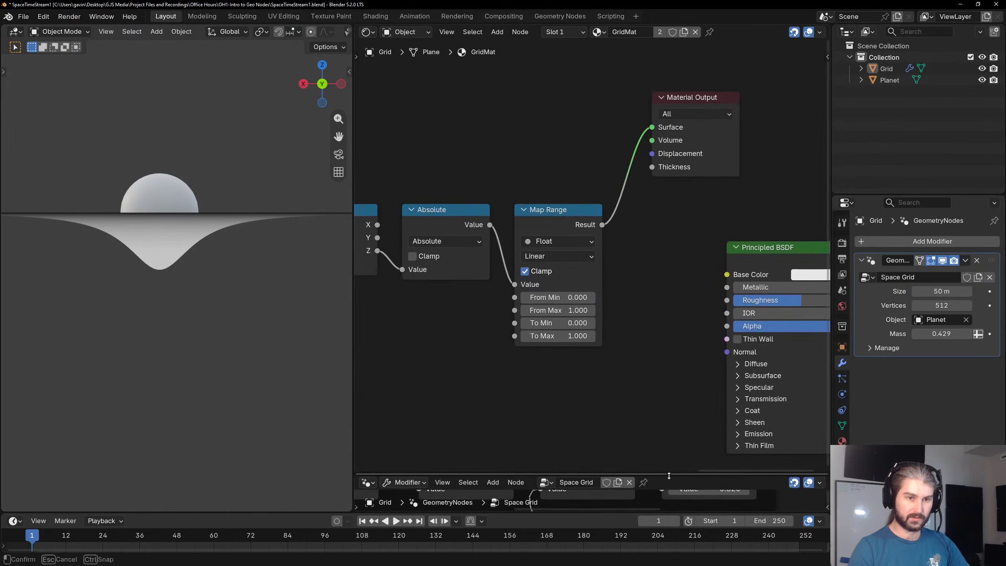
# Set the Map Range node's From Min to 0.100 and From Max to 0.600 while viewing the grid from above.
pyautogui.moveTo(282, 224); pyautogui.dragTo(164, 247, button='middle')
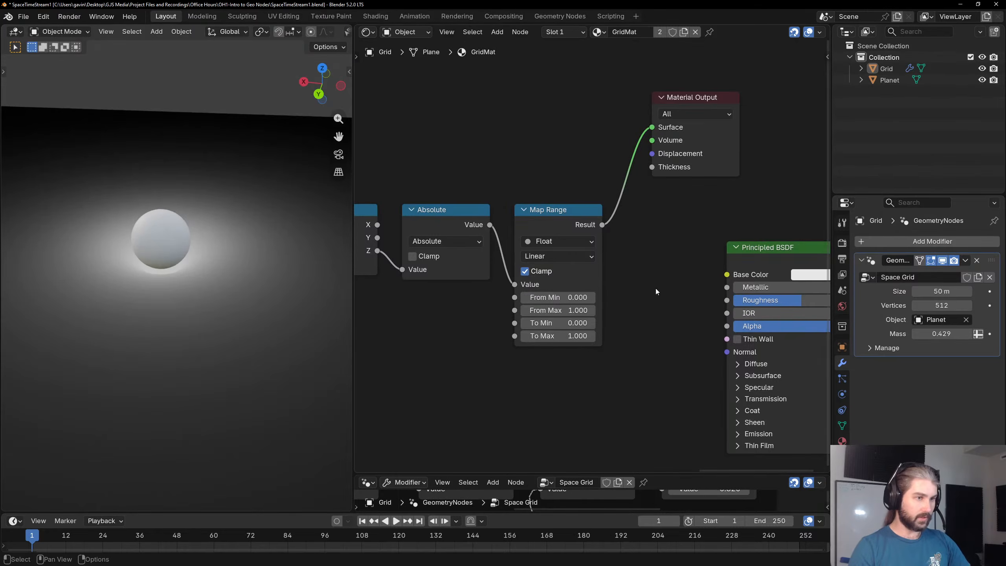
pyautogui.scroll(1, 594, 253)
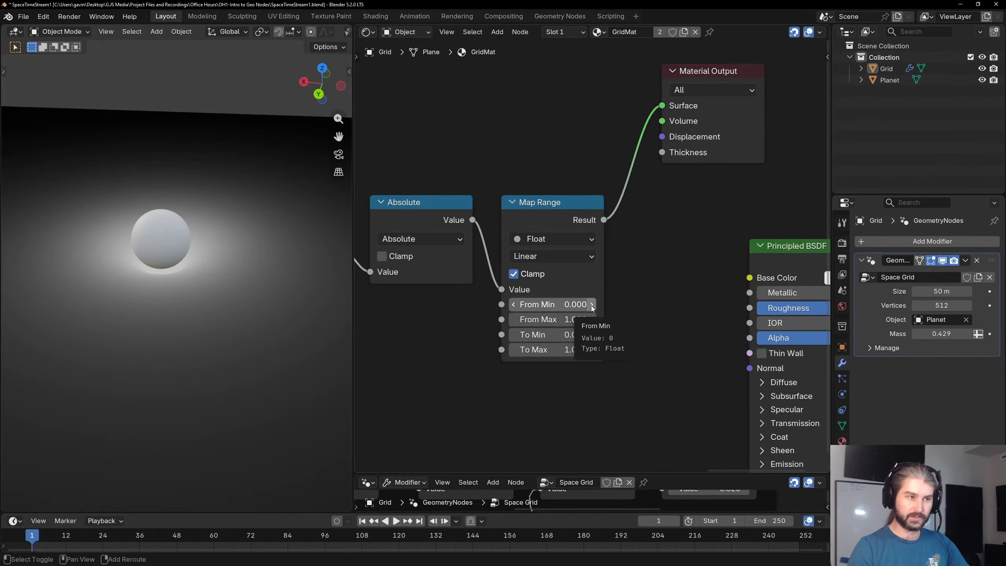
pyautogui.keyDown('shift'); pyautogui.click(592, 304); pyautogui.keyUp('shift')
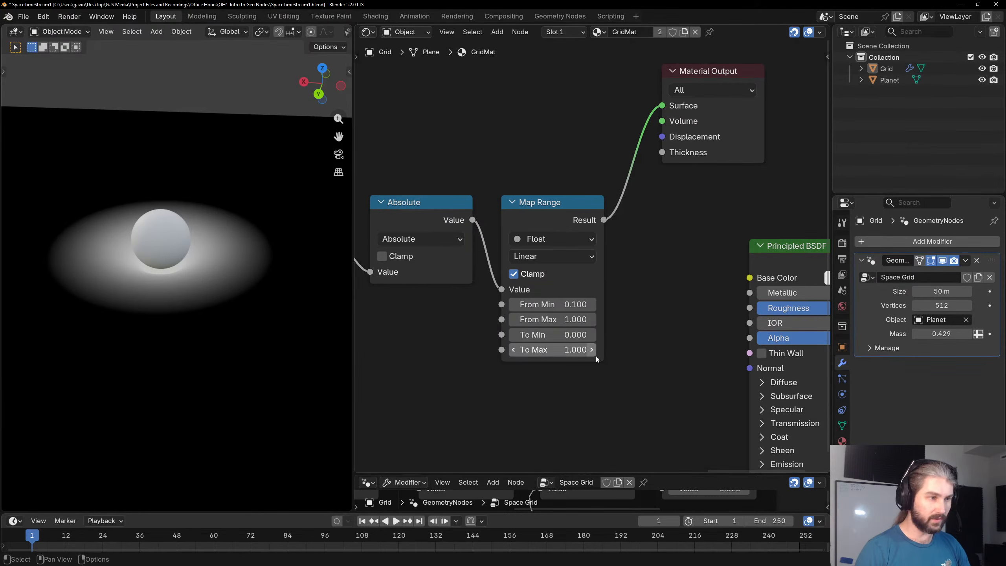
pyautogui.moveTo(546, 320); pyautogui.dragTo(514, 322)
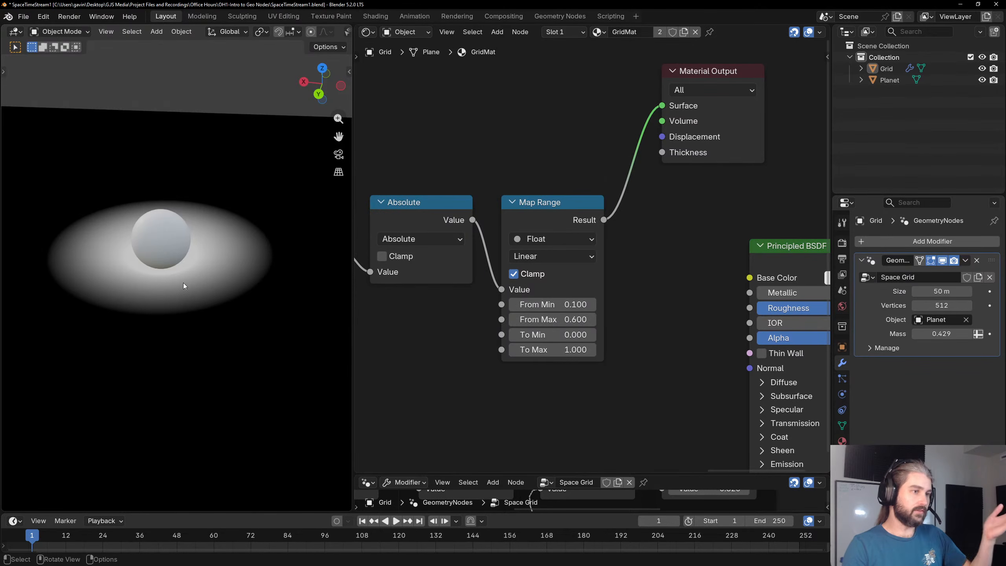
# Add a Mix Color node beside the Map Range node in the grid material.
pyautogui.scroll(-2, 651, 225)
pyautogui.hotkey('shift', 'a')
pyautogui.write('mis')
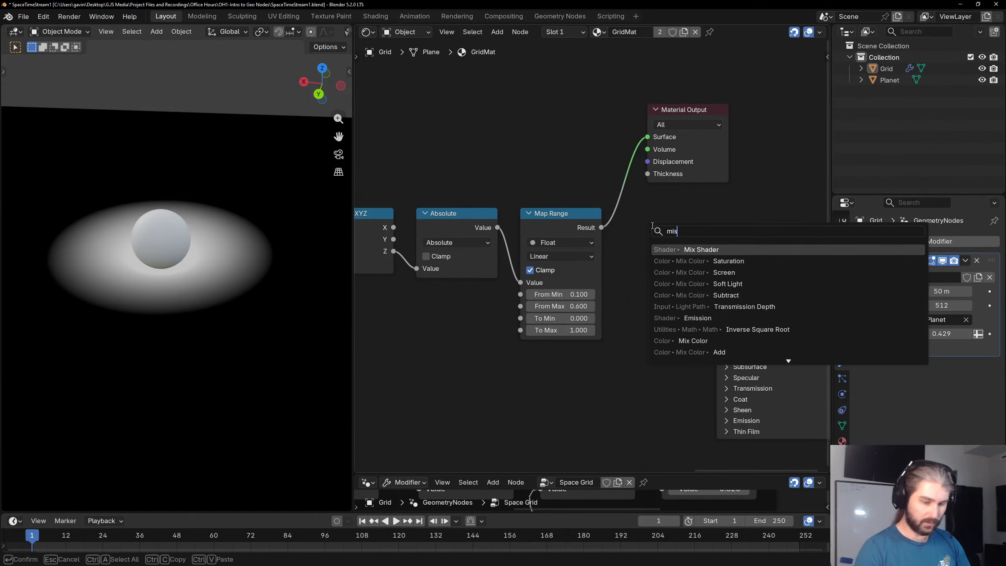
pyautogui.press('BackSpace')
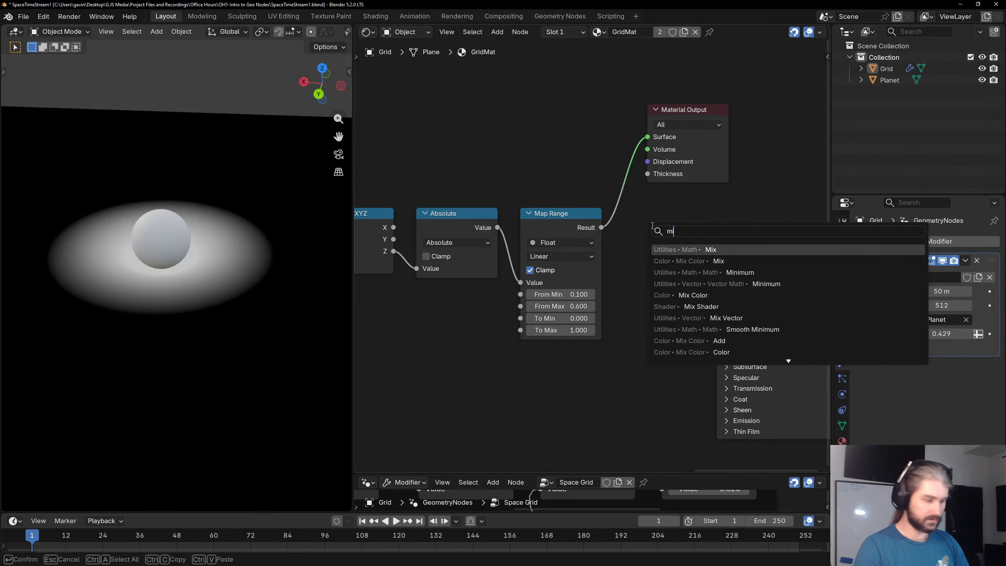
pyautogui.write('x col')
pyautogui.press('Return')
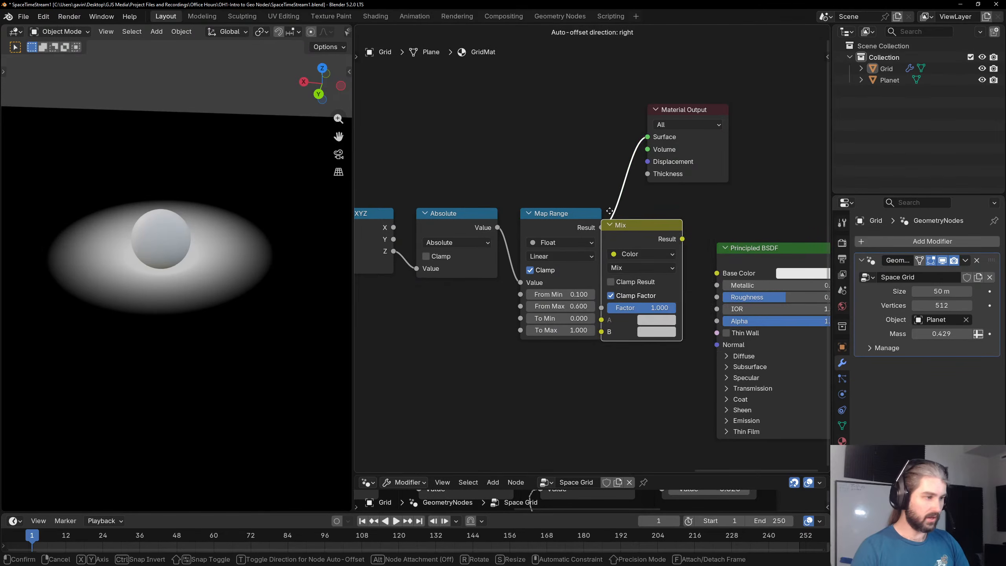
pyautogui.click(634, 211)
# Space out the Principled BSDF and Mix nodes, and connect Map Range's Result to the Mix node's Factor.
pyautogui.scroll(-2, 665, 223)
pyautogui.moveTo(665, 223); pyautogui.dragTo(589, 209, button='middle')
pyautogui.moveTo(647, 240); pyautogui.dragTo(726, 231)
pyautogui.scroll(2, 563, 185)
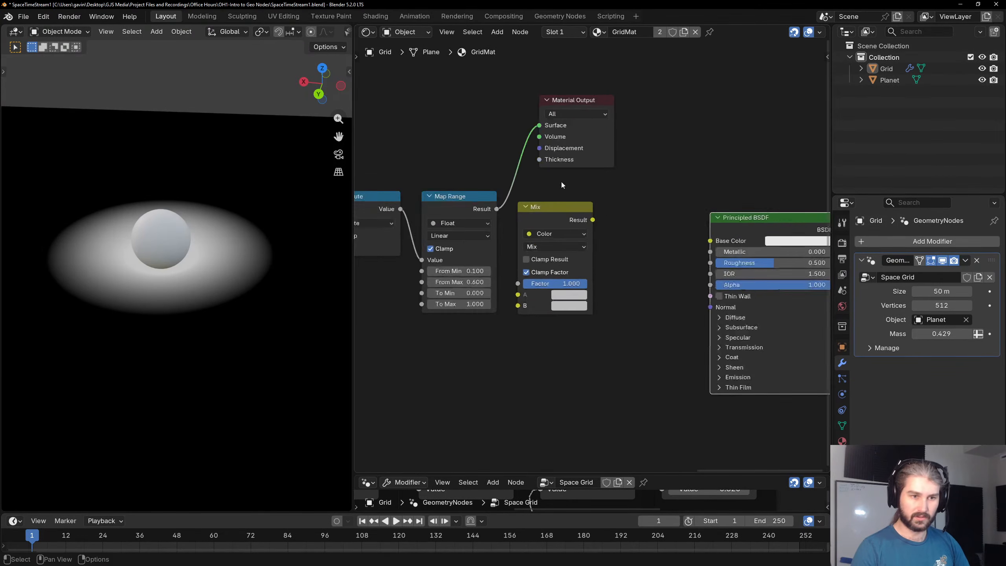
pyautogui.scroll(2, 562, 183)
pyautogui.moveTo(557, 199); pyautogui.dragTo(570, 200)
pyautogui.scroll(-2, 515, 229)
pyautogui.moveTo(496, 242); pyautogui.dragTo(563, 251, button='middle')
pyautogui.moveTo(564, 218); pyautogui.dragTo(598, 294)
pyautogui.scroll(-1, 538, 187)
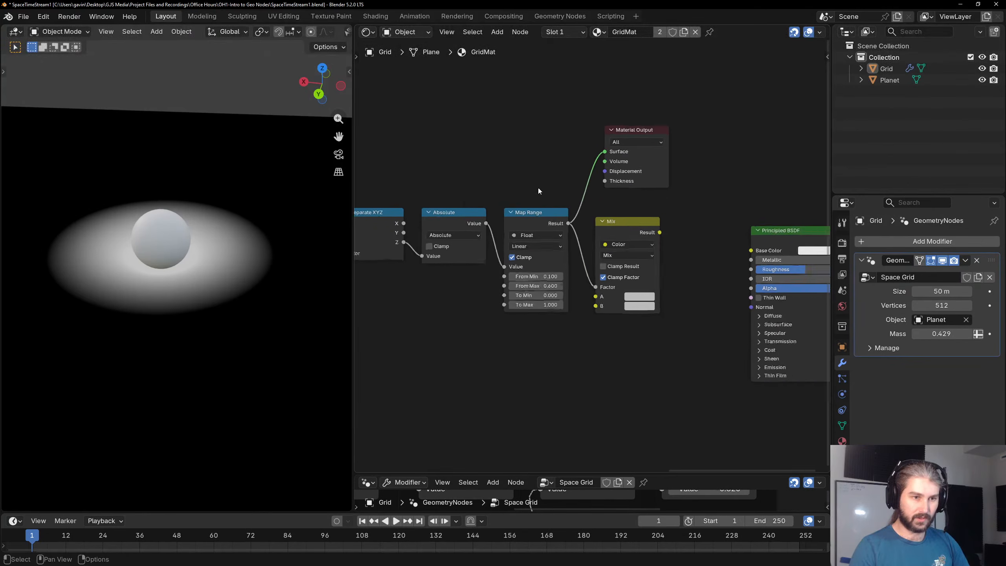
pyautogui.scroll(-1, 537, 187)
pyautogui.moveTo(537, 187); pyautogui.dragTo(725, 194, button='middle')
pyautogui.moveTo(525, 160); pyautogui.dragTo(601, 152)
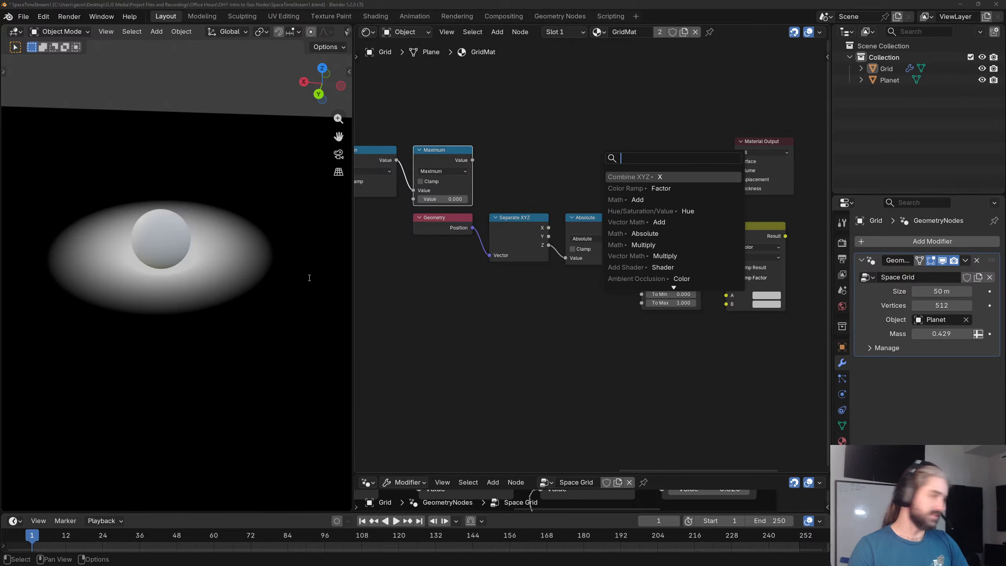
pyautogui.click(586, 371)
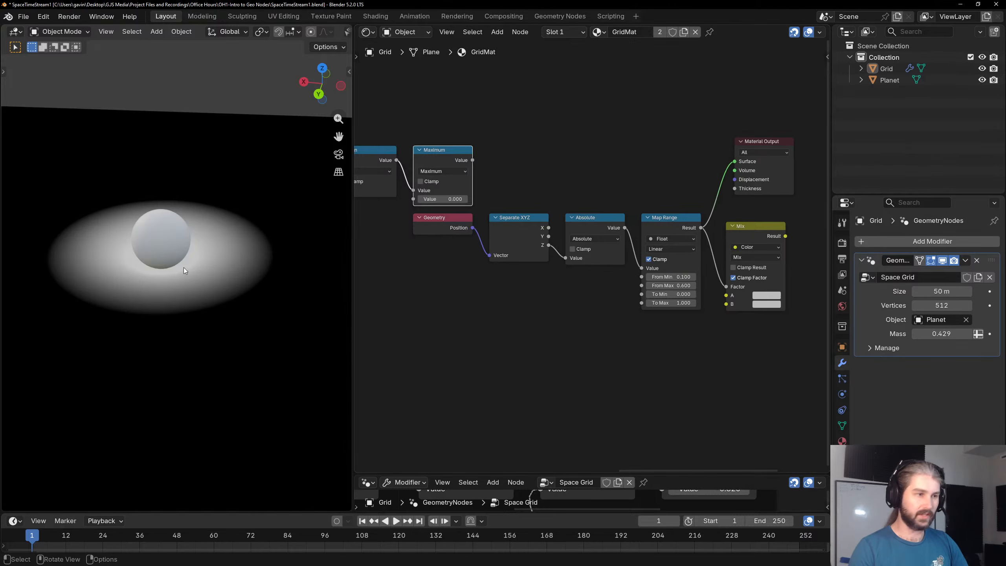
# Preview the Mix node through the Material Output, with color A set to blue and color B to red.
pyautogui.moveTo(740, 330); pyautogui.dragTo(604, 318, button='middle')
pyautogui.scroll(4, 625, 268)
pyautogui.keyDown('ctrl'); pyautogui.keyDown('shift'); pyautogui.click(642, 200); pyautogui.keyUp('shift'); pyautogui.keyUp('ctrl')
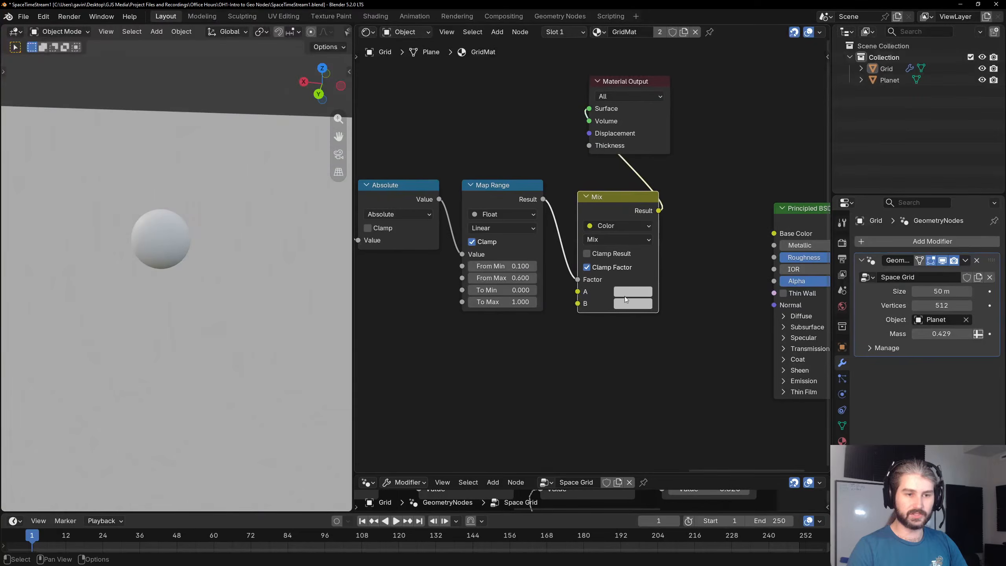
pyautogui.click(632, 292)
pyautogui.click(705, 115)
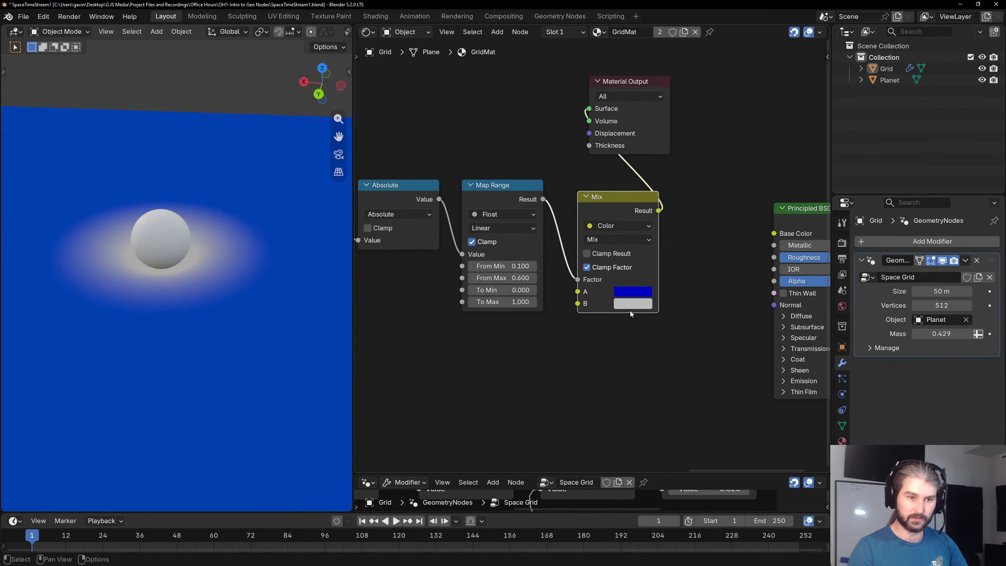
pyautogui.click(633, 303)
pyautogui.moveTo(650, 193); pyautogui.dragTo(658, 196)
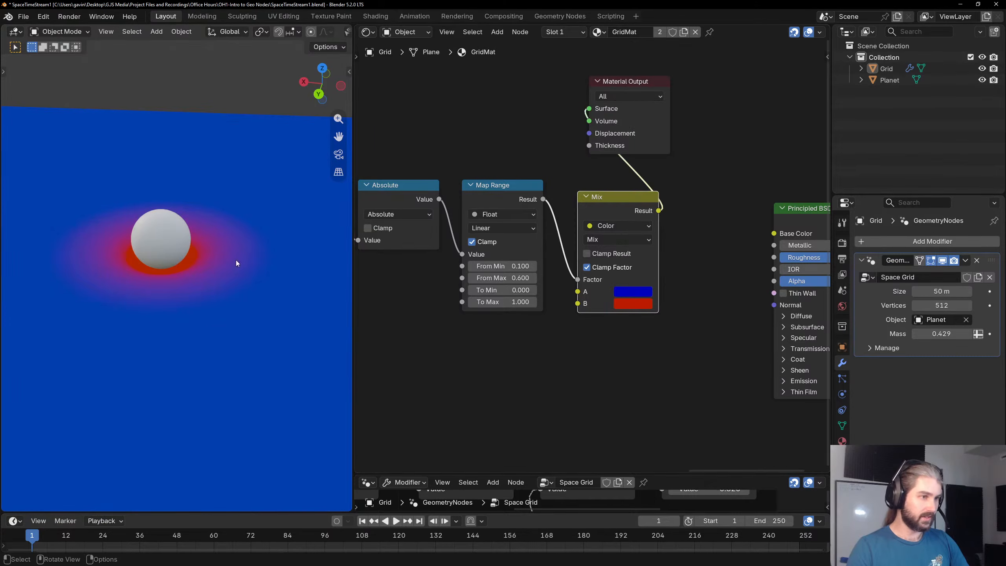
# Move the Material Output and Mix nodes farther from Map Range to leave room between them.
pyautogui.moveTo(636, 120); pyautogui.dragTo(798, 109)
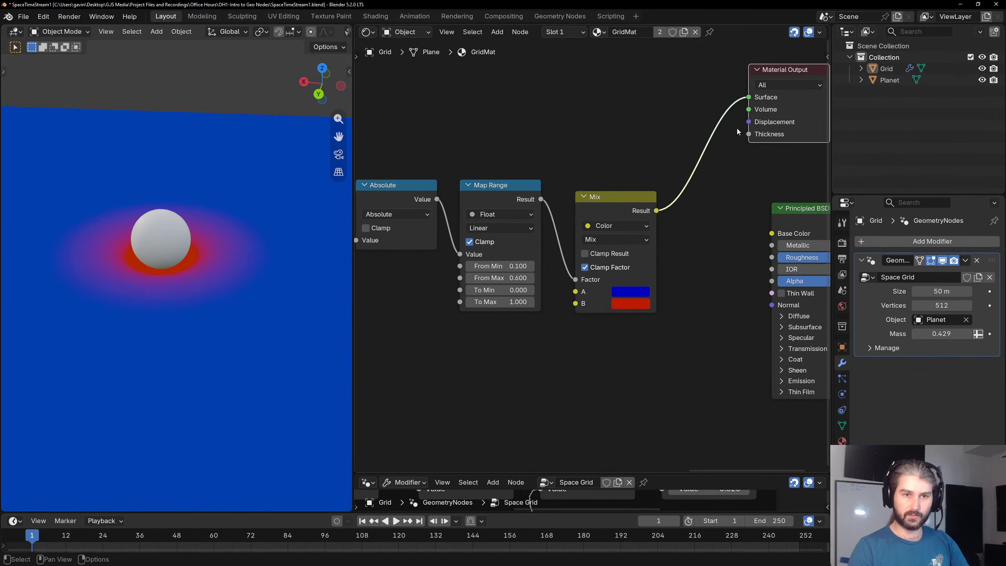
pyautogui.scroll(-4, 713, 127)
pyautogui.click(619, 126)
pyautogui.moveTo(521, 192); pyautogui.dragTo(616, 189, button='middle')
pyautogui.moveTo(689, 212); pyautogui.dragTo(748, 214)
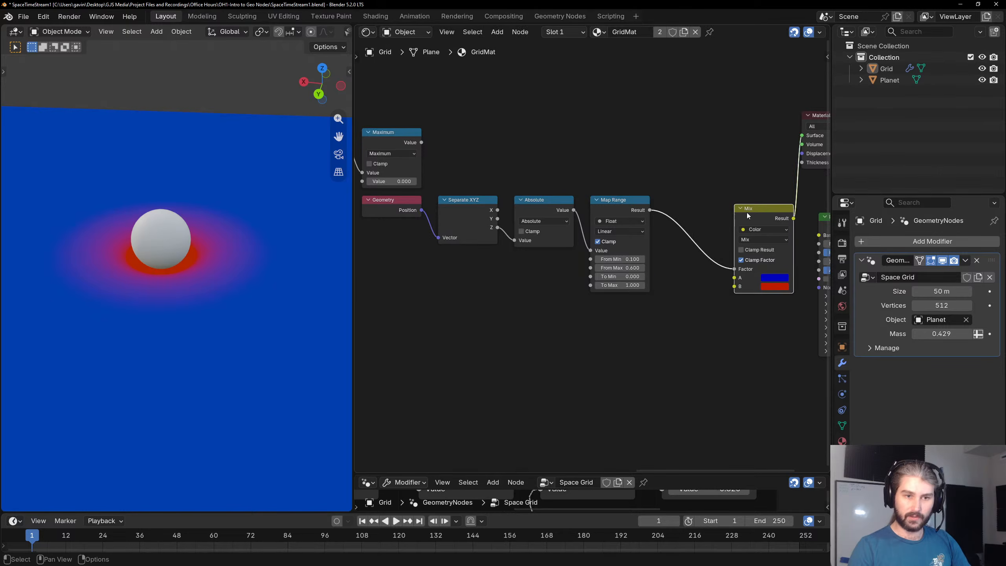
pyautogui.click(673, 183)
# Change the Mix node's color B to white at full brightness and darken its blue color A.
pyautogui.moveTo(733, 216); pyautogui.dragTo(605, 223, button='middle')
pyautogui.scroll(3, 604, 223)
pyautogui.click(645, 312)
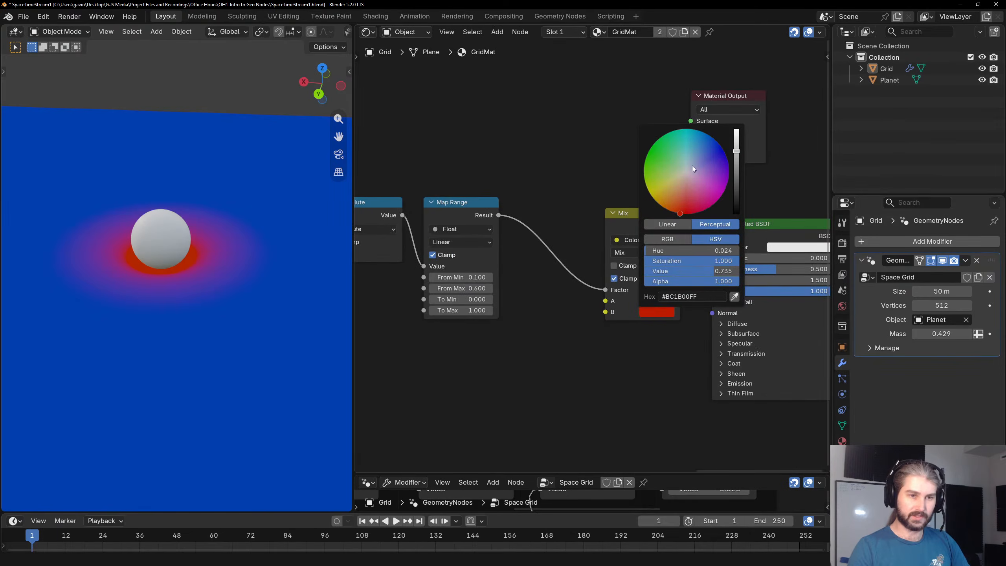
pyautogui.click(713, 173)
pyautogui.moveTo(736, 166); pyautogui.dragTo(738, 131)
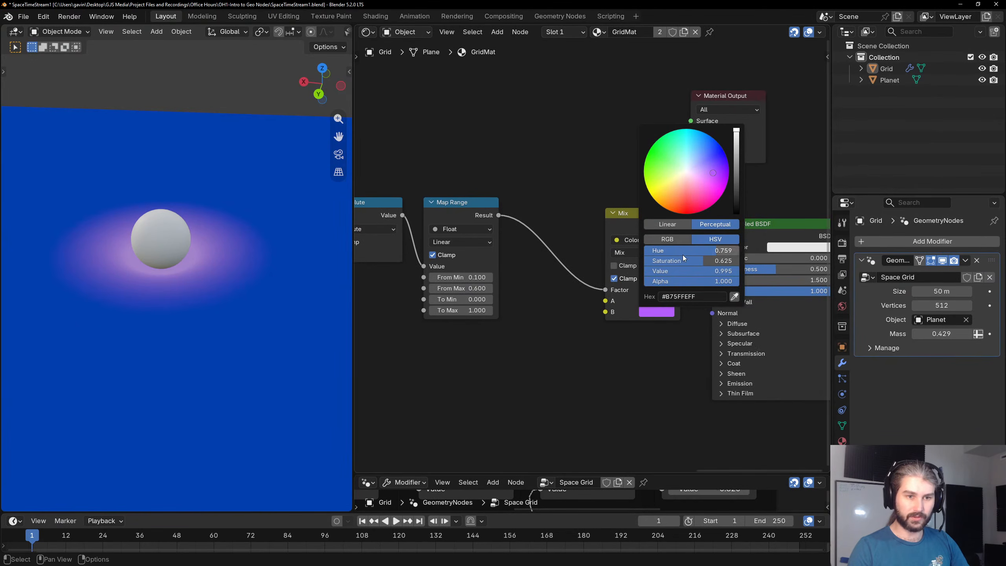
pyautogui.moveTo(682, 260); pyautogui.dragTo(646, 259)
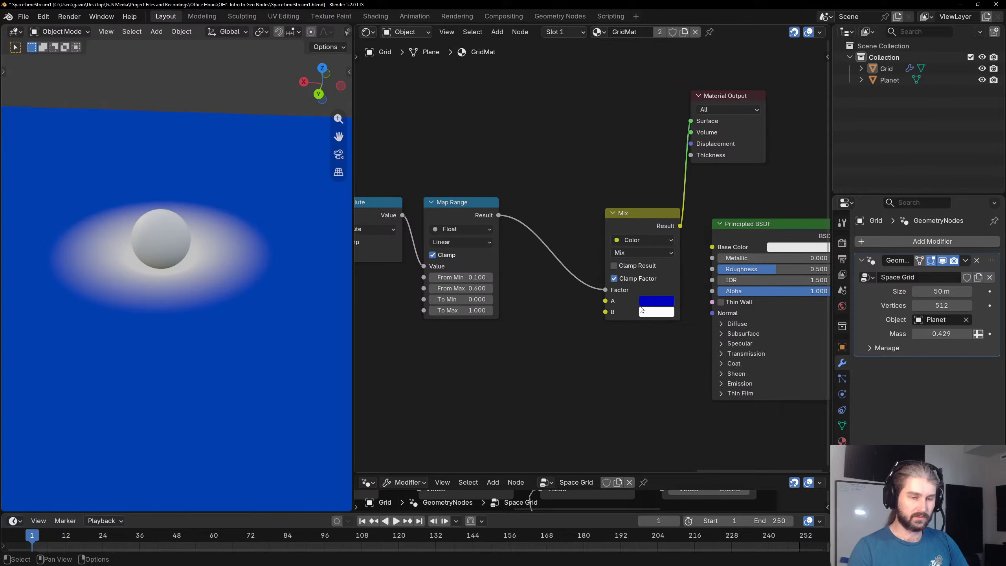
pyautogui.click(656, 300)
pyautogui.moveTo(736, 137)
pyautogui.mouseDown()
pyautogui.moveTo(737, 119)
pyautogui.moveTo(736, 147)
pyautogui.mouseUp()
# Preview the grid-line pattern by linking the final Maximum node to the Material Output.
pyautogui.scroll(-4, 472, 131)
pyautogui.moveTo(471, 131); pyautogui.dragTo(702, 163, button='middle')
pyautogui.click(495, 158)
pyautogui.keyDown('ctrl'); pyautogui.keyDown('shift'); pyautogui.click(495, 158); pyautogui.keyUp('shift'); pyautogui.keyUp('ctrl')
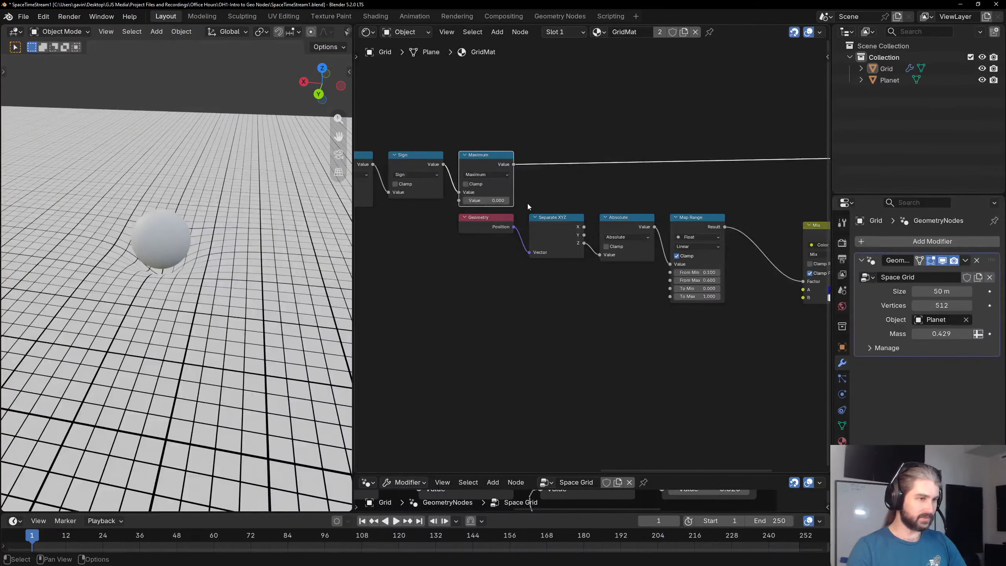
# Insert a duplicated math node set to Multiply between Map Range and Mix, and link Maximum's Value to its first input.
pyautogui.moveTo(565, 202); pyautogui.dragTo(439, 198, button='middle')
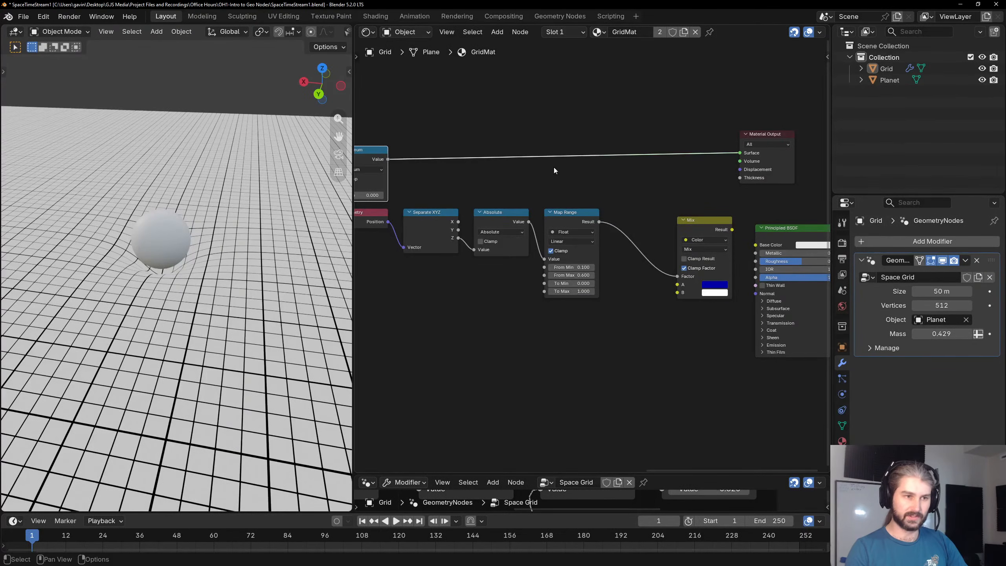
pyautogui.click(500, 216)
pyautogui.hotkey('shift', 'd')
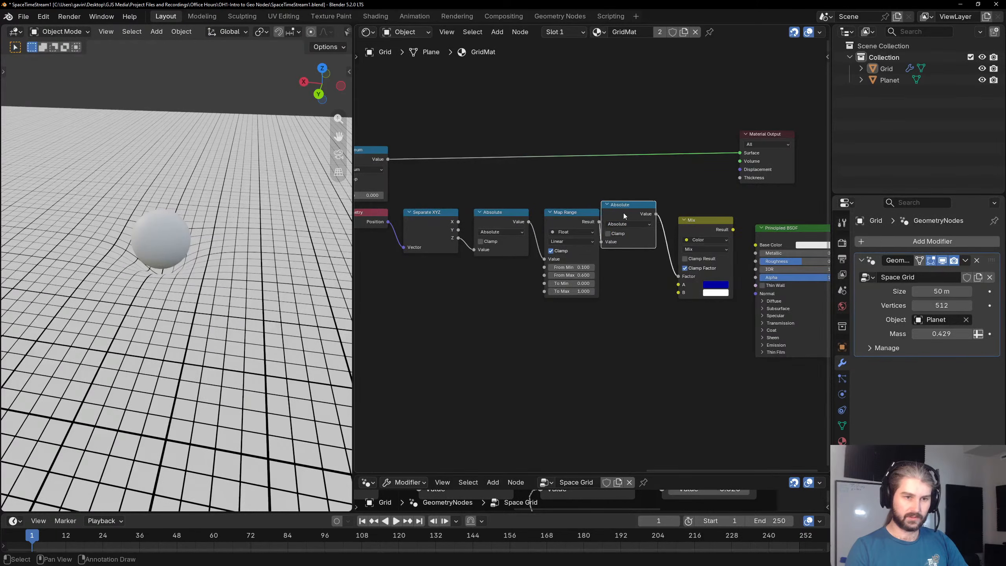
pyautogui.click(634, 216)
pyautogui.click(635, 223)
pyautogui.click(641, 261)
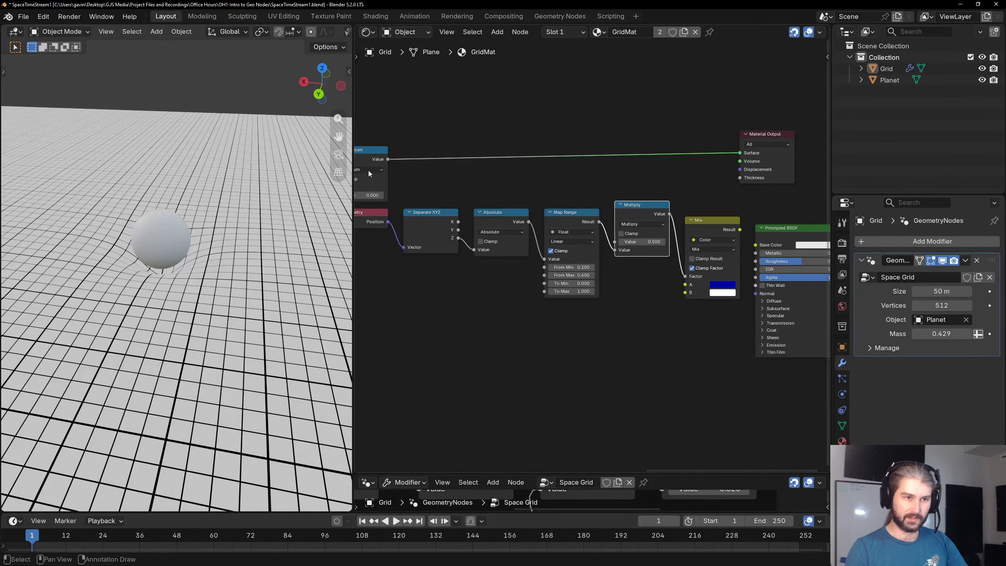
pyautogui.moveTo(392, 158); pyautogui.dragTo(618, 240)
# Move the depth-mask nodes below the grid nodes, bring Multiply closer to them, and preview Multiply through the Material Output.
pyautogui.moveTo(375, 273); pyautogui.dragTo(488, 286)
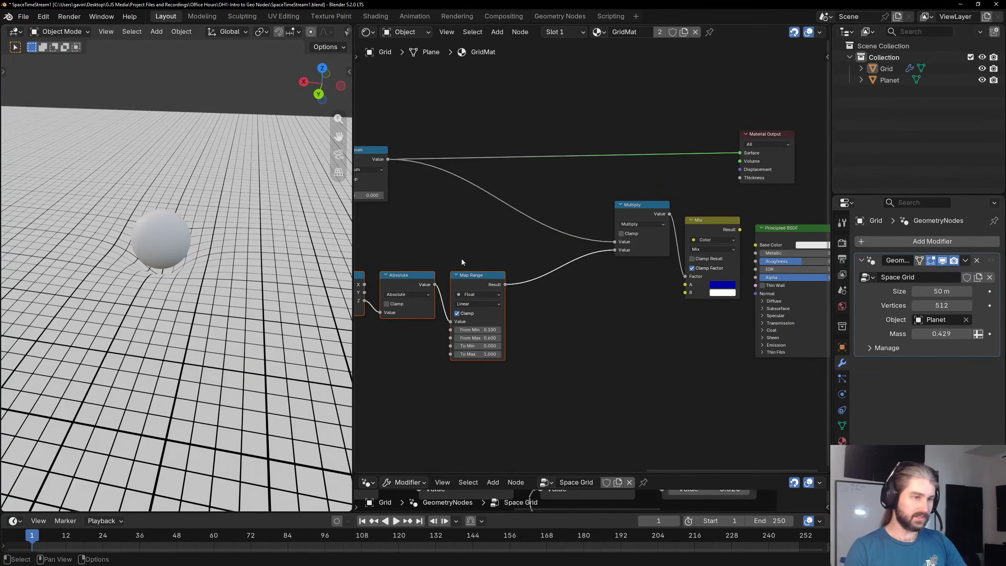
pyautogui.moveTo(462, 258); pyautogui.dragTo(559, 236, button='middle')
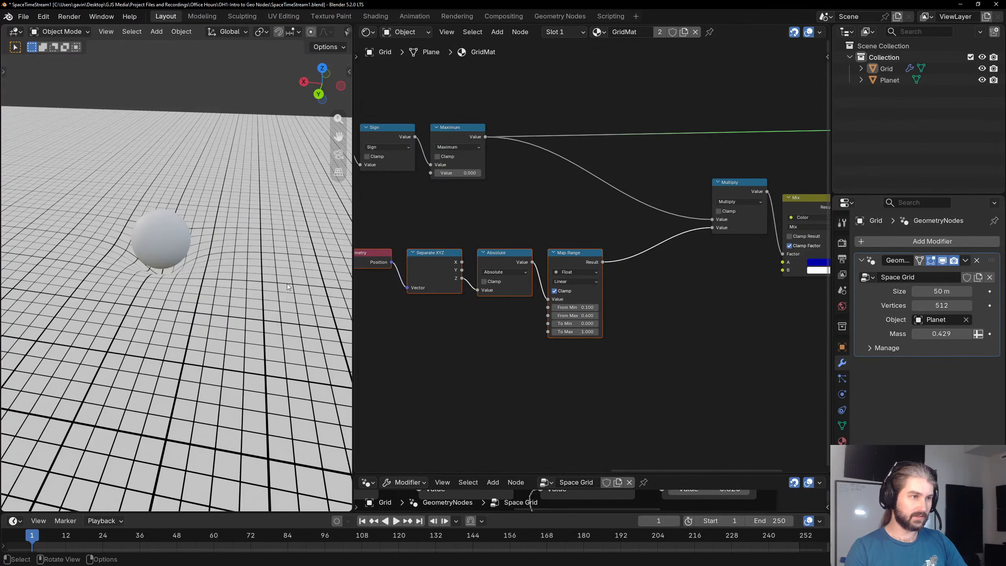
pyautogui.moveTo(728, 189); pyautogui.dragTo(641, 180)
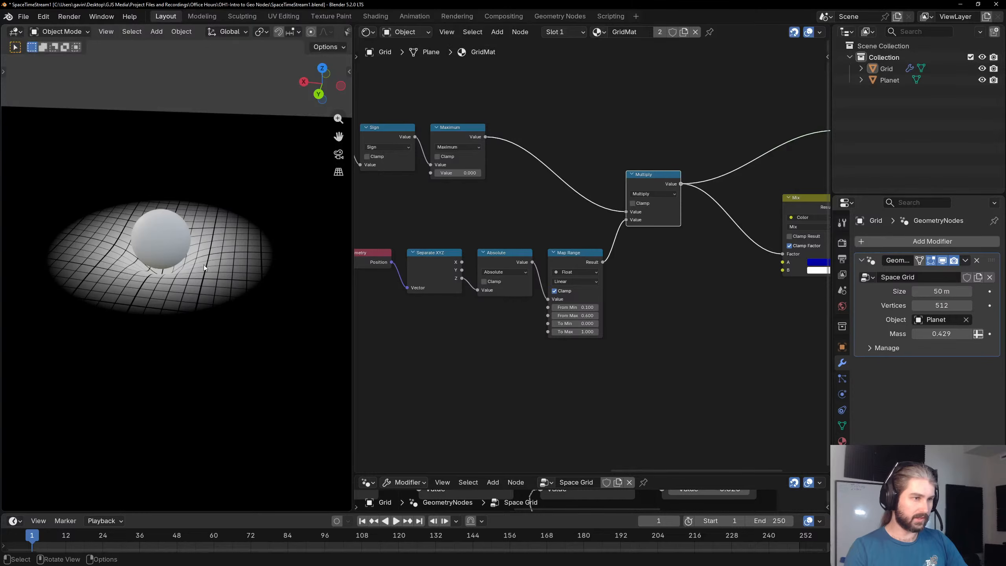
# Invert the grid lines with a Subtract math node between Maximum and Multiply, subtracting Maximum's Value from 1.
pyautogui.click(466, 149)
pyautogui.hotkey('shift', 'd')
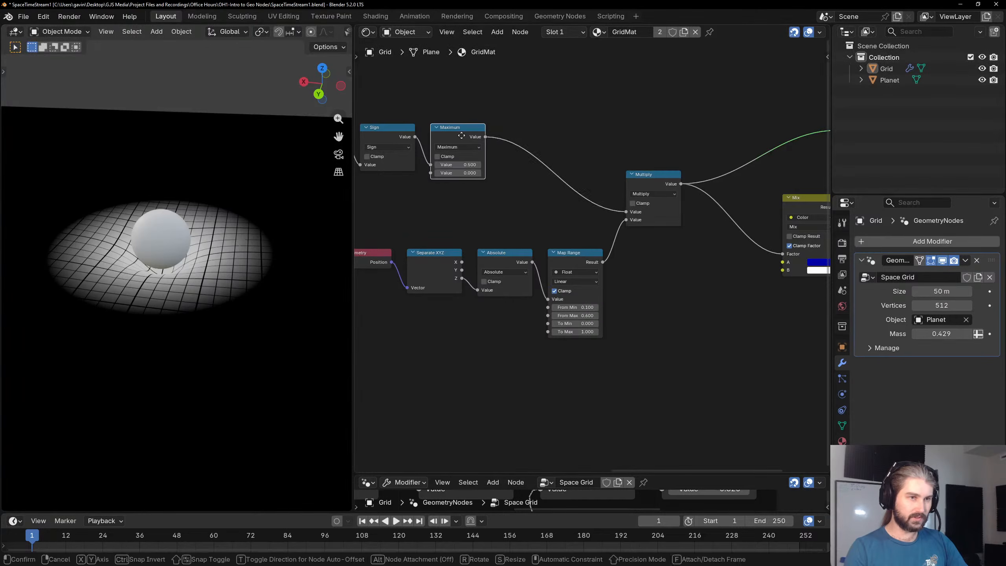
pyautogui.click(567, 150)
pyautogui.click(567, 149)
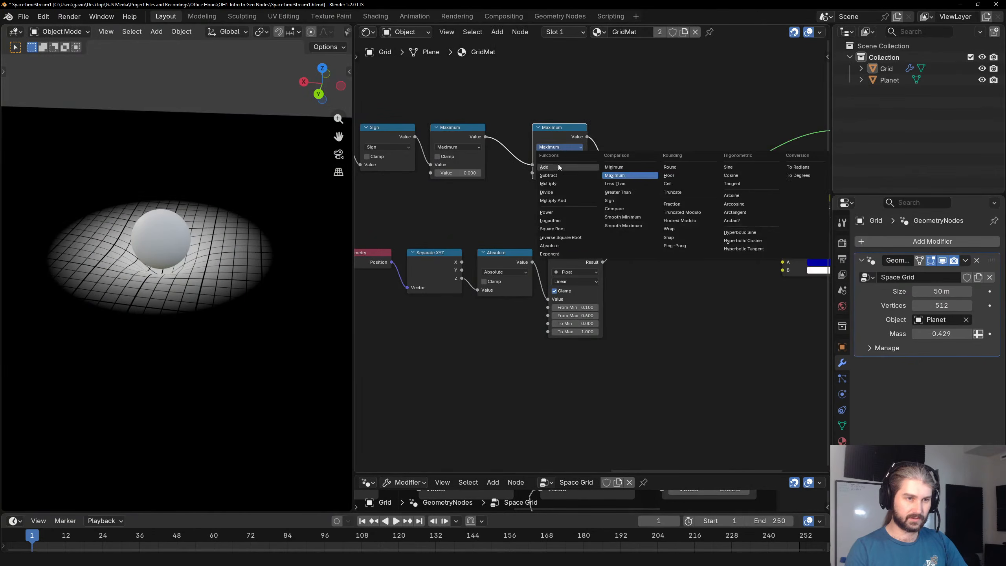
pyautogui.click(557, 175)
pyautogui.moveTo(532, 165); pyautogui.dragTo(533, 178)
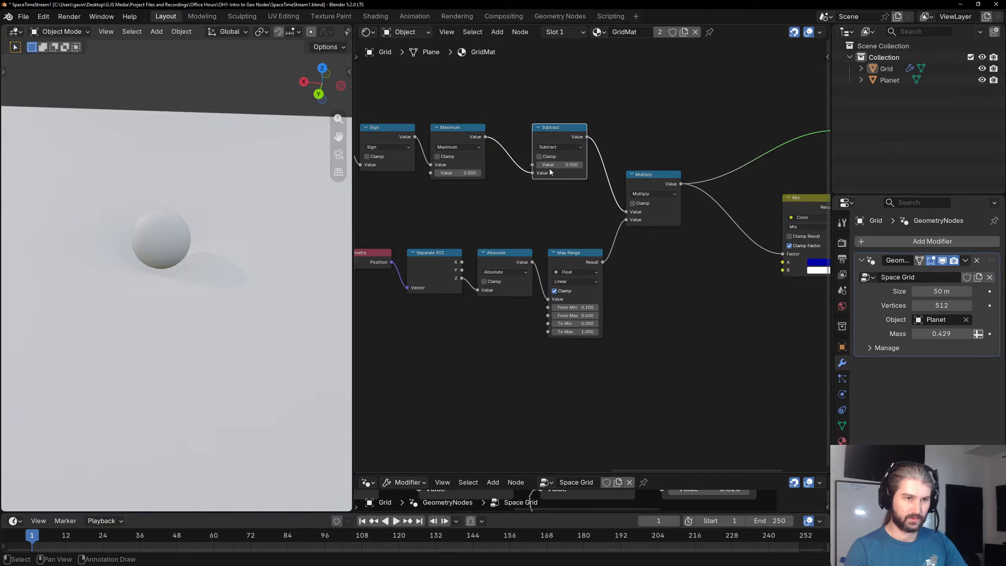
pyautogui.click(544, 157)
pyautogui.doubleClick(550, 166)
pyautogui.write('1')
pyautogui.press('Return')
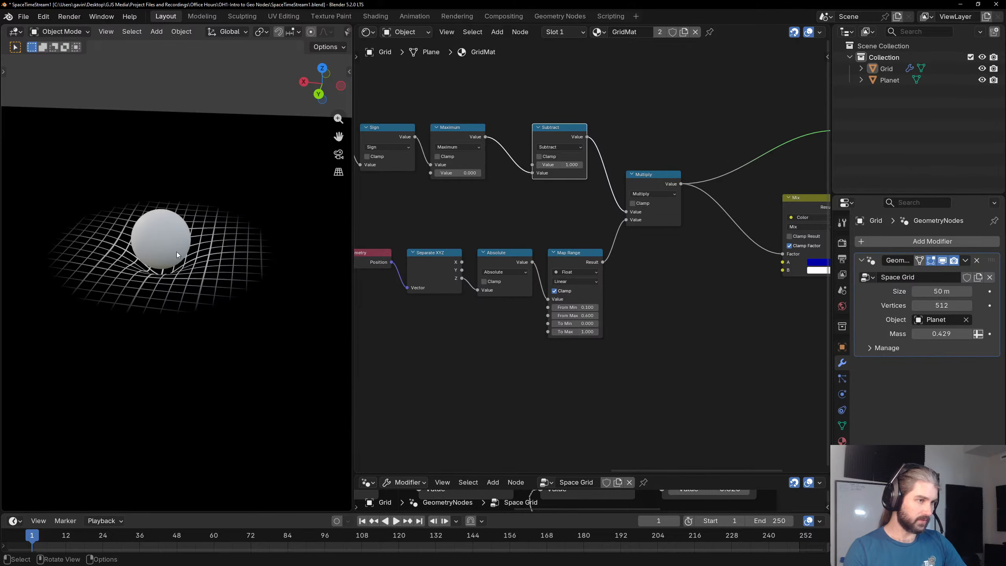
# Set the factor of the Scale node below the second Modulo node to 5.500.
pyautogui.scroll(-1, 453, 224)
pyautogui.moveTo(453, 223); pyautogui.dragTo(635, 224, button='middle')
pyautogui.scroll(2, 635, 225)
pyautogui.moveTo(692, 235); pyautogui.dragTo(488, 227, button='middle')
pyautogui.scroll(6, 591, 253)
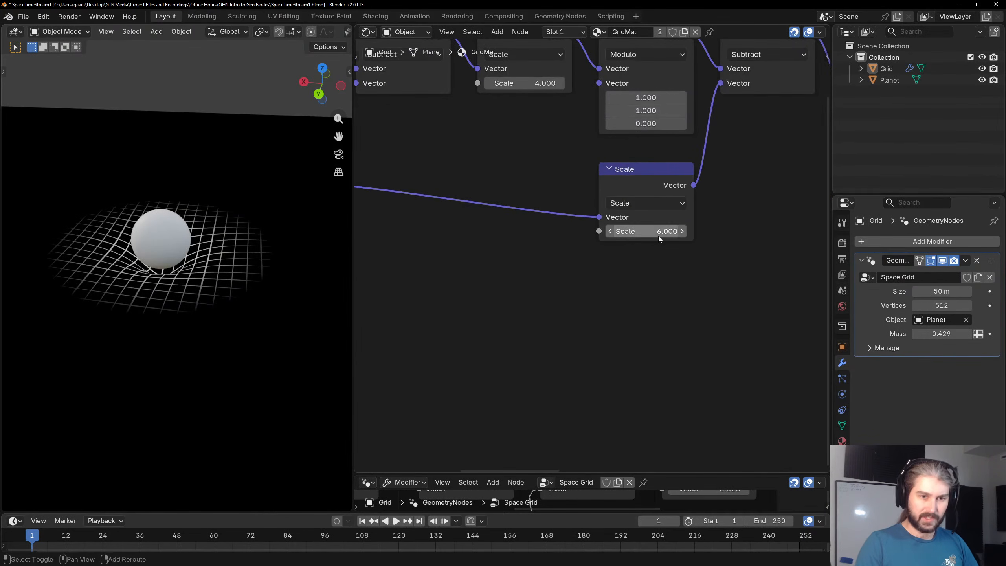
pyautogui.moveTo(659, 236); pyautogui.dragTo(630, 236)
pyautogui.press('`')
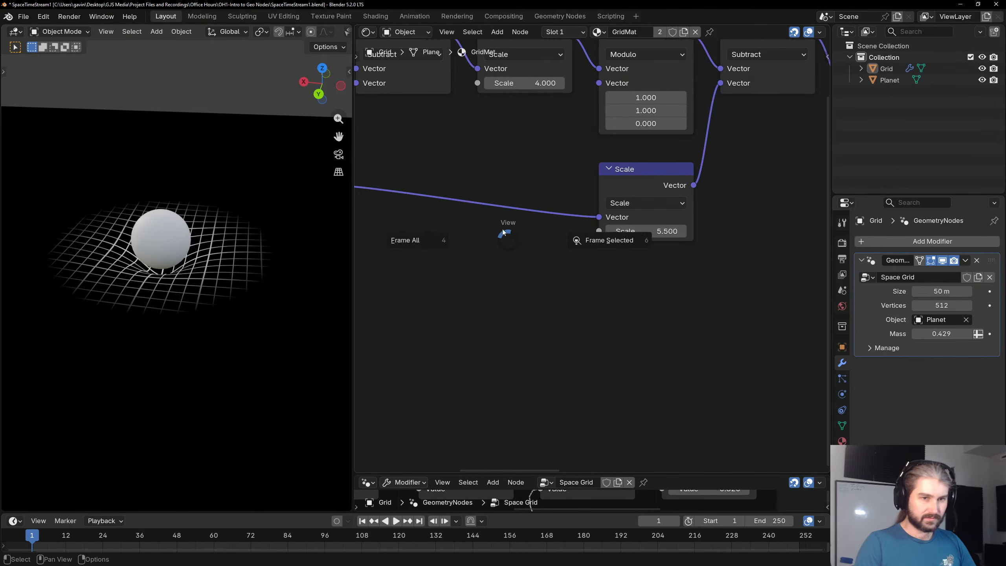
pyautogui.press('Escape')
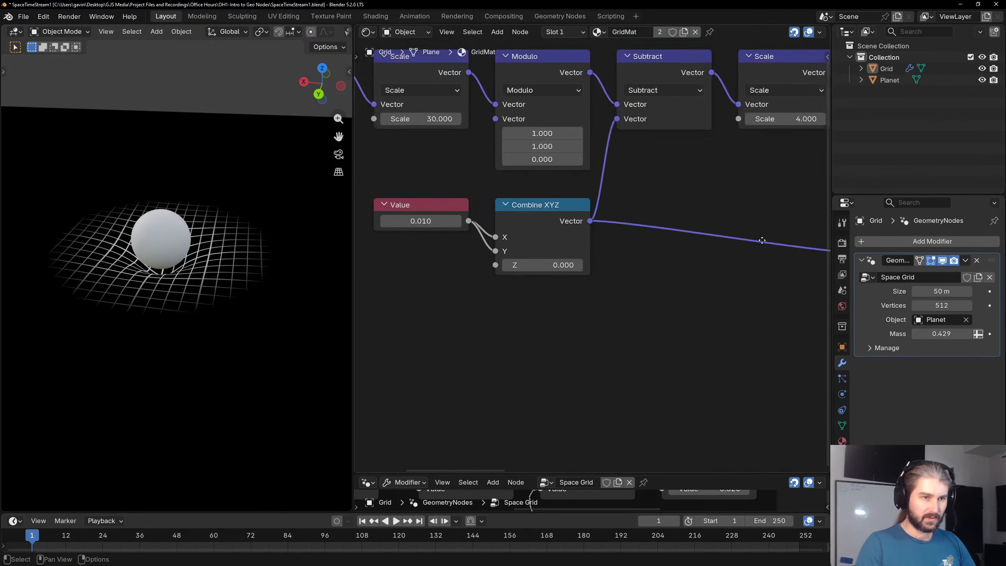
# Set the Value node feeding Combine XYZ to 0.005 for thinner grid lines.
pyautogui.moveTo(474, 228); pyautogui.dragTo(532, 217, button='middle')
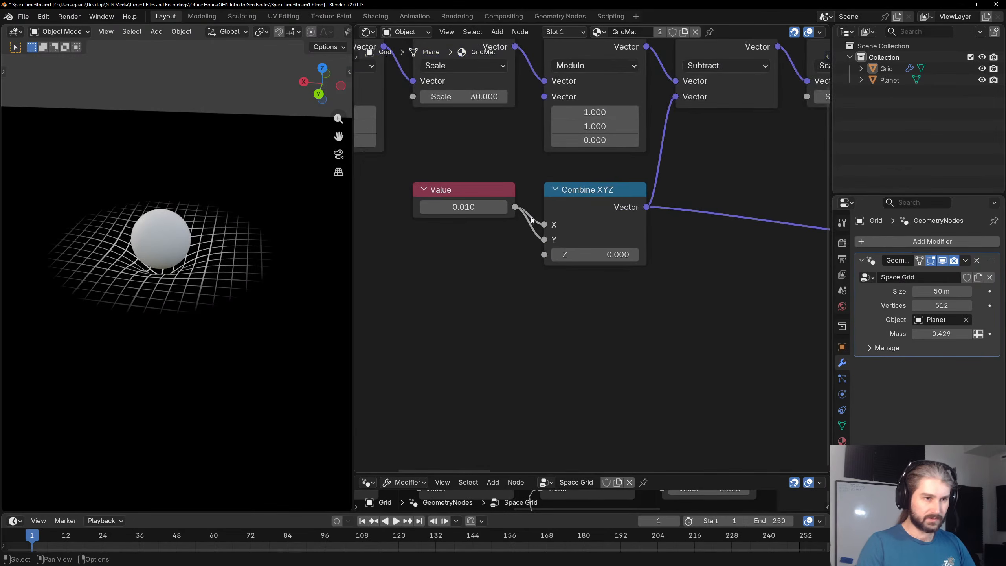
pyautogui.click(467, 206)
pyautogui.write('0.01')
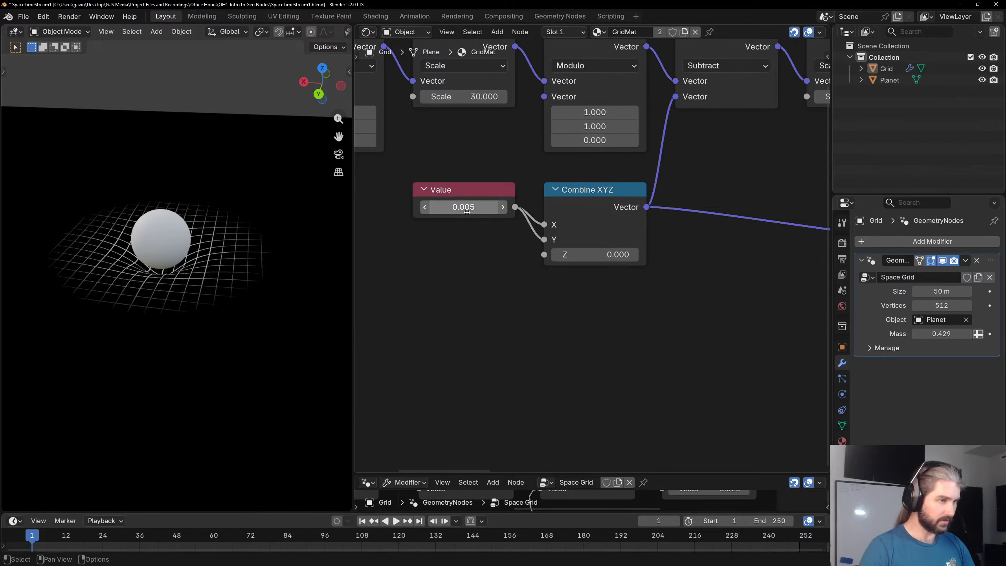
# Set the Value node feeding Combine XYZ to 0.002 and the factor of the lower Scale node to 4.
pyautogui.write('5')
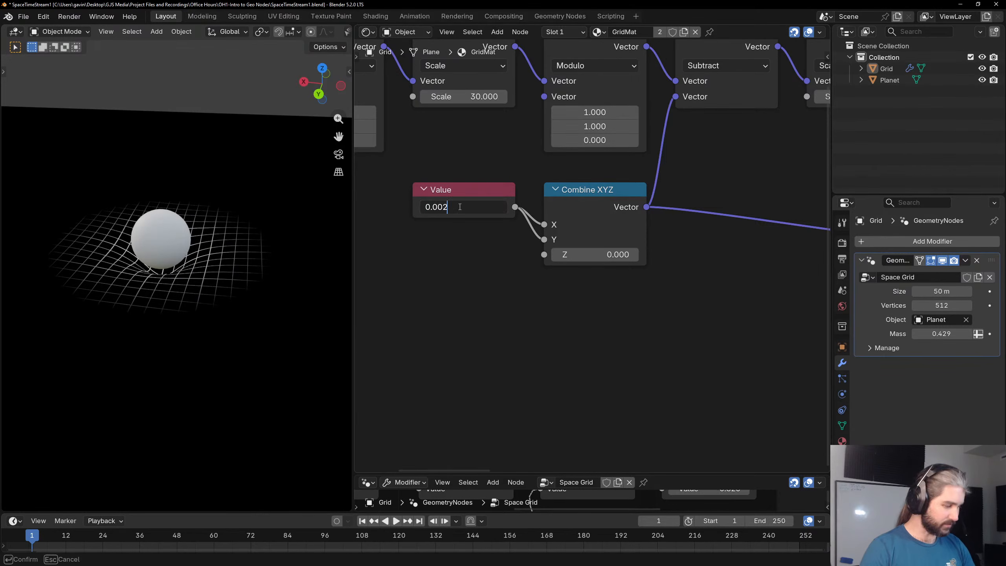
pyautogui.press('Return')
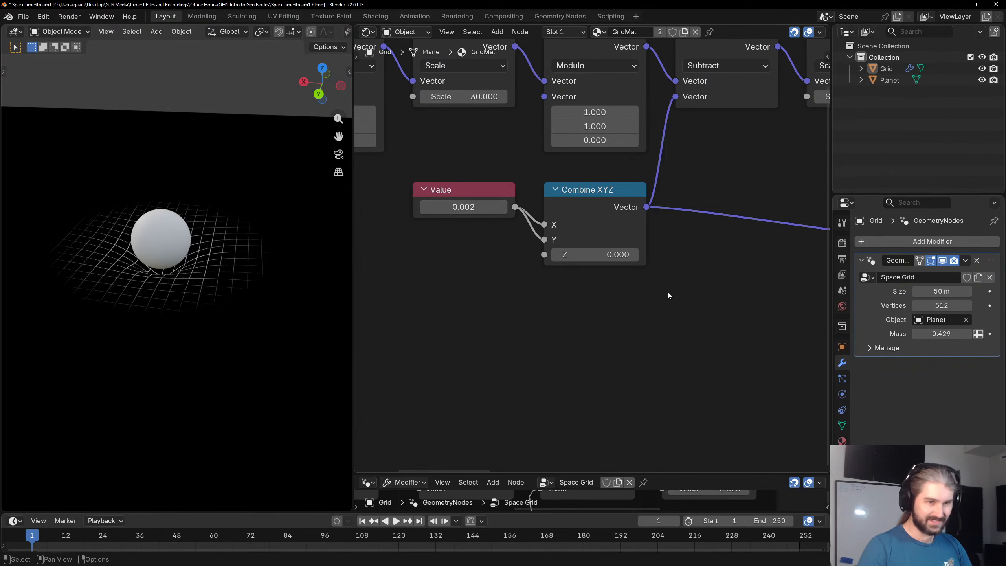
pyautogui.keyDown('ctrl'); pyautogui.hscroll(6, 665, 277); pyautogui.keyUp('ctrl')
pyautogui.click(680, 255)
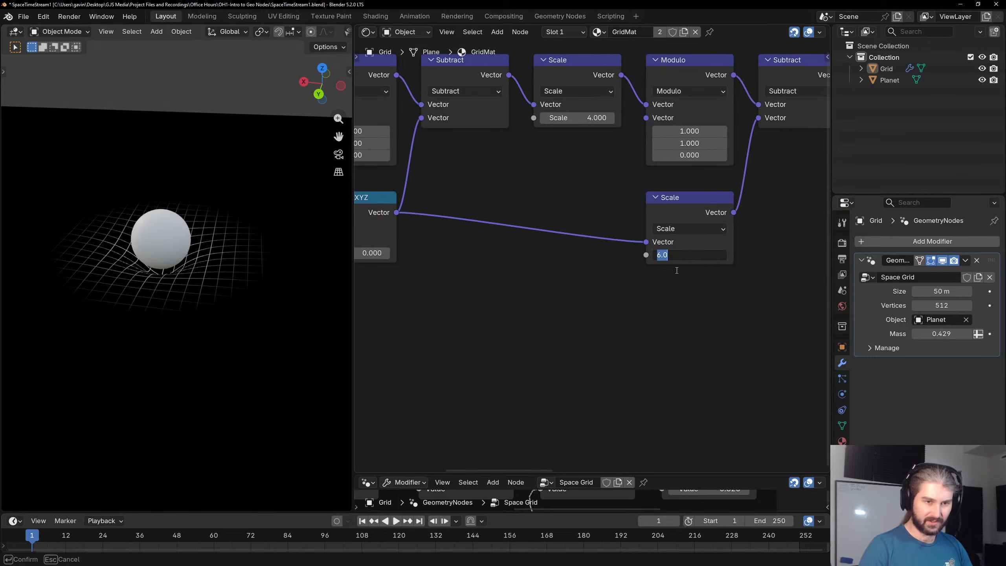
pyautogui.write('4')
pyautogui.press('Return')
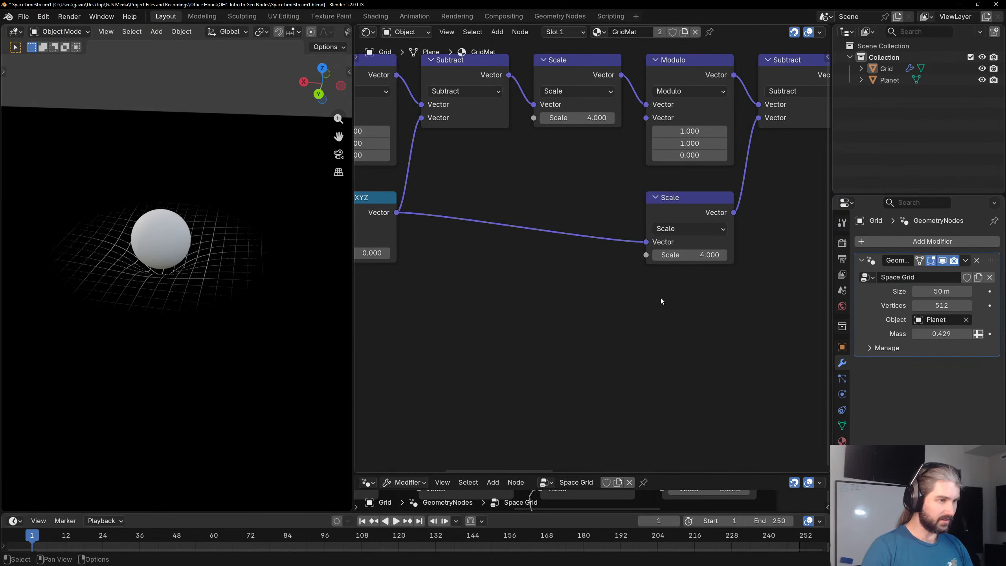
# Preview the blue-and-white Mix node through the Material Output.
pyautogui.scroll(4, 159, 204)
pyautogui.moveTo(159, 204)
pyautogui.mouseDown(button='middle')
pyautogui.moveTo(112, 212)
pyautogui.moveTo(131, 217)
pyautogui.moveTo(139, 203)
pyautogui.mouseUp(button='middle')
pyautogui.scroll(-3, 135, 219)
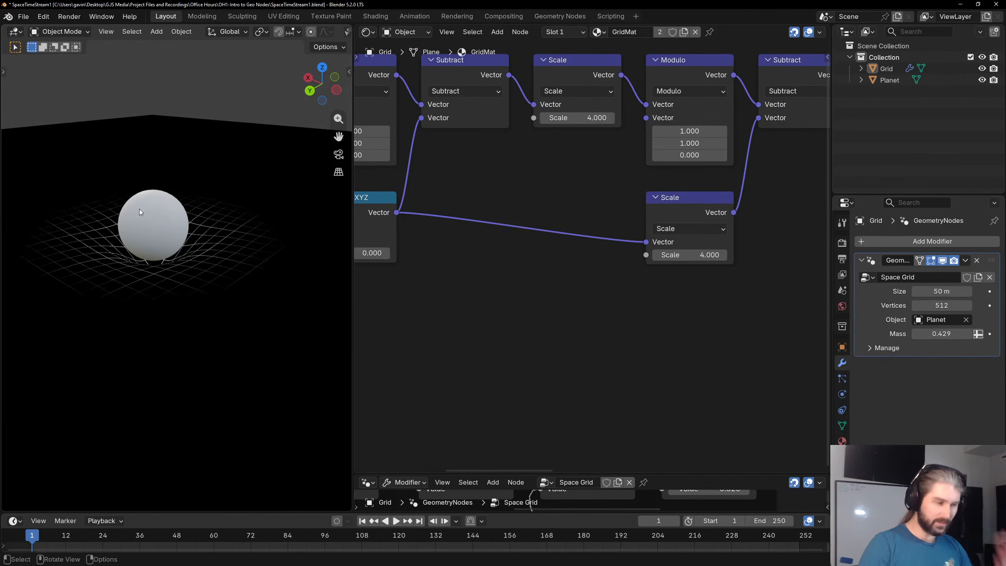
pyautogui.scroll(-2, 662, 307)
pyautogui.moveTo(662, 307)
pyautogui.mouseDown(button='middle')
pyautogui.moveTo(532, 296)
pyautogui.moveTo(658, 316)
pyautogui.mouseUp(button='middle')
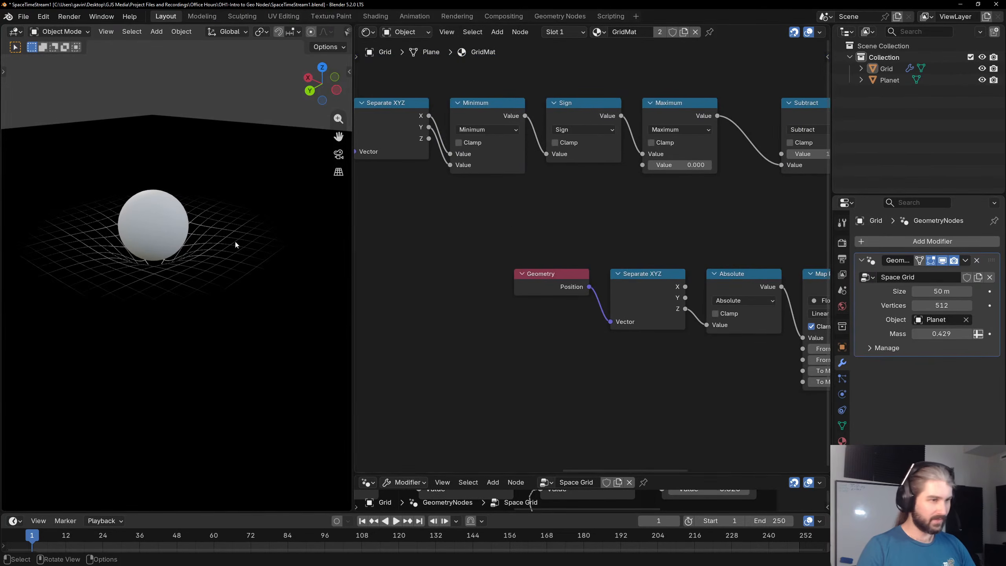
pyautogui.moveTo(660, 233); pyautogui.dragTo(413, 225, button='middle')
pyautogui.scroll(-4, 580, 250)
pyautogui.moveTo(618, 241); pyautogui.dragTo(357, 245, button='middle')
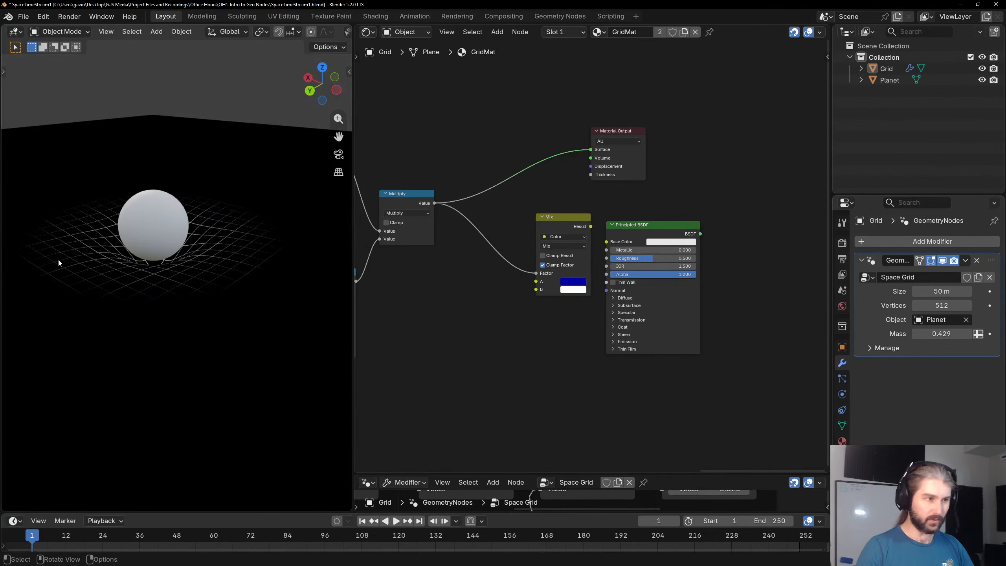
pyautogui.scroll(1, 571, 224)
pyautogui.keyDown('ctrl'); pyautogui.keyDown('shift'); pyautogui.click(571, 224); pyautogui.keyUp('shift'); pyautogui.keyUp('ctrl')
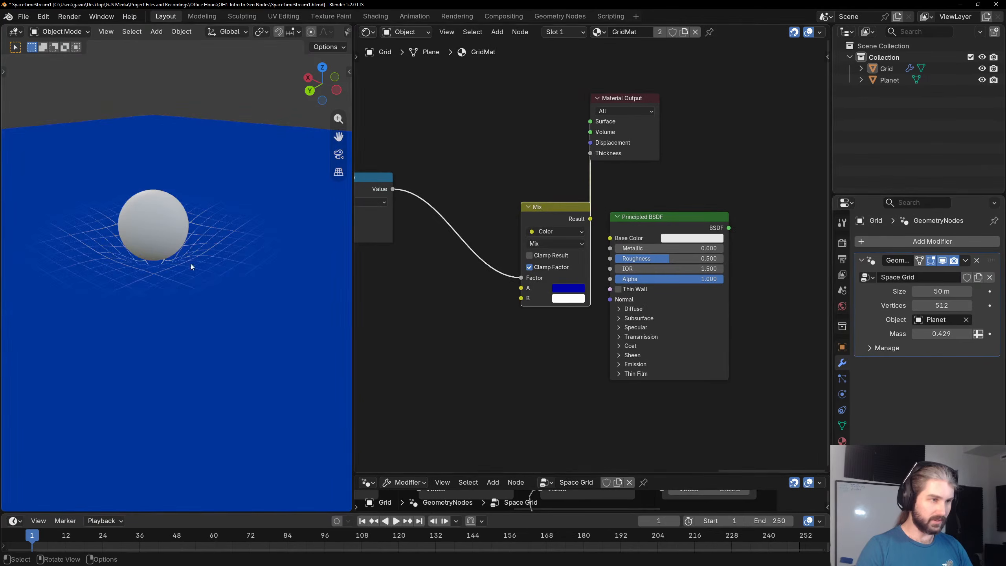
# Space out the Principled BSDF, place the Mix node beside Multiply, and link Mix's Result to the shader's Base Color.
pyautogui.scroll(-1, 673, 246)
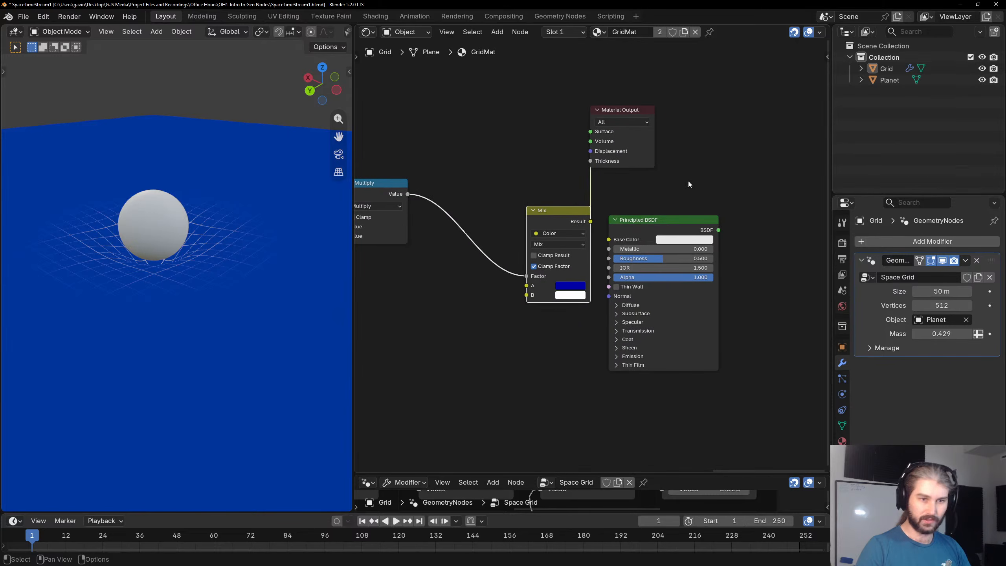
pyautogui.moveTo(642, 227); pyautogui.dragTo(715, 207)
pyautogui.moveTo(571, 211); pyautogui.dragTo(682, 222)
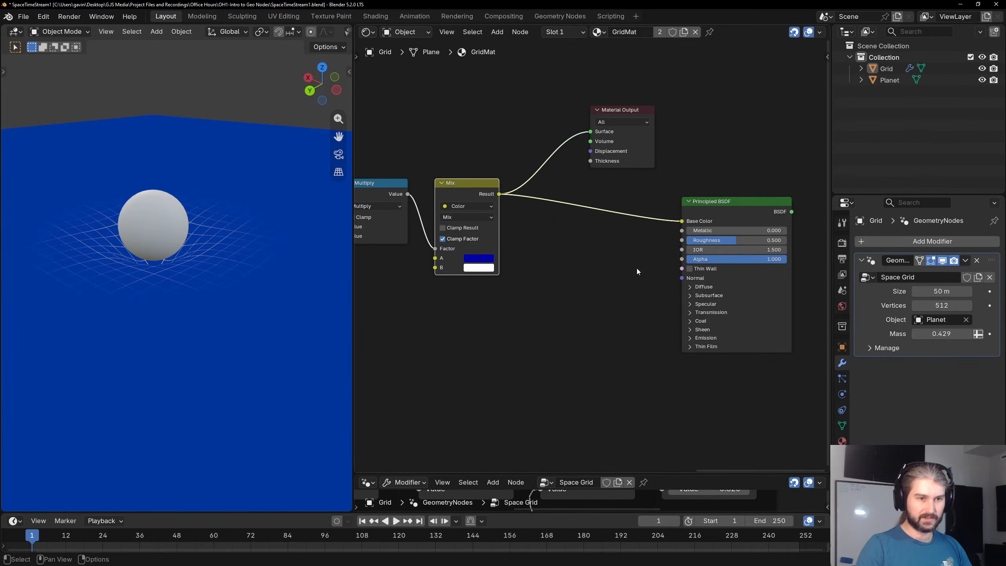
# Link Mix's Result to the Principled BSDF's Emission Color as well, routing both color links through one reroute point.
pyautogui.click(690, 338)
pyautogui.moveTo(500, 194); pyautogui.dragTo(684, 352)
pyautogui.keyDown('shift'); pyautogui.moveTo(587, 187); pyautogui.dragTo(574, 309, button='right'); pyautogui.keyUp('shift')
pyautogui.press('g')
pyautogui.click(637, 354)
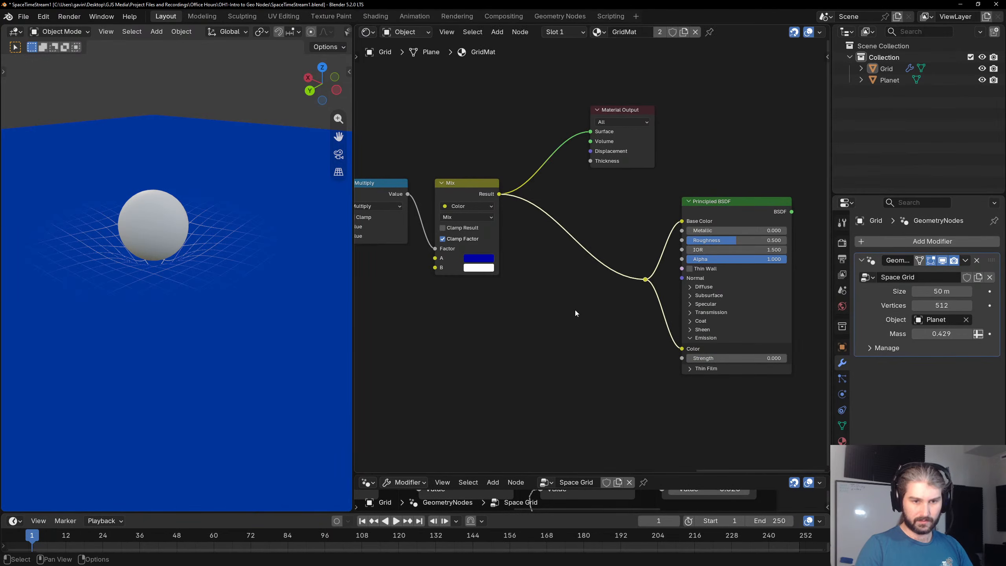
pyautogui.click(575, 308)
# Connect the Principled BSDF to the Material Output's Surface and place the Material Output just after the shader.
pyautogui.keyDown('ctrl'); pyautogui.keyDown('shift'); pyautogui.click(740, 211); pyautogui.keyUp('shift'); pyautogui.keyUp('ctrl')
pyautogui.moveTo(643, 115); pyautogui.dragTo(517, 110, button='middle')
pyautogui.moveTo(517, 110); pyautogui.dragTo(611, 208)
pyautogui.moveTo(767, 150); pyautogui.dragTo(462, 324)
pyautogui.moveTo(629, 197); pyautogui.dragTo(621, 179)
pyautogui.click(737, 275)
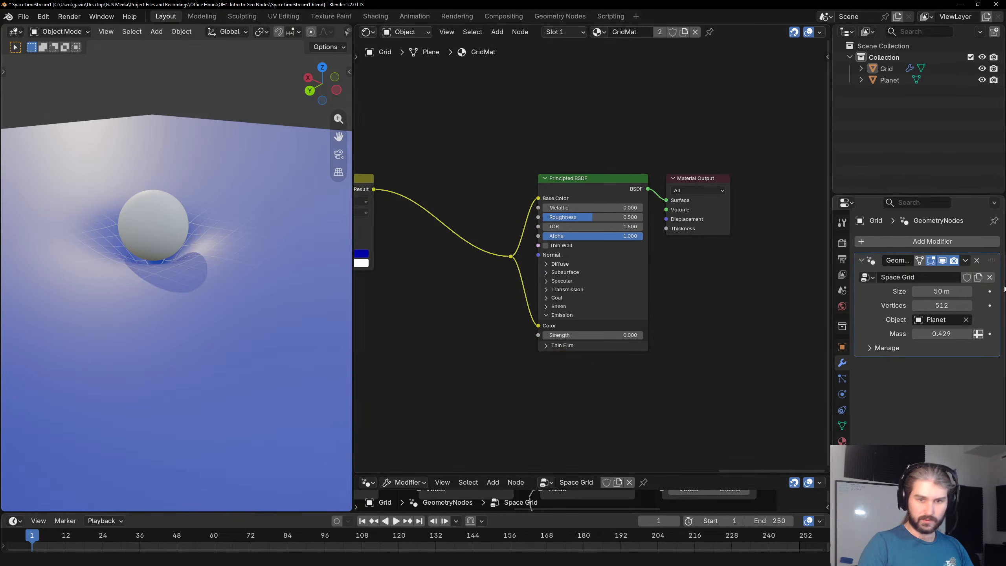
# Set the World background color to a very dark blue with a value of about 0.09.
pyautogui.click(842, 440)
pyautogui.click(843, 306)
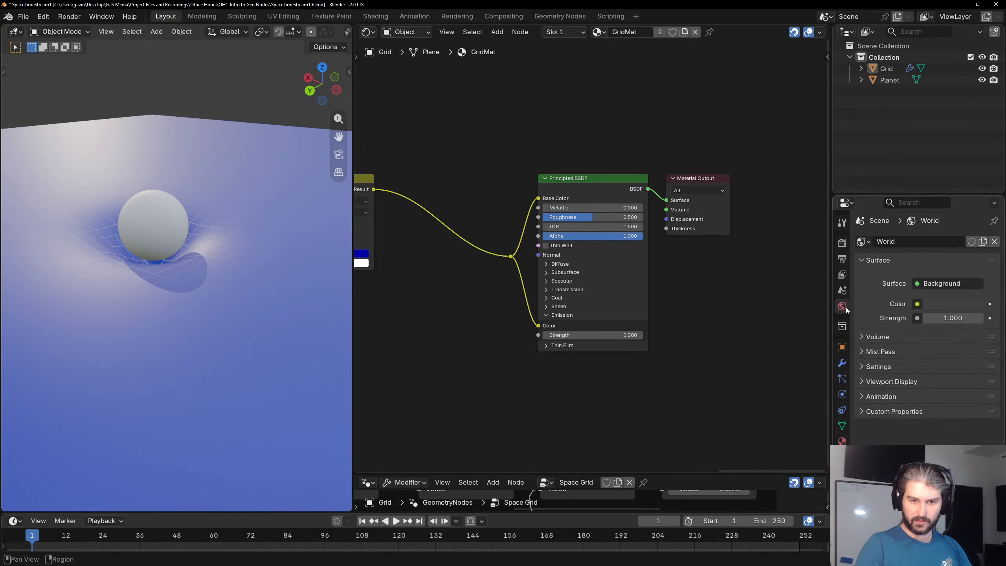
pyautogui.click(940, 303)
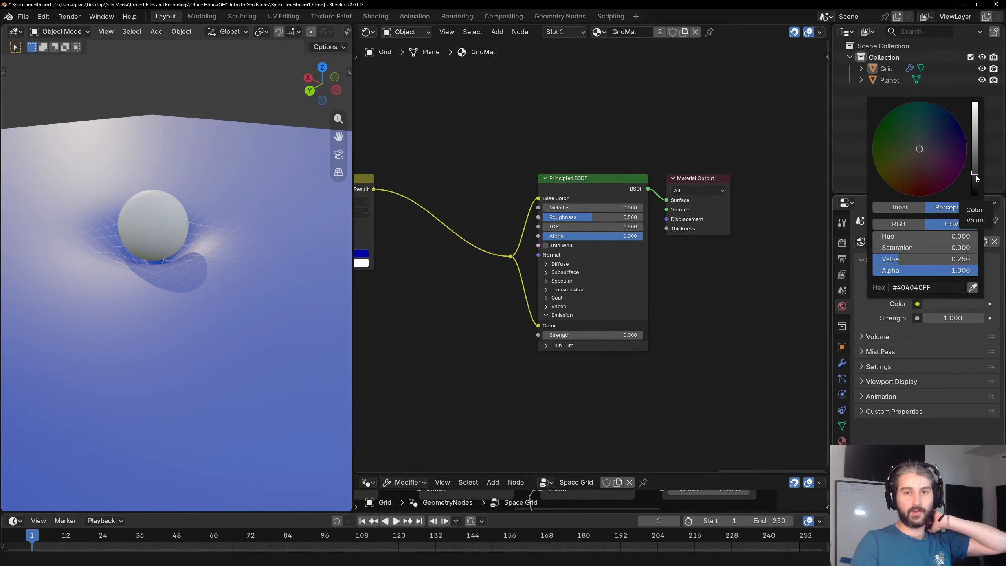
pyautogui.moveTo(976, 175); pyautogui.dragTo(975, 181)
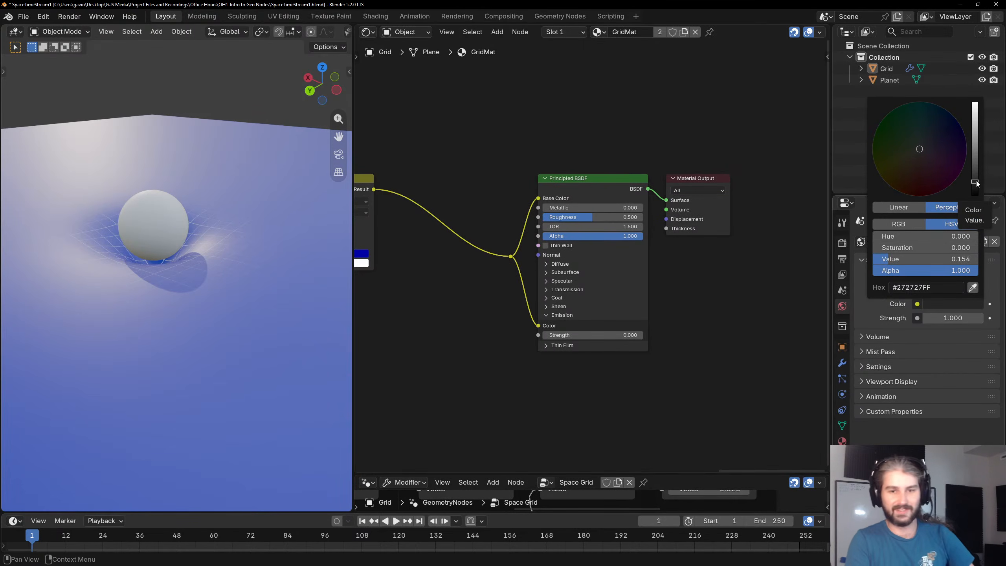
pyautogui.moveTo(975, 181); pyautogui.dragTo(977, 189)
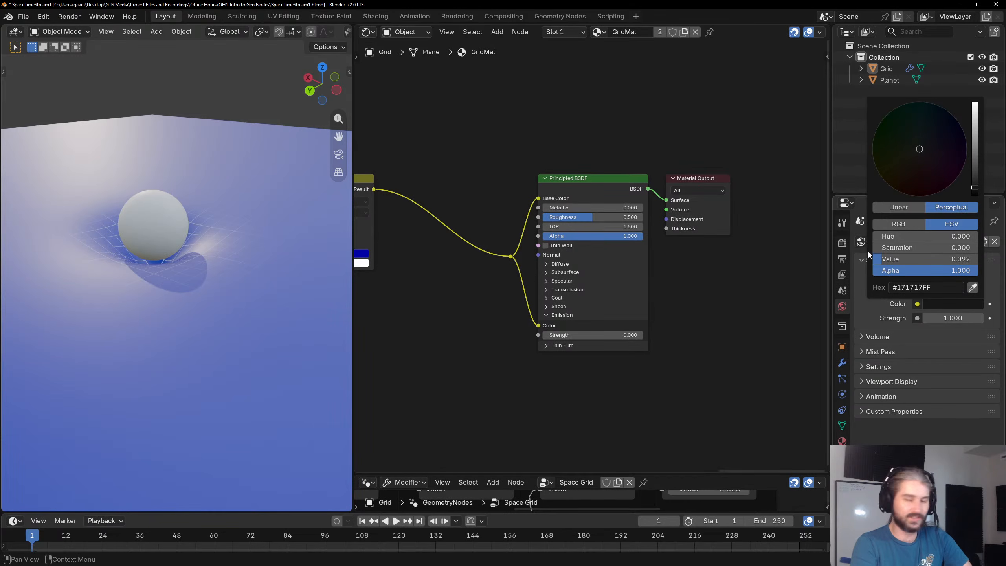
pyautogui.moveTo(974, 187); pyautogui.dragTo(975, 187)
pyautogui.moveTo(920, 150)
pyautogui.mouseDown()
pyautogui.moveTo(951, 119)
pyautogui.moveTo(942, 114)
pyautogui.mouseUp()
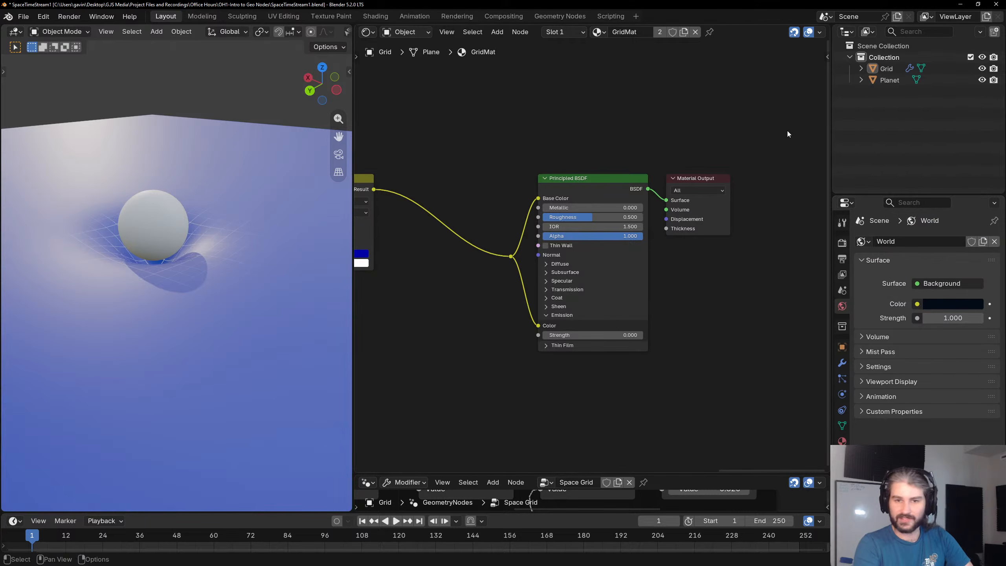
pyautogui.scroll(1, 515, 222)
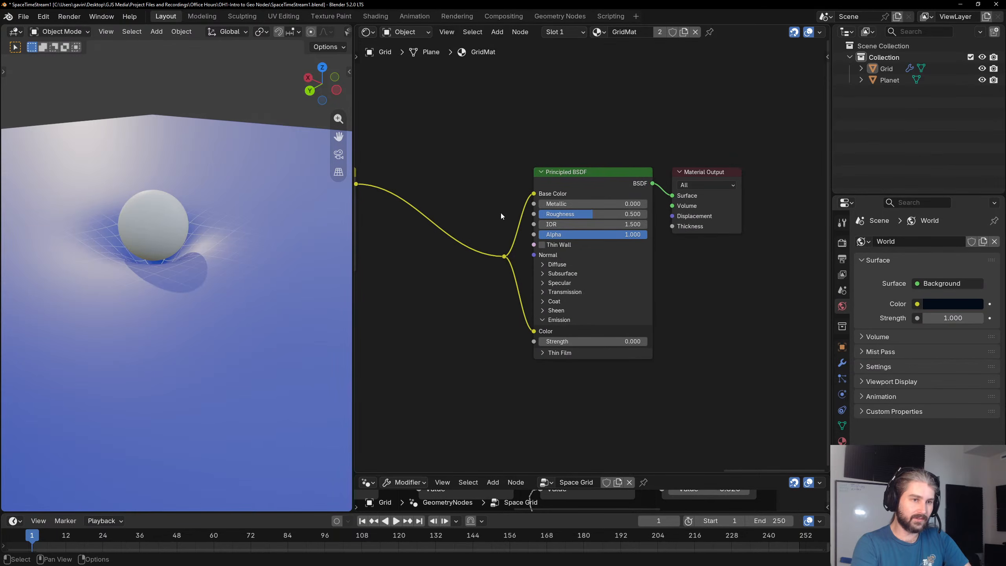
pyautogui.moveTo(473, 173); pyautogui.dragTo(731, 383)
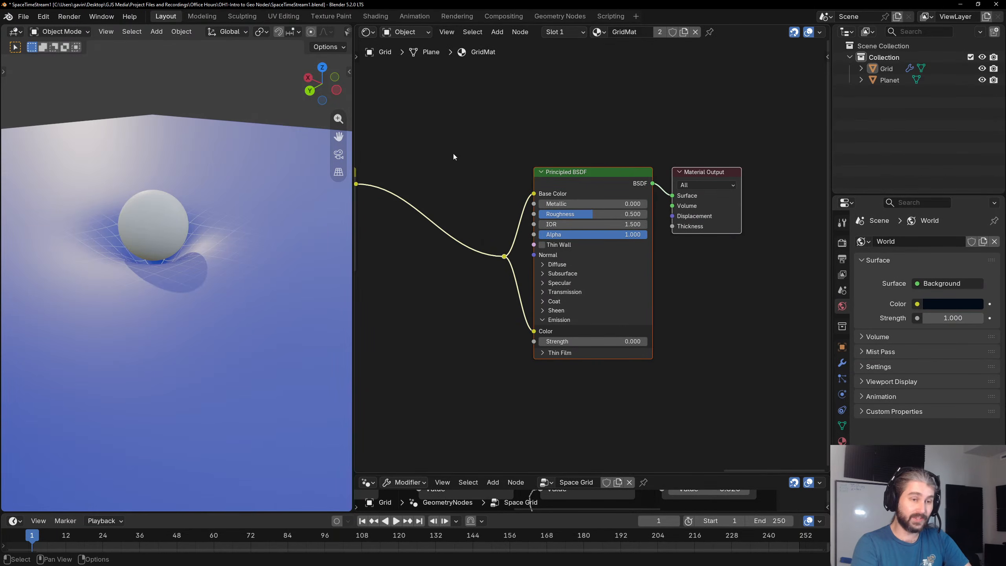
pyautogui.moveTo(454, 156); pyautogui.dragTo(739, 370)
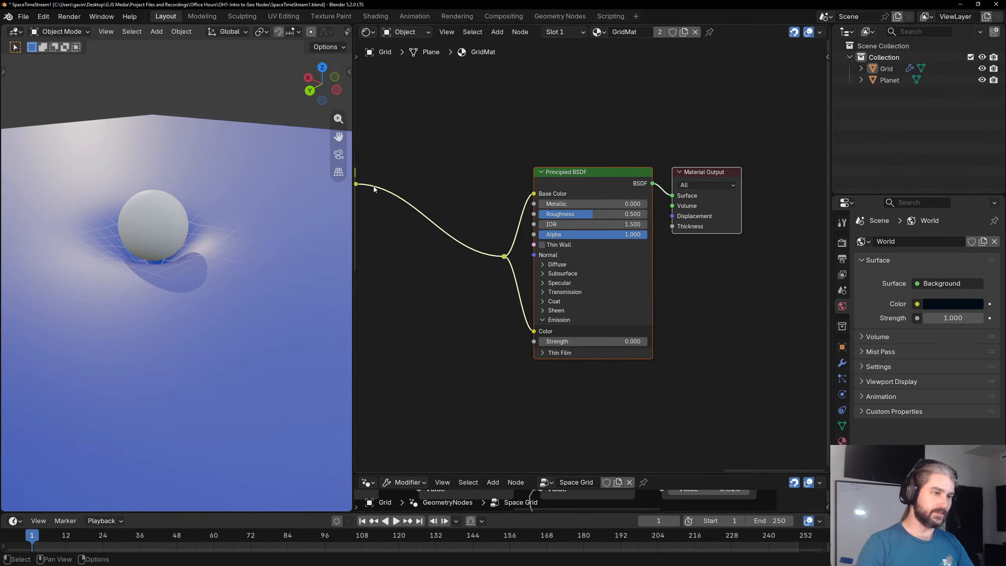
# Switch the 3D viewport to rendered shading and add a Sun light to the scene.
pyautogui.scroll(-5, 291, 34)
pyautogui.click(331, 32)
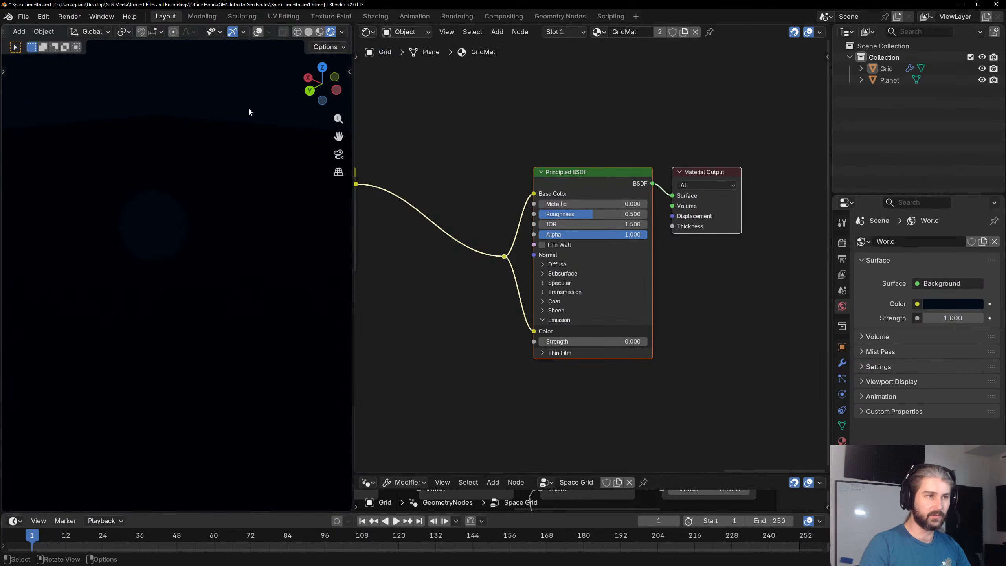
pyautogui.hotkey('shift', 'a')
pyautogui.moveTo(212, 260)
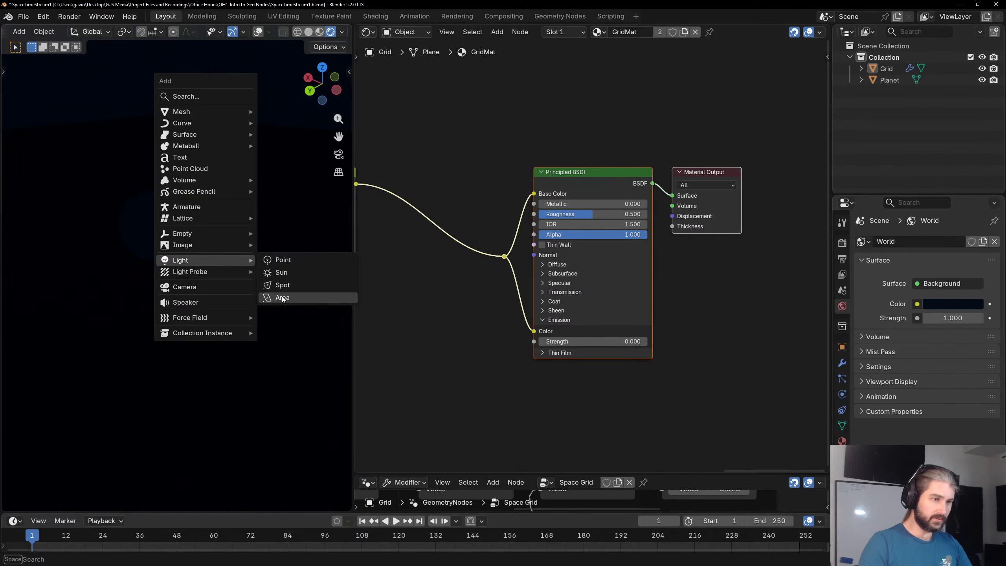
pyautogui.click(281, 273)
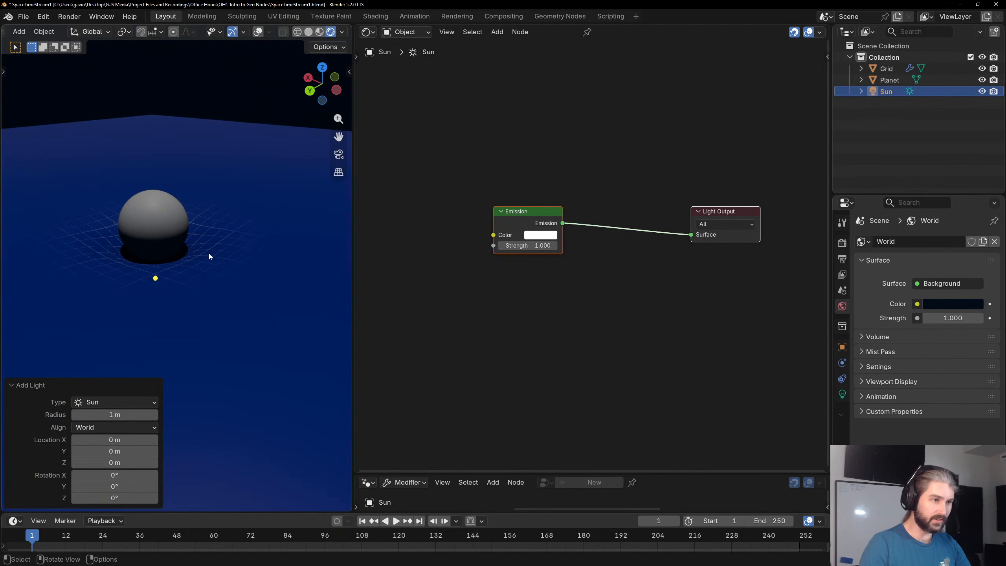
# Rotate the Sun from two view angles, with a second rotation of about 13°, so it lights the planet from the side.
pyautogui.moveTo(231, 236); pyautogui.dragTo(246, 197, button='middle')
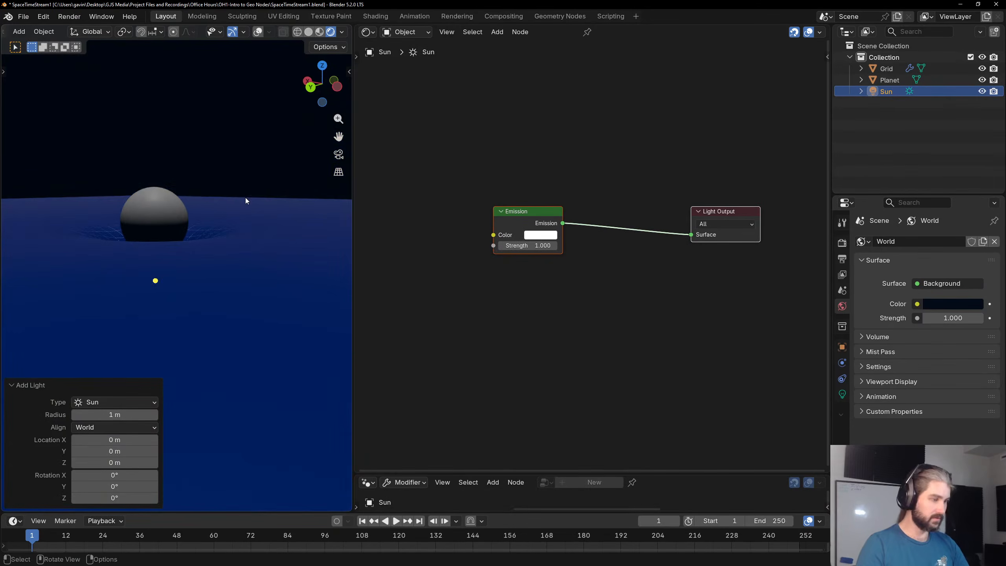
pyautogui.press('r')
pyautogui.click(213, 97)
pyautogui.moveTo(213, 107); pyautogui.dragTo(181, 181, button='middle')
pyautogui.press('r')
pyautogui.click(257, 218)
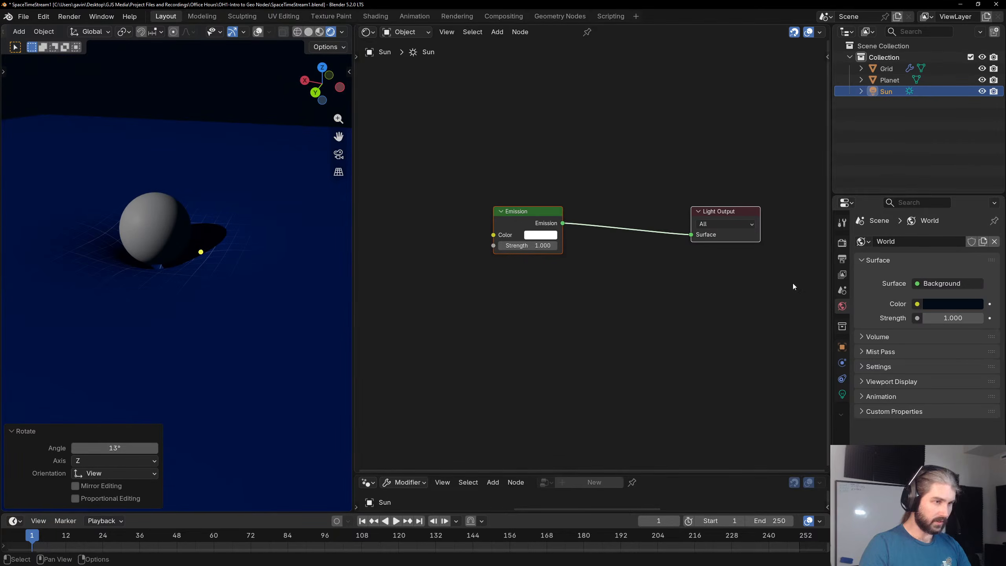
# Turn off the Sun light's Shadow and inspect the grid around the planet.
pyautogui.click(843, 394)
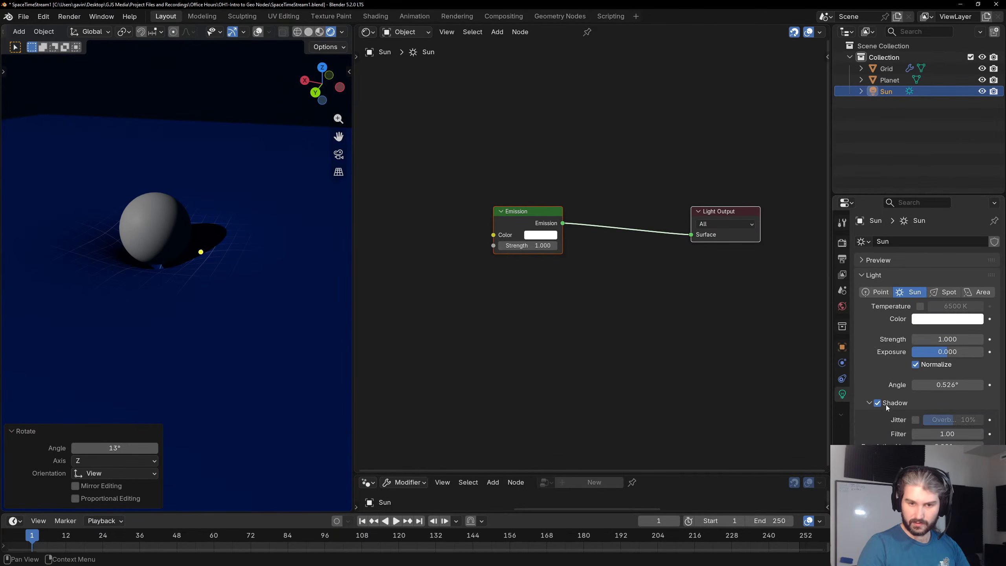
pyautogui.click(886, 405)
pyautogui.click(869, 403)
pyautogui.scroll(2, 280, 216)
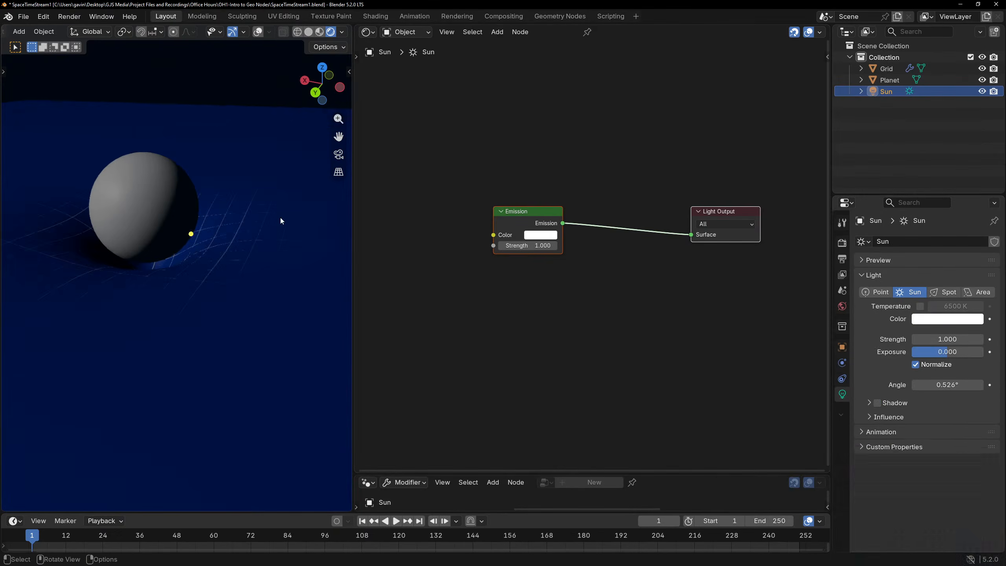
pyautogui.scroll(2, 279, 216)
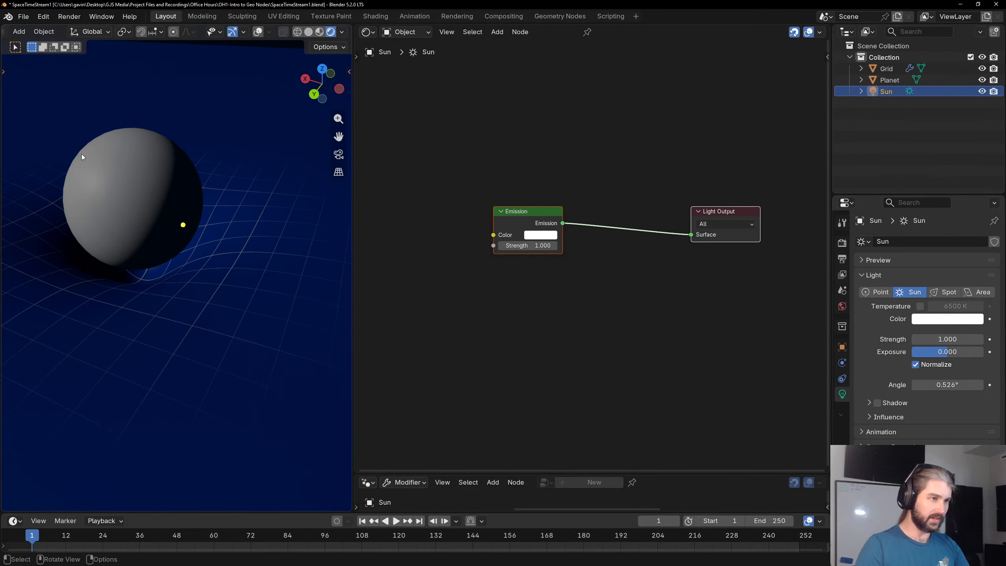
pyautogui.scroll(-3, 116, 159)
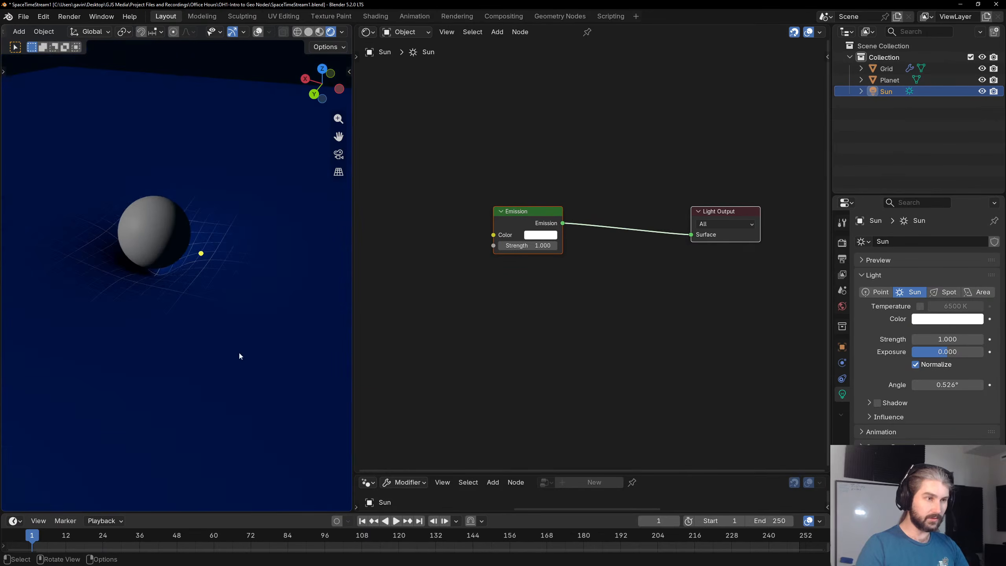
# Select the grid plane and raise its Principled BSDF Emission Strength to about 1.18.
pyautogui.moveTo(178, 283); pyautogui.dragTo(259, 266, button='middle')
pyautogui.click(260, 266)
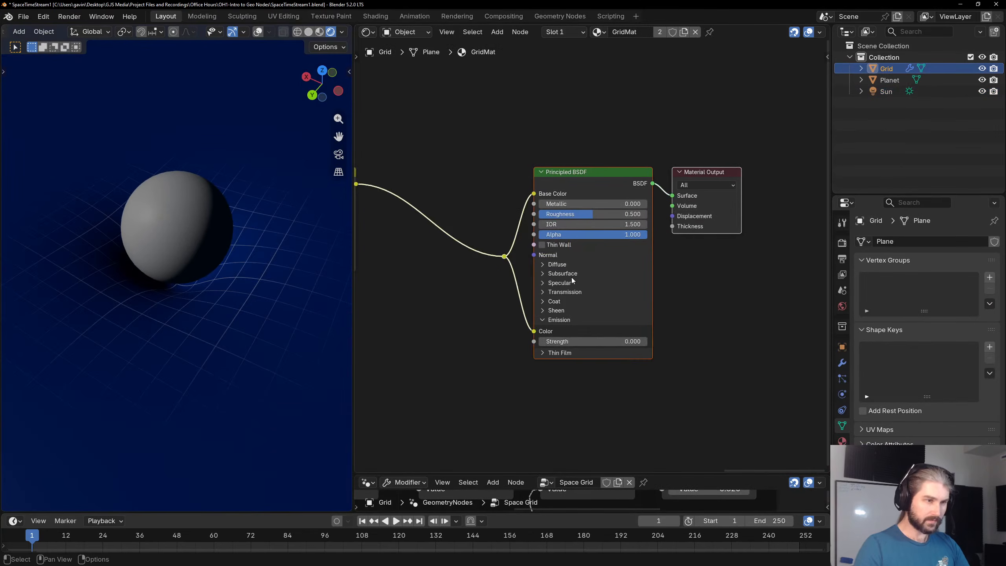
pyautogui.moveTo(571, 281); pyautogui.dragTo(656, 223, button='middle')
pyautogui.moveTo(673, 283)
pyautogui.mouseDown()
pyautogui.moveTo(709, 283)
pyautogui.moveTo(676, 284)
pyautogui.moveTo(688, 283)
pyautogui.mouseUp()
# Try driving the Principled BSDF's Emission Strength with the Multiply node's Value, then remove that link.
pyautogui.scroll(-3, 615, 254)
pyautogui.moveTo(540, 220); pyautogui.dragTo(648, 219, button='middle')
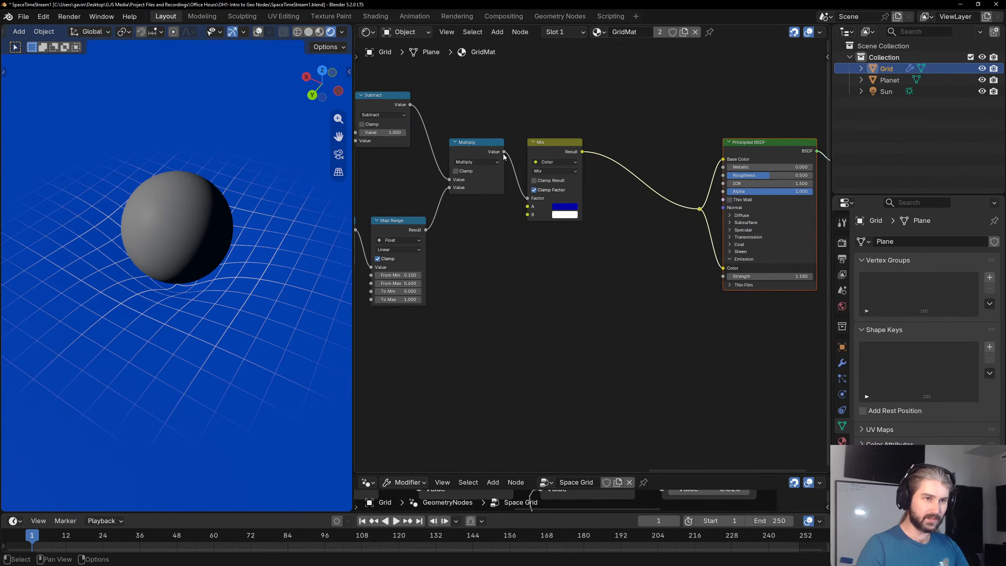
pyautogui.moveTo(504, 152); pyautogui.dragTo(722, 276)
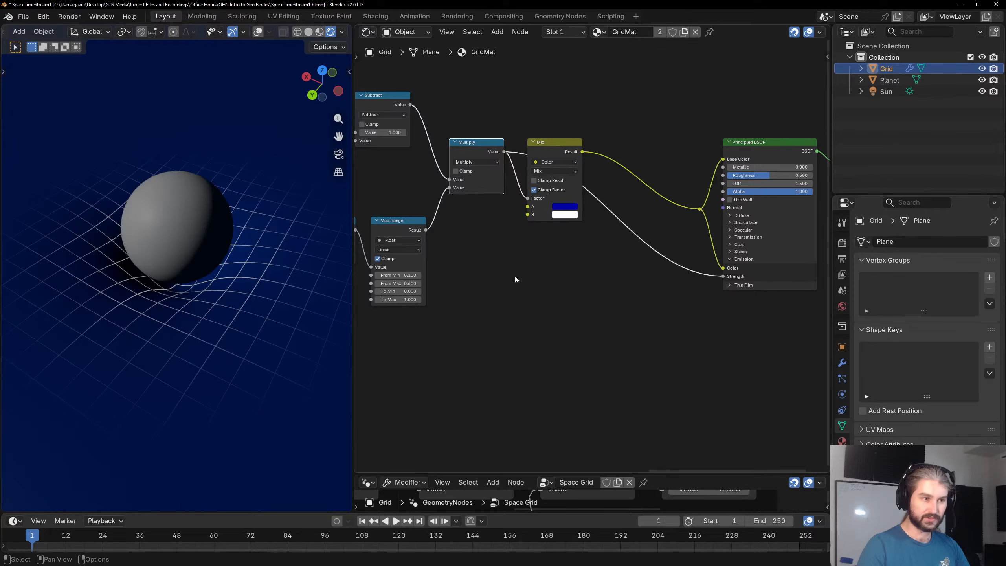
pyautogui.moveTo(135, 286); pyautogui.dragTo(139, 217, button='middle')
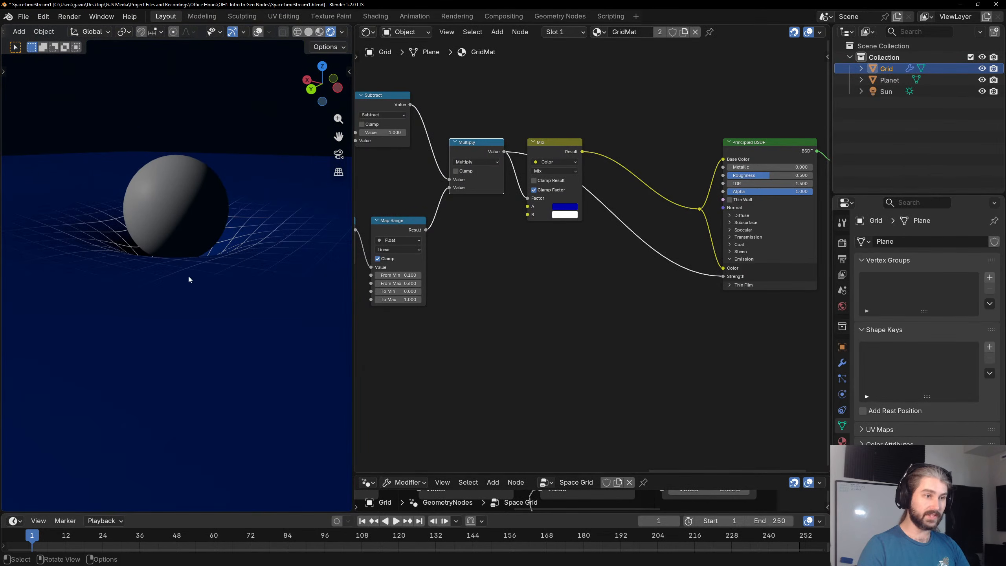
pyautogui.moveTo(722, 277); pyautogui.dragTo(647, 310)
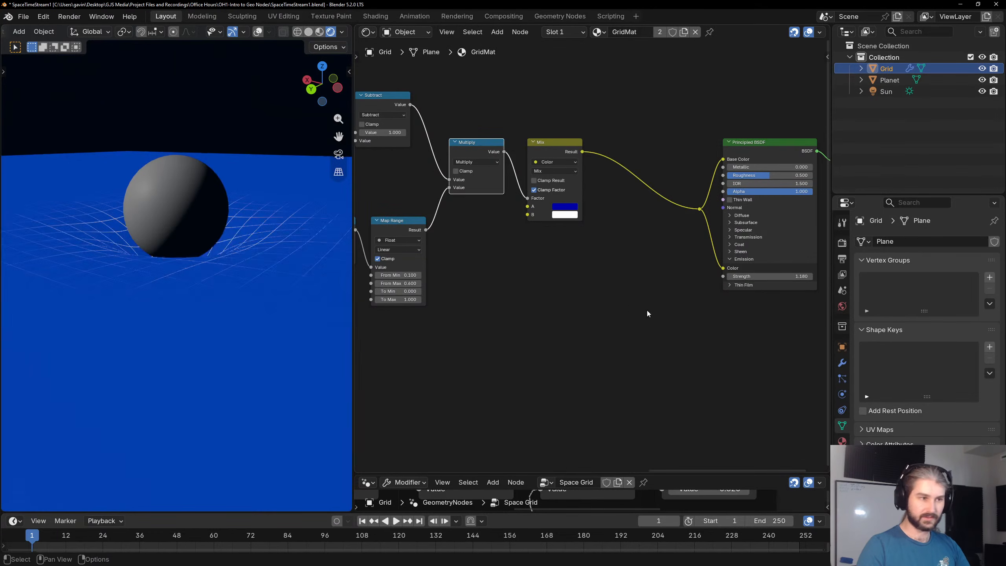
# Set the Principled BSDF's Emission Strength to 0, then drive it with the Multiply node's Value output.
pyautogui.click(766, 273)
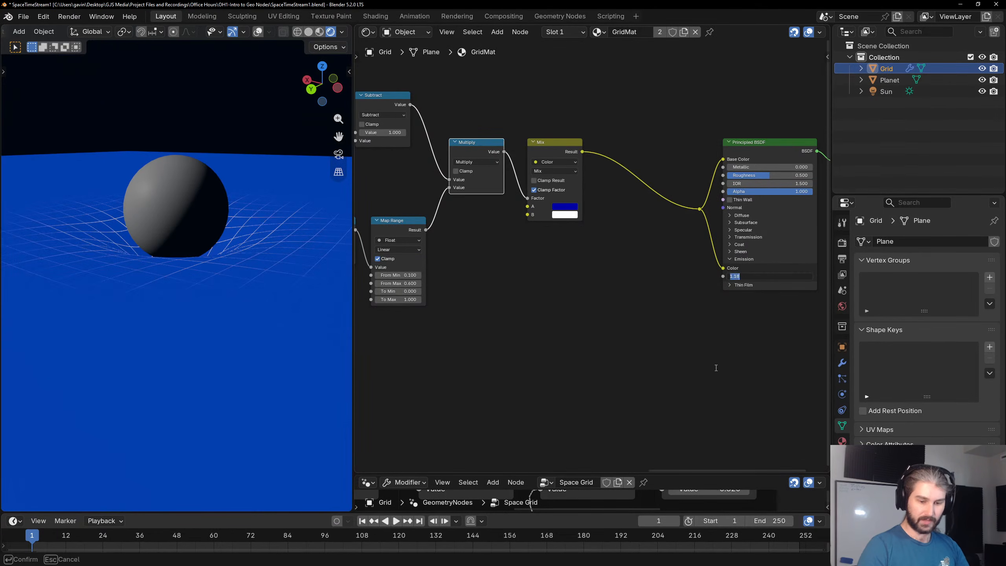
pyautogui.write('0')
pyautogui.press('Return')
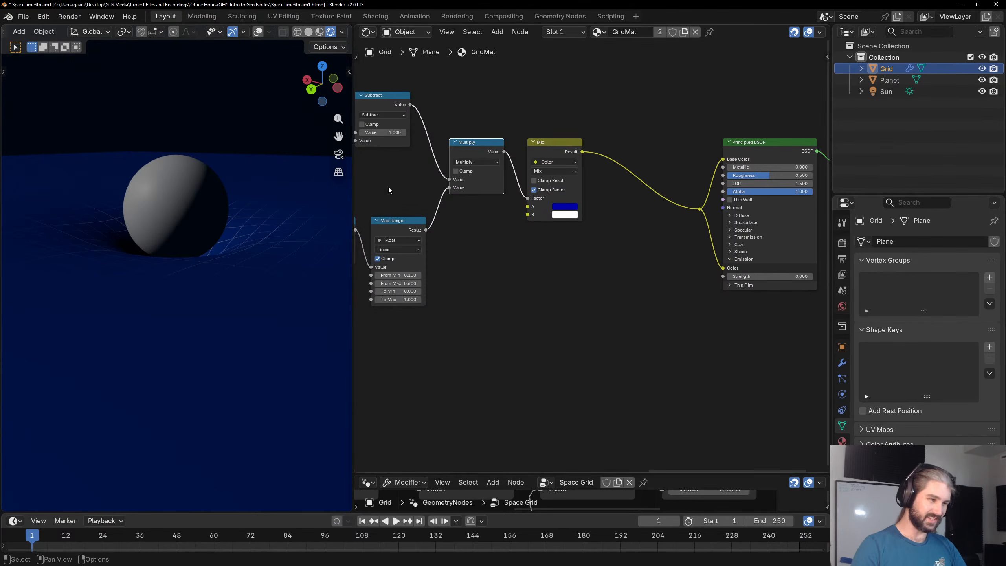
pyautogui.moveTo(436, 167); pyautogui.dragTo(543, 174, button='middle')
pyautogui.scroll(-2, 554, 173)
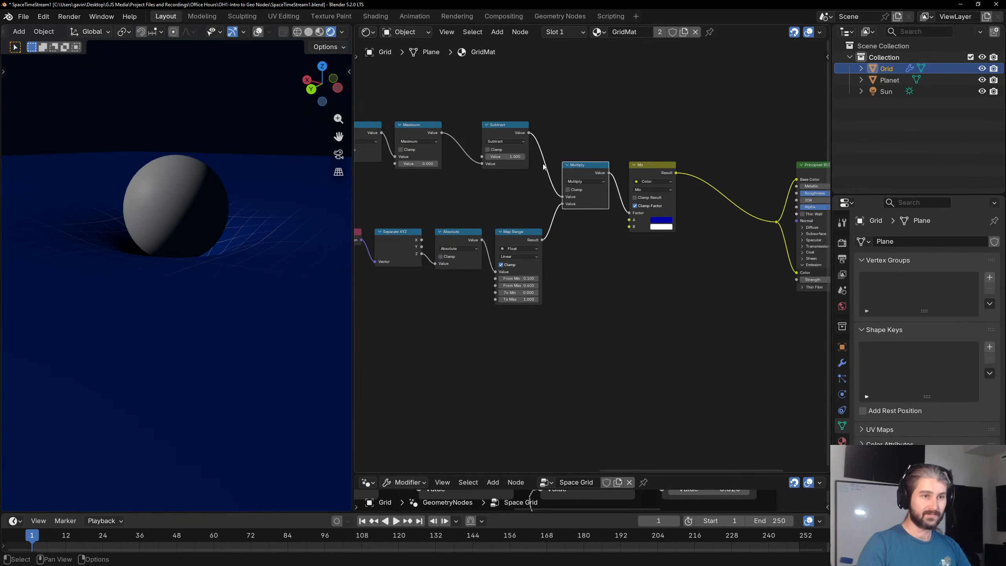
pyautogui.scroll(4, 547, 157)
pyautogui.moveTo(615, 142); pyautogui.dragTo(741, 288)
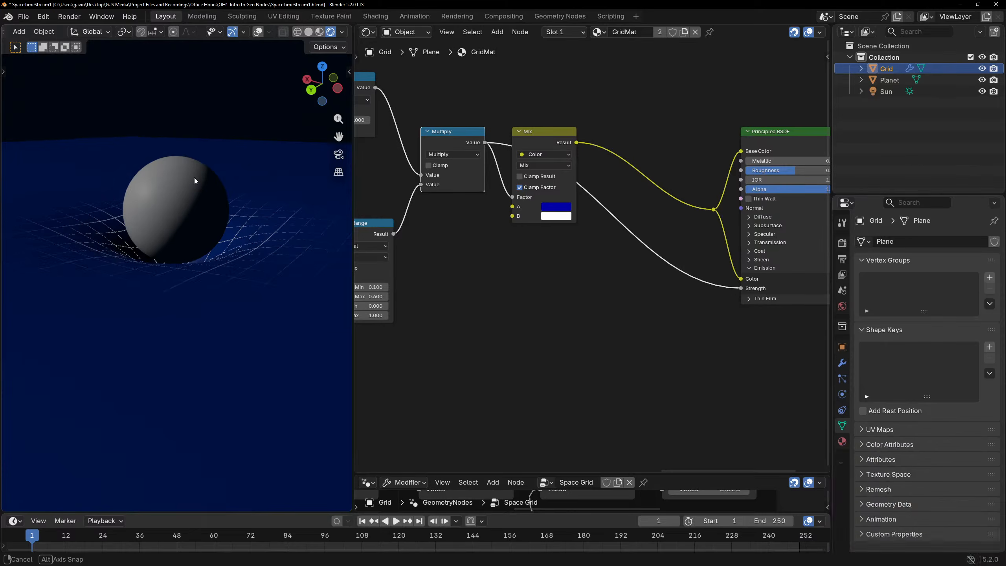
pyautogui.moveTo(194, 177); pyautogui.dragTo(212, 183, button='middle')
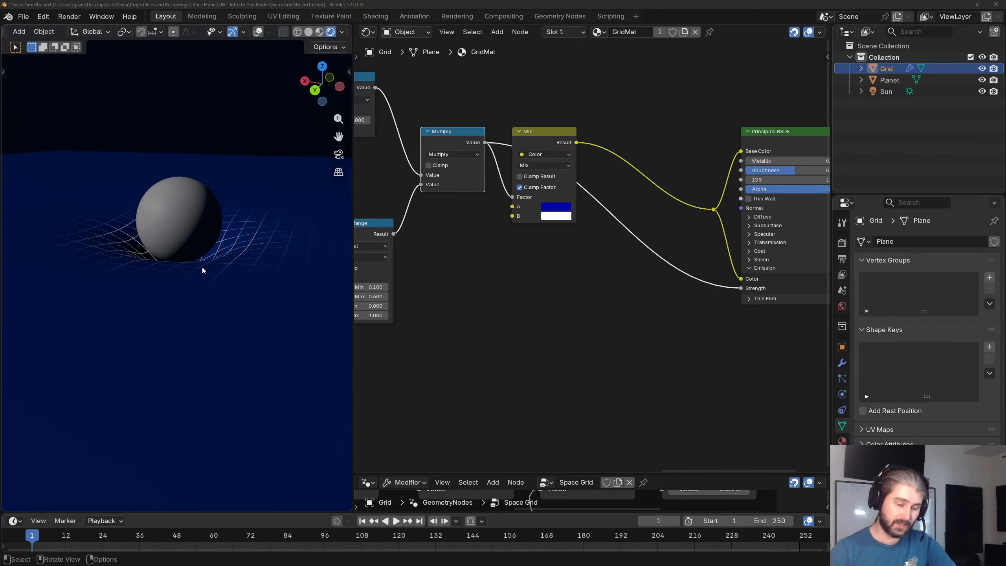
# Add a Voronoi Texture node below the Mix node and preview its Distance output on the grid plane.
pyautogui.hotkey('shift', 'a')
pyautogui.write('vo')
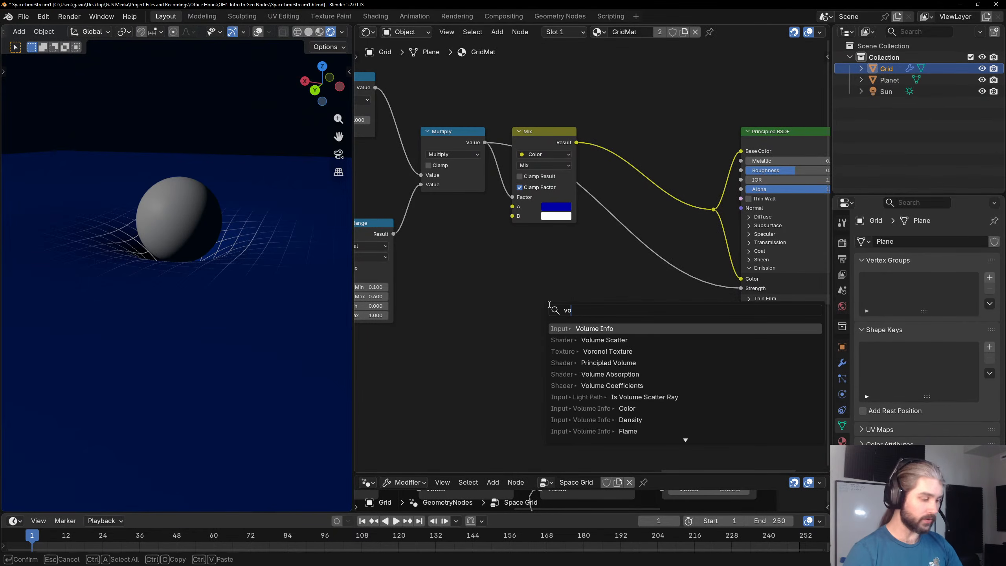
pyautogui.write('ron')
pyautogui.press('Return')
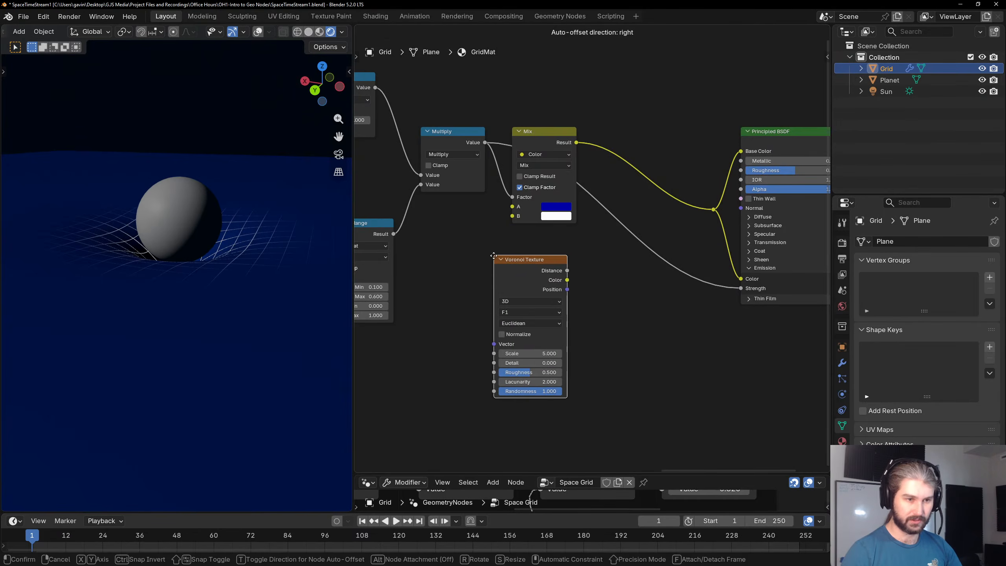
pyautogui.click(503, 301)
pyautogui.moveTo(494, 289); pyautogui.dragTo(516, 287, button='middle')
pyautogui.scroll(2, 495, 322)
pyautogui.keyDown('ctrl'); pyautogui.keyDown('shift'); pyautogui.click(535, 278); pyautogui.keyUp('shift'); pyautogui.keyUp('ctrl')
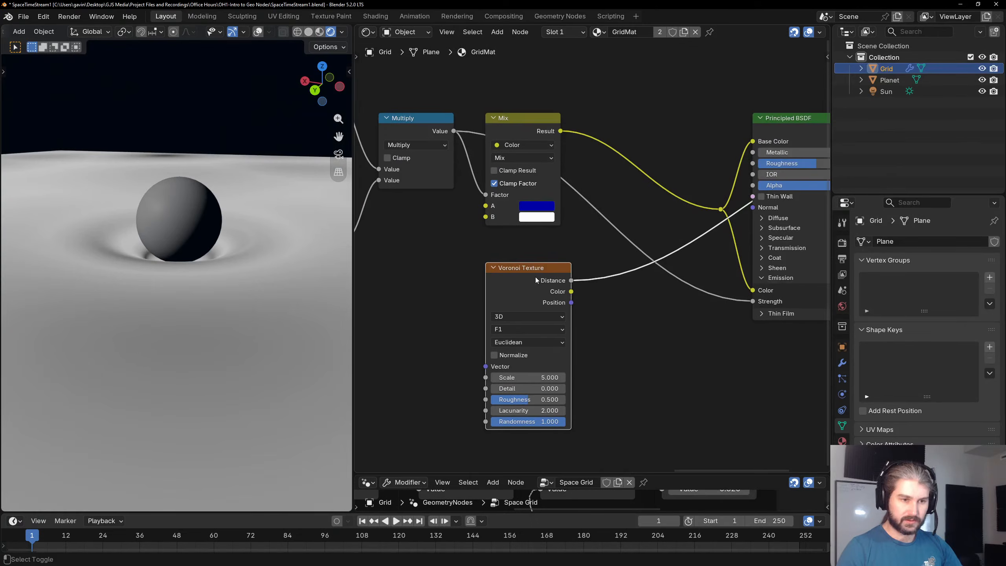
# Examine the Voronoi pattern across the whole grid plane and on the dip around the planet, from above and below.
pyautogui.scroll(-9, 238, 236)
pyautogui.scroll(-2, 238, 236)
pyautogui.moveTo(234, 239); pyautogui.dragTo(177, 265, button='middle')
pyautogui.scroll(5, 203, 294)
pyautogui.scroll(3, 177, 265)
pyautogui.scroll(-2, 642, 329)
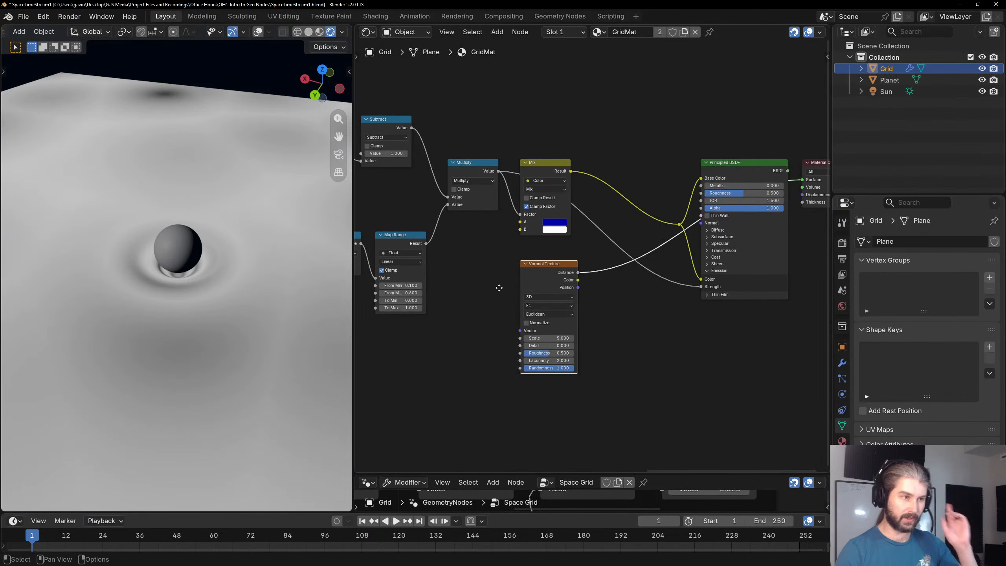
pyautogui.moveTo(497, 300); pyautogui.dragTo(600, 289, button='middle')
pyautogui.scroll(-3, 215, 174)
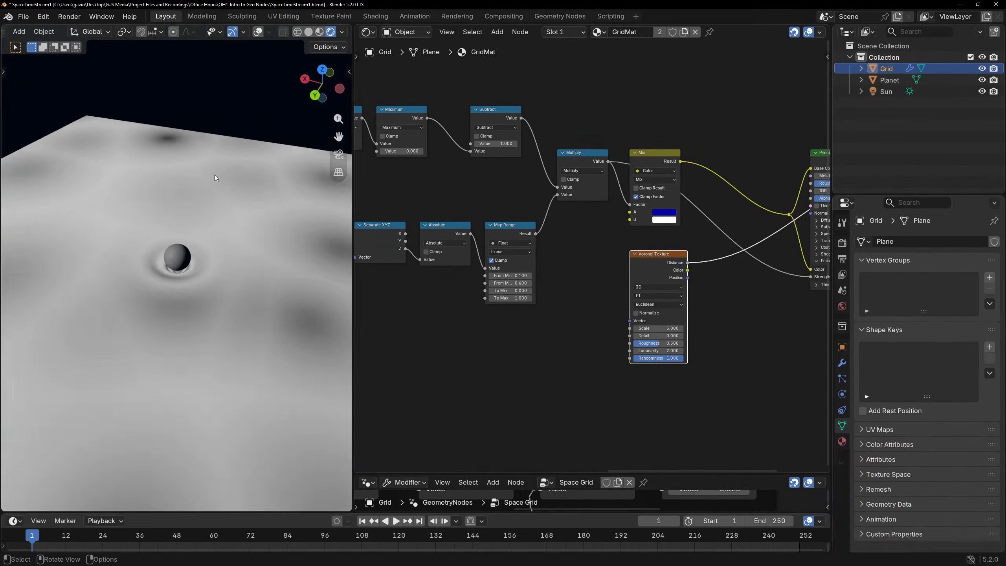
pyautogui.moveTo(215, 175); pyautogui.dragTo(259, 281, button='middle')
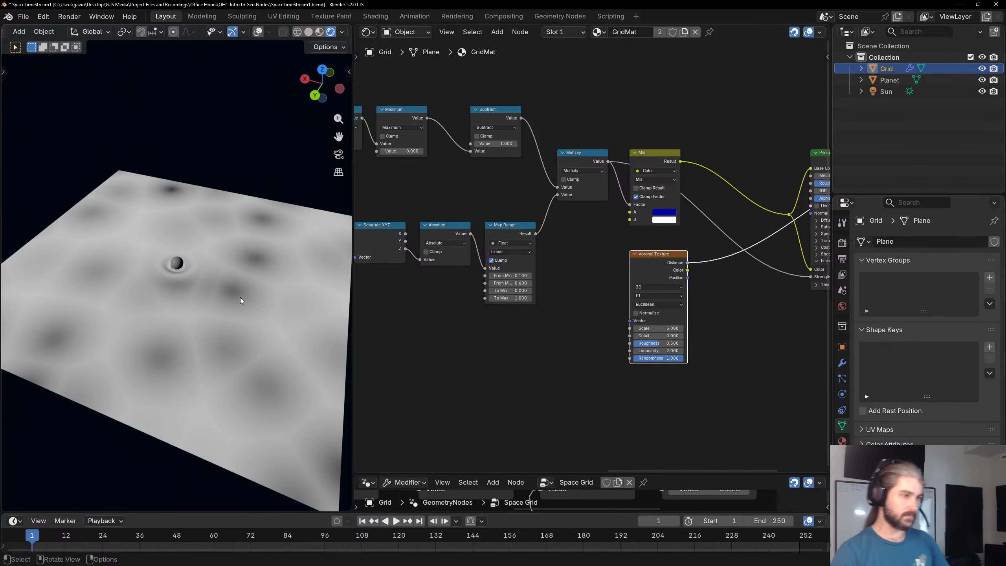
pyautogui.scroll(-5, 155, 252)
pyautogui.moveTo(156, 251); pyautogui.dragTo(129, 232, button='middle')
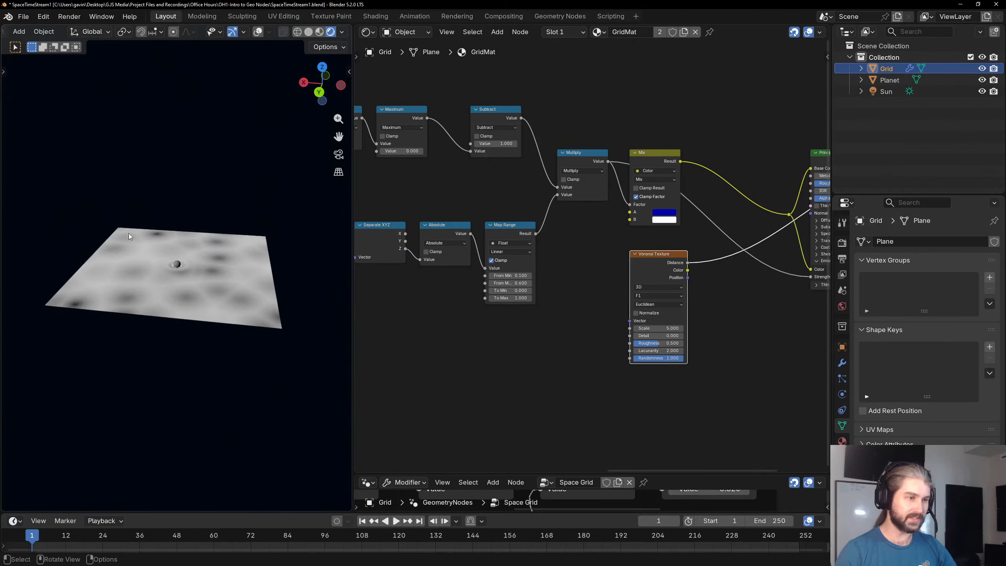
pyautogui.scroll(7, 135, 278)
pyautogui.moveTo(216, 264); pyautogui.dragTo(201, 275, button='middle')
pyautogui.scroll(-2, 201, 275)
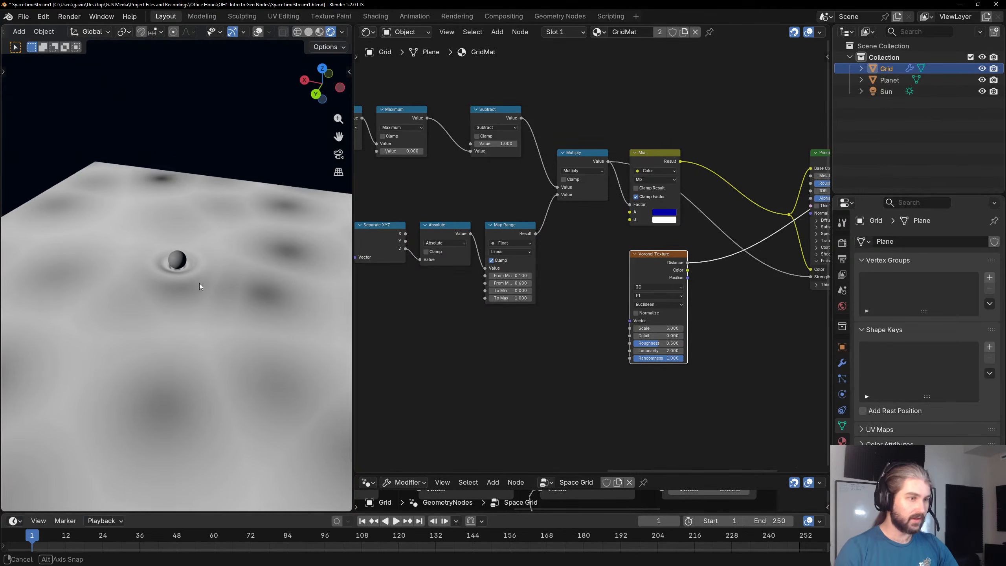
pyautogui.scroll(-2, 590, 297)
pyautogui.scroll(10, 248, 242)
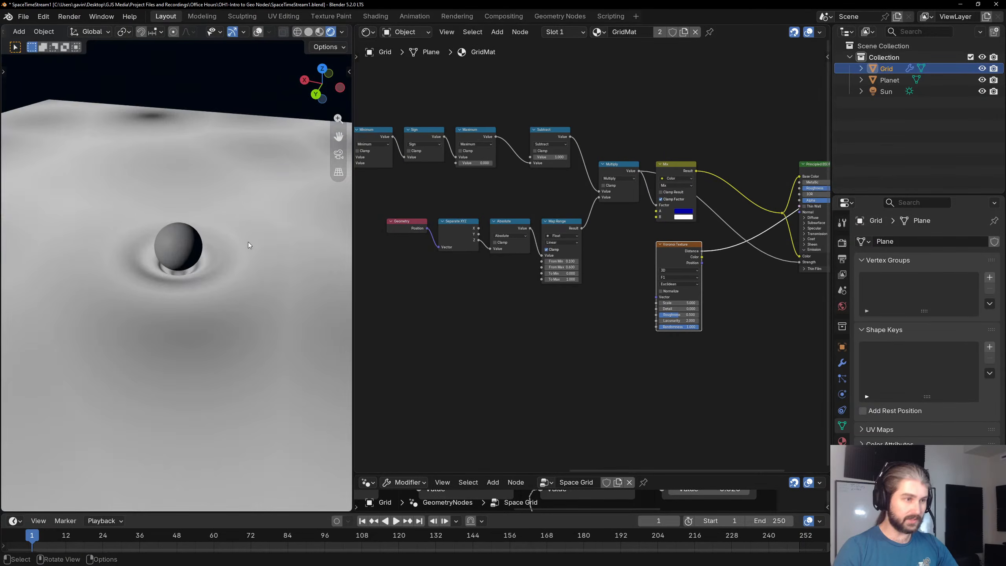
pyautogui.moveTo(226, 268); pyautogui.dragTo(225, 282, button='middle')
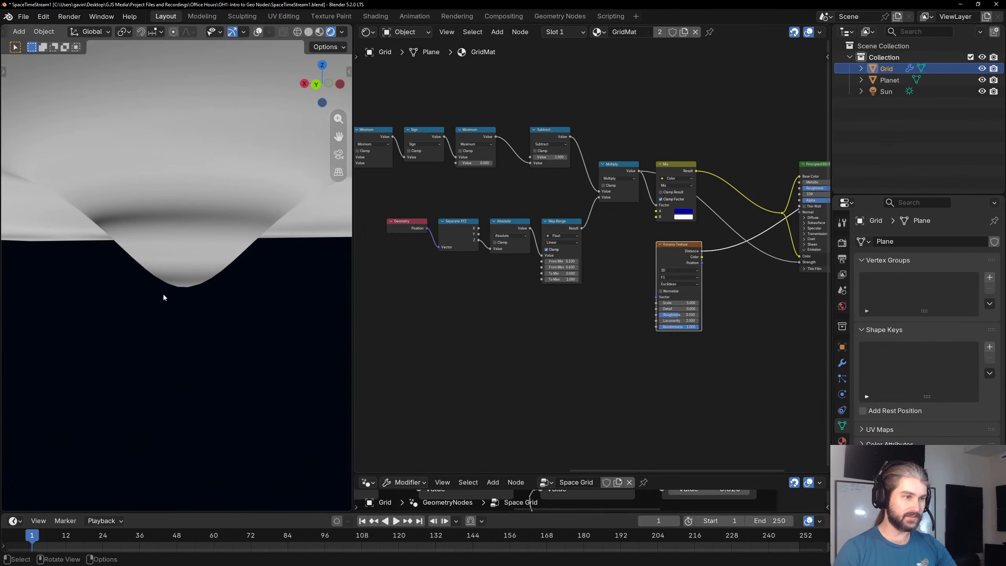
pyautogui.scroll(-2, 80, 146)
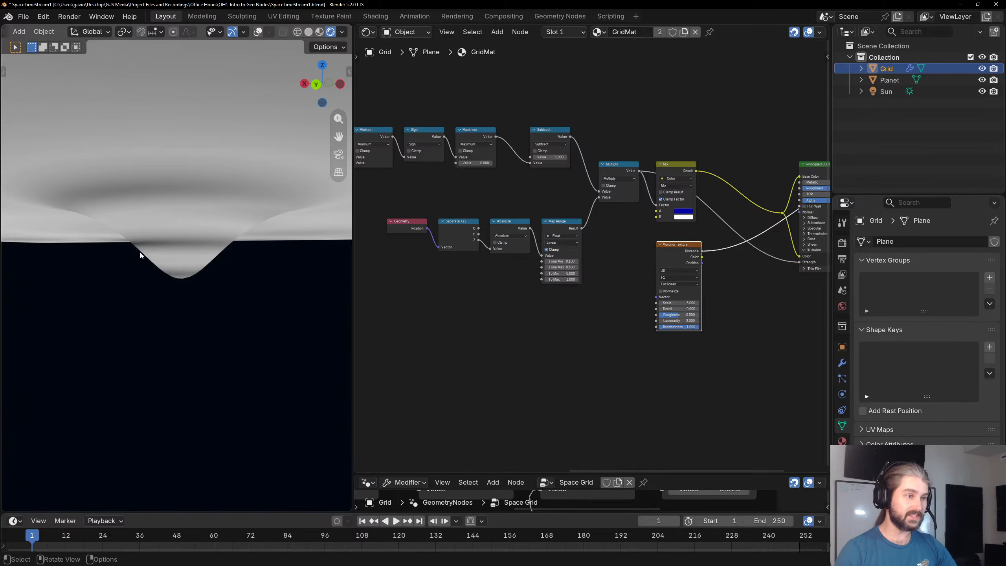
pyautogui.moveTo(137, 206); pyautogui.dragTo(143, 187, button='middle')
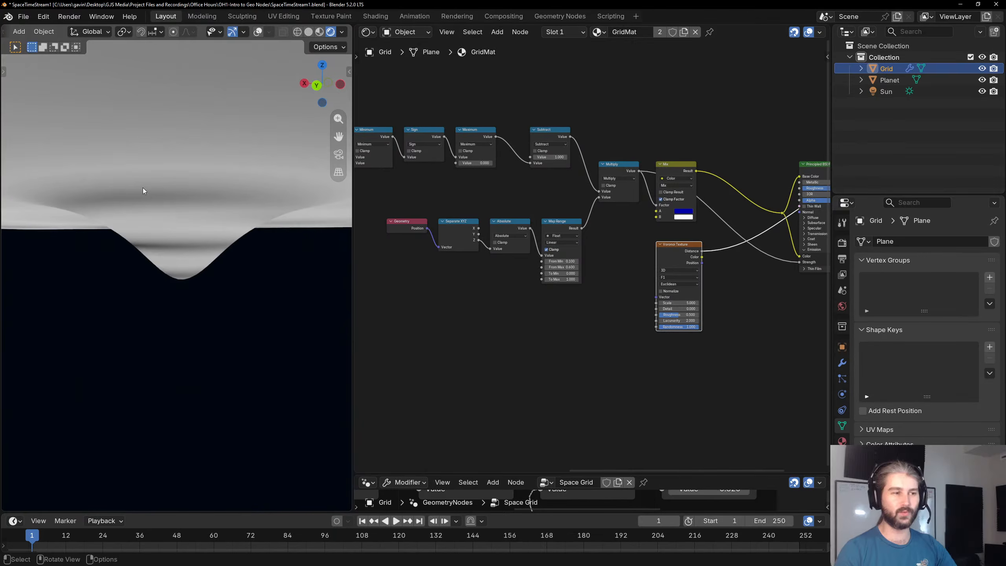
pyautogui.moveTo(219, 229); pyautogui.dragTo(200, 280, button='middle')
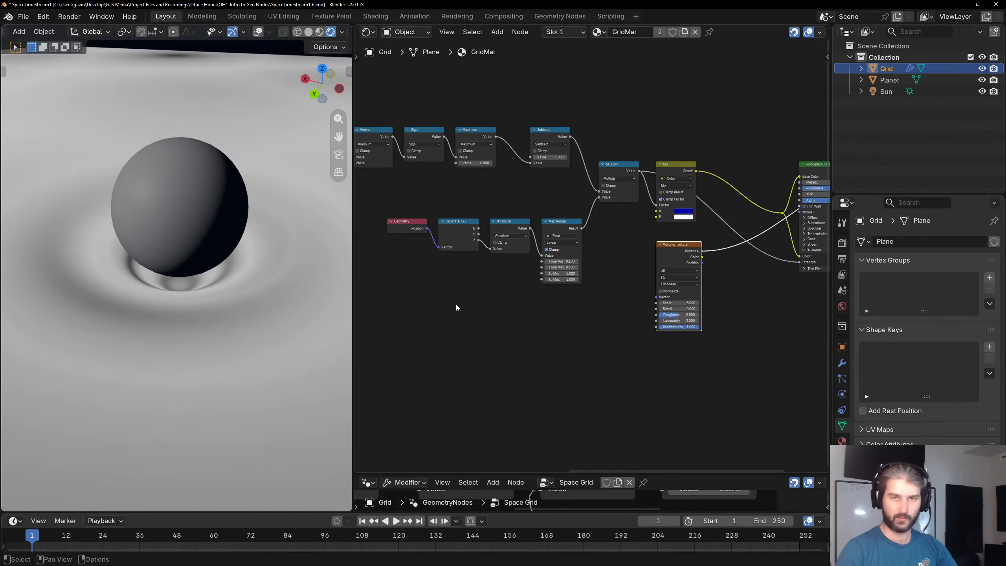
# Duplicate the Texture Coordinate and first vector Multiply nodes from the start of the node tree and place the copies beside the Voronoi Texture.
pyautogui.scroll(-1, 456, 304)
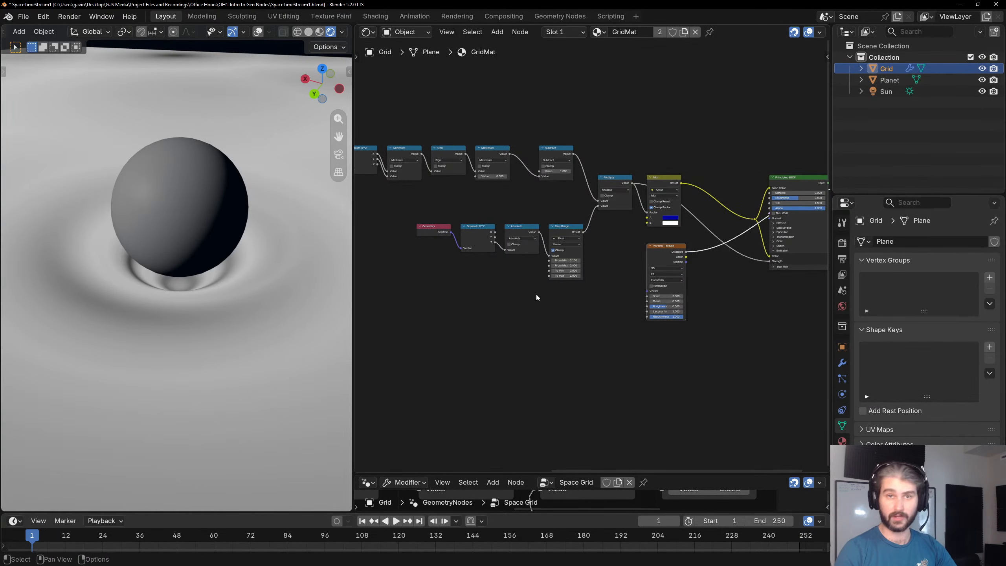
pyautogui.scroll(1, 496, 296)
pyautogui.moveTo(496, 293); pyautogui.dragTo(558, 309, button='middle')
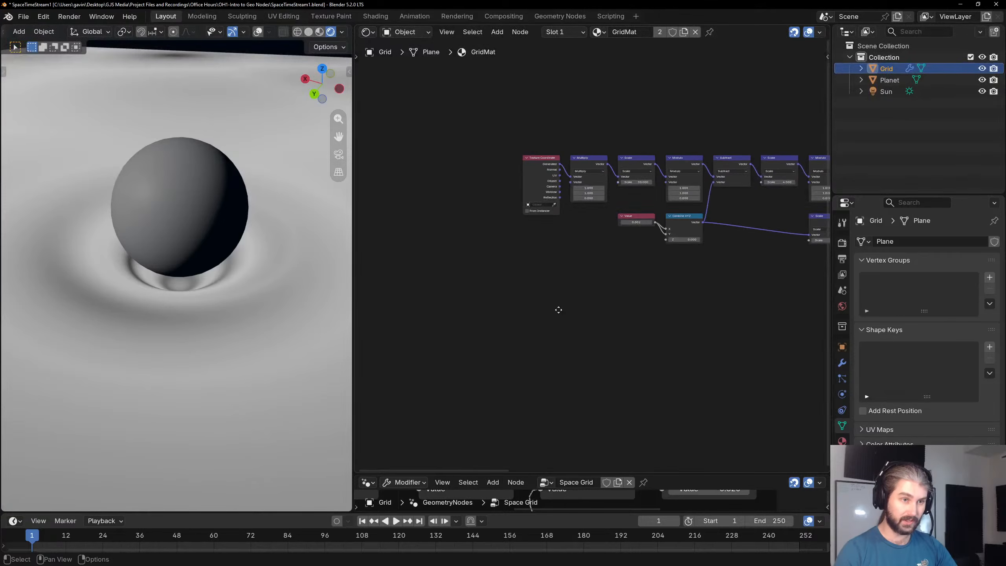
pyautogui.scroll(5, 585, 153)
pyautogui.click(521, 123)
pyautogui.hotkey('shift', 'd')
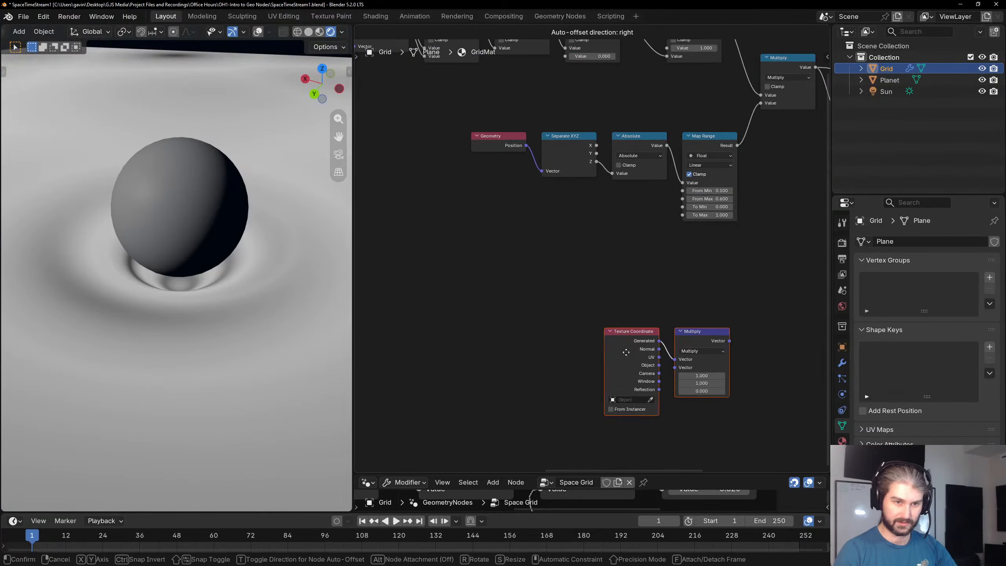
pyautogui.click(719, 277)
pyautogui.moveTo(719, 277); pyautogui.dragTo(518, 270, button='middle')
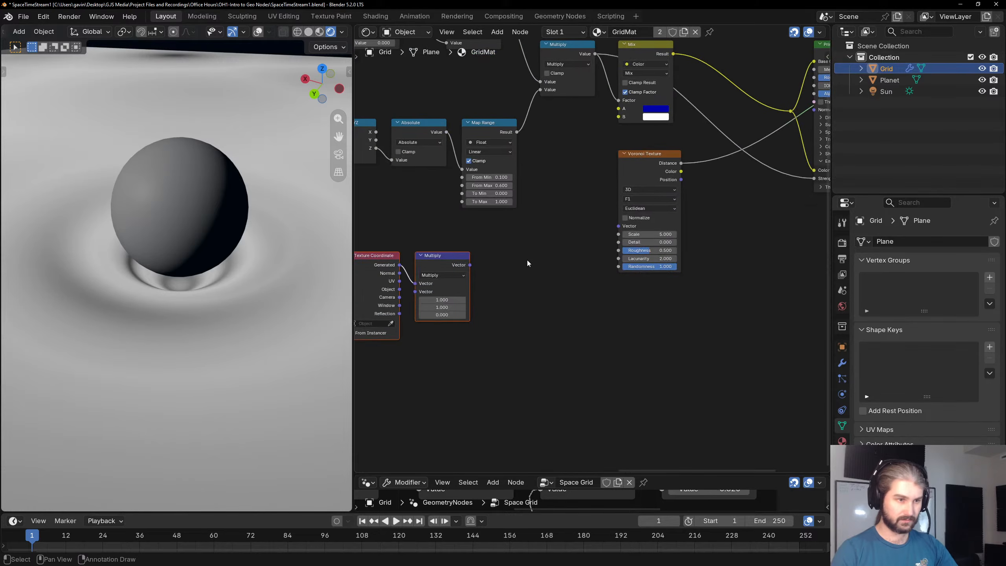
pyautogui.press('g')
pyautogui.click(645, 247)
# Feed the duplicated Multiply's Vector into the Voronoi Texture's Vector, comparing with the link removed, and hide the copied Texture Coordinate's unused outputs.
pyautogui.moveTo(588, 249); pyautogui.dragTo(618, 226)
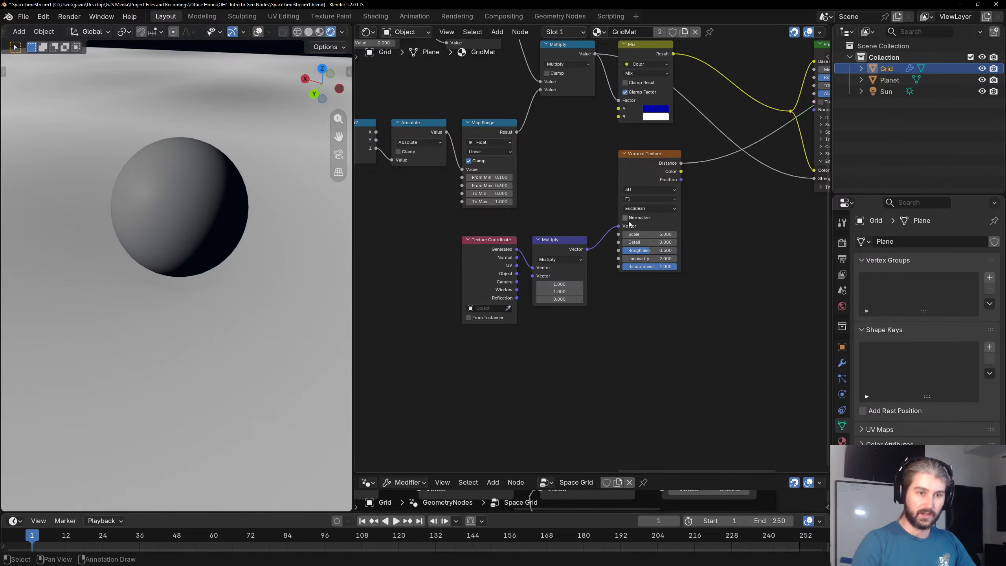
pyautogui.moveTo(517, 249); pyautogui.dragTo(587, 212)
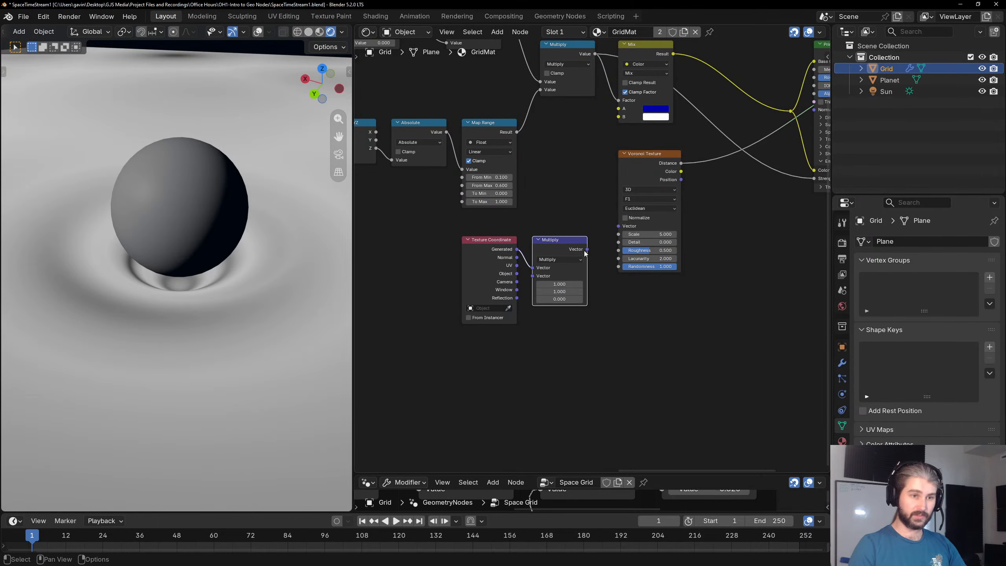
pyautogui.moveTo(586, 250); pyautogui.dragTo(623, 226)
pyautogui.click(508, 277)
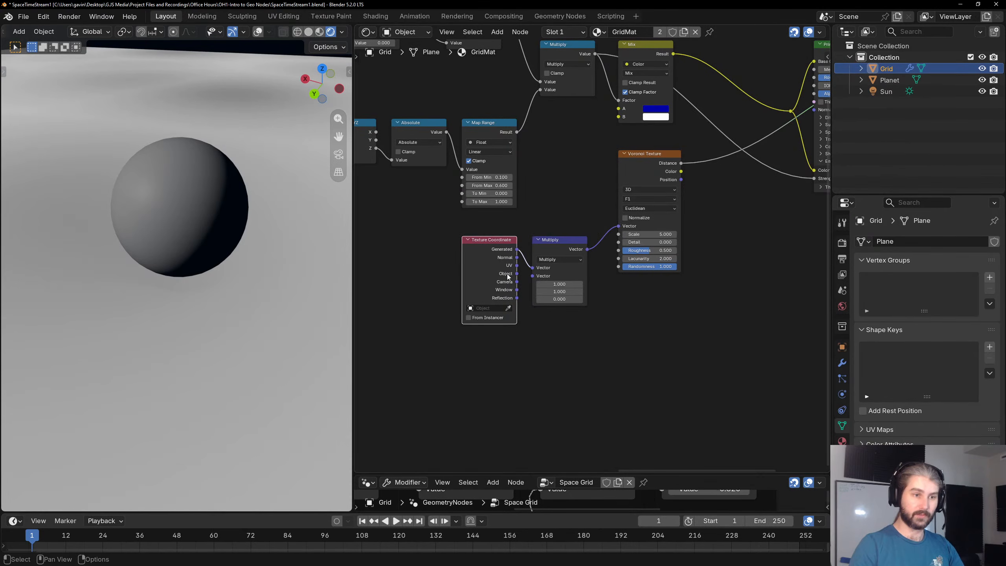
pyautogui.hotkey('ctrl', 'h')
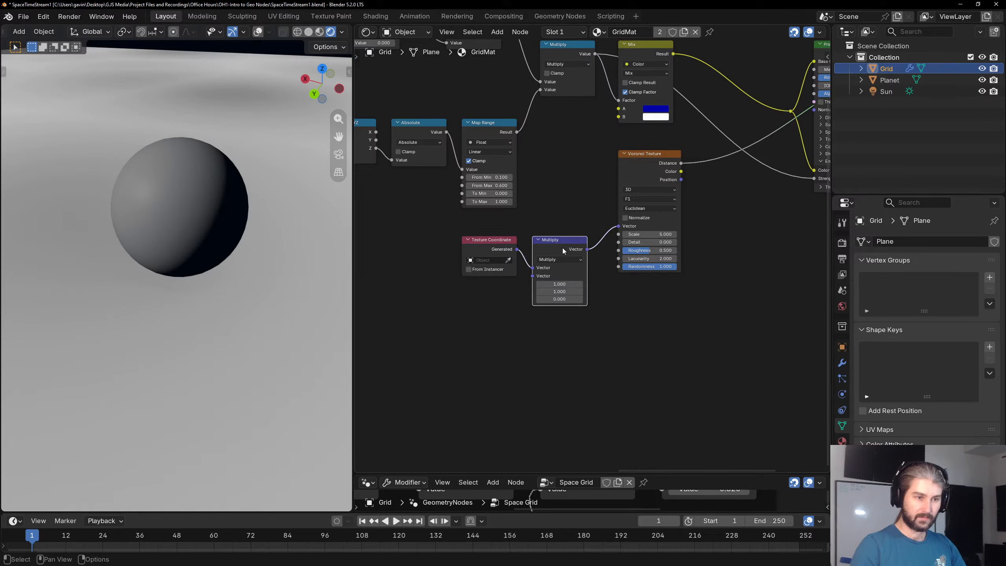
# Set the Voronoi Texture's Scale to 2000 and check the fine pattern around the planet.
pyautogui.scroll(2, 550, 268)
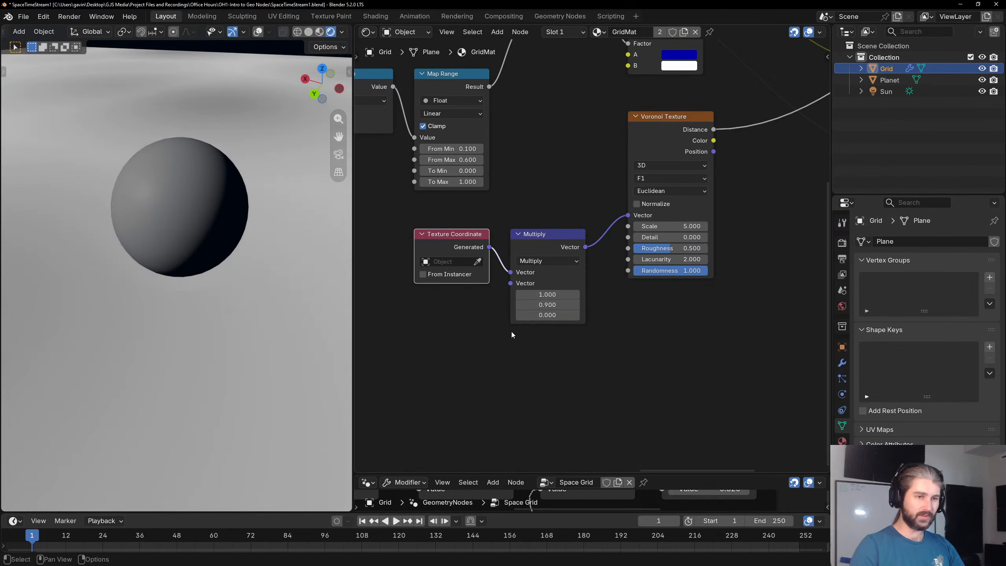
pyautogui.scroll(-1, 562, 360)
pyautogui.scroll(-4, 220, 202)
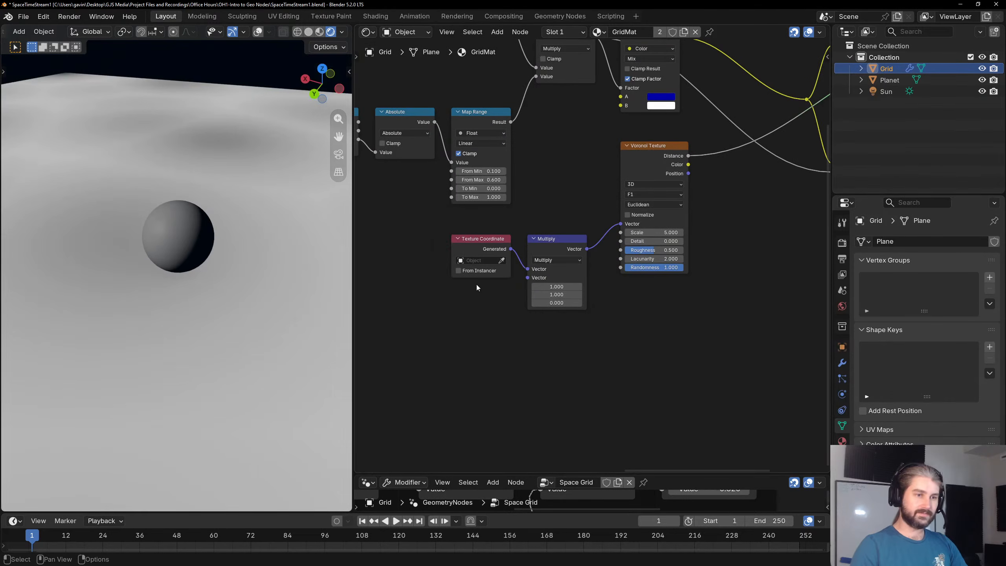
pyautogui.scroll(-4, 234, 270)
pyautogui.moveTo(234, 271)
pyautogui.mouseDown(button='middle')
pyautogui.moveTo(227, 235)
pyautogui.moveTo(238, 276)
pyautogui.mouseUp(button='middle')
pyautogui.scroll(2, 220, 238)
pyautogui.scroll(-2, 238, 277)
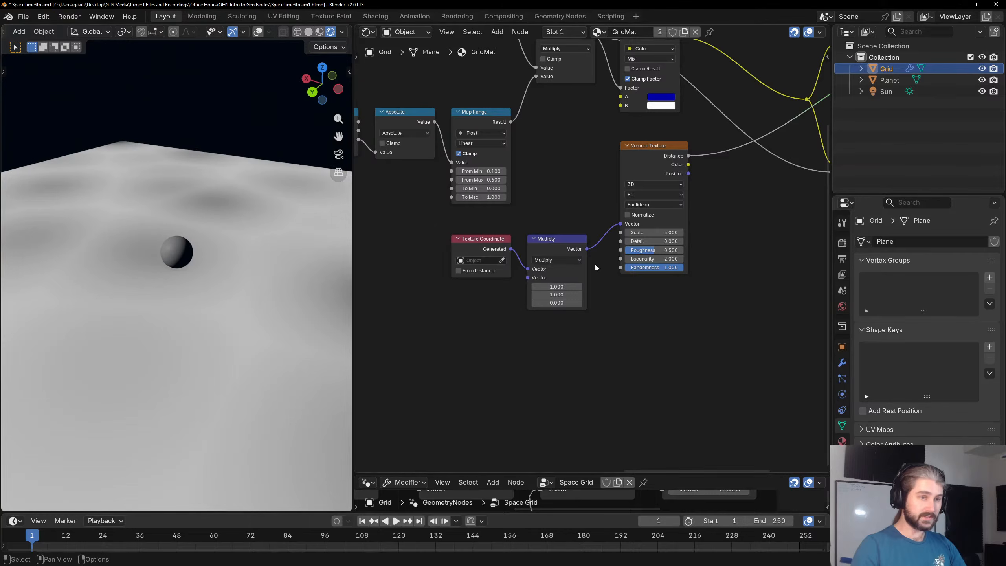
pyautogui.scroll(4, 642, 234)
pyautogui.moveTo(638, 216); pyautogui.dragTo(743, 216)
pyautogui.click(631, 216)
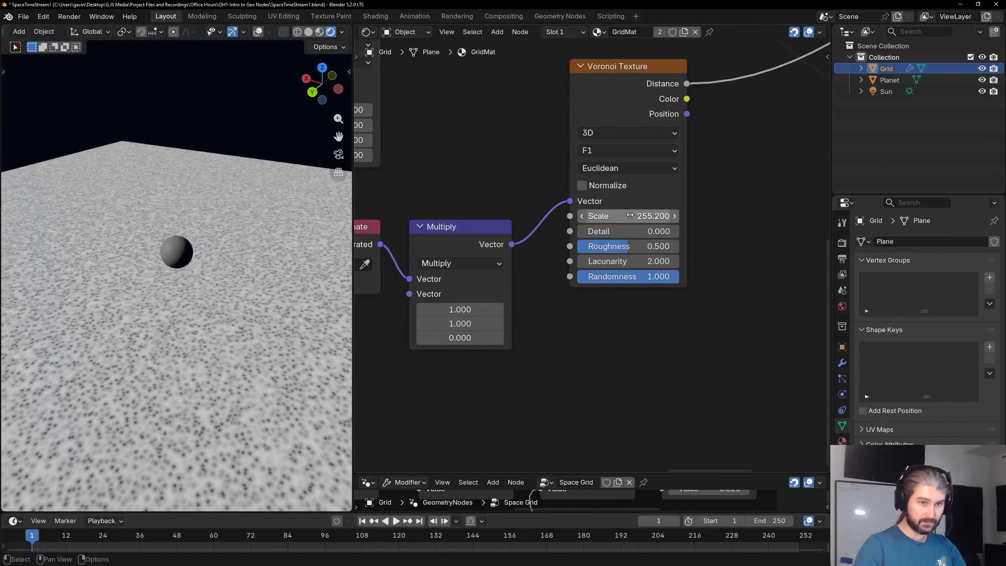
pyautogui.write('2000')
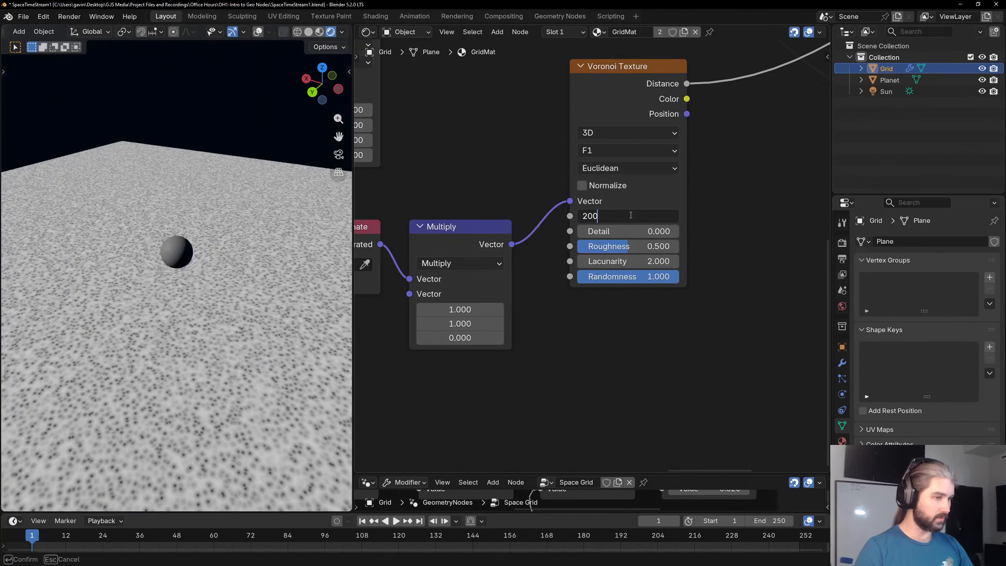
pyautogui.press('Return')
pyautogui.scroll(8, 172, 295)
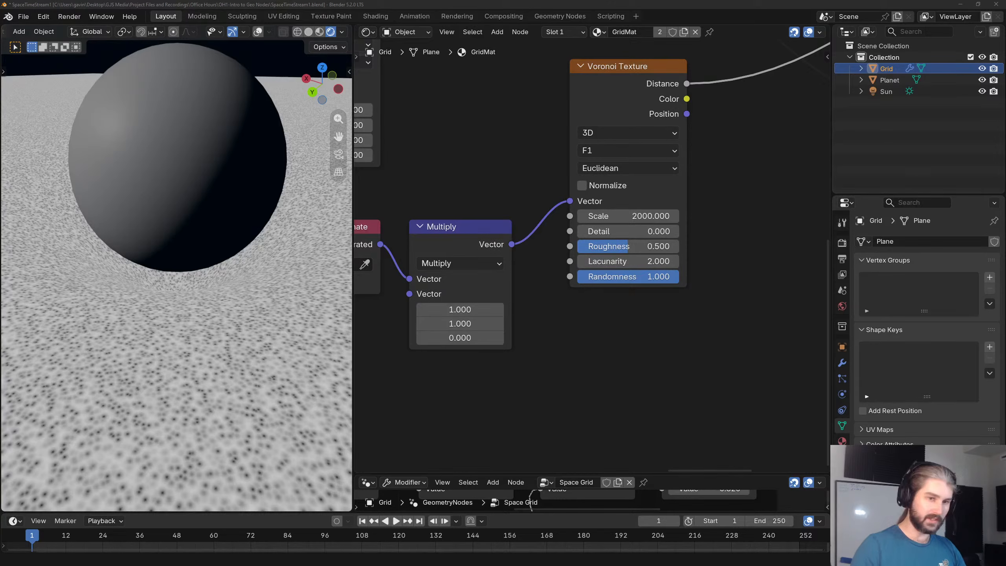
# Try the Voronoi Texture in 4D with W at about 18.9, then return it to 3D.
pyautogui.click(654, 134)
pyautogui.click(624, 211)
pyautogui.moveTo(620, 231); pyautogui.dragTo(707, 232)
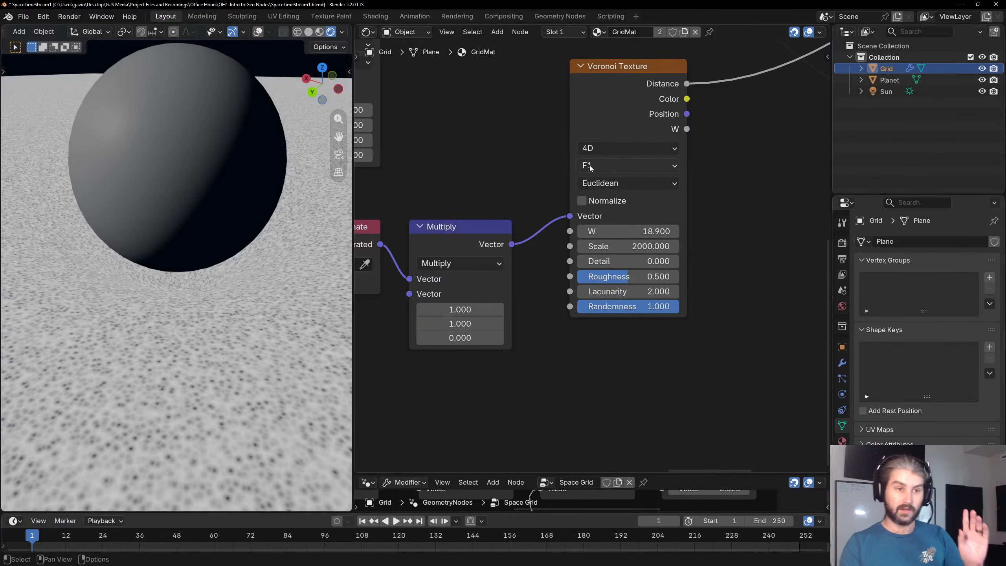
pyautogui.click(602, 150)
pyautogui.click(604, 214)
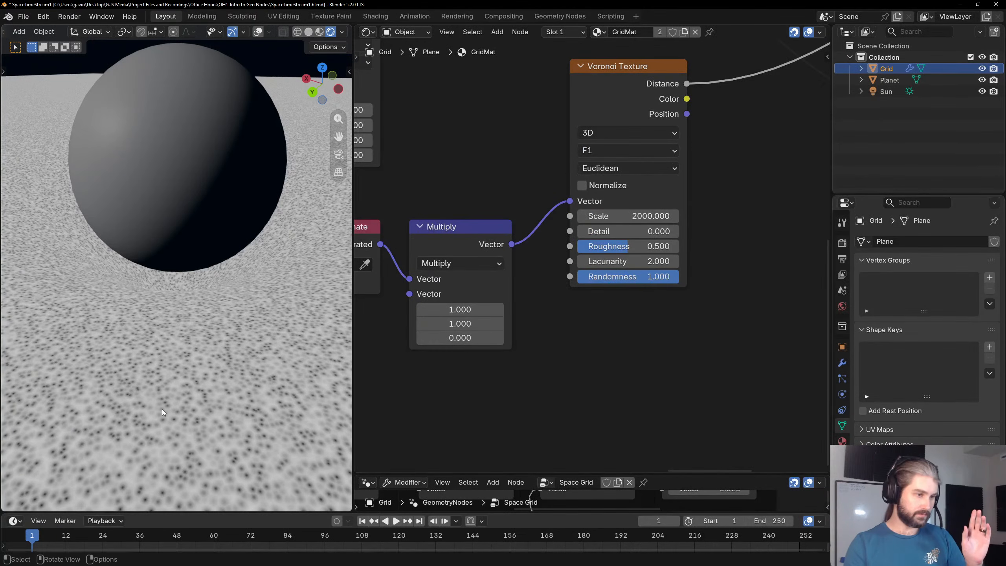
pyautogui.moveTo(162, 410); pyautogui.dragTo(162, 365, button='middle')
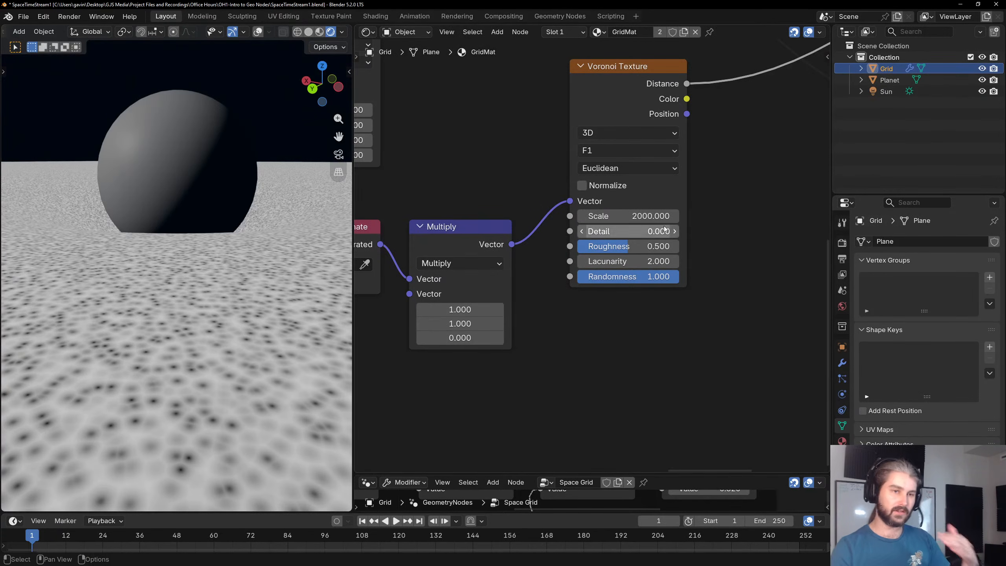
# Try the Voronoi Texture in 2D on the grid in front of the planet, then return it to 3D.
pyautogui.click(654, 131)
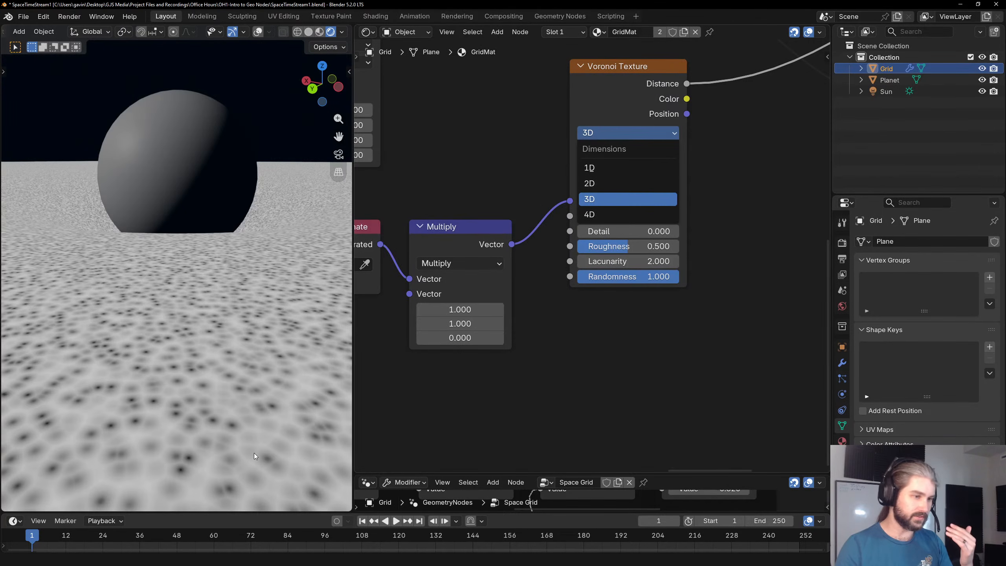
pyautogui.scroll(-2, 237, 400)
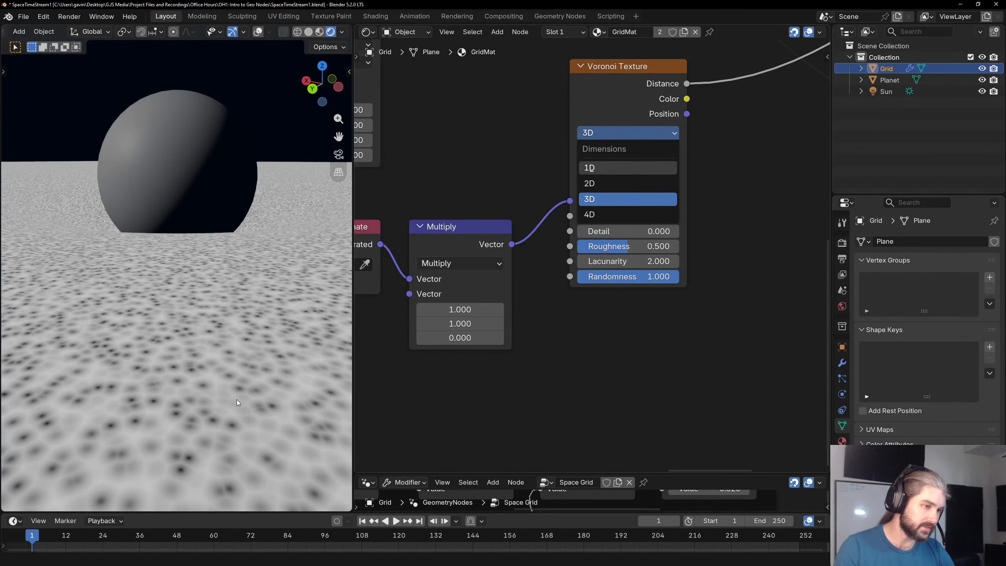
pyautogui.click(233, 401)
pyautogui.keyDown('shift'); pyautogui.moveTo(228, 471); pyautogui.dragTo(221, 369, button='middle'); pyautogui.keyUp('shift')
pyautogui.moveTo(221, 369); pyautogui.dragTo(207, 343, button='middle')
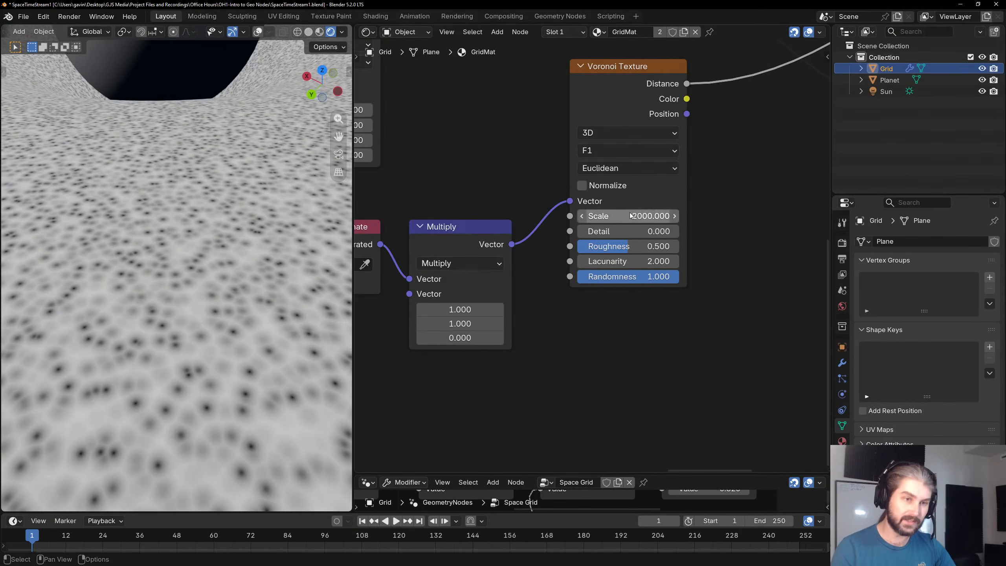
pyautogui.click(623, 133)
pyautogui.click(607, 166)
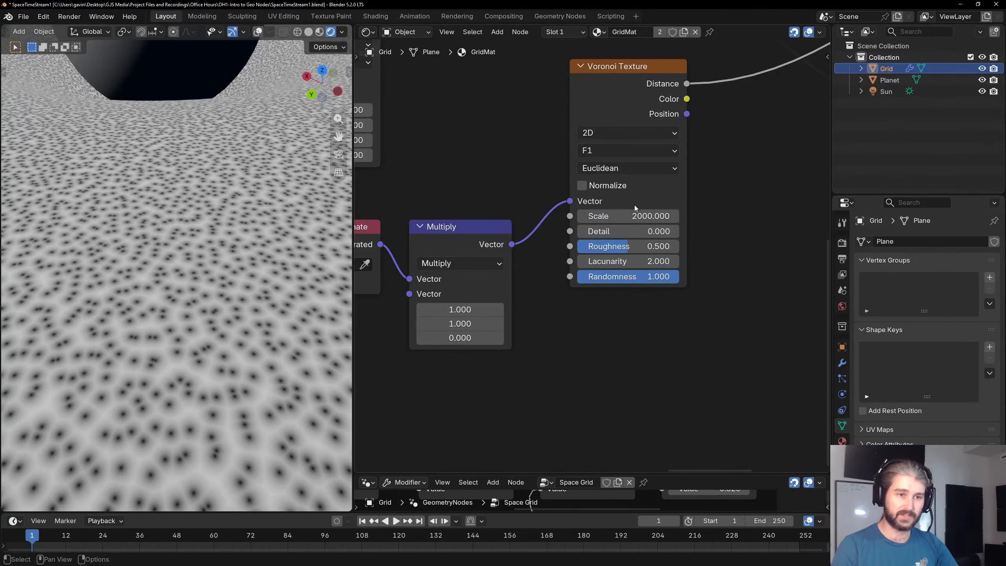
pyautogui.click(632, 133)
pyautogui.click(615, 195)
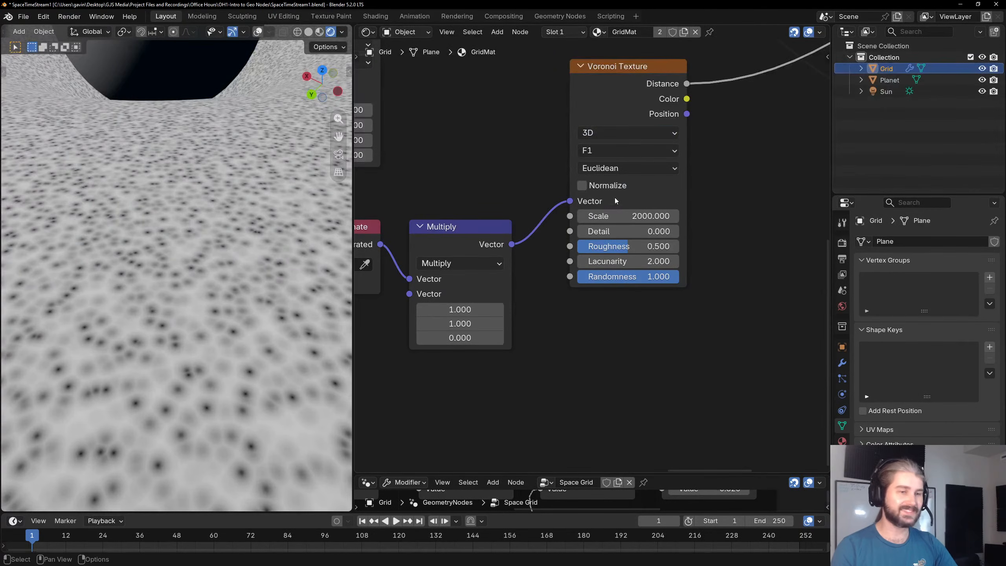
# Add a Math node beside the Voronoi Texture and feed the texture's Distance into its first Value.
pyautogui.scroll(-1, 618, 274)
pyautogui.moveTo(635, 317); pyautogui.dragTo(521, 327, button='middle')
pyautogui.hotkey('shift', 'a')
pyautogui.write('ma')
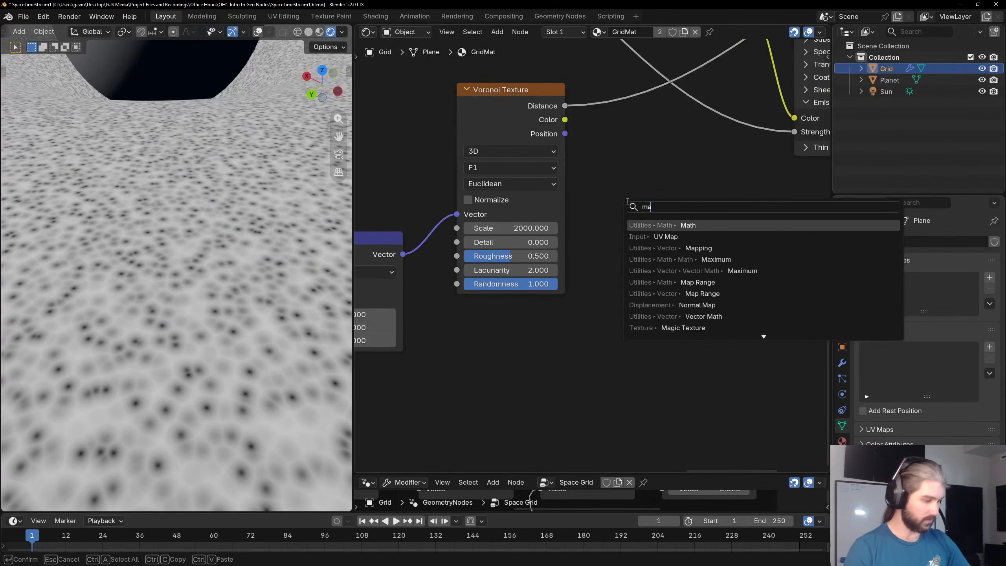
pyautogui.press('Return')
pyautogui.click(602, 187)
pyautogui.scroll(-1, 530, 201)
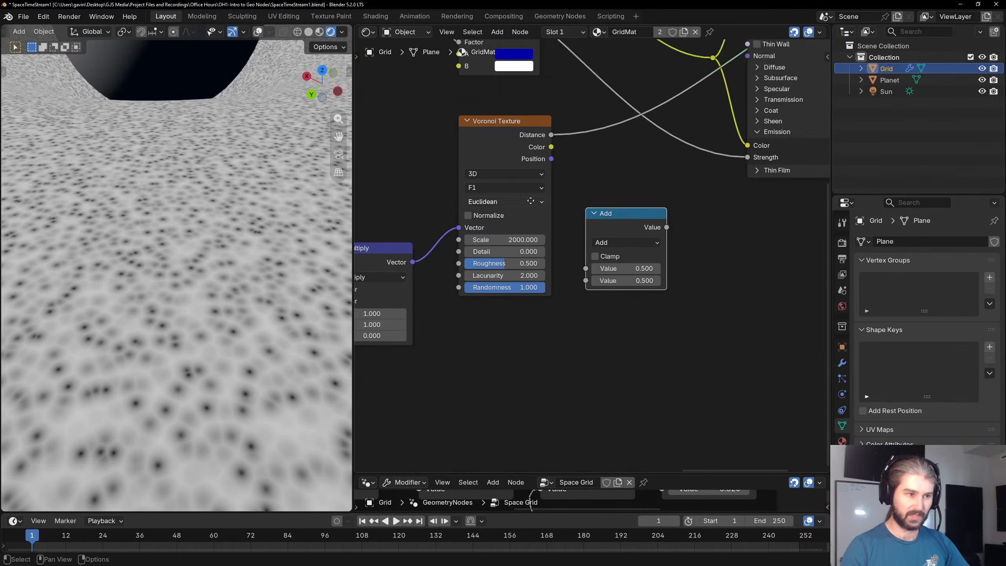
pyautogui.scroll(1, 530, 201)
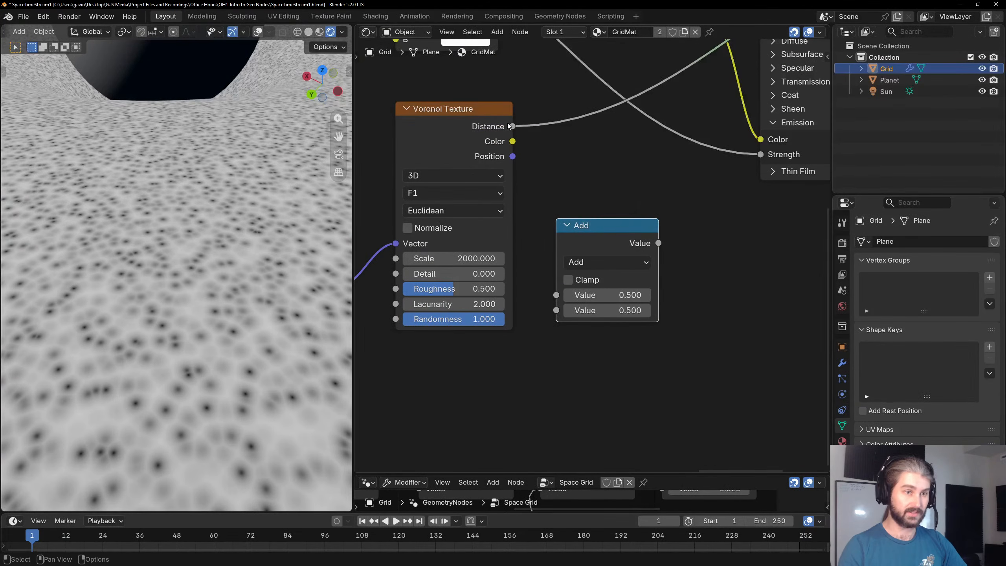
pyautogui.moveTo(509, 126); pyautogui.dragTo(409, 234, button='middle')
pyautogui.scroll(-1, 490, 304)
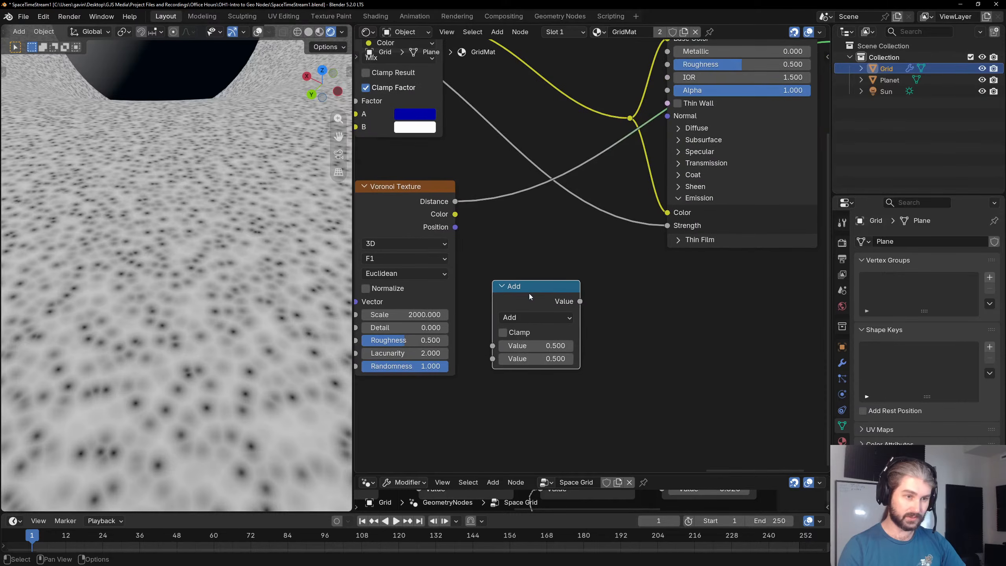
pyautogui.moveTo(529, 296); pyautogui.dragTo(567, 259)
pyautogui.moveTo(455, 201); pyautogui.dragTo(535, 311)
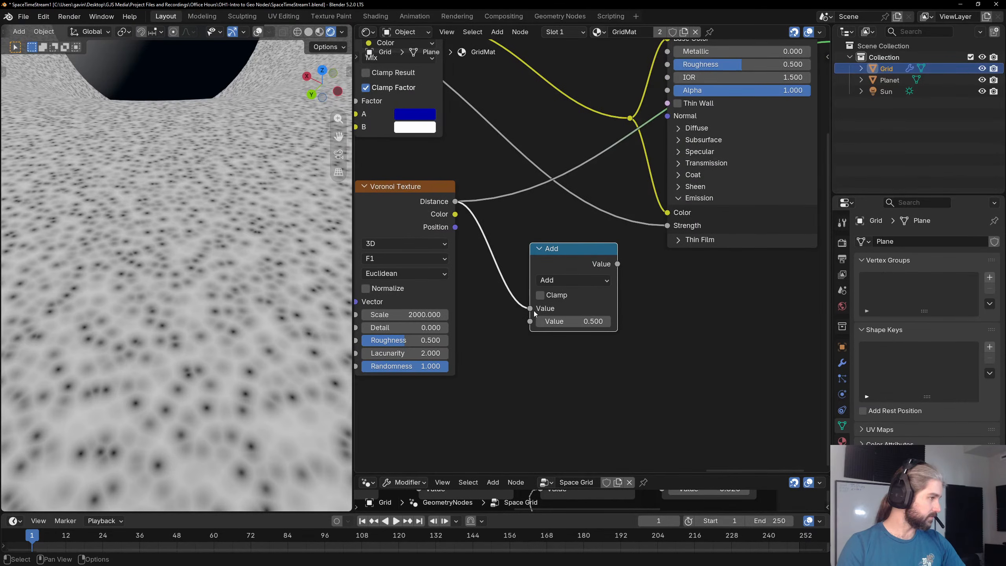
# Set the Add node's second Value to 0.05 and preview its output on the grid.
pyautogui.click(601, 323)
pyautogui.write('.01')
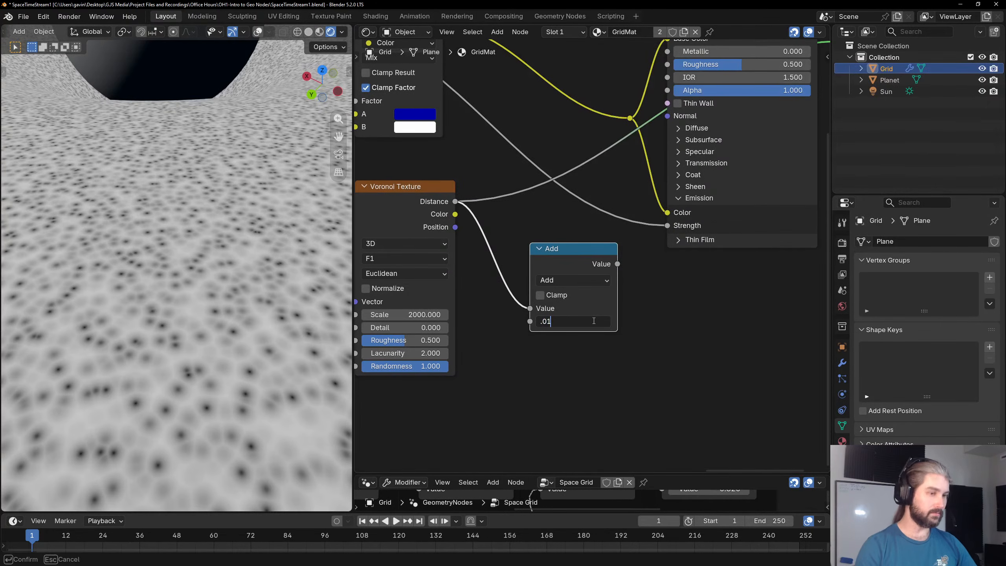
pyautogui.press('BackSpace')
pyautogui.write('2')
pyautogui.press('Return')
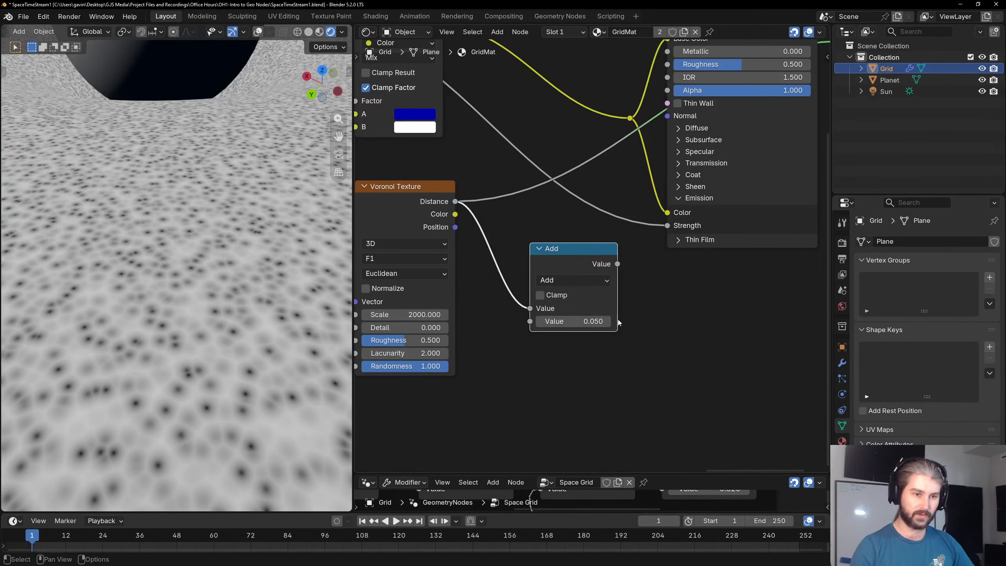
pyautogui.click(600, 277)
pyautogui.keyDown('ctrl'); pyautogui.keyDown('shift'); pyautogui.click(598, 262); pyautogui.keyUp('shift'); pyautogui.keyUp('ctrl')
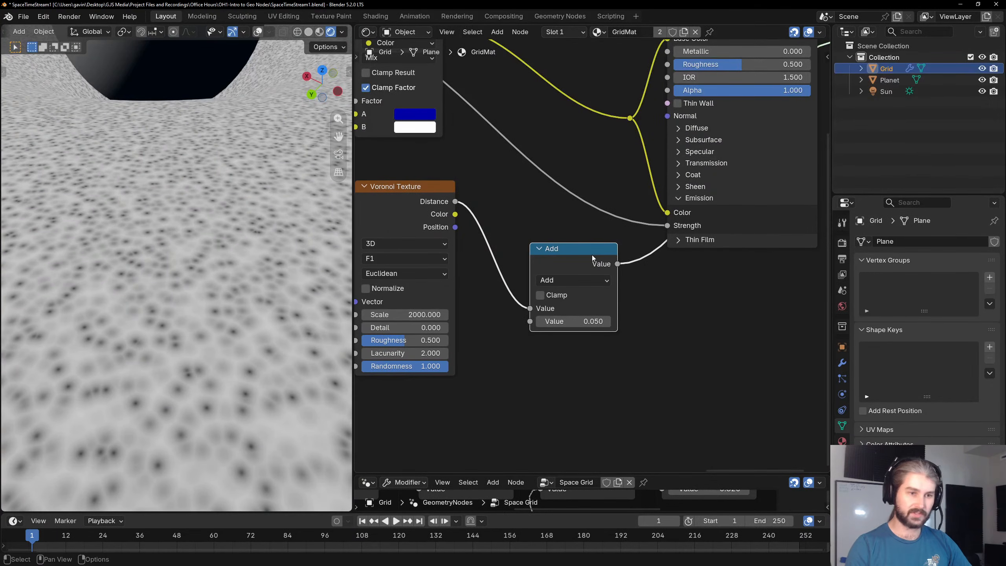
# Duplicate the Add node into the chain after itself, then set the first node to Subtract and the copy to Sign.
pyautogui.hotkey('shift', 'd')
pyautogui.click(704, 258)
pyautogui.click(577, 279)
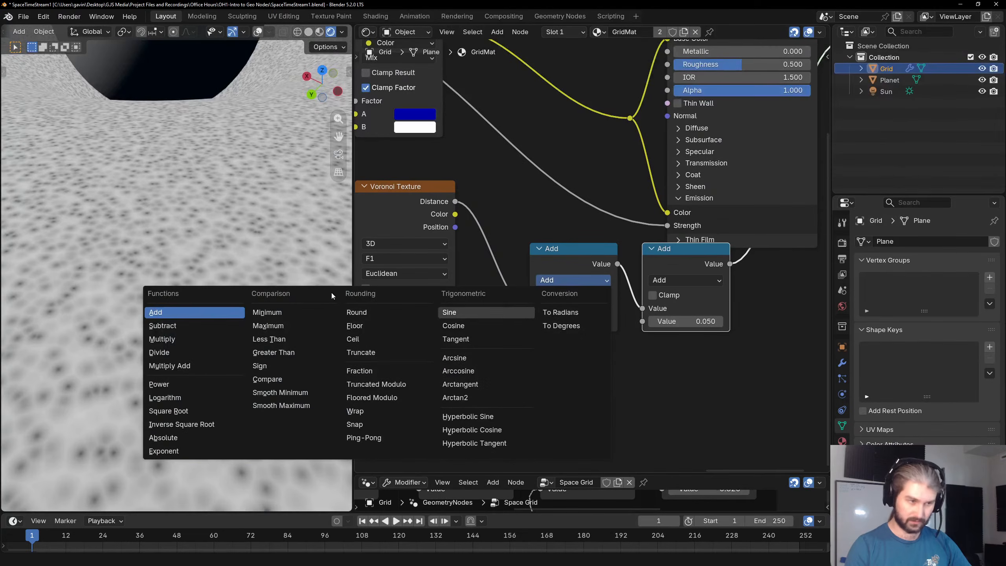
pyautogui.click(162, 325)
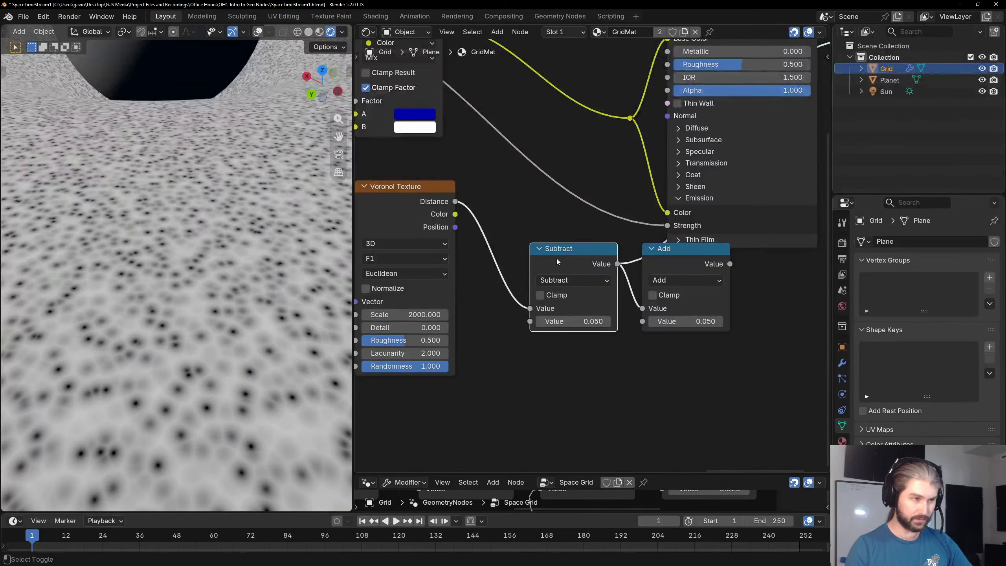
pyautogui.click(686, 280)
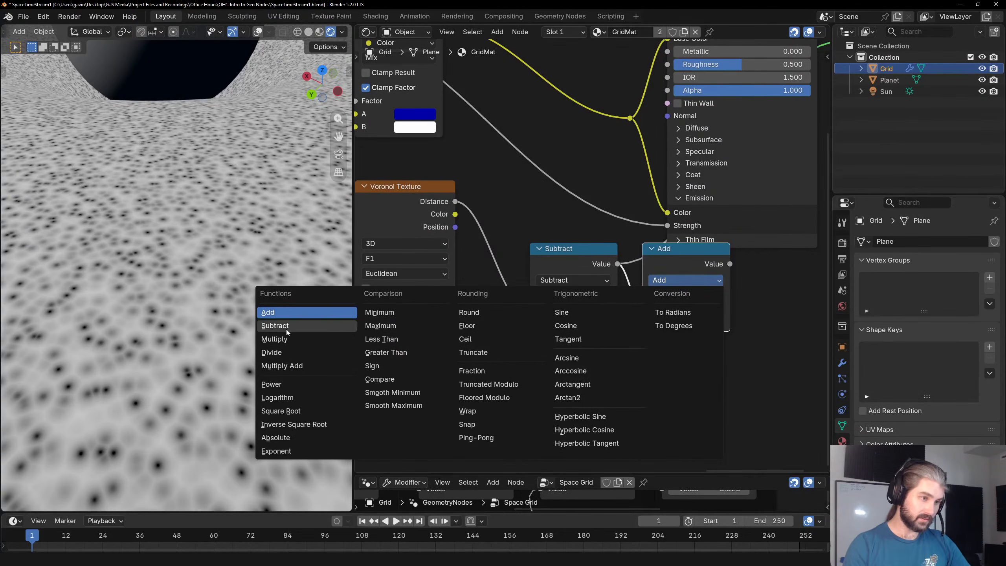
pyautogui.click(384, 366)
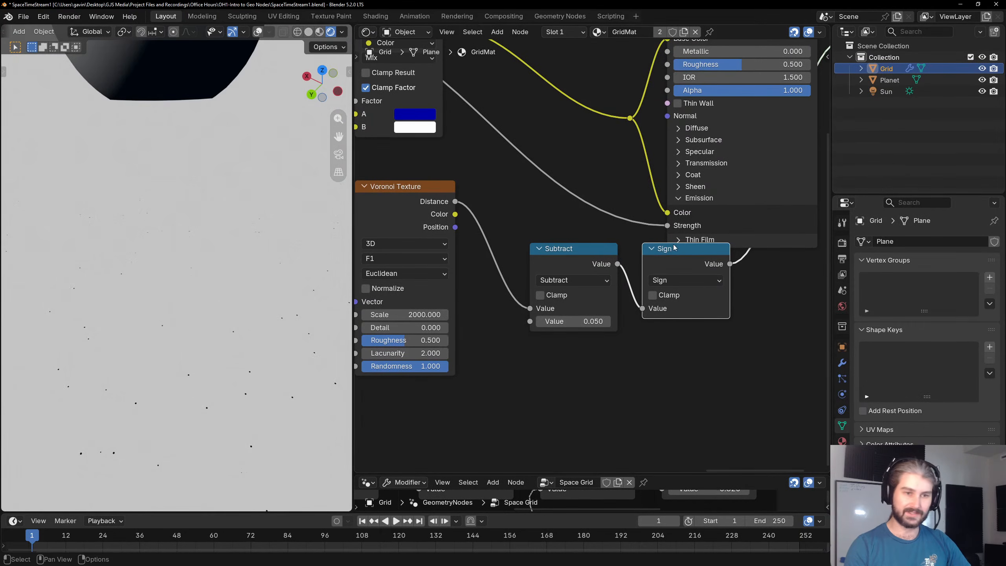
# Lower the Subtract and Sign nodes, then duplicate Sign after itself as a Maximum node with its second Value at 0.
pyautogui.keyDown('shift'); pyautogui.click(581, 290); pyautogui.keyUp('shift')
pyautogui.press('g')
pyautogui.click(554, 315)
pyautogui.click(664, 298)
pyautogui.hotkey('shift', 'd')
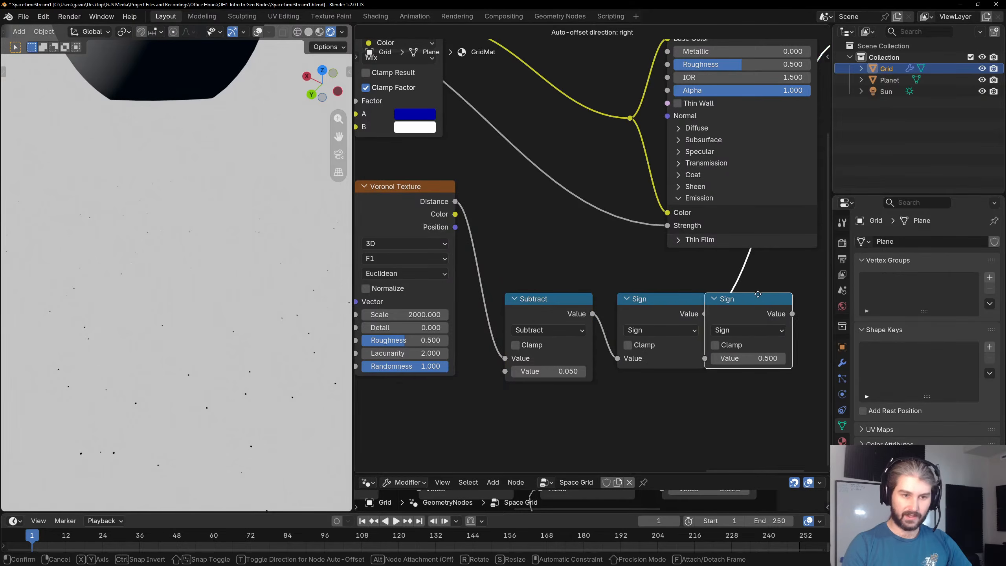
pyautogui.click(778, 294)
pyautogui.click(770, 329)
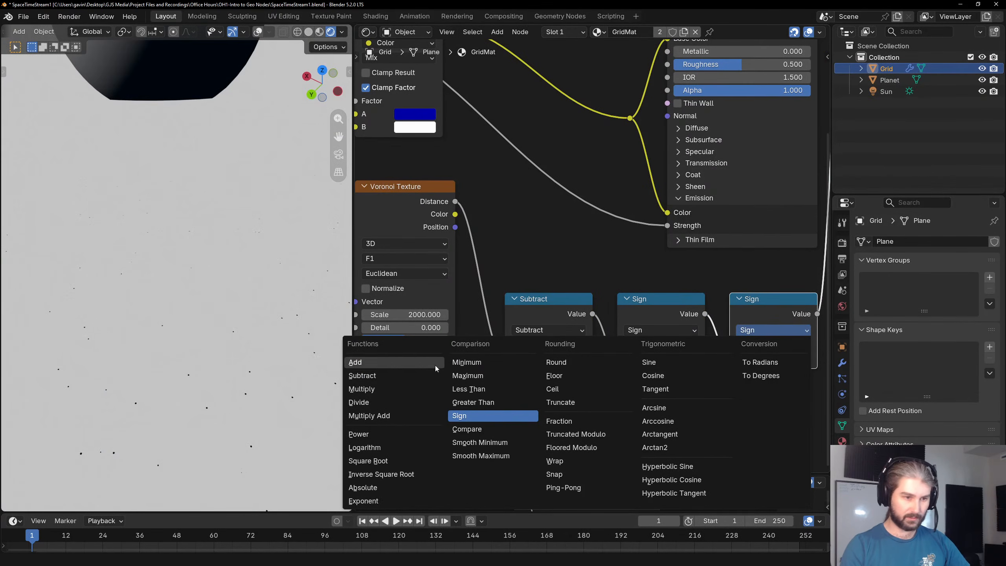
pyautogui.click(490, 376)
pyautogui.moveTo(707, 348); pyautogui.dragTo(531, 312, button='middle')
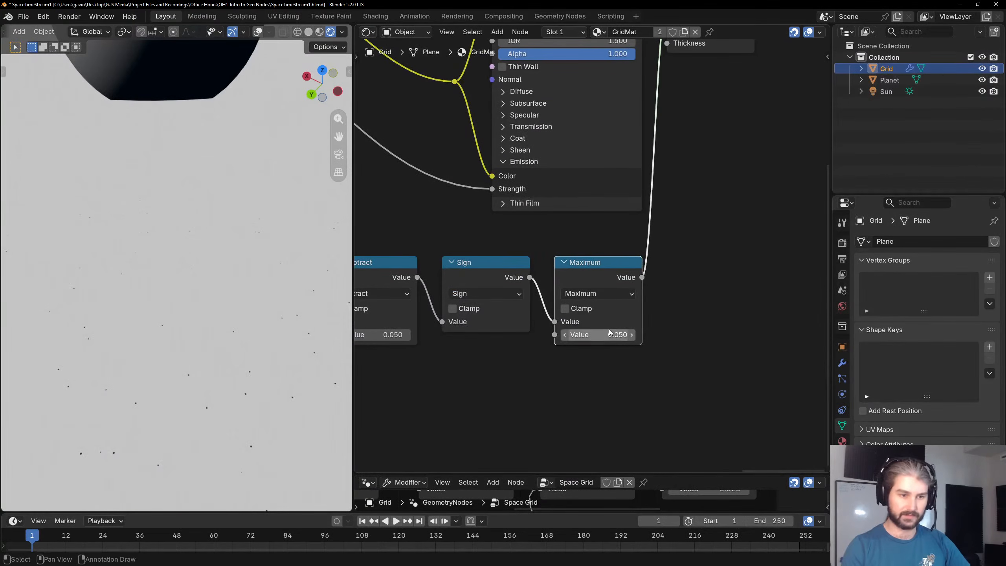
pyautogui.click(609, 332)
pyautogui.write('0')
pyautogui.press('Return')
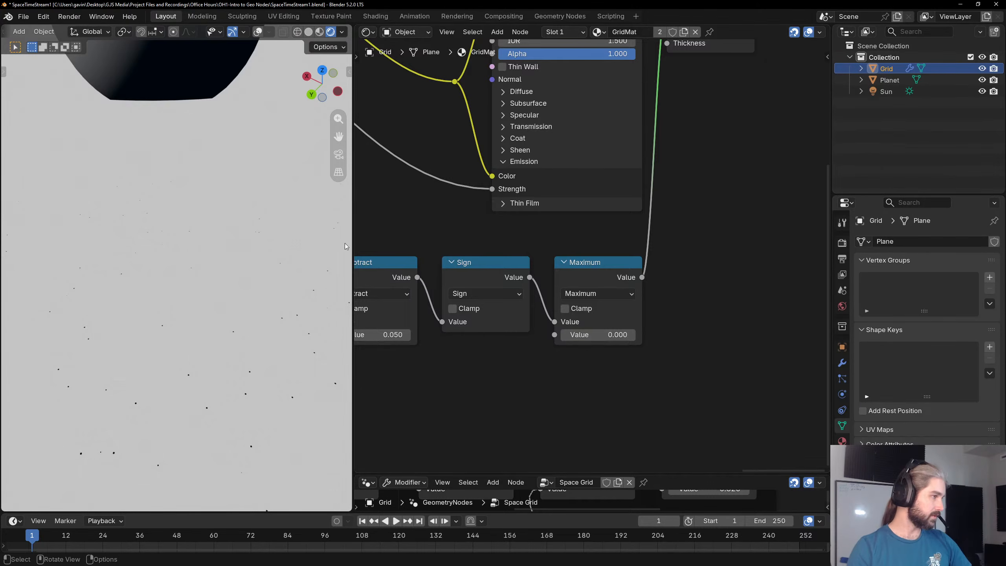
# Move the Principled BSDF and Material Output nodes farther right to make room in the node tree.
pyautogui.scroll(-2, 513, 228)
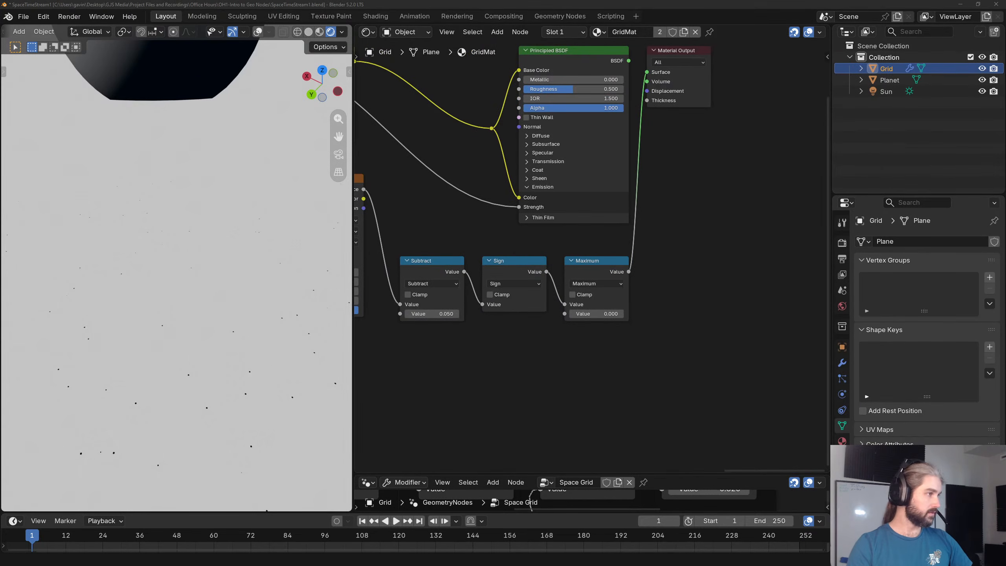
pyautogui.scroll(-3, 702, 209)
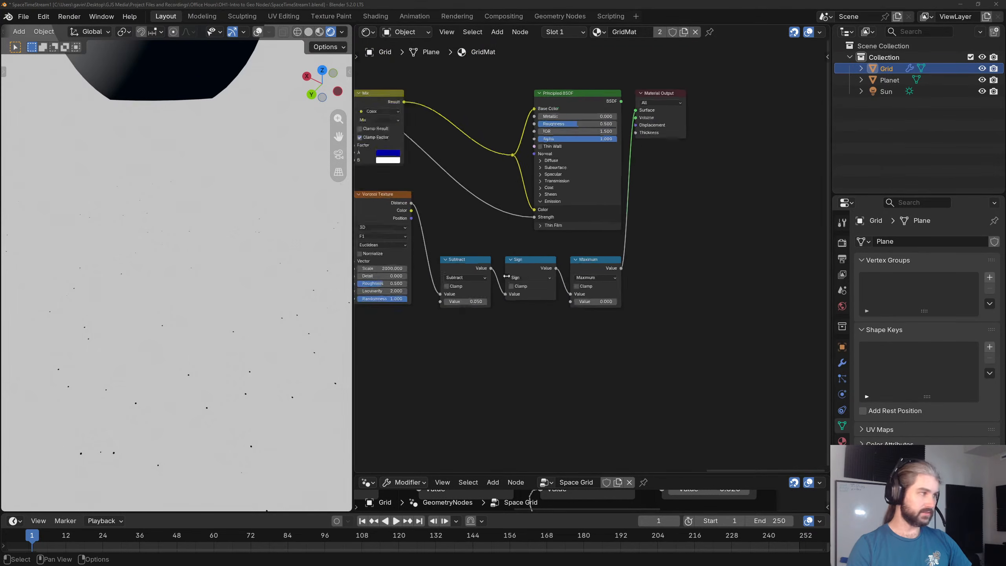
pyautogui.moveTo(756, 185); pyautogui.dragTo(588, 293)
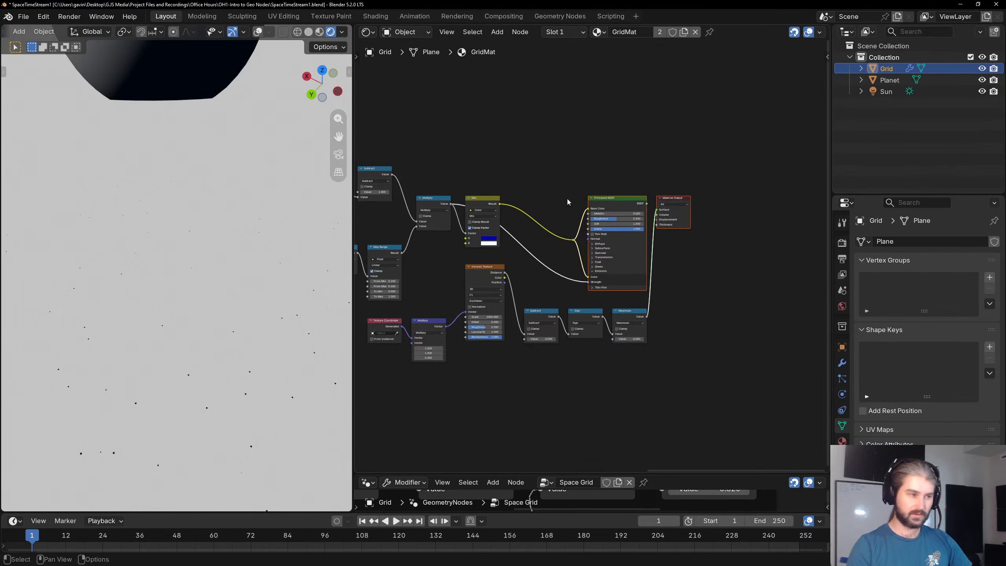
pyautogui.scroll(2, 589, 200)
pyautogui.moveTo(606, 177)
pyautogui.mouseDown()
pyautogui.moveTo(730, 131)
pyautogui.moveTo(631, 191)
pyautogui.moveTo(613, 184)
pyautogui.mouseUp()
pyautogui.moveTo(730, 131); pyautogui.dragTo(524, 262)
pyautogui.moveTo(636, 178); pyautogui.dragTo(781, 149)
# Duplicate the blue-and-white Mix node, place it below the Principled BSDF and feed the Maximum node's Value into its Factor.
pyautogui.click(425, 172)
pyautogui.hotkey('shift', 'd')
pyautogui.click(771, 387)
pyautogui.moveTo(684, 349); pyautogui.dragTo(595, 278, button='middle')
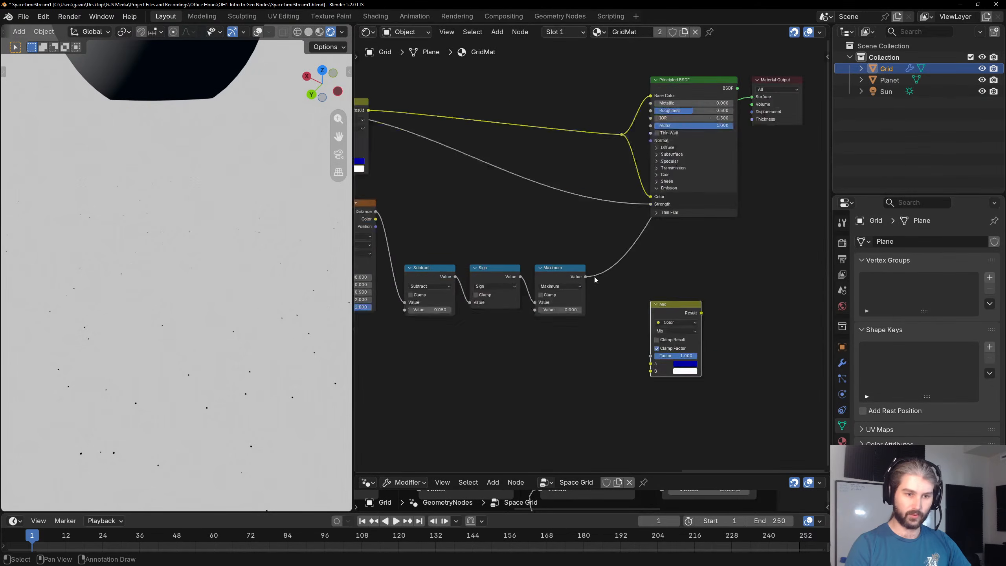
pyautogui.scroll(3, 594, 279)
pyautogui.moveTo(585, 283); pyautogui.dragTo(666, 383)
pyautogui.scroll(-2, 575, 369)
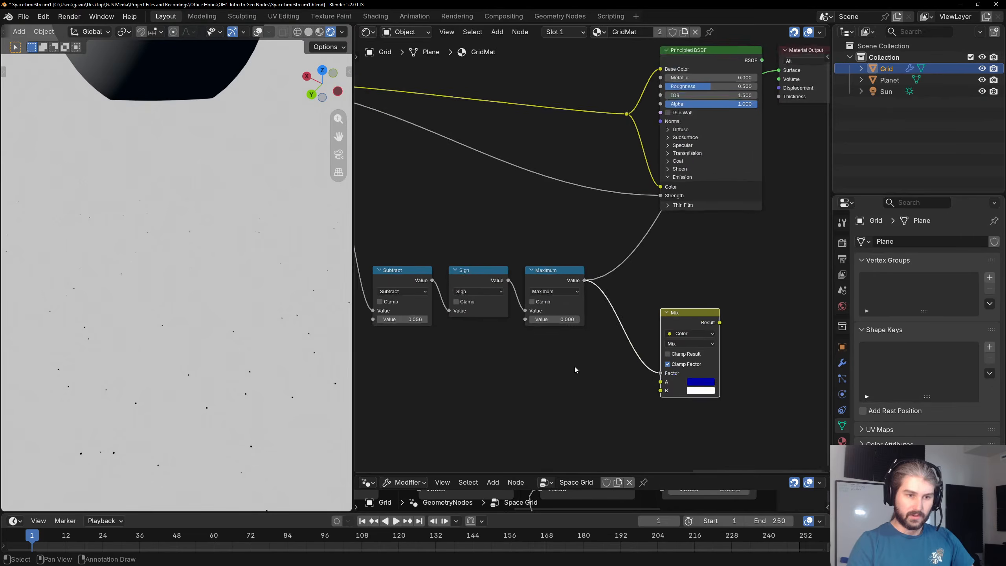
# Move the Voronoi Texture node lower and preview its Color output on the grid.
pyautogui.moveTo(414, 371); pyautogui.dragTo(591, 283, button='middle')
pyautogui.moveTo(514, 166); pyautogui.dragTo(506, 253)
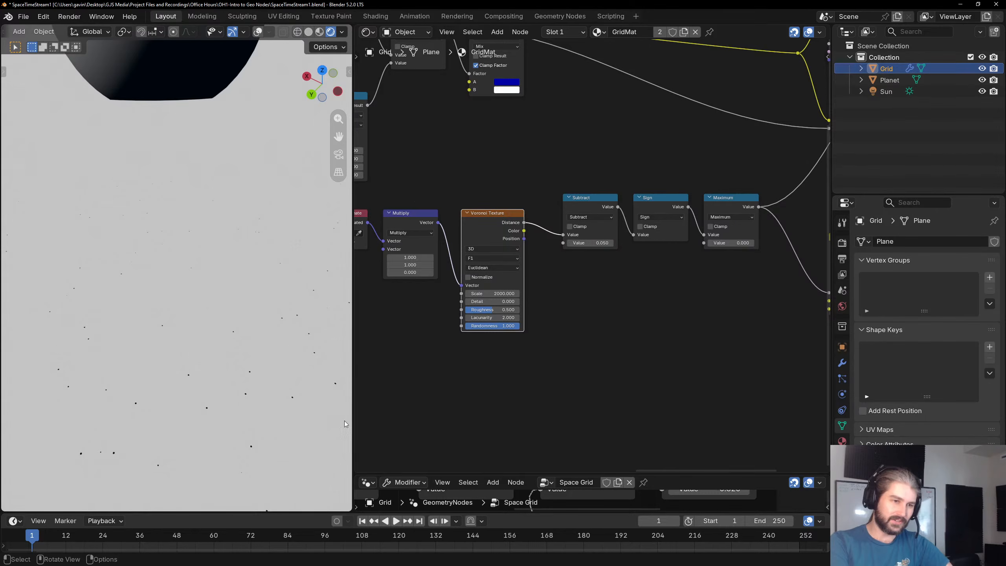
pyautogui.keyDown('ctrl'); pyautogui.keyDown('shift'); pyautogui.click(514, 216); pyautogui.keyUp('shift'); pyautogui.keyUp('ctrl')
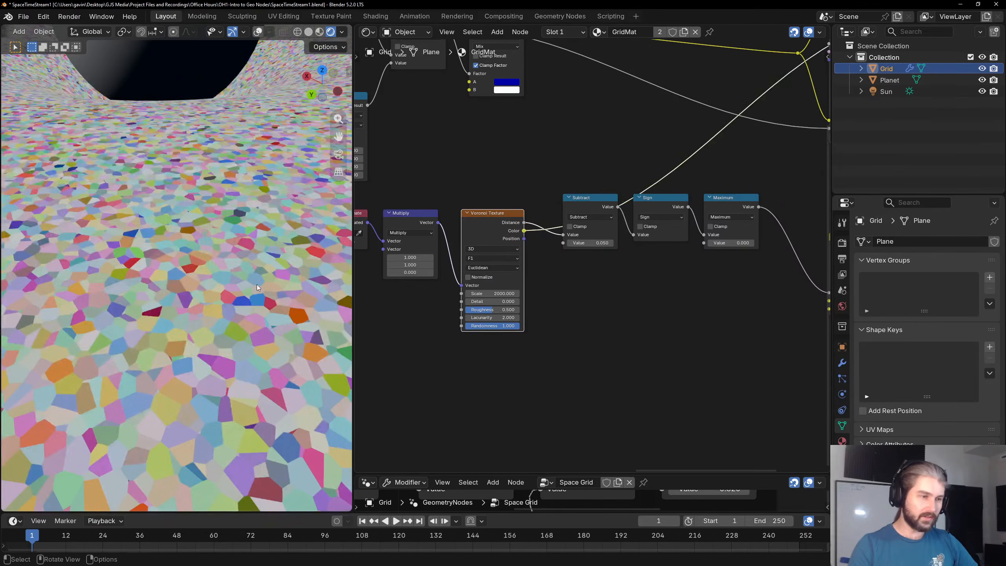
# Add a Hue/Saturation/Value node below Subtract and feed the Voronoi Texture's Color into its Color input.
pyautogui.scroll(2, 570, 305)
pyautogui.hotkey('shift', 'a')
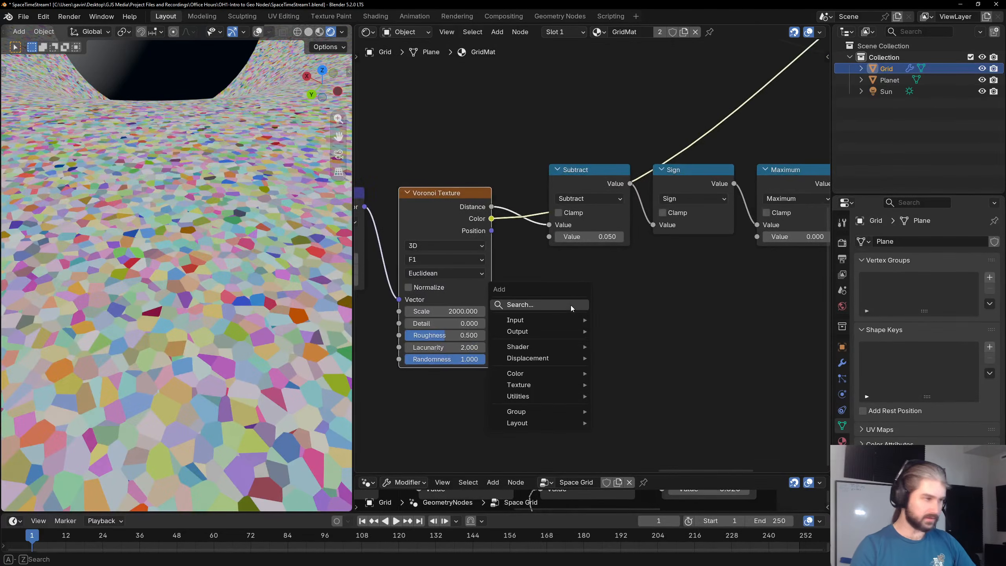
pyautogui.write('hue')
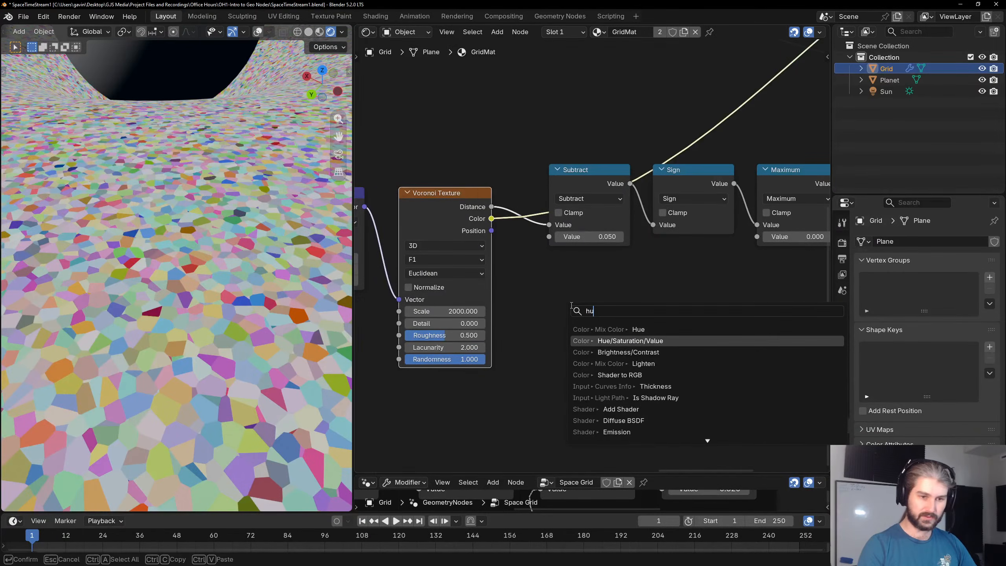
pyautogui.press('Return')
pyautogui.click(559, 271)
pyautogui.moveTo(492, 219); pyautogui.dragTo(558, 355)
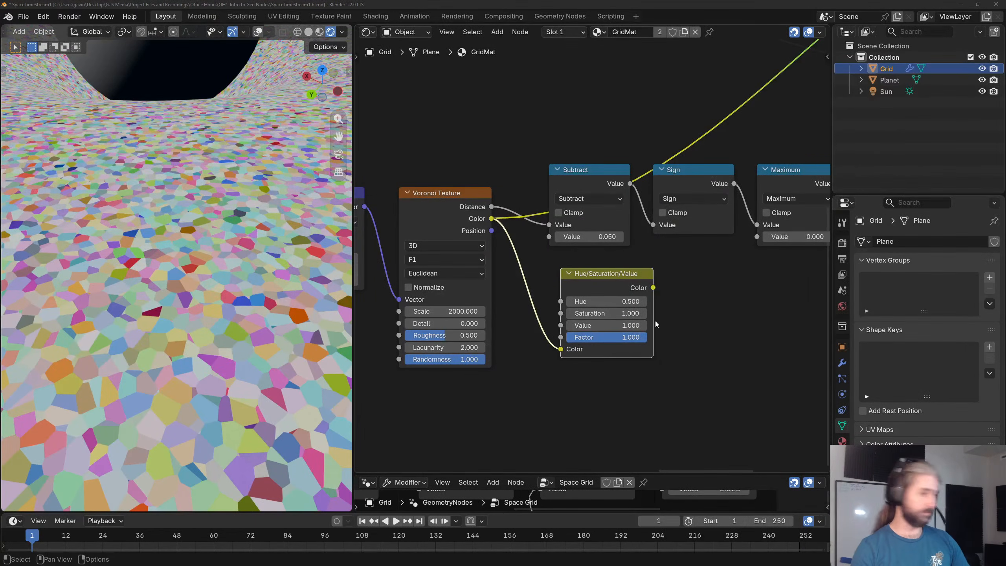
# Set the Hue/Saturation/Value node's Saturation to 0.1 and preview its Color on the grid.
pyautogui.click(628, 314)
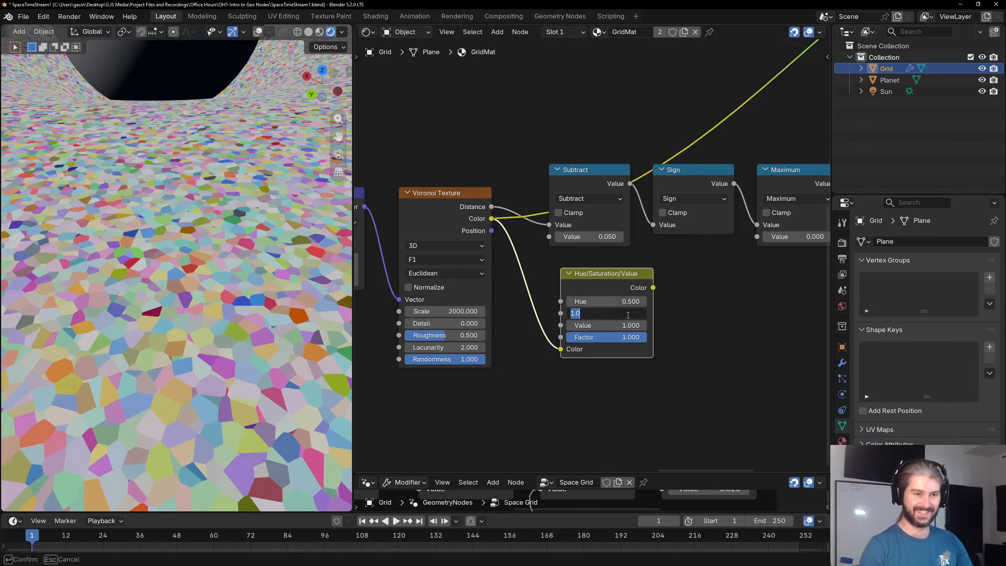
pyautogui.write('.1')
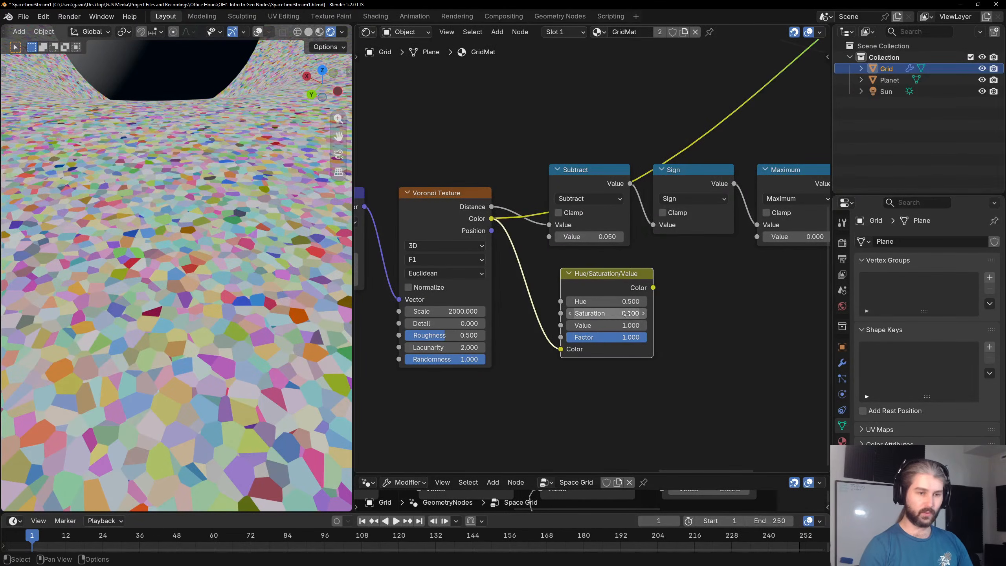
pyautogui.press('Return')
pyautogui.keyDown('ctrl'); pyautogui.keyDown('shift'); pyautogui.click(641, 289); pyautogui.keyUp('shift'); pyautogui.keyUp('ctrl')
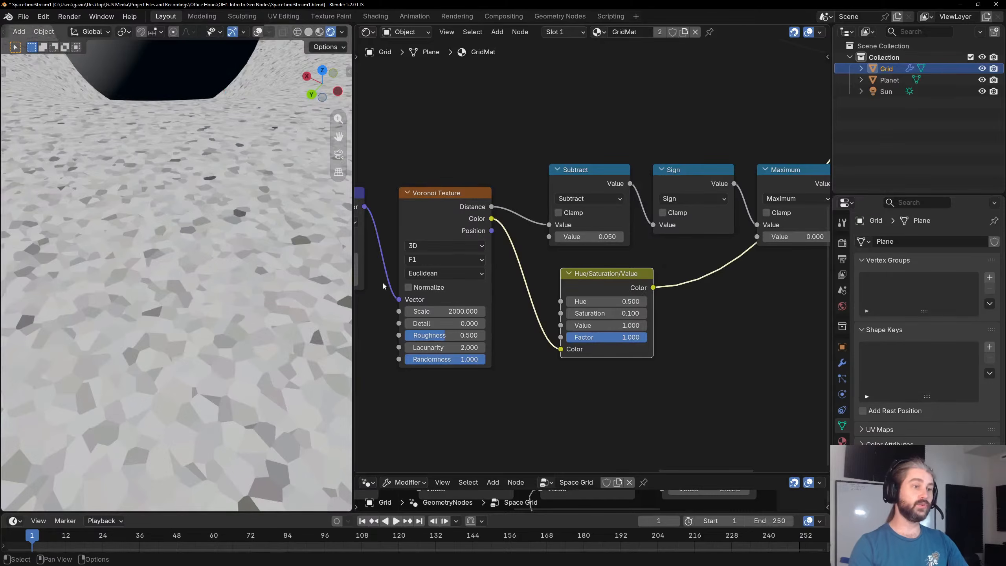
pyautogui.scroll(1, 182, 330)
pyautogui.scroll(-2, 182, 330)
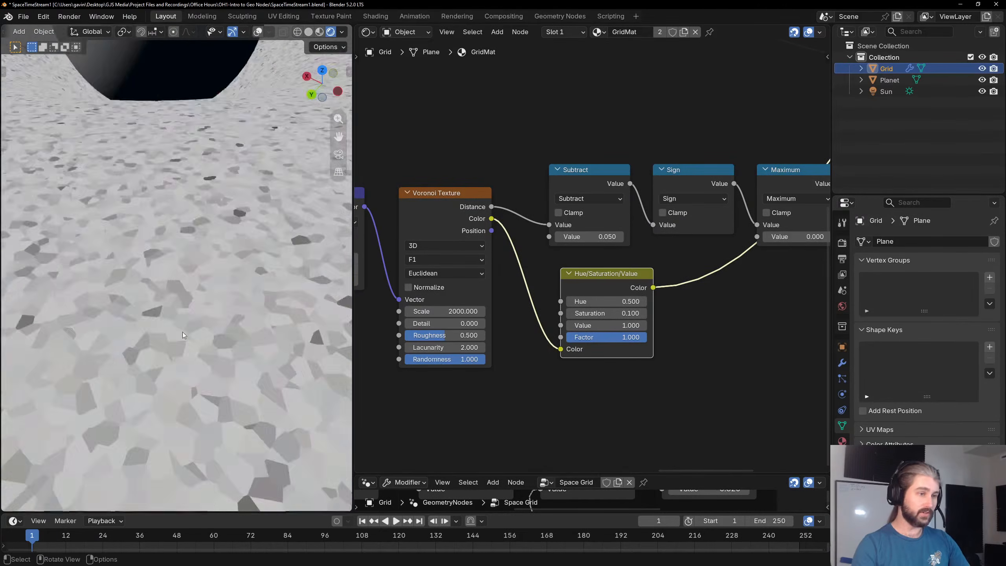
# Set the Hue/Saturation/Value node's Saturation to 0.2 and inspect the tinted cells on the grid.
pyautogui.moveTo(335, 120); pyautogui.dragTo(336, 101)
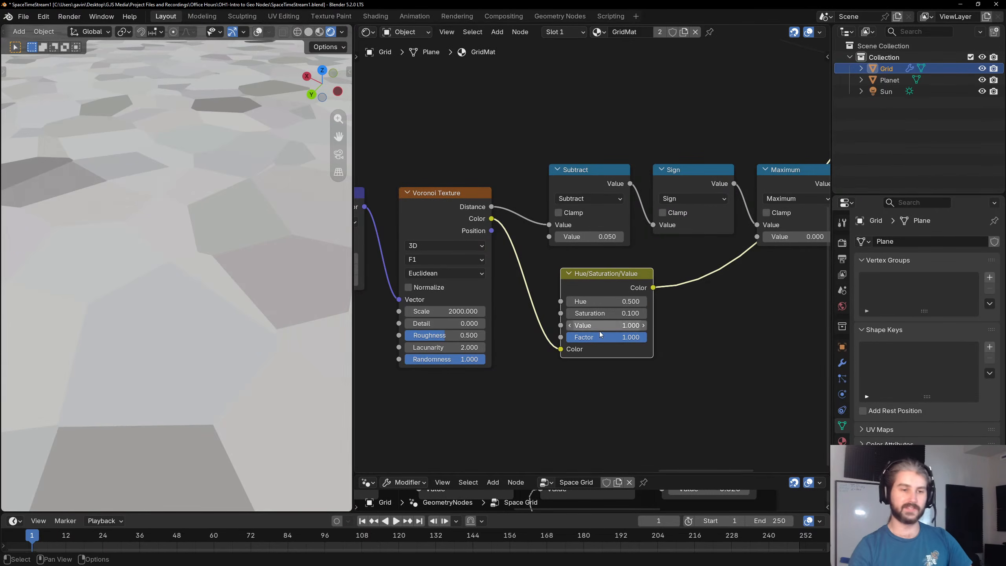
pyautogui.click(622, 313)
pyautogui.write('0.2')
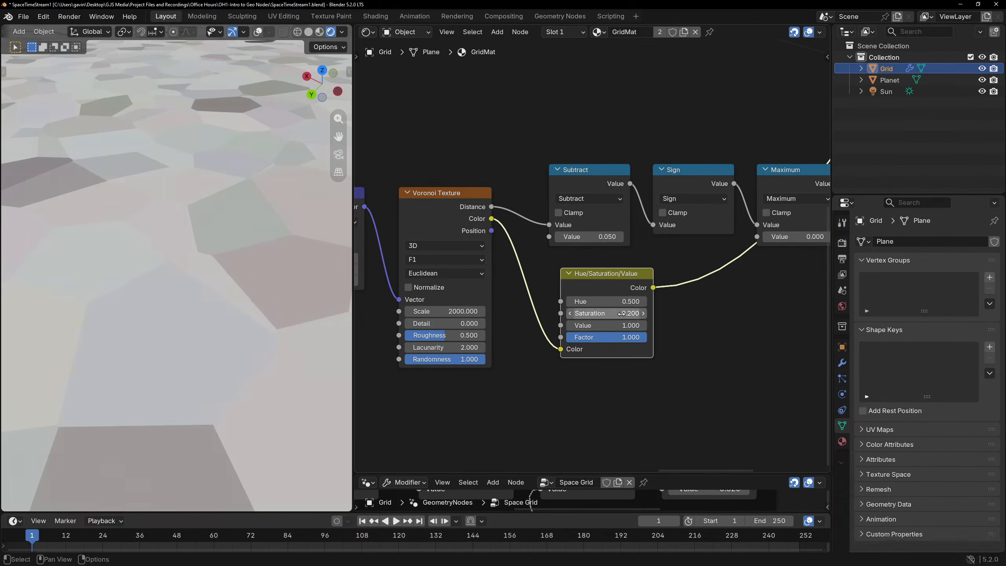
pyautogui.press('Return')
pyautogui.scroll(-10, 235, 173)
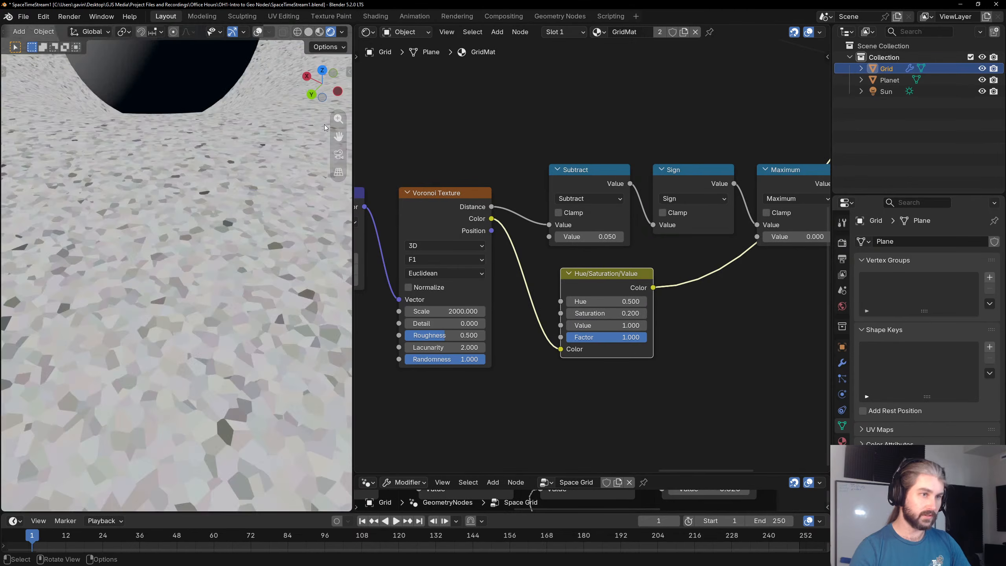
pyautogui.moveTo(338, 119); pyautogui.dragTo(339, 178)
# Feed the Hue/Saturation/Value node's Color into the A input of the Mix node below the Principled BSDF.
pyautogui.click(702, 282)
pyautogui.moveTo(705, 284); pyautogui.dragTo(495, 289, button='middle')
pyautogui.scroll(-2, 599, 291)
pyautogui.moveTo(660, 318); pyautogui.dragTo(633, 307, button='middle')
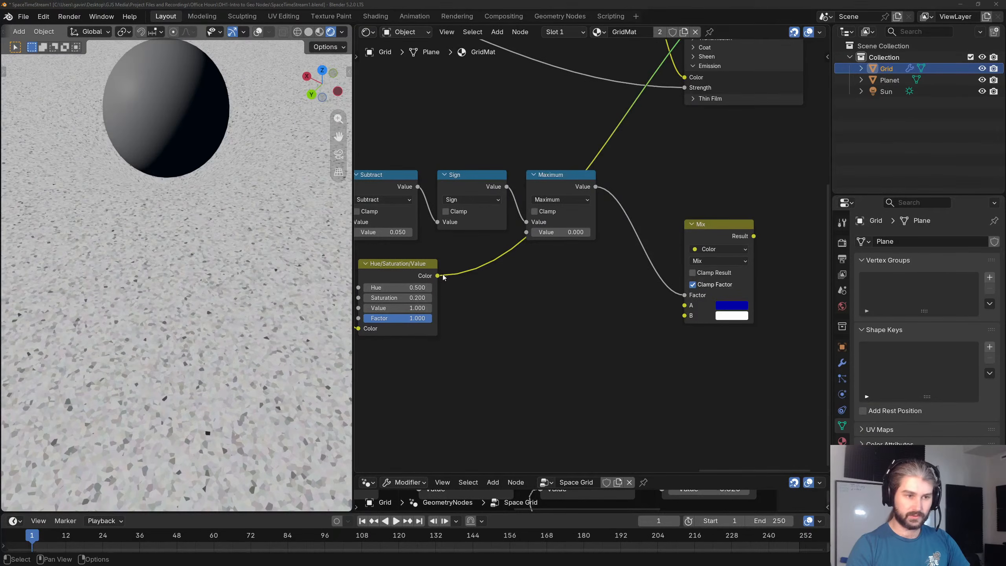
pyautogui.moveTo(437, 275); pyautogui.dragTo(685, 305)
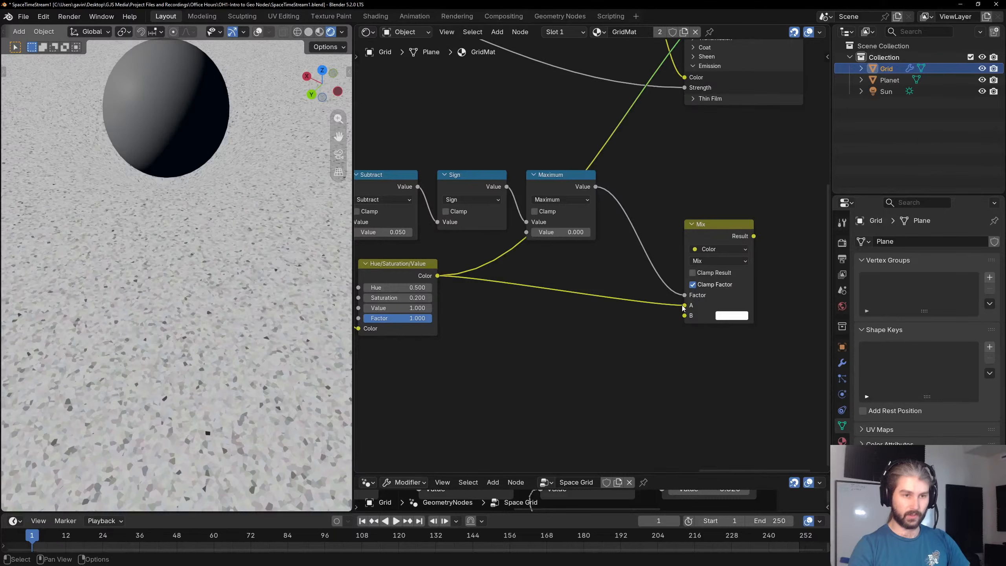
pyautogui.scroll(2, 708, 321)
pyautogui.moveTo(708, 321); pyautogui.dragTo(620, 307, button='middle')
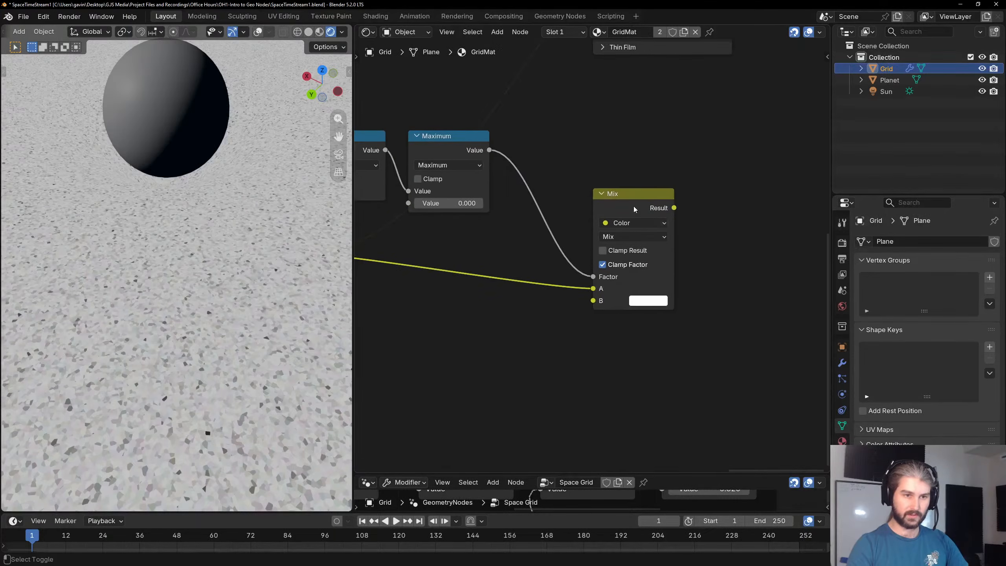
# Preview the lower Mix node on the grid and set its B color to black to isolate the star specks.
pyautogui.keyDown('ctrl'); pyautogui.keyDown('shift'); pyautogui.click(633, 206); pyautogui.keyUp('shift'); pyautogui.keyUp('ctrl')
pyautogui.click(646, 302)
pyautogui.moveTo(735, 105); pyautogui.dragTo(778, 179)
pyautogui.moveTo(285, 408); pyautogui.dragTo(345, 148, button='middle')
pyautogui.moveTo(338, 119); pyautogui.dragTo(339, 198)
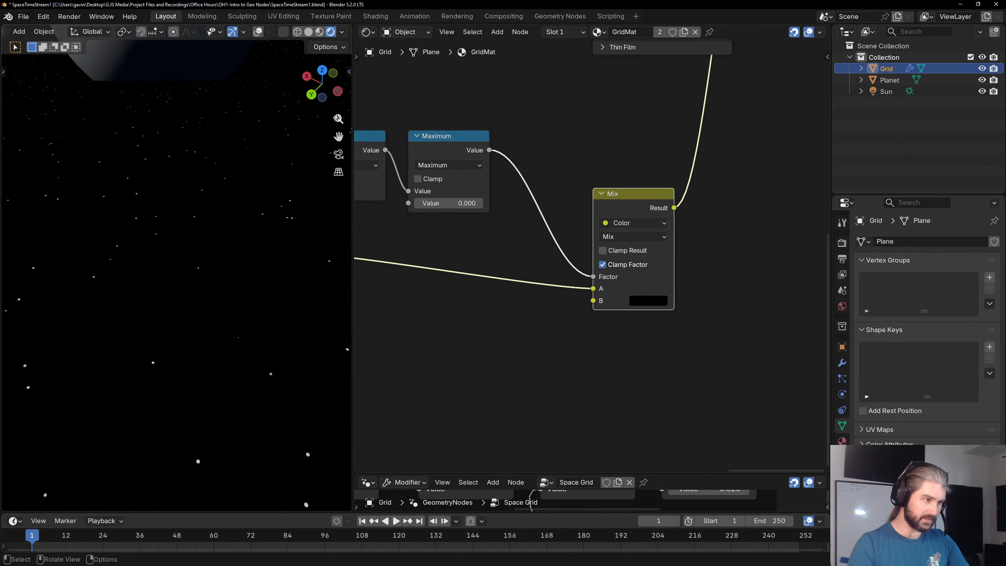
pyautogui.moveTo(336, 124); pyautogui.dragTo(335, 156)
# Try a different Hue and a Saturation of 2.0 on the Hue/Saturation/Value node and inspect the star colors.
pyautogui.scroll(-1, 422, 198)
pyautogui.moveTo(422, 206); pyautogui.dragTo(359, 191, button='middle')
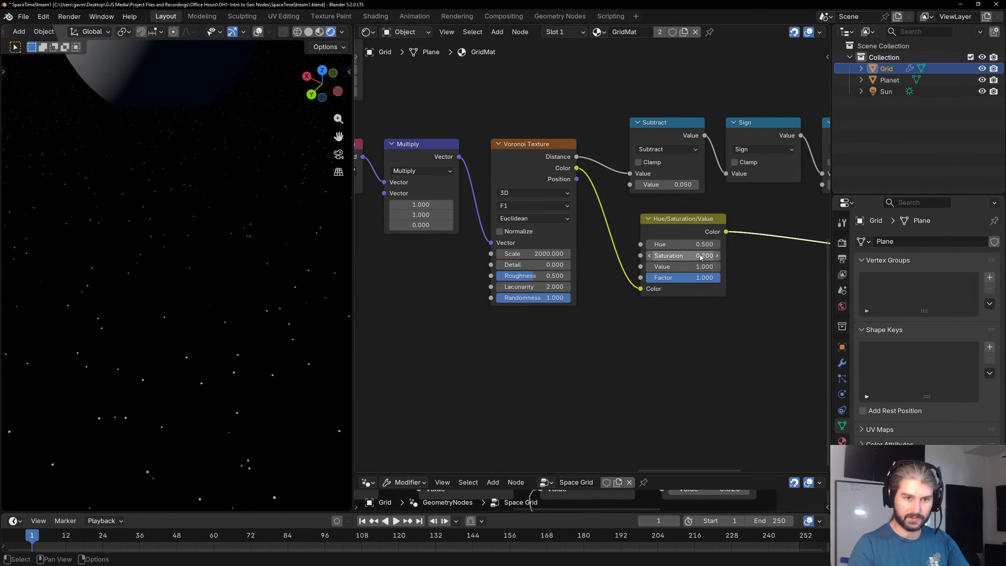
pyautogui.moveTo(682, 244); pyautogui.dragTo(682, 244)
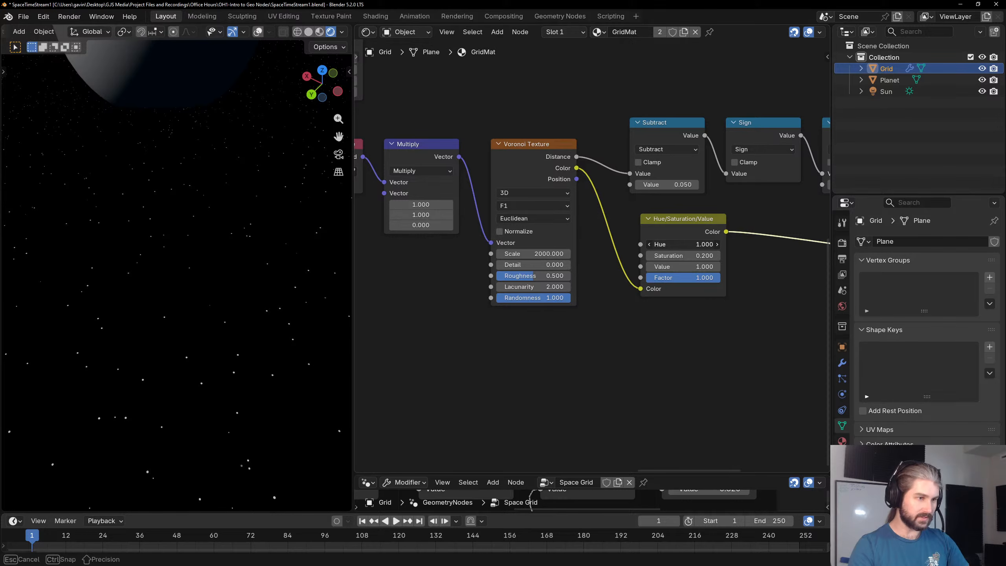
pyautogui.press('Escape')
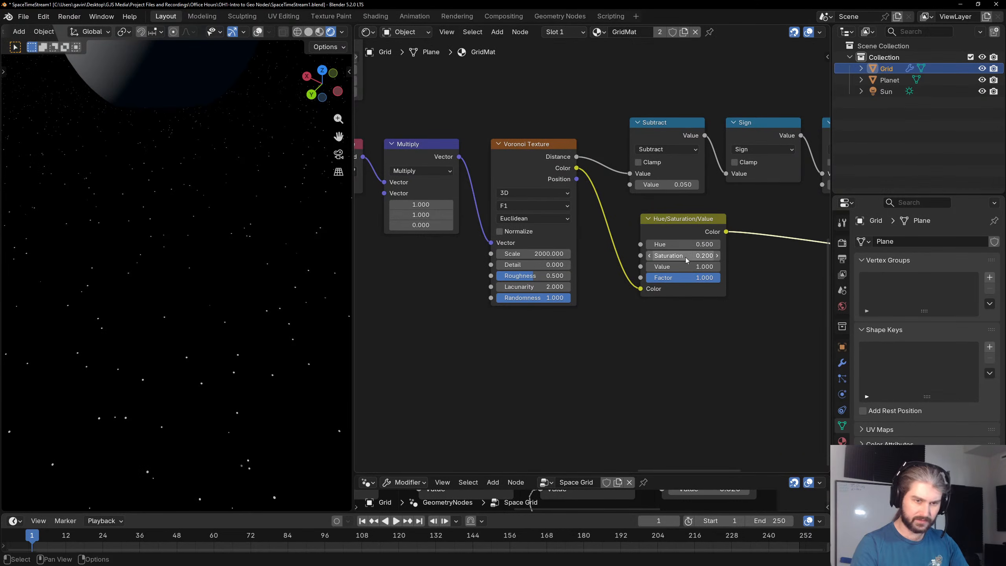
pyautogui.moveTo(683, 255); pyautogui.dragTo(716, 255)
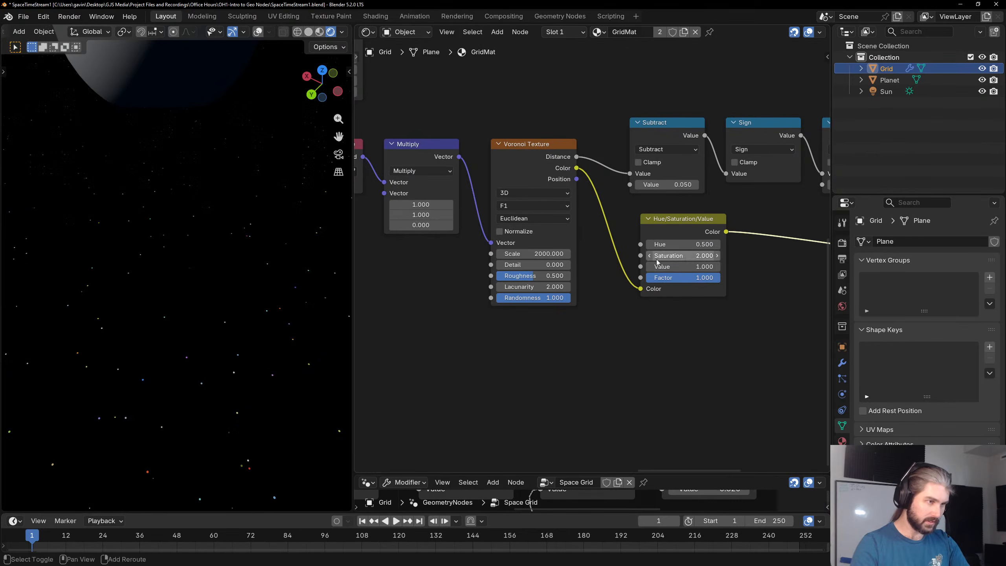
pyautogui.scroll(-3, 316, 193)
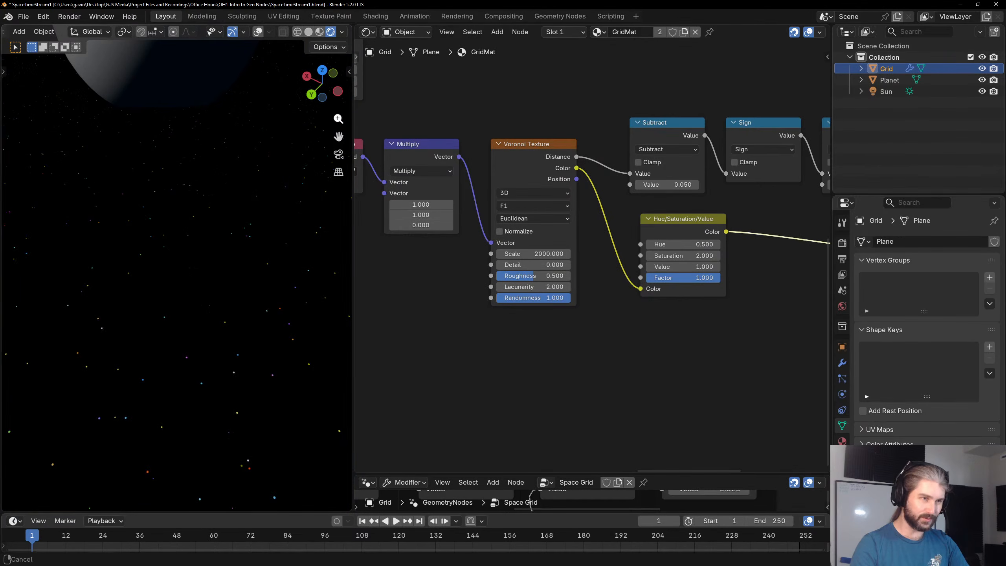
pyautogui.keyDown('shift'); pyautogui.moveTo(316, 192); pyautogui.dragTo(336, 125, button='middle'); pyautogui.keyUp('shift')
pyautogui.keyDown('shift'); pyautogui.moveTo(186, 173); pyautogui.dragTo(231, 176, button='middle'); pyautogui.keyUp('shift')
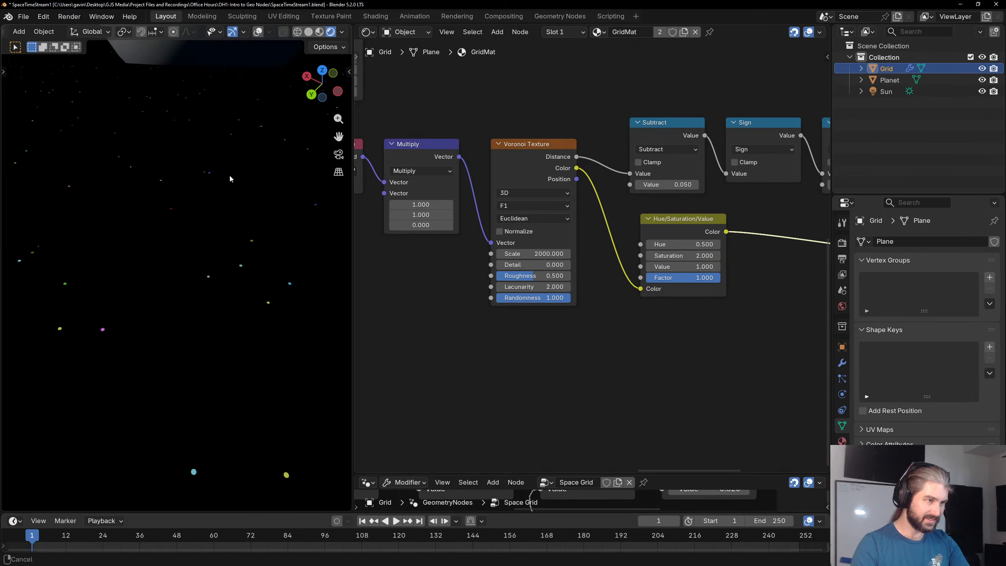
# Set the Hue/Saturation/Value node's Saturation to 0.25.
pyautogui.moveTo(684, 255); pyautogui.dragTo(614, 255)
pyautogui.click(697, 253)
pyautogui.write('.2')
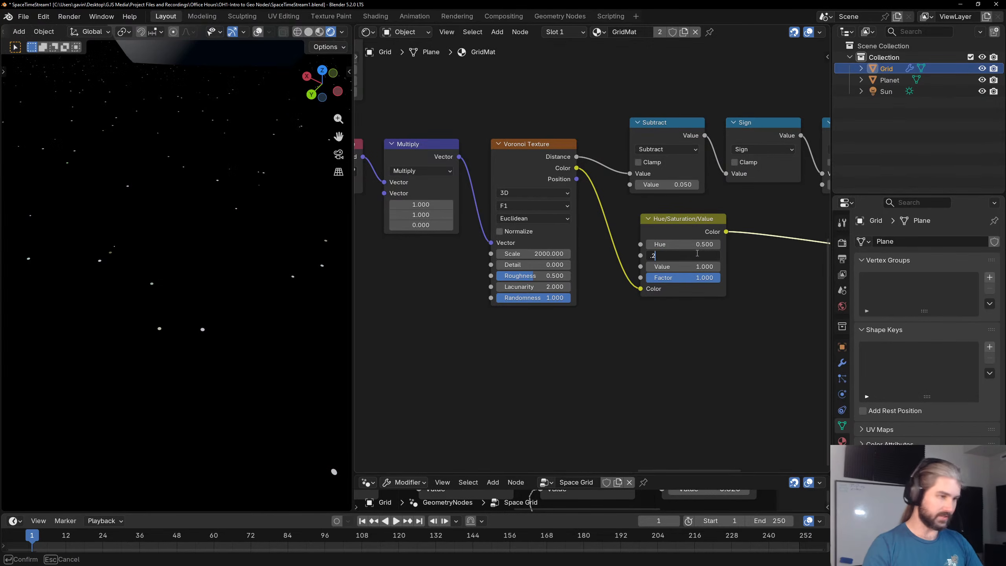
pyautogui.write('5')
pyautogui.press('Return')
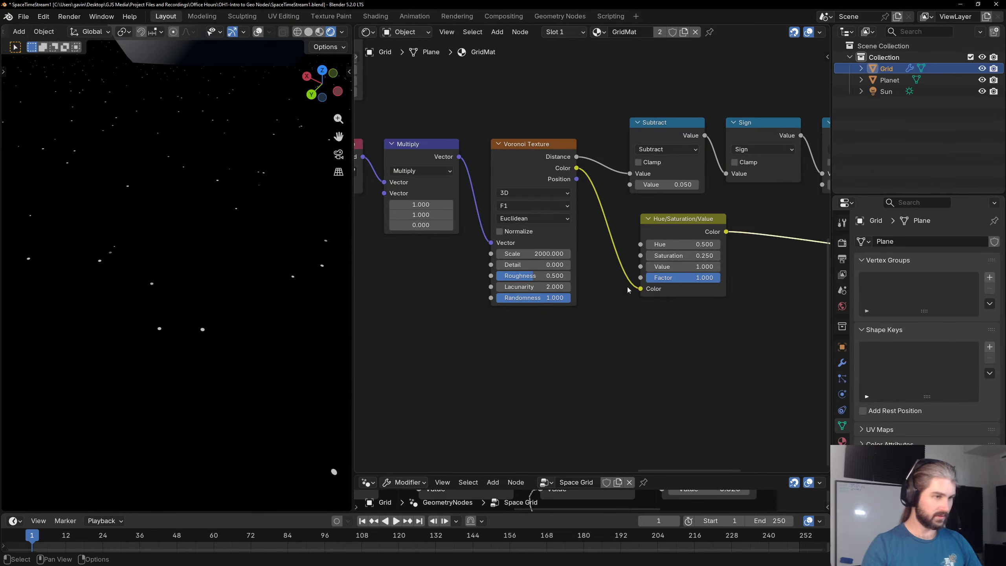
# Move the lower Mix node up directly beside the Maximum node.
pyautogui.scroll(-3, 766, 332)
pyautogui.moveTo(770, 332); pyautogui.dragTo(508, 344, button='middle')
pyautogui.moveTo(615, 344); pyautogui.dragTo(508, 354, button='middle')
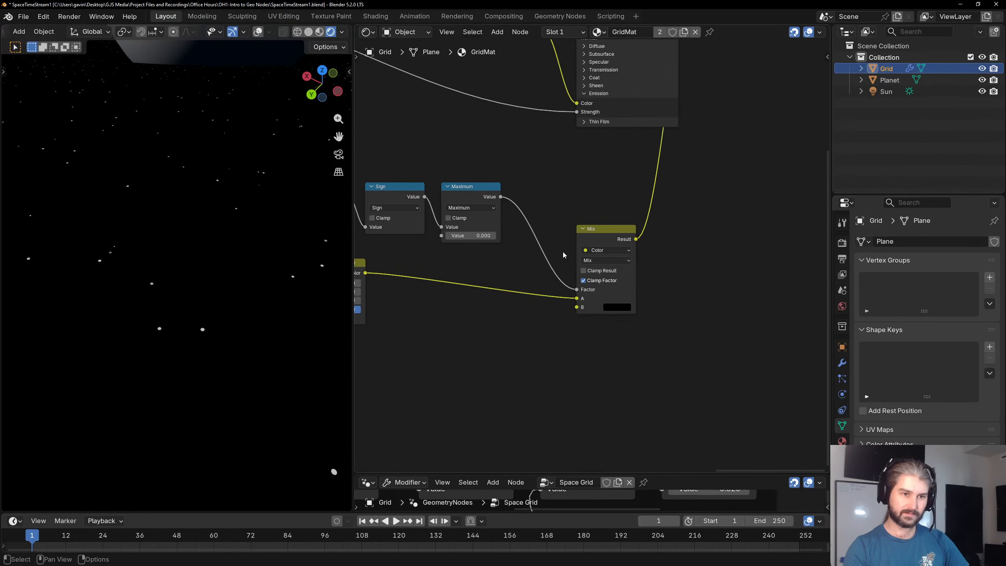
pyautogui.moveTo(590, 229); pyautogui.dragTo(532, 187)
pyautogui.moveTo(415, 194); pyautogui.dragTo(466, 205, button='middle')
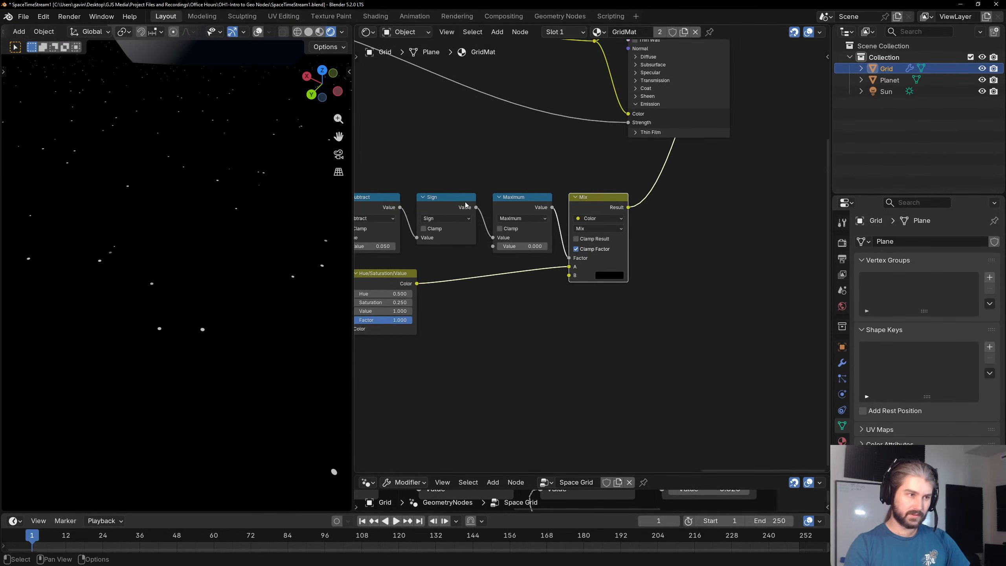
pyautogui.scroll(-1, 512, 223)
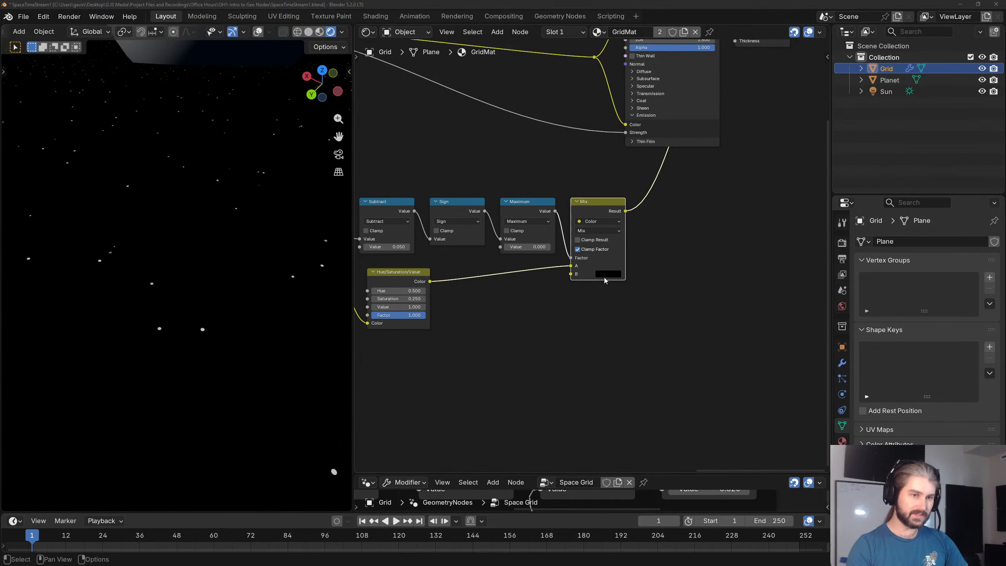
# Connect the upper blue-and-white Mix node's Result to the lower Mix node's B input and inspect the stars over the grid.
pyautogui.moveTo(528, 173); pyautogui.dragTo(675, 286, button='middle')
pyautogui.scroll(-1, 622, 257)
pyautogui.moveTo(479, 152); pyautogui.dragTo(717, 376)
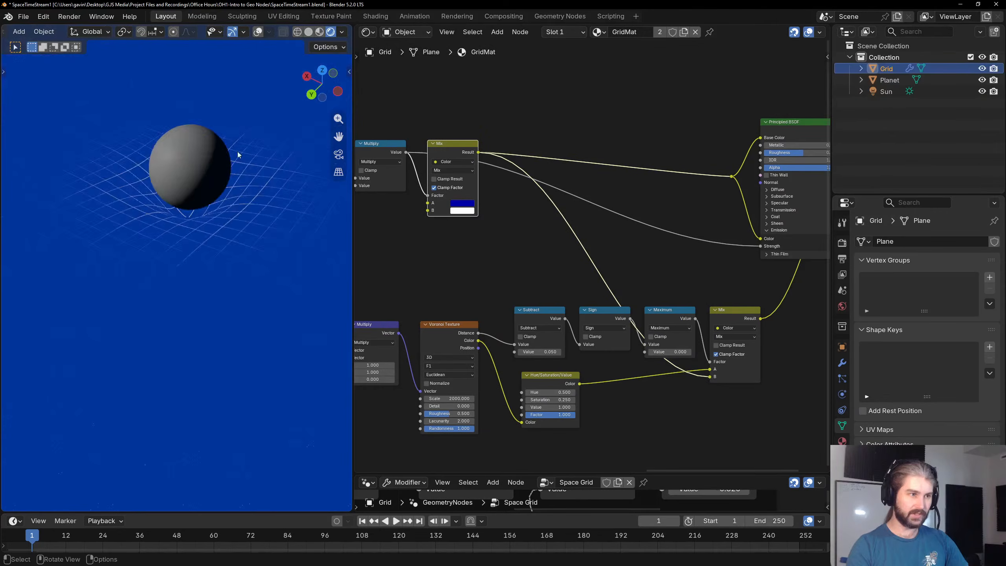
pyautogui.scroll(3, 237, 153)
pyautogui.keyDown('shift'); pyautogui.moveTo(243, 158); pyautogui.dragTo(227, 195, button='middle'); pyautogui.keyUp('shift')
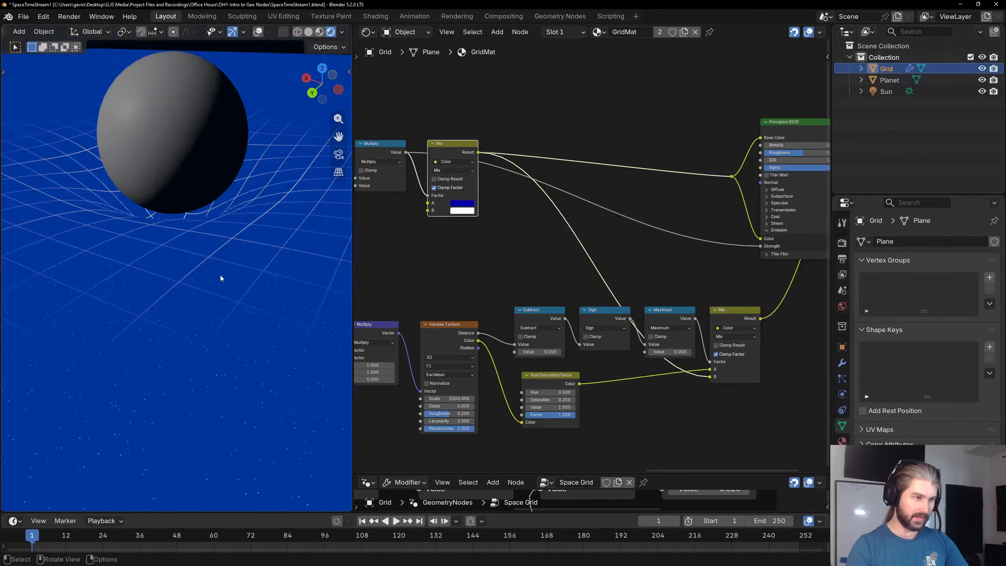
pyautogui.moveTo(235, 435); pyautogui.dragTo(220, 401, button='middle')
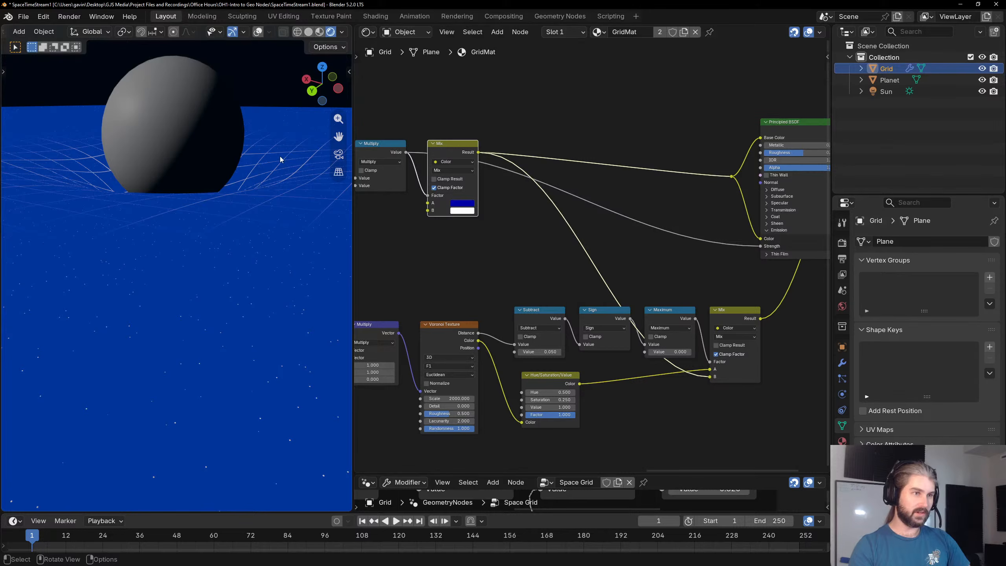
# Move the upper blue-and-white Mix node away from Multiply, closer to the Principled BSDF, to make room before it.
pyautogui.click(486, 266)
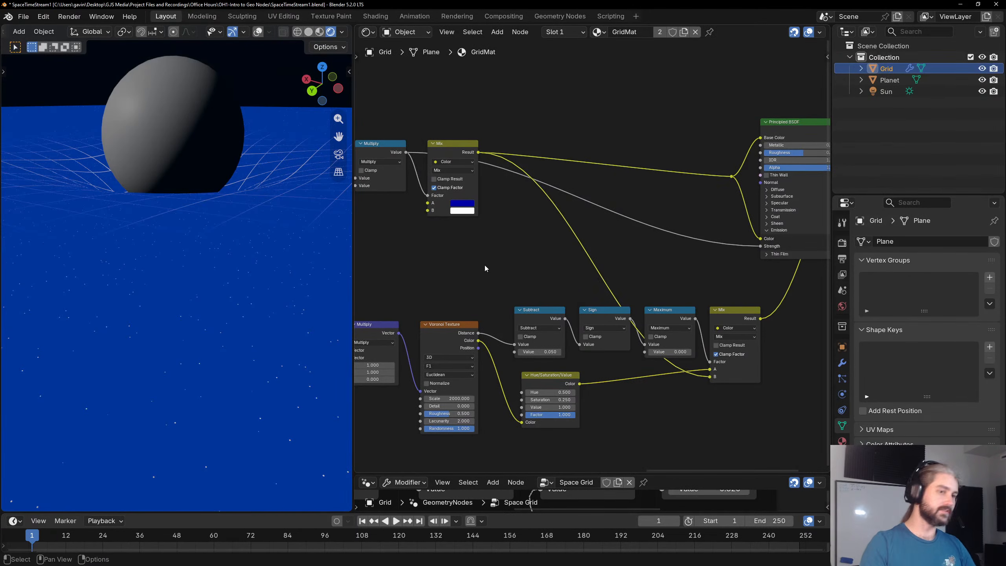
pyautogui.scroll(-4, 640, 256)
pyautogui.moveTo(642, 251); pyautogui.dragTo(519, 216, button='middle')
pyautogui.scroll(4, 562, 220)
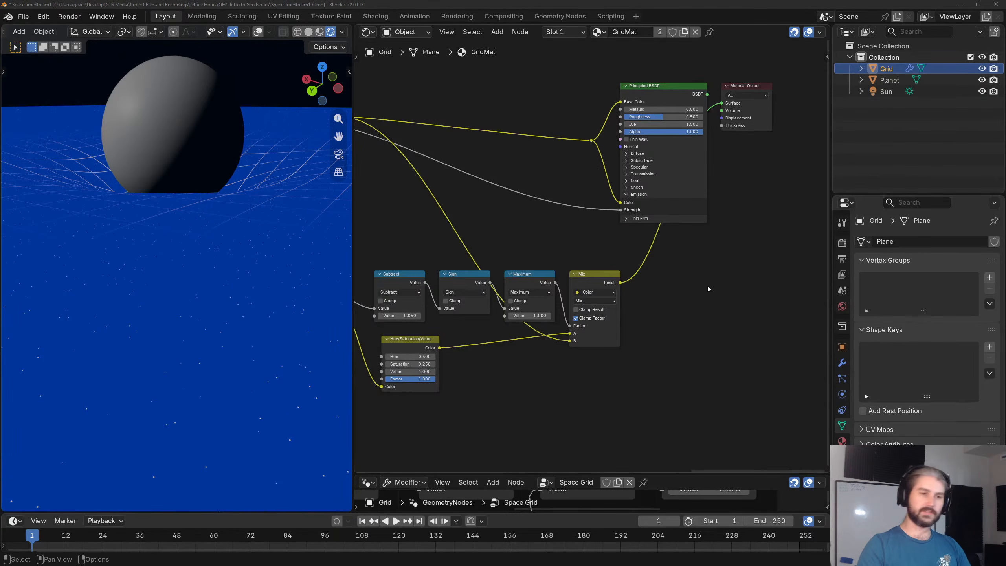
pyautogui.scroll(-3, 618, 260)
pyautogui.moveTo(499, 210); pyautogui.dragTo(673, 181, button='middle')
pyautogui.scroll(-2, 491, 174)
pyautogui.moveTo(481, 174); pyautogui.dragTo(631, 137, button='middle')
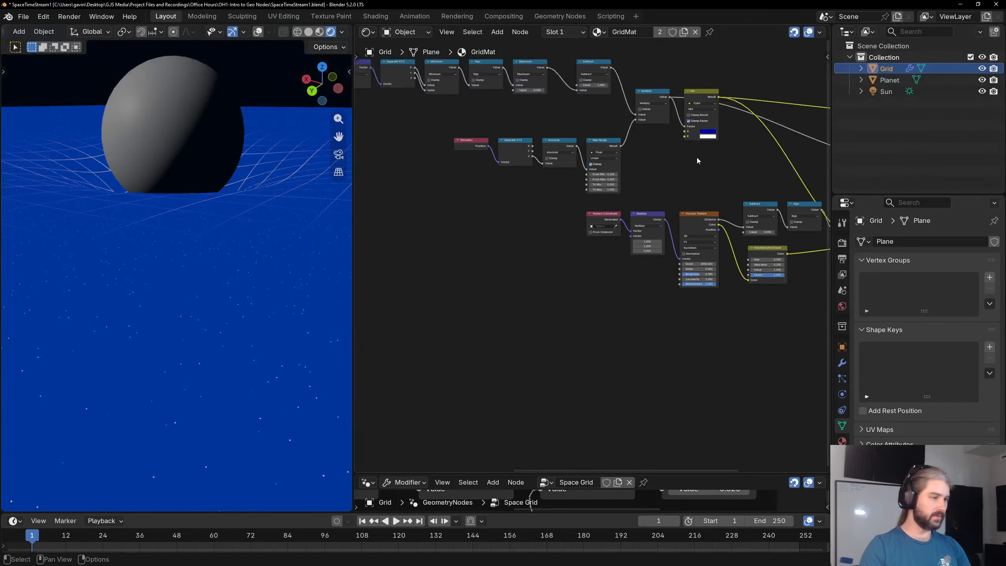
pyautogui.moveTo(768, 157); pyautogui.dragTo(621, 220, button='middle')
pyautogui.scroll(2, 618, 150)
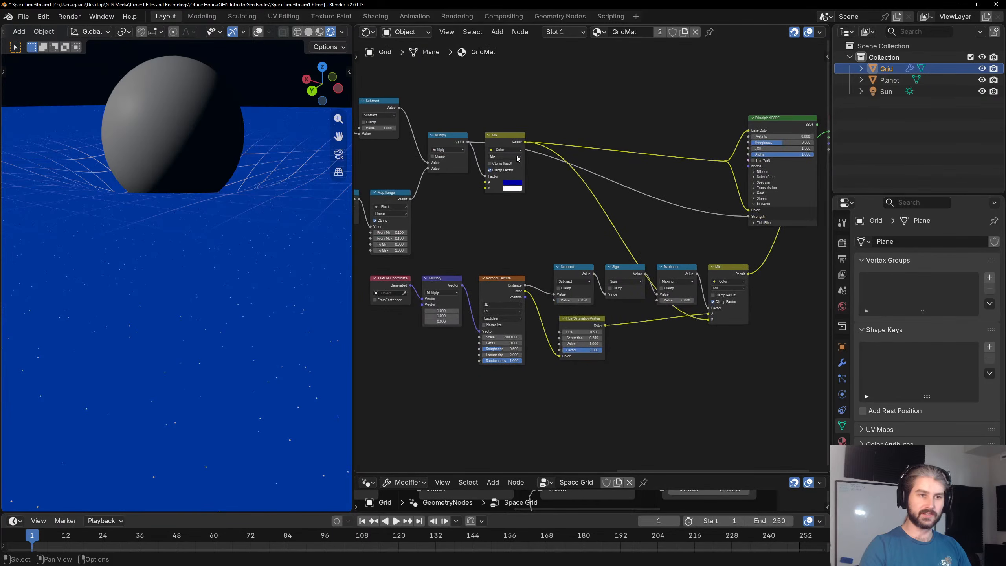
pyautogui.moveTo(507, 140); pyautogui.dragTo(618, 98)
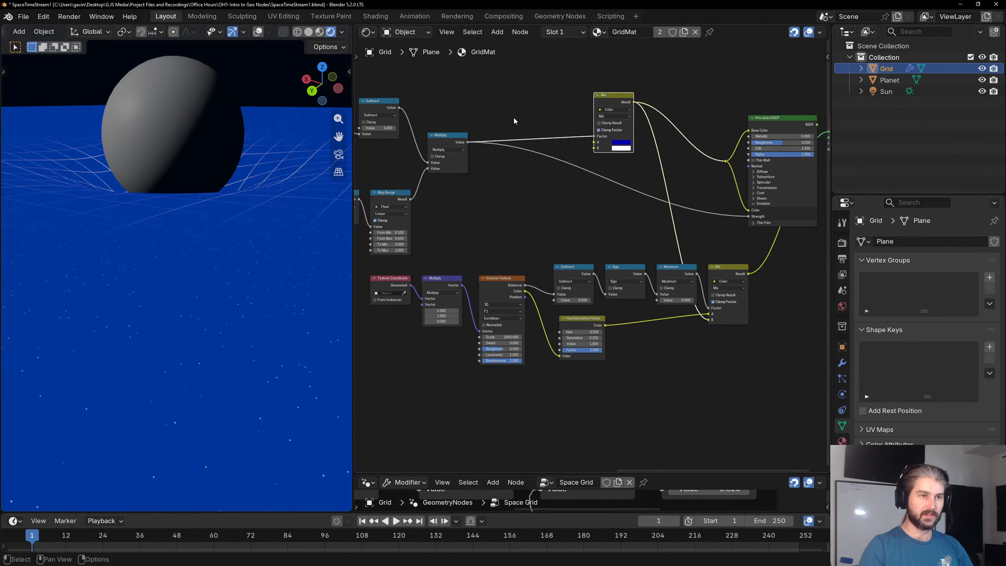
pyautogui.scroll(3, 588, 185)
pyautogui.moveTo(12, 156); pyautogui.dragTo(121, 259, button='middle')
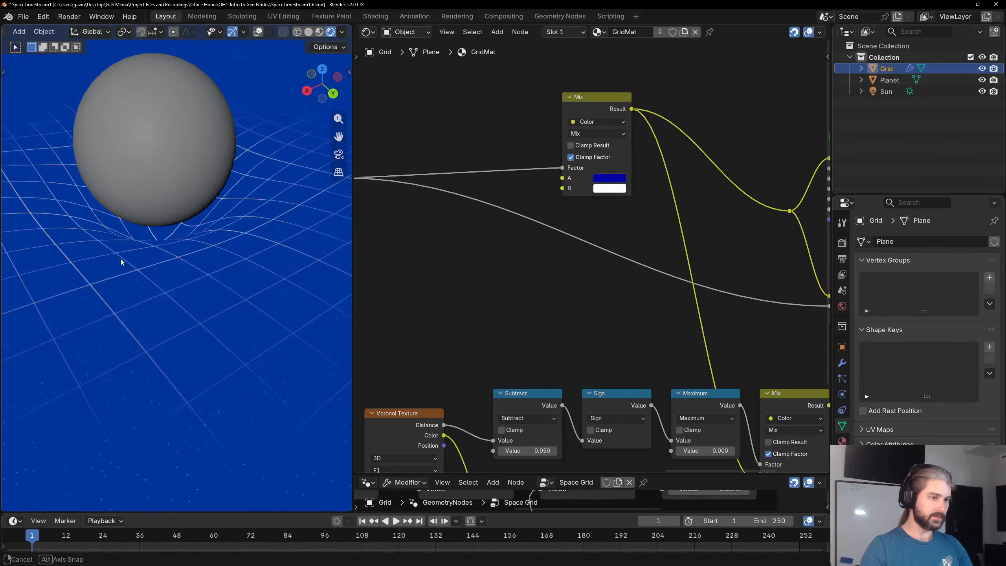
# Duplicate the blue-and-white Mix node and place the copy above the link between Multiply and the original Mix.
pyautogui.scroll(-2, 523, 234)
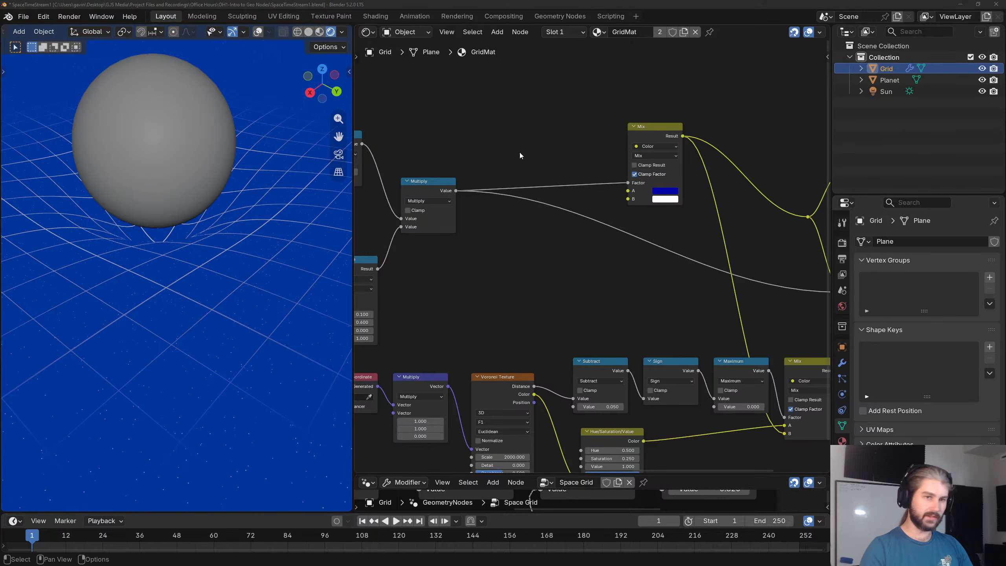
pyautogui.click(653, 136)
pyautogui.hotkey('shift', 'd')
pyautogui.click(539, 95)
pyautogui.moveTo(535, 109); pyautogui.dragTo(554, 188, button='middle')
pyautogui.scroll(6, 554, 188)
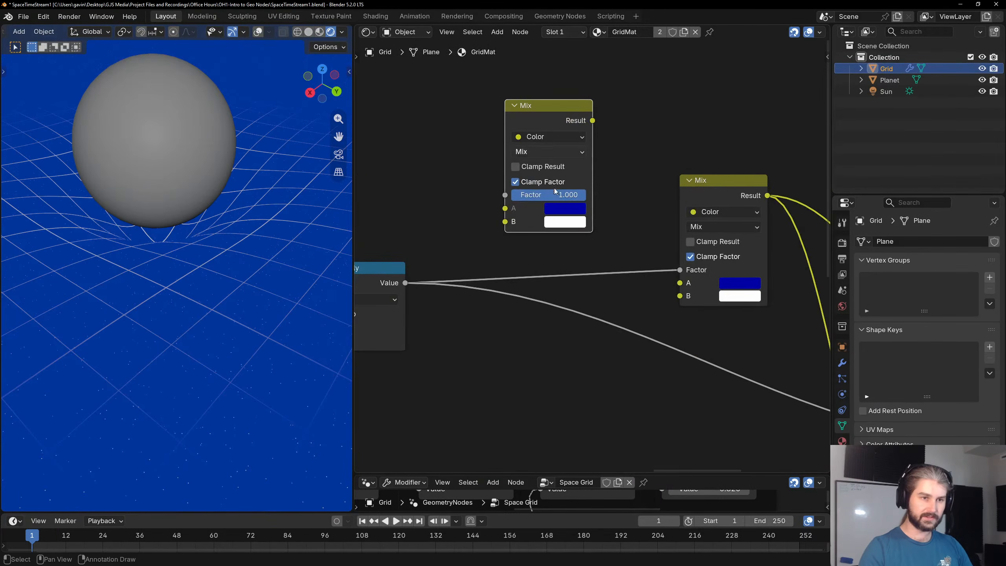
pyautogui.moveTo(540, 119); pyautogui.dragTo(566, 93)
# Add a Noise Texture node and place it before the duplicated Mix node, above Multiply.
pyautogui.scroll(-2, 436, 150)
pyautogui.moveTo(415, 136); pyautogui.dragTo(499, 192, button='middle')
pyautogui.scroll(1, 499, 192)
pyautogui.hotkey('shift', 'a')
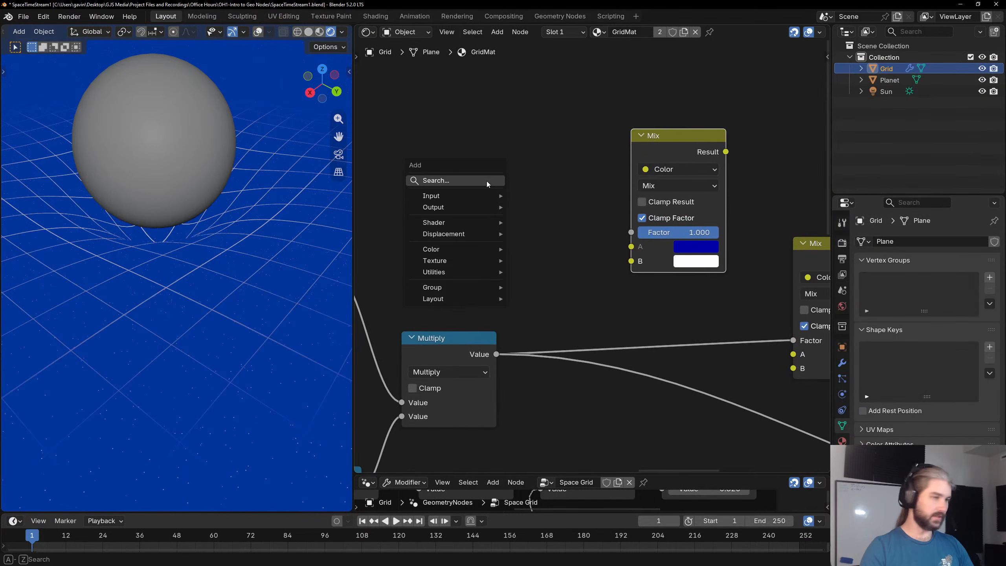
pyautogui.write('nois')
pyautogui.press('Down')
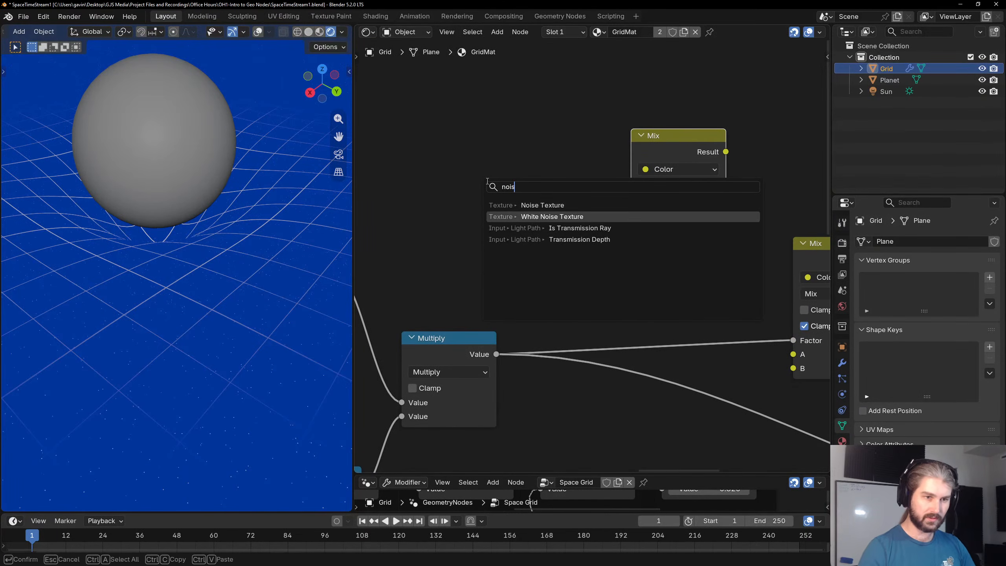
pyautogui.press('Up')
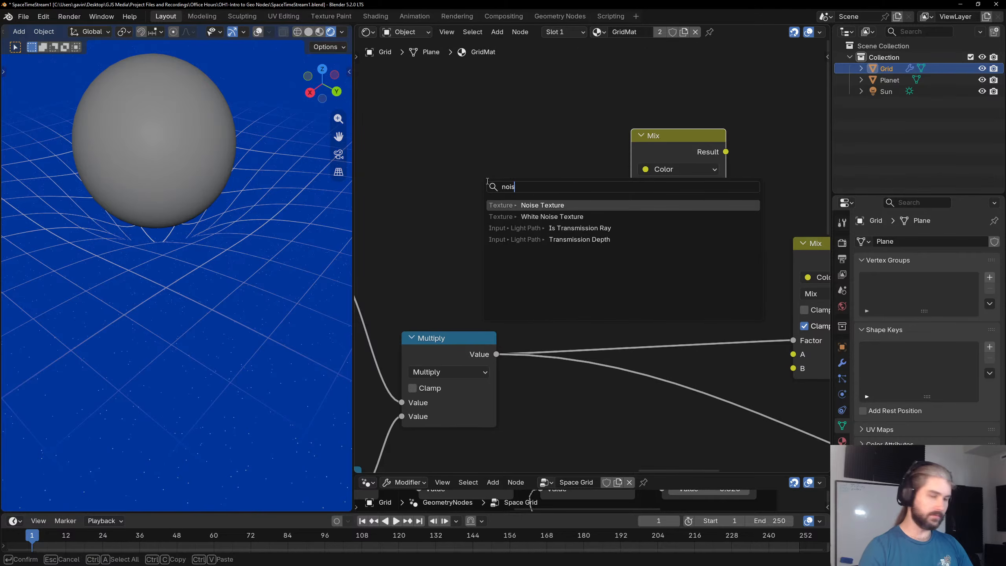
pyautogui.press('Return')
pyautogui.click(465, 89)
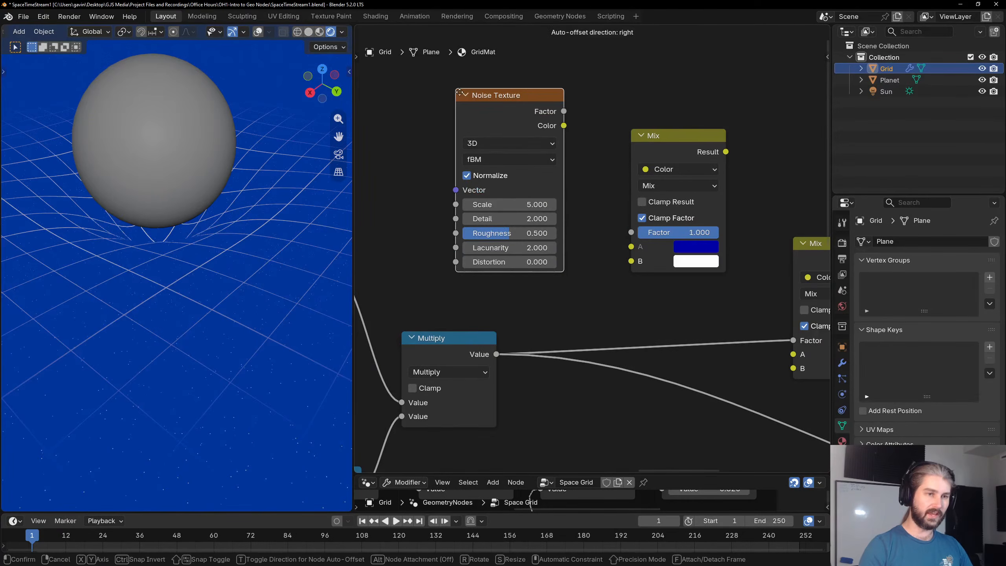
pyautogui.scroll(-1, 440, 97)
pyautogui.moveTo(504, 138); pyautogui.dragTo(505, 115)
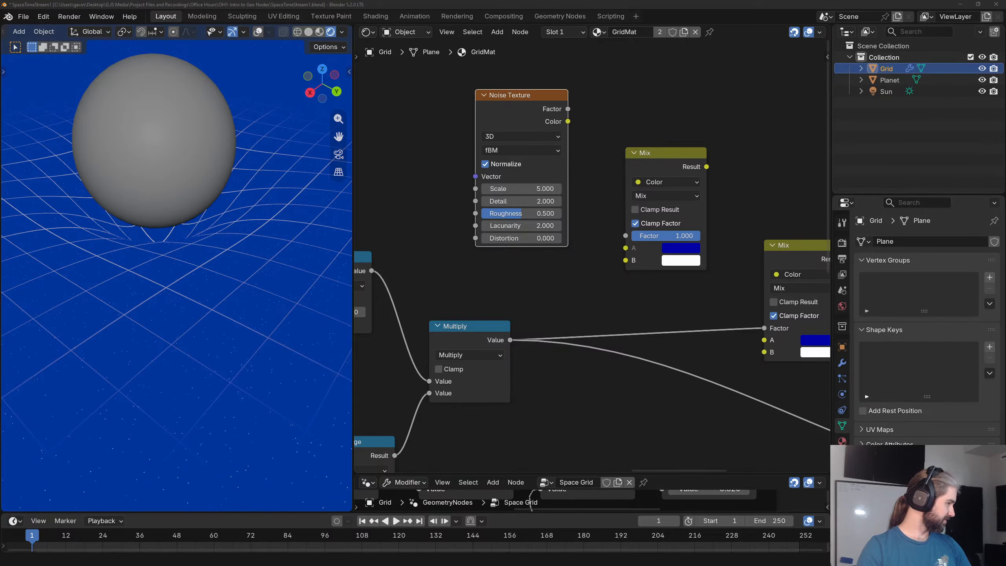
# Move the Noise Texture node upward and closer to the duplicated Mix node.
pyautogui.scroll(-2, 522, 122)
pyautogui.moveTo(522, 122); pyautogui.dragTo(541, 91)
pyautogui.scroll(2, 534, 148)
pyautogui.hotkey('shift', 'a')
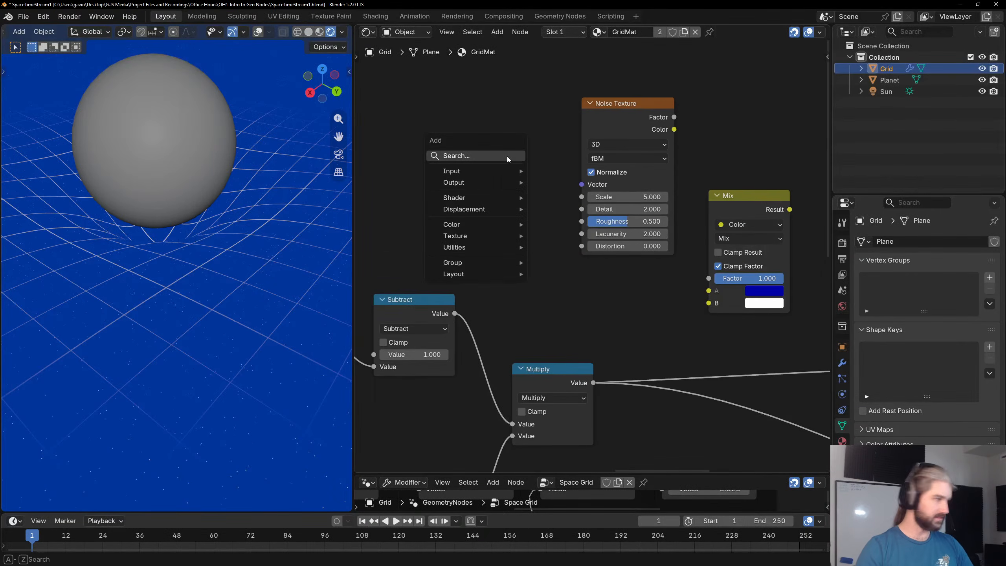
pyautogui.moveTo(475, 171)
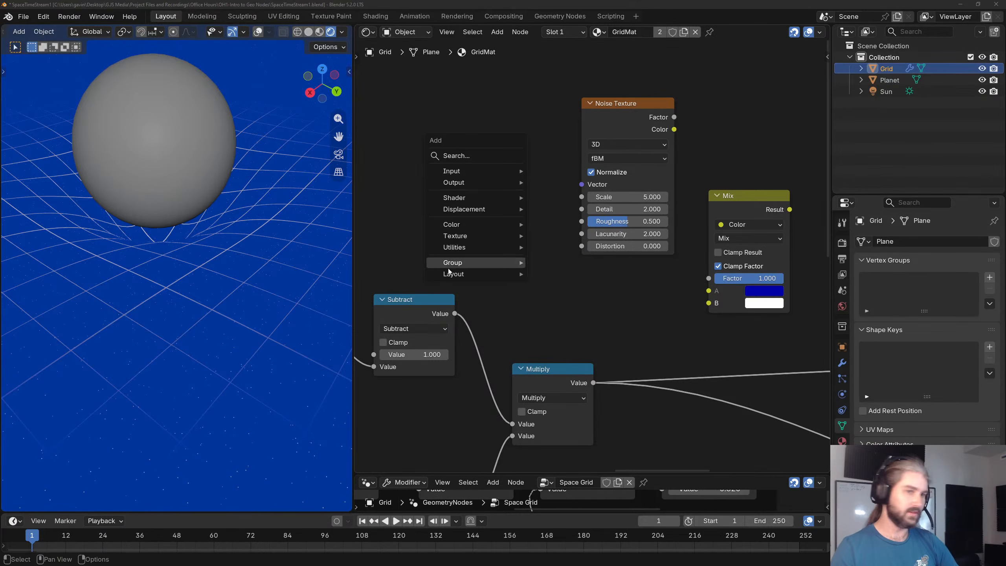
pyautogui.click(654, 316)
# Set color A of the duplicated Mix node to a dark indigo, about #0D072C.
pyautogui.moveTo(639, 300); pyautogui.dragTo(576, 295, button='middle')
pyautogui.scroll(2, 566, 293)
pyautogui.scroll(1, 566, 292)
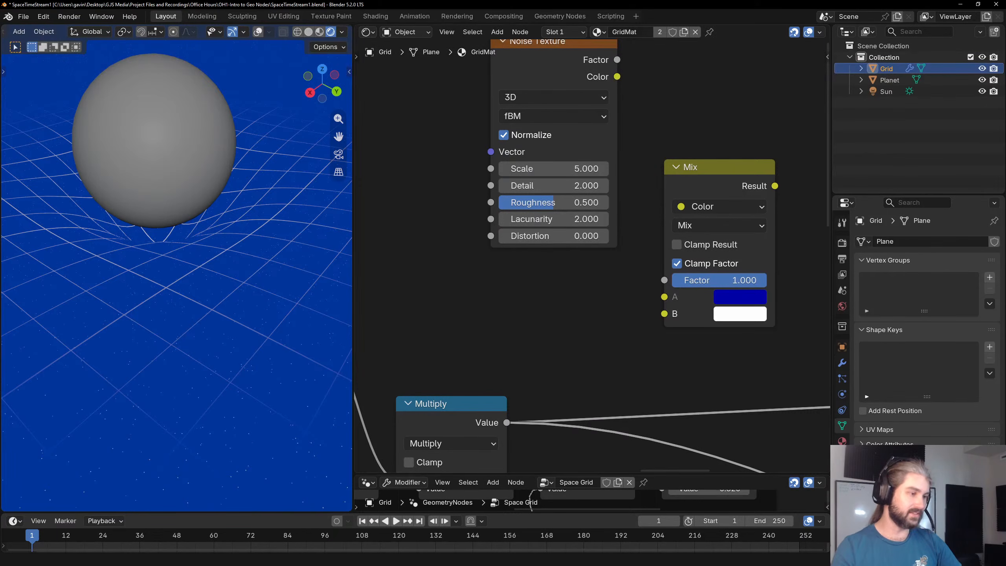
pyautogui.scroll(-3, 554, 276)
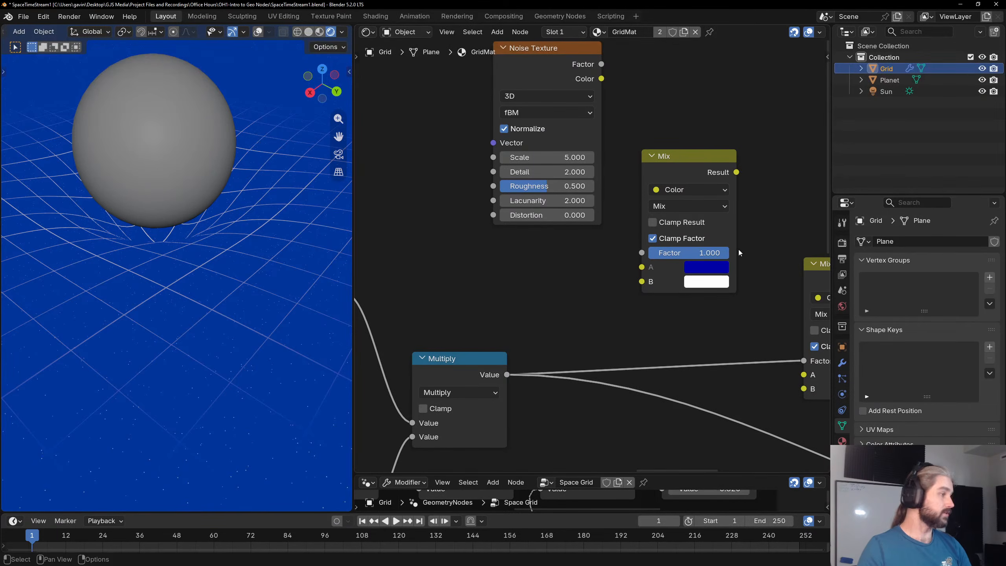
pyautogui.click(711, 268)
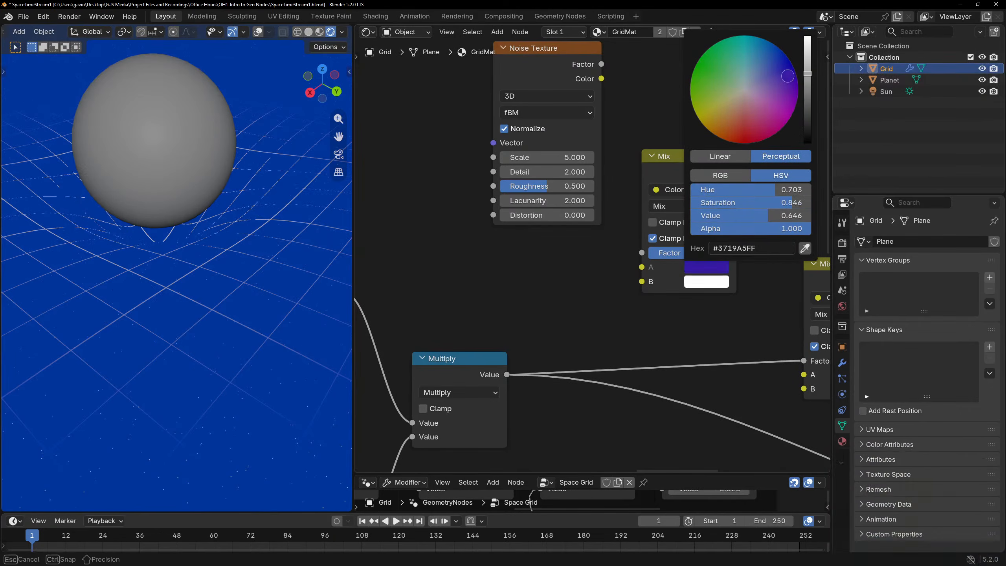
pyautogui.moveTo(792, 62)
pyautogui.mouseDown()
pyautogui.moveTo(787, 82)
pyautogui.moveTo(784, 73)
pyautogui.mouseUp()
pyautogui.scroll(-9, 788, 75)
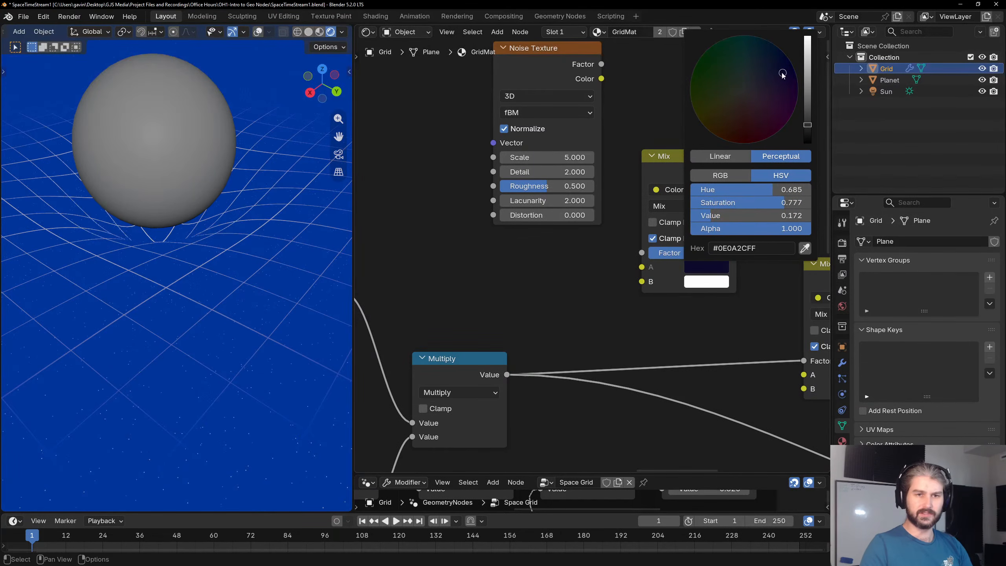
pyautogui.moveTo(783, 75); pyautogui.dragTo(787, 74)
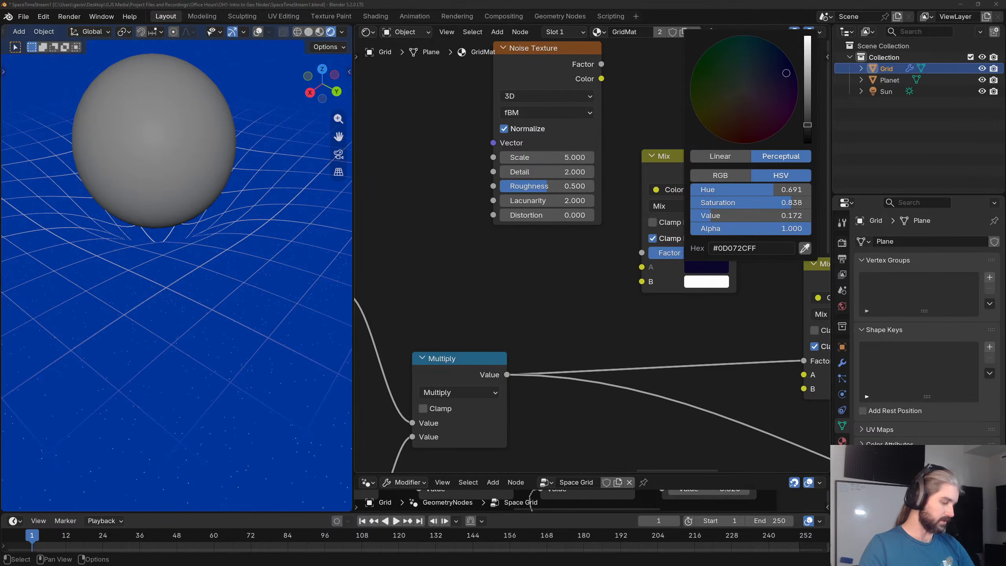
# Switch to the Earth&Moon1.png reference image, examine its dark background color, and return to Blender.
pyautogui.hotkey('alt', 'Tab')
pyautogui.hotkey('alt', 'Tab')
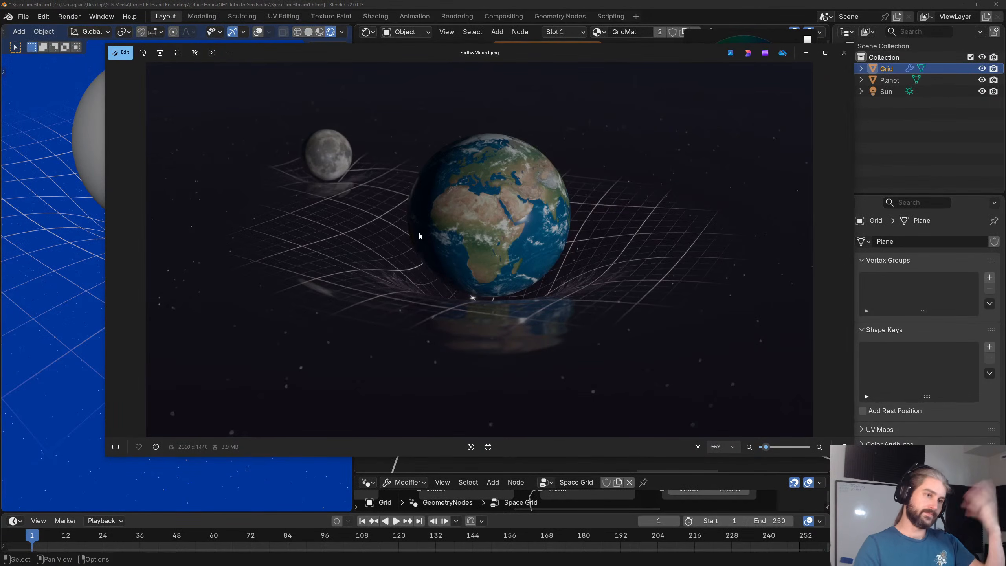
pyautogui.click(807, 53)
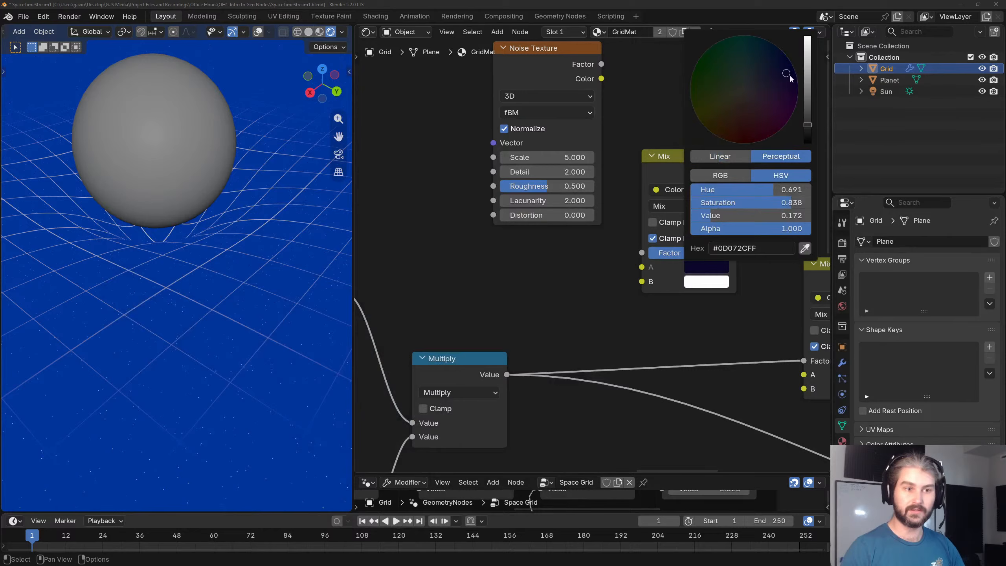
# Set color A of the duplicated Mix node to the dark purple hex value #1E1220FF.
pyautogui.click(707, 268)
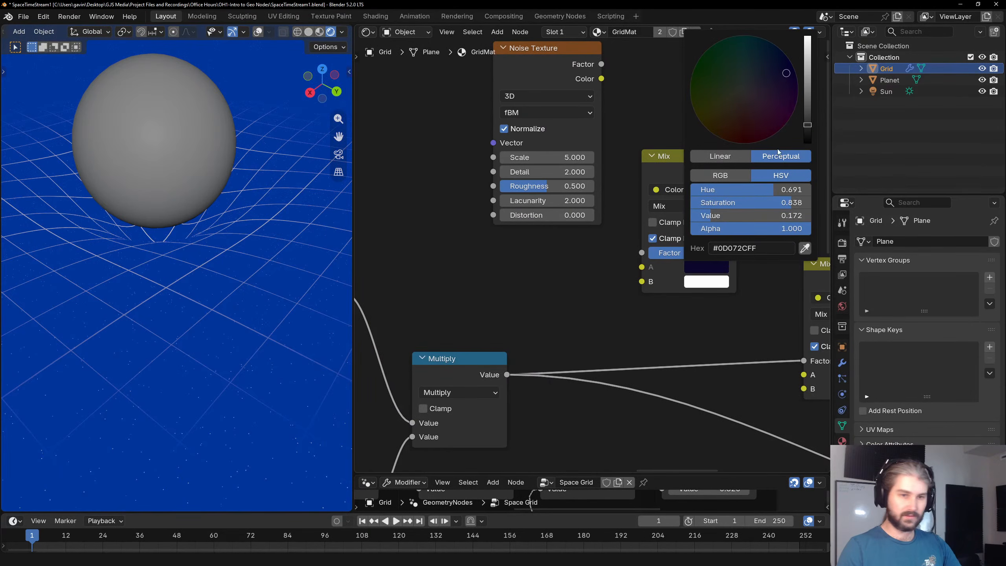
pyautogui.moveTo(793, 78); pyautogui.dragTo(791, 66)
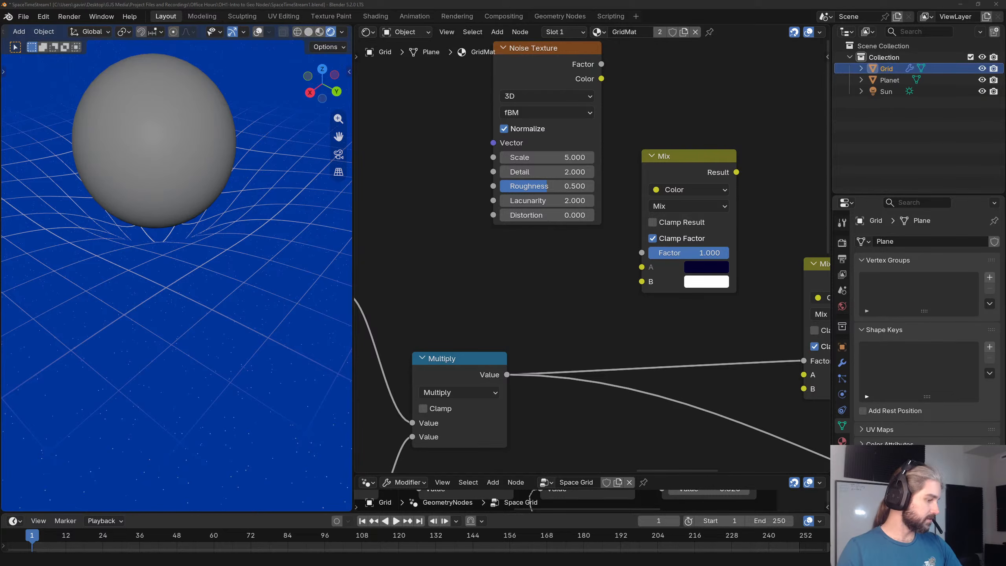
pyautogui.click(706, 267)
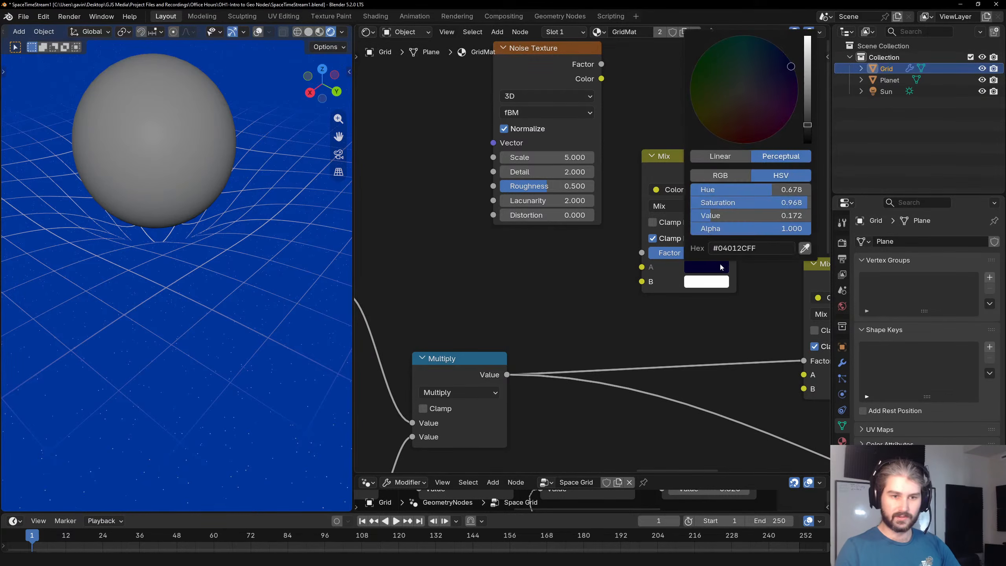
pyautogui.click(756, 246)
pyautogui.press('Return')
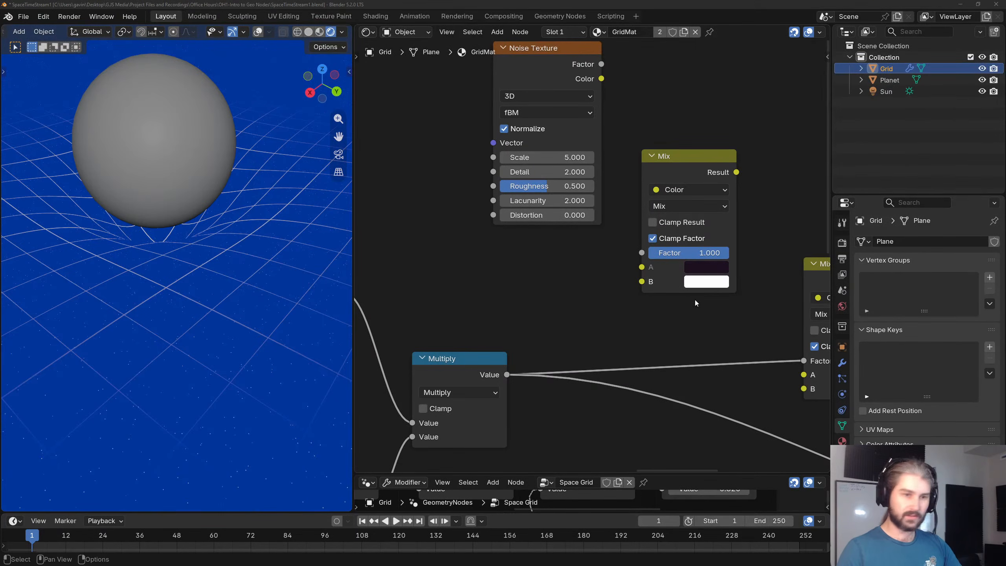
# Set color B of the duplicated Mix node to the near-black hex value #080C0EFF.
pyautogui.click(708, 279)
pyautogui.click(735, 263)
pyautogui.write('#080C0EFF')
pyautogui.press('Return')
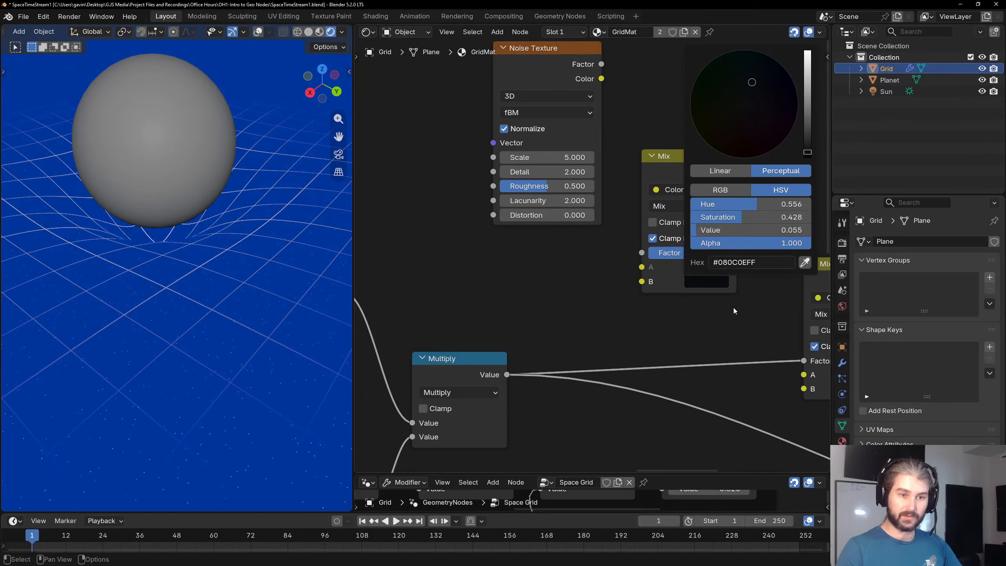
pyautogui.moveTo(753, 299); pyautogui.dragTo(671, 261, button='middle')
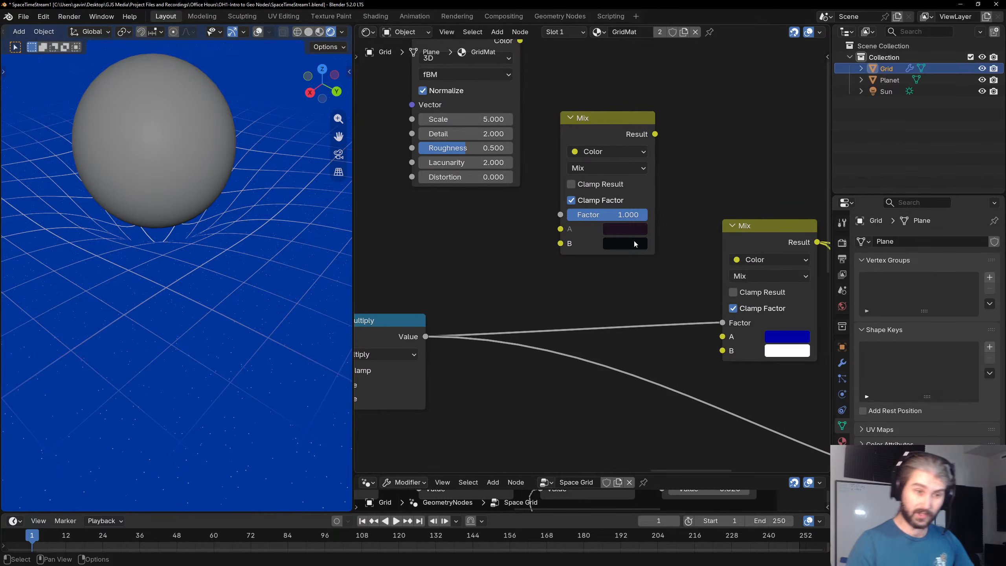
pyautogui.moveTo(631, 246)
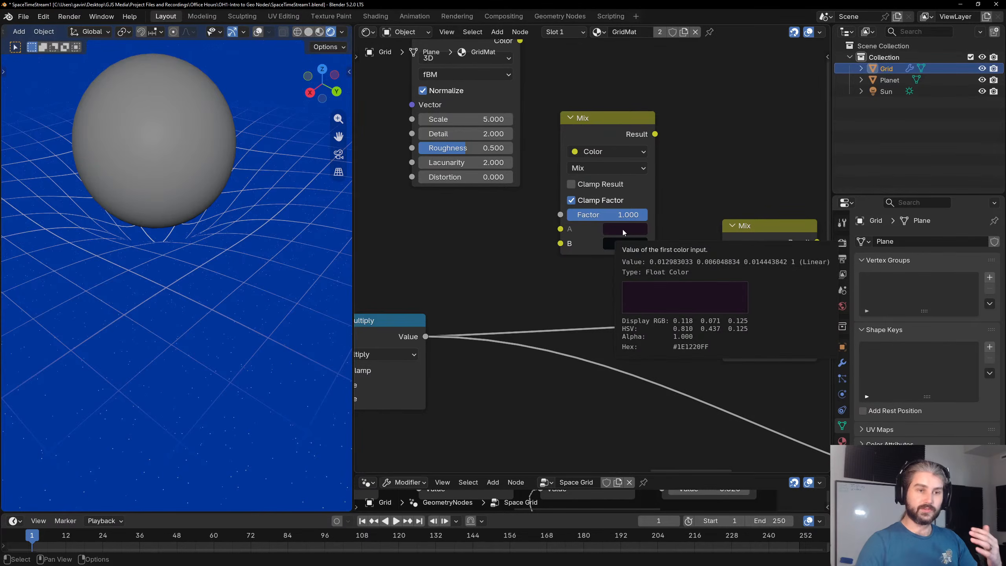
# Connect the Noise Texture's Factor output to the Factor input of the dark-colored Mix node.
pyautogui.scroll(-2, 593, 252)
pyautogui.moveTo(539, 98); pyautogui.dragTo(569, 225)
pyautogui.scroll(-1, 478, 187)
pyautogui.moveTo(478, 187); pyautogui.dragTo(557, 199, button='middle')
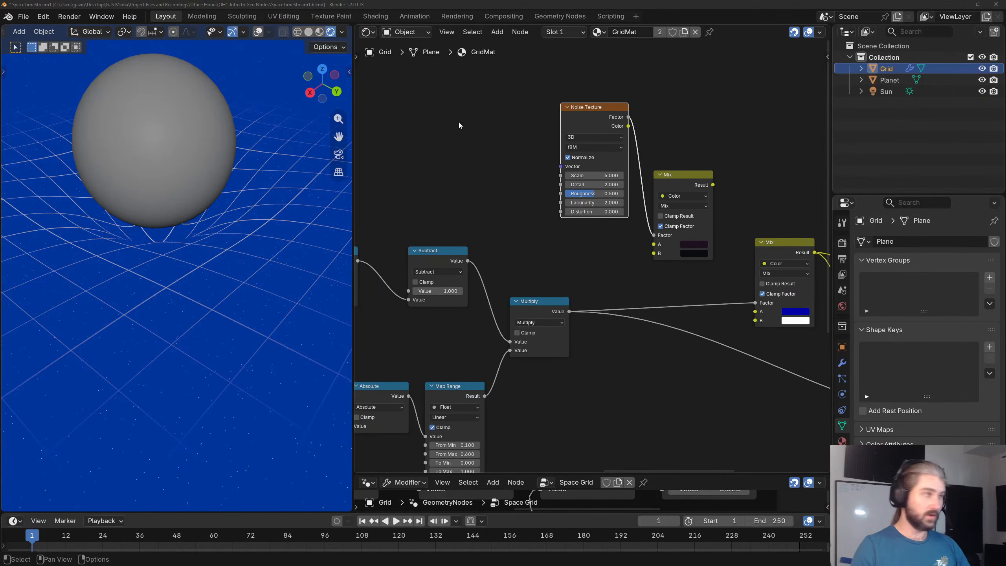
# Add a Geometry node with the Position output and connect it to the Noise Texture's Vector input.
pyautogui.moveTo(460, 124); pyautogui.dragTo(471, 138, button='middle')
pyautogui.hotkey('shift', 'a')
pyautogui.write('posi')
pyautogui.press('Return')
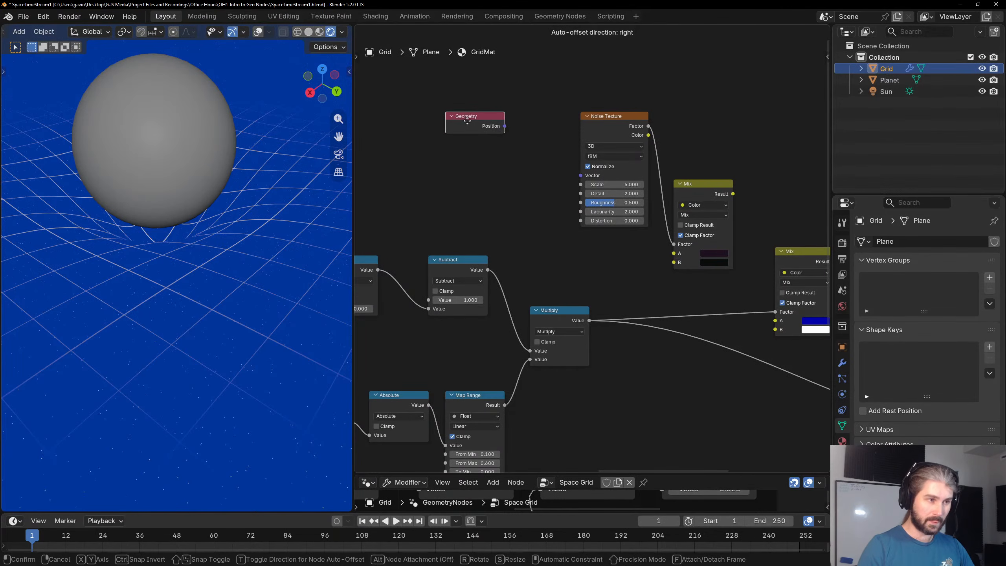
pyautogui.click(463, 121)
pyautogui.moveTo(505, 126); pyautogui.dragTo(580, 175)
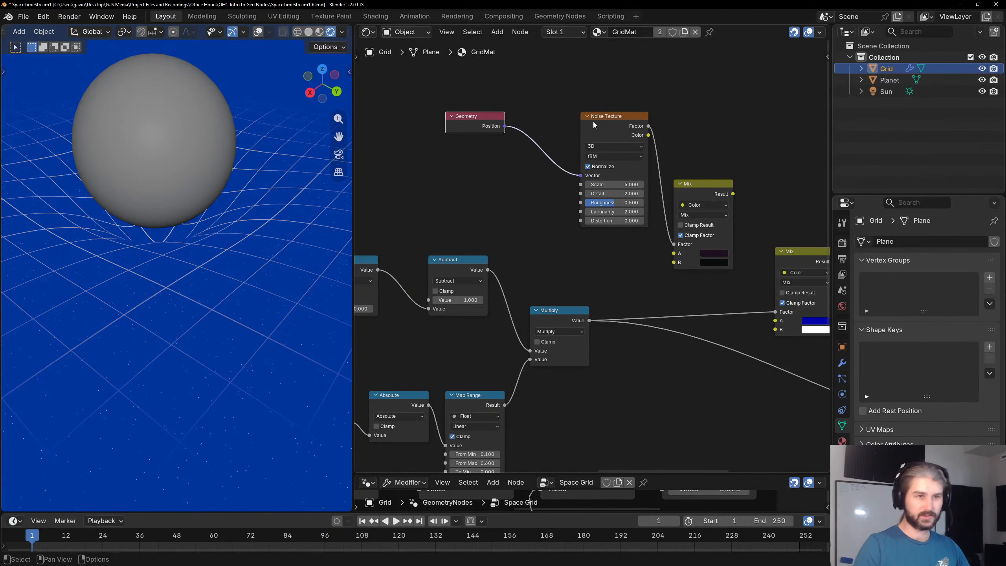
# Move the Geometry node farther away from the Noise Texture to make room between them.
pyautogui.moveTo(482, 118); pyautogui.dragTo(467, 120)
pyautogui.click(478, 146)
pyautogui.moveTo(477, 153); pyautogui.dragTo(496, 178, button='middle')
pyautogui.scroll(3, 467, 175)
pyautogui.scroll(-1, 467, 175)
pyautogui.scroll(2, 506, 194)
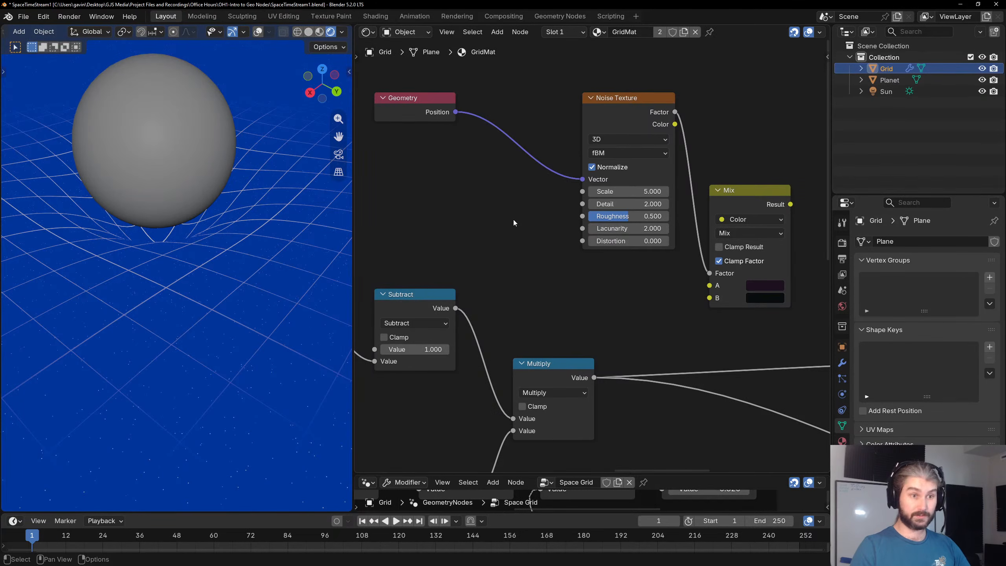
pyautogui.scroll(-2, 514, 219)
pyautogui.moveTo(514, 219); pyautogui.dragTo(610, 188, button='middle')
pyautogui.scroll(1, 609, 188)
pyautogui.moveTo(563, 113); pyautogui.dragTo(466, 123)
pyautogui.hotkey('shift', 'a')
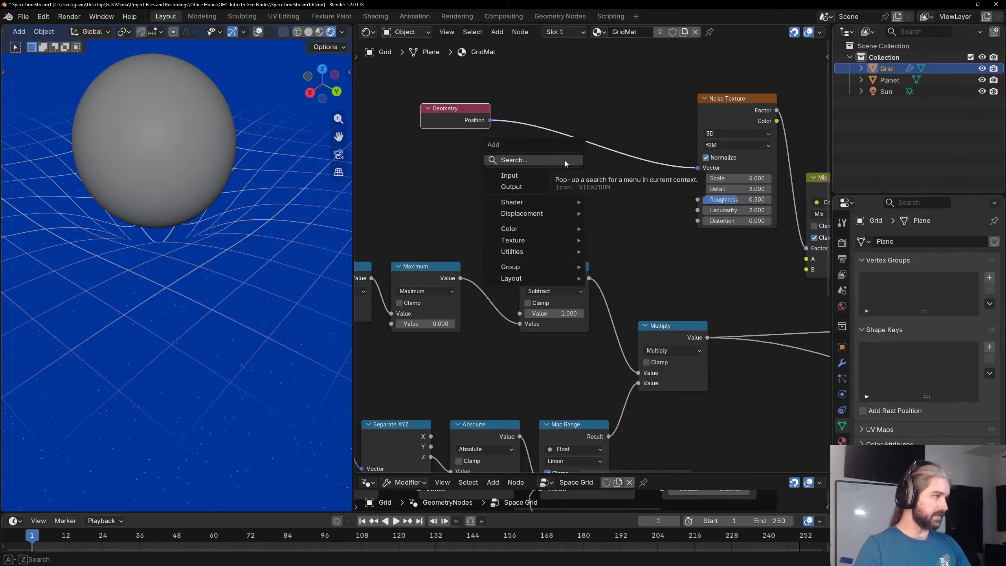
pyautogui.write('mult')
pyautogui.press('Return')
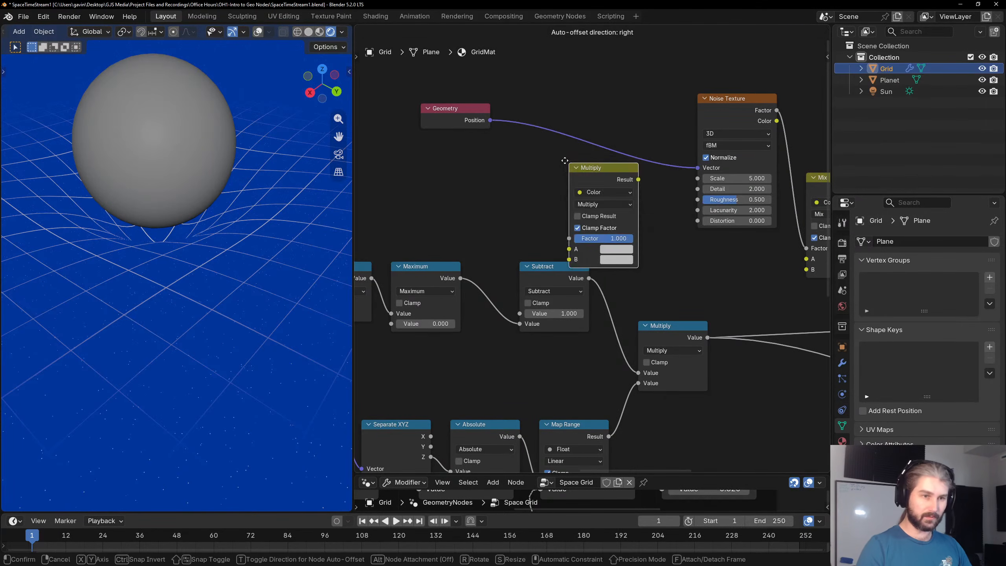
pyautogui.rightClick(507, 144)
# Insert a Vector Math node between Geometry and Noise Texture, set to Multiply with the vector 1, 1, 0.
pyautogui.hotkey('shift', 'a')
pyautogui.write('vec')
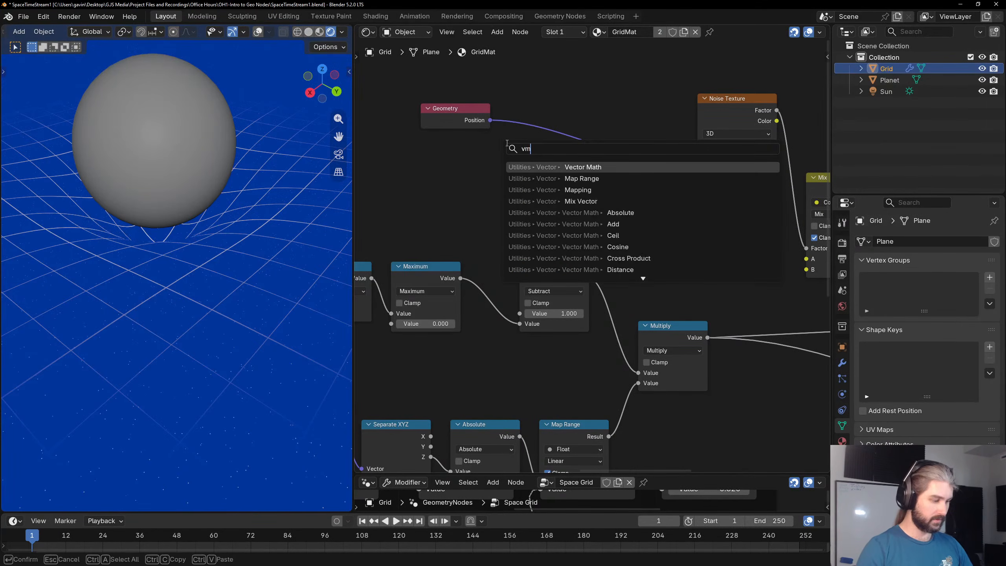
pyautogui.press('Return')
pyautogui.click(505, 107)
pyautogui.click(548, 132)
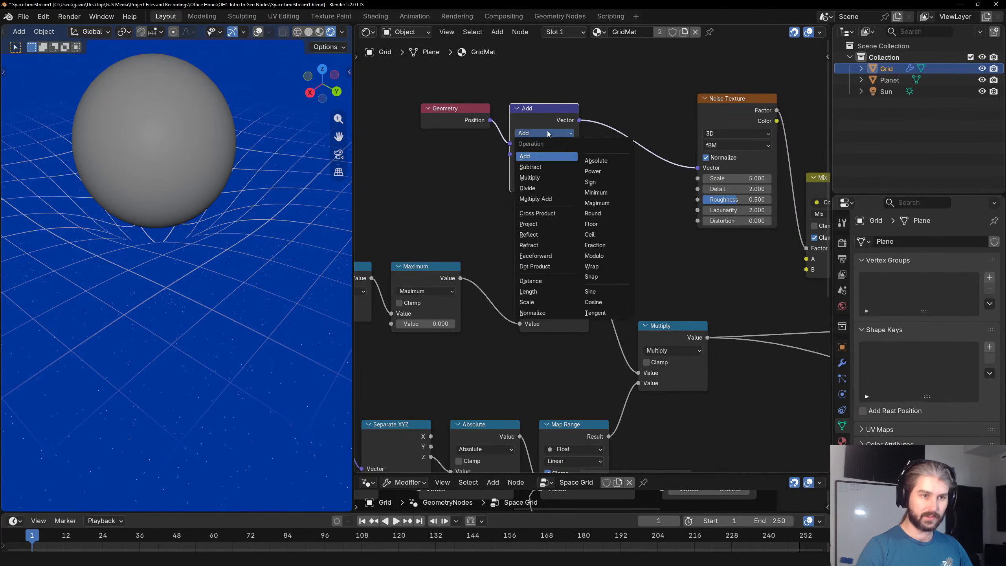
pyautogui.click(541, 178)
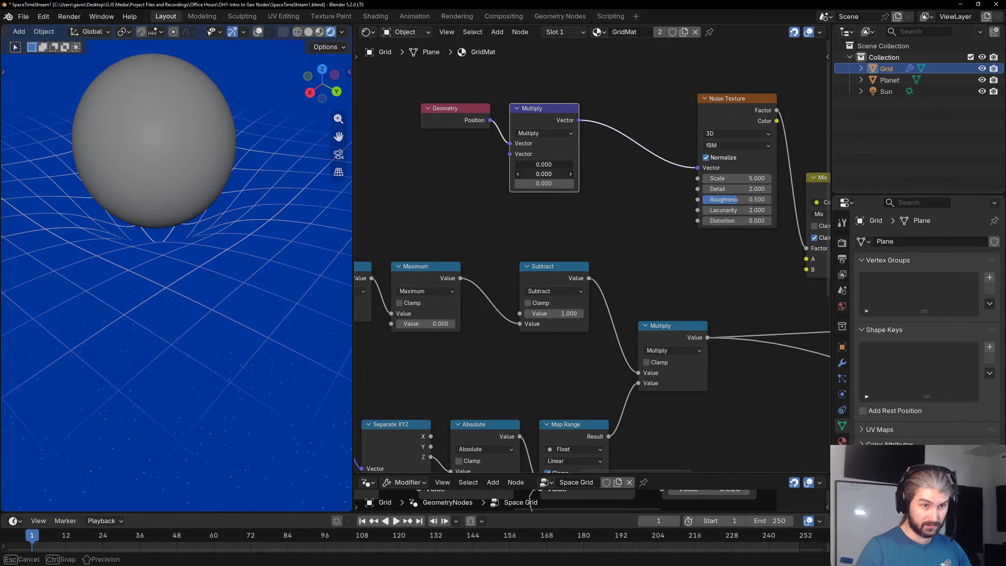
pyautogui.scroll(3, 454, 140)
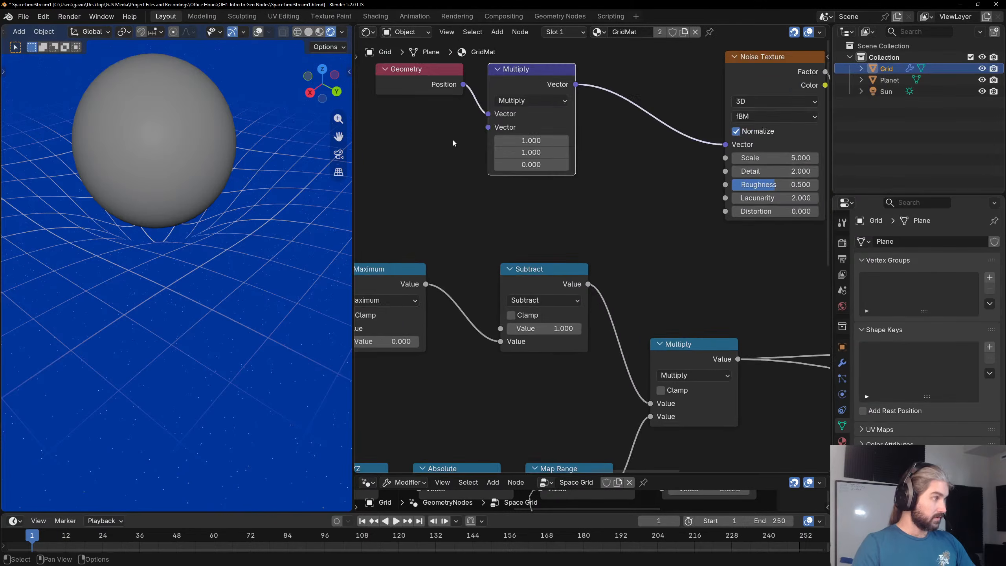
# Preview the Noise Texture's Factor output on the grid and examine the noise pattern around the planet.
pyautogui.scroll(3, 532, 147)
pyautogui.scroll(-5, 527, 120)
pyautogui.moveTo(698, 165); pyautogui.dragTo(599, 185, button='middle')
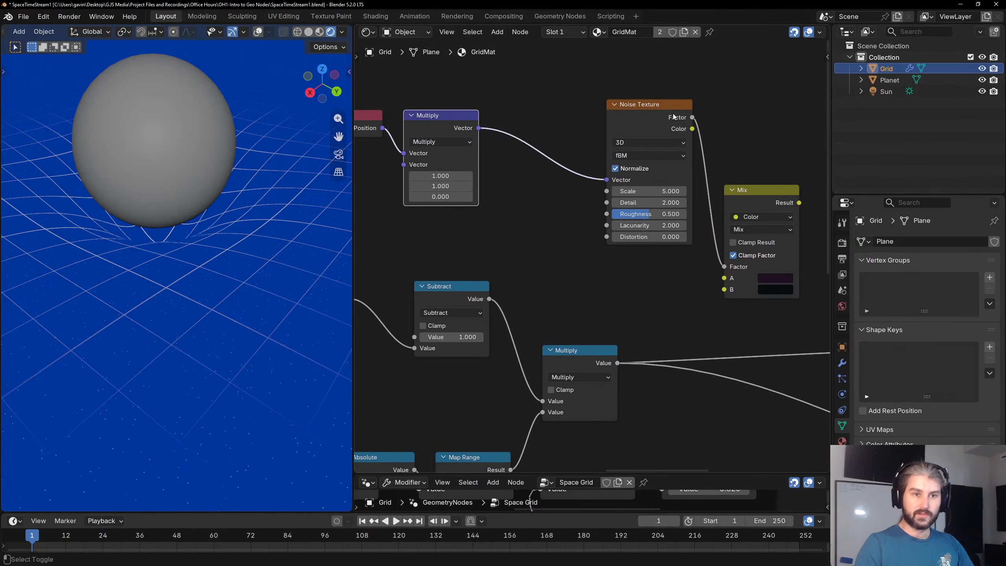
pyautogui.scroll(-6, 241, 224)
pyautogui.moveTo(224, 242); pyautogui.dragTo(225, 227, button='middle')
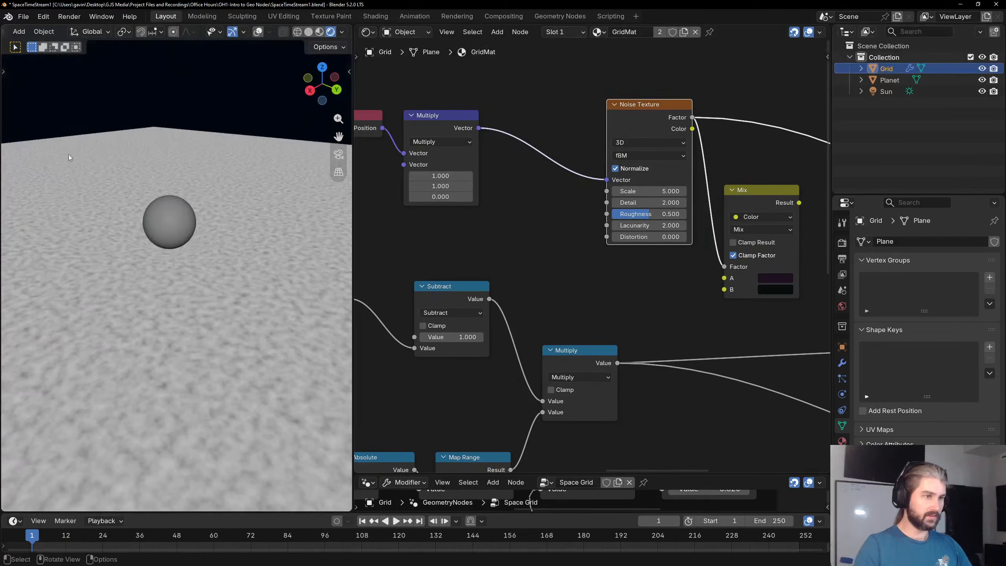
pyautogui.scroll(6, 298, 182)
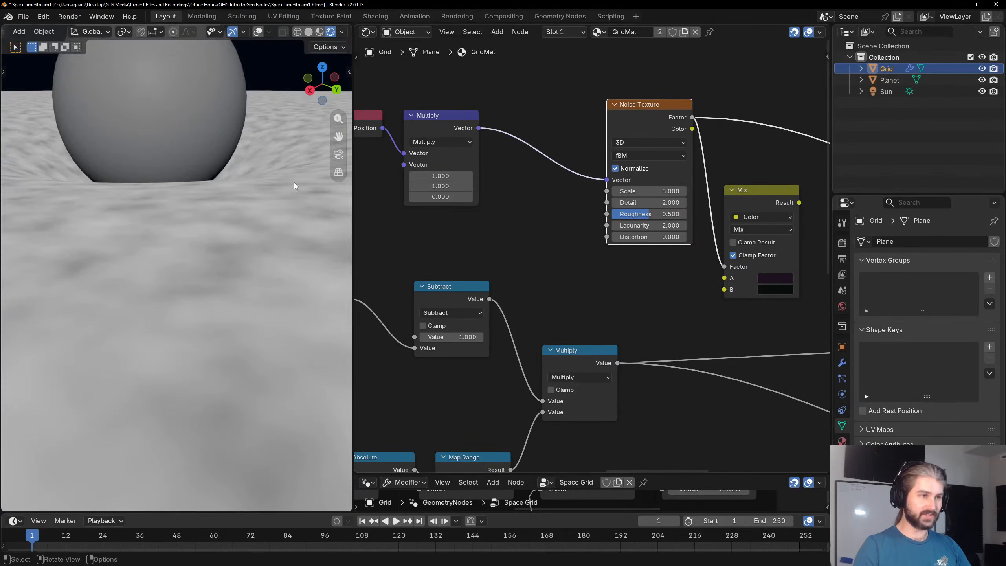
pyautogui.moveTo(294, 182); pyautogui.dragTo(275, 203, button='middle')
pyautogui.scroll(-4, 275, 202)
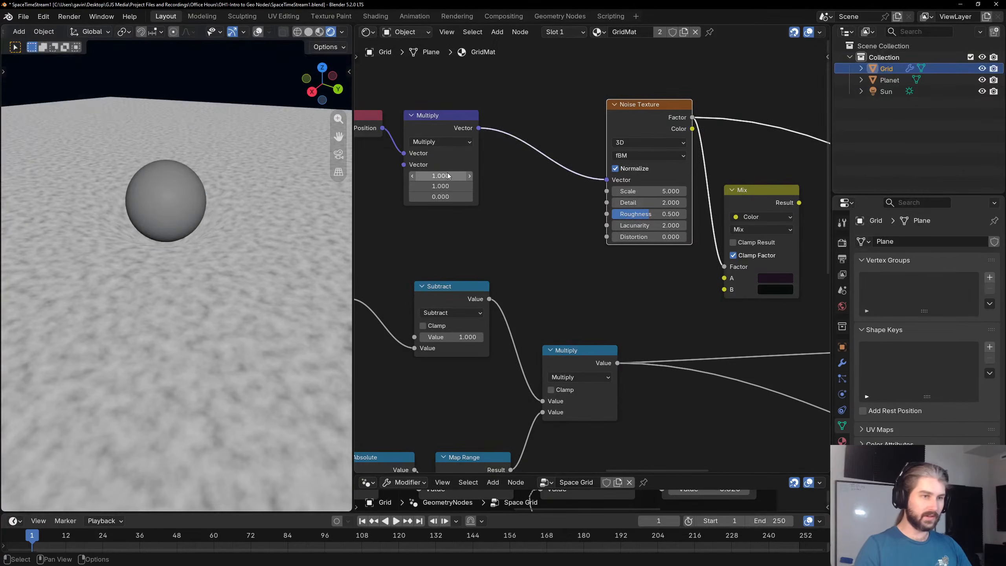
# Stretch the noise by setting the vector Multiply node's X to 0.110 and Y to 0.010.
pyautogui.moveTo(441, 176); pyautogui.dragTo(367, 176)
pyautogui.moveTo(441, 176); pyautogui.dragTo(446, 176)
pyautogui.click(443, 187)
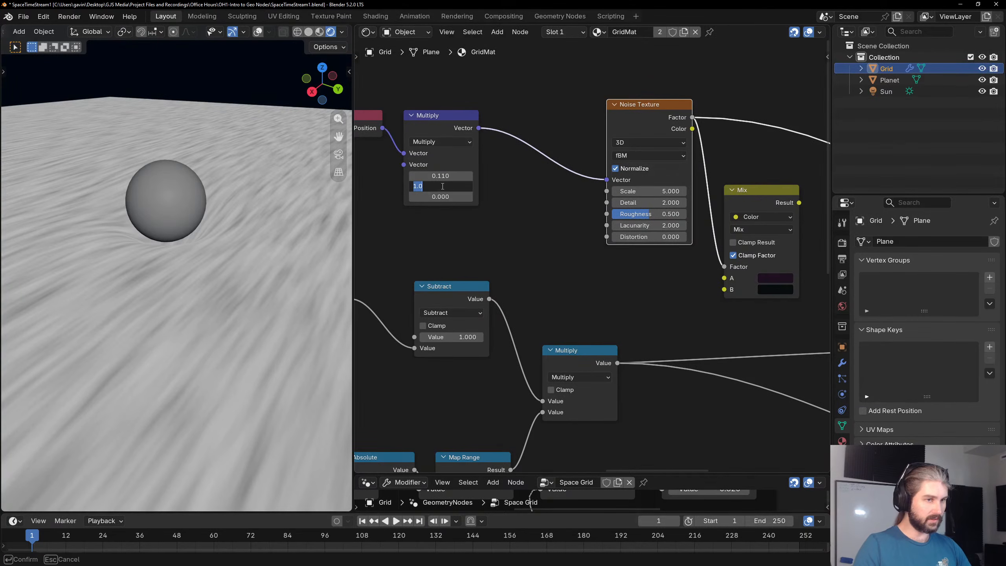
pyautogui.press('BackSpace')
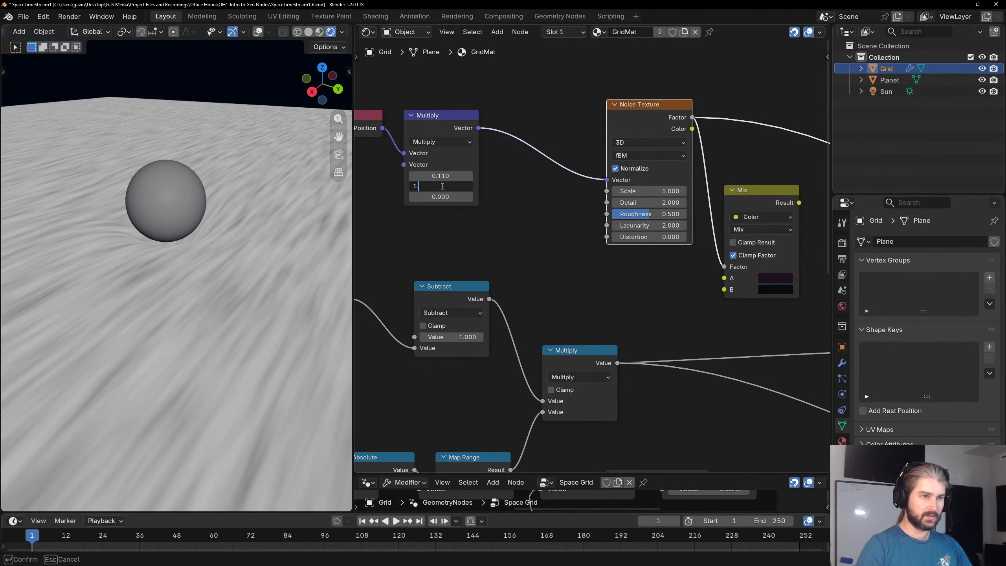
pyautogui.write('.03')
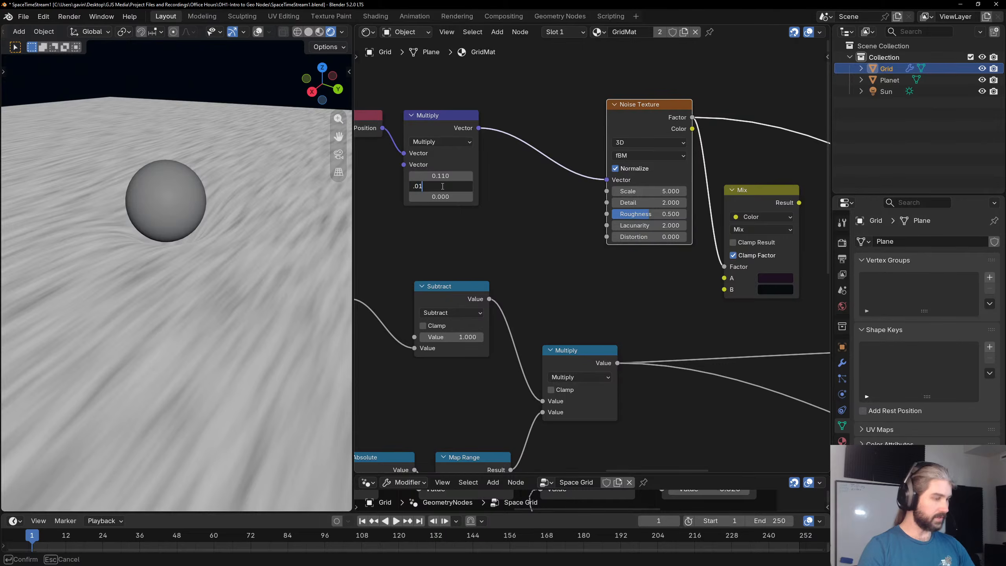
pyautogui.press('Return')
pyautogui.click(441, 186)
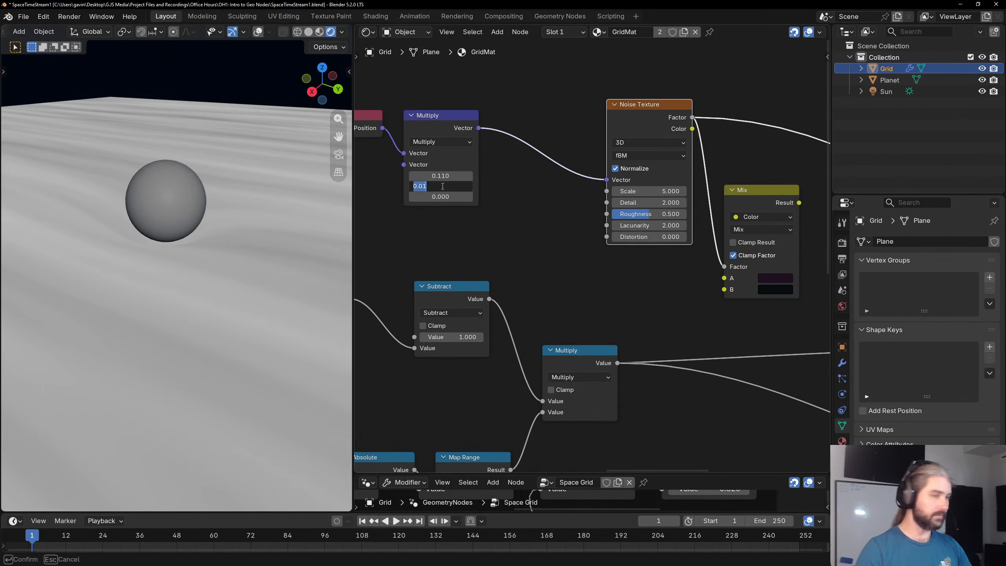
pyautogui.write('0.01')
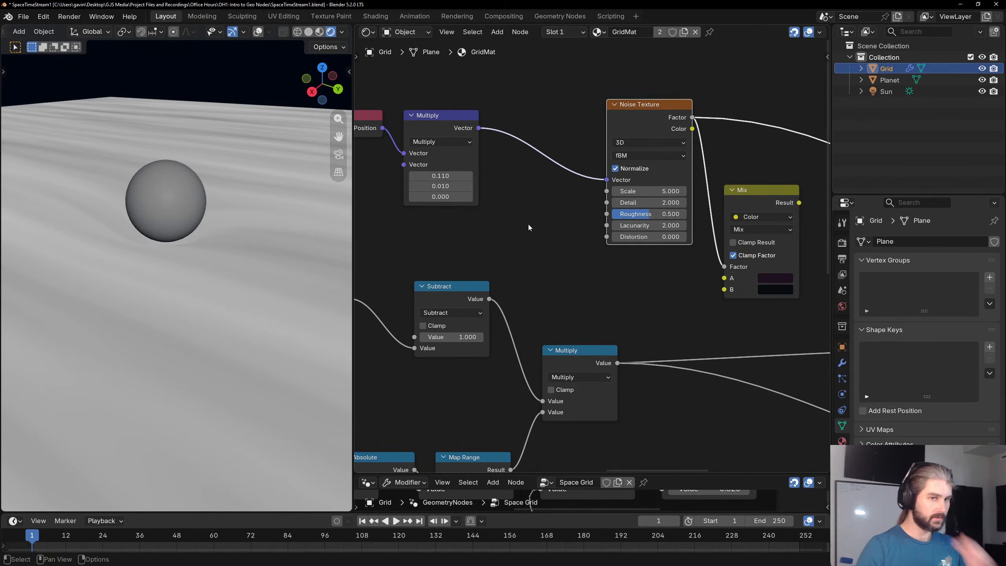
# Set the Noise Texture's Scale to 0.480.
pyautogui.click(533, 226)
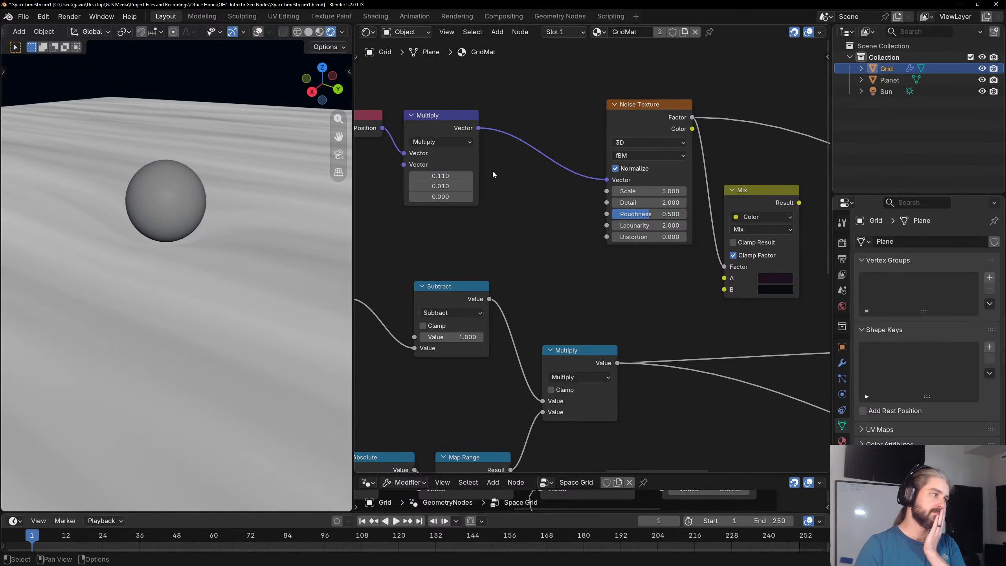
pyautogui.moveTo(650, 191)
pyautogui.mouseDown()
pyautogui.moveTo(616, 191)
pyautogui.moveTo(663, 194)
pyautogui.moveTo(652, 194)
pyautogui.mouseUp()
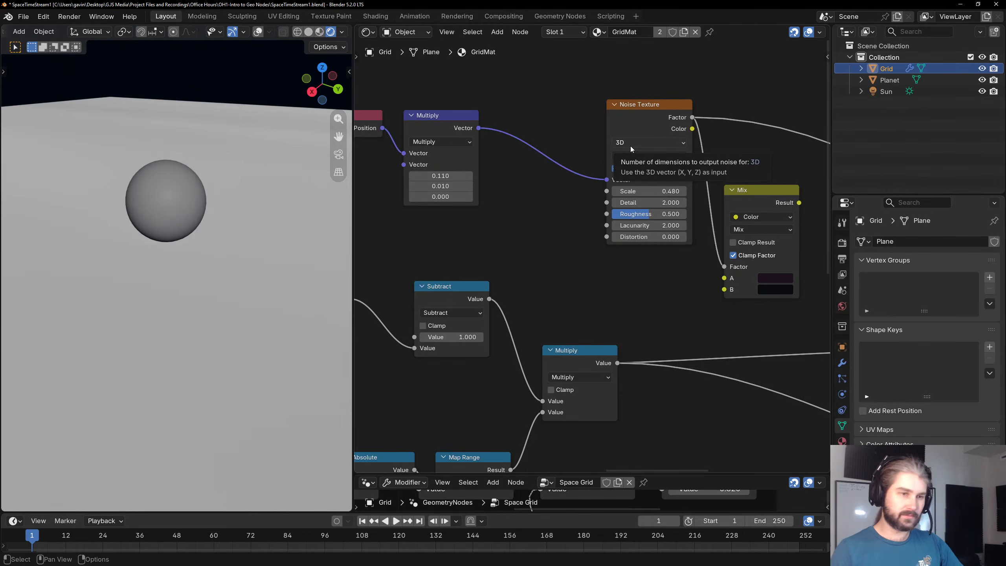
# Duplicate the vector Multiply node in front of the Noise Texture, switch the copy to Add, and set its vector to 0, 0, 2.800.
pyautogui.click(439, 150)
pyautogui.hotkey('shift', 'd')
pyautogui.click(547, 148)
pyautogui.click(546, 142)
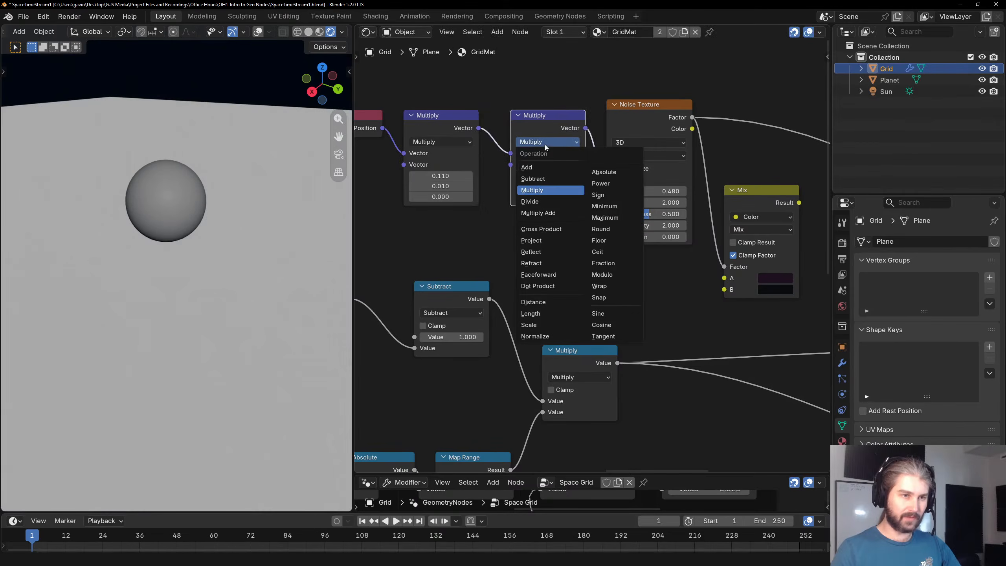
pyautogui.click(544, 168)
pyautogui.press('BackSpace')
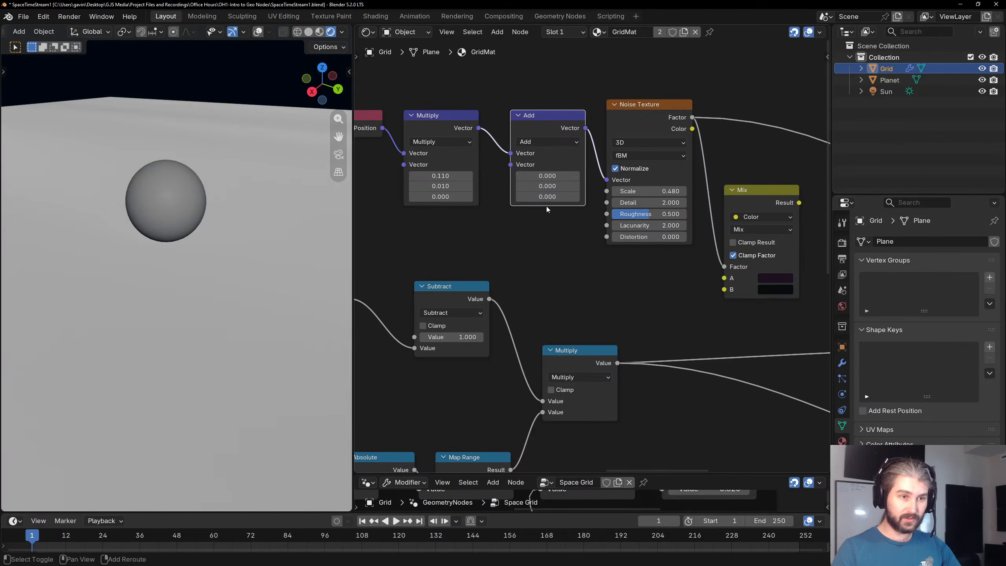
pyautogui.moveTo(546, 197)
pyautogui.mouseDown()
pyautogui.moveTo(558, 197)
pyautogui.moveTo(535, 197)
pyautogui.moveTo(585, 197)
pyautogui.mouseUp()
pyautogui.moveTo(542, 115); pyautogui.dragTo(530, 117)
# Switch the Noise Texture to 4D and remove the vector Add node while keeping the Multiply connection.
pyautogui.click(641, 143)
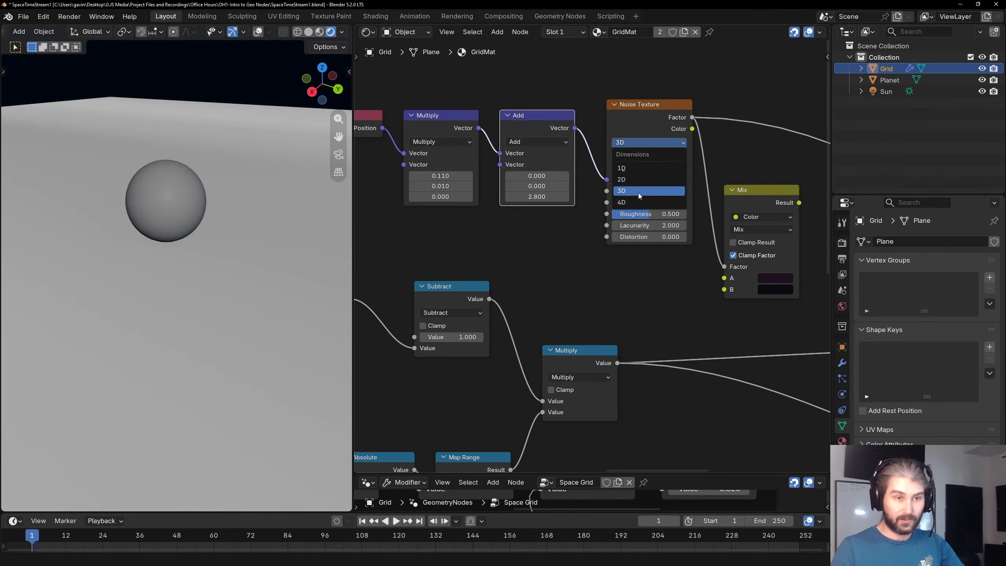
pyautogui.click(639, 192)
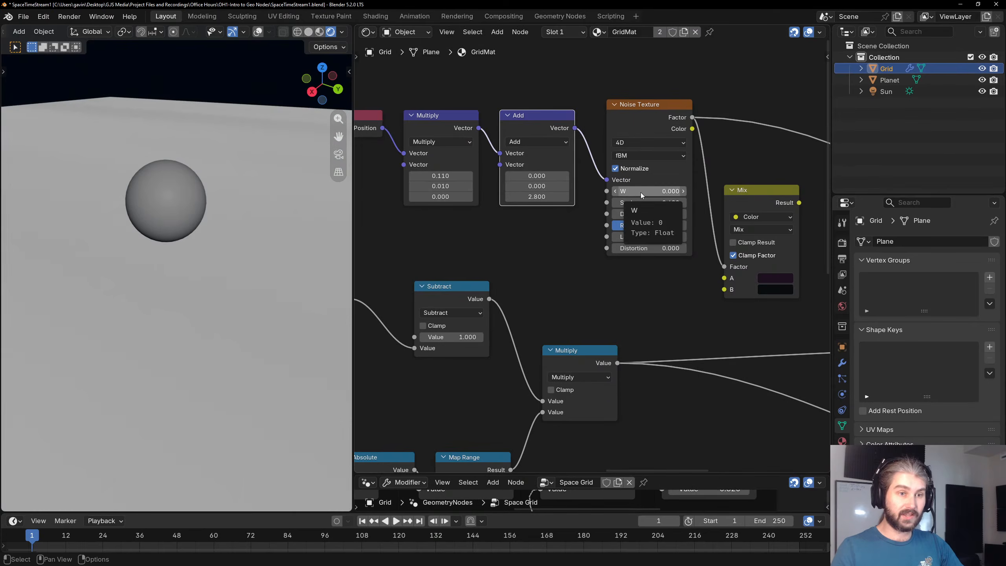
pyautogui.moveTo(640, 192)
pyautogui.mouseDown()
pyautogui.moveTo(673, 192)
pyautogui.moveTo(638, 191)
pyautogui.moveTo(665, 196)
pyautogui.mouseUp()
pyautogui.hotkey('ctrl', 'x')
# Set the Noise Texture's W to 3.060 and check the pattern across the whole grid.
pyautogui.scroll(-1, 594, 179)
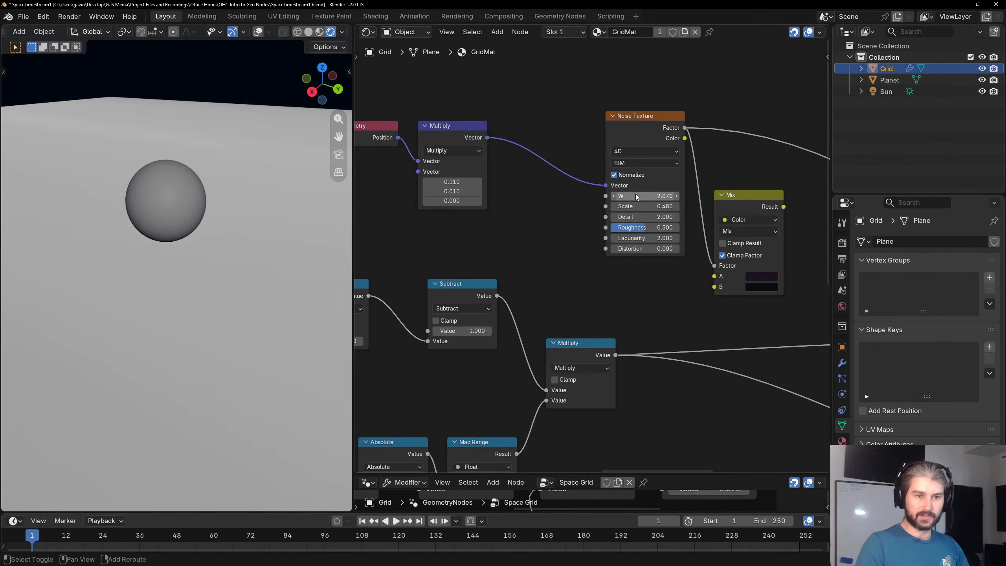
pyautogui.moveTo(635, 196)
pyautogui.mouseDown()
pyautogui.moveTo(673, 196)
pyautogui.moveTo(654, 196)
pyautogui.mouseUp()
pyautogui.scroll(-7, 182, 271)
pyautogui.scroll(-4, 190, 270)
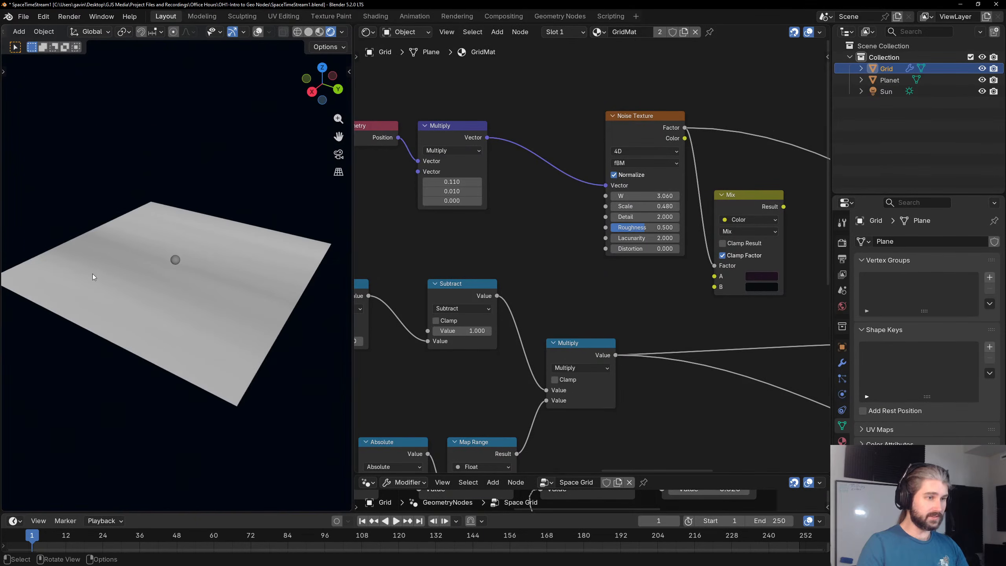
pyautogui.scroll(2, 548, 208)
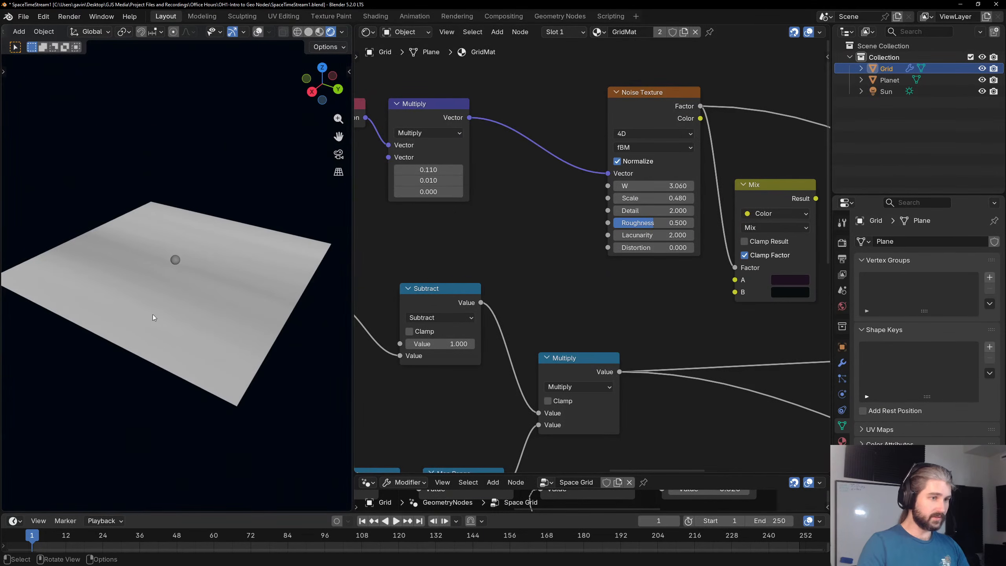
# Preview the dark color Mix result on the grid and examine it around the planet from several angles.
pyautogui.keyDown('ctrl'); pyautogui.keyDown('shift'); pyautogui.click(766, 193); pyautogui.keyUp('shift'); pyautogui.keyUp('ctrl')
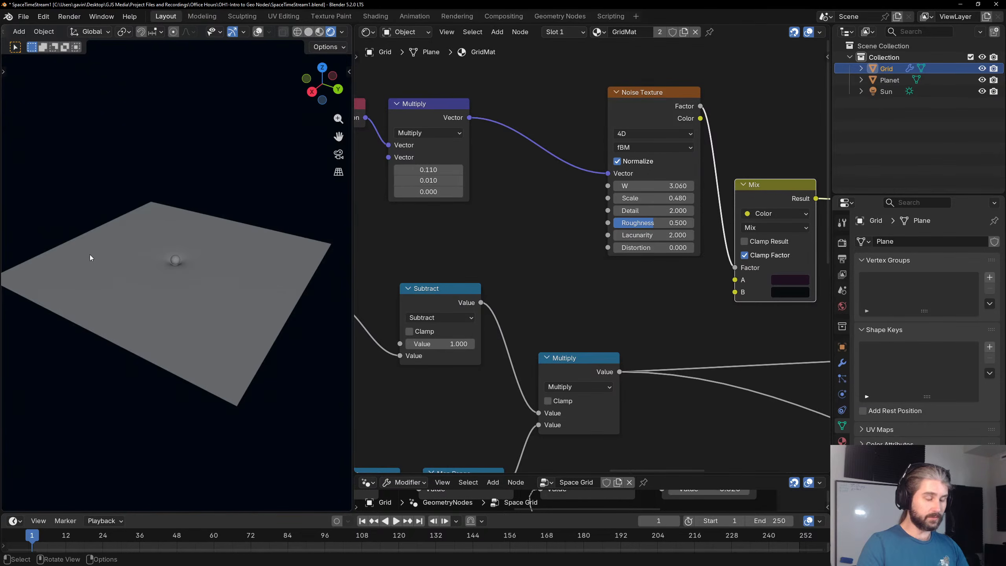
pyautogui.scroll(6, 192, 291)
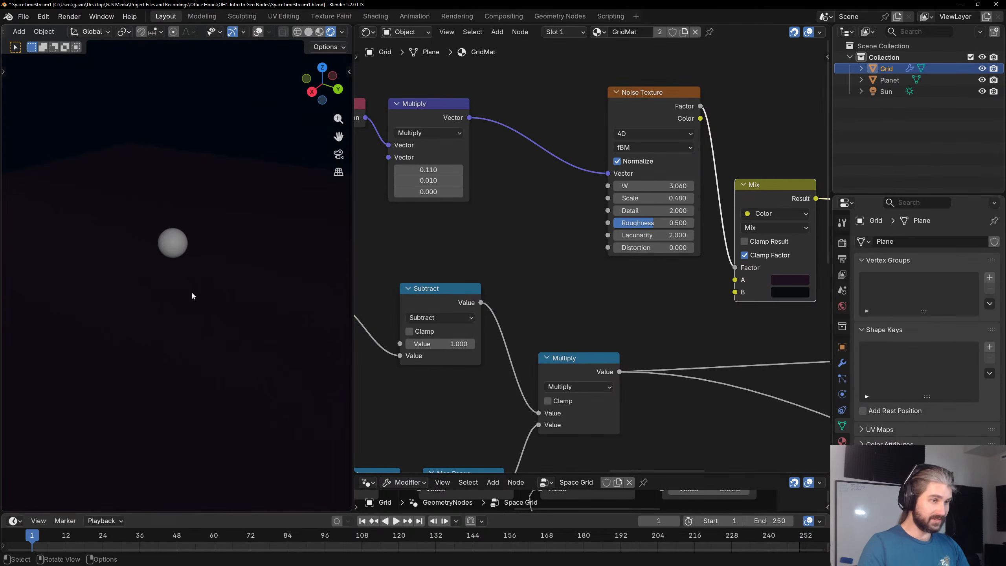
pyautogui.moveTo(190, 277); pyautogui.dragTo(189, 255, button='middle')
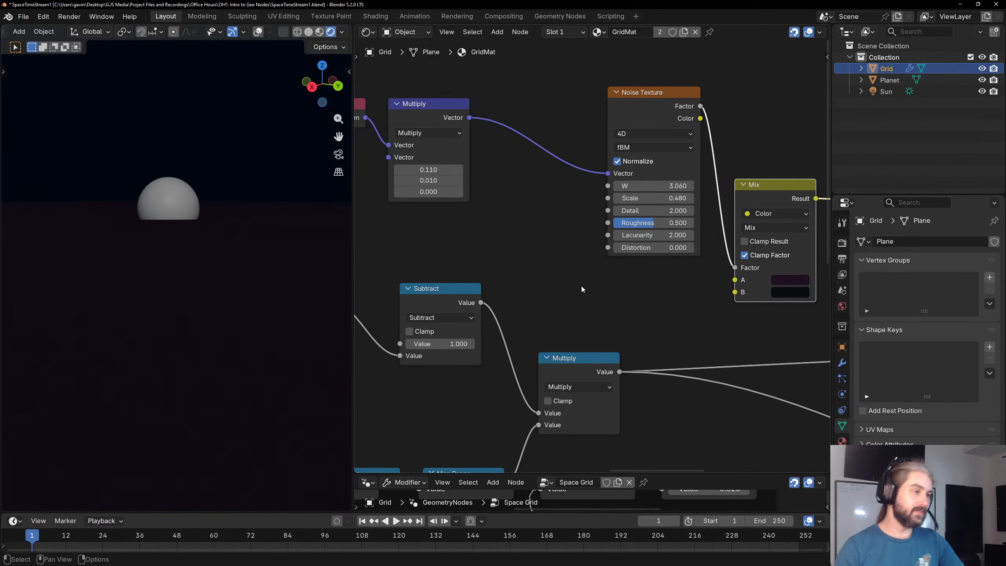
pyautogui.moveTo(266, 184); pyautogui.dragTo(245, 216, button='middle')
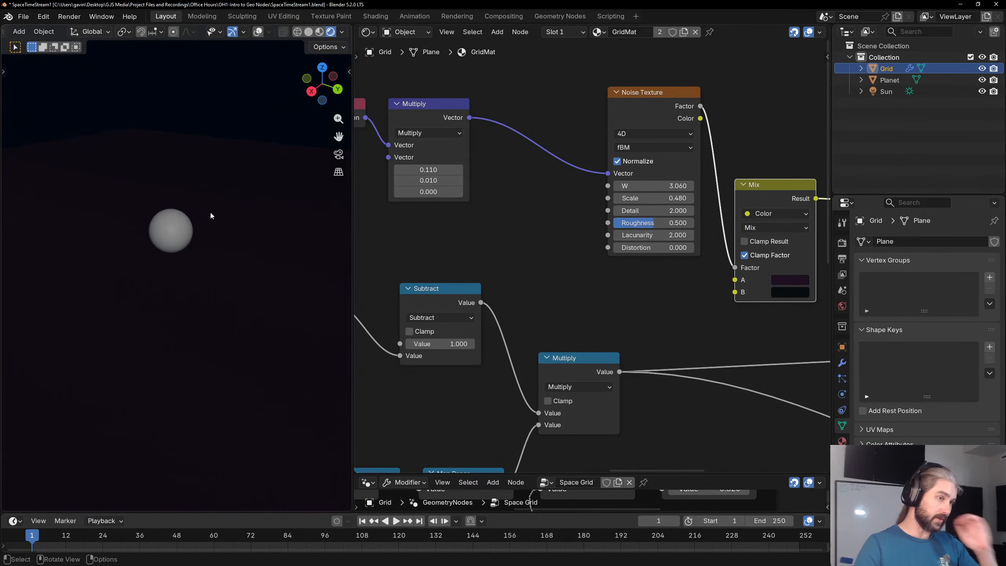
pyautogui.scroll(2, 233, 184)
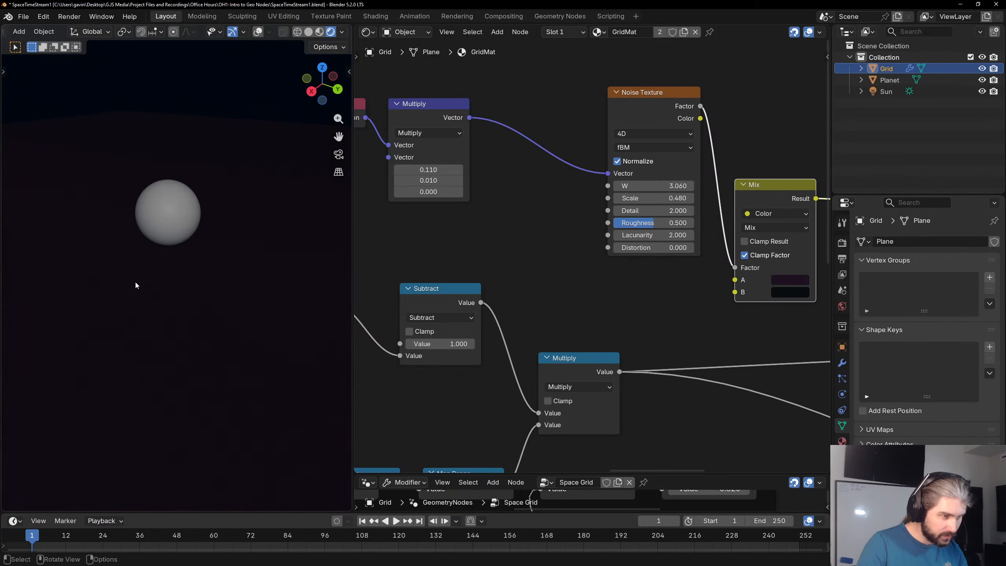
pyautogui.moveTo(135, 280); pyautogui.dragTo(274, 270, button='middle')
# Move the dark color Mix node up beside the Noise Texture so their tops align.
pyautogui.scroll(-2, 735, 273)
pyautogui.moveTo(736, 274); pyautogui.dragTo(599, 253, button='middle')
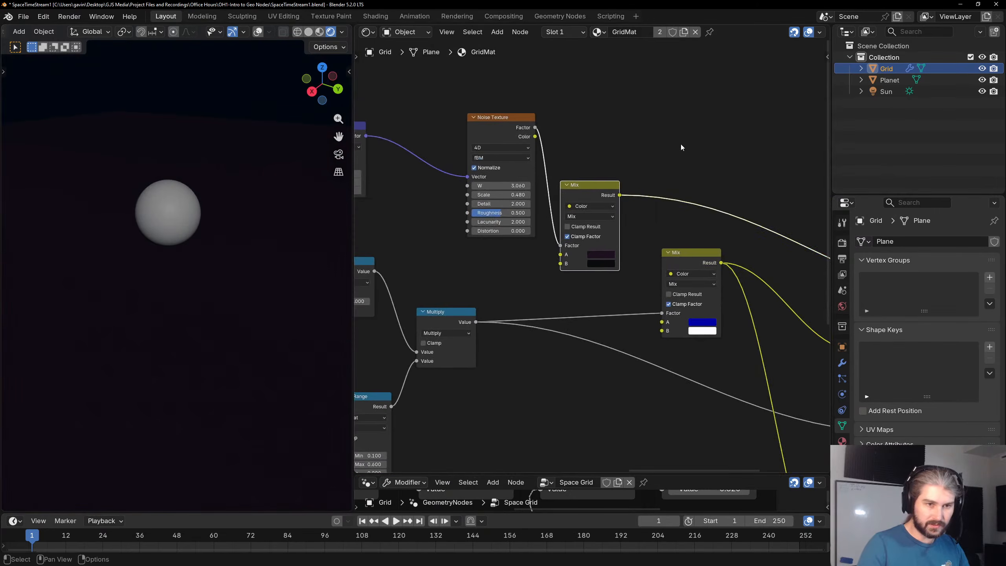
pyautogui.press('g')
pyautogui.click(673, 134)
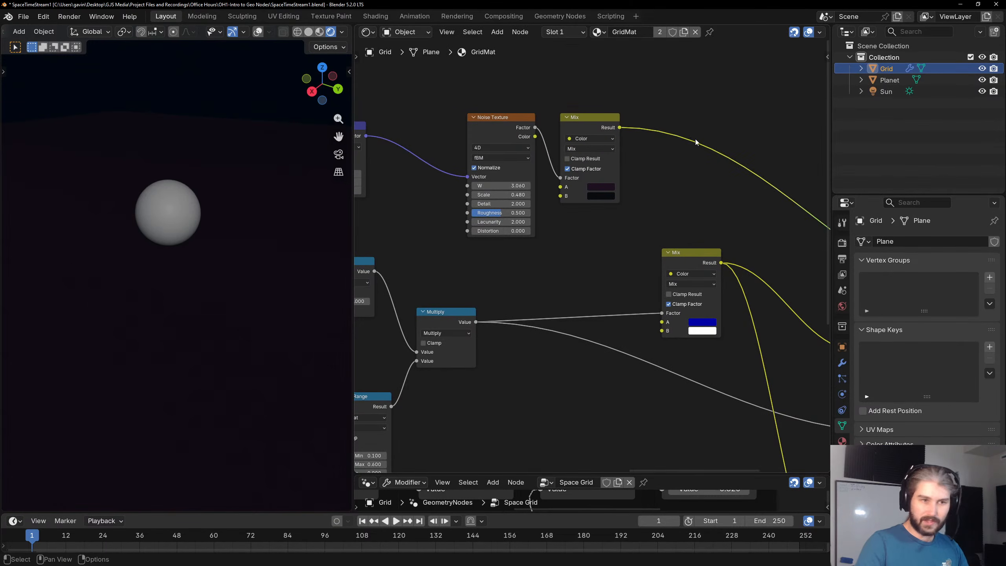
pyautogui.moveTo(674, 134); pyautogui.dragTo(621, 121, button='middle')
pyautogui.press('g')
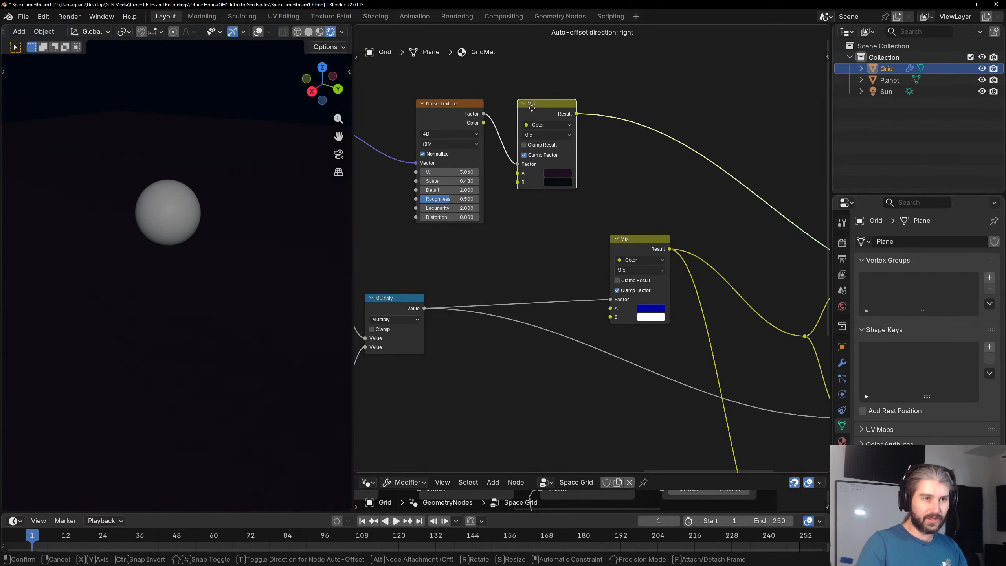
pyautogui.click(528, 112)
pyautogui.click(618, 104)
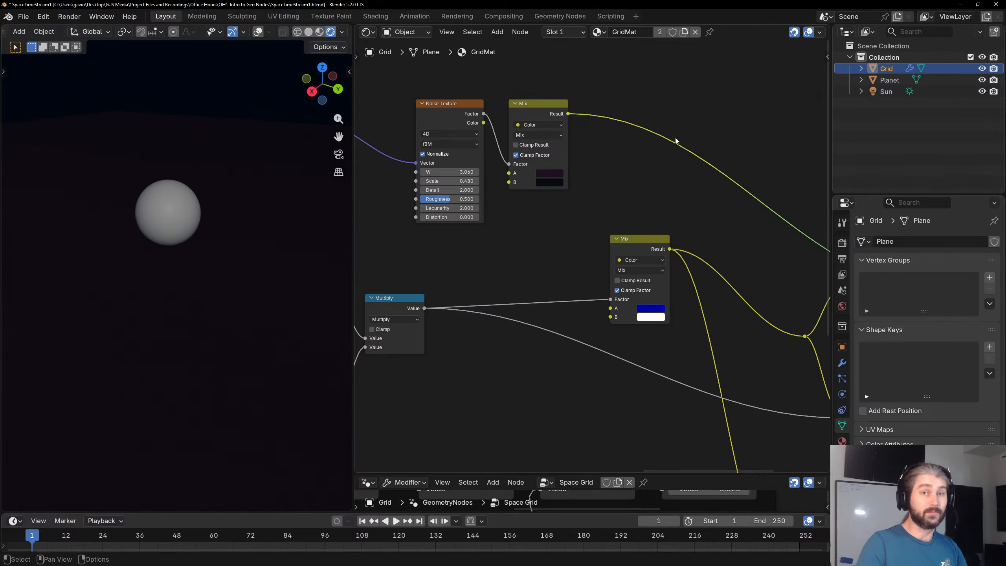
pyautogui.moveTo(680, 142); pyautogui.dragTo(639, 160, button='middle')
pyautogui.scroll(-2, 587, 145)
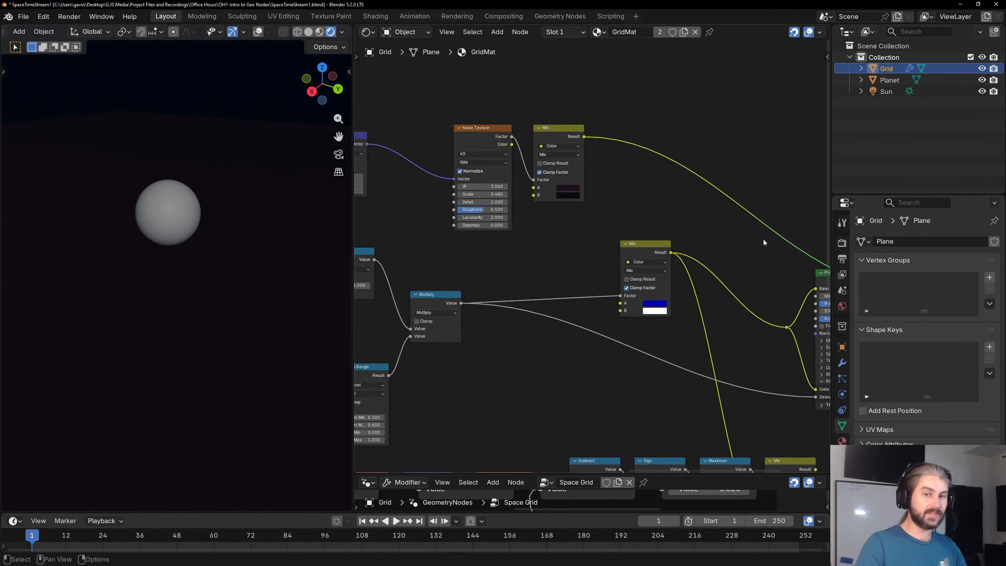
pyautogui.click(842, 259)
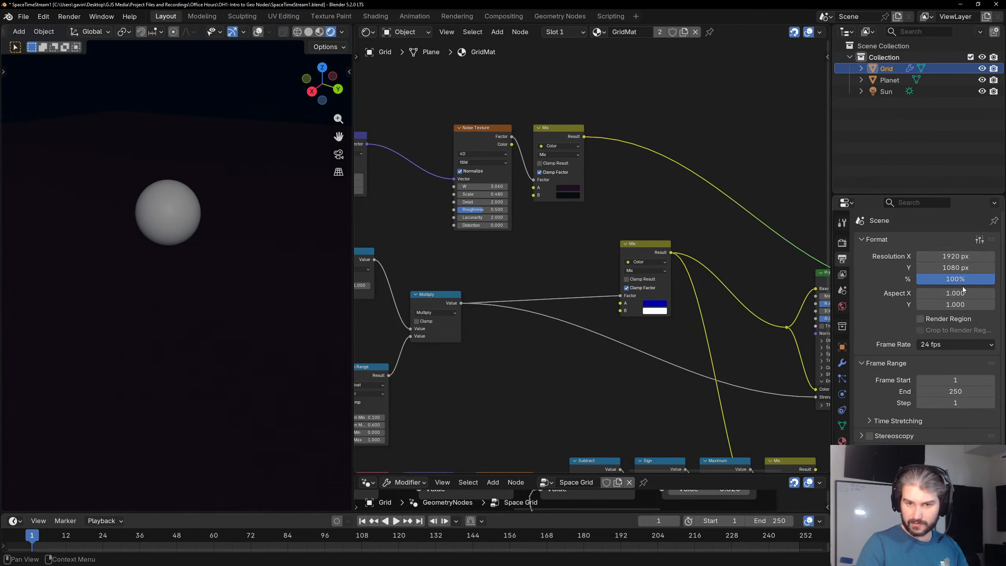
pyautogui.scroll(-4, 946, 374)
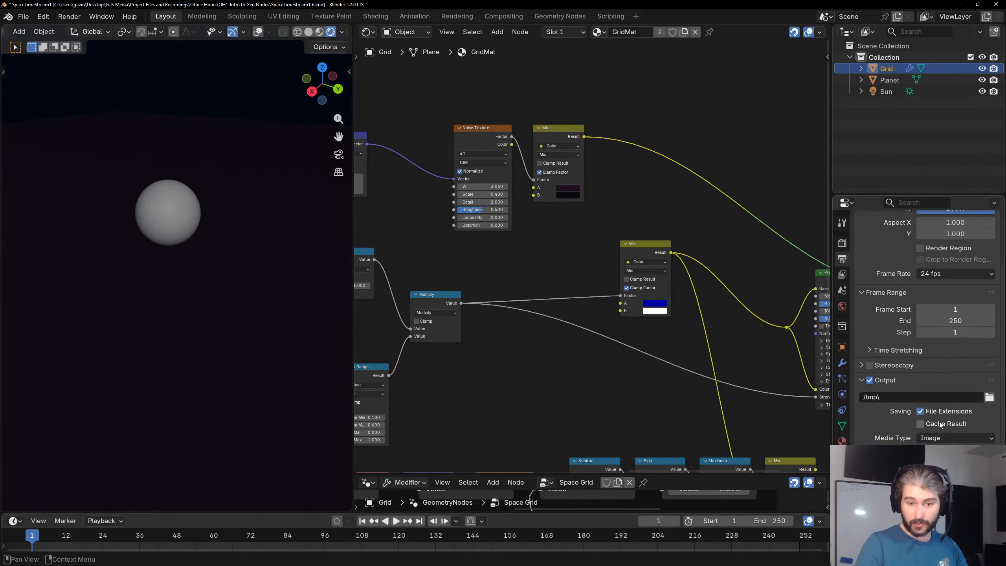
pyautogui.click(842, 242)
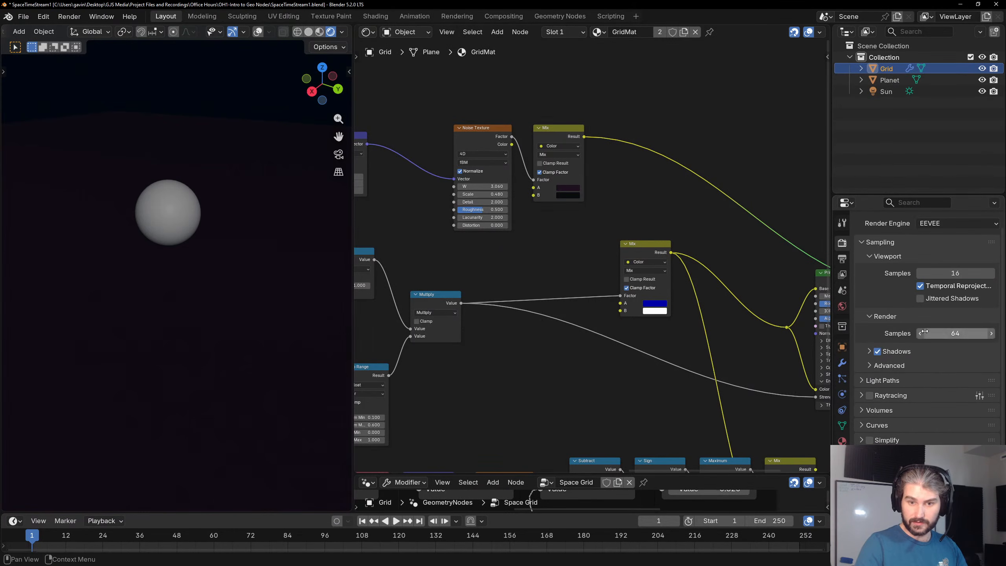
pyautogui.click(843, 257)
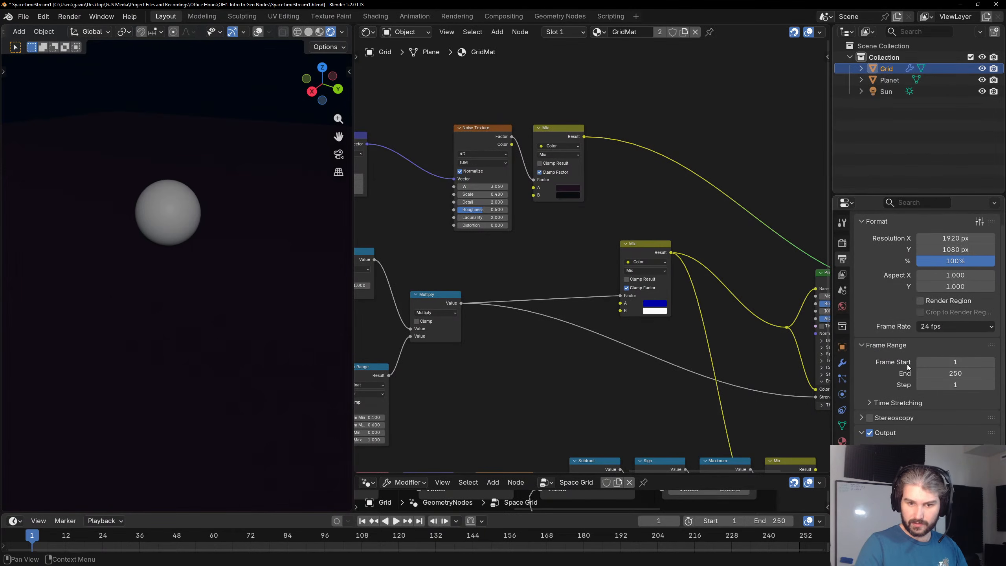
# Switch the viewport to Material Preview shading and set the render engine to Cycles.
pyautogui.click(320, 33)
pyautogui.click(843, 243)
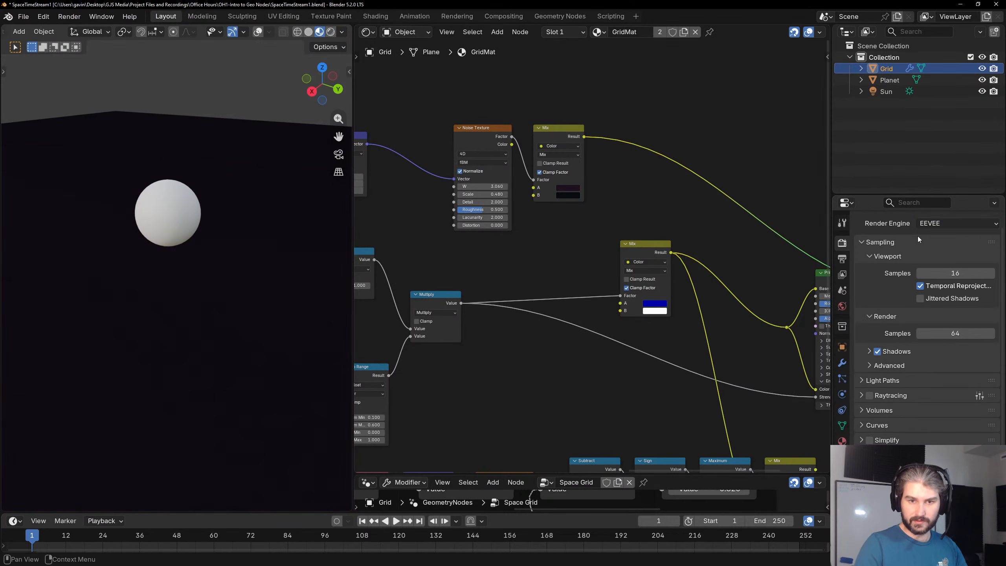
pyautogui.click(958, 223)
pyautogui.click(944, 260)
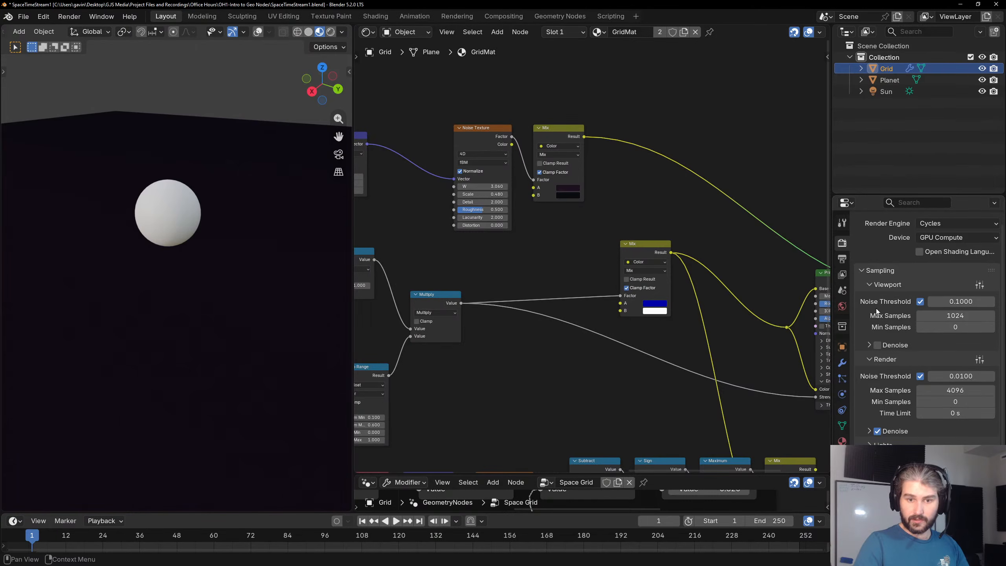
# Set the Cycles maximum samples to 4 for the viewport and 32 for the render.
pyautogui.click(950, 315)
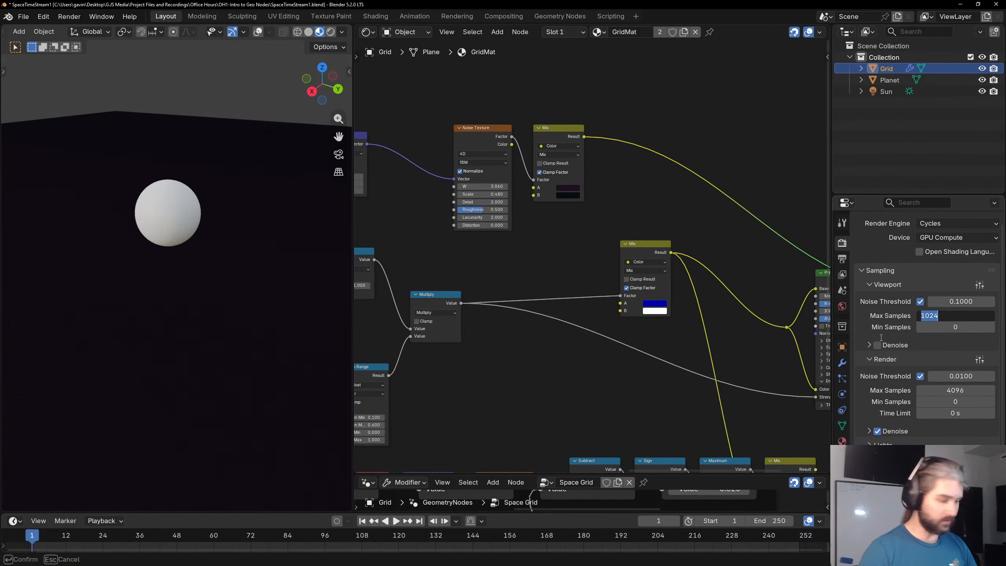
pyautogui.write('4')
pyautogui.press('Return')
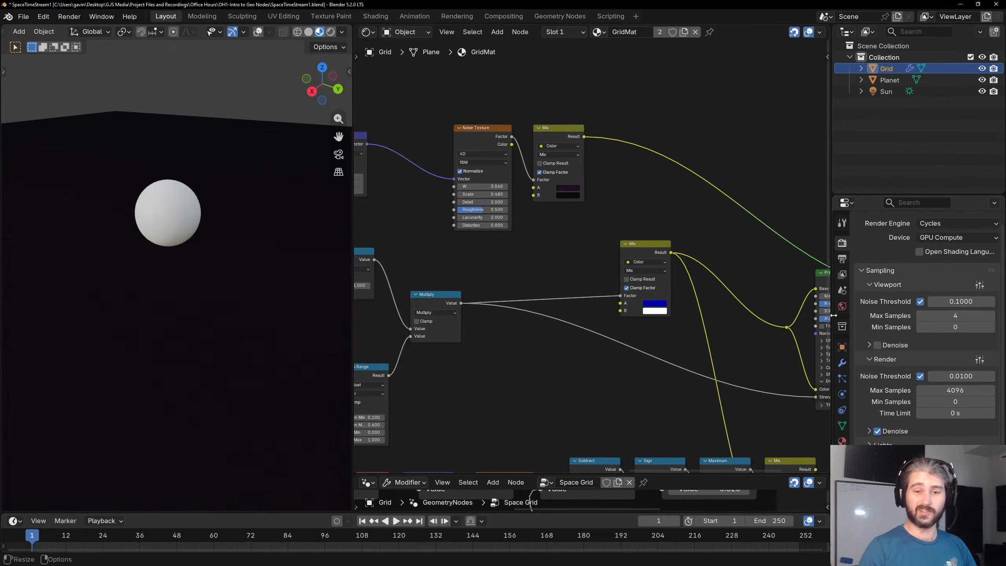
pyautogui.click(958, 393)
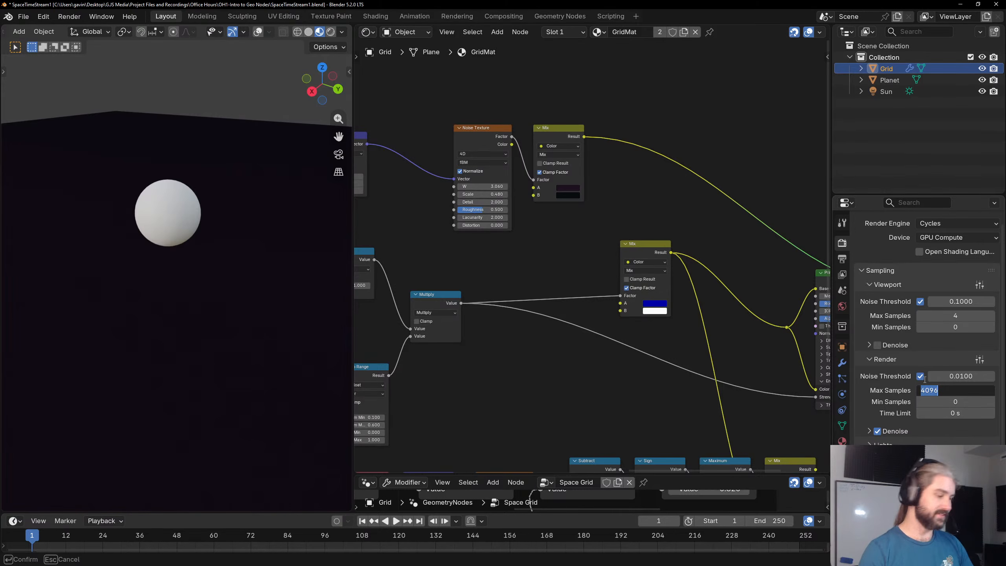
pyautogui.write('32')
pyautogui.press('Return')
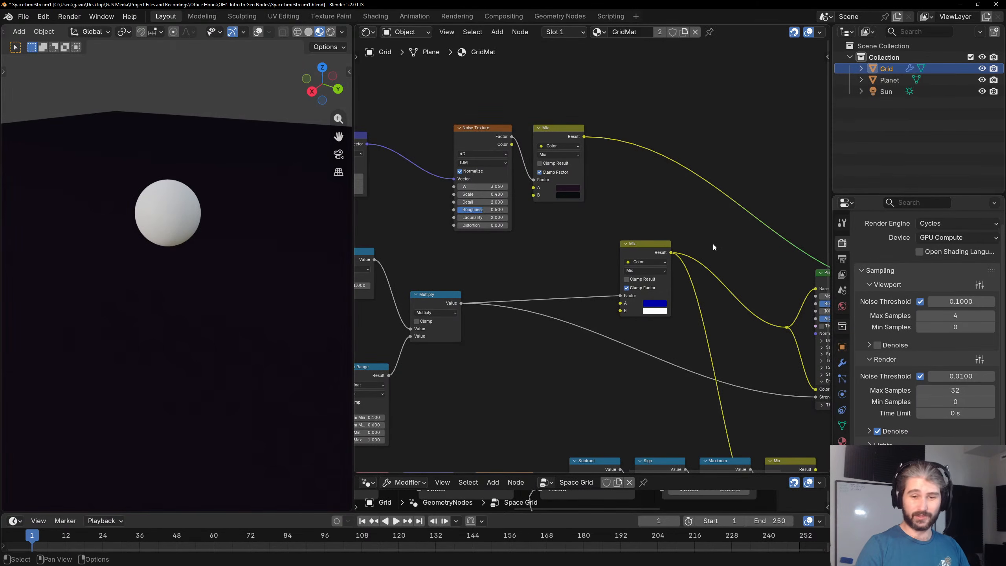
# Preview the Noise Texture's Factor output on the grid and examine the direction of the stretched noise.
pyautogui.scroll(-3, 606, 246)
pyautogui.moveTo(611, 247); pyautogui.dragTo(502, 227, button='middle')
pyautogui.scroll(2, 502, 227)
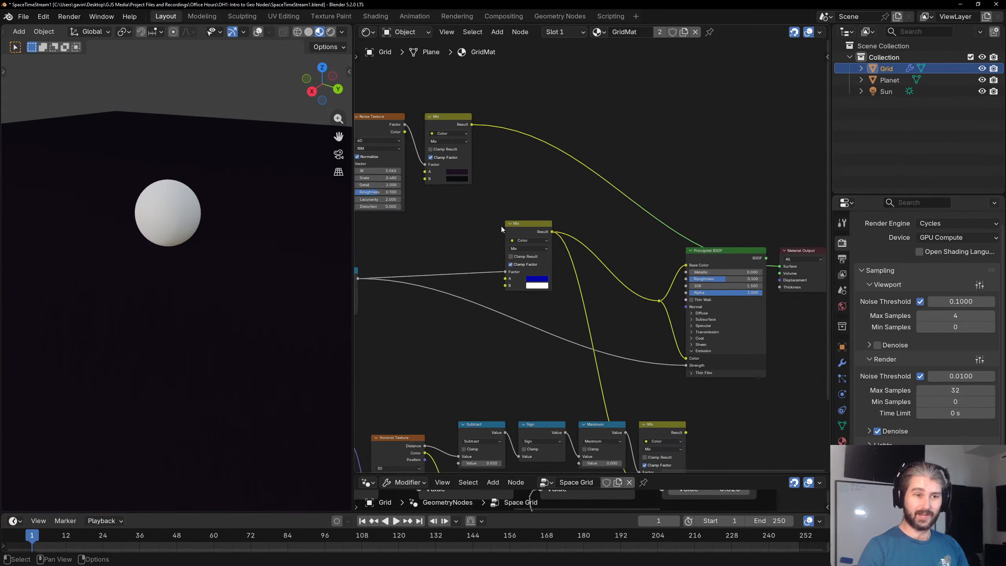
pyautogui.moveTo(444, 209); pyautogui.dragTo(514, 224, button='middle')
pyautogui.scroll(1, 514, 224)
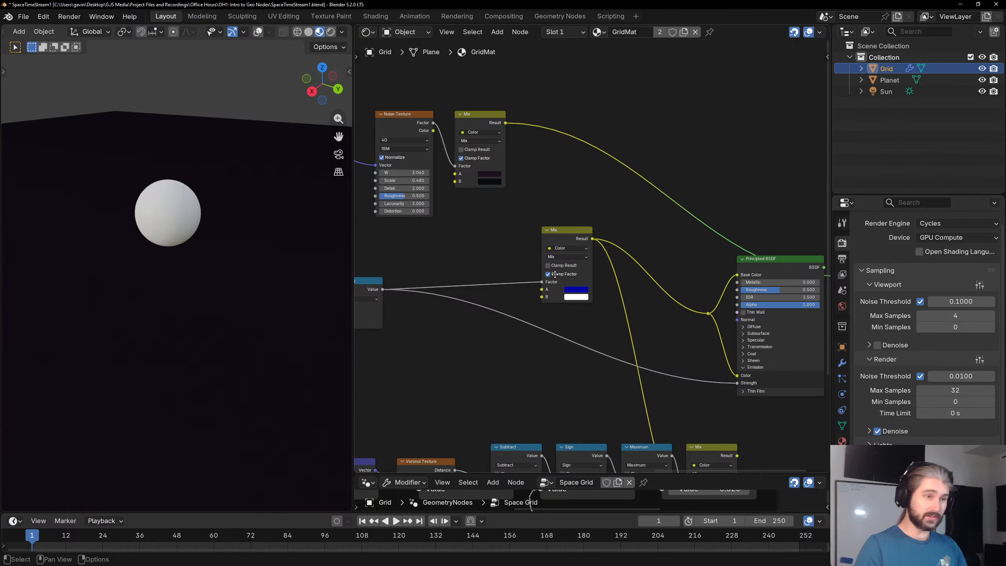
pyautogui.moveTo(534, 265); pyautogui.dragTo(600, 279, button='middle')
pyautogui.scroll(-3, 519, 221)
pyautogui.moveTo(436, 181); pyautogui.dragTo(594, 224, button='middle')
pyautogui.scroll(4, 594, 224)
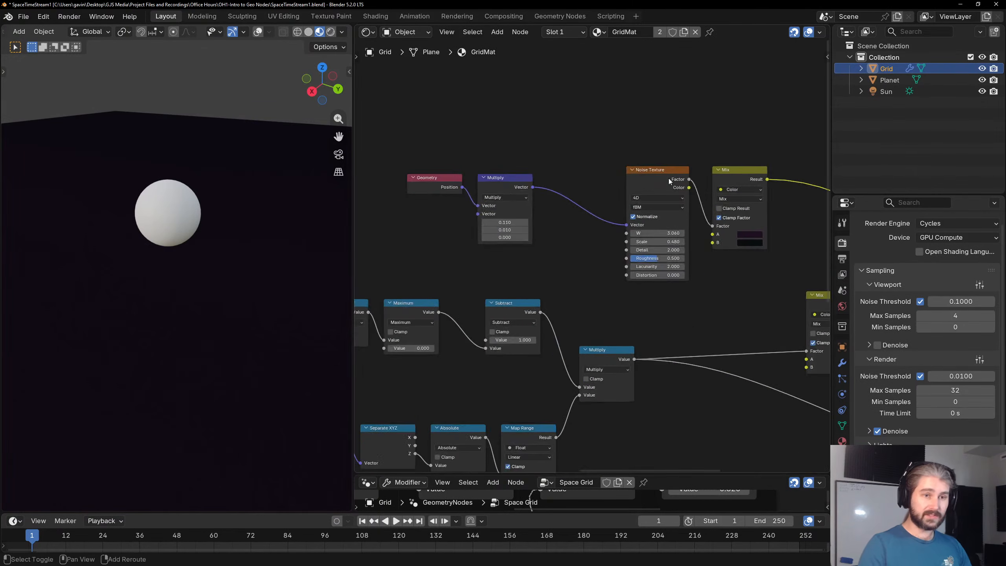
pyautogui.keyDown('ctrl'); pyautogui.keyDown('shift'); pyautogui.click(668, 178); pyautogui.keyUp('shift'); pyautogui.keyUp('ctrl')
pyautogui.scroll(-3, 204, 234)
pyautogui.scroll(-3, 151, 264)
pyautogui.moveTo(203, 234)
pyautogui.mouseDown(button='middle')
pyautogui.moveTo(151, 264)
pyautogui.moveTo(198, 234)
pyautogui.mouseUp(button='middle')
pyautogui.scroll(-2, 174, 273)
pyautogui.scroll(2, 595, 238)
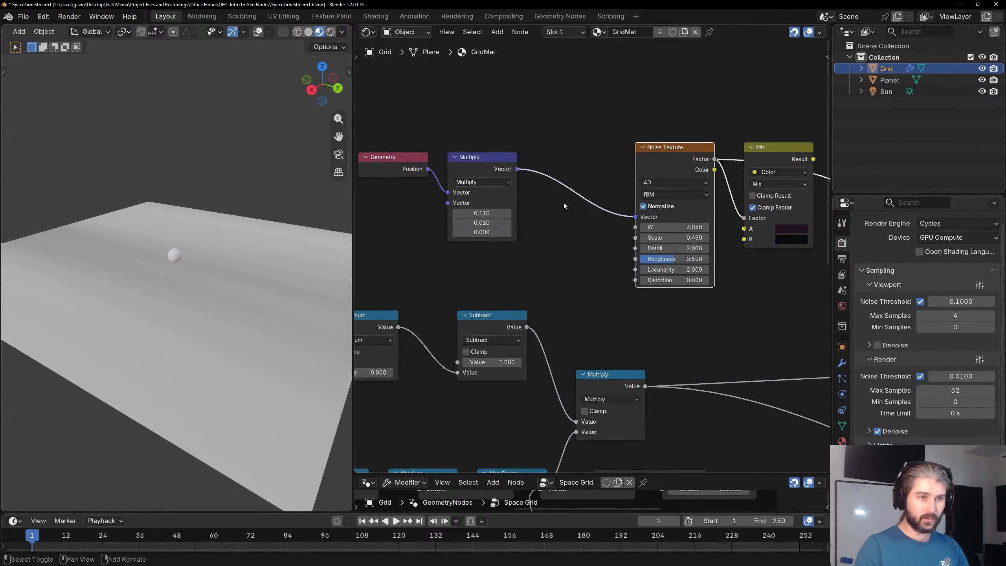
# Insert a Vector Rotate node between the vector Multiply node and the Noise Texture.
pyautogui.hotkey('shift', 'a')
pyautogui.write('rot')
pyautogui.press('Return')
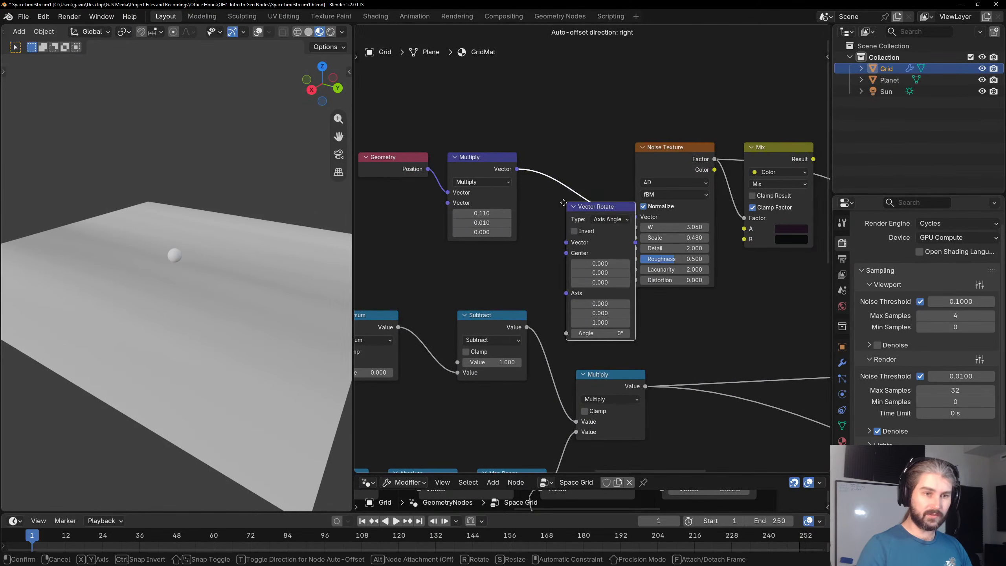
pyautogui.click(540, 141)
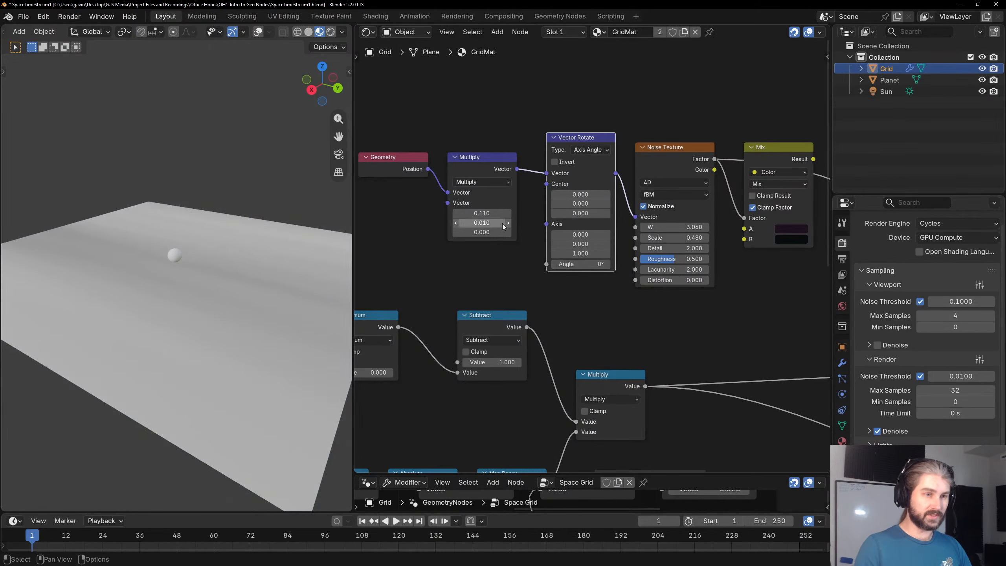
# Set the Vector Rotate angle to 45.3° and move the node between the Geometry position and the vector Multiply node.
pyautogui.moveTo(602, 264); pyautogui.dragTo(634, 264)
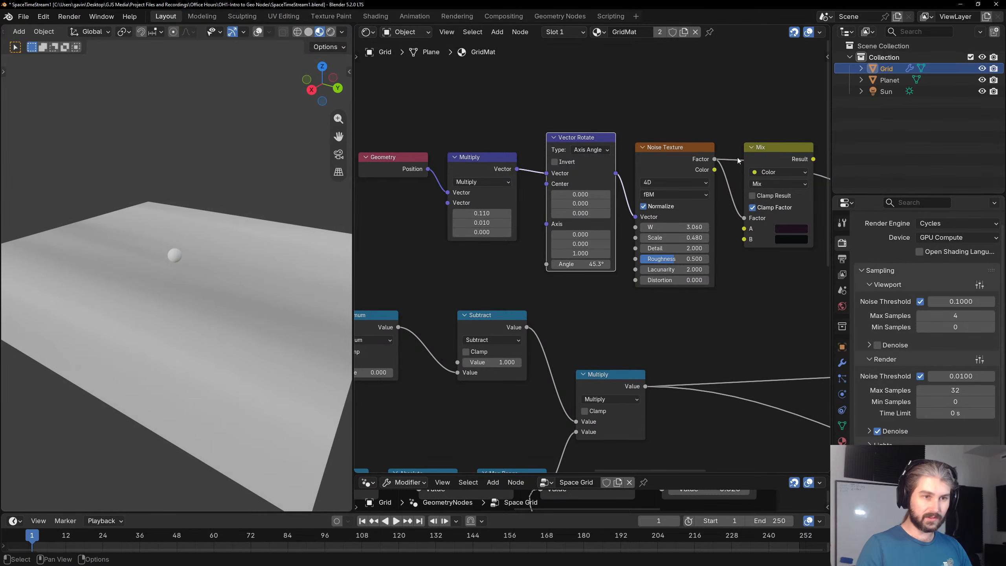
pyautogui.moveTo(430, 122); pyautogui.dragTo(600, 114, button='middle')
pyautogui.moveTo(558, 150); pyautogui.dragTo(460, 149)
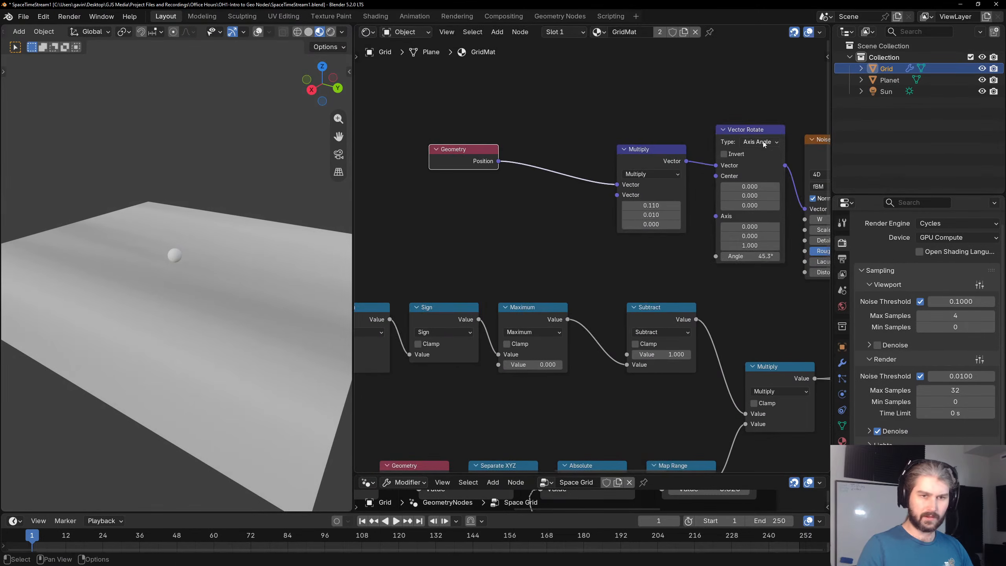
pyautogui.click(761, 130)
pyautogui.keyDown('alt'); pyautogui.moveTo(760, 130); pyautogui.dragTo(546, 141); pyautogui.keyUp('alt')
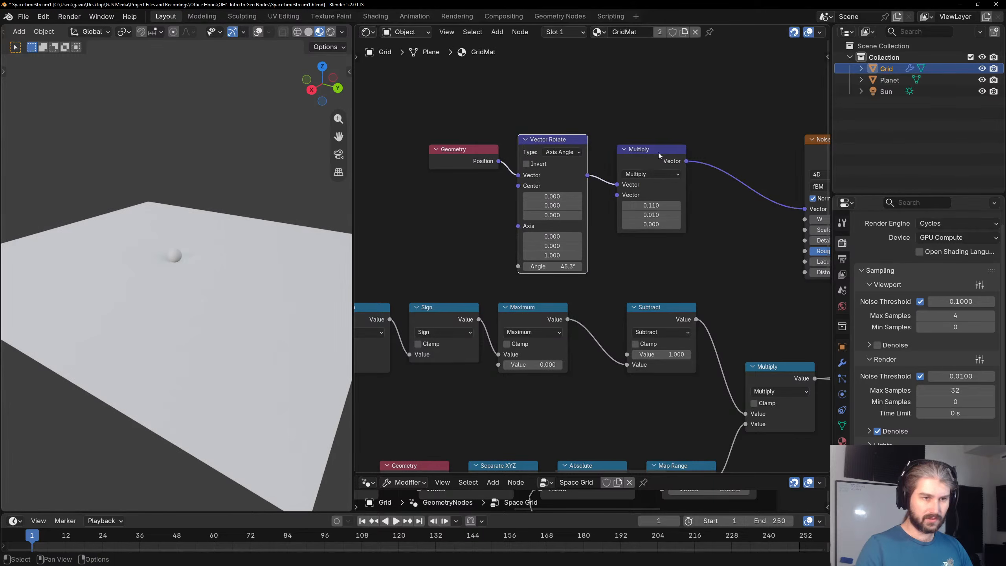
pyautogui.moveTo(644, 152)
pyautogui.mouseDown()
pyautogui.moveTo(730, 142)
pyautogui.moveTo(721, 141)
pyautogui.mouseUp()
pyautogui.moveTo(550, 140); pyautogui.dragTo(627, 142)
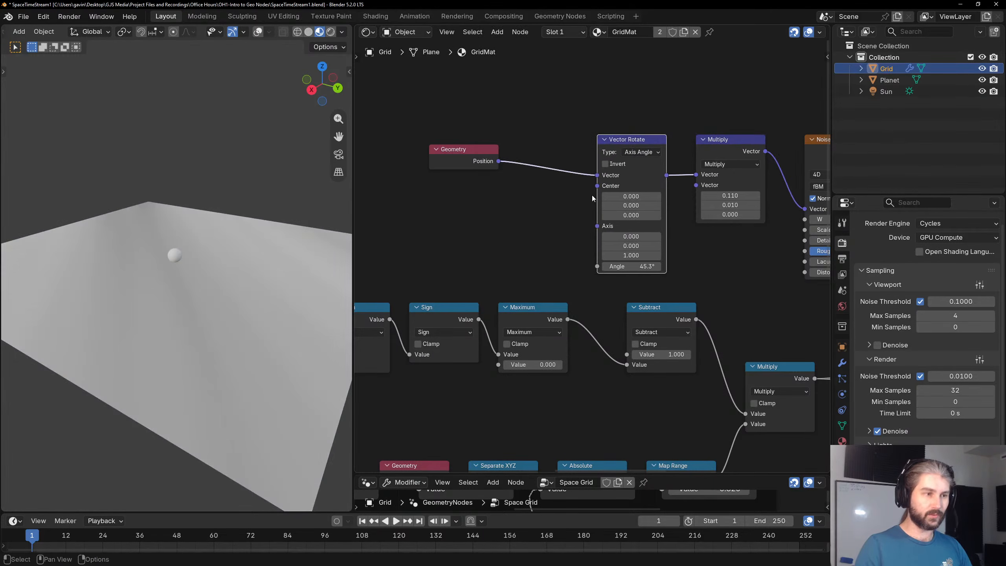
# Set the Vector Rotate node's angle to about -41° to turn the stretched noise direction.
pyautogui.moveTo(646, 271)
pyautogui.mouseDown()
pyautogui.moveTo(594, 271)
pyautogui.moveTo(621, 271)
pyautogui.moveTo(608, 271)
pyautogui.mouseUp()
pyautogui.click(548, 277)
pyautogui.scroll(-3, 553, 274)
pyautogui.moveTo(553, 274); pyautogui.dragTo(366, 204, button='middle')
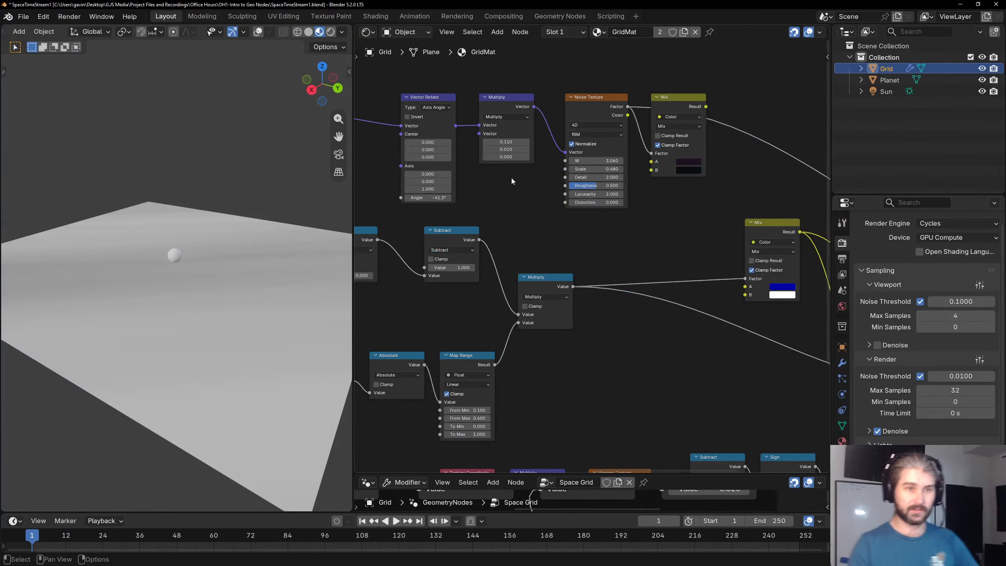
# Connect the noise Mix result to input A of the grid-line Mix node and preview that mix on the grid.
pyautogui.click(689, 106)
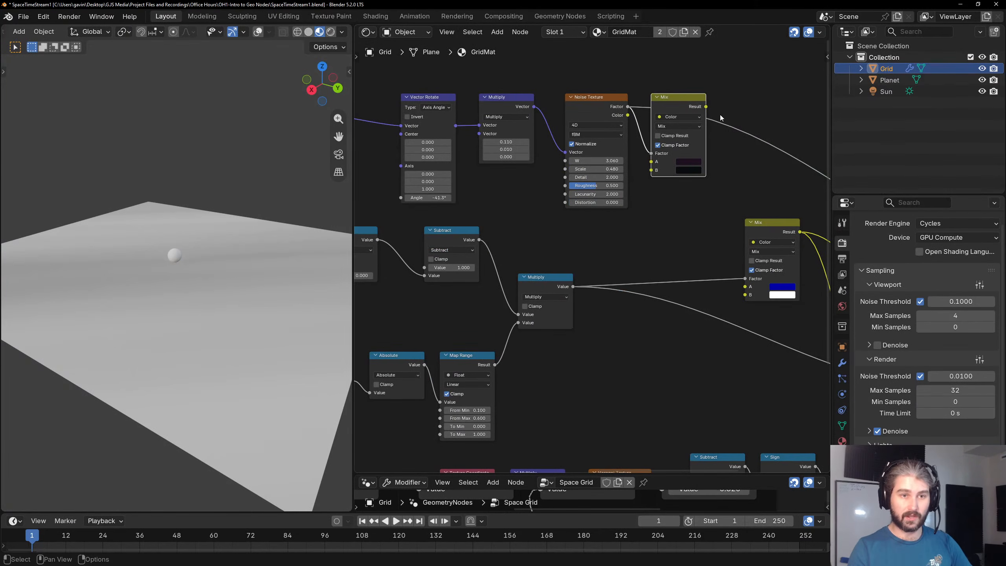
pyautogui.moveTo(706, 107); pyautogui.dragTo(745, 286)
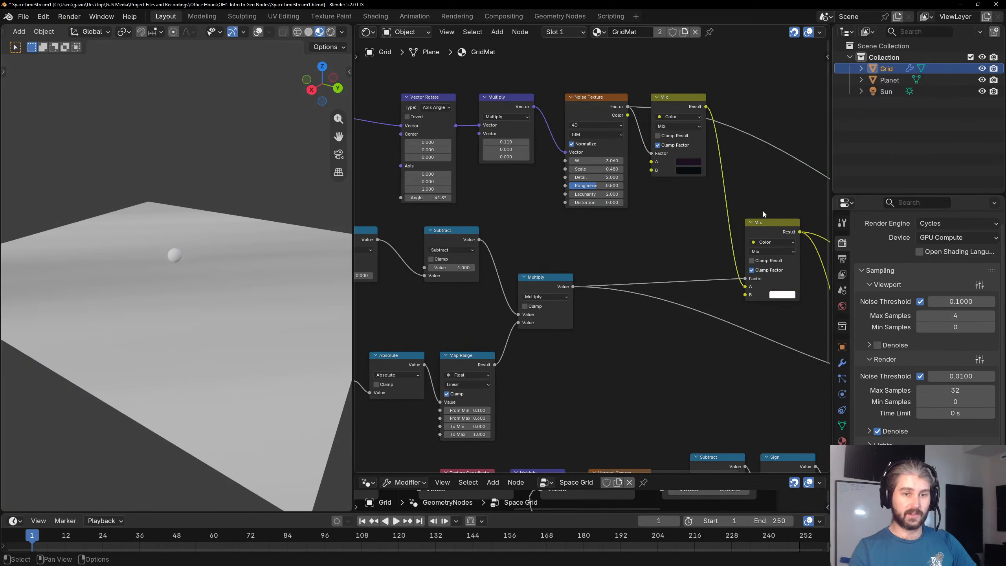
pyautogui.moveTo(762, 210); pyautogui.dragTo(684, 212, button='middle')
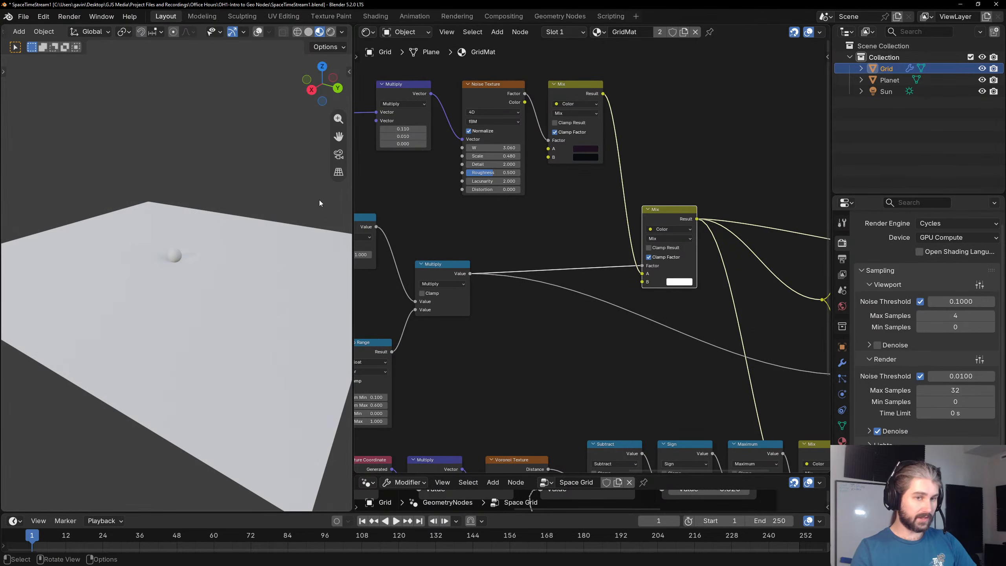
pyautogui.moveTo(317, 201); pyautogui.dragTo(267, 232, button='middle')
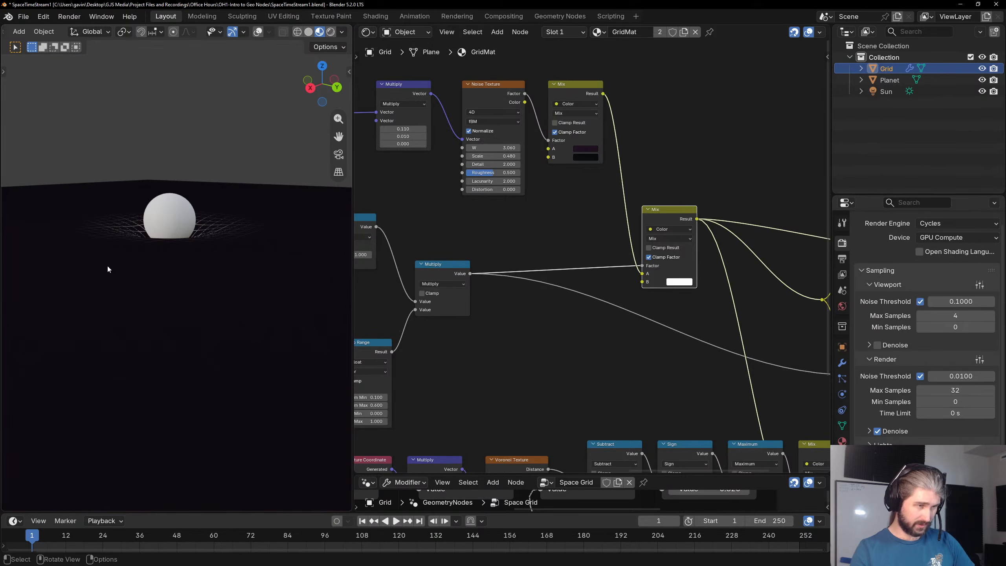
# Connect the star Mix node's Result to the reroute that feeds the Principled BSDF's Base Color and Emission Color.
pyautogui.scroll(-4, 594, 260)
pyautogui.moveTo(717, 273); pyautogui.dragTo(636, 232, button='middle')
pyautogui.click(636, 232)
pyautogui.scroll(3, 602, 249)
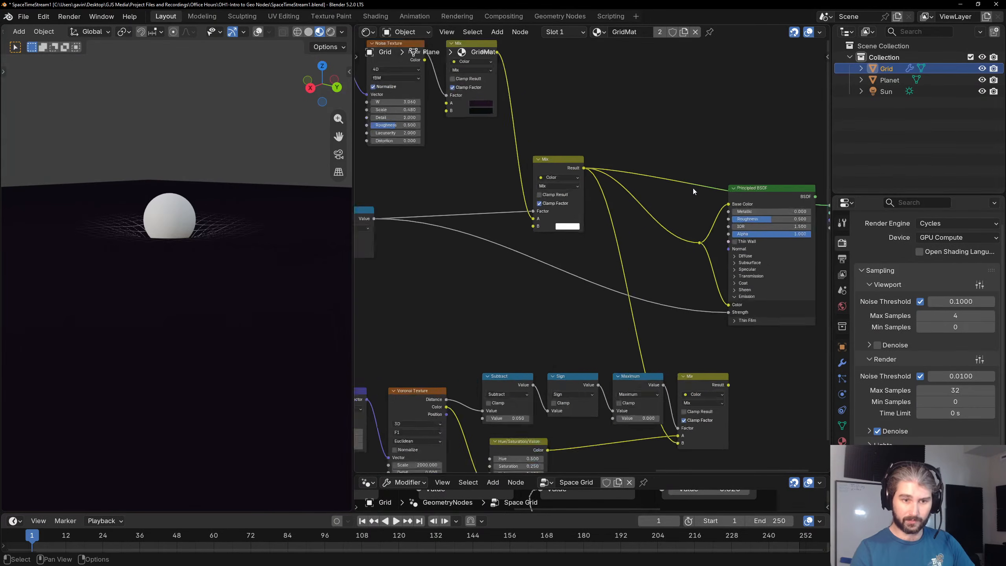
pyautogui.scroll(2, 693, 189)
pyautogui.moveTo(709, 274); pyautogui.dragTo(595, 205, button='middle')
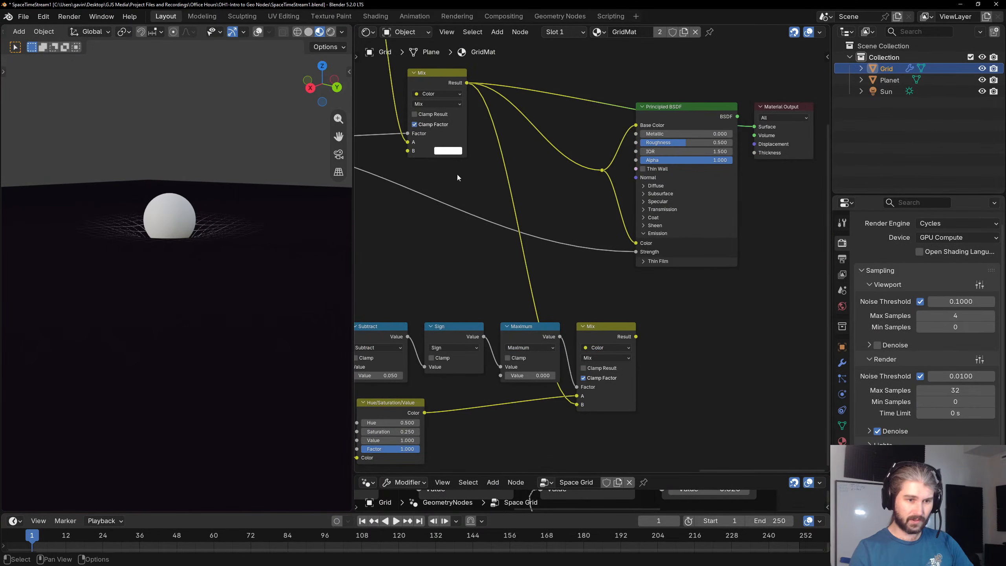
pyautogui.moveTo(636, 337); pyautogui.dragTo(598, 170)
pyautogui.scroll(-3, 771, 219)
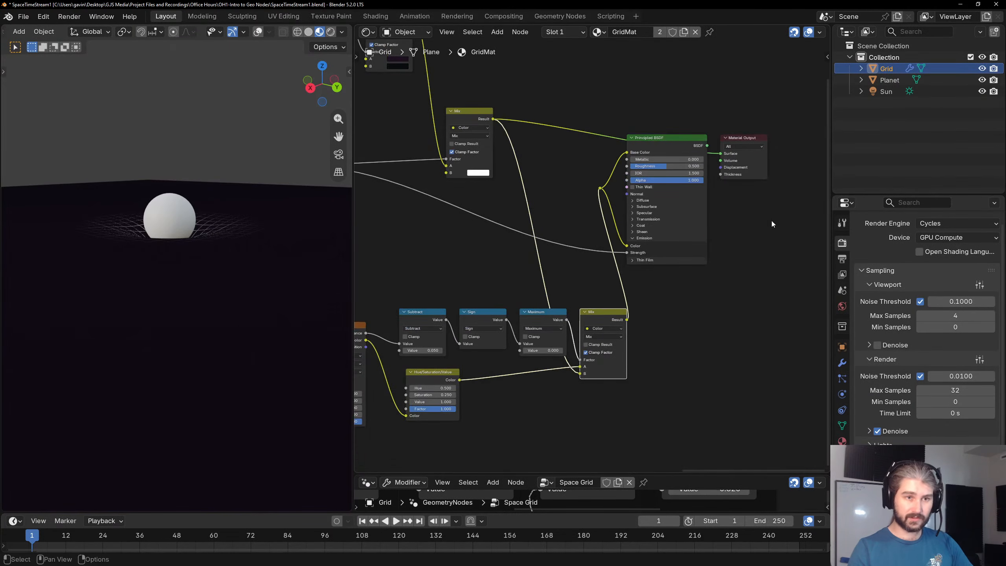
# Move the reroute, Principled BSDF and Material Output farther from the Mix nodes to space out the node tree.
pyautogui.moveTo(771, 221); pyautogui.dragTo(642, 148)
pyautogui.moveTo(764, 129); pyautogui.dragTo(595, 216)
pyautogui.moveTo(671, 140); pyautogui.dragTo(732, 139)
pyautogui.click(614, 208)
pyautogui.moveTo(652, 216); pyautogui.dragTo(593, 231, button='middle')
pyautogui.scroll(3, 546, 175)
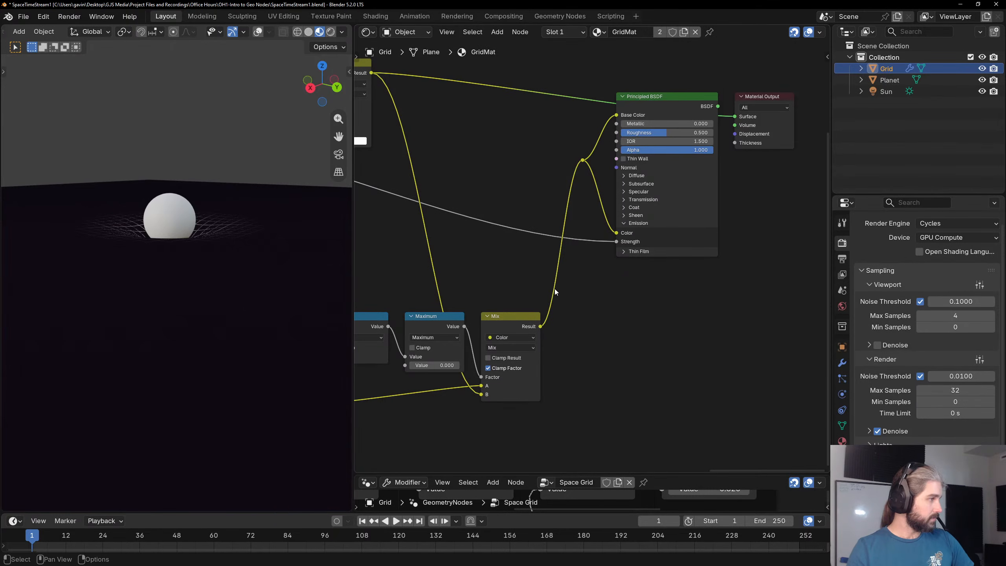
pyautogui.moveTo(666, 295); pyautogui.dragTo(672, 322, button='middle')
pyautogui.moveTo(497, 221); pyautogui.dragTo(535, 194, button='middle')
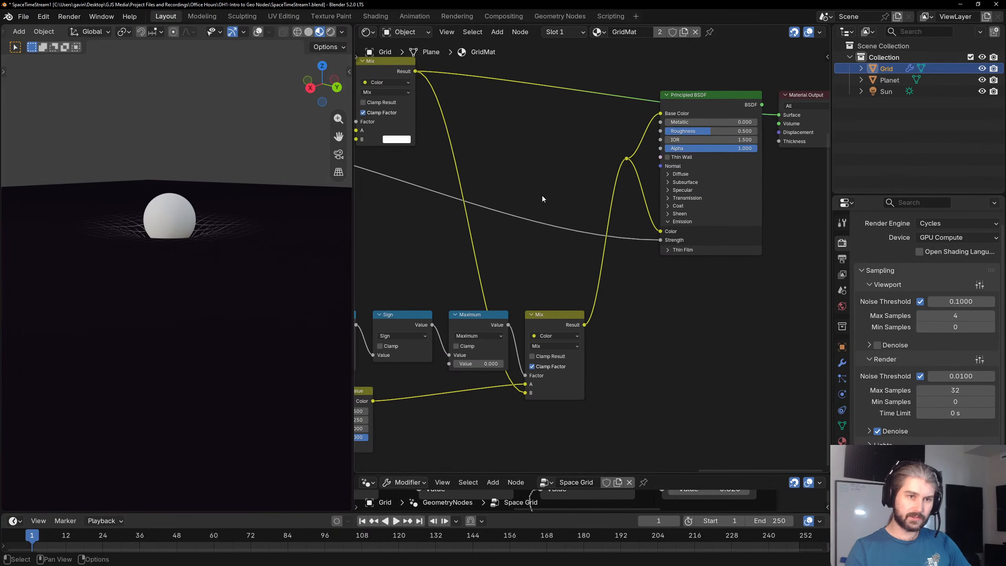
pyautogui.moveTo(472, 200); pyautogui.dragTo(588, 250, button='middle')
# Reconnect the Principled BSDF to the Material Output's Surface so the viewport shows the full shader.
pyautogui.moveTo(190, 177); pyautogui.dragTo(244, 287, button='middle')
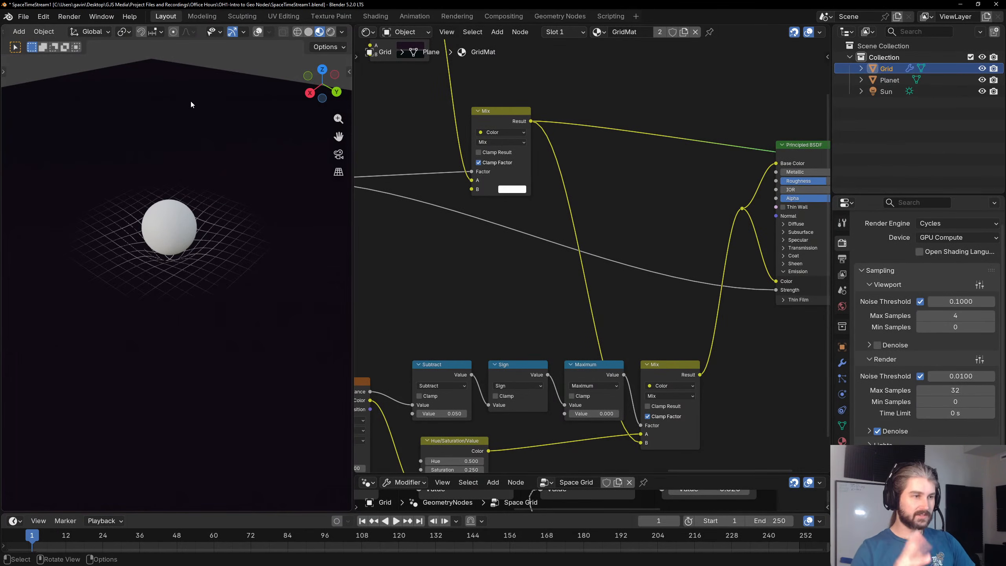
pyautogui.moveTo(699, 197); pyautogui.dragTo(566, 182, button='middle')
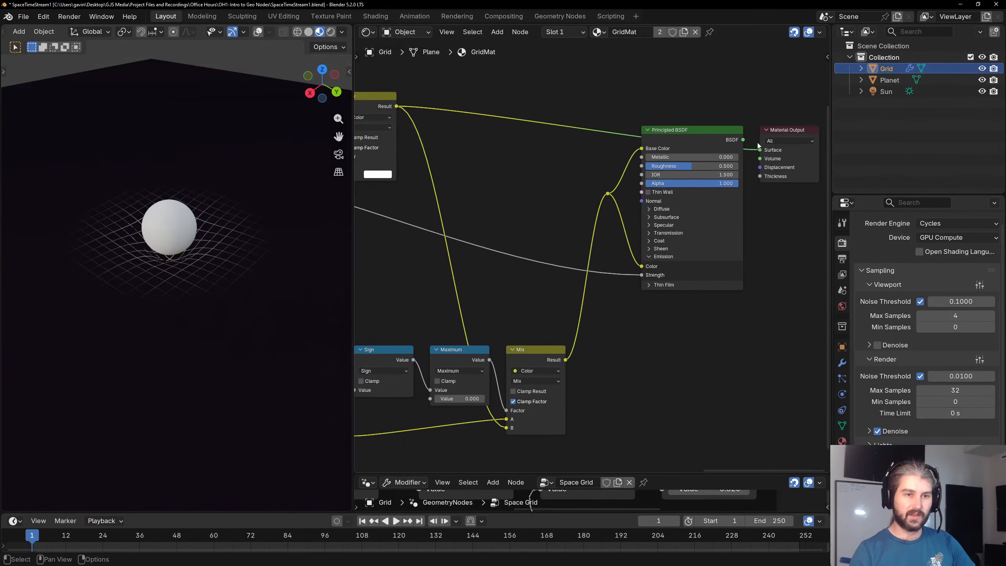
pyautogui.moveTo(758, 146); pyautogui.dragTo(699, 137, button='middle')
pyautogui.moveTo(737, 92); pyautogui.dragTo(539, 223)
pyautogui.moveTo(640, 136); pyautogui.dragTo(741, 135)
pyautogui.keyDown('ctrl'); pyautogui.keyDown('shift'); pyautogui.click(759, 128); pyautogui.keyUp('shift'); pyautogui.keyUp('ctrl')
pyautogui.click(587, 195)
pyautogui.moveTo(586, 195); pyautogui.dragTo(540, 151, button='middle')
# Add a Separate Color node beside the star Mix node and set its mode to HSV.
pyautogui.hotkey('shift', 'a')
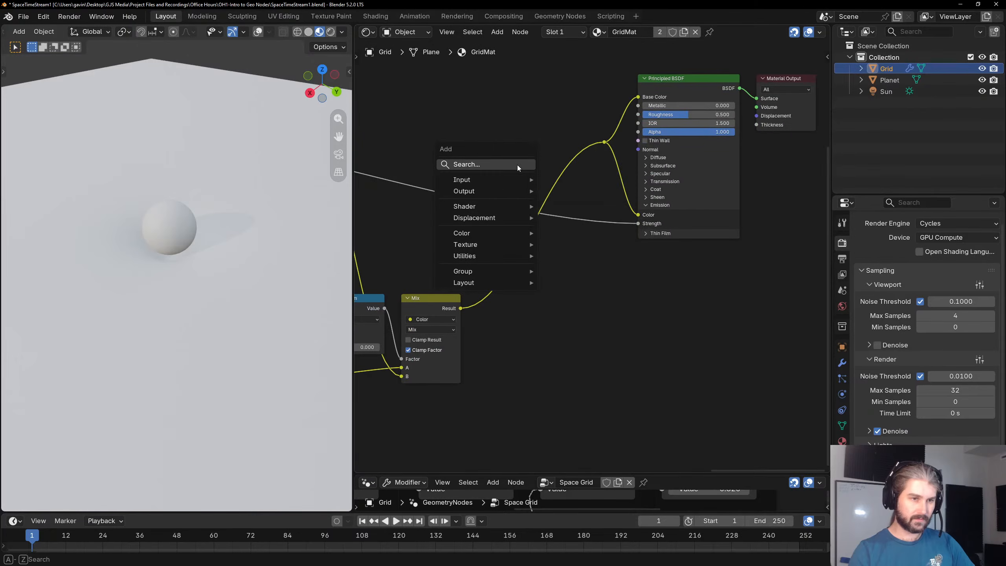
pyautogui.write('s')
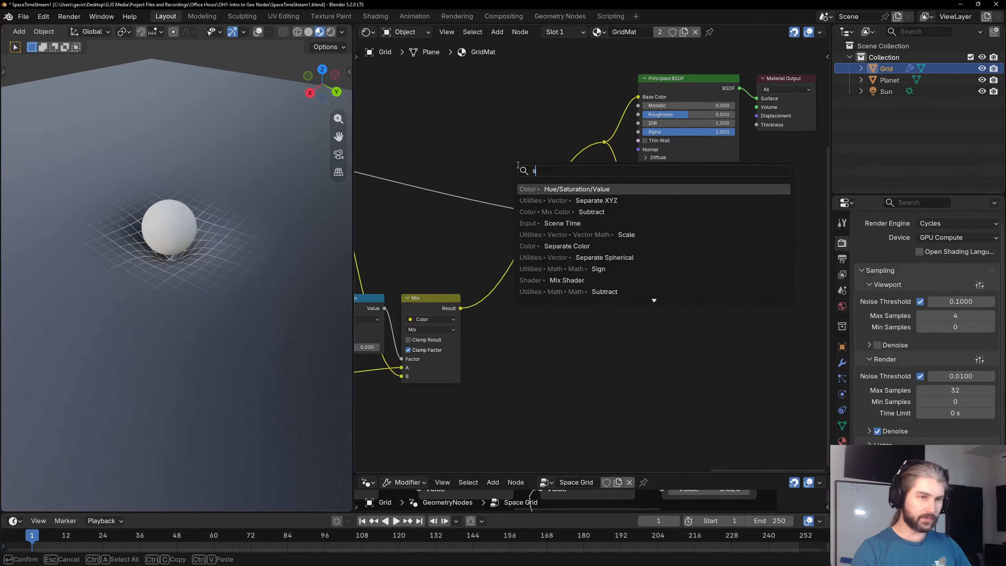
pyautogui.write('ep')
pyautogui.press('Down')
pyautogui.press('Down')
pyautogui.press('Down')
pyautogui.press('Down')
pyautogui.press('Down')
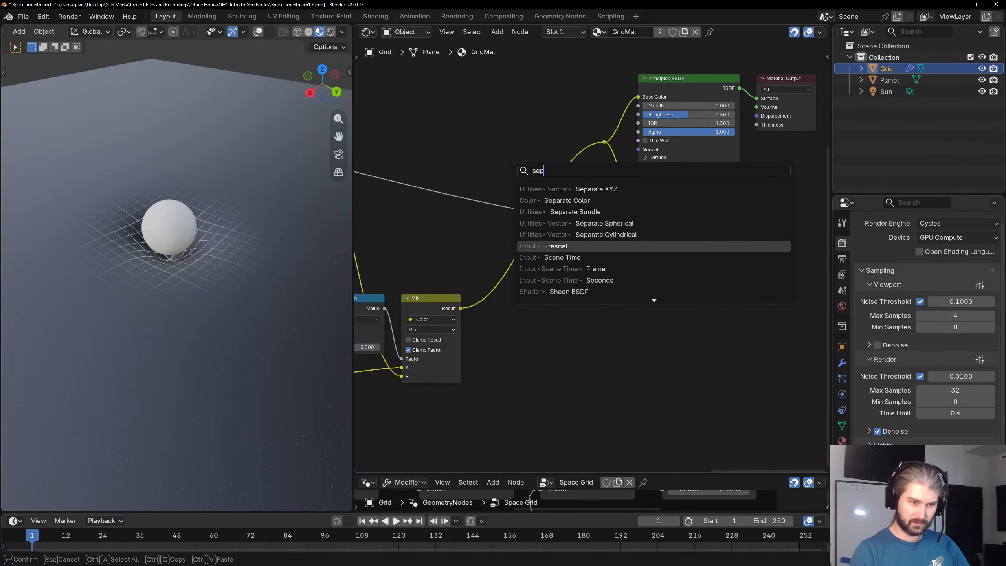
pyautogui.press('Up')
pyautogui.press('Up')
pyautogui.press('Up')
pyautogui.press('Up')
pyautogui.write('a')
pyautogui.press('Down')
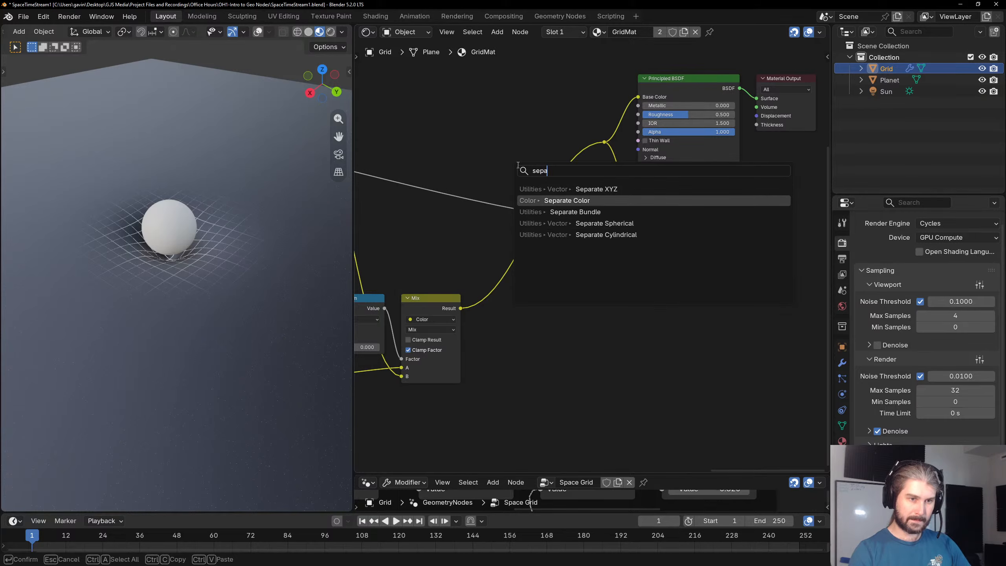
pyautogui.press('Return')
pyautogui.click(522, 292)
pyautogui.click(565, 337)
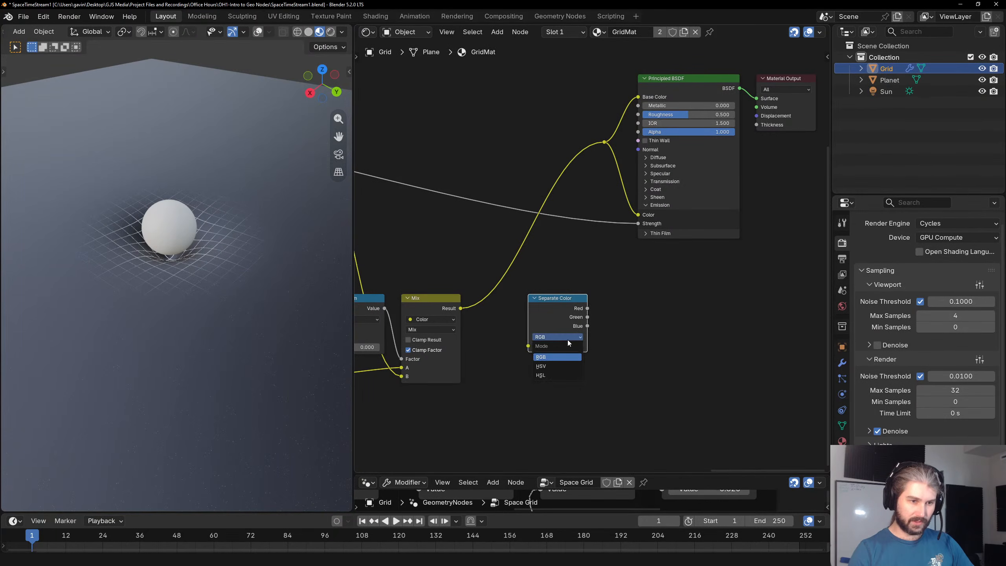
pyautogui.click(560, 366)
# Connect the star Mix result into Separate Color and its Value output to Emission Strength, and inspect the glow around the planet.
pyautogui.scroll(3, 568, 304)
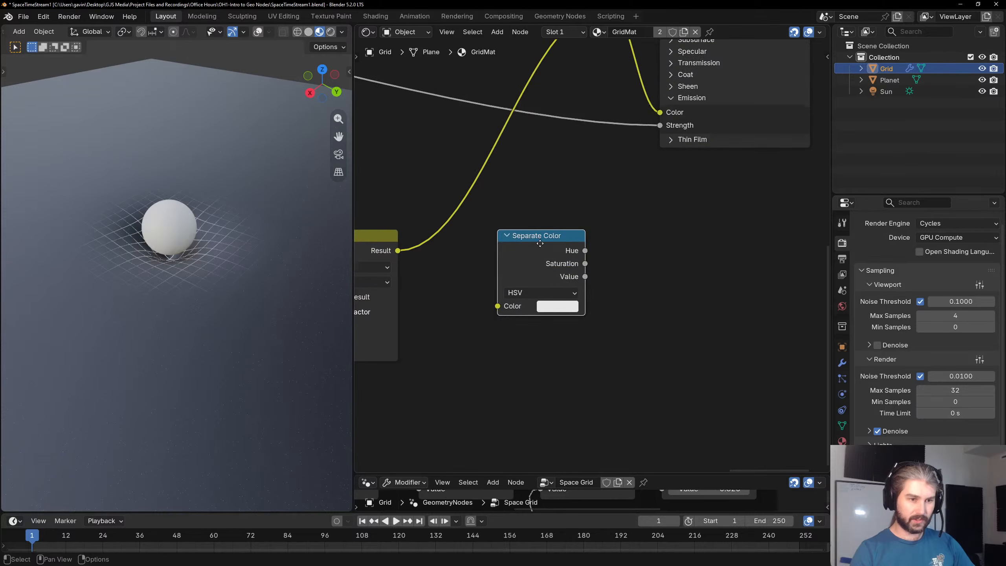
pyautogui.press('g')
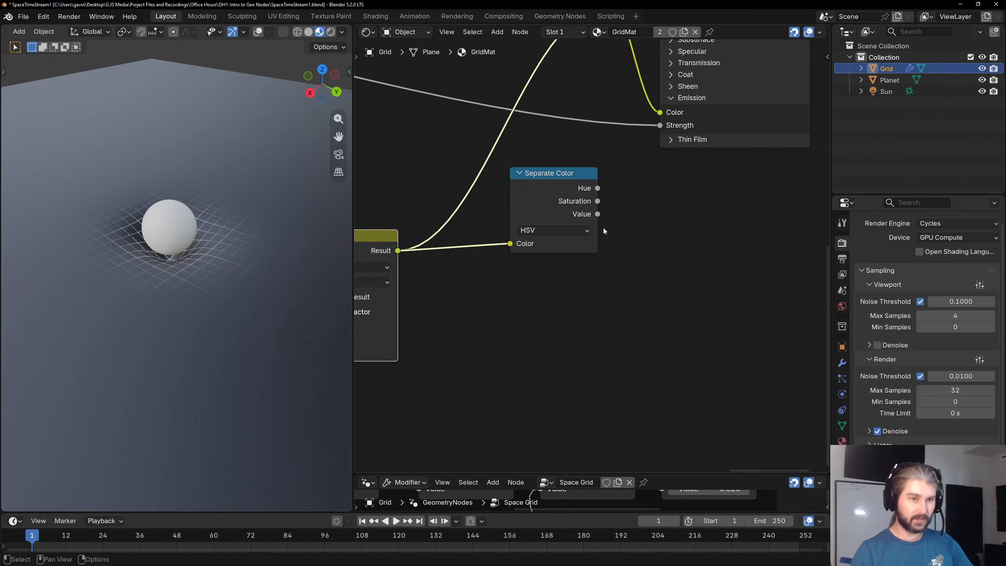
pyautogui.click(532, 229)
pyautogui.moveTo(570, 239); pyautogui.dragTo(659, 123)
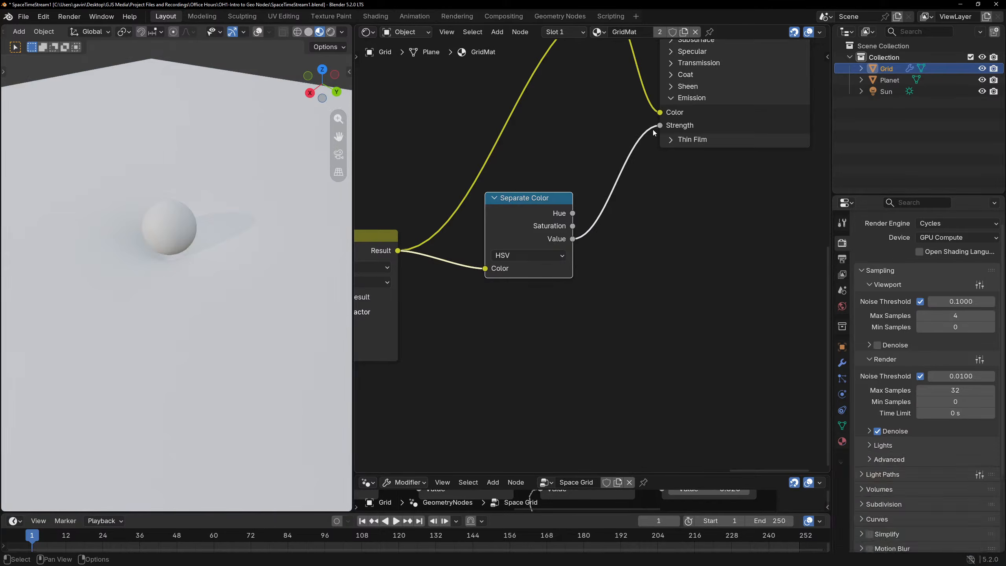
pyautogui.scroll(-2, 643, 222)
pyautogui.moveTo(642, 221); pyautogui.dragTo(602, 279, button='middle')
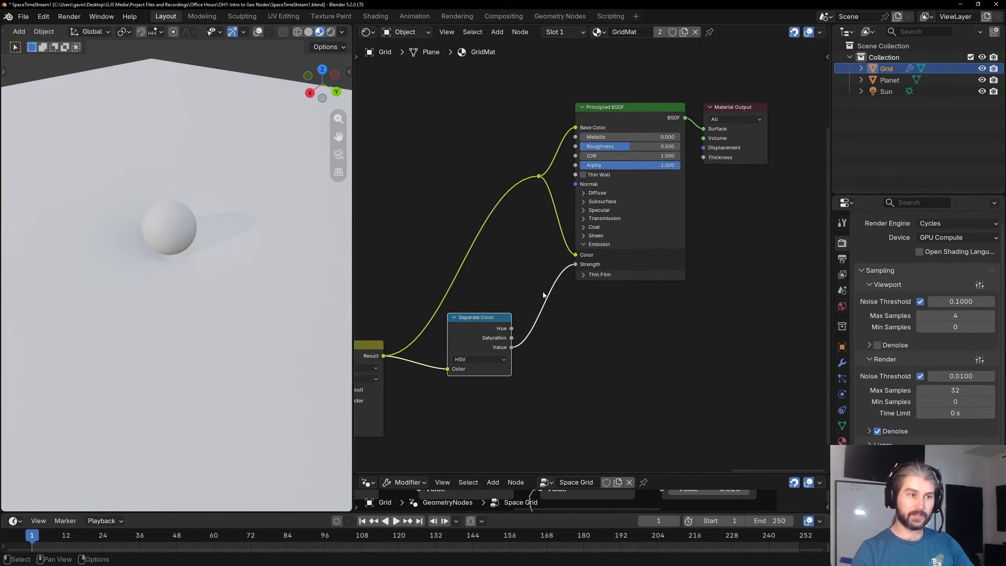
pyautogui.moveTo(224, 219); pyautogui.dragTo(249, 268, button='middle')
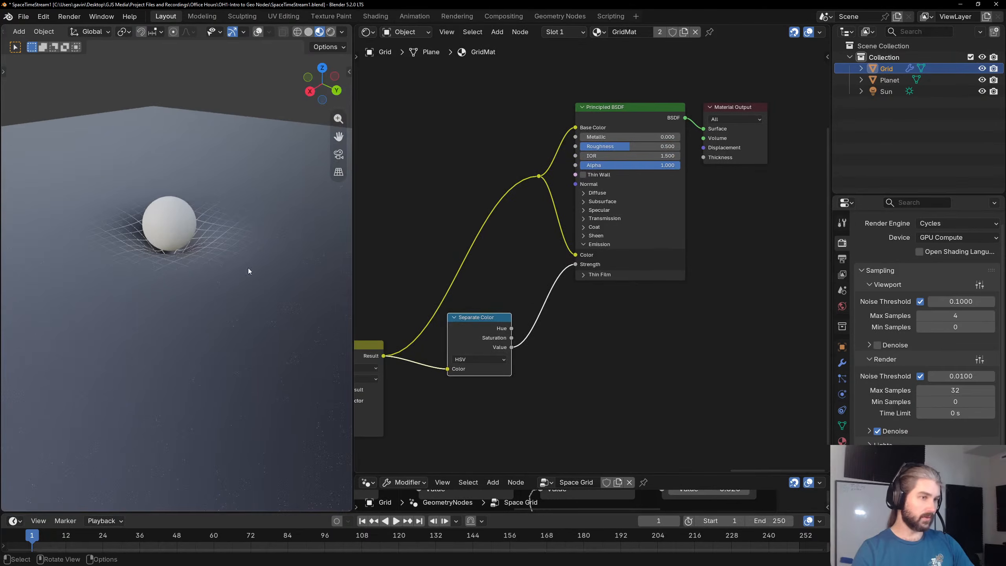
pyautogui.scroll(5, 238, 223)
pyautogui.scroll(-4, 218, 266)
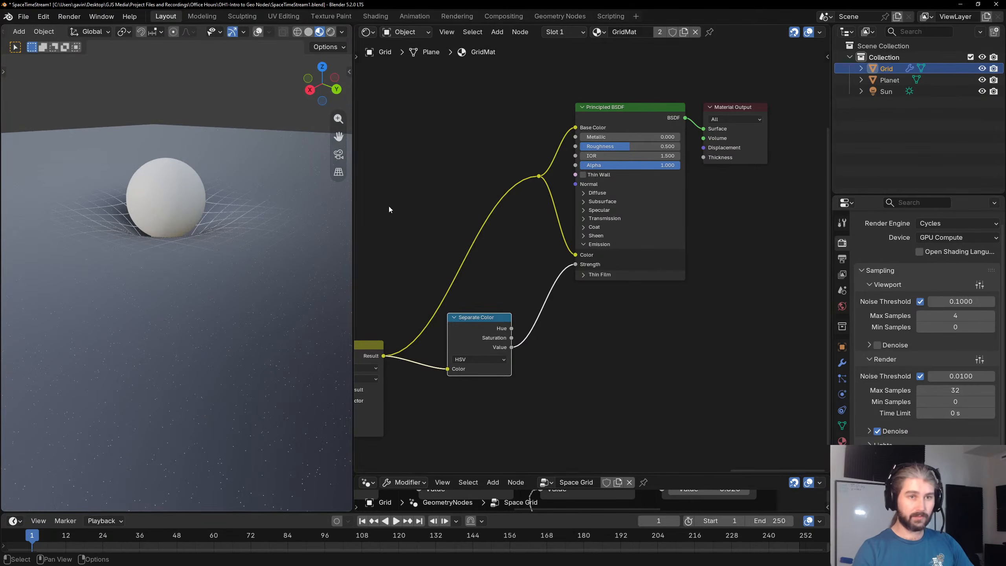
pyautogui.moveTo(304, 225); pyautogui.dragTo(303, 254, button='middle')
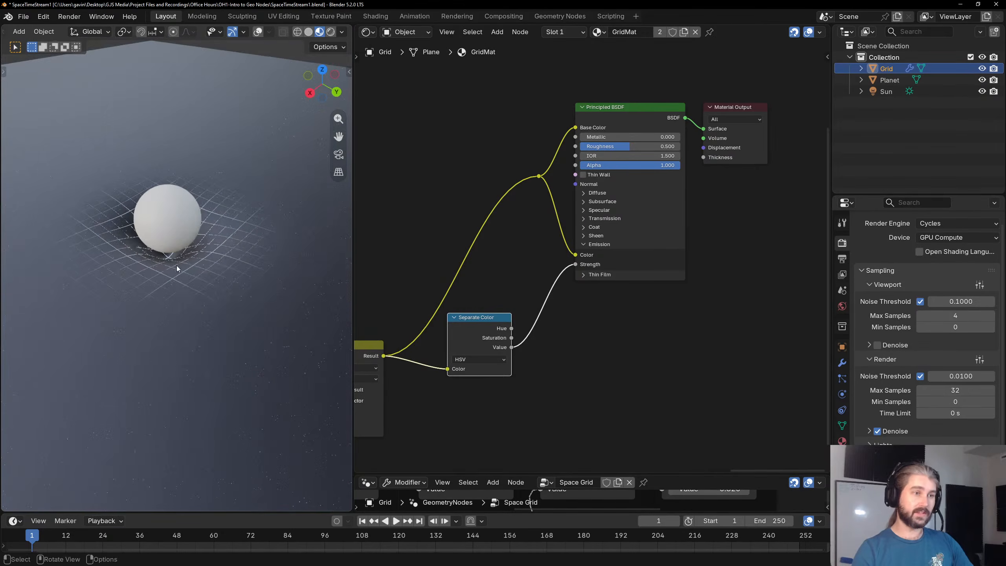
pyautogui.moveTo(176, 267); pyautogui.dragTo(177, 250, button='middle')
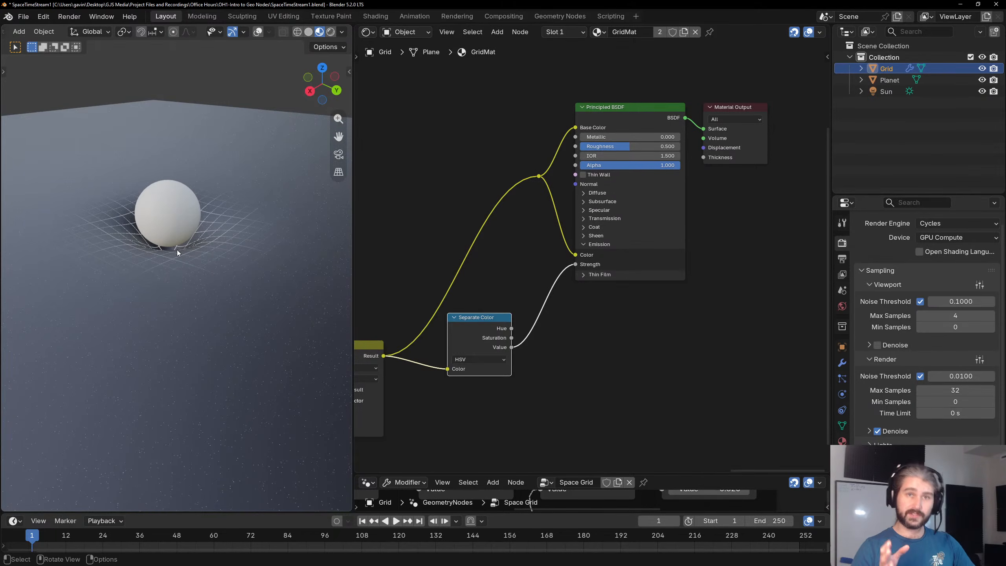
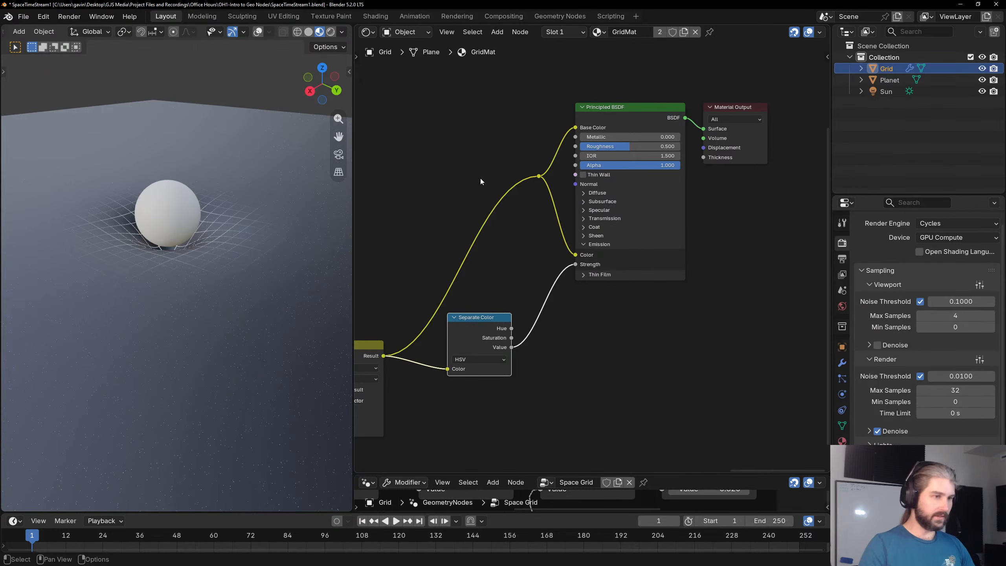
# Reposition the Separate Color node to leave more room before the Principled BSDF.
pyautogui.moveTo(477, 341); pyautogui.dragTo(498, 365)
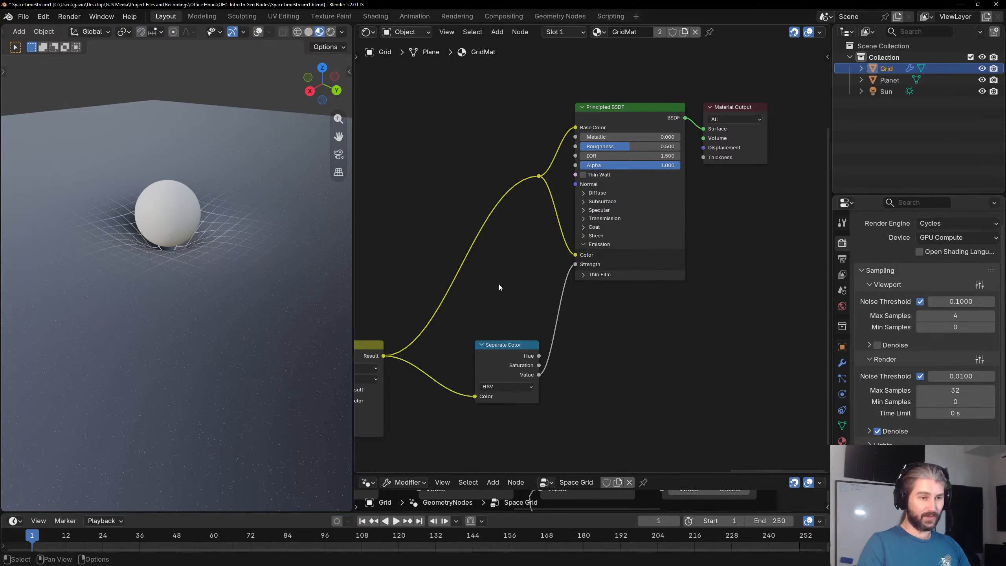
pyautogui.scroll(2, 499, 284)
pyautogui.scroll(-3, 489, 323)
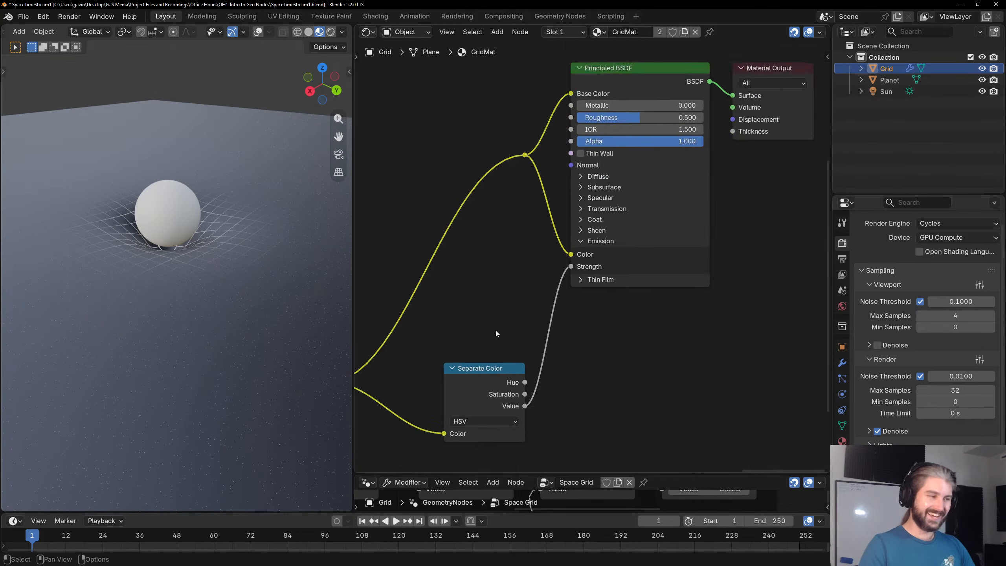
pyautogui.moveTo(482, 355); pyautogui.dragTo(457, 288, button='middle')
pyautogui.moveTo(448, 307); pyautogui.dragTo(407, 298)
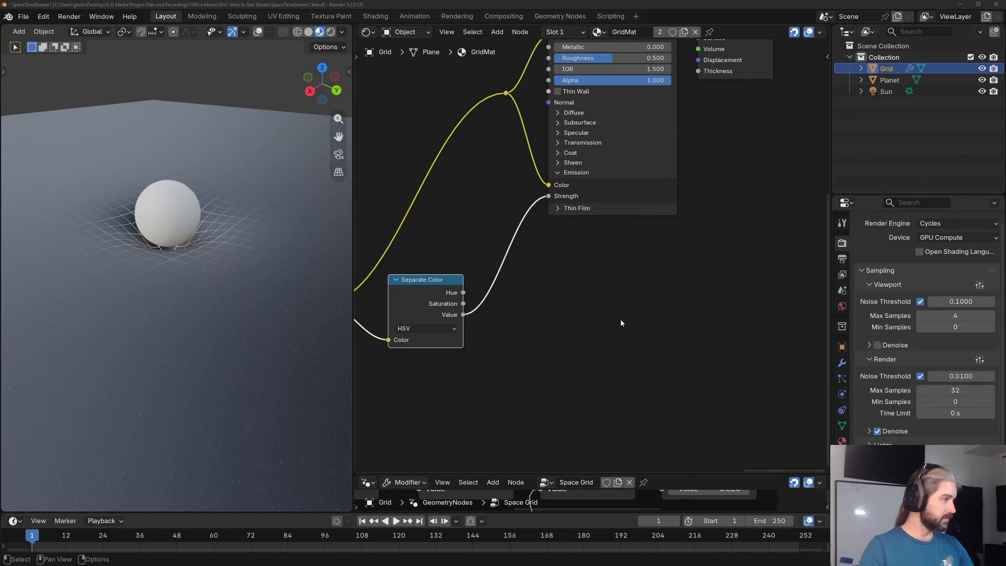
pyautogui.scroll(1, 621, 319)
pyautogui.hotkey('shift', 'a')
pyautogui.write('mult')
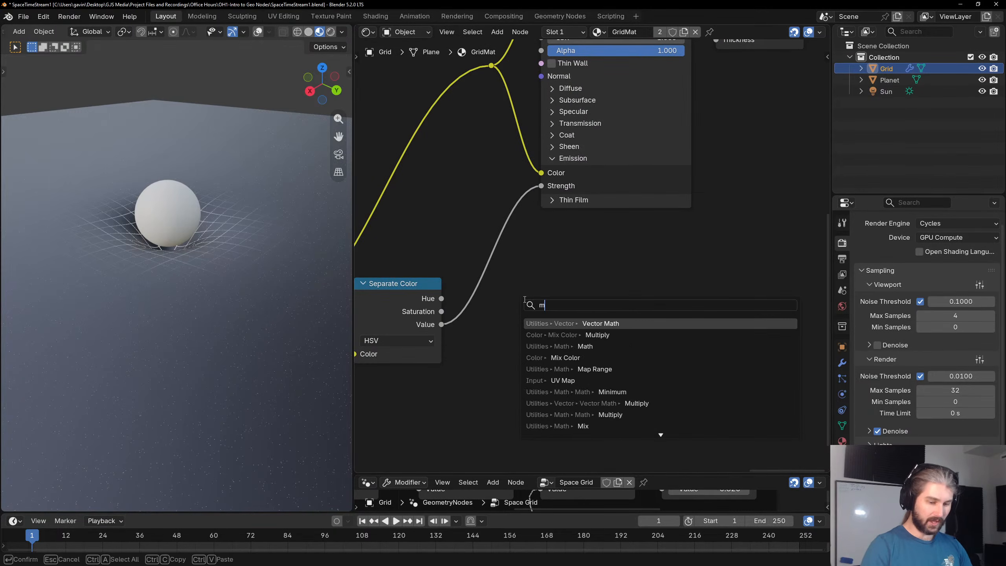
pyautogui.press('Down')
pyautogui.press('Down')
pyautogui.press('Down')
pyautogui.press('Down')
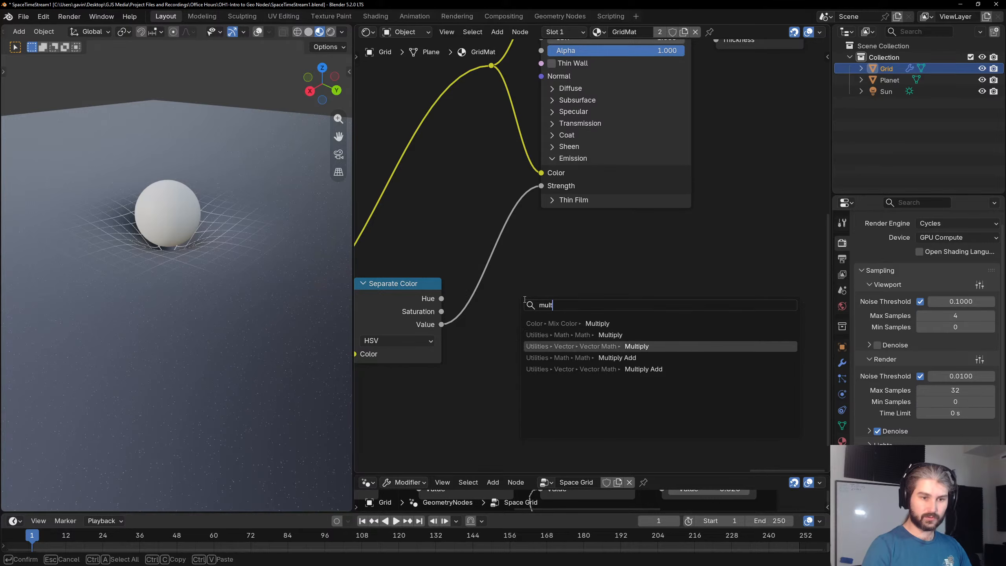
pyautogui.press('Return')
pyautogui.click(558, 297)
pyautogui.press('x')
# Insert a Math node between Separate Color's Value output and Emission Strength, with its operation set to Multiply Add.
pyautogui.hotkey('shift', 'a')
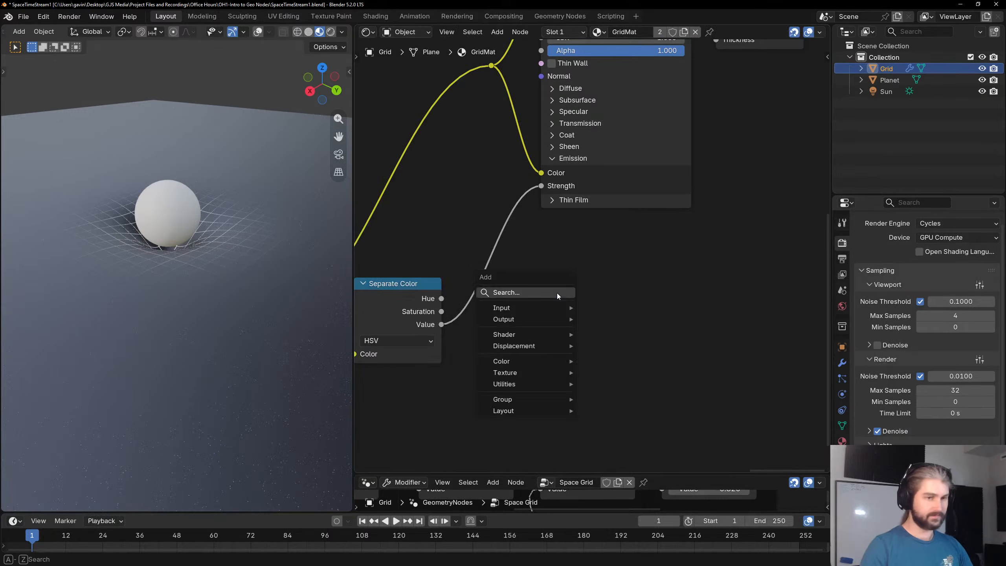
pyautogui.write('add')
pyautogui.press('Return')
pyautogui.click(469, 268)
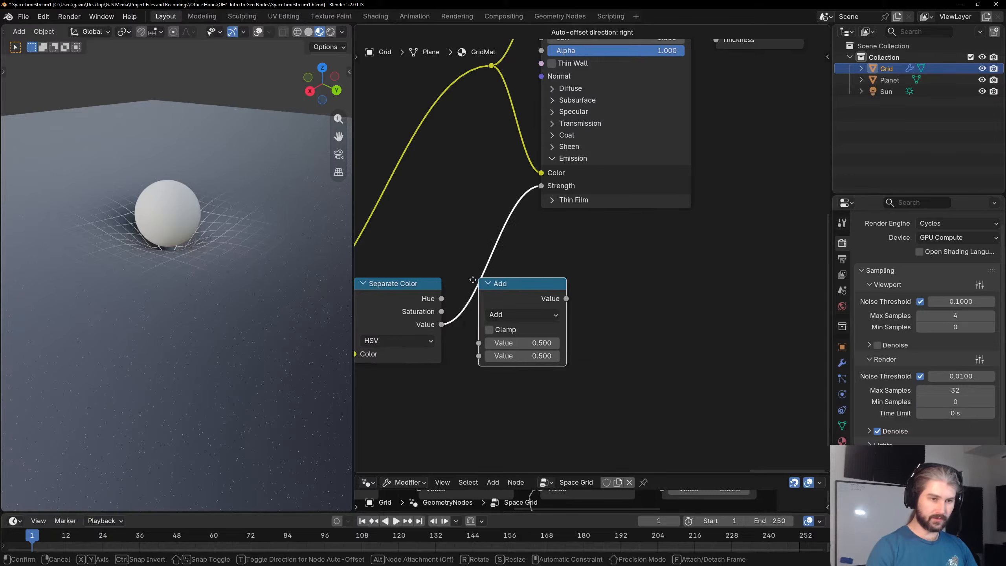
pyautogui.click(502, 304)
pyautogui.click(105, 387)
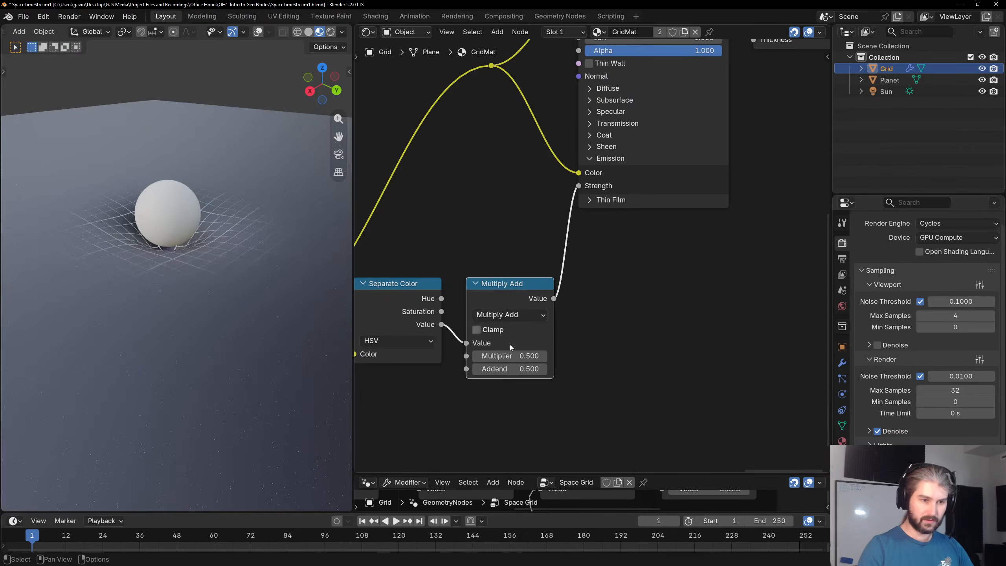
# Set the Multiply Add node's Multiplier to 4 and its Addend to 1.
pyautogui.click(511, 355)
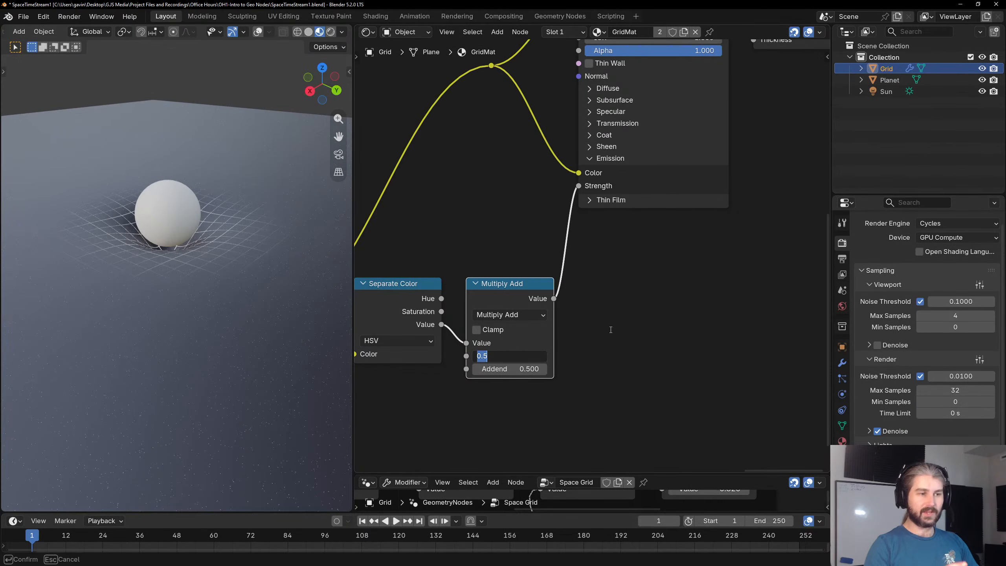
pyautogui.write('4')
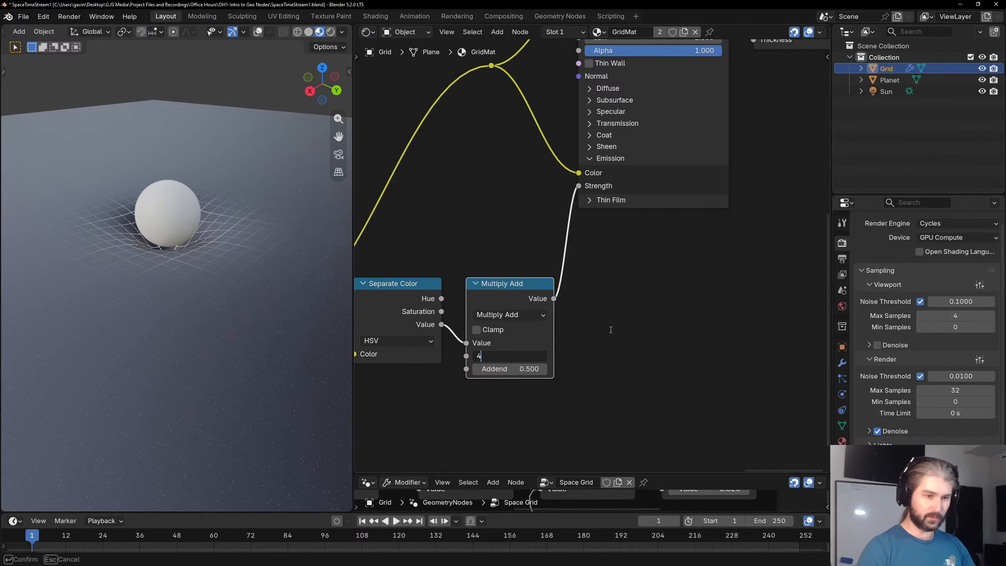
pyautogui.press('Tab')
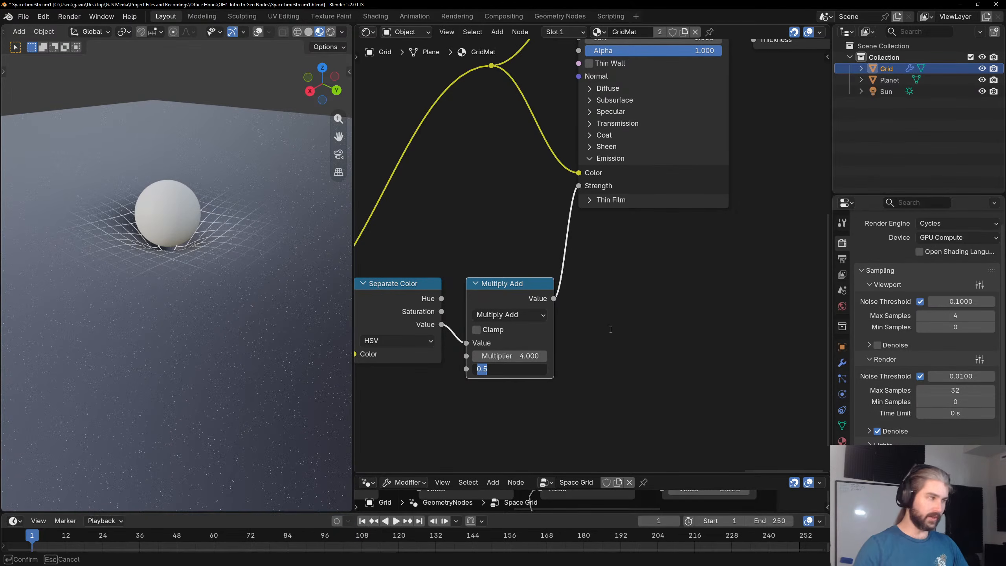
pyautogui.write('1')
pyautogui.press('Return')
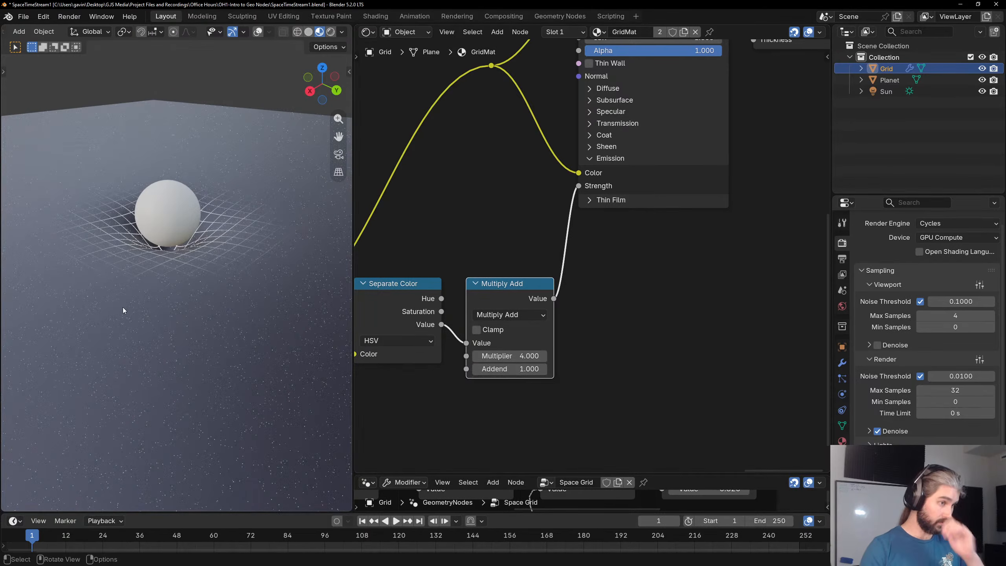
# Switch the 3D viewport to Rendered shading and widen it to view the glowing grid around the planet.
pyautogui.click(242, 81)
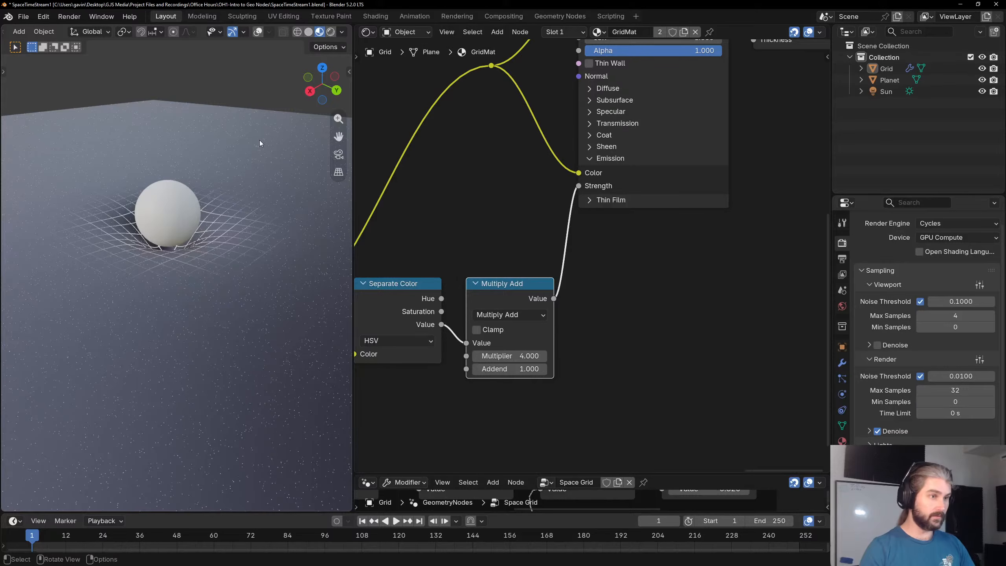
pyautogui.moveTo(260, 140); pyautogui.dragTo(196, 139, button='middle')
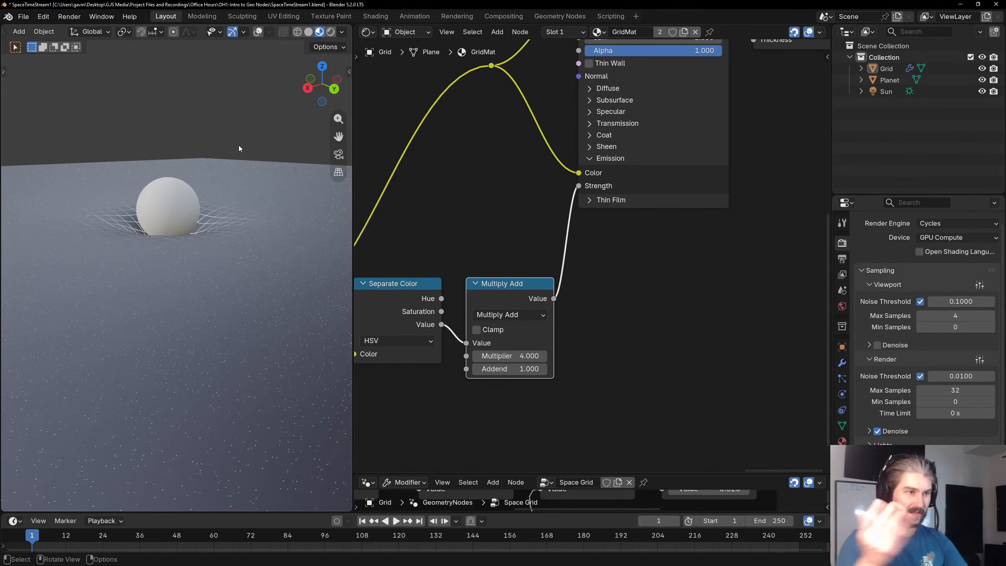
pyautogui.press('z')
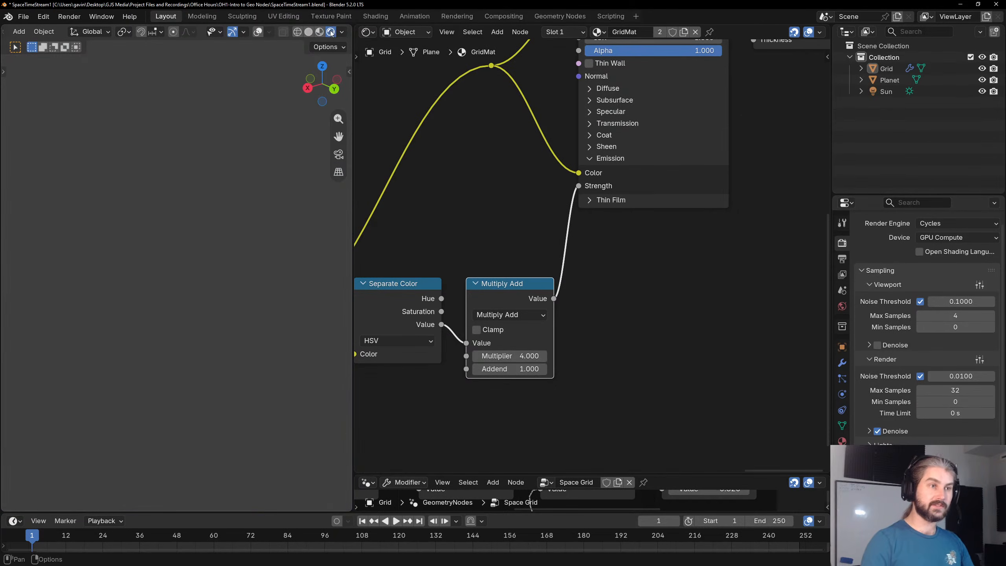
pyautogui.moveTo(242, 85); pyautogui.dragTo(236, 119, button='middle')
pyautogui.moveTo(354, 168); pyautogui.dragTo(580, 171)
pyautogui.scroll(1, 414, 174)
pyautogui.moveTo(414, 172); pyautogui.dragTo(417, 163, button='middle')
# Add a camera to the scene.
pyautogui.hotkey('shift', 'a')
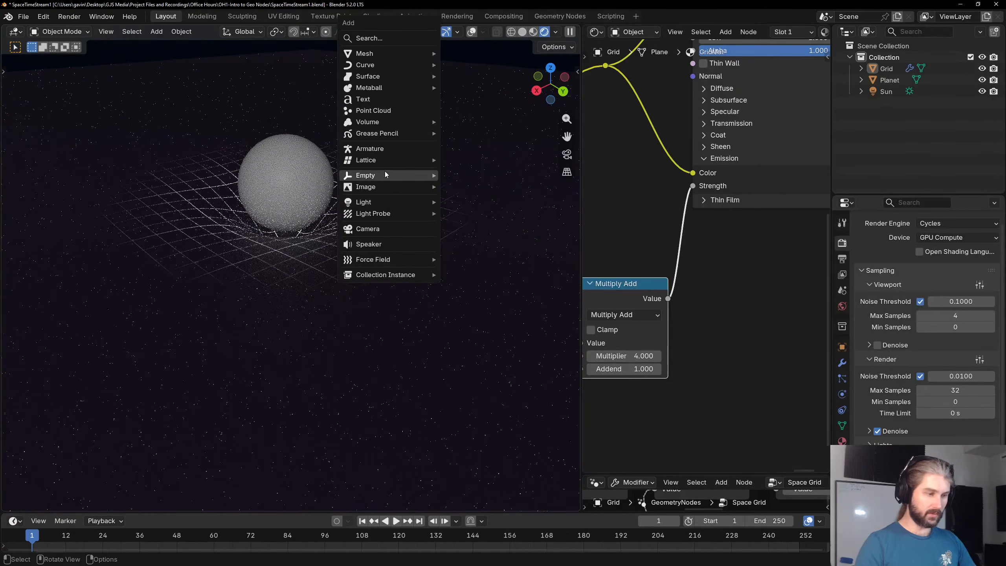
pyautogui.moveTo(392, 123)
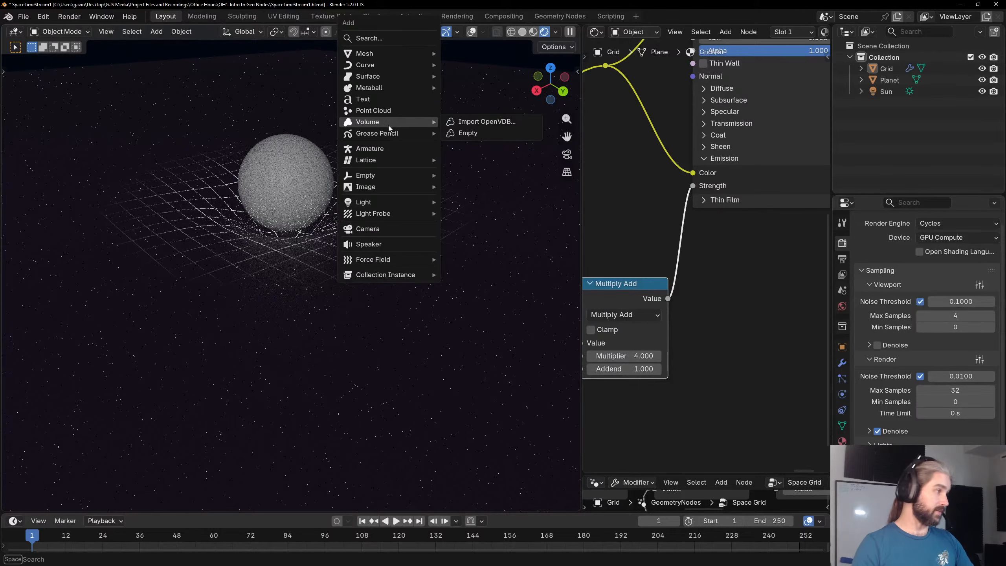
pyautogui.moveTo(388, 54)
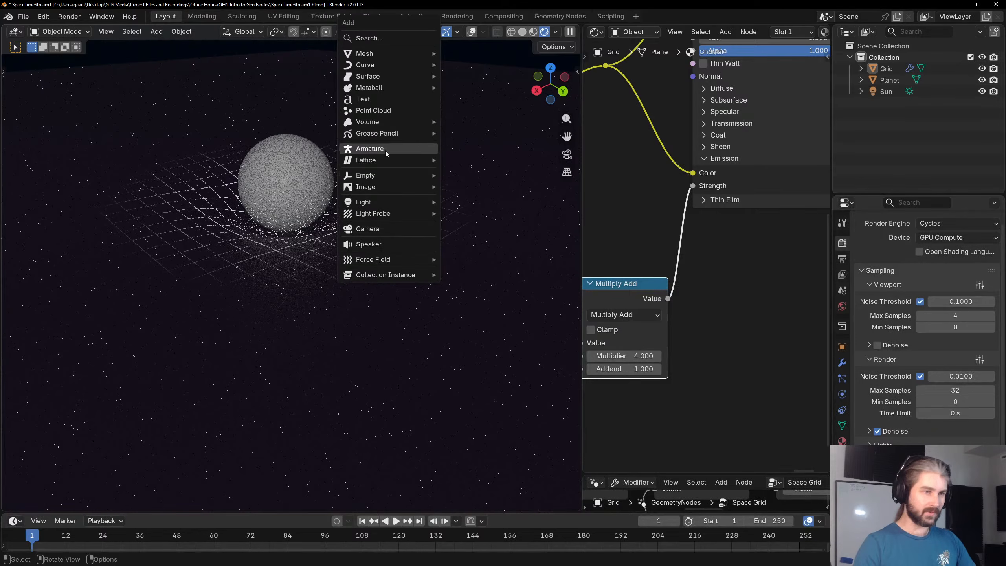
pyautogui.moveTo(362, 194)
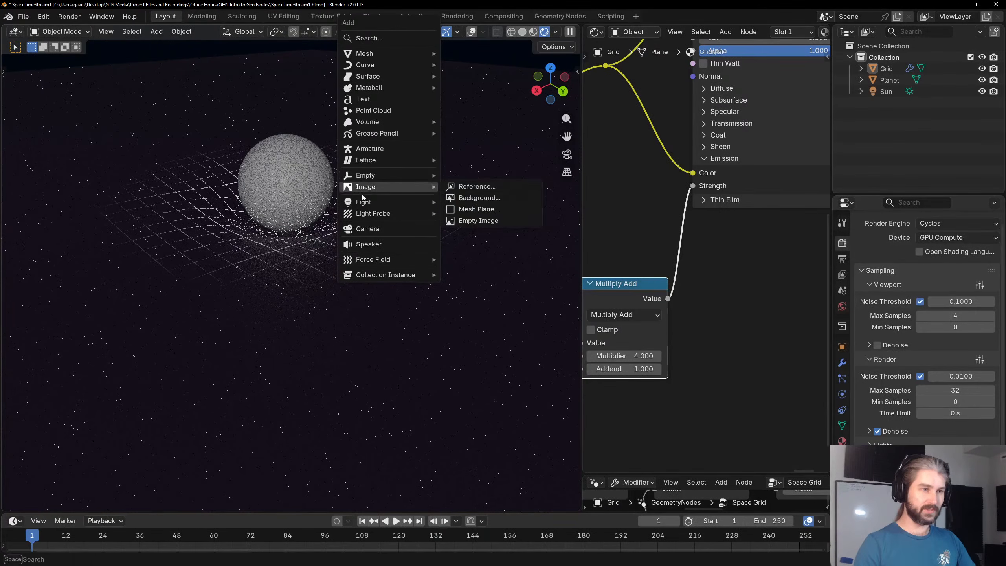
pyautogui.click(364, 229)
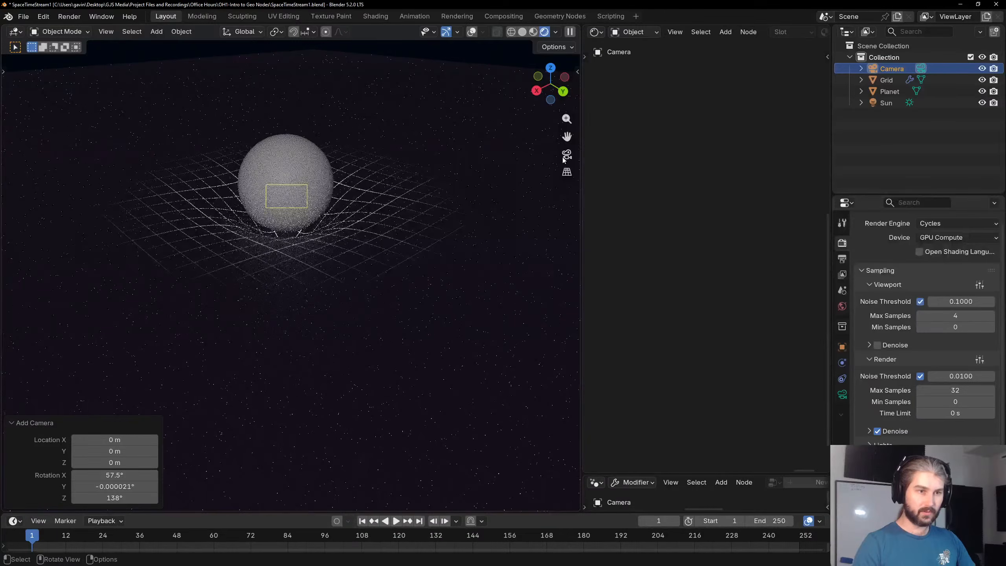
# Look through the new camera, lock it to the view, and pull it back to frame the planet and grid.
pyautogui.click(566, 154)
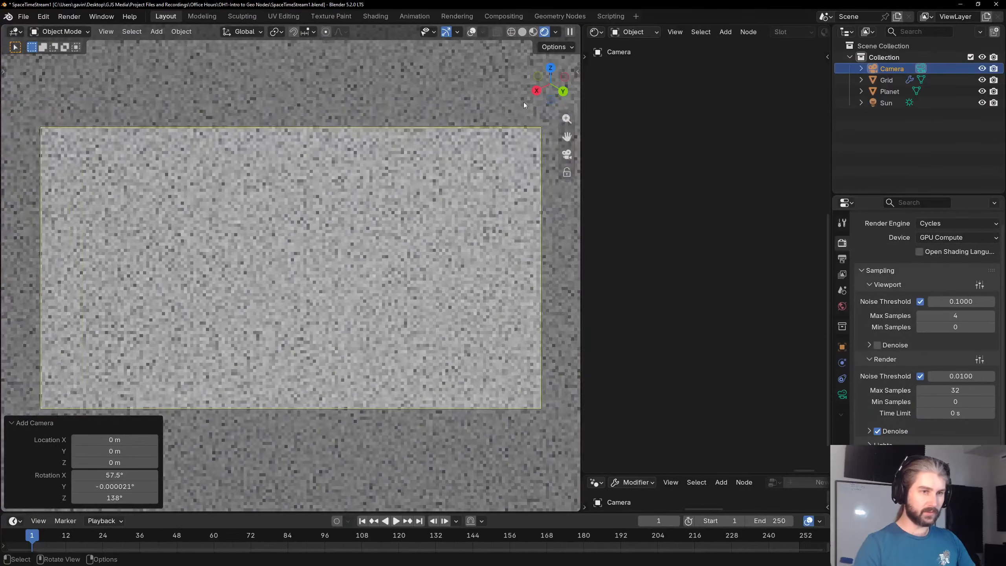
pyautogui.click(567, 172)
pyautogui.scroll(-6, 398, 168)
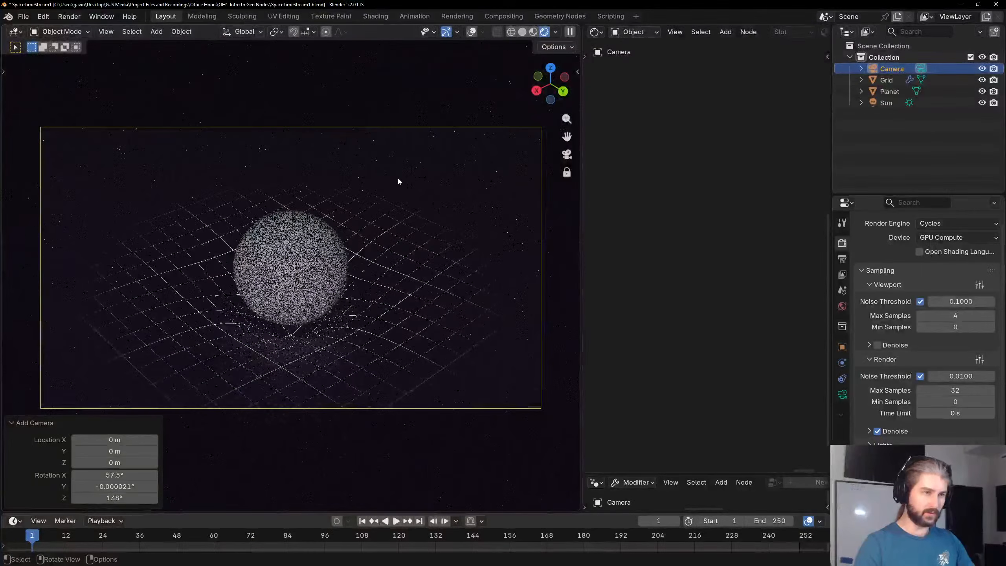
# Select the warped grid, widen the shader editor beside the viewport and bring its Principled BSDF nodes into view.
pyautogui.moveTo(398, 179); pyautogui.dragTo(395, 163, button='middle')
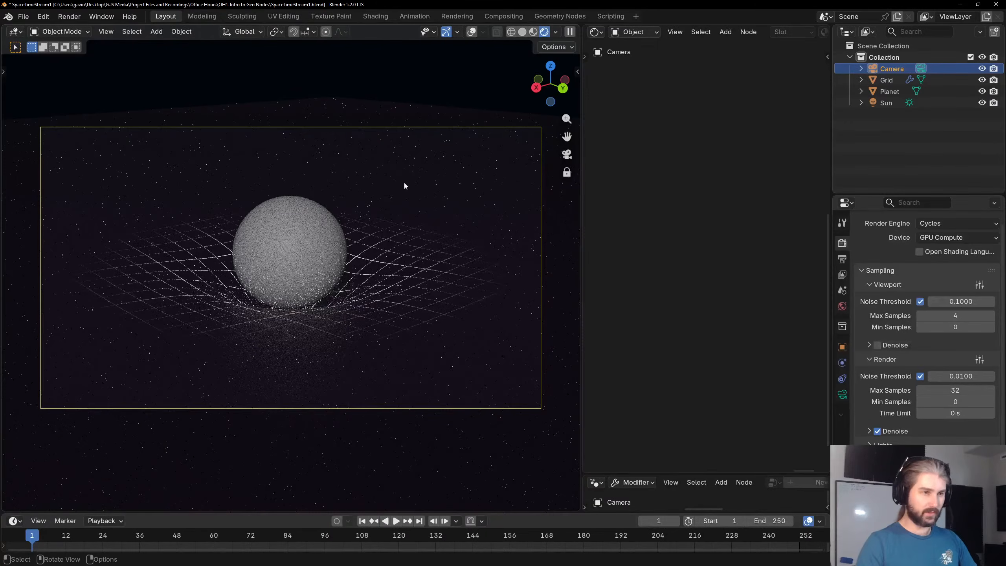
pyautogui.moveTo(382, 305); pyautogui.dragTo(377, 297, button='middle')
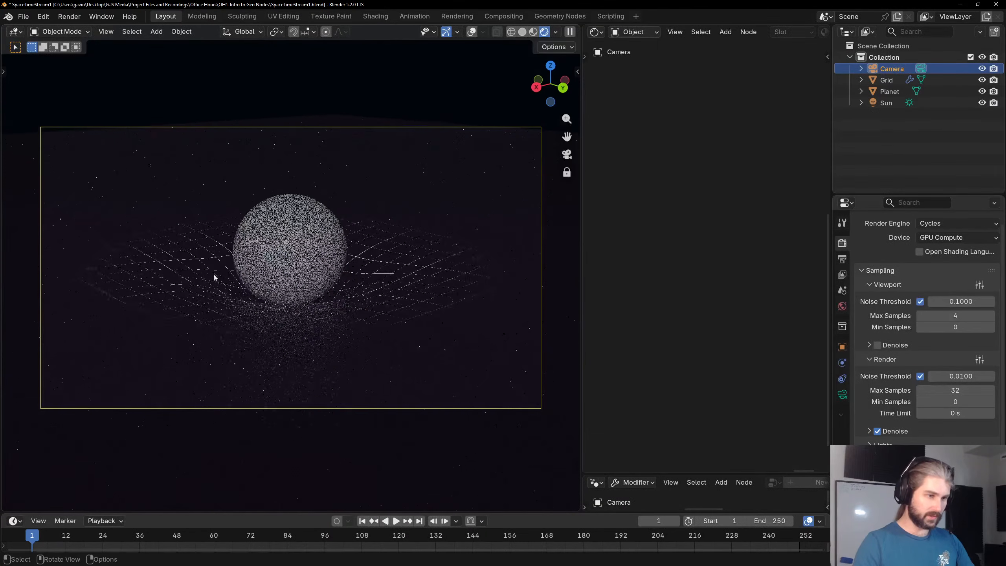
pyautogui.click(423, 311)
pyautogui.moveTo(581, 178); pyautogui.dragTo(289, 178)
pyautogui.press('Home')
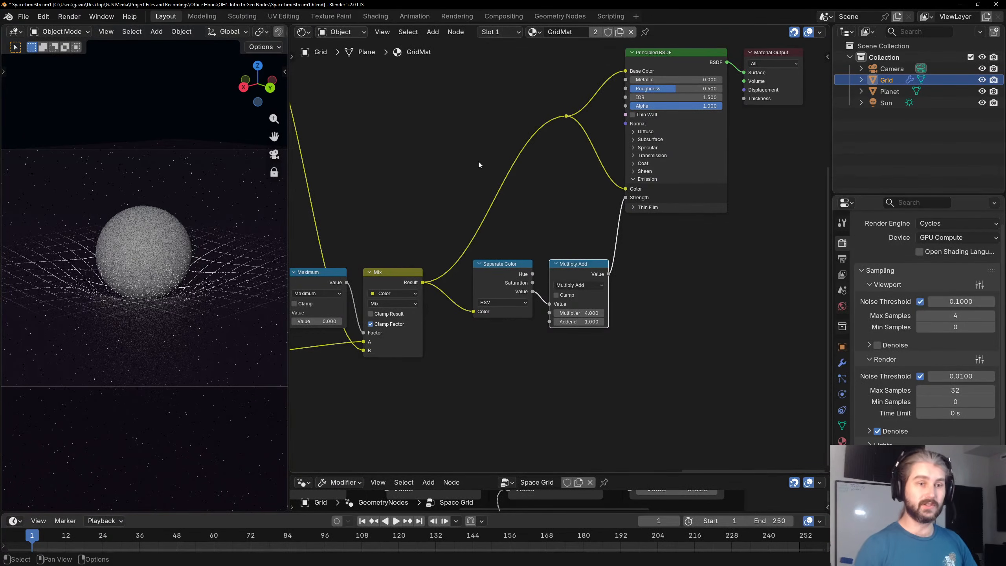
pyautogui.scroll(-1, 562, 159)
pyautogui.scroll(3, 455, 161)
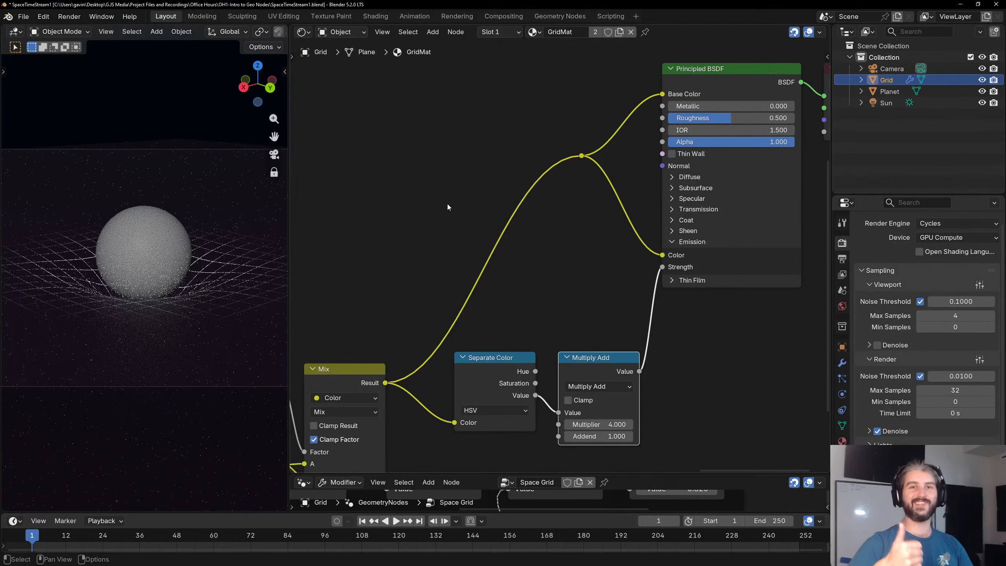
pyautogui.scroll(-2, 434, 219)
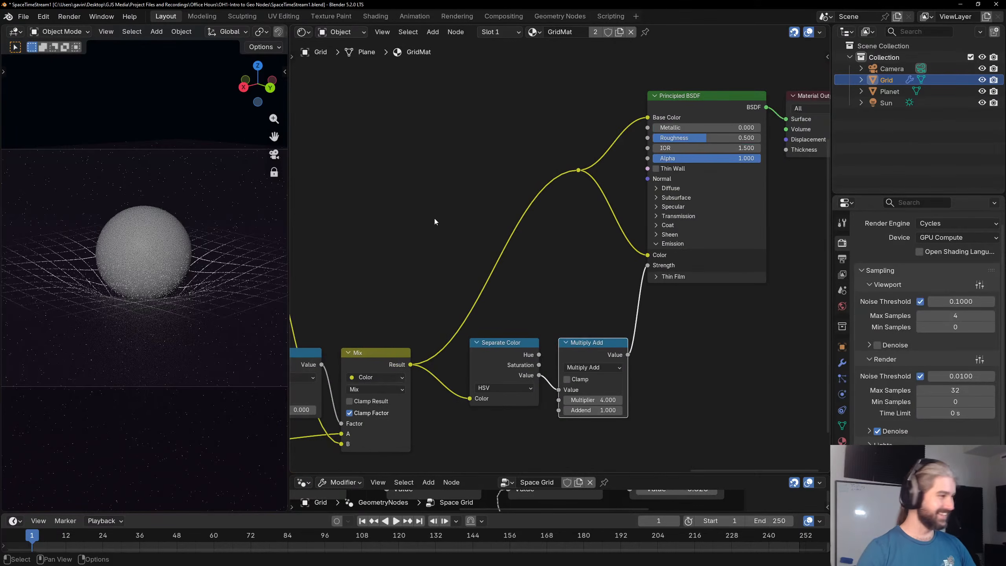
pyautogui.moveTo(440, 181); pyautogui.dragTo(459, 234, button='middle')
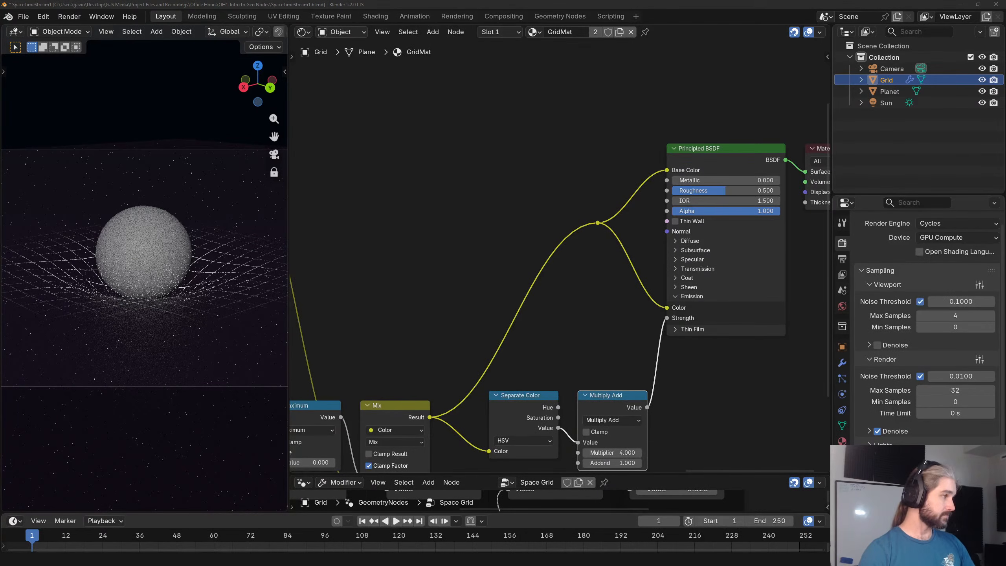
# Add a Noise Texture node to the grid material and place it above the Mix node.
pyautogui.hotkey('shift', 'a')
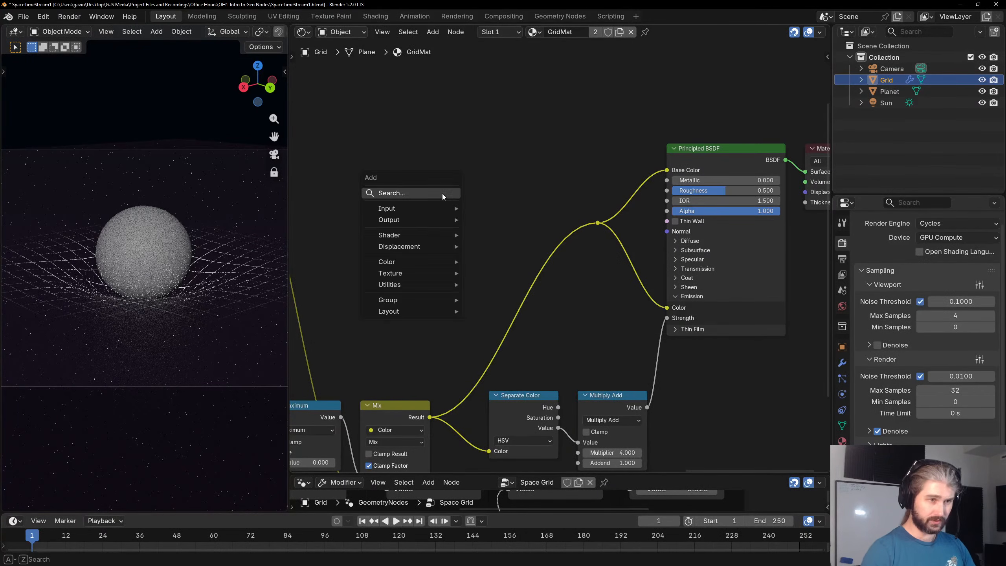
pyautogui.write('noise')
pyautogui.press('Return')
pyautogui.click(471, 95)
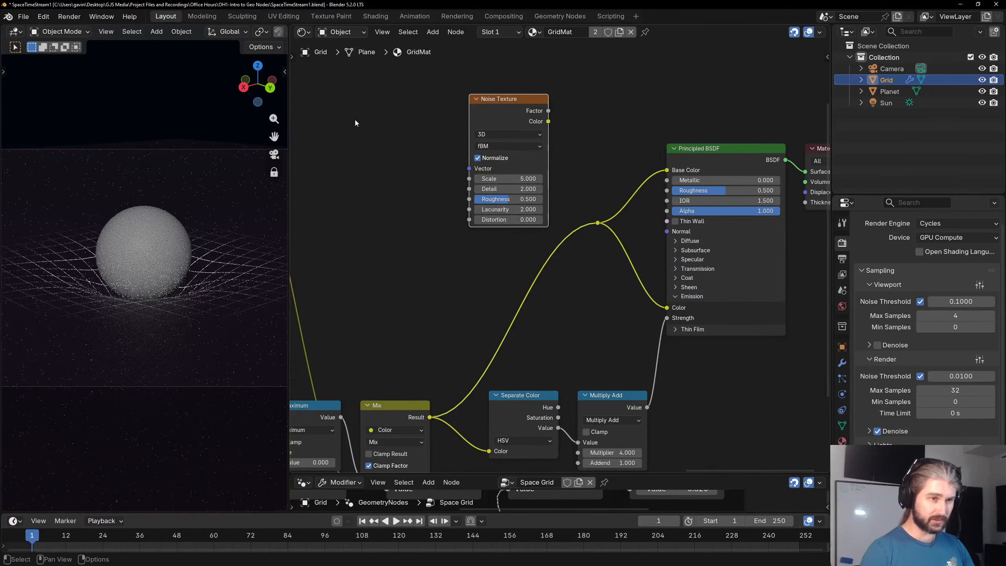
pyautogui.moveTo(500, 104); pyautogui.dragTo(333, 93)
# Add a Bump node between the Noise Texture and the Principled BSDF.
pyautogui.click(487, 119)
pyautogui.hotkey('shift', 'a')
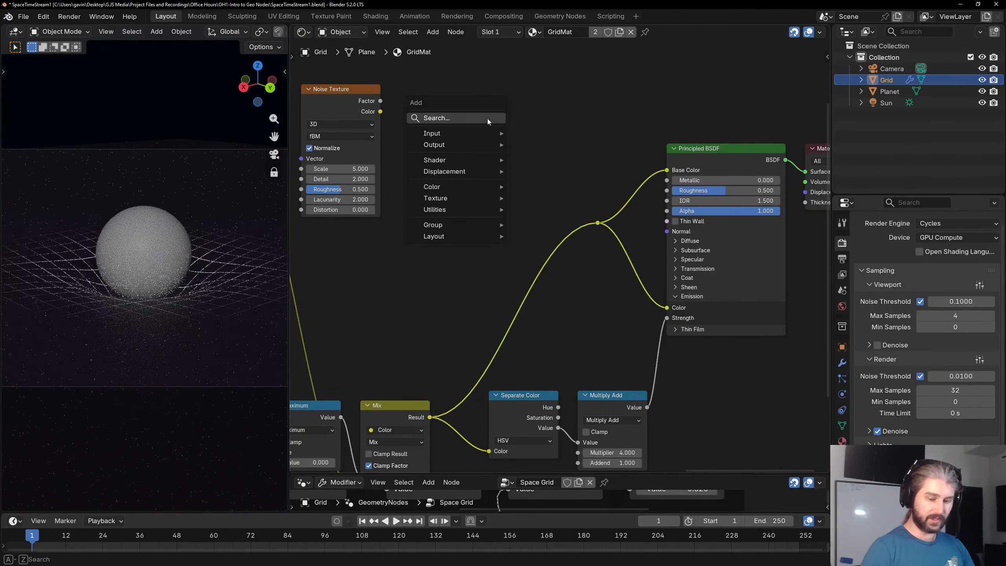
pyautogui.write('bump')
pyautogui.press('Return')
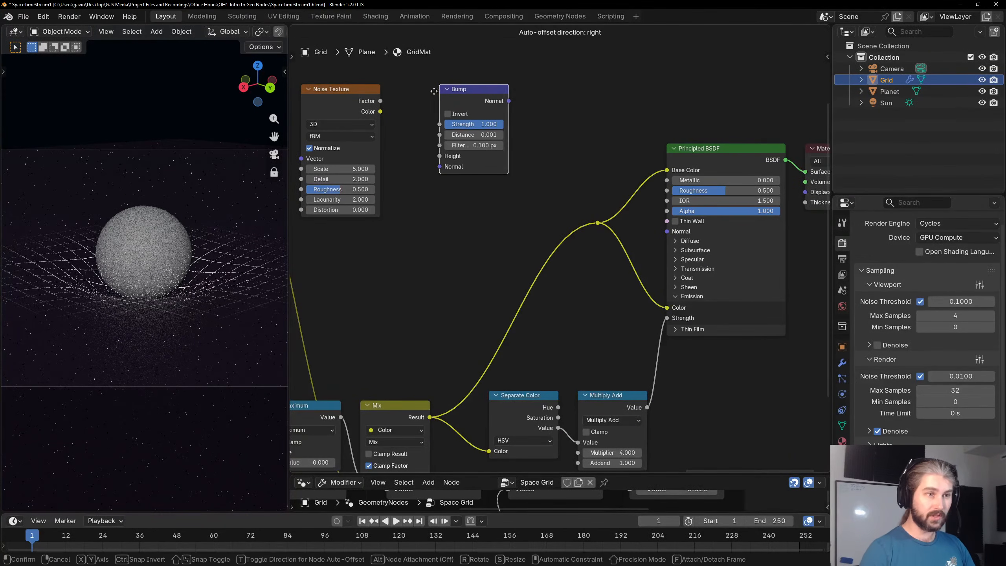
pyautogui.click(416, 89)
# Preview the Noise Texture on the grid and switch the viewport to Material Preview shading.
pyautogui.moveTo(395, 94); pyautogui.dragTo(467, 99, button='middle')
pyautogui.keyDown('ctrl'); pyautogui.keyDown('shift'); pyautogui.click(428, 97); pyautogui.keyUp('shift'); pyautogui.keyUp('ctrl')
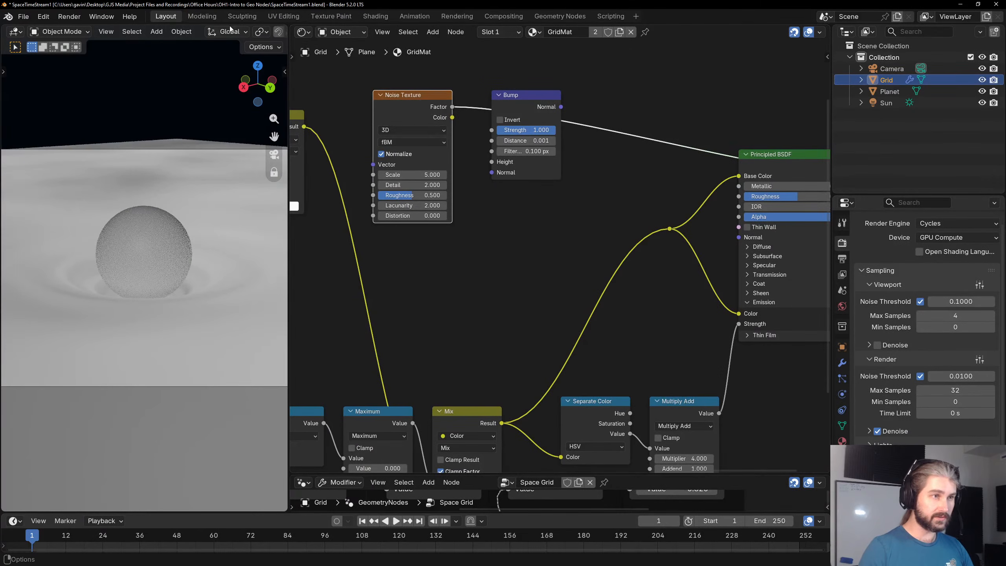
pyautogui.scroll(-7, 231, 31)
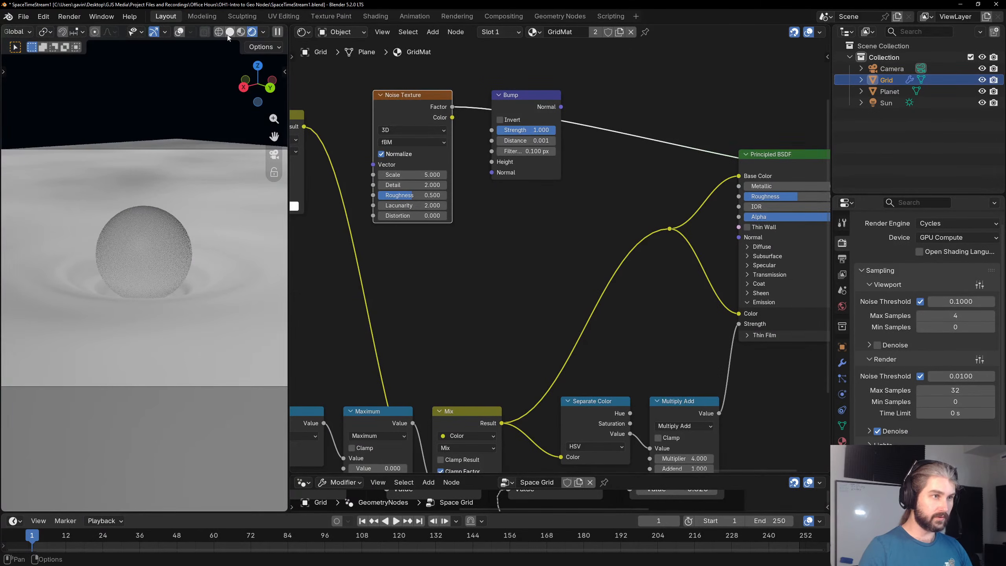
pyautogui.click(230, 32)
pyautogui.moveTo(157, 130); pyautogui.dragTo(152, 187, button='middle')
pyautogui.click(255, 32)
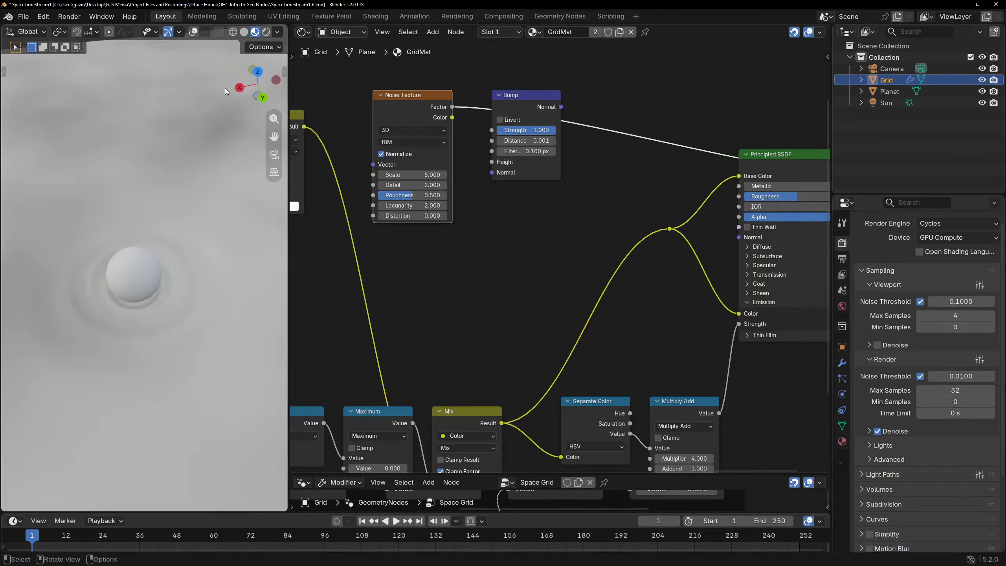
pyautogui.moveTo(225, 88)
pyautogui.mouseDown(button='middle')
pyautogui.moveTo(147, 158)
pyautogui.moveTo(173, 161)
pyautogui.moveTo(149, 172)
pyautogui.moveTo(188, 180)
pyautogui.mouseUp(button='middle')
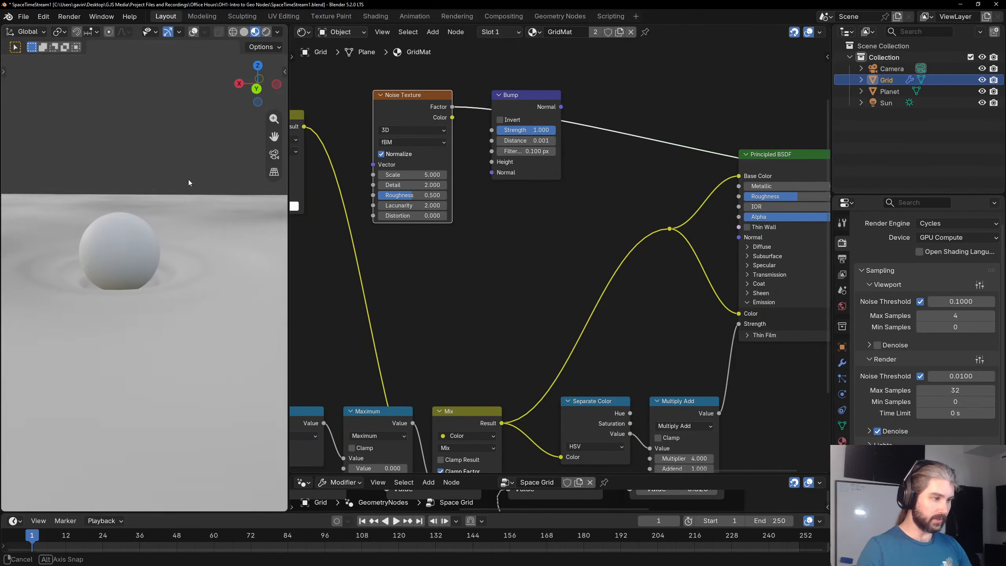
pyautogui.moveTo(196, 240); pyautogui.dragTo(101, 159, button='middle')
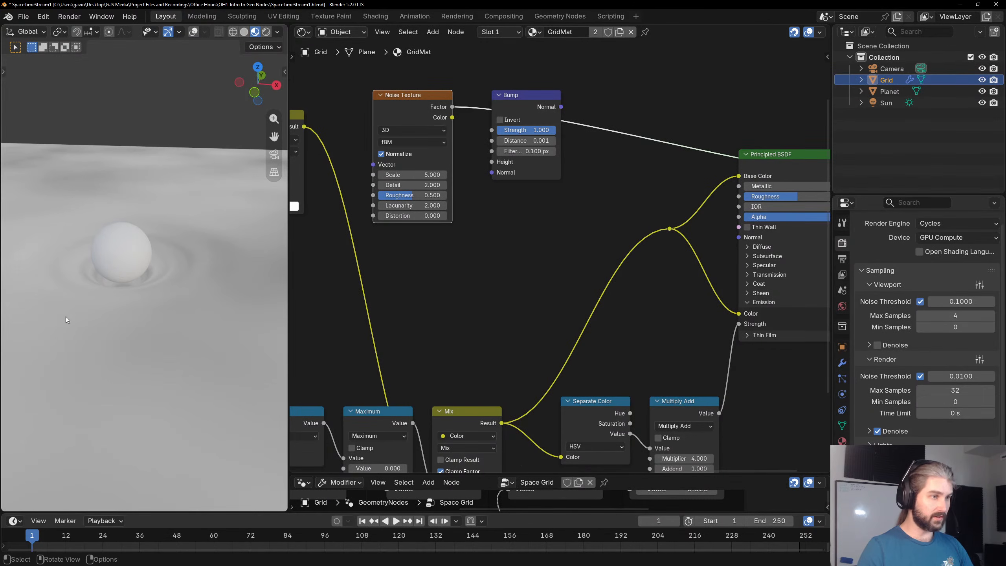
# Connect the noise Factor through the Bump node's Height to the Principled BSDF's Normal, restoring the Principled BSDF as the material output.
pyautogui.keyDown('ctrl'); pyautogui.keyDown('shift'); pyautogui.click(529, 99); pyautogui.keyUp('shift'); pyautogui.keyUp('ctrl')
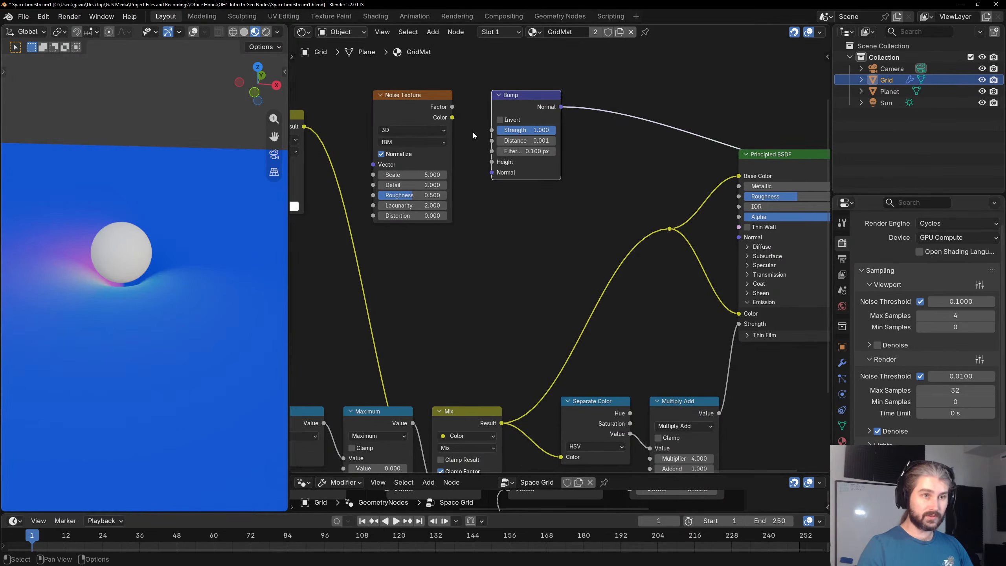
pyautogui.moveTo(452, 106); pyautogui.dragTo(491, 161)
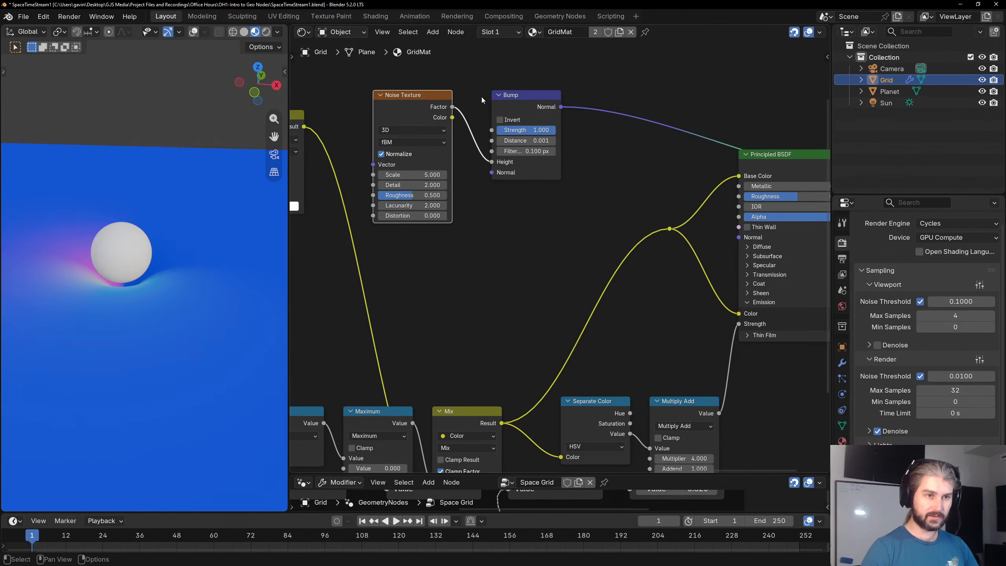
pyautogui.moveTo(561, 106); pyautogui.dragTo(744, 237)
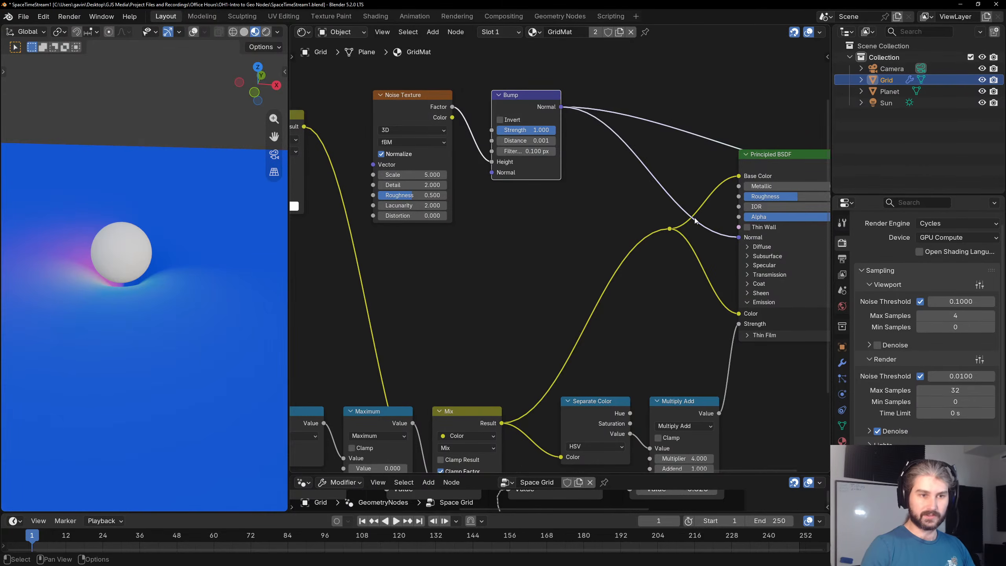
pyautogui.scroll(-1, 658, 153)
pyautogui.moveTo(682, 152); pyautogui.dragTo(578, 158, button='middle')
pyautogui.keyDown('ctrl'); pyautogui.keyDown('shift'); pyautogui.click(706, 160); pyautogui.keyUp('shift'); pyautogui.keyUp('ctrl')
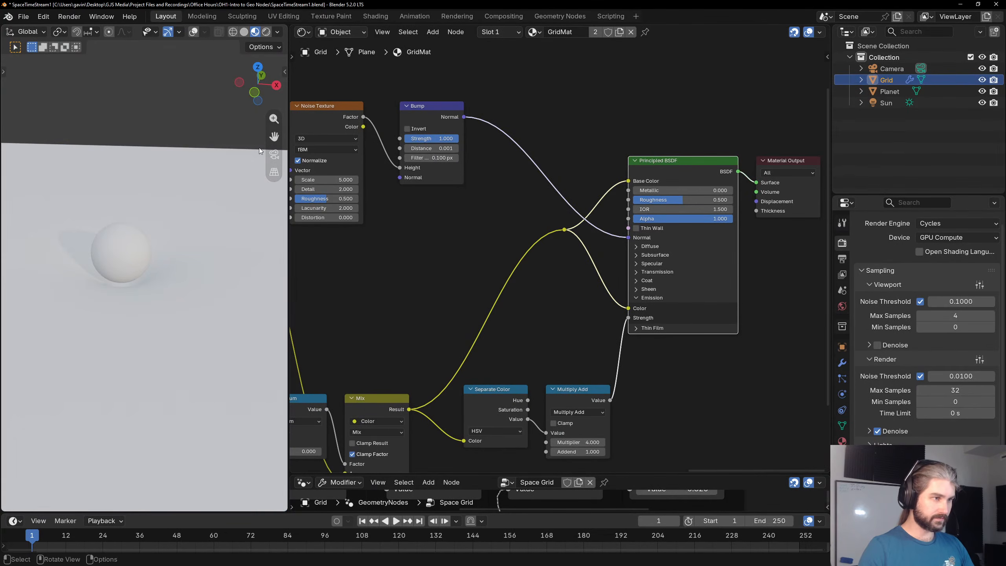
# Set the Bump node's Distance to 0.05.
pyautogui.moveTo(183, 258); pyautogui.dragTo(143, 260, button='middle')
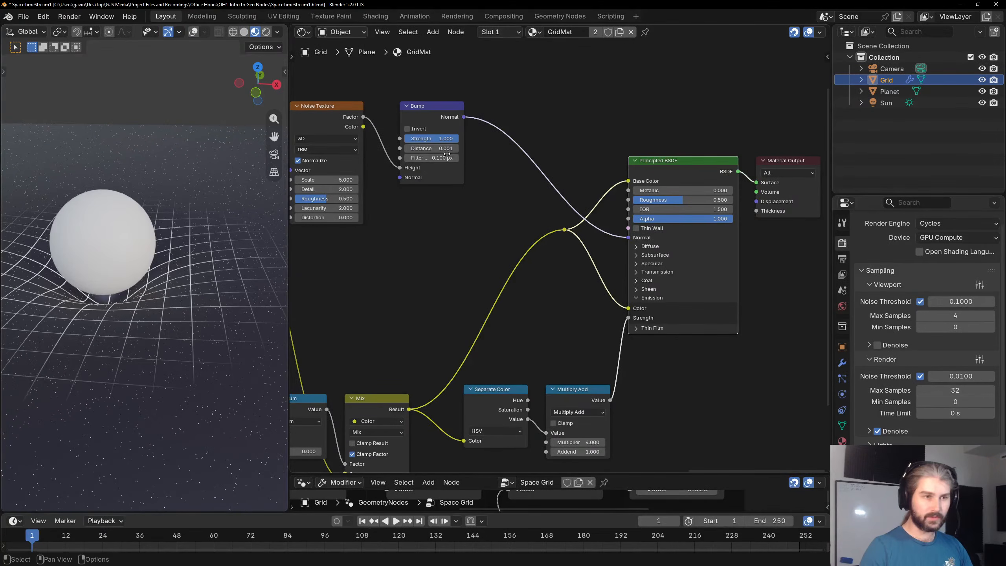
pyautogui.scroll(3, 447, 154)
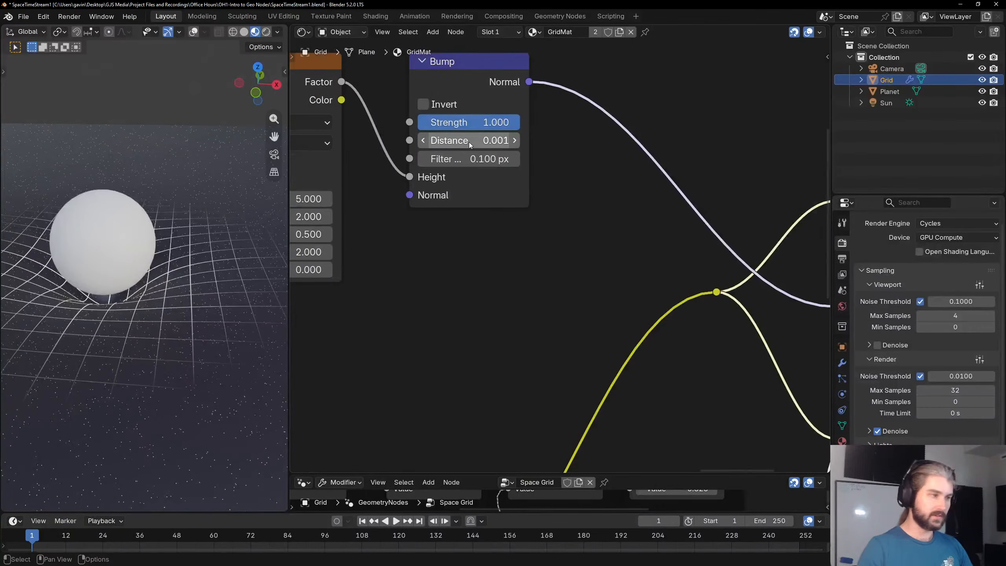
pyautogui.click(471, 139)
pyautogui.press('BackSpace')
pyautogui.press('BackSpace')
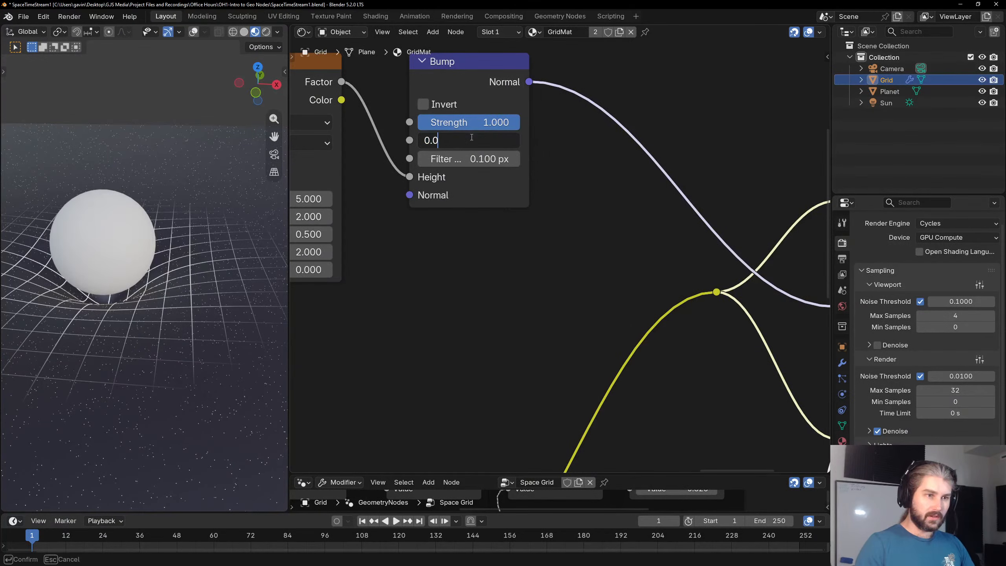
pyautogui.write('5')
pyautogui.press('Return')
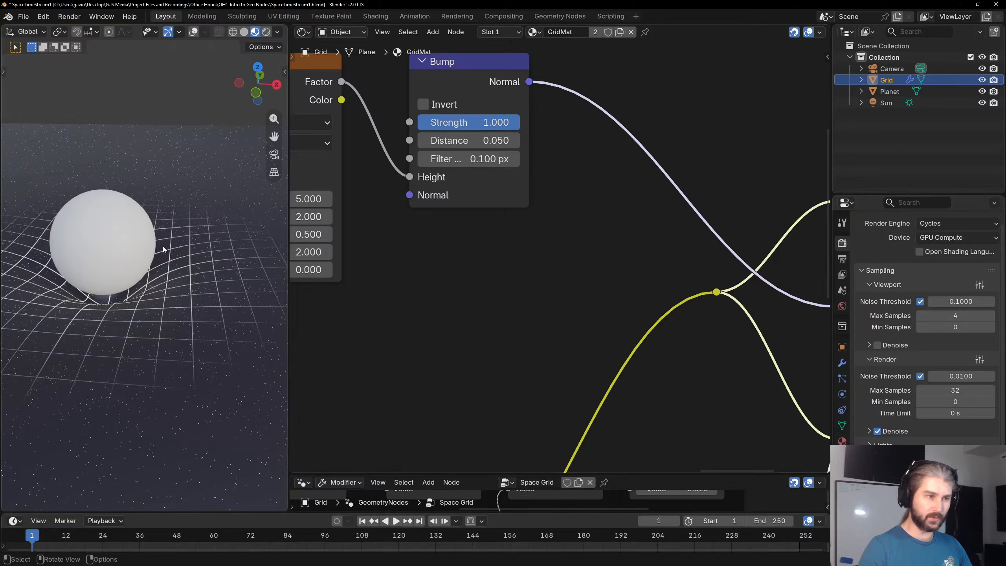
# Disconnect Multiply Add from the Principled BSDF's emission Strength and reset that strength to 0.
pyautogui.moveTo(163, 246); pyautogui.dragTo(157, 214, button='middle')
pyautogui.scroll(-5, 617, 257)
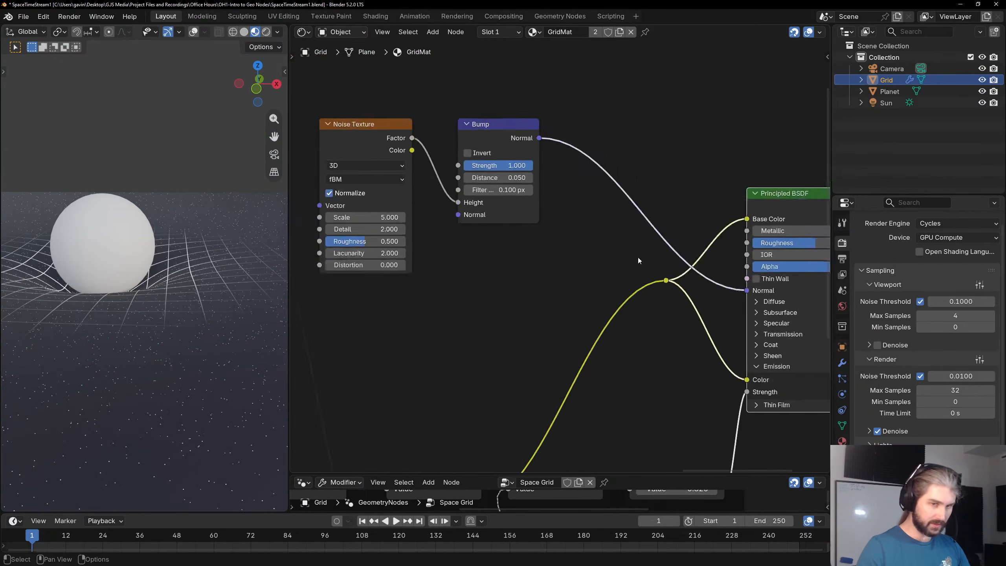
pyautogui.moveTo(638, 257); pyautogui.dragTo(576, 240, button='middle')
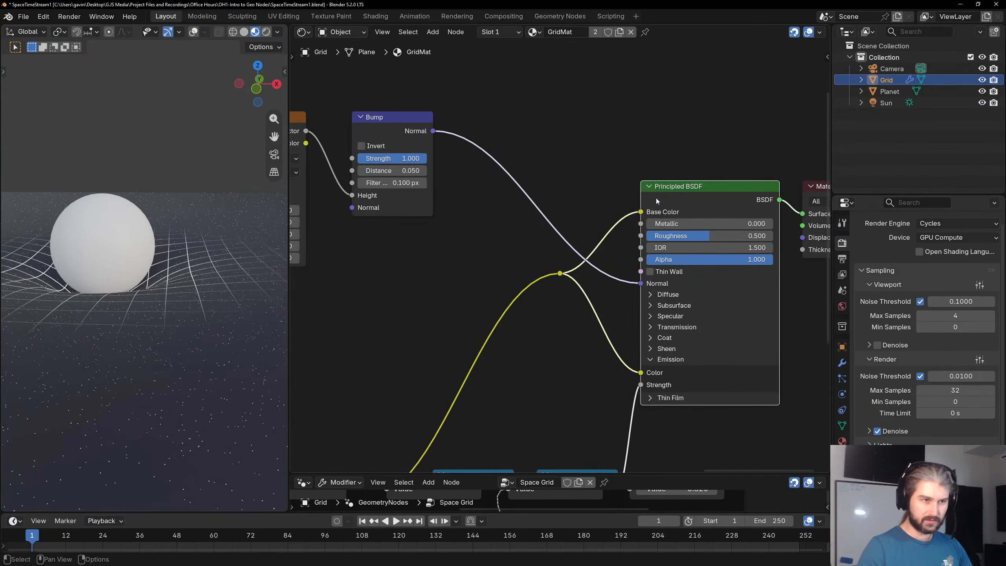
pyautogui.scroll(1, 656, 198)
pyautogui.moveTo(675, 215); pyautogui.dragTo(627, 185, button='middle')
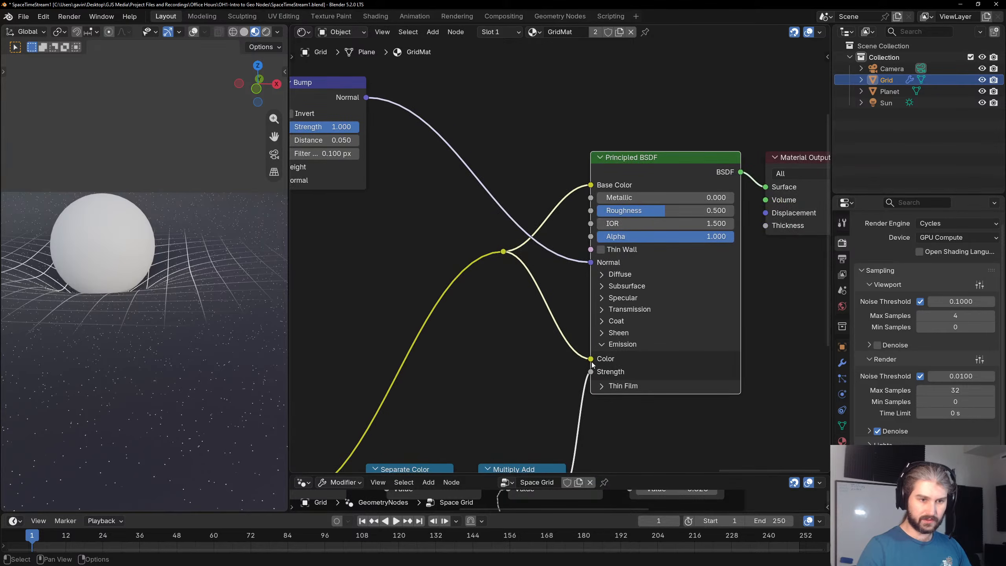
pyautogui.moveTo(591, 360)
pyautogui.mouseDown()
pyautogui.moveTo(553, 362)
pyautogui.moveTo(590, 361)
pyautogui.mouseUp()
pyautogui.moveTo(590, 372); pyautogui.dragTo(564, 377)
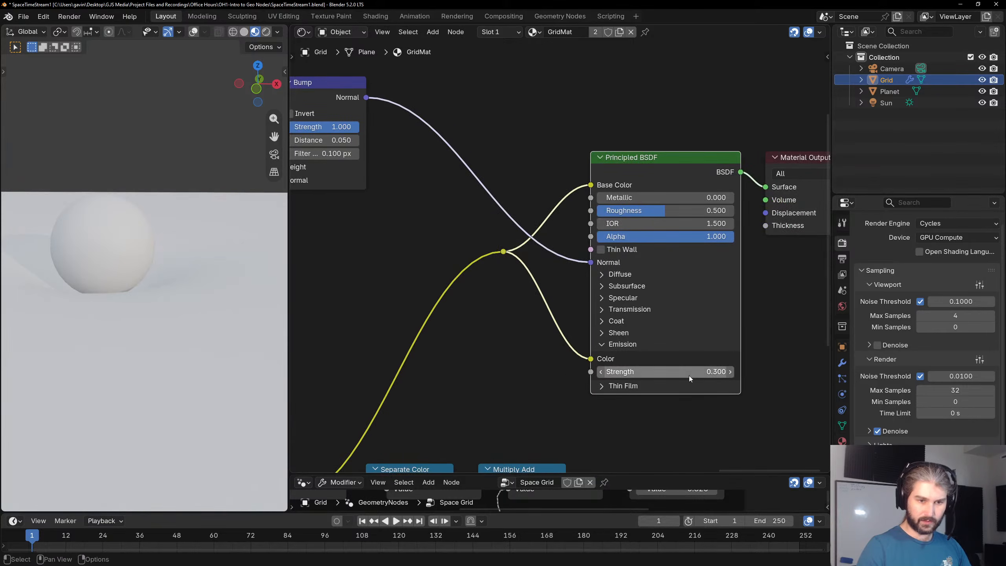
pyautogui.press('BackSpace')
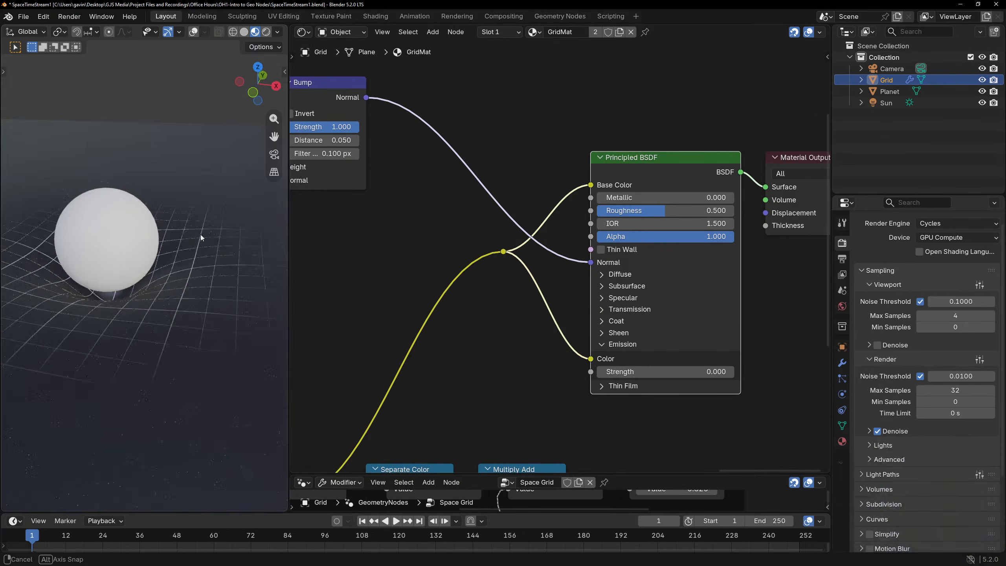
# Return to the camera view, widen the viewport and examine the bumped grid surface closely around the planet's base.
pyautogui.moveTo(200, 234); pyautogui.dragTo(166, 224, button='middle')
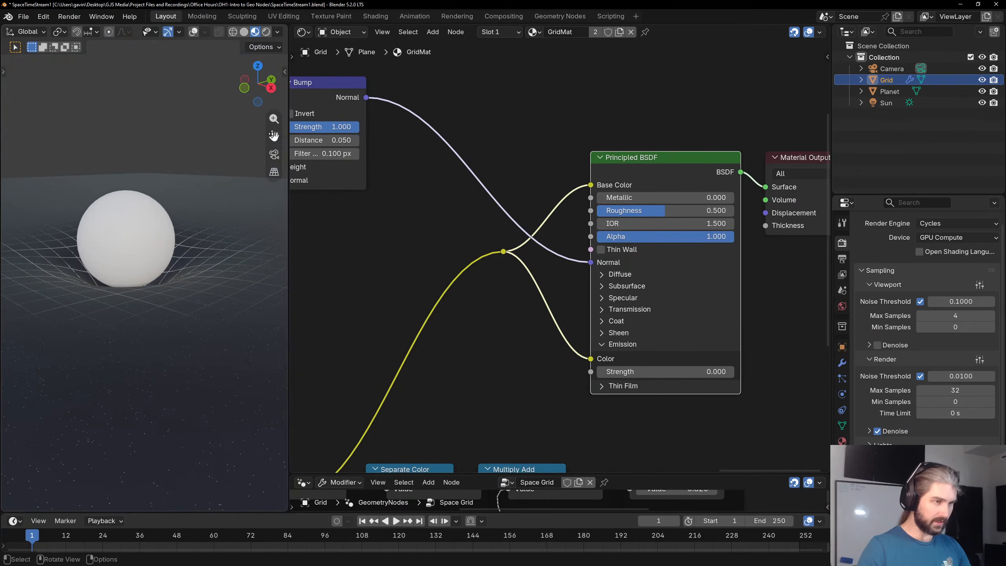
pyautogui.click(274, 154)
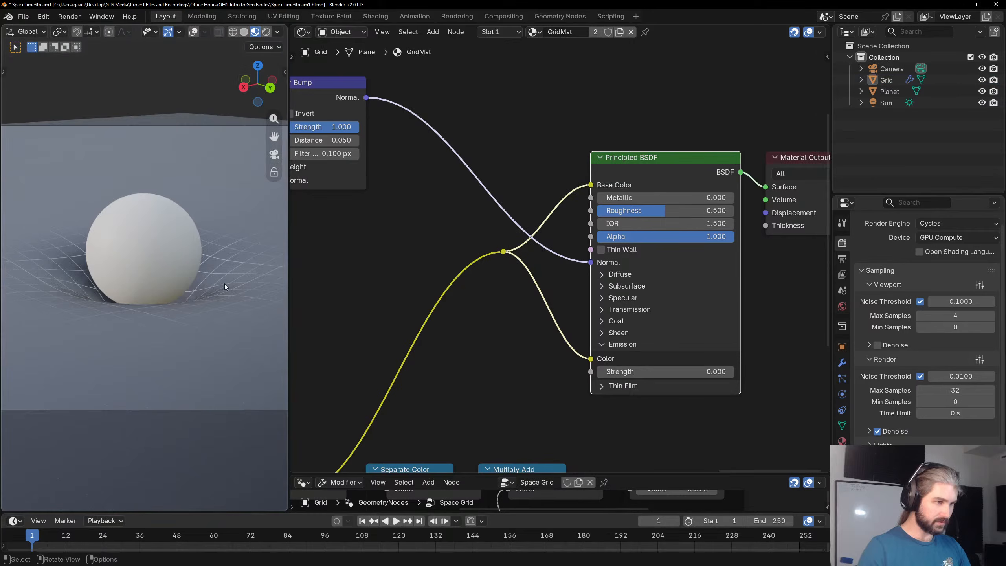
pyautogui.moveTo(286, 250); pyautogui.dragTo(387, 251)
pyautogui.scroll(5, 278, 285)
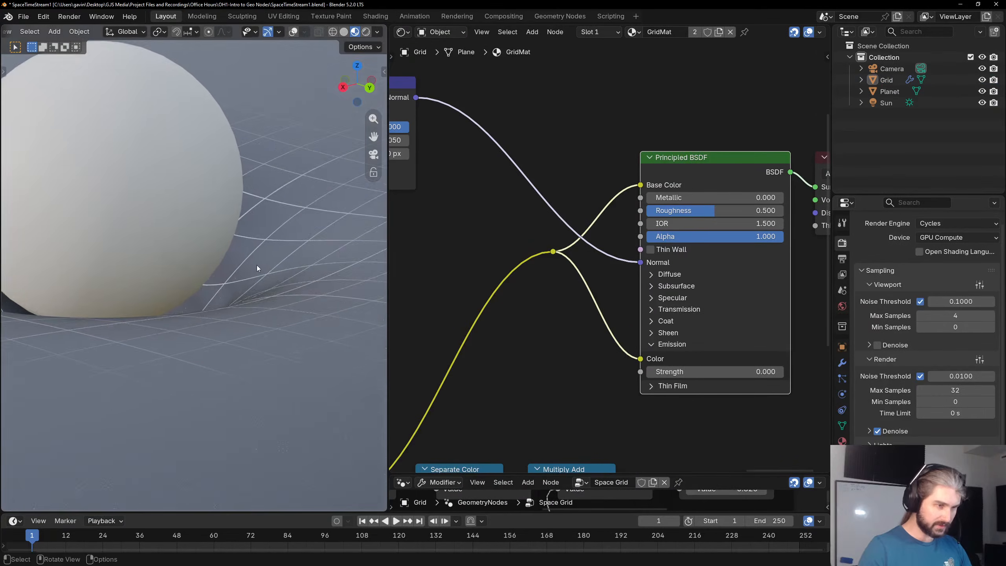
pyautogui.scroll(3, 337, 263)
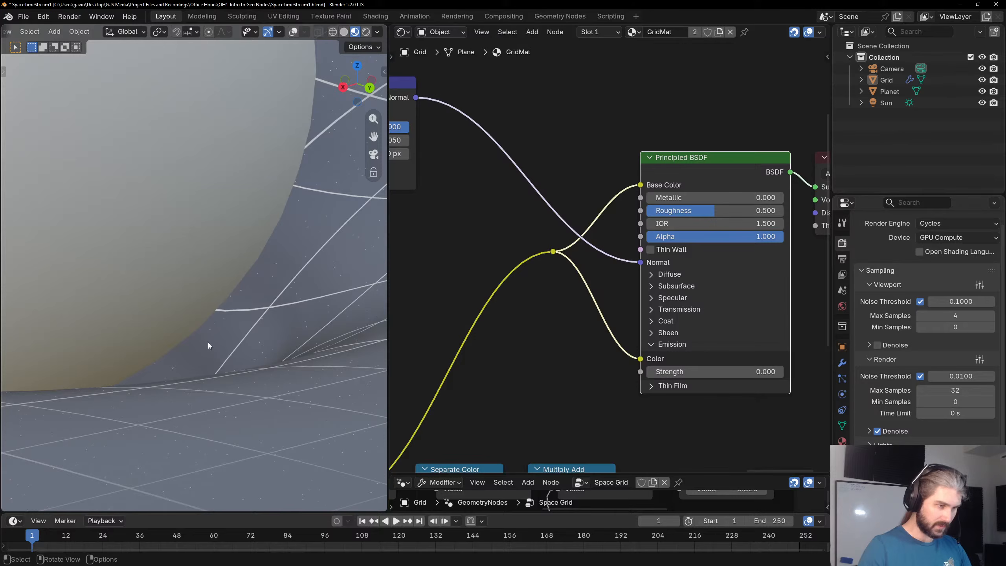
pyautogui.scroll(-3, 358, 224)
pyautogui.scroll(-2, 545, 239)
# Disconnect the Bump node from the Principled BSDF's Normal to compare the surface, and undo the disconnection.
pyautogui.moveTo(633, 261); pyautogui.dragTo(570, 216)
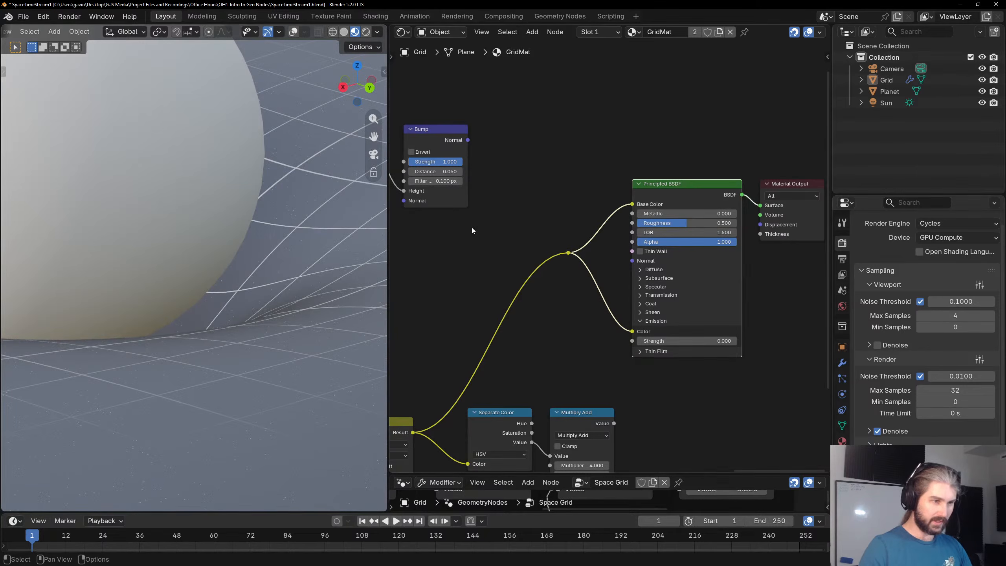
pyautogui.hotkey('ctrl', 'z')
pyautogui.scroll(-6, 222, 271)
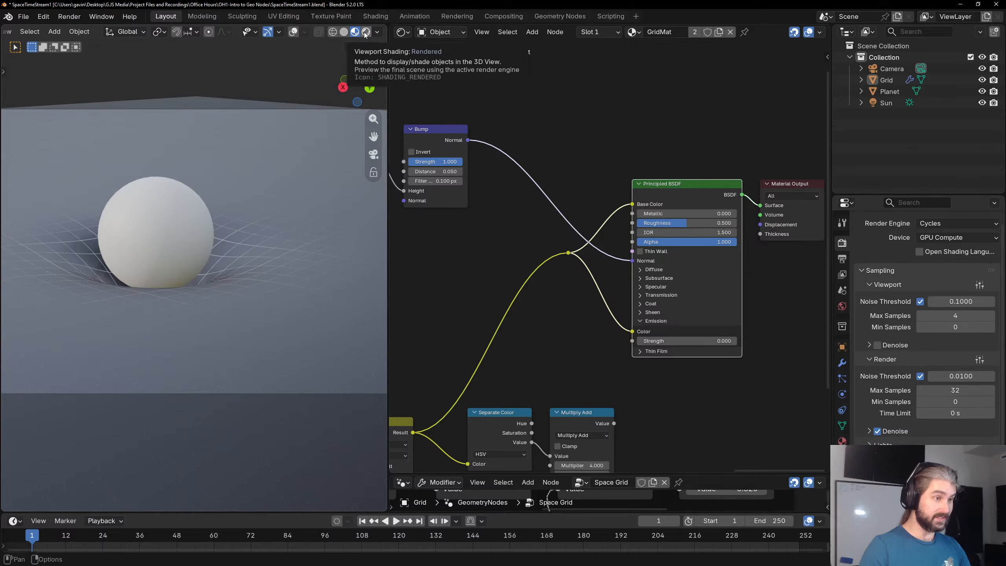
pyautogui.scroll(-3, 515, 143)
pyautogui.moveTo(515, 143); pyautogui.dragTo(598, 151, button='middle')
pyautogui.scroll(1, 598, 151)
pyautogui.click(599, 150)
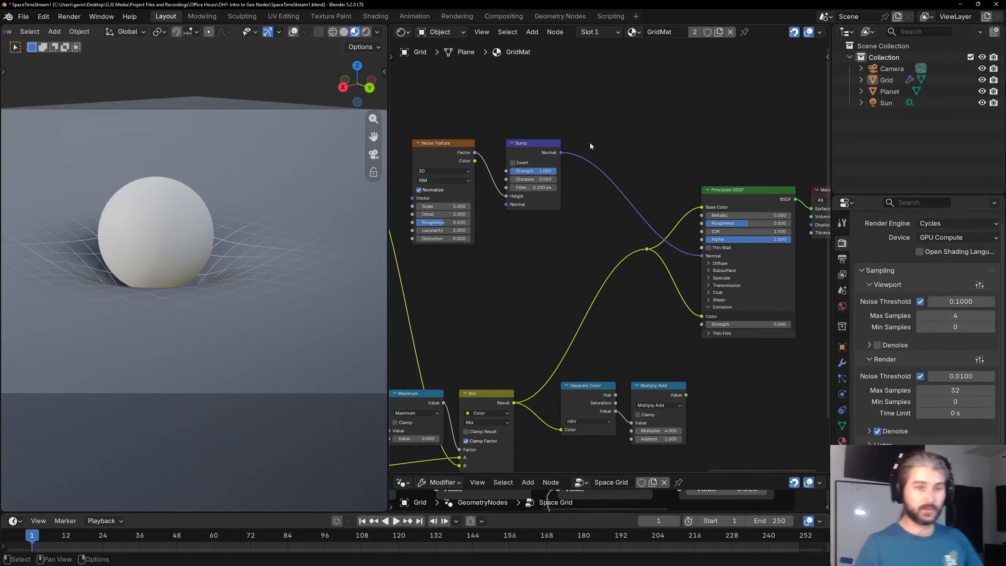
# Lower the Principled BSDF's Roughness to about 0.131 and examine the reflections on the grid around the planet.
pyautogui.moveTo(746, 224); pyautogui.dragTo(714, 224)
pyautogui.scroll(8, 235, 238)
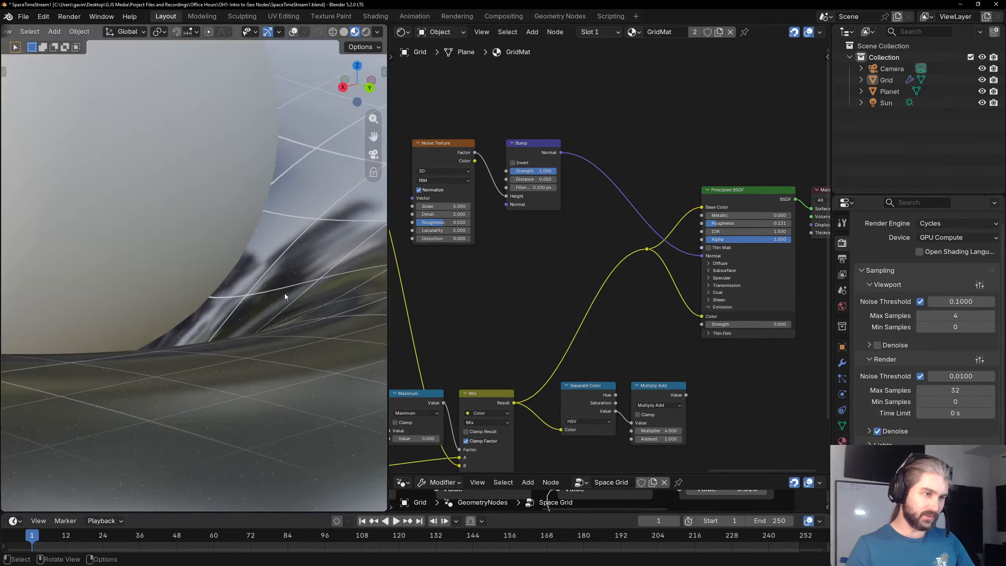
pyautogui.scroll(-6, 284, 296)
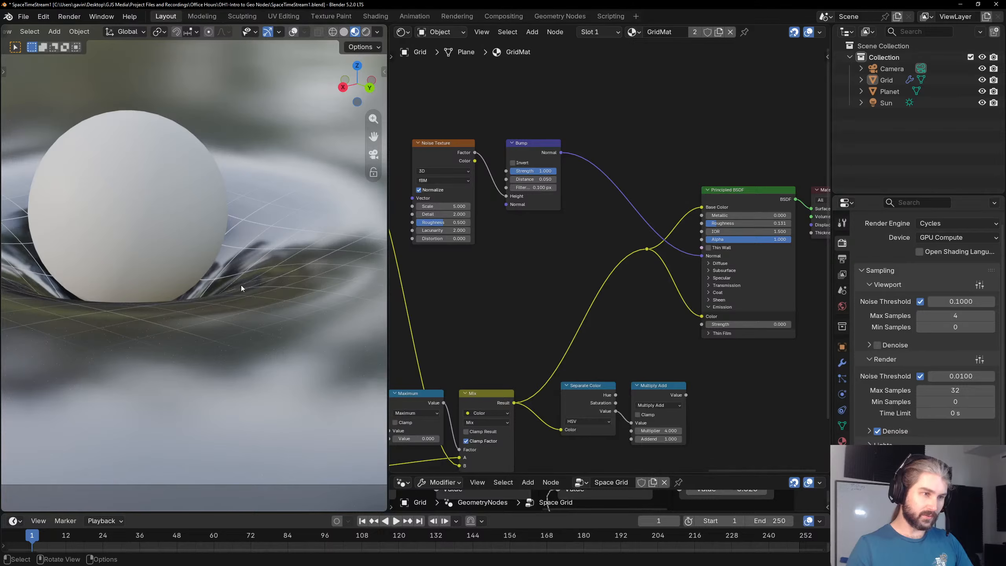
pyautogui.scroll(-2, 270, 297)
pyautogui.keyDown('shift'); pyautogui.moveTo(159, 258); pyautogui.dragTo(224, 244, button='middle'); pyautogui.keyUp('shift')
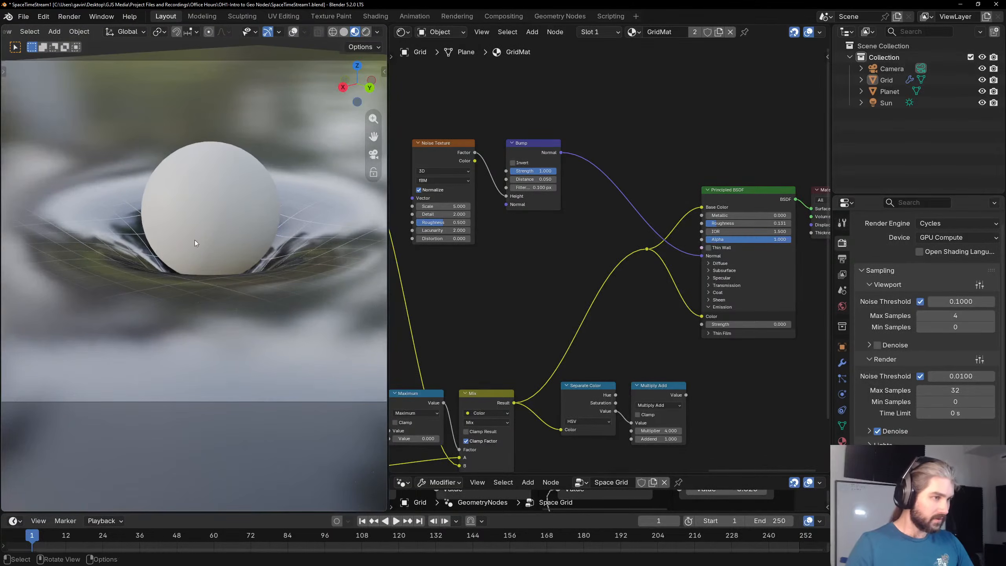
pyautogui.scroll(-1, 119, 131)
pyautogui.scroll(-2, 308, 141)
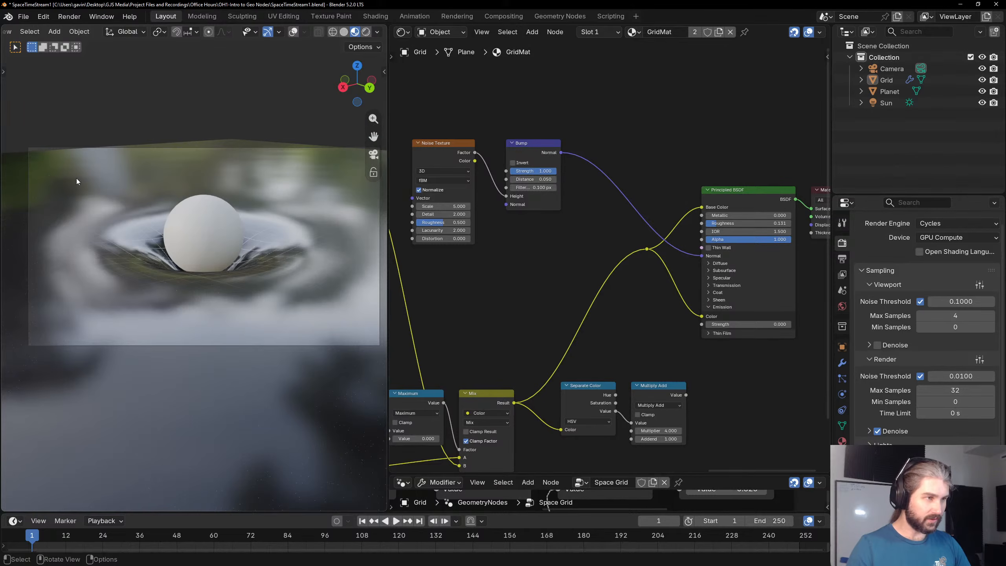
pyautogui.scroll(4, 615, 226)
pyautogui.moveTo(617, 229); pyautogui.dragTo(453, 213, button='middle')
pyautogui.scroll(1, 316, 227)
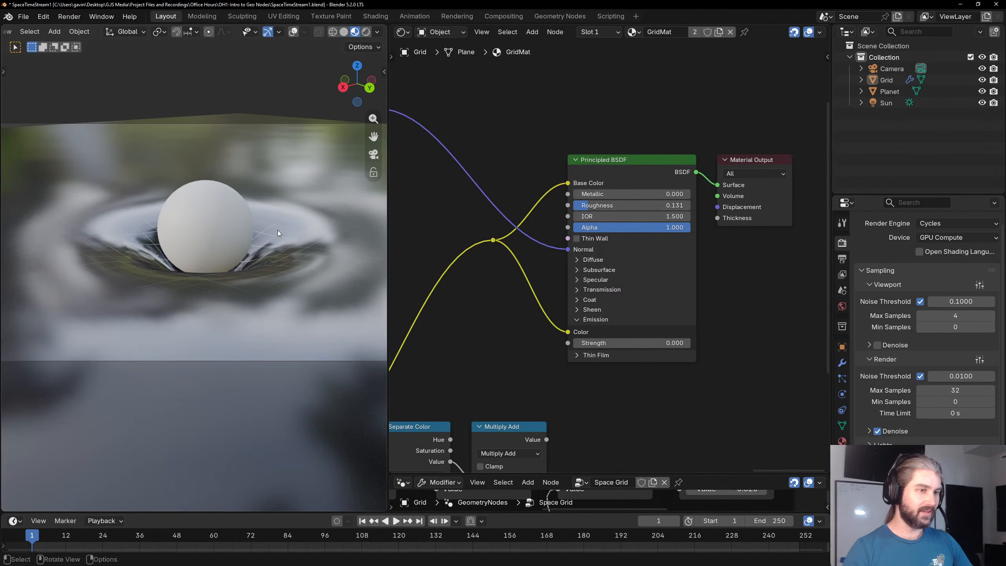
# Disconnect and reconnect the Bump node's Normal output at the Principled BSDF to compare the reflections with and without bump.
pyautogui.moveTo(516, 187); pyautogui.dragTo(651, 215, button='middle')
pyautogui.moveTo(706, 279); pyautogui.dragTo(542, 219)
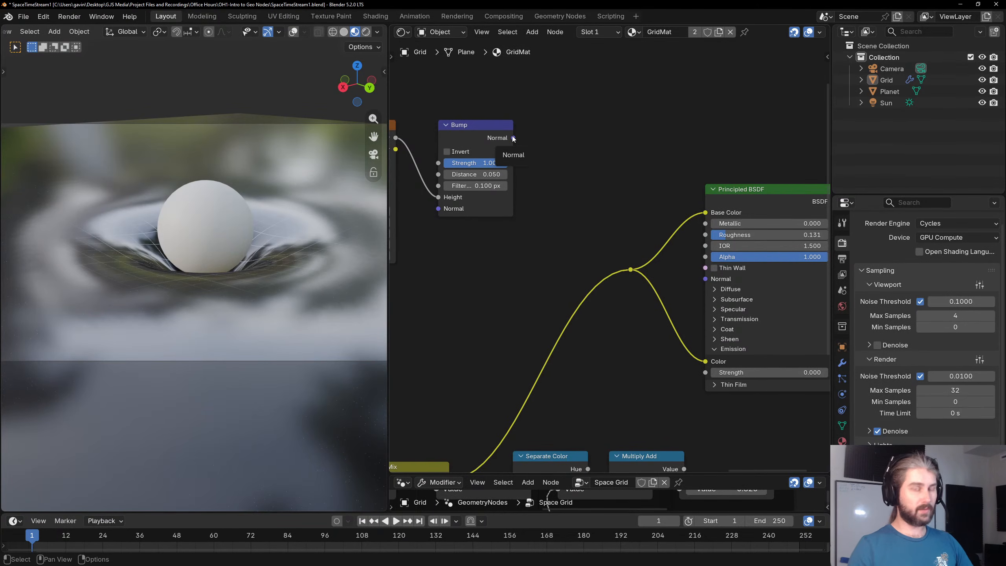
pyautogui.moveTo(512, 138); pyautogui.dragTo(571, 180)
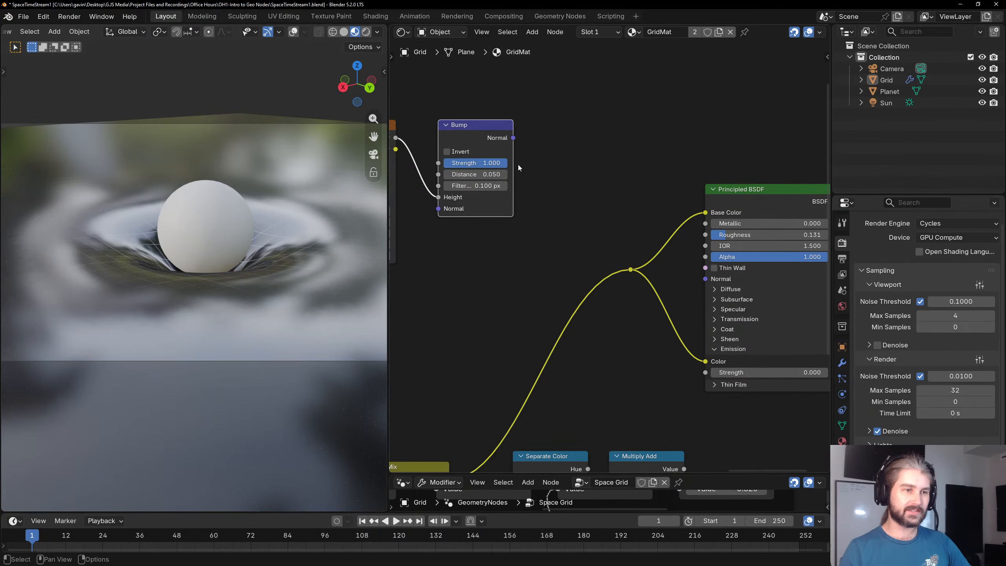
pyautogui.moveTo(512, 138); pyautogui.dragTo(706, 279)
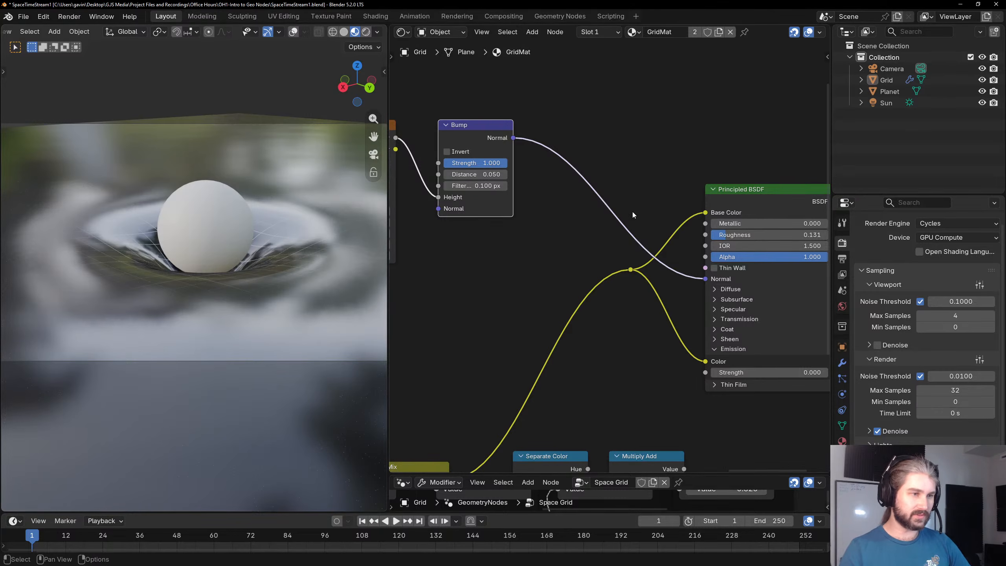
pyautogui.moveTo(704, 279); pyautogui.dragTo(620, 225)
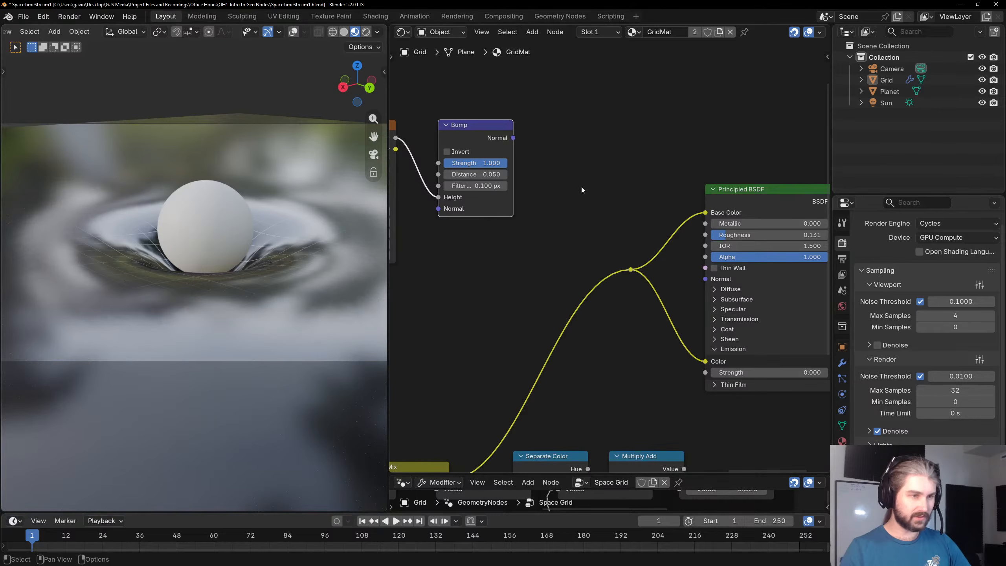
pyautogui.moveTo(513, 138); pyautogui.dragTo(708, 279)
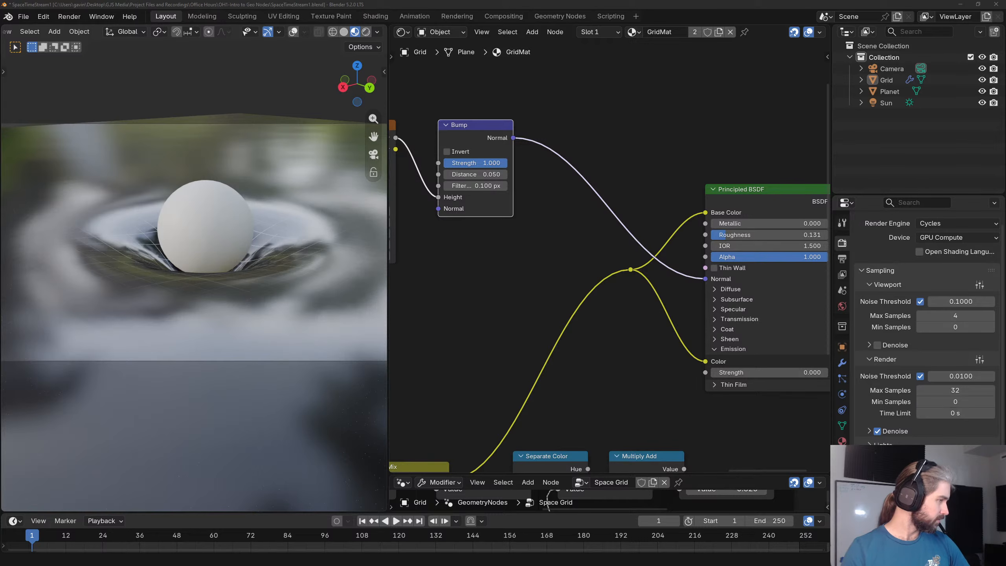
# Set the Scale of the Noise Texture feeding the Bump node to 14.
pyautogui.scroll(-2, 483, 267)
pyautogui.scroll(3, 761, 250)
pyautogui.moveTo(483, 267); pyautogui.dragTo(603, 263, button='middle')
pyautogui.scroll(2, 602, 261)
pyautogui.moveTo(539, 200); pyautogui.dragTo(599, 200)
pyautogui.click(542, 199)
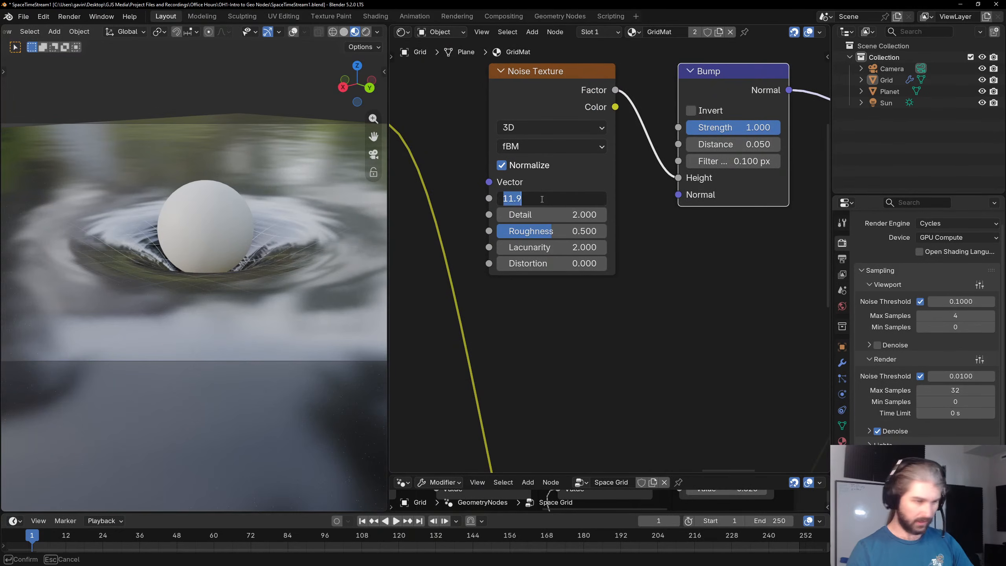
pyautogui.write('14')
pyautogui.press('Return')
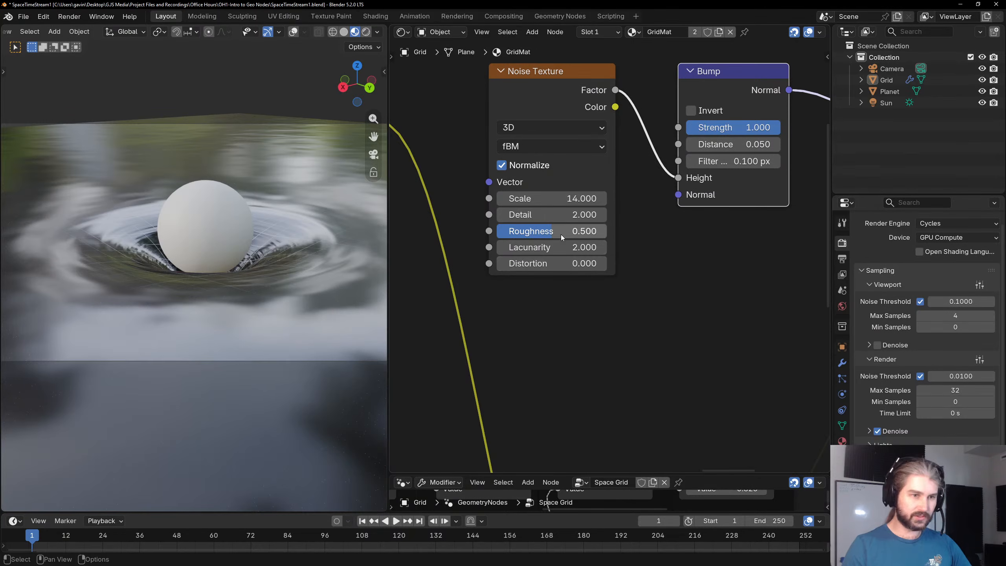
pyautogui.moveTo(561, 234)
pyautogui.mouseDown()
pyautogui.moveTo(467, 234)
pyautogui.moveTo(578, 234)
pyautogui.moveTo(568, 239)
pyautogui.mouseUp()
pyautogui.scroll(-4, 608, 247)
pyautogui.moveTo(670, 250); pyautogui.dragTo(581, 283, button='middle')
pyautogui.hotkey('ctrl', 'z')
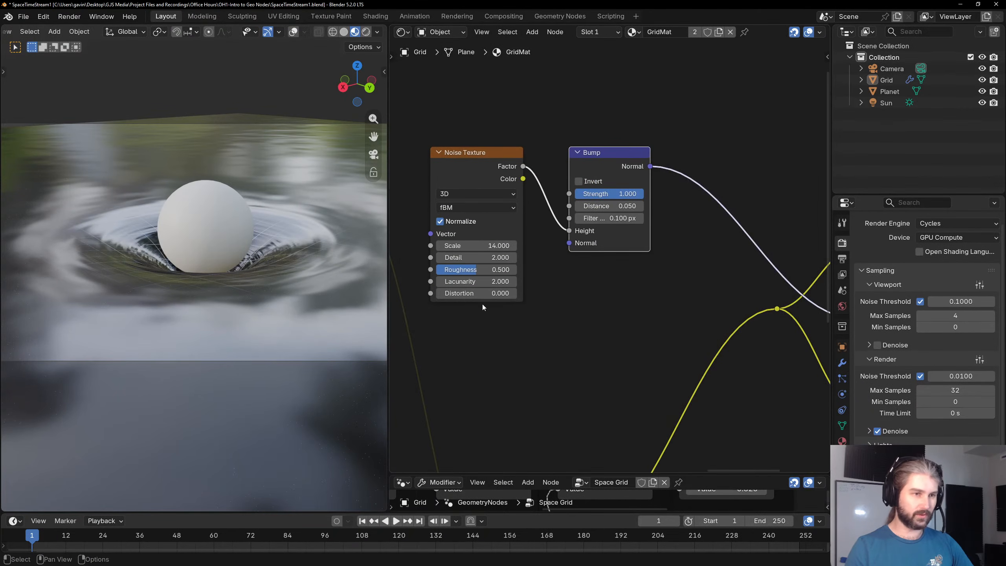
# Turn off Normalize on the Noise Texture that drives the bump height.
pyautogui.click(465, 224)
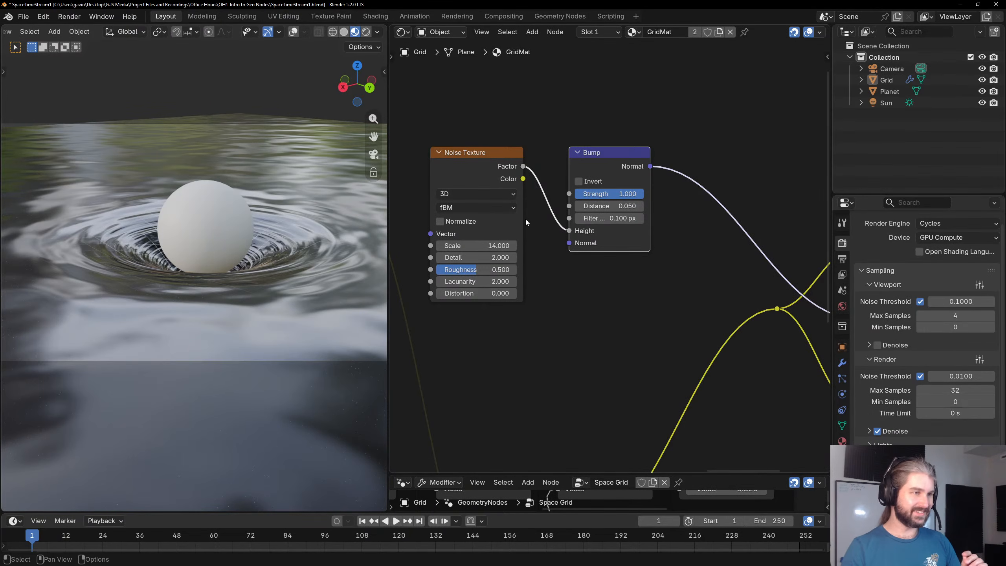
pyautogui.scroll(-3, 728, 182)
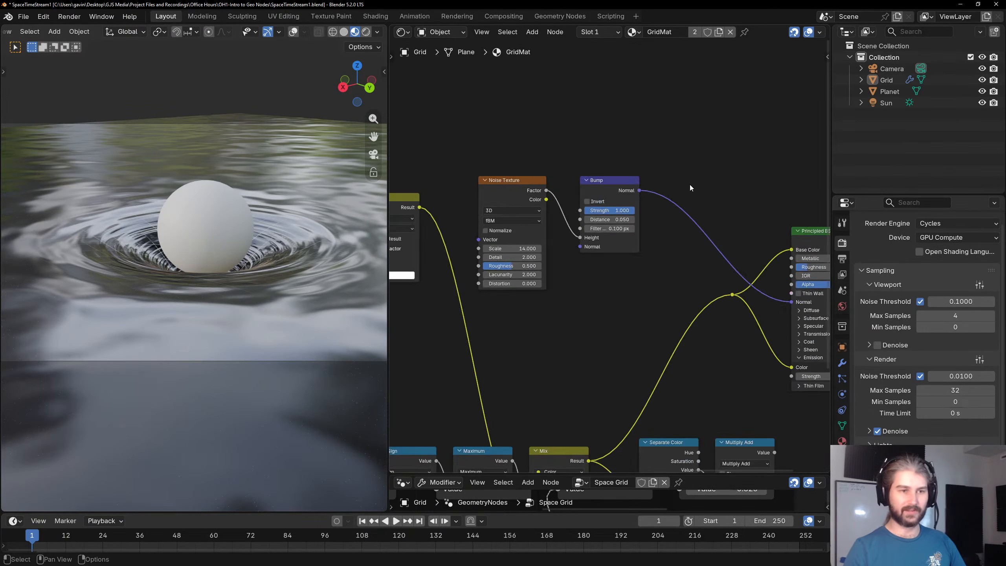
pyautogui.scroll(2, 690, 184)
# Add a second Noise Texture node above the Bump node and set its Scale to 8.
pyautogui.hotkey('shift', 'a')
pyautogui.write('noise')
pyautogui.press('Return')
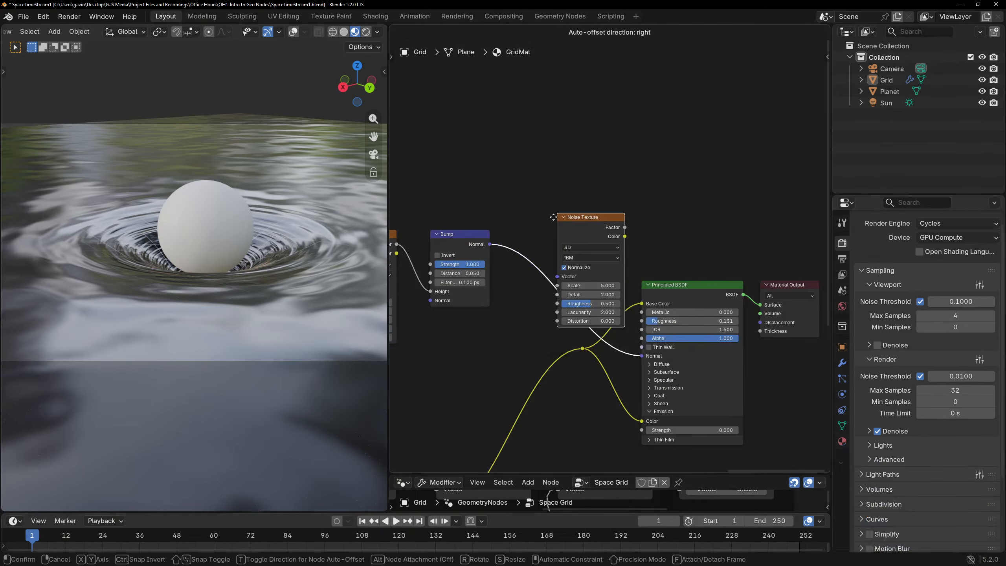
pyautogui.click(439, 98)
pyautogui.scroll(2, 611, 256)
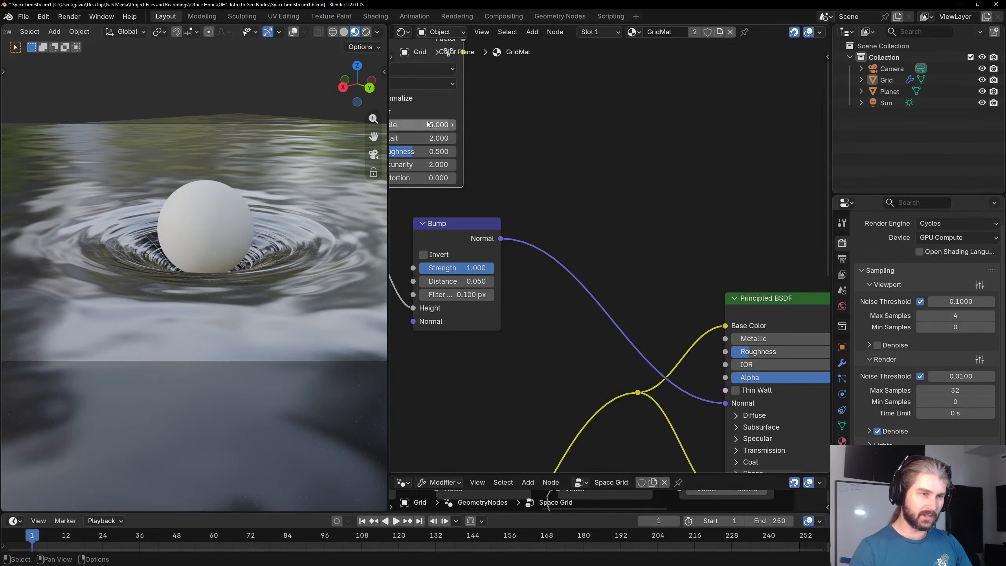
pyautogui.click(427, 123)
pyautogui.write('8')
pyautogui.press('Return')
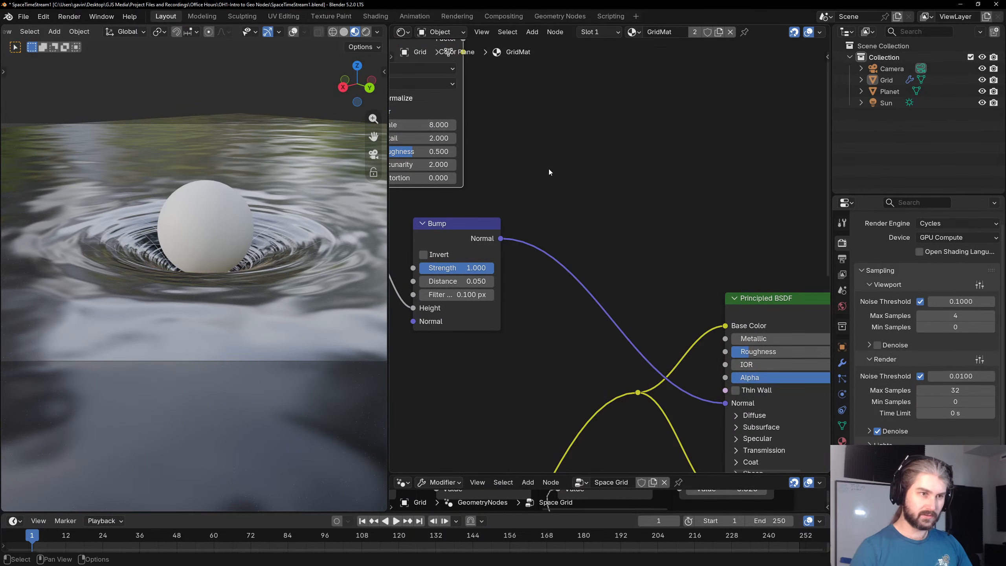
pyautogui.scroll(1, 625, 174)
pyautogui.scroll(-1, 623, 172)
pyautogui.moveTo(623, 172); pyautogui.dragTo(655, 145, button='middle')
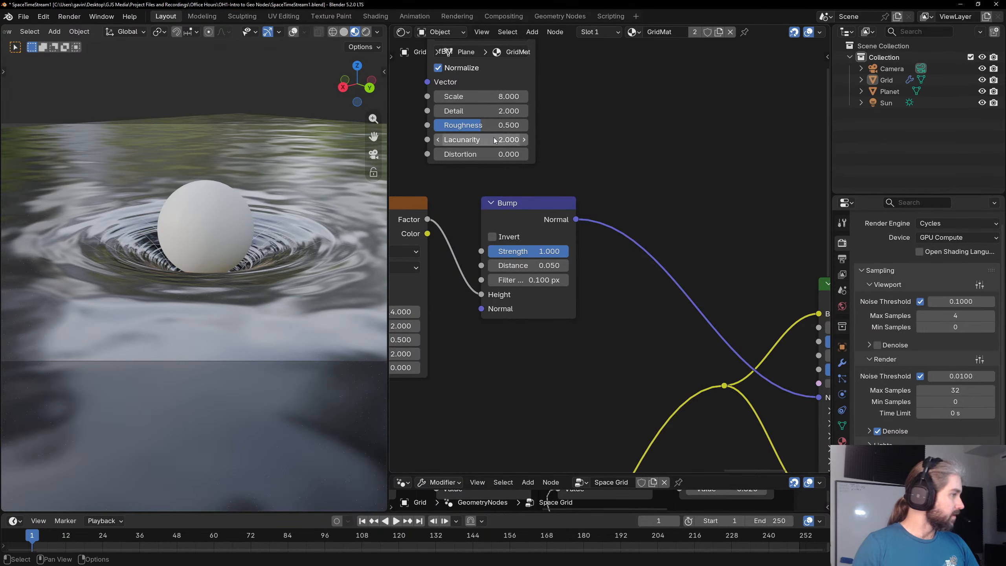
pyautogui.scroll(-1, 643, 123)
pyautogui.moveTo(643, 123); pyautogui.dragTo(567, 164, button='middle')
pyautogui.hotkey('shift', 'a')
pyautogui.click(568, 164)
pyautogui.write('n')
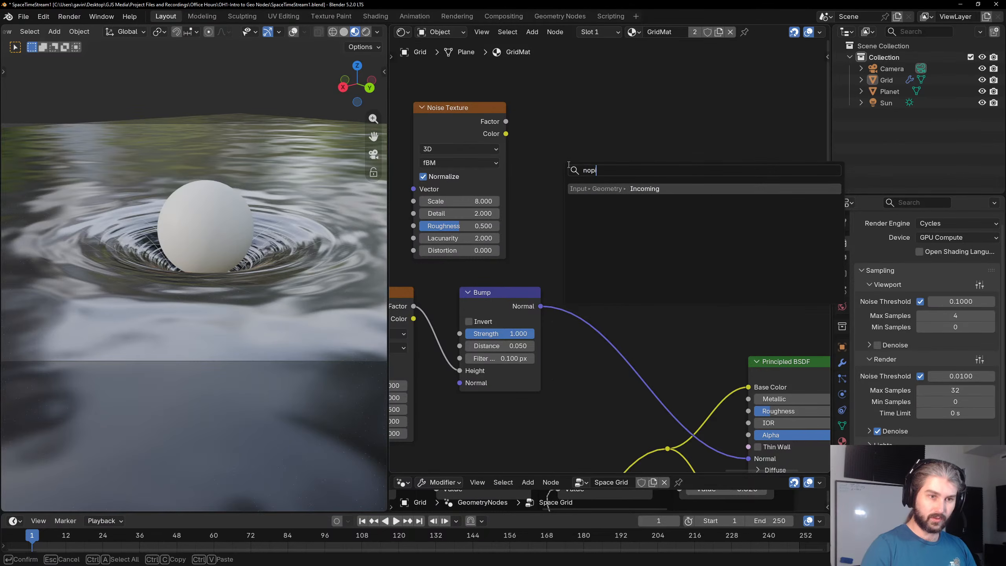
pyautogui.press('BackSpace')
pyautogui.write('map')
pyautogui.press('Return')
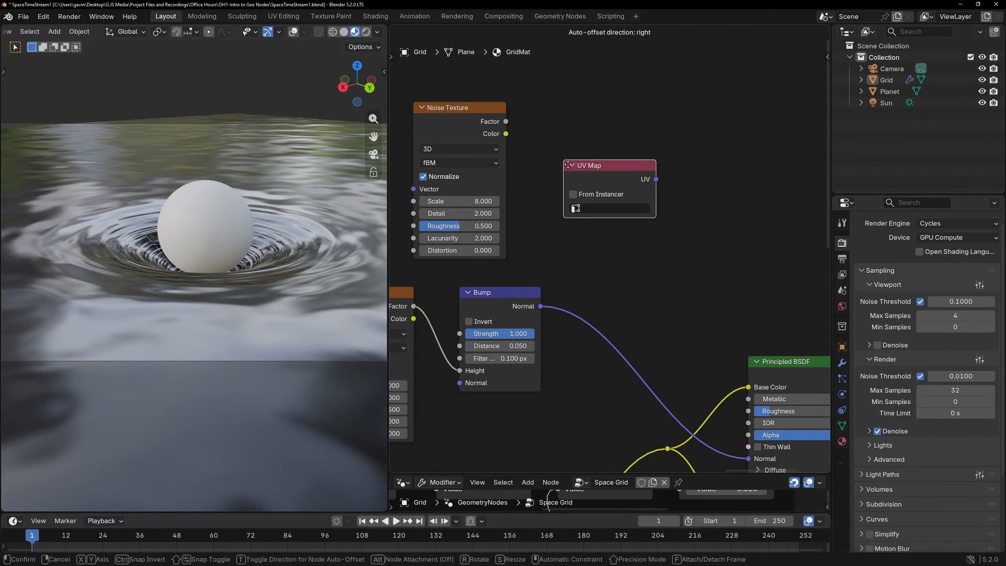
pyautogui.click(577, 166)
pyautogui.press('x')
# Add a Map Range node beside the second Noise Texture and connect the noise Factor to its Value.
pyautogui.hotkey('shift', 'a')
pyautogui.write('map r')
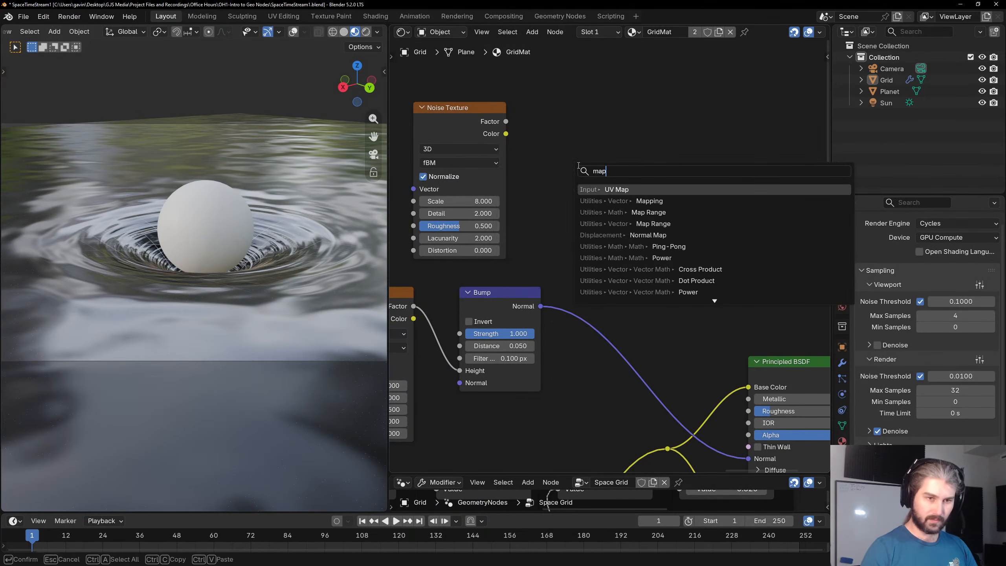
pyautogui.press('Return')
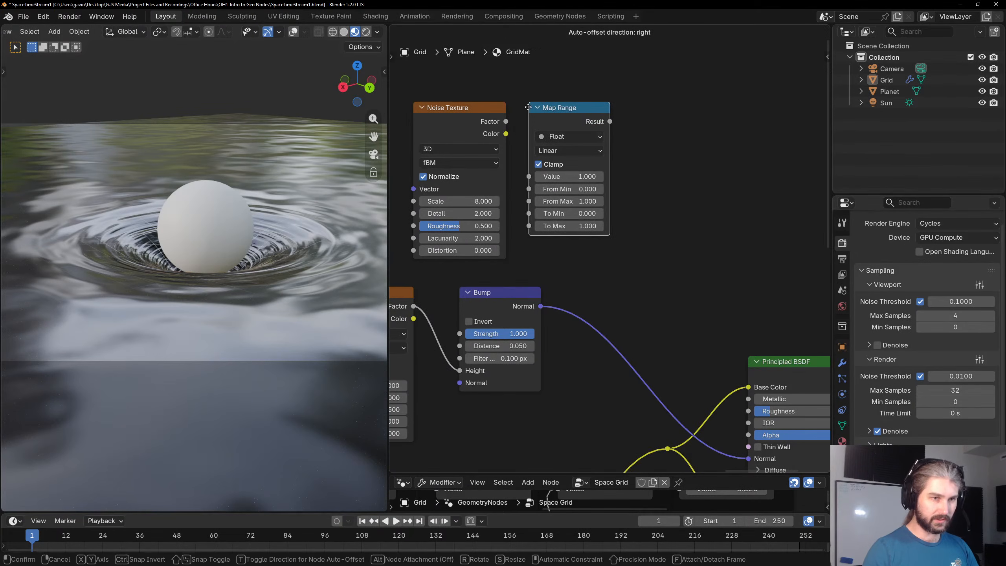
pyautogui.click(532, 107)
pyautogui.moveTo(486, 112); pyautogui.dragTo(530, 177)
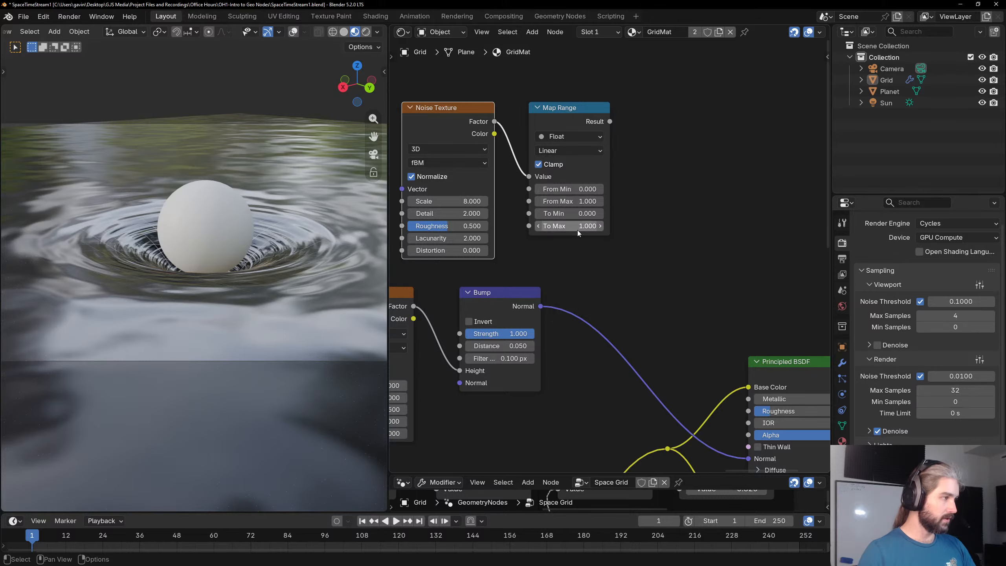
# Set the Map Range node's To Min to 0.05 and To Max to 0.15.
pyautogui.scroll(1, 591, 203)
pyautogui.doubleClick(560, 203)
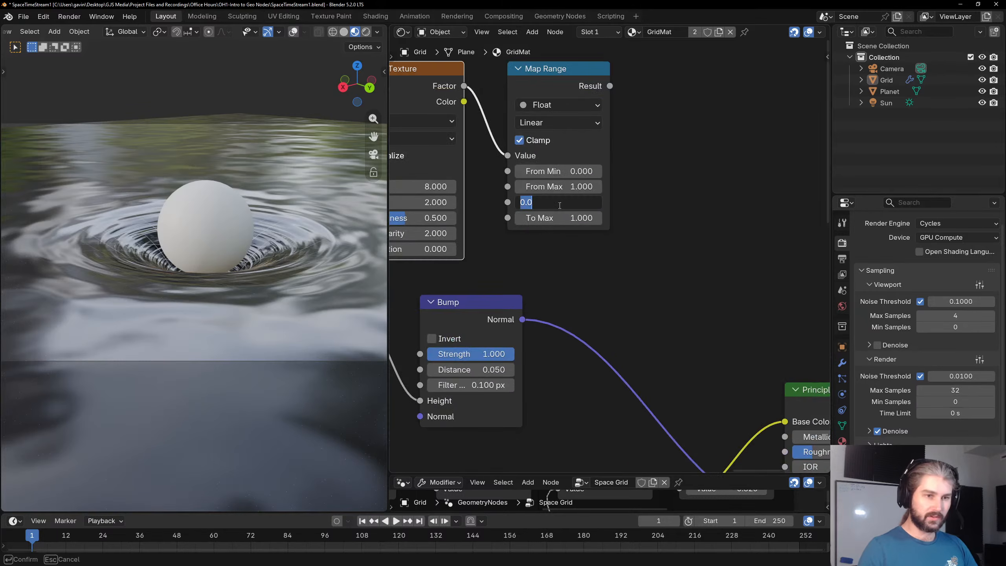
pyautogui.write('.05')
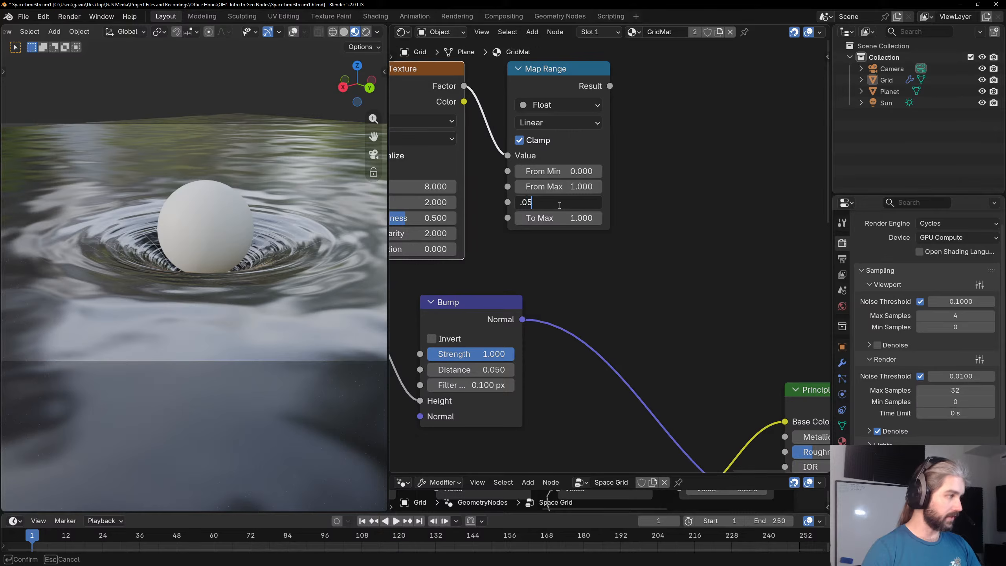
pyautogui.press('Tab')
pyautogui.write('.')
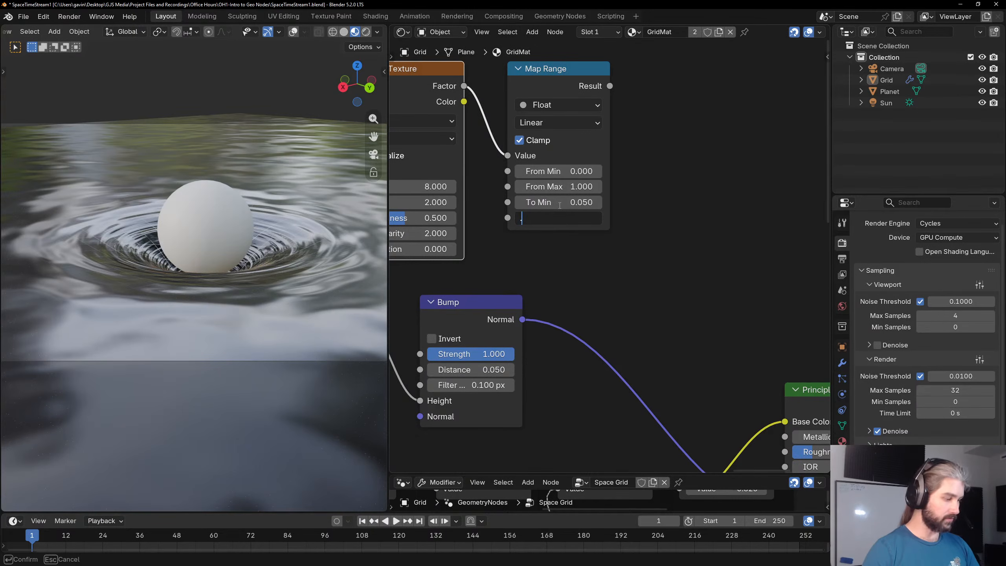
pyautogui.write('15')
pyautogui.press('Return')
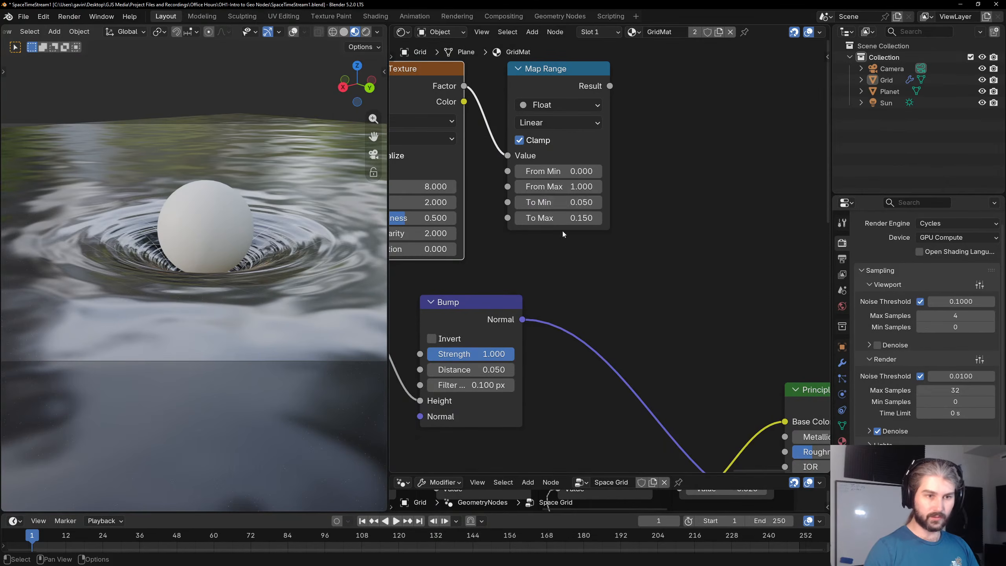
# Connect the Map Range Result to the Principled BSDF's Roughness and switch the viewport to rendered shading.
pyautogui.scroll(-2, 673, 234)
pyautogui.moveTo(771, 254); pyautogui.dragTo(614, 184, button='middle')
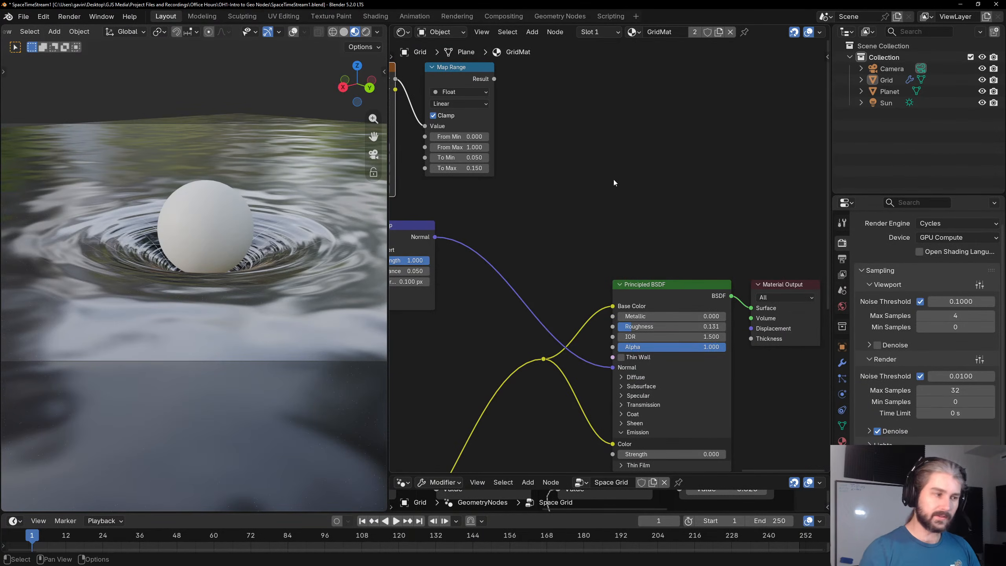
pyautogui.moveTo(494, 79); pyautogui.dragTo(613, 326)
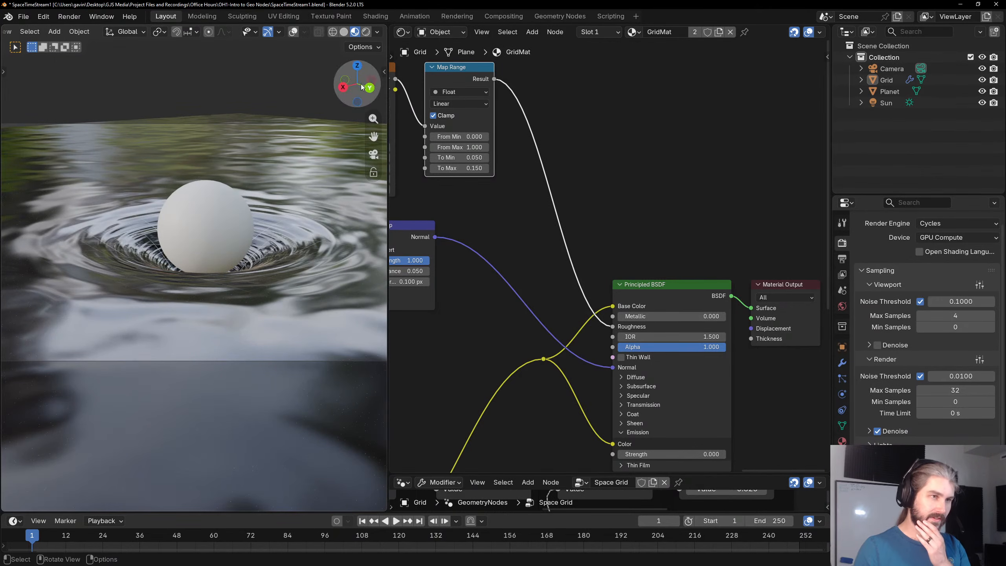
pyautogui.click(366, 33)
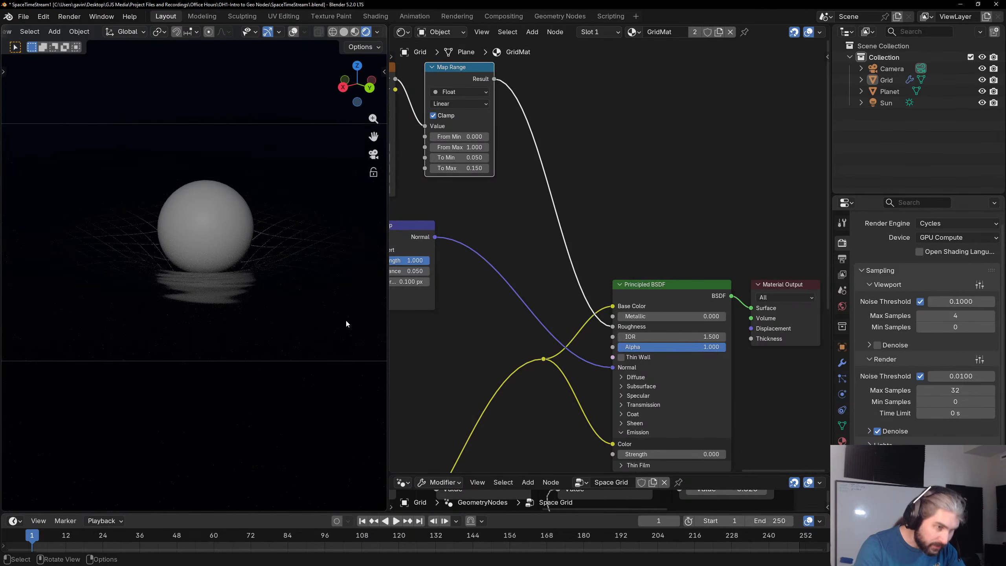
# Reconnect the Multiply Add Value to the Principled BSDF's emission Strength.
pyautogui.scroll(-2, 559, 288)
pyautogui.moveTo(559, 288); pyautogui.dragTo(574, 173, button='middle')
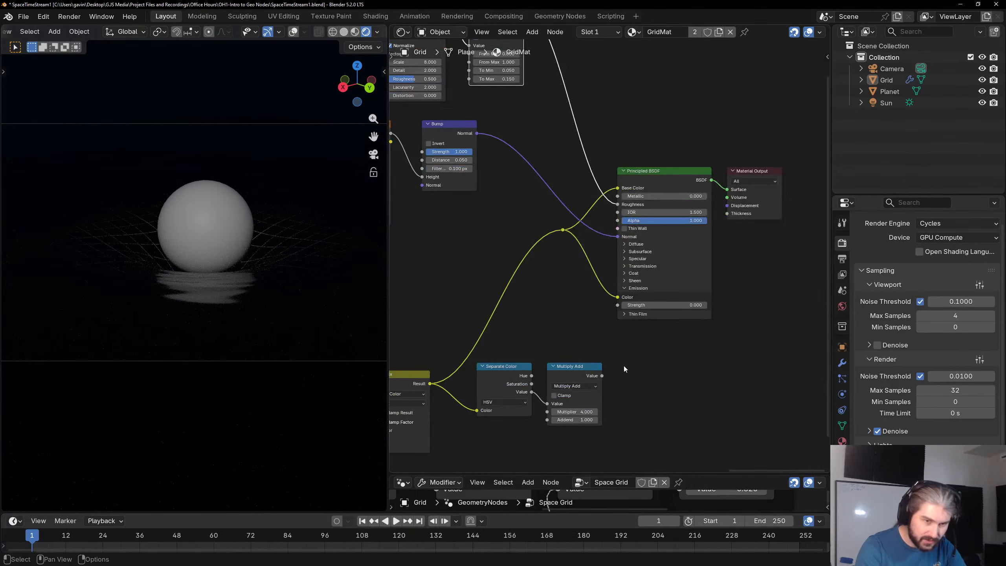
pyautogui.moveTo(602, 375); pyautogui.dragTo(619, 311)
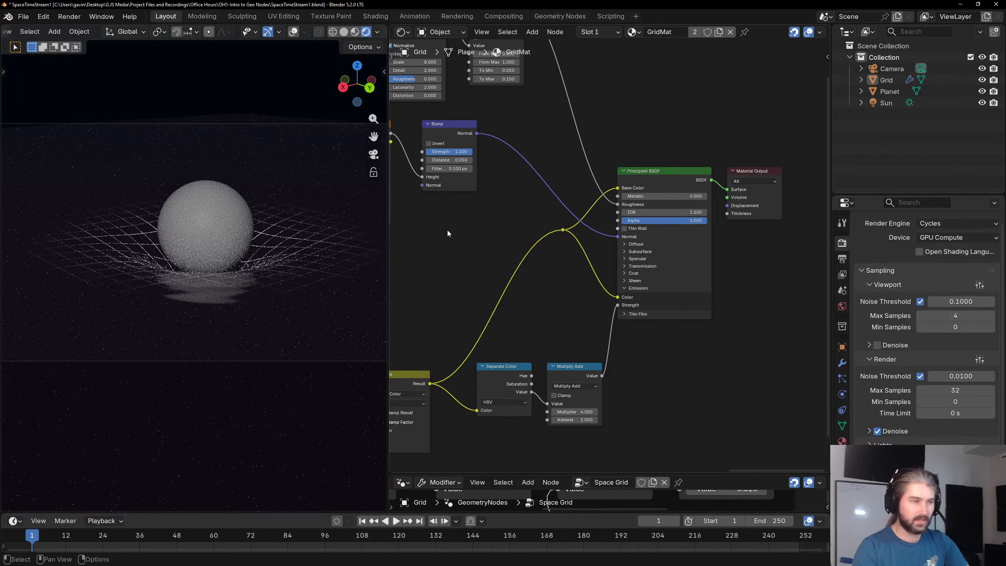
# Render the current frame and maximize the render window to inspect the result.
pyautogui.press('F12')
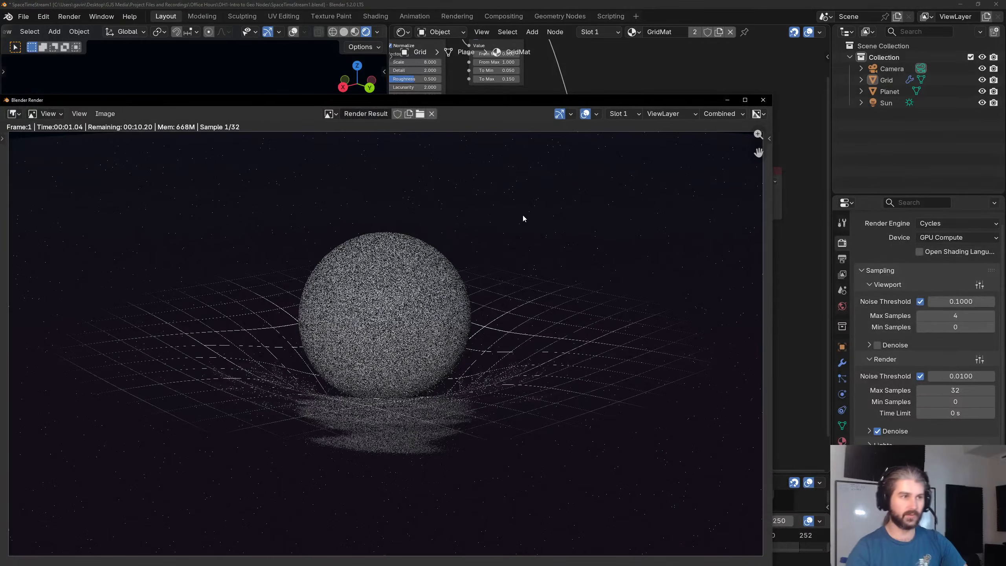
pyautogui.moveTo(481, 99); pyautogui.dragTo(513, 1)
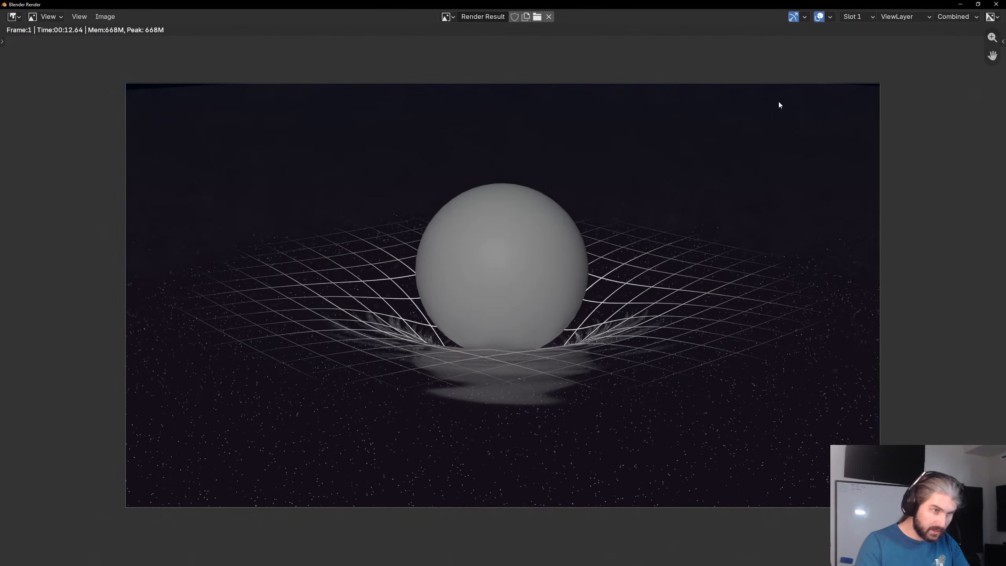
# Switch the grid material's star Voronoi Texture to 4D with W set to 18.9.
pyautogui.click(960, 4)
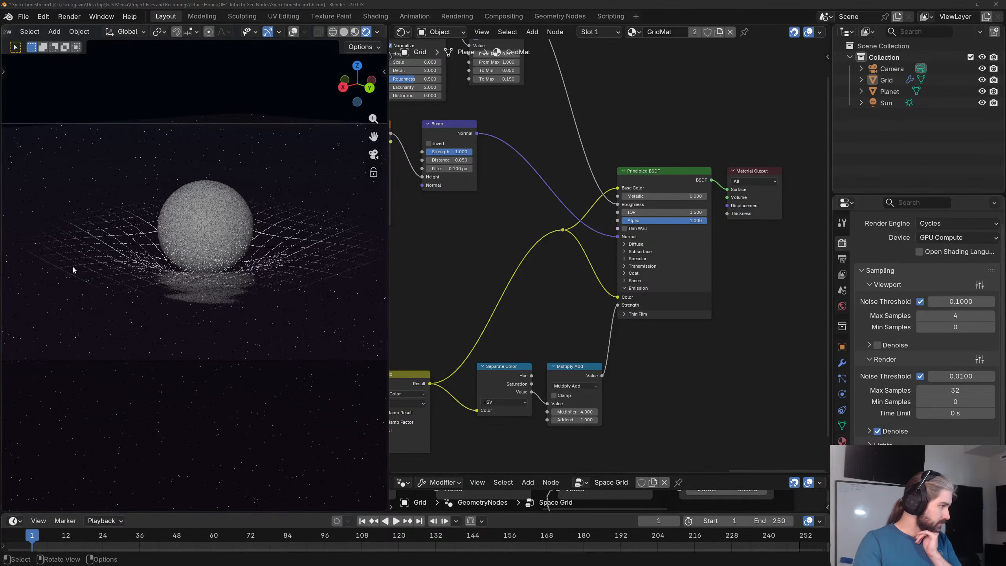
pyautogui.moveTo(618, 341); pyautogui.dragTo(500, 161, button='middle')
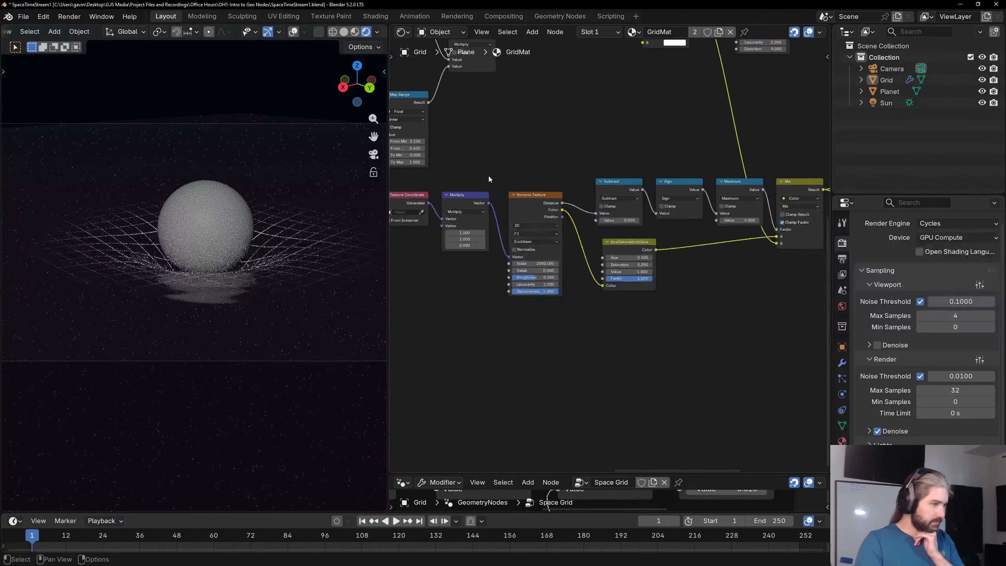
pyautogui.scroll(-2, 489, 176)
pyautogui.moveTo(420, 263); pyautogui.dragTo(433, 264, button='middle')
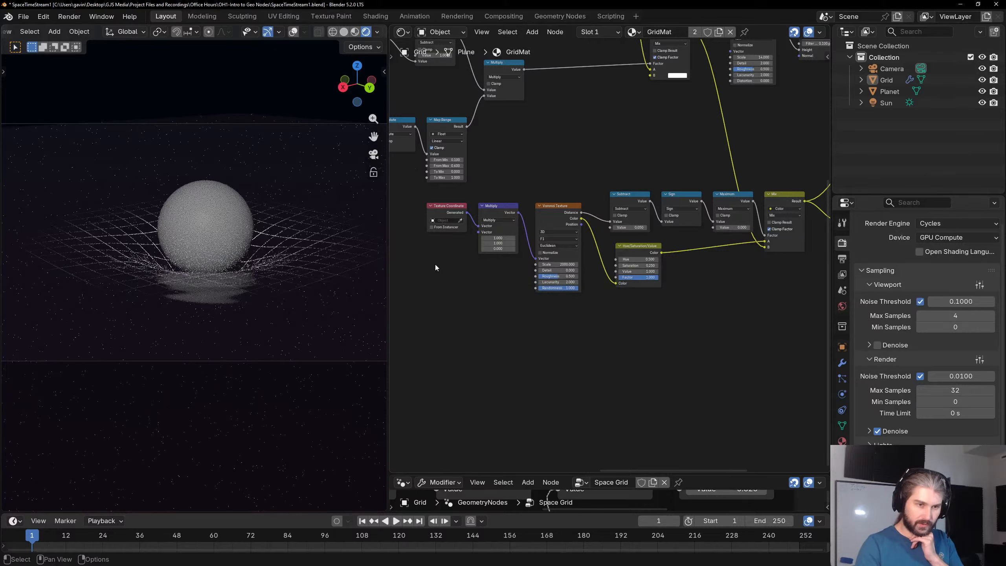
pyautogui.moveTo(614, 289); pyautogui.dragTo(584, 314, button='middle')
pyautogui.scroll(1, 707, 293)
pyautogui.scroll(2, 611, 255)
pyautogui.click(470, 258)
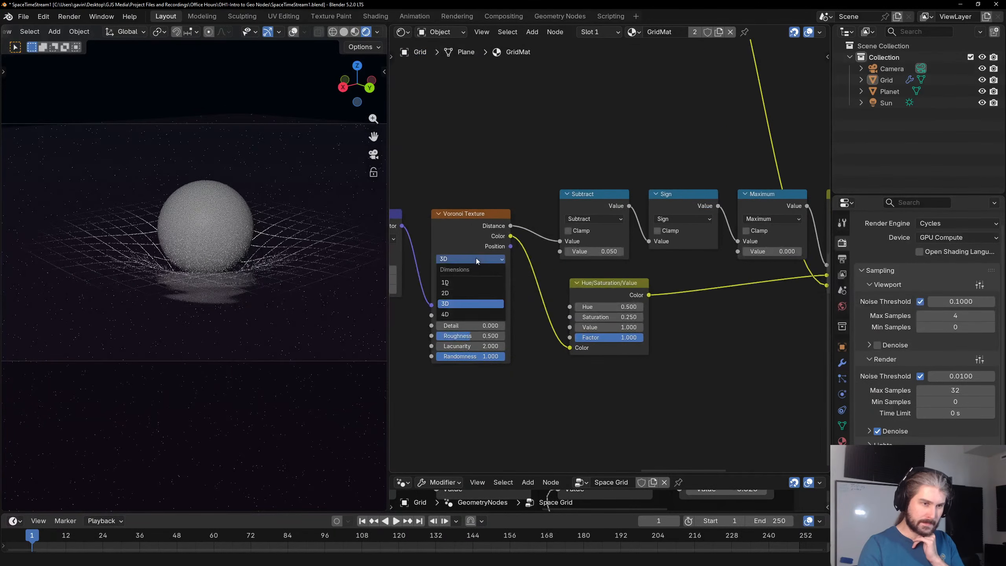
pyautogui.click(470, 318)
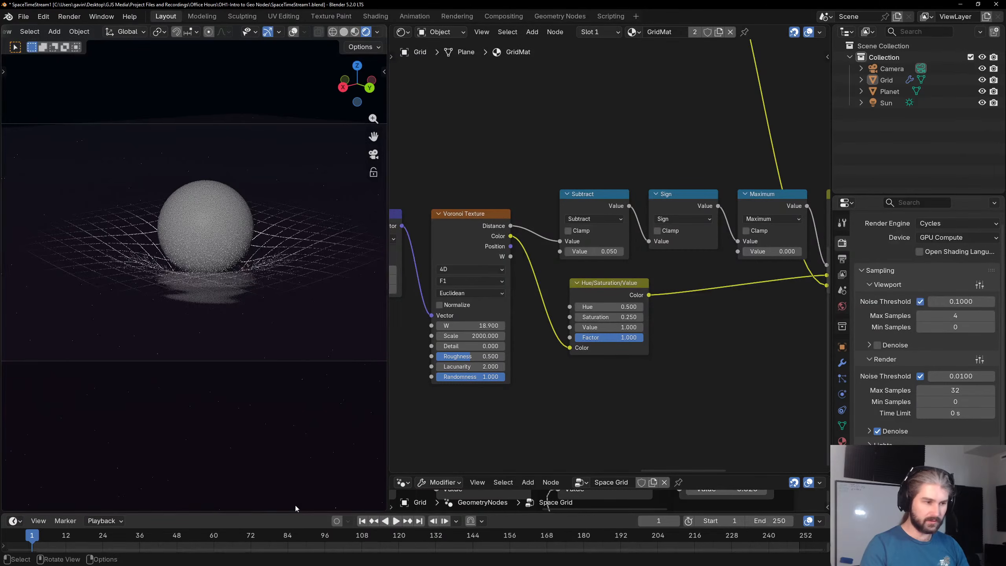
# Render the current frame into Slot 2, then return to the main Blender window.
pyautogui.press('F12')
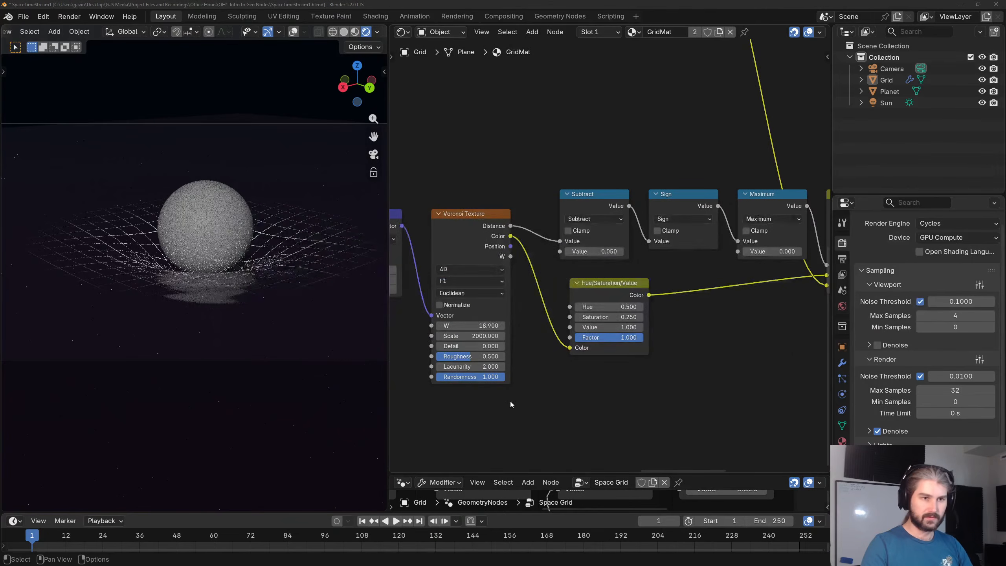
pyautogui.hotkey('alt', 'Tab')
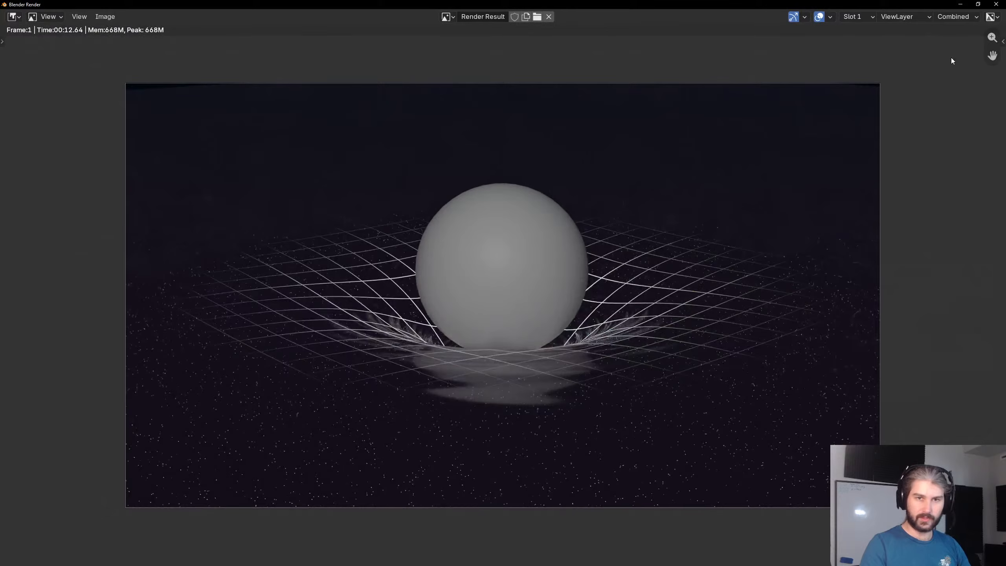
pyautogui.click(856, 17)
pyautogui.click(857, 44)
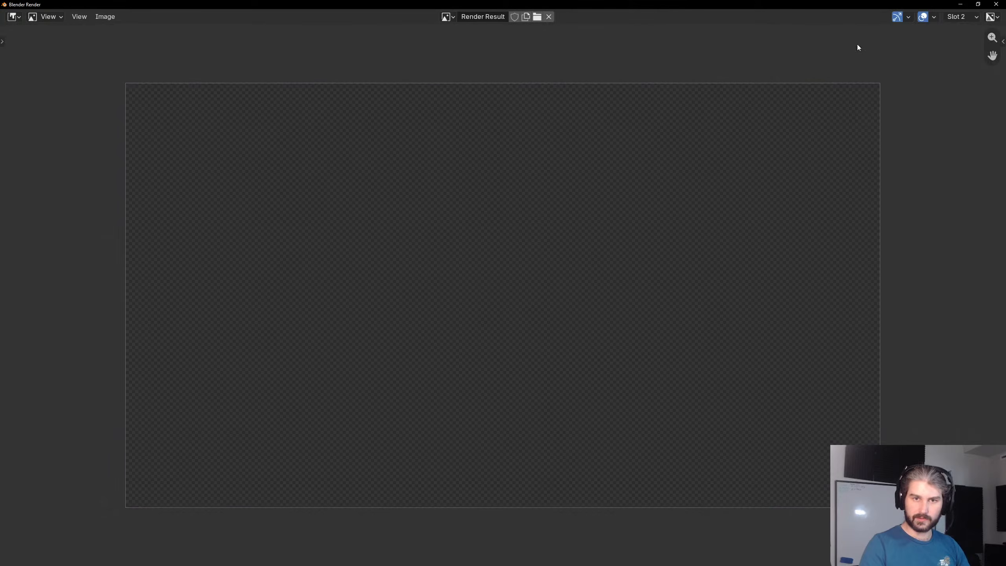
pyautogui.press('F12')
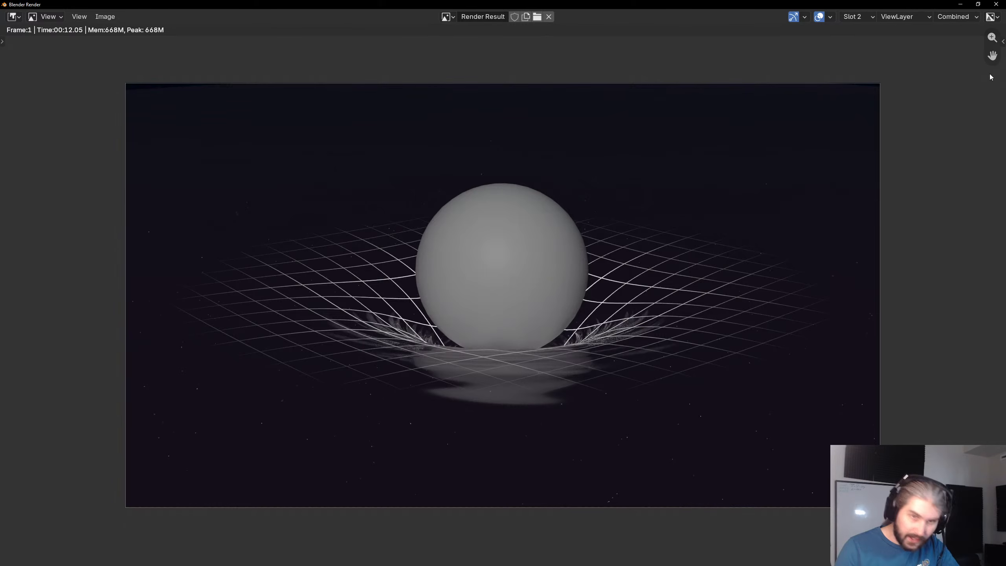
pyautogui.click(960, 4)
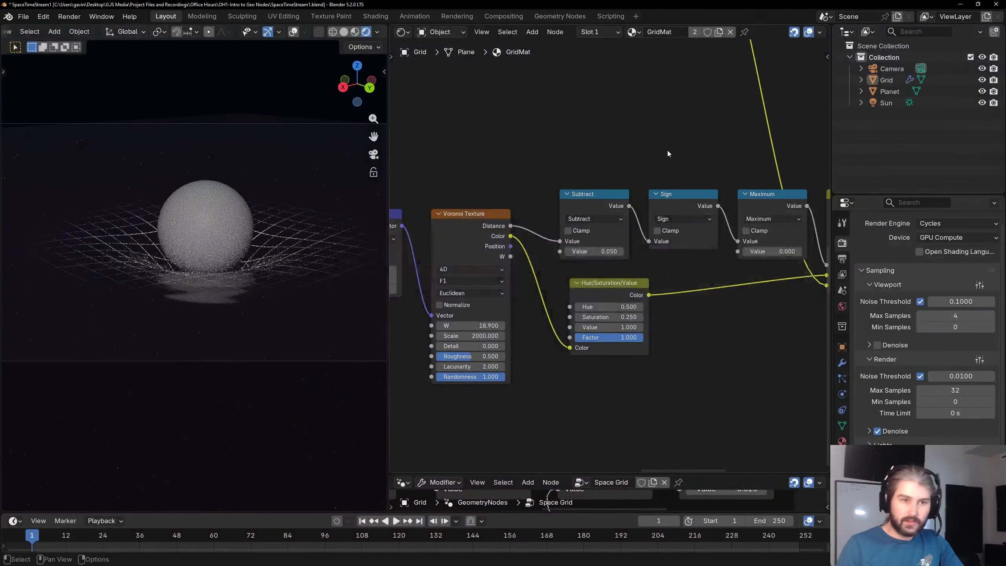
# Create a new material on the planet sphere.
pyautogui.scroll(-3, 597, 170)
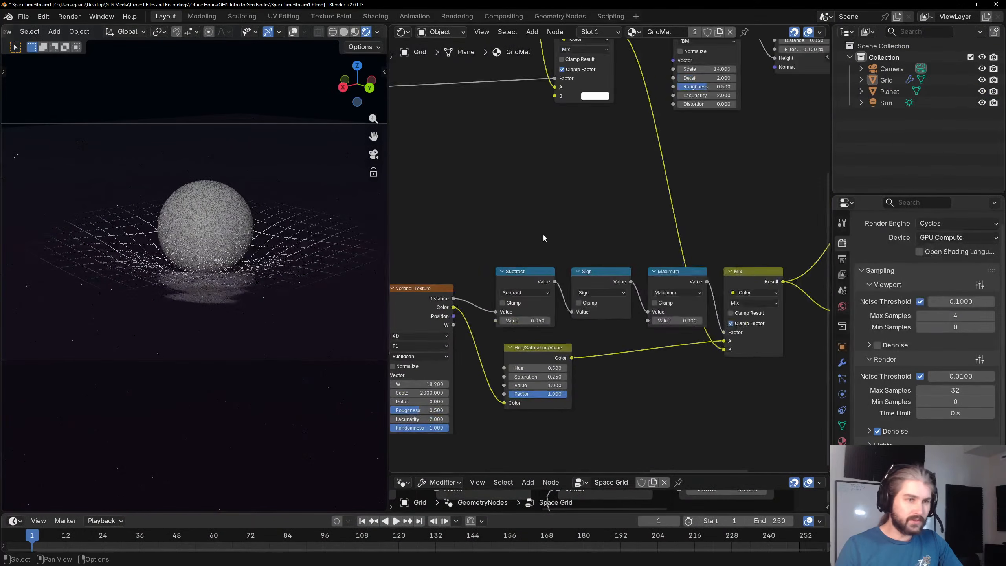
pyautogui.click(185, 217)
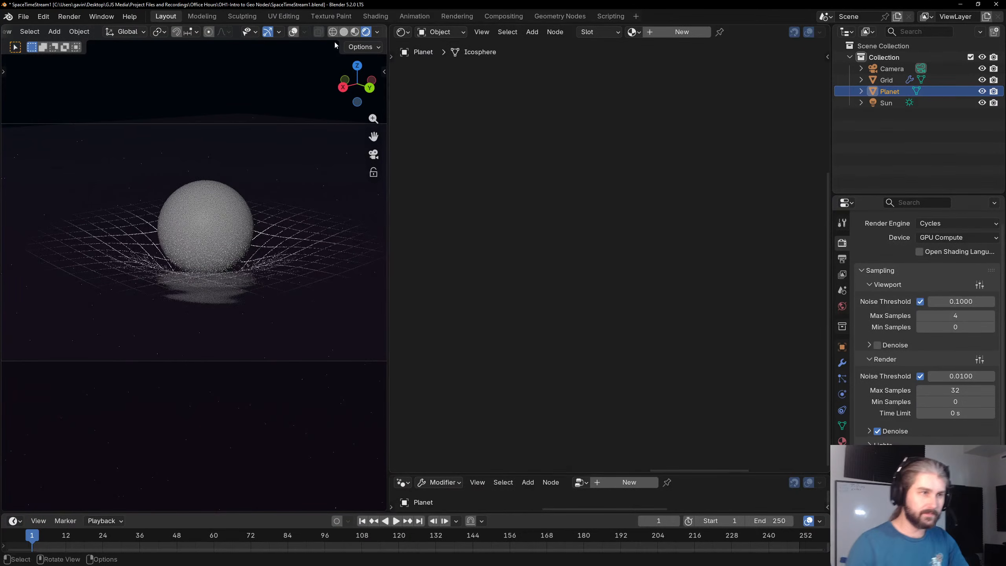
pyautogui.click(676, 34)
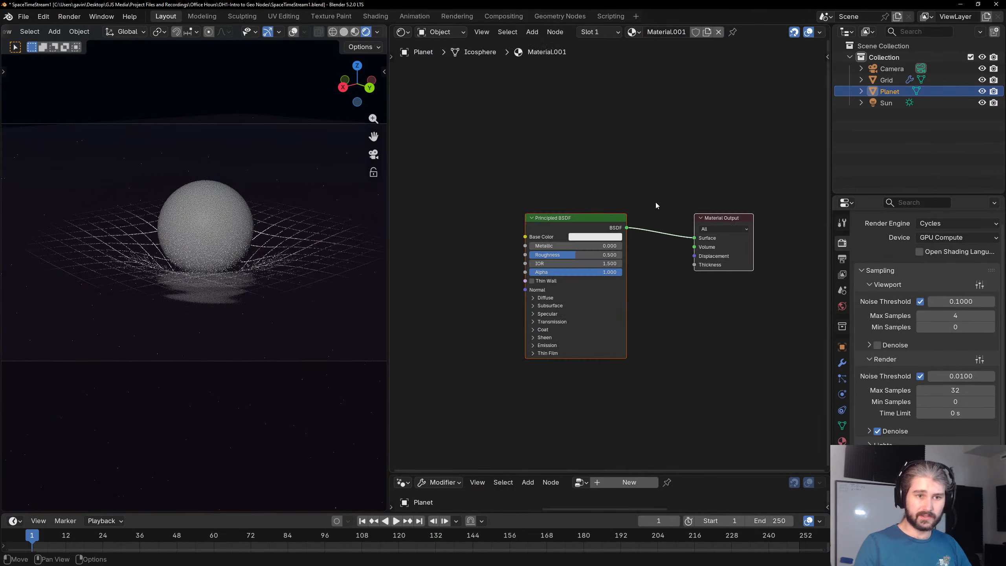
# Change the shader node area to the Asset Browser and search the assets for "pap".
pyautogui.click(403, 32)
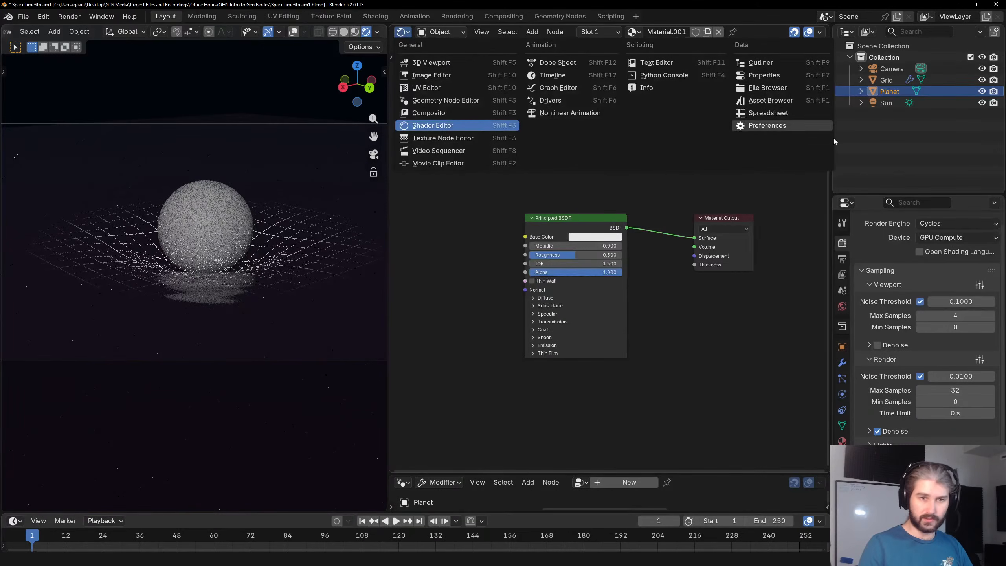
pyautogui.click(770, 101)
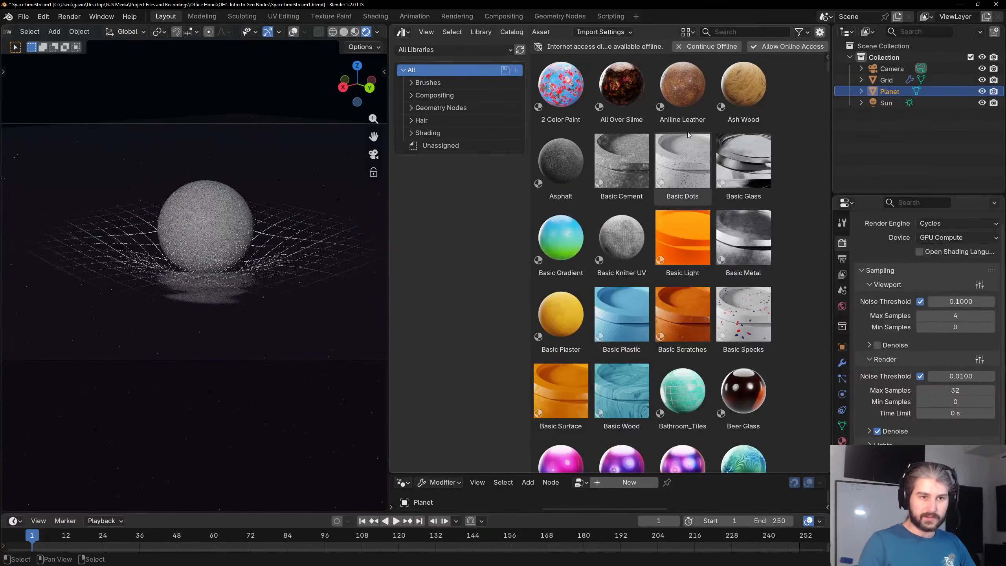
pyautogui.click(742, 32)
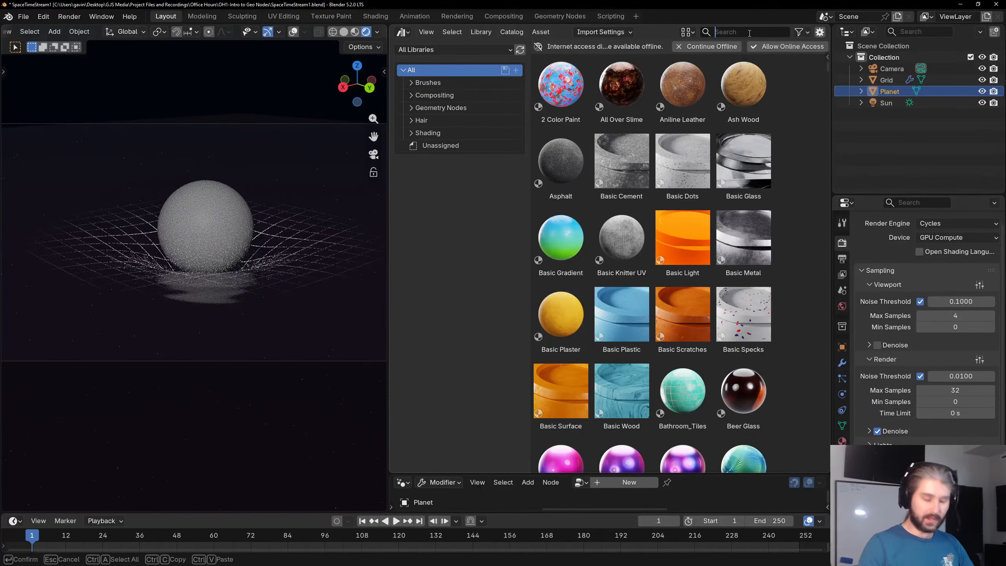
pyautogui.write('pap')
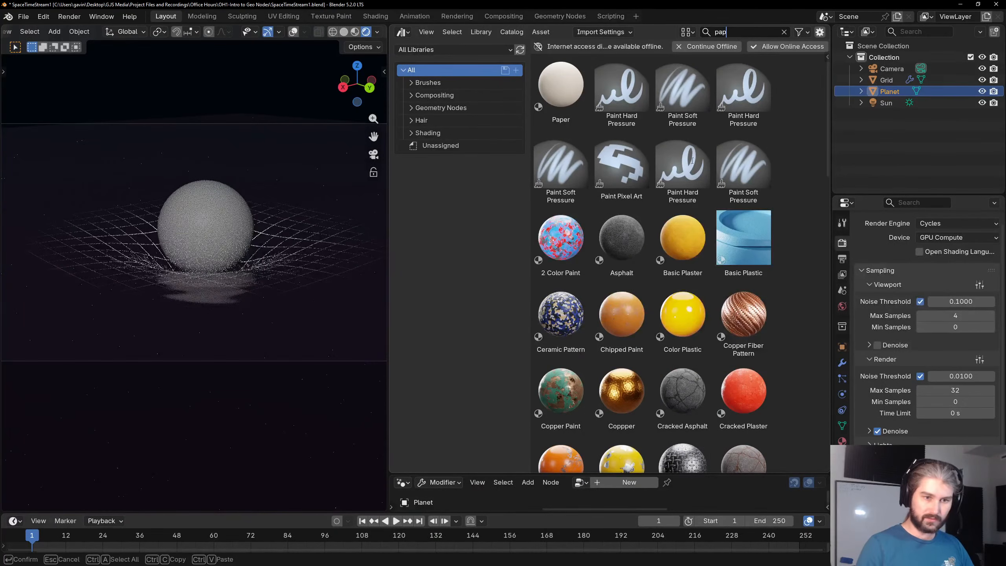
pyautogui.press('Return')
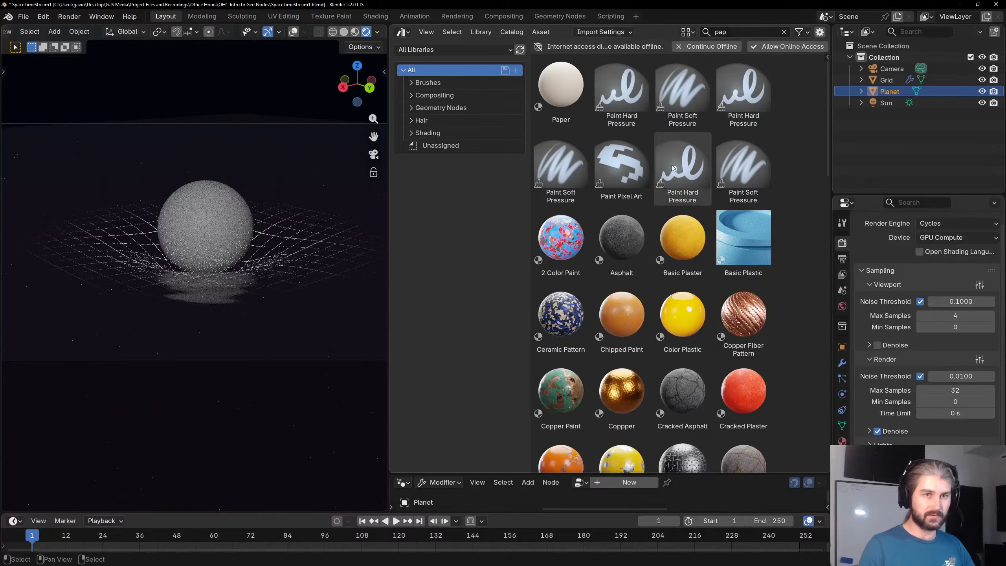
# Apply the Paper material asset to the planet sphere and deselect the sphere.
pyautogui.scroll(-1, 700, 141)
pyautogui.scroll(1, 700, 141)
pyautogui.click(565, 91)
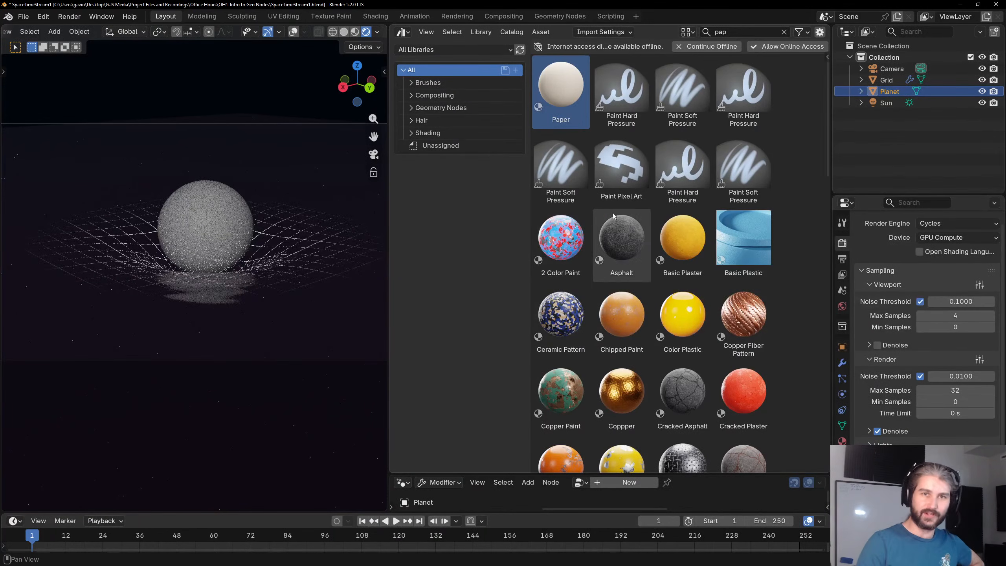
pyautogui.moveTo(552, 81); pyautogui.dragTo(207, 214)
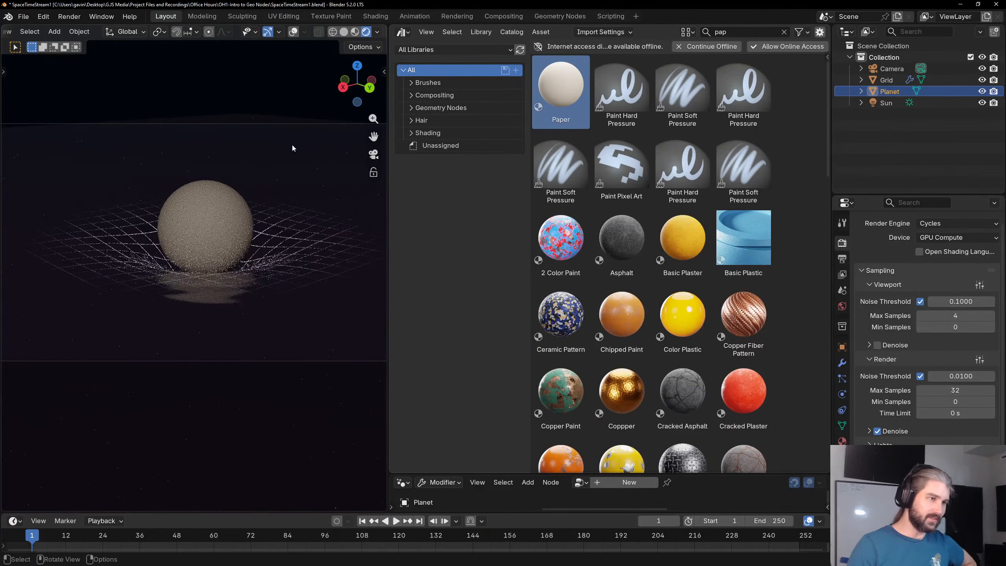
pyautogui.click(894, 187)
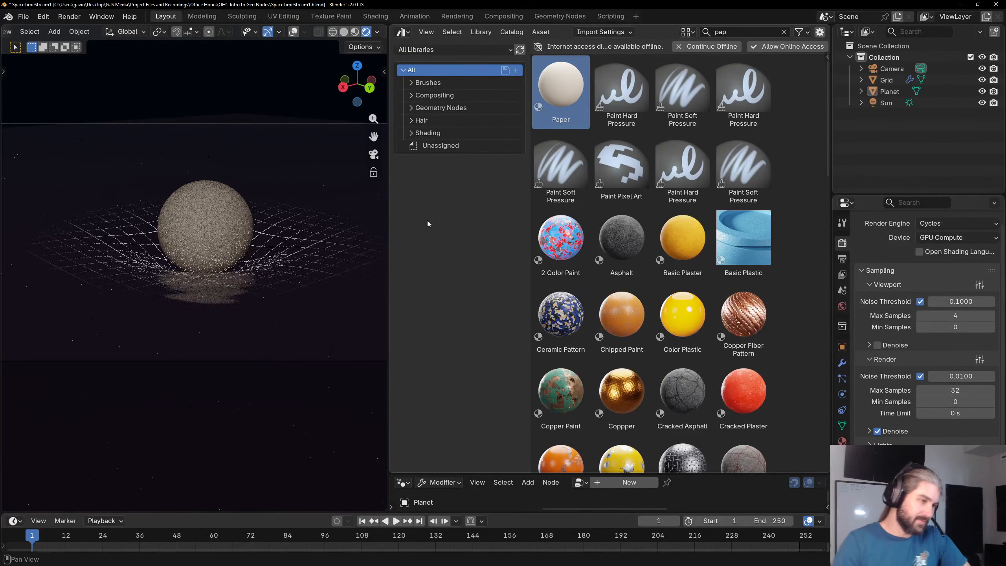
# Return the area to the Shader Editor and frame the planet's Paper material nodes.
pyautogui.click(403, 32)
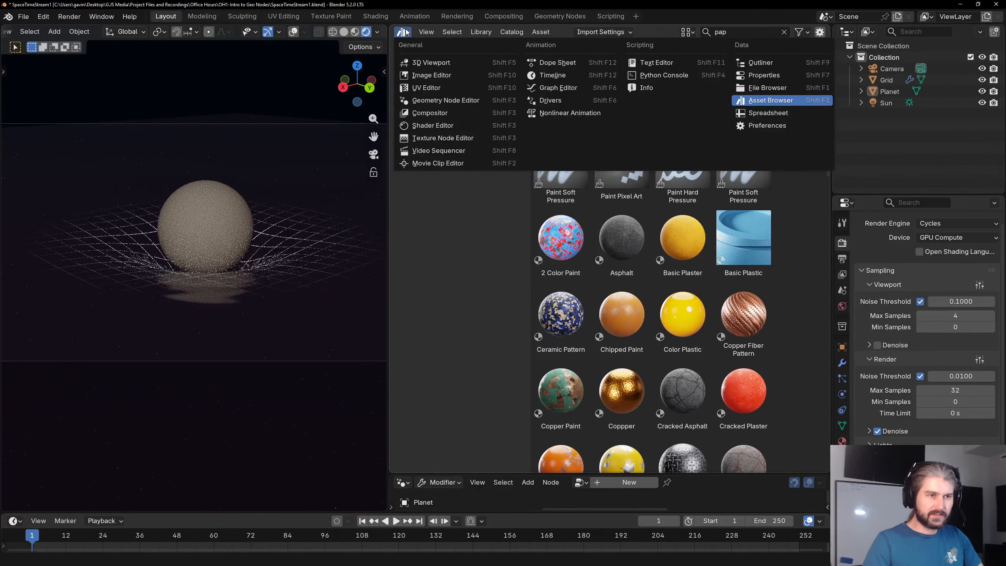
pyautogui.click(436, 125)
pyautogui.press('Home')
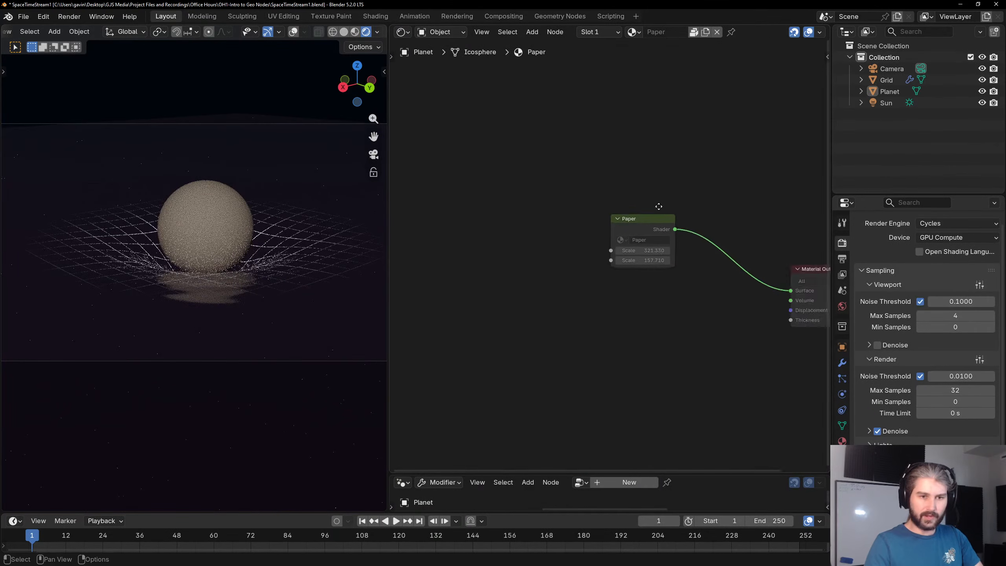
pyautogui.moveTo(459, 188); pyautogui.dragTo(543, 260)
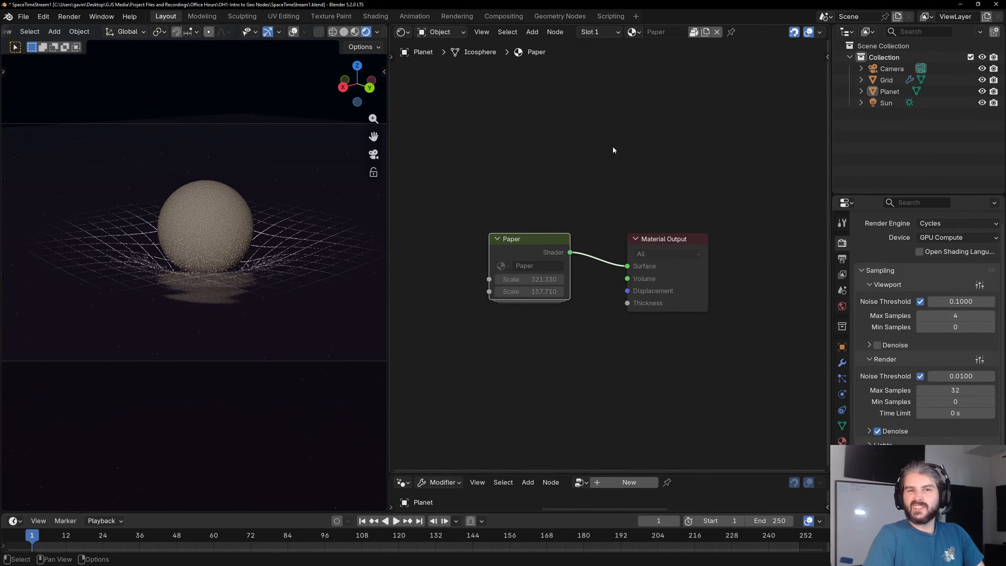
# Set color B of the grid-line Mix node in the grid material to hex CAB9B5FF.
pyautogui.click(328, 232)
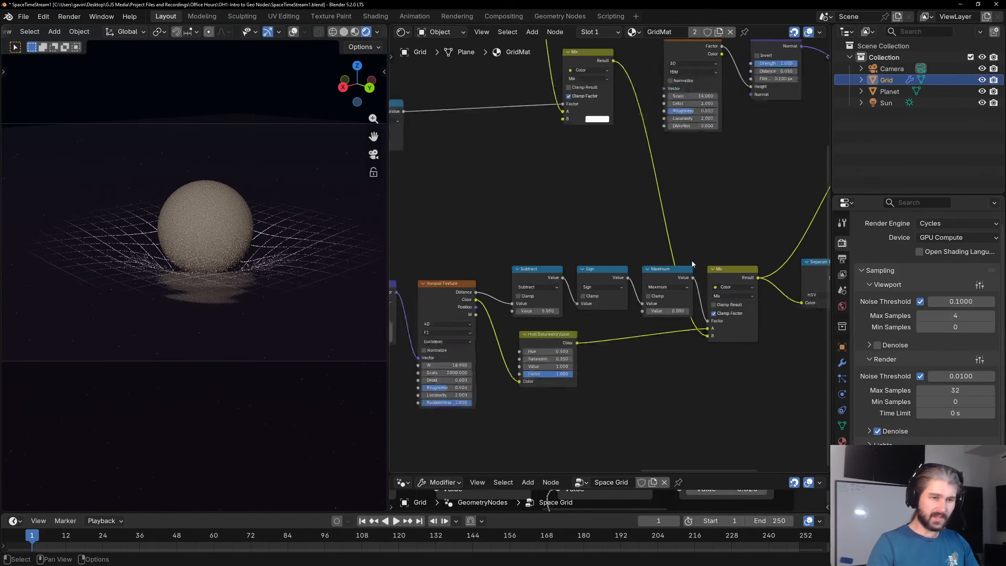
pyautogui.scroll(6, 652, 294)
pyautogui.moveTo(537, 204); pyautogui.dragTo(620, 256, button='middle')
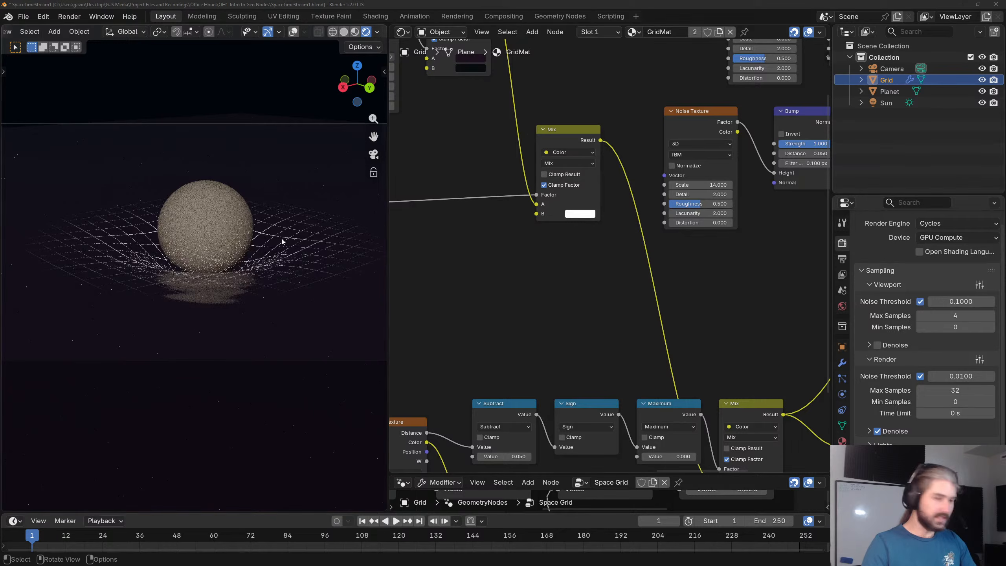
pyautogui.click(580, 214)
pyautogui.click(622, 200)
pyautogui.hotkey('ctrl', 'v')
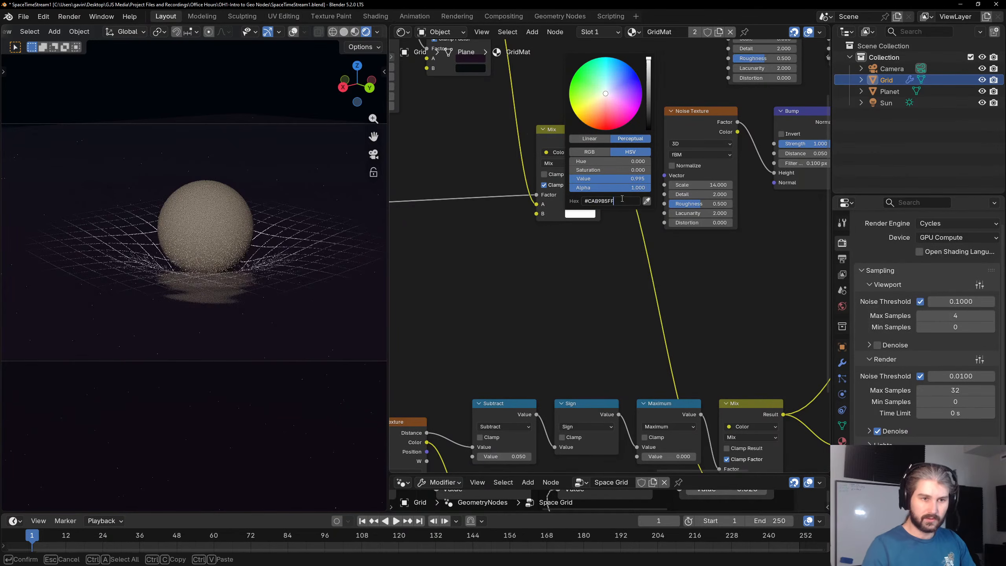
pyautogui.press('Return')
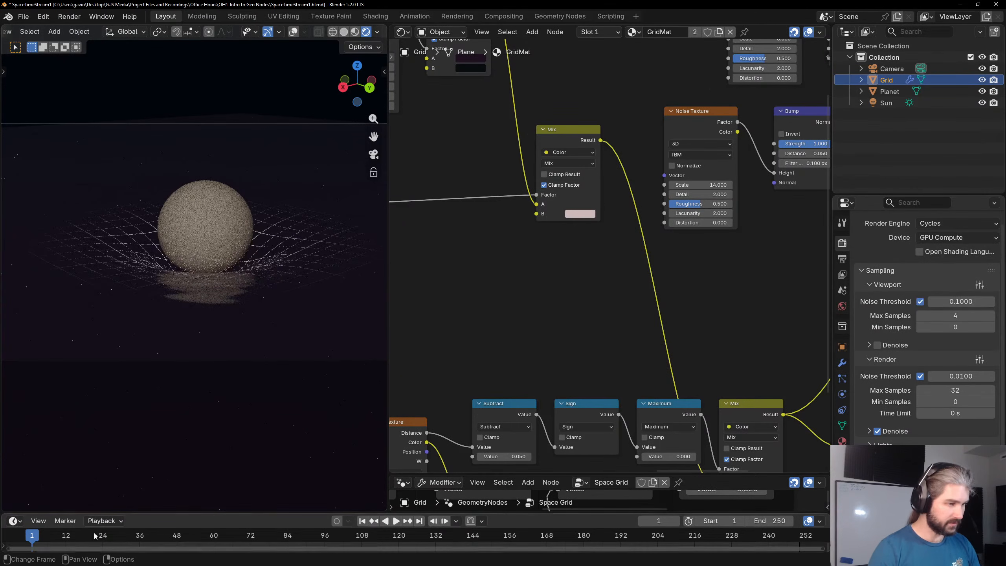
# Render the current frame into Slot 3.
pyautogui.hotkey('alt', 'Tab')
pyautogui.hotkey('alt', 'Tab')
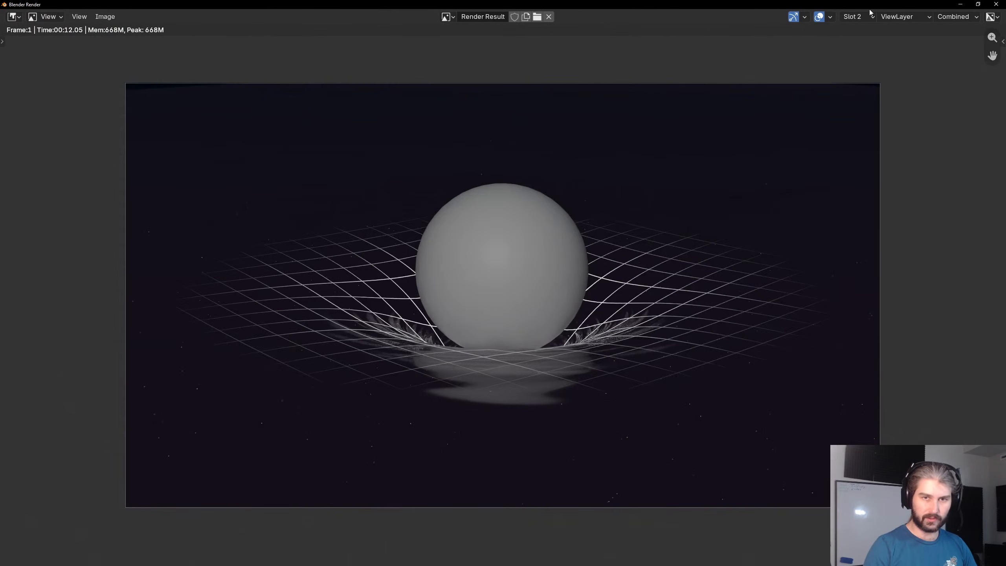
pyautogui.click(870, 13)
pyautogui.click(856, 50)
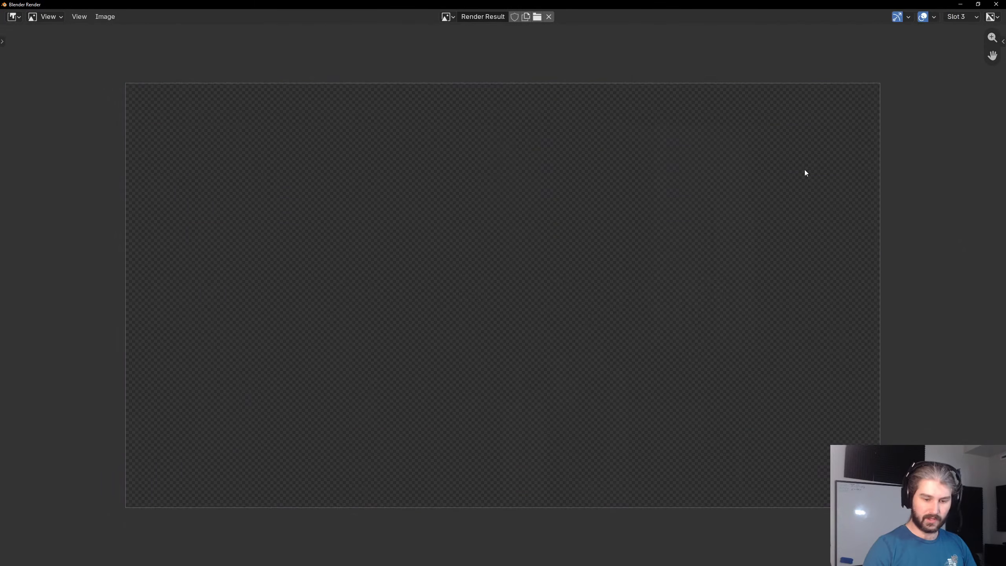
pyautogui.press('F12')
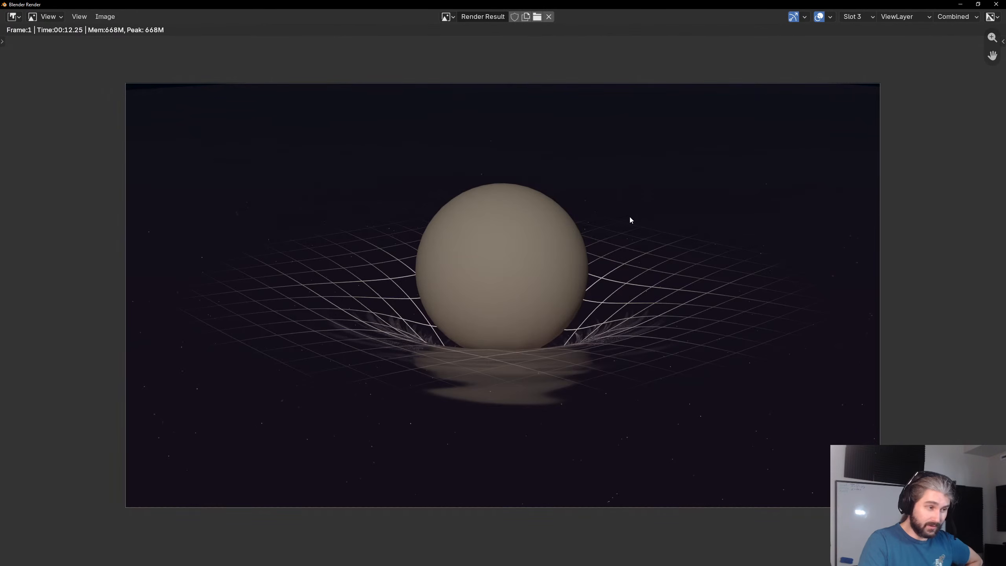
# Compare the renders stored in Slots 1, 2 and 3, finishing on Slot 3.
pyautogui.click(854, 17)
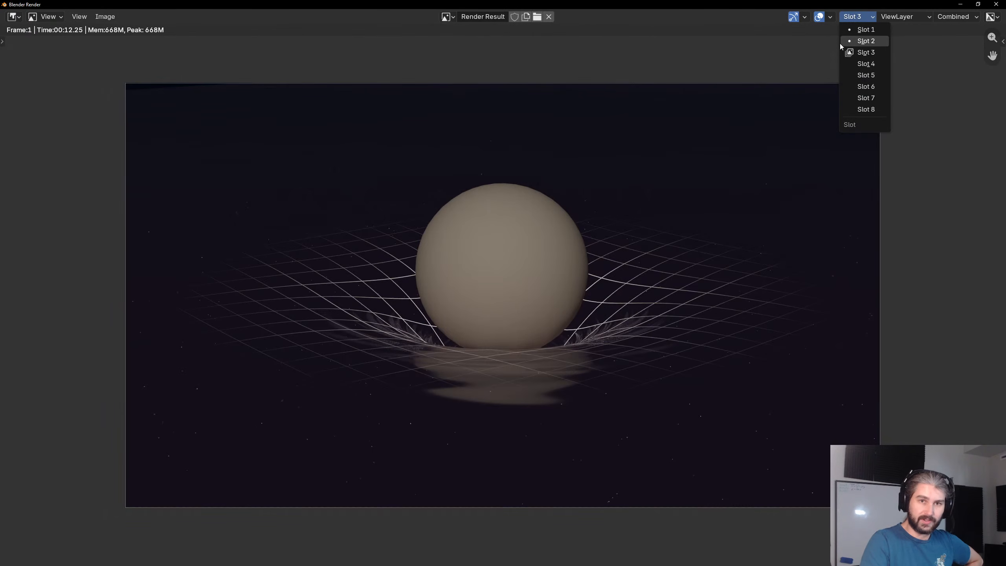
pyautogui.click(857, 30)
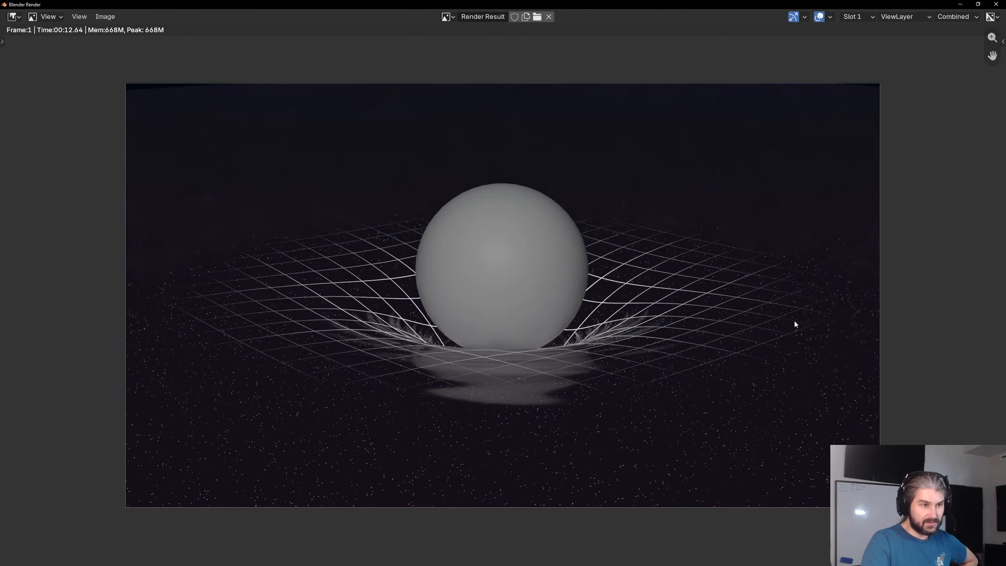
pyautogui.click(845, 19)
pyautogui.click(863, 41)
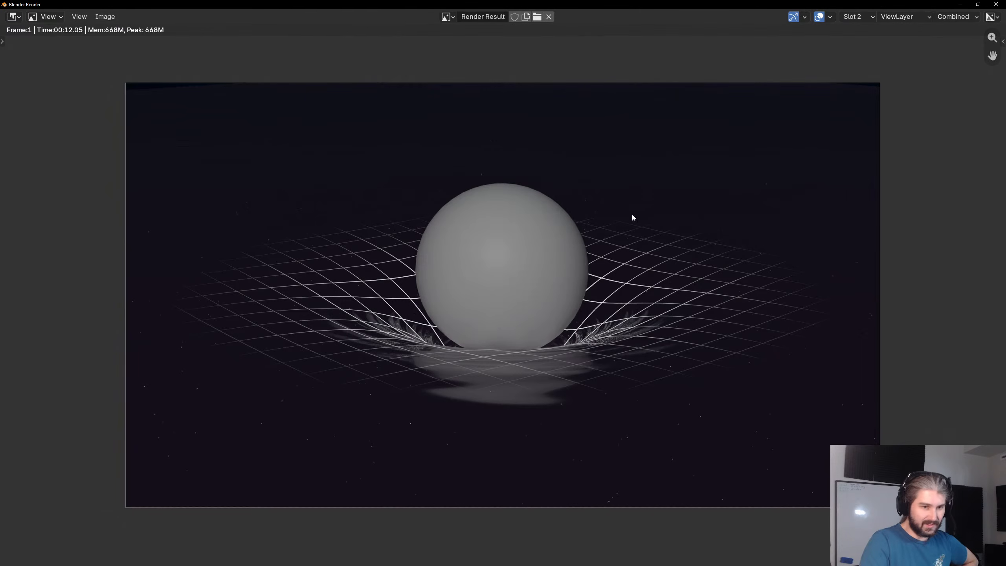
pyautogui.click(853, 16)
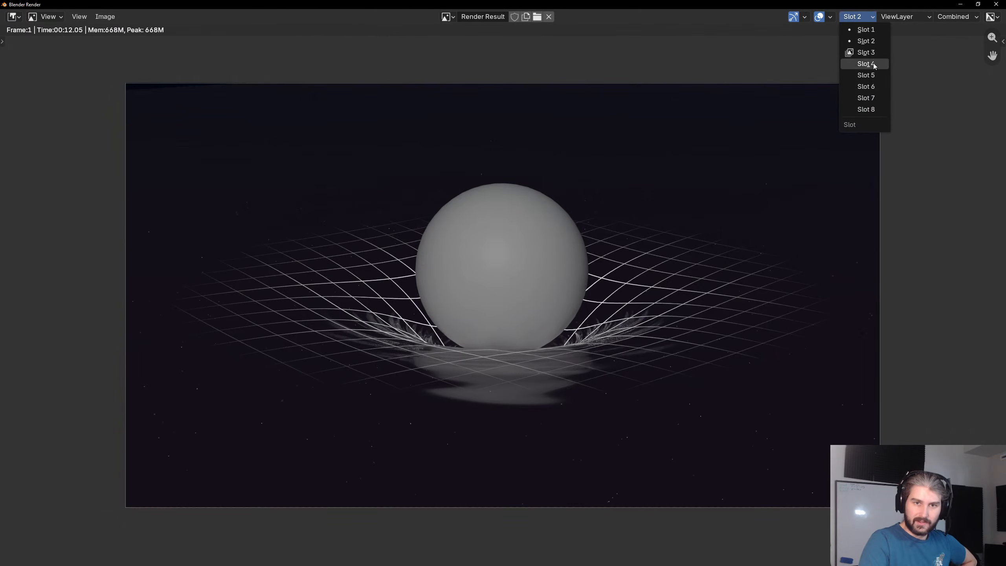
pyautogui.click(874, 52)
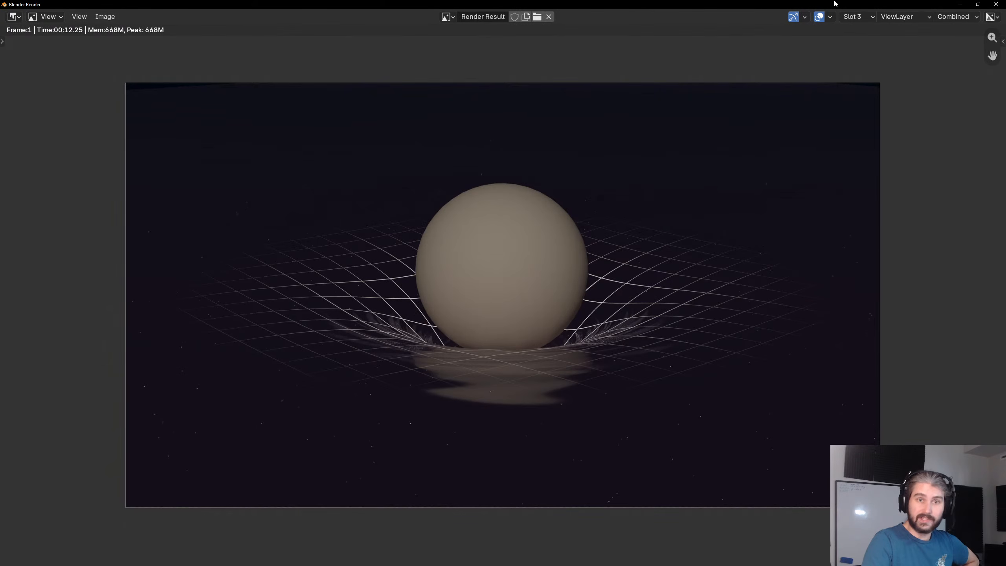
pyautogui.click(850, 16)
pyautogui.click(867, 42)
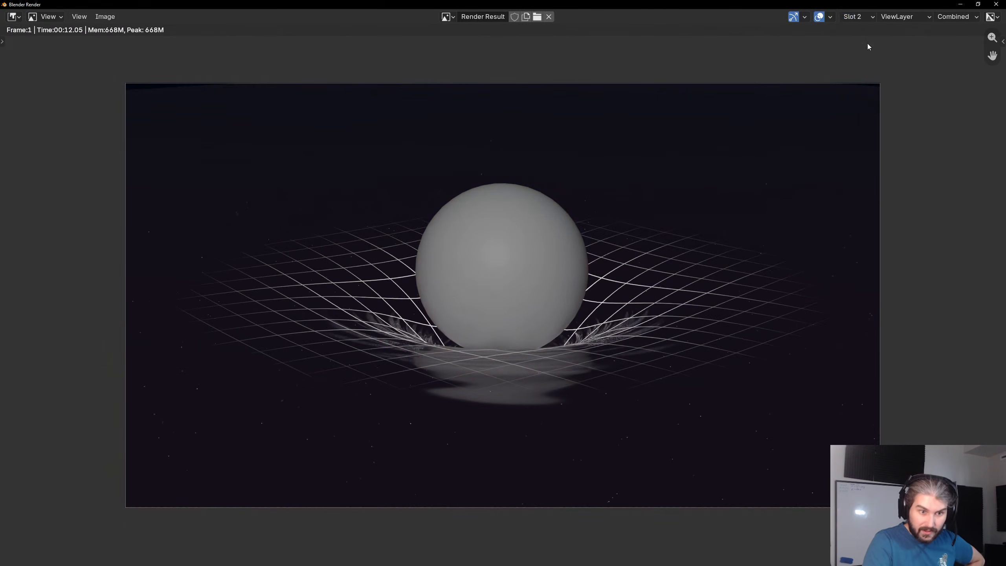
pyautogui.click(856, 16)
pyautogui.click(862, 55)
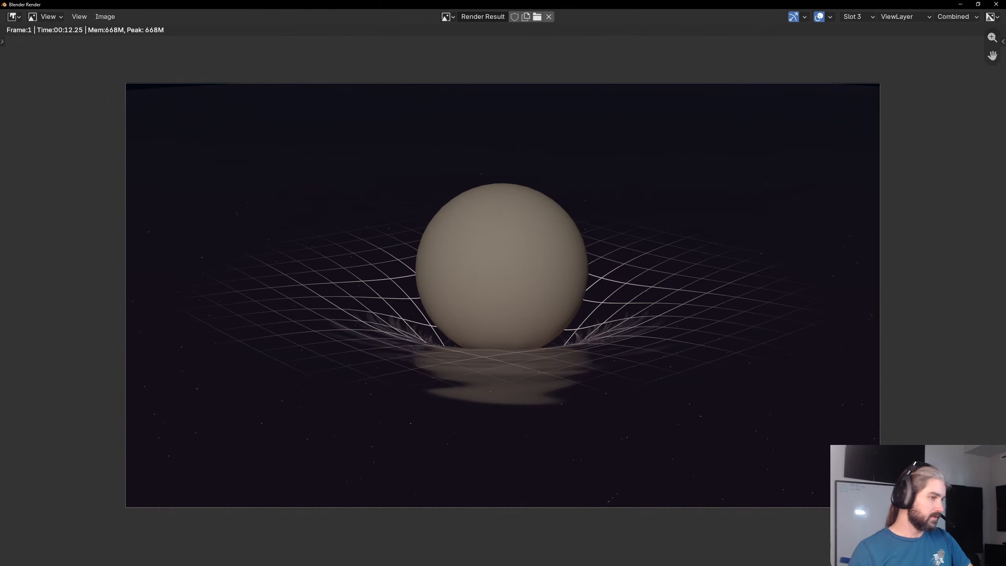
pyautogui.hotkey('alt', 'Tab')
pyautogui.hotkey('alt', 'Tab')
pyautogui.hotkey('alt', 'Tab')
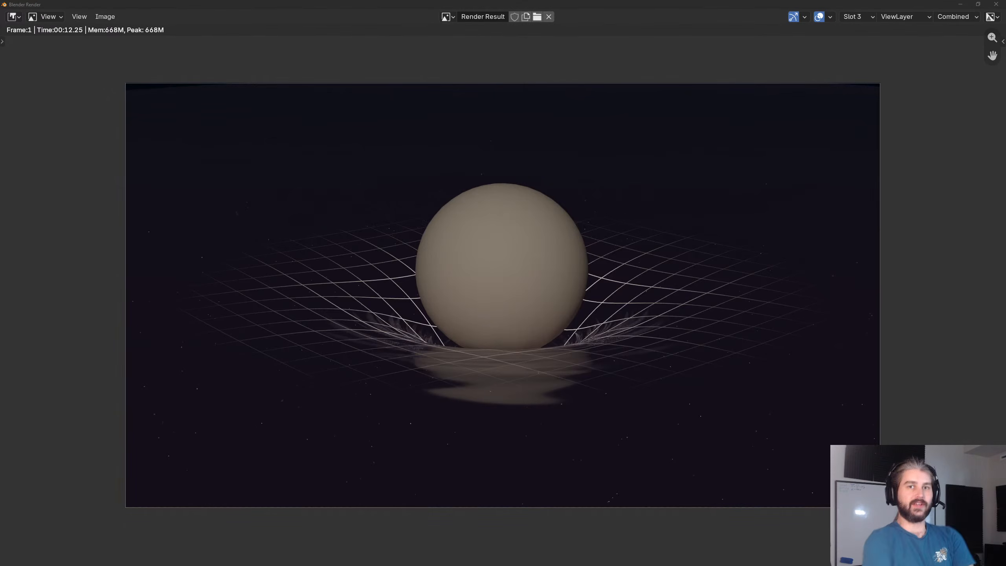
# Put away the render window, select the camera and switch the viewport to Material Preview shading.
pyautogui.click(967, 6)
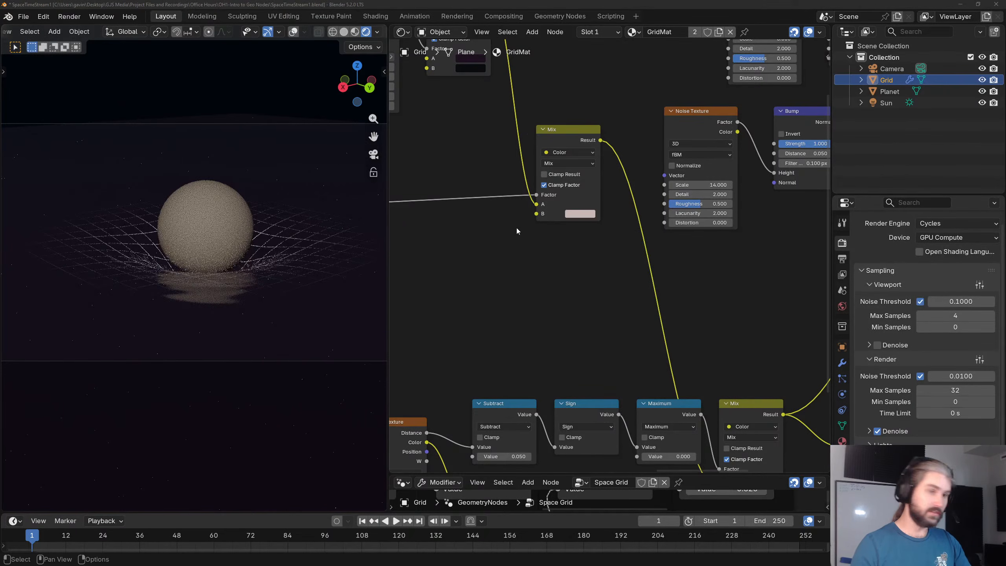
pyautogui.scroll(-2, 517, 231)
pyautogui.moveTo(556, 278); pyautogui.dragTo(800, 276, button='middle')
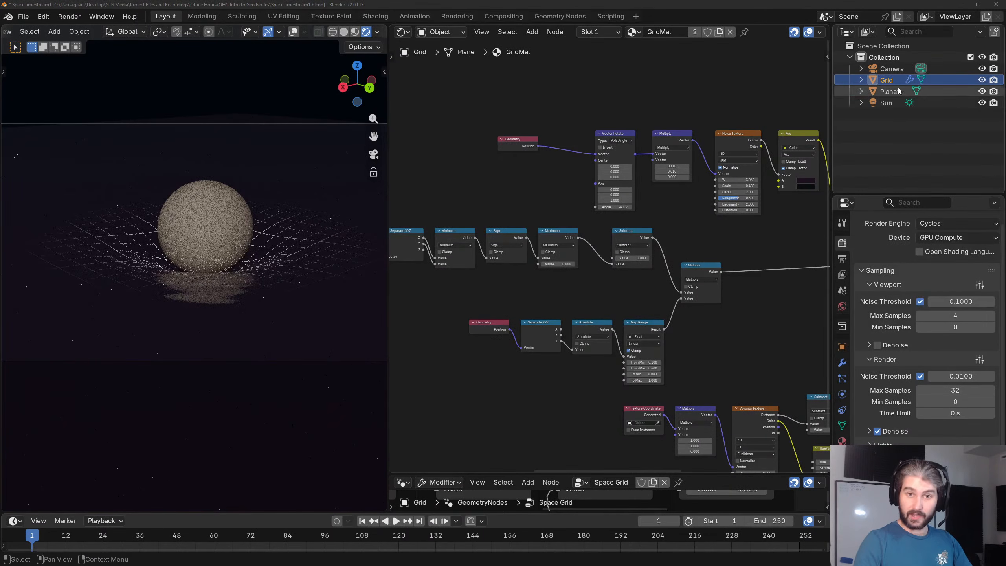
pyautogui.click(892, 69)
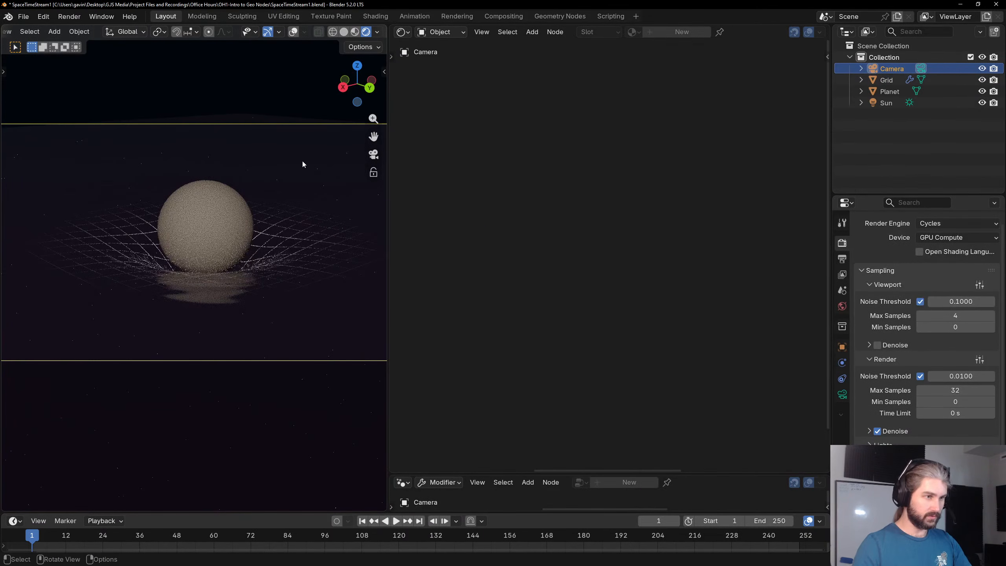
pyautogui.keyDown('shift'); pyautogui.moveTo(315, 157); pyautogui.dragTo(310, 169, button='middle'); pyautogui.keyUp('shift')
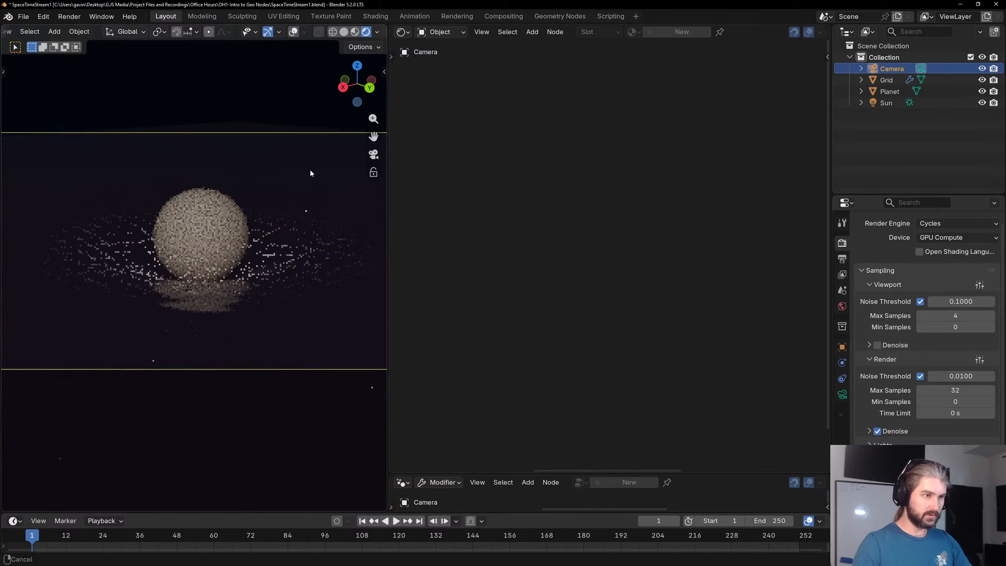
pyautogui.click(356, 32)
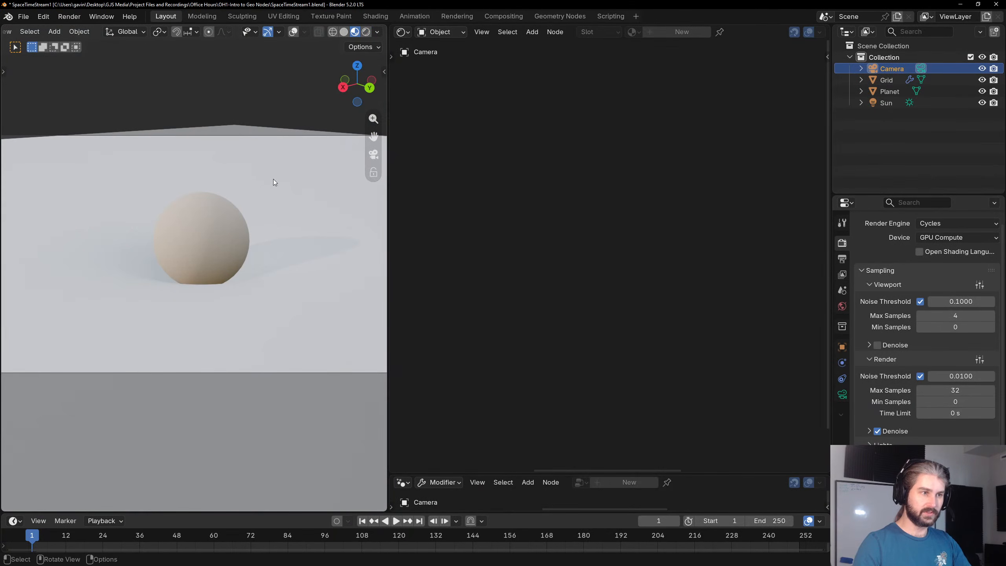
pyautogui.moveTo(273, 180); pyautogui.dragTo(274, 177, button='middle')
# Return to the camera view in a widened 3D viewport and lock the camera to the view.
pyautogui.click(373, 155)
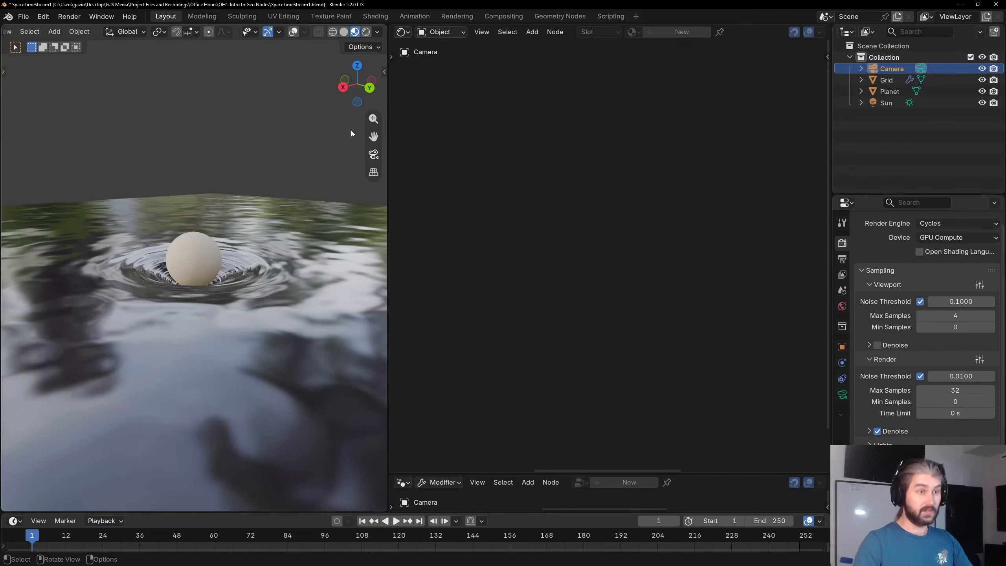
pyautogui.moveTo(385, 168); pyautogui.dragTo(589, 183)
pyautogui.scroll(2, 500, 174)
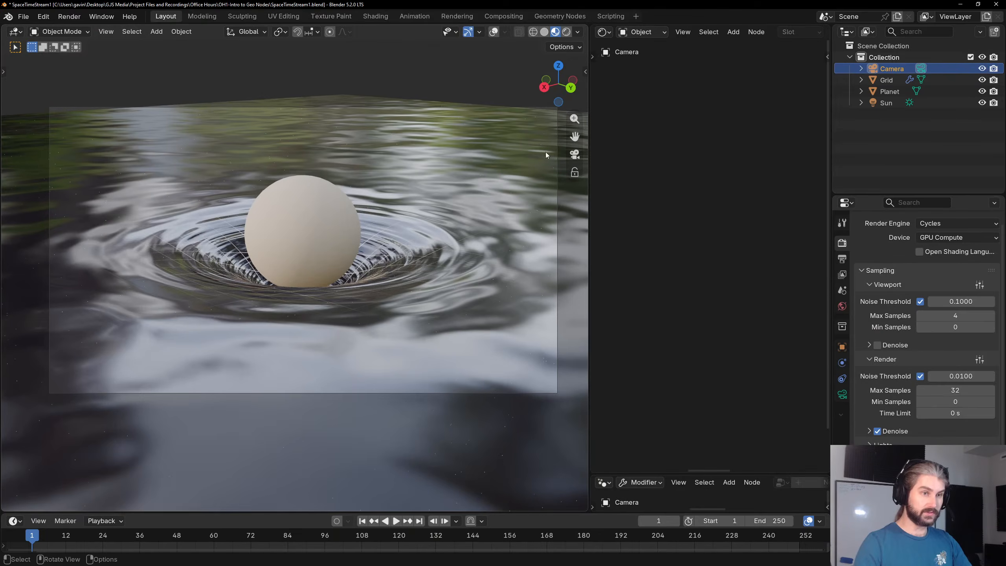
pyautogui.click(566, 171)
pyautogui.click(574, 172)
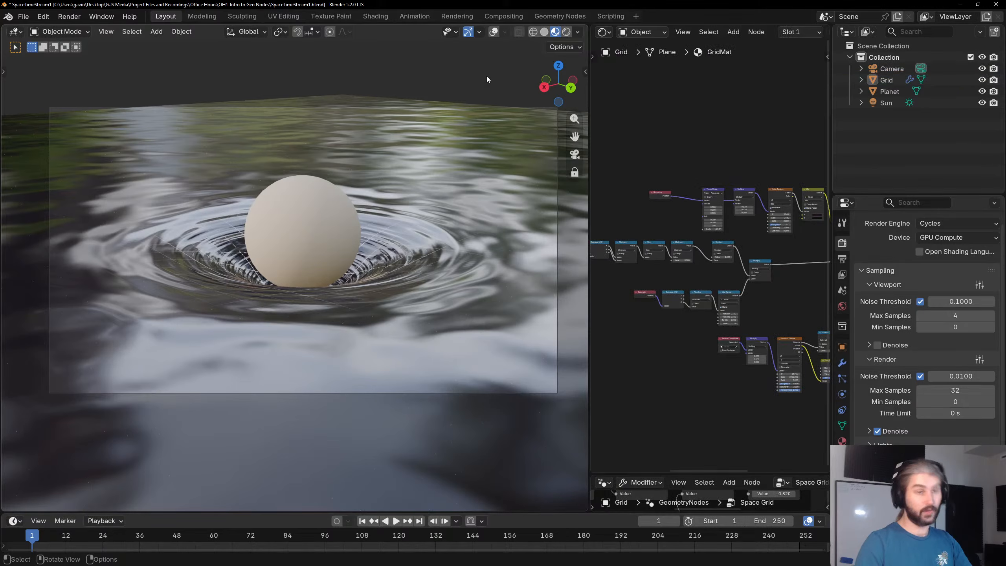
# Reframe the camera to look down more steeply on the planet, keeping the surrounding grid well in frame.
pyautogui.moveTo(443, 129); pyautogui.dragTo(438, 172, button='middle')
pyautogui.scroll(-1, 434, 177)
pyautogui.scroll(2, 429, 179)
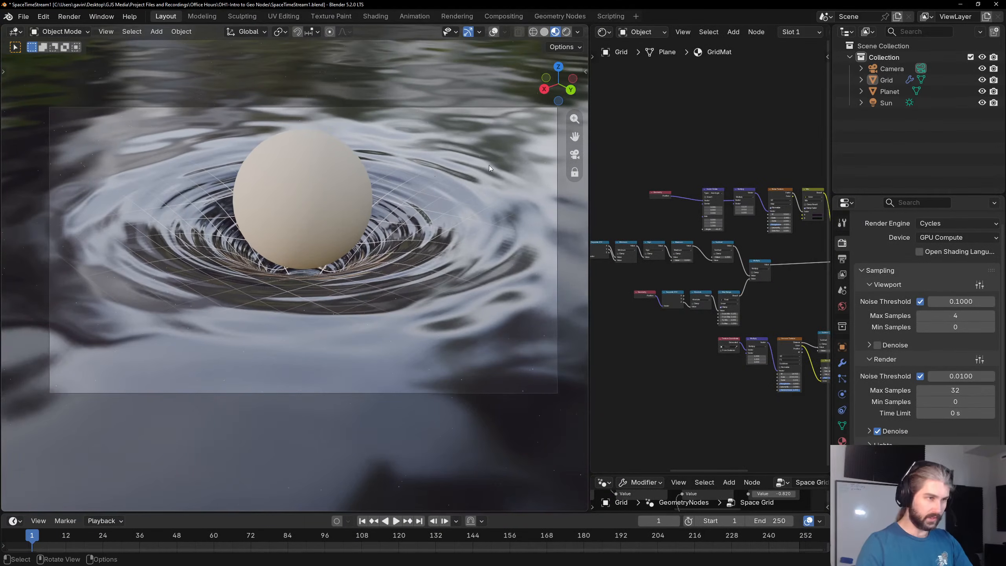
pyautogui.moveTo(573, 119); pyautogui.dragTo(483, 143)
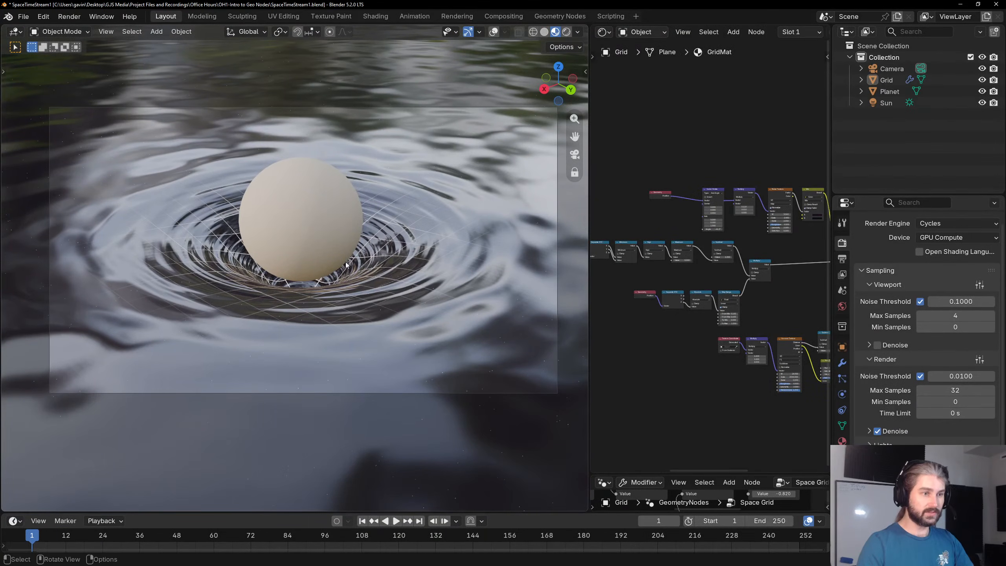
pyautogui.moveTo(365, 280); pyautogui.dragTo(462, 242, button='middle')
pyautogui.scroll(1, 559, 138)
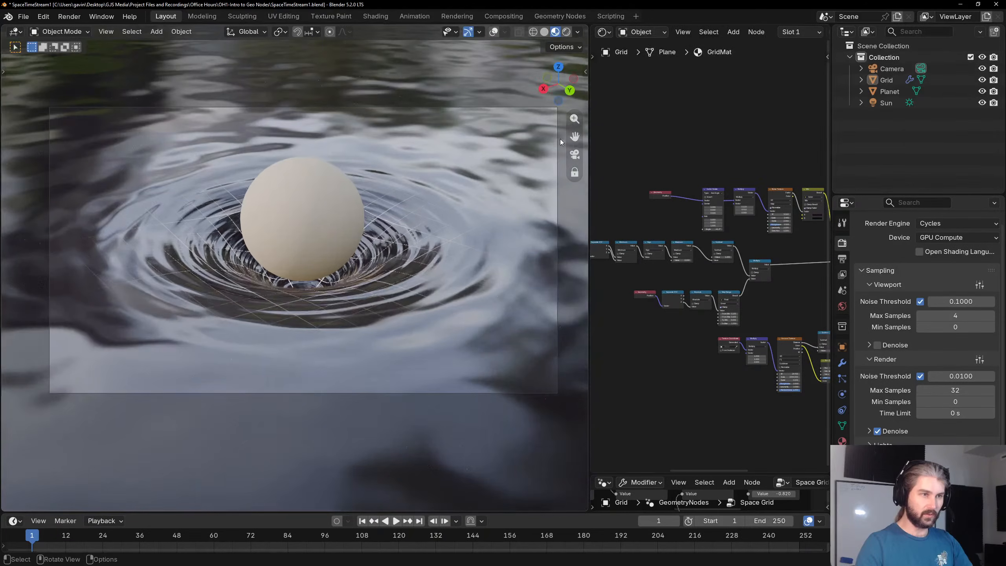
pyautogui.scroll(-1, 560, 139)
pyautogui.moveTo(575, 119); pyautogui.dragTo(574, 122)
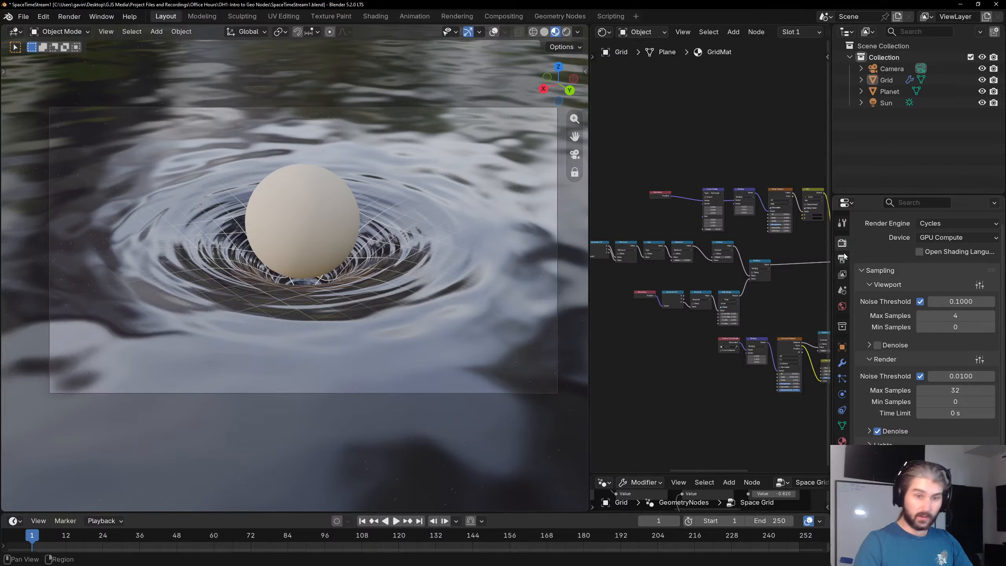
# Enable depth of field on the camera, focused on the Planet object, with an F-Stop of 0.7.
pyautogui.click(887, 69)
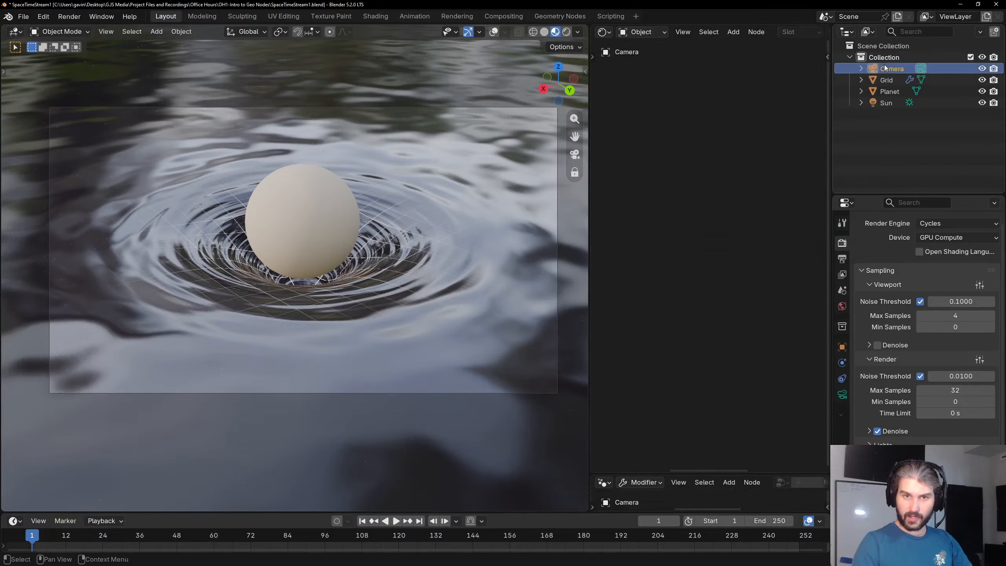
pyautogui.click(842, 394)
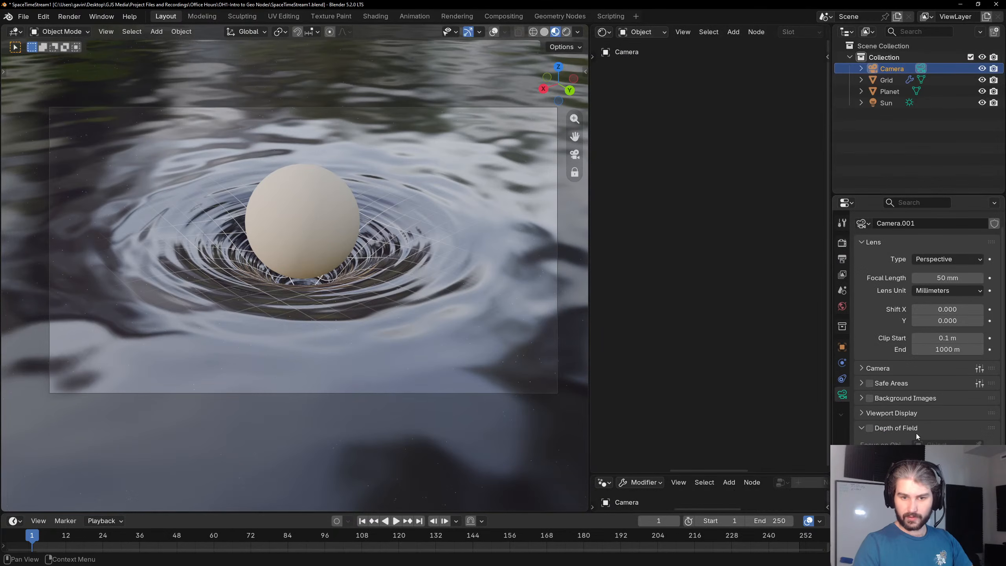
pyautogui.click(874, 428)
pyautogui.scroll(-1, 968, 396)
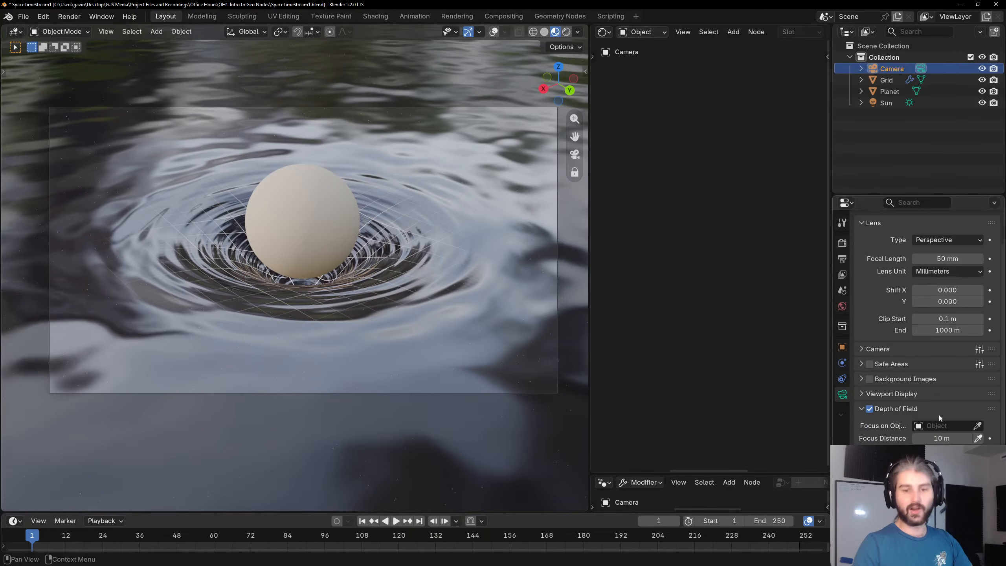
pyautogui.click(936, 426)
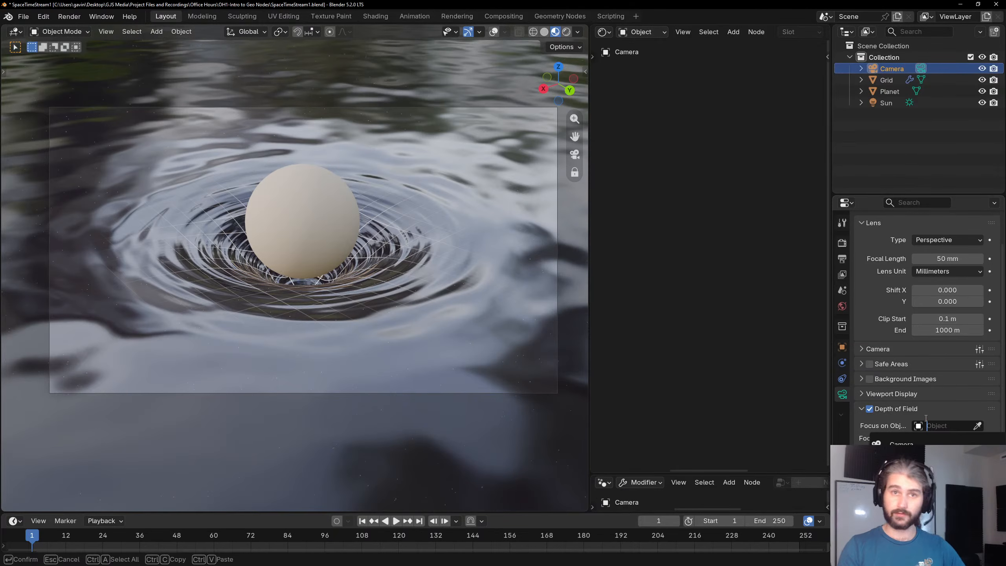
pyautogui.click(908, 469)
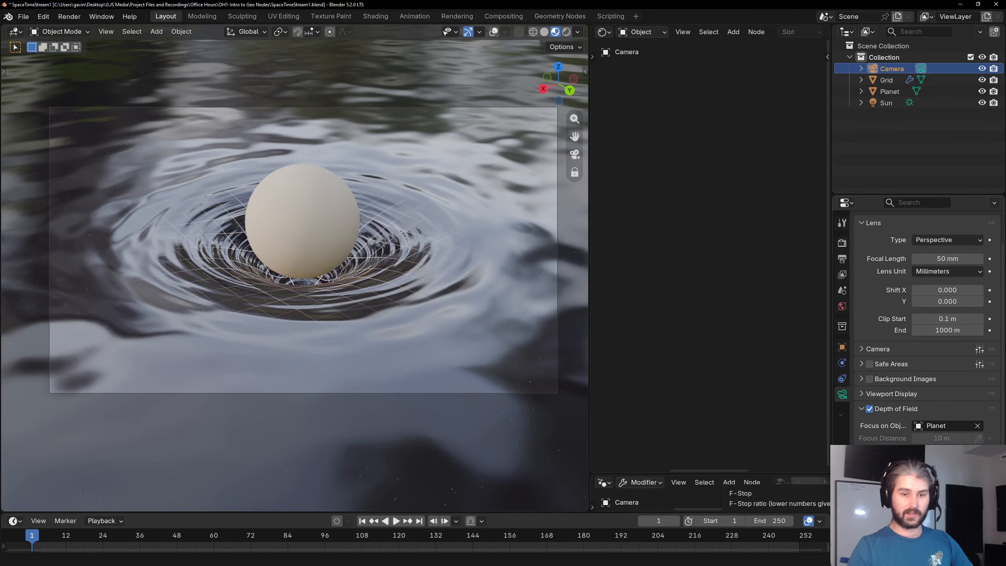
pyautogui.moveTo(947, 470); pyautogui.dragTo(939, 470)
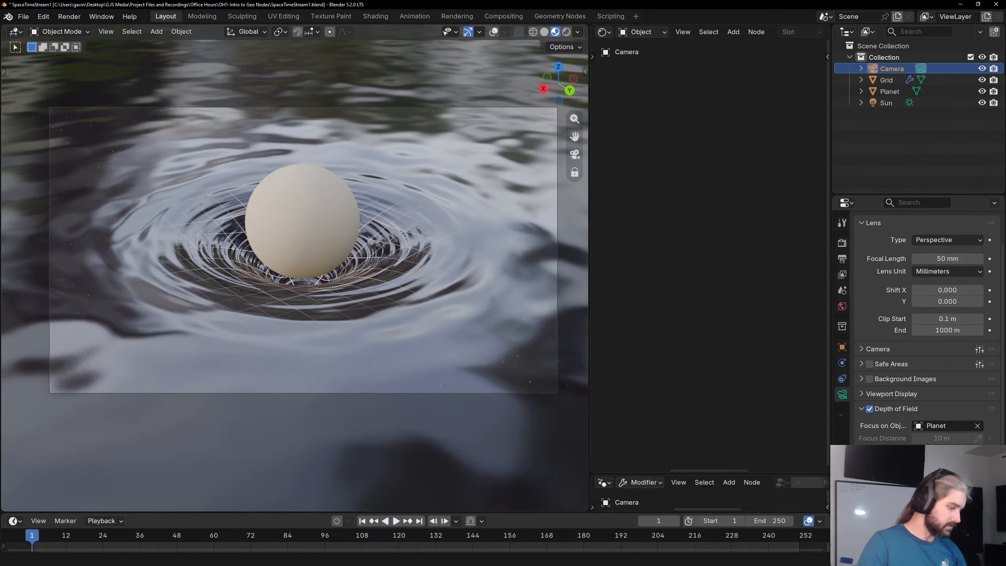
pyautogui.hotkey('alt', 'Tab')
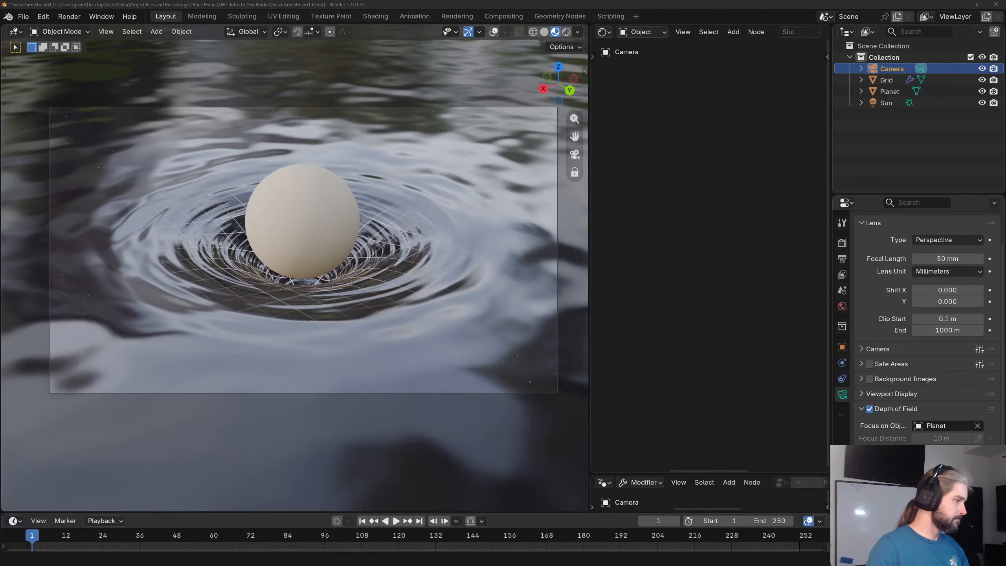
pyautogui.hotkey('alt', 'Tab')
pyautogui.hotkey('alt', 'Tab')
pyautogui.hotkey('alt', 'Tab')
pyautogui.hotkey('alt', 'Tab')
pyautogui.hotkey('alt', 'Tab')
pyautogui.hotkey('alt', 'Tab')
pyautogui.hotkey('alt', 'Tab')
pyautogui.hotkey('alt', 'Tab')
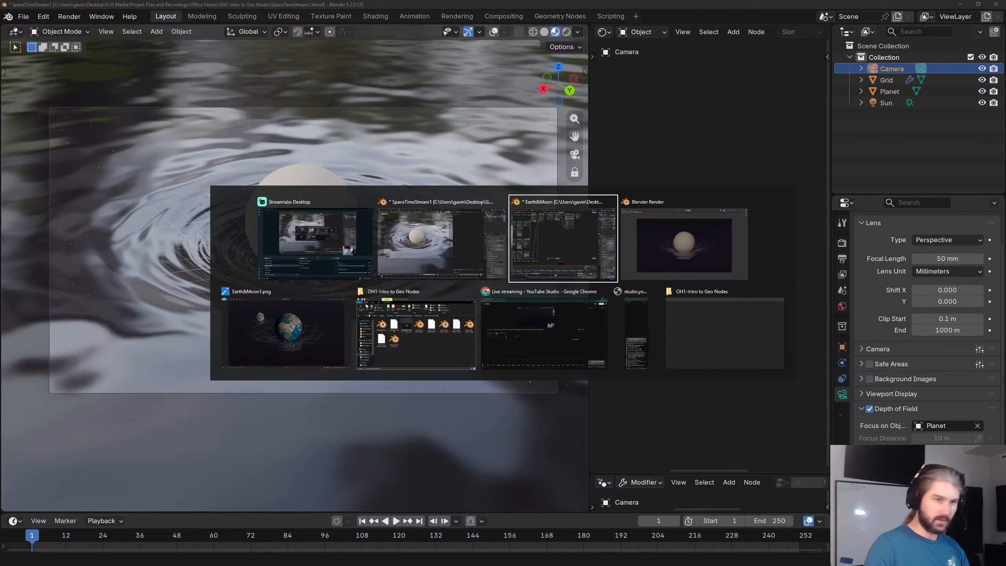
pyautogui.hotkey('alt', 'Tab')
pyautogui.hotkey('alt', 'Tab')
pyautogui.hotkey('alt', 'Tab')
pyautogui.hotkey('alt', 'Tab')
pyautogui.hotkey('alt', 'Tab')
pyautogui.hotkey('alt', 'Tab')
pyautogui.hotkey('alt', 'Tab')
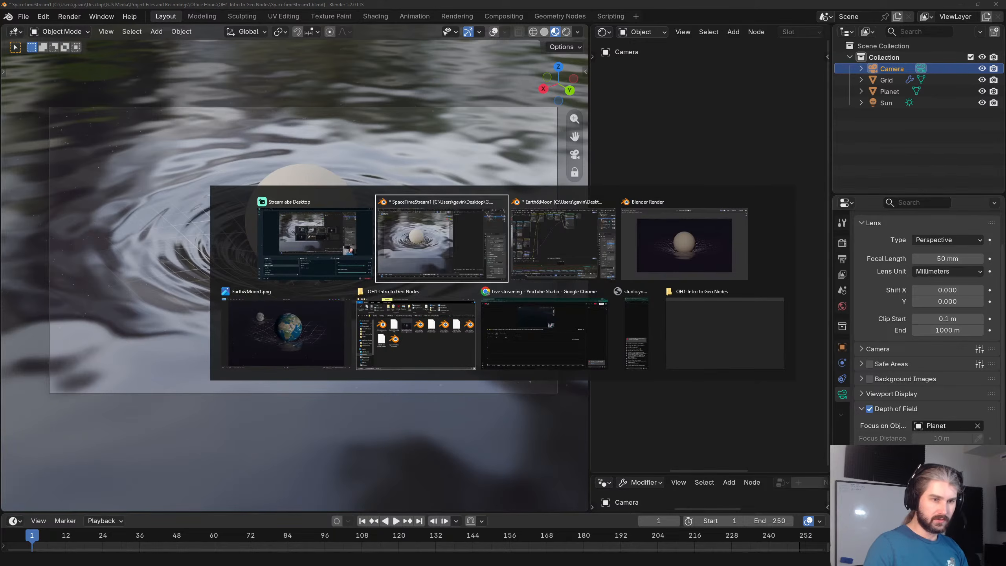
pyautogui.press('Escape')
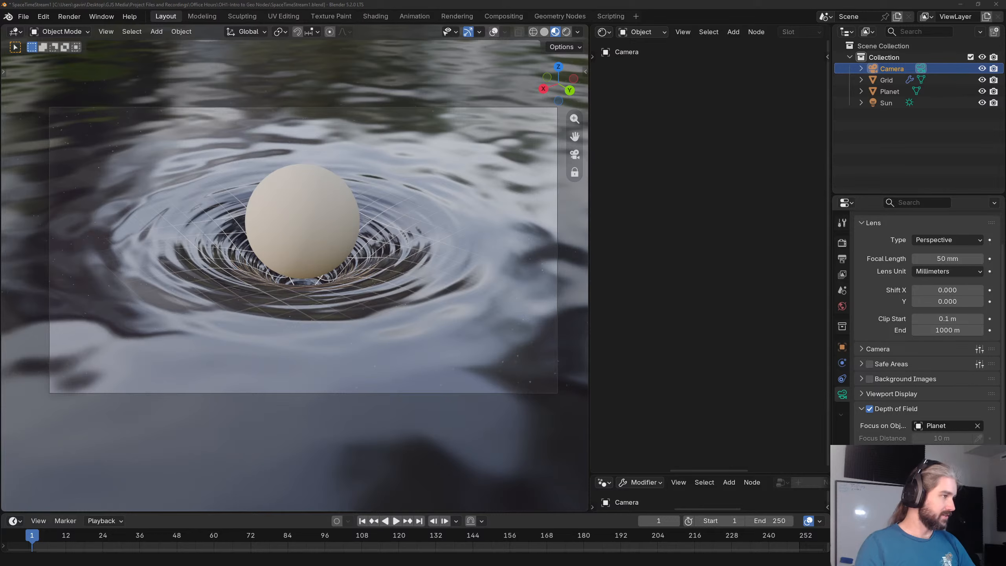
pyautogui.hotkey('alt', 'Tab')
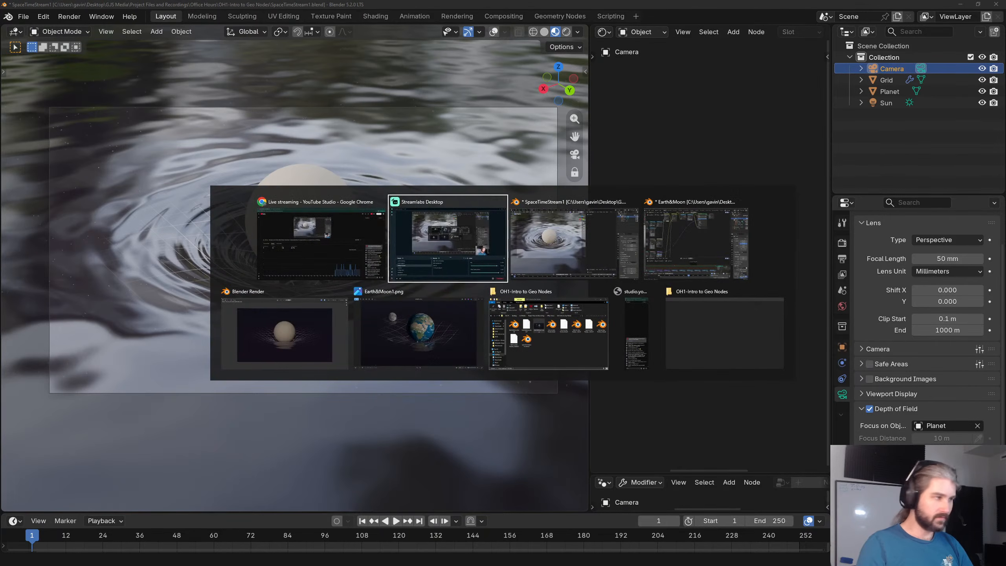
pyautogui.hotkey('alt', 'Tab')
pyautogui.hotkey('alt', 'Tab')
pyautogui.hotkey('alt', 'Tab')
pyautogui.hotkey('alt', 'Tab')
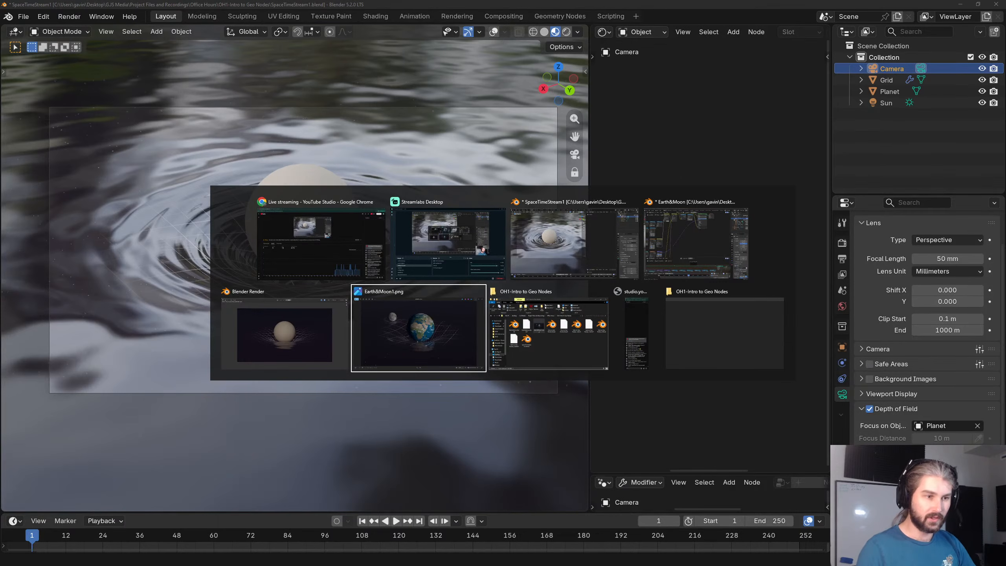
pyautogui.hotkey('alt', 'Tab')
pyautogui.hotkey('alt', 'Tab')
pyautogui.hotkey('alt', 'Tab')
pyautogui.hotkey('alt', 'Tab')
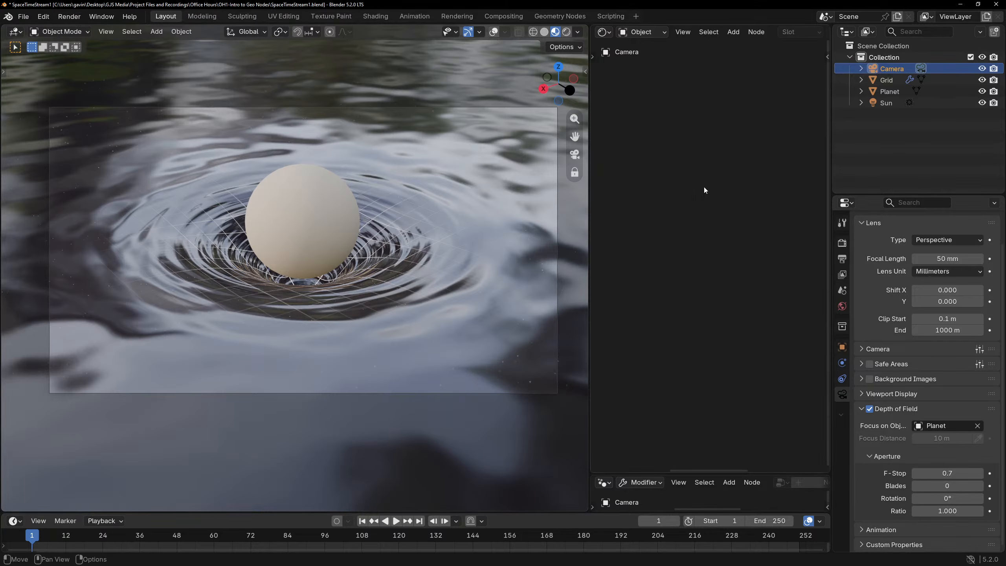
# Render the reframed camera view with depth of field into Slot 3 and maximize the render window.
pyautogui.press('F12')
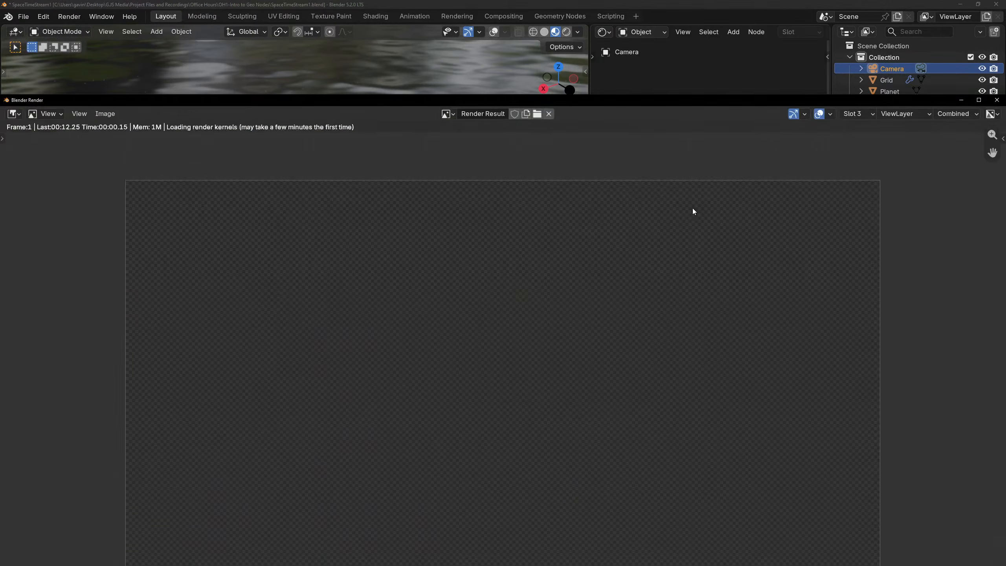
pyautogui.doubleClick(635, 102)
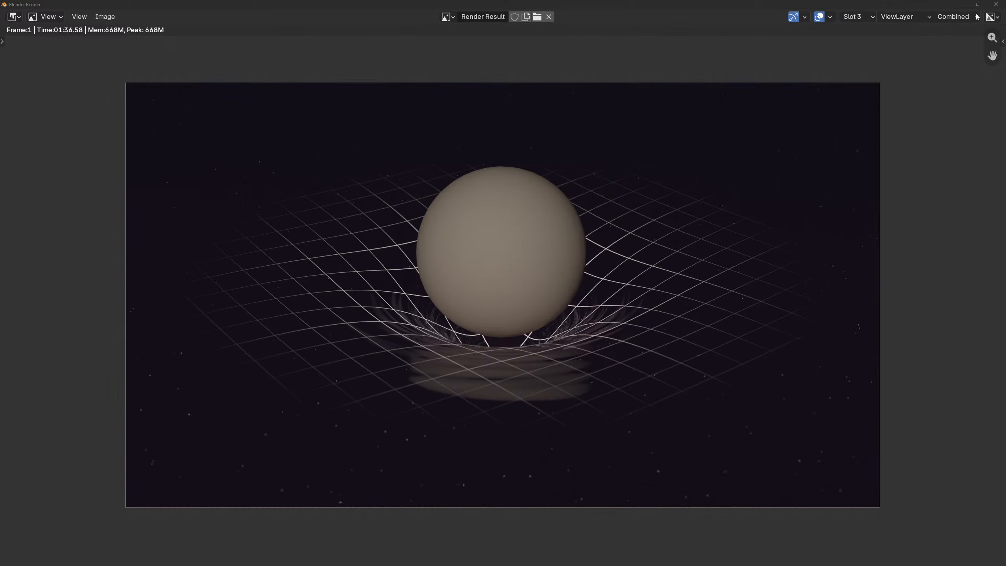
# Turn off the camera's depth of field and review the Slot 3 render once more.
pyautogui.click(960, 4)
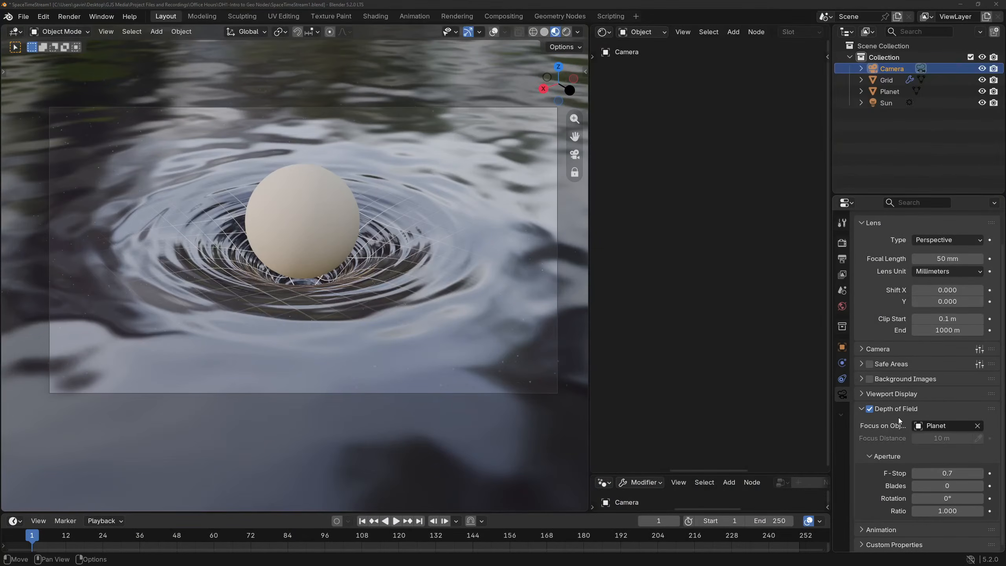
pyautogui.click(870, 409)
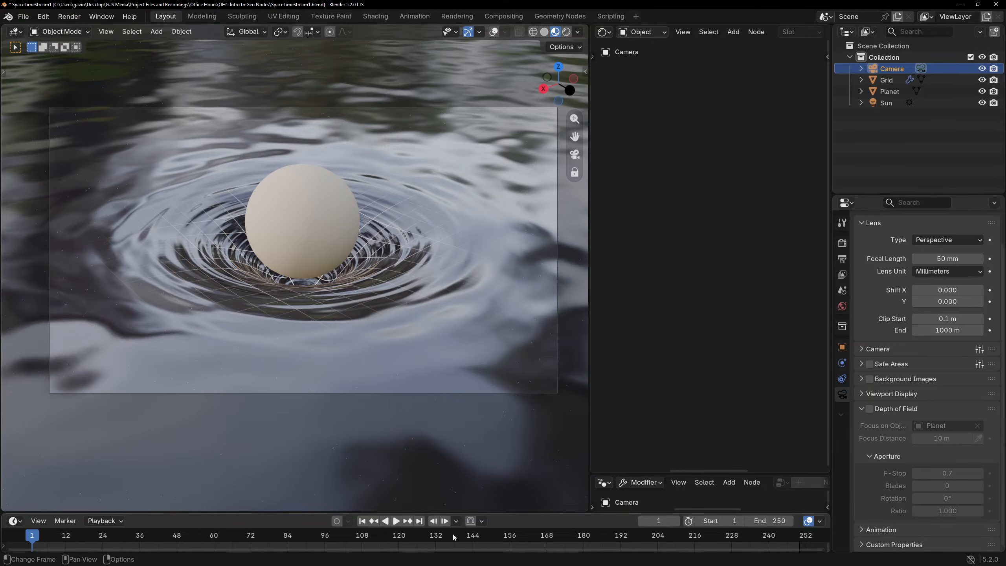
pyautogui.hotkey('alt', 'Tab')
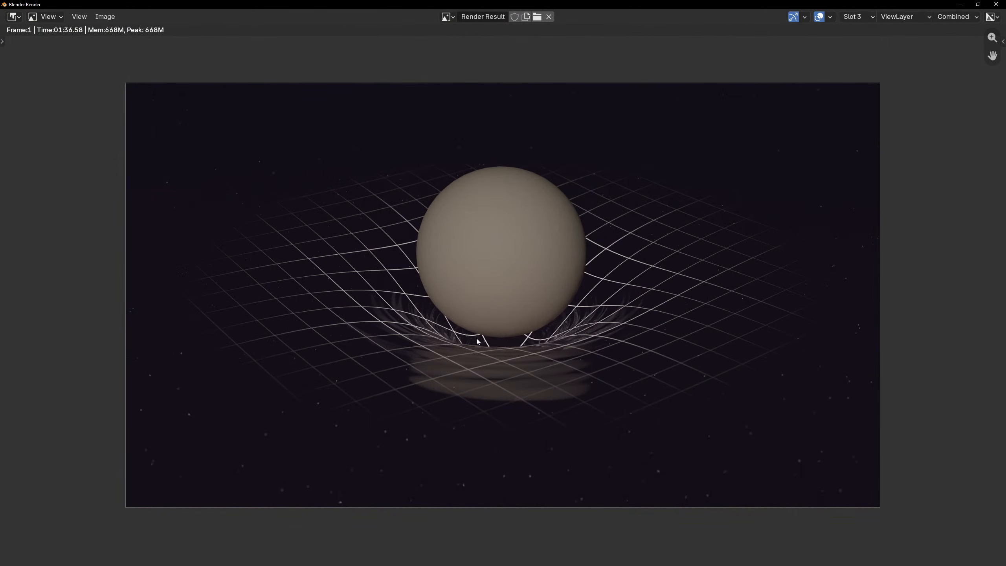
pyautogui.click(963, 5)
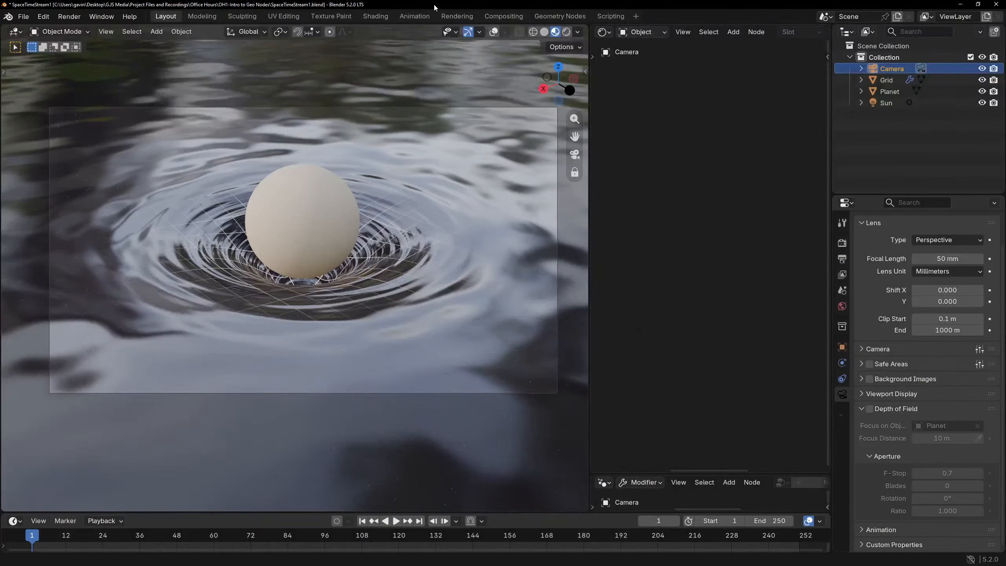
# Create a new compositor node tree for the scene in the Compositing workspace.
pyautogui.click(502, 17)
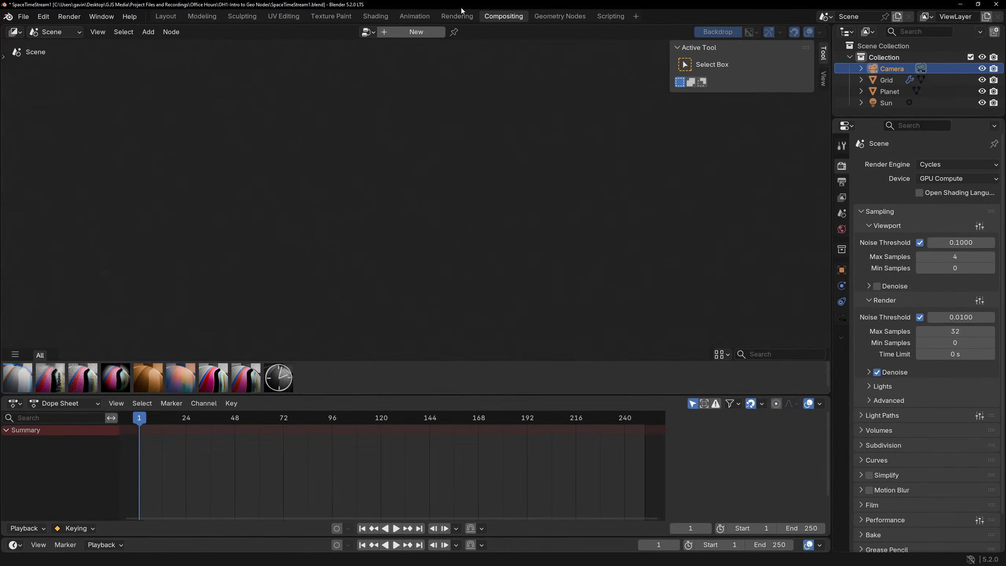
pyautogui.click(165, 16)
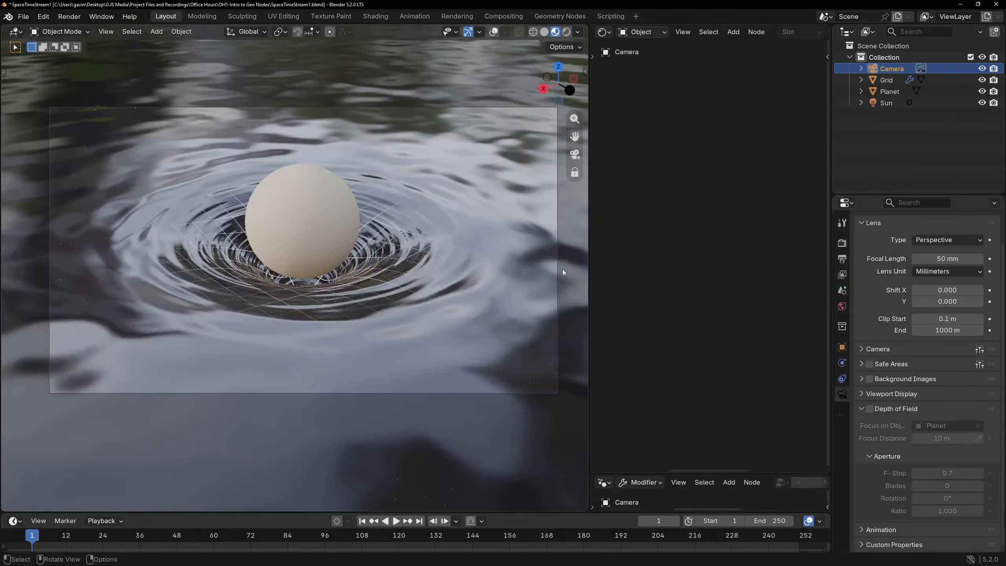
pyautogui.click(503, 16)
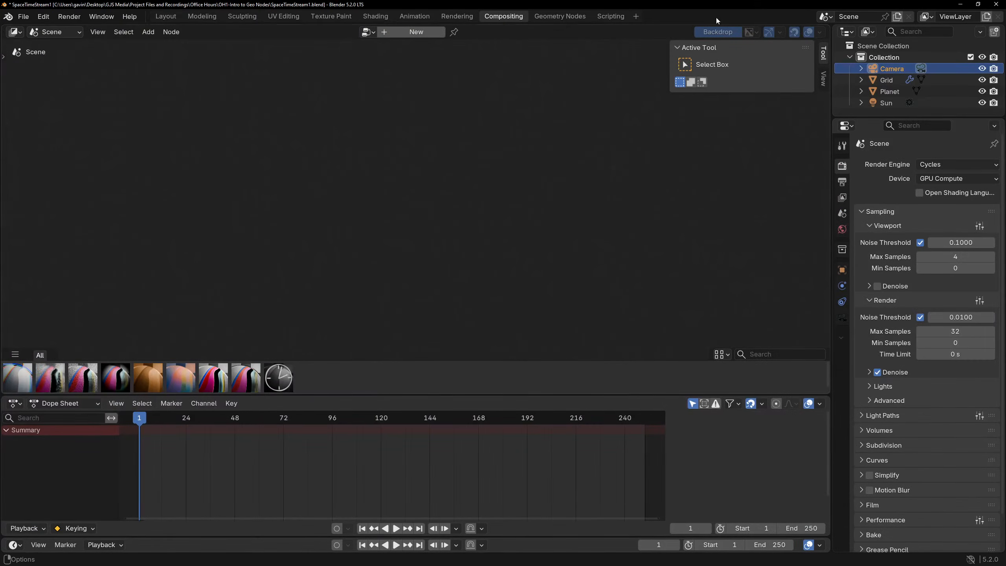
pyautogui.click(411, 32)
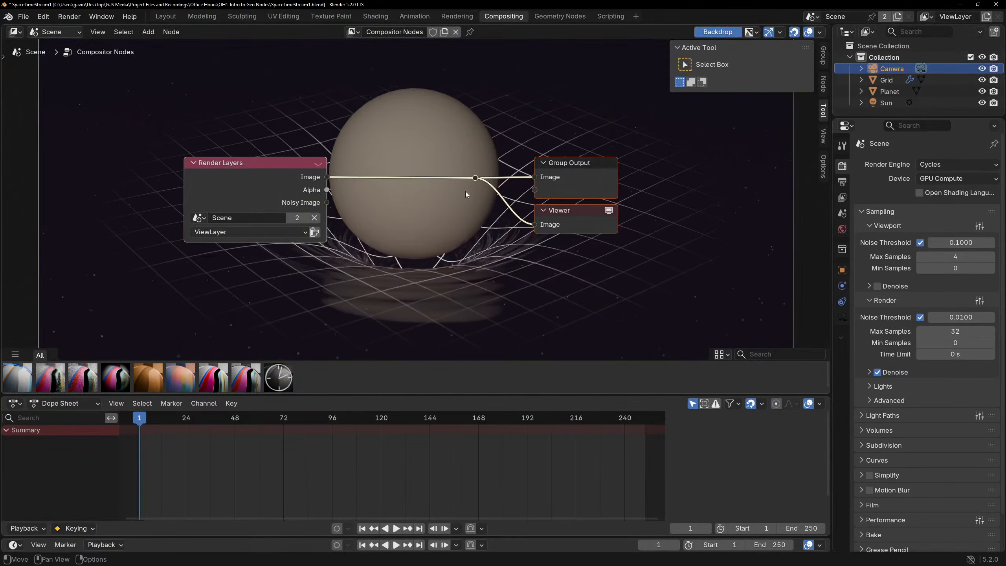
# Add a Fog Glow node and insert it on the image link right after Render Layers.
pyautogui.click(393, 245)
pyautogui.hotkey('shift', 'a')
pyautogui.write('fo')
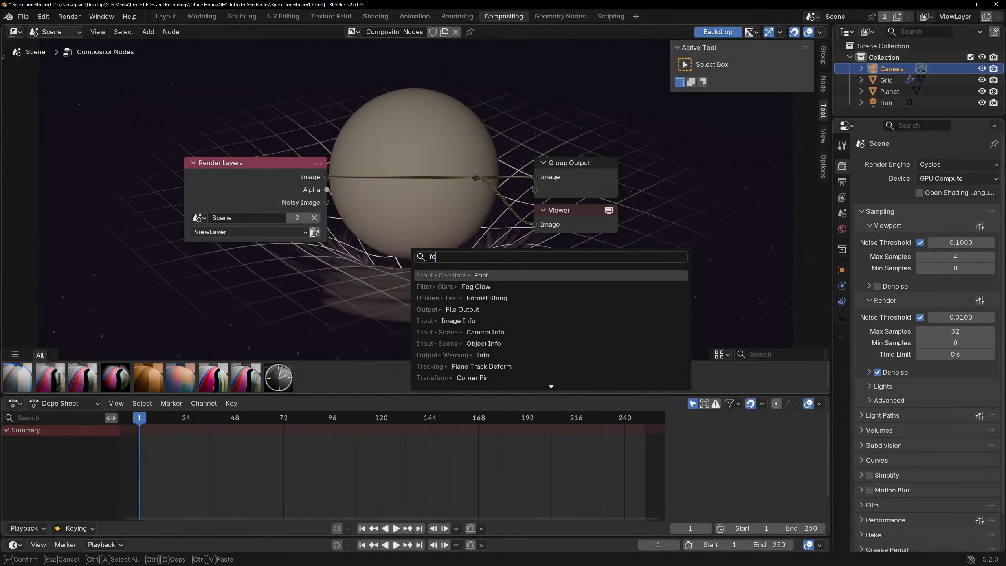
pyautogui.write('g')
pyautogui.press('Return')
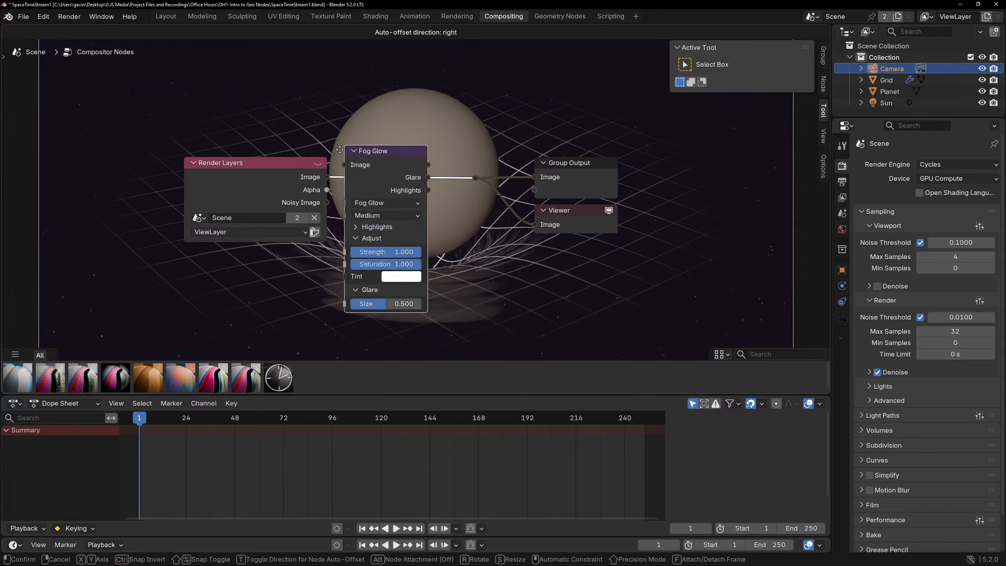
pyautogui.click(352, 161)
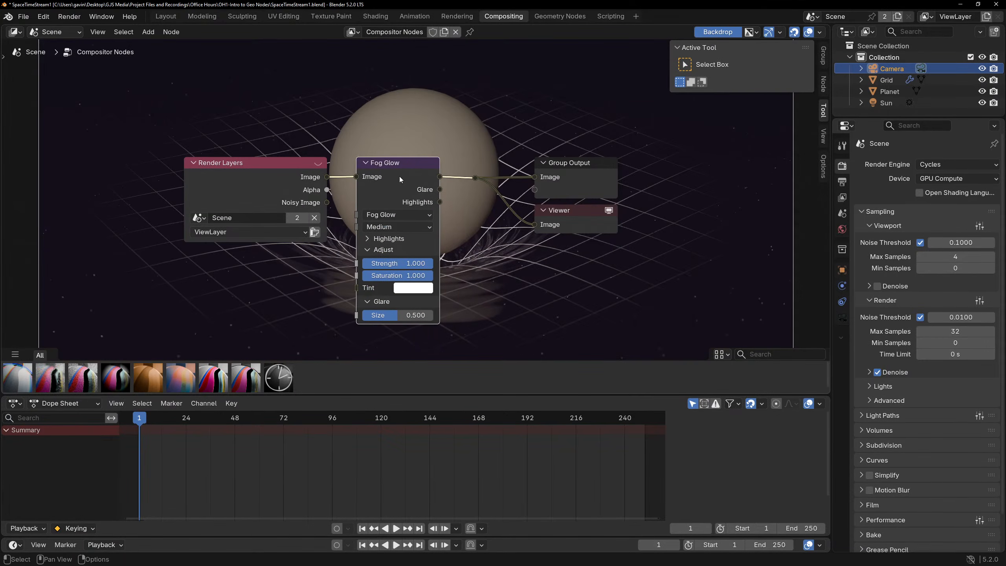
# Expand the Fog Glow node's Highlights settings and set the Threshold to 0.2.
pyautogui.click(394, 219)
pyautogui.click(393, 219)
pyautogui.click(398, 238)
pyautogui.click(409, 253)
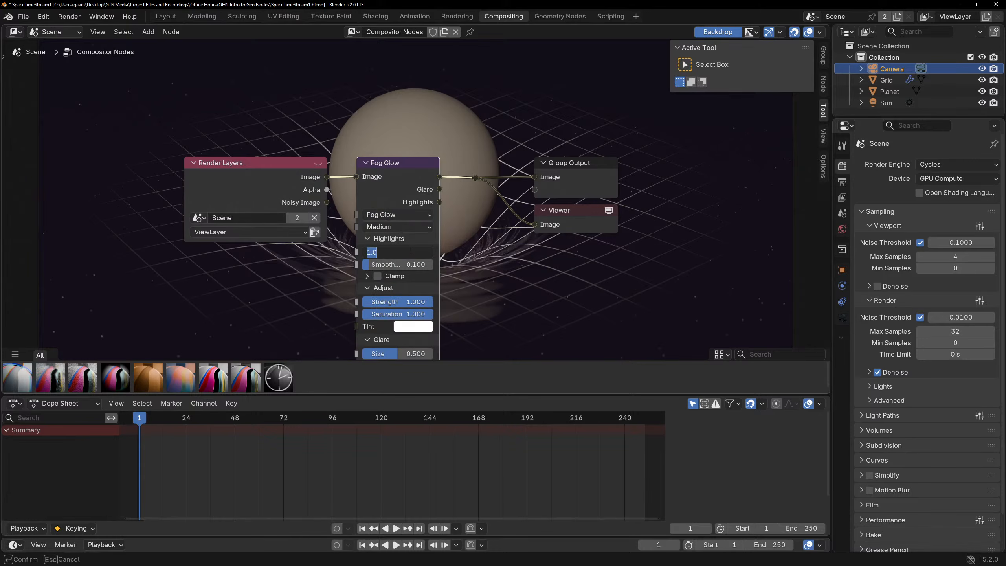
pyautogui.write('.2')
pyautogui.press('Return')
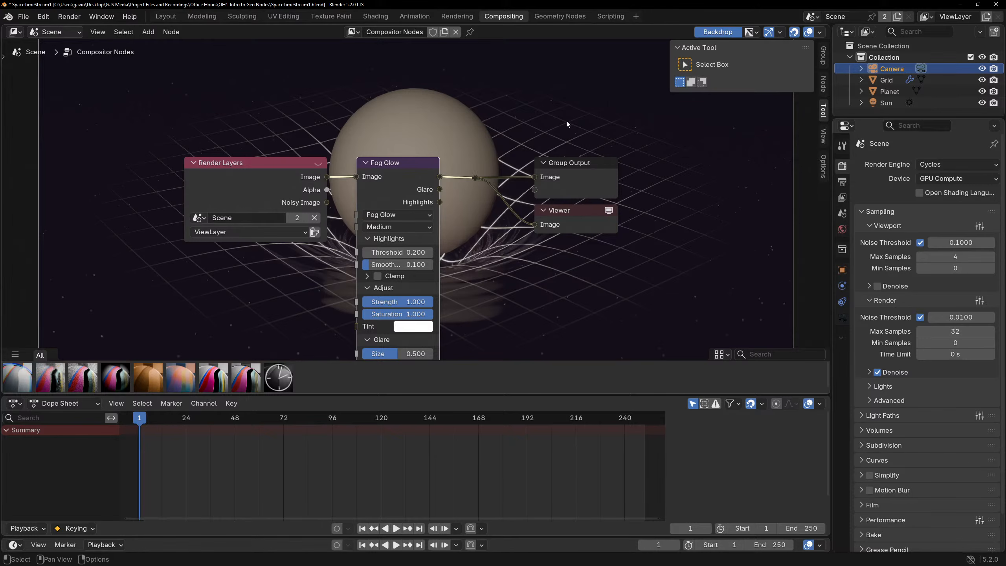
pyautogui.moveTo(490, 262); pyautogui.dragTo(312, 188, button='middle')
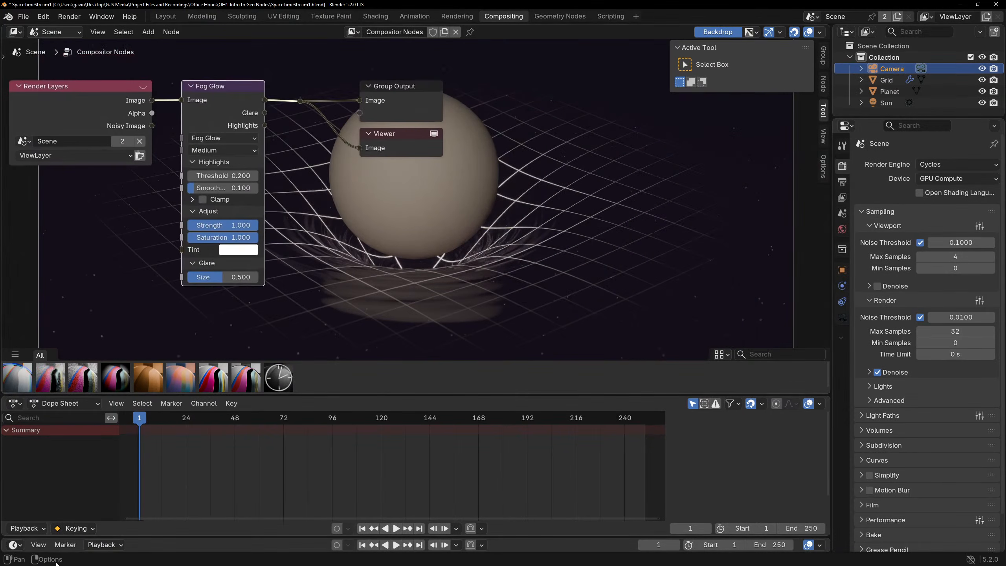
# Inspect the fog glow on the composited image in the render window, then return to the compositor.
pyautogui.hotkey('alt', 'Tab')
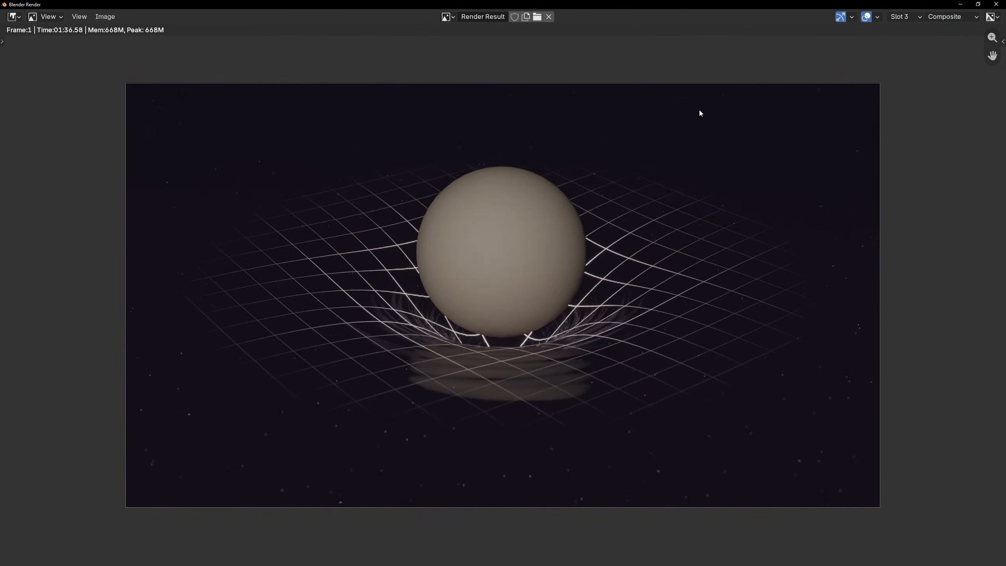
pyautogui.hotkey('alt', 'Tab')
pyautogui.hotkey('alt', 'Tab')
pyautogui.hotkey('alt', 'Tab')
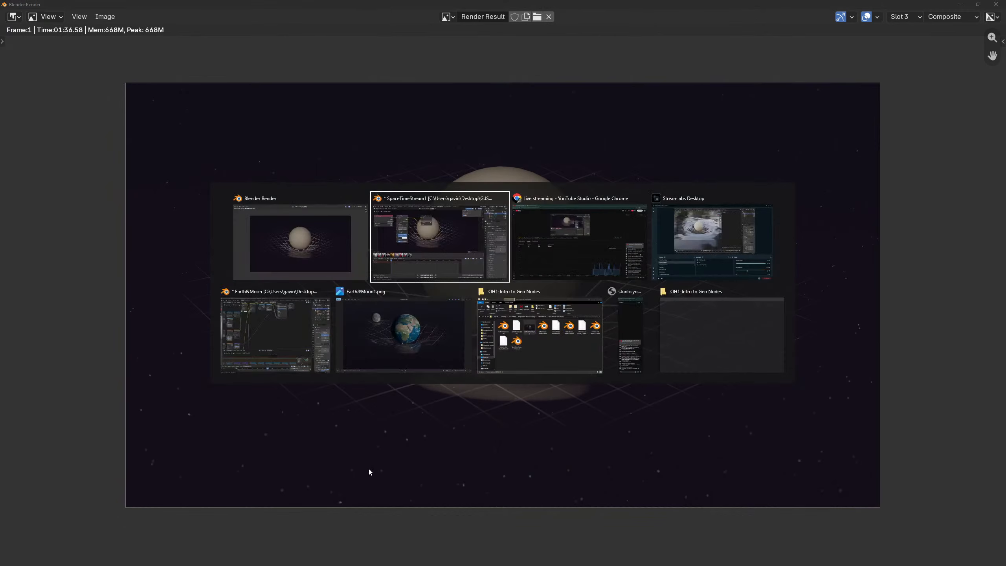
pyautogui.hotkey('alt', 'Tab')
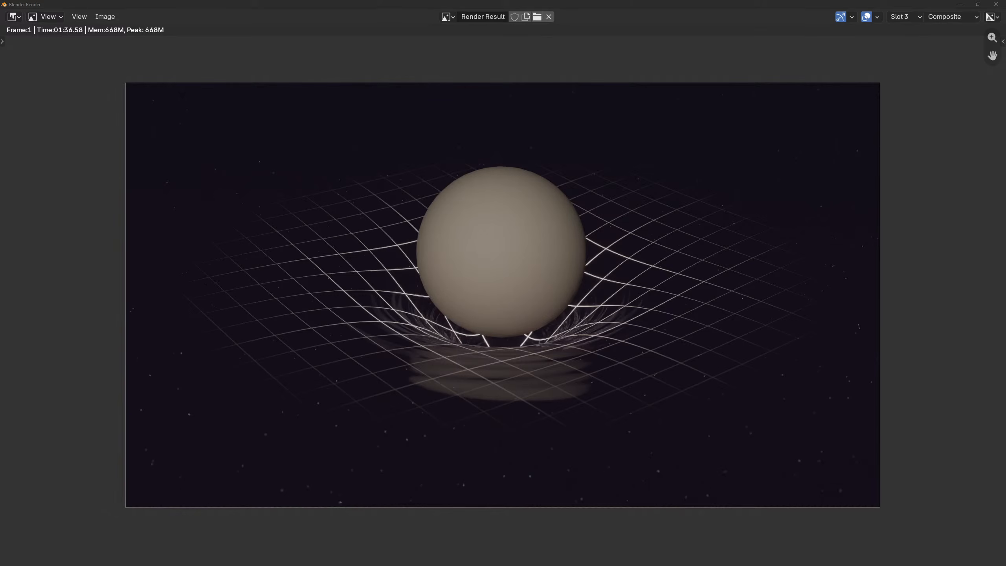
pyautogui.click(960, 4)
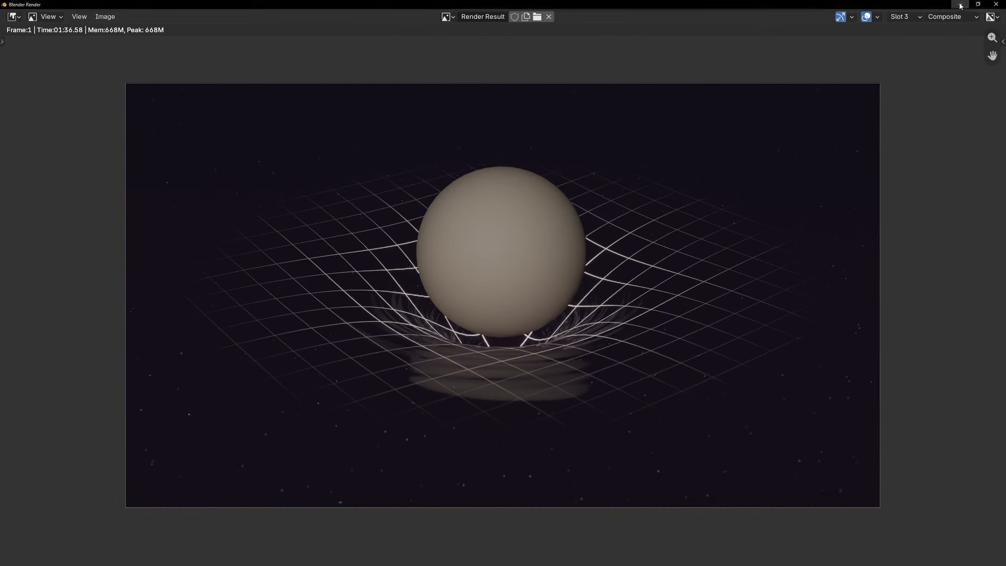
# Set the Fog Glow node's Threshold to 0.1 and examine the composited image up close in the render window.
pyautogui.click(228, 176)
pyautogui.write('0.1')
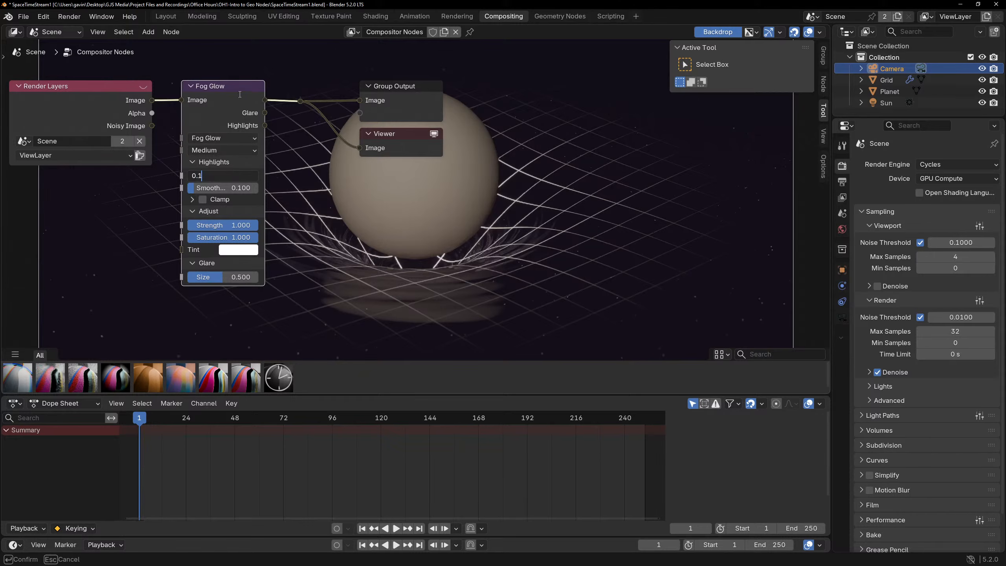
pyautogui.press('Return')
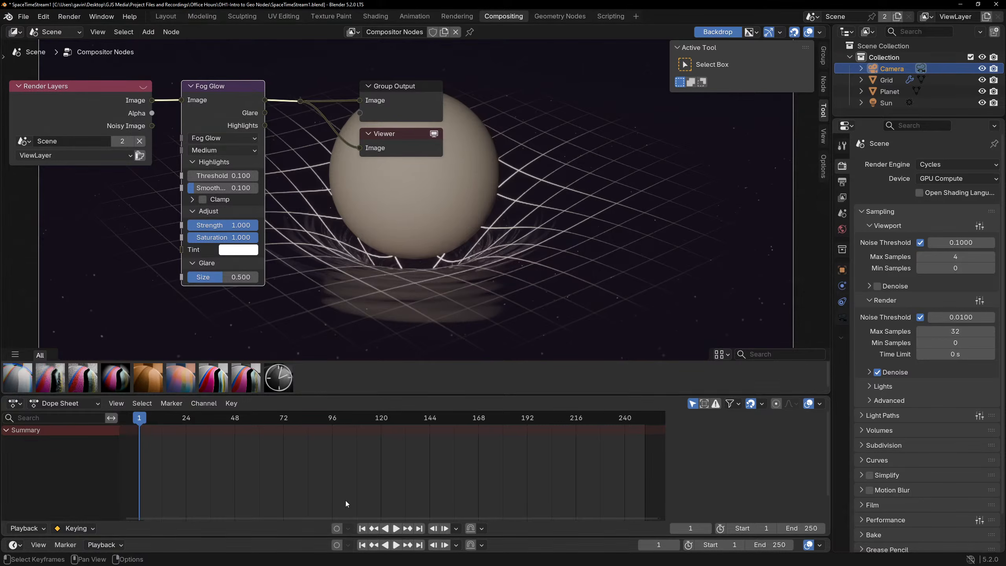
pyautogui.hotkey('alt', 'Tab')
pyautogui.hotkey('alt', 'Tab')
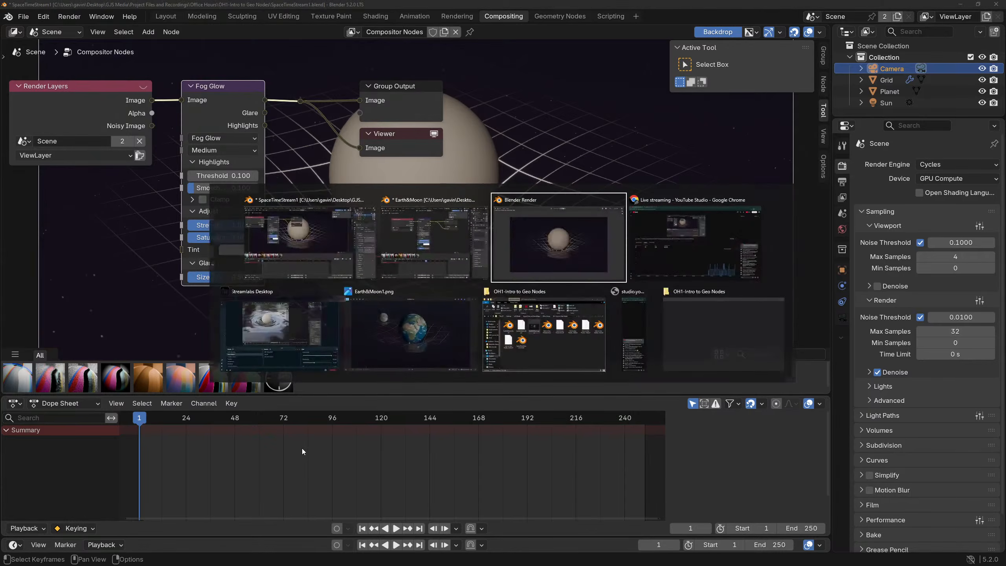
pyautogui.scroll(-1, 578, 213)
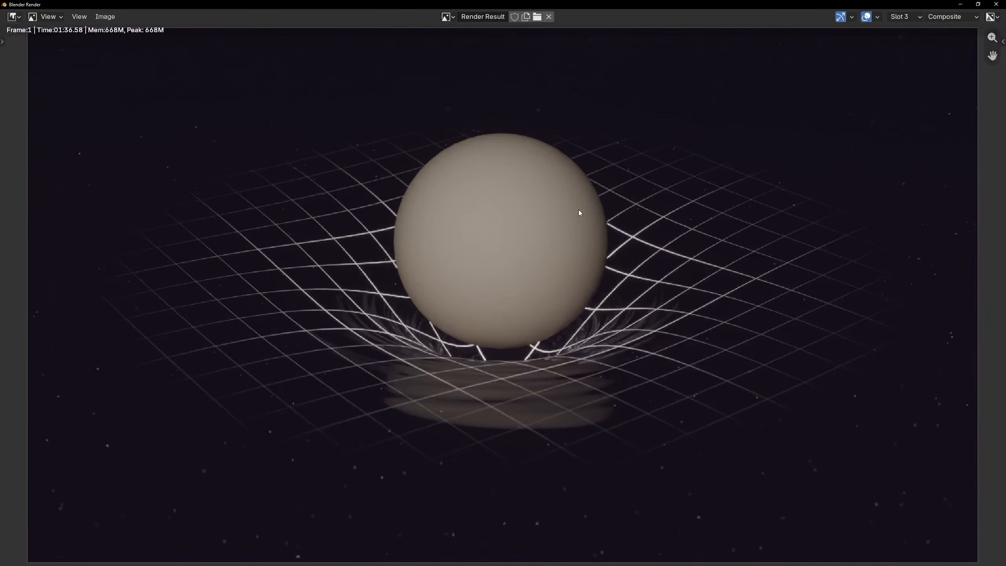
pyautogui.moveTo(579, 209); pyautogui.dragTo(575, 189, button='middle')
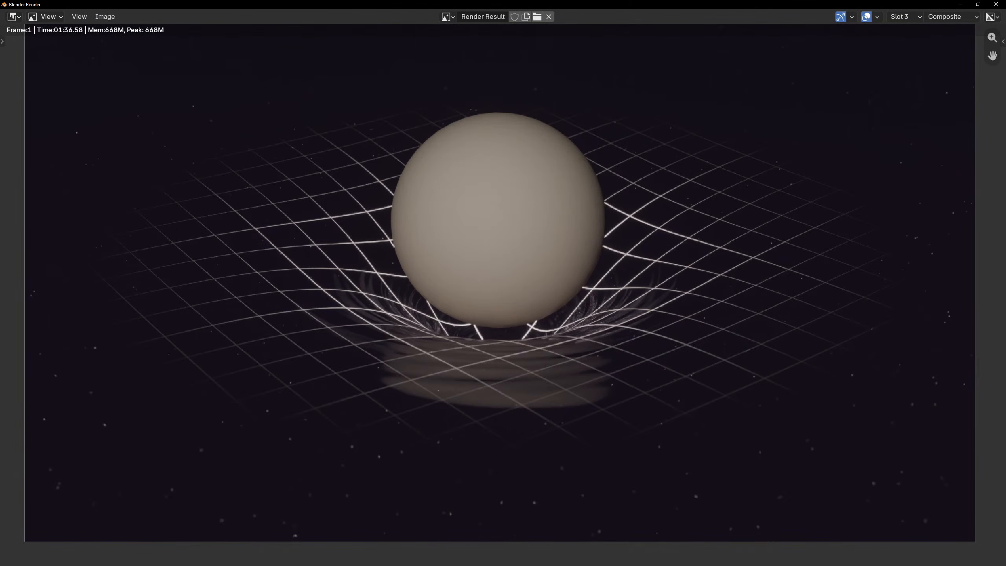
# Open the reference image AA_Cover3.png over the render, compare the two, and close the image.
pyautogui.hotkey('alt', 'Tab')
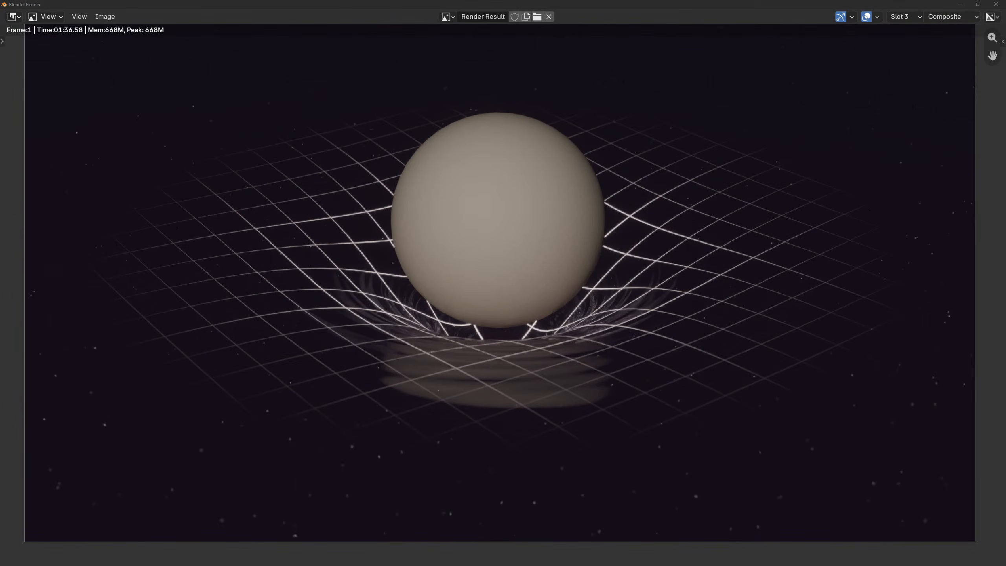
pyautogui.press('super')
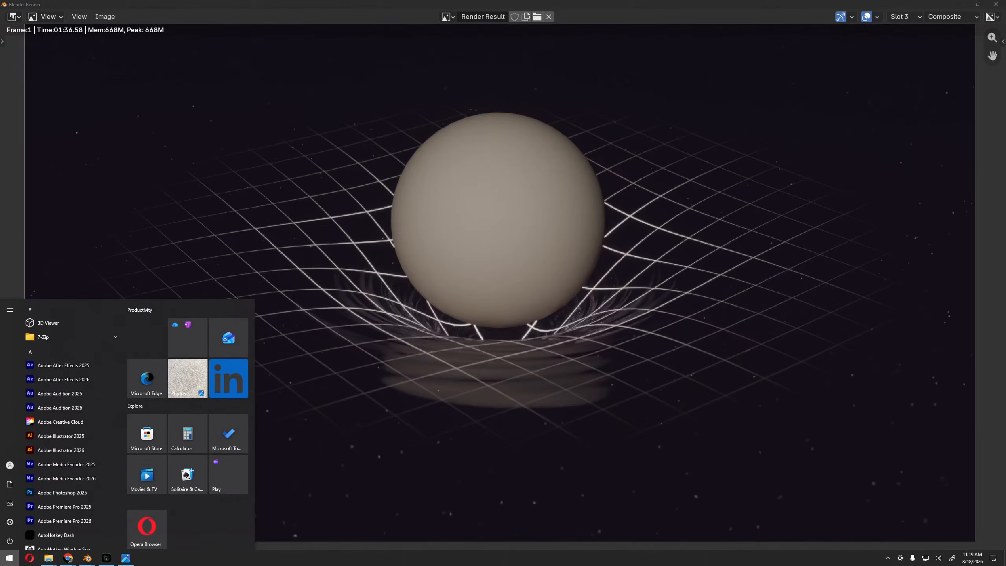
pyautogui.click(31, 560)
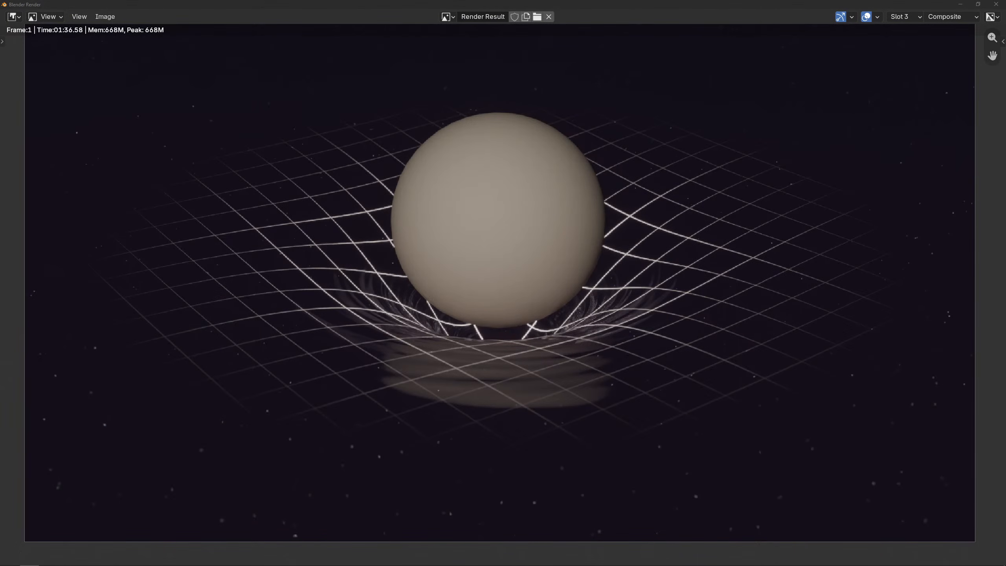
pyautogui.moveTo(49, 558)
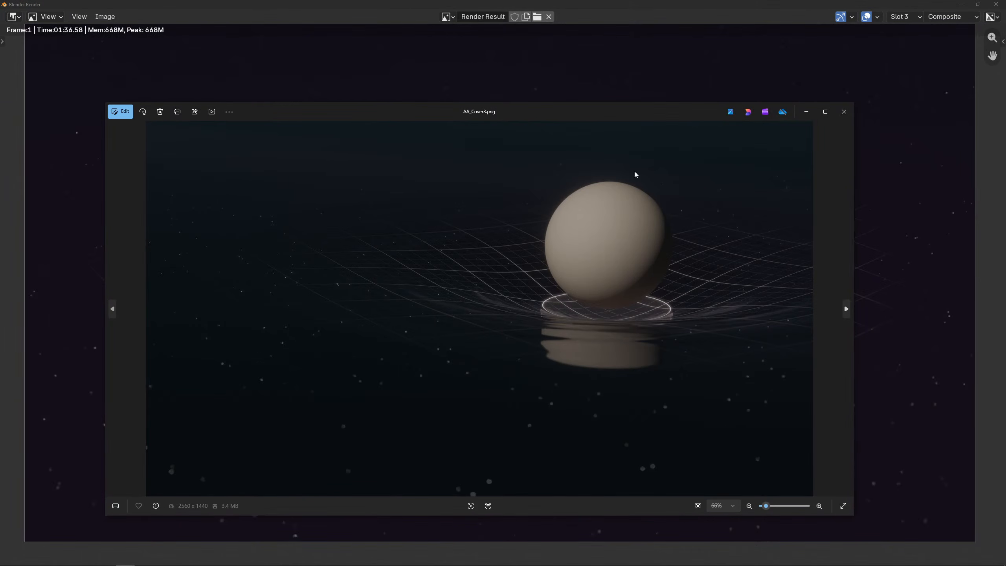
pyautogui.moveTo(566, 112); pyautogui.dragTo(566, 179)
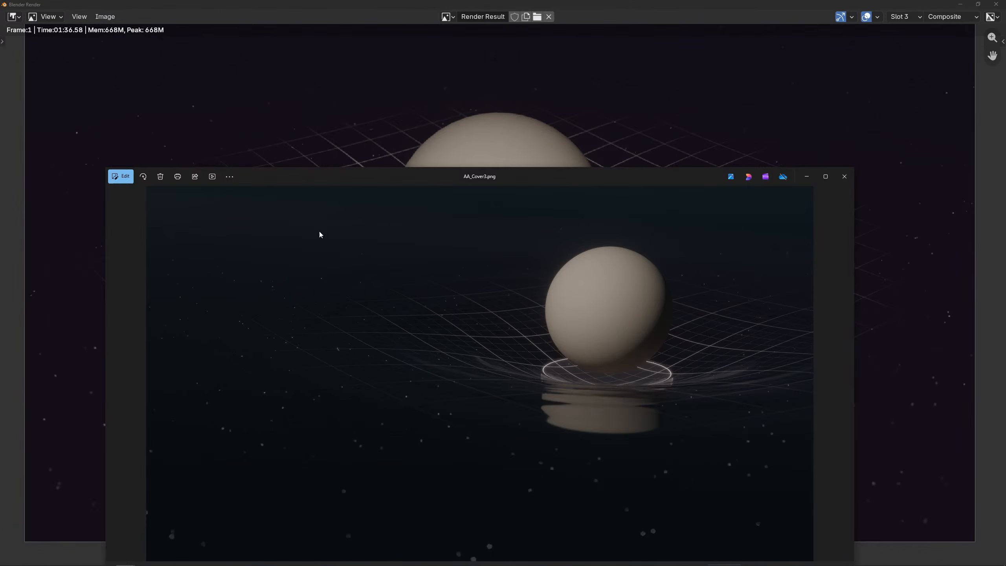
pyautogui.moveTo(505, 181); pyautogui.dragTo(541, 91)
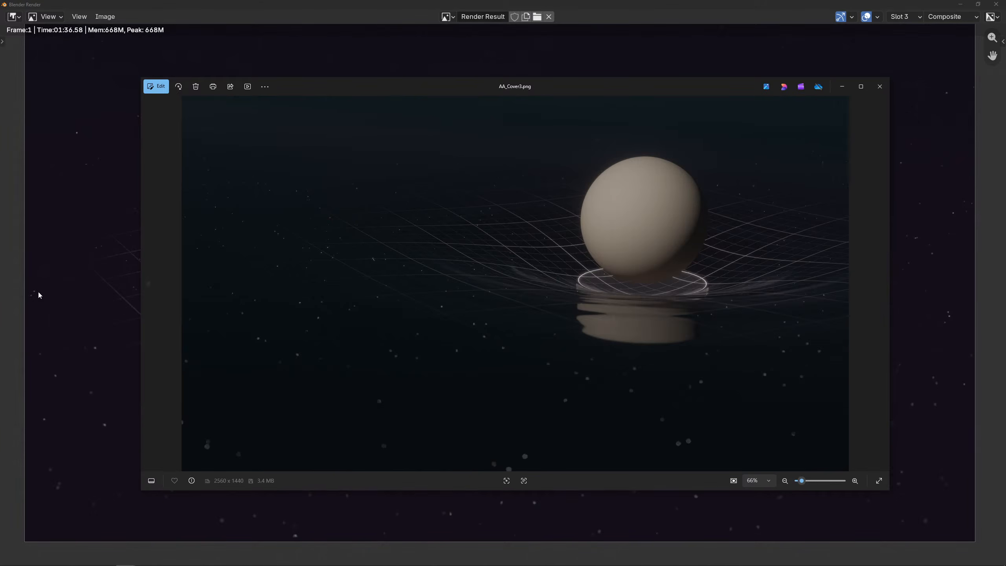
pyautogui.click(865, 72)
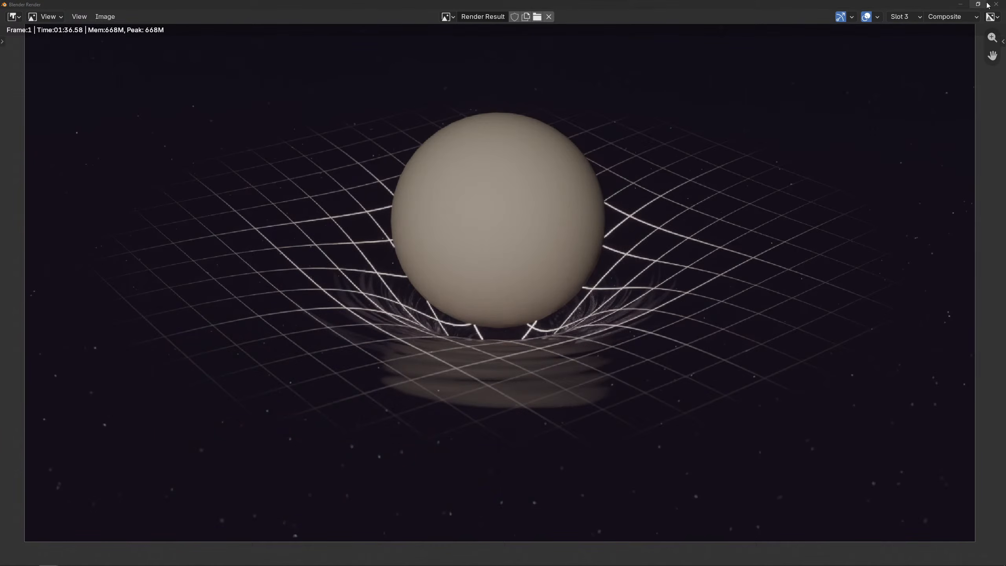
# Return to the Layout workspace, switch the viewport to Rendered shading and show the World settings.
pyautogui.click(960, 4)
pyautogui.click(843, 229)
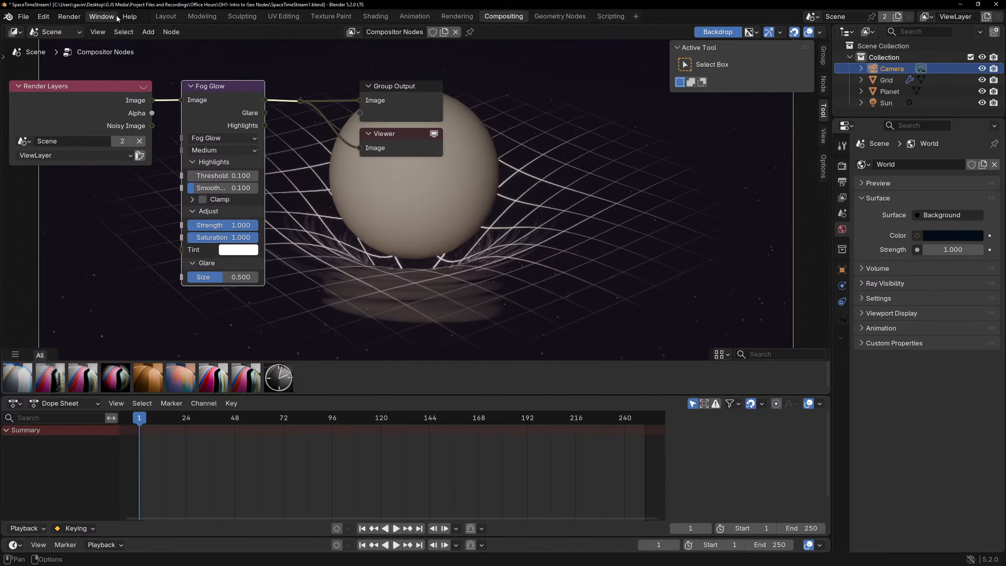
pyautogui.click(166, 15)
pyautogui.click(565, 31)
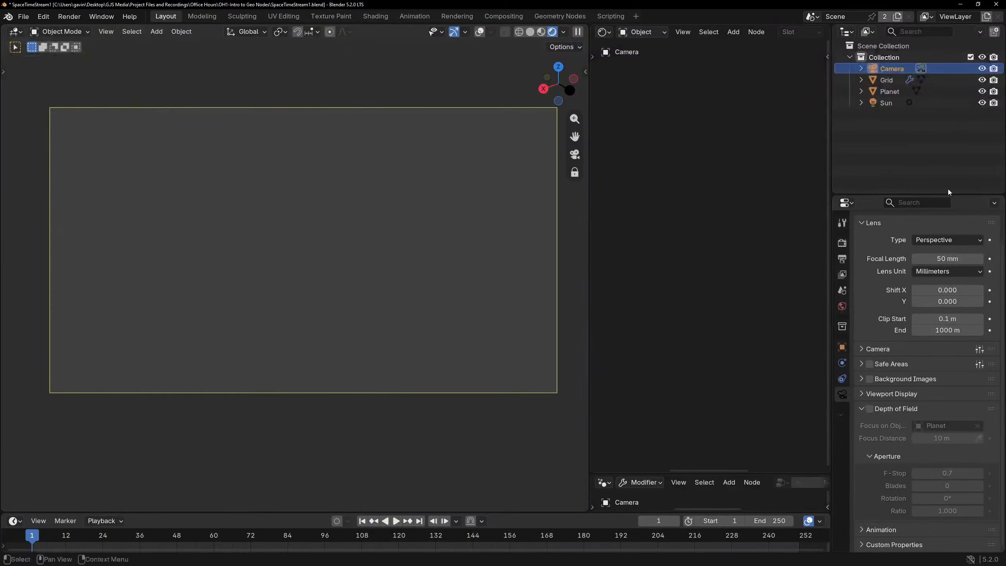
pyautogui.click(842, 306)
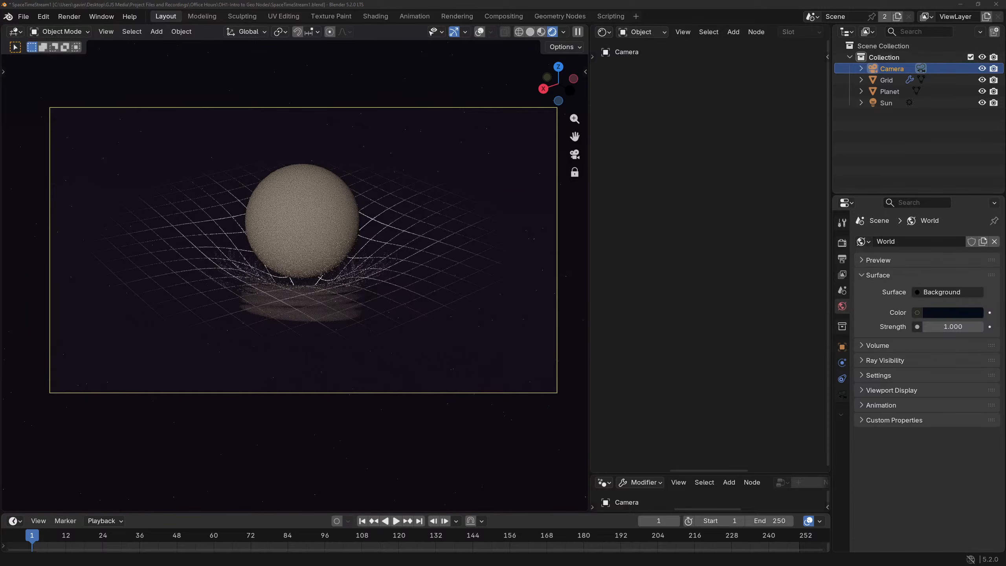
# Set the world background color to hex #141D23FF.
pyautogui.click(949, 313)
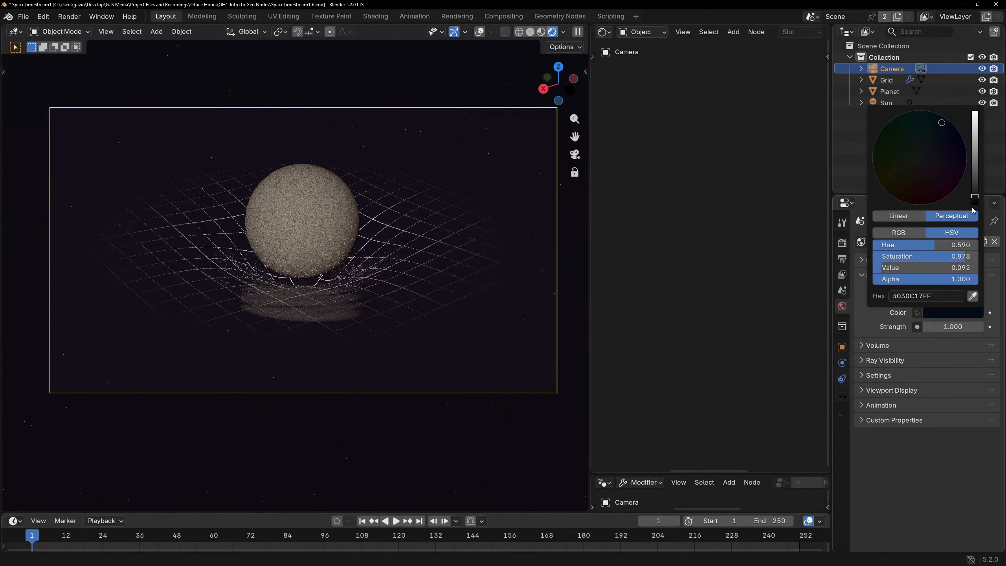
pyautogui.click(934, 296)
pyautogui.write('#141D23FF')
pyautogui.press('Return')
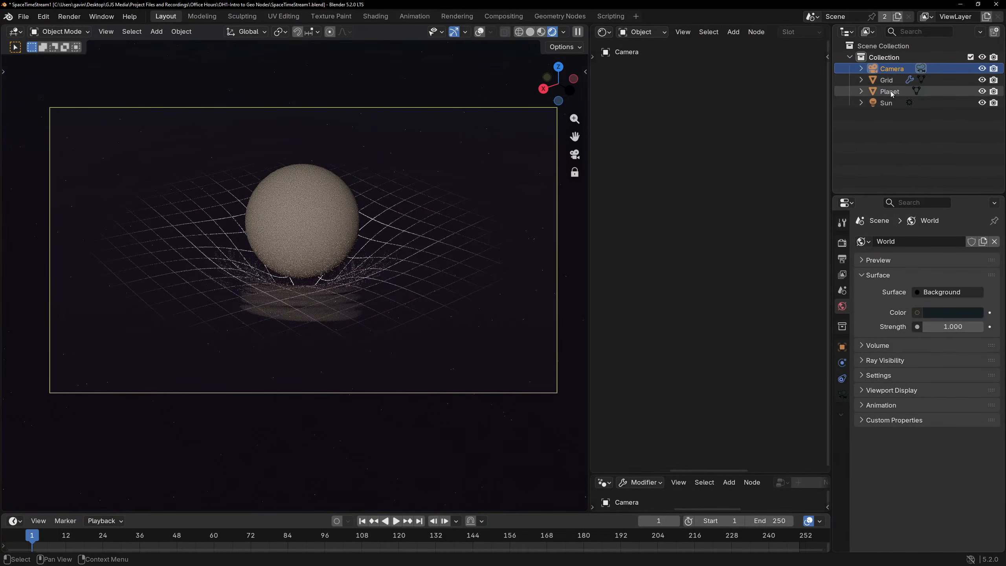
# Select the Grid object and widen the shader editor to show its GridMat node tree.
pyautogui.click(887, 80)
pyautogui.moveTo(588, 163); pyautogui.dragTo(485, 162)
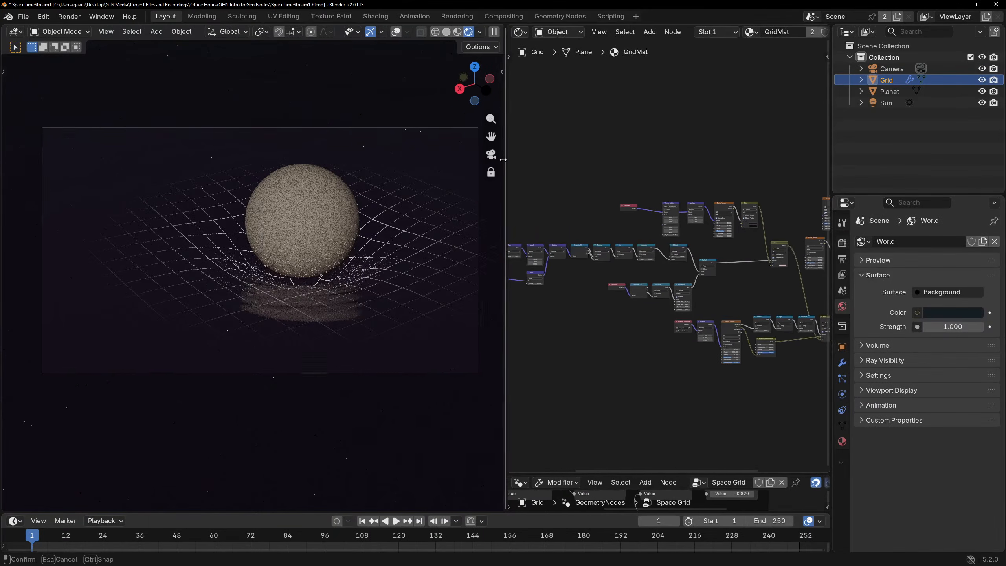
pyautogui.scroll(4, 661, 186)
pyautogui.scroll(7, 584, 170)
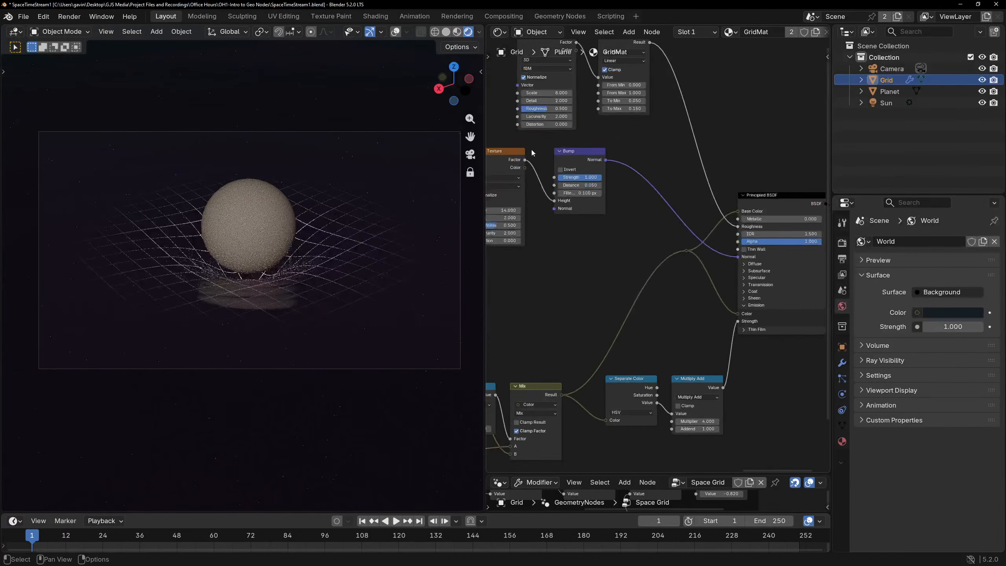
# Set the W value to 7.060 on the 4D Noise Texture feeding the dark purple and black color Mix node.
pyautogui.moveTo(584, 170); pyautogui.dragTo(670, 198, button='middle')
pyautogui.scroll(-1, 722, 262)
pyautogui.moveTo(682, 254); pyautogui.dragTo(696, 223, button='middle')
pyautogui.moveTo(732, 194); pyautogui.dragTo(703, 320, button='middle')
pyautogui.scroll(4, 757, 151)
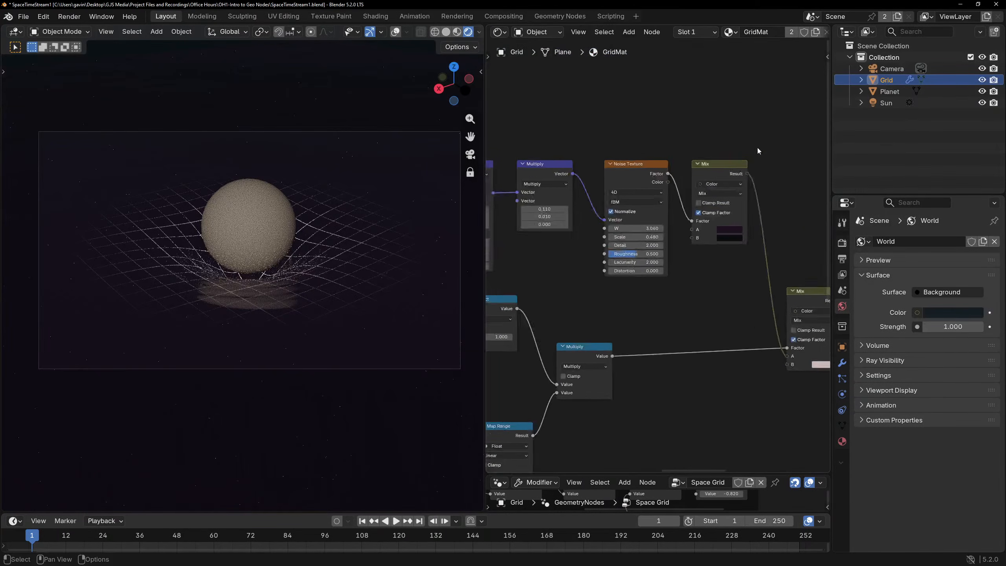
pyautogui.click(718, 145)
pyautogui.scroll(1, 590, 187)
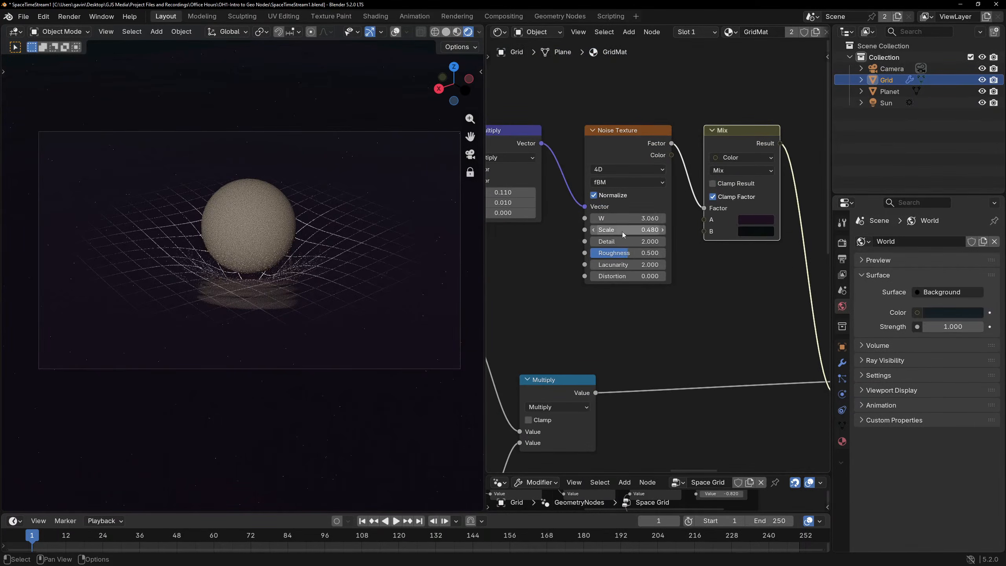
pyautogui.moveTo(628, 219); pyautogui.dragTo(786, 219)
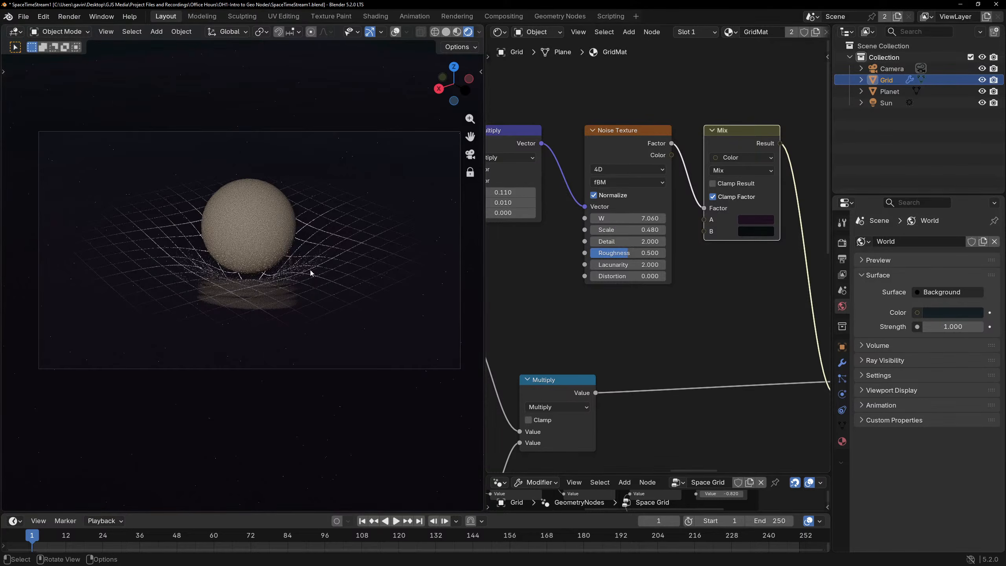
pyautogui.click(576, 337)
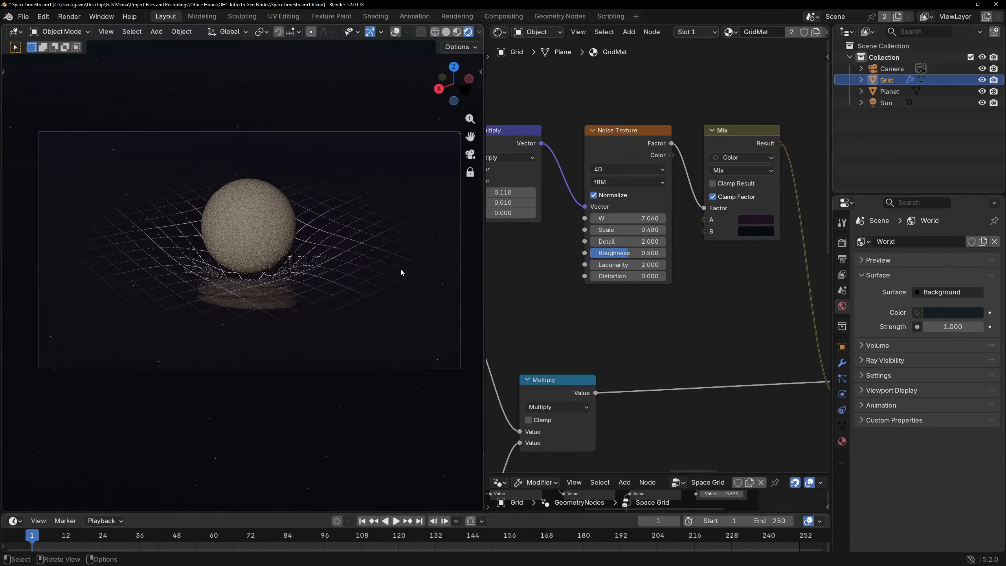
# Bring up the reference image AA_Cover3.png, compare its colors with the scene, and minimize it.
pyautogui.hotkey('alt', 'Tab')
pyautogui.hotkey('alt', 'Tab')
pyautogui.hotkey('alt', 'Tab')
pyautogui.hotkey('alt', 'Tab')
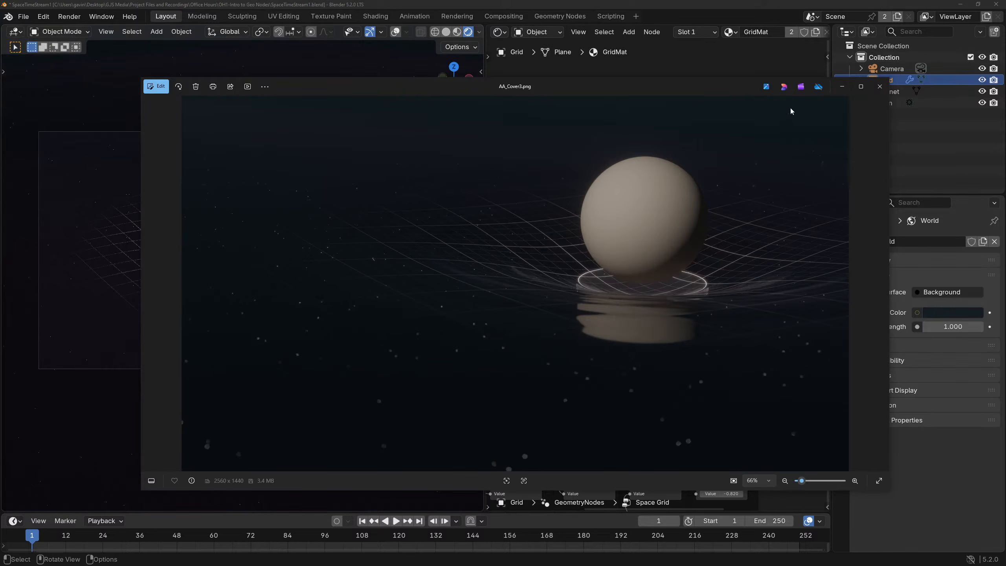
pyautogui.click(843, 86)
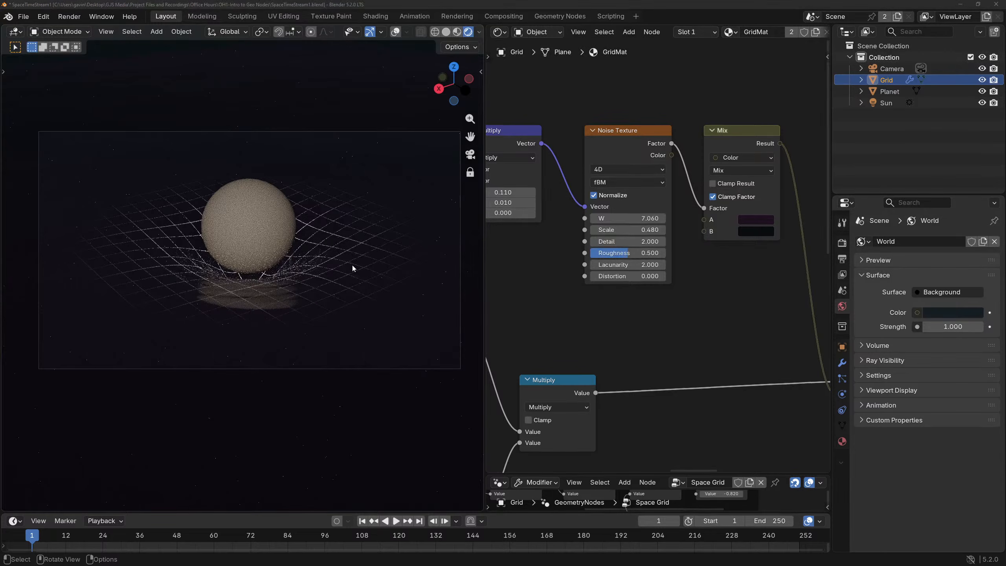
# Render the current frame in a maximized render window, compare it with the AA_Cover3.png reference up close, and minimize both windows.
pyautogui.press('F12')
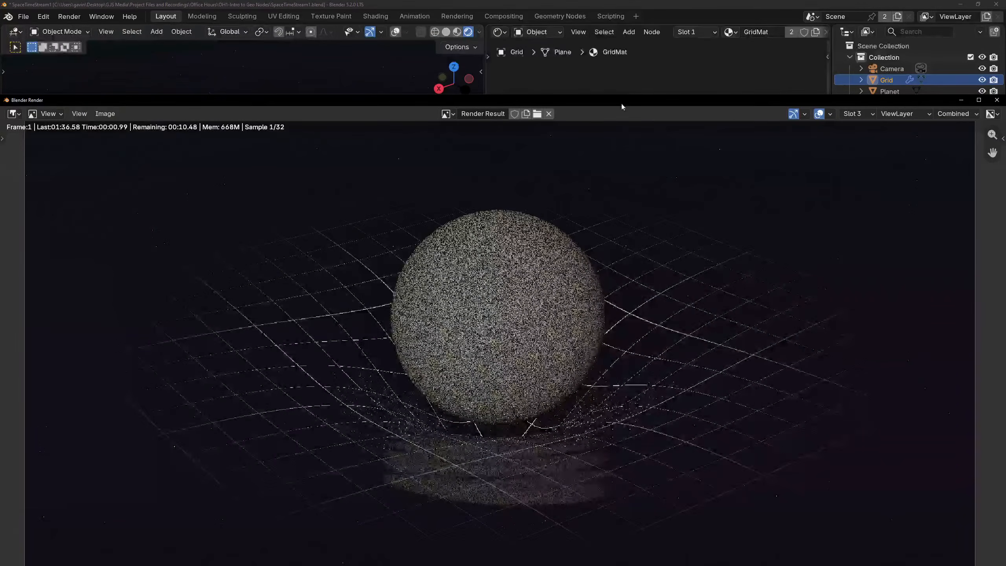
pyautogui.doubleClick(622, 102)
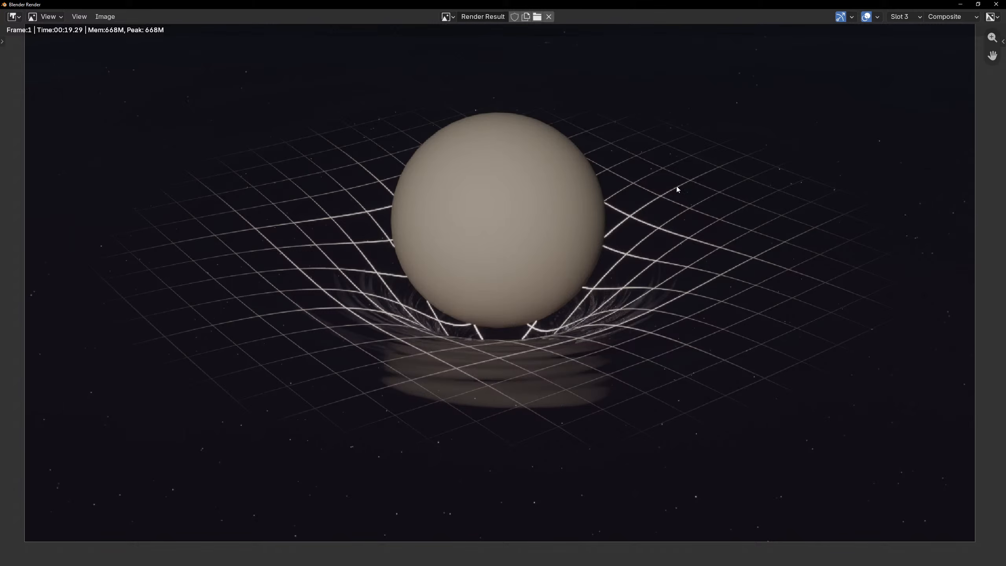
pyautogui.hotkey('alt', 'Tab')
pyautogui.hotkey('alt', 'Tab')
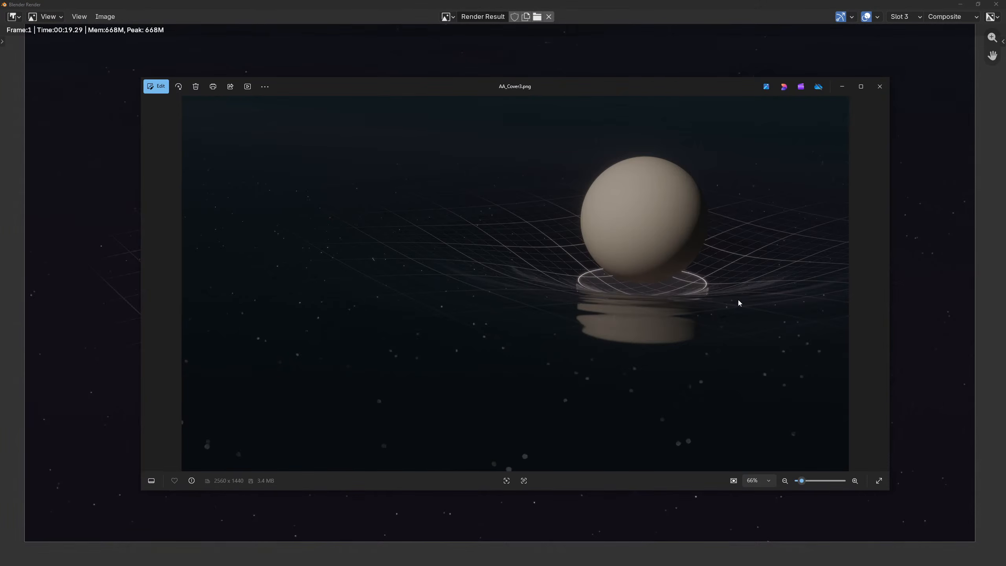
pyautogui.scroll(5, 738, 303)
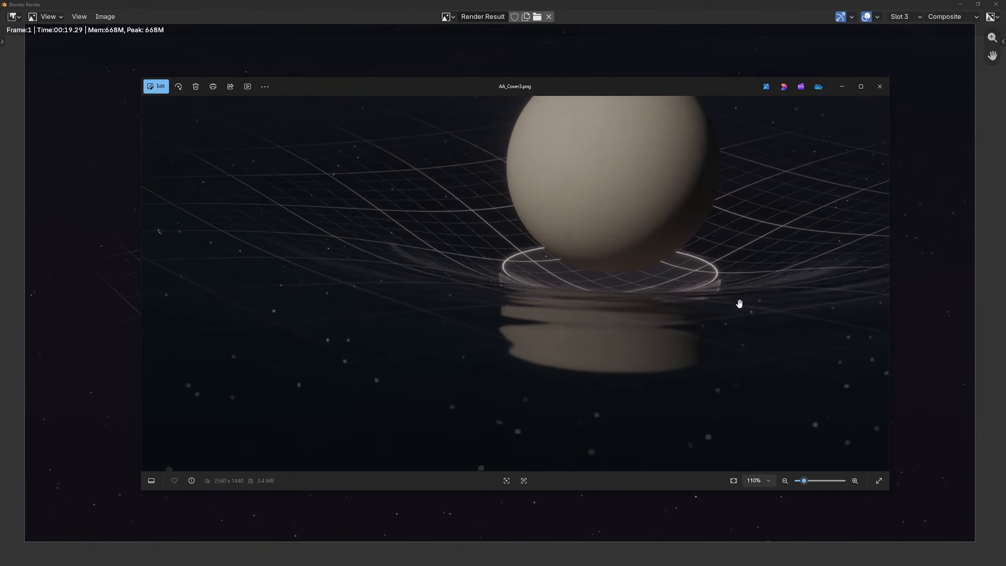
pyautogui.scroll(-1, 739, 303)
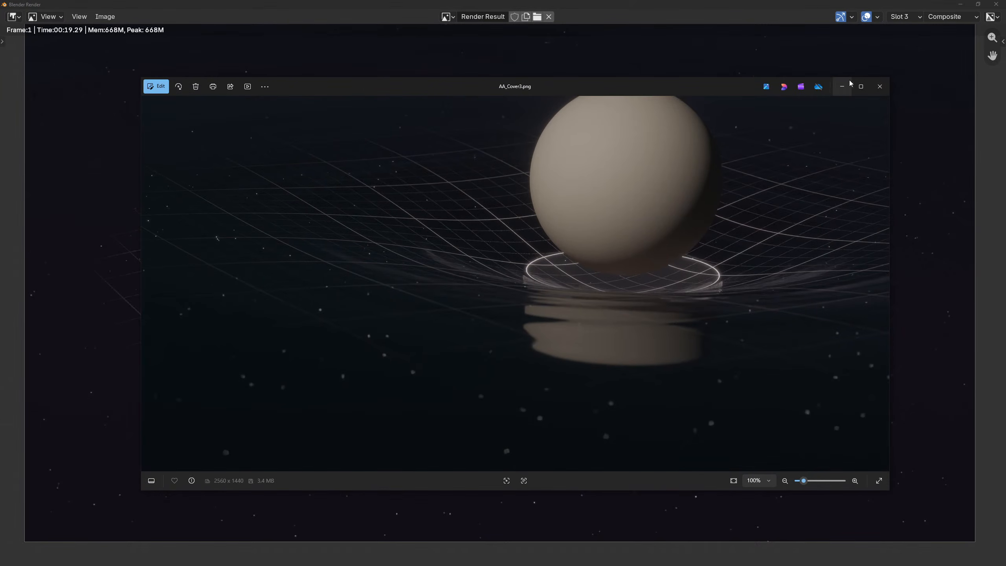
pyautogui.click(860, 86)
pyautogui.click(960, 5)
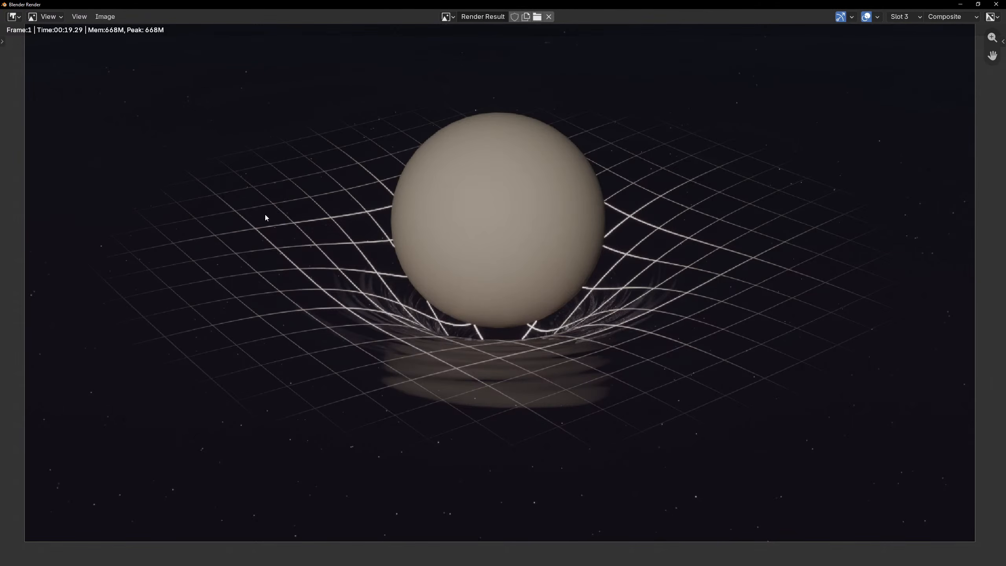
pyautogui.click(960, 5)
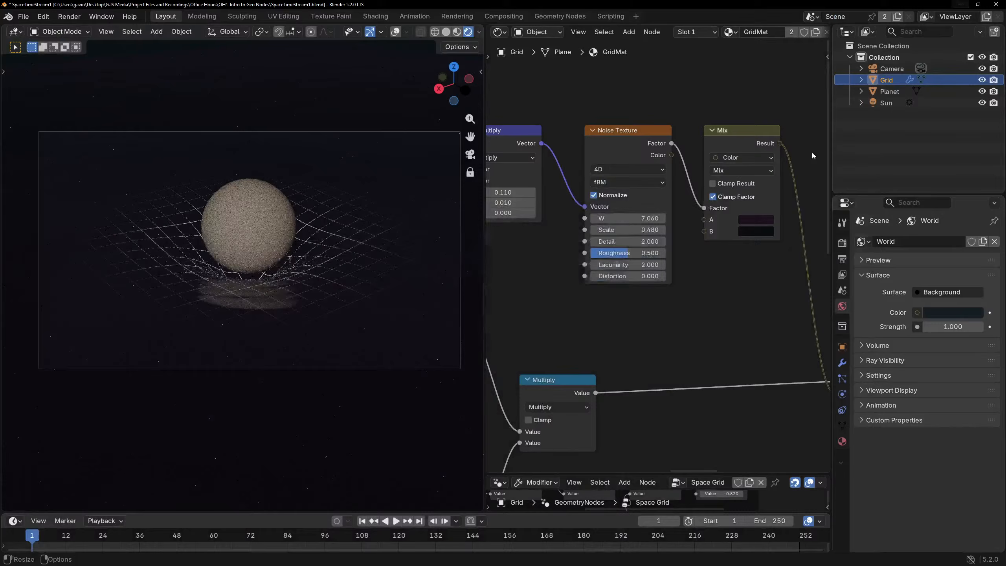
# Rotate the Sun light about the global Z axis by about -59.2°, followed by a correction of about 12.2°.
pyautogui.click(887, 103)
pyautogui.press('r')
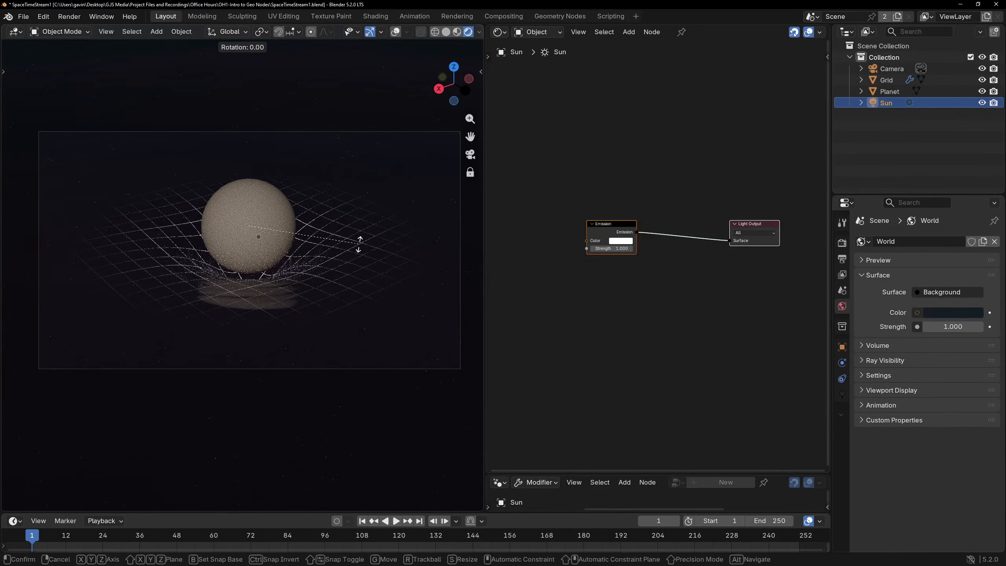
pyautogui.press('z')
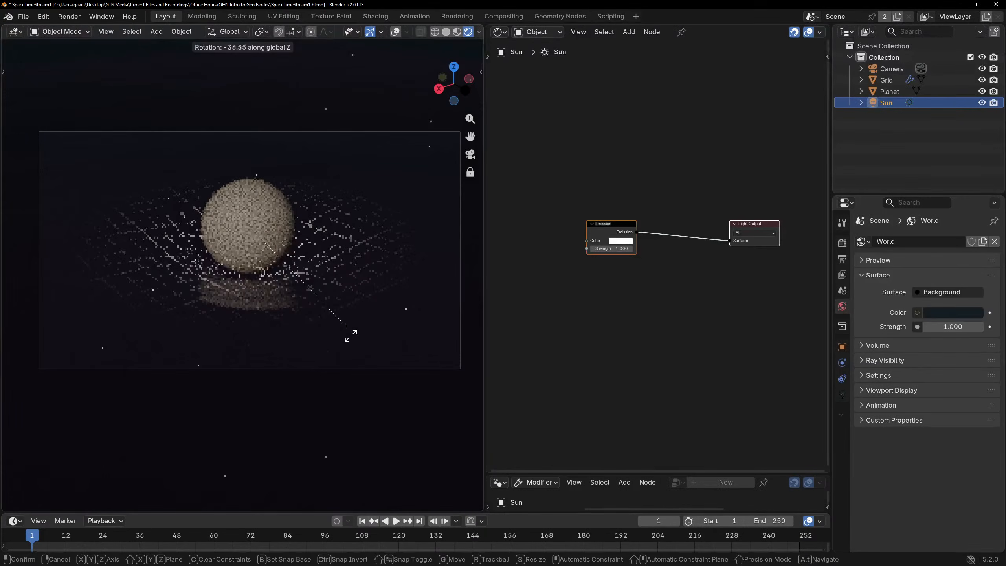
pyautogui.click(304, 365)
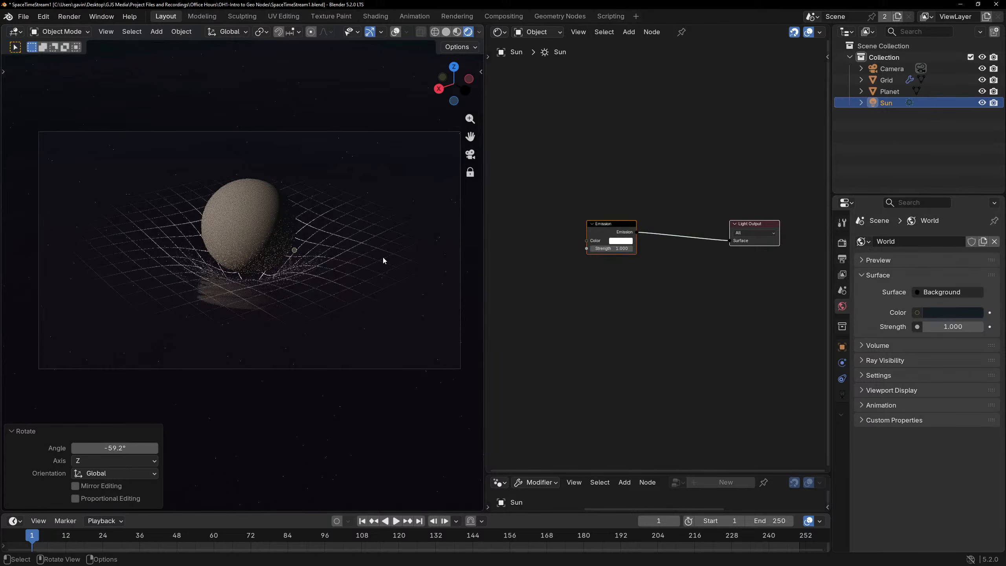
pyautogui.press('r')
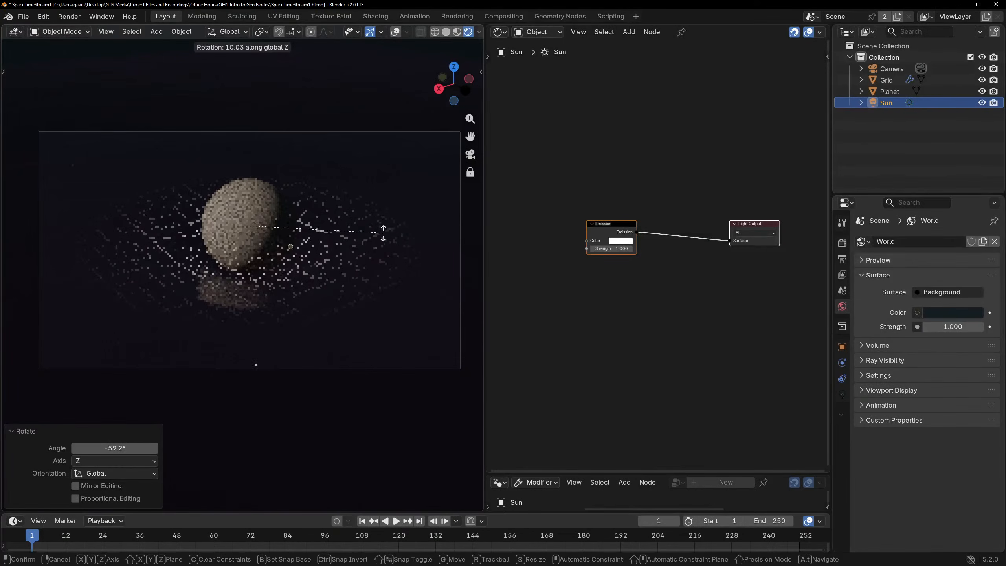
pyautogui.click(384, 231)
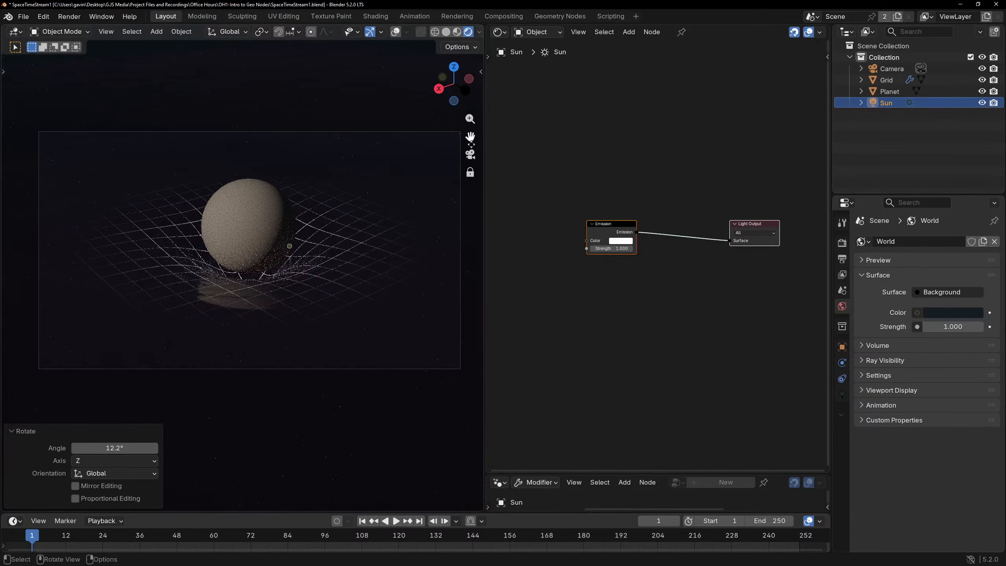
# Reframe the camera so the planet and grid sit right of center and slightly higher in the shot.
pyautogui.moveTo(471, 143); pyautogui.dragTo(551, 132)
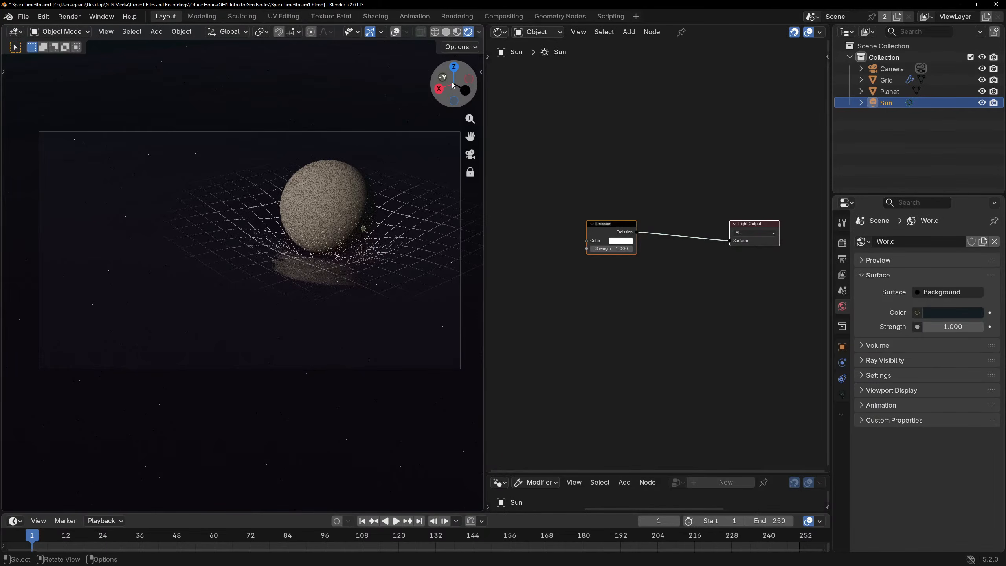
pyautogui.moveTo(454, 85); pyautogui.dragTo(461, 91)
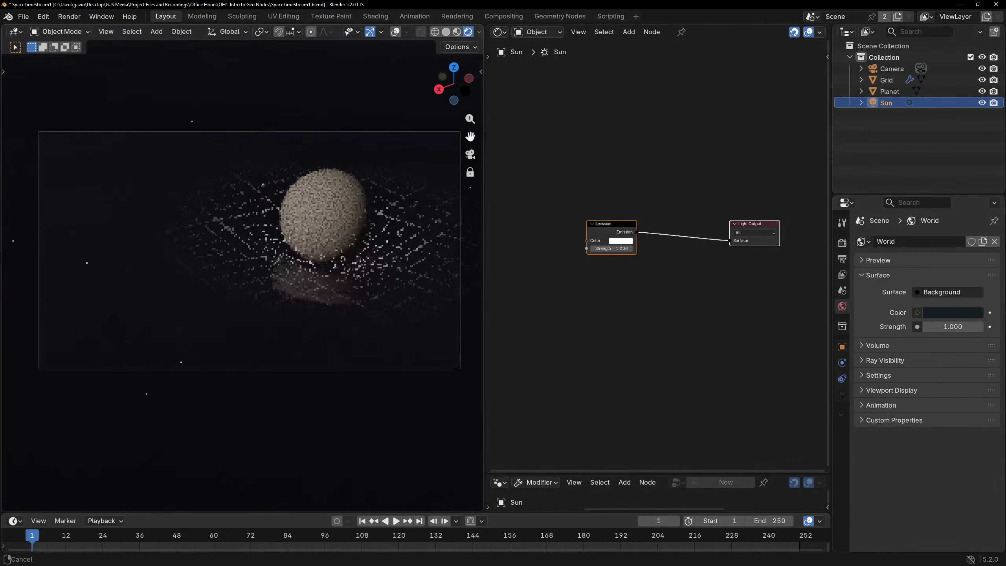
pyautogui.moveTo(470, 136); pyautogui.dragTo(458, 127)
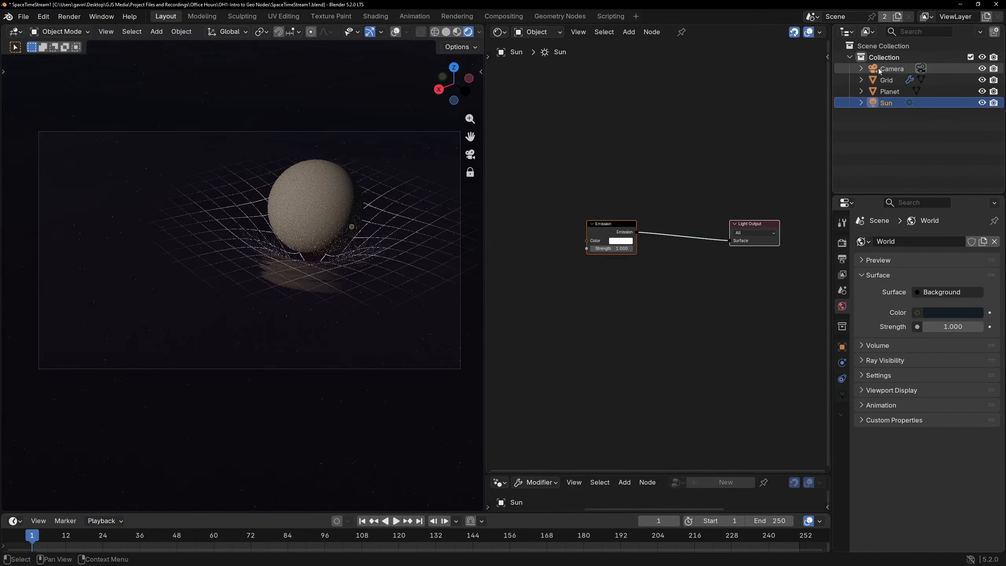
# Enable Depth of Field in the camera's settings and deselect the camera.
pyautogui.click(886, 79)
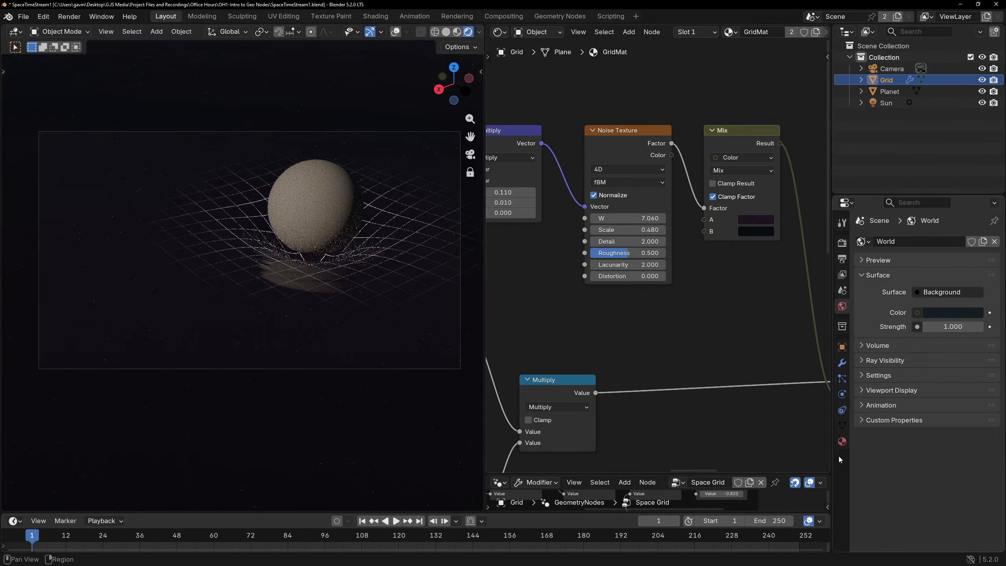
pyautogui.click(891, 69)
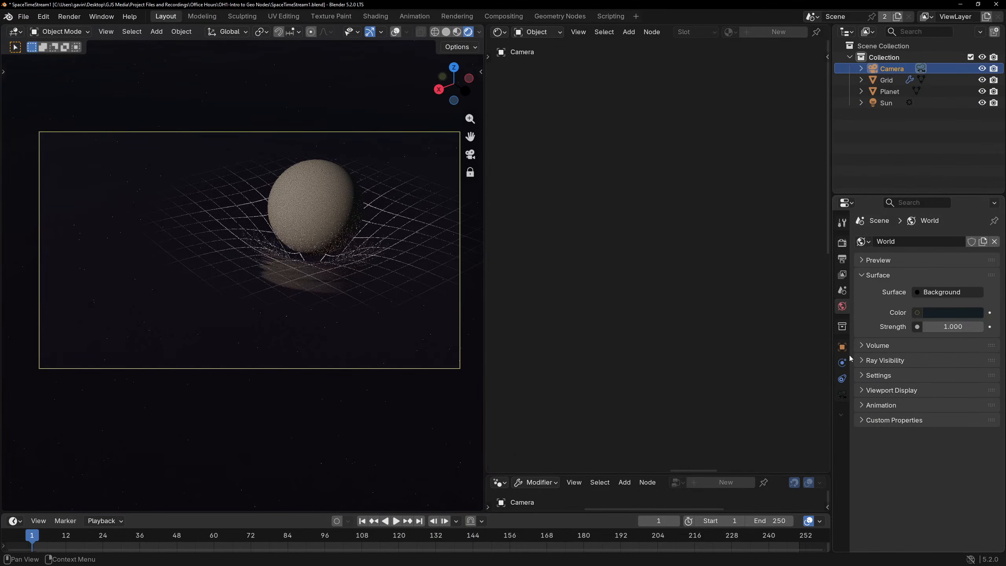
pyautogui.click(842, 394)
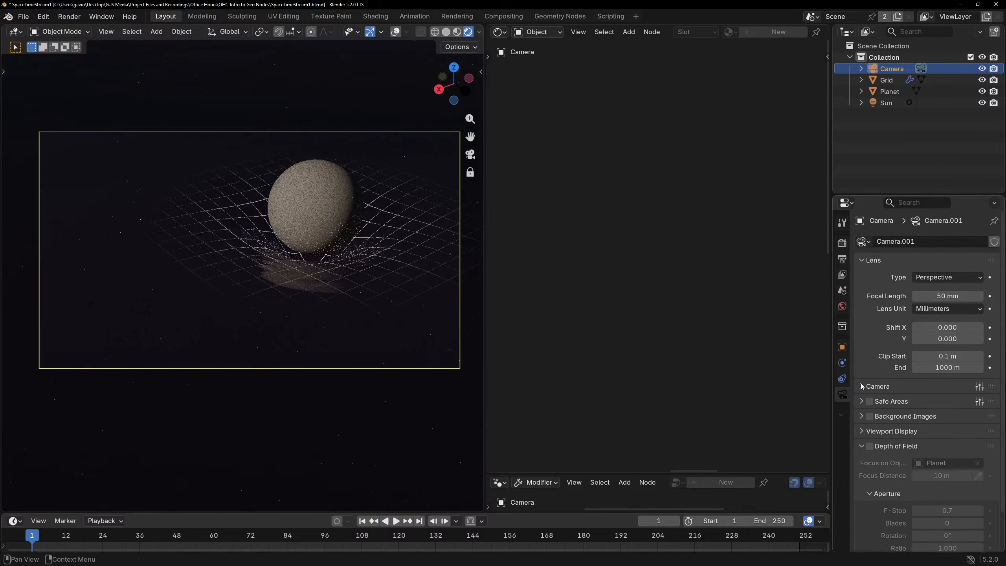
pyautogui.click(871, 447)
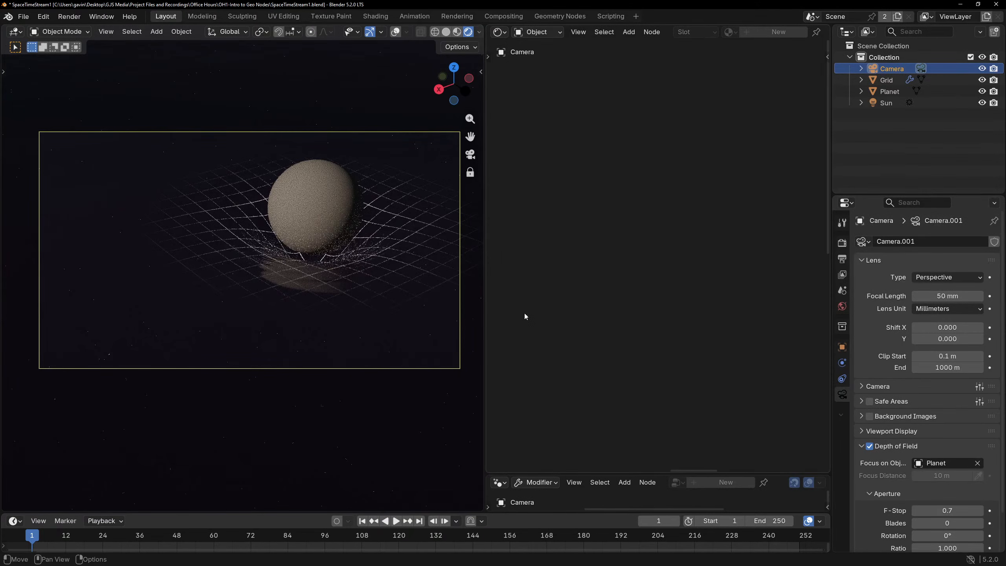
pyautogui.click(930, 152)
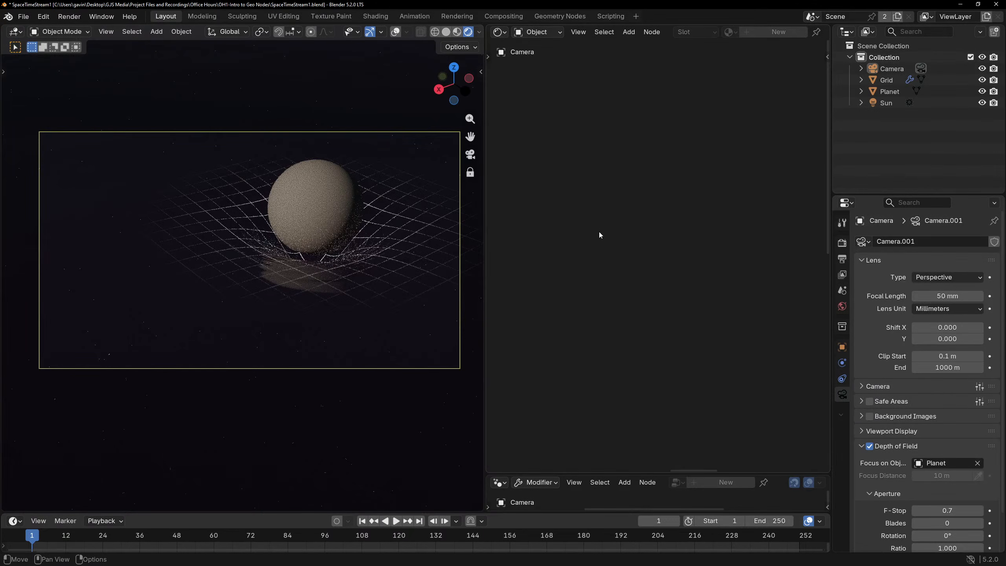
# Render the reframed shot in a maximized render window, examine the result, and minimize it.
pyautogui.press('F12')
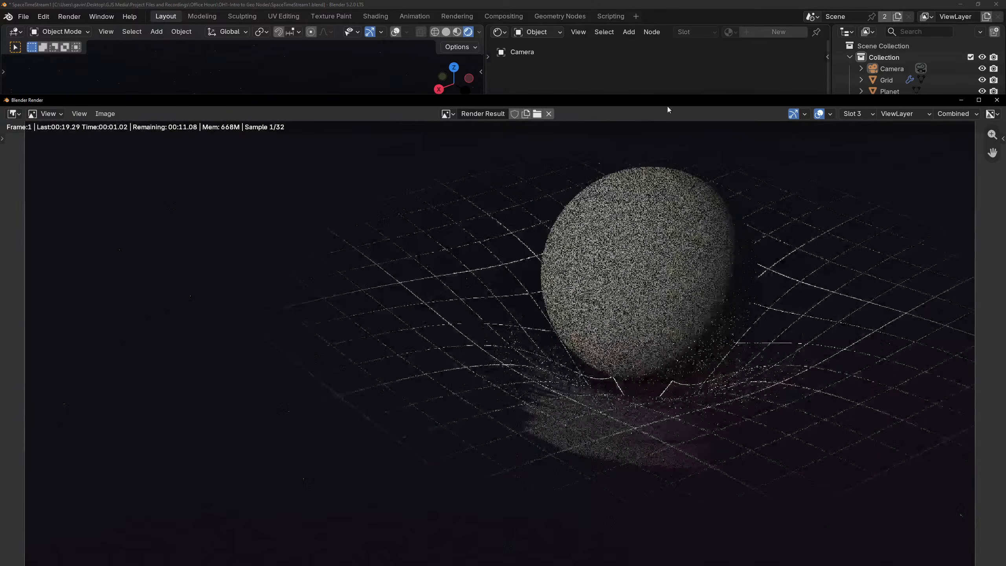
pyautogui.moveTo(631, 99); pyautogui.dragTo(632, 2)
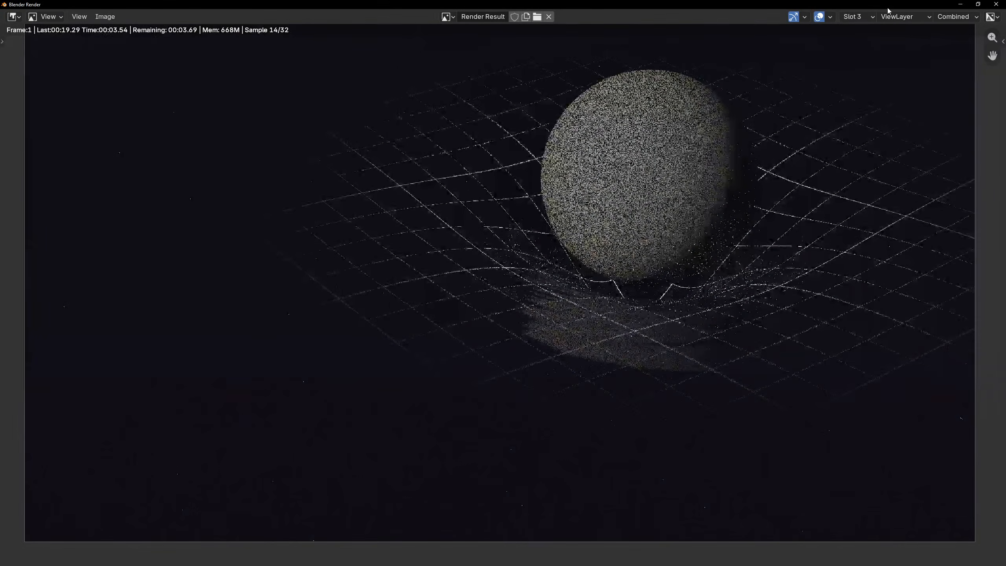
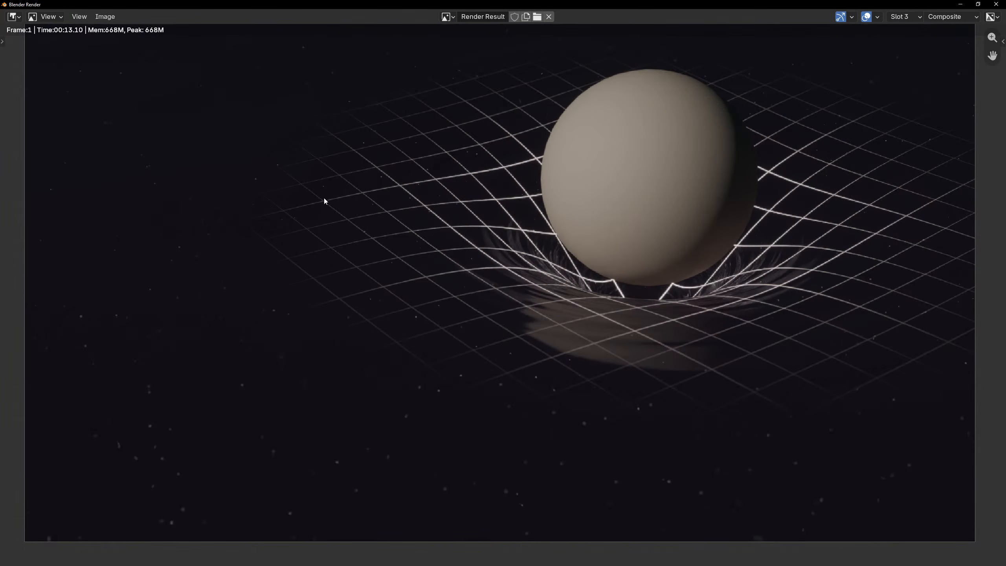
pyautogui.click(960, 3)
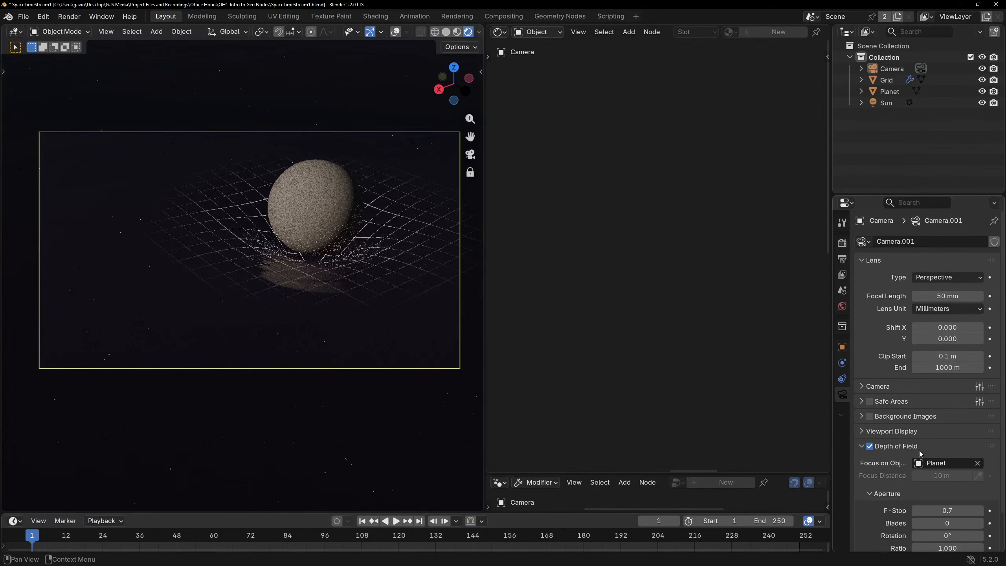
# Set the Multiplier of the Multiply Add node that drives the grid material's emission strength to 3.
pyautogui.scroll(-2, 920, 453)
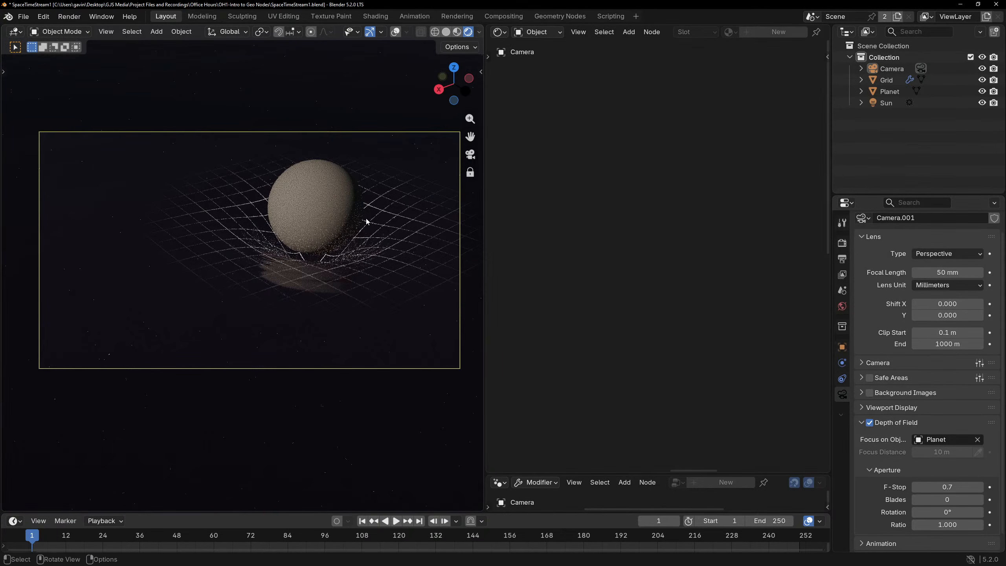
pyautogui.click(394, 227)
pyautogui.moveTo(707, 334); pyautogui.dragTo(666, 256, button='middle')
pyautogui.scroll(2, 541, 243)
pyautogui.scroll(1, 608, 374)
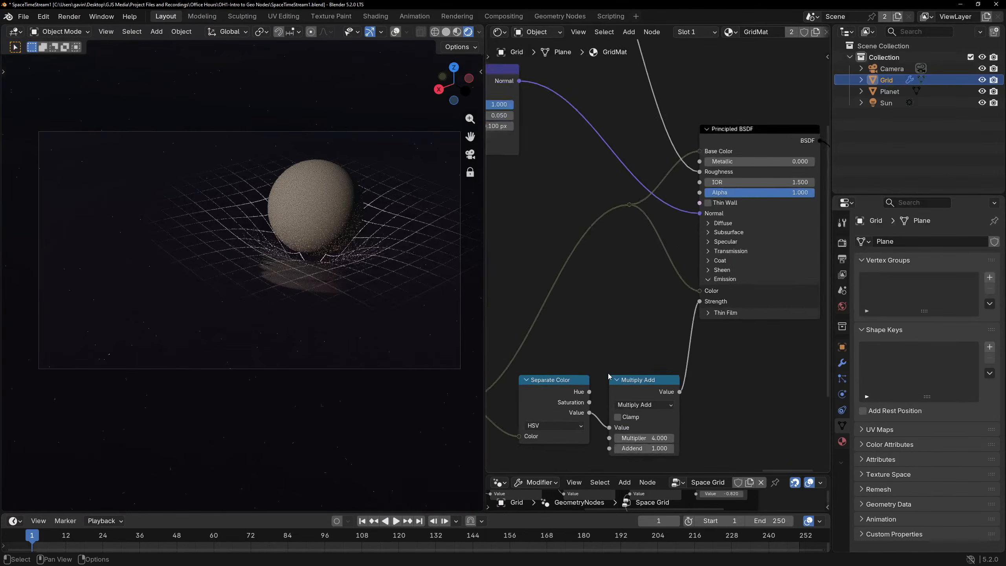
pyautogui.scroll(2, 650, 348)
pyautogui.moveTo(650, 350); pyautogui.dragTo(696, 319, button='middle')
pyautogui.scroll(-1, 693, 363)
pyautogui.moveTo(691, 364); pyautogui.dragTo(647, 320, button='middle')
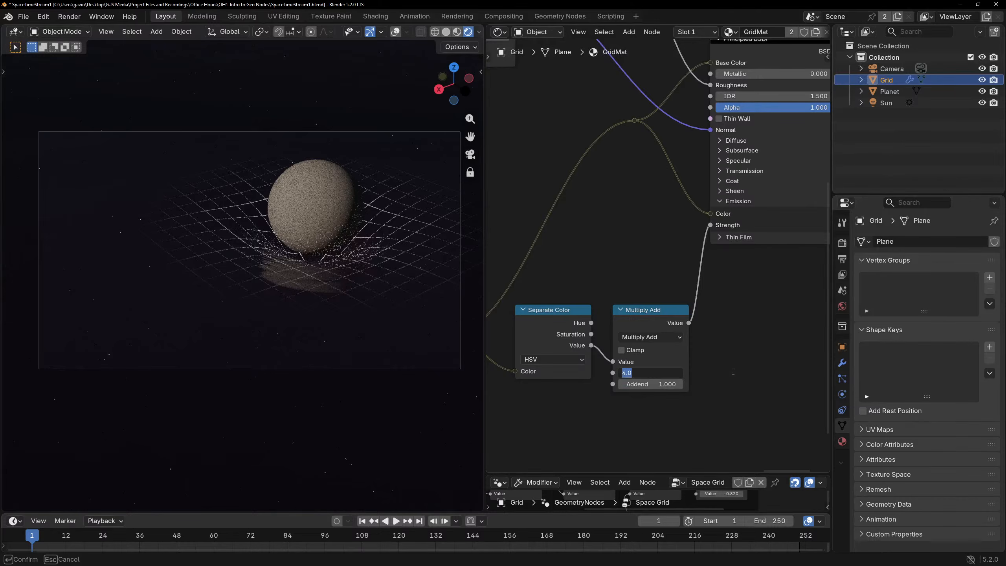
pyautogui.click(625, 373)
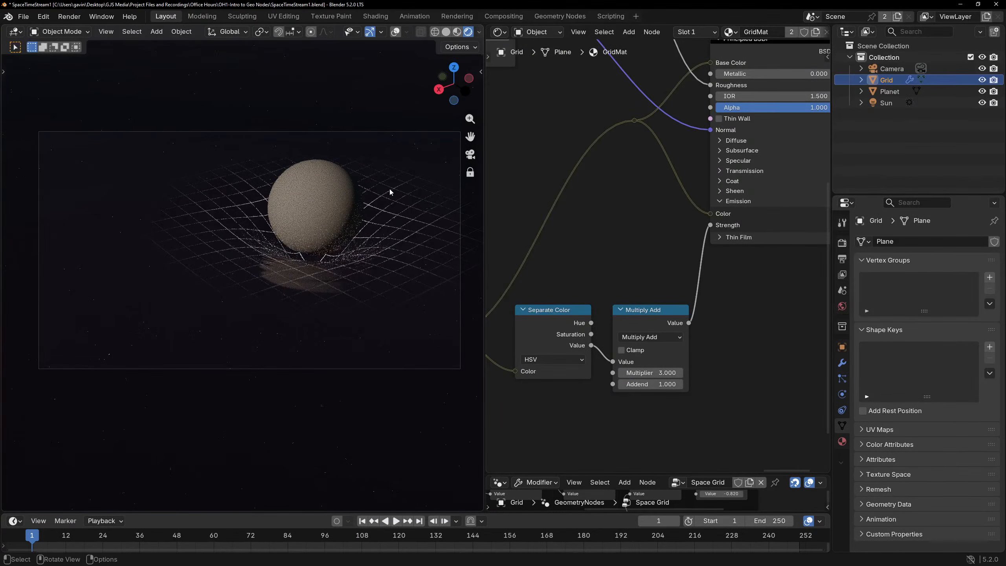
pyautogui.moveTo(649, 372); pyautogui.dragTo(637, 373)
# Set From Max to 0.6 on the Map Range node that fades the grid lines in the grid material.
pyautogui.moveTo(502, 226); pyautogui.dragTo(633, 272, button='middle')
pyautogui.scroll(5, 633, 272)
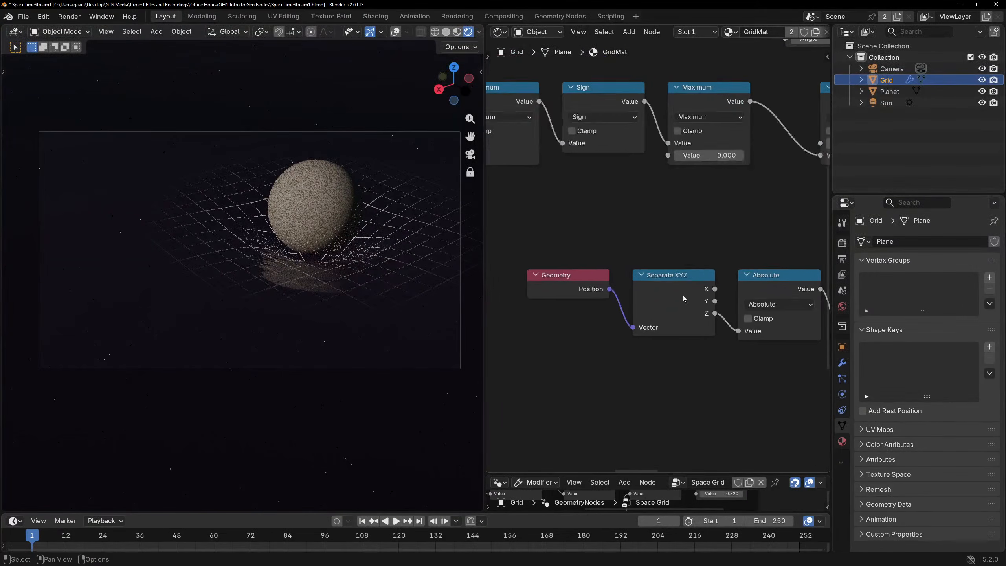
pyautogui.moveTo(708, 309); pyautogui.dragTo(633, 295, button='middle')
pyautogui.scroll(1, 737, 312)
pyautogui.scroll(3, 633, 295)
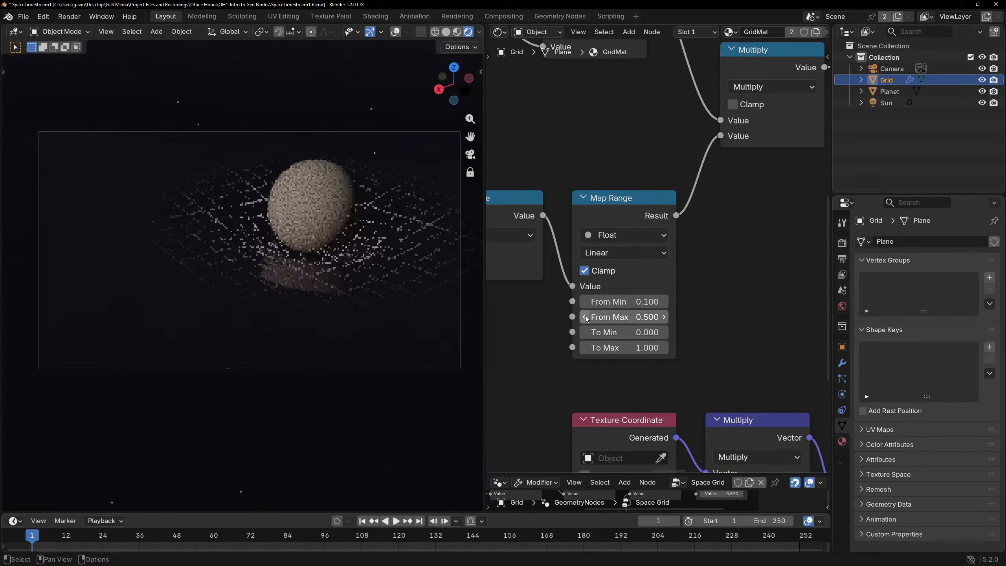
pyautogui.click(663, 317)
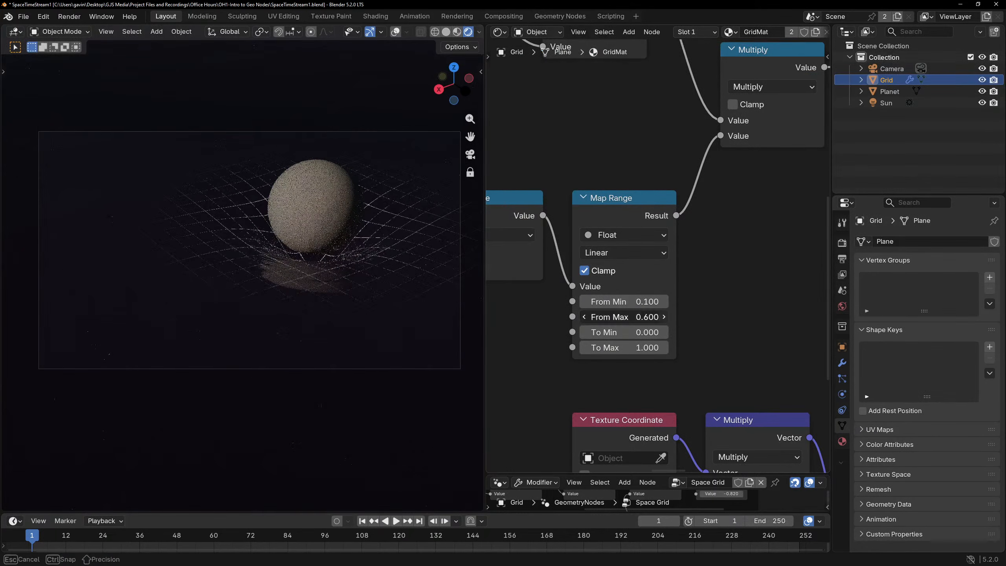
pyautogui.click(585, 317)
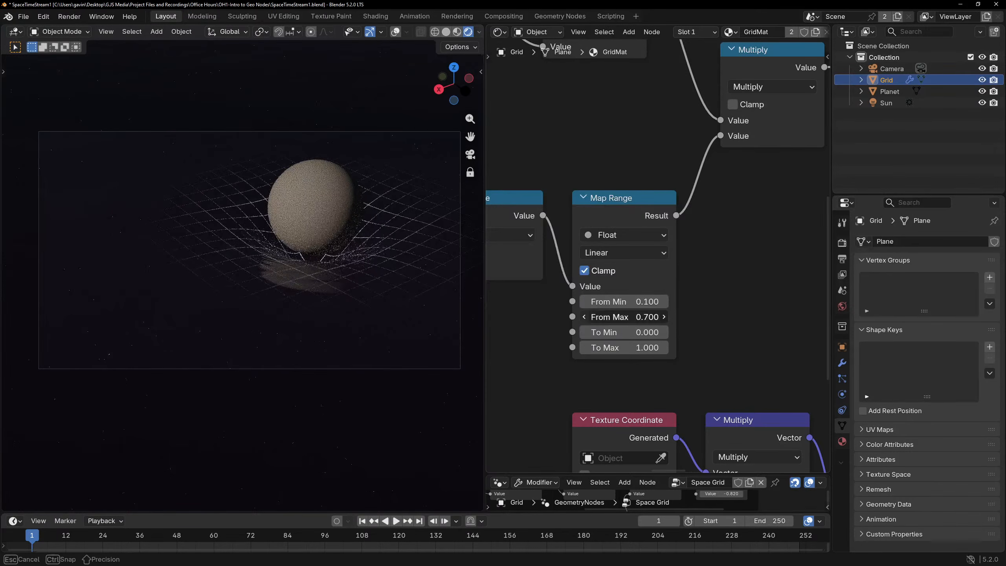
# Set From Min of the grid material's Map Range node to 0.15.
pyautogui.click(663, 302)
pyautogui.write('0.2')
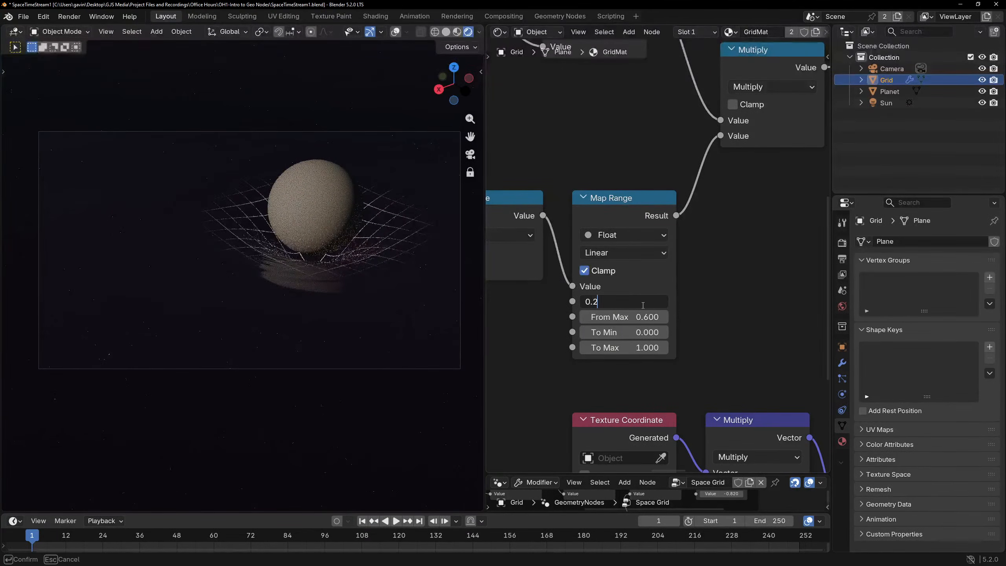
pyautogui.press('BackSpace')
pyautogui.write('15')
pyautogui.press('Return')
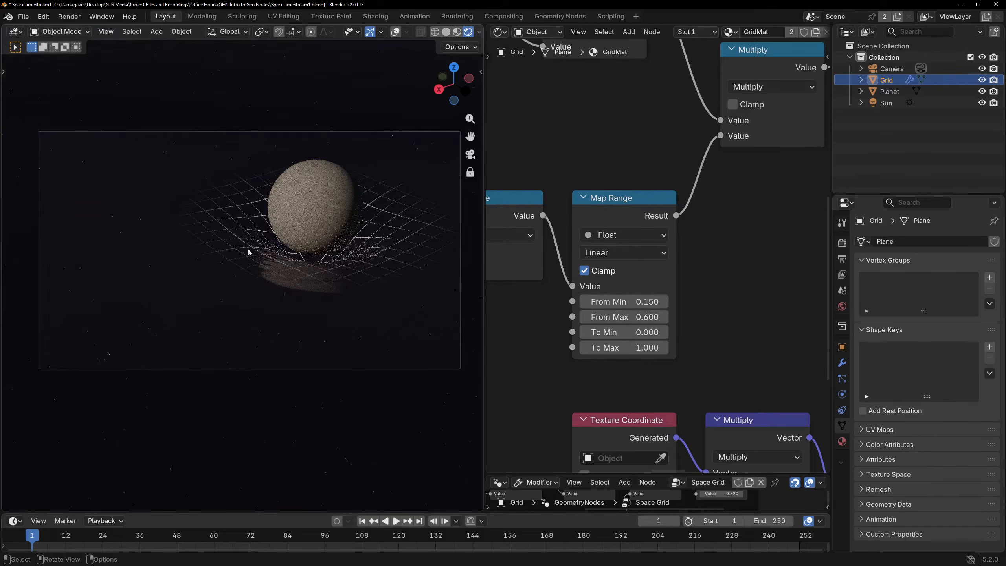
# Set the output resolution to 2560 × 1440 px.
pyautogui.click(842, 242)
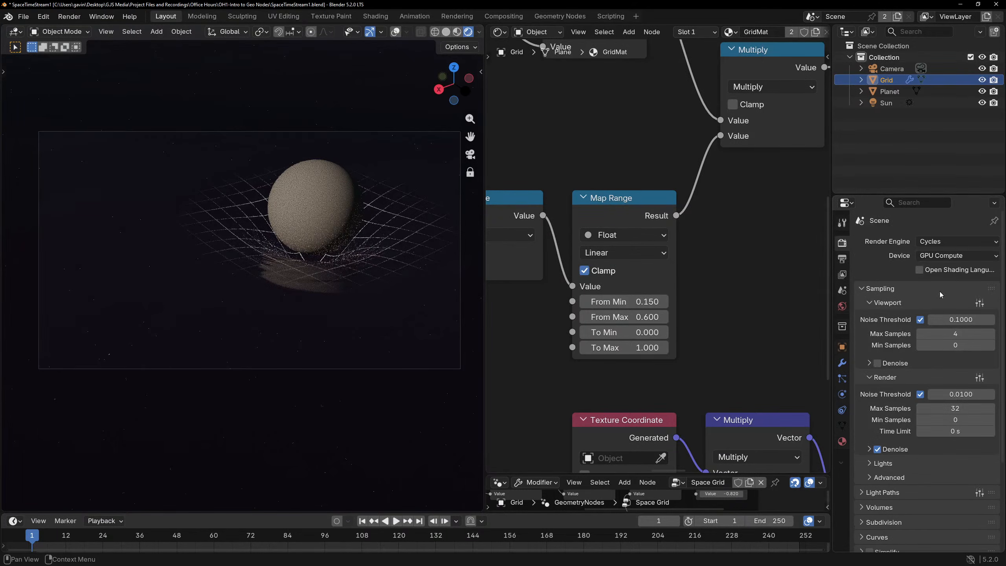
pyautogui.click(843, 259)
pyautogui.click(950, 258)
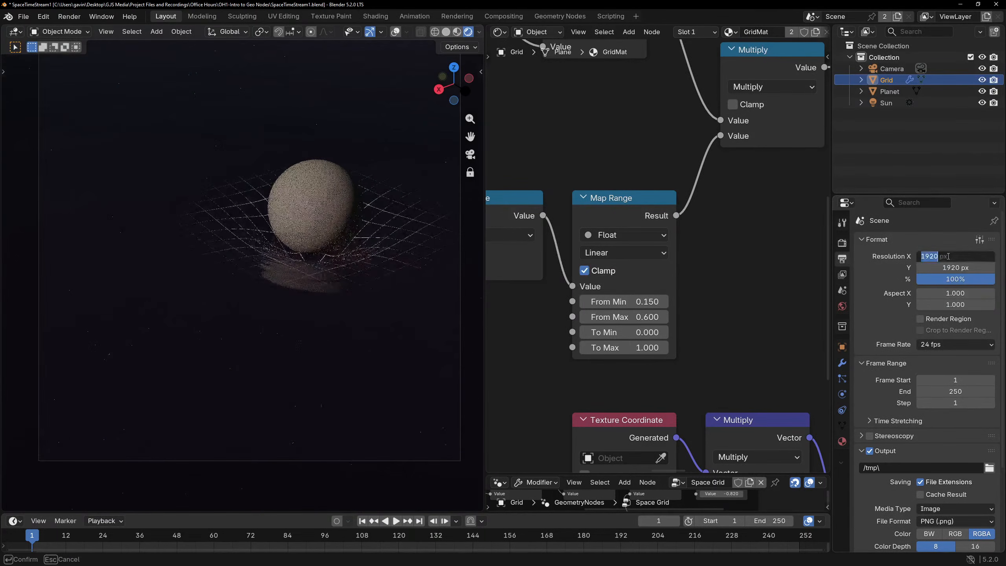
pyautogui.write('2560')
pyautogui.press('Tab')
pyautogui.write('1440')
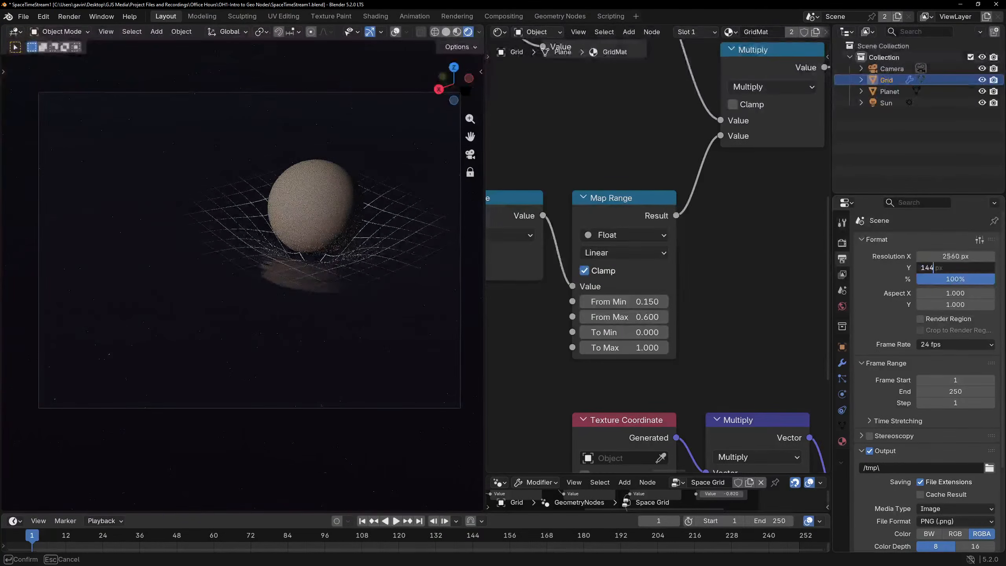
pyautogui.press('Return')
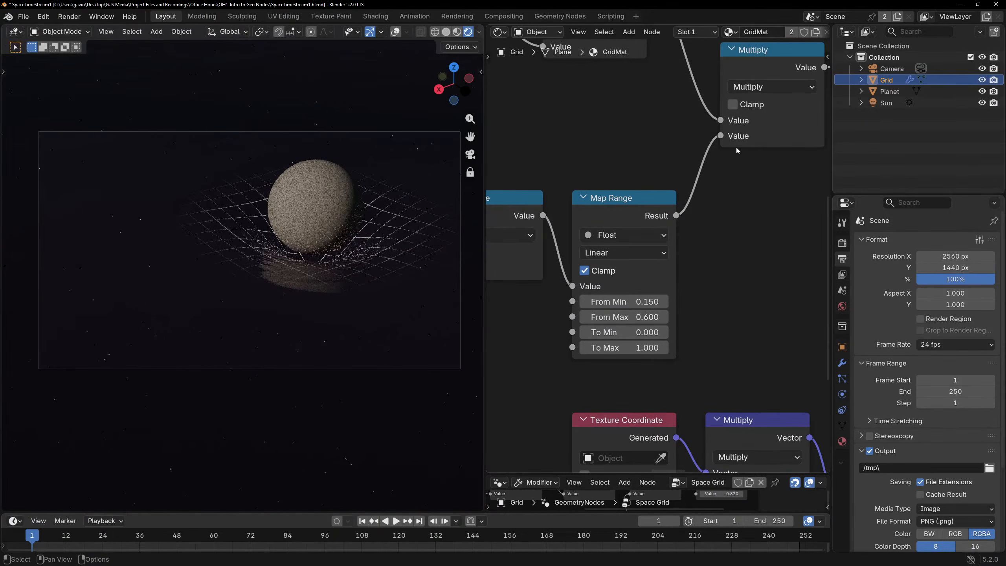
# Render the scene at the new resolution in a maximized render window, inspect the image, and minimize the window.
pyautogui.click(842, 243)
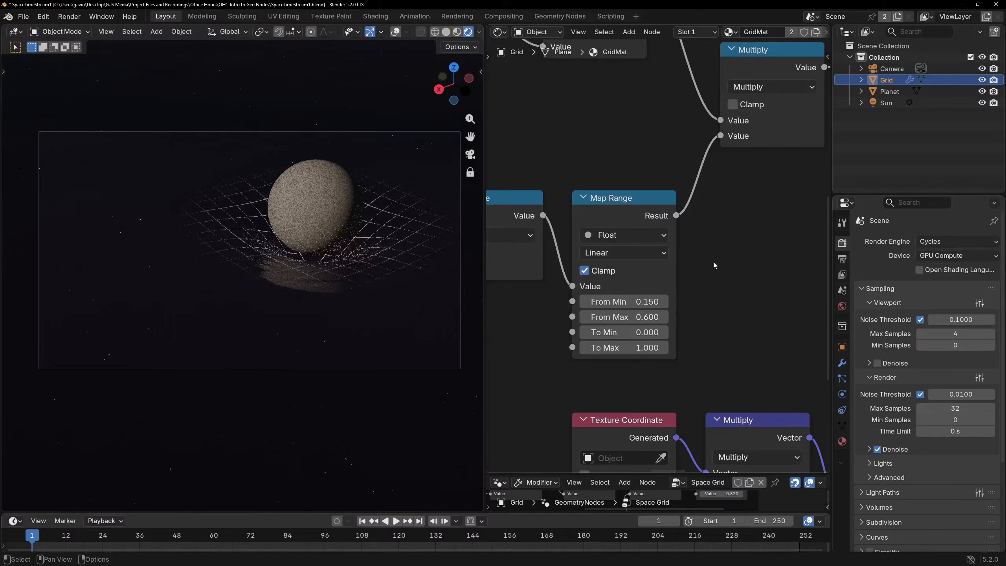
pyautogui.press('F12')
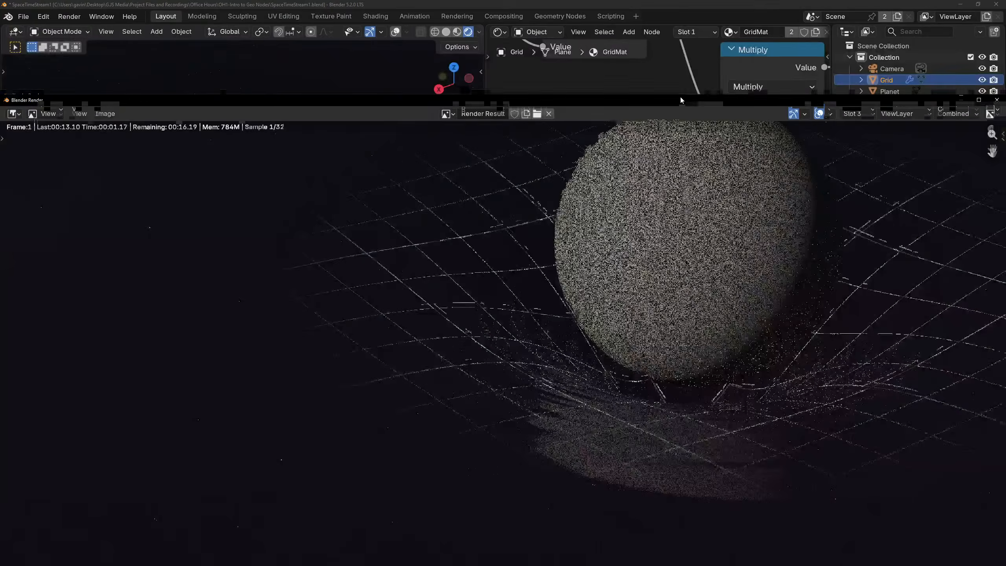
pyautogui.moveTo(680, 97); pyautogui.dragTo(681, 0)
pyautogui.scroll(-2, 610, 229)
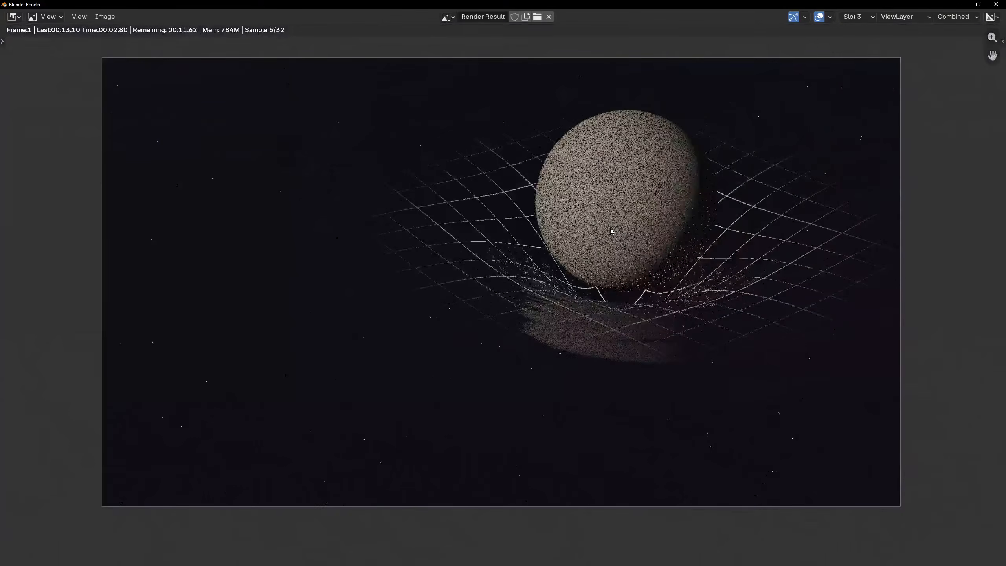
pyautogui.scroll(1, 610, 228)
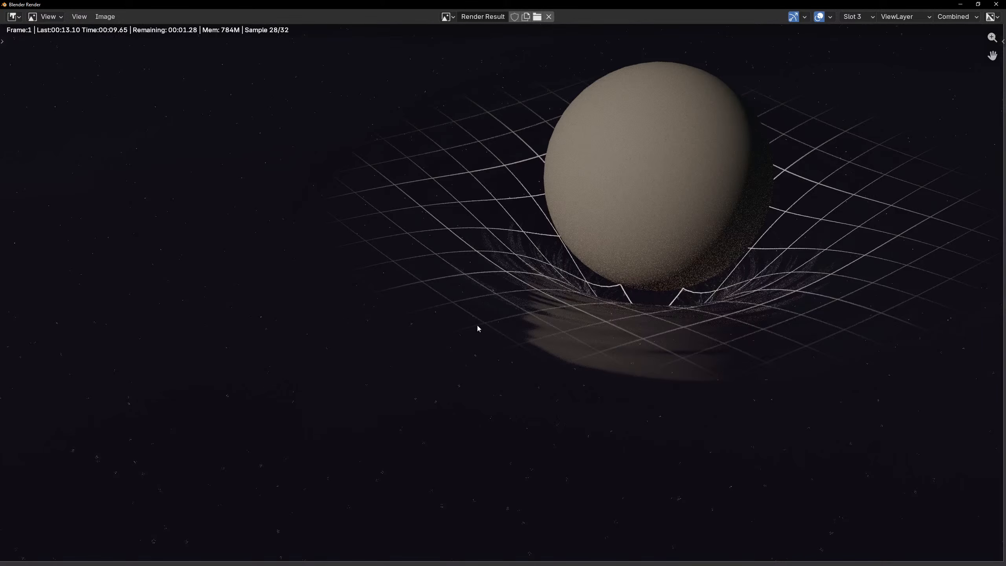
pyautogui.click(960, 4)
# Pan the camera so the planet sits lower and slightly farther right in the frame, and render the new framing into Slot 4.
pyautogui.moveTo(470, 136); pyautogui.dragTo(478, 162)
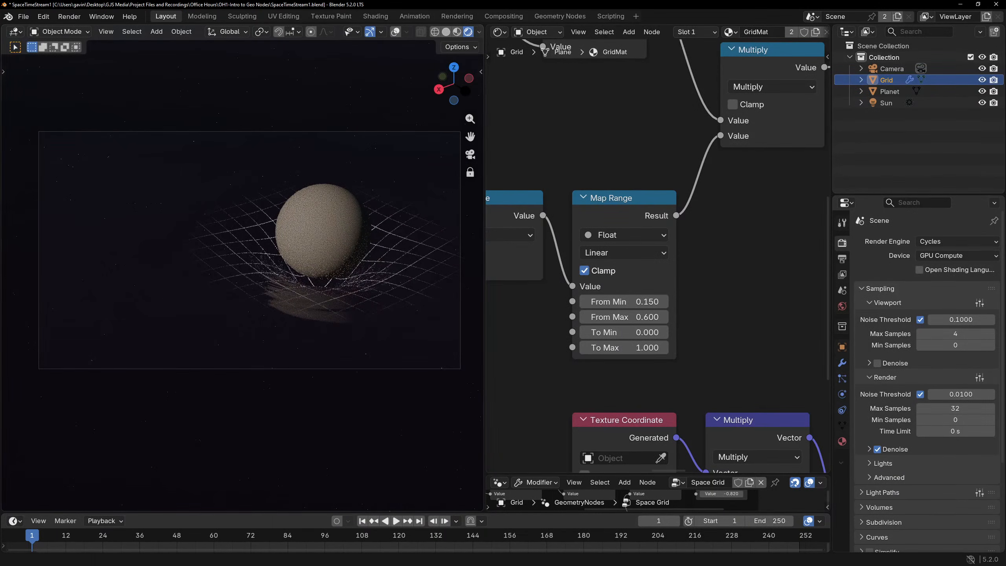
pyautogui.moveTo(470, 136); pyautogui.dragTo(472, 135)
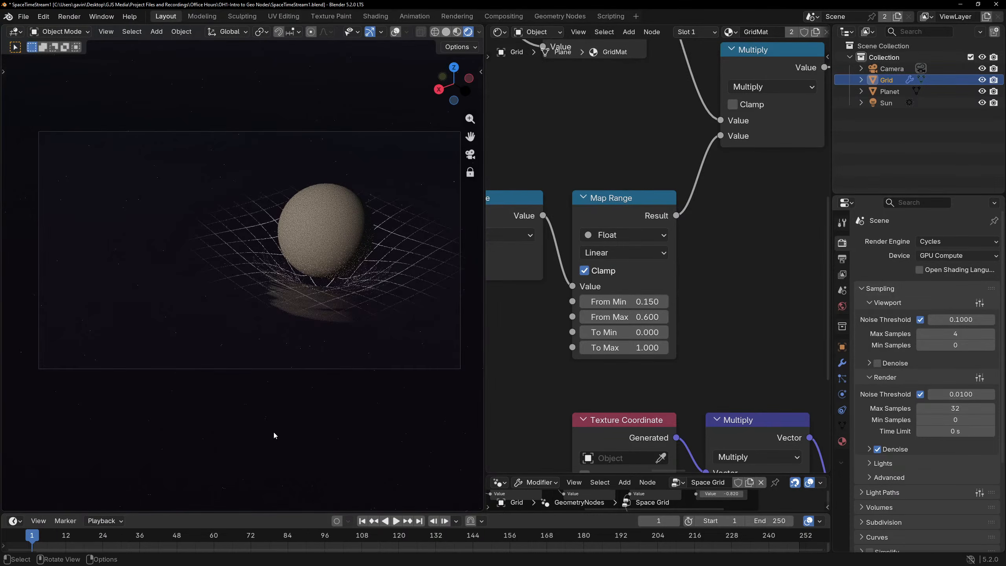
pyautogui.hotkey('alt', 'Tab')
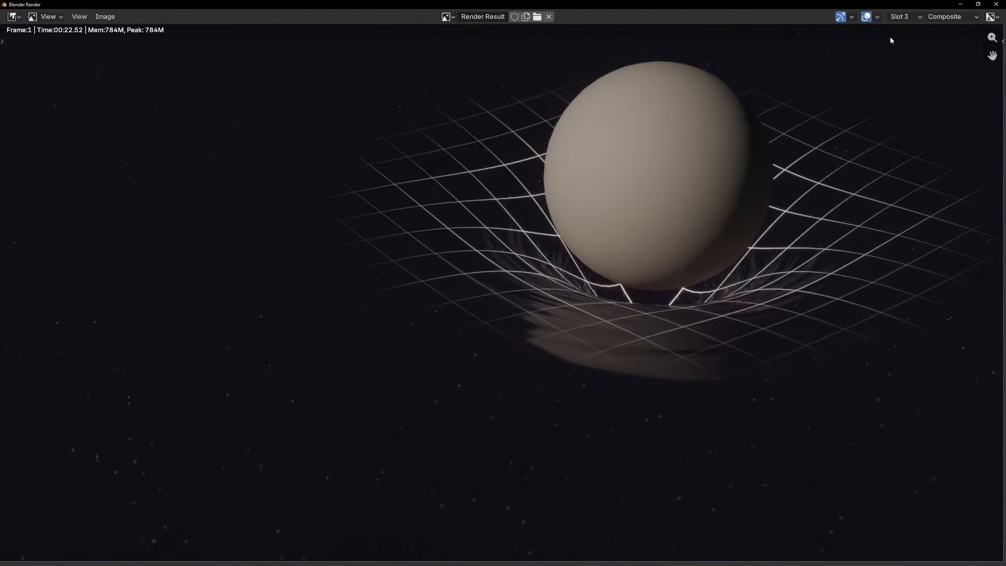
pyautogui.click(903, 16)
pyautogui.click(908, 64)
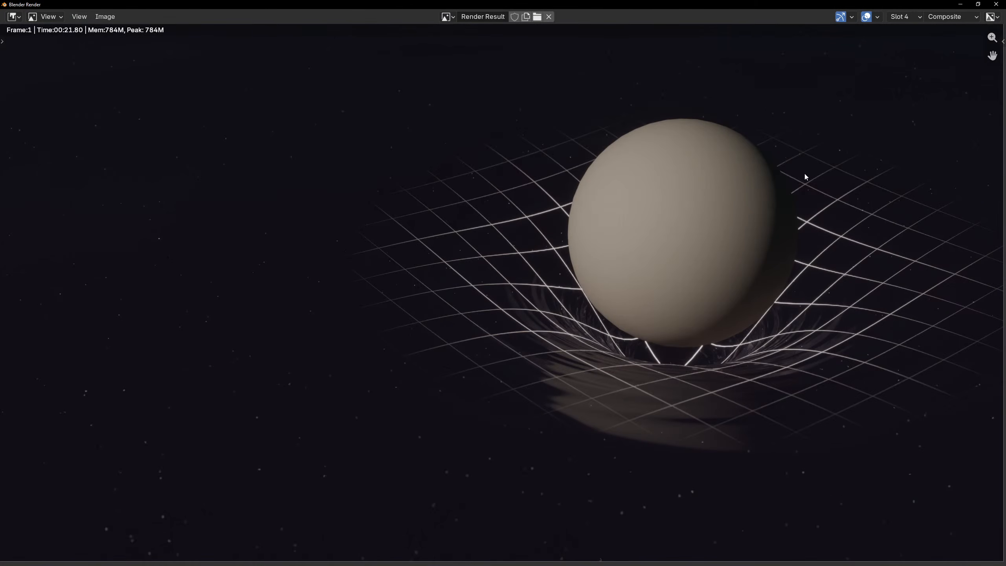
# Compare the framing of the renders in Slot 3 and Slot 4, and minimize the render window.
pyautogui.click(901, 16)
pyautogui.click(912, 51)
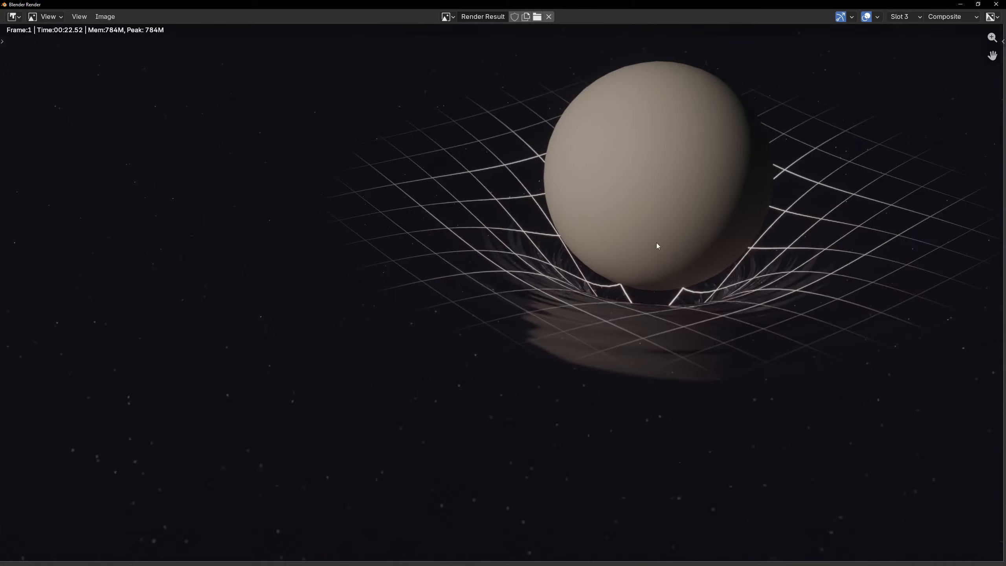
pyautogui.click(901, 16)
pyautogui.click(912, 63)
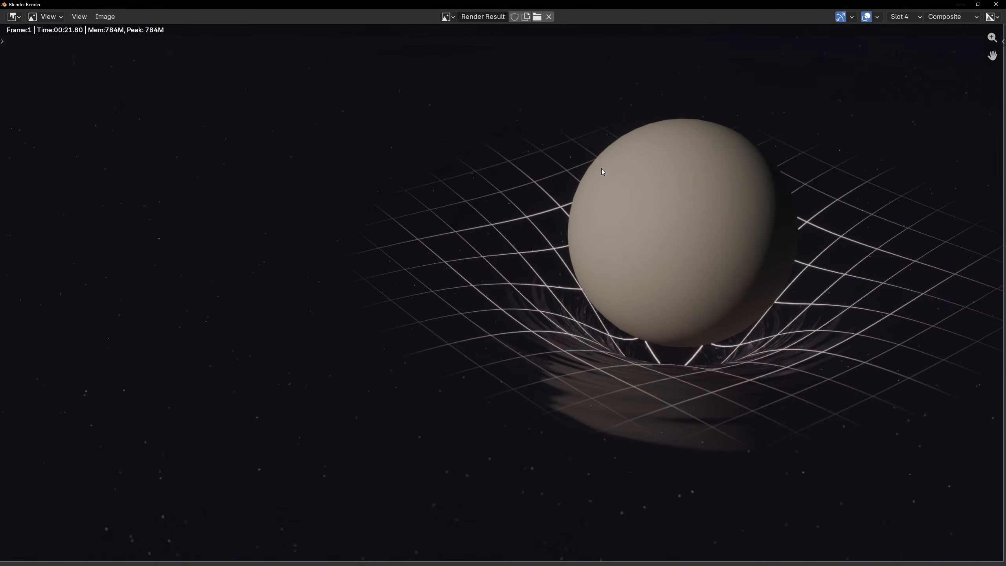
pyautogui.click(963, 4)
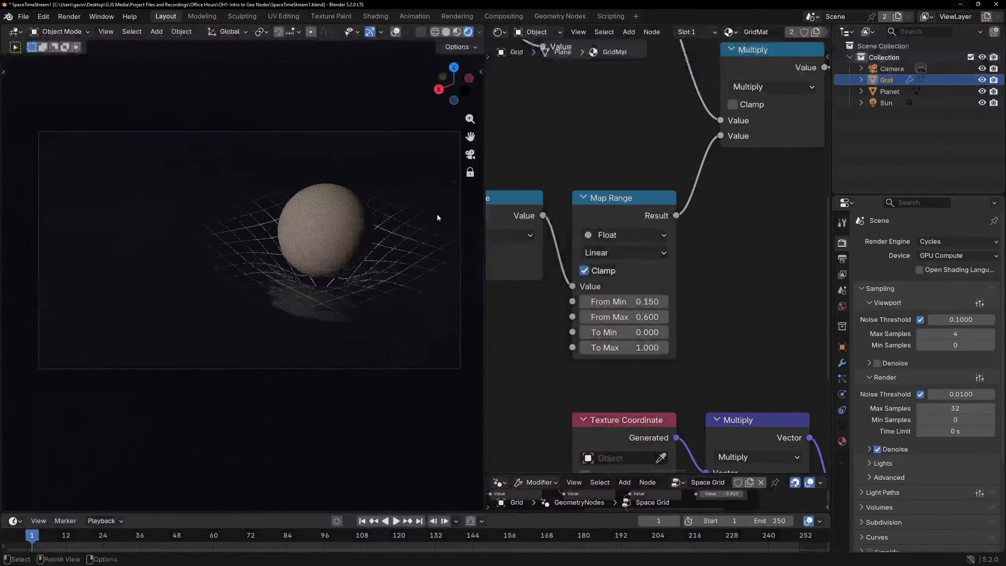
# Orbit the camera to a lower viewing angle over the grid, and turn on the viewport overlays with the grid deselected.
pyautogui.moveTo(456, 84); pyautogui.dragTo(456, 79)
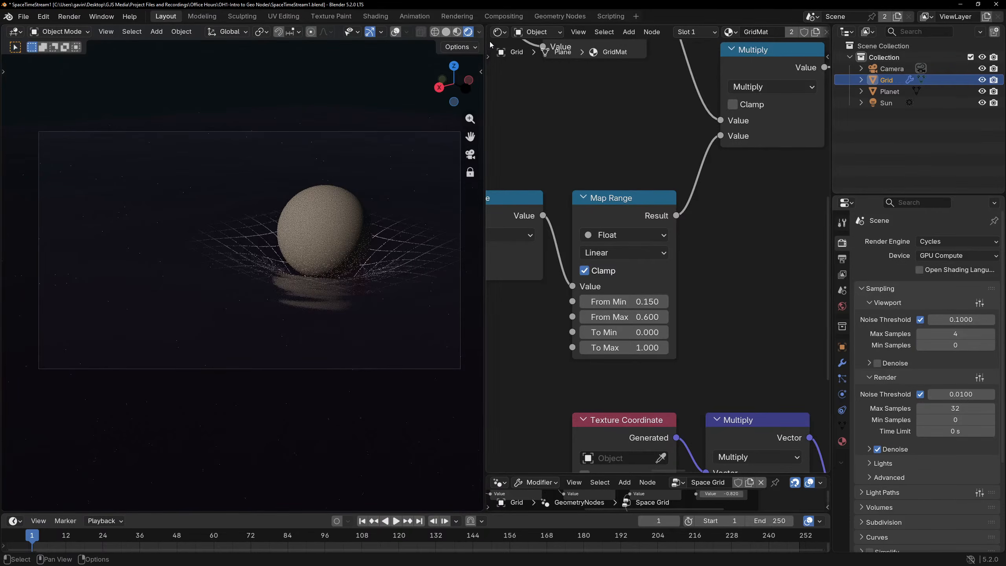
pyautogui.click(396, 31)
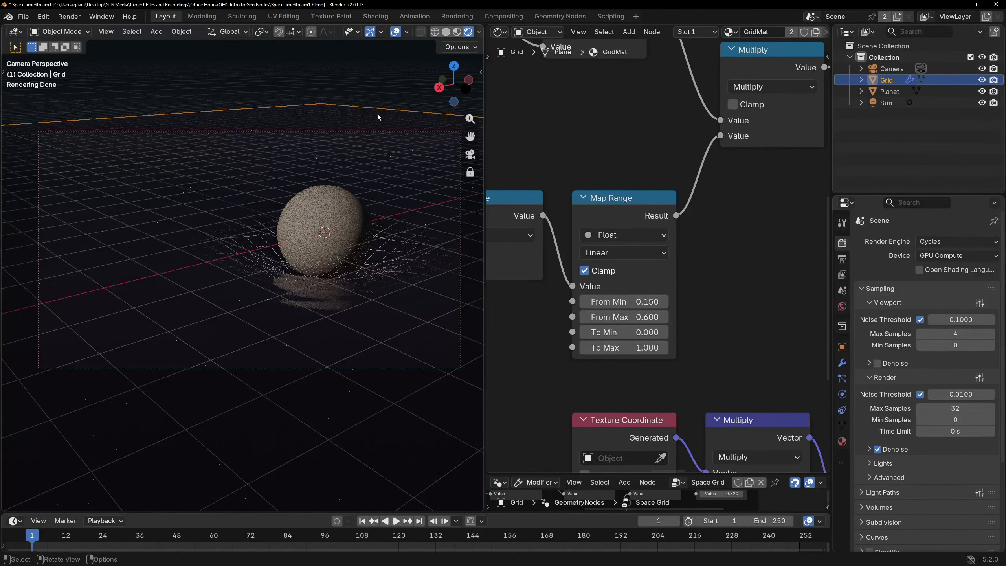
pyautogui.click(380, 80)
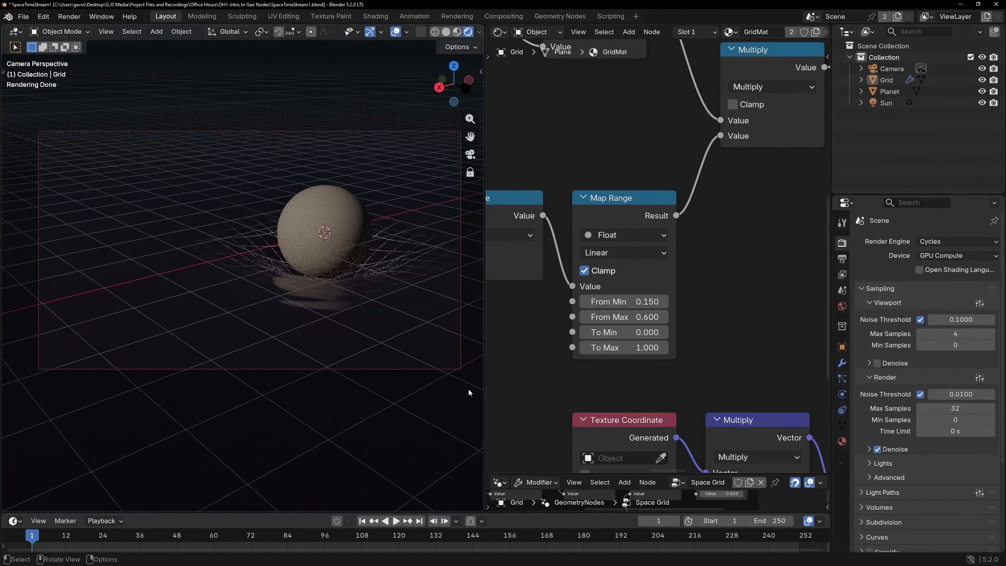
# Render the lower-angle shot into Slot 5, examine the result, and minimize the render window.
pyautogui.hotkey('alt', 'Tab')
pyautogui.hotkey('alt', 'Tab')
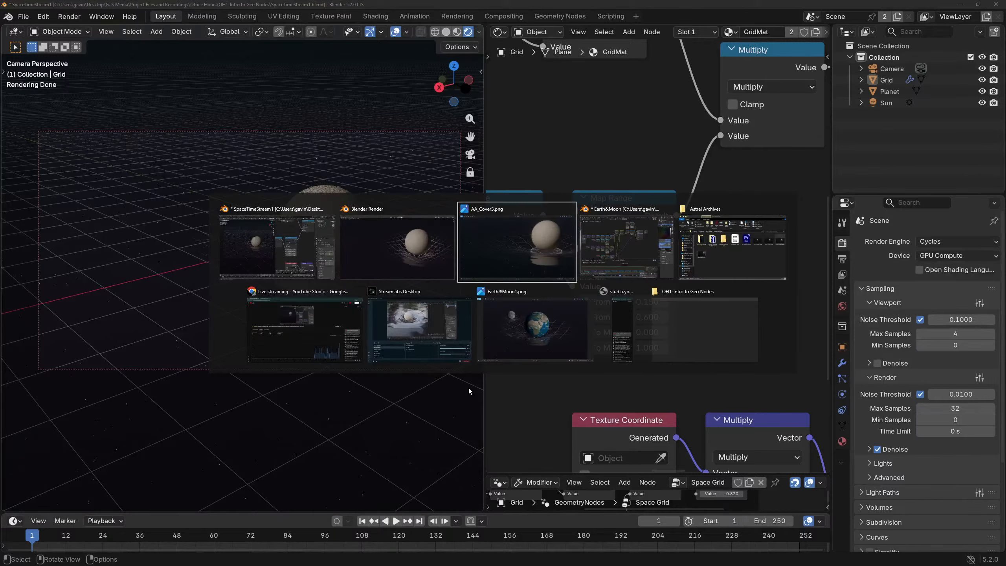
pyautogui.hotkey('alt', 'shift', 'Tab')
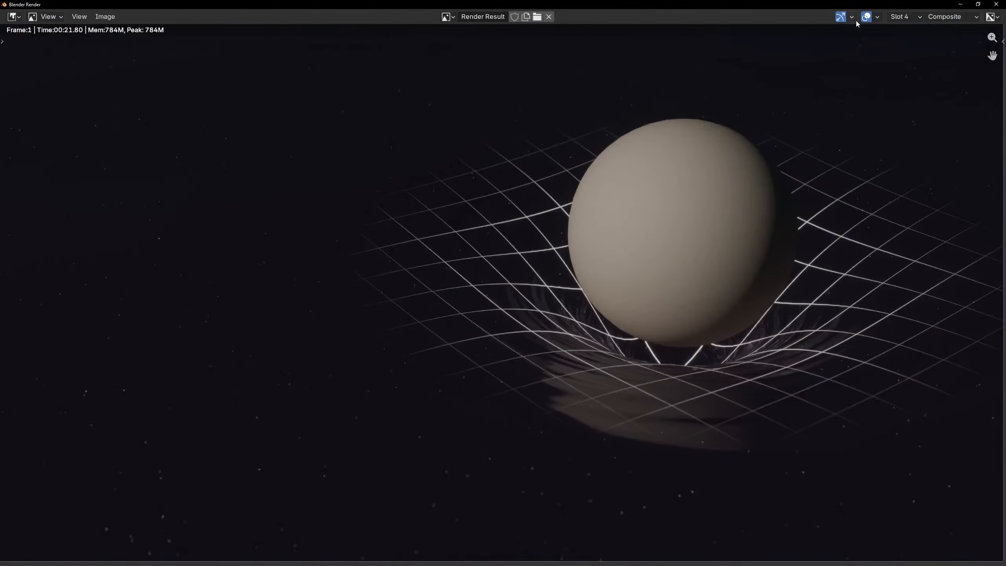
pyautogui.click(902, 17)
pyautogui.click(914, 79)
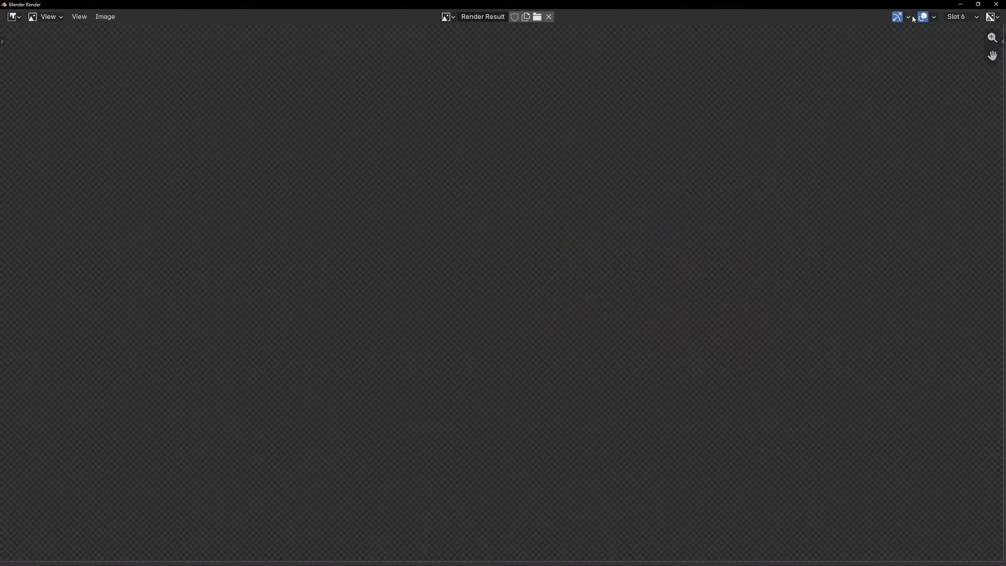
pyautogui.click(953, 20)
pyautogui.click(957, 75)
pyautogui.press('F12')
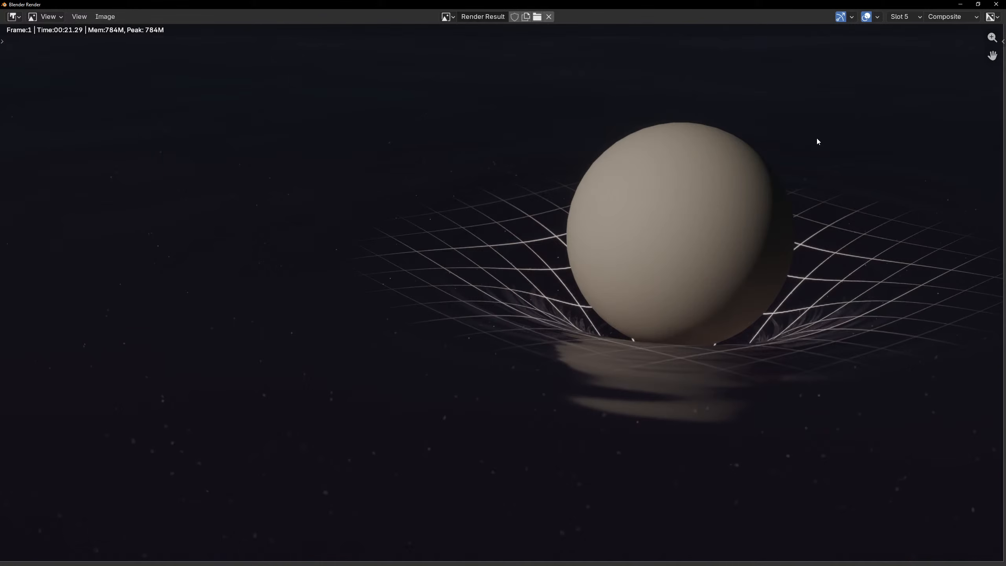
pyautogui.click(960, 5)
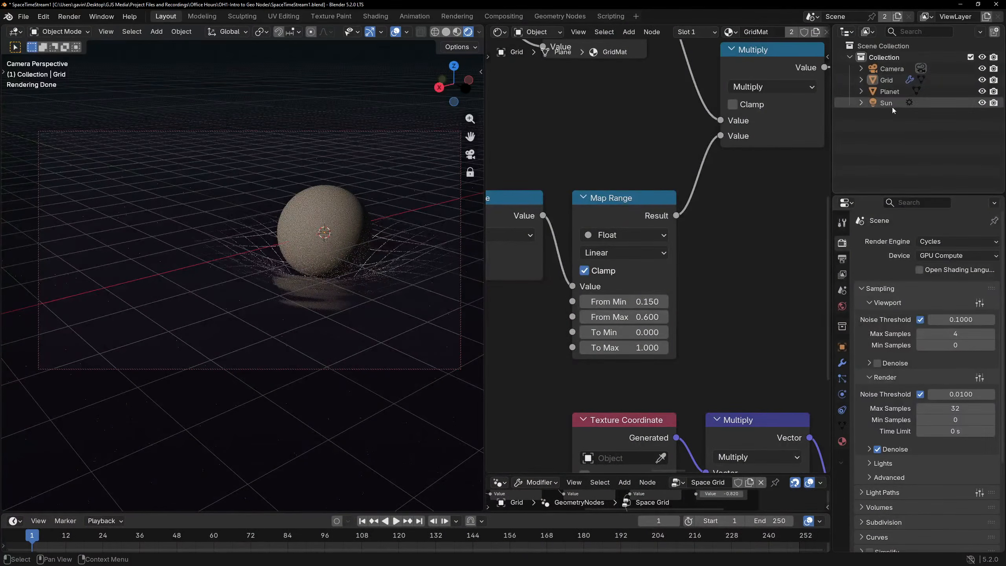
pyautogui.click(885, 81)
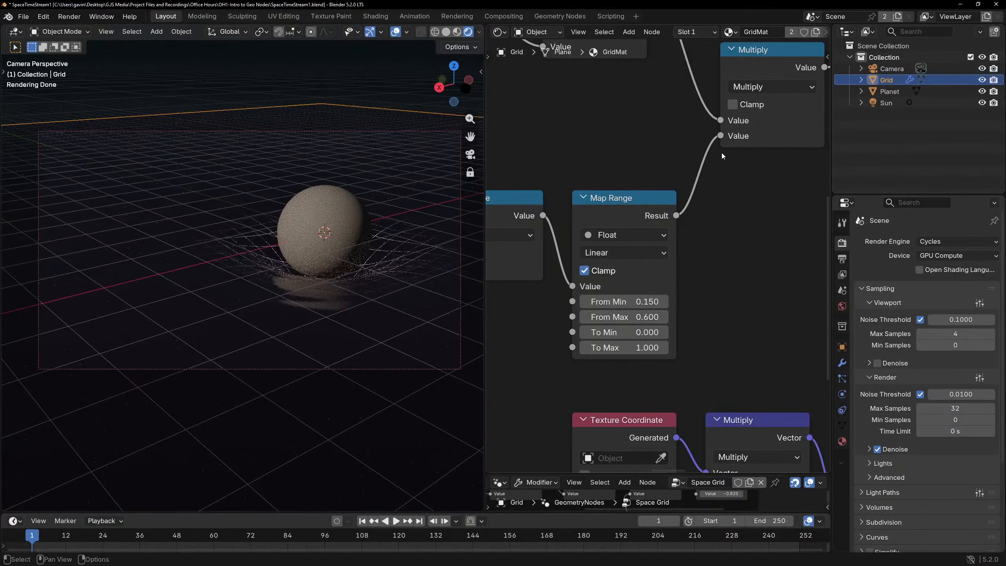
pyautogui.click(279, 398)
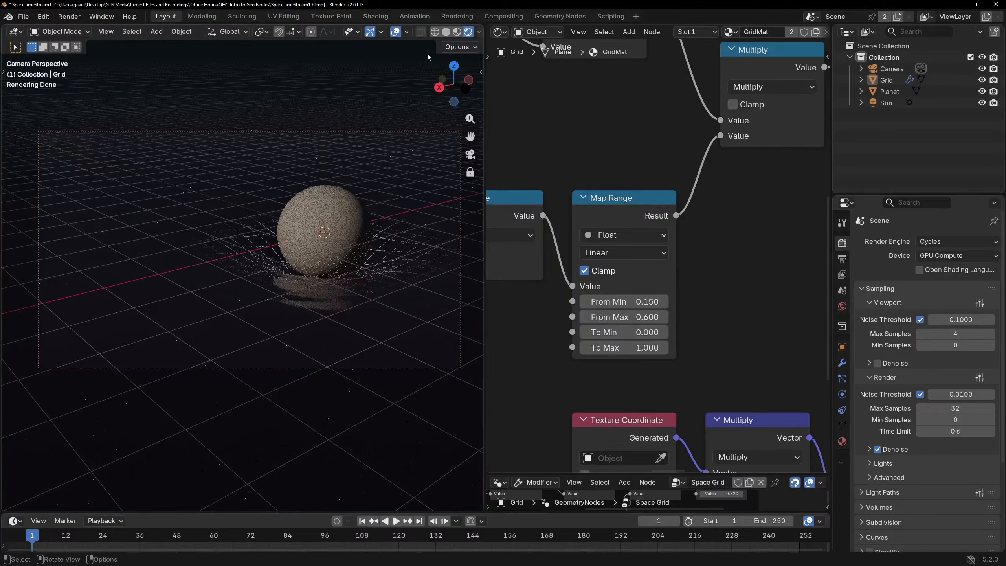
# Switch the viewport to solid shading and make the grid the selected object.
pyautogui.click(446, 32)
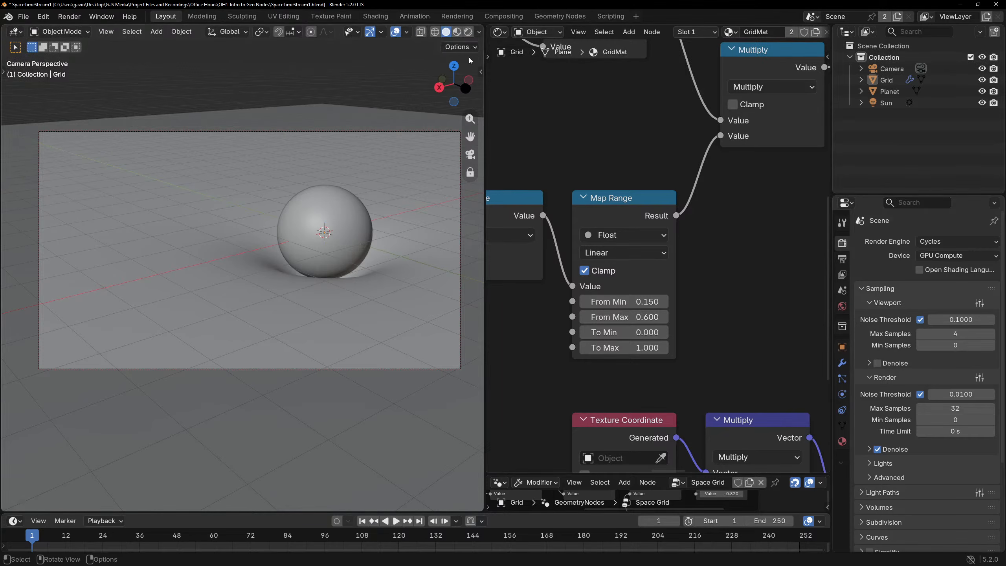
pyautogui.click(329, 202)
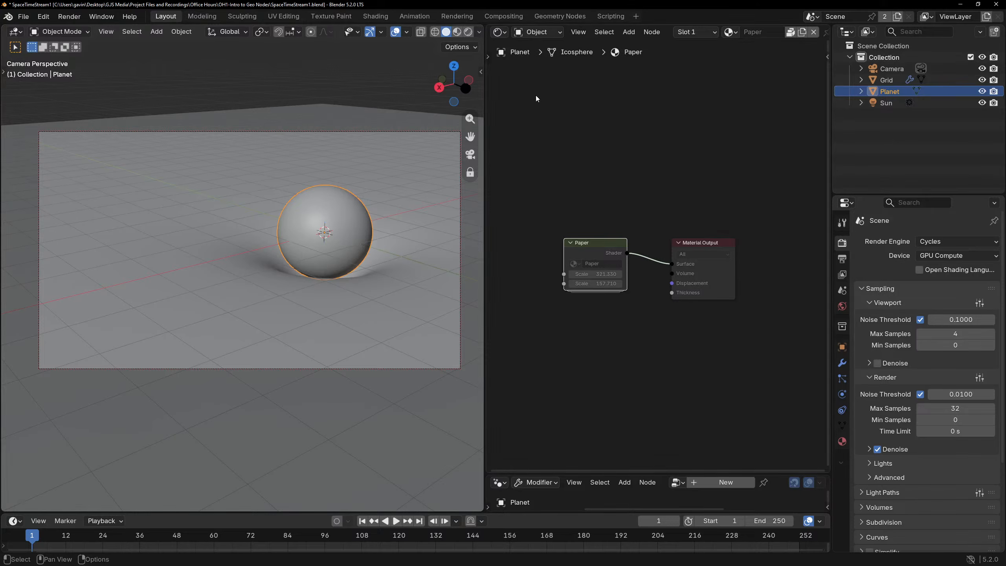
pyautogui.click(889, 80)
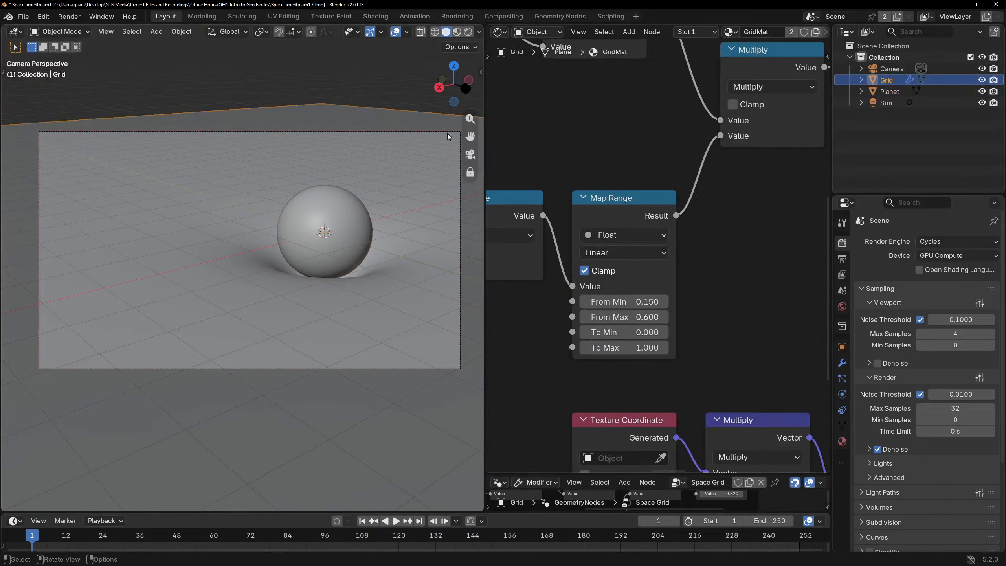
# Enlarge the geometry node editor to show the start of the Space Grid node tree, and leave the 3D viewport wide enough for the camera frame.
pyautogui.moveTo(484, 159); pyautogui.dragTo(198, 167)
pyautogui.scroll(-8, 464, 210)
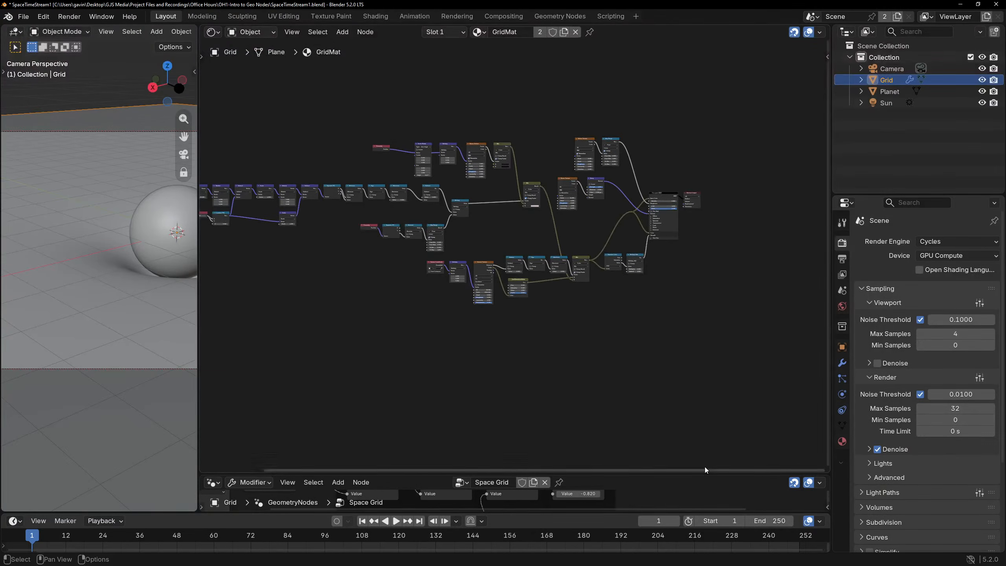
pyautogui.moveTo(703, 472); pyautogui.dragTo(653, 40)
pyautogui.scroll(-5, 525, 181)
pyautogui.moveTo(403, 171); pyautogui.dragTo(588, 155, button='middle')
pyautogui.scroll(3, 459, 173)
pyautogui.scroll(6, 479, 191)
pyautogui.moveTo(476, 192); pyautogui.dragTo(291, 223)
pyautogui.scroll(2, 396, 182)
pyautogui.keyDown('shift'); pyautogui.moveTo(381, 161); pyautogui.dragTo(383, 237, button='right'); pyautogui.keyUp('shift')
pyautogui.press('g')
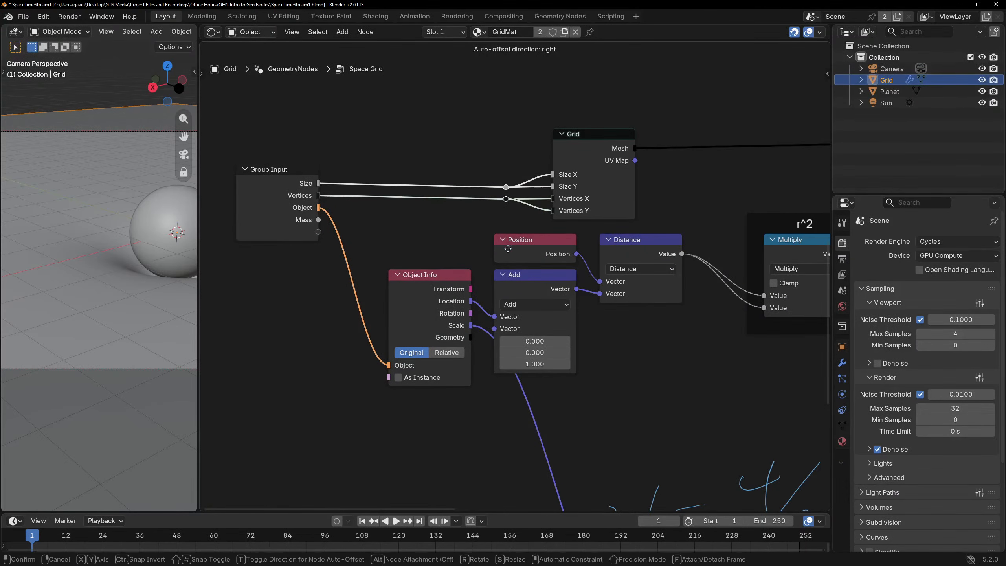
pyautogui.click(515, 248)
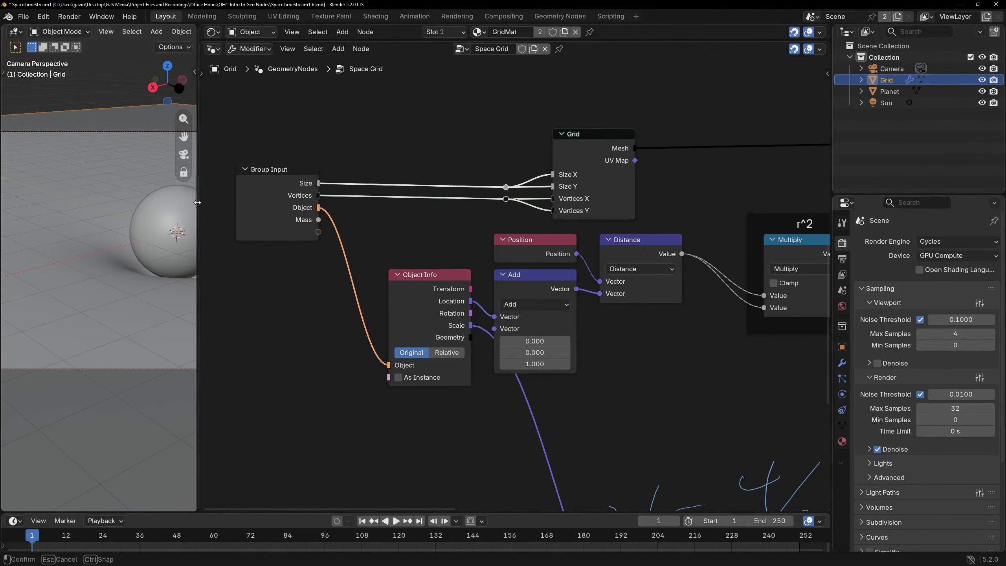
pyautogui.moveTo(198, 203); pyautogui.dragTo(461, 206)
# Duplicate the planet and place the copy in the horizontal plane, offset about 2.57 m in X and -2.23 m in Y.
pyautogui.click(308, 210)
pyautogui.hotkey('shift', 'd')
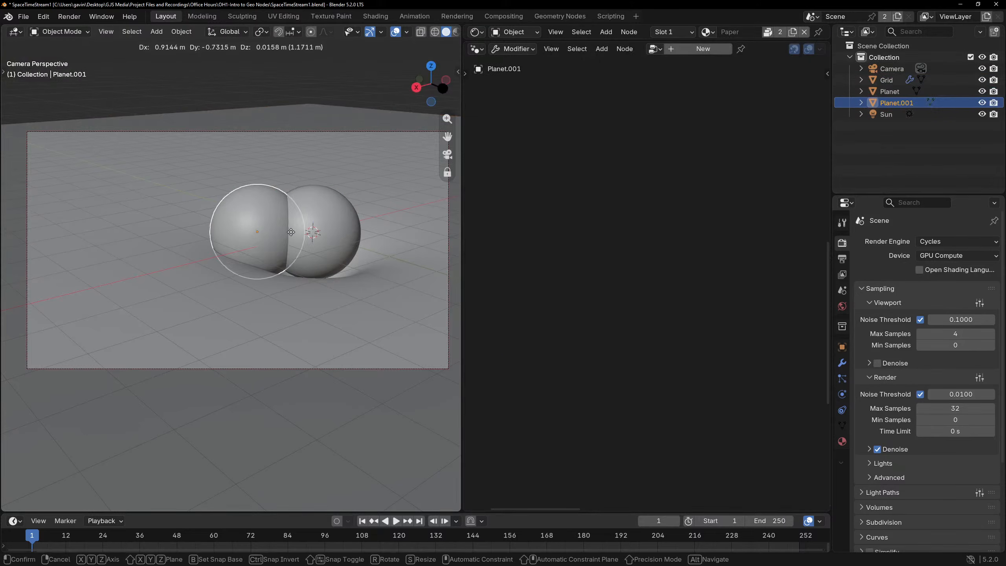
pyautogui.hotkey('shift', 'z')
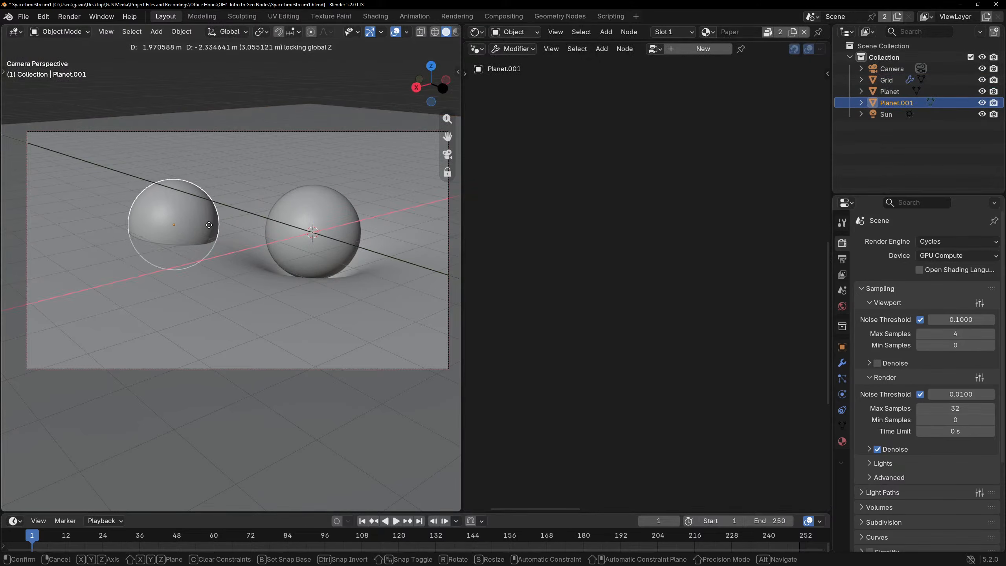
pyautogui.click(188, 234)
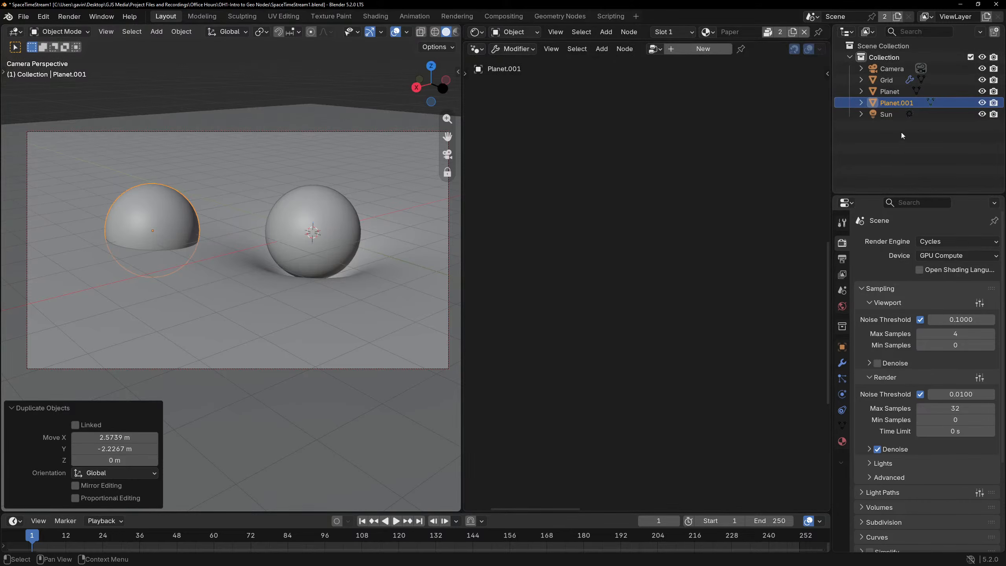
pyautogui.click(913, 136)
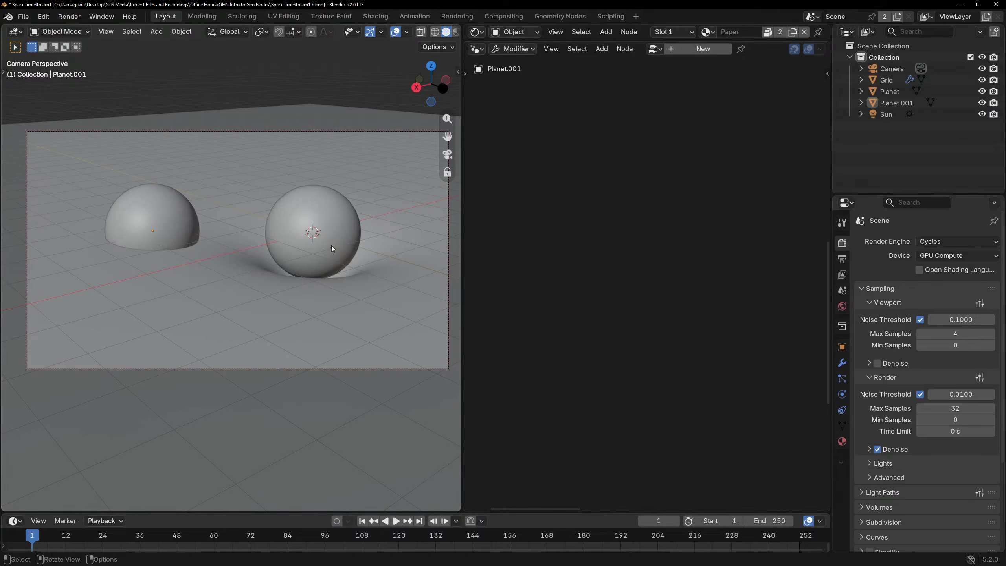
# Create a new collection in the scene and name it Planets.
pyautogui.click(411, 272)
pyautogui.click(569, 201)
pyautogui.scroll(-4, 594, 200)
pyautogui.moveTo(693, 195); pyautogui.dragTo(787, 191, button='middle')
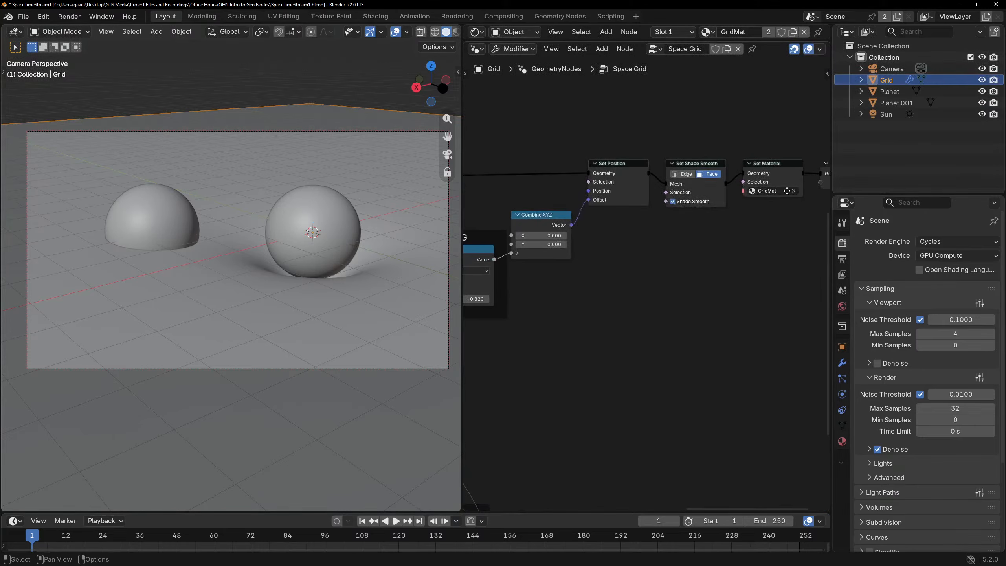
pyautogui.moveTo(523, 190); pyautogui.dragTo(738, 150, button='middle')
pyautogui.rightClick(887, 158)
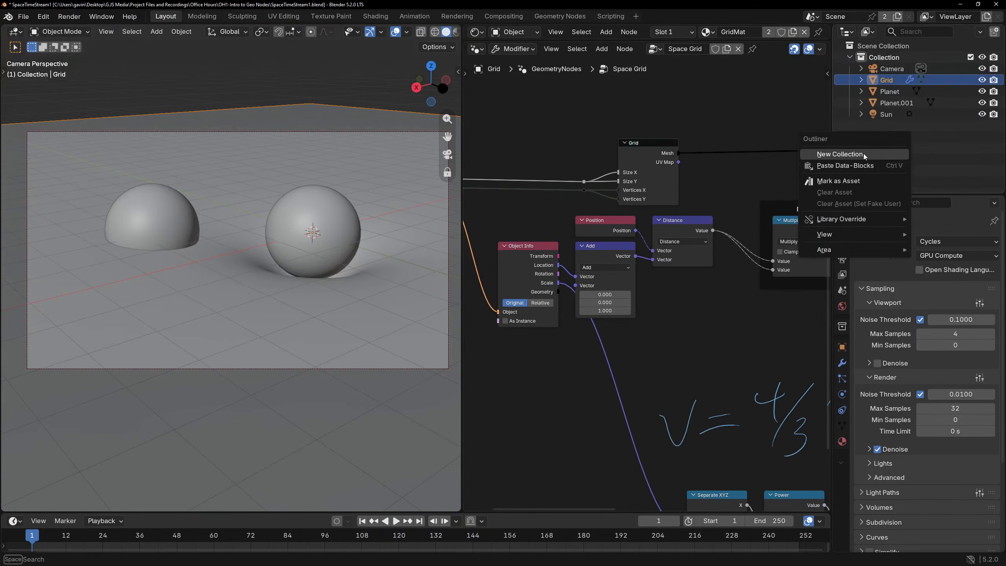
pyautogui.click(840, 154)
pyautogui.doubleClick(901, 126)
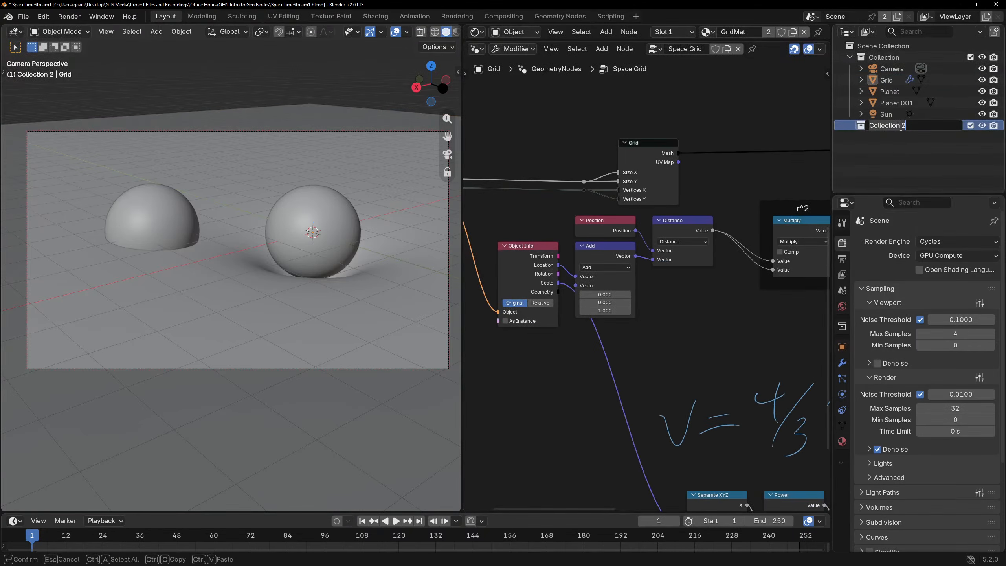
pyautogui.write('Planets')
pyautogui.press('Return')
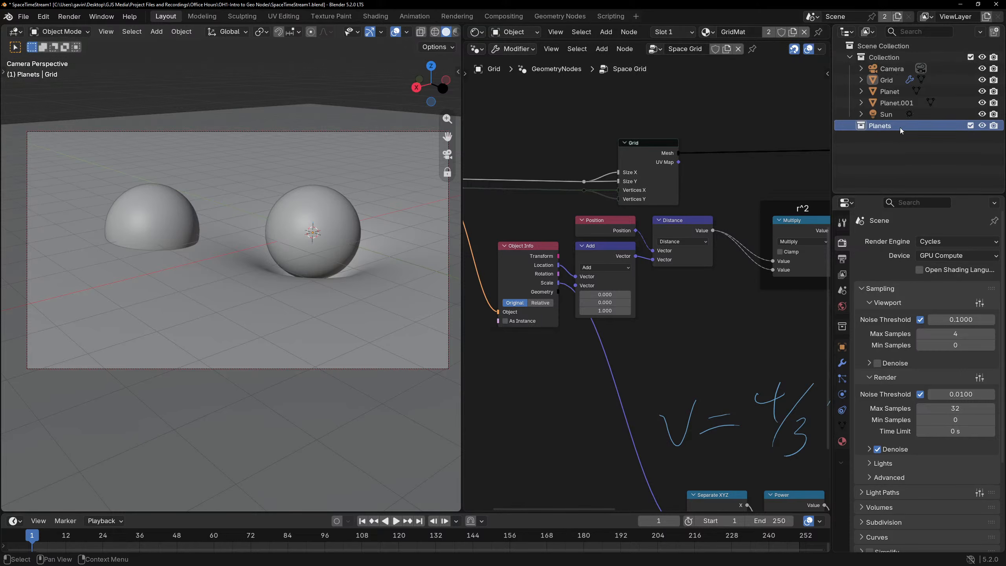
# Move both planet spheres into the Planets collection and deselect them.
pyautogui.click(889, 92)
pyautogui.keyDown('shift'); pyautogui.click(887, 103); pyautogui.keyUp('shift')
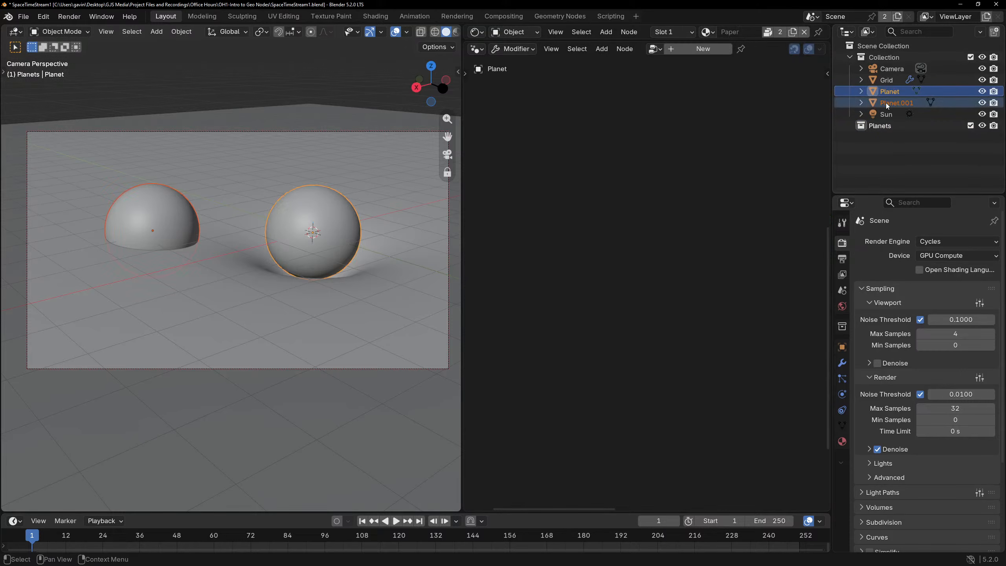
pyautogui.moveTo(888, 105); pyautogui.dragTo(887, 127)
pyautogui.click(911, 169)
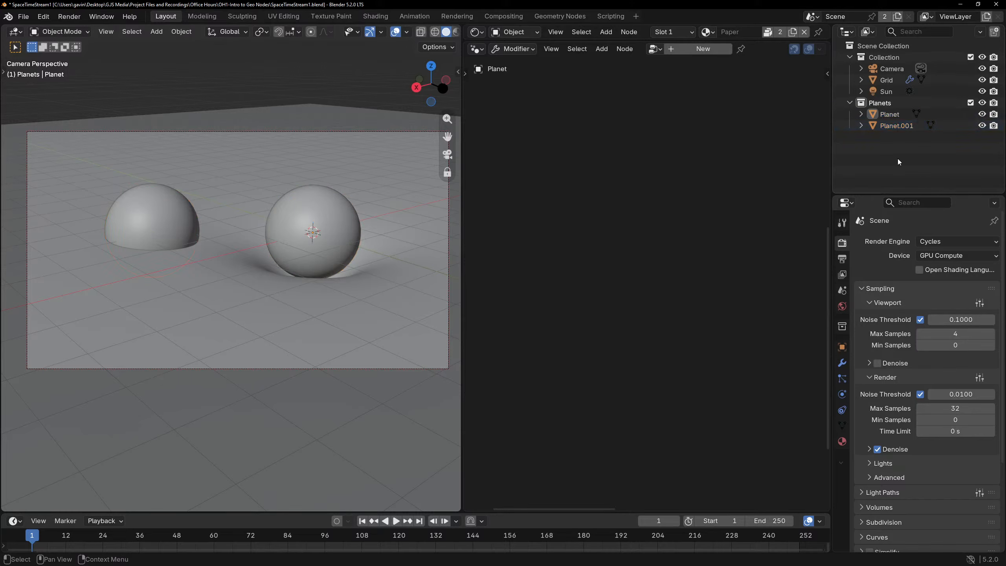
# Add a Collection Info node to the grid's Space Grid node tree, below the Group Input node.
pyautogui.click(887, 80)
pyautogui.scroll(3, 633, 236)
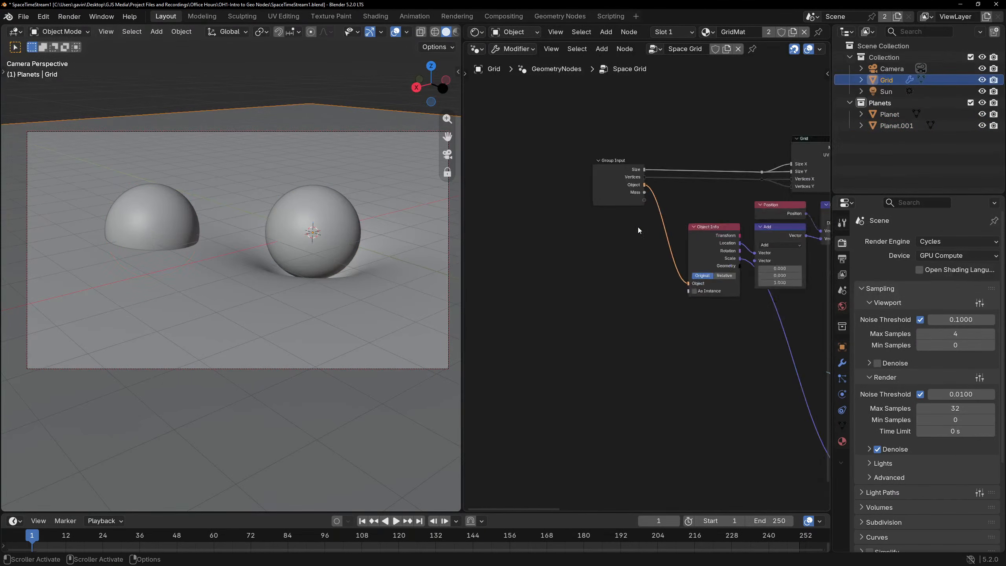
pyautogui.hotkey('shift', 'a')
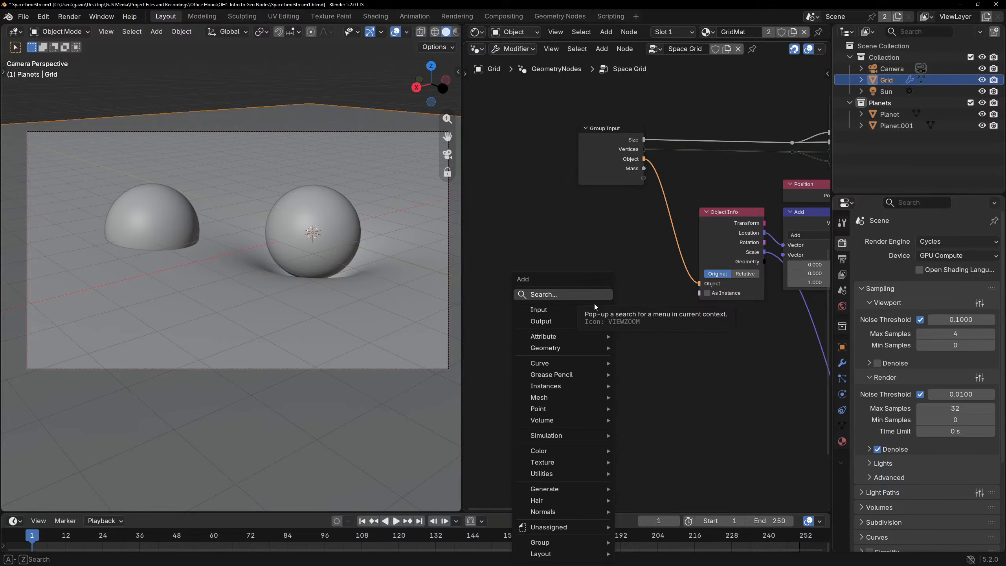
pyautogui.write('coll')
pyautogui.press('Down')
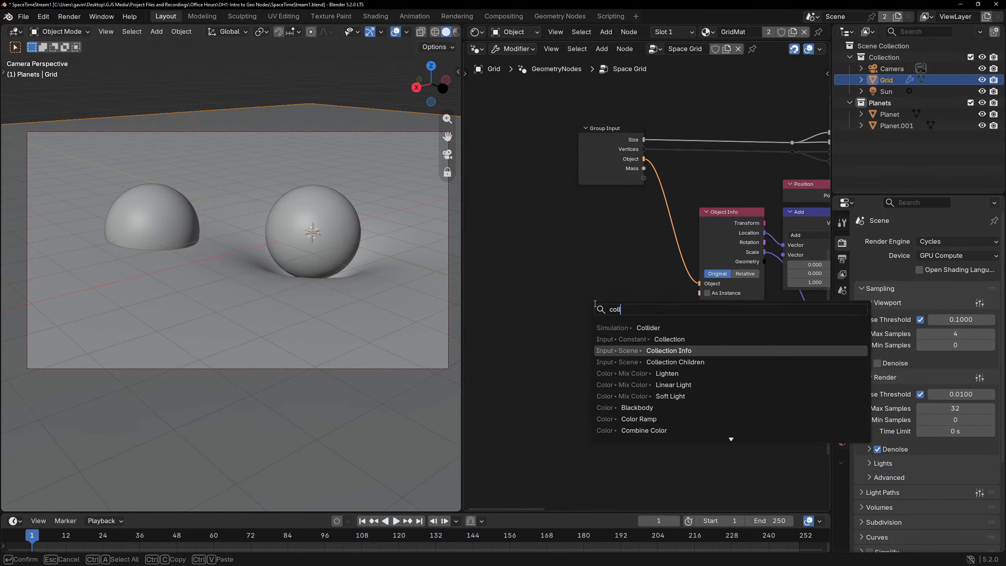
pyautogui.press('Return')
pyautogui.click(595, 303)
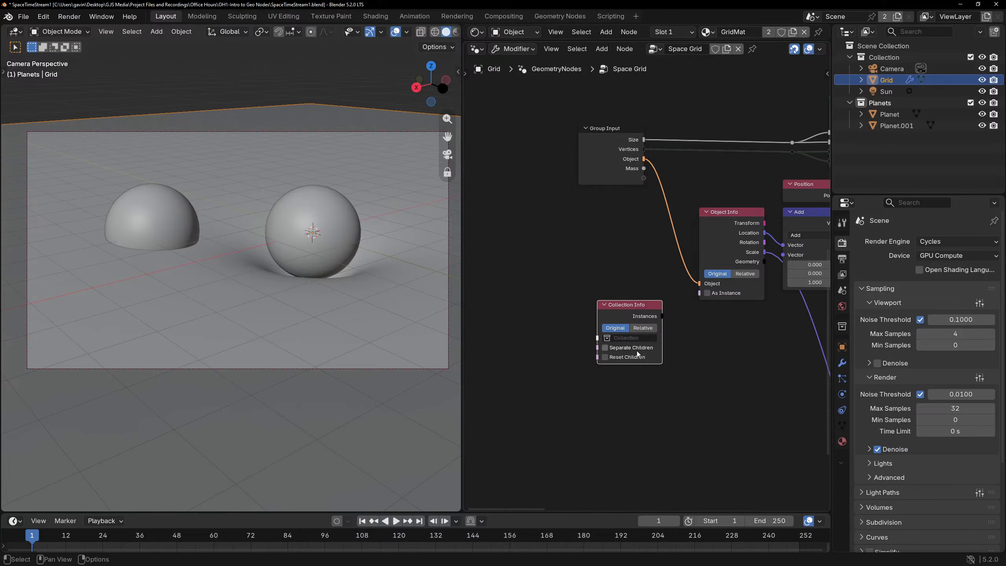
# Expose the Collection Info node's collection as a group input and set it to Planets in the grid's modifier.
pyautogui.moveTo(644, 179); pyautogui.dragTo(598, 338)
pyautogui.click(842, 363)
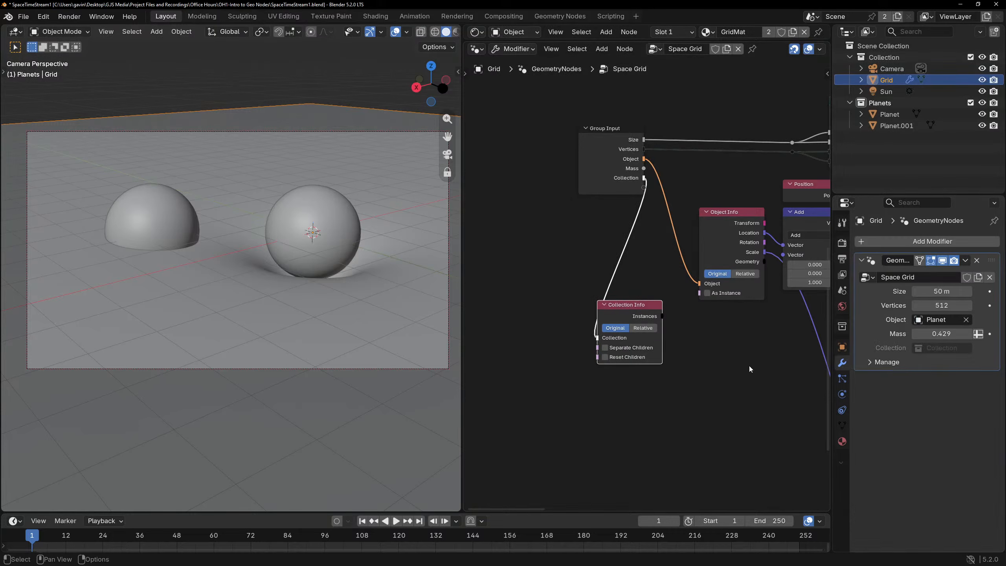
pyautogui.click(923, 348)
pyautogui.click(913, 380)
# Move the Collection Info node lower, then hide the Planets collection and preview the node's instances through a Viewer.
pyautogui.moveTo(642, 305); pyautogui.dragTo(642, 426)
pyautogui.moveTo(641, 425); pyautogui.dragTo(559, 259, button='middle')
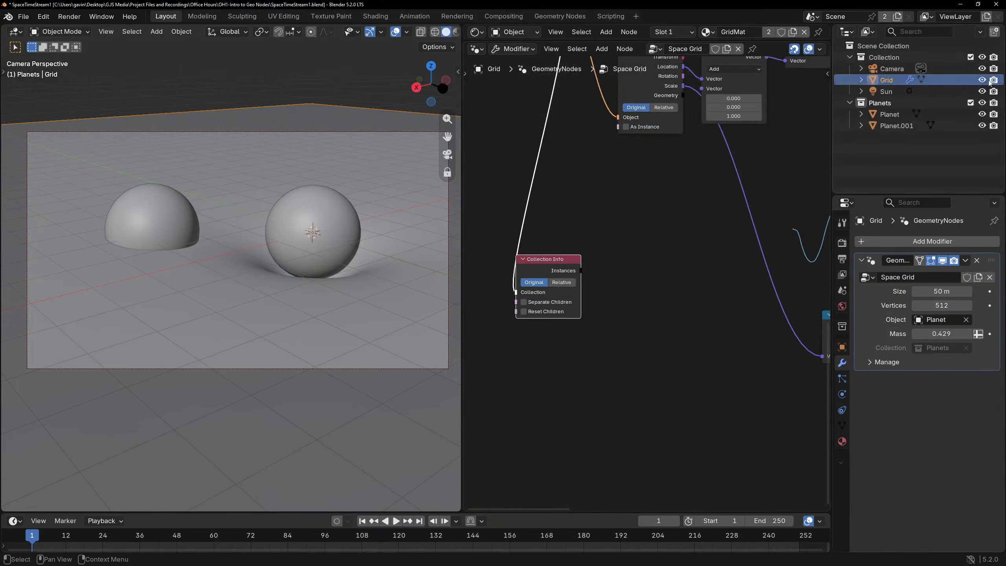
pyautogui.click(982, 103)
pyautogui.keyDown('ctrl'); pyautogui.keyDown('shift'); pyautogui.click(558, 263); pyautogui.keyUp('shift'); pyautogui.keyUp('ctrl')
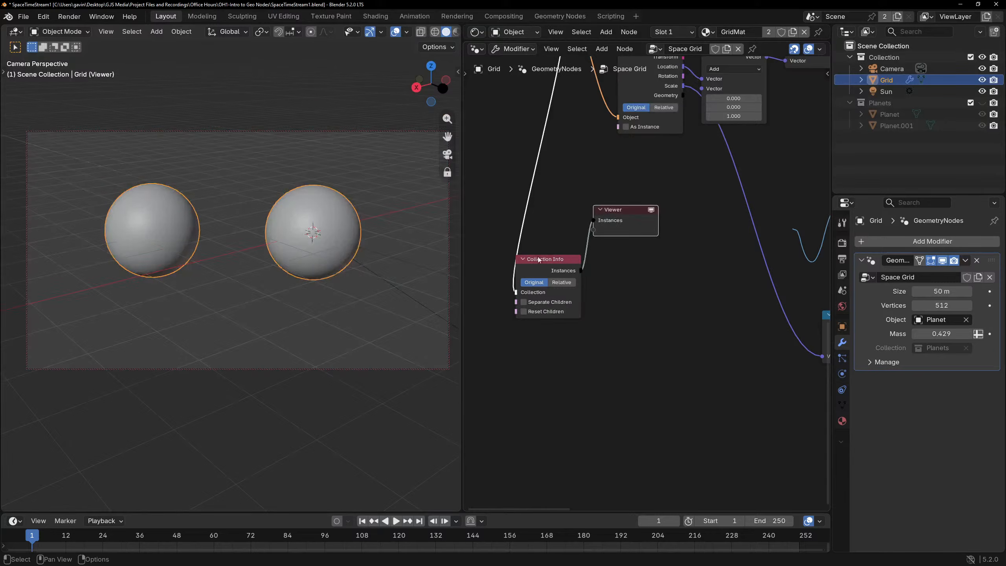
pyautogui.click(666, 292)
# Erase the handwritten sphere volume formula annotation from the node editor.
pyautogui.scroll(-5, 693, 300)
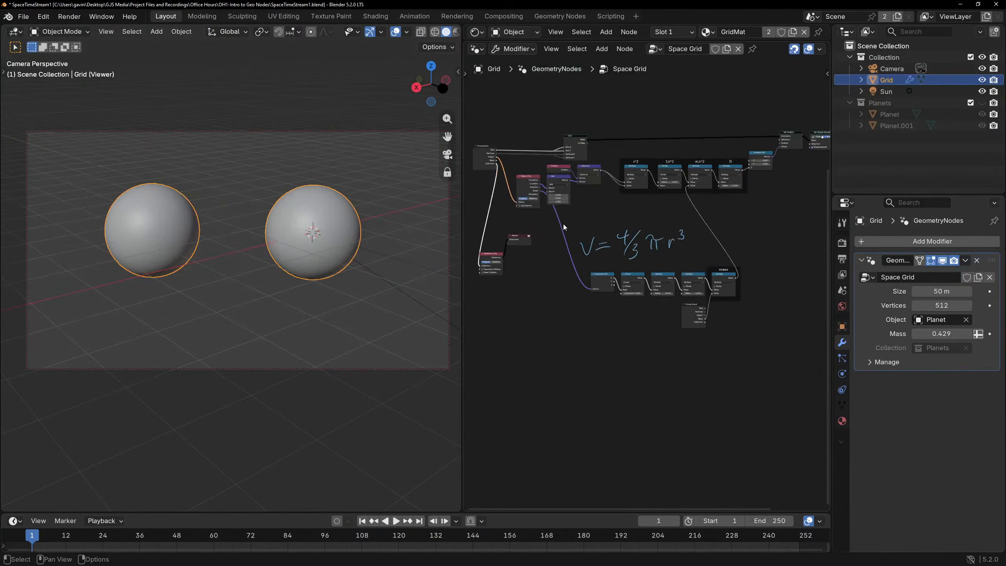
pyautogui.scroll(2, 563, 224)
pyautogui.press('t')
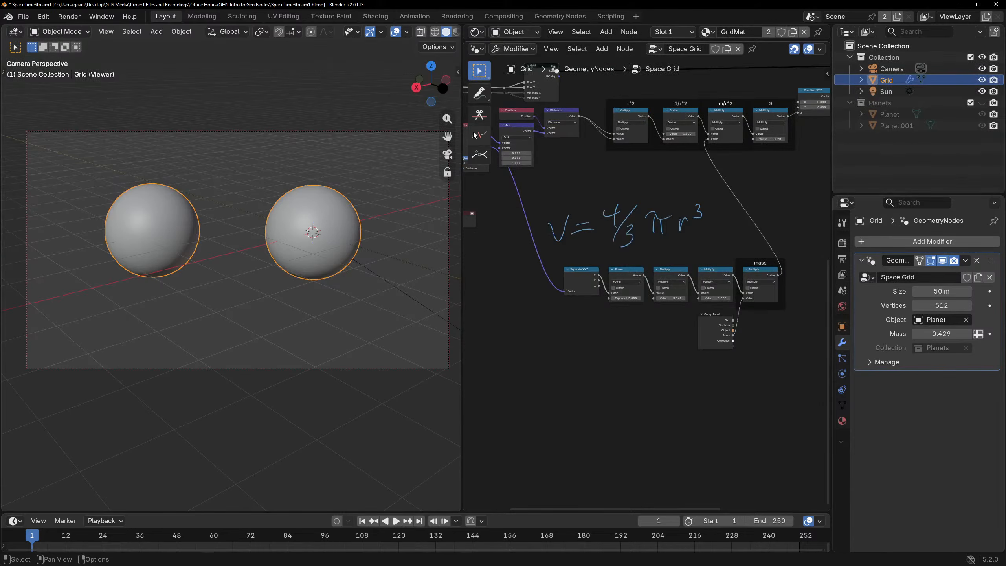
pyautogui.click(479, 94)
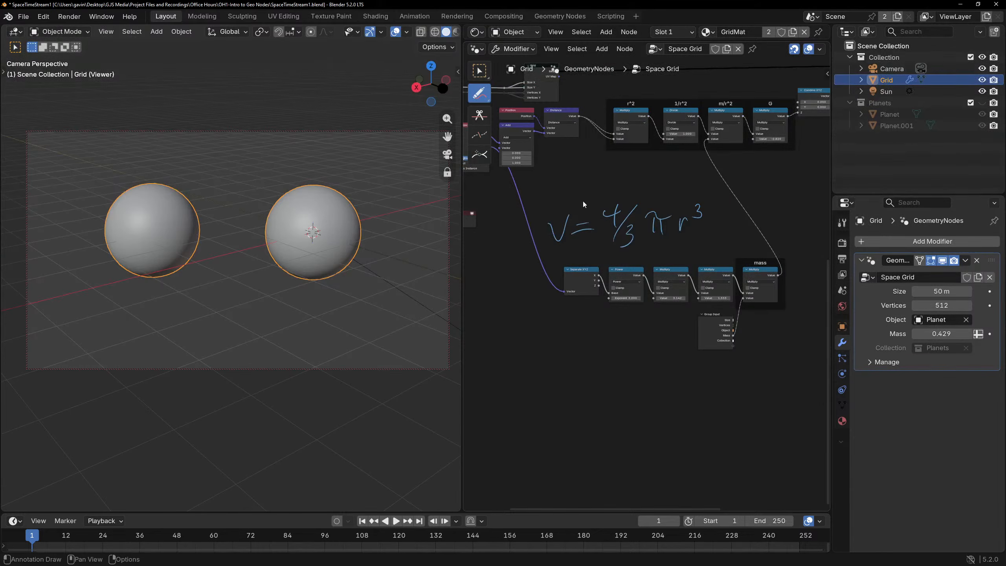
pyautogui.moveTo(583, 201)
pyautogui.keyDown('ctrl'); pyautogui.mouseDown()
pyautogui.moveTo(688, 198)
pyautogui.moveTo(602, 162)
pyautogui.moveTo(591, 218)
pyautogui.moveTo(678, 327)
pyautogui.moveTo(792, 387)
pyautogui.mouseUp(); pyautogui.keyUp('ctrl')
# Join the volume and mass calculation nodes with their Group Input into a frame labelled Volume.
pyautogui.click(480, 70)
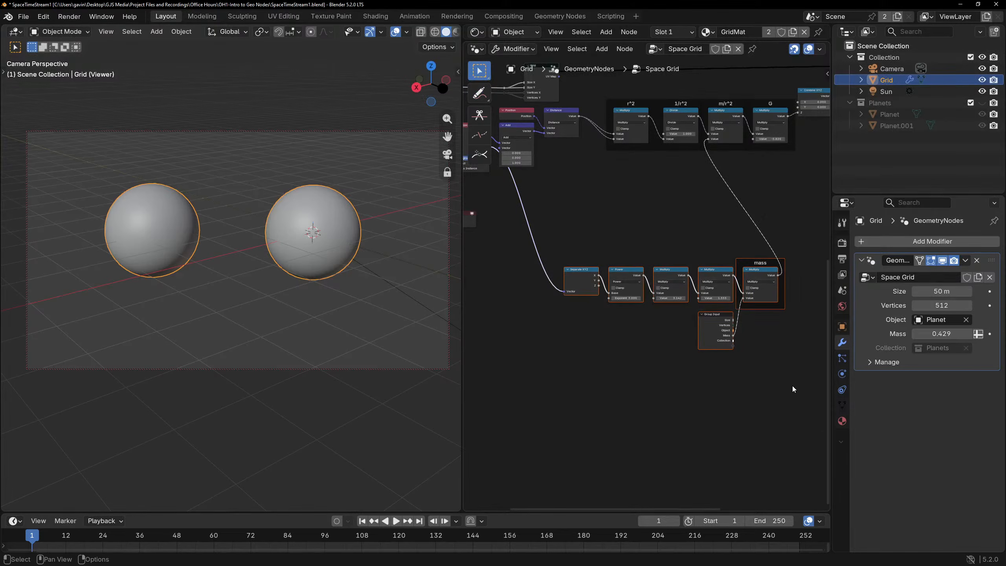
pyautogui.hotkey('ctrl', 'j')
pyautogui.press('F2')
pyautogui.write('Volume')
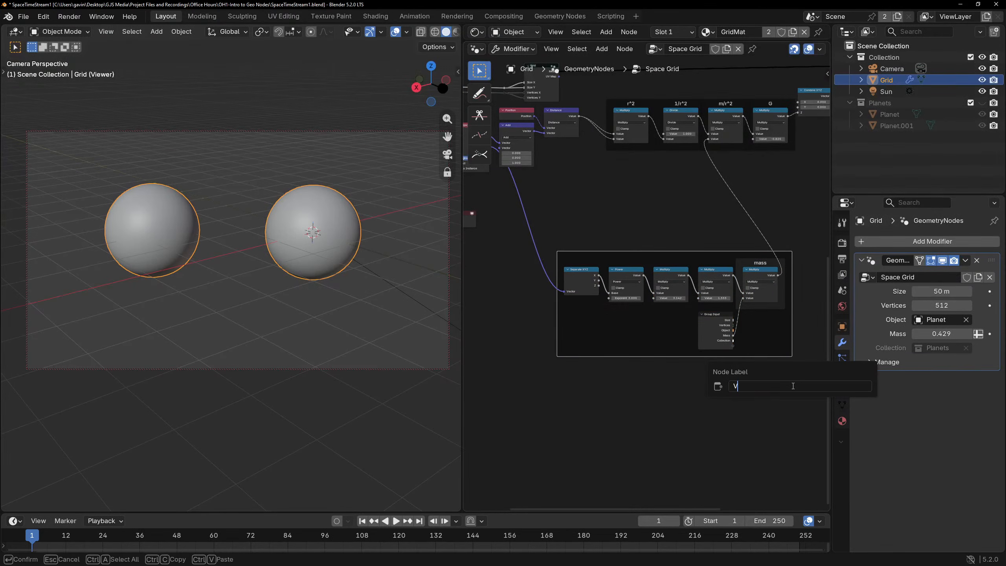
pyautogui.press('Return')
# Join the r^2, 1/r^2, m/r^2 and G frames into one frame labelled Gravity, and deselect it.
pyautogui.moveTo(622, 161); pyautogui.dragTo(535, 244, button='middle')
pyautogui.moveTo(535, 244); pyautogui.dragTo(698, 176)
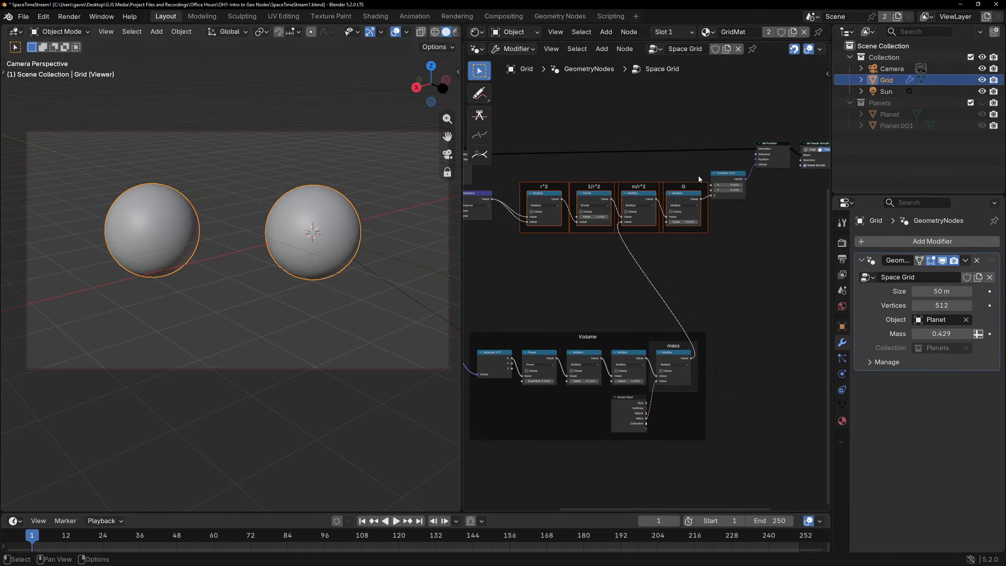
pyautogui.hotkey('ctrl', 'j')
pyautogui.press('F2')
pyautogui.write('Gravity')
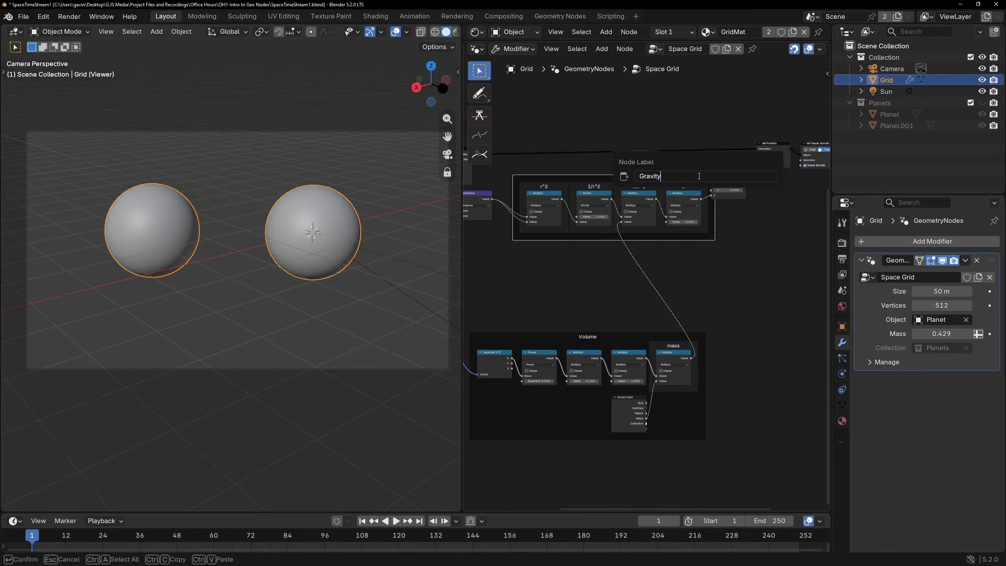
pyautogui.press('Return')
pyautogui.moveTo(646, 133); pyautogui.dragTo(684, 124, button='middle')
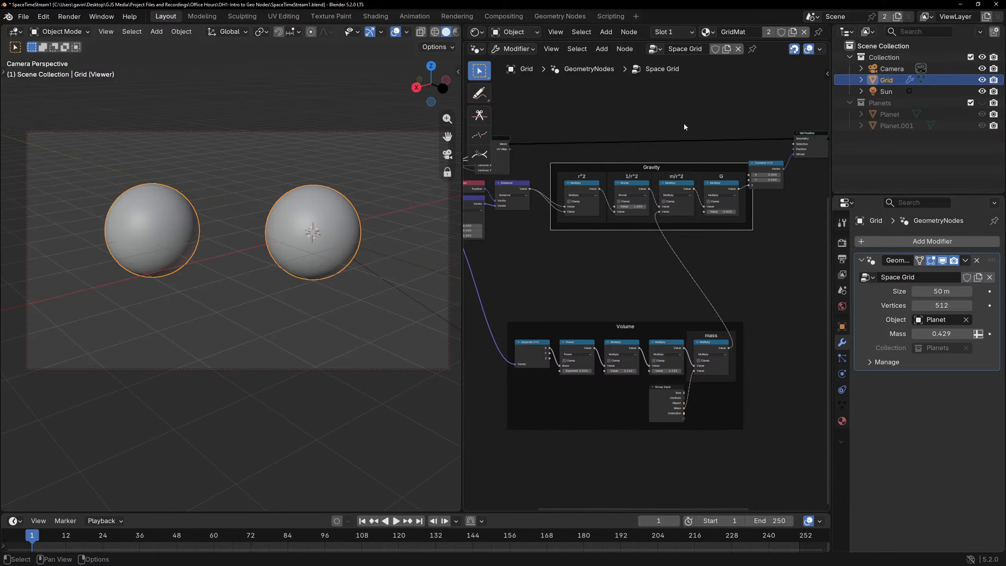
pyautogui.click(684, 124)
# Move the Collection Info and Viewer nodes down into the empty space below the level of the Volume frame.
pyautogui.moveTo(602, 151); pyautogui.dragTo(704, 90, button='middle')
pyautogui.scroll(-3, 618, 184)
pyautogui.scroll(3, 523, 257)
pyautogui.moveTo(523, 258); pyautogui.dragTo(590, 216, button='middle')
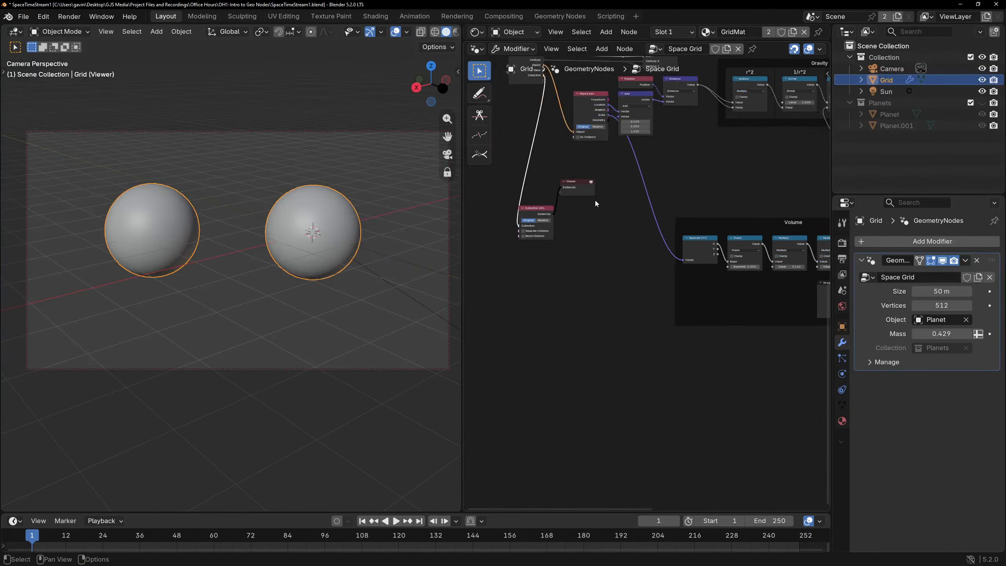
pyautogui.moveTo(591, 190); pyautogui.dragTo(607, 351)
pyautogui.moveTo(665, 369); pyautogui.dragTo(549, 291, button='middle')
pyautogui.scroll(5, 550, 291)
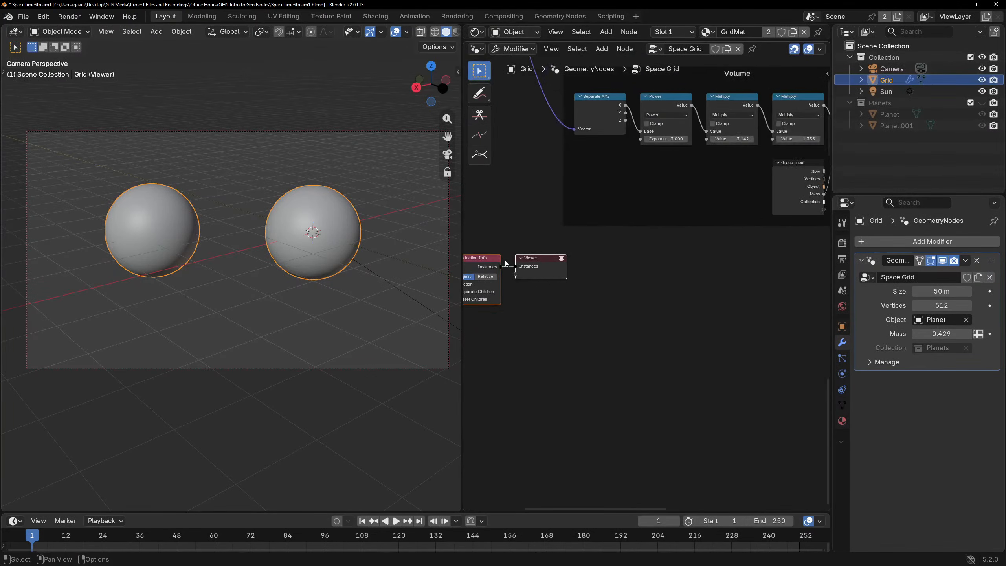
pyautogui.moveTo(478, 264); pyautogui.dragTo(583, 269, button='middle')
pyautogui.moveTo(582, 270); pyautogui.dragTo(596, 312)
pyautogui.scroll(-4, 558, 254)
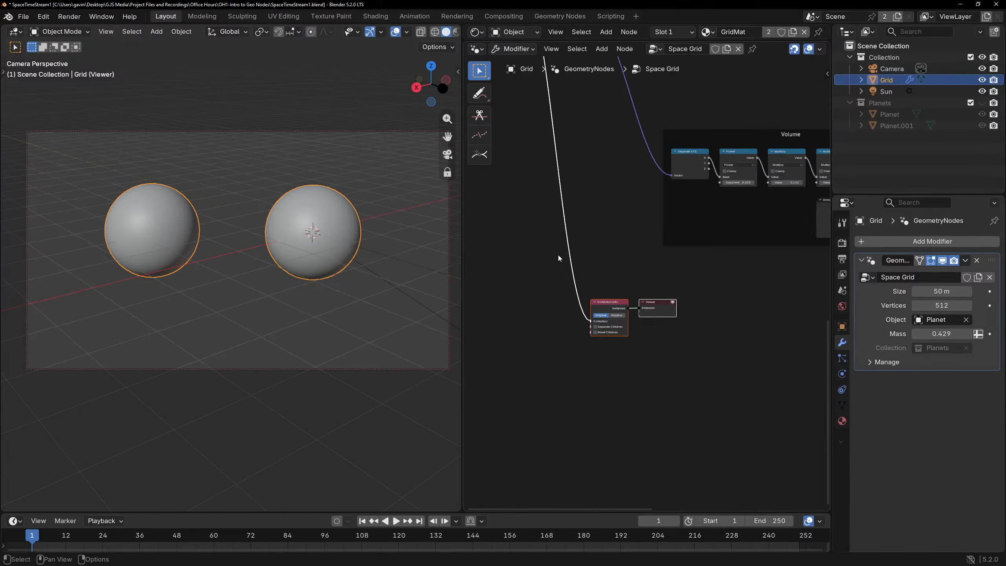
pyautogui.scroll(-5, 619, 302)
pyautogui.scroll(6, 595, 306)
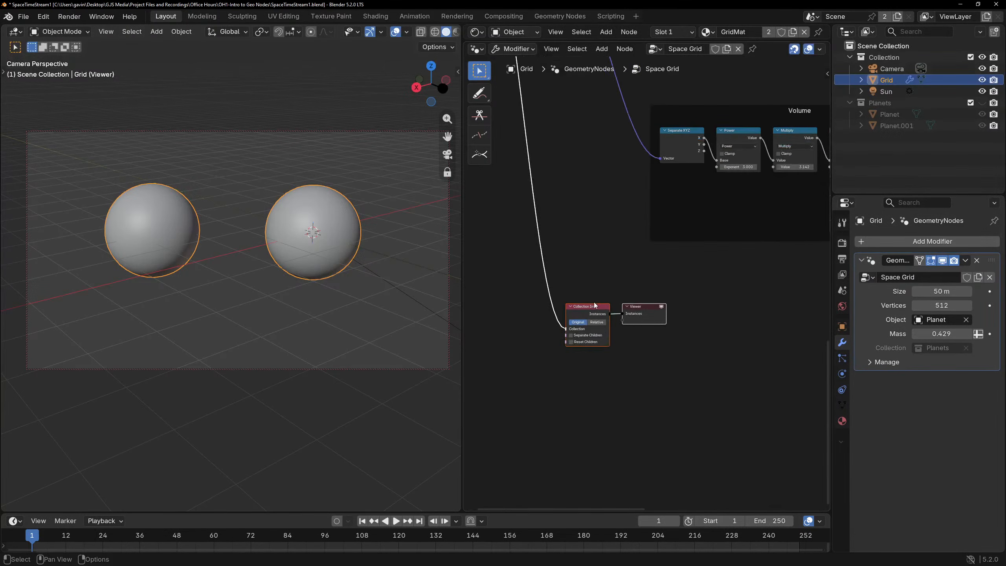
# Deselect everything and add a mesh plane to the scene.
pyautogui.click(567, 257)
pyautogui.click(338, 145)
pyautogui.hotkey('shift', 'a')
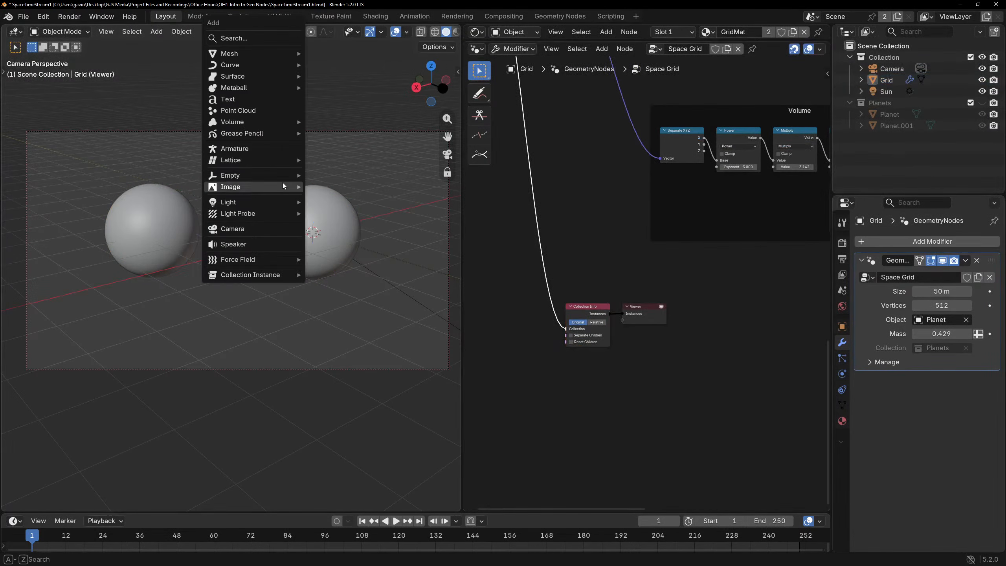
pyautogui.moveTo(271, 53)
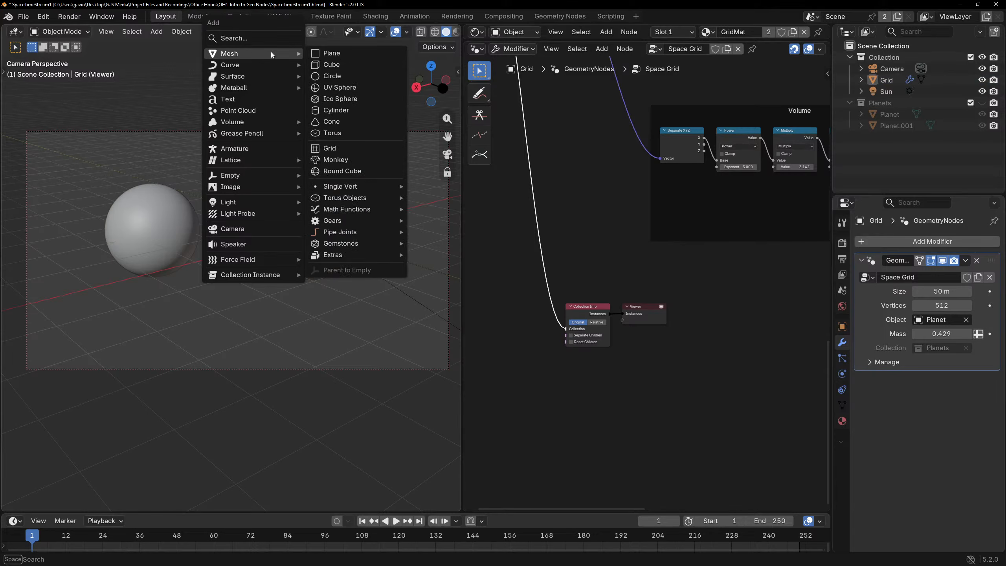
pyautogui.click(348, 55)
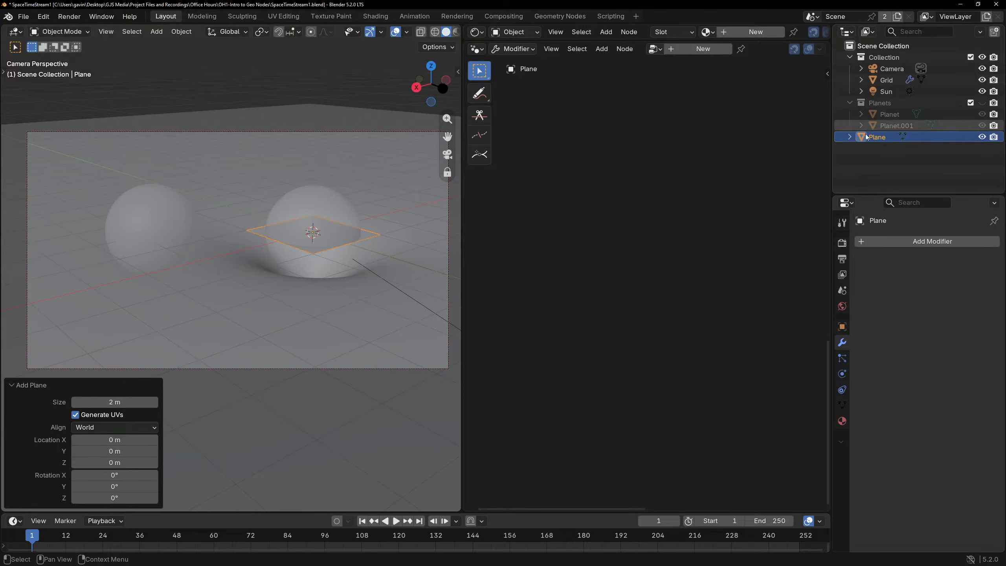
# Rename the new plane PlanetPts.
pyautogui.doubleClick(891, 137)
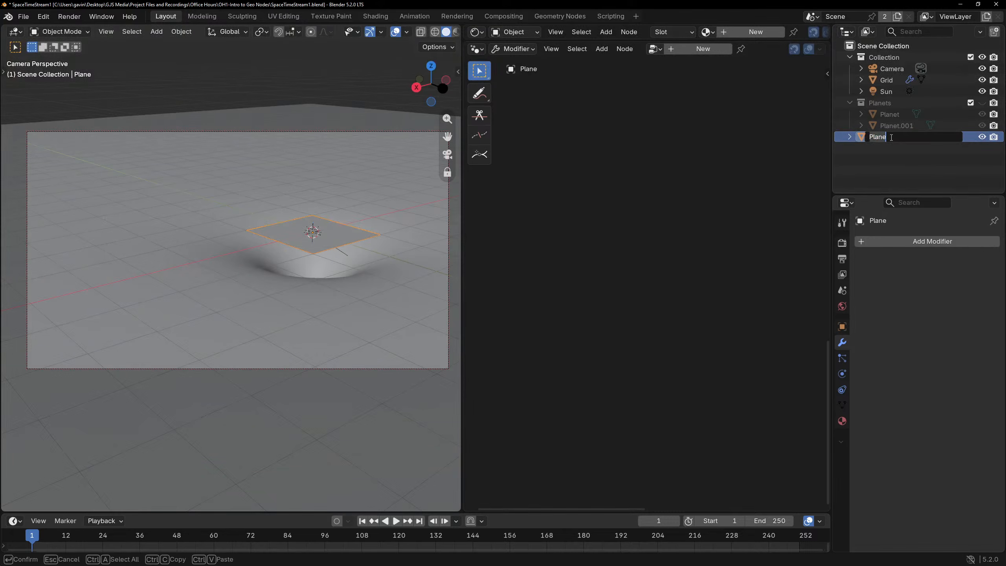
pyautogui.write('Com')
pyautogui.press('BackSpace')
pyautogui.press('BackSpace')
pyautogui.press('BackSpace')
pyautogui.write('Pla')
pyautogui.write('netF')
pyautogui.write('ts')
pyautogui.press('Return')
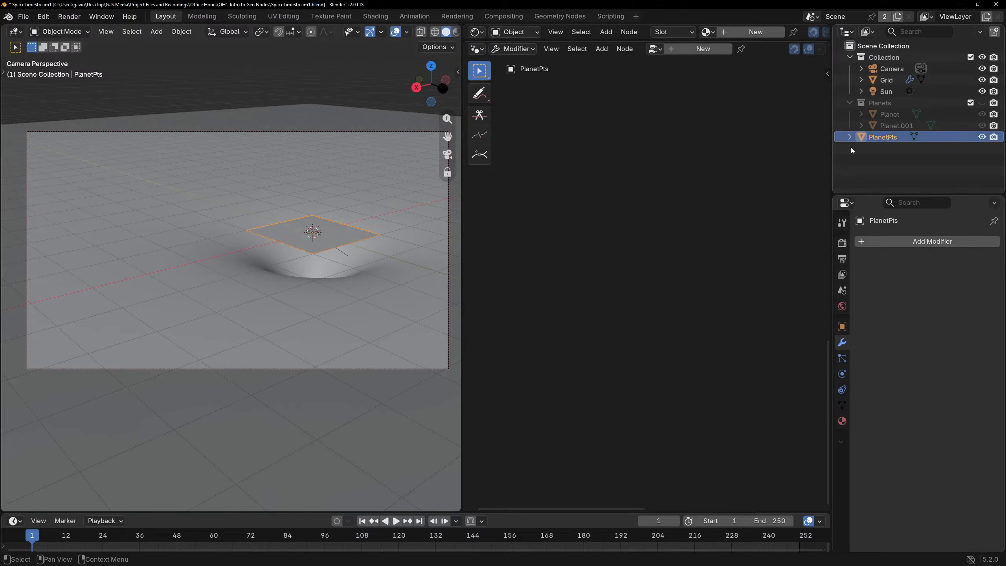
# Create a new geometry node tree on the PlanetPts object.
pyautogui.click(886, 81)
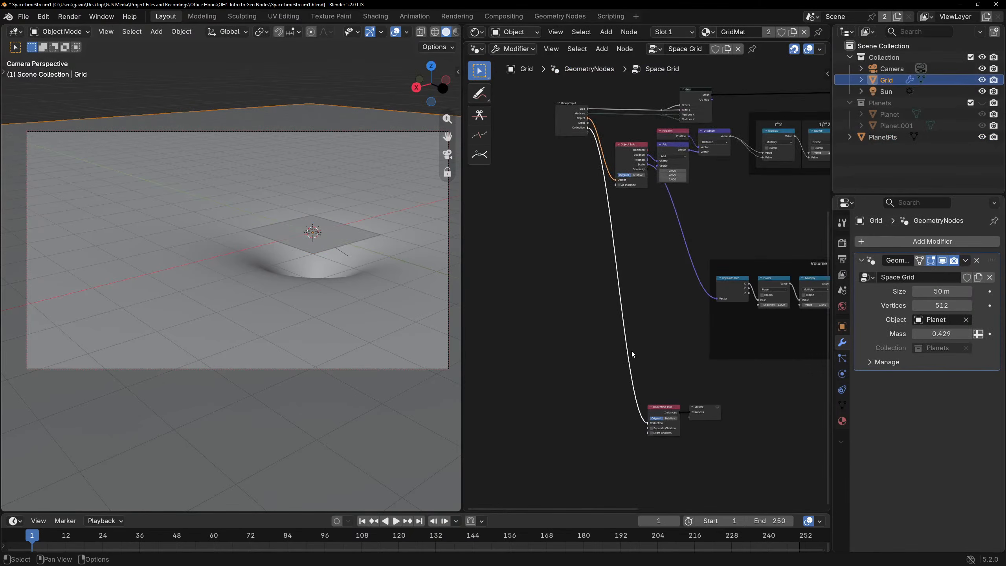
pyautogui.moveTo(668, 407); pyautogui.dragTo(638, 380)
pyautogui.click(895, 136)
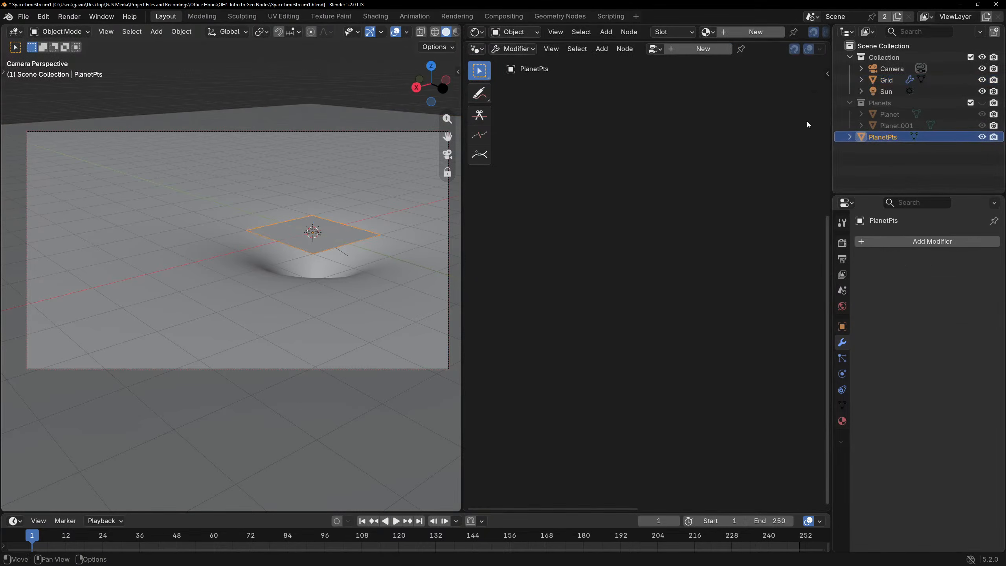
pyautogui.click(695, 49)
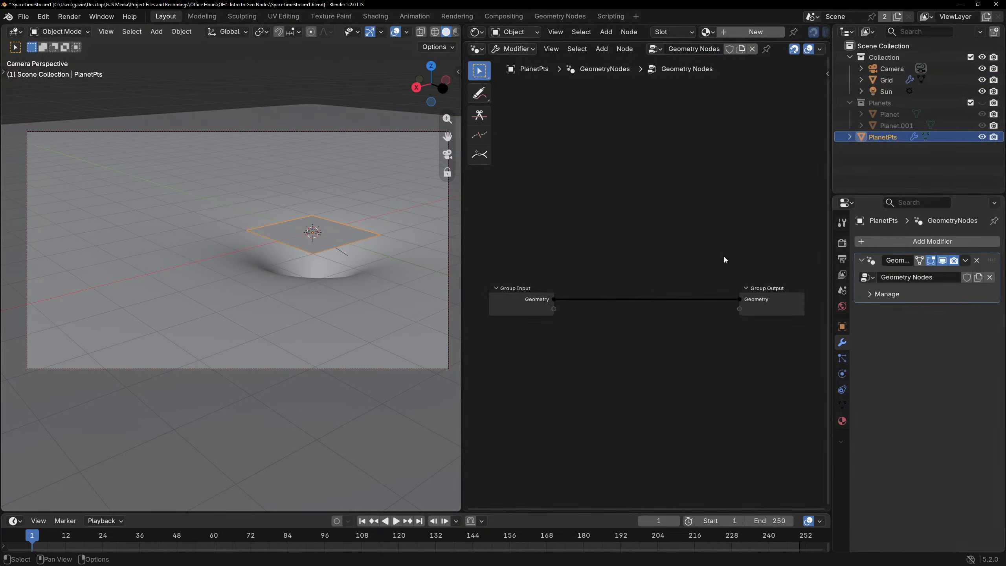
# Add a Collection Info node and feed its Collection input from a new socket on the Group Input.
pyautogui.hotkey('shift', 'a')
pyautogui.moveTo(602, 352)
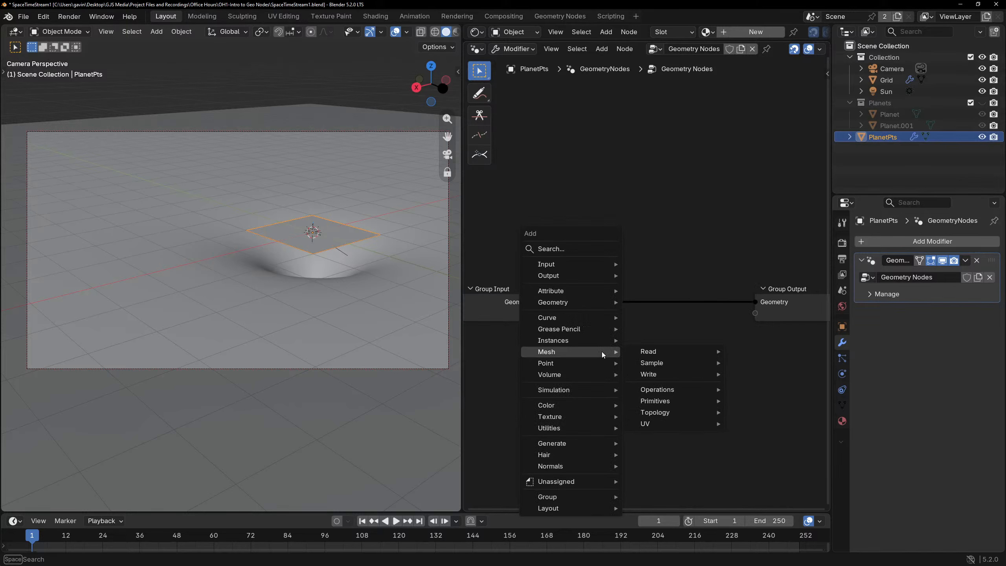
pyautogui.write('coll')
pyautogui.press('Down')
pyautogui.press('Down')
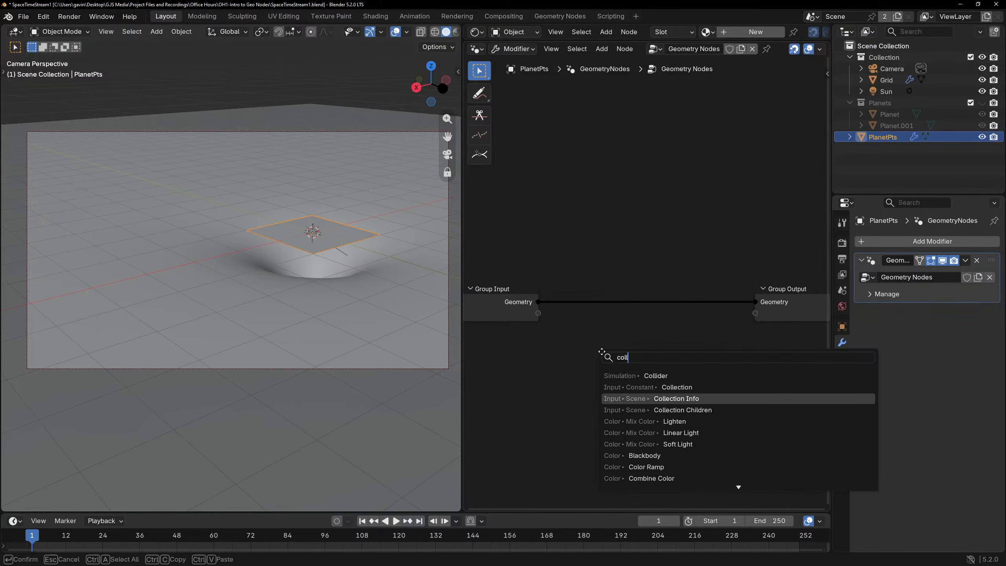
pyautogui.press('Return')
pyautogui.click(624, 323)
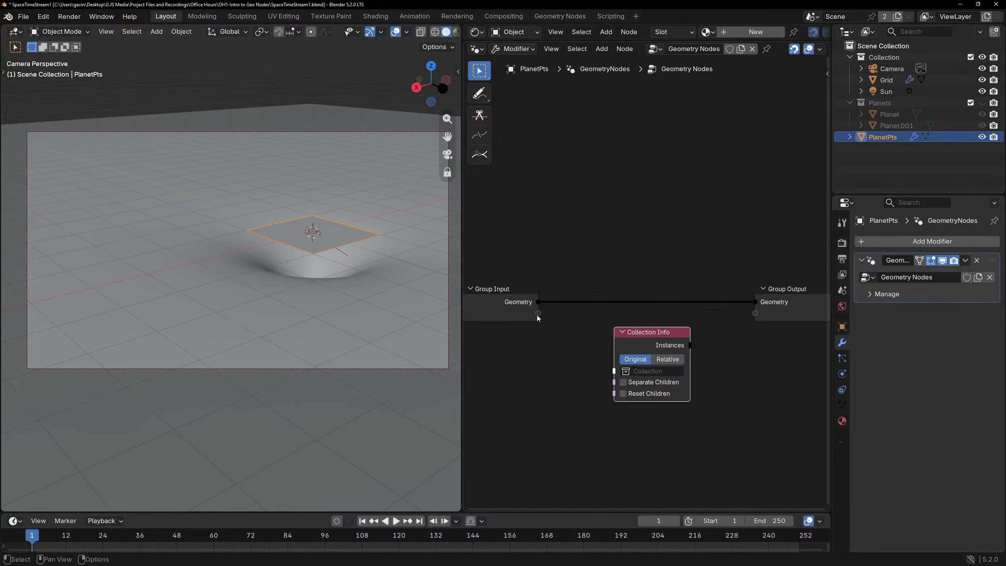
pyautogui.moveTo(538, 313); pyautogui.dragTo(614, 371)
# Remove the Geometry input socket from the PlanetPts node group, keeping only the Collection input.
pyautogui.press('n')
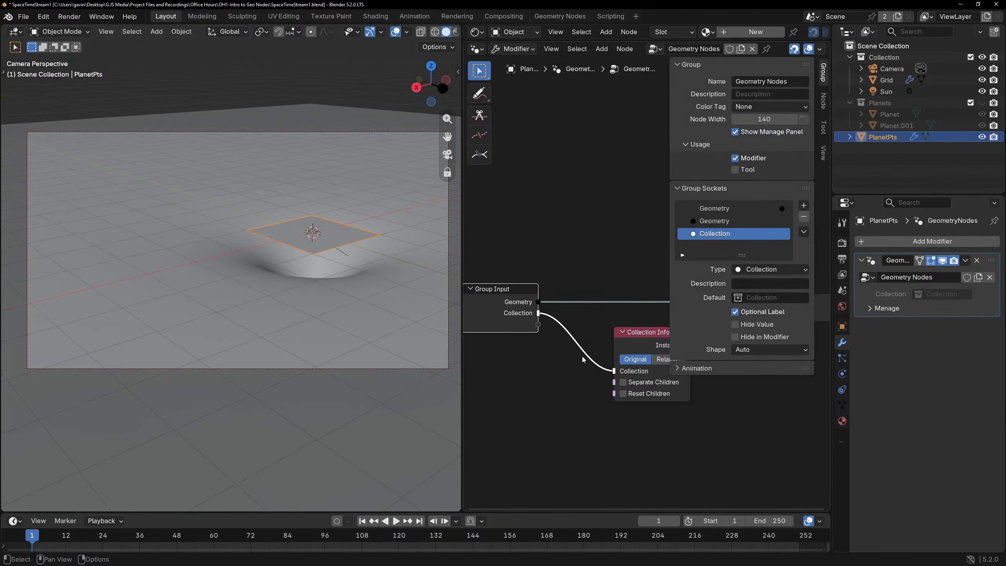
pyautogui.click(769, 219)
pyautogui.click(800, 218)
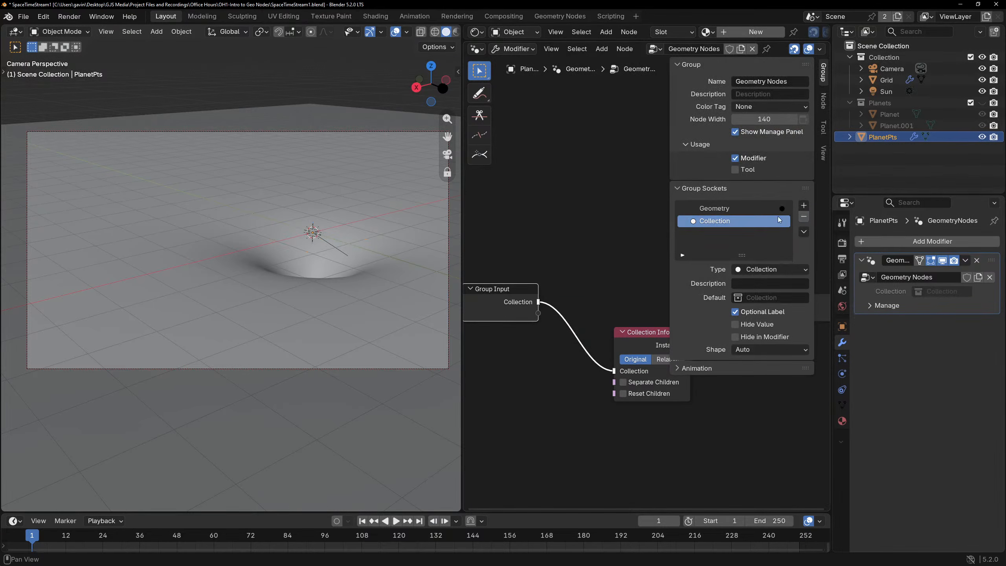
pyautogui.press('n')
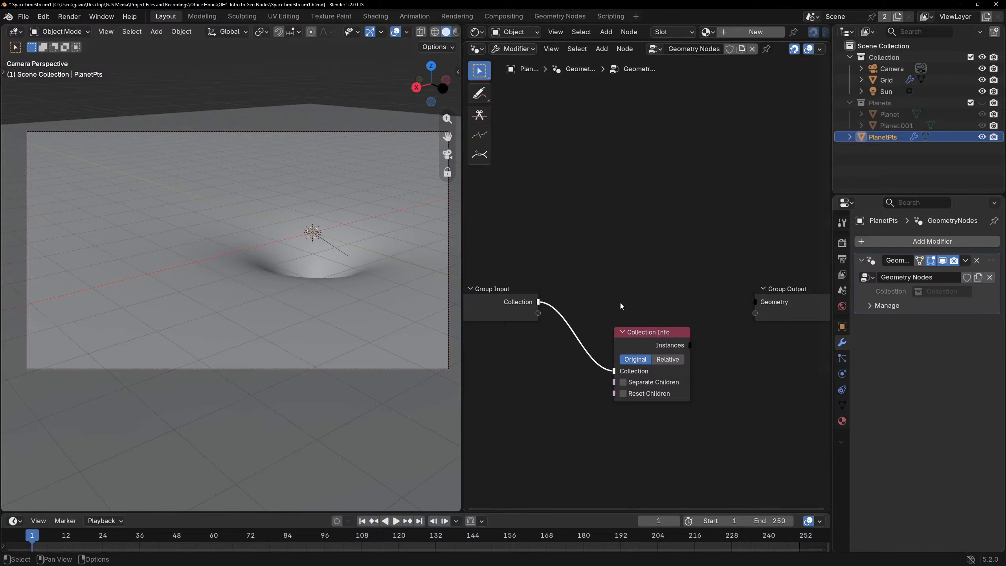
# Connect the Collection Info instances to the Group Output and set the PlanetPts modifier's Collection to Planets.
pyautogui.moveTo(690, 345); pyautogui.dragTo(756, 302)
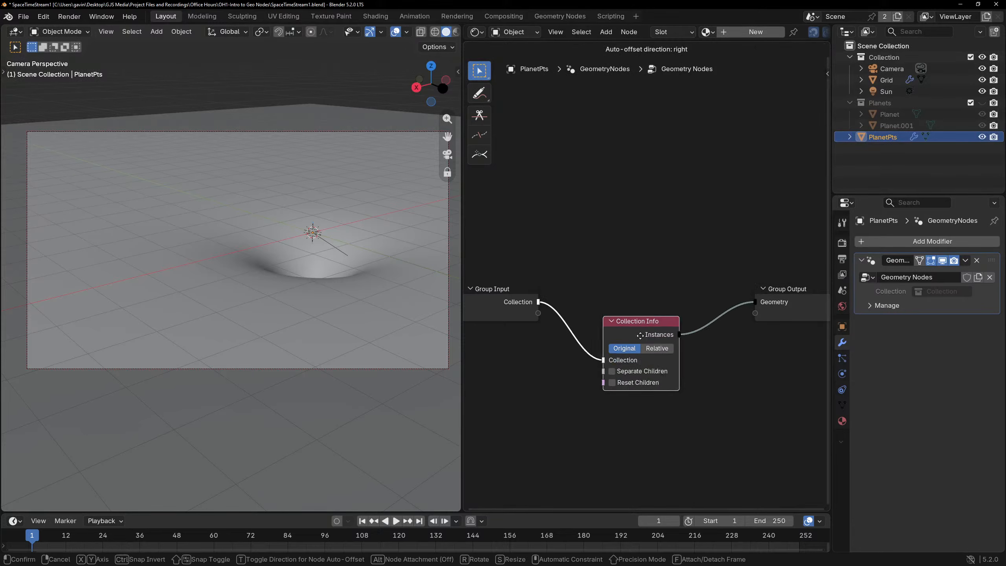
pyautogui.moveTo(654, 332); pyautogui.dragTo(611, 300)
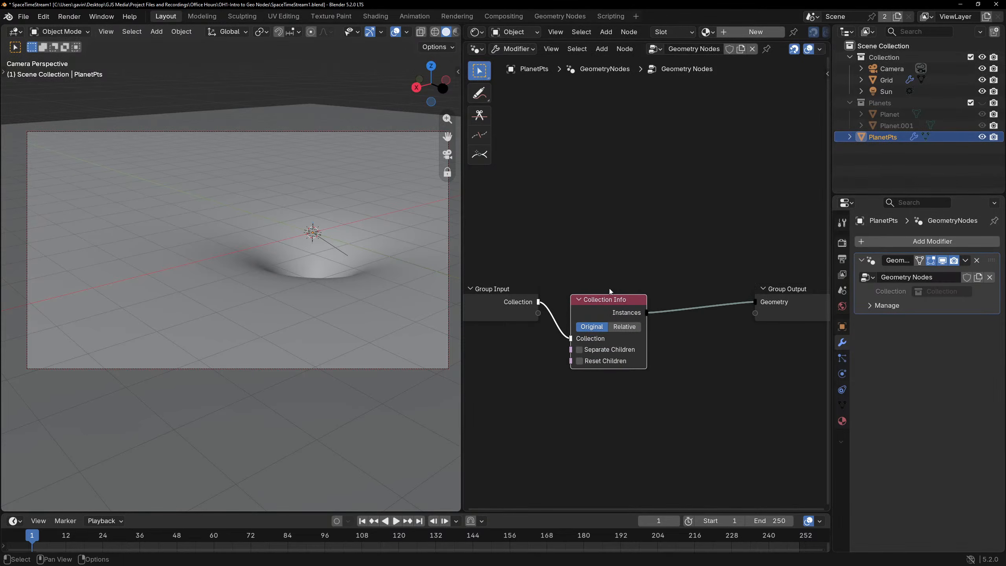
pyautogui.click(942, 291)
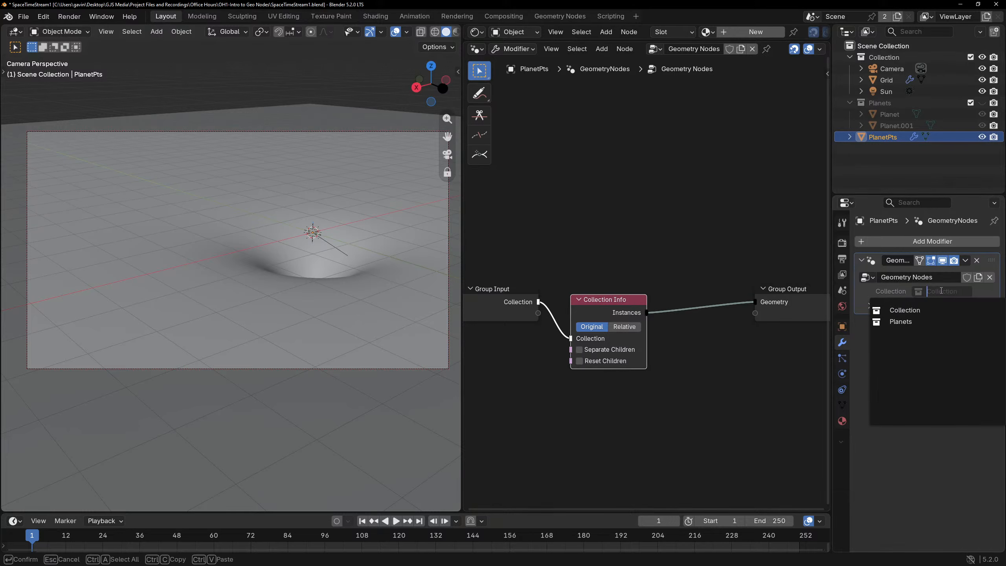
pyautogui.click(910, 322)
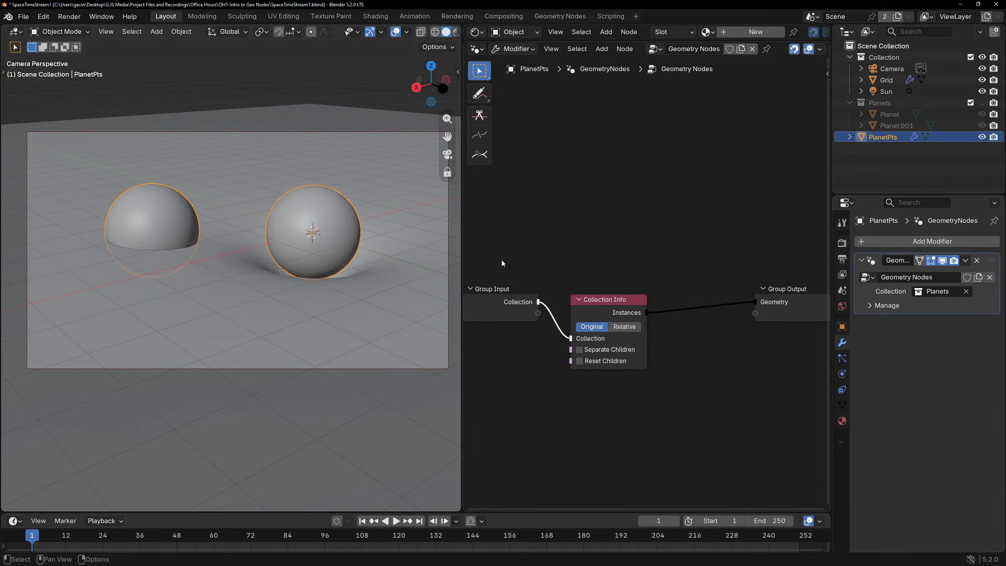
pyautogui.scroll(-2, 589, 239)
pyautogui.moveTo(621, 255); pyautogui.dragTo(593, 173, button='middle')
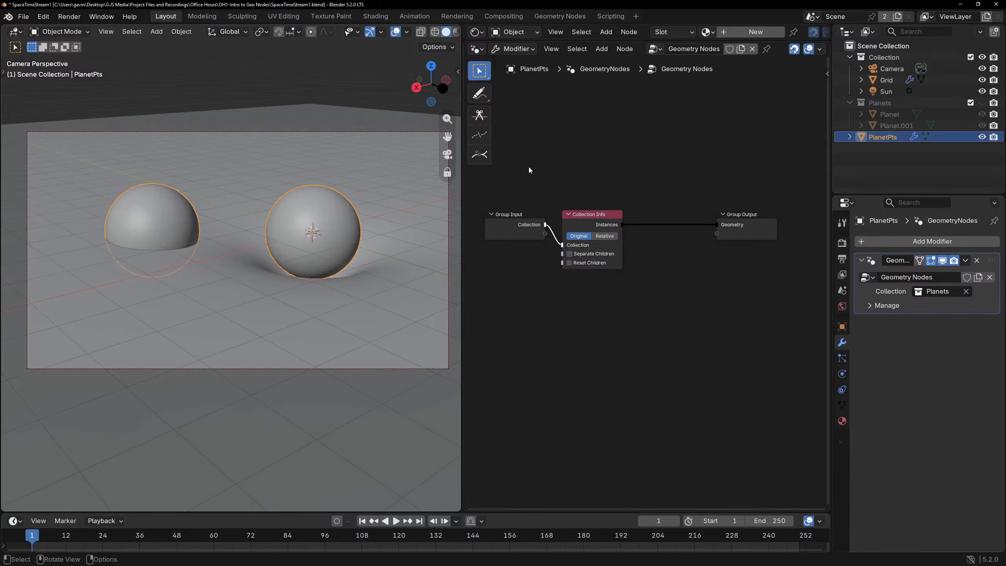
# Show the Planets collection with PlanetPts hidden, and scale Planet.001 down to about 0.456.
pyautogui.click(983, 102)
pyautogui.click(982, 137)
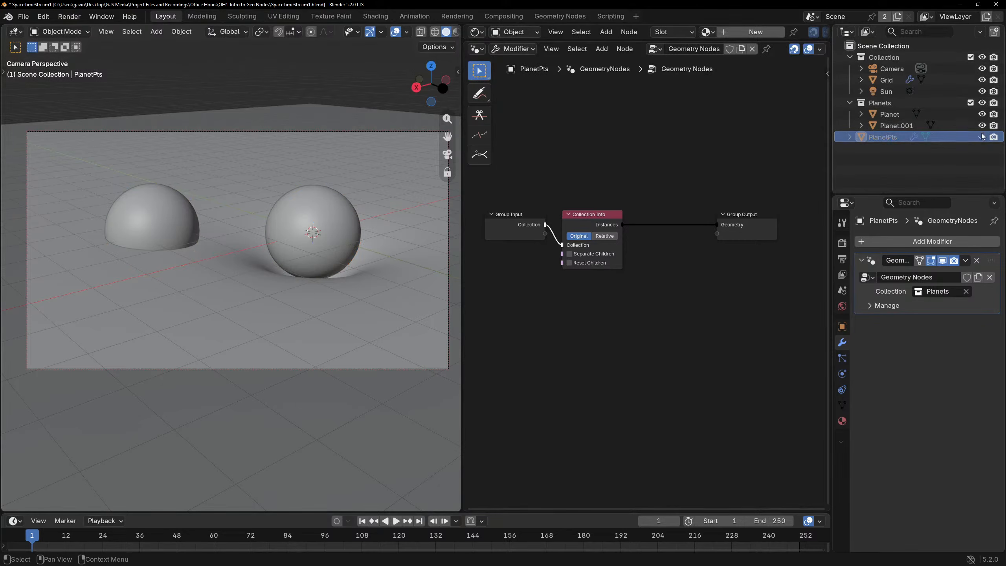
pyautogui.click(896, 125)
pyautogui.press('s')
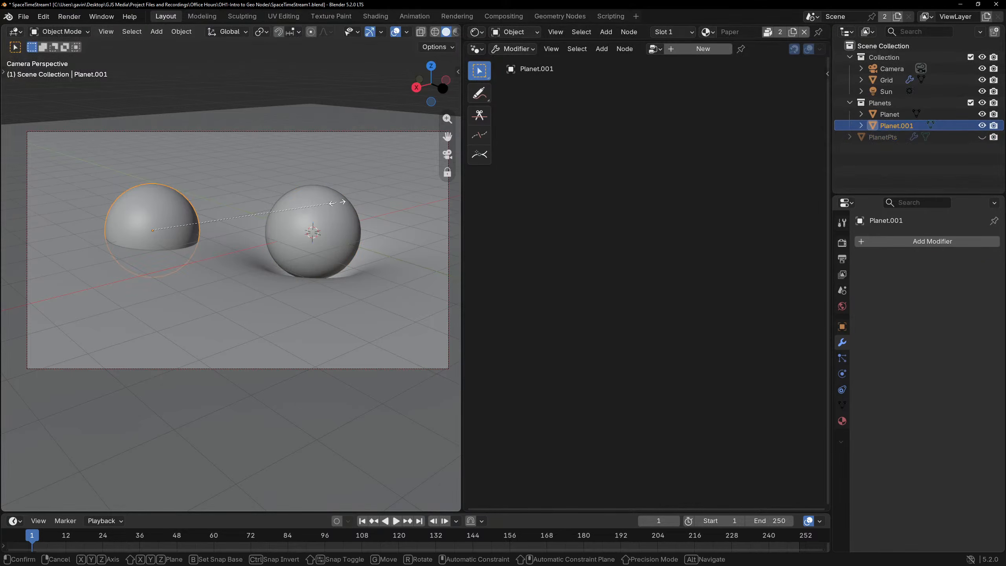
pyautogui.click(208, 210)
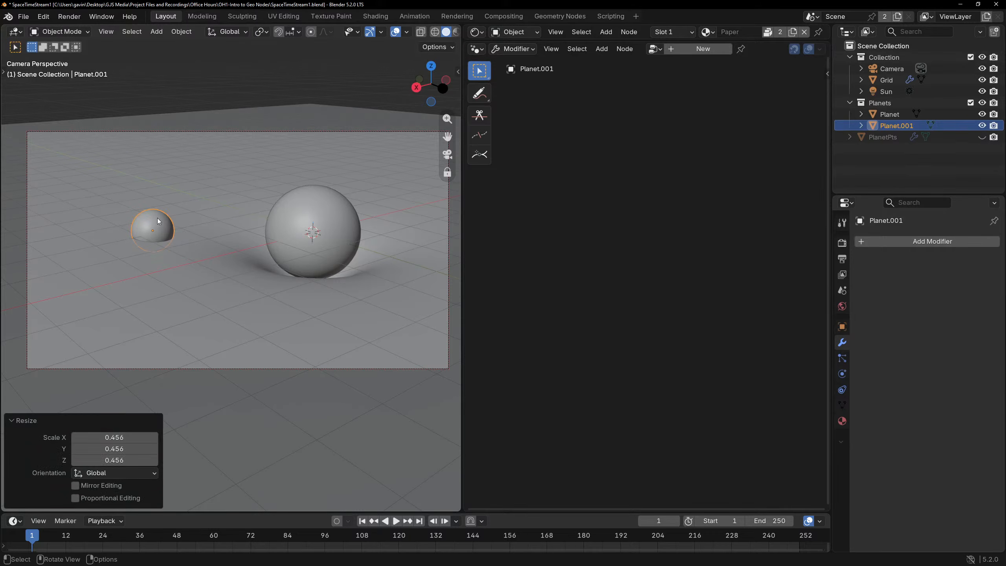
pyautogui.click(186, 246)
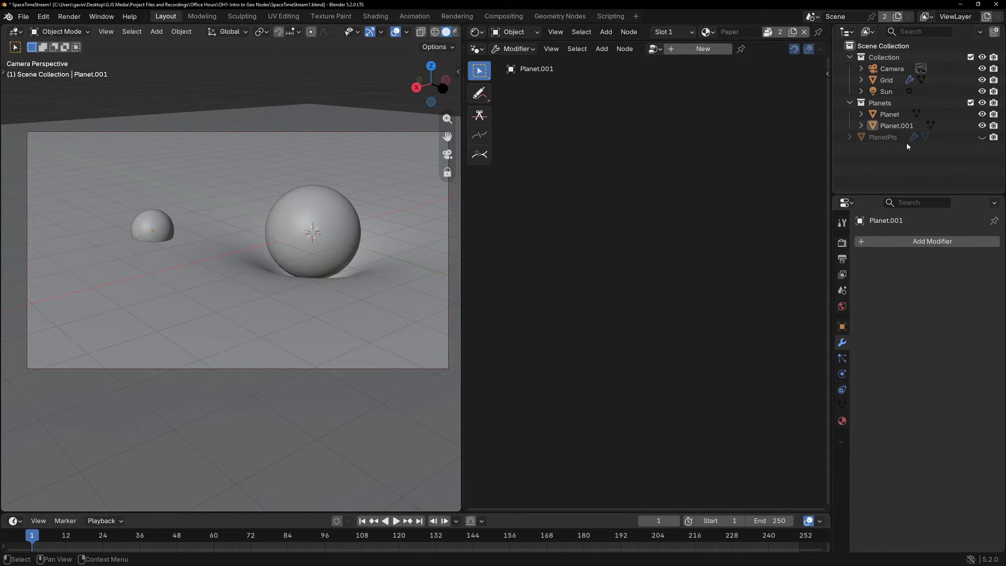
# Unhide PlanetPts, hide the Planets collection, and select PlanetPts.
pyautogui.click(982, 137)
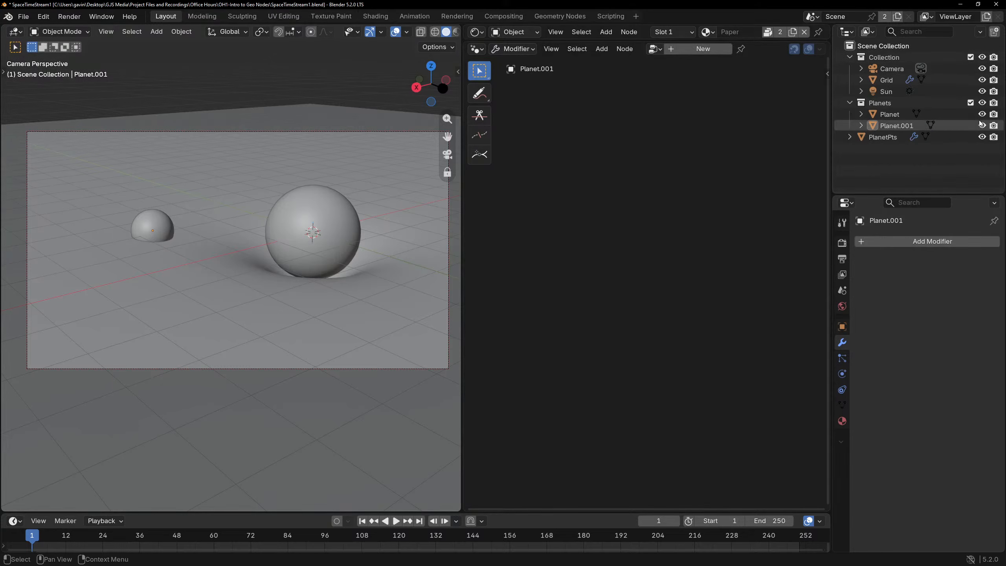
pyautogui.click(982, 102)
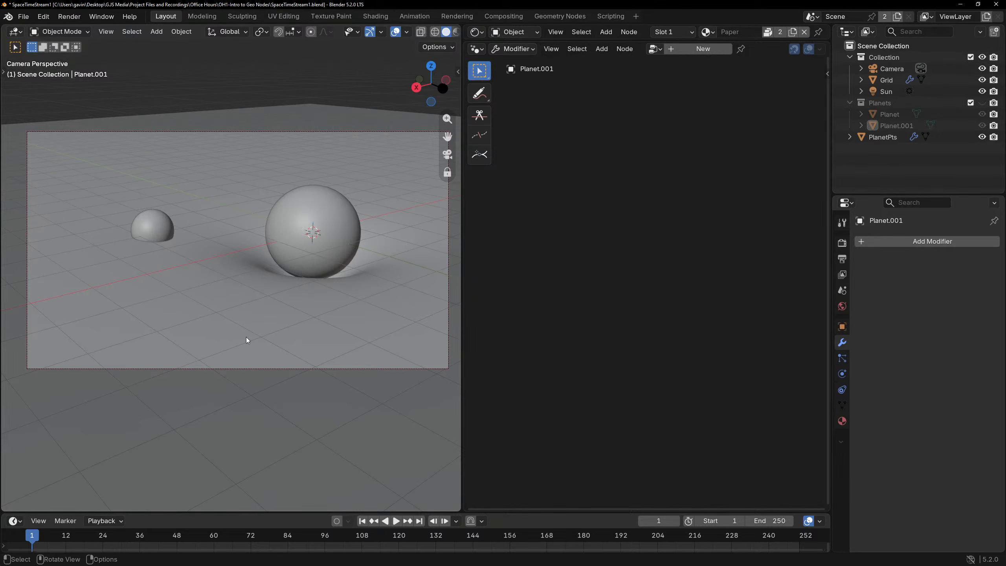
pyautogui.click(884, 137)
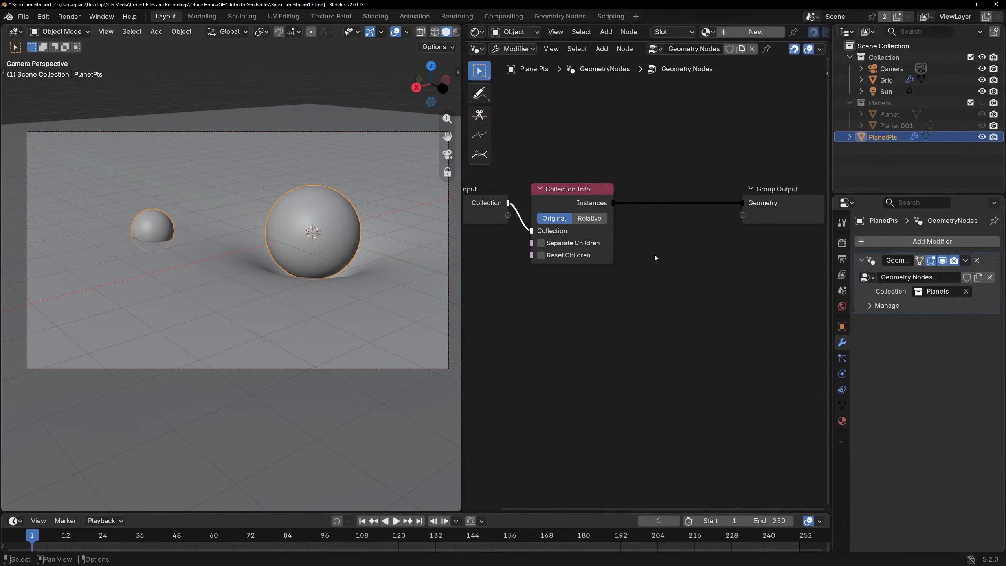
# Insert a Realize Instances node between Collection Info and Group Output, and enable Separate Children on Collection Info.
pyautogui.scroll(-2, 574, 225)
pyautogui.hotkey('shift', 'a')
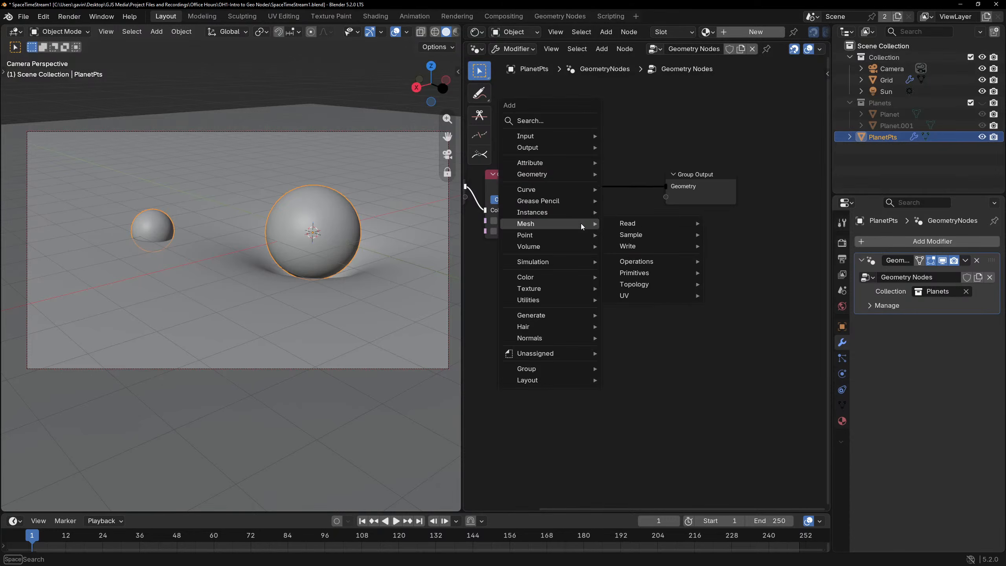
pyautogui.write('real')
pyautogui.press('Return')
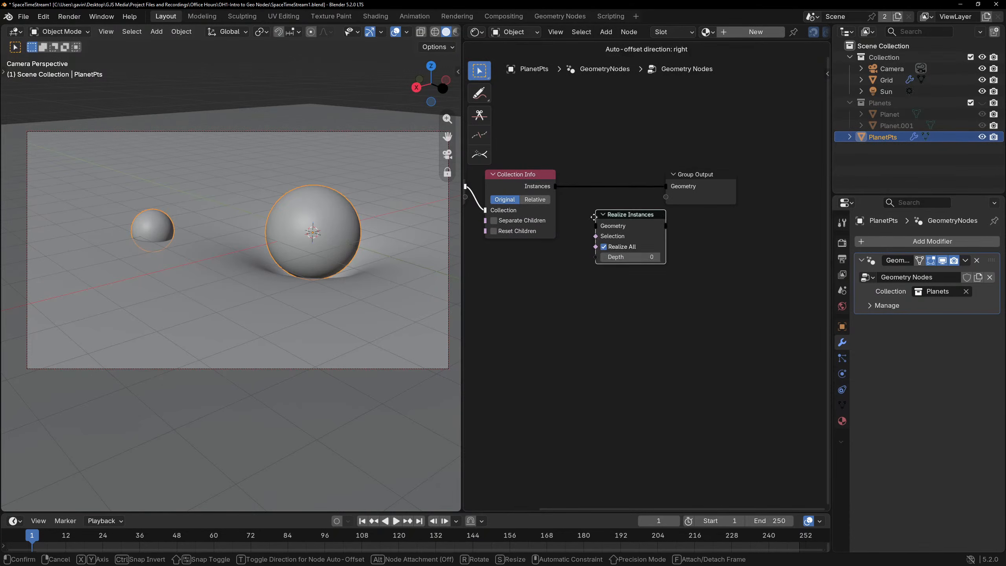
pyautogui.click(594, 226)
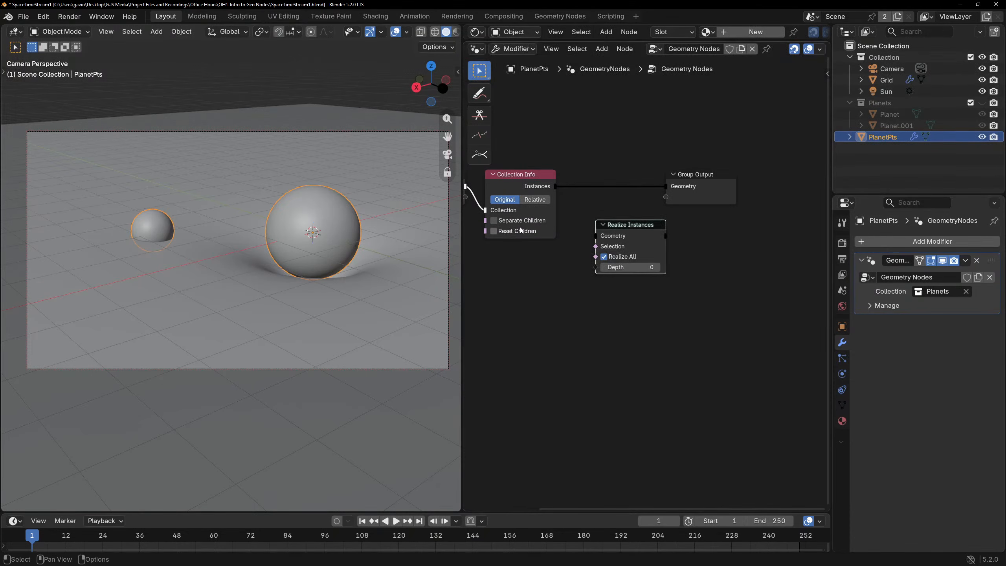
pyautogui.moveTo(627, 229); pyautogui.dragTo(606, 179)
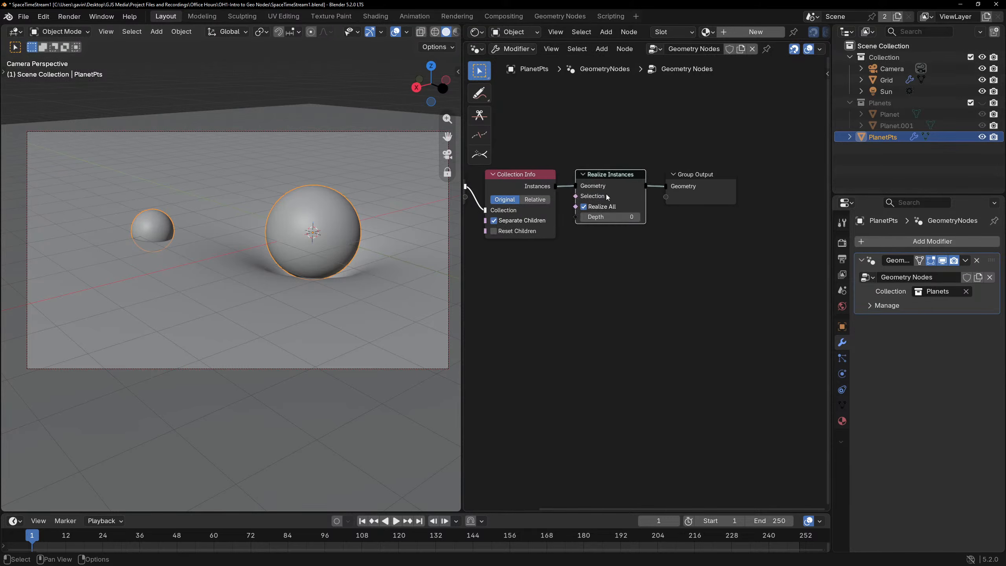
pyautogui.moveTo(637, 235); pyautogui.dragTo(680, 244, button='middle')
pyautogui.moveTo(730, 203); pyautogui.dragTo(741, 203)
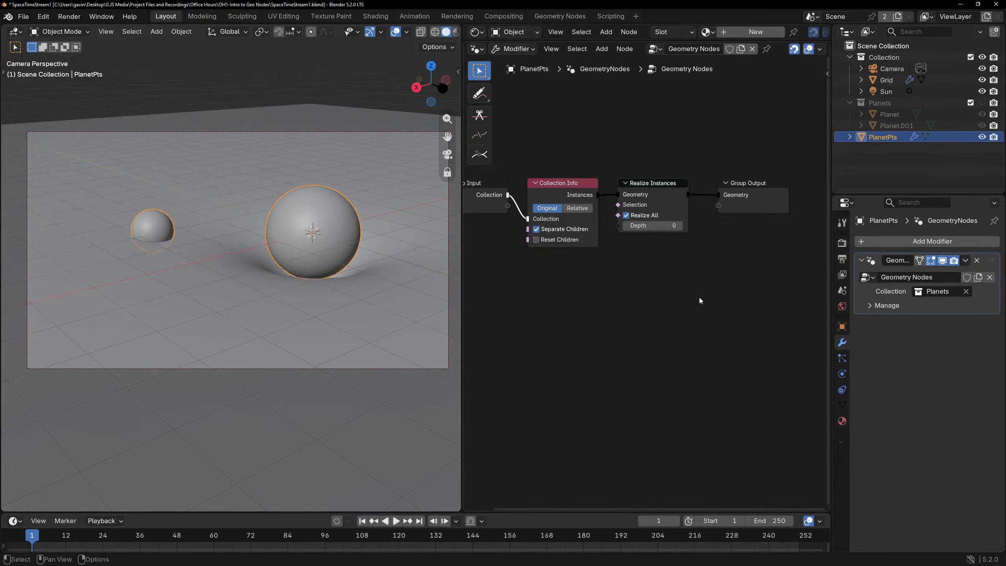
pyautogui.moveTo(669, 276); pyautogui.dragTo(569, 278, button='middle')
pyautogui.scroll(2, 570, 277)
pyautogui.scroll(-3, 609, 263)
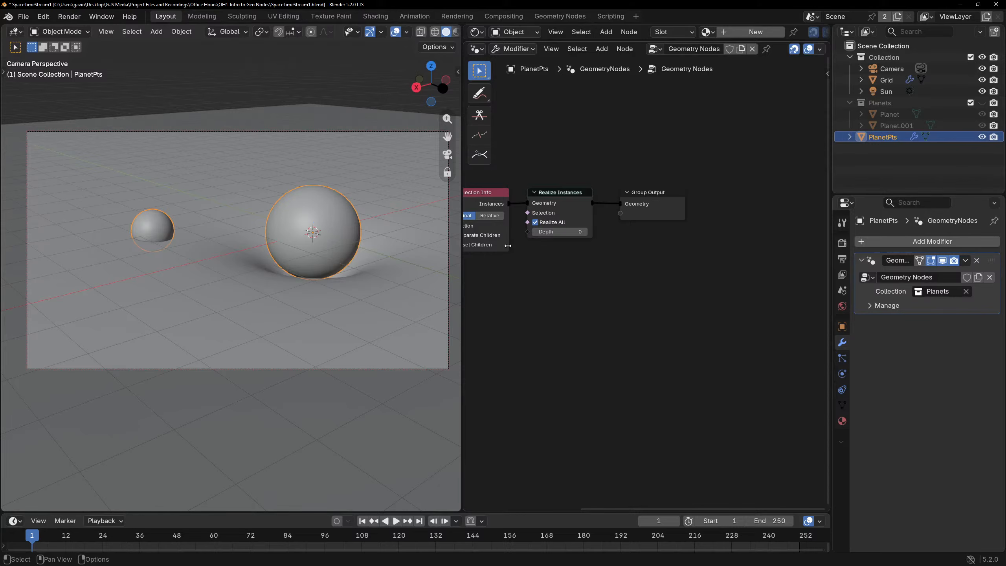
pyautogui.moveTo(569, 274)
pyautogui.mouseDown(button='middle')
pyautogui.moveTo(600, 249)
pyautogui.moveTo(676, 245)
pyautogui.moveTo(558, 259)
pyautogui.mouseUp(button='middle')
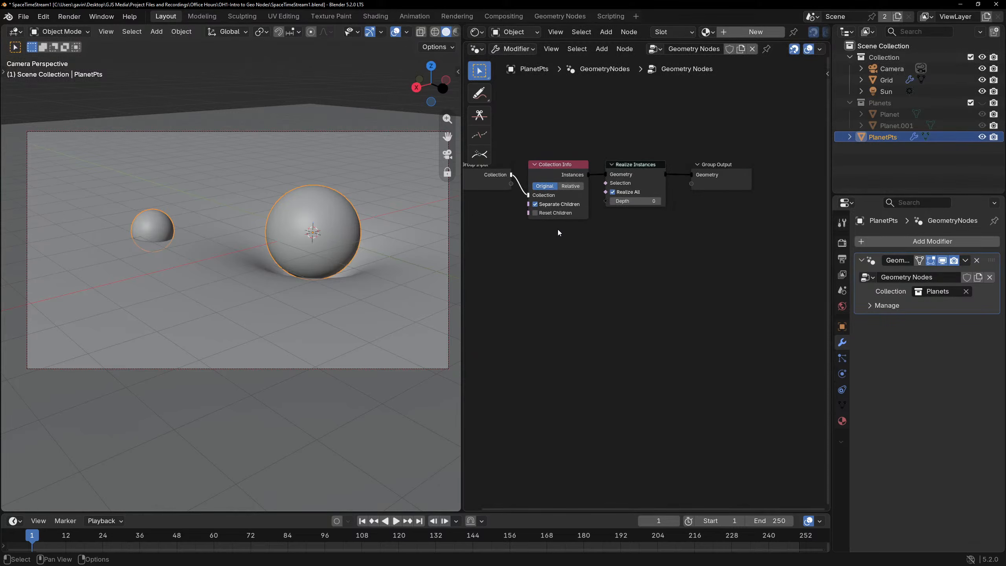
pyautogui.scroll(6, 614, 232)
pyautogui.scroll(-4, 620, 231)
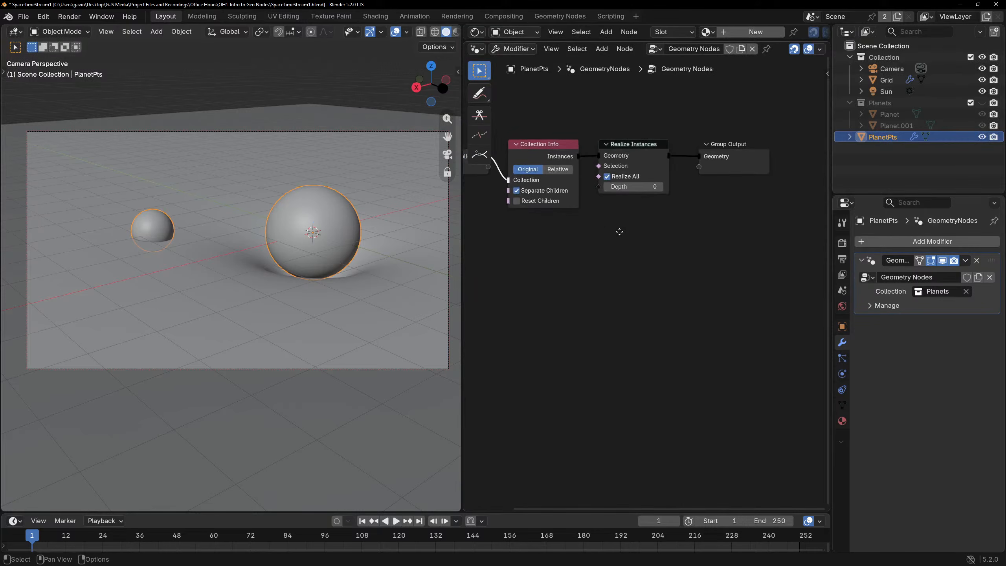
pyautogui.moveTo(620, 232); pyautogui.dragTo(644, 250, button='middle')
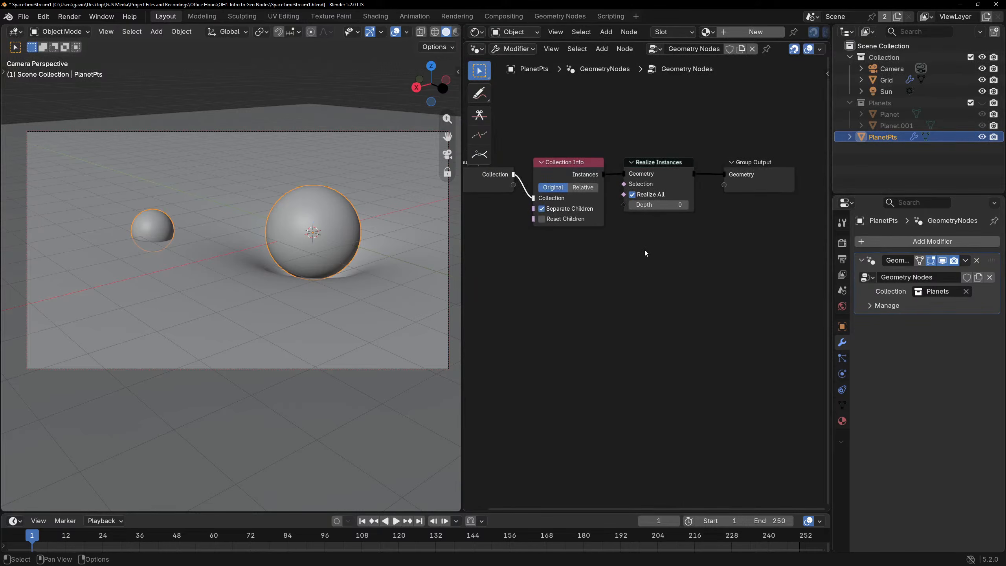
# Add a Mesh Island node below the Collection Info node.
pyautogui.hotkey('shift', 'a')
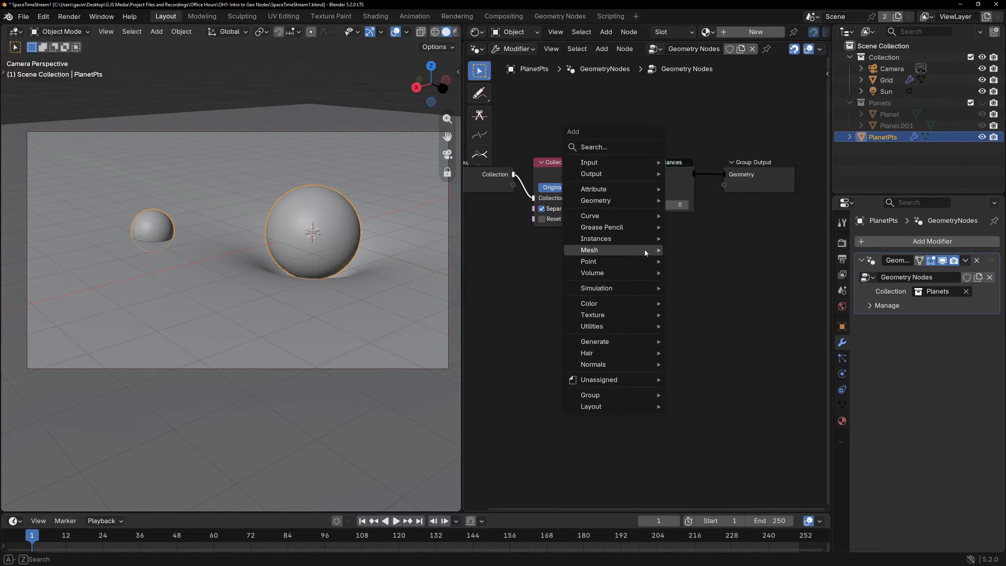
pyautogui.moveTo(645, 249)
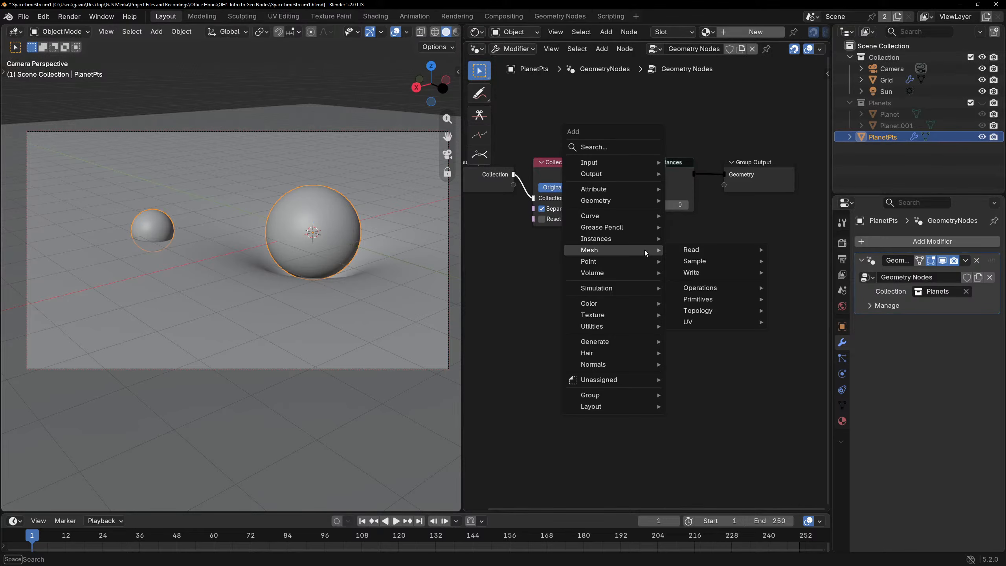
pyautogui.write('mesh')
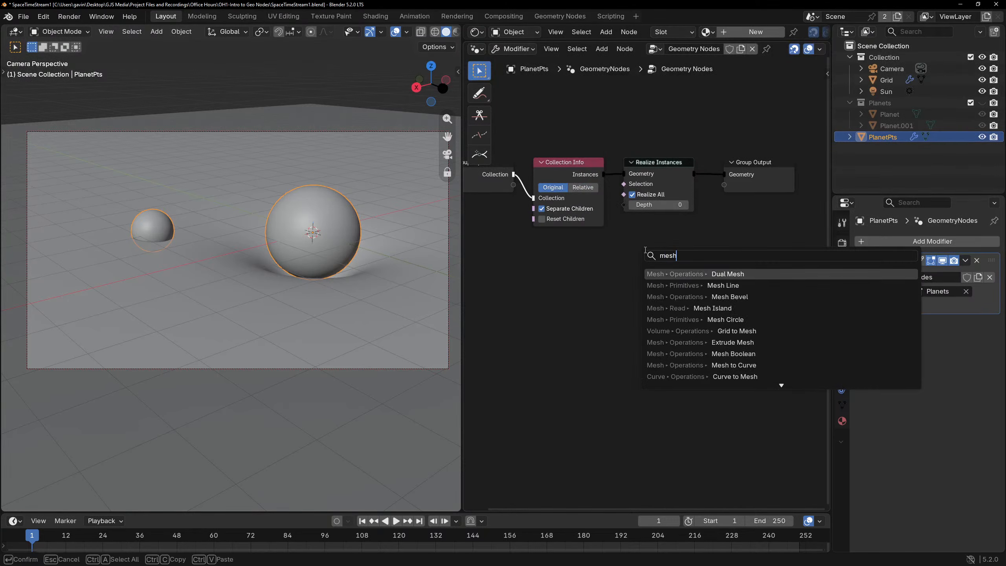
pyautogui.press('Down')
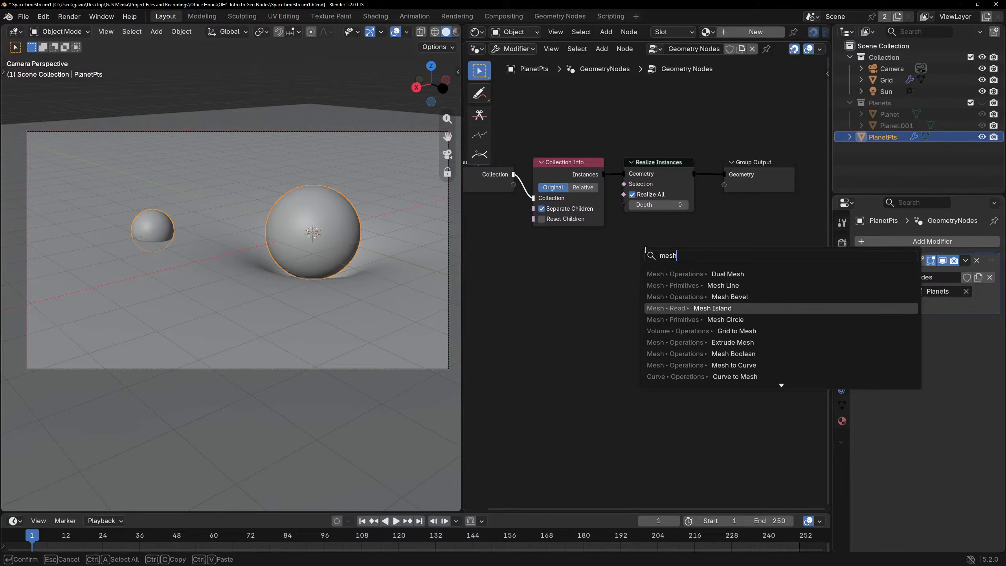
pyautogui.press('Return')
pyautogui.click(540, 272)
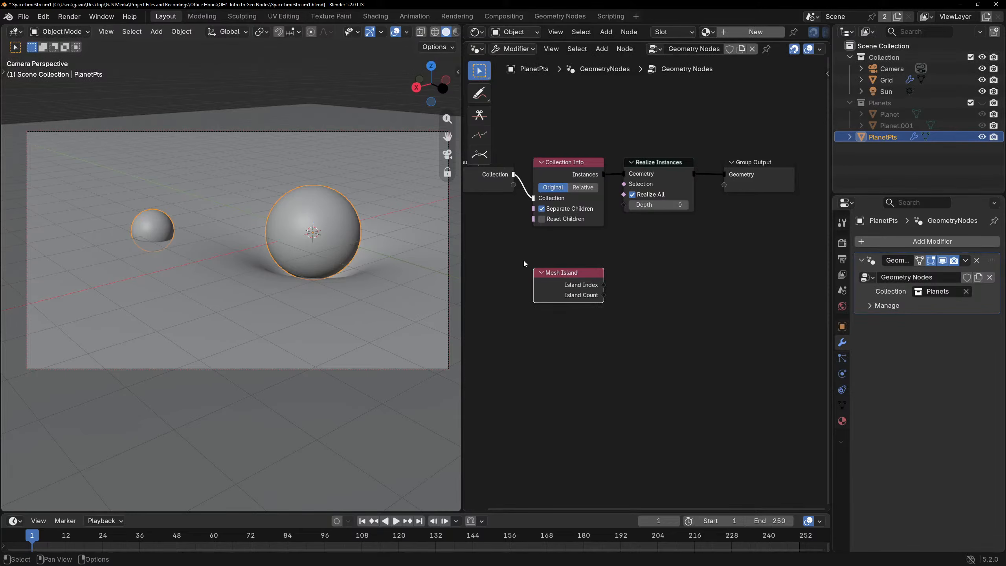
# Move the Group Output node farther away from Realize Instances to make room for more nodes.
pyautogui.scroll(5, 588, 260)
pyautogui.click(620, 240)
pyautogui.scroll(-3, 636, 260)
pyautogui.moveTo(637, 263); pyautogui.dragTo(570, 277, button='middle')
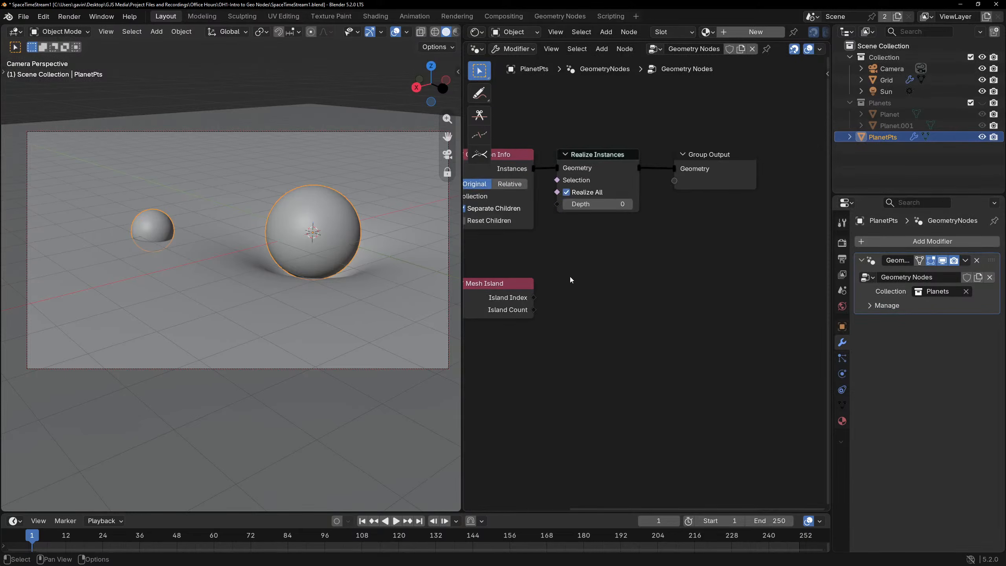
pyautogui.scroll(-1, 576, 242)
pyautogui.moveTo(665, 184); pyautogui.dragTo(794, 185)
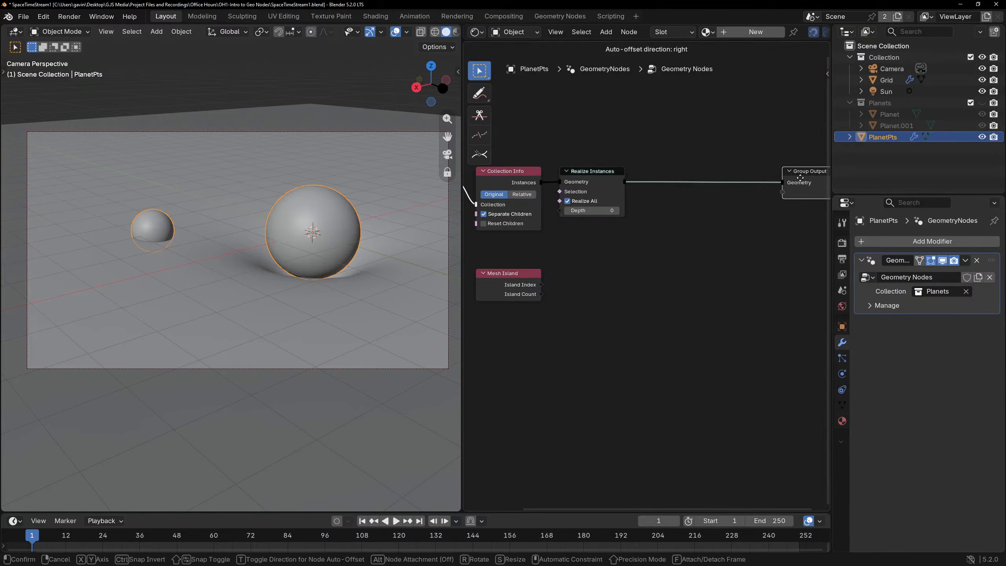
pyautogui.scroll(-1, 667, 223)
pyautogui.scroll(-1, 668, 223)
pyautogui.moveTo(668, 223); pyautogui.dragTo(616, 216, button='middle')
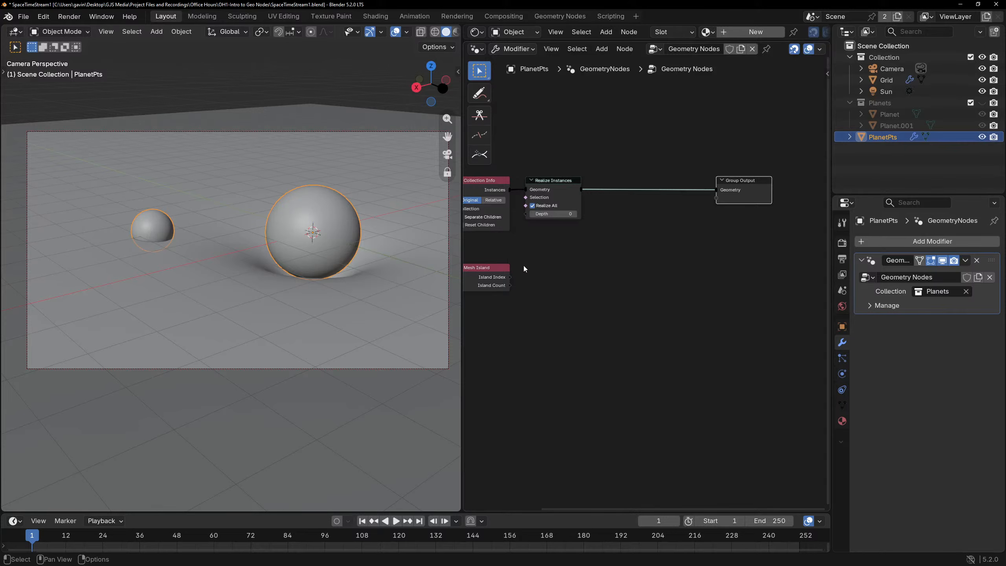
# Examine the finished PlanetPts node tree in the Earth&Moon Blender file as a reference.
pyautogui.moveTo(554, 260); pyautogui.dragTo(585, 246, button='middle')
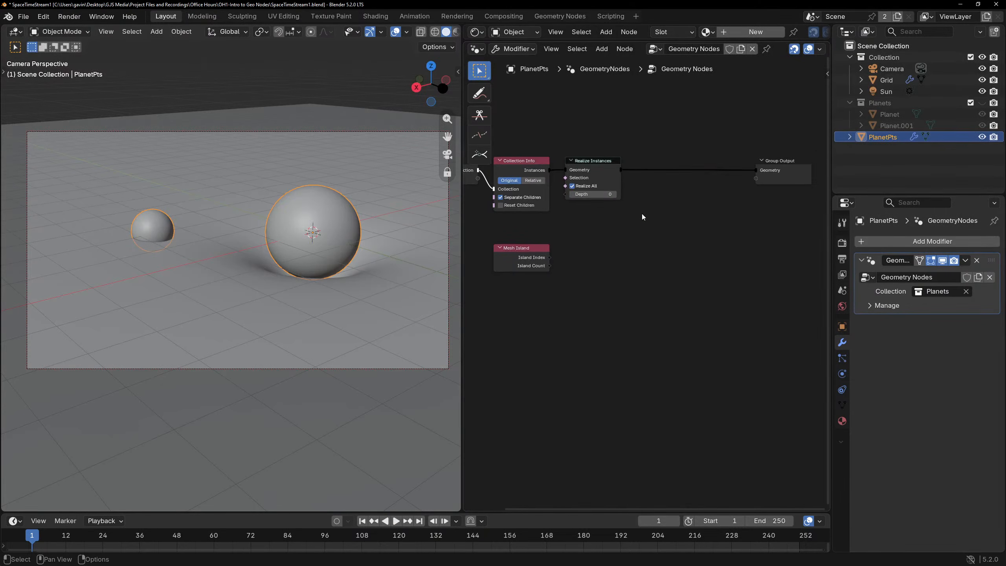
pyautogui.scroll(2, 642, 214)
pyautogui.scroll(-1, 644, 211)
pyautogui.moveTo(644, 211); pyautogui.dragTo(643, 262, button='middle')
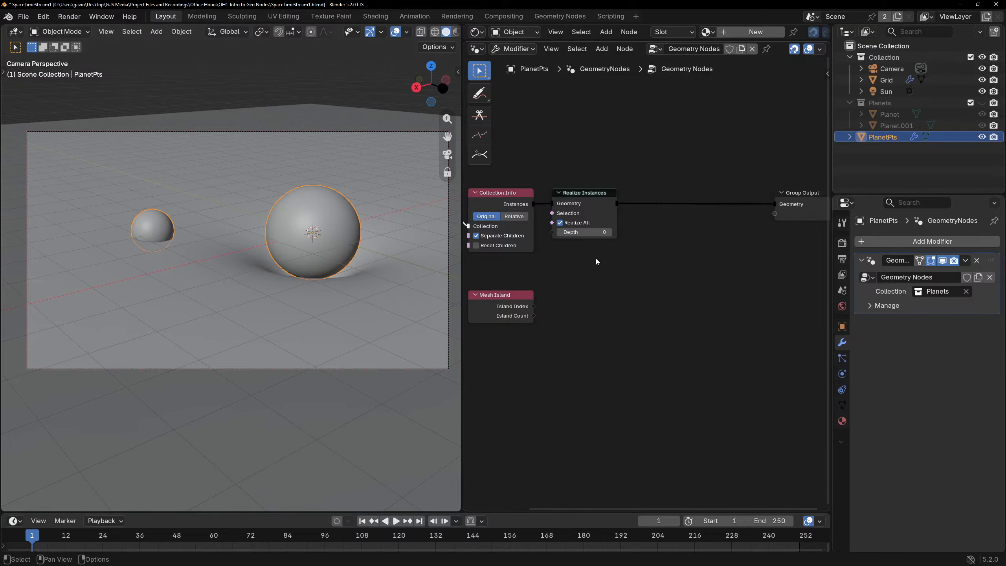
pyautogui.scroll(1, 634, 253)
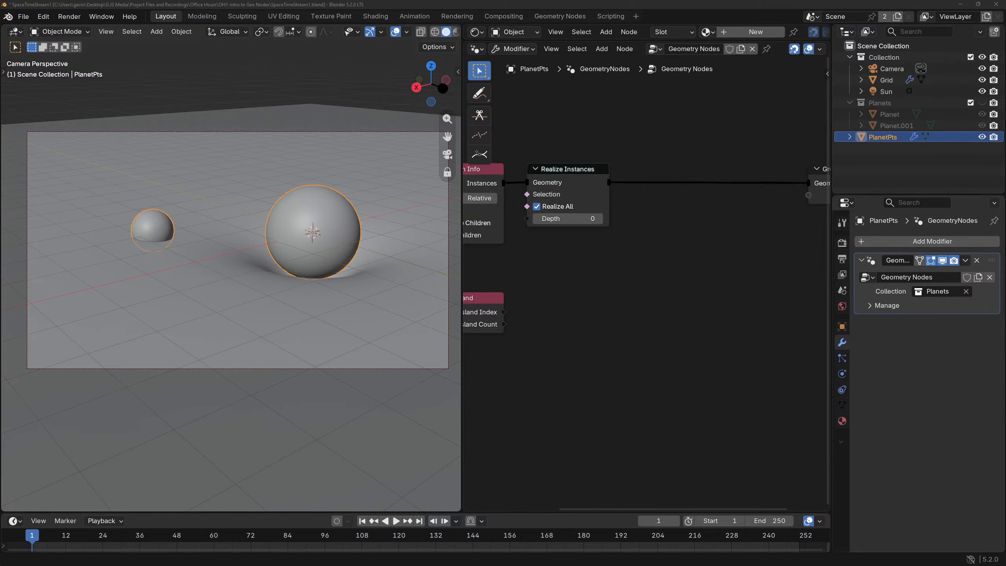
pyautogui.moveTo(1, 113); pyautogui.dragTo(726, 42)
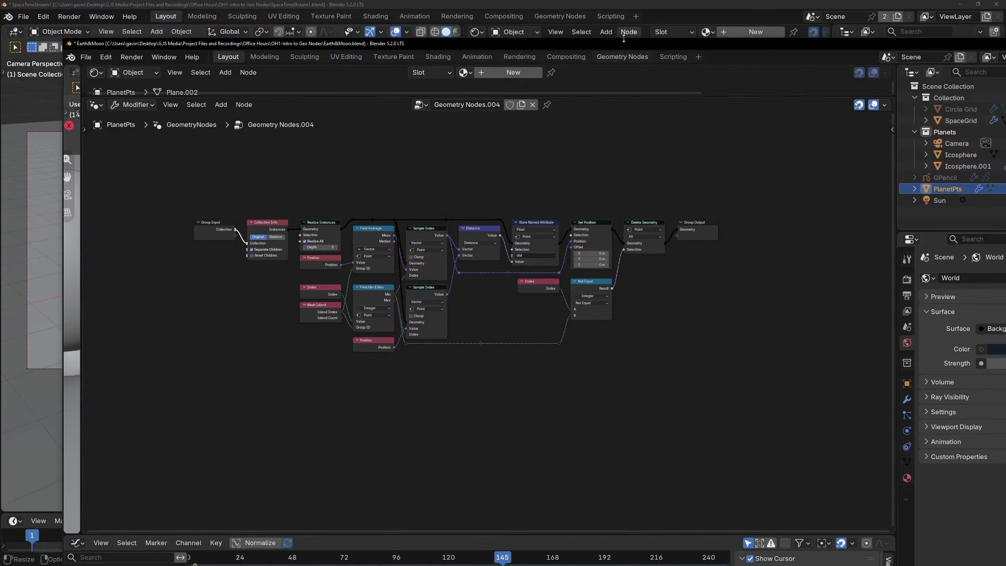
pyautogui.moveTo(634, 40); pyautogui.dragTo(1, 18)
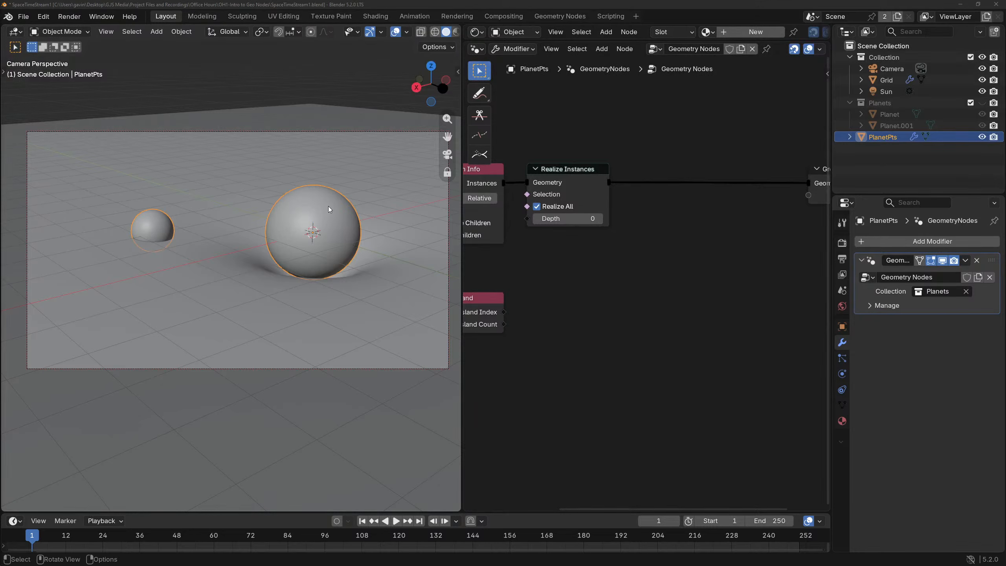
# Widen the node editor by narrowing the 3D viewport, and bring the whole node tree into view.
pyautogui.moveTo(622, 261); pyautogui.dragTo(531, 267, button='middle')
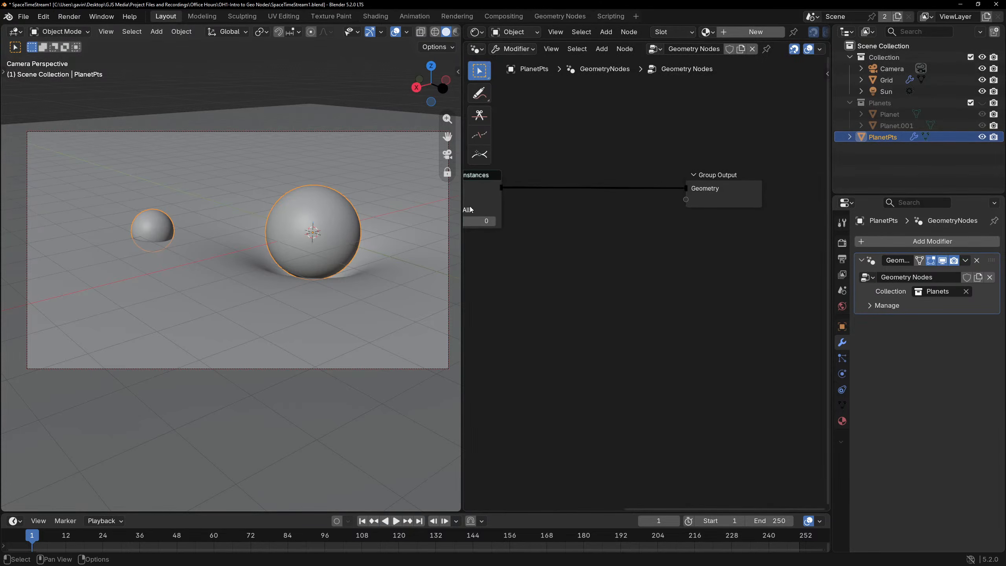
pyautogui.moveTo(462, 190); pyautogui.dragTo(318, 191)
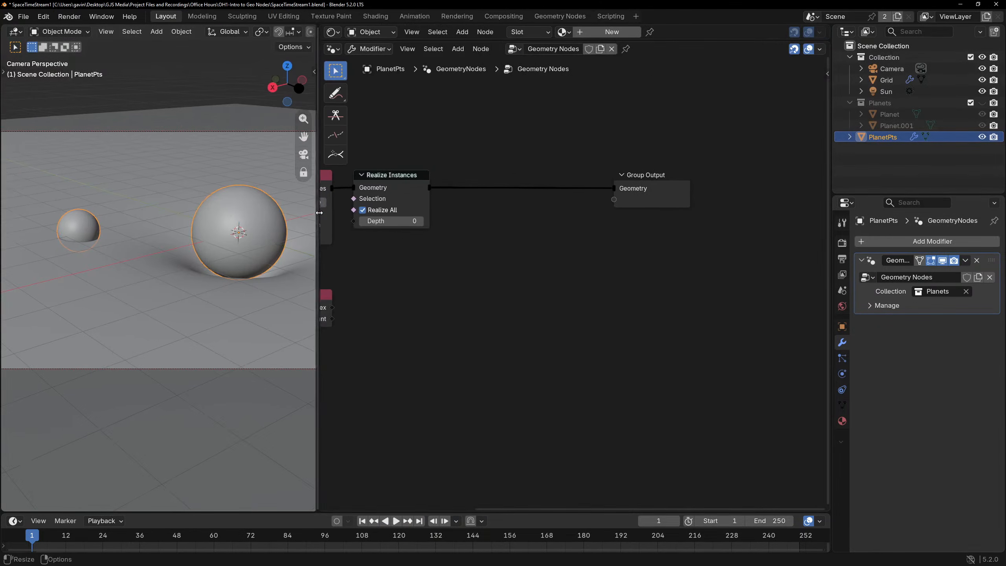
pyautogui.moveTo(434, 231); pyautogui.dragTo(476, 229, button='middle')
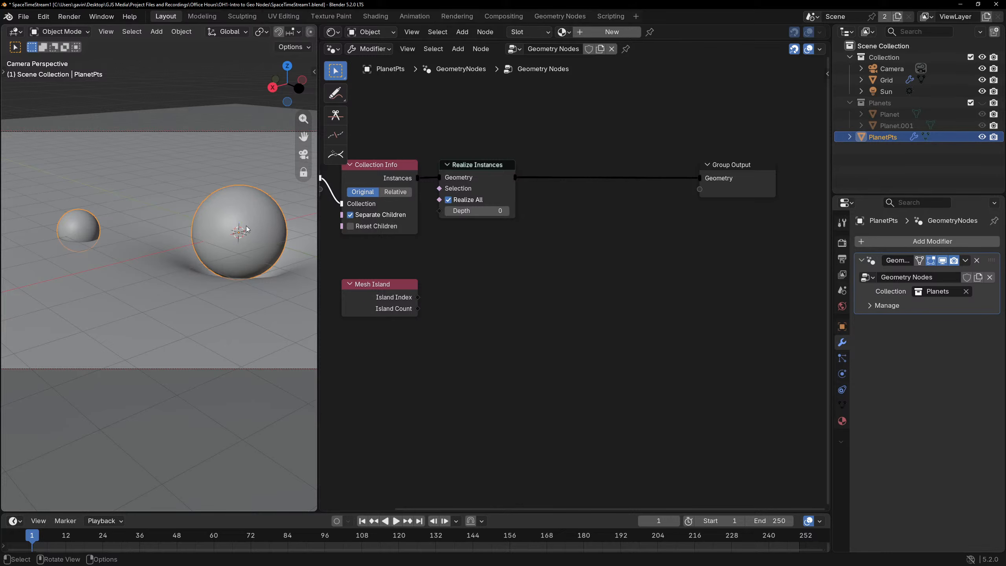
pyautogui.scroll(-3, 594, 213)
pyautogui.moveTo(582, 207); pyautogui.dragTo(549, 209, button='middle')
pyautogui.scroll(2, 602, 193)
pyautogui.scroll(1, 584, 191)
pyautogui.scroll(-1, 549, 209)
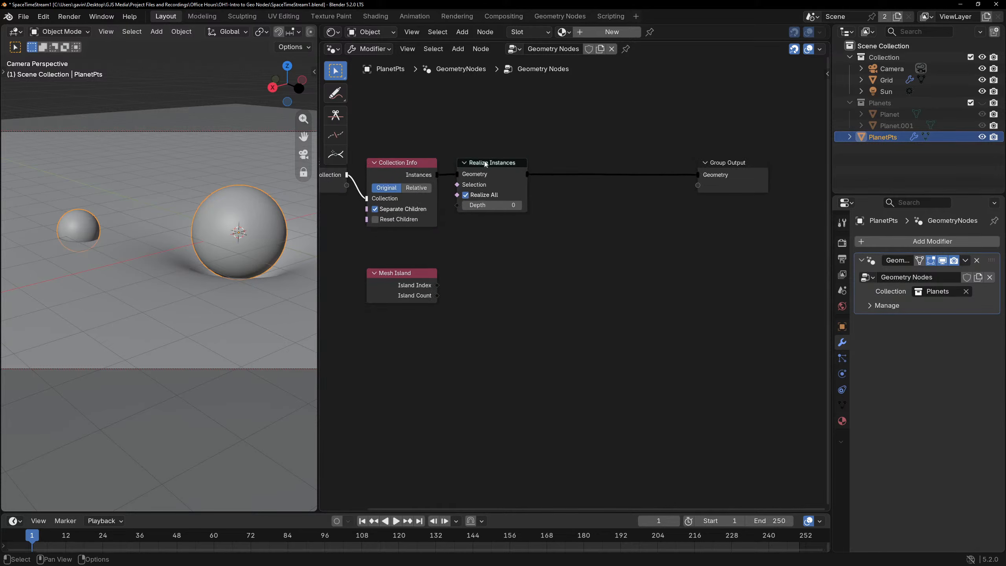
# Preview Mesh Island's Island Index on the Realize Instances geometry with a Viewer node, and shift Mesh Island slightly down.
pyautogui.click(481, 162)
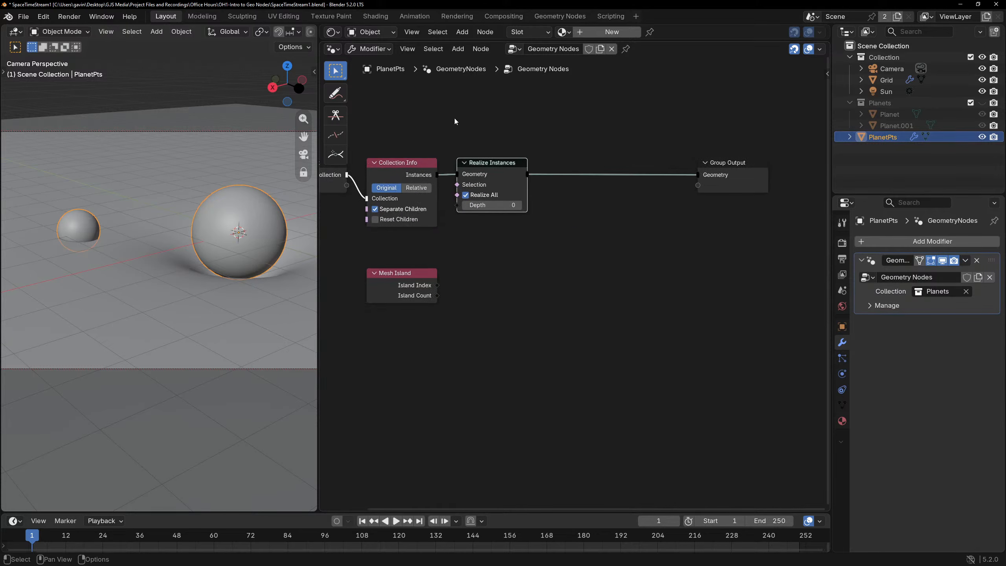
pyautogui.click(410, 295)
pyautogui.click(510, 235)
pyautogui.scroll(3, 427, 242)
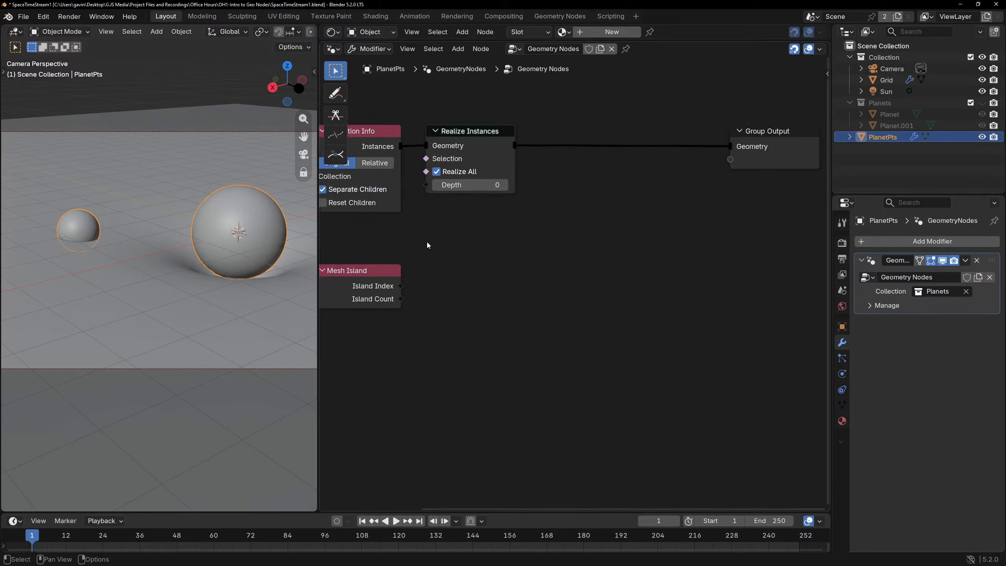
pyautogui.keyDown('ctrl'); pyautogui.keyDown('shift'); pyautogui.click(398, 298); pyautogui.keyUp('shift'); pyautogui.keyUp('ctrl')
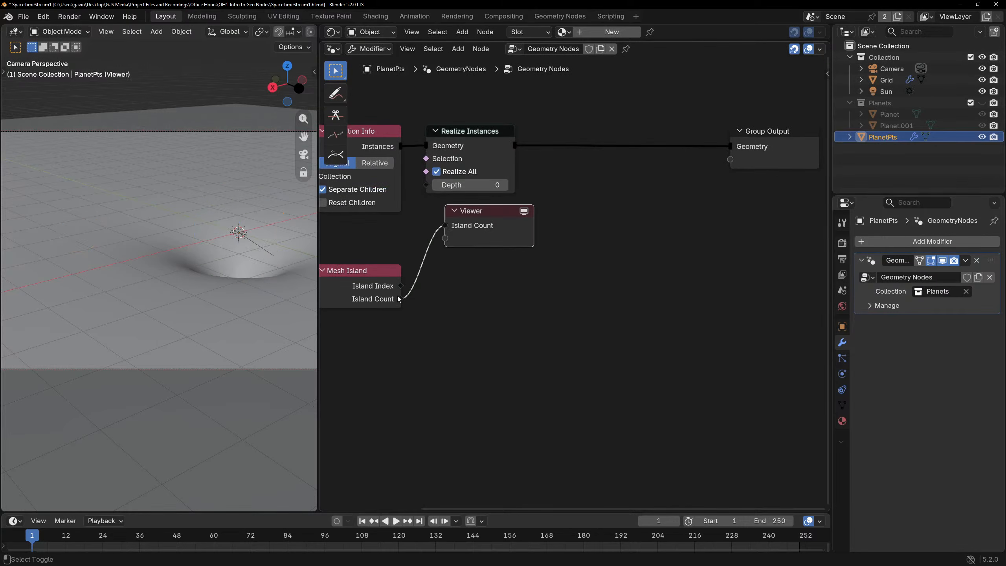
pyautogui.keyDown('ctrl'); pyautogui.keyDown('shift'); pyautogui.click(372, 287); pyautogui.keyUp('shift'); pyautogui.keyUp('ctrl')
pyautogui.keyDown('ctrl'); pyautogui.keyDown('shift'); pyautogui.click(501, 143); pyautogui.keyUp('shift'); pyautogui.keyUp('ctrl')
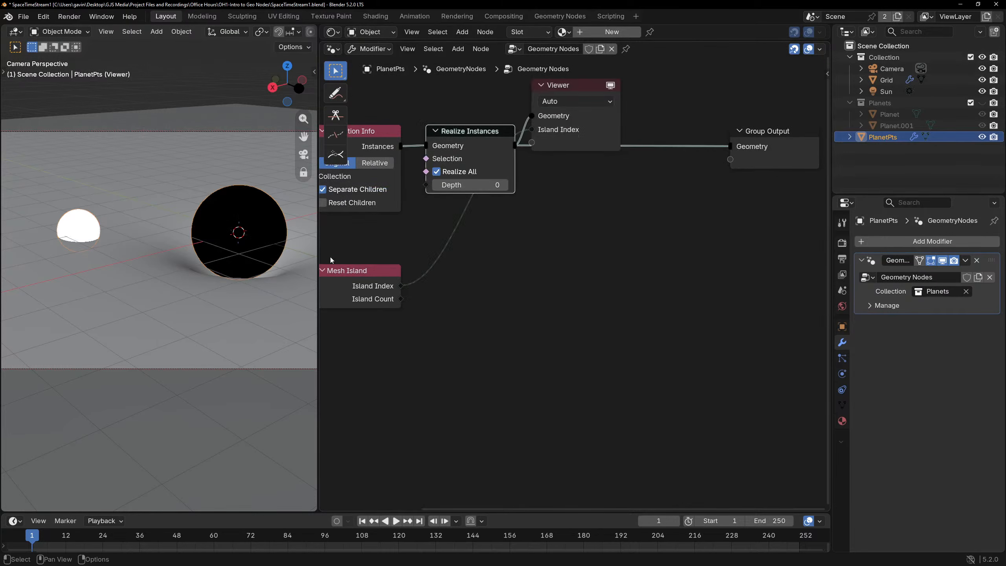
pyautogui.click(494, 258)
pyautogui.scroll(-3, 494, 259)
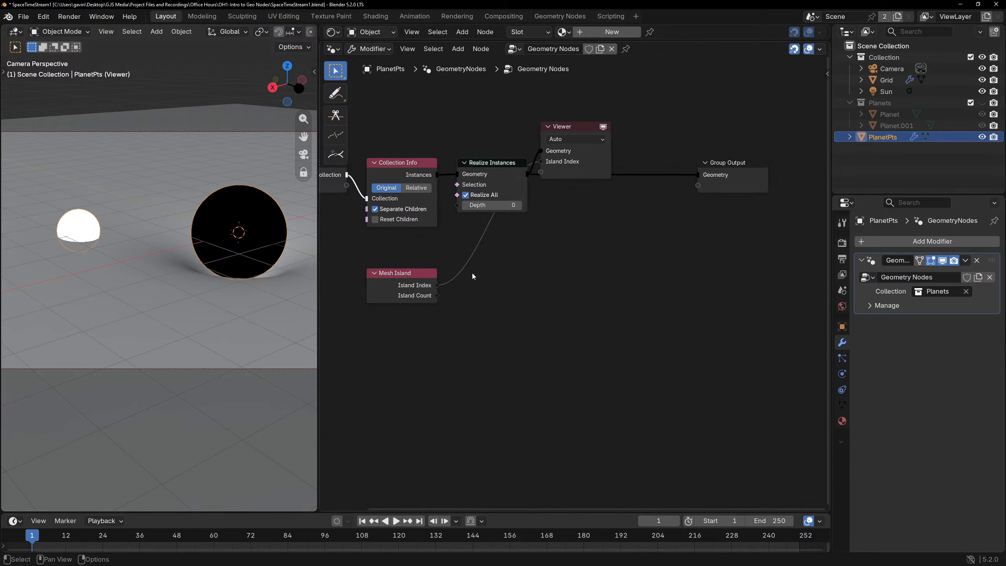
pyautogui.moveTo(406, 284)
pyautogui.mouseDown()
pyautogui.moveTo(375, 283)
pyautogui.moveTo(406, 283)
pyautogui.moveTo(407, 293)
pyautogui.mouseUp()
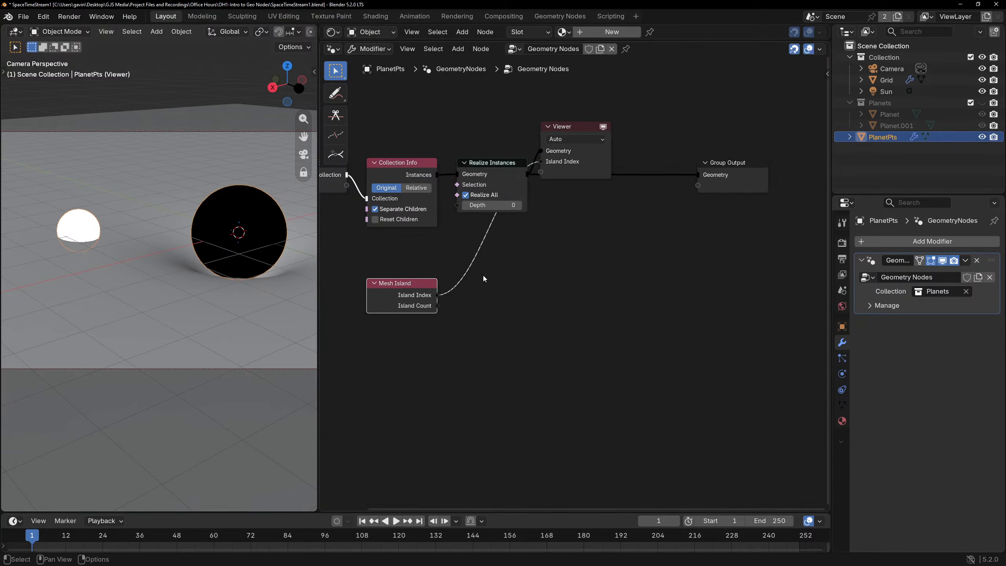
# Add a Sample Index node below the Viewer and connect the Realize Instances geometry to its Geometry input.
pyautogui.scroll(1, 499, 276)
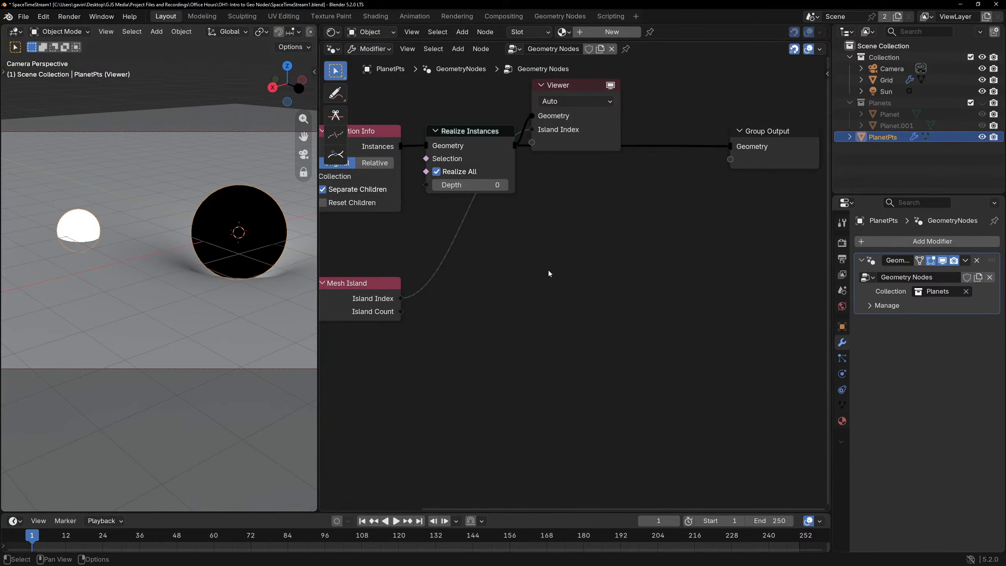
pyautogui.hotkey('shift', 'a')
pyautogui.moveTo(549, 271)
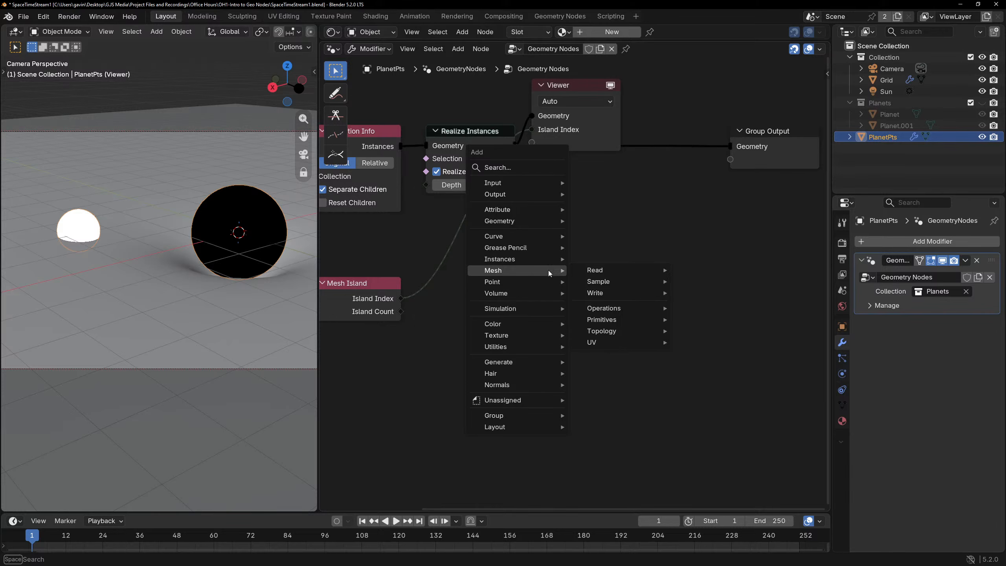
pyautogui.write('sampl in')
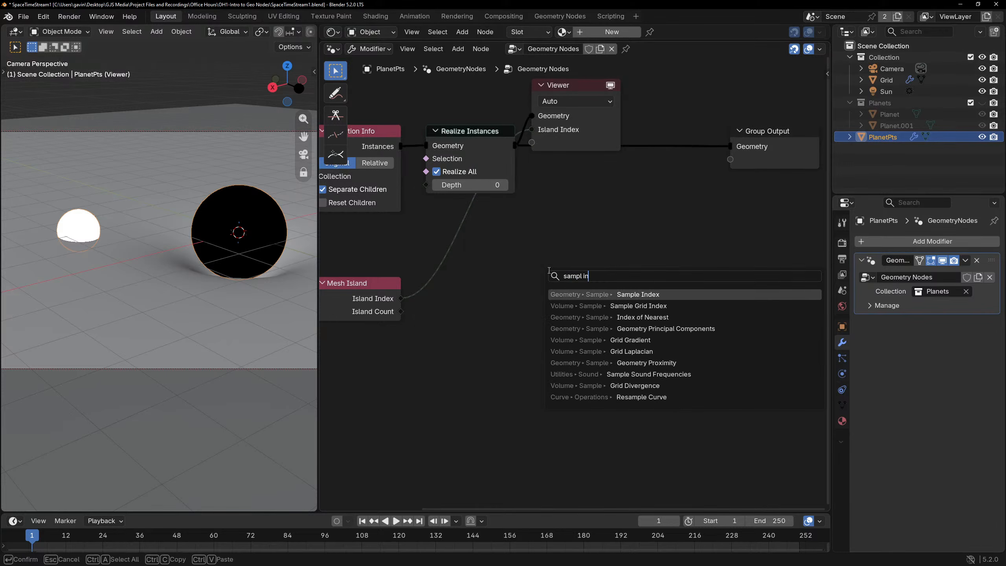
pyautogui.press('Return')
pyautogui.click(548, 271)
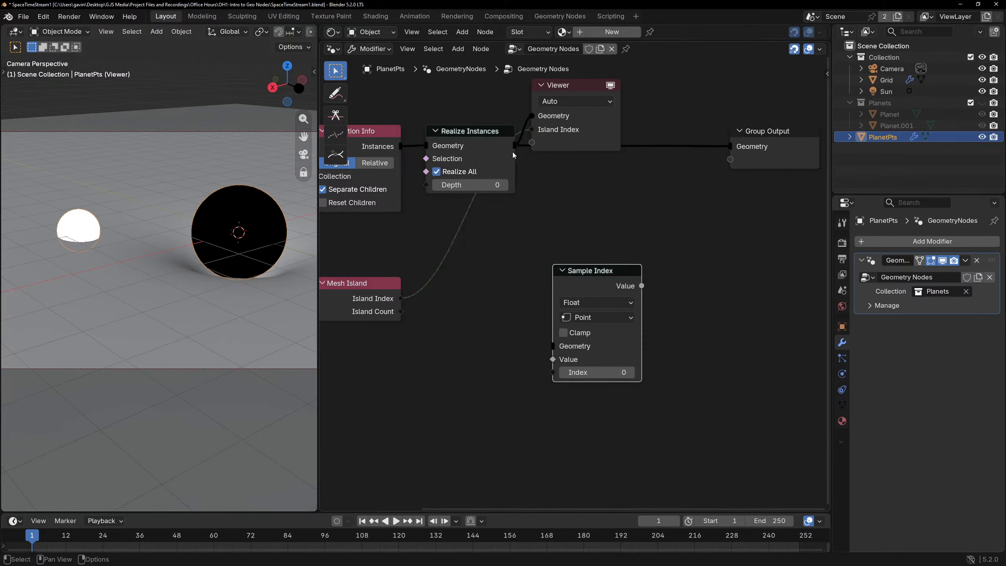
pyautogui.moveTo(514, 147); pyautogui.dragTo(560, 350)
pyautogui.click(380, 308)
pyautogui.click(454, 318)
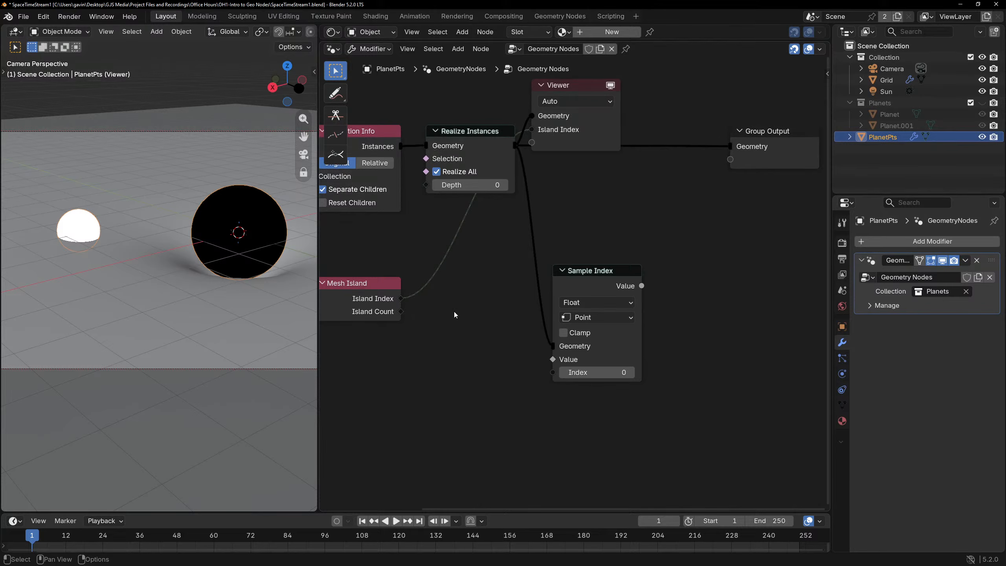
# Add a Field Average node between Mesh Island and Sample Index, and set its data type to Vector.
pyautogui.hotkey('shift', 'a')
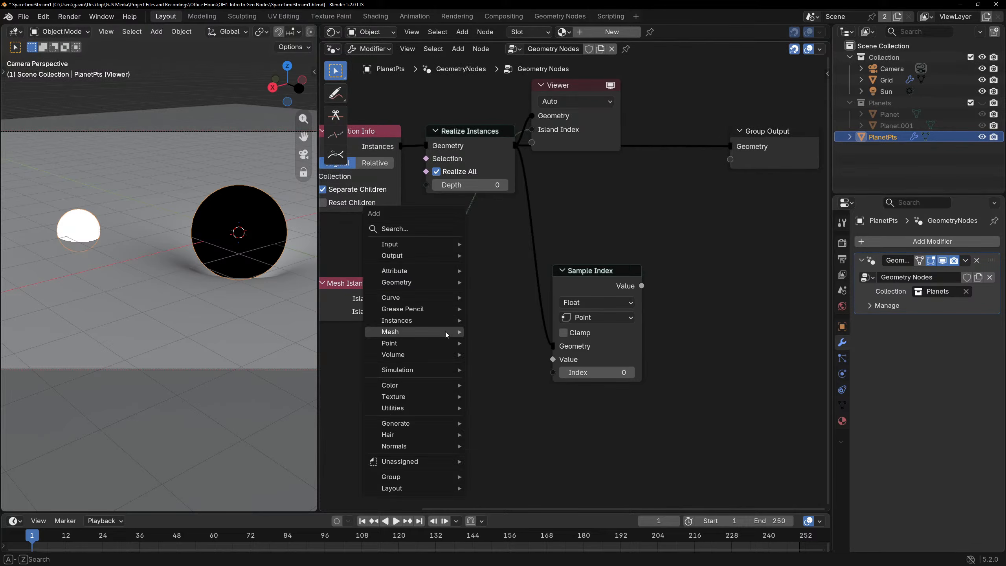
pyautogui.press('space')
pyautogui.write('averag')
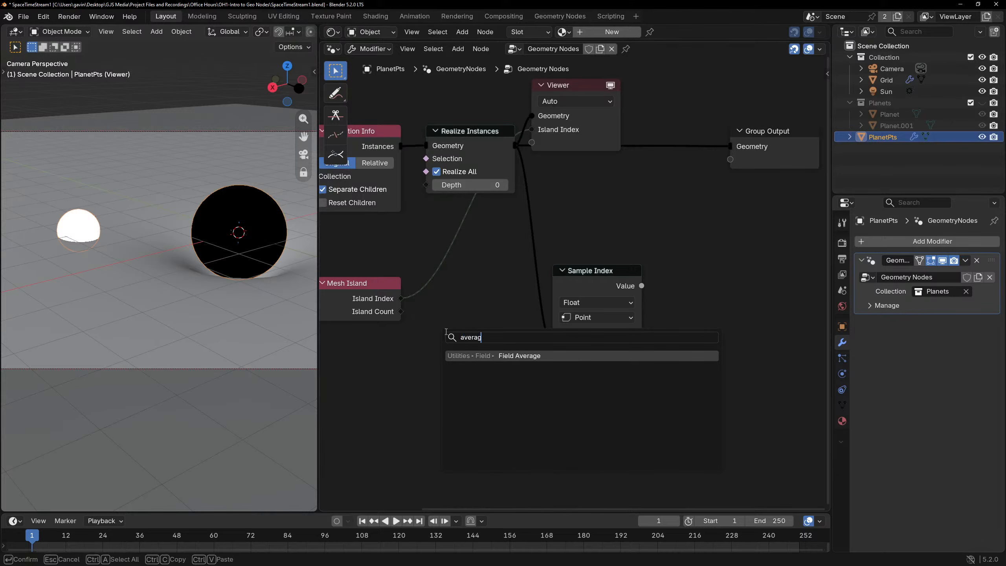
pyautogui.press('Return')
pyautogui.click(434, 306)
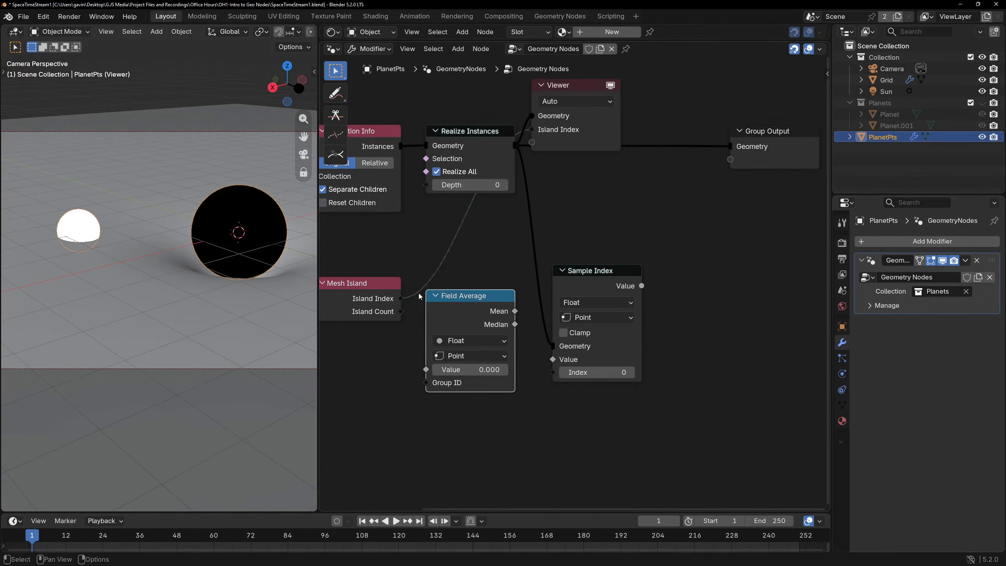
pyautogui.click(469, 340)
pyautogui.click(469, 386)
# Add a Position node below Mesh Island and connect it to the Value input of Field Average.
pyautogui.hotkey('shift', 'a')
pyautogui.write('posit')
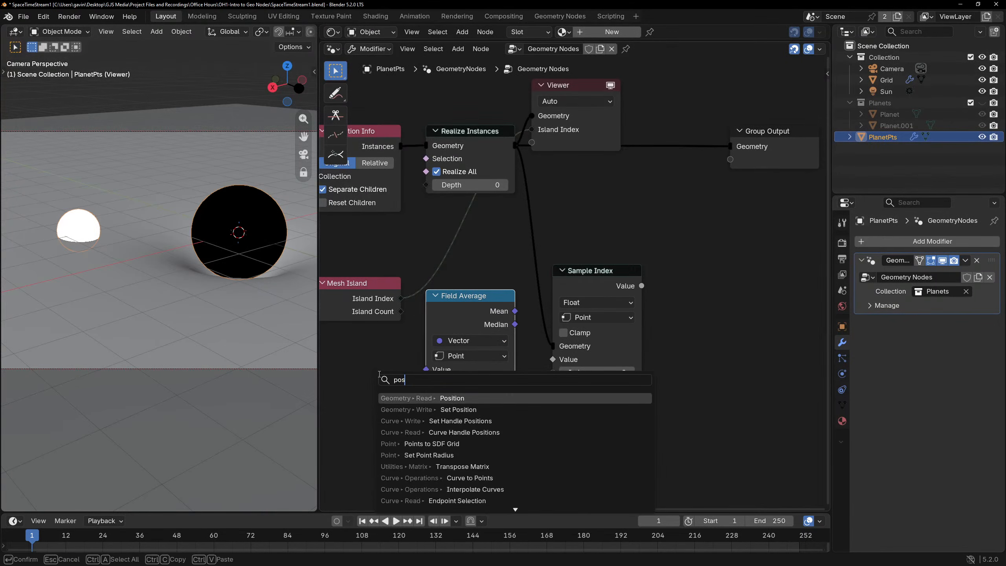
pyautogui.press('Return')
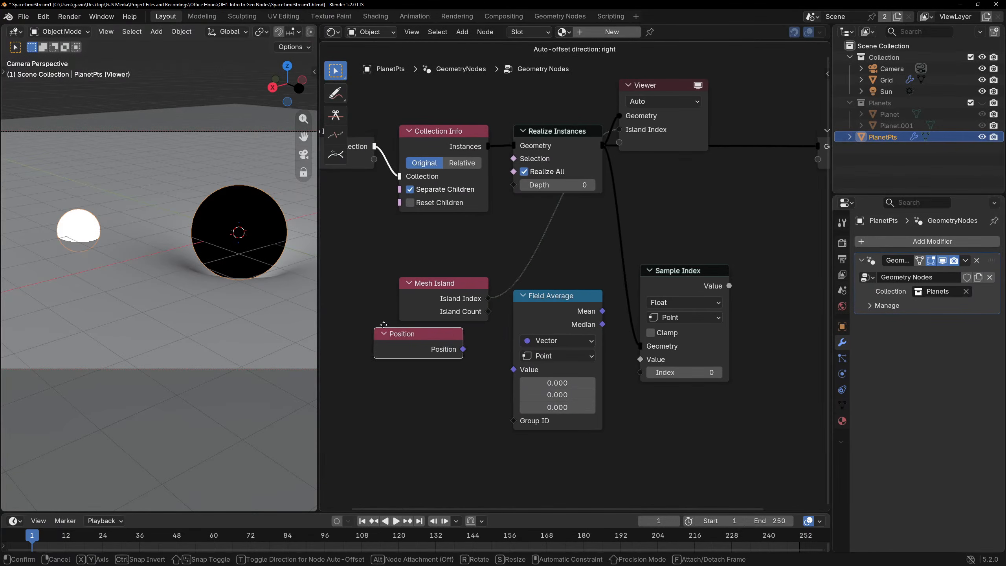
pyautogui.click(432, 343)
pyautogui.moveTo(489, 349); pyautogui.dragTo(514, 369)
# Connect Island Index to the Group ID of Field Average and preview its Mean output in the Viewer.
pyautogui.click(566, 324)
pyautogui.moveTo(489, 298); pyautogui.dragTo(514, 390)
pyautogui.keyDown('ctrl'); pyautogui.keyDown('shift'); pyautogui.click(598, 328); pyautogui.keyUp('shift'); pyautogui.keyUp('ctrl')
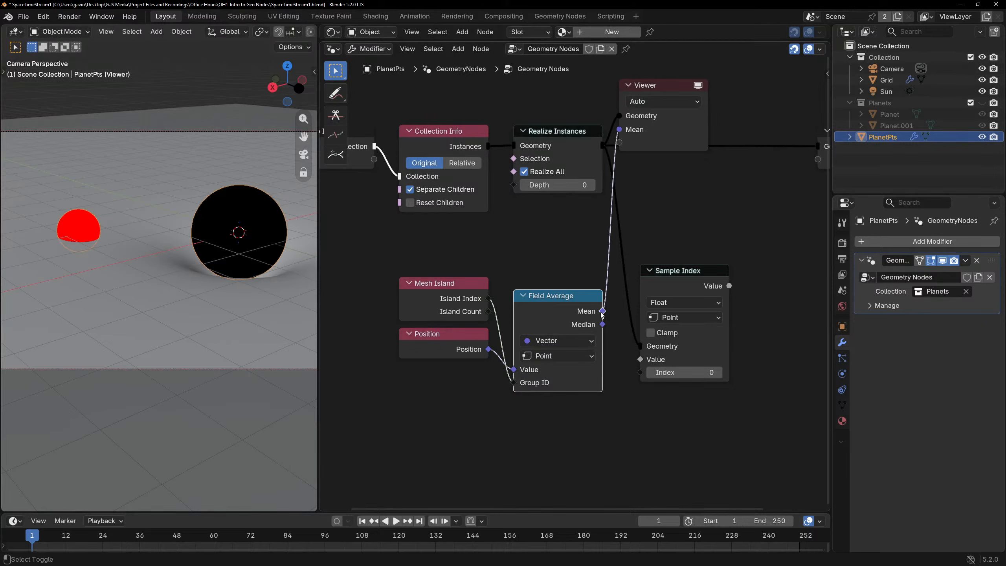
pyautogui.moveTo(129, 223); pyautogui.dragTo(149, 205, button='middle')
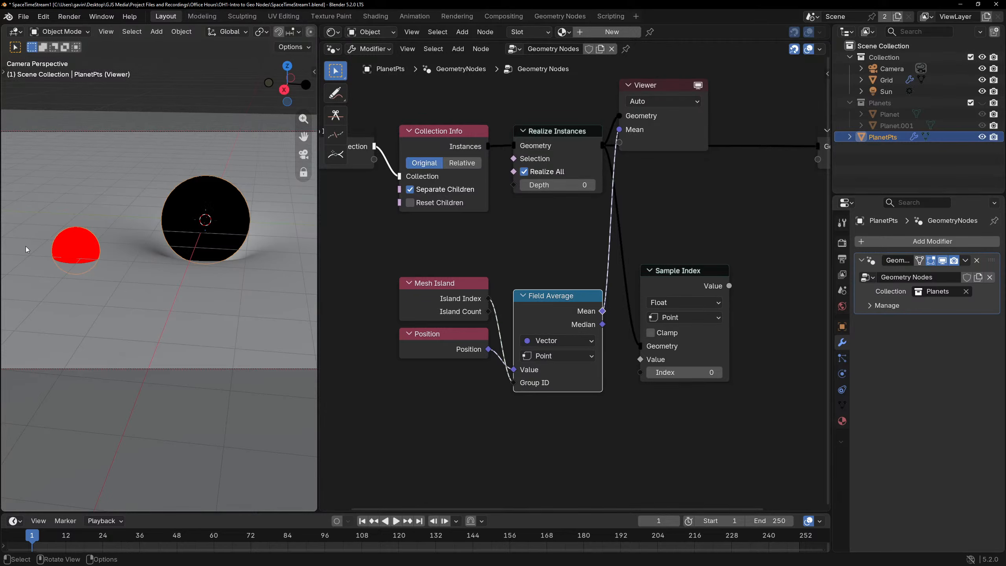
# Move the Field Average node up so its top lines up with the Mesh Island node.
pyautogui.scroll(-2, 484, 280)
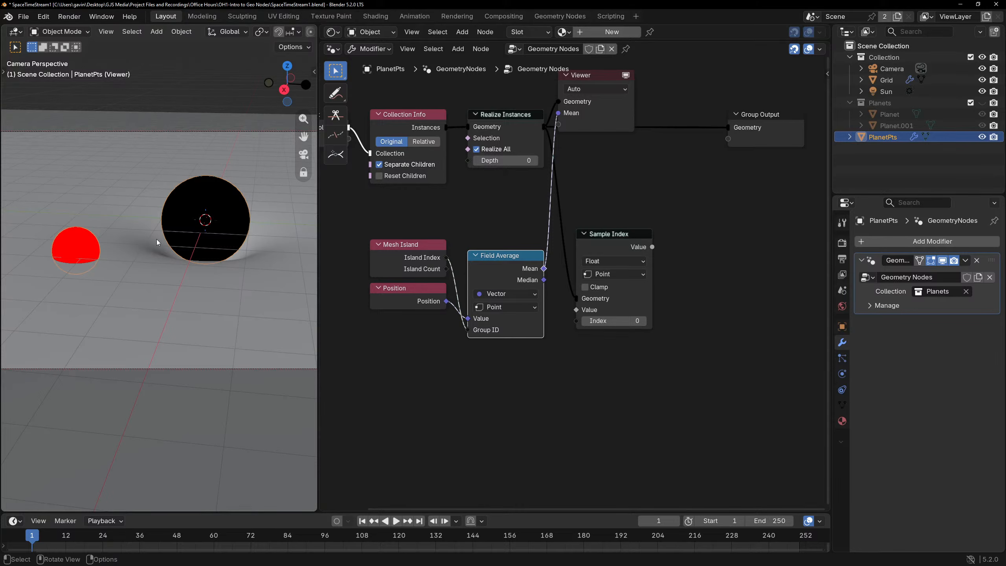
pyautogui.moveTo(500, 276); pyautogui.dragTo(500, 264)
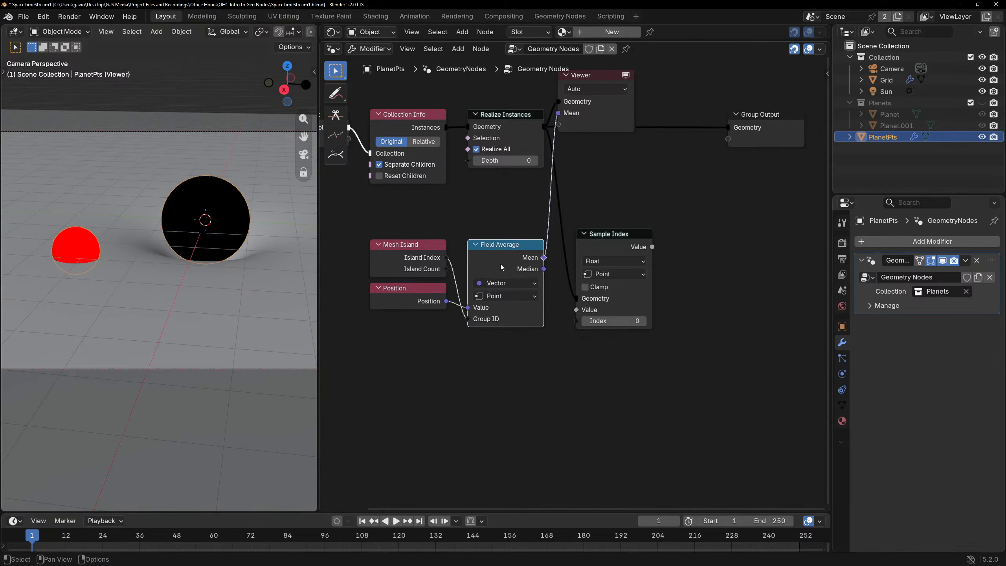
pyautogui.click(521, 275)
pyautogui.click(600, 387)
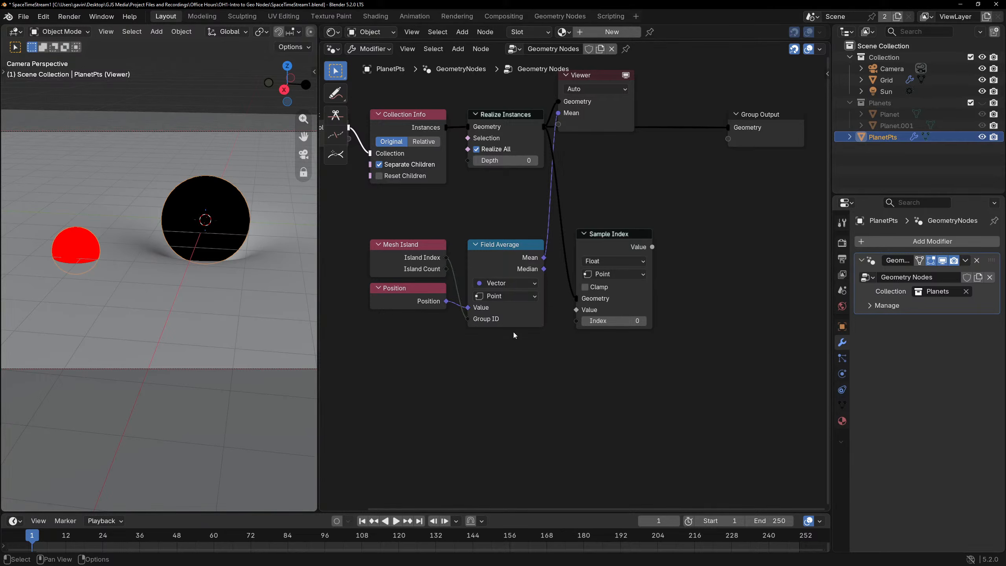
pyautogui.hotkey('shift', 'd')
pyautogui.click(500, 344)
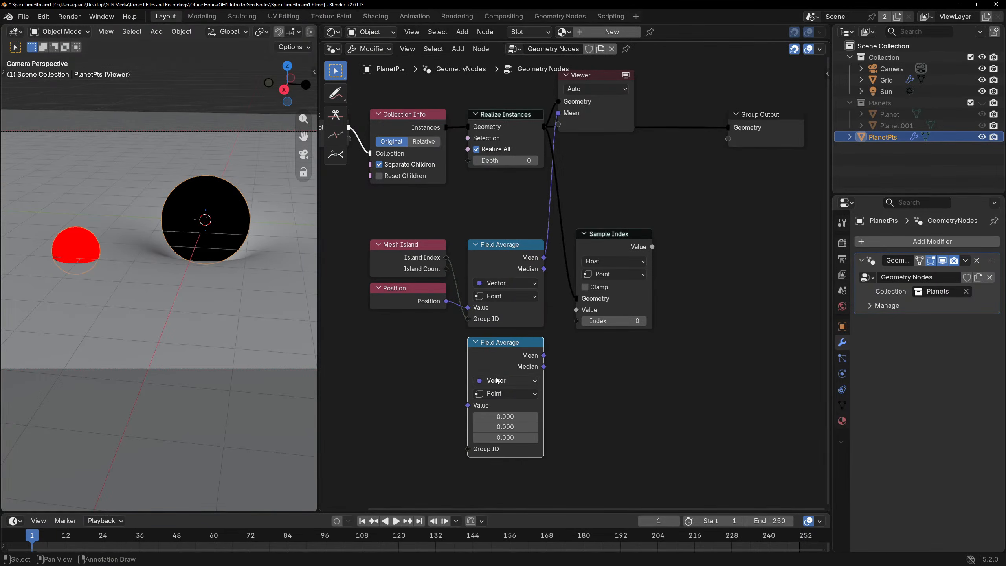
pyautogui.press('x')
# Add a Field Min & Max node directly below Field Average.
pyautogui.hotkey('shift', 'a')
pyautogui.moveTo(499, 361)
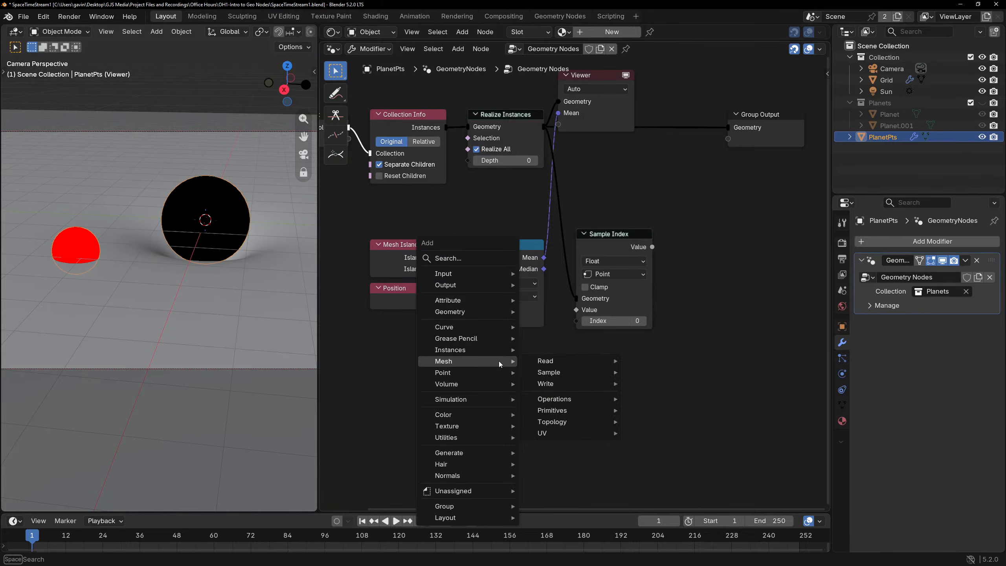
pyautogui.write('min')
pyautogui.press('Down')
pyautogui.press('Down')
pyautogui.press('Down')
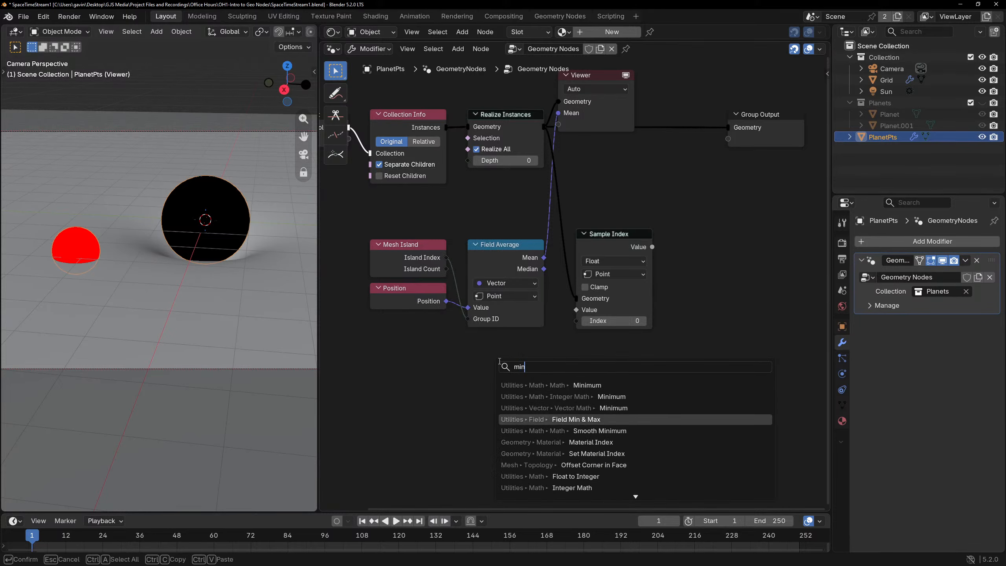
pyautogui.press('Return')
pyautogui.click(471, 339)
# Add an Index node beside Field Min & Max, below the Position node.
pyautogui.hotkey('shift', 'a')
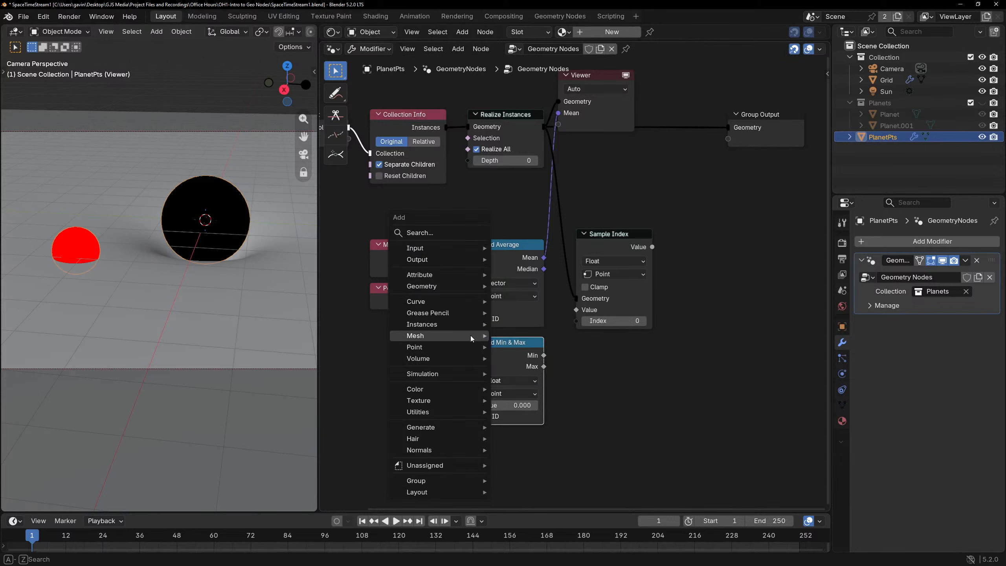
pyautogui.write('index')
pyautogui.press('Return')
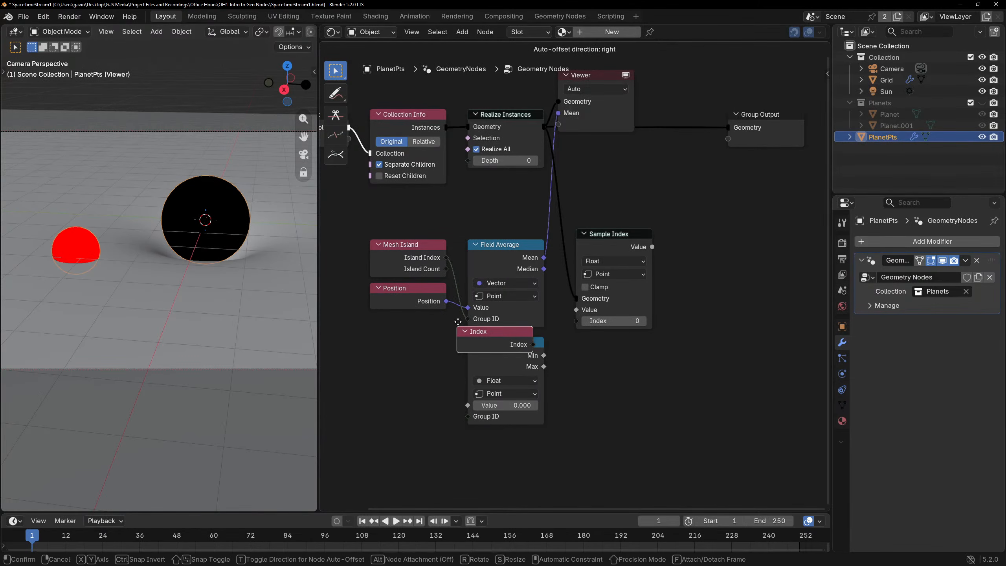
pyautogui.click(410, 368)
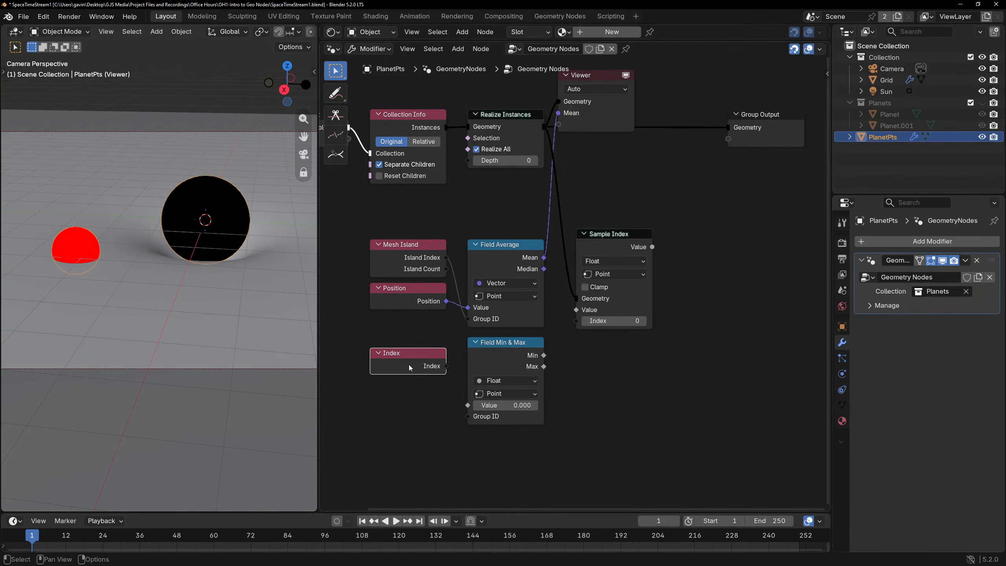
# Set the Field Min & Max data type to Integer and connect Index to its Value input.
pyautogui.click(491, 380)
pyautogui.click(491, 371)
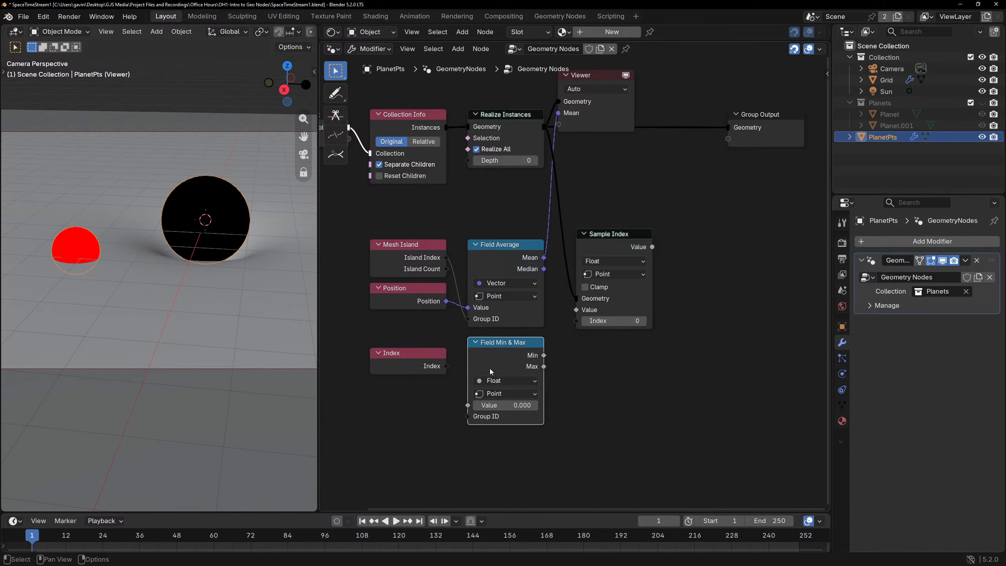
pyautogui.click(492, 381)
pyautogui.click(490, 418)
pyautogui.scroll(3, 472, 397)
pyautogui.moveTo(459, 385); pyautogui.dragTo(514, 320, button='middle')
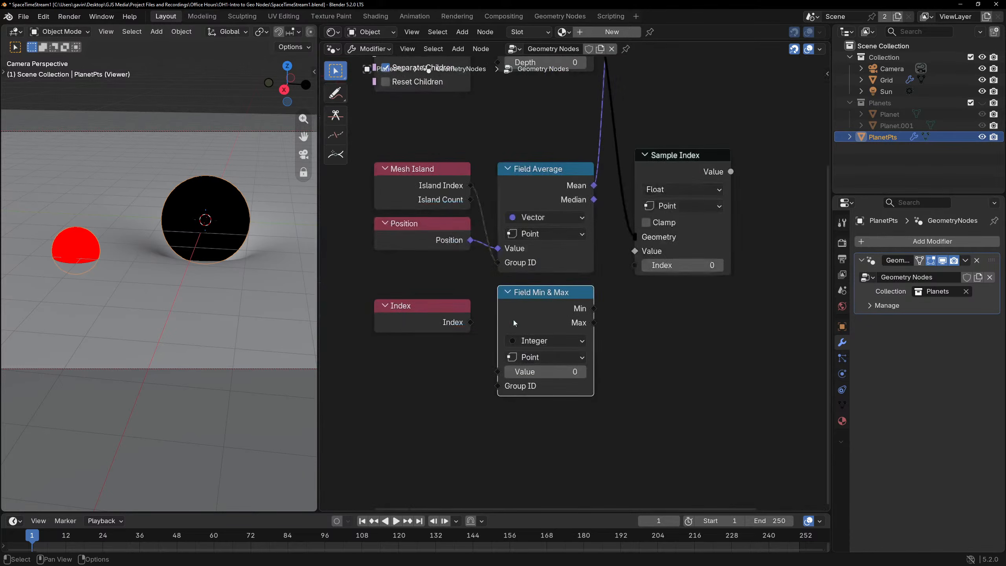
pyautogui.moveTo(470, 323); pyautogui.dragTo(498, 371)
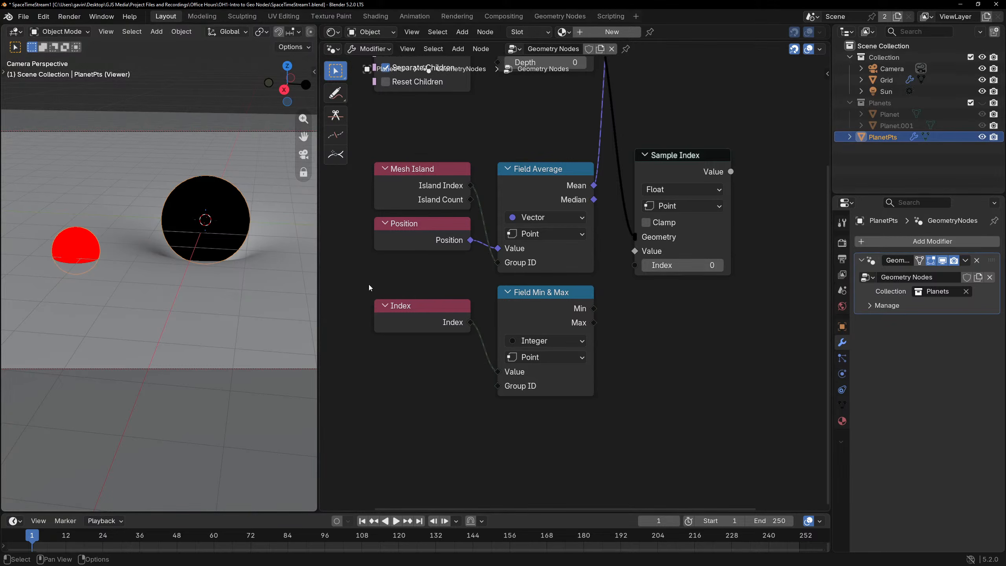
# Rearrange the input nodes so that Position sits above Mesh Island, beside Field Average.
pyautogui.scroll(-1, 497, 264)
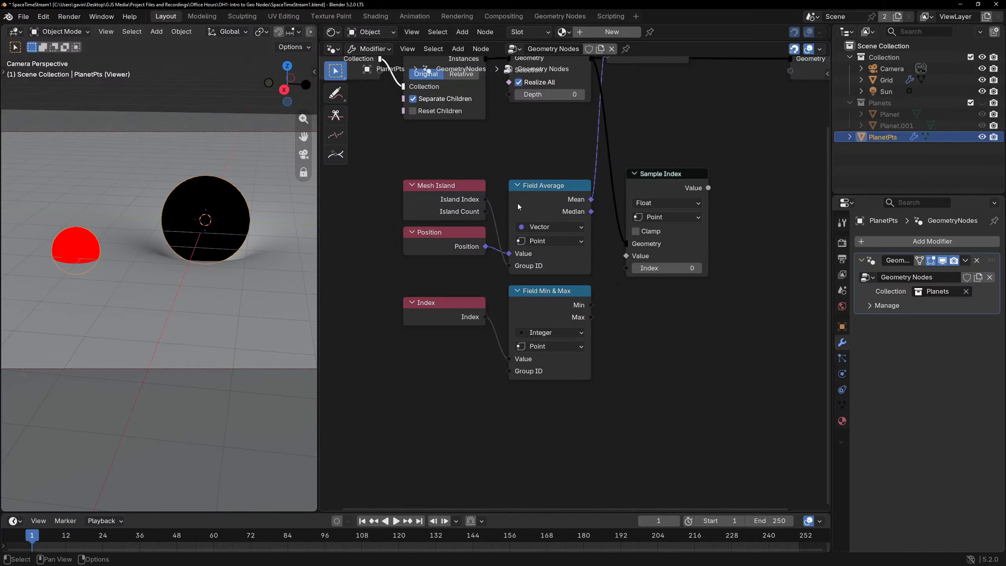
pyautogui.moveTo(431, 193); pyautogui.dragTo(432, 228)
pyautogui.click(664, 175)
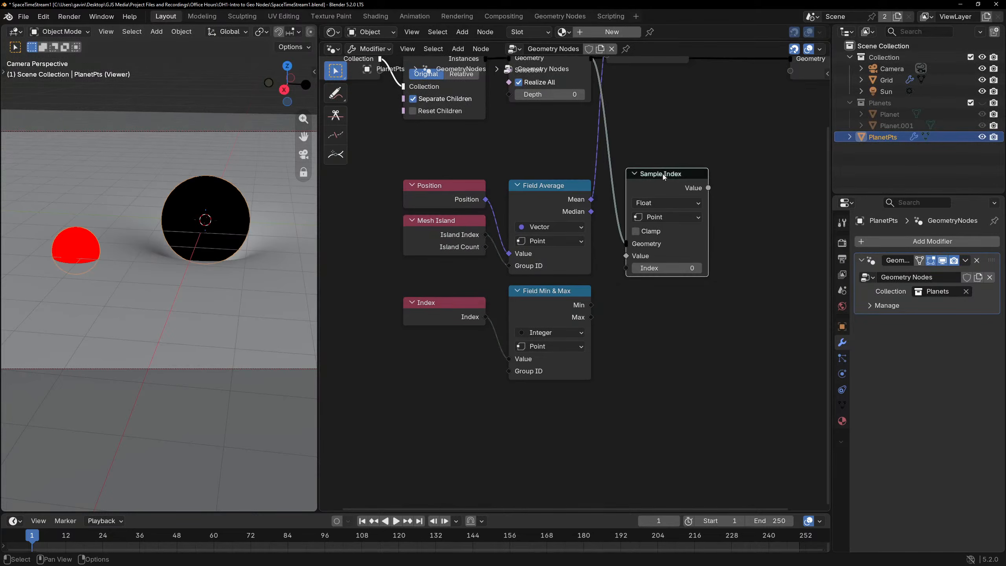
# Connect Island Index to the Group ID of Field Min & Max and align the Index node with that node's top.
pyautogui.moveTo(622, 201); pyautogui.dragTo(575, 209, button='middle')
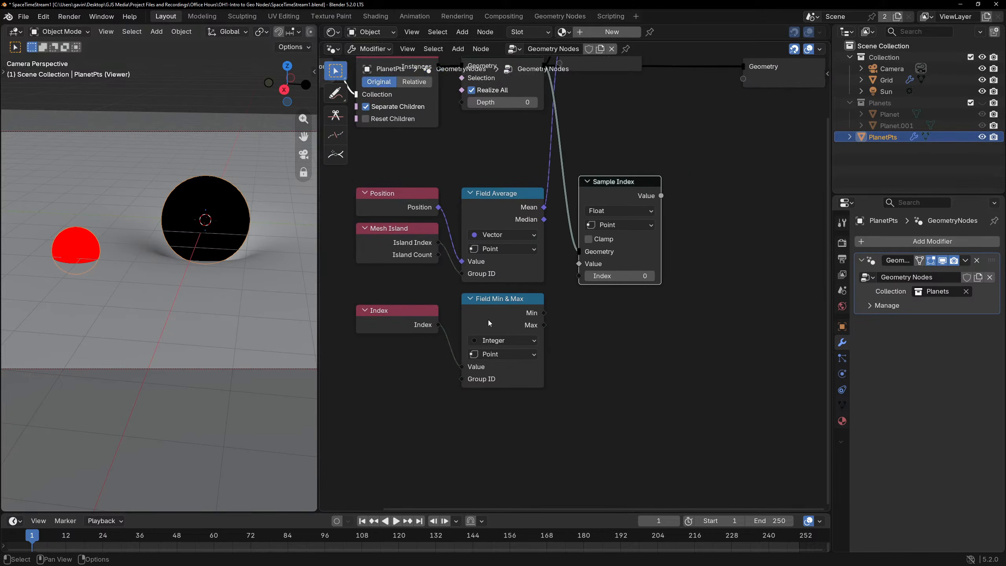
pyautogui.click(433, 243)
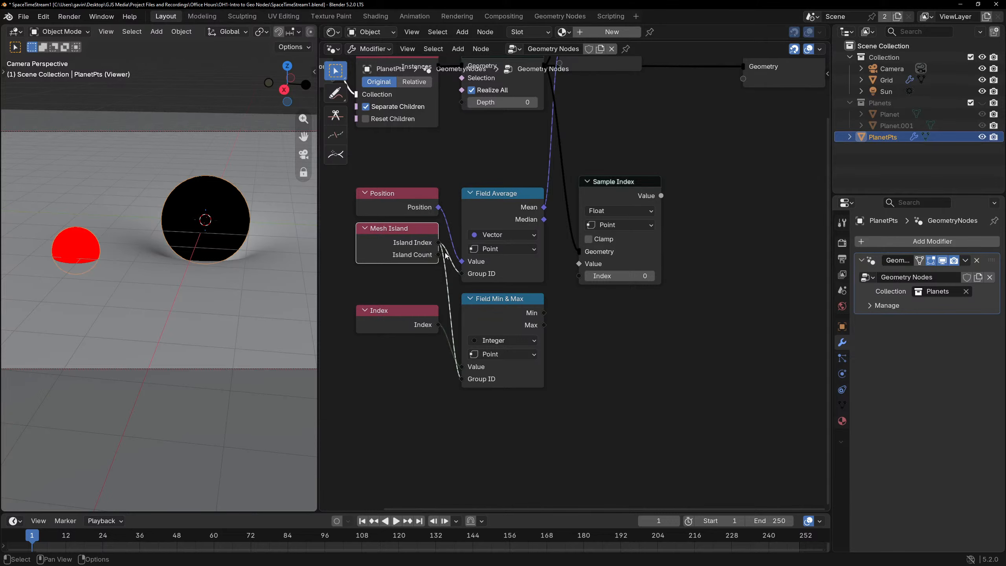
pyautogui.click(393, 327)
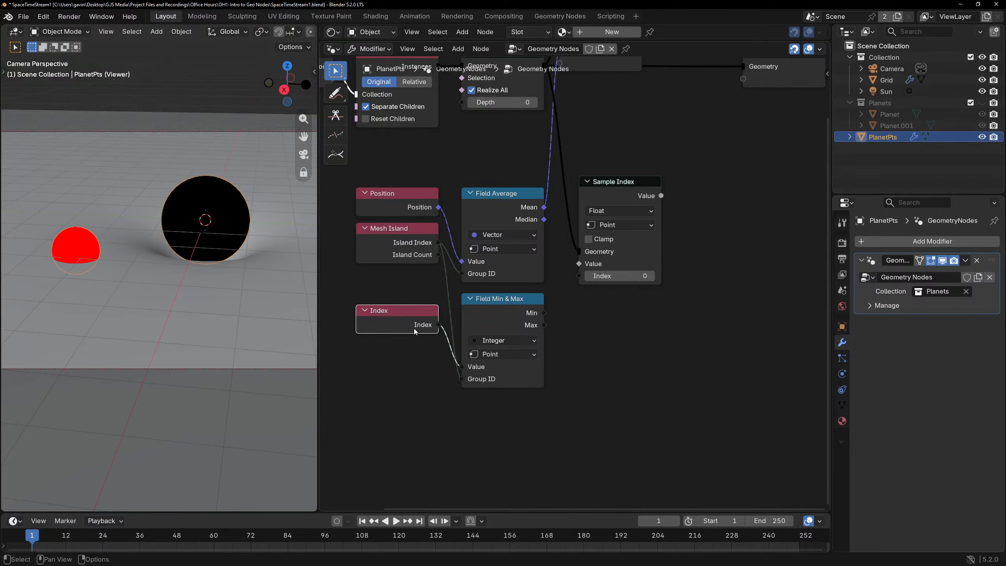
pyautogui.moveTo(391, 332); pyautogui.dragTo(391, 322)
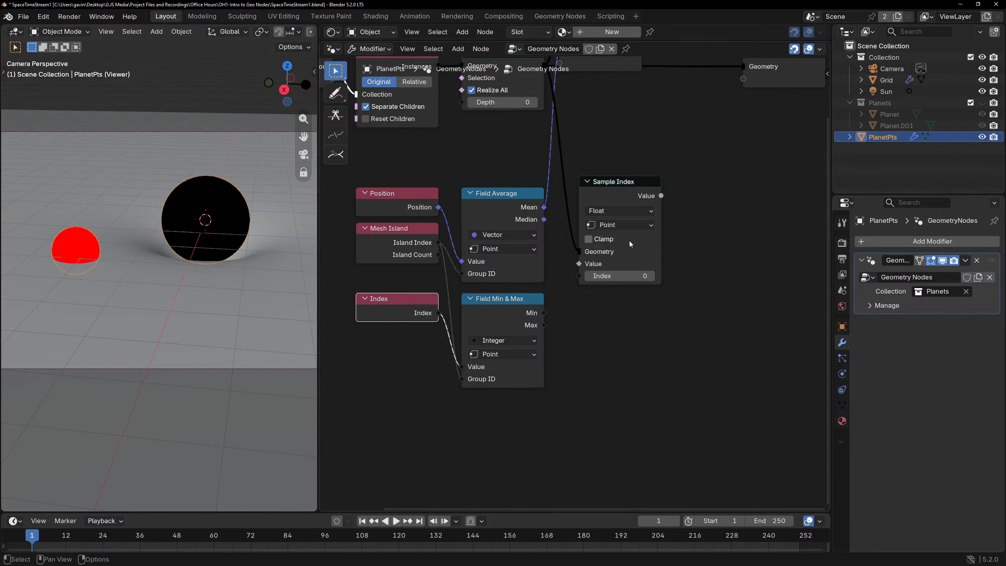
# Set the Sample Index data type to Vector and connect Position, moved slightly up, to its Value input.
pyautogui.click(623, 209)
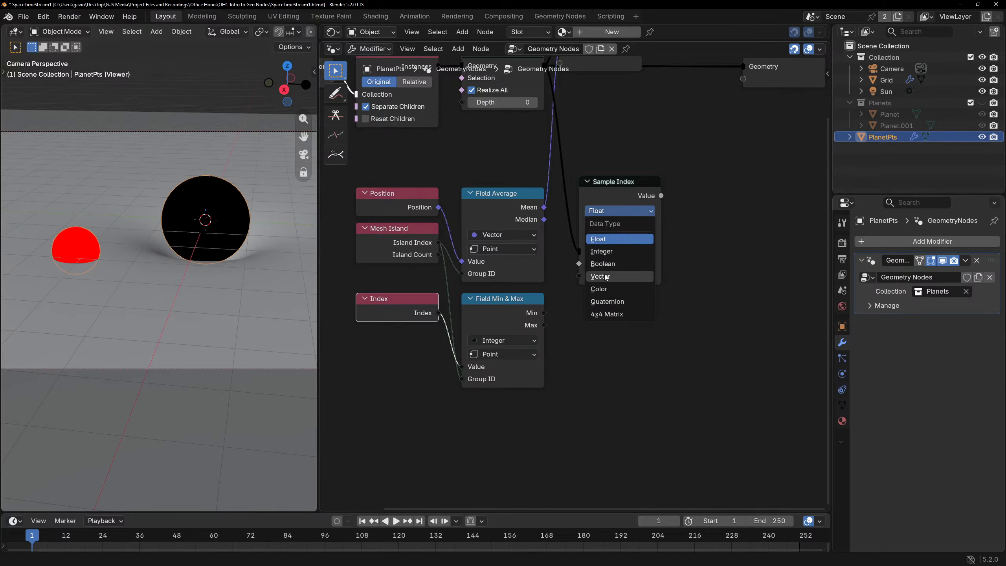
pyautogui.click(606, 278)
pyautogui.moveTo(415, 196); pyautogui.dragTo(416, 173)
pyautogui.moveTo(438, 184)
pyautogui.mouseDown()
pyautogui.moveTo(484, 183)
pyautogui.moveTo(579, 266)
pyautogui.mouseUp()
# Add two reroutes to the Position-to-Sample Index link and place them so the link runs straight above Field Average.
pyautogui.keyDown('shift'); pyautogui.moveTo(567, 252); pyautogui.dragTo(566, 275, button='right'); pyautogui.keyUp('shift')
pyautogui.press('g')
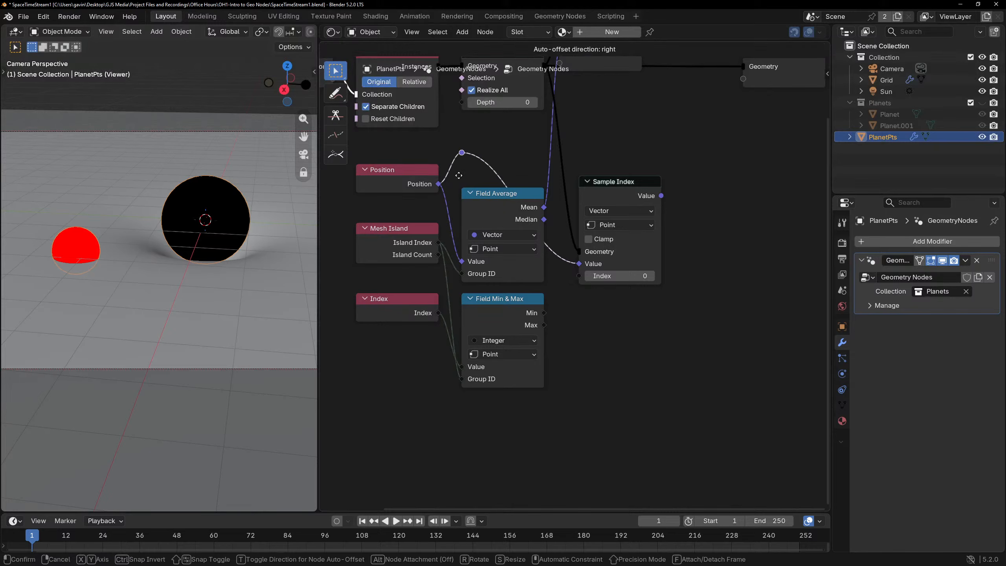
pyautogui.click(460, 188)
pyautogui.keyDown('shift'); pyautogui.moveTo(476, 171); pyautogui.dragTo(476, 188, button='right'); pyautogui.keyUp('shift')
pyautogui.press('g')
pyautogui.click(543, 195)
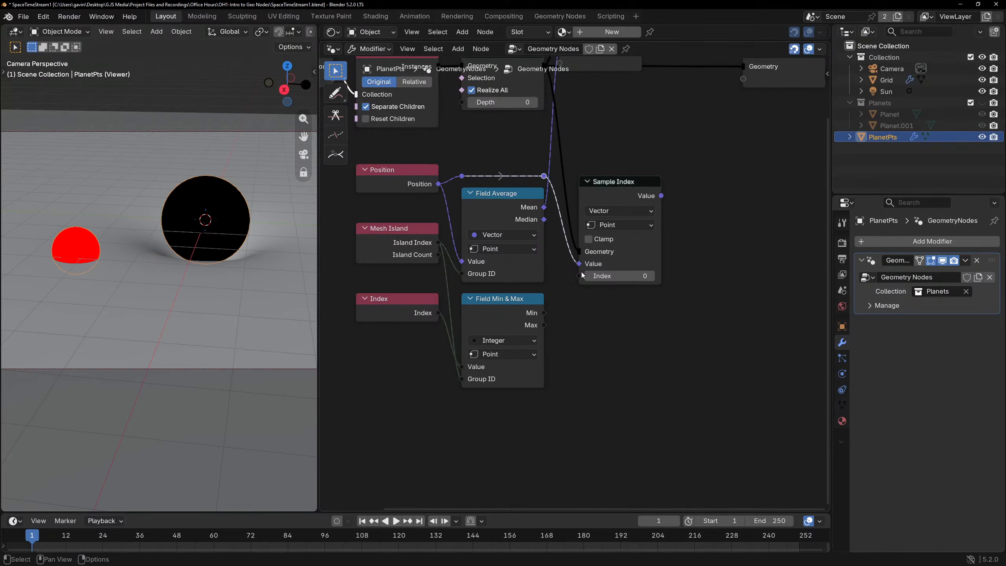
# Connect the Field Min & Max node's Min output to Sample Index's Index input and preview Min in the Viewer.
pyautogui.moveTo(545, 315); pyautogui.dragTo(579, 276)
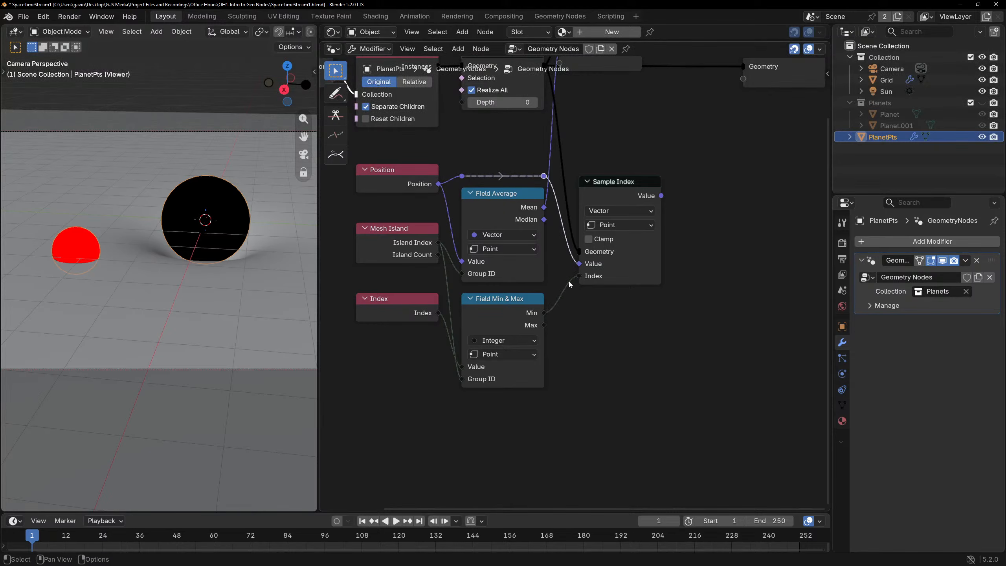
pyautogui.keyDown('ctrl'); pyautogui.keyDown('shift'); pyautogui.click(523, 297); pyautogui.keyUp('shift'); pyautogui.keyUp('ctrl')
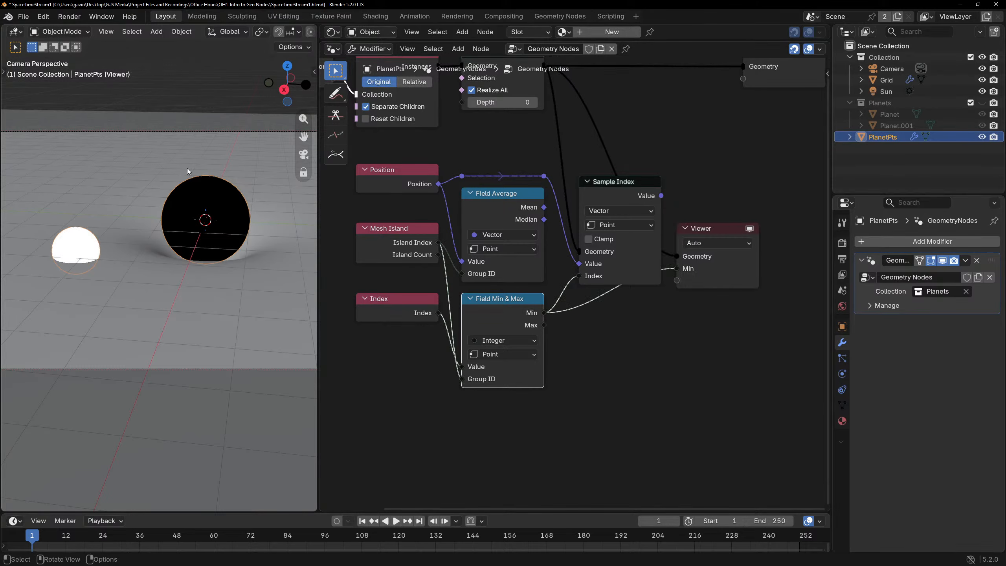
pyautogui.scroll(-5, 217, 35)
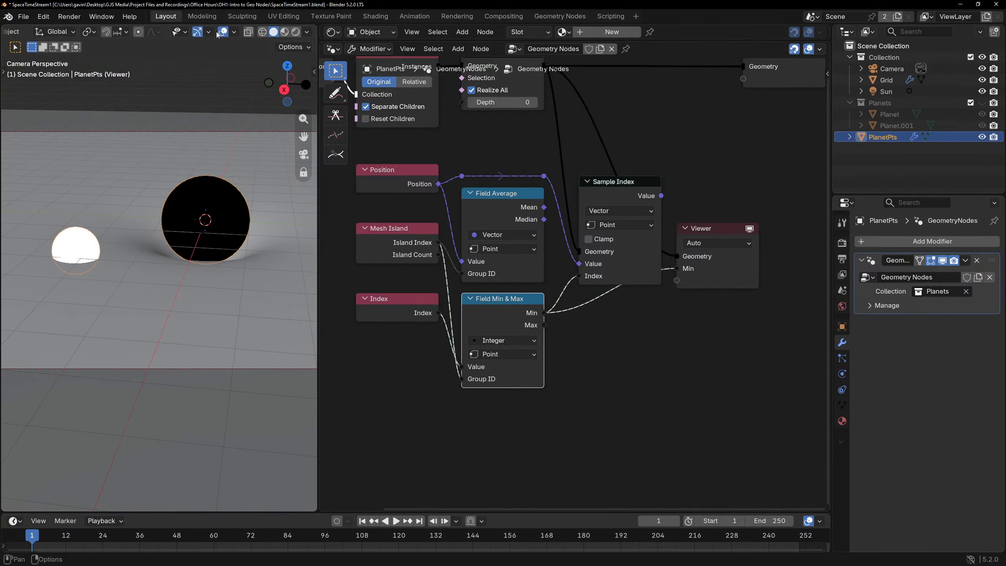
# Enable the Viewer Node's Attribute Text overlay in the viewport and examine the Min values on both spheres.
pyautogui.click(235, 32)
pyautogui.click(186, 328)
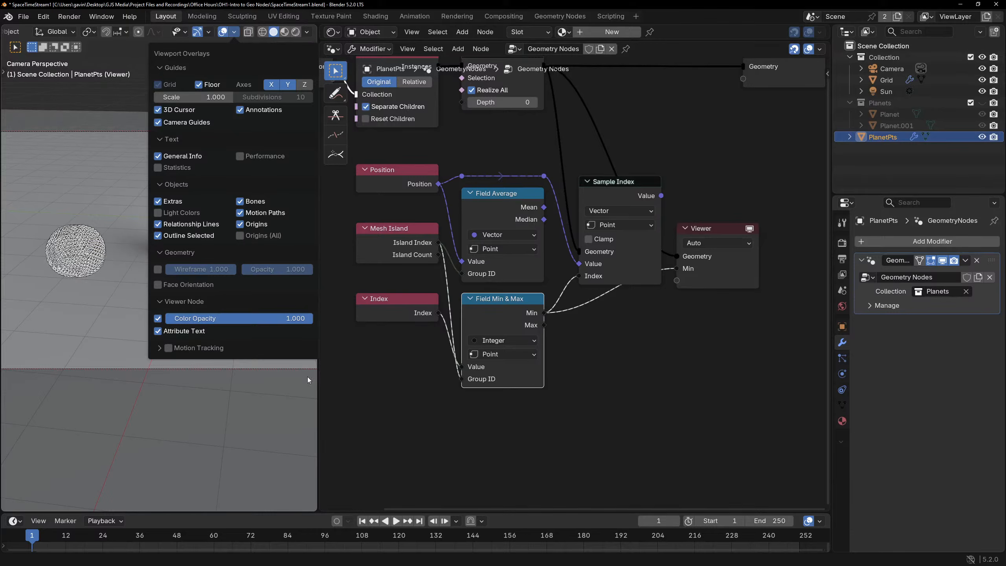
pyautogui.scroll(4, 244, 193)
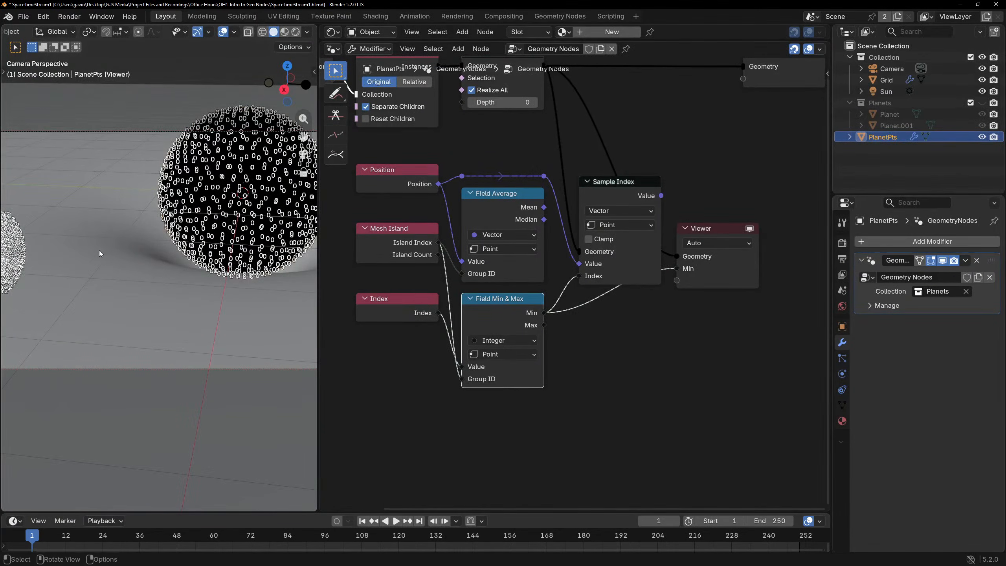
pyautogui.scroll(5, 100, 253)
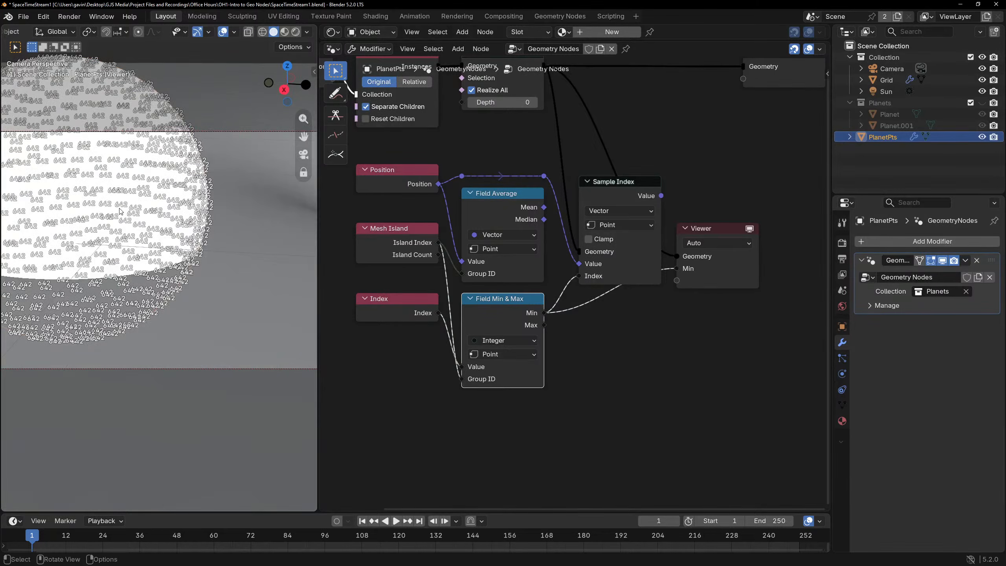
pyautogui.scroll(-5, 132, 216)
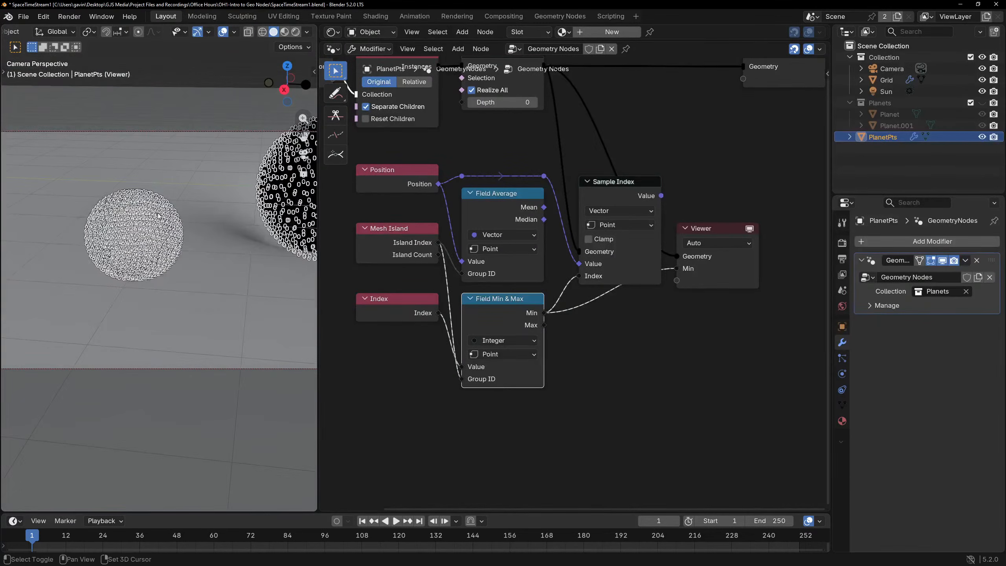
pyautogui.keyDown('shift'); pyautogui.moveTo(274, 208); pyautogui.dragTo(175, 222, button='middle'); pyautogui.keyUp('shift')
pyautogui.scroll(-2, 175, 223)
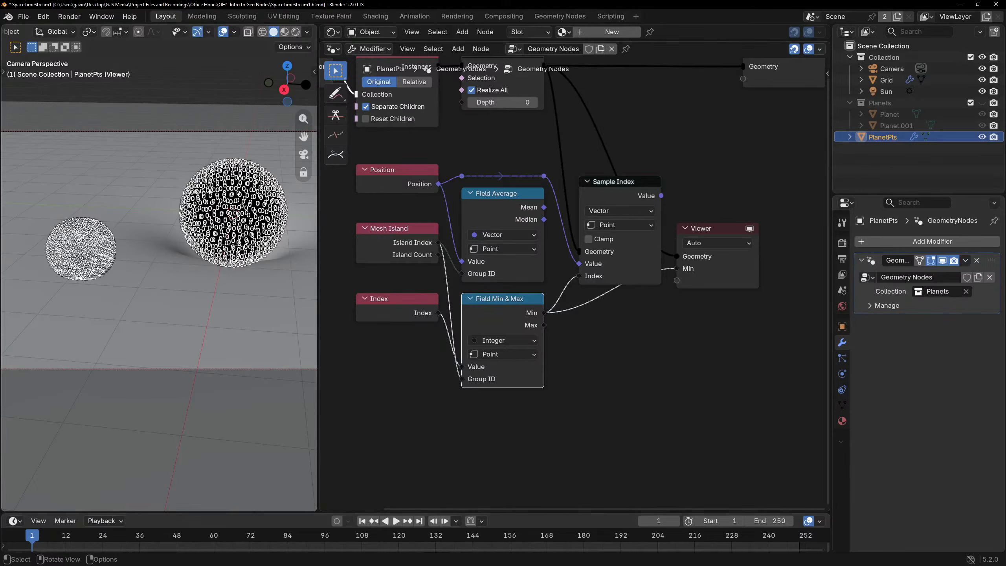
# Add a Distance vector math node beside Sample Index, feed Sample Index's Value into it, and move the Viewer below.
pyautogui.click(612, 182)
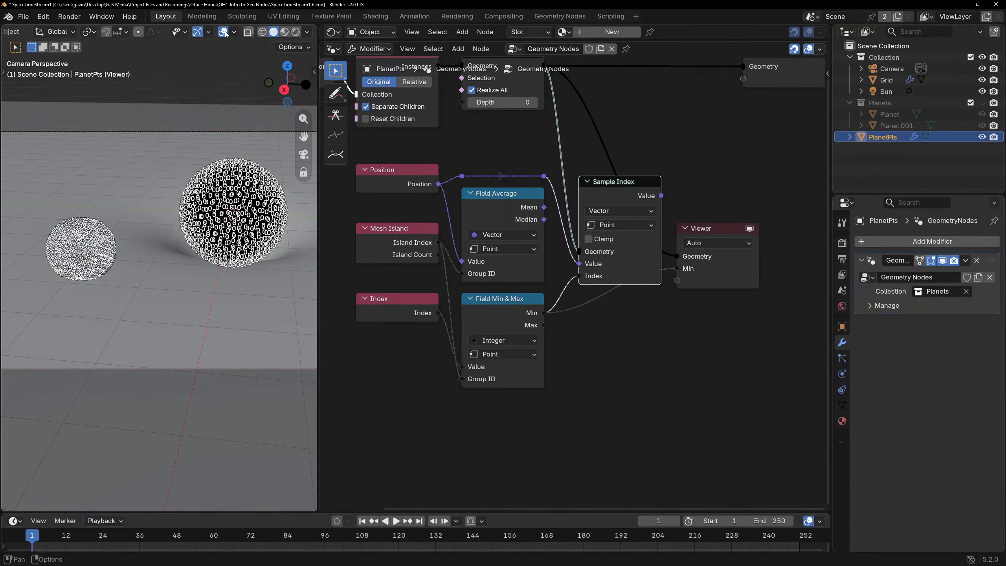
pyautogui.hotkey('shift', 'a')
pyautogui.write('dist')
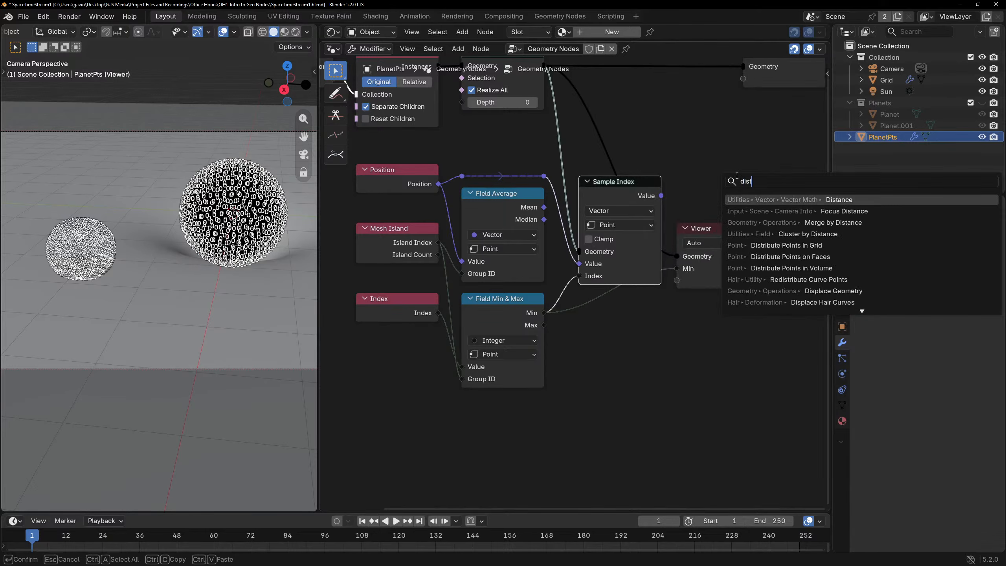
pyautogui.press('Return')
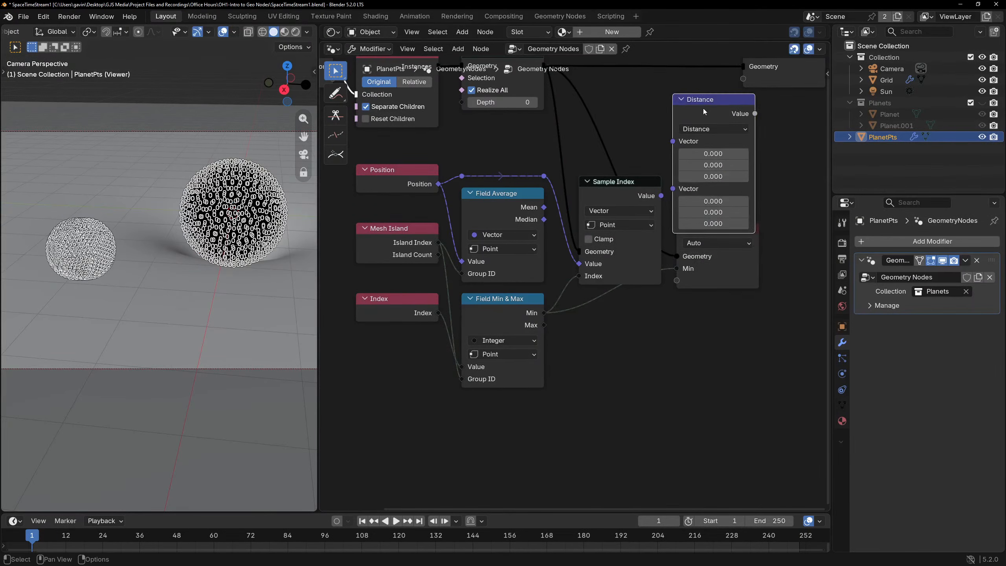
pyautogui.click(689, 175)
pyautogui.moveTo(661, 196); pyautogui.dragTo(689, 358)
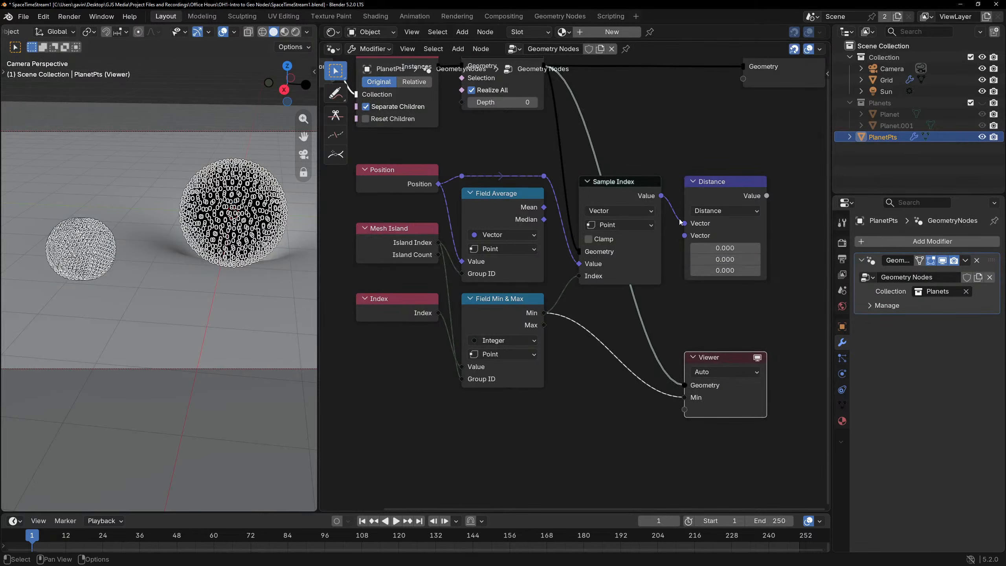
# Connect Sample Index's Value to the Distance node's second Vector input and Field Average's Mean to its first.
pyautogui.moveTo(684, 224); pyautogui.dragTo(685, 271)
pyautogui.moveTo(706, 193); pyautogui.dragTo(707, 145)
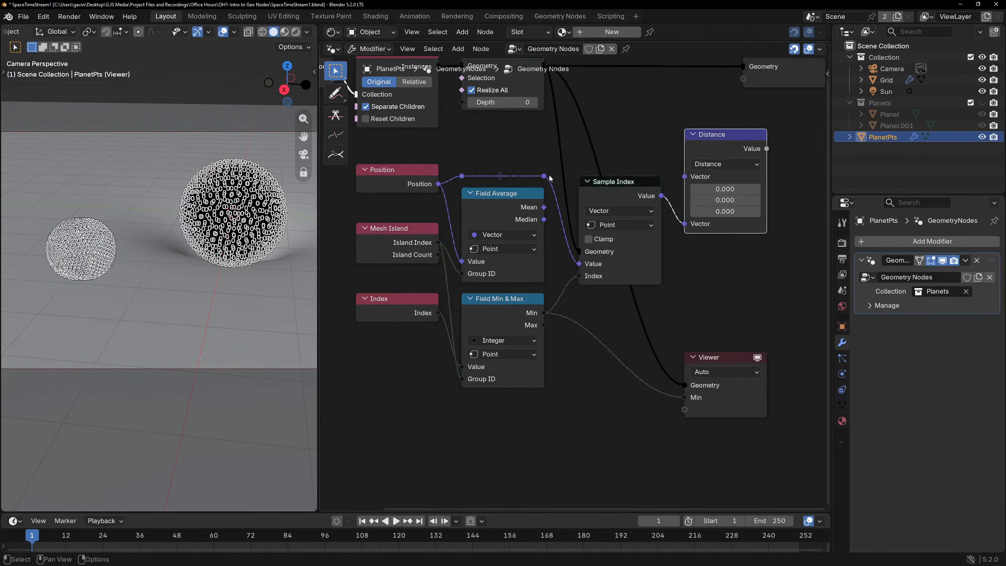
pyautogui.moveTo(550, 178); pyautogui.dragTo(685, 177)
pyautogui.moveTo(598, 187); pyautogui.dragTo(598, 210)
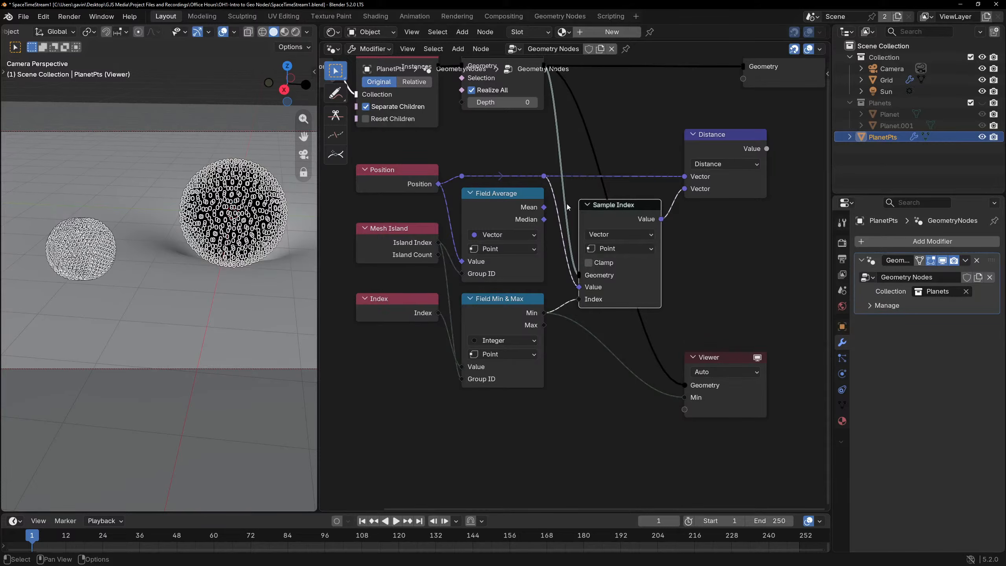
pyautogui.click(367, 176)
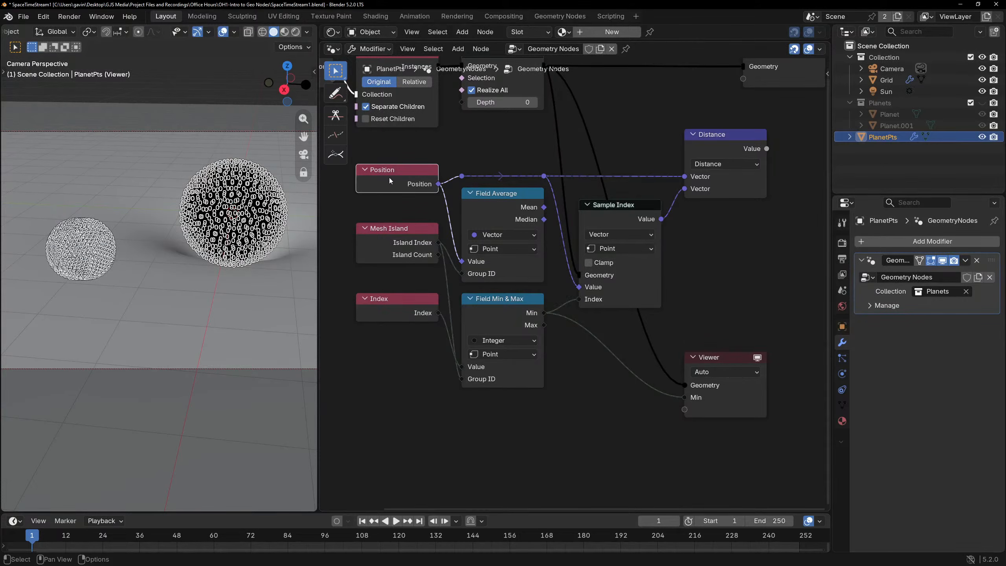
pyautogui.moveTo(544, 206); pyautogui.dragTo(685, 177)
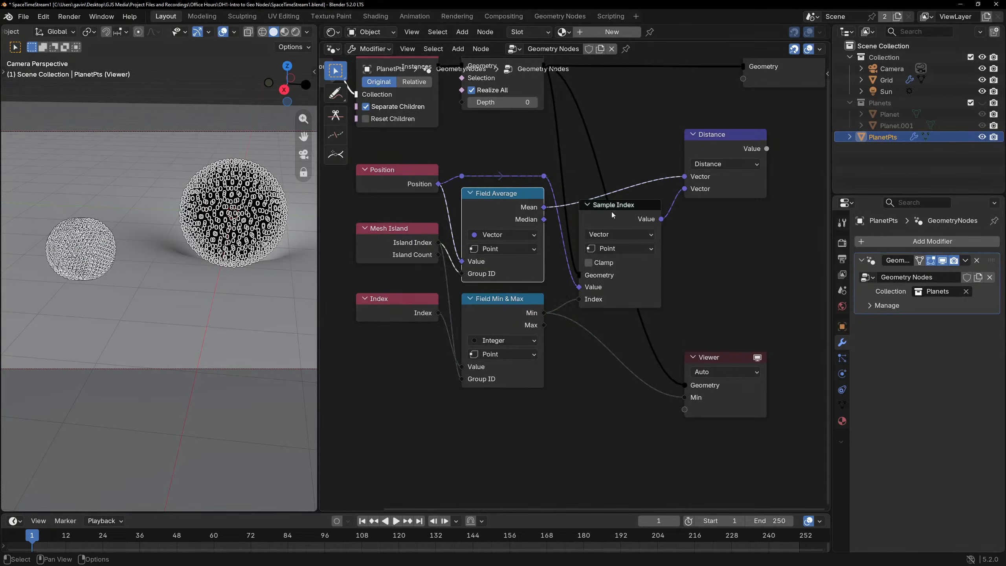
# Route the Mean link through two reroute points above Sample Index and align them with the Distance node's first Vector input.
pyautogui.moveTo(613, 216); pyautogui.dragTo(612, 228)
pyautogui.keyDown('shift'); pyautogui.moveTo(638, 178); pyautogui.dragTo(631, 196, button='right'); pyautogui.keyUp('shift')
pyautogui.press('g')
pyautogui.click(583, 208)
pyautogui.press('g')
pyautogui.click(664, 214)
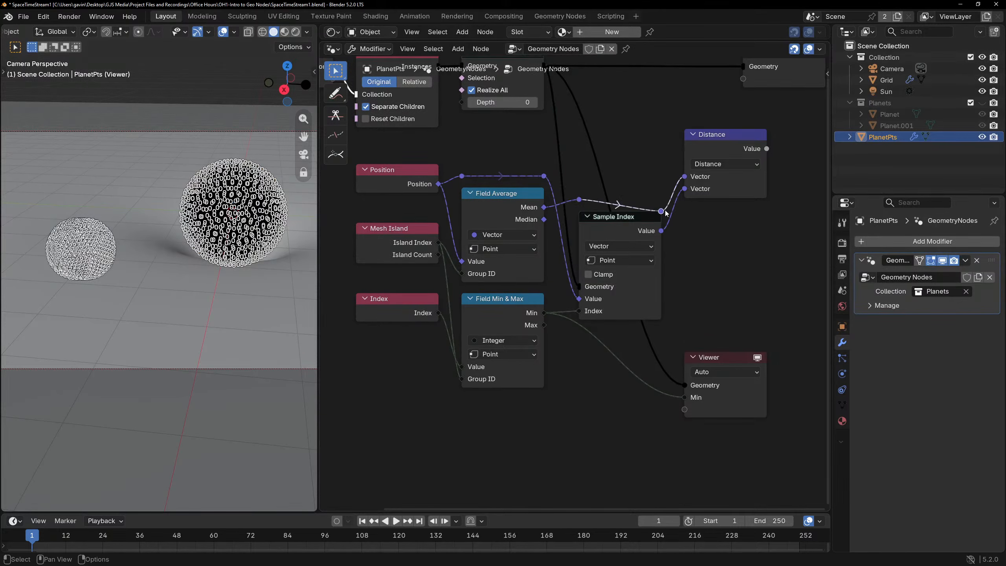
pyautogui.press('g')
pyautogui.click(665, 202)
pyautogui.moveTo(664, 181); pyautogui.dragTo(568, 234)
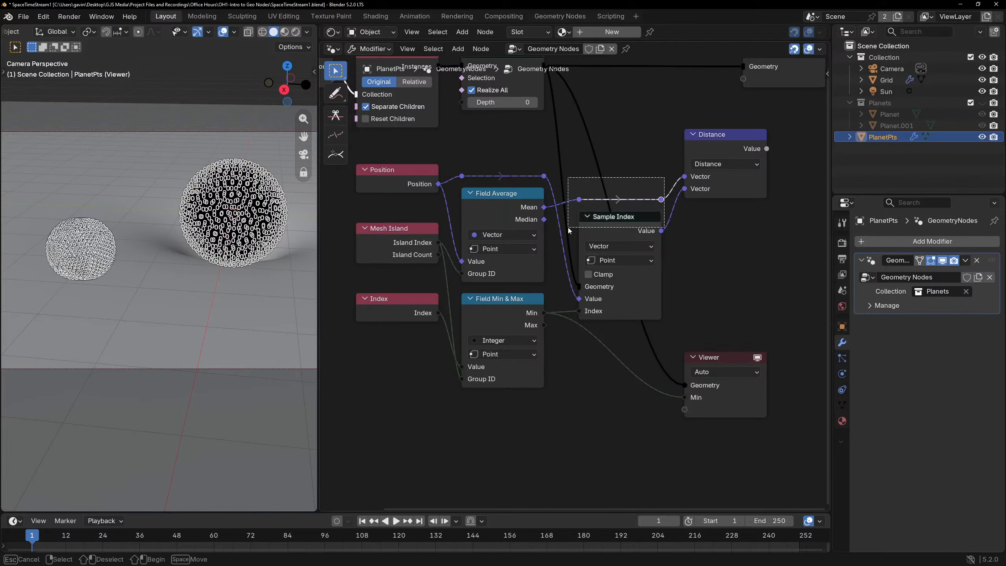
pyautogui.press('g')
pyautogui.click(610, 153)
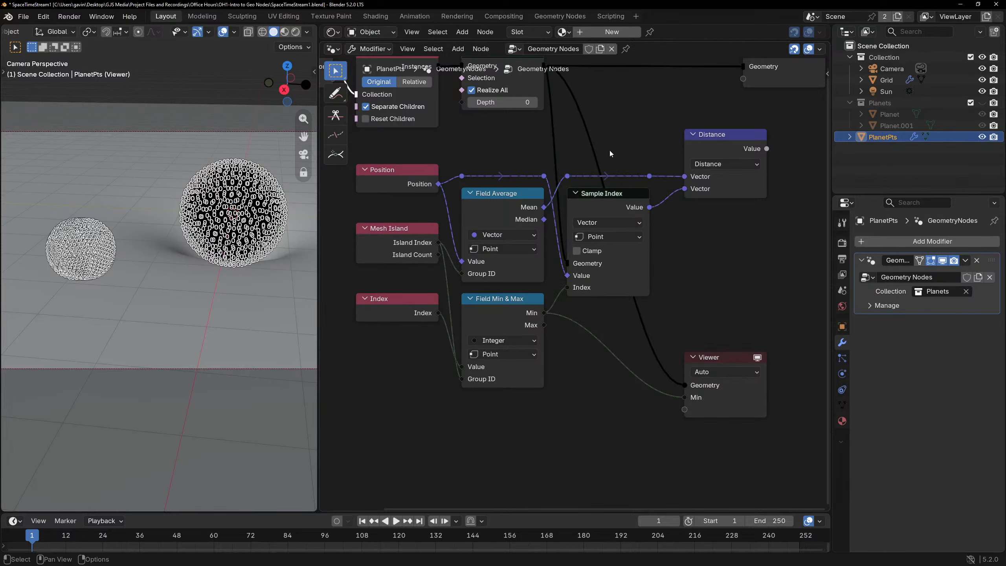
# Preview the Distance node's Value in the Viewer and examine the per-point values on both spheres up close.
pyautogui.keyDown('ctrl'); pyautogui.keyDown('shift'); pyautogui.click(717, 149); pyautogui.keyUp('shift'); pyautogui.keyUp('ctrl')
pyautogui.moveTo(718, 150); pyautogui.dragTo(652, 147, button='middle')
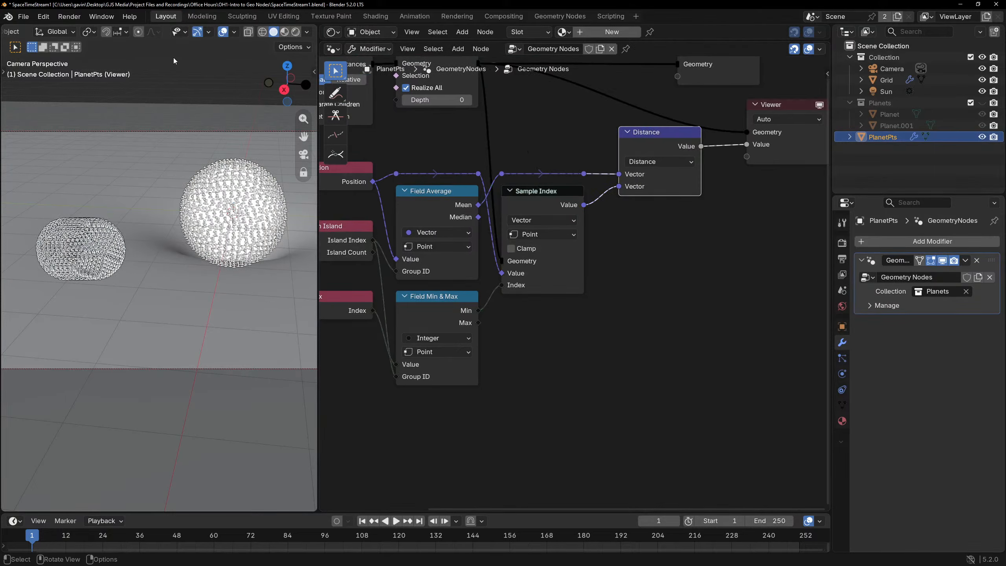
pyautogui.scroll(1, 120, 249)
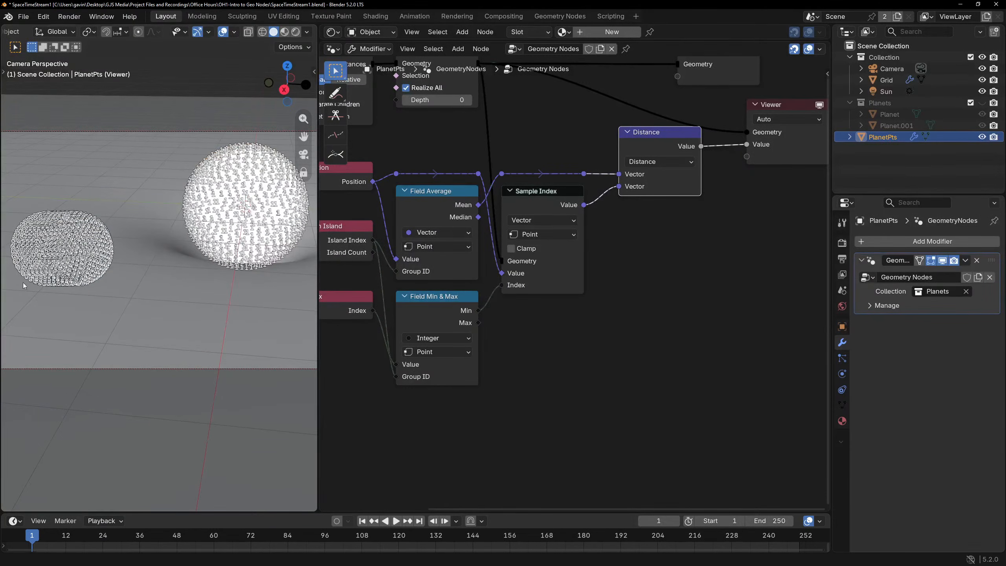
pyautogui.scroll(3, 191, 210)
pyautogui.keyDown('shift'); pyautogui.moveTo(206, 203); pyautogui.dragTo(131, 225, button='middle'); pyautogui.keyUp('shift')
pyautogui.scroll(2, 158, 264)
pyautogui.scroll(-1, 66, 277)
pyautogui.keyDown('shift'); pyautogui.moveTo(66, 277); pyautogui.dragTo(80, 190, button='middle'); pyautogui.keyUp('shift')
pyautogui.scroll(6, 119, 214)
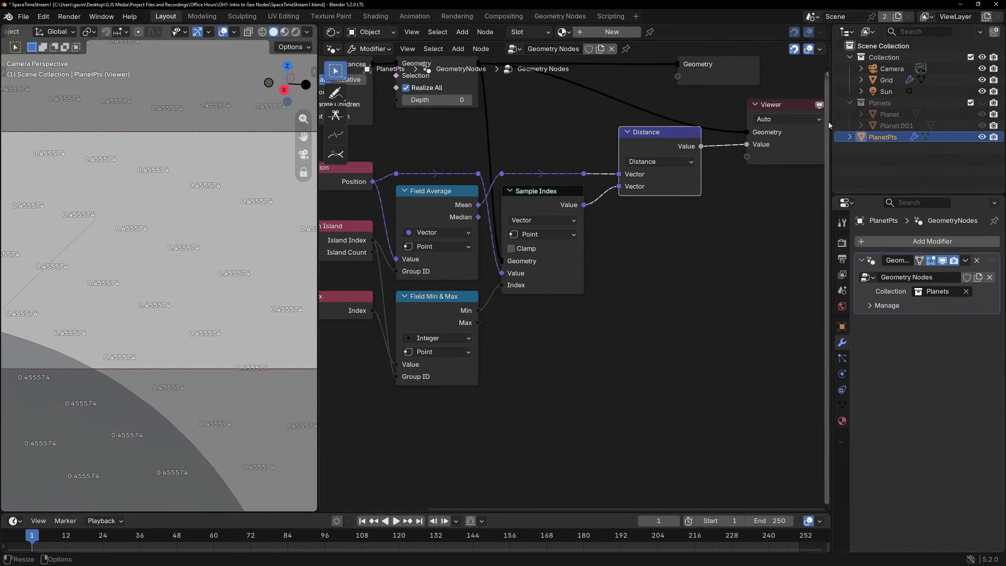
# Check Planet.001's full-precision X scale in its object transform for comparison with the computed distance.
pyautogui.click(888, 126)
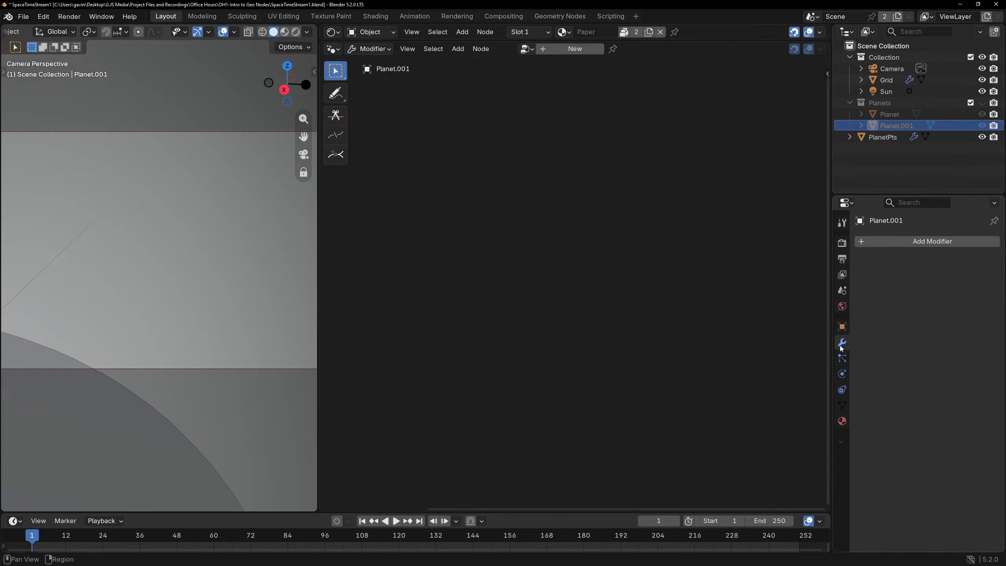
pyautogui.click(842, 326)
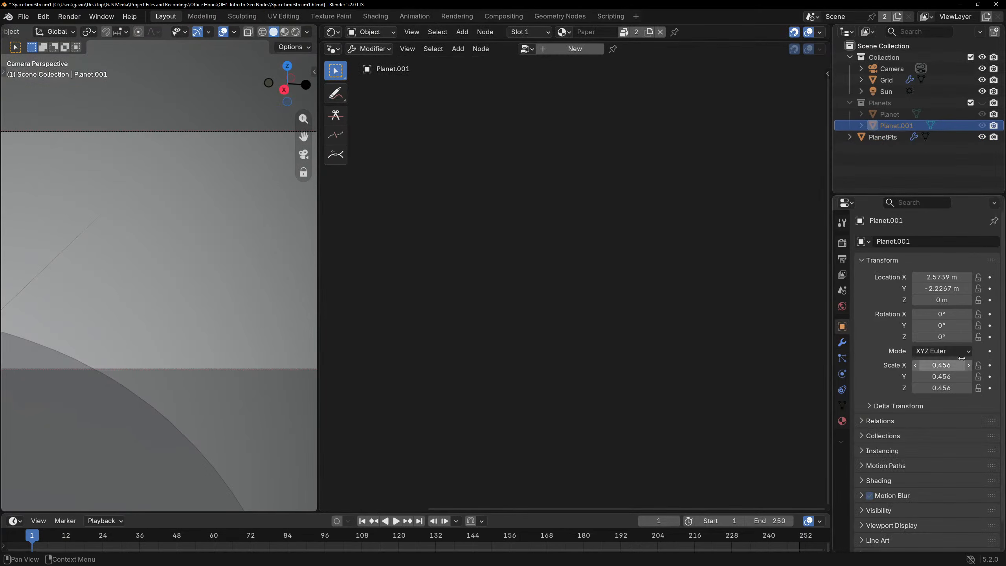
pyautogui.click(941, 365)
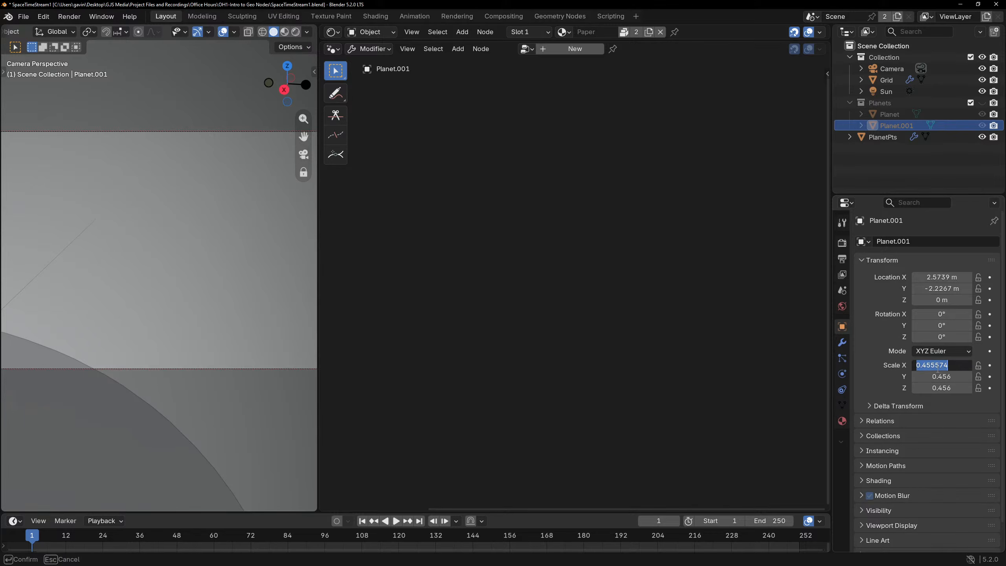
pyautogui.click(877, 357)
pyautogui.click(923, 152)
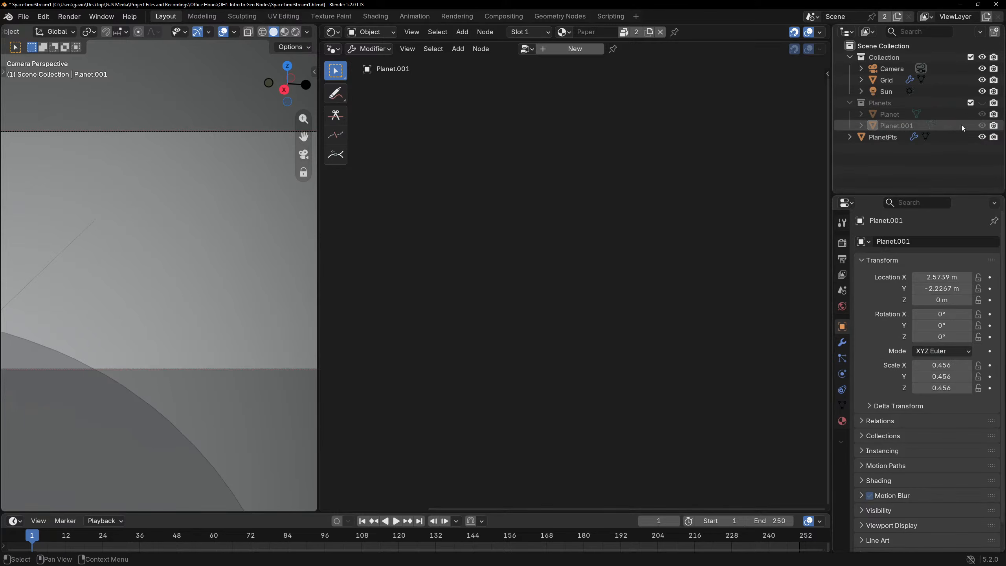
# Reselect PlanetPts and reactivate its Viewer node to show the distance values on both spheres again.
pyautogui.click(880, 138)
pyautogui.click(639, 240)
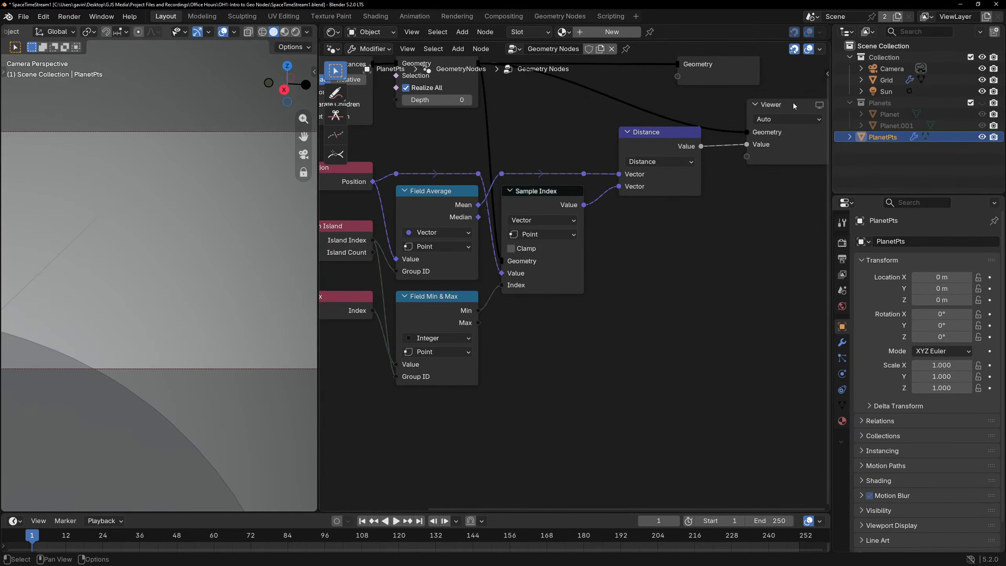
pyautogui.click(792, 104)
pyautogui.scroll(-1, 344, 223)
pyautogui.scroll(-3, 220, 224)
pyautogui.scroll(-8, 217, 224)
pyautogui.keyDown('shift'); pyautogui.moveTo(217, 224); pyautogui.dragTo(170, 236, button='middle'); pyautogui.keyUp('shift')
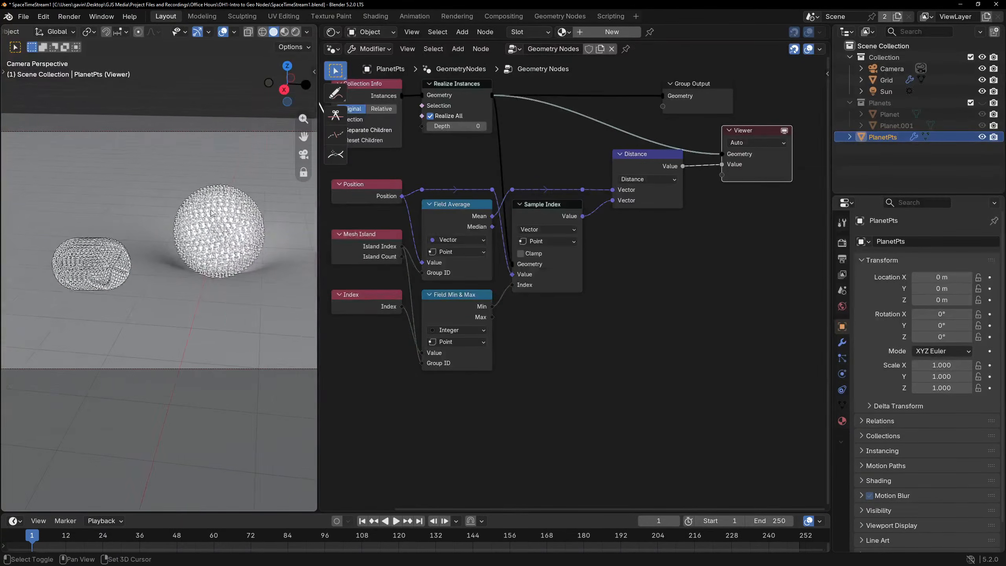
pyautogui.scroll(2, 198, 198)
pyautogui.moveTo(214, 172); pyautogui.dragTo(216, 155, button='middle')
pyautogui.click(215, 154)
# Move the Viewer and Group Output nodes farther from the Distance node to make room in the node tree.
pyautogui.moveTo(670, 236); pyautogui.dragTo(567, 265, button='middle')
pyautogui.scroll(-2, 568, 265)
pyautogui.moveTo(643, 178); pyautogui.dragTo(715, 252)
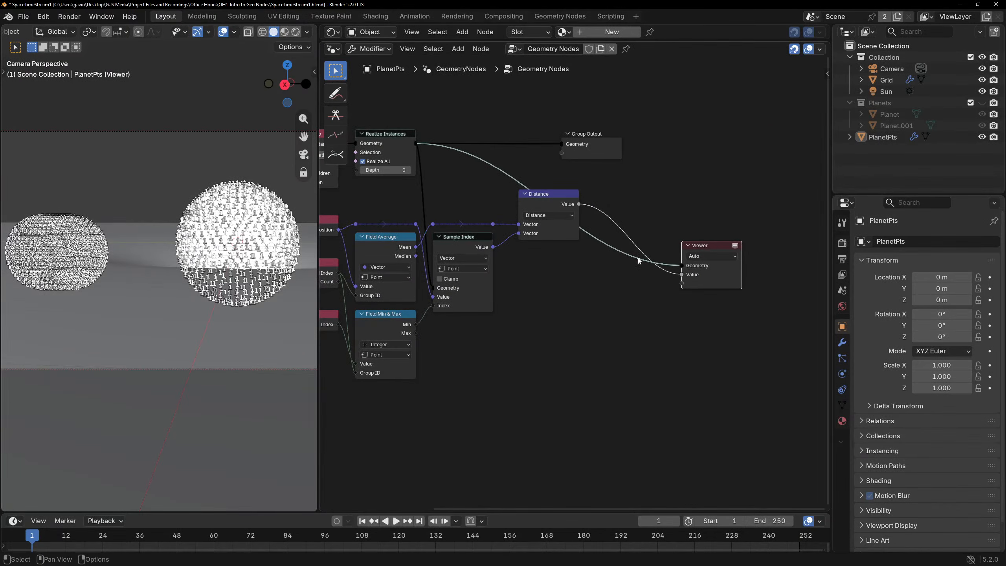
pyautogui.moveTo(562, 144); pyautogui.dragTo(741, 139)
pyautogui.click(652, 165)
pyautogui.scroll(-3, 619, 221)
pyautogui.scroll(2, 619, 220)
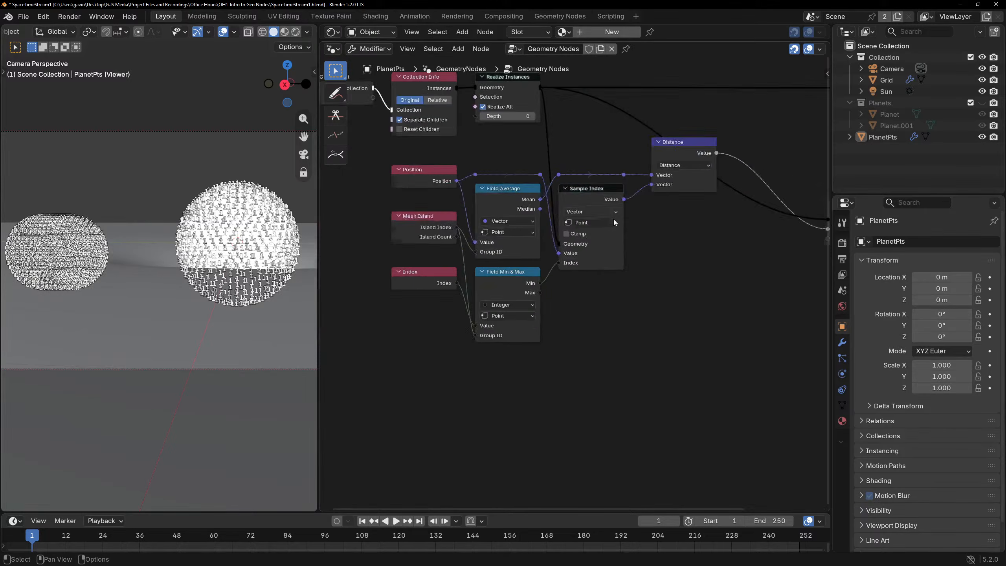
# Insert a Store Named Attribute node on the geometry link between Realize Instances and Group Output.
pyautogui.hotkey('shift', 'a')
pyautogui.moveTo(652, 230)
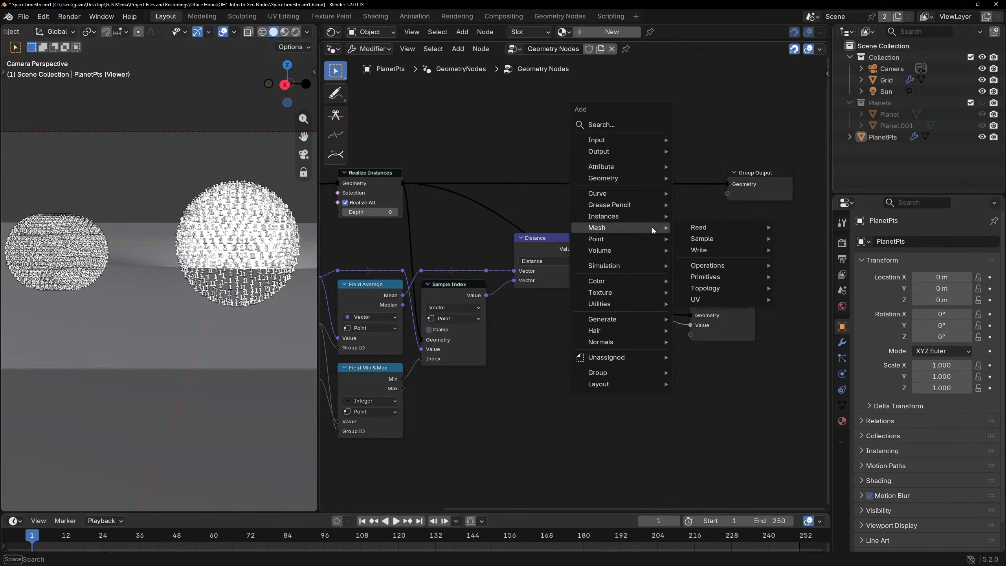
pyautogui.write('store')
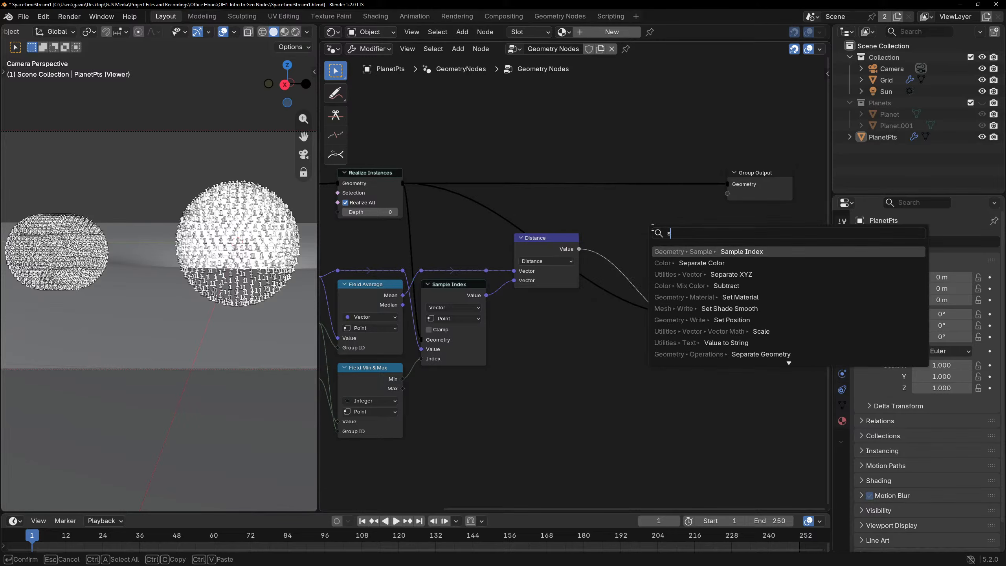
pyautogui.press('Return')
pyautogui.click(482, 144)
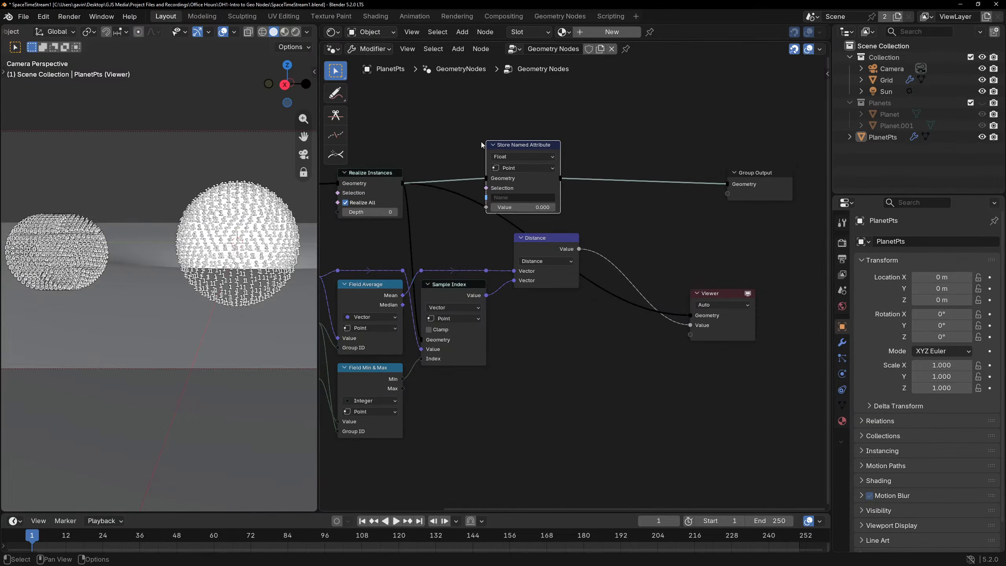
# Move Store Named Attribute closer to Group Output, name the attribute sca;e, and feed it the Distance value.
pyautogui.click(518, 156)
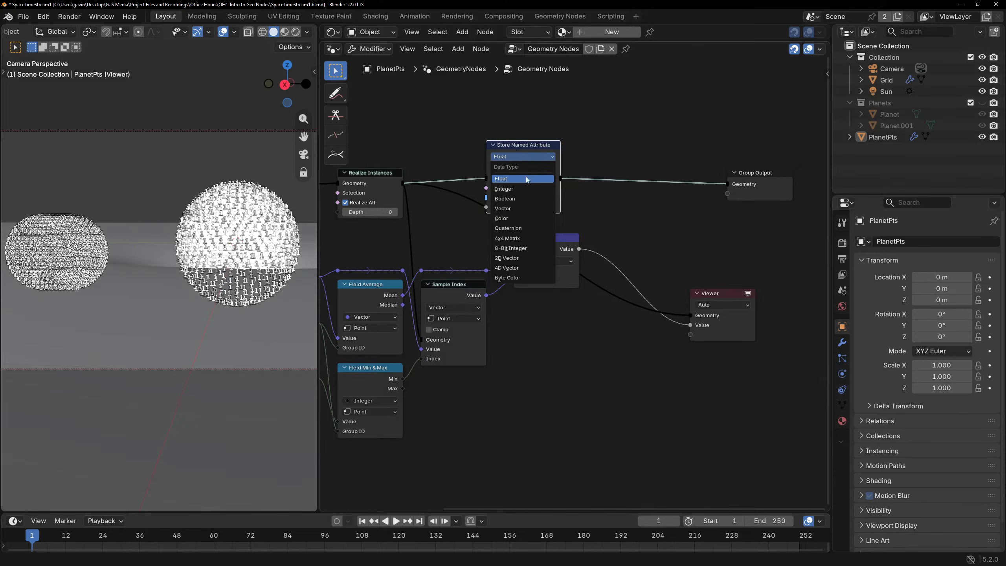
pyautogui.click(513, 156)
pyautogui.moveTo(502, 158); pyautogui.dragTo(613, 157)
pyautogui.click(620, 197)
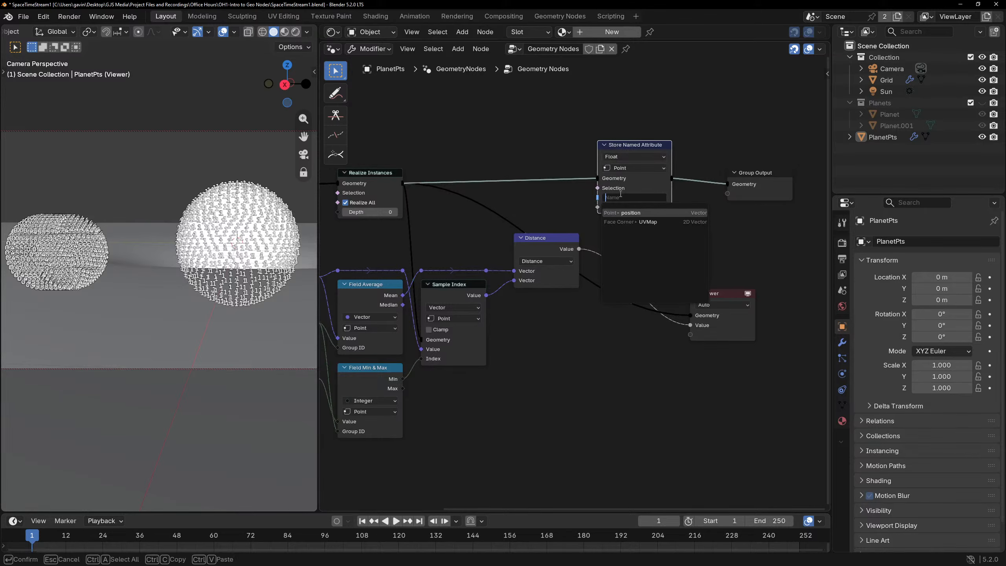
pyautogui.write('sca;e')
pyautogui.press('Return')
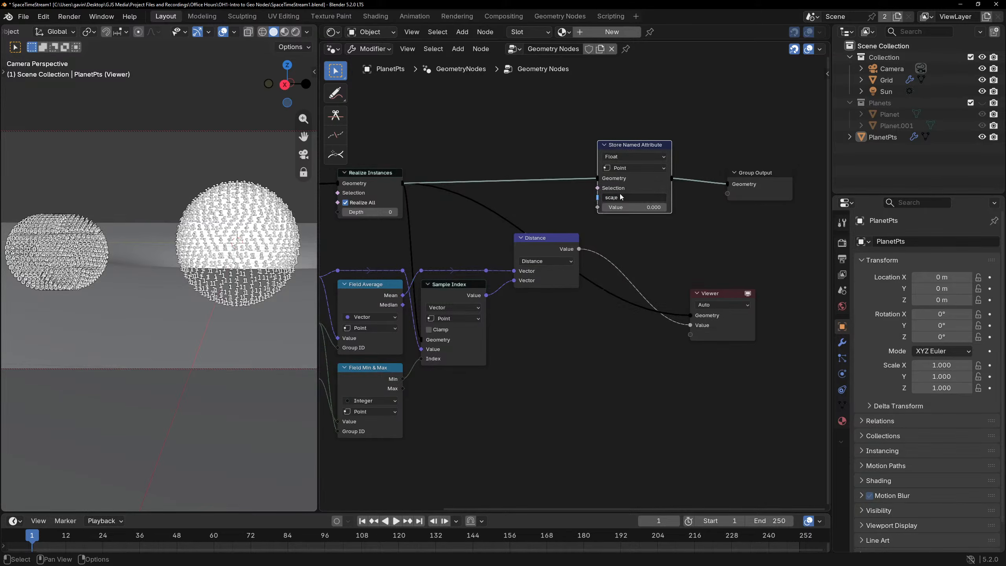
pyautogui.moveTo(578, 249); pyautogui.dragTo(597, 207)
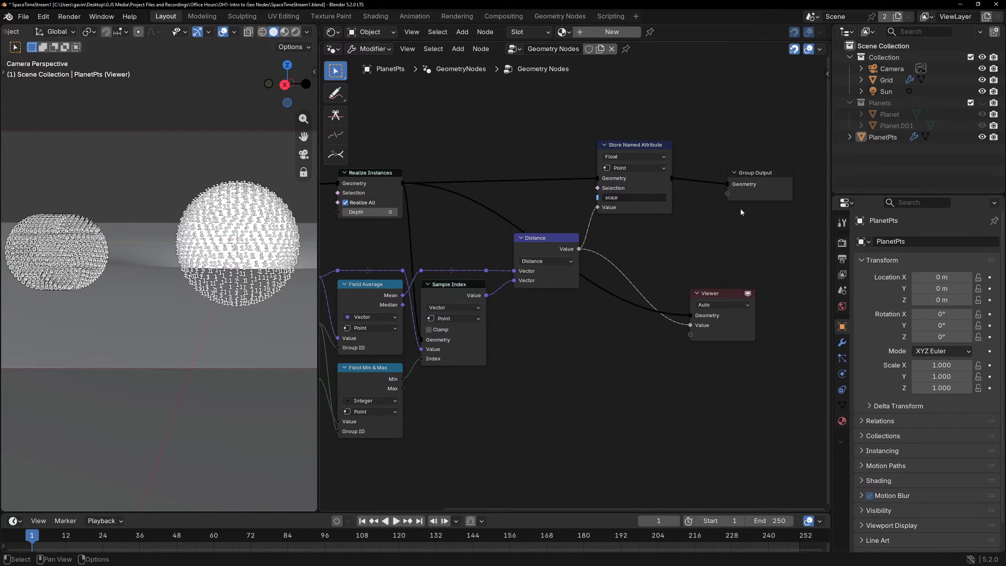
# Add a Delete Geometry node below the Group Output node.
pyautogui.moveTo(741, 209); pyautogui.dragTo(604, 206, button='middle')
pyautogui.hotkey('shift', 'a')
pyautogui.write('d')
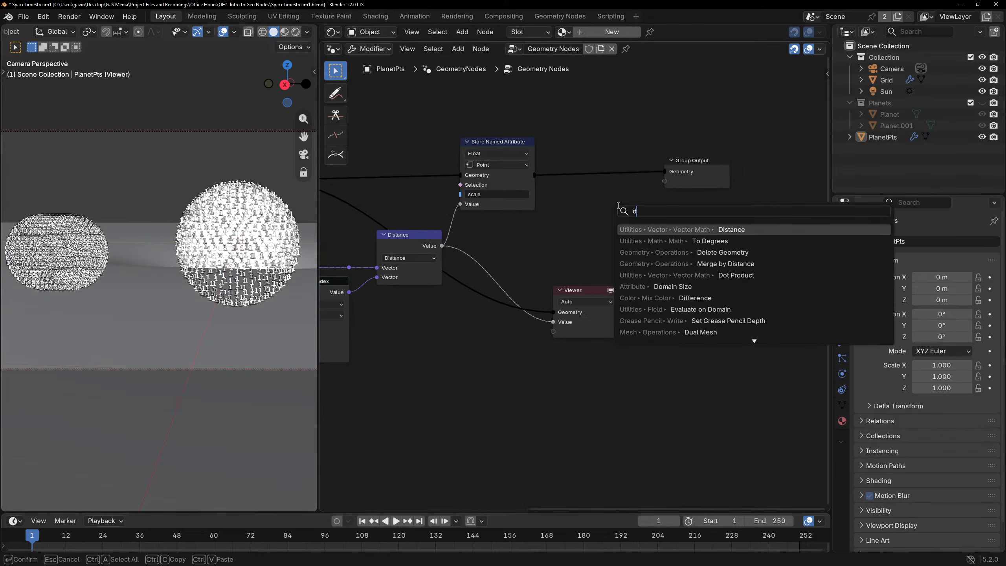
pyautogui.write('ele')
pyautogui.press('Return')
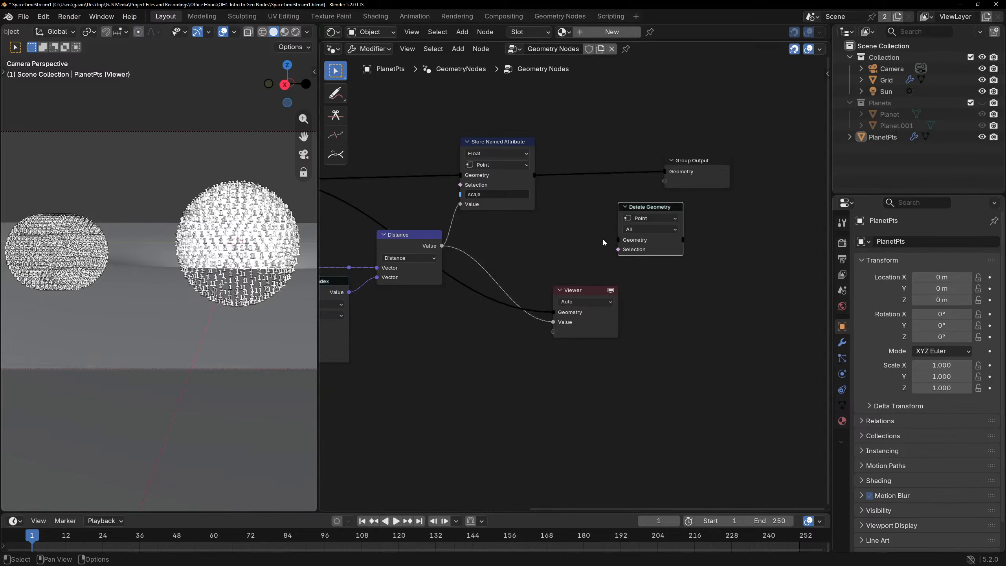
# Add a second Index node to the node tree, just below and before the Viewer node.
pyautogui.scroll(-3, 603, 240)
pyautogui.moveTo(586, 241); pyautogui.dragTo(584, 232, button='middle')
pyautogui.scroll(5, 595, 296)
pyautogui.hotkey('shift', 'a')
pyautogui.write('i')
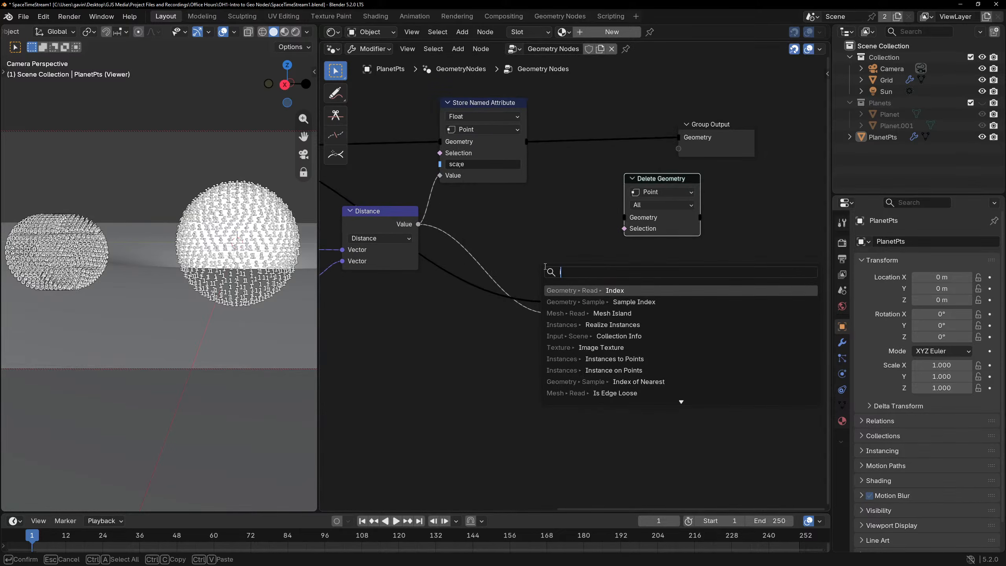
pyautogui.write('nde')
pyautogui.press('Return')
pyautogui.click(447, 323)
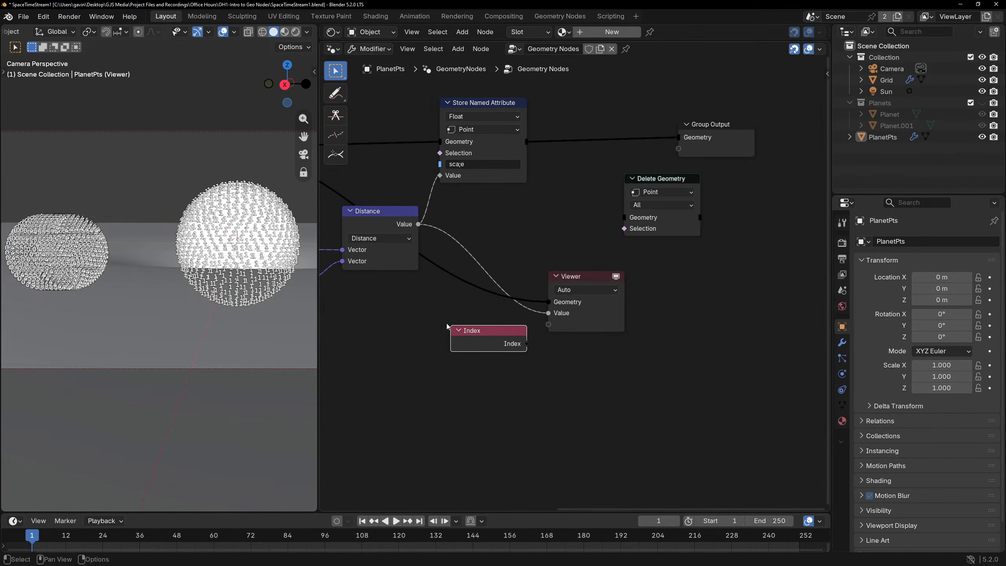
# Examine how Field Min & Max uses Mesh Island and Index to supply the sample index for each island.
pyautogui.scroll(-3, 420, 312)
pyautogui.moveTo(420, 313); pyautogui.dragTo(563, 273, button='middle')
pyautogui.scroll(4, 448, 297)
pyautogui.moveTo(447, 297); pyautogui.dragTo(567, 239, button='middle')
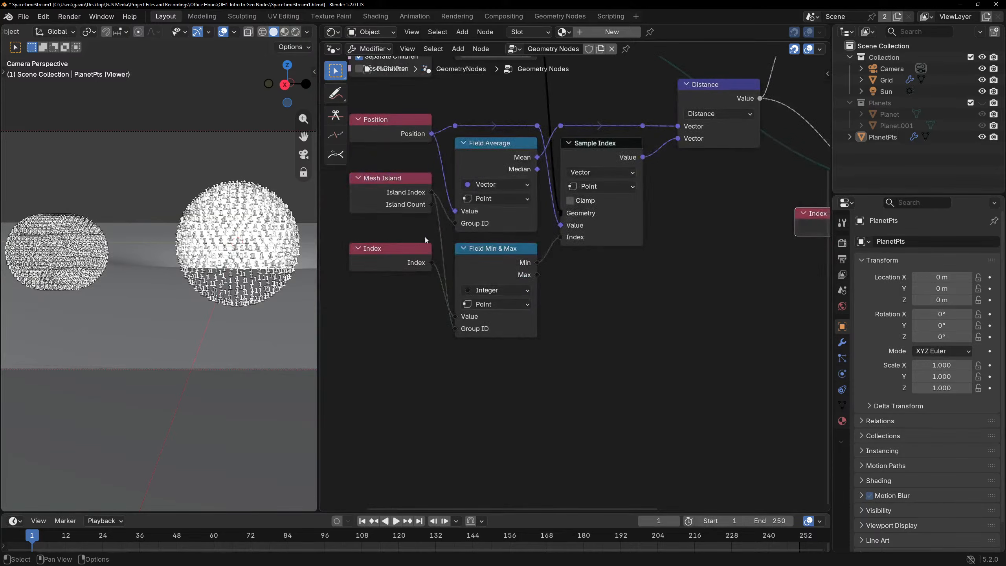
pyautogui.scroll(3, 566, 268)
pyautogui.scroll(-2, 569, 226)
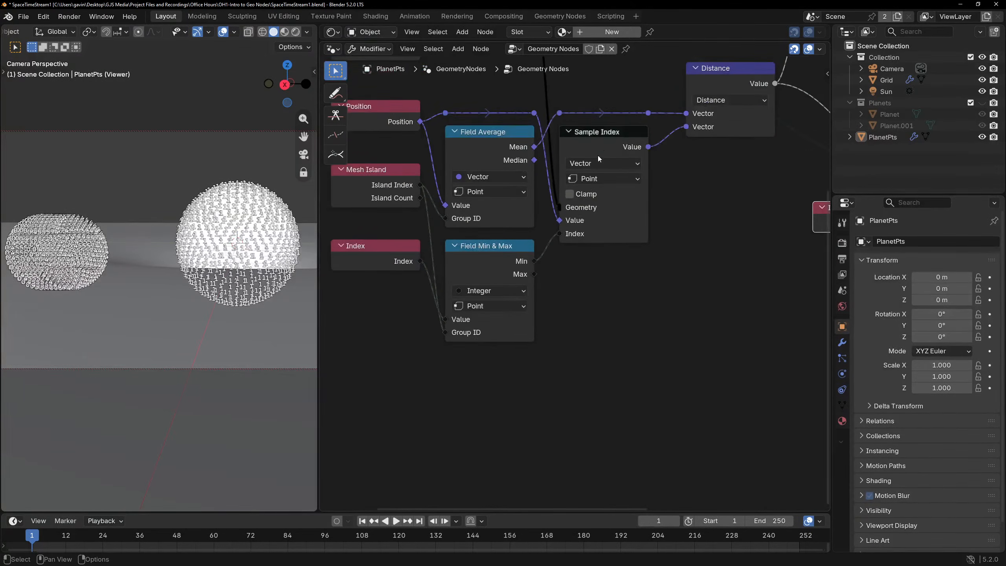
pyautogui.scroll(-1, 645, 260)
pyautogui.scroll(-1, 647, 265)
pyautogui.moveTo(647, 266); pyautogui.dragTo(585, 277, button='middle')
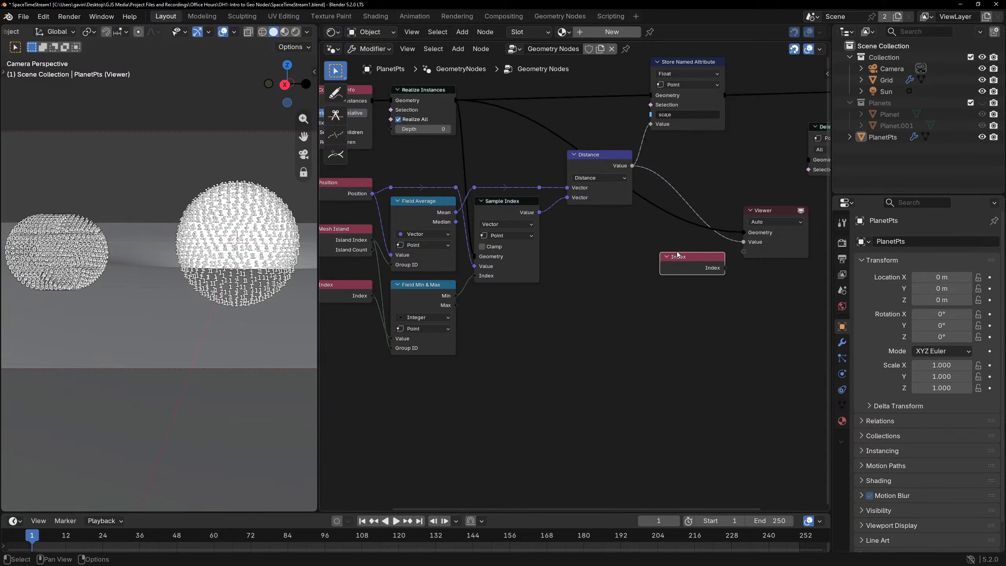
pyautogui.moveTo(678, 254); pyautogui.dragTo(602, 242, button='middle')
pyautogui.scroll(-2, 618, 262)
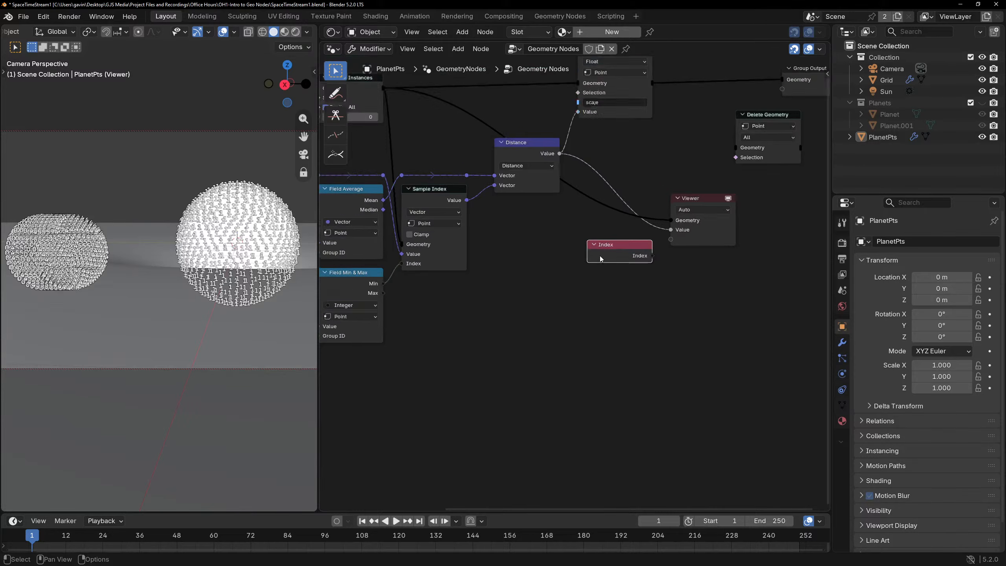
pyautogui.scroll(2, 445, 267)
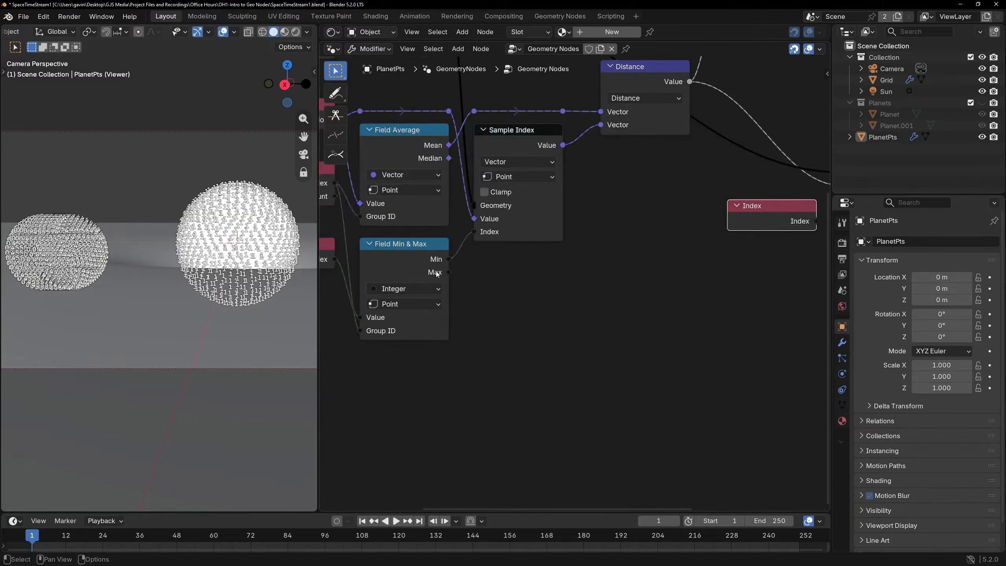
pyautogui.click(400, 261)
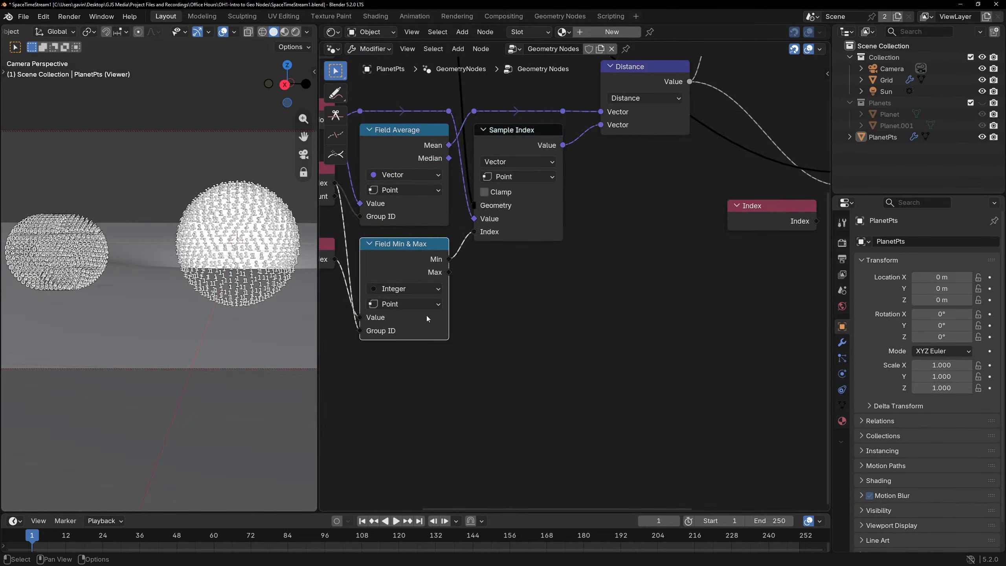
pyautogui.scroll(-1, 531, 218)
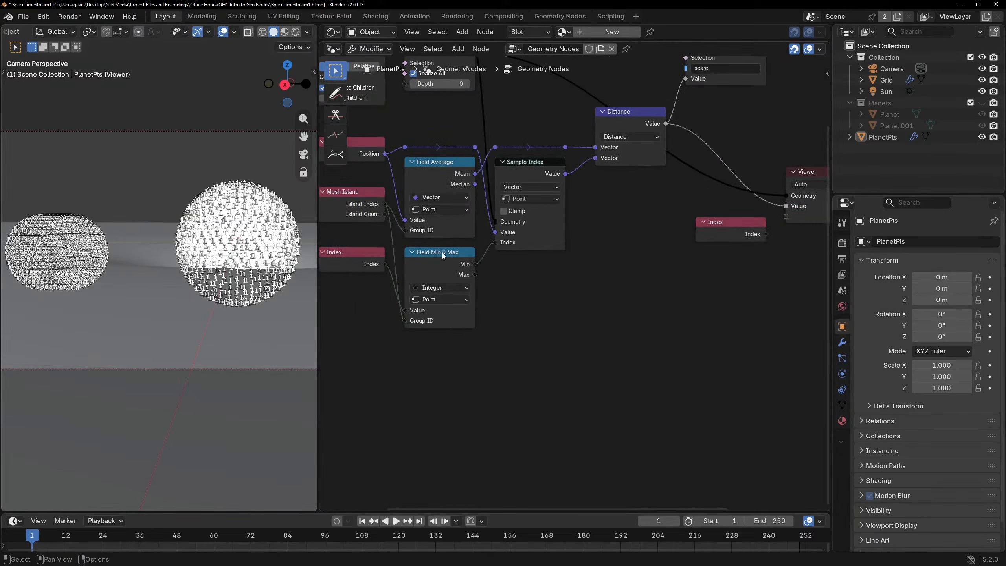
# Add an Integer Greater Than comparison with the new Index as A and Field Min & Max's Min as B.
pyautogui.moveTo(549, 280); pyautogui.dragTo(479, 294, button='middle')
pyautogui.scroll(-2, 640, 212)
pyautogui.moveTo(643, 213); pyautogui.dragTo(608, 254, button='middle')
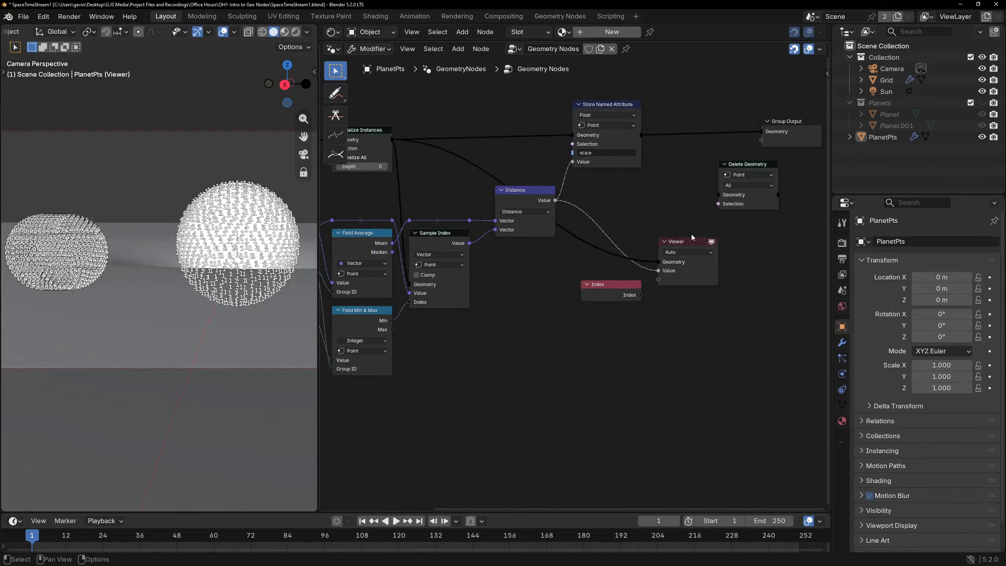
pyautogui.hotkey('shift', 'a')
pyautogui.write('comp')
pyautogui.press('Return')
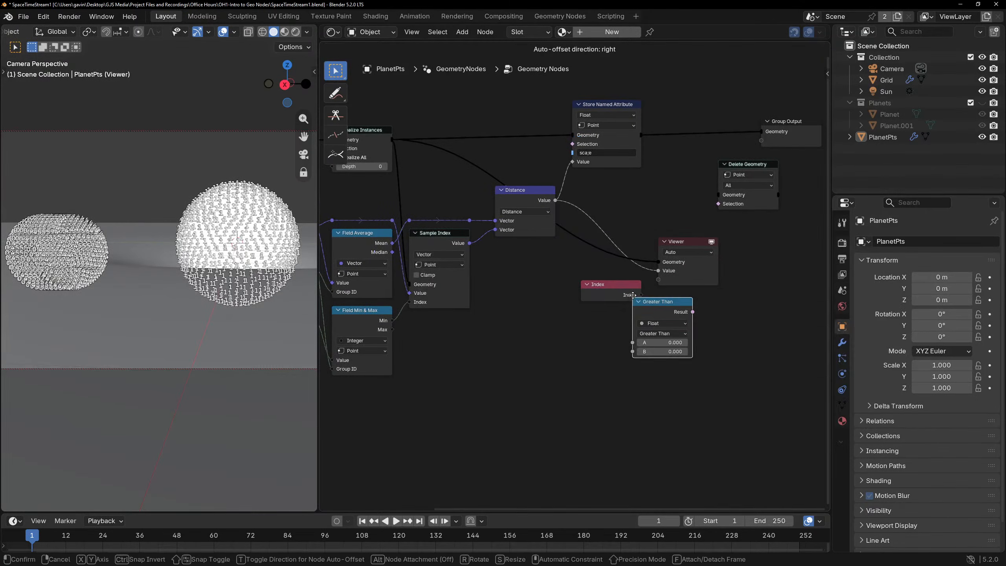
pyautogui.click(656, 295)
pyautogui.click(688, 323)
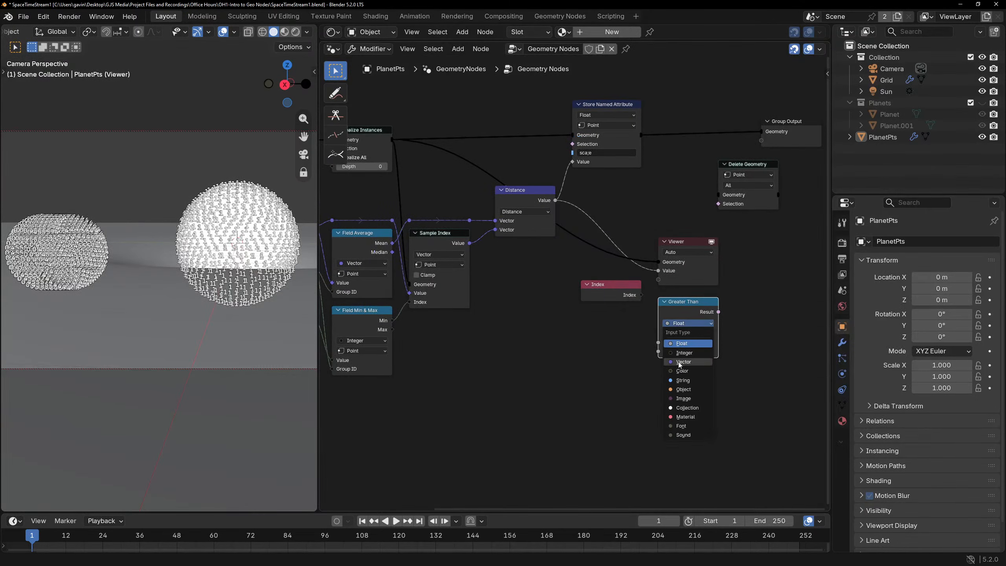
pyautogui.click(688, 335)
pyautogui.moveTo(395, 323); pyautogui.dragTo(656, 350)
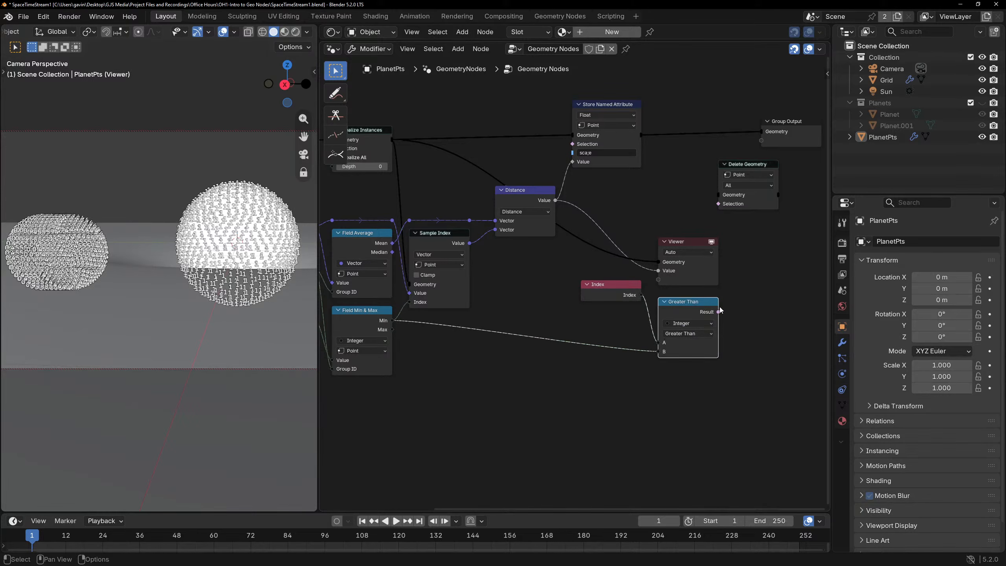
# Feed Delete Geometry the Greater Than result as selection and Store Named Attribute's geometry, then preview the remaining points.
pyautogui.moveTo(718, 312); pyautogui.dragTo(713, 202)
pyautogui.moveTo(642, 135); pyautogui.dragTo(721, 196)
pyautogui.keyDown('ctrl'); pyautogui.keyDown('shift'); pyautogui.click(756, 163); pyautogui.keyUp('shift'); pyautogui.keyUp('ctrl')
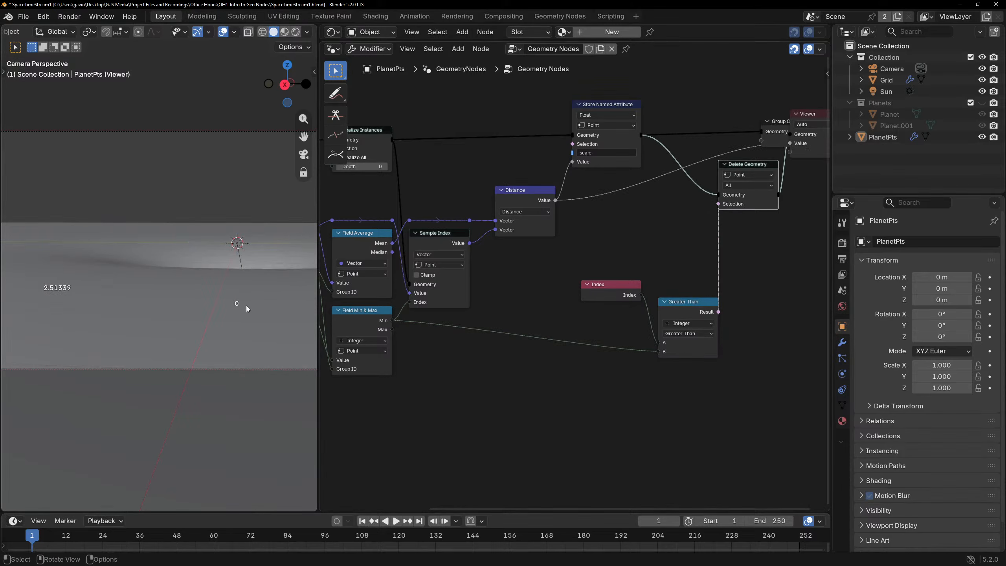
pyautogui.moveTo(246, 304); pyautogui.dragTo(214, 258, button='middle')
pyautogui.moveTo(233, 251); pyautogui.dragTo(228, 266)
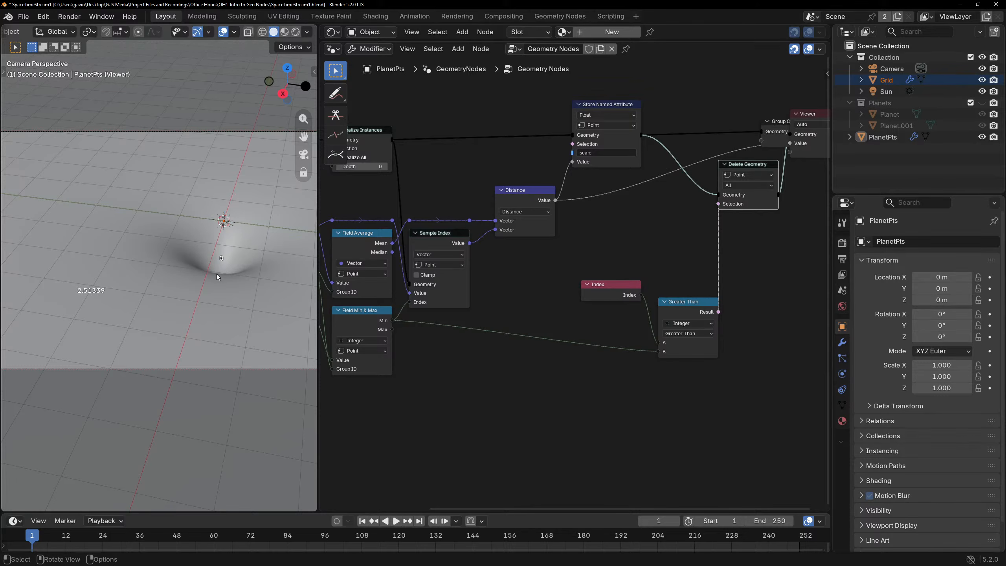
pyautogui.moveTo(84, 279); pyautogui.dragTo(67, 253, button='middle')
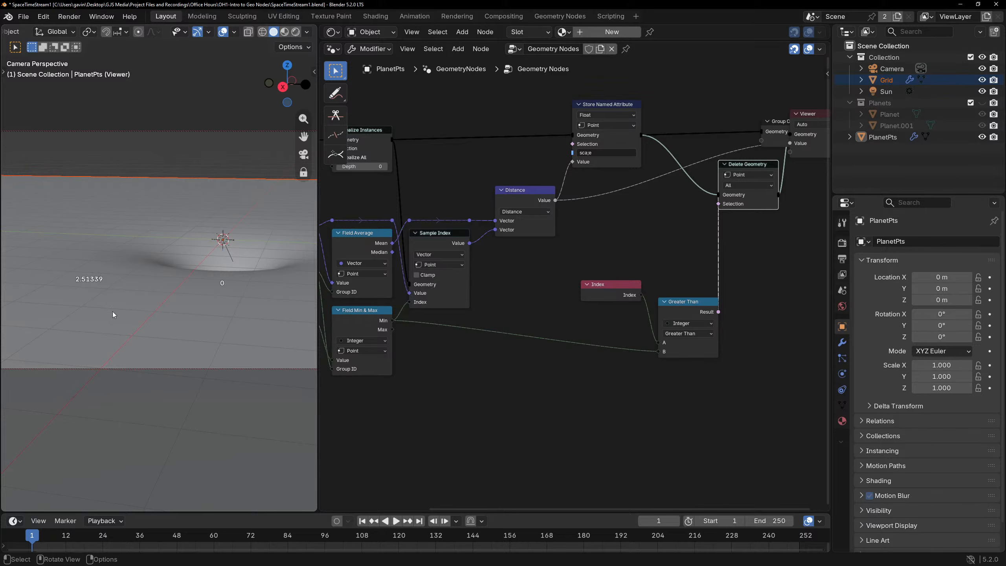
pyautogui.moveTo(113, 315); pyautogui.dragTo(69, 265, button='middle')
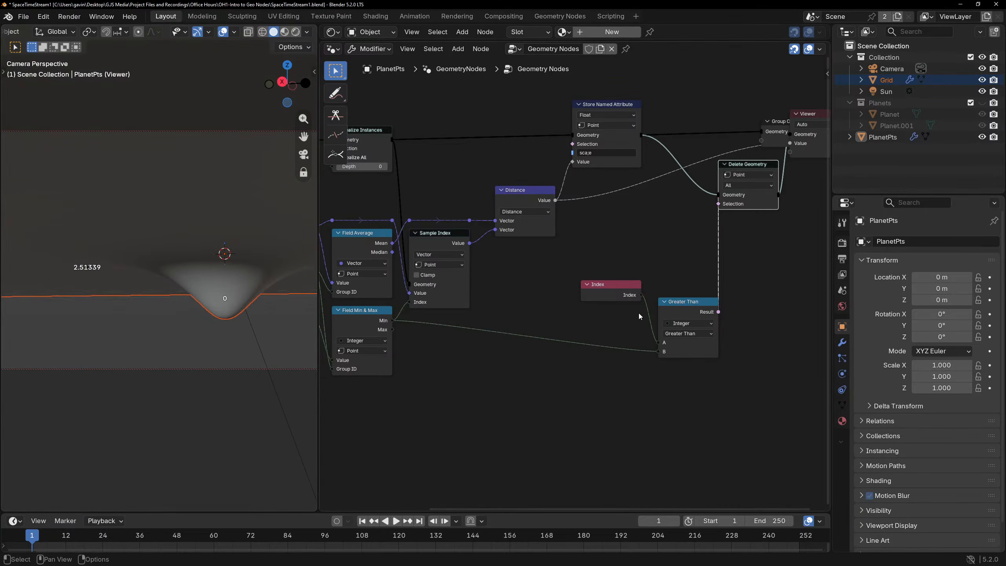
# Insert a Set Position node on the geometry link between Delete Geometry and the Viewer.
pyautogui.moveTo(639, 314); pyautogui.dragTo(573, 330, button='middle')
pyautogui.hotkey('shift', 'a')
pyautogui.write('set')
pyautogui.press('Return')
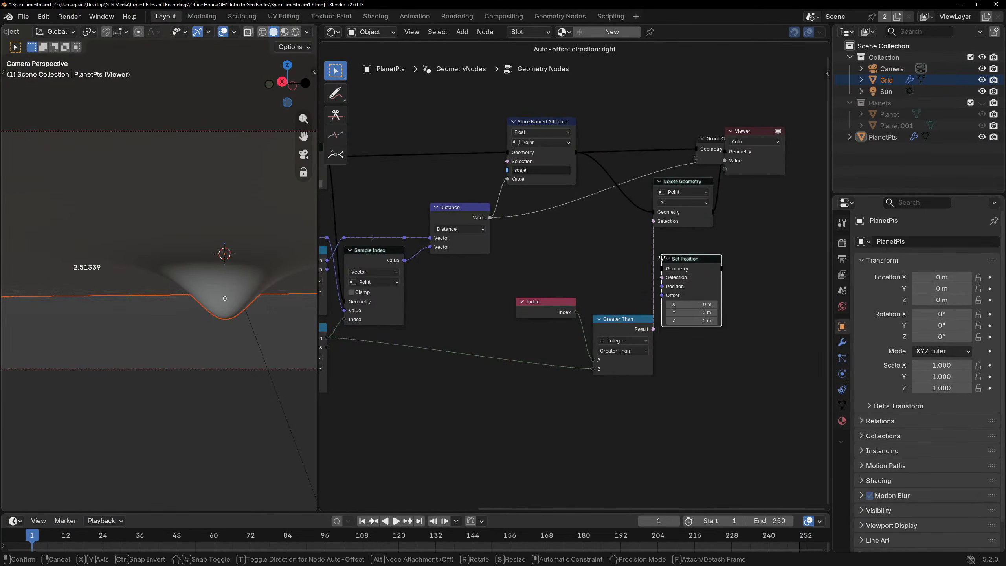
pyautogui.click(696, 190)
pyautogui.scroll(-4, 688, 274)
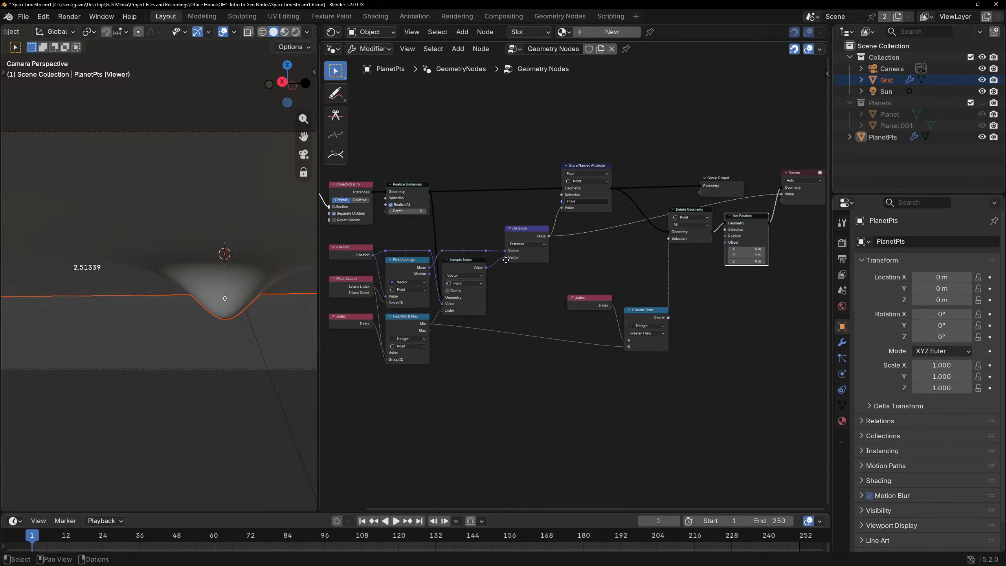
# Connect Field Average's Mean output to Set Position's Position input.
pyautogui.moveTo(410, 263); pyautogui.dragTo(482, 228, button='middle')
pyautogui.scroll(4, 482, 227)
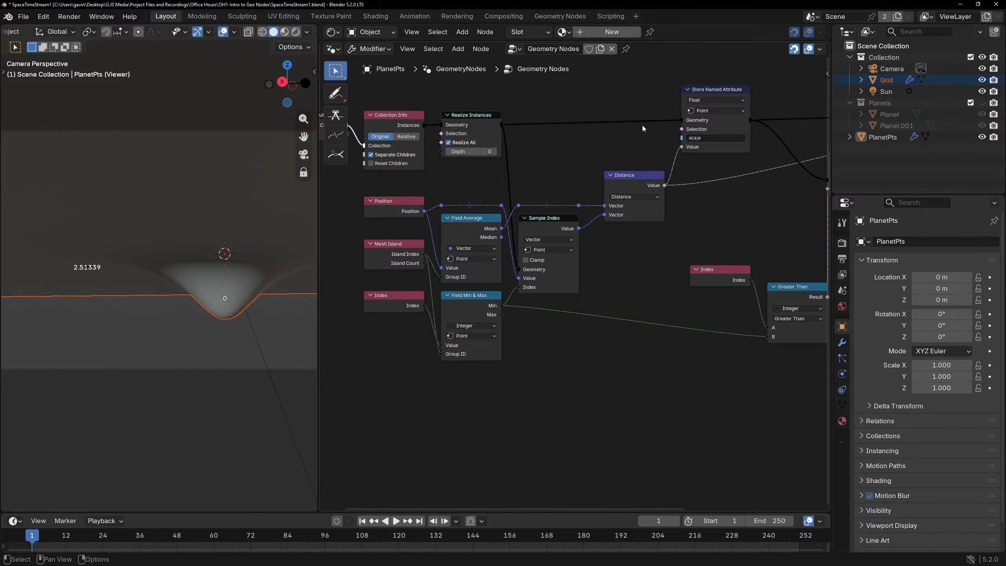
pyautogui.scroll(-1, 642, 126)
pyautogui.moveTo(642, 126); pyautogui.dragTo(598, 135, button='middle')
pyautogui.scroll(1, 590, 150)
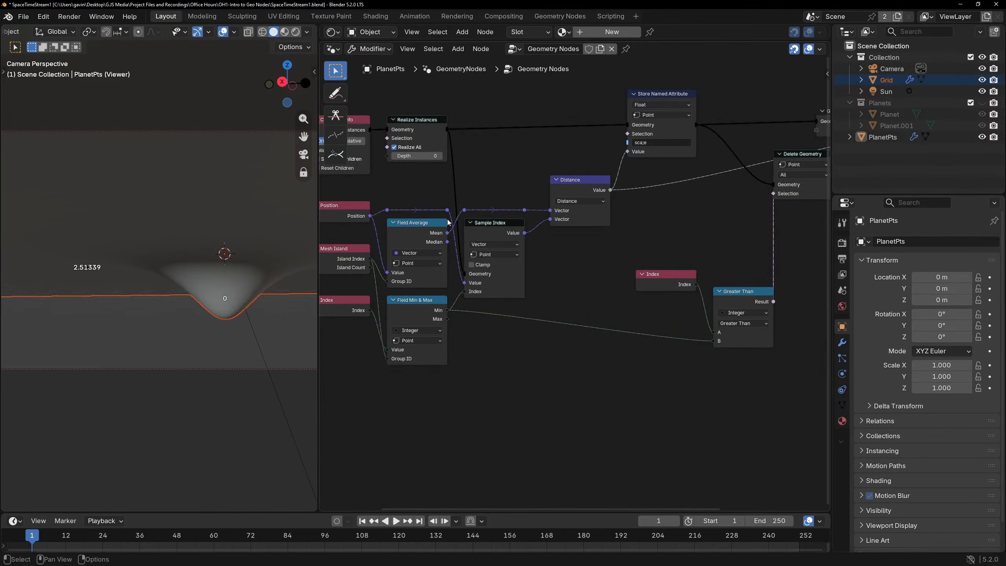
pyautogui.moveTo(449, 233); pyautogui.dragTo(657, 190)
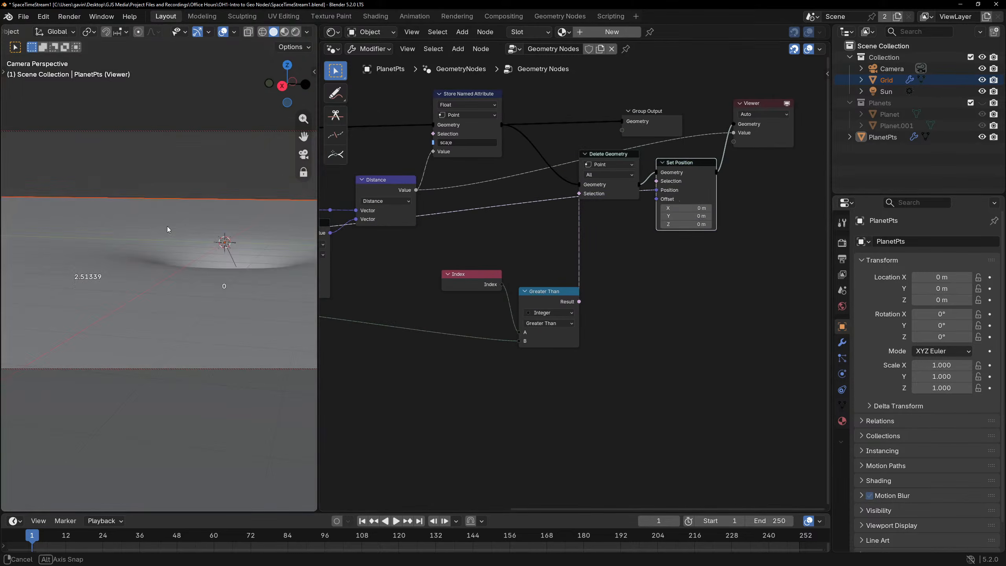
# Lower the Set Position node to trace its Position link, and check the points' heights from a level view.
pyautogui.moveTo(471, 213); pyautogui.dragTo(609, 227, button='middle')
pyautogui.scroll(-2, 631, 184)
pyautogui.scroll(3, 634, 177)
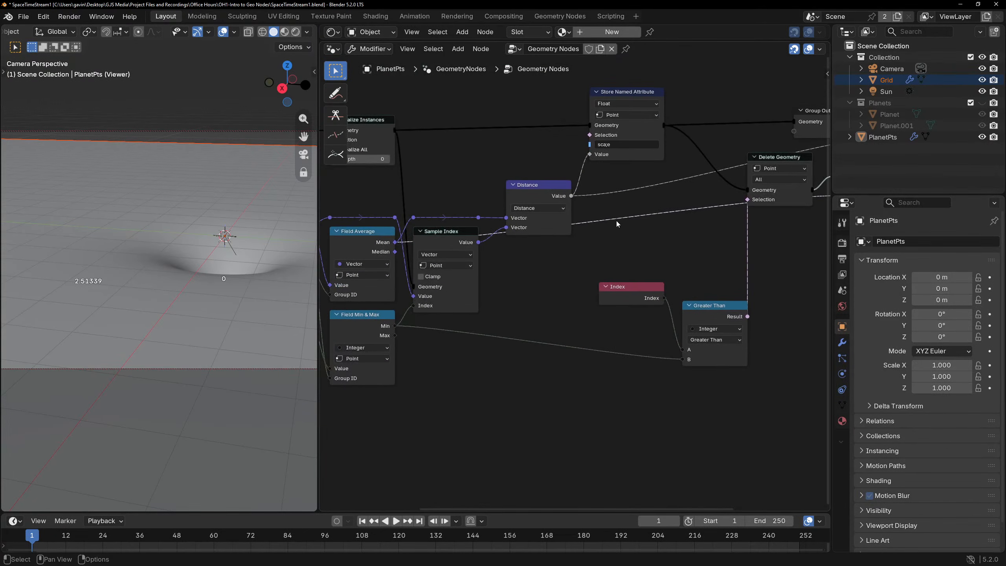
pyautogui.moveTo(648, 205); pyautogui.dragTo(608, 243, button='middle')
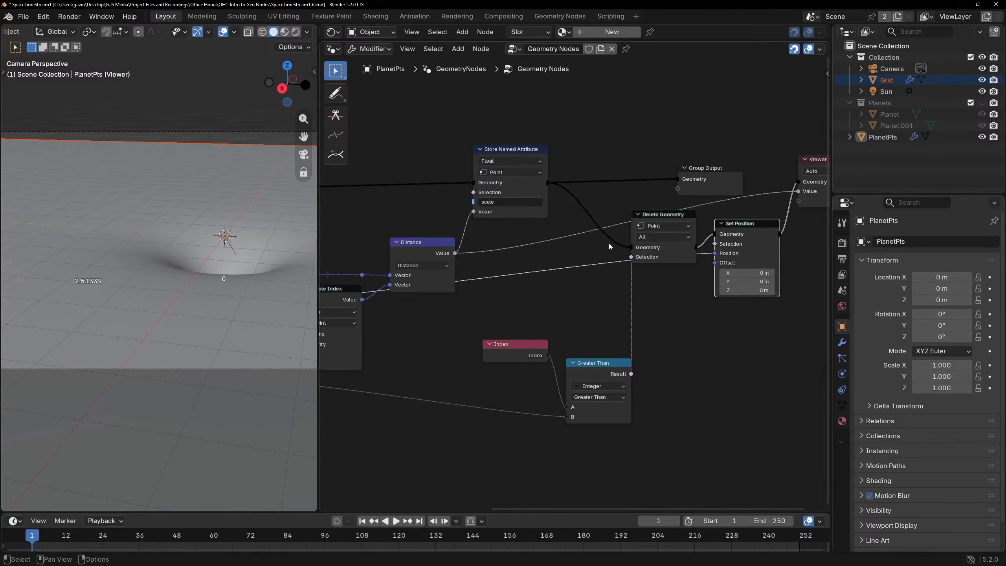
pyautogui.moveTo(752, 235); pyautogui.dragTo(752, 291)
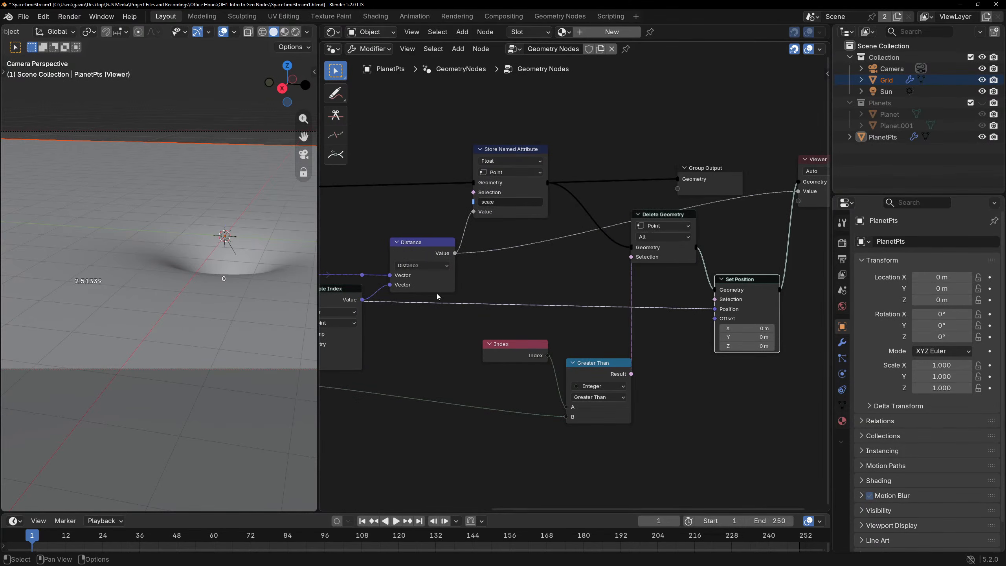
pyautogui.moveTo(495, 279); pyautogui.dragTo(511, 209, button='middle')
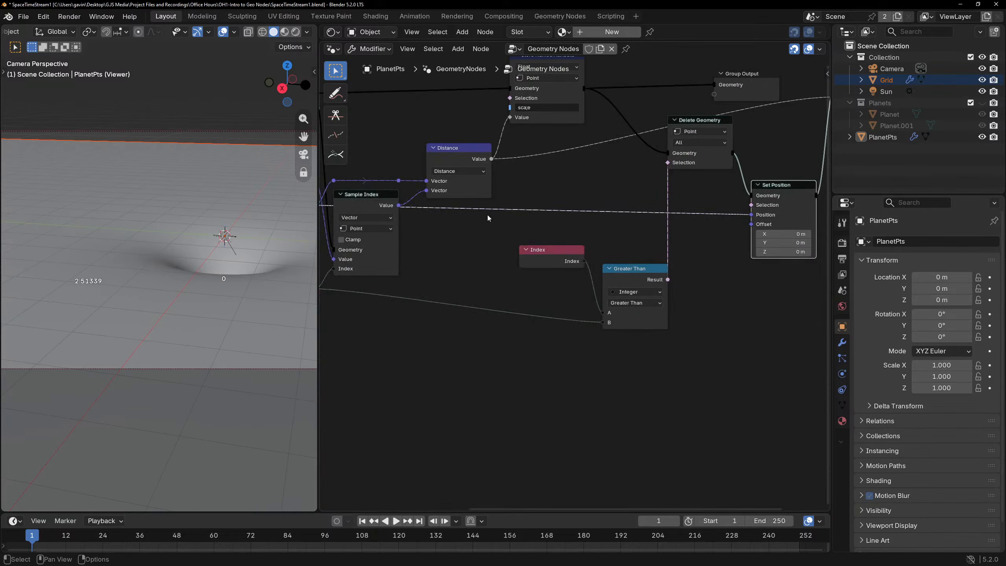
pyautogui.moveTo(309, 238); pyautogui.dragTo(102, 288, button='middle')
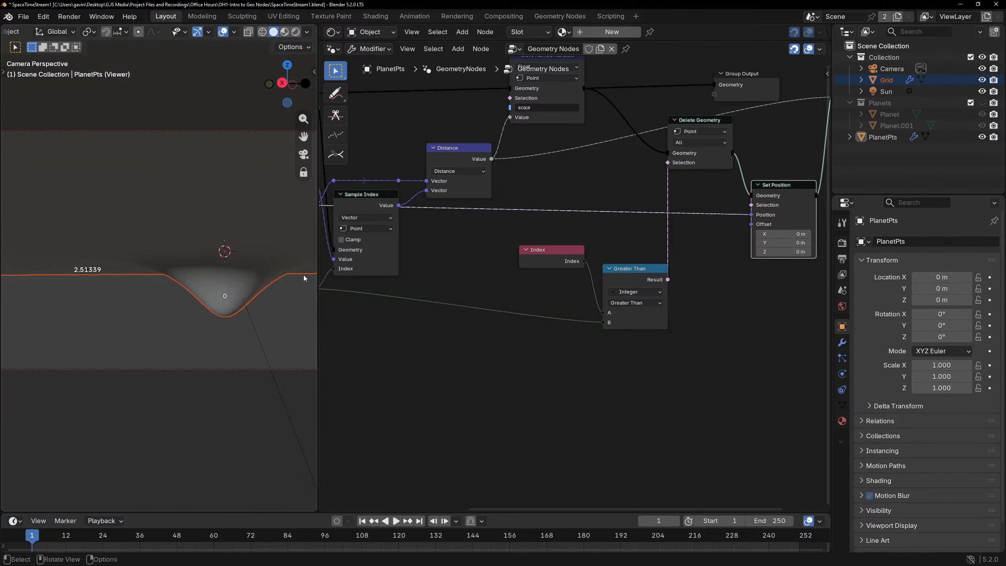
# Detach Set Position from its links so Delete Geometry feeds the Viewer directly.
pyautogui.click(704, 212)
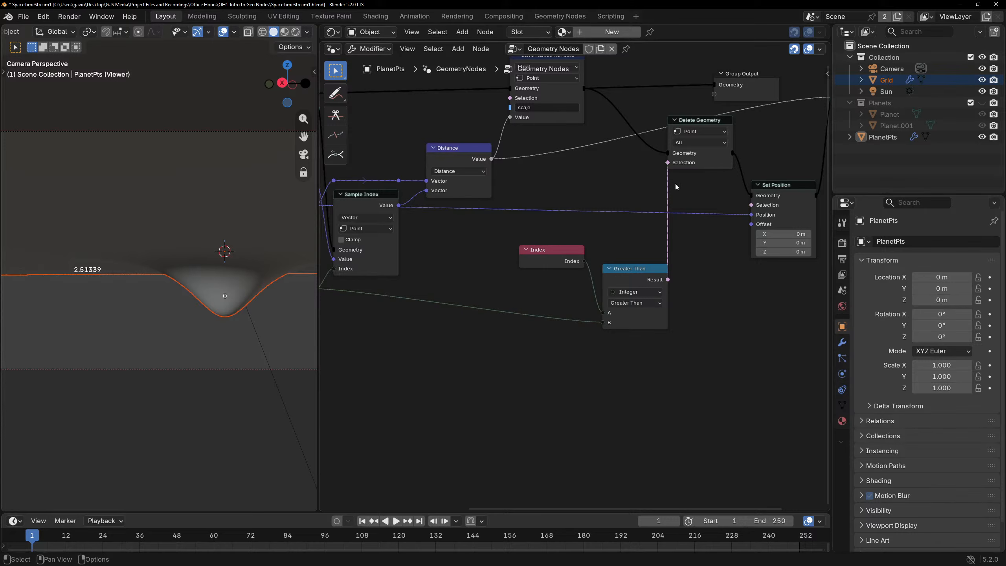
pyautogui.click(777, 200)
pyautogui.moveTo(748, 211); pyautogui.dragTo(646, 269, button='middle')
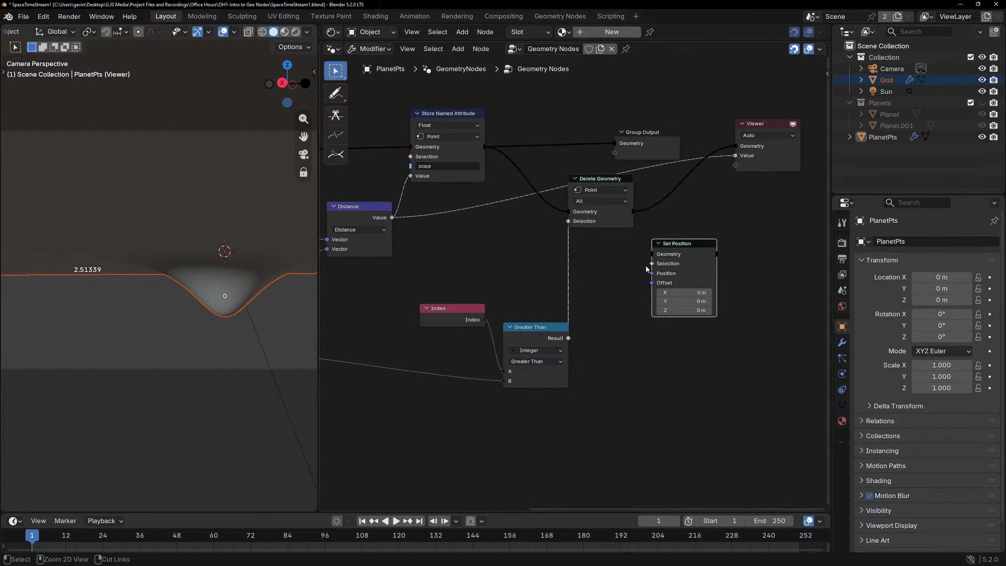
# Insert the Set Position node between Store Named Attribute and Delete Geometry, and connect Field Average's Mean output to its Position input.
pyautogui.moveTo(680, 247); pyautogui.dragTo(532, 191)
pyautogui.moveTo(448, 248); pyautogui.dragTo(615, 215, button='middle')
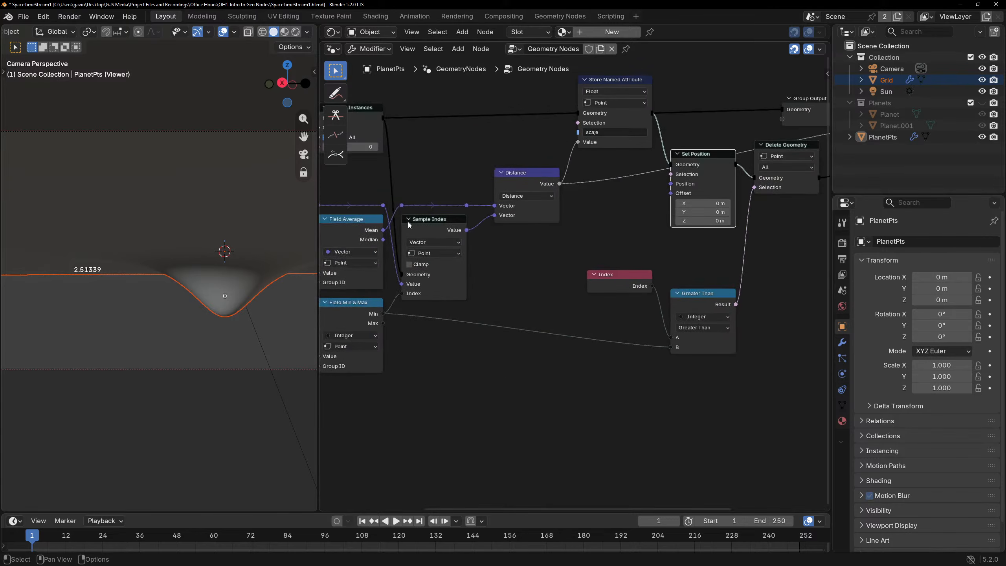
pyautogui.moveTo(384, 230); pyautogui.dragTo(672, 184)
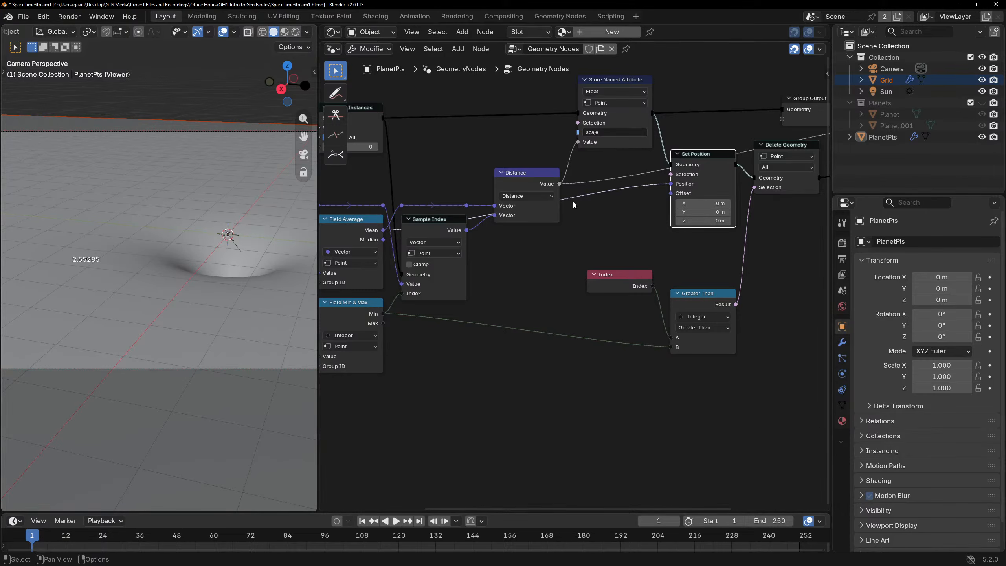
pyautogui.moveTo(704, 153); pyautogui.dragTo(705, 201)
pyautogui.moveTo(706, 201); pyautogui.dragTo(576, 217, button='middle')
pyautogui.moveTo(578, 217); pyautogui.dragTo(589, 176)
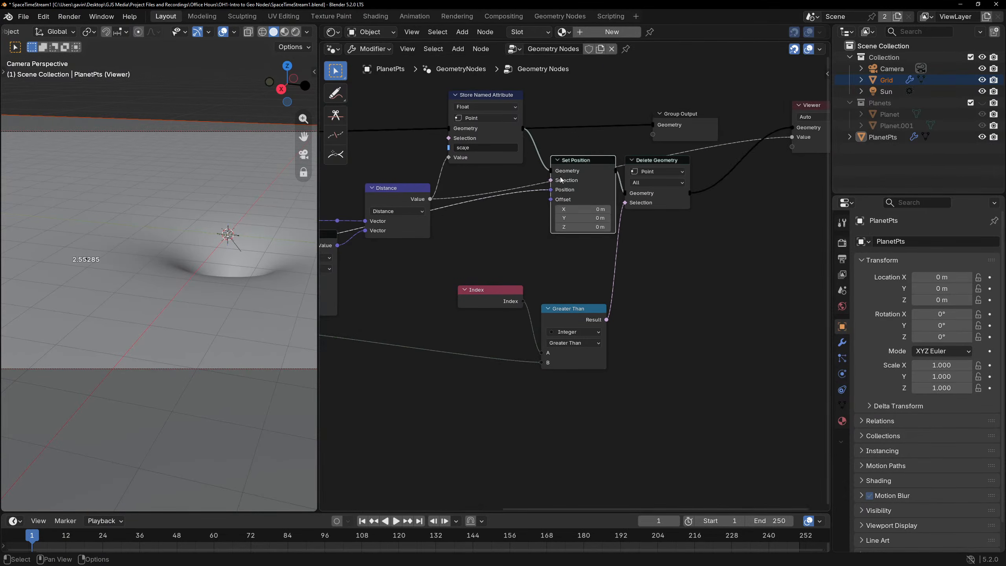
# Route the link from Mean to Position over the Distance node using two reroute points.
pyautogui.moveTo(415, 214); pyautogui.dragTo(506, 217, button='middle')
pyautogui.keyDown('shift'); pyautogui.moveTo(531, 210); pyautogui.dragTo(536, 228, button='right'); pyautogui.keyUp('shift')
pyautogui.press('g')
pyautogui.click(374, 201)
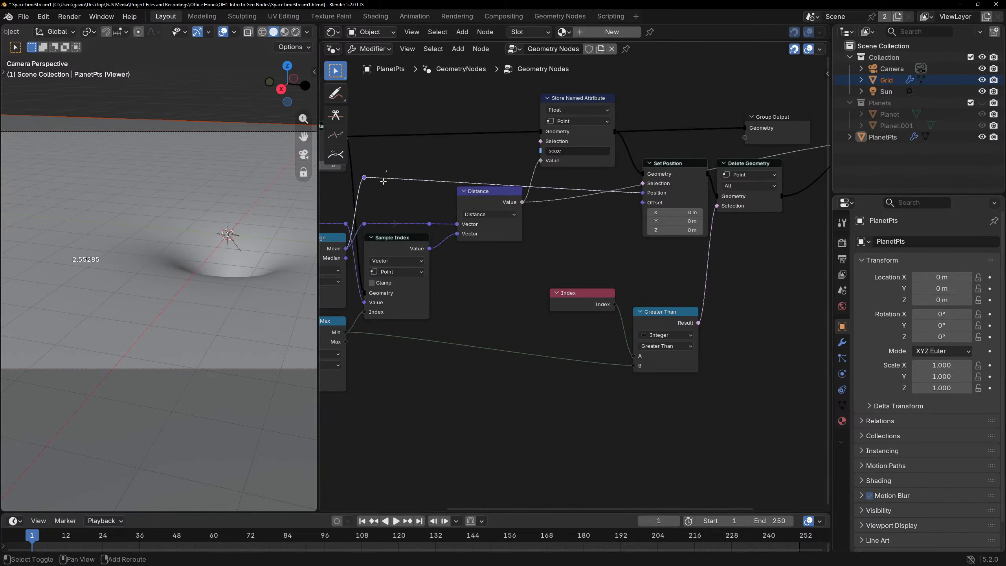
pyautogui.keyDown('shift'); pyautogui.moveTo(382, 172); pyautogui.dragTo(382, 190, button='right'); pyautogui.keyUp('shift')
pyautogui.press('g')
pyautogui.click(529, 198)
pyautogui.click(578, 220)
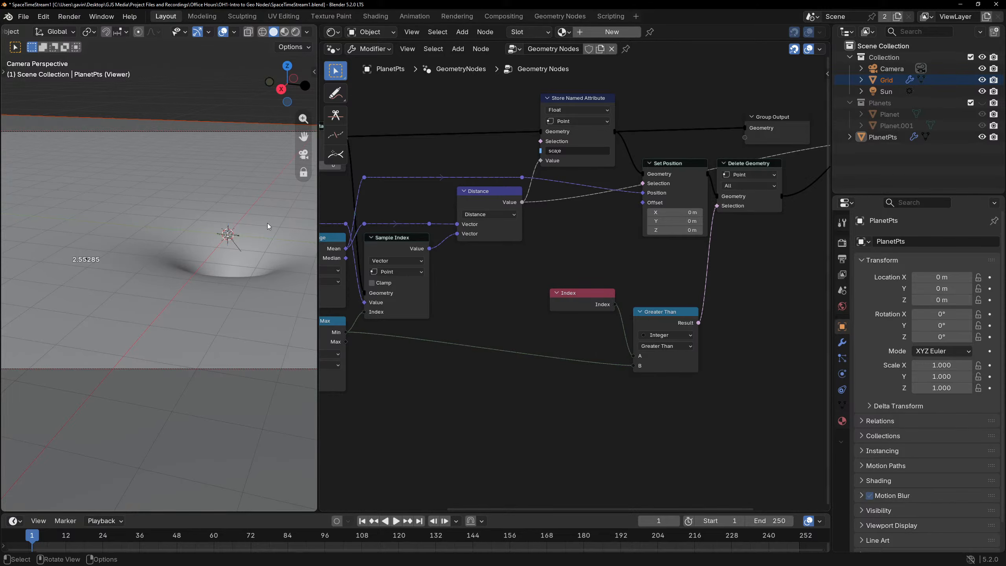
pyautogui.moveTo(268, 224); pyautogui.dragTo(252, 192, button='middle')
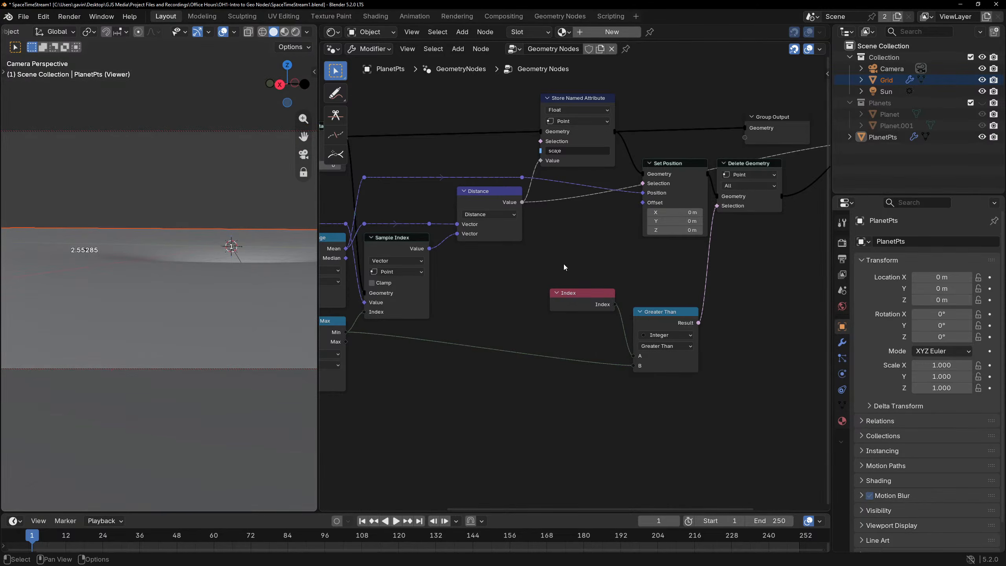
# Line up Set Position and Delete Geometry on the main geometry link so that Delete Geometry also feeds the Group Output.
pyautogui.scroll(-2, 627, 277)
pyautogui.moveTo(628, 253); pyautogui.dragTo(554, 265, button='middle')
pyautogui.moveTo(672, 160); pyautogui.dragTo(726, 160)
pyautogui.moveTo(656, 190); pyautogui.dragTo(593, 132)
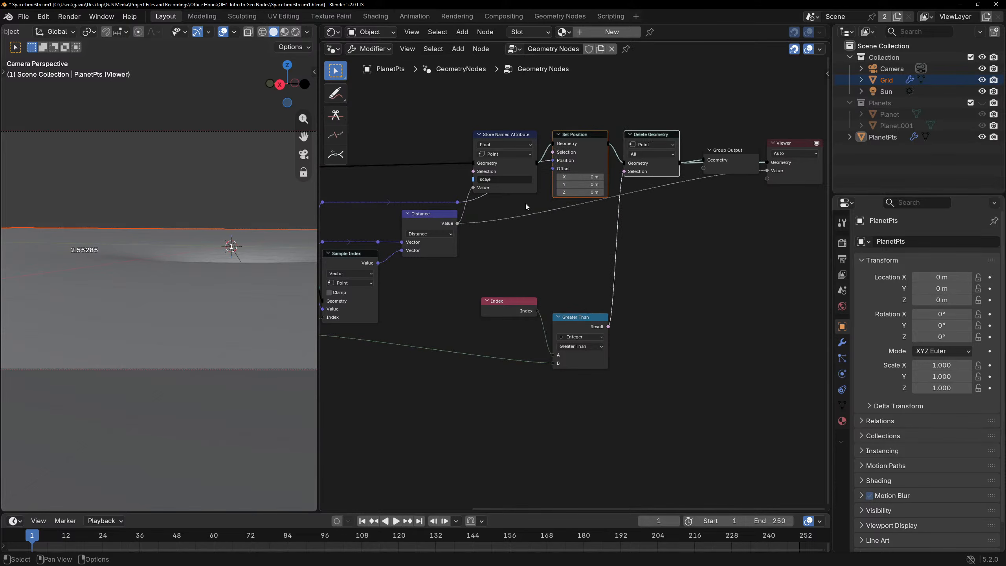
# Move the second reroute point up to Set Position and place the Index and Greater Than nodes just beneath Set Position.
pyautogui.moveTo(458, 202); pyautogui.dragTo(537, 202)
pyautogui.moveTo(505, 313); pyautogui.dragTo(526, 322)
pyautogui.moveTo(525, 300); pyautogui.dragTo(566, 318)
pyautogui.moveTo(566, 318); pyautogui.dragTo(566, 231)
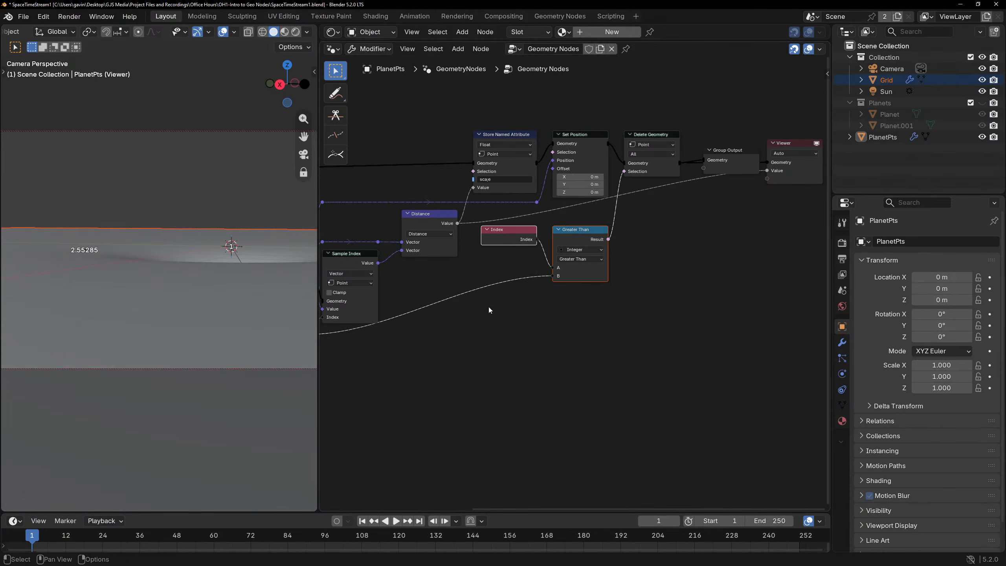
pyautogui.click(489, 311)
# Delete the Viewer node from the PlanetPts node tree.
pyautogui.scroll(-1, 475, 316)
pyautogui.moveTo(474, 316); pyautogui.dragTo(639, 275, button='middle')
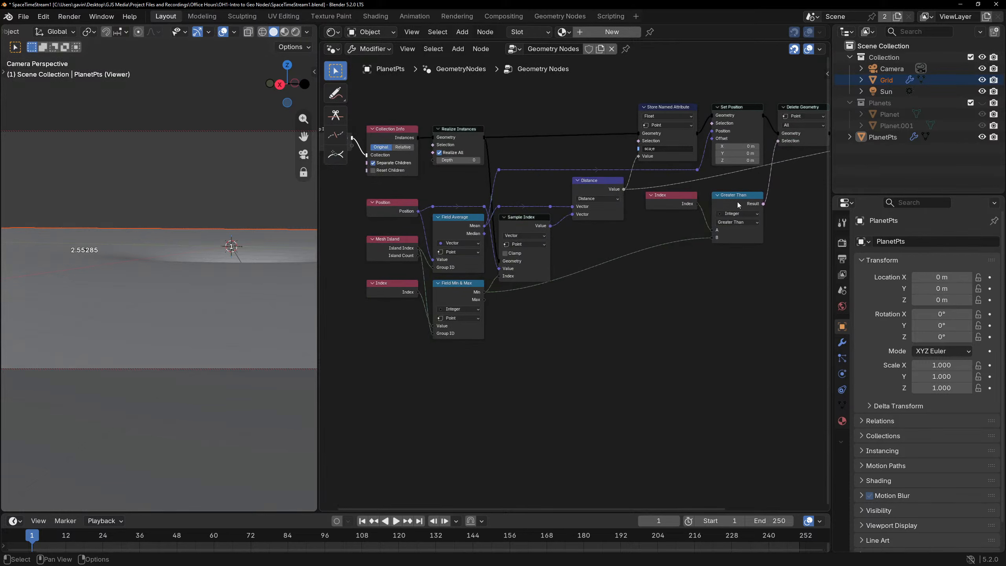
pyautogui.moveTo(747, 199); pyautogui.dragTo(645, 234, button='middle')
pyautogui.scroll(-1, 753, 196)
pyautogui.moveTo(779, 186); pyautogui.dragTo(740, 188, button='middle')
pyautogui.click(760, 196)
pyautogui.press('x')
pyautogui.scroll(-1, 658, 247)
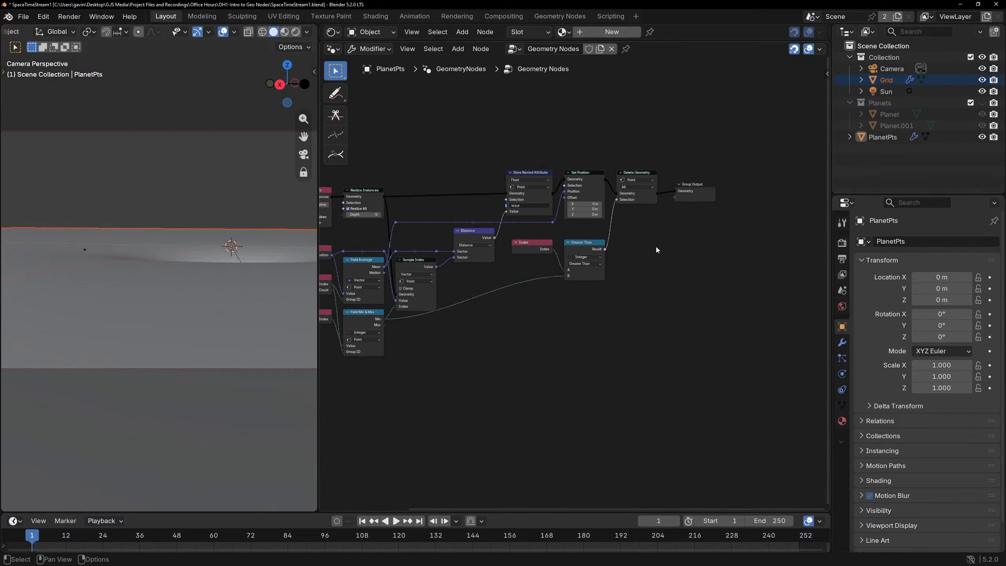
# Select the PlanetPts object and examine its points around the grid together with the complete node tree.
pyautogui.scroll(-1, 657, 250)
pyautogui.moveTo(656, 250); pyautogui.dragTo(748, 217, button='middle')
pyautogui.moveTo(163, 241); pyautogui.dragTo(163, 279, button='middle')
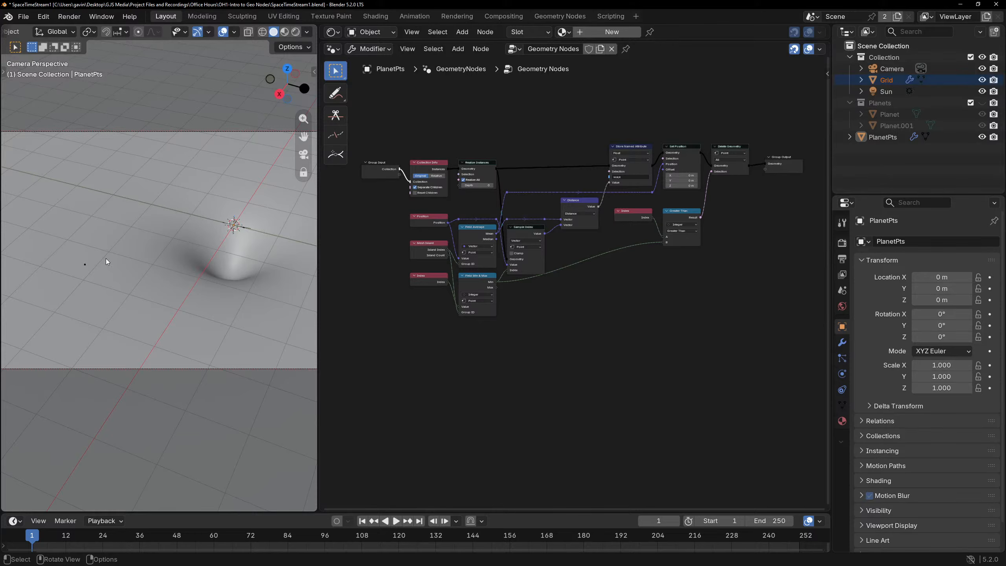
pyautogui.moveTo(263, 256); pyautogui.dragTo(260, 226, button='middle')
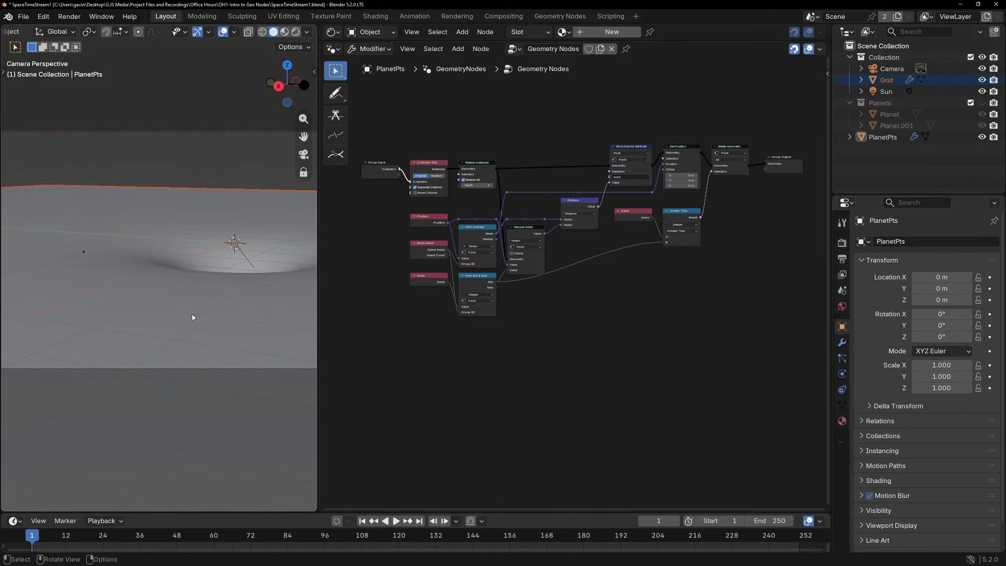
pyautogui.click(884, 137)
pyautogui.moveTo(214, 202); pyautogui.dragTo(124, 257, button='middle')
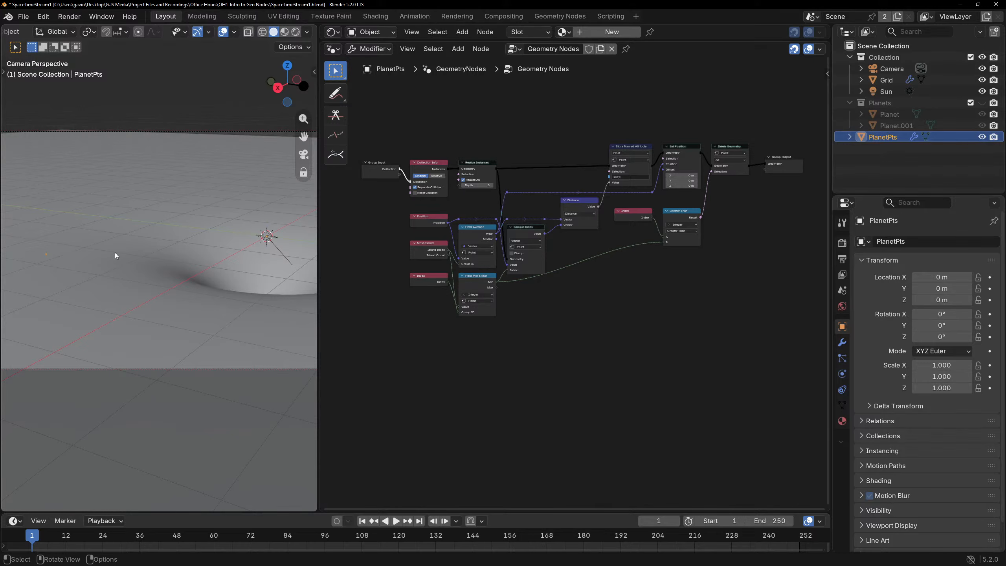
pyautogui.moveTo(88, 256); pyautogui.dragTo(146, 263, button='middle')
pyautogui.scroll(2, 668, 274)
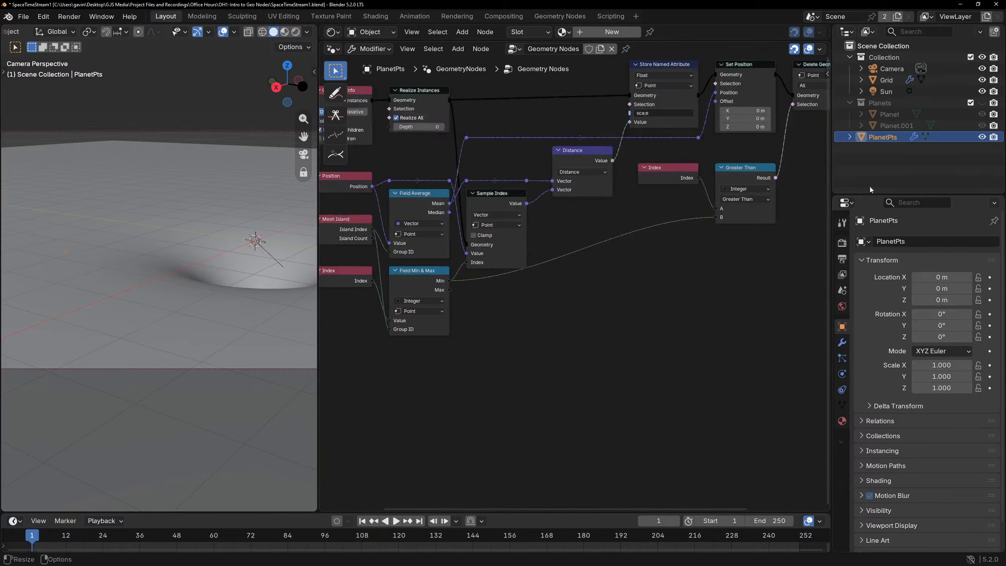
pyautogui.scroll(-1, 548, 132)
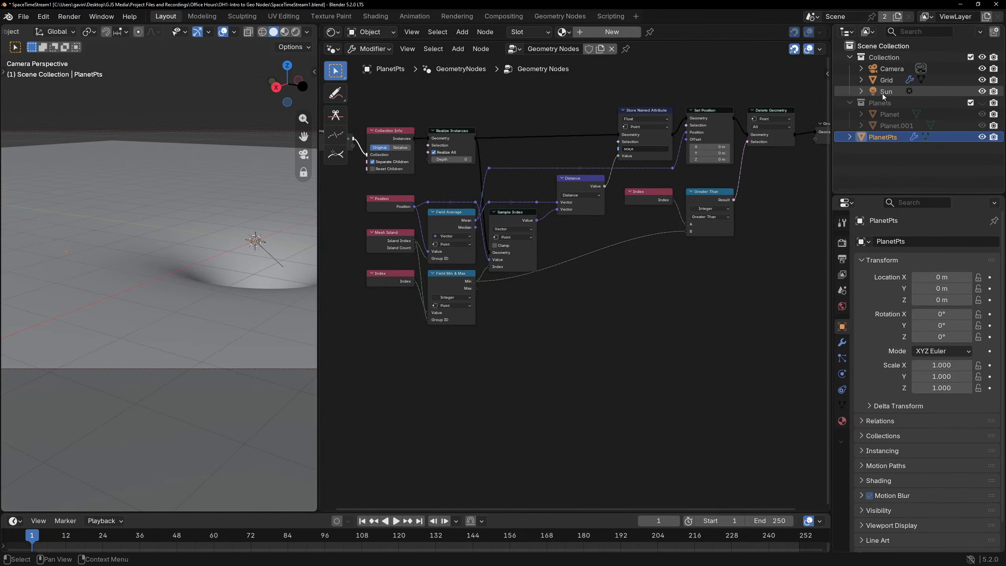
# Select the Grid object to open its Space Grid node tree at the free area around the Volume frame.
pyautogui.click(896, 81)
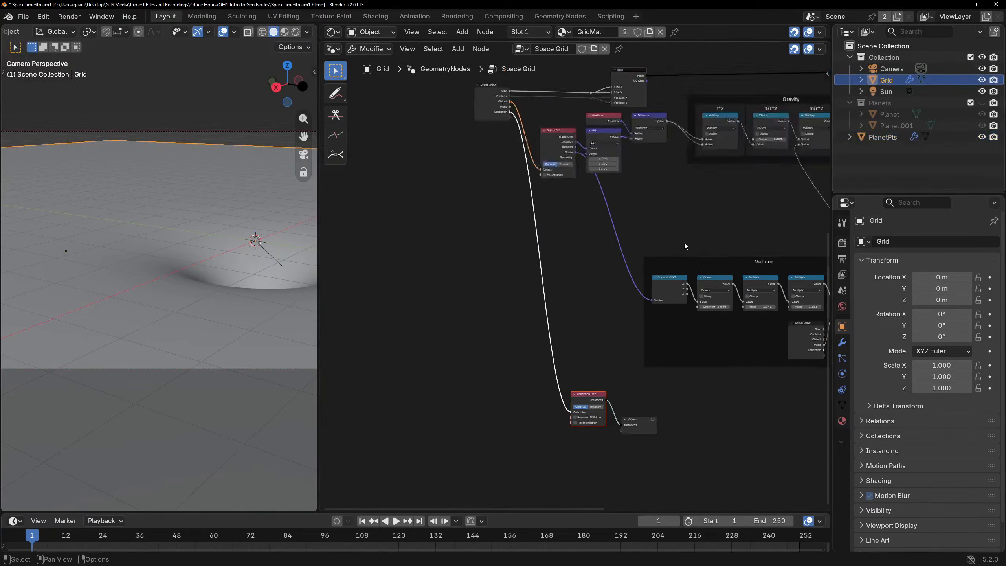
pyautogui.scroll(-3, 686, 243)
pyautogui.moveTo(687, 242); pyautogui.dragTo(538, 170, button='middle')
pyautogui.click(581, 246)
pyautogui.scroll(4, 520, 238)
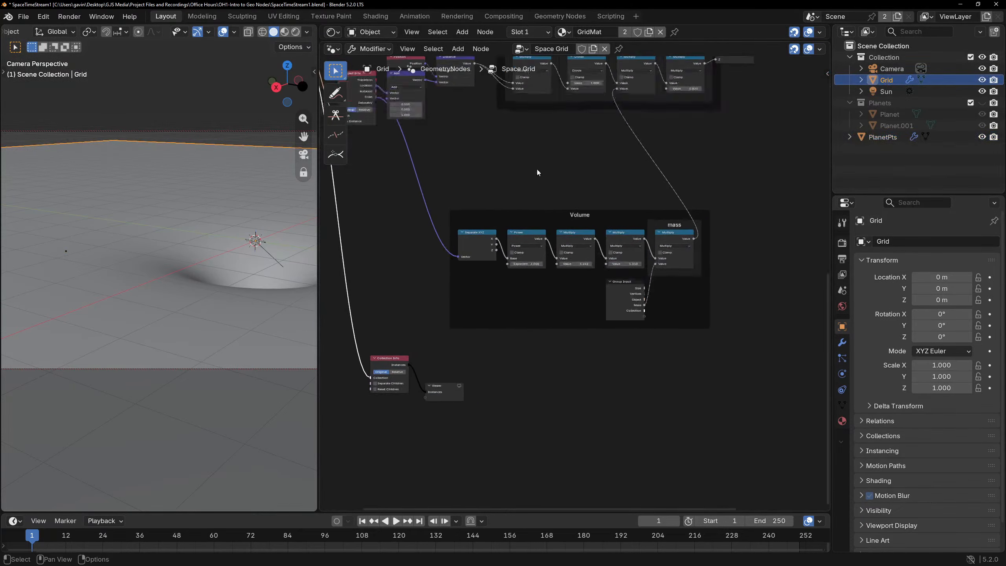
pyautogui.scroll(-2, 548, 345)
pyautogui.moveTo(548, 345); pyautogui.dragTo(529, 307, button='middle')
# Add a Repeat zone and place it between the Gravity and Volume frames.
pyautogui.hotkey('shift', 'a')
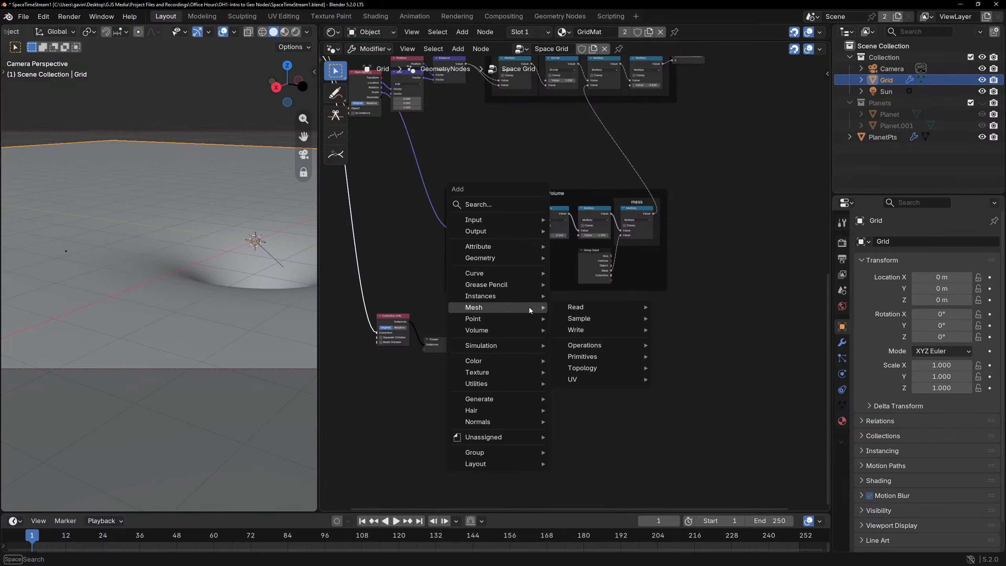
pyautogui.write('repeat')
pyautogui.press('Return')
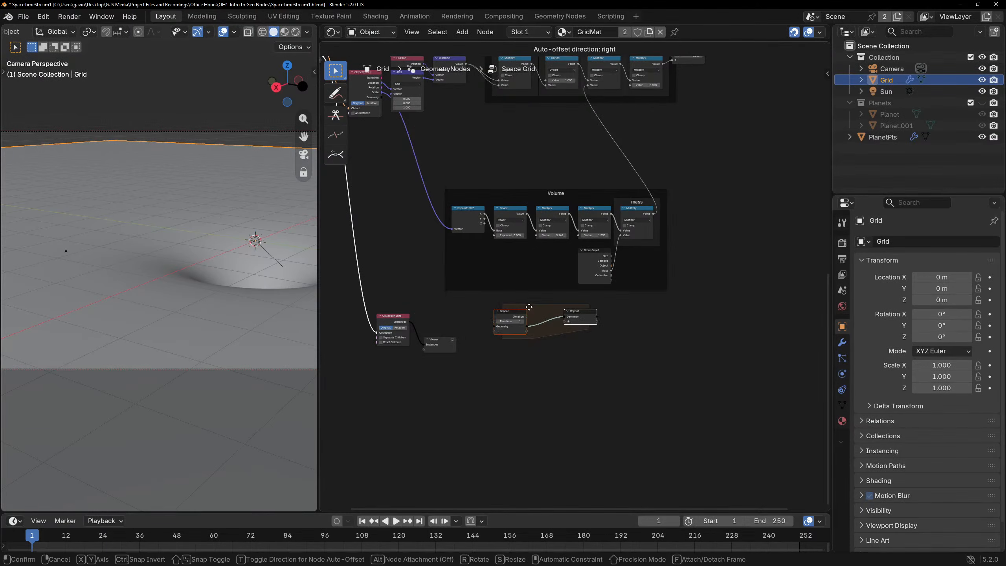
pyautogui.click(487, 129)
pyautogui.scroll(3, 530, 152)
pyautogui.moveTo(530, 152); pyautogui.dragTo(533, 263, button='middle')
pyautogui.scroll(-2, 621, 219)
pyautogui.scroll(3, 544, 254)
pyautogui.click(545, 233)
pyautogui.scroll(-4, 545, 233)
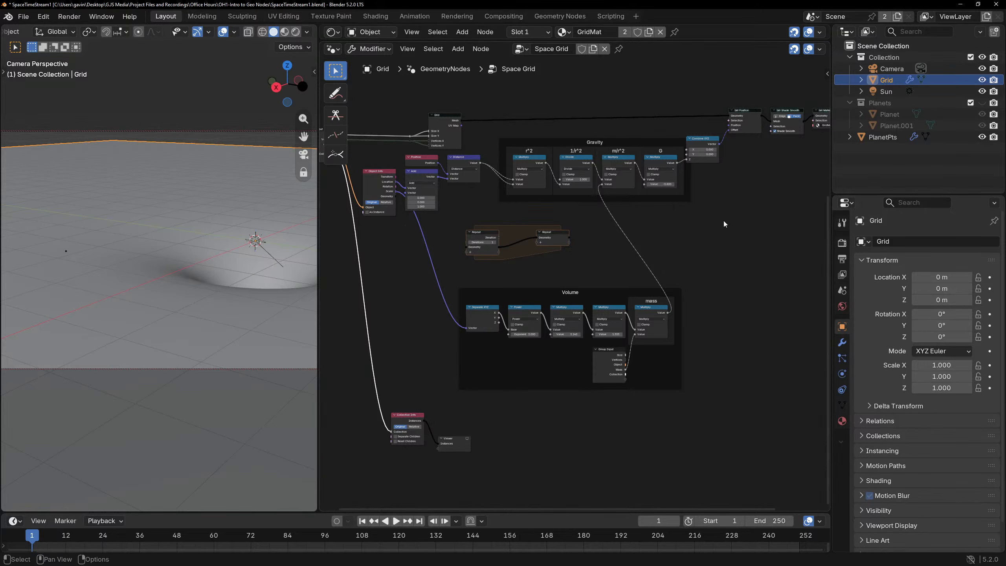
# Check the PlanetPts node tree, return to the Grid object's tree, and save the file.
pyautogui.click(883, 138)
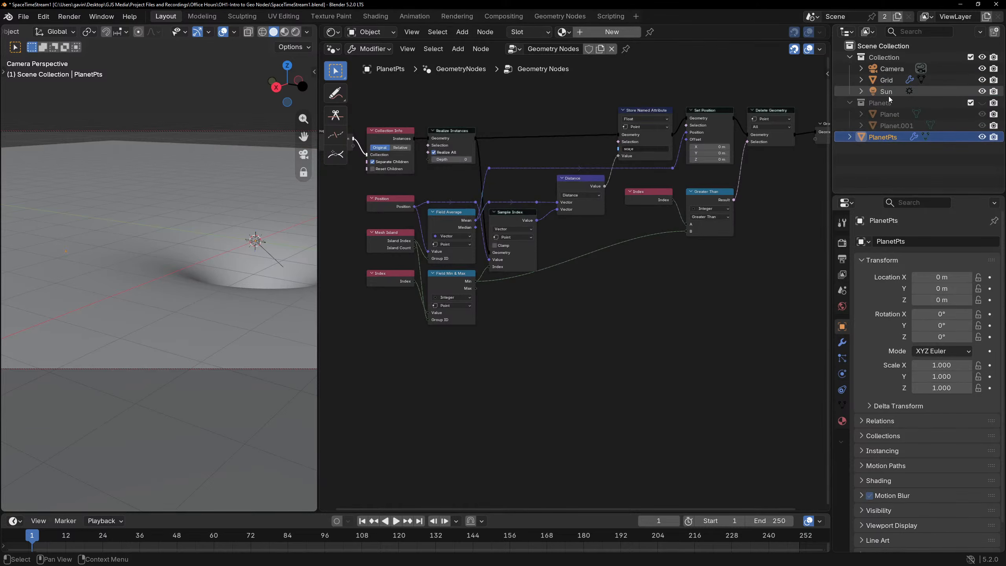
pyautogui.click(894, 68)
pyautogui.click(893, 80)
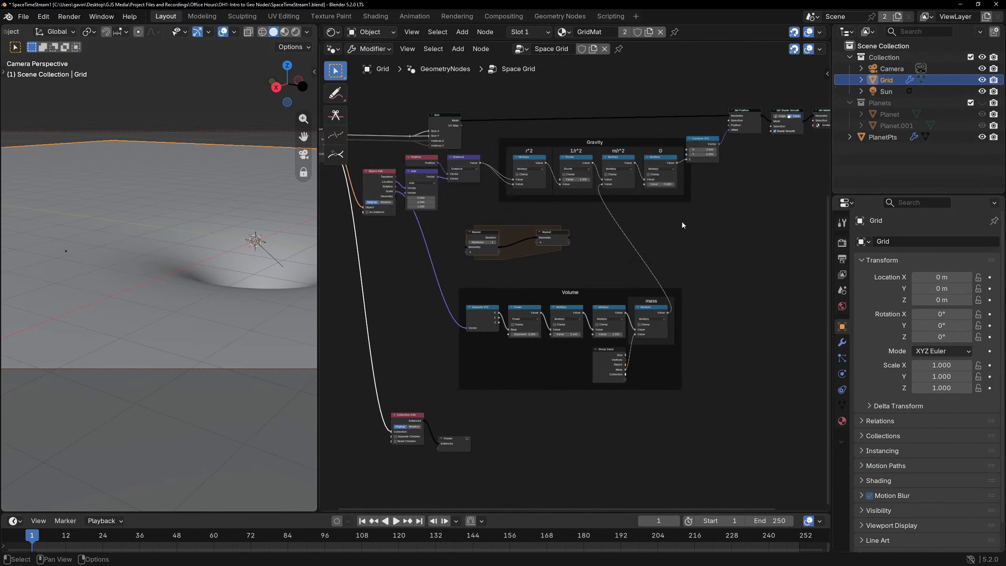
pyautogui.hotkey('ctrl', 's')
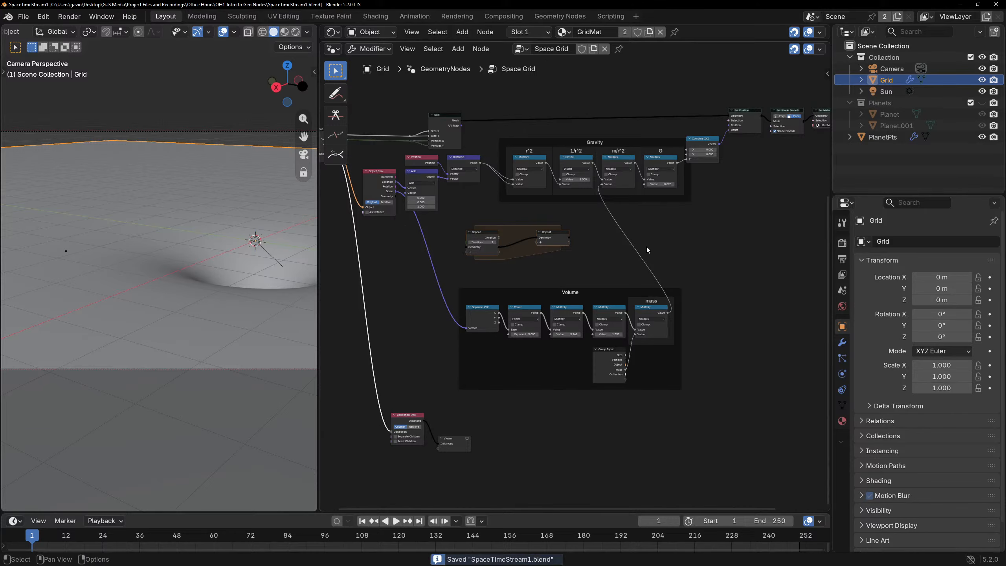
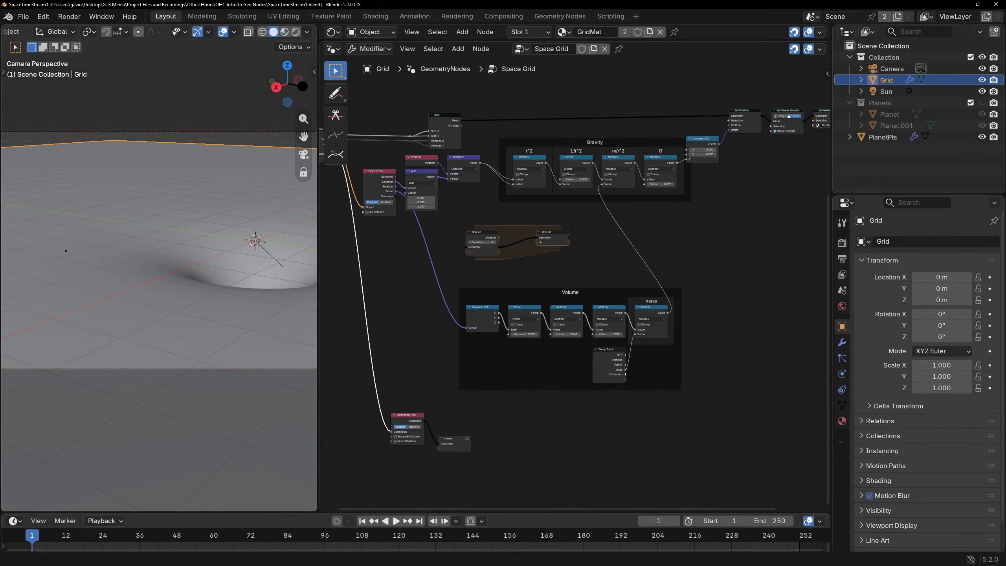
# Delete the Collection Info node and its Viewer from the Space Grid tree.
pyautogui.scroll(-2, 549, 331)
pyautogui.keyDown('ctrl'); pyautogui.scroll(5, 550, 329); pyautogui.keyUp('ctrl')
pyautogui.scroll(6, 546, 352)
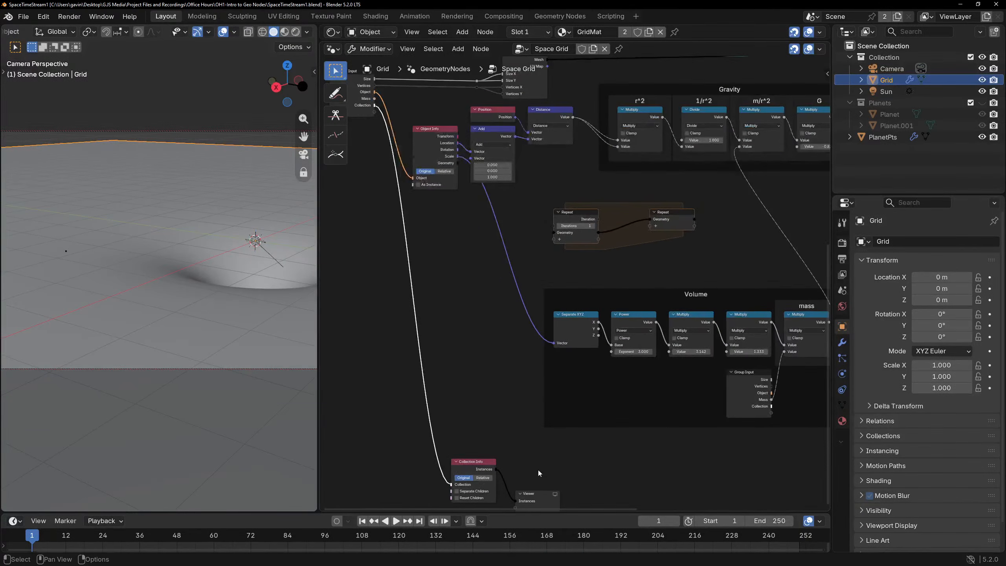
pyautogui.moveTo(538, 471); pyautogui.dragTo(552, 412, button='middle')
pyautogui.scroll(-3, 576, 346)
pyautogui.moveTo(558, 381); pyautogui.dragTo(472, 437)
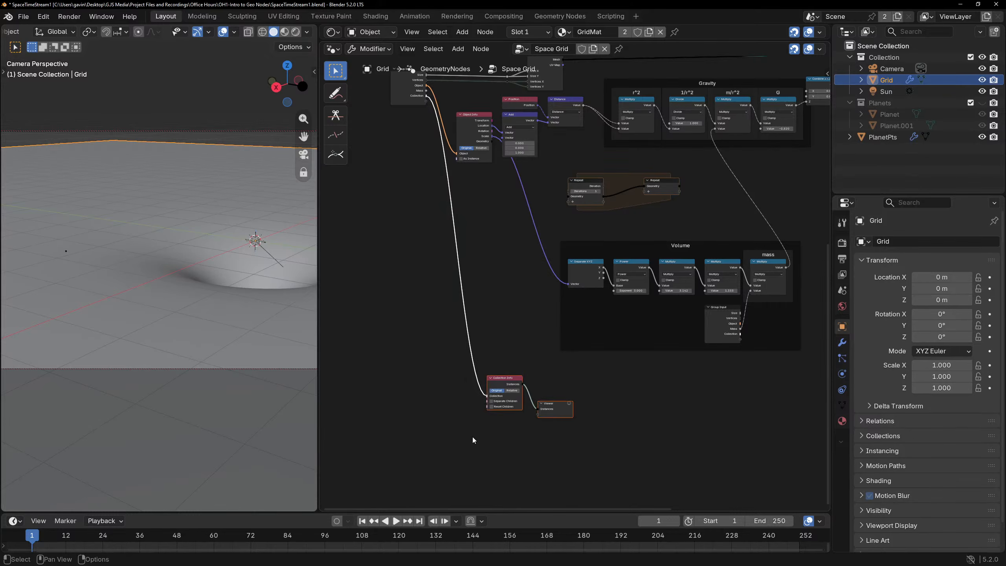
pyautogui.press('x')
# Move the Object Info node down, clear of the Add node and level with the Repeat zone.
pyautogui.moveTo(471, 280); pyautogui.dragTo(469, 431, button='middle')
pyautogui.scroll(6, 511, 301)
pyautogui.moveTo(416, 215); pyautogui.dragTo(465, 223, button='middle')
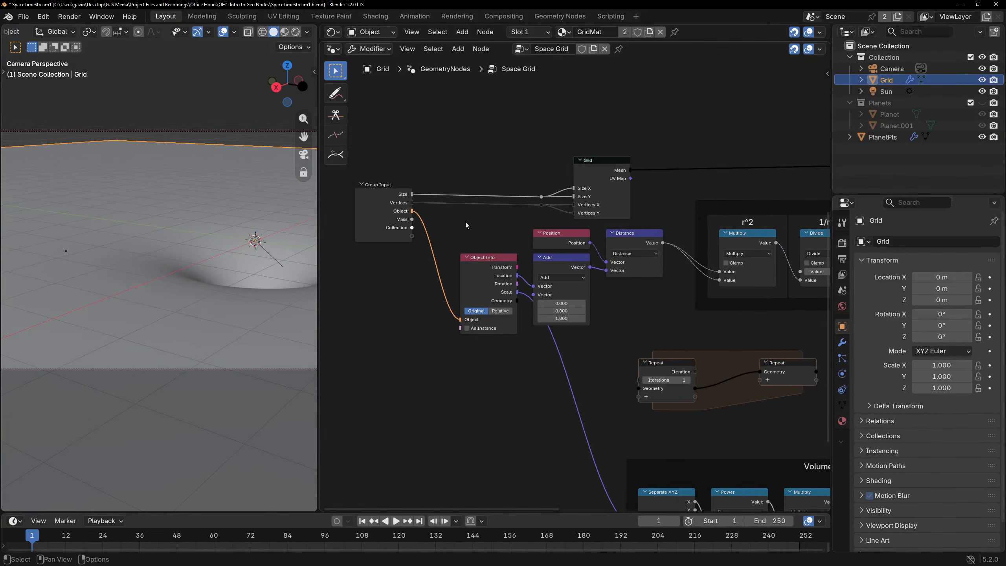
pyautogui.moveTo(608, 329); pyautogui.dragTo(546, 264, button='middle')
pyautogui.moveTo(430, 209); pyautogui.dragTo(429, 281)
pyautogui.scroll(-3, 430, 281)
pyautogui.moveTo(429, 281); pyautogui.dragTo(347, 183, button='middle')
pyautogui.moveTo(450, 181); pyautogui.dragTo(501, 168, button='middle')
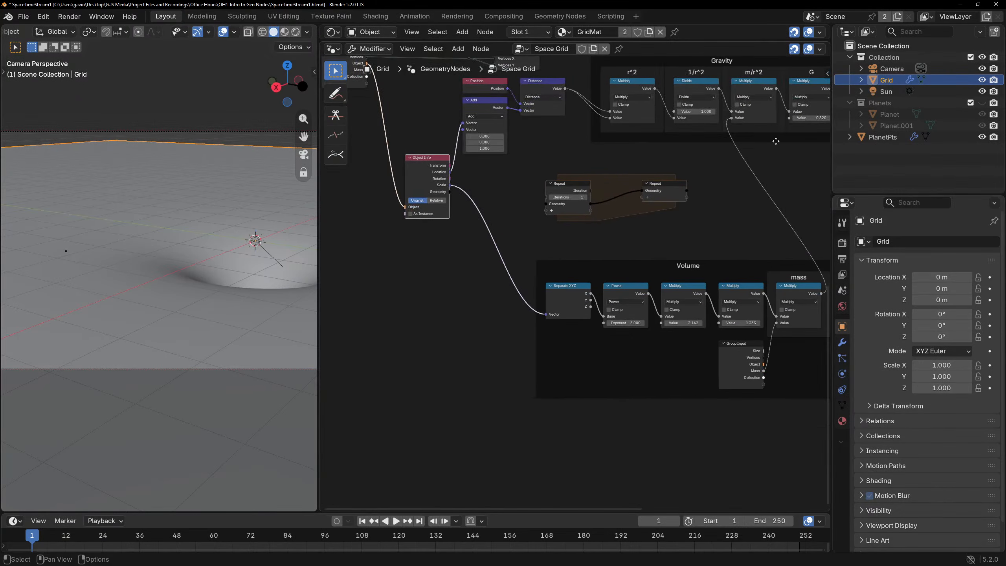
# Remove the Collection input from the Space Grid group's sockets.
pyautogui.click(843, 342)
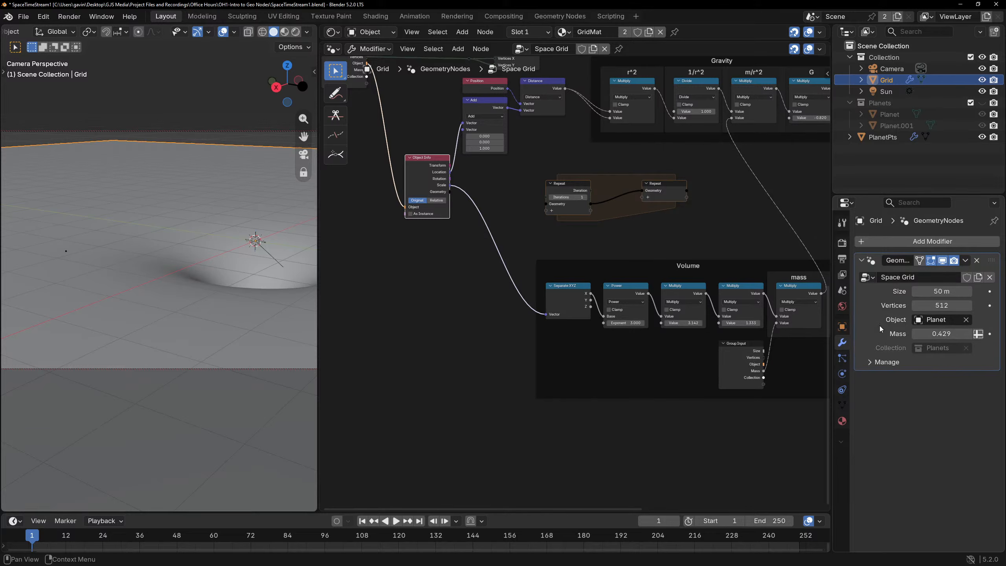
pyautogui.click(948, 347)
pyautogui.press('n')
pyautogui.click(804, 217)
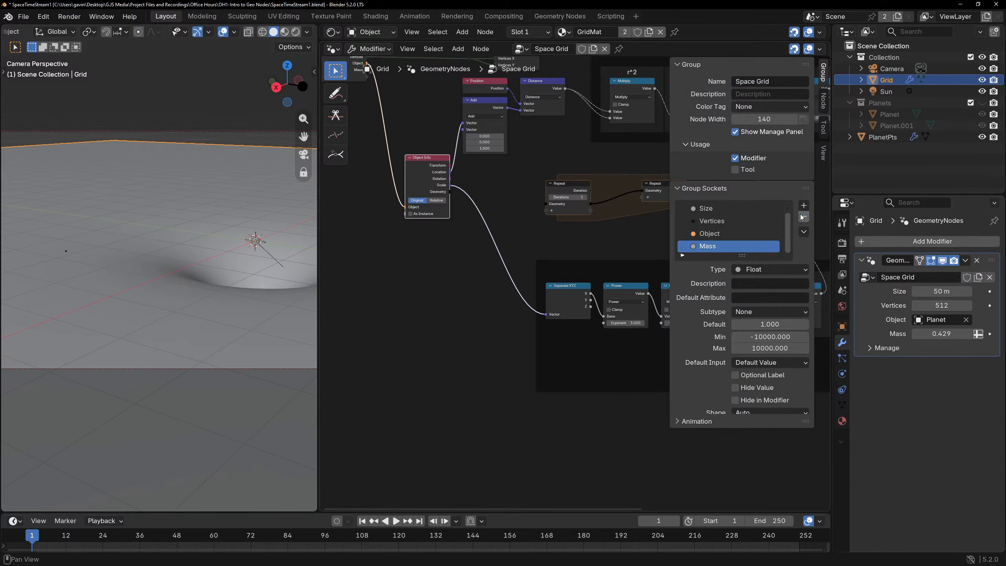
# Set the Object input of the Grid's Space Grid modifier to PlanetPts and check the grid's deformation.
pyautogui.click(744, 233)
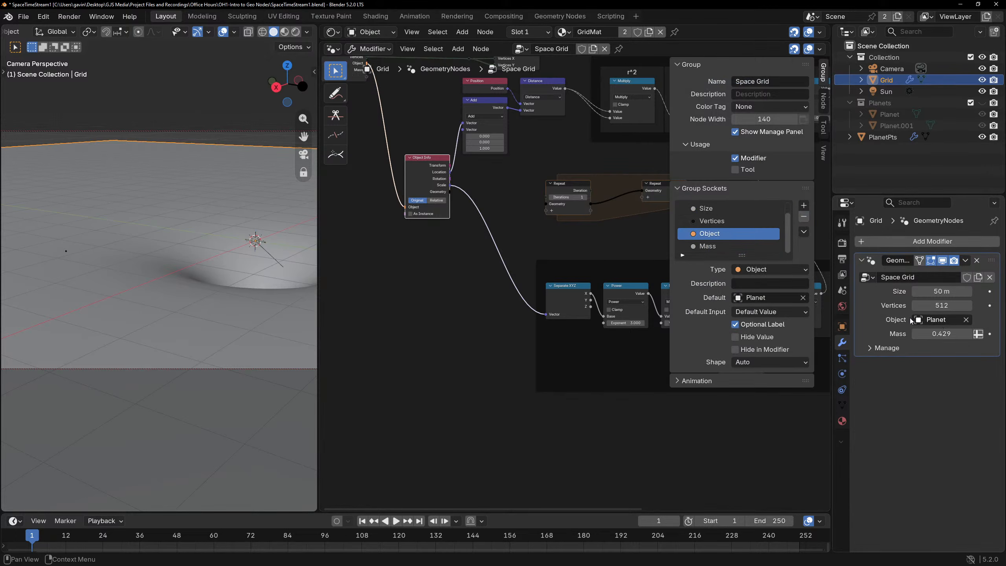
pyautogui.click(966, 320)
pyautogui.click(941, 320)
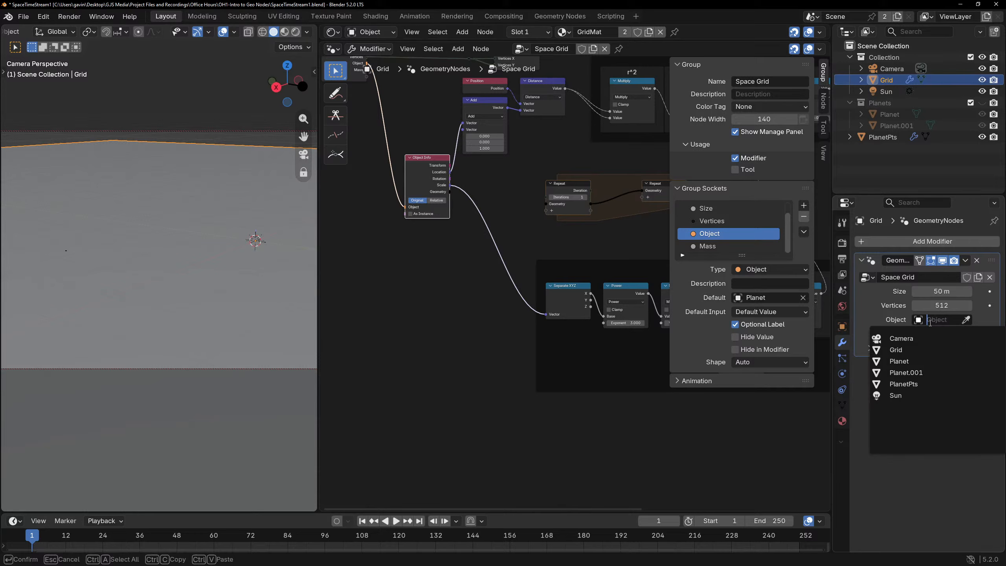
pyautogui.click(930, 384)
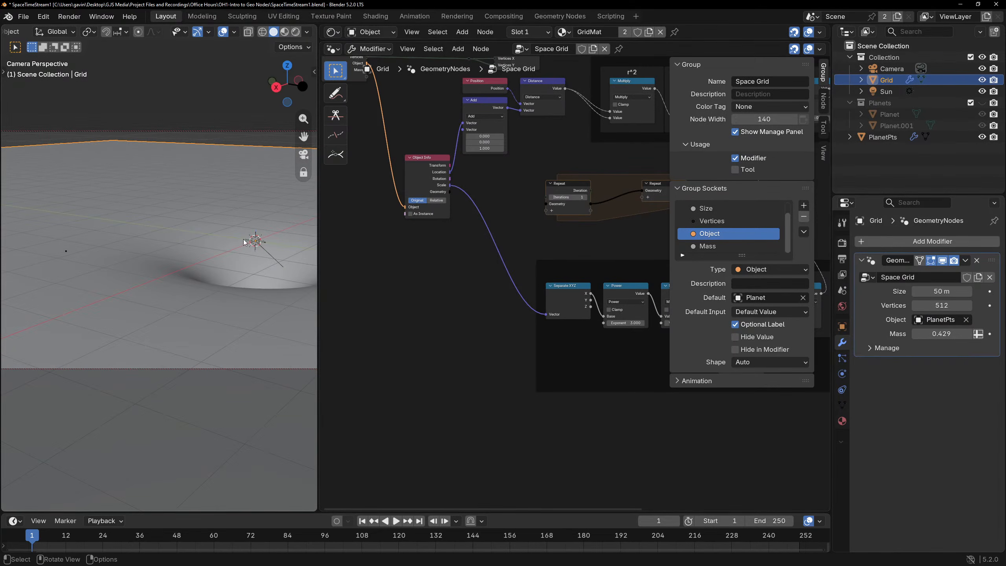
pyautogui.press('n')
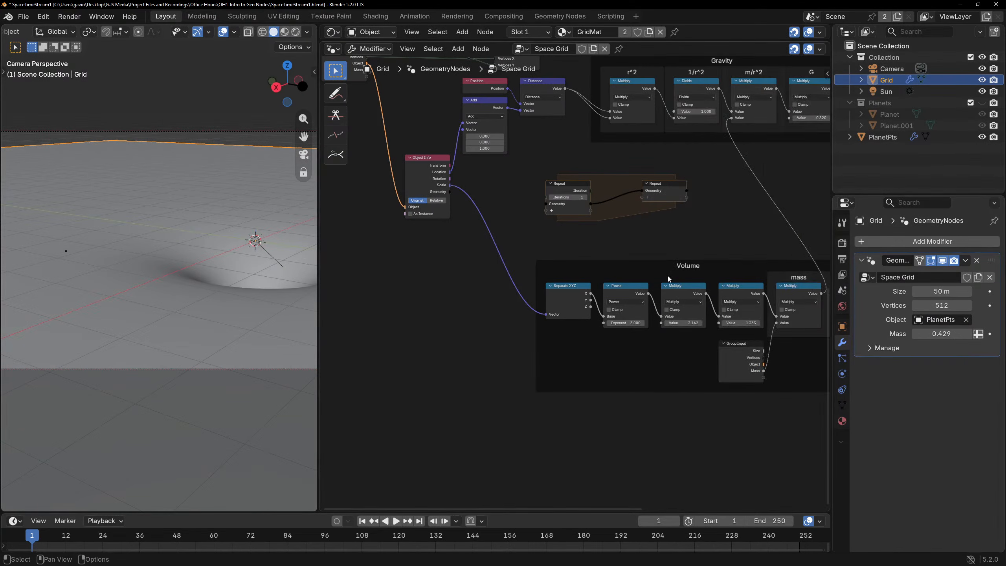
pyautogui.moveTo(246, 285); pyautogui.dragTo(202, 245, button='middle')
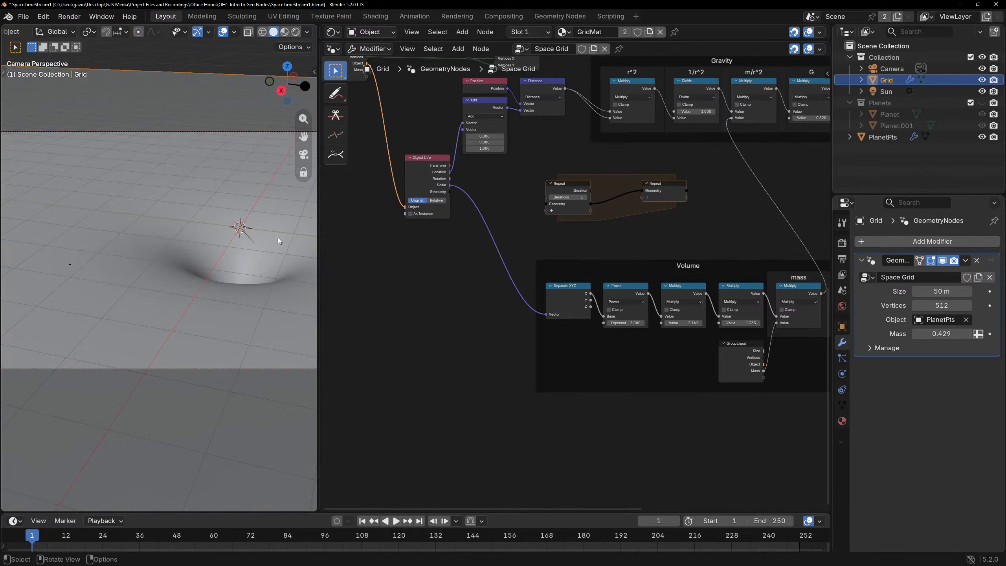
# Feed the Object Info node's Geometry output into the Repeat zone as an additional geometry input.
pyautogui.scroll(-2, 715, 240)
pyautogui.moveTo(714, 240); pyautogui.dragTo(580, 357, button='middle')
pyautogui.moveTo(270, 253); pyautogui.dragTo(236, 214, button='middle')
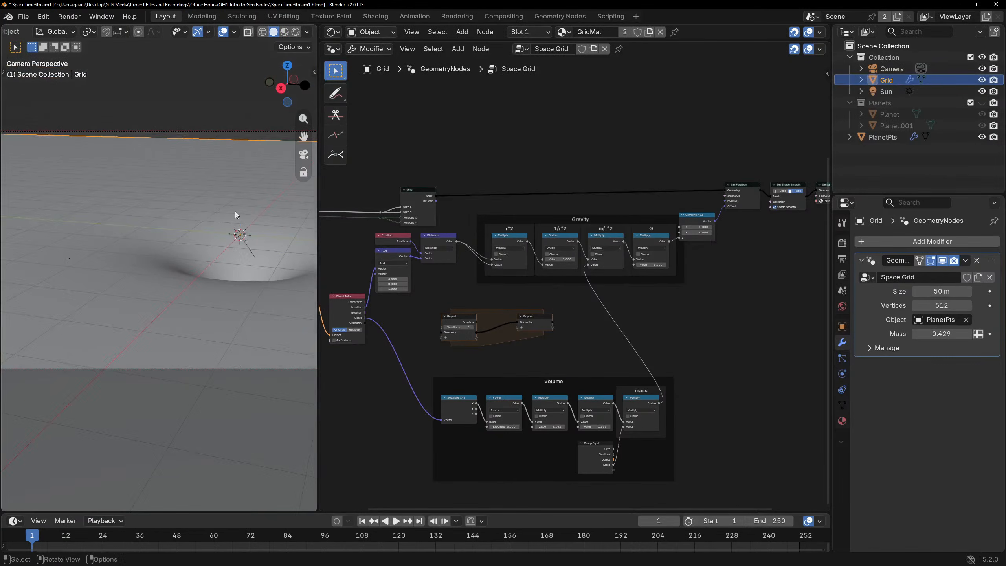
pyautogui.scroll(-1, 650, 304)
pyautogui.moveTo(733, 338); pyautogui.dragTo(698, 234, button='middle')
pyautogui.scroll(4, 688, 269)
pyautogui.scroll(-2, 688, 269)
pyautogui.moveTo(477, 163); pyautogui.dragTo(499, 188, button='middle')
pyautogui.scroll(-4, 499, 188)
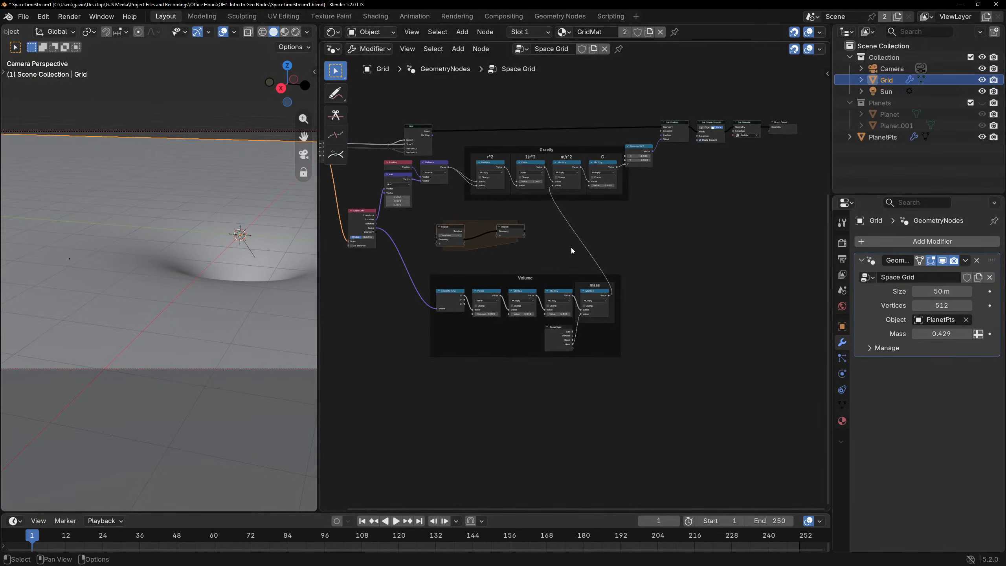
pyautogui.scroll(5, 570, 273)
pyautogui.moveTo(436, 225); pyautogui.dragTo(573, 238, button='middle')
pyautogui.click(536, 221)
pyautogui.moveTo(461, 240); pyautogui.dragTo(595, 294, button='middle')
pyautogui.scroll(5, 595, 294)
pyautogui.moveTo(532, 265); pyautogui.dragTo(664, 290)
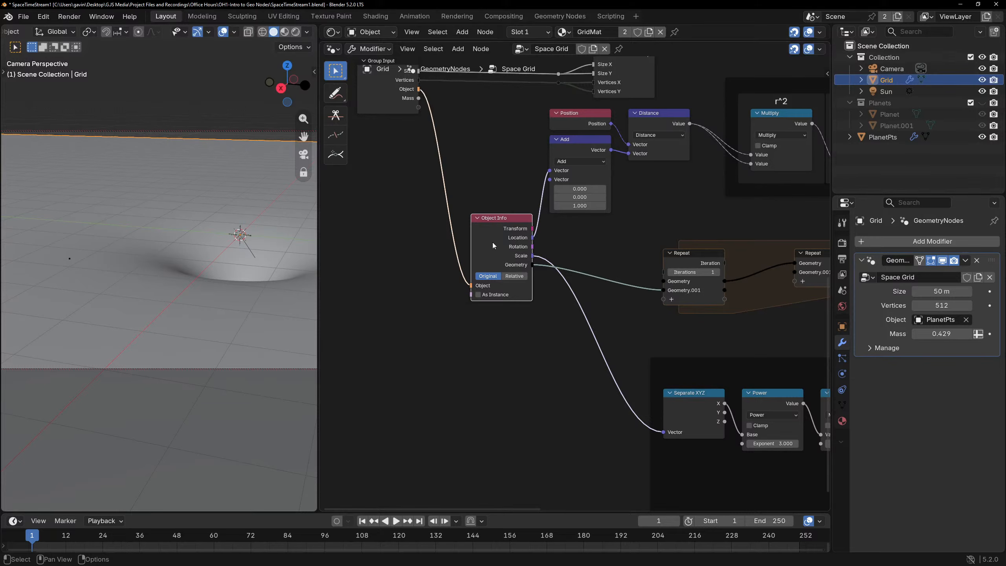
# Link Geometry.001 from the Repeat zone's input node through to its output node.
pyautogui.click(697, 284)
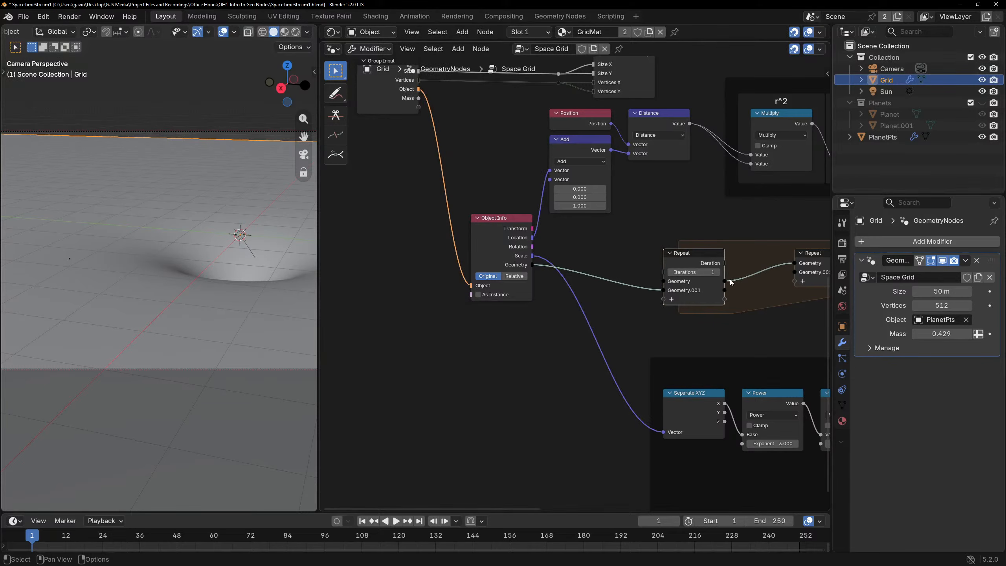
pyautogui.scroll(-3, 729, 279)
pyautogui.scroll(6, 439, 298)
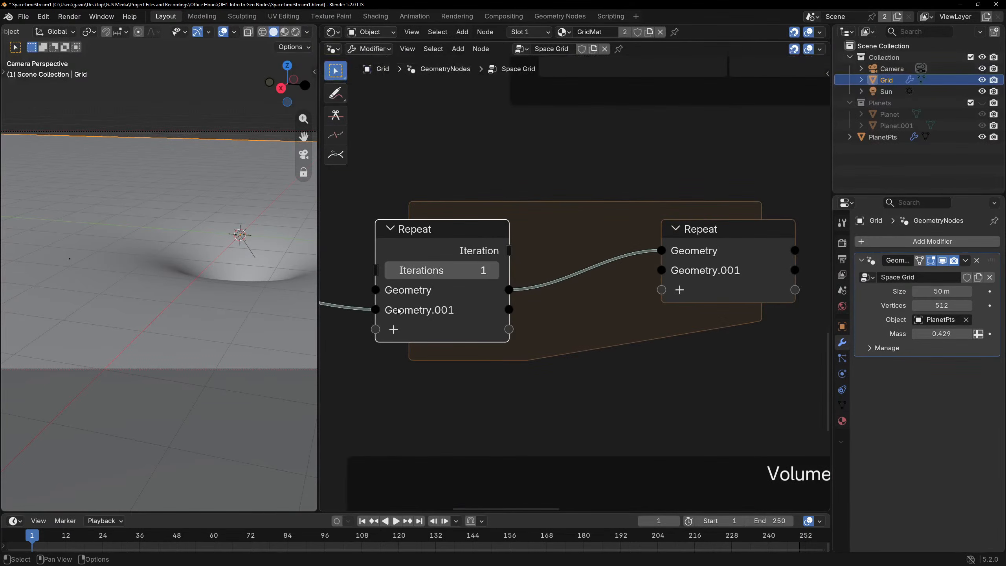
pyautogui.scroll(-4, 513, 313)
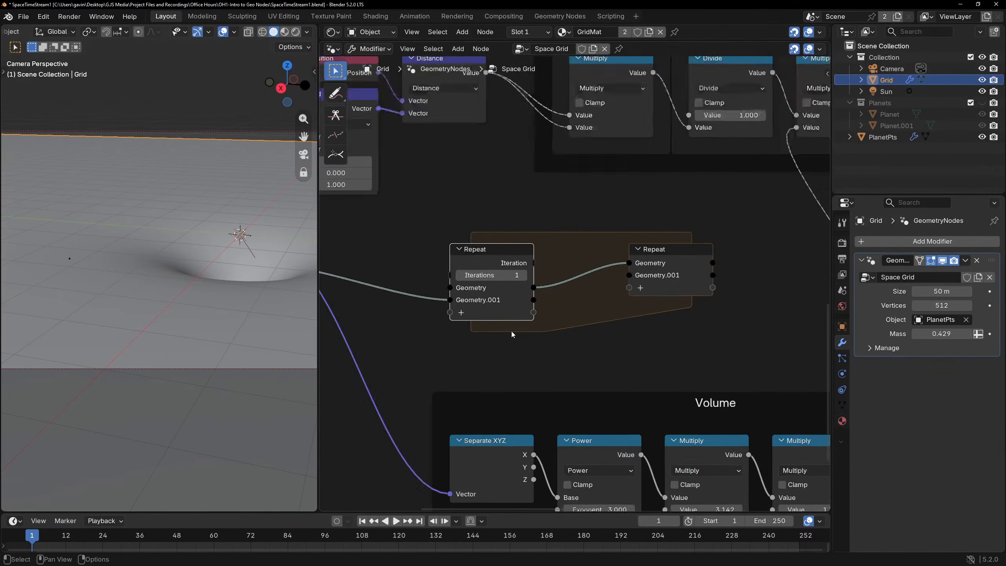
pyautogui.moveTo(540, 297); pyautogui.dragTo(621, 276)
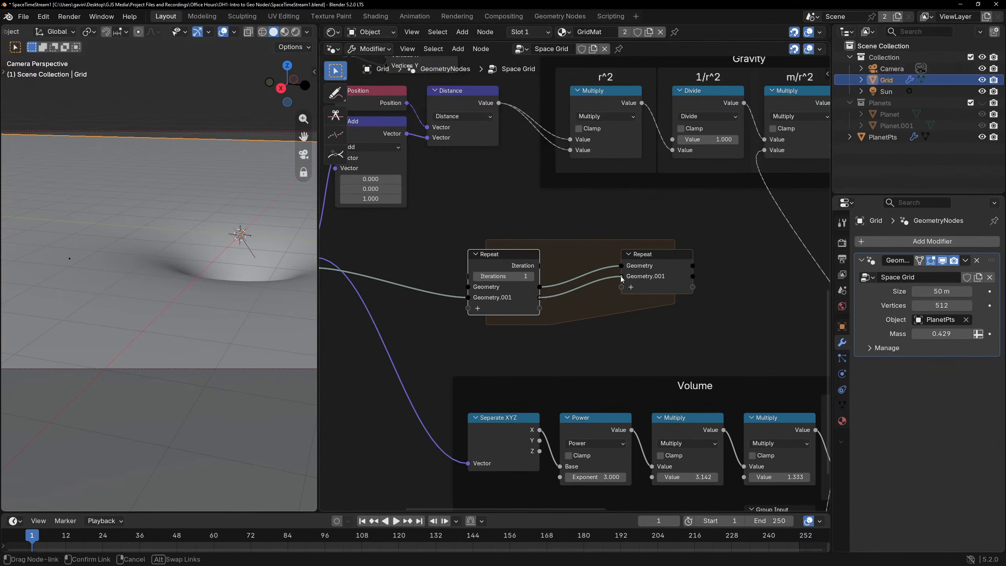
# Connect the Grid node's Mesh to the Repeat zone's Geometry input and shift the zone to the right.
pyautogui.moveTo(621, 277); pyautogui.dragTo(487, 358, button='middle')
pyautogui.scroll(-2, 488, 359)
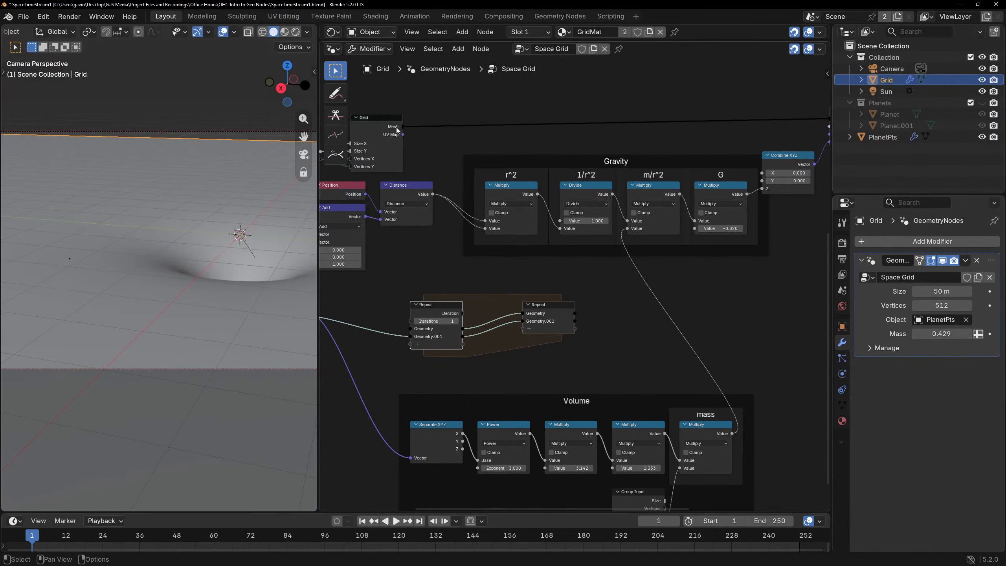
pyautogui.moveTo(402, 134); pyautogui.dragTo(432, 201)
pyautogui.moveTo(403, 127); pyautogui.dragTo(411, 329)
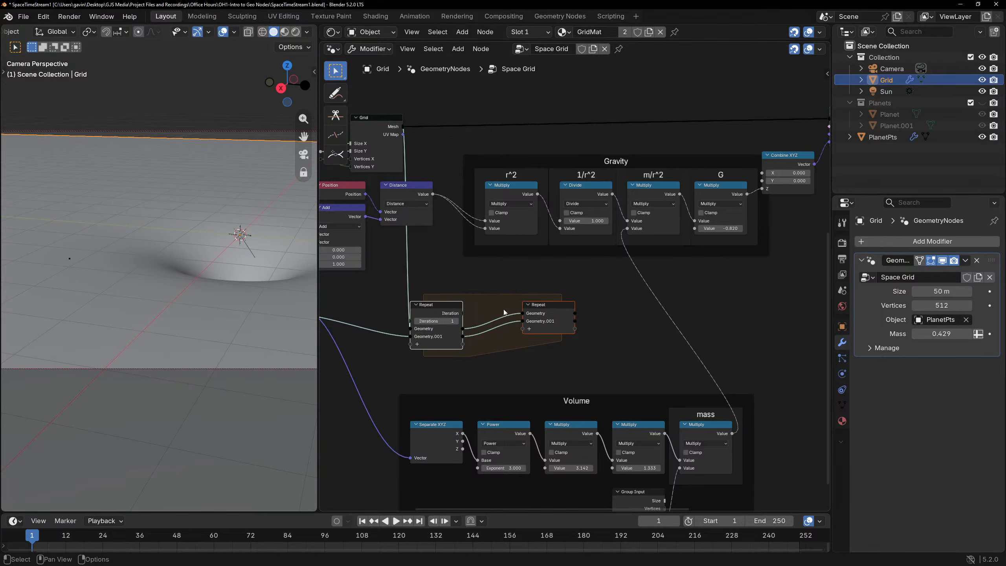
pyautogui.press('g')
pyautogui.click(476, 315)
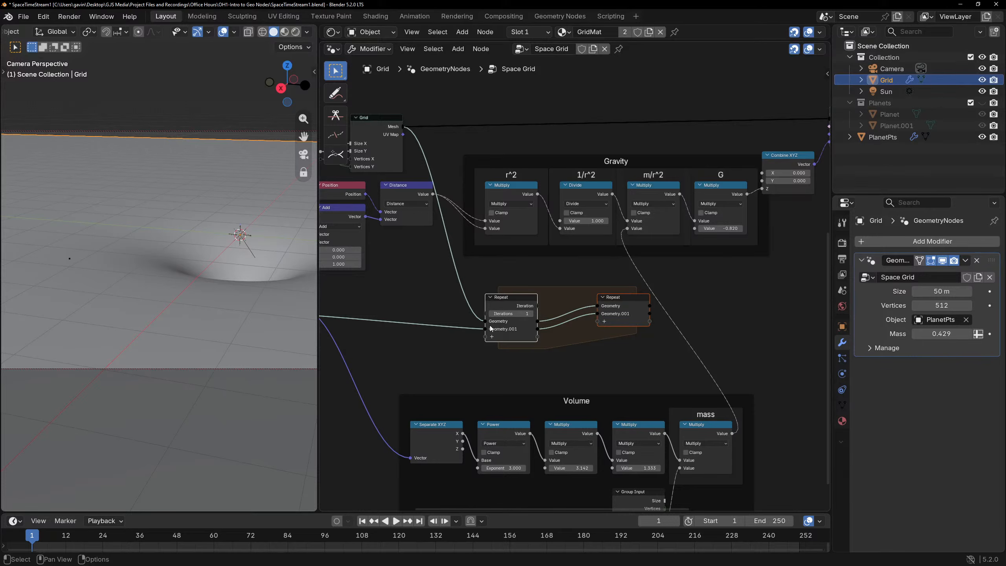
# Add a Sample Index node inside the Repeat zone and feed Geometry.001 into its Geometry input.
pyautogui.moveTo(553, 329); pyautogui.dragTo(542, 242, button='middle')
pyautogui.scroll(2, 543, 242)
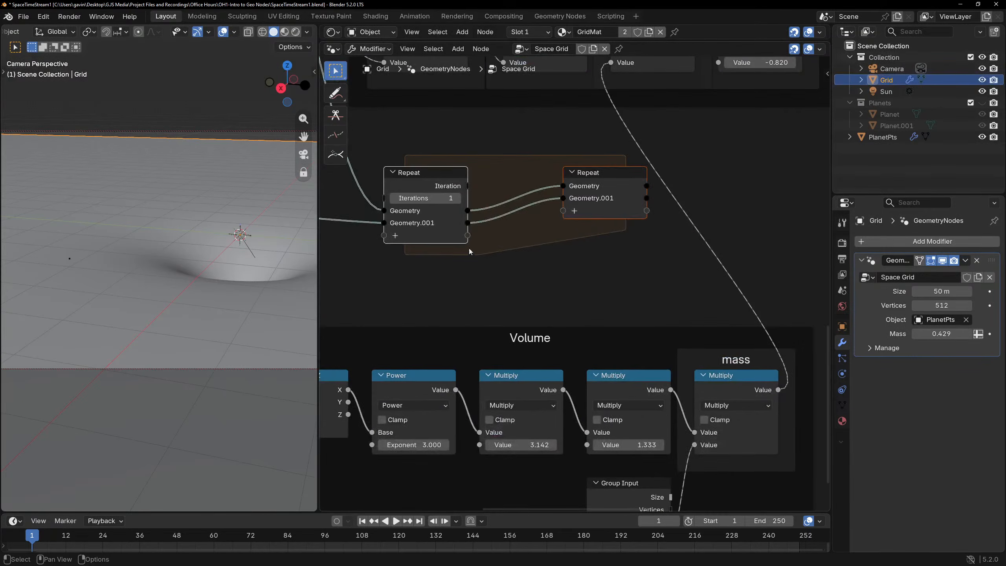
pyautogui.hotkey('shift', 'a')
pyautogui.moveTo(522, 256)
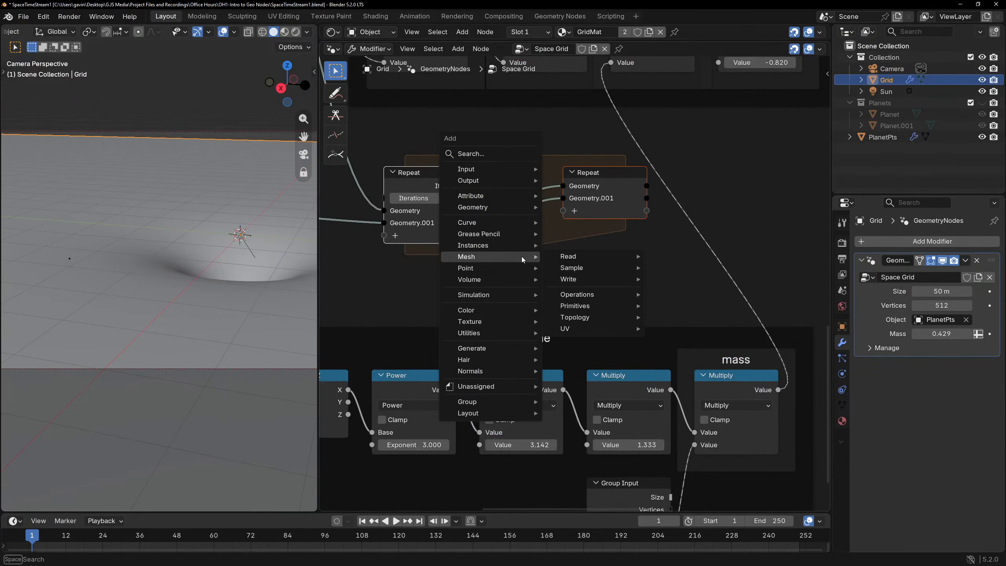
pyautogui.write('sampl')
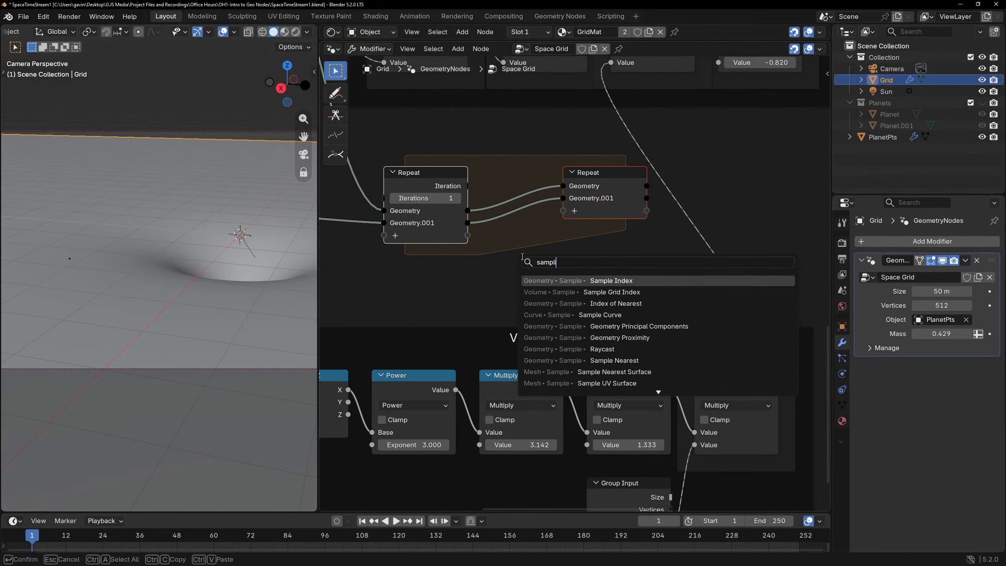
pyautogui.press('Return')
pyautogui.click(498, 218)
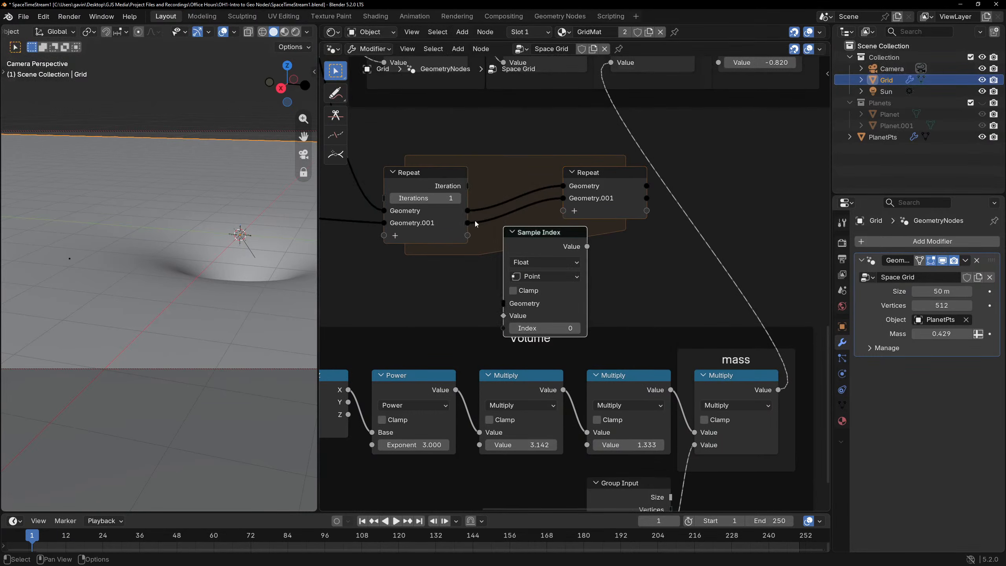
pyautogui.moveTo(468, 222); pyautogui.dragTo(503, 303)
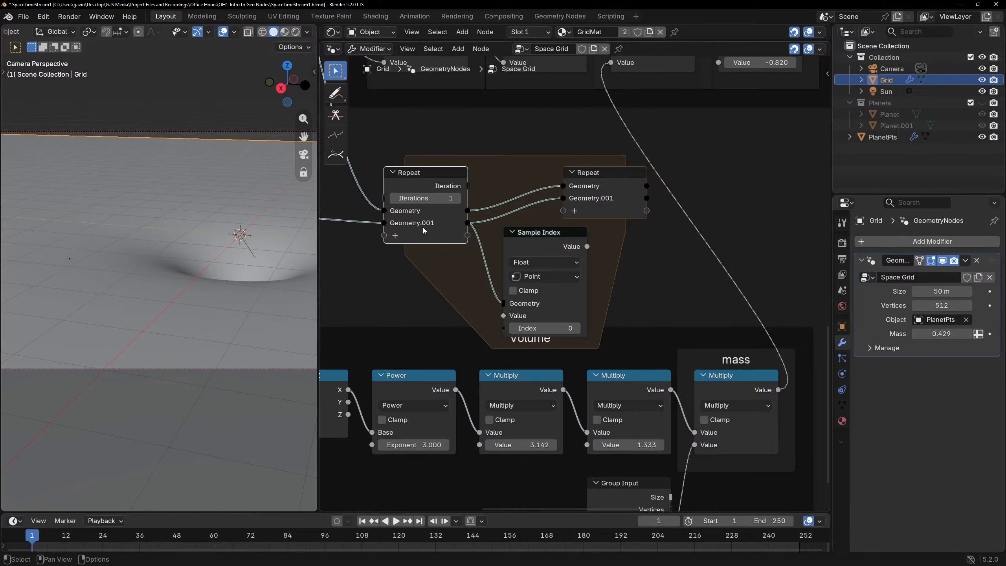
# Move the Repeat zone, together with its Sample Index node, below the Volume frame.
pyautogui.scroll(-8, 430, 228)
pyautogui.moveTo(623, 243); pyautogui.dragTo(492, 281)
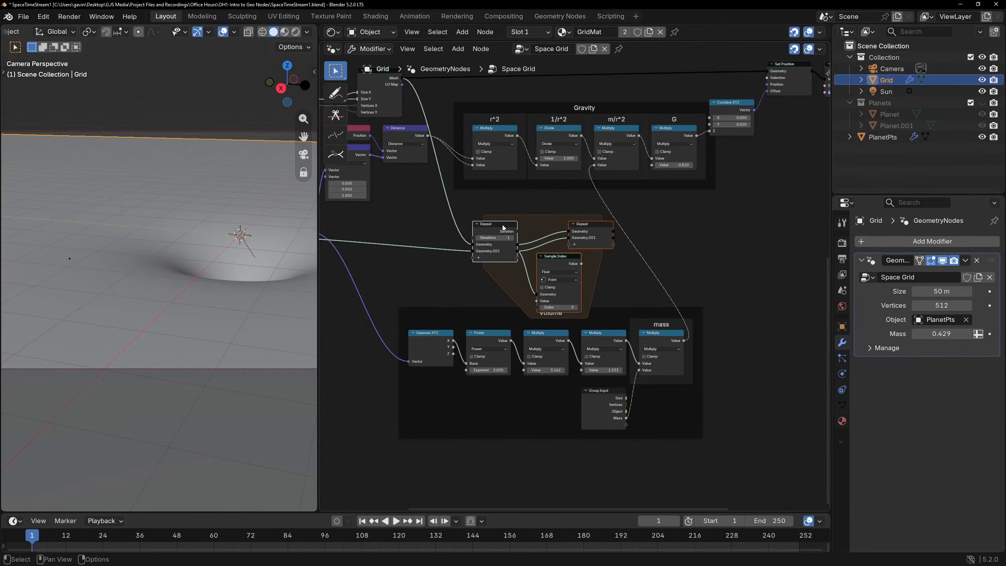
pyautogui.moveTo(503, 225); pyautogui.dragTo(535, 469)
pyautogui.moveTo(511, 454); pyautogui.dragTo(507, 272, button='middle')
pyautogui.scroll(-4, 507, 272)
pyautogui.scroll(3, 507, 272)
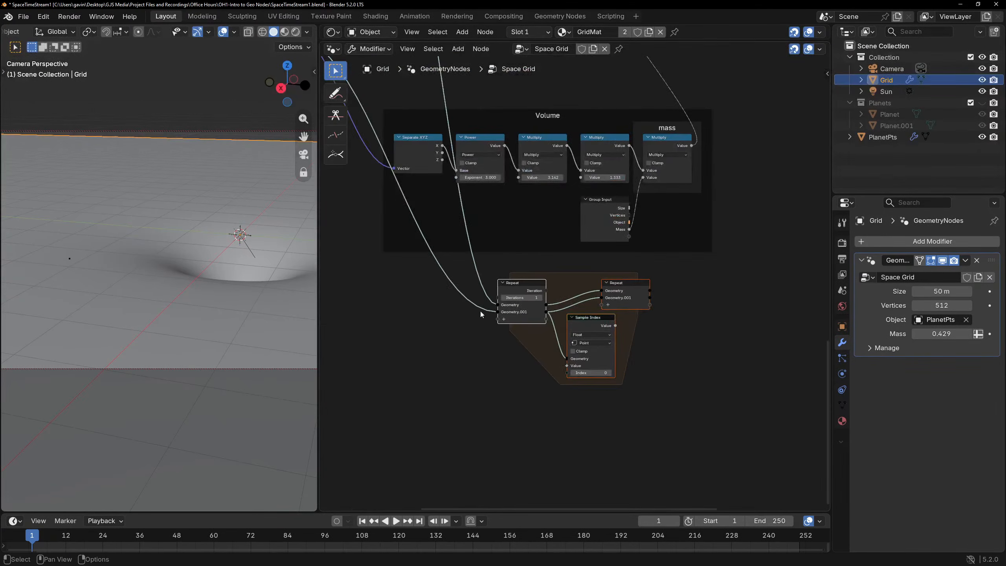
# Move the Volume frame up so it sits directly beneath the Gravity frame.
pyautogui.scroll(-4, 524, 340)
pyautogui.moveTo(454, 303); pyautogui.dragTo(582, 442, button='middle')
pyautogui.scroll(-3, 594, 424)
pyautogui.moveTo(668, 330); pyautogui.dragTo(569, 317, button='middle')
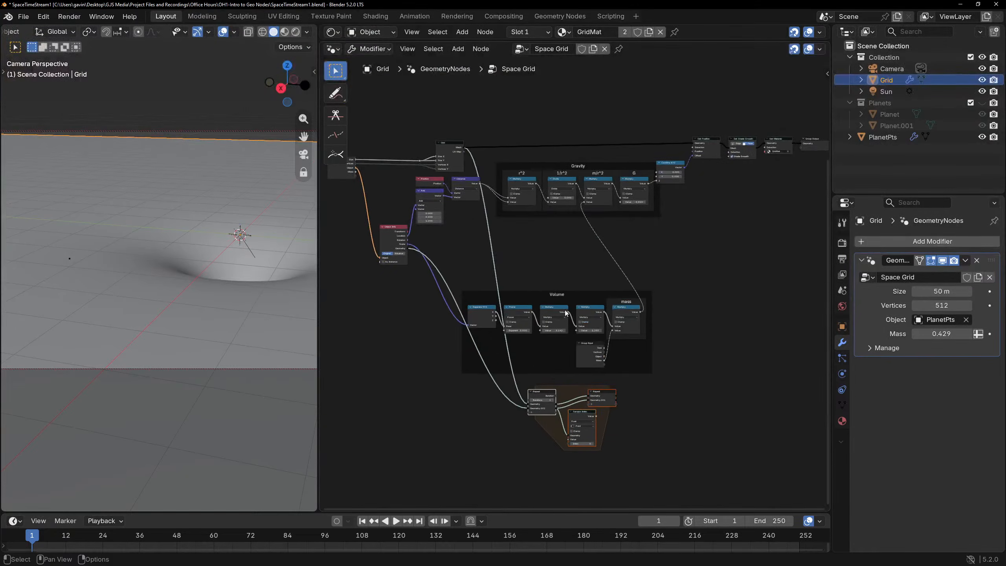
pyautogui.moveTo(551, 289); pyautogui.dragTo(566, 221)
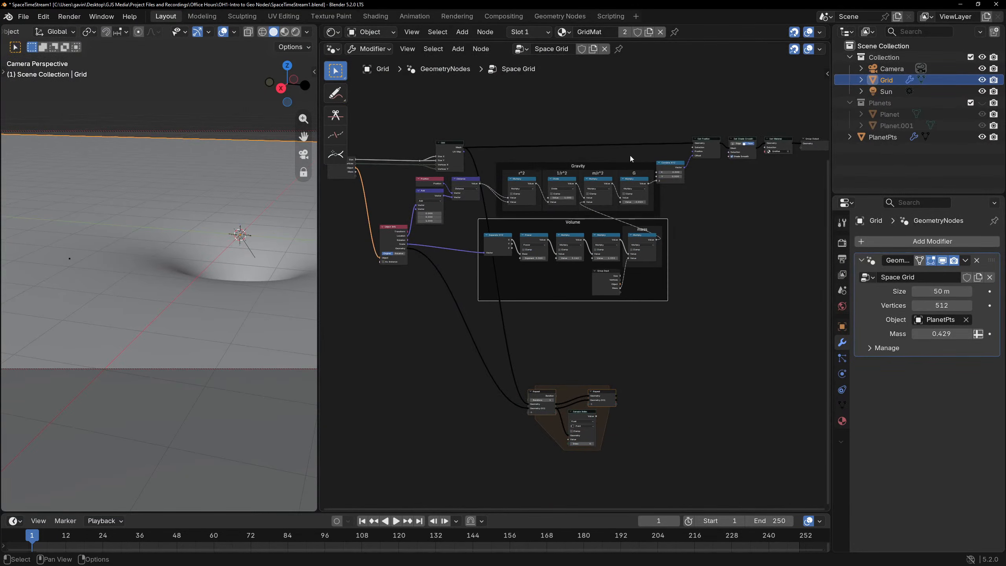
# Move the Group Input, Grid and Object Info nodes left to open a gap before the Position and Add nodes.
pyautogui.scroll(2, 629, 158)
pyautogui.scroll(-3, 608, 210)
pyautogui.moveTo(574, 202); pyautogui.dragTo(738, 229, button='middle')
pyautogui.scroll(3, 634, 190)
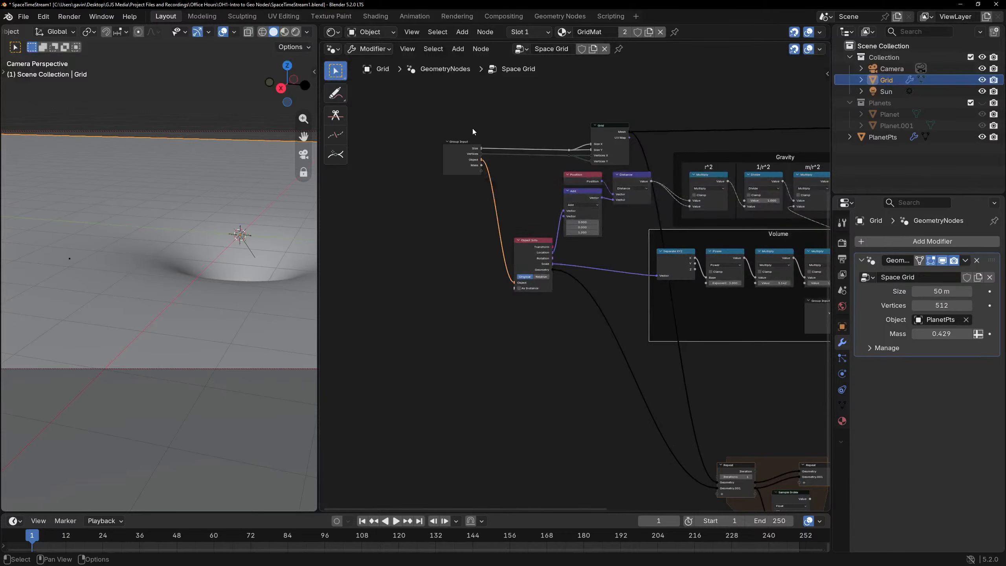
pyautogui.moveTo(472, 128); pyautogui.dragTo(622, 290)
pyautogui.moveTo(647, 174); pyautogui.dragTo(466, 174)
pyautogui.moveTo(500, 235); pyautogui.dragTo(599, 181)
pyautogui.click(543, 227)
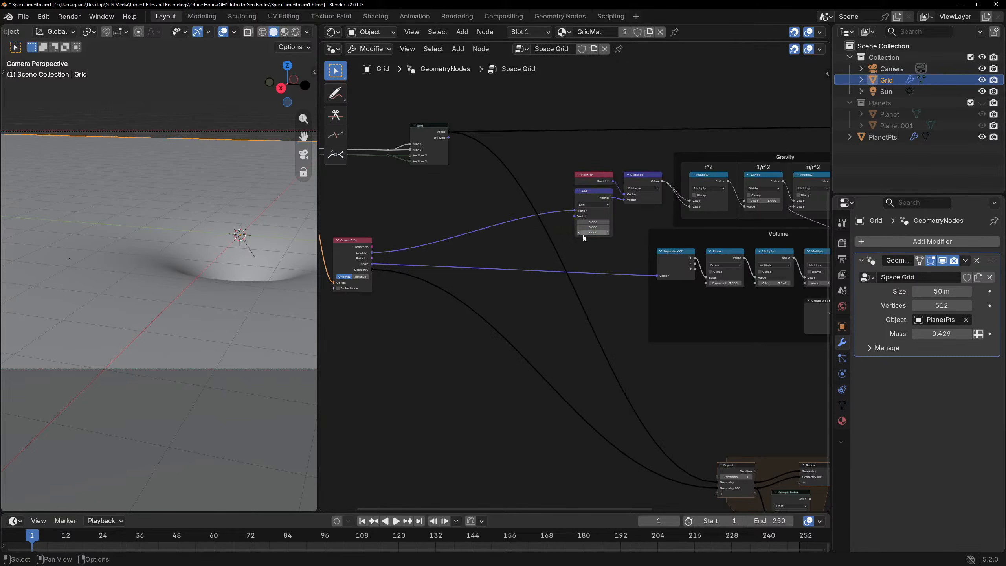
# Place the Repeat zone's input node between the Grid and Position nodes and its output node beyond Combine XYZ.
pyautogui.moveTo(528, 224); pyautogui.dragTo(403, 163, button='middle')
pyautogui.scroll(-2, 558, 296)
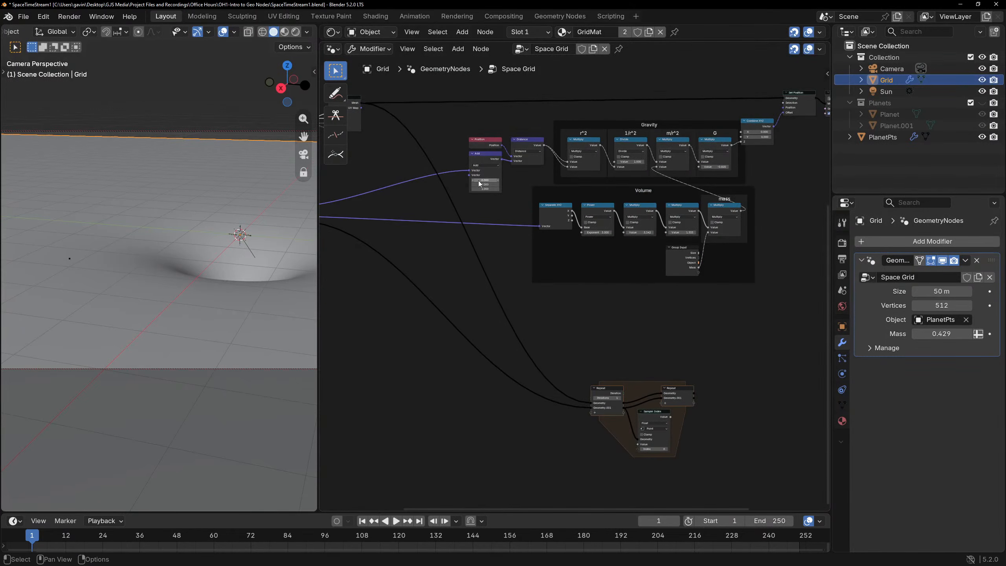
pyautogui.moveTo(591, 343); pyautogui.dragTo(703, 453)
pyautogui.click(616, 384)
pyautogui.moveTo(602, 392); pyautogui.dragTo(401, 140)
pyautogui.moveTo(679, 400); pyautogui.dragTo(797, 166)
# Move the Set Shade Smooth, Set Material and Group Output nodes right, away from Set Position.
pyautogui.moveTo(794, 164); pyautogui.dragTo(681, 283, button='middle')
pyautogui.scroll(5, 685, 254)
pyautogui.moveTo(816, 251); pyautogui.dragTo(699, 202)
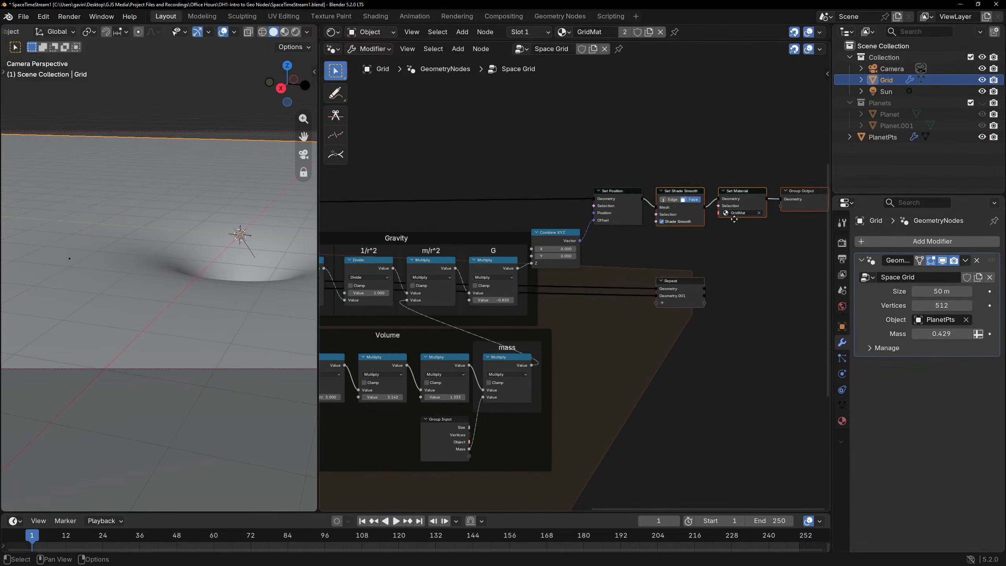
pyautogui.moveTo(734, 219); pyautogui.dragTo(573, 233, button='middle')
pyautogui.moveTo(574, 222); pyautogui.dragTo(775, 224)
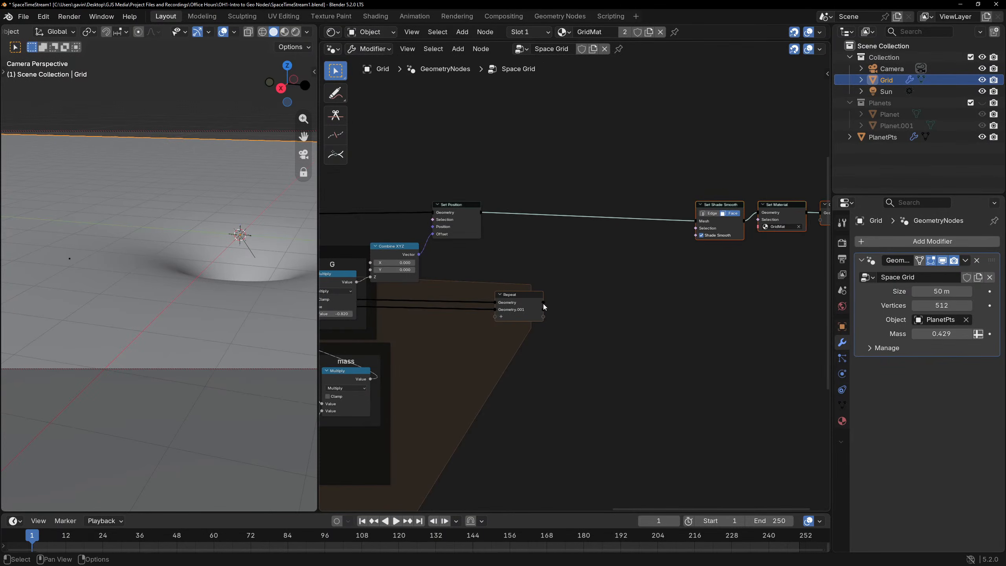
# Route the Repeat zone's Geometry through Set Position into the zone's output, and connect that output to Set Shade Smooth.
pyautogui.moveTo(543, 302); pyautogui.dragTo(681, 220)
pyautogui.moveTo(481, 213); pyautogui.dragTo(583, 193)
pyautogui.moveTo(332, 262); pyautogui.dragTo(536, 189, button='middle')
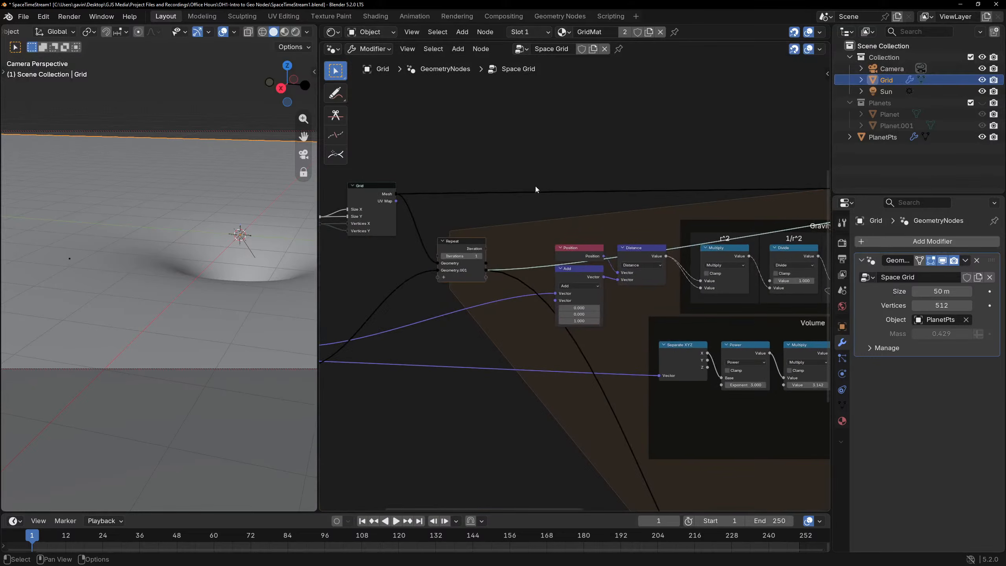
pyautogui.moveTo(488, 261); pyautogui.dragTo(727, 215)
pyautogui.press('Home')
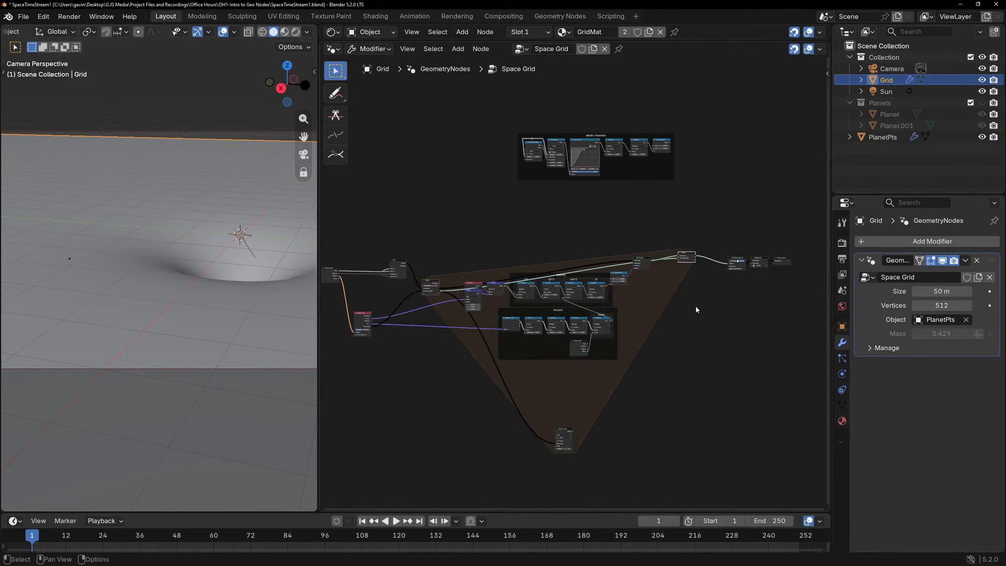
# Add a Domain Size node above the Object Info node with its component set to Mesh.
pyautogui.scroll(6, 550, 361)
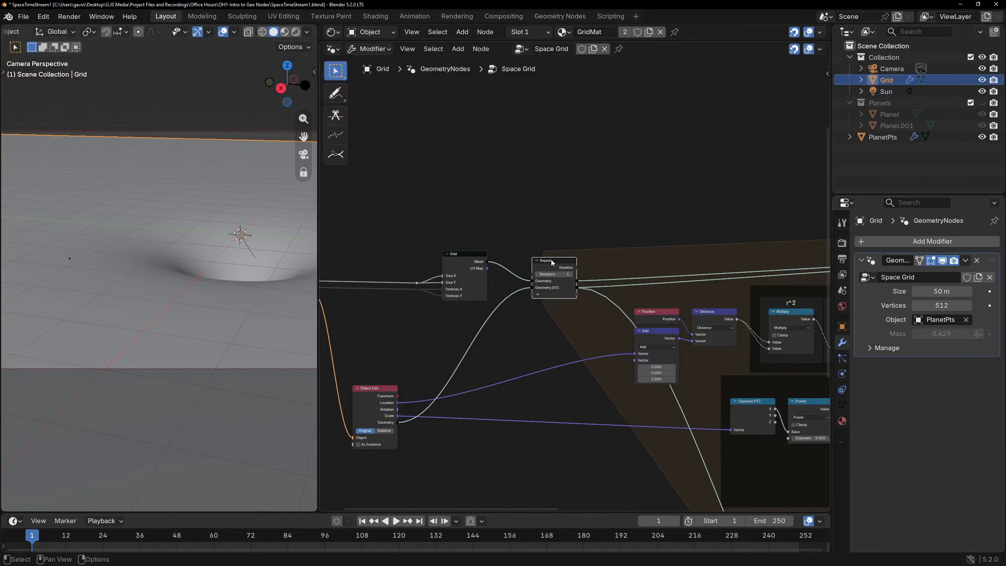
pyautogui.click(465, 219)
pyautogui.moveTo(464, 218); pyautogui.dragTo(552, 163, button='middle')
pyautogui.scroll(5, 574, 281)
pyautogui.hotkey('shift', 'a')
pyautogui.moveTo(584, 301)
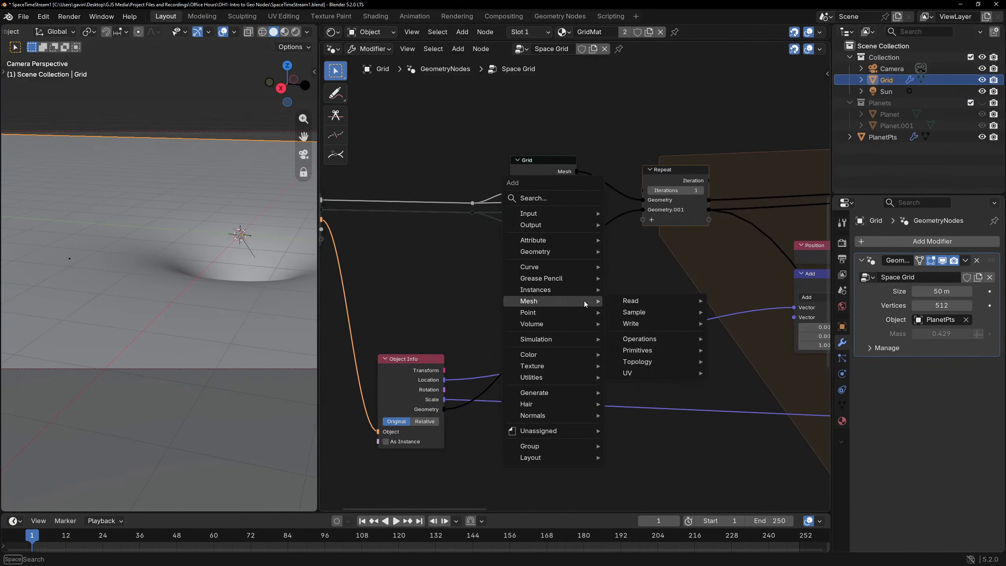
pyautogui.write('domain')
pyautogui.press('Return')
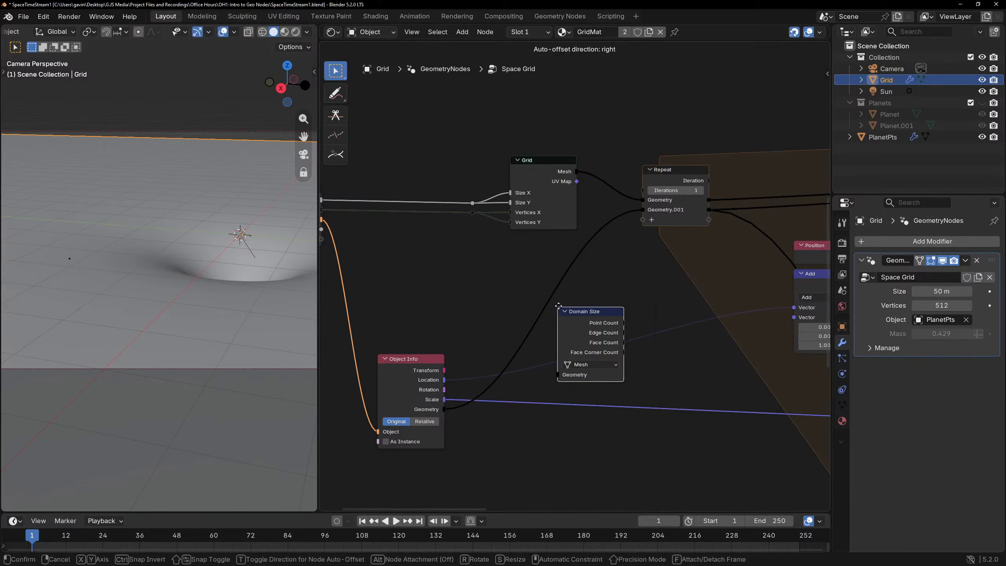
pyautogui.click(596, 285)
pyautogui.click(628, 336)
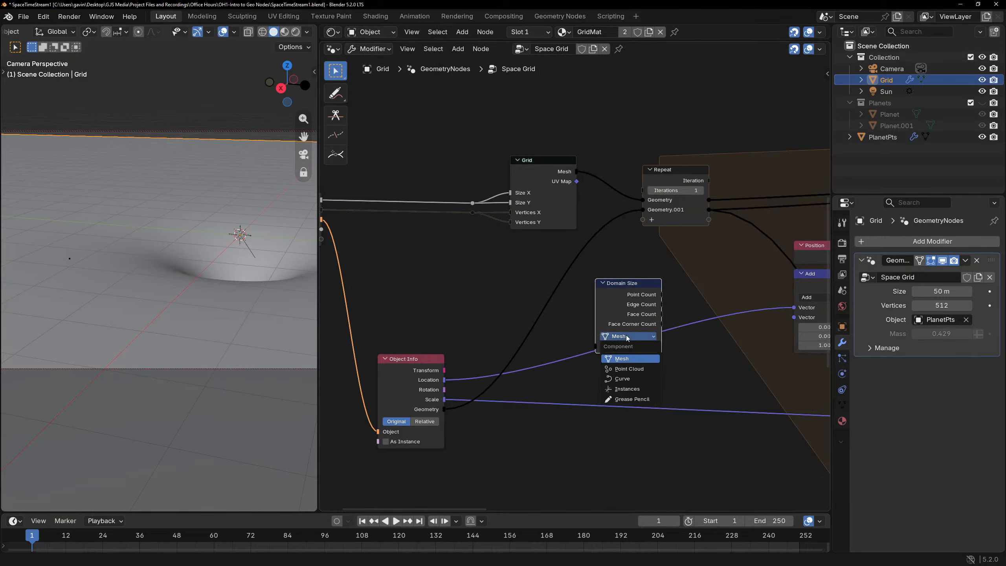
pyautogui.click(626, 360)
# Feed Object Info's Geometry into Domain Size, drive the Repeat Iterations with its Point Count, and tuck the node under Grid.
pyautogui.moveTo(445, 409); pyautogui.dragTo(596, 347)
pyautogui.moveTo(629, 295); pyautogui.dragTo(643, 190)
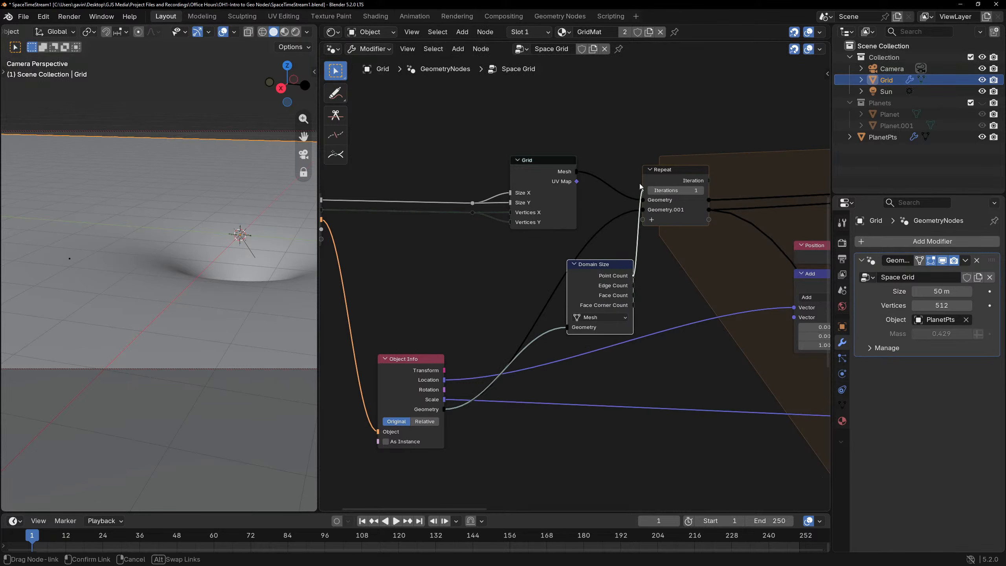
pyautogui.moveTo(595, 285); pyautogui.dragTo(541, 262)
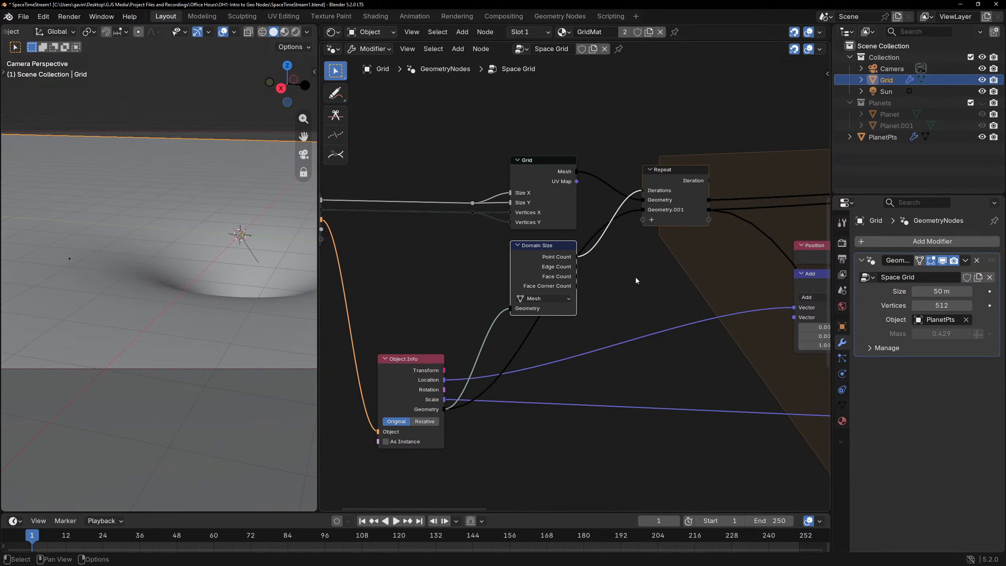
# Move the Sample Index node up between the Repeat zone's input node and the Add node.
pyautogui.moveTo(666, 282); pyautogui.dragTo(566, 255, button='middle')
pyautogui.scroll(-2, 585, 262)
pyautogui.scroll(-4, 568, 335)
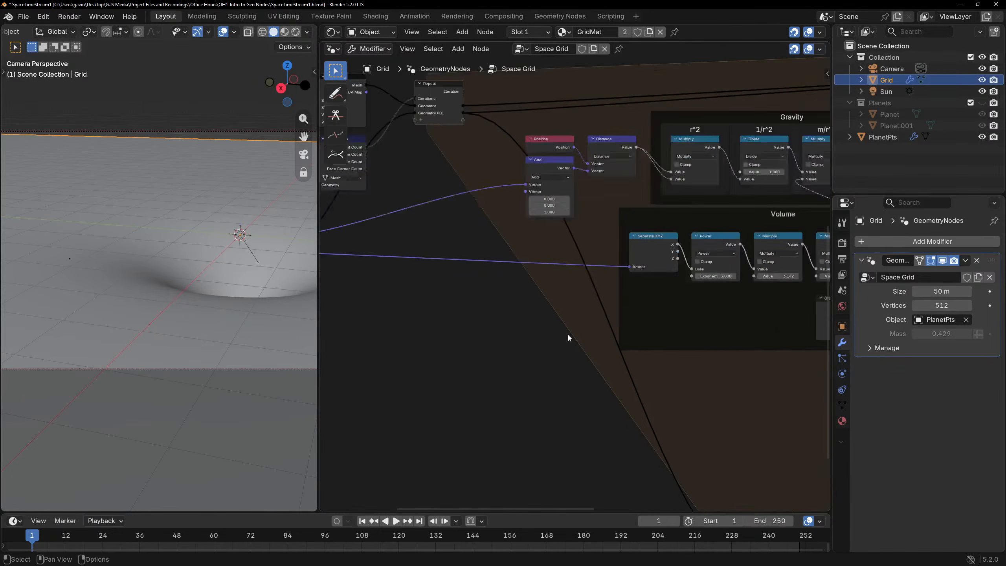
pyautogui.moveTo(696, 420); pyautogui.dragTo(534, 211)
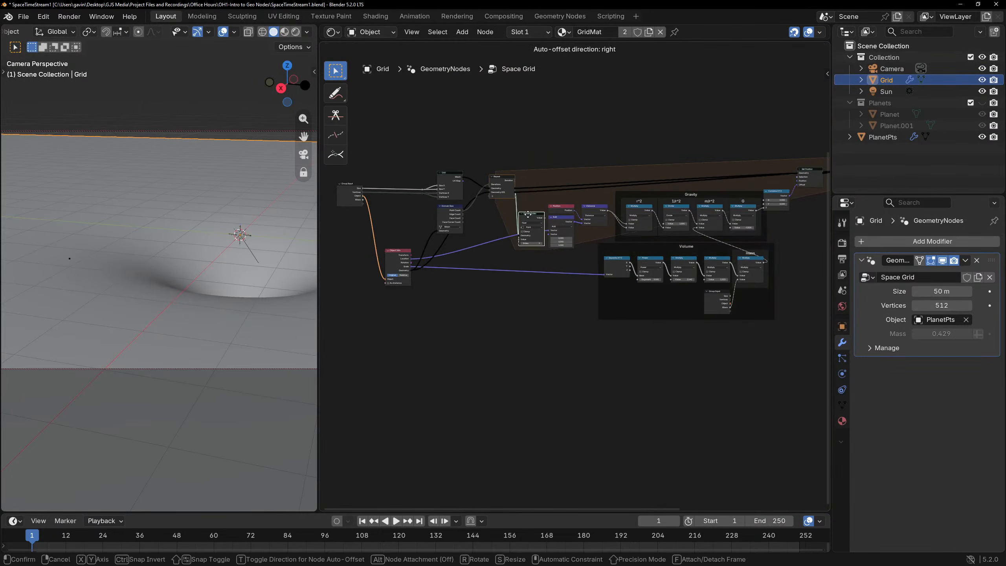
# Move the node group feeding the Repeat input away from the Add node, and place Sample Index close after the Repeat input.
pyautogui.scroll(3, 404, 167)
pyautogui.moveTo(404, 167); pyautogui.dragTo(602, 393)
pyautogui.press('g')
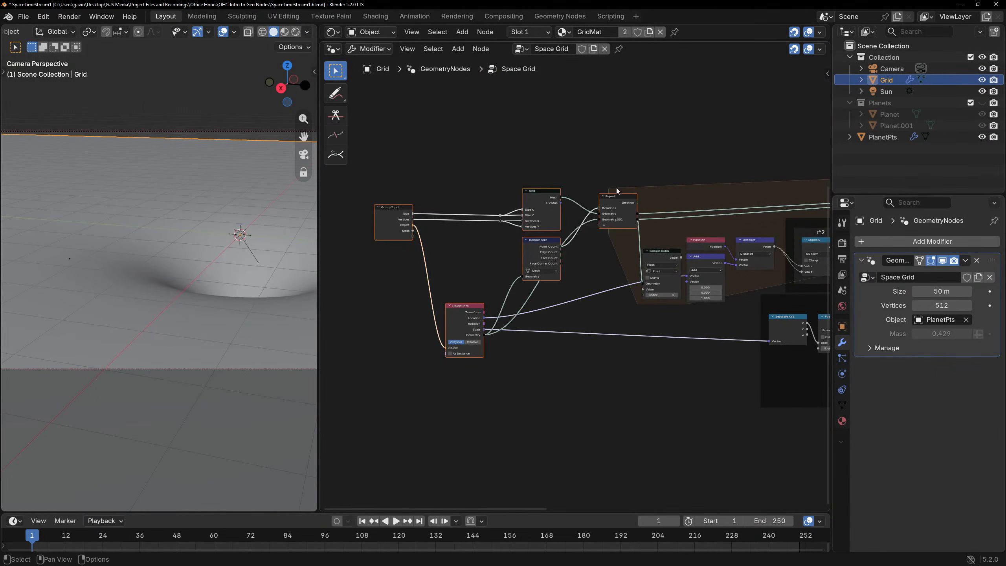
pyautogui.click(417, 308)
pyautogui.click(374, 319)
pyautogui.scroll(5, 510, 290)
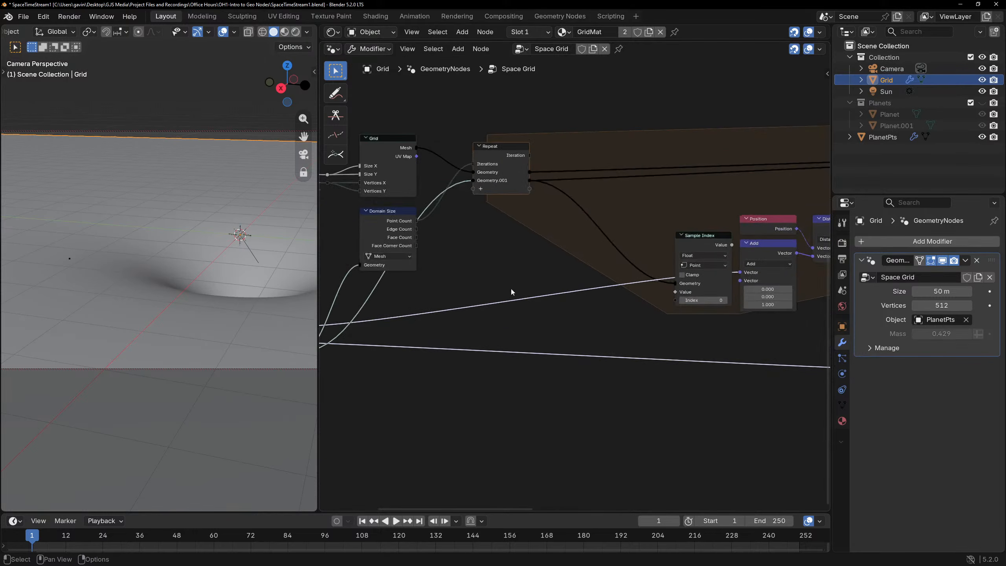
pyautogui.moveTo(697, 241); pyautogui.dragTo(616, 209)
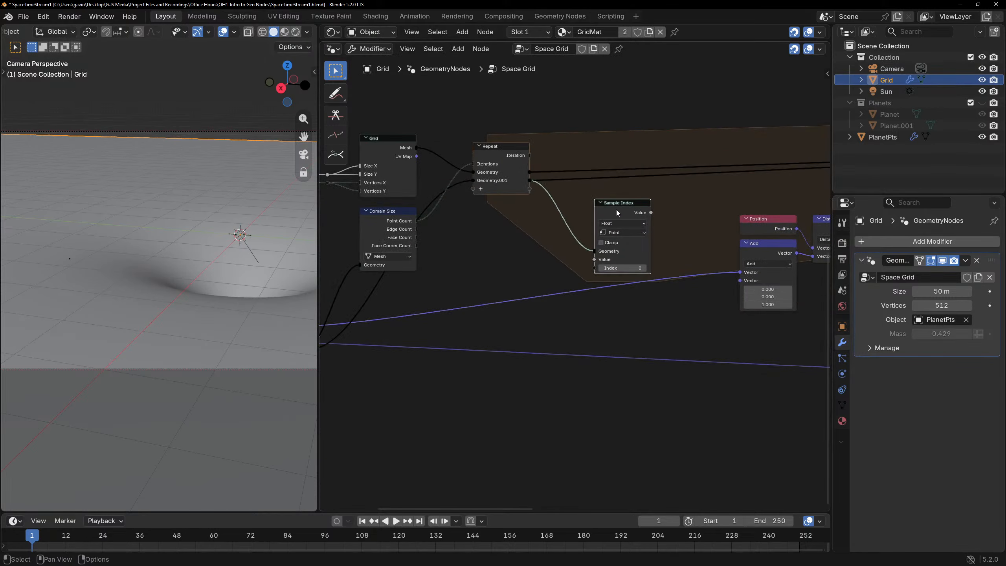
pyautogui.scroll(2, 574, 283)
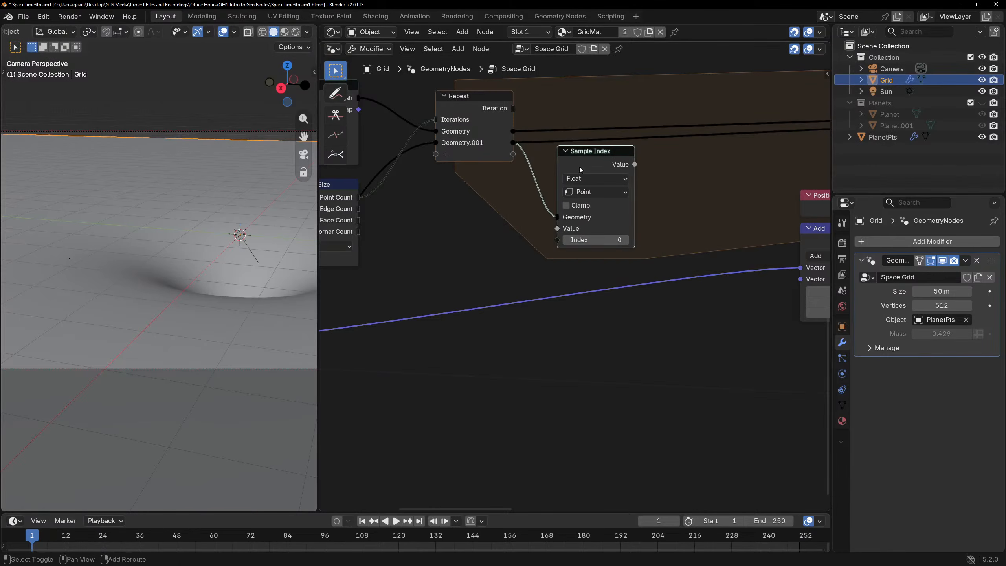
# Duplicate the Sample Index node below the original and connect the Repeat zone's Iteration output to the Index inputs.
pyautogui.hotkey('shift', 'd')
pyautogui.click(579, 282)
pyautogui.moveTo(513, 108); pyautogui.dragTo(563, 354)
pyautogui.click(531, 398)
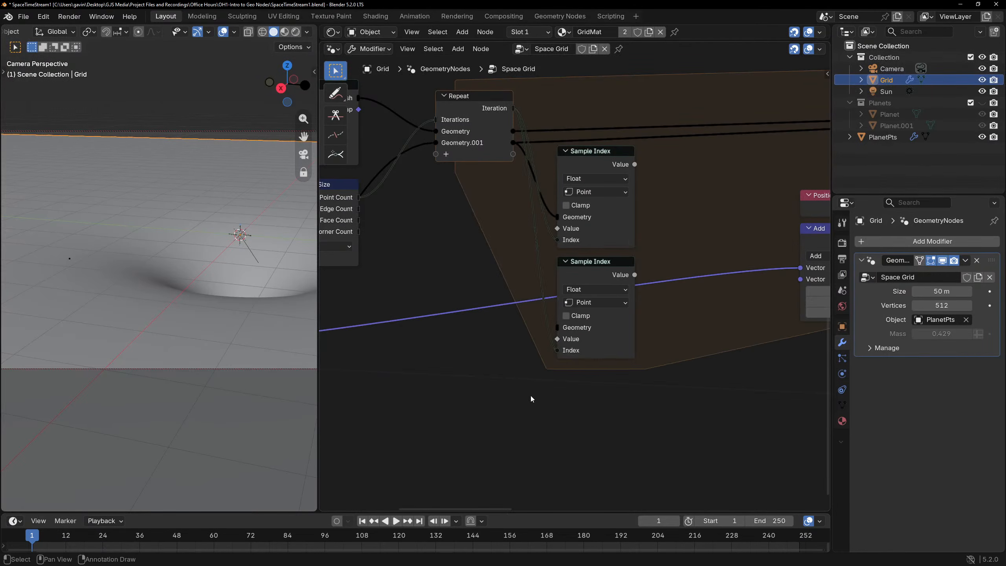
pyautogui.click(577, 179)
pyautogui.click(470, 132)
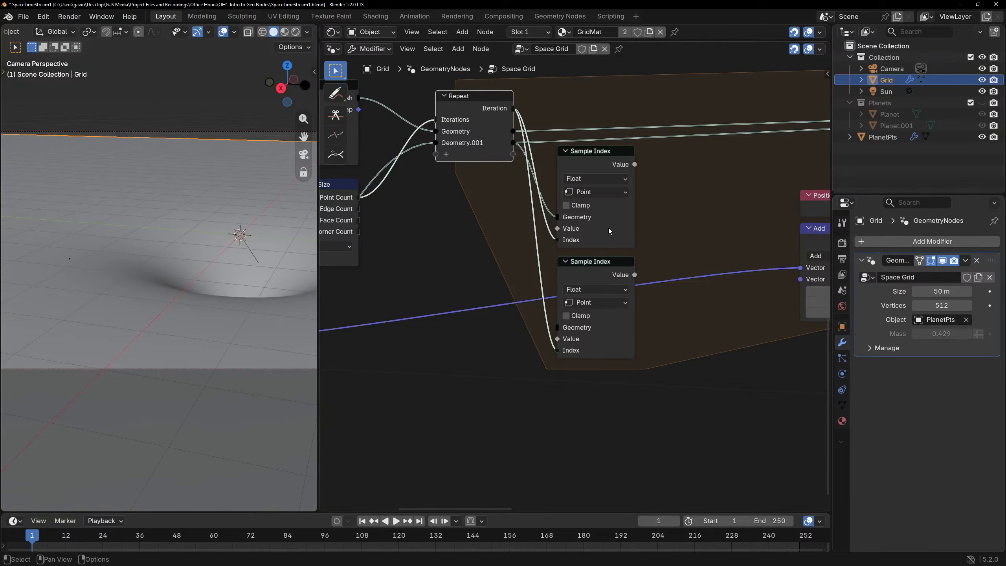
# Set the upper Sample Index's data type to Vector and feed a new Position node into its Value input.
pyautogui.click(601, 189)
pyautogui.click(600, 179)
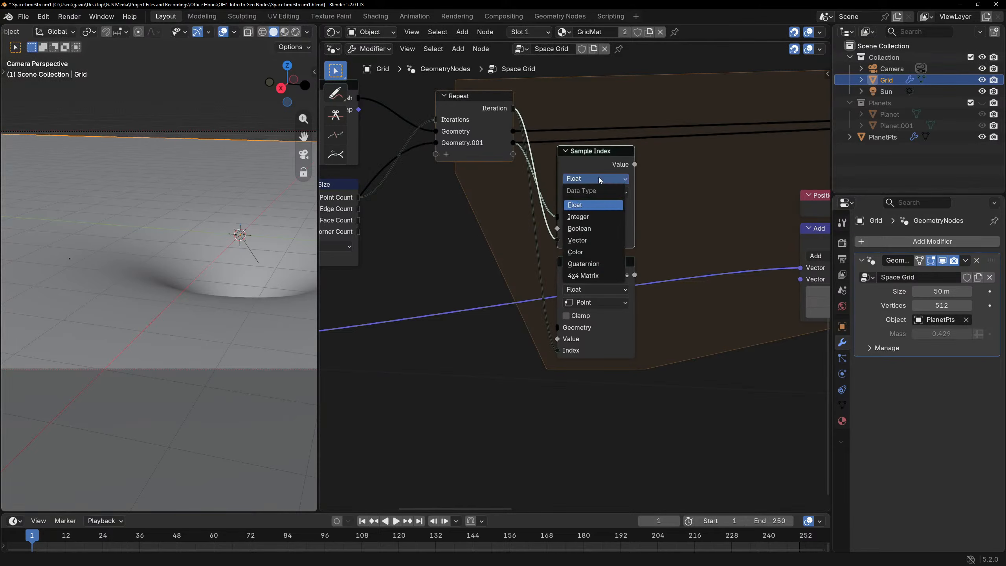
pyautogui.click(591, 239)
pyautogui.click(478, 223)
pyautogui.hotkey('shift', 'a')
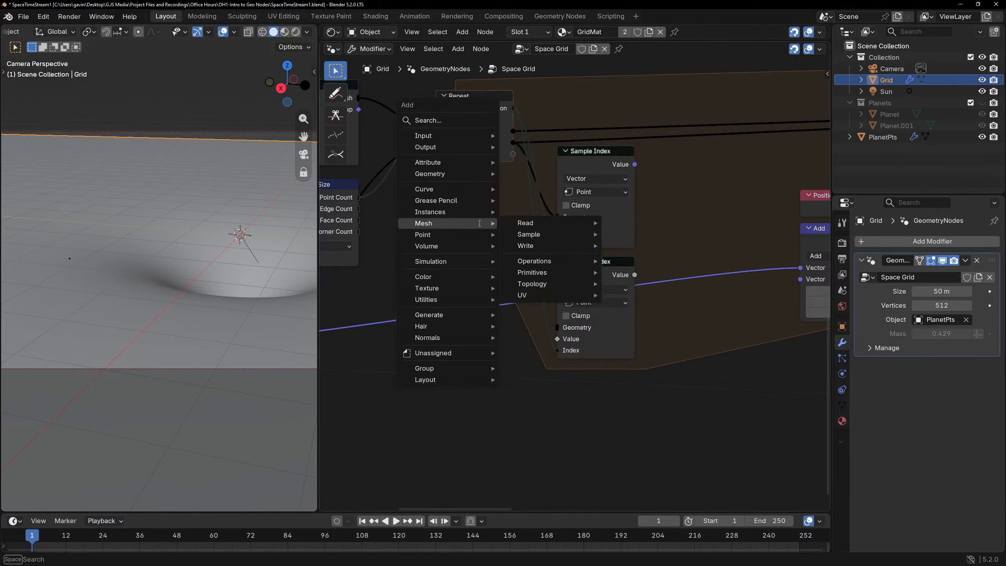
pyautogui.write('pos')
pyautogui.press('Return')
pyautogui.click(423, 201)
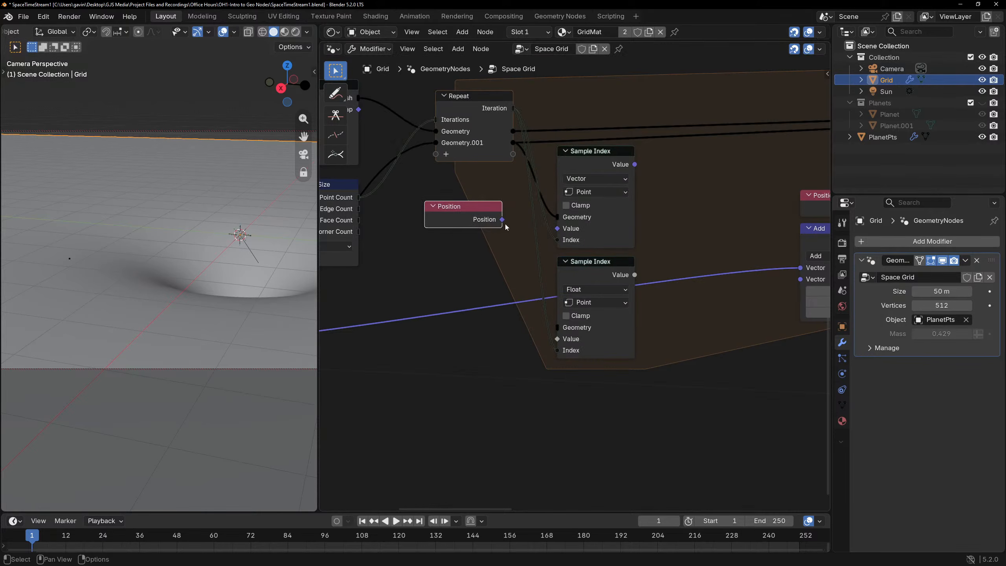
pyautogui.moveTo(502, 219); pyautogui.dragTo(556, 228)
pyautogui.moveTo(446, 206); pyautogui.dragTo(459, 207)
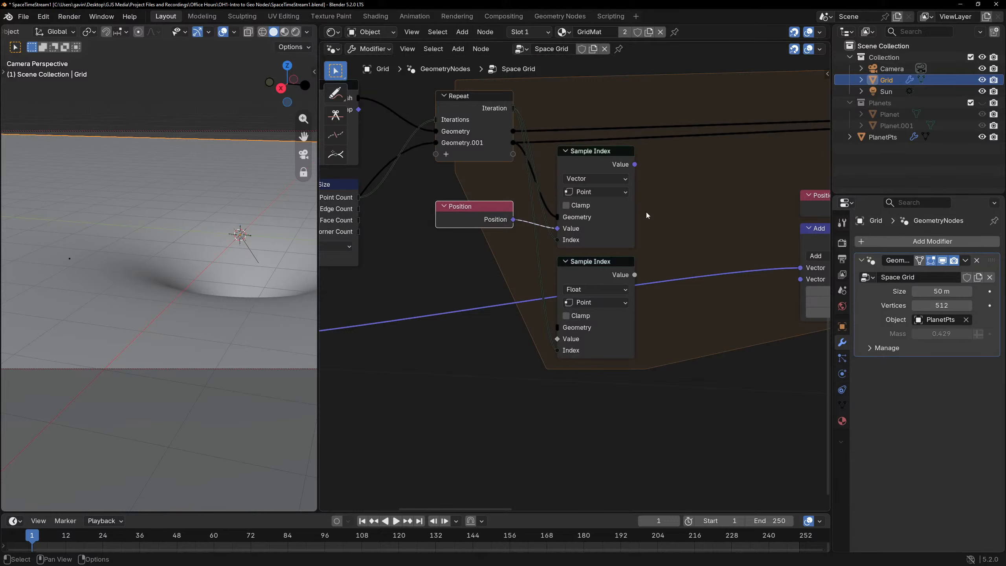
# Connect the upper Sample Index's Value output to the Add node's first Vector input, replacing the Object Info Location link.
pyautogui.moveTo(634, 164); pyautogui.dragTo(800, 268)
pyautogui.moveTo(802, 271); pyautogui.dragTo(562, 241, button='middle')
pyautogui.scroll(-1, 561, 241)
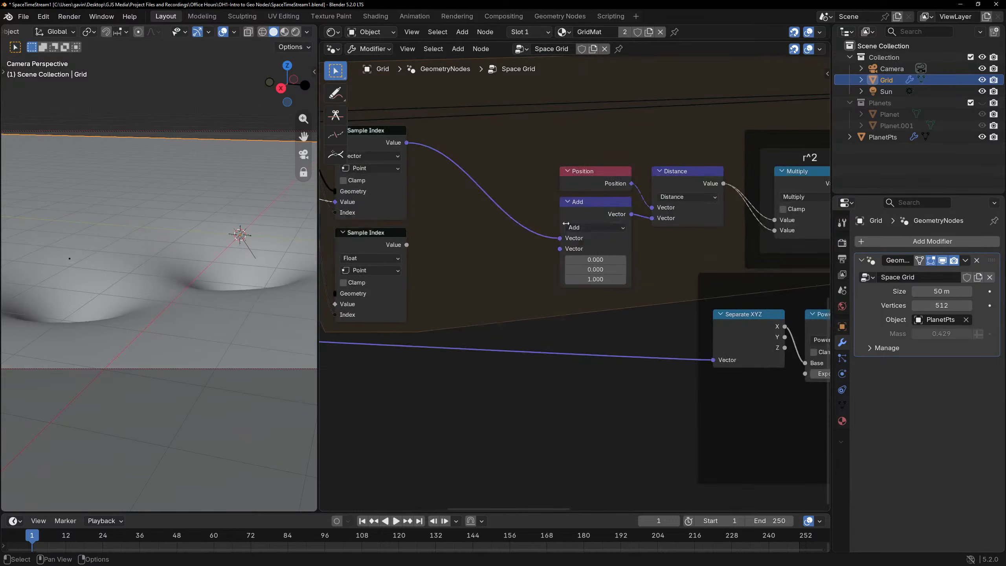
# Review the chain from Object Info through the upper Sample Index to Add, and examine the deformed grid from the side.
pyautogui.click(620, 203)
pyautogui.scroll(-2, 547, 218)
pyautogui.moveTo(333, 266); pyautogui.dragTo(470, 217, button='middle')
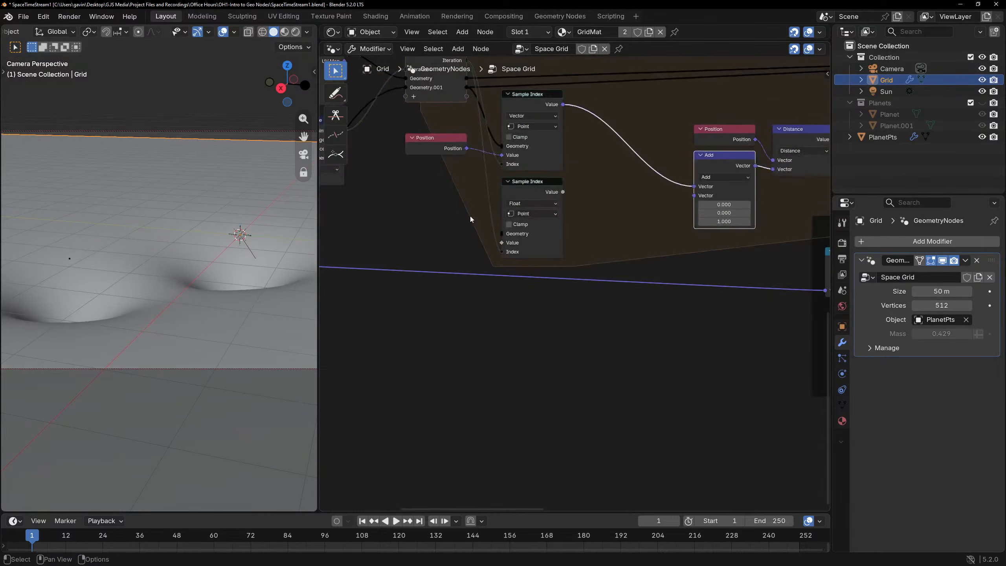
pyautogui.scroll(-1, 378, 189)
pyautogui.moveTo(376, 189); pyautogui.dragTo(589, 190, button='middle')
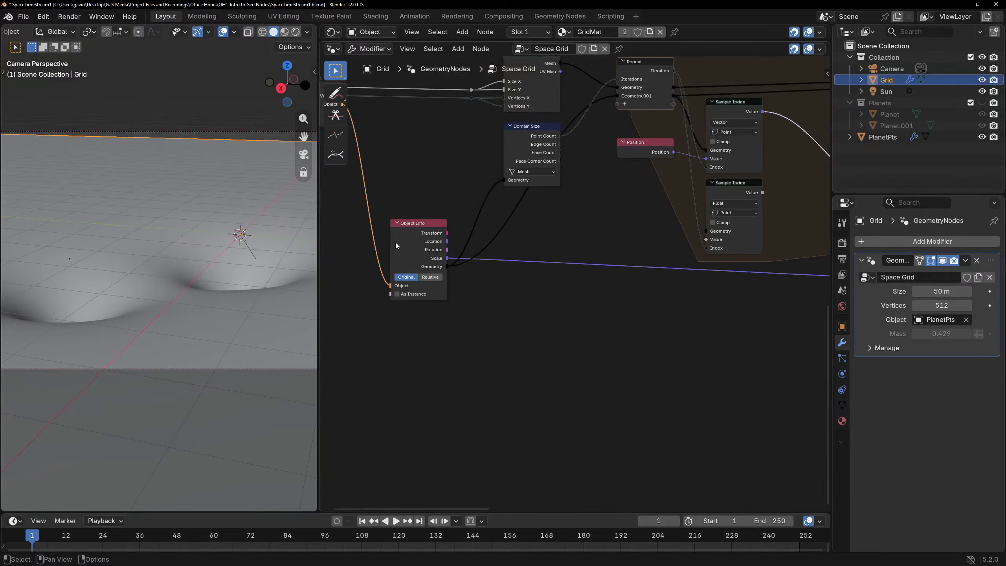
pyautogui.click(397, 242)
pyautogui.moveTo(714, 103); pyautogui.dragTo(493, 127, button='middle')
pyautogui.click(498, 139)
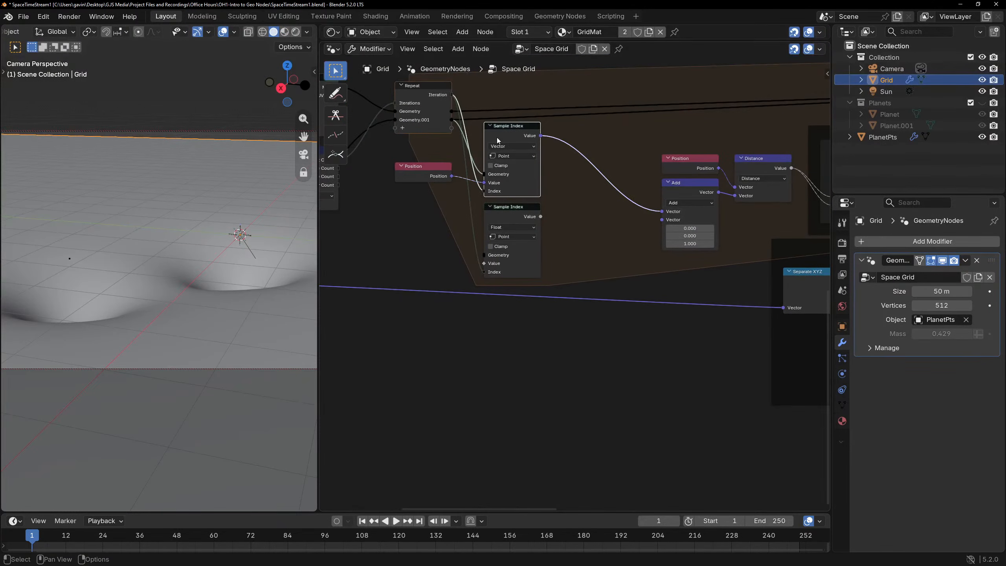
pyautogui.moveTo(216, 256); pyautogui.dragTo(238, 258, button='middle')
# Connect the Repeat zone's Geometry.001 to the lower Sample Index's Geometry and place a Named Attribute node beside it.
pyautogui.click(451, 122)
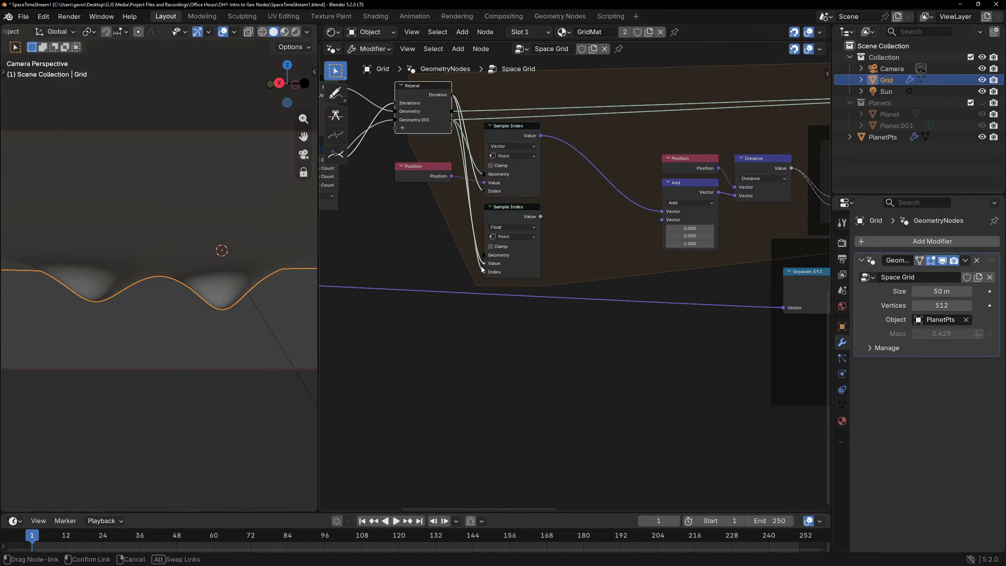
pyautogui.hotkey('shift', 'a')
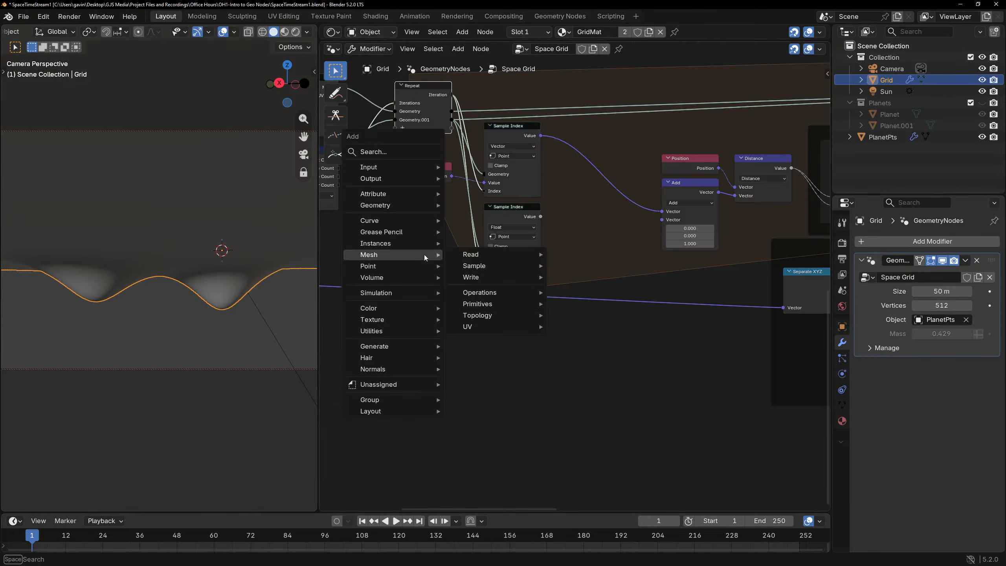
pyautogui.write('name')
pyautogui.press('Return')
pyautogui.click(390, 230)
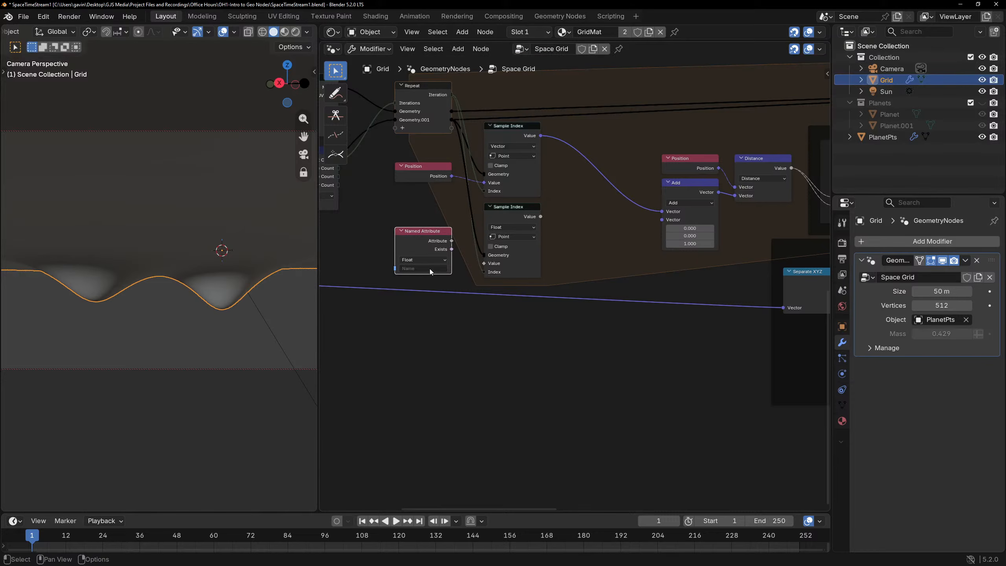
# Set the Named Attribute's name to scale and connect its Attribute output to the lower Sample Index's Value input.
pyautogui.click(423, 268)
pyautogui.click(431, 283)
pyautogui.click(429, 270)
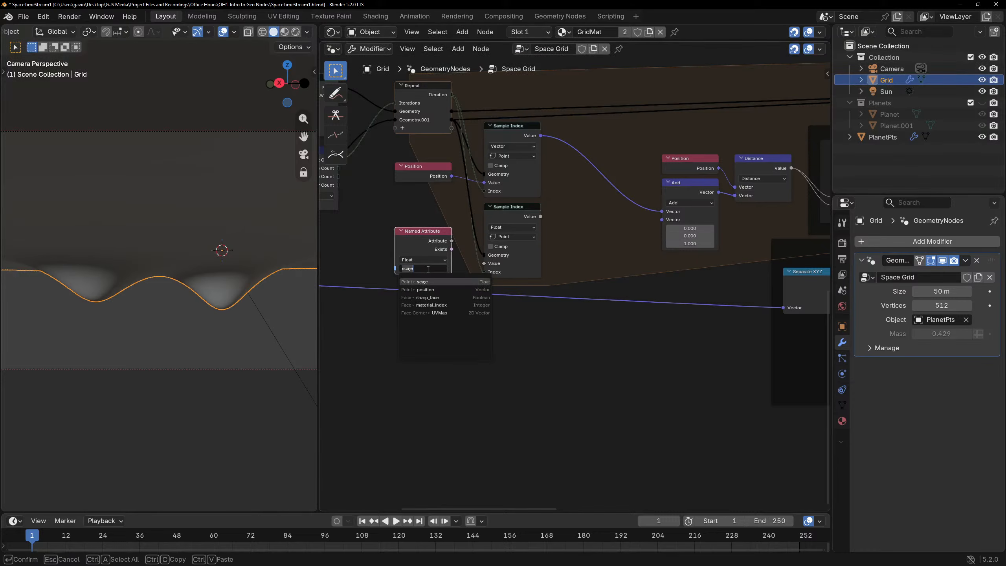
pyautogui.write('scale')
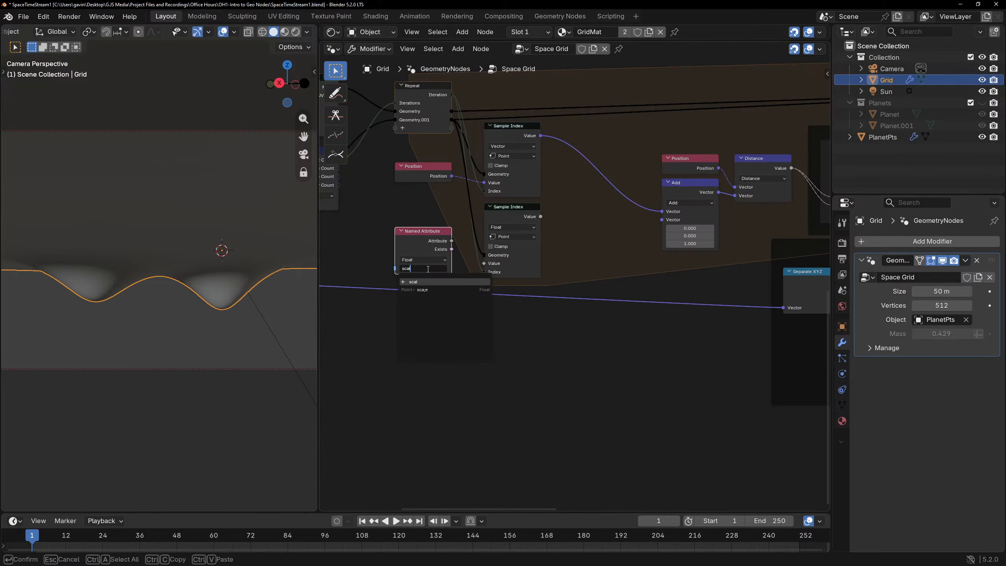
pyautogui.press('Return')
pyautogui.click(425, 179)
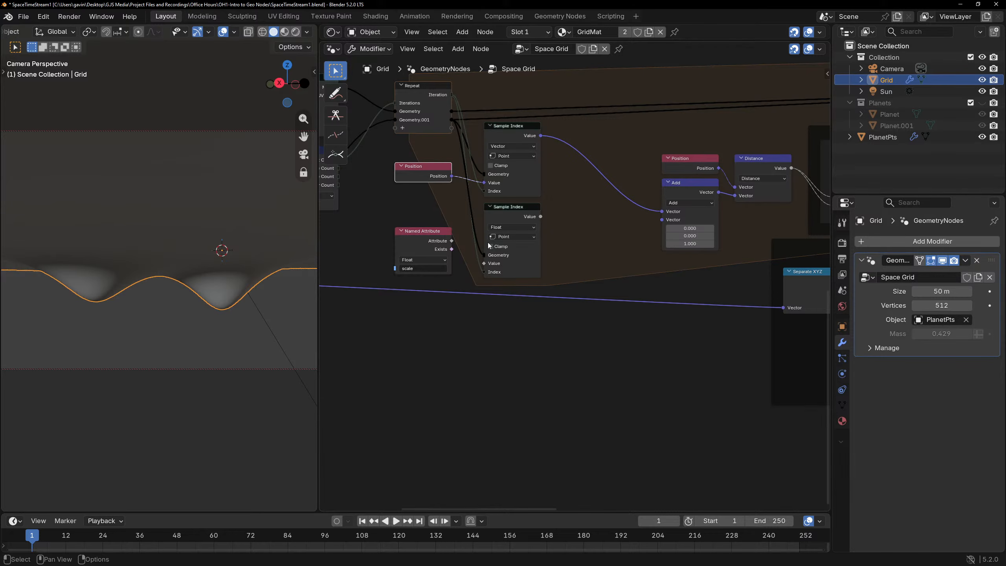
pyautogui.click(444, 244)
pyautogui.moveTo(452, 240); pyautogui.dragTo(485, 263)
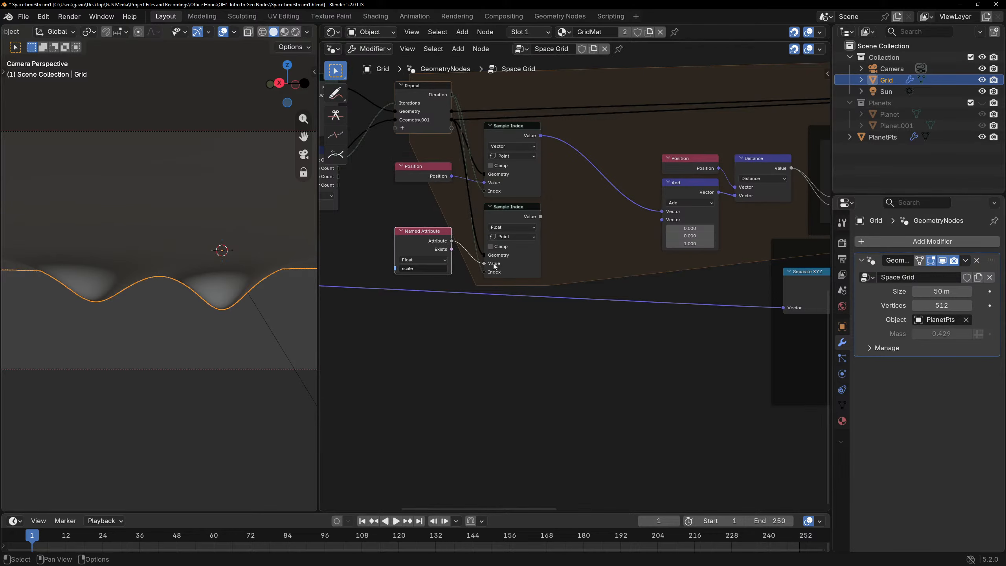
# In the PlanetPts node tree, correct the Store Named Attribute's name to scale.
pyautogui.click(892, 139)
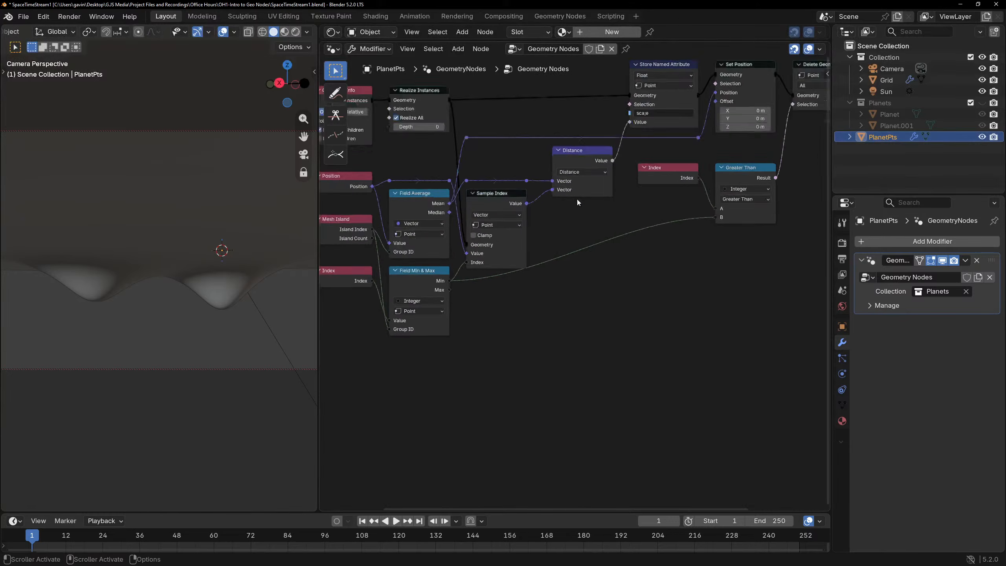
pyautogui.moveTo(709, 114); pyautogui.dragTo(586, 182, button='middle')
pyautogui.scroll(4, 586, 181)
pyautogui.click(518, 133)
pyautogui.click(520, 140)
pyautogui.click(519, 140)
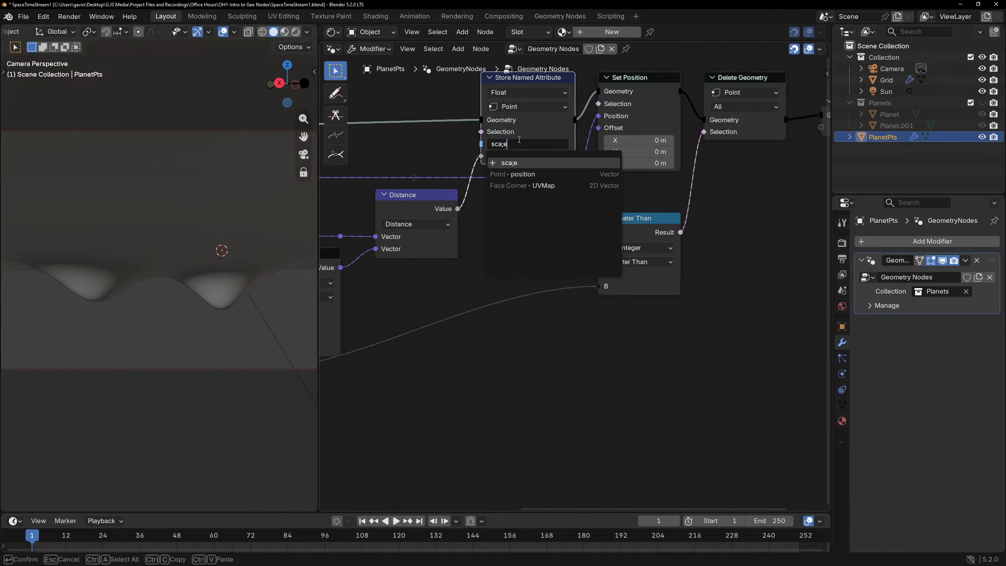
pyautogui.press('BackSpace')
pyautogui.press('BackSpace')
pyautogui.write('le')
pyautogui.press('Return')
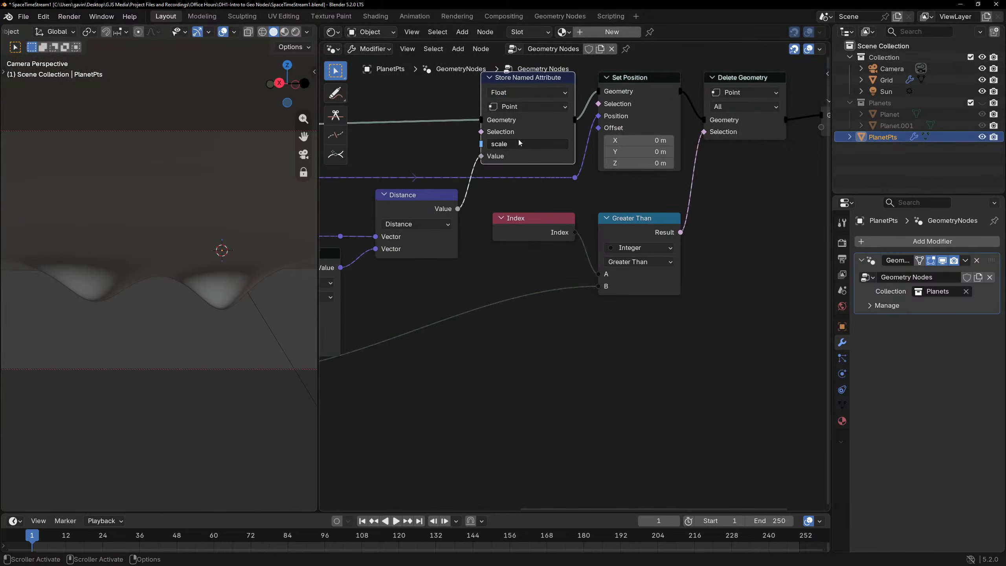
# Return to the Grid object's node tree and examine how the Volume and mass chain feeds the Gravity frame's m/r^2 Multiply.
pyautogui.click(891, 90)
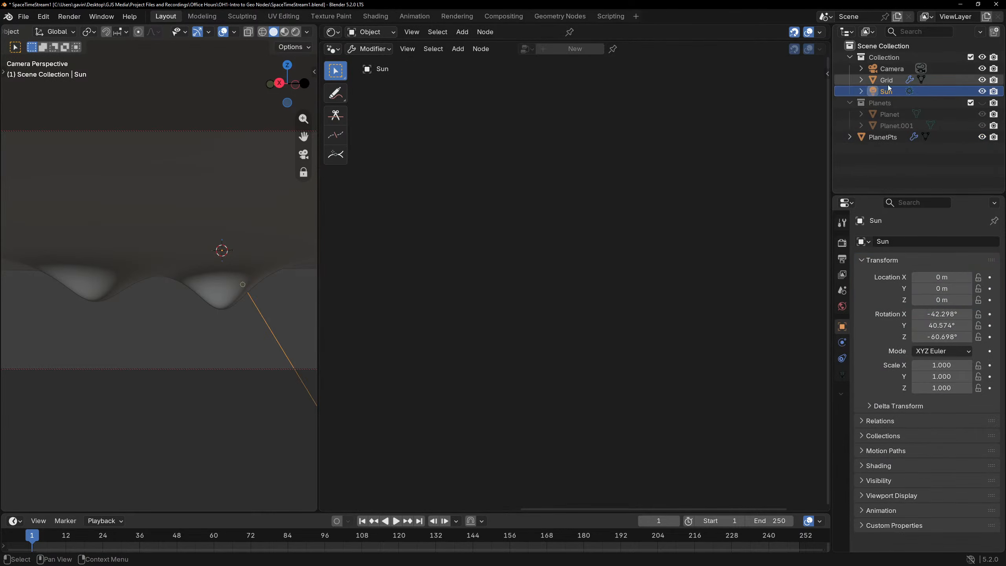
pyautogui.click(888, 84)
pyautogui.moveTo(717, 276); pyautogui.dragTo(540, 262, button='middle')
pyautogui.scroll(-3, 649, 303)
pyautogui.moveTo(654, 305); pyautogui.dragTo(554, 282, button='middle')
pyautogui.scroll(5, 557, 281)
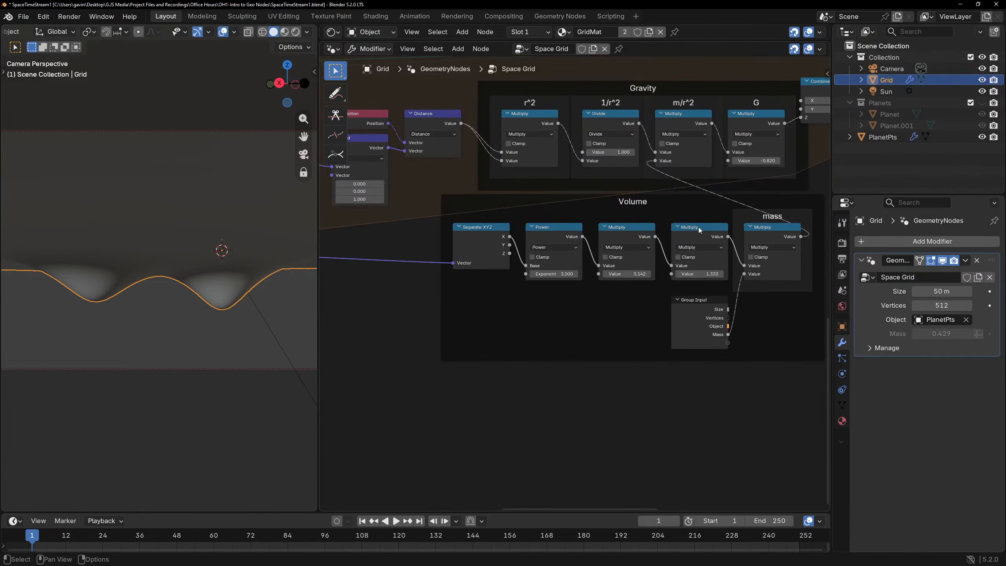
pyautogui.scroll(-2, 703, 221)
pyautogui.moveTo(657, 178); pyautogui.dragTo(631, 187, button='middle')
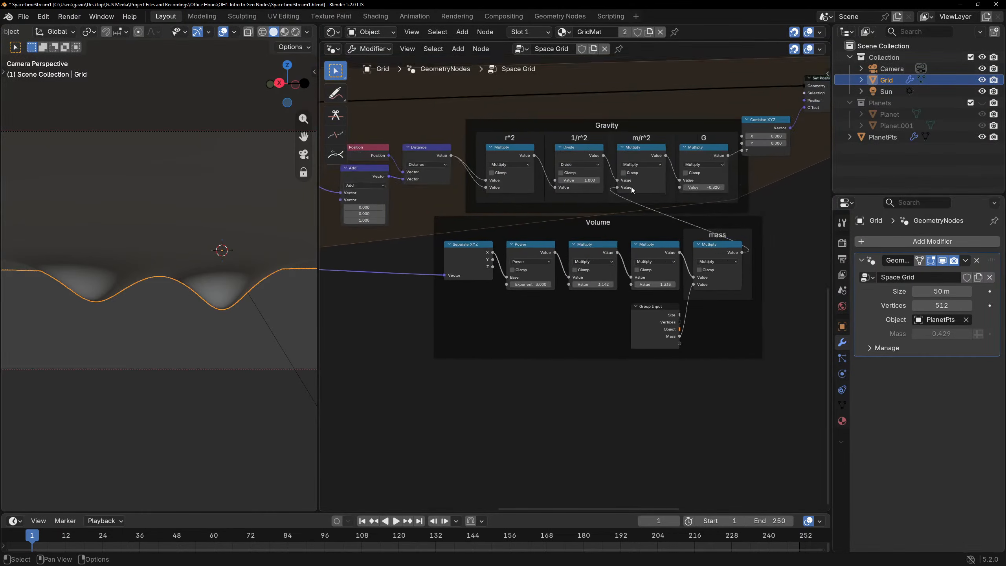
pyautogui.scroll(5, 634, 183)
pyautogui.click(673, 82)
pyautogui.scroll(-3, 554, 222)
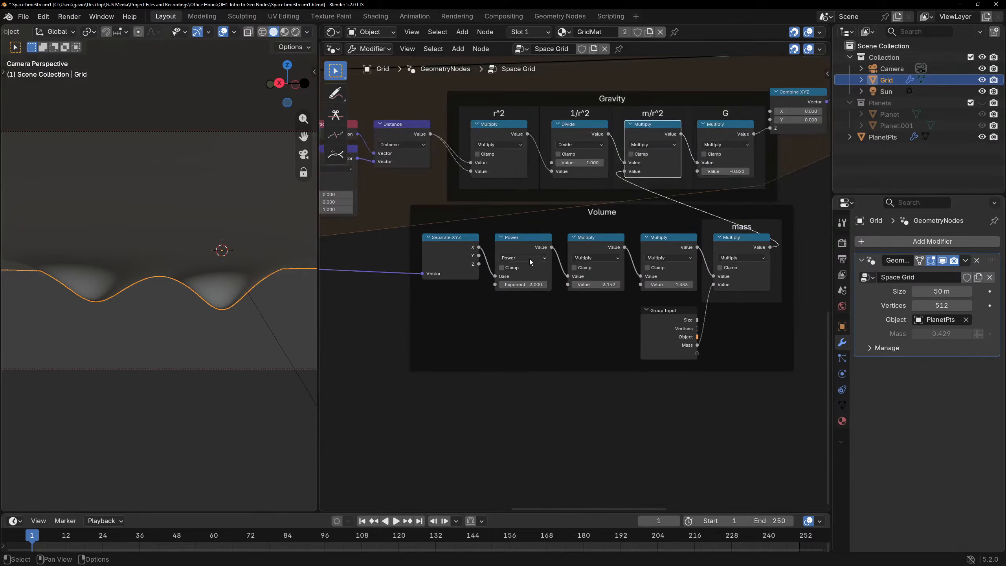
pyautogui.scroll(3, 530, 259)
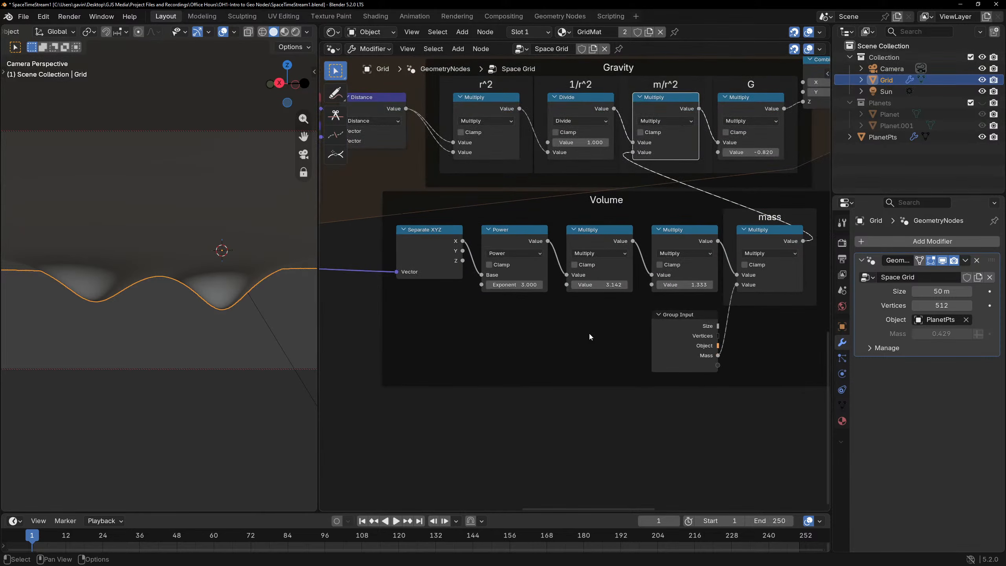
pyautogui.scroll(-3, 671, 246)
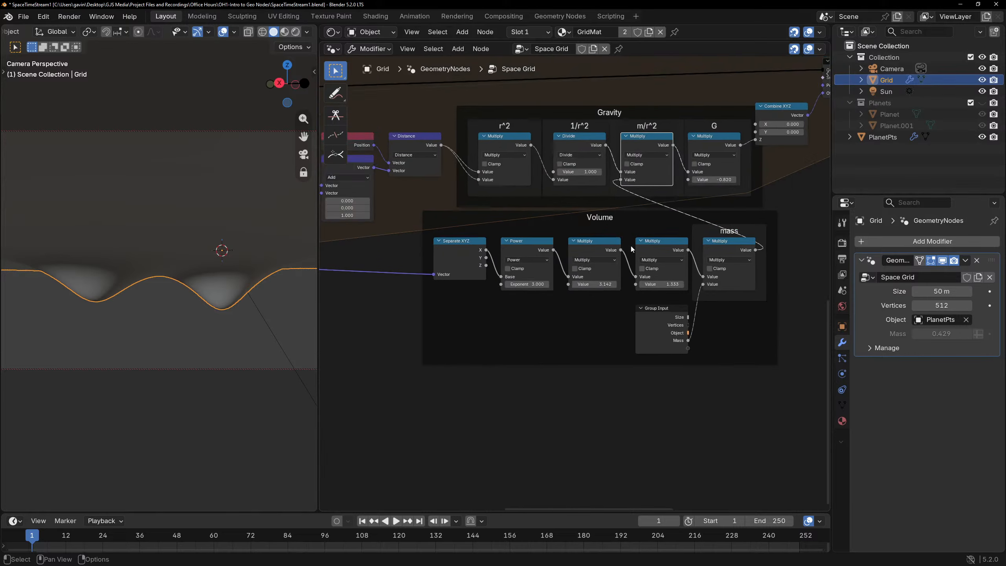
# Trace Object Info's Scale link to the Volume frame's Separate XYZ node, and move that node away from Power.
pyautogui.moveTo(536, 245); pyautogui.dragTo(749, 234, button='middle')
pyautogui.scroll(-3, 555, 224)
pyautogui.moveTo(557, 223); pyautogui.dragTo(755, 223, button='middle')
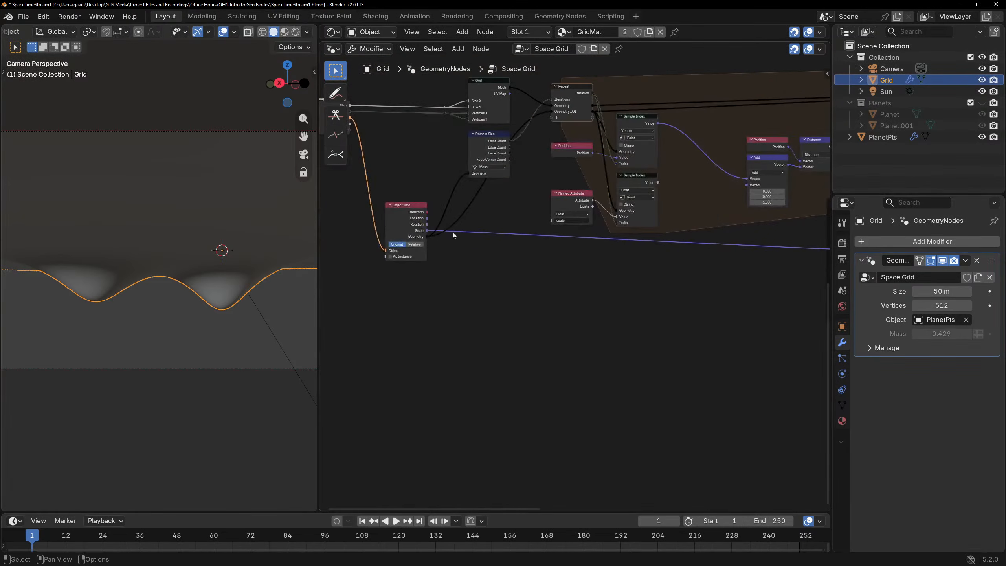
pyautogui.click(421, 228)
pyautogui.moveTo(725, 267); pyautogui.dragTo(467, 262, button='middle')
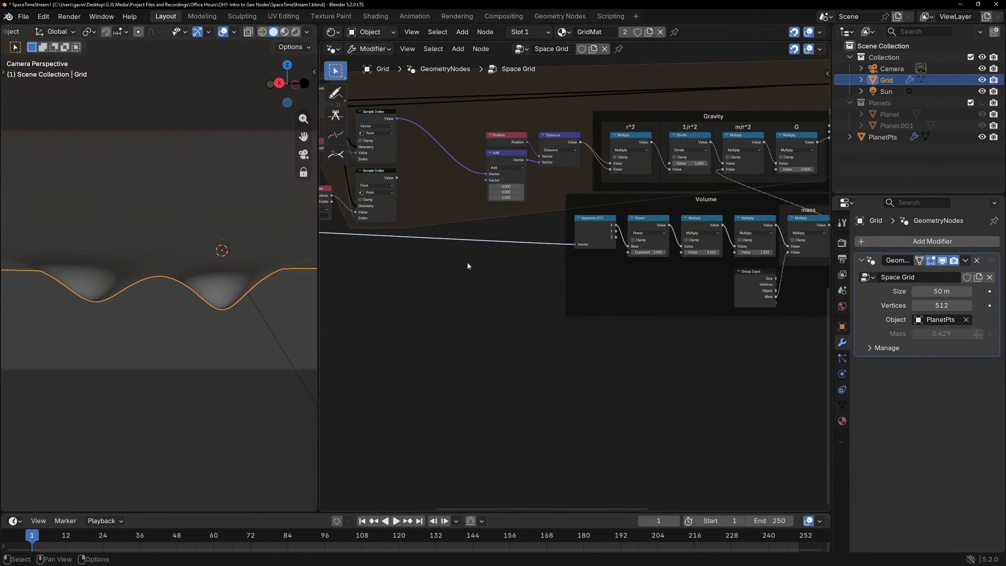
pyautogui.scroll(6, 578, 278)
pyautogui.click(621, 199)
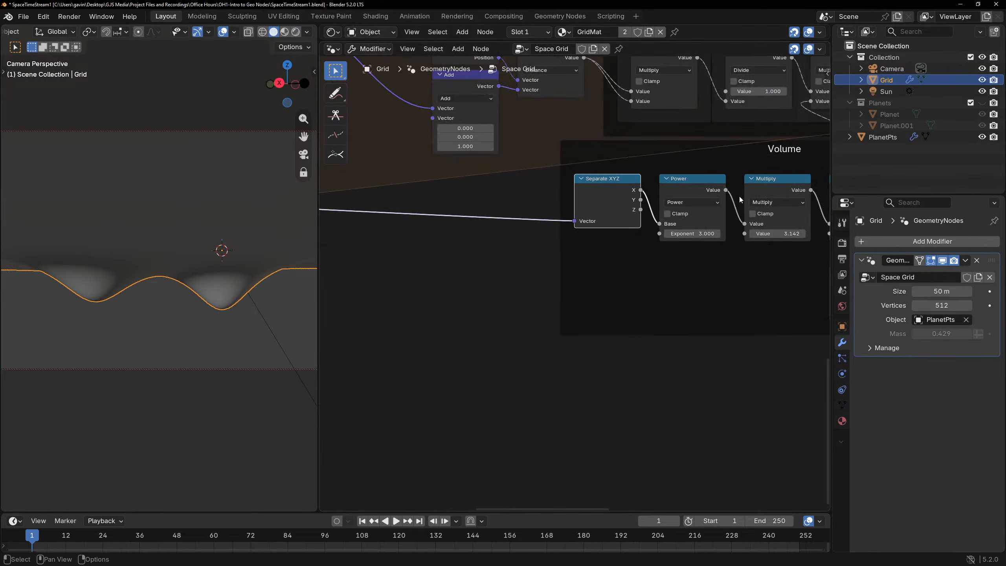
pyautogui.scroll(-6, 739, 198)
pyautogui.moveTo(683, 163); pyautogui.dragTo(481, 215, button='middle')
pyautogui.moveTo(448, 262); pyautogui.dragTo(701, 270, button='middle')
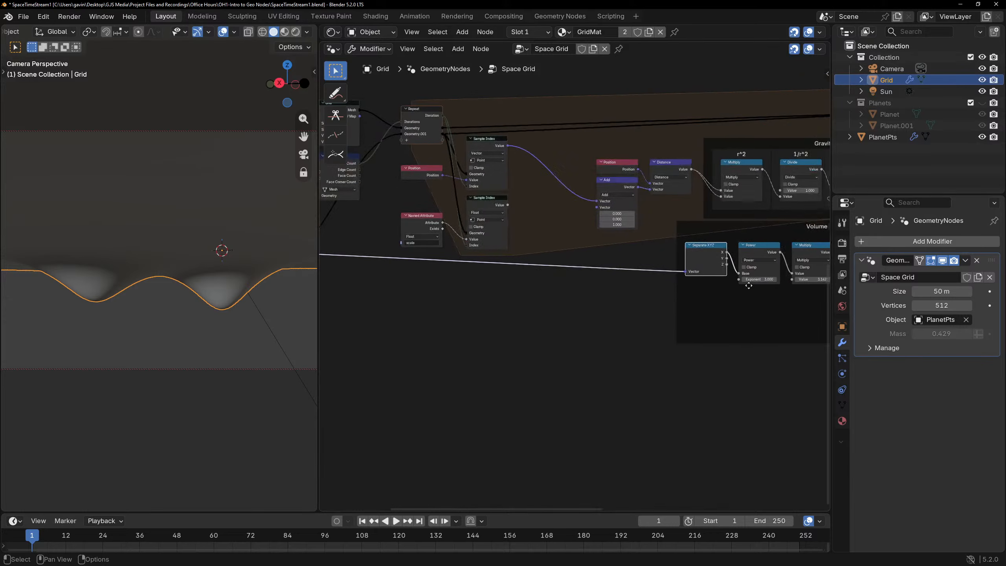
pyautogui.moveTo(718, 263); pyautogui.dragTo(646, 281)
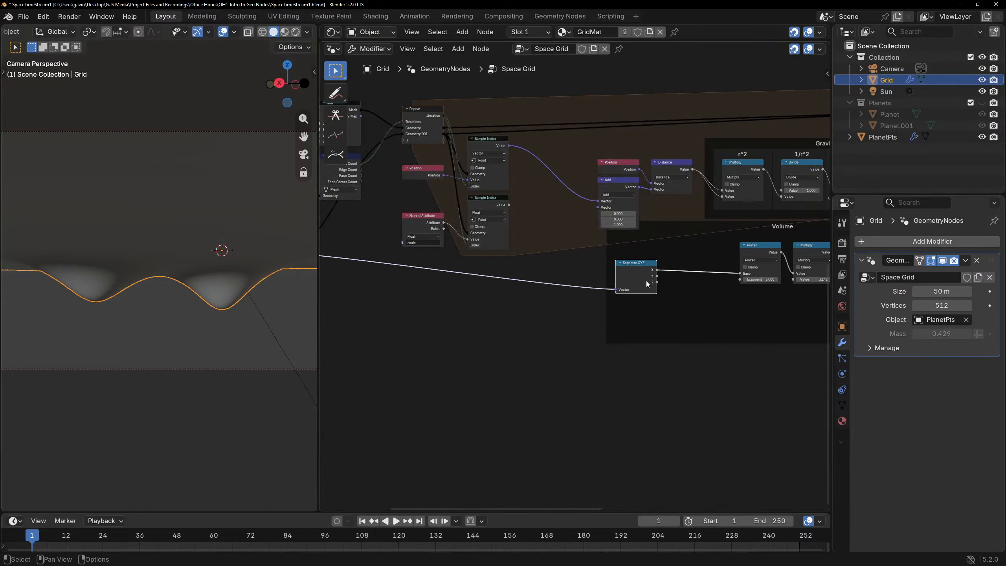
# Dissolve the Separate XYZ node in the Volume frame, keeping the scale link into Power's Base input.
pyautogui.hotkey('ctrl', 'x')
pyautogui.scroll(4, 618, 265)
pyautogui.moveTo(617, 265); pyautogui.dragTo(504, 233, button='middle')
pyautogui.scroll(-2, 605, 244)
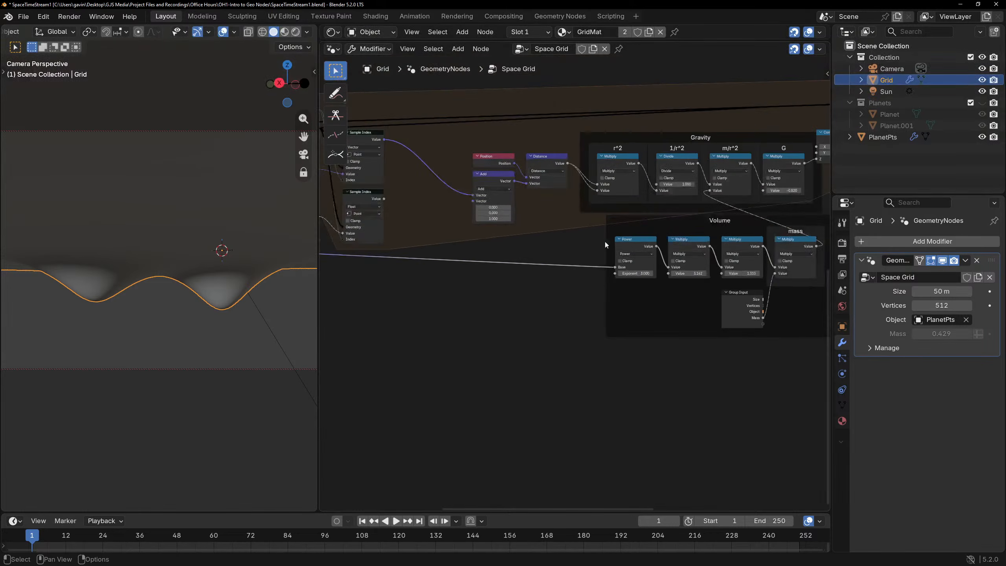
# Shift the Volume frame slightly left and connect the lower Sample Index's Value output to Power's Base input.
pyautogui.moveTo(643, 221); pyautogui.dragTo(621, 219)
pyautogui.click(524, 231)
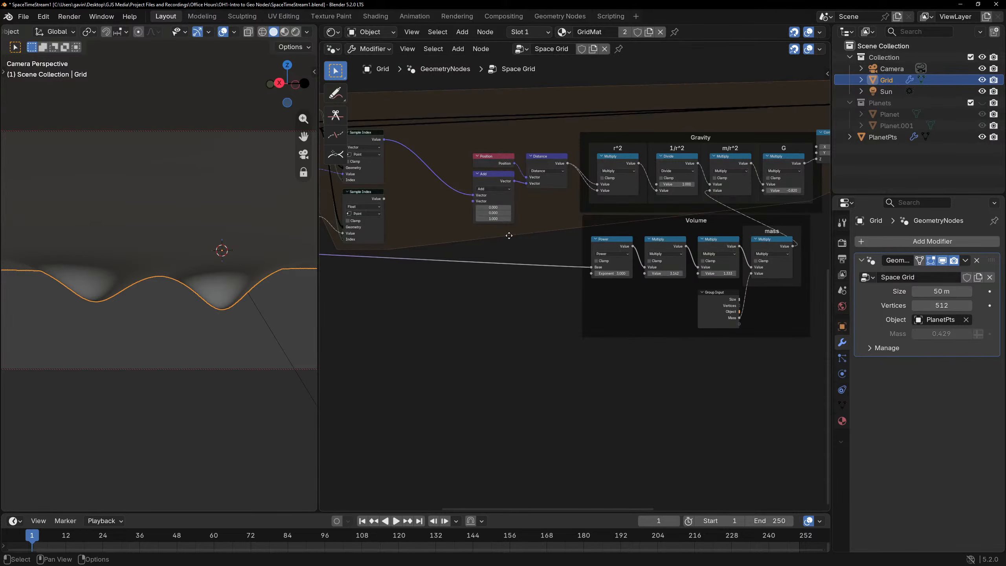
pyautogui.moveTo(508, 234); pyautogui.dragTo(617, 255, button='middle')
pyautogui.moveTo(494, 220); pyautogui.dragTo(700, 289)
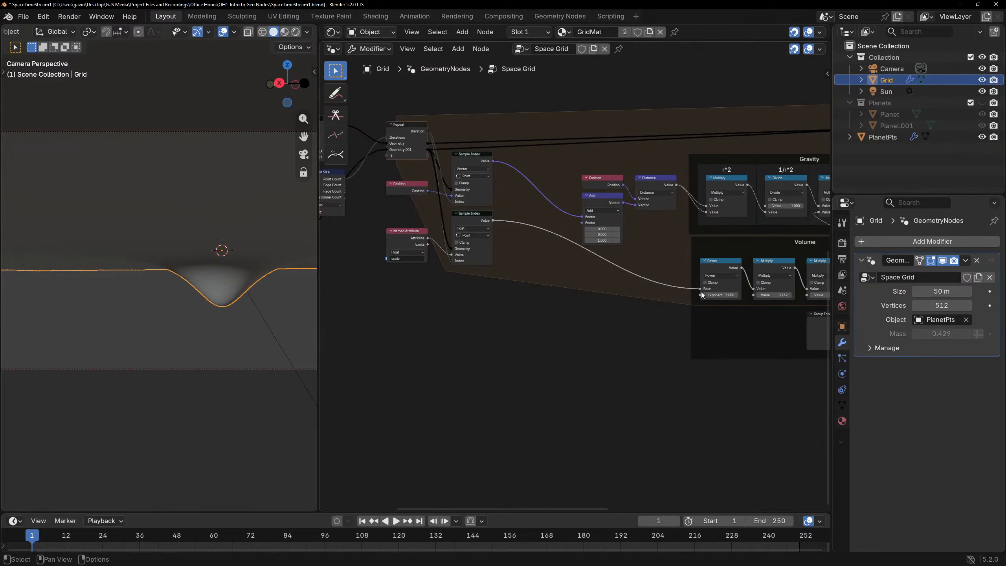
# Switch the viewport to the back orthographic view and re-enable the Planets collection to compare the spheres with the grid's dips.
pyautogui.moveTo(186, 225); pyautogui.dragTo(169, 155, button='middle')
pyautogui.click(280, 84)
pyautogui.scroll(-3, 152, 212)
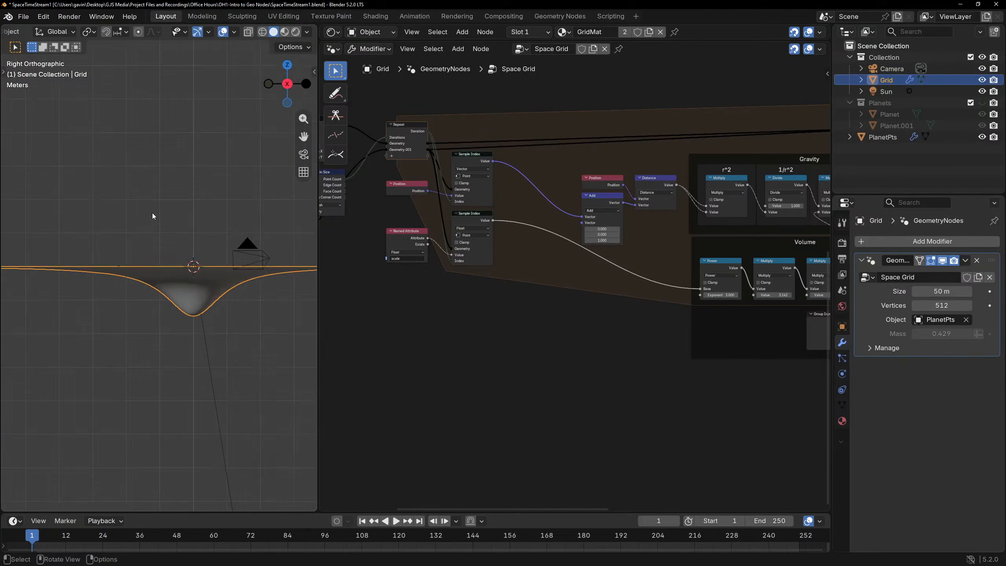
pyautogui.scroll(3, 153, 213)
pyautogui.click(306, 84)
pyautogui.scroll(2, 173, 252)
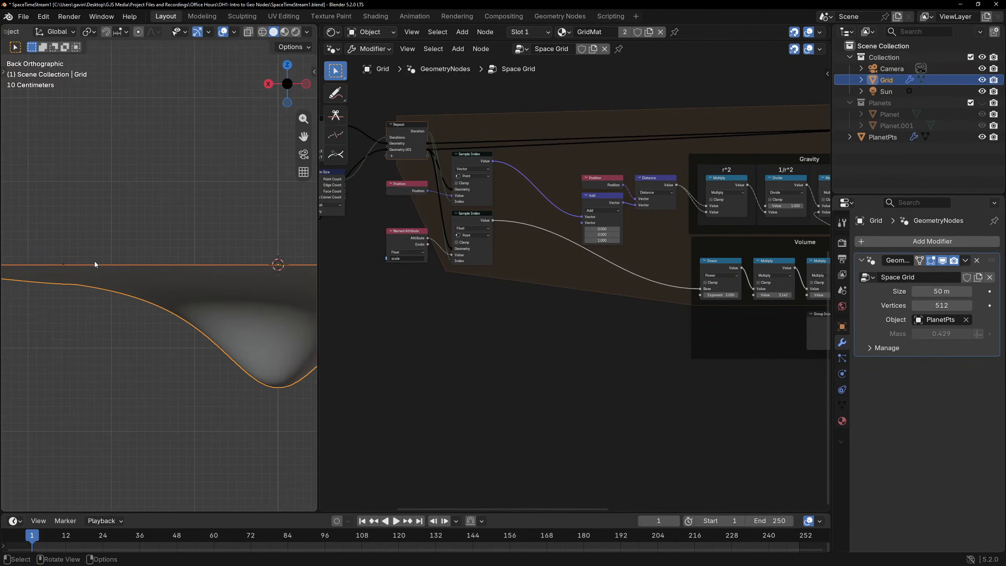
pyautogui.keyDown('shift'); pyautogui.moveTo(79, 269); pyautogui.dragTo(178, 249, button='middle'); pyautogui.keyUp('shift')
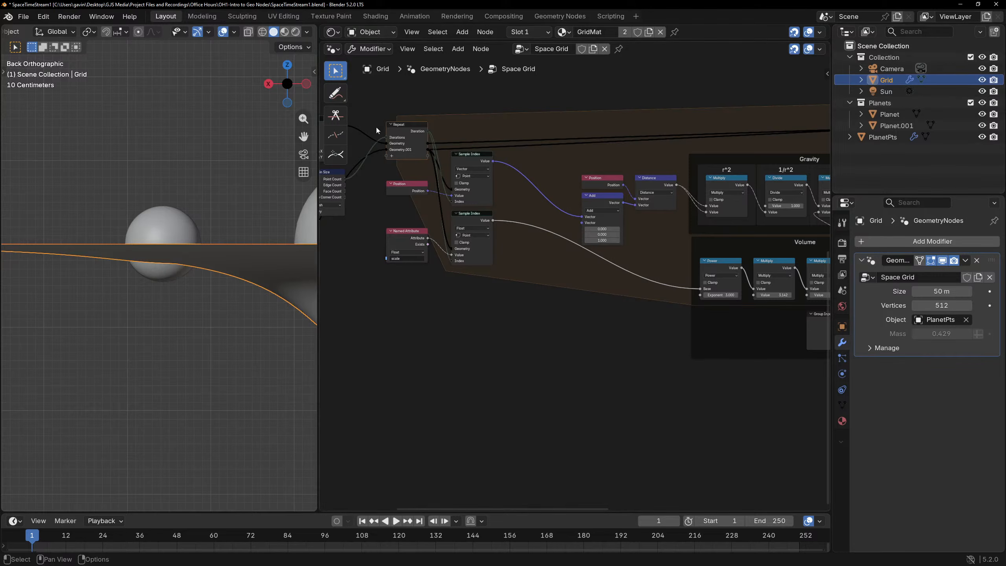
# Test the grid's response by scaling Planet.001 up by about 2.149 and back down by about 0.446.
pyautogui.click(141, 203)
pyautogui.click(173, 226)
pyautogui.press('s')
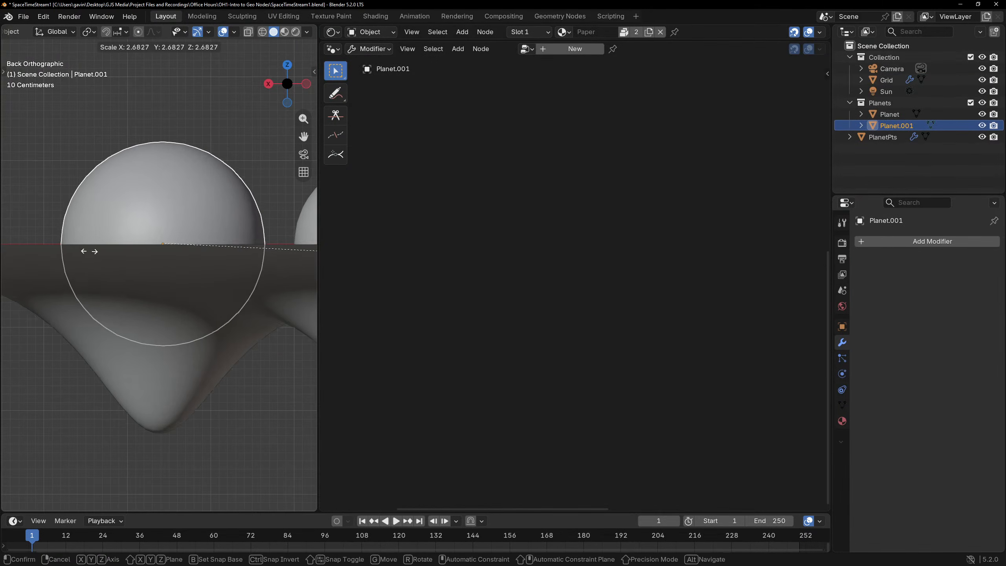
pyautogui.click(227, 300)
pyautogui.scroll(-4, 182, 310)
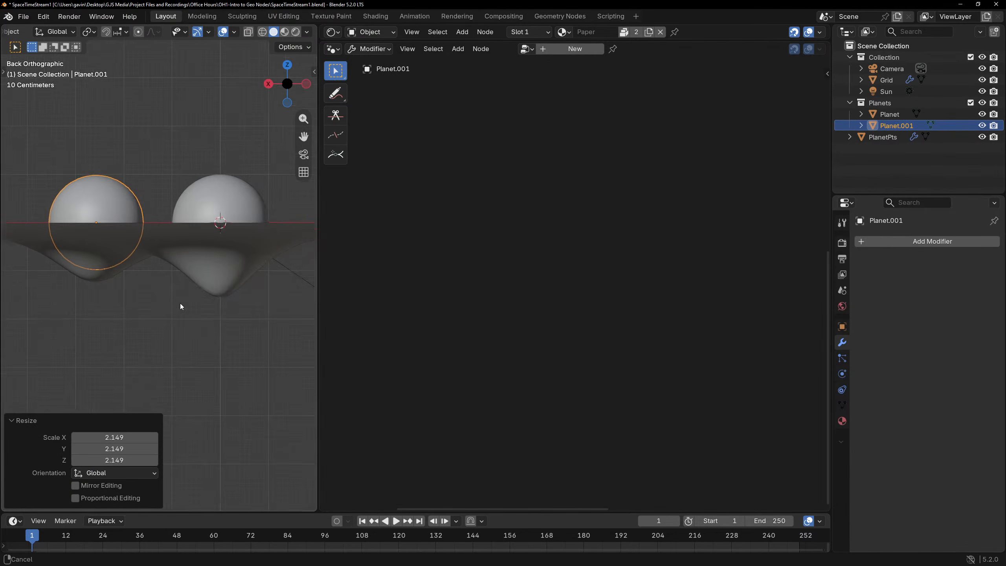
pyautogui.press('s')
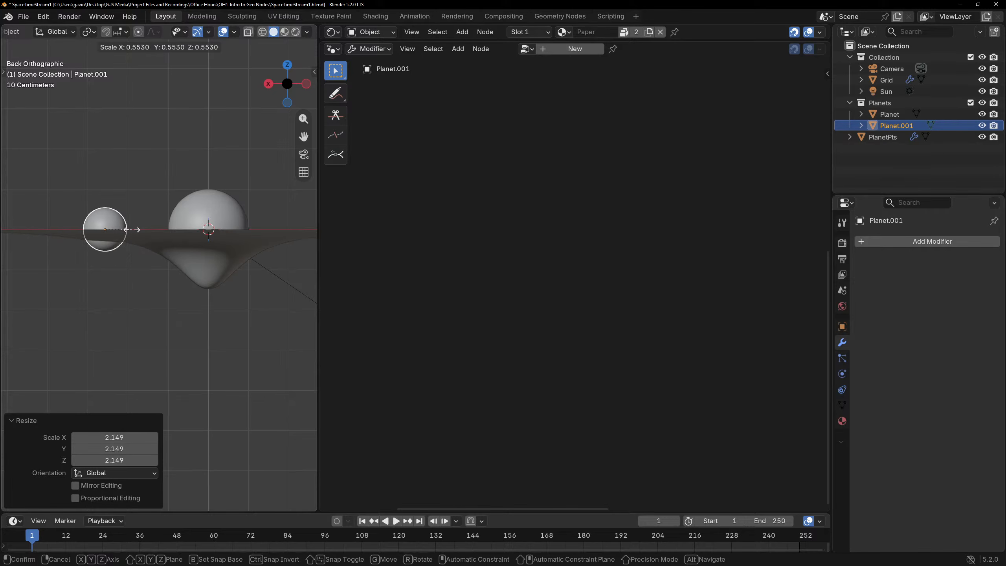
pyautogui.click(99, 236)
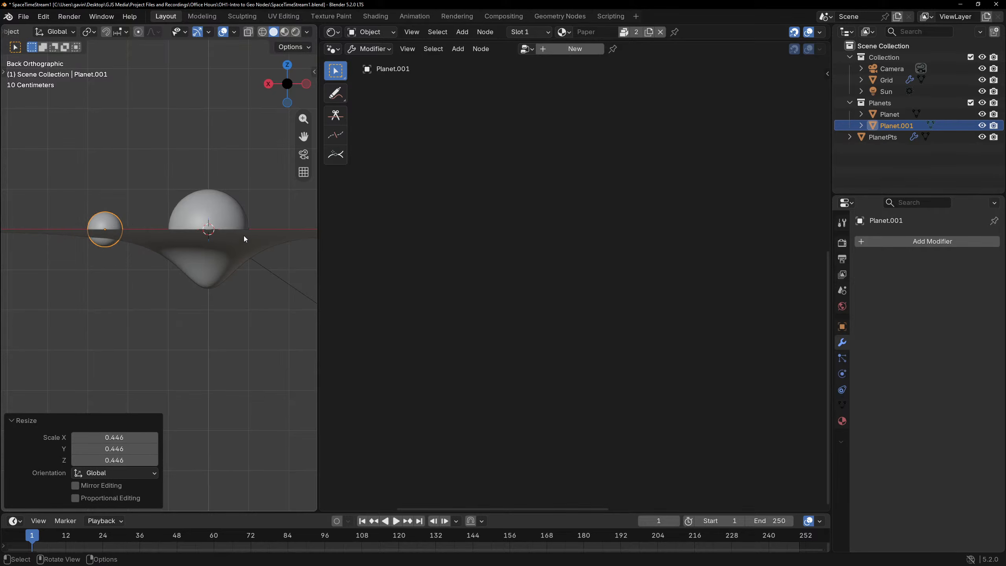
pyautogui.click(203, 185)
pyautogui.hotkey('ctrl', 'z')
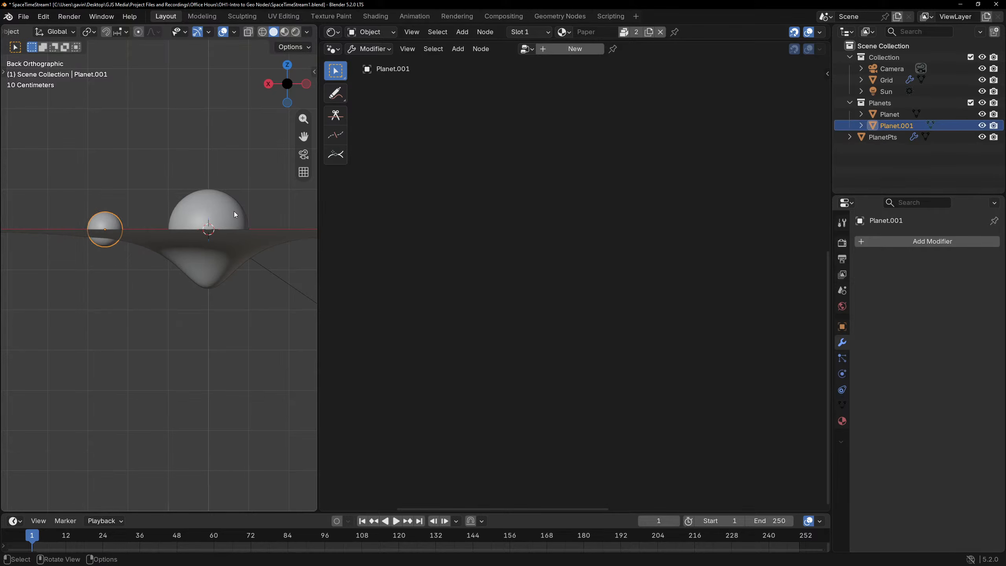
# Reselect the Grid and move the scale Sample Index node down, clearing space before the vector Add node.
pyautogui.click(230, 246)
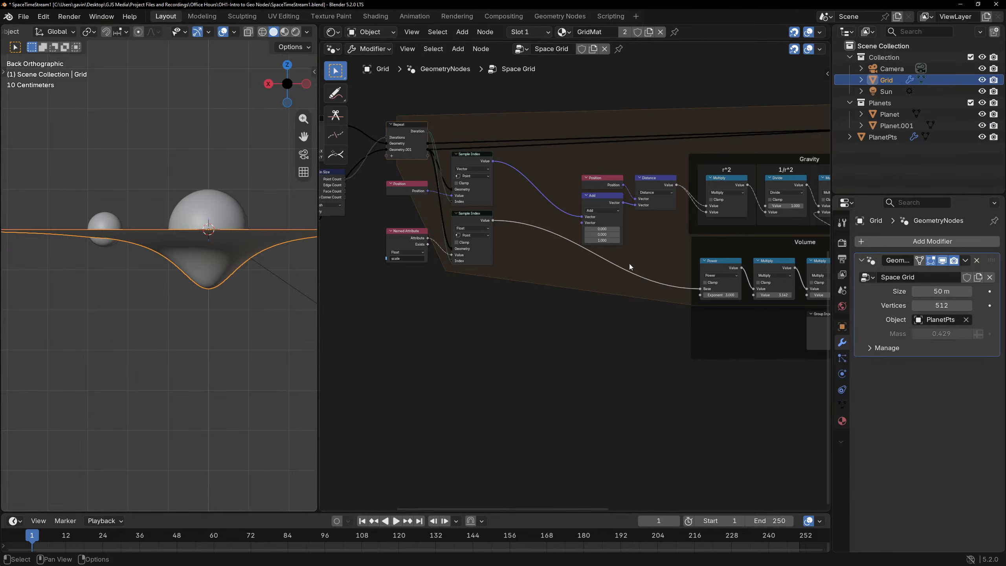
pyautogui.keyDown('ctrl'); pyautogui.moveTo(630, 267); pyautogui.dragTo(551, 225, button='middle'); pyautogui.keyUp('ctrl')
pyautogui.moveTo(438, 200); pyautogui.dragTo(443, 282)
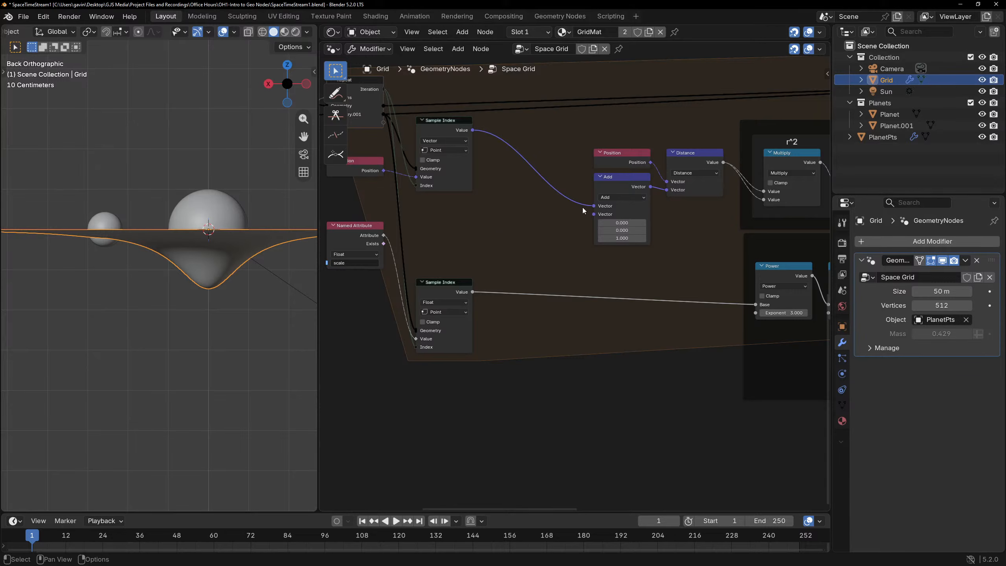
pyautogui.moveTo(583, 210); pyautogui.dragTo(511, 156, button='middle')
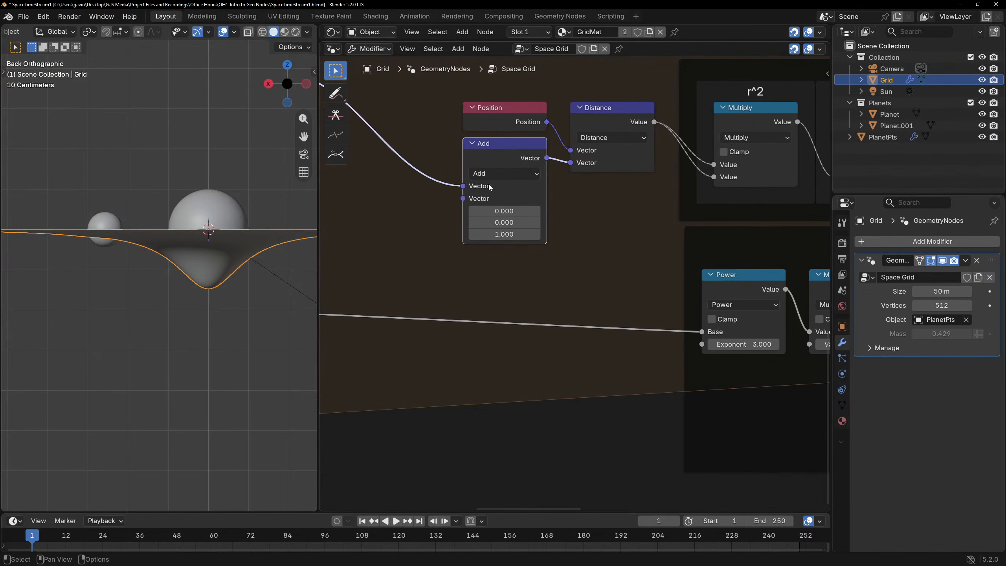
pyautogui.click(434, 186)
pyautogui.scroll(-2, 428, 154)
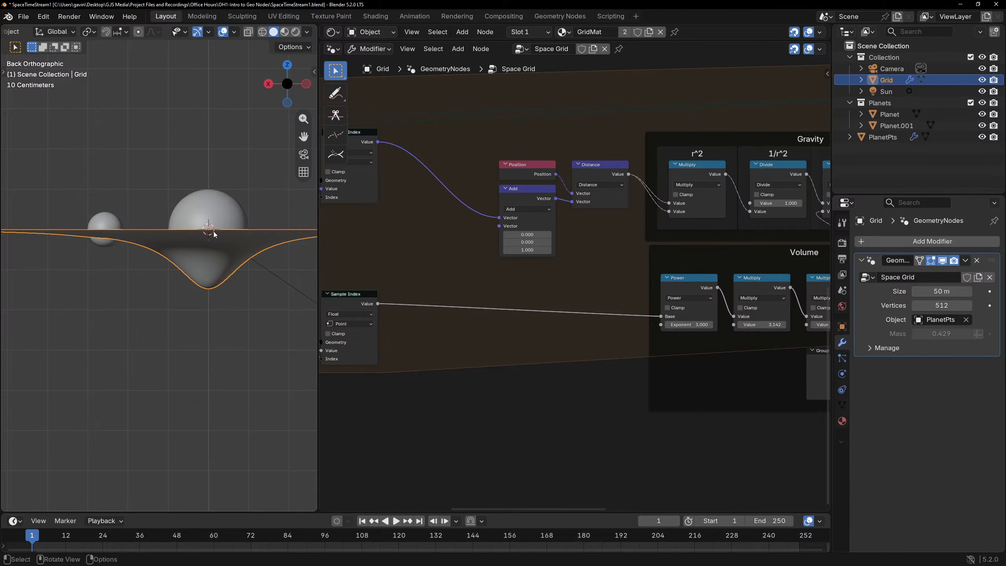
# Add a Combine XYZ node between the Sample Index nodes and the vector Add node.
pyautogui.moveTo(404, 230); pyautogui.dragTo(497, 228, button='middle')
pyautogui.hotkey('shift', 'a')
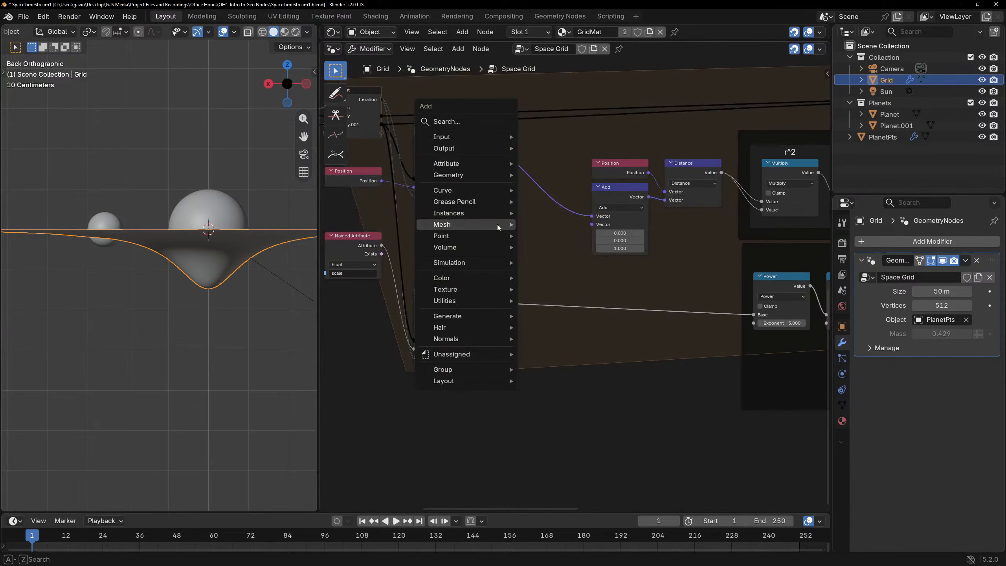
pyautogui.write('combxyz')
pyautogui.press('Return')
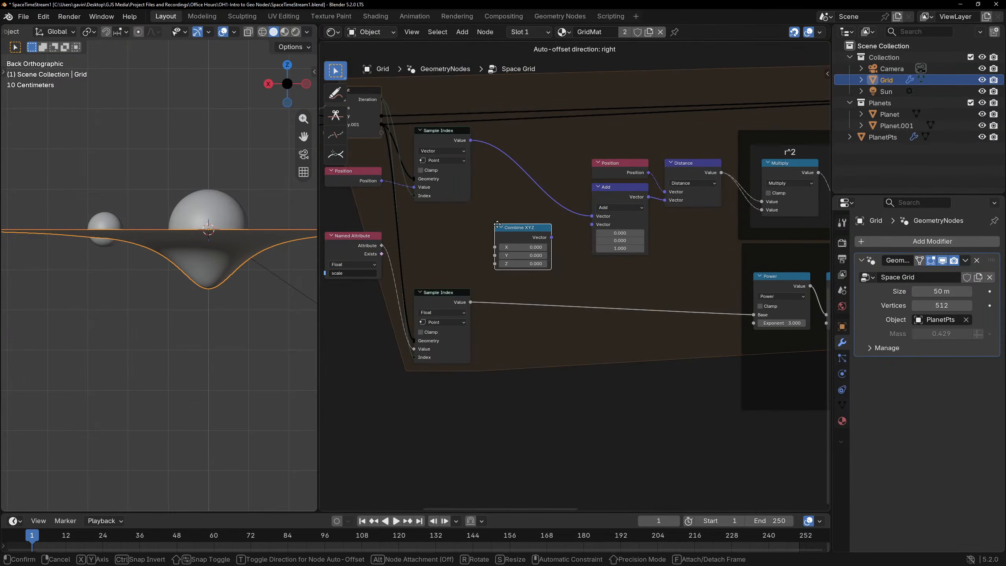
pyautogui.click(497, 224)
# Connect the scale Sample Index's Value to Combine XYZ's Z, and its Vector output to Add's second Vector input.
pyautogui.moveTo(470, 302); pyautogui.dragTo(495, 263)
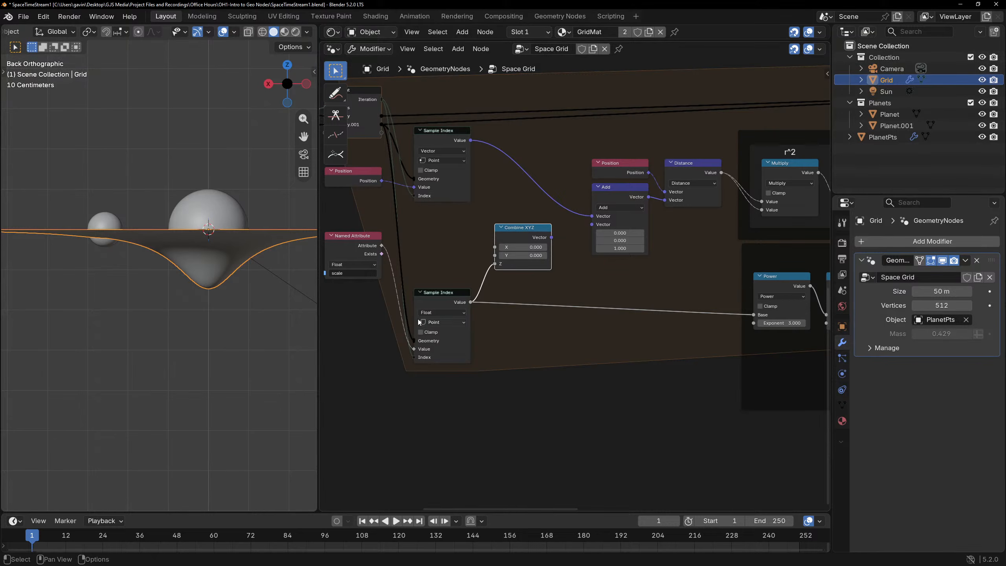
pyautogui.click(444, 300)
pyautogui.moveTo(552, 237); pyautogui.dragTo(593, 225)
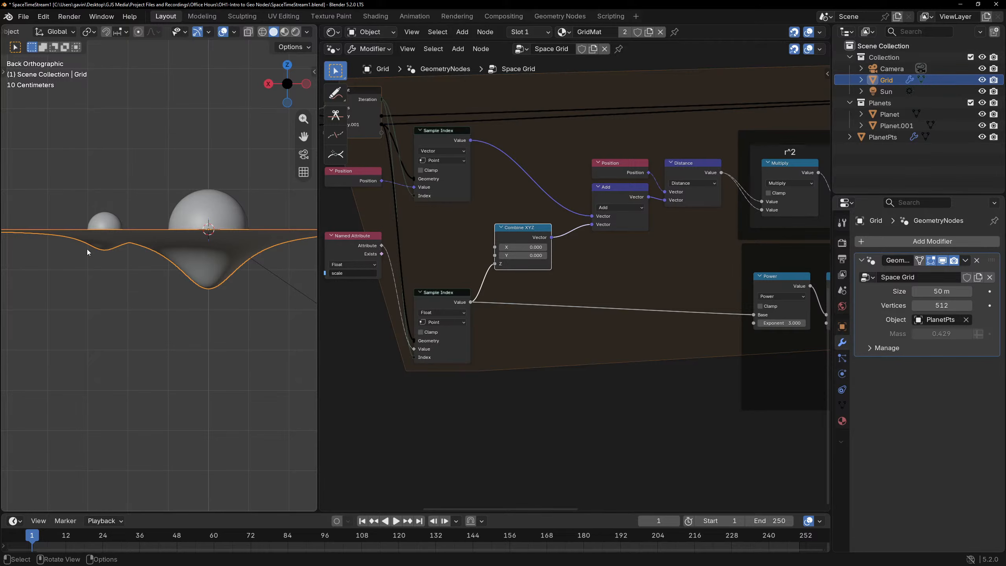
# Examine how the grid dips beneath the small and large planets from the back and in perspective.
pyautogui.scroll(4, 91, 230)
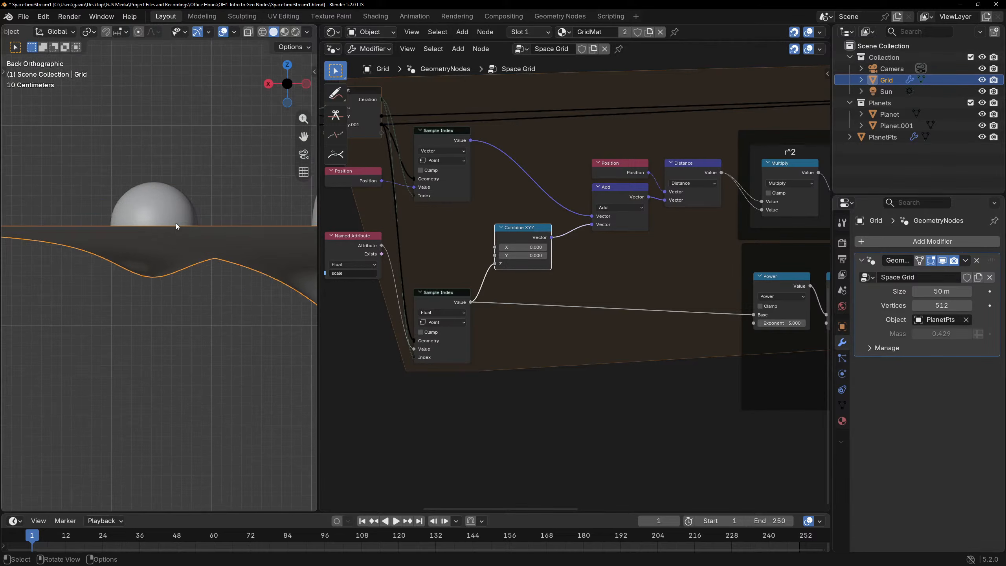
pyautogui.keyDown('shift'); pyautogui.moveTo(149, 214); pyautogui.dragTo(84, 203, button='middle'); pyautogui.keyUp('shift')
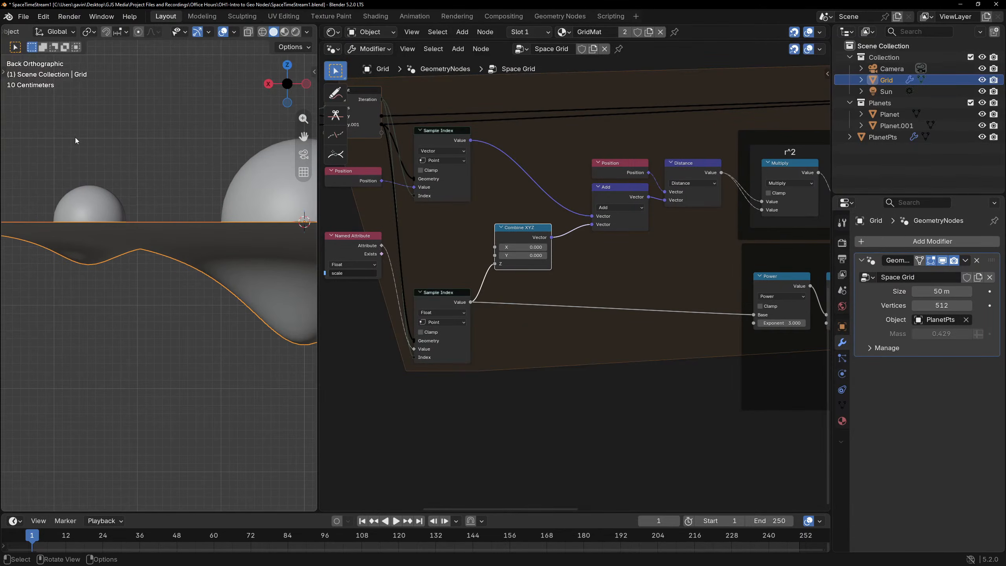
pyautogui.scroll(-3, 179, 218)
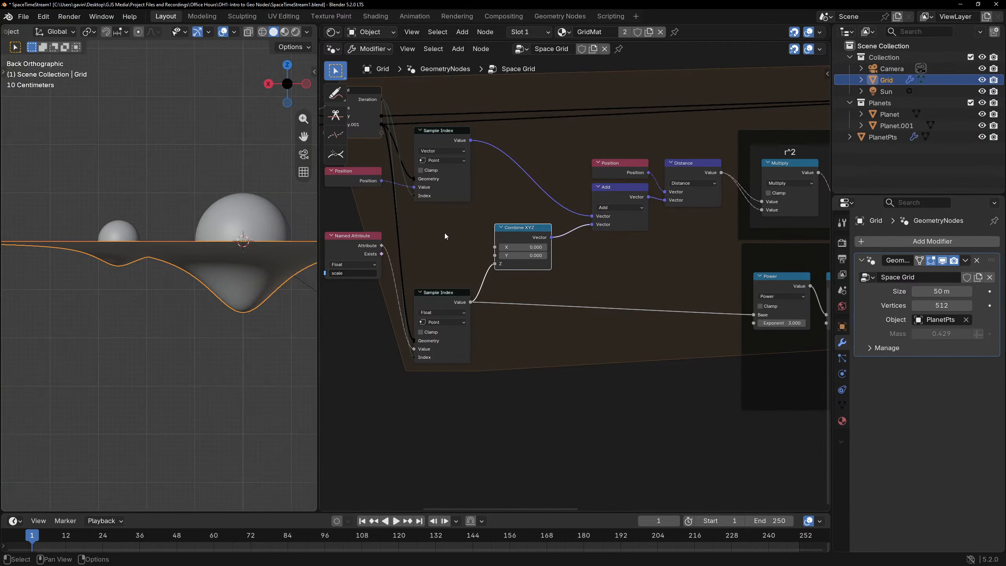
pyautogui.scroll(3, 278, 228)
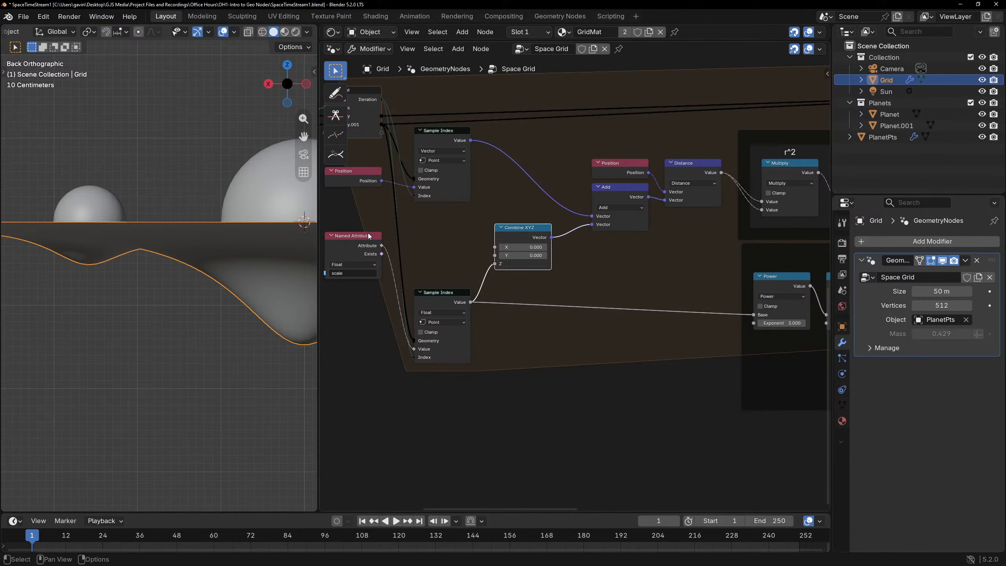
pyautogui.scroll(-1, 171, 239)
pyautogui.moveTo(168, 239); pyautogui.dragTo(191, 276, button='middle')
pyautogui.scroll(-3, 191, 276)
pyautogui.scroll(-3, 567, 271)
# Set the value of the Gravity frame's G Multiply node to -1.
pyautogui.moveTo(765, 240); pyautogui.dragTo(463, 271, button='middle')
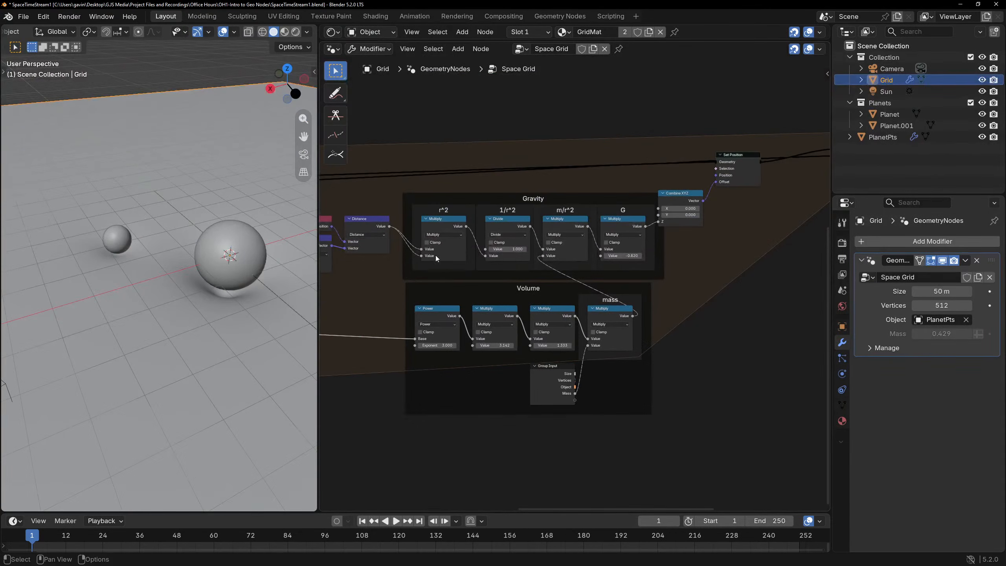
pyautogui.scroll(2, 571, 284)
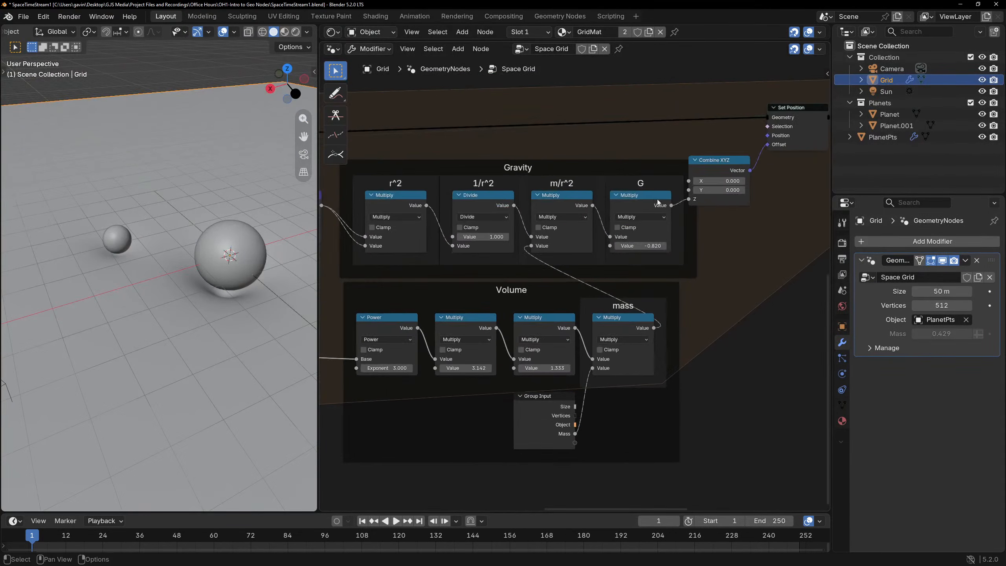
pyautogui.click(622, 222)
pyautogui.scroll(-1, 544, 332)
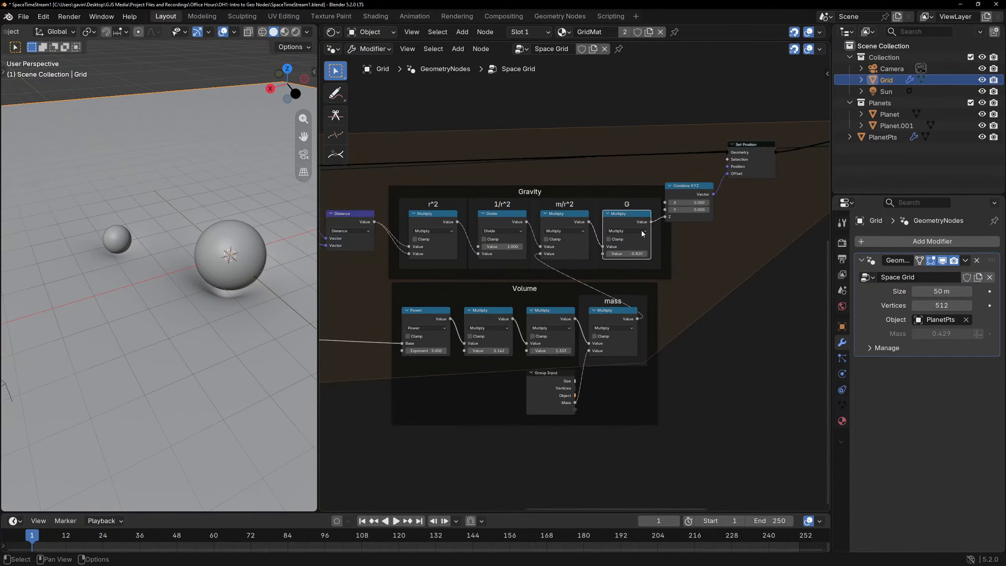
pyautogui.scroll(2, 642, 234)
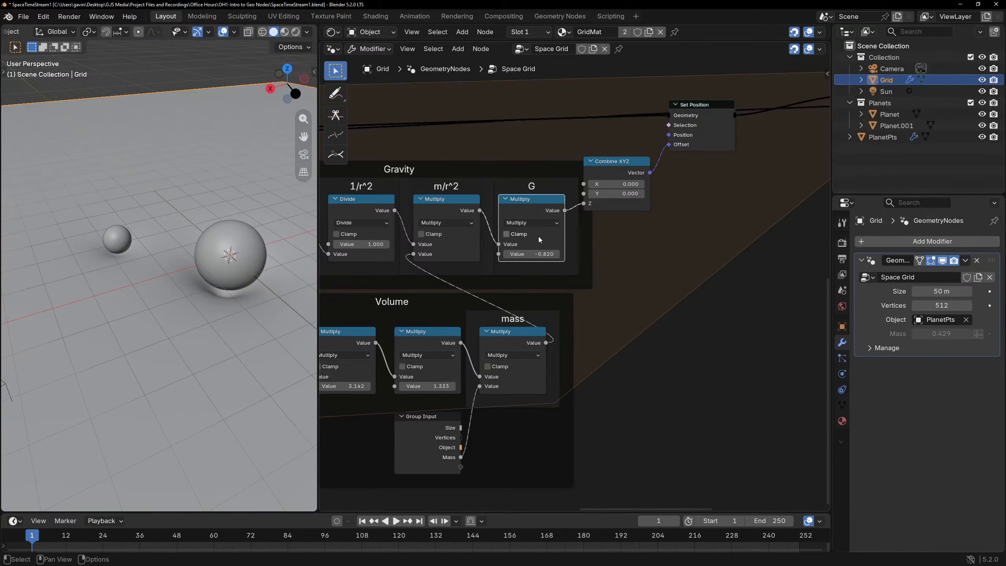
pyautogui.scroll(2, 594, 245)
pyautogui.click(537, 256)
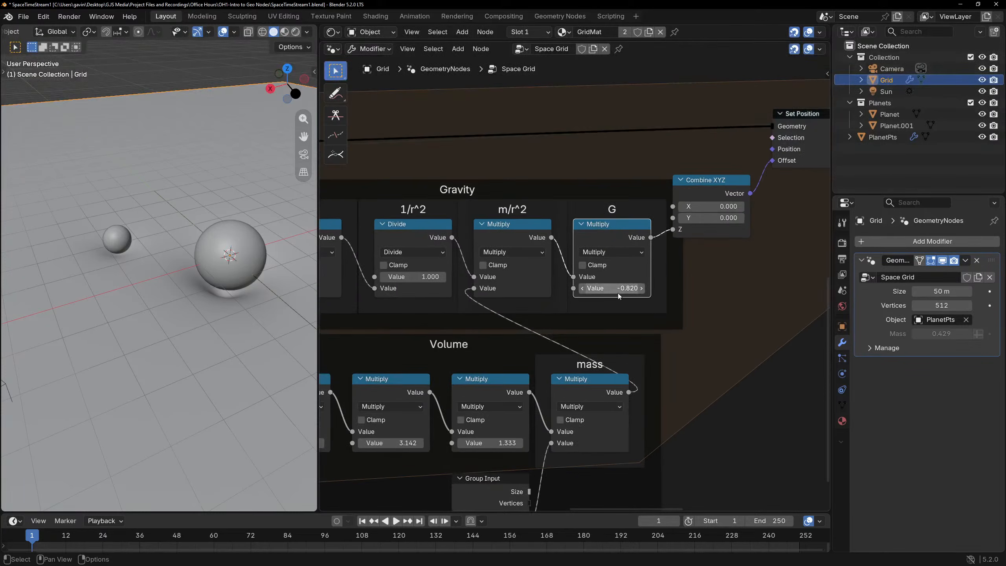
pyautogui.write('-1')
pyautogui.press('Return')
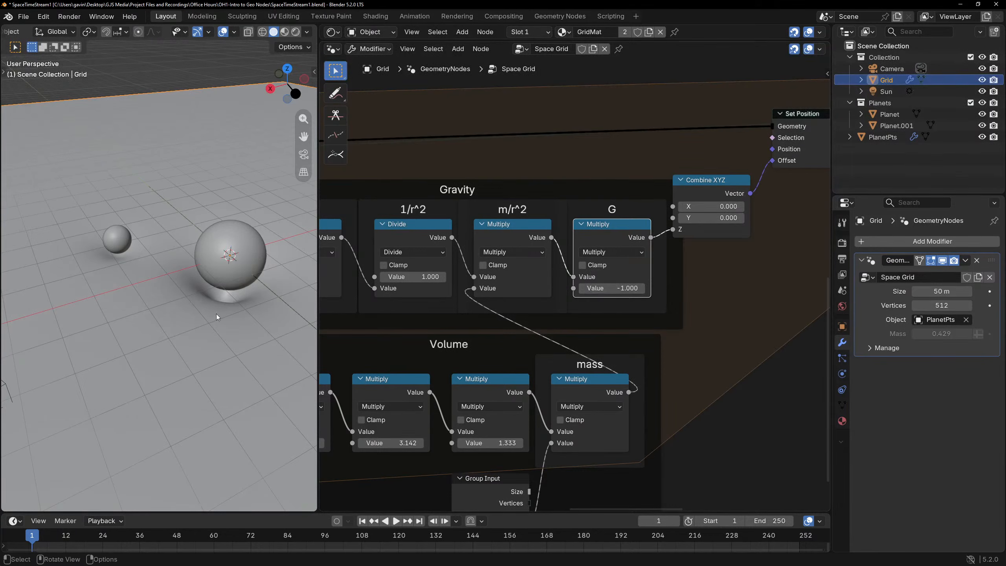
# Add another Group Input node and place it above the Gravity frame.
pyautogui.hotkey('shift', 'a')
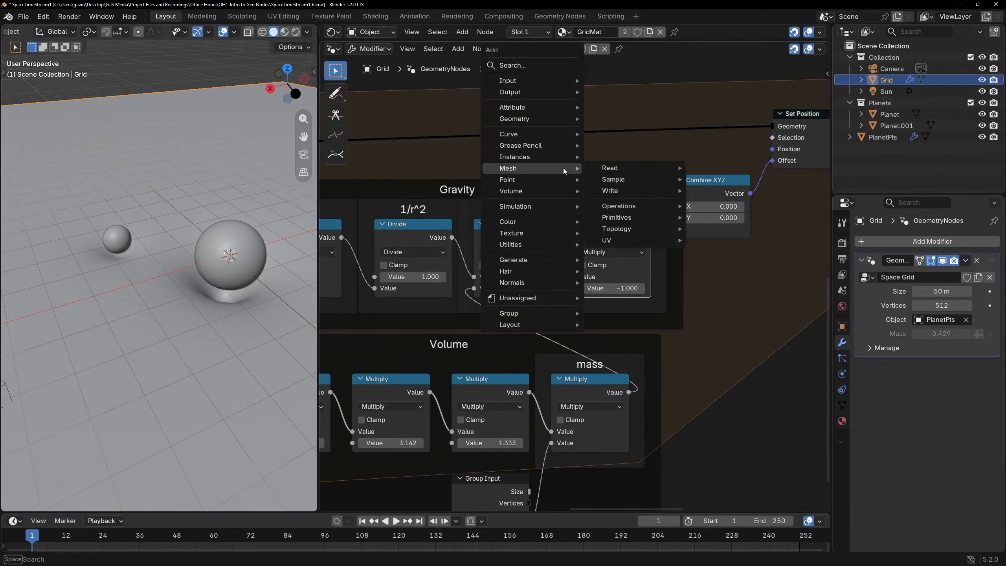
pyautogui.write('inpu')
pyautogui.press('Return')
pyautogui.click(482, 130)
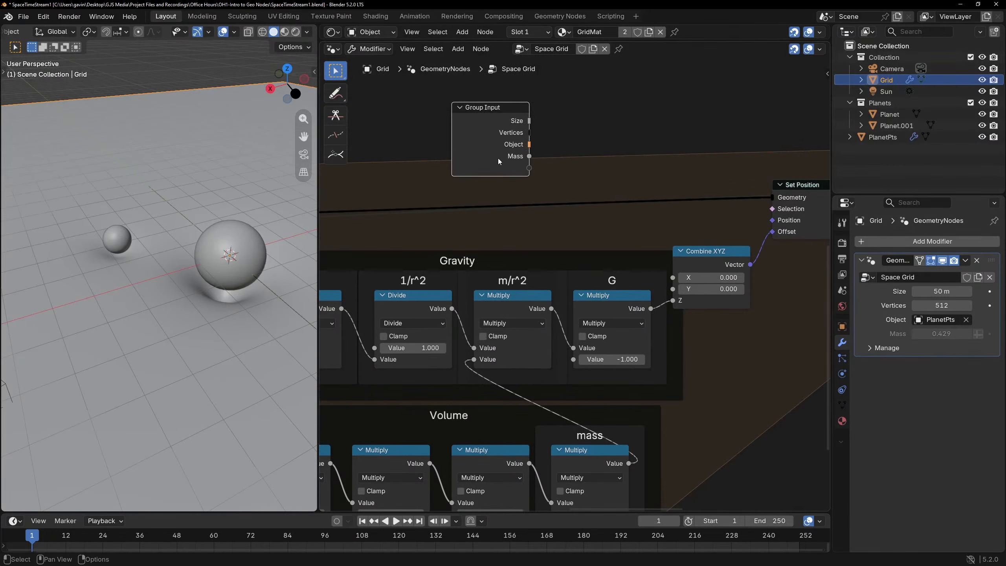
pyautogui.scroll(-1, 511, 162)
pyautogui.moveTo(498, 151); pyautogui.dragTo(518, 161)
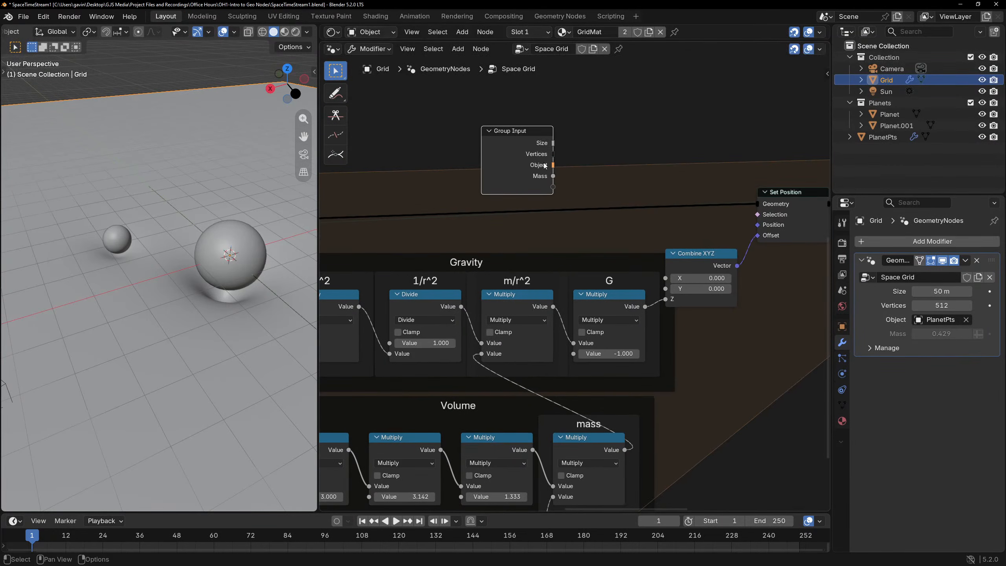
# Open the Space Grid group's socket settings, try removing the Mass socket, and undo the removal.
pyautogui.press('n')
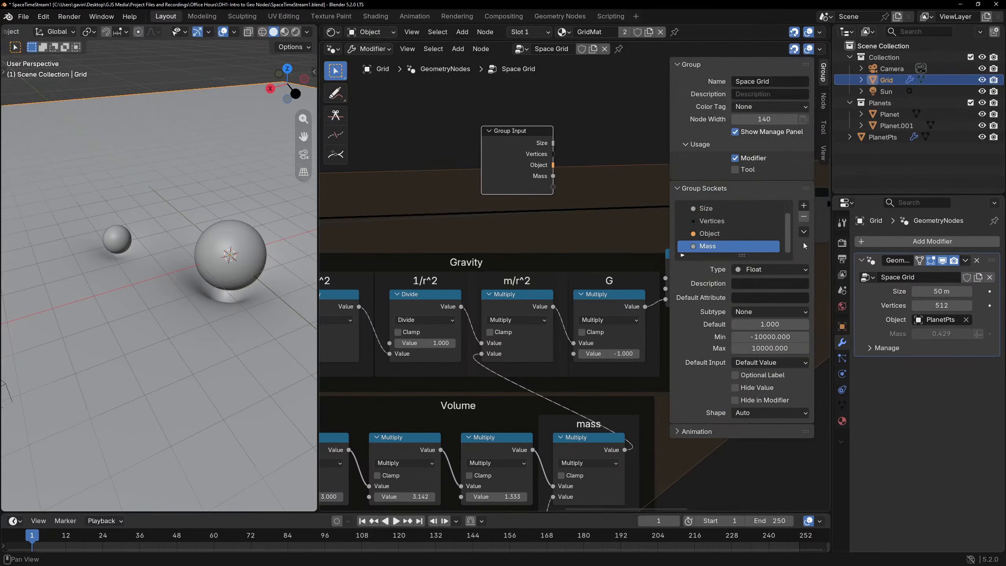
pyautogui.click(805, 218)
pyautogui.scroll(-1, 558, 235)
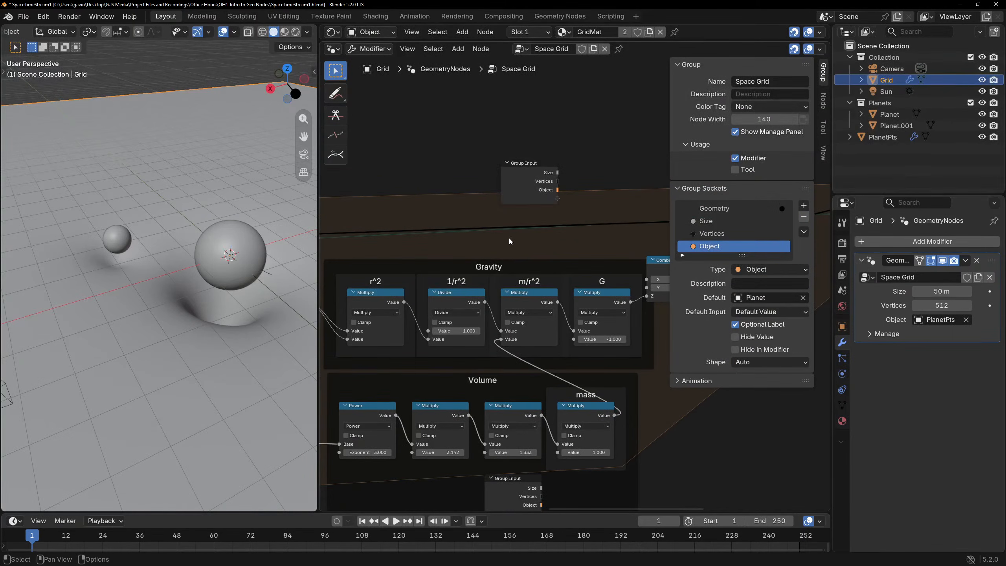
pyautogui.hotkey('ctrl', 'z')
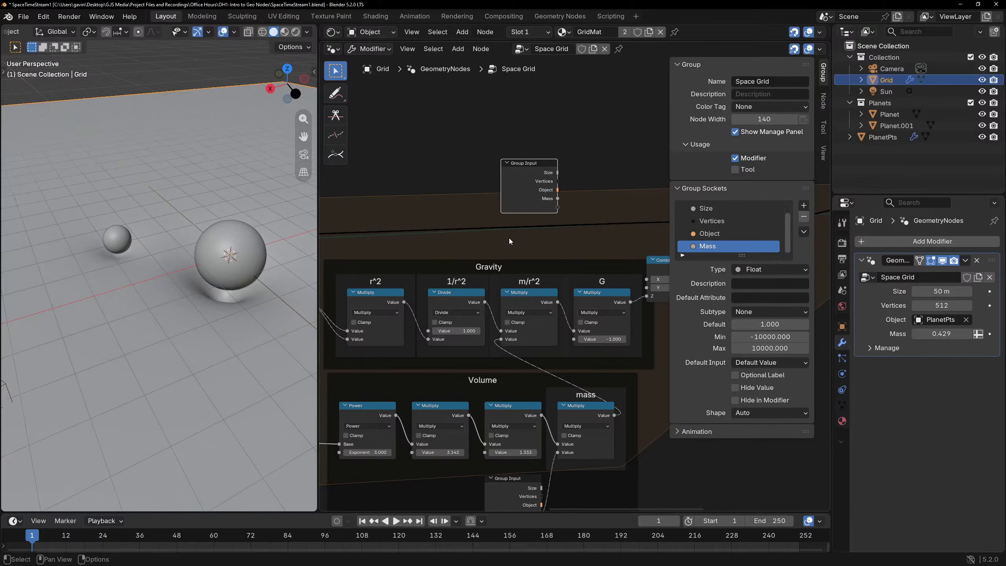
# Expose the value of the Gravity frame's G Multiply node as a new Group Input socket and name it G.
pyautogui.scroll(-2, 547, 242)
pyautogui.moveTo(532, 265); pyautogui.dragTo(530, 177, button='middle')
pyautogui.scroll(2, 570, 265)
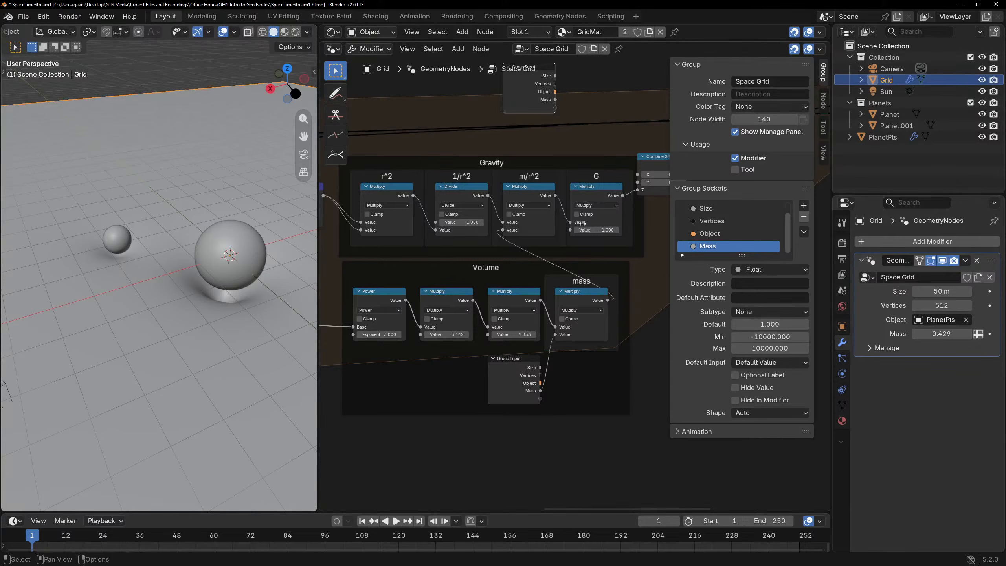
pyautogui.moveTo(590, 148); pyautogui.dragTo(555, 216, button='middle')
pyautogui.moveTo(577, 253); pyautogui.dragTo(629, 249, button='middle')
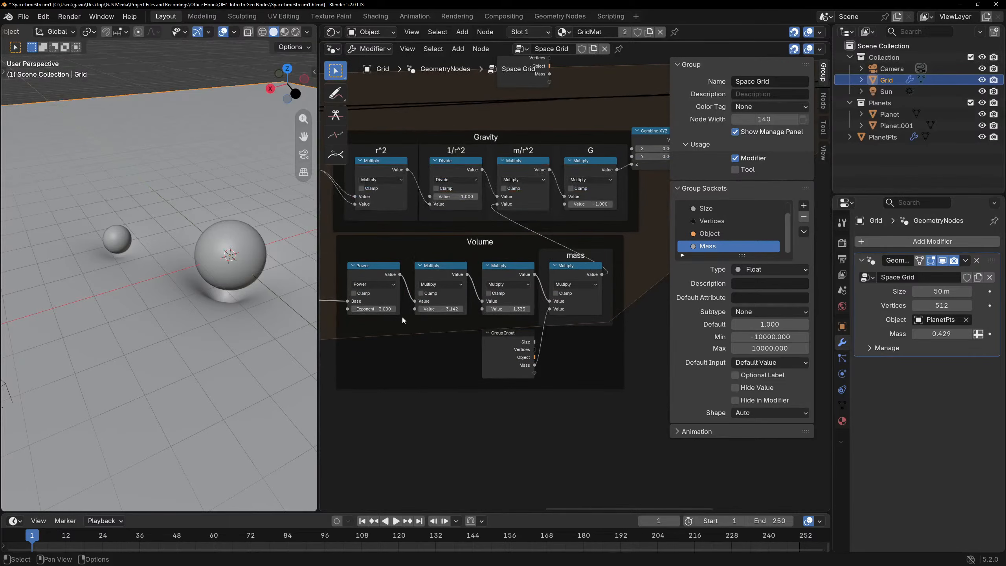
pyautogui.moveTo(550, 134); pyautogui.dragTo(522, 283, button='middle')
pyautogui.scroll(5, 497, 183)
pyautogui.moveTo(485, 203); pyautogui.dragTo(531, 385)
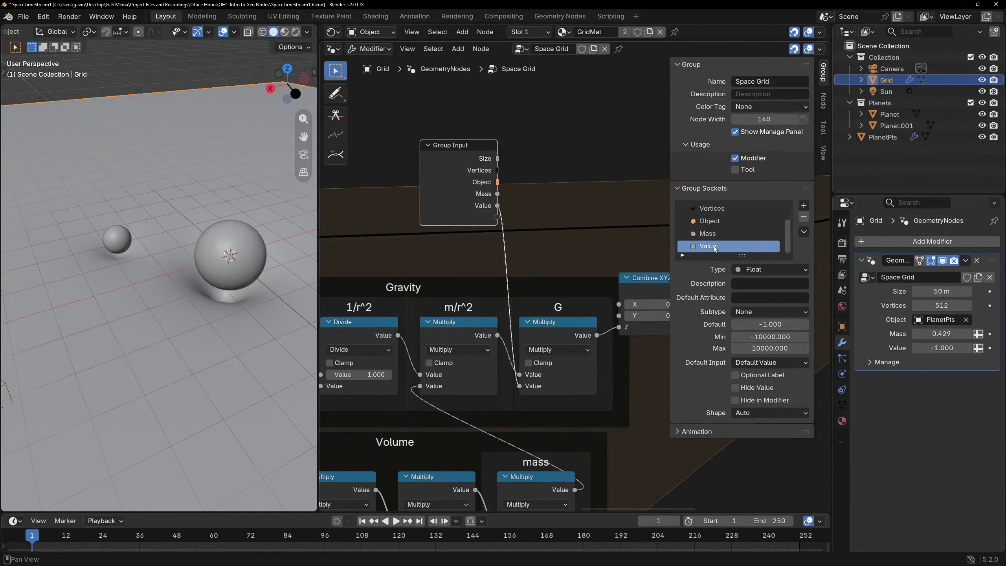
pyautogui.doubleClick(715, 246)
pyautogui.write('G')
pyautogui.press('Return')
# Set the Grid modifier's G value to -0.8.
pyautogui.moveTo(942, 347)
pyautogui.mouseDown()
pyautogui.moveTo(929, 348)
pyautogui.moveTo(950, 347)
pyautogui.mouseUp()
pyautogui.click(948, 351)
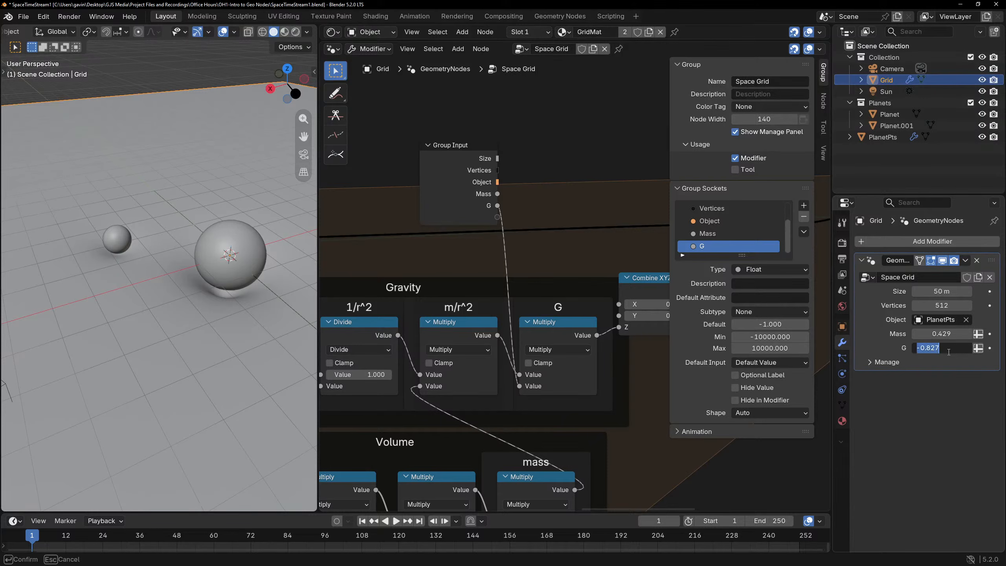
pyautogui.write('-0.8')
pyautogui.press('Return')
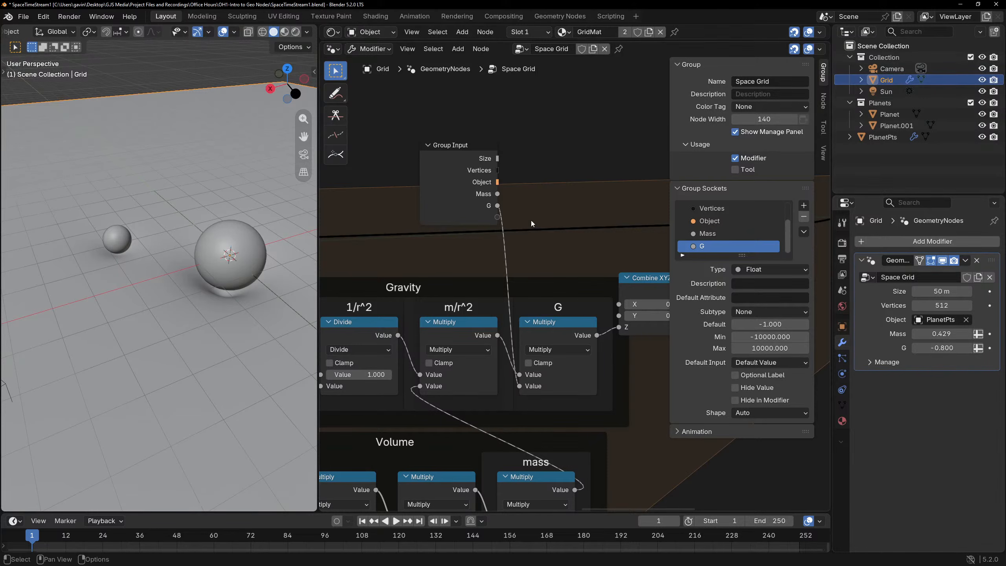
pyautogui.click(485, 195)
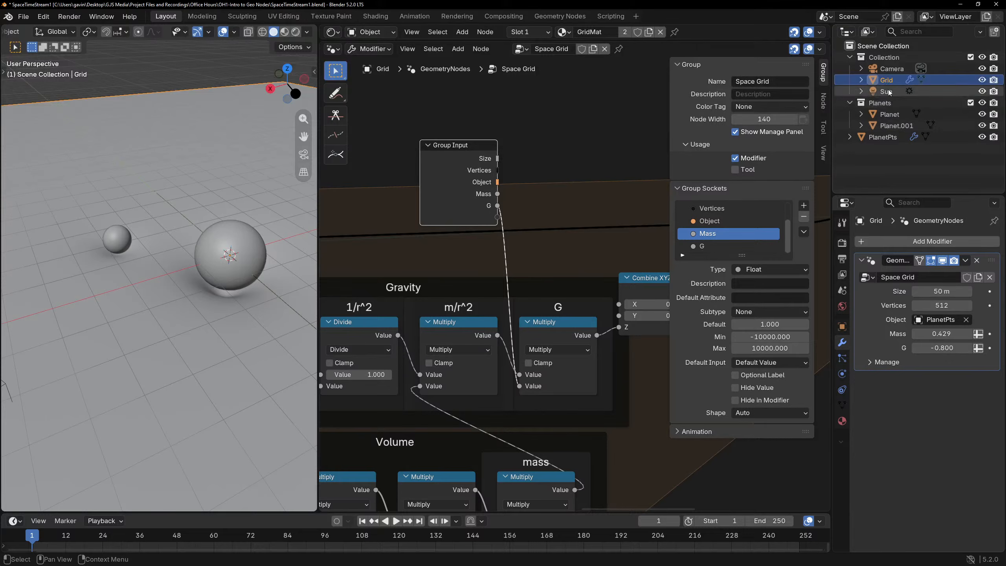
# Give the Planet object a Geometry Nodes modifier with a new node group named Set Mass.
pyautogui.click(890, 115)
pyautogui.click(913, 241)
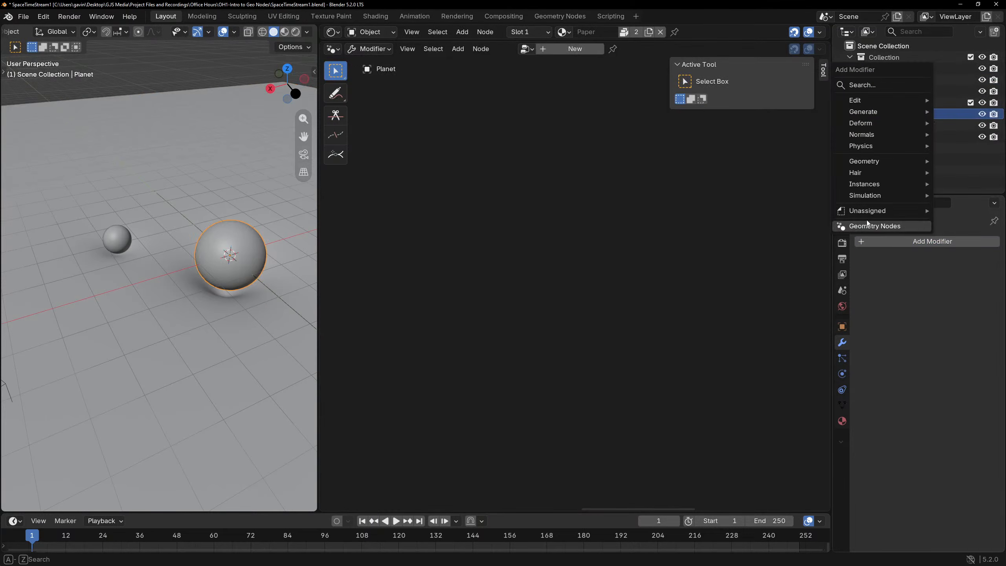
pyautogui.click(870, 225)
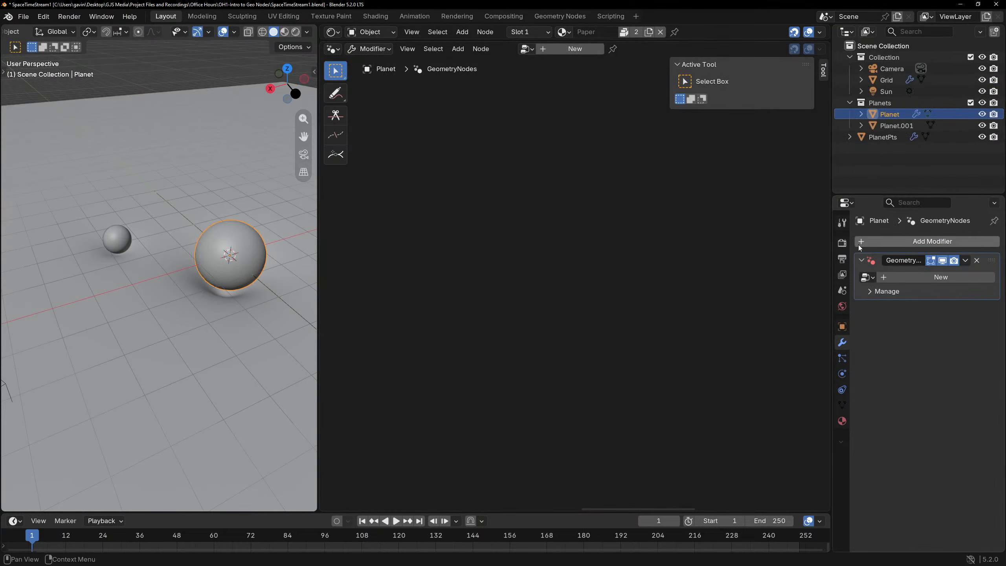
pyautogui.click(935, 277)
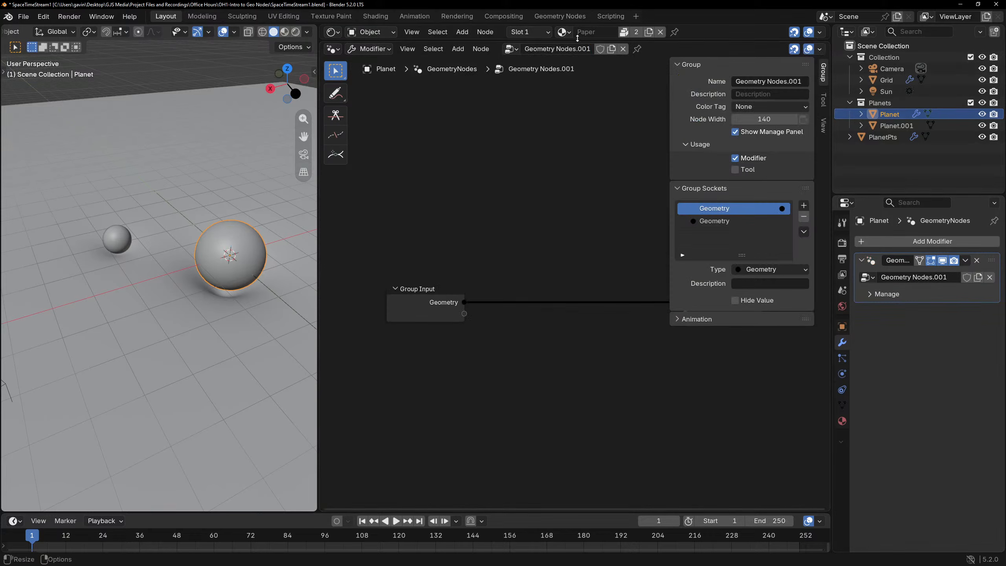
pyautogui.click(578, 47)
pyautogui.write('Set M')
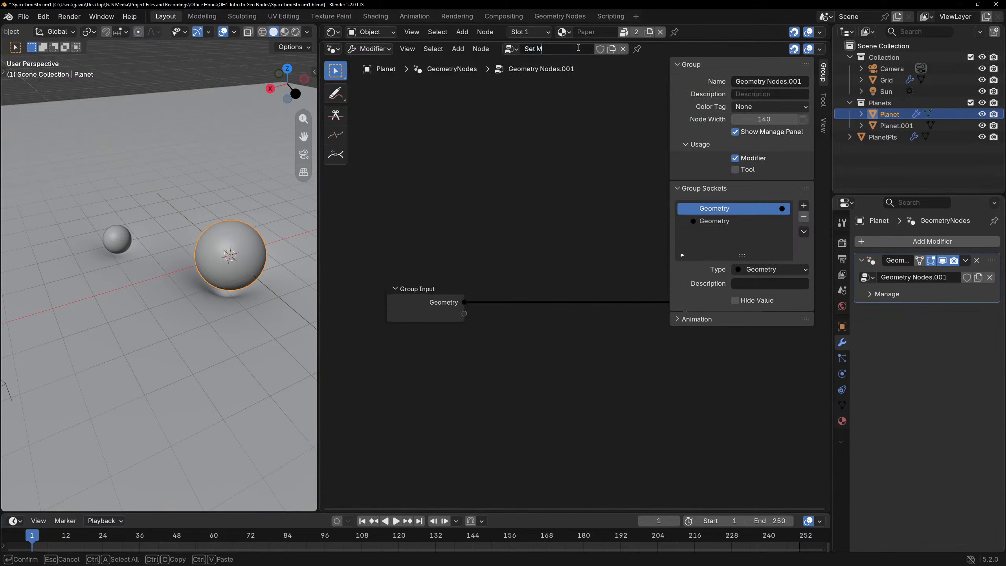
pyautogui.write('ass')
pyautogui.press('Return')
# Insert a Store Named Attribute node between Group Input and Group Output and name its attribute mass.
pyautogui.hotkey('shift', 'a')
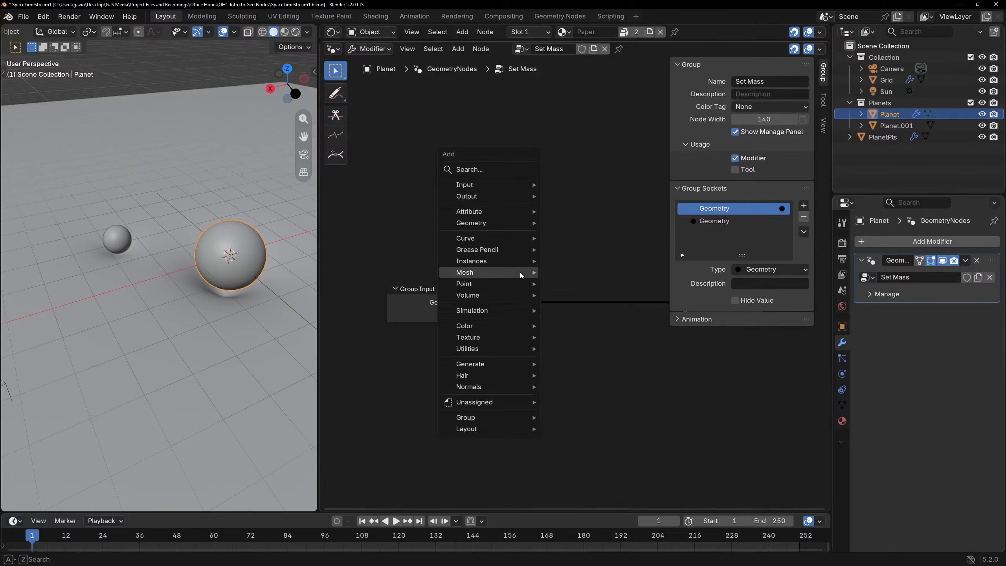
pyautogui.write('stor')
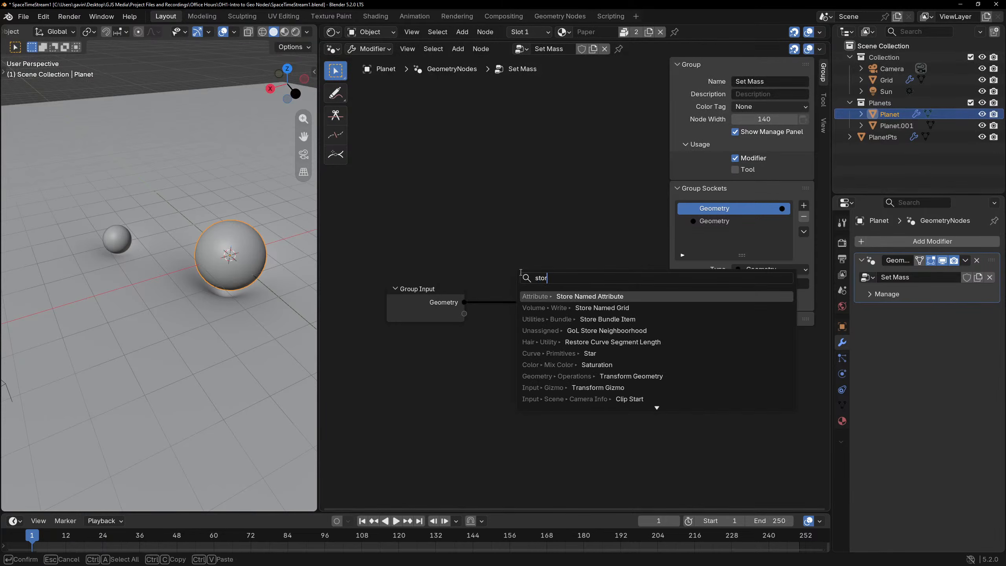
pyautogui.press('Return')
pyautogui.click(511, 345)
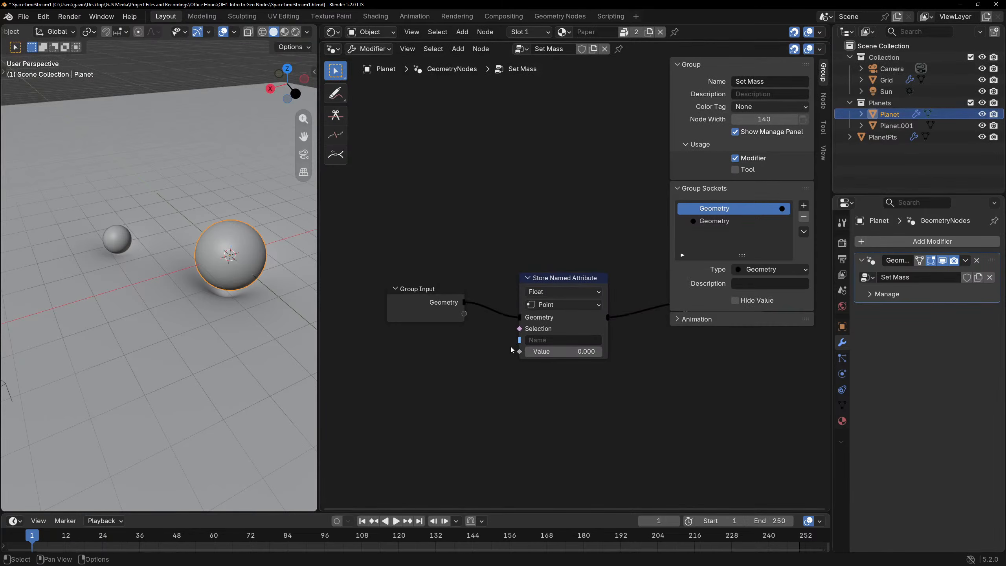
pyautogui.press('n')
pyautogui.scroll(2, 561, 341)
pyautogui.click(618, 294)
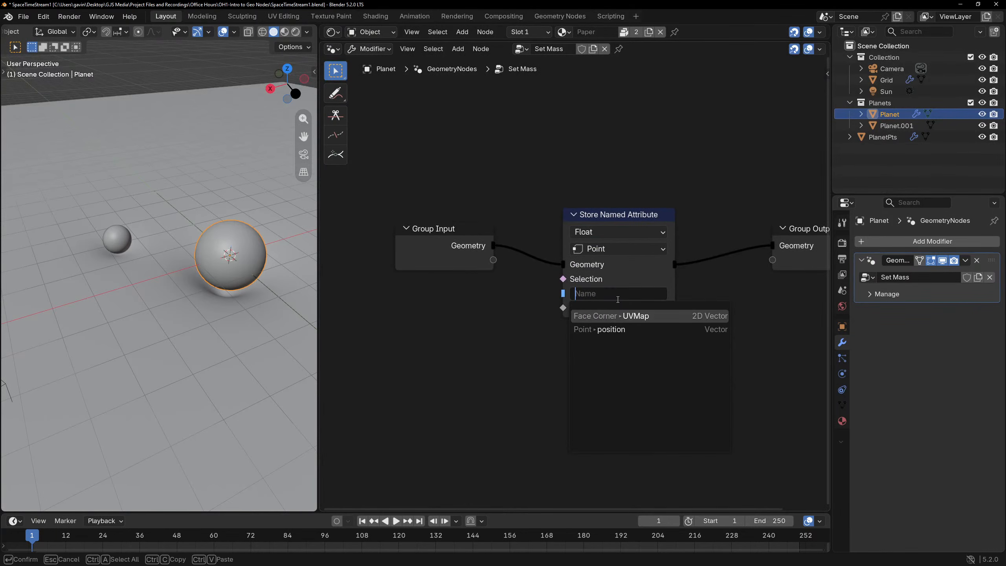
pyautogui.write('mass')
pyautogui.press('Return')
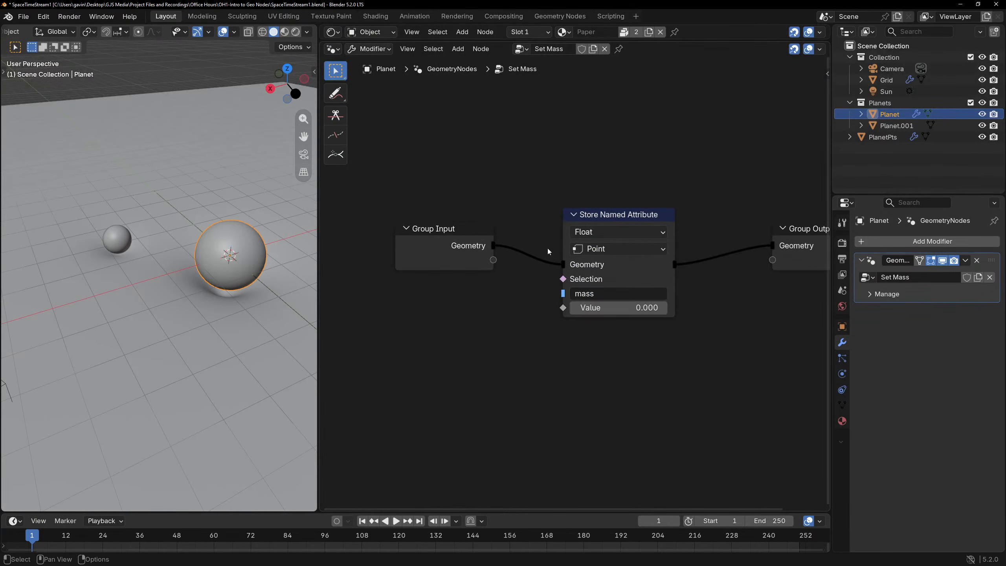
# Expose the Store Named Attribute node's Value as a group input socket and name it Mass.
pyautogui.moveTo(494, 260); pyautogui.dragTo(583, 329)
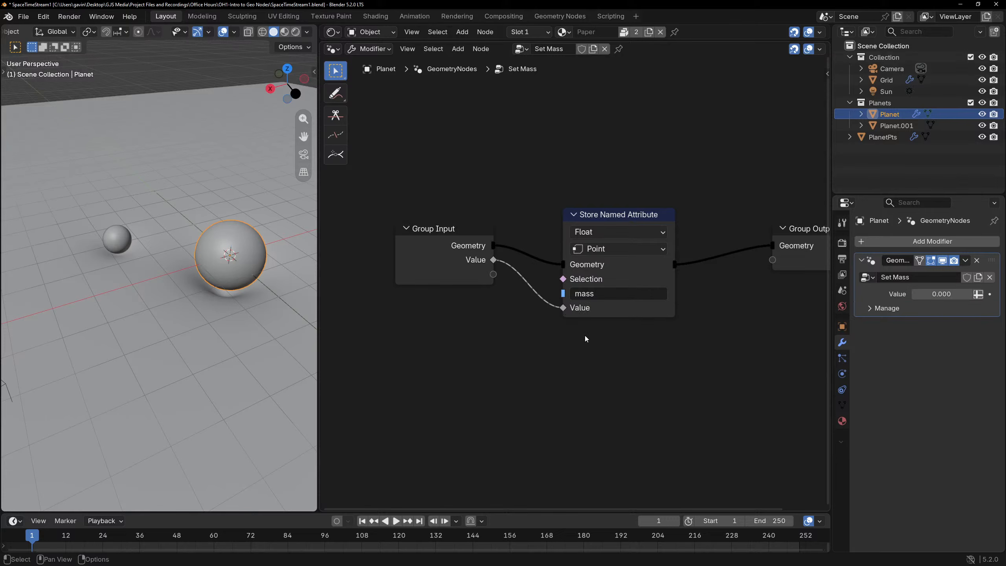
pyautogui.press('n')
pyautogui.doubleClick(726, 234)
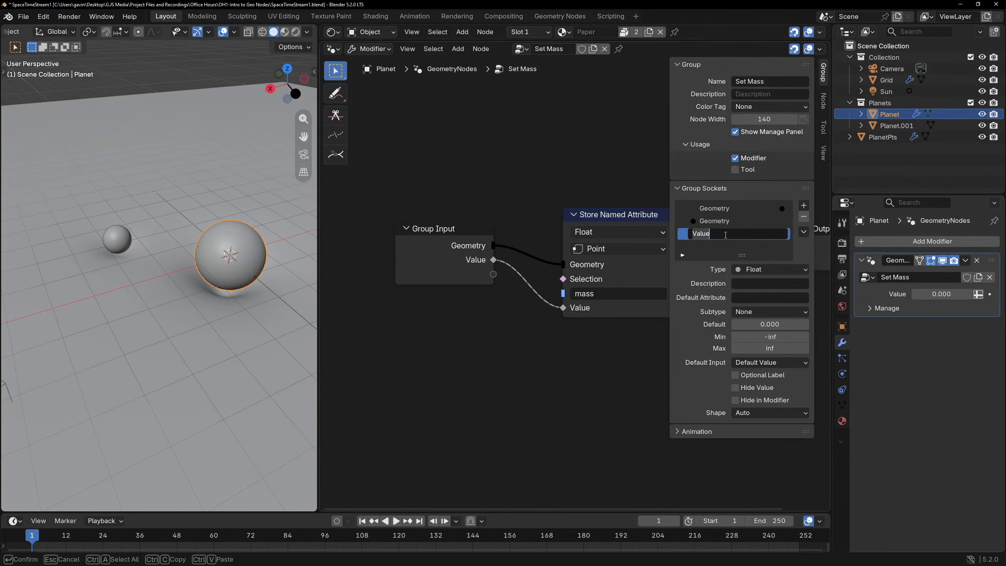
pyautogui.write('Mass')
pyautogui.press('Return')
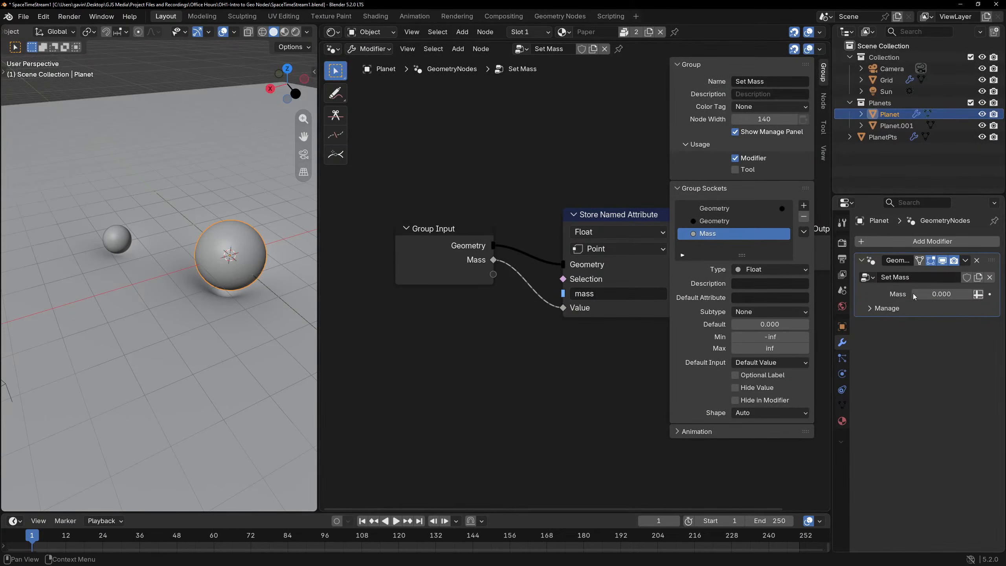
# Set the Mass socket's default to 1 and its minimum to 0.
pyautogui.moveTo(491, 262); pyautogui.dragTo(402, 239, button='middle')
pyautogui.click(765, 323)
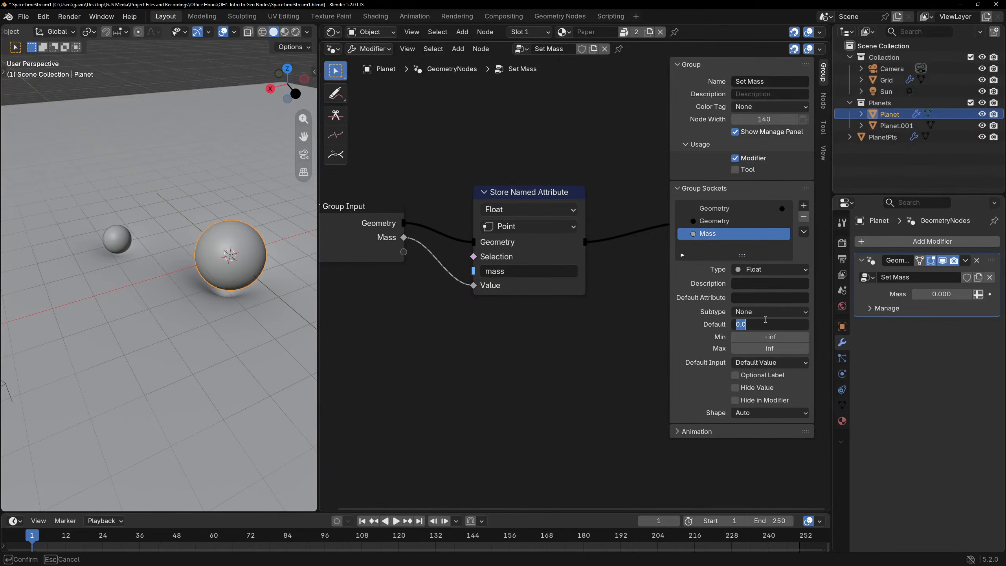
pyautogui.write('1')
pyautogui.press('Return')
pyautogui.click(756, 336)
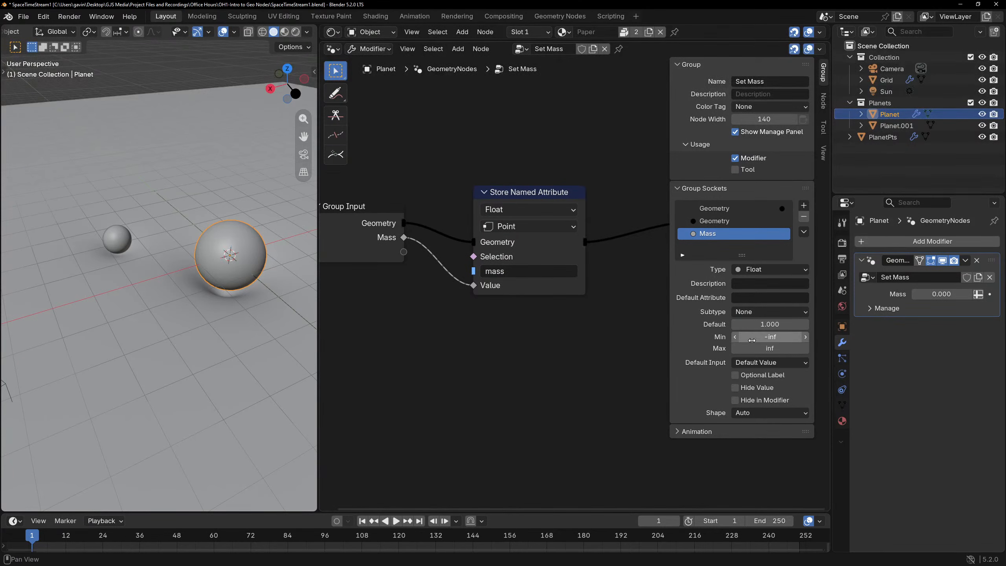
pyautogui.write('0')
pyautogui.press('Return')
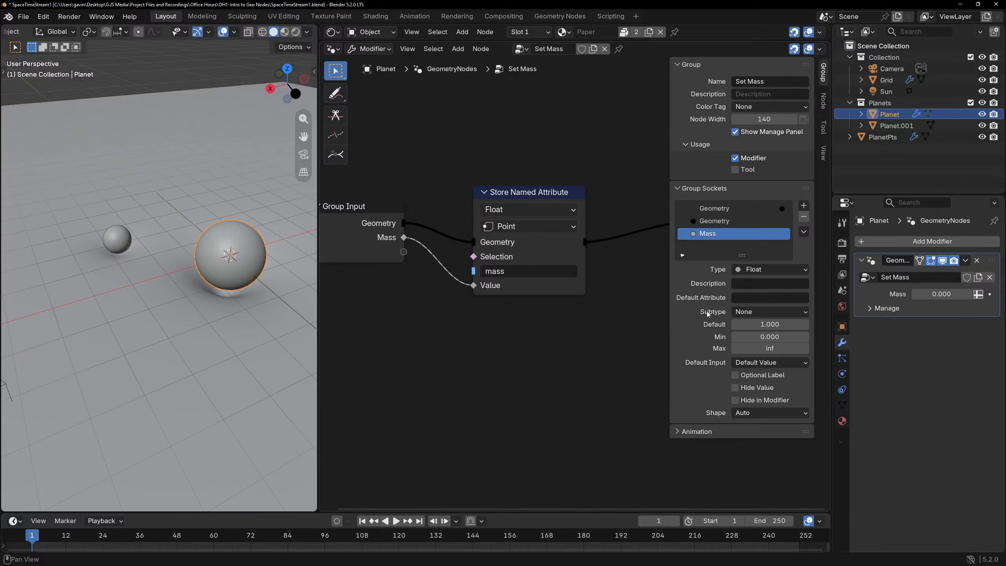
pyautogui.press('n')
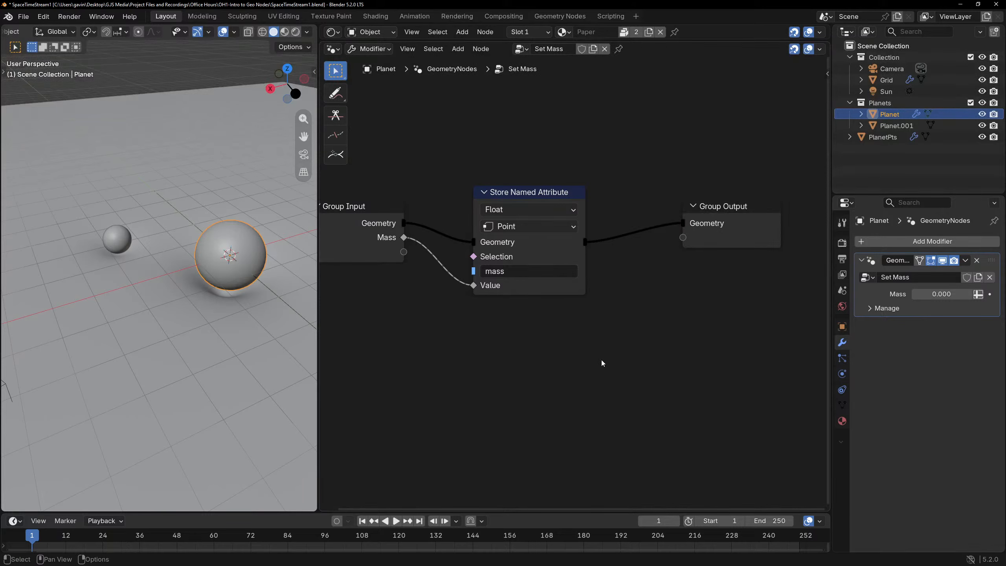
# Arrange the Group Input, Store Named Attribute and Group Output nodes close together in a row.
pyautogui.moveTo(524, 195)
pyautogui.mouseDown()
pyautogui.moveTo(496, 208)
pyautogui.moveTo(510, 209)
pyautogui.mouseUp()
pyautogui.moveTo(379, 209); pyautogui.dragTo(393, 217)
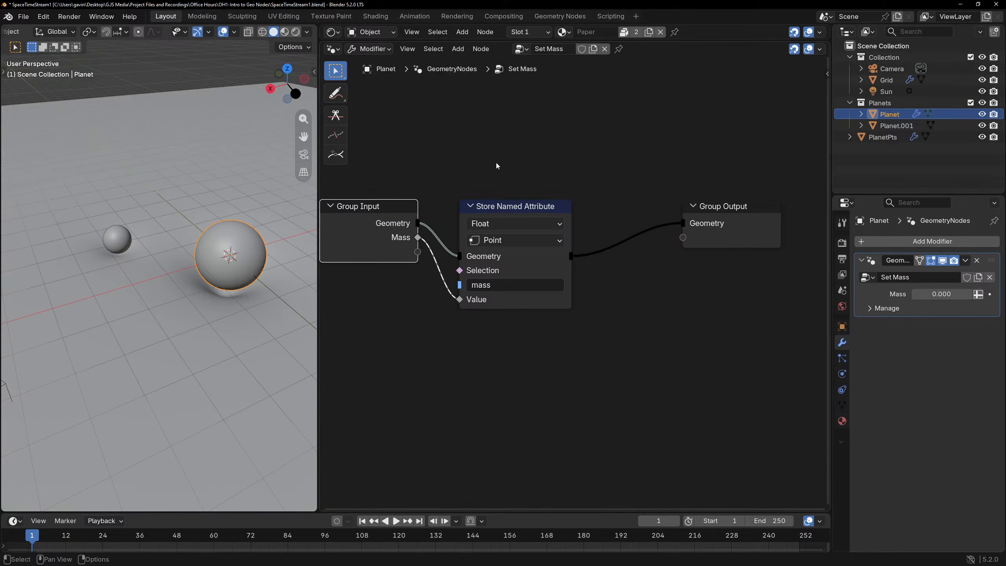
pyautogui.scroll(-3, 562, 174)
pyautogui.moveTo(638, 188); pyautogui.dragTo(649, 190, button='middle')
pyautogui.moveTo(714, 226); pyautogui.dragTo(648, 232)
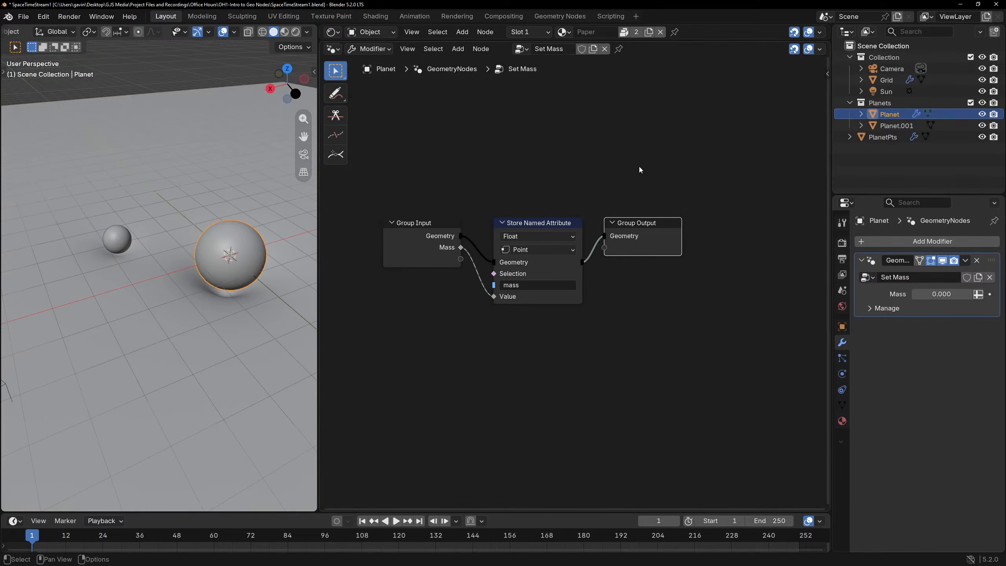
pyautogui.click(733, 316)
# Set the Planet modifier's Mass to 1 and return to the Grid object's Space Grid node tree.
pyautogui.click(942, 294)
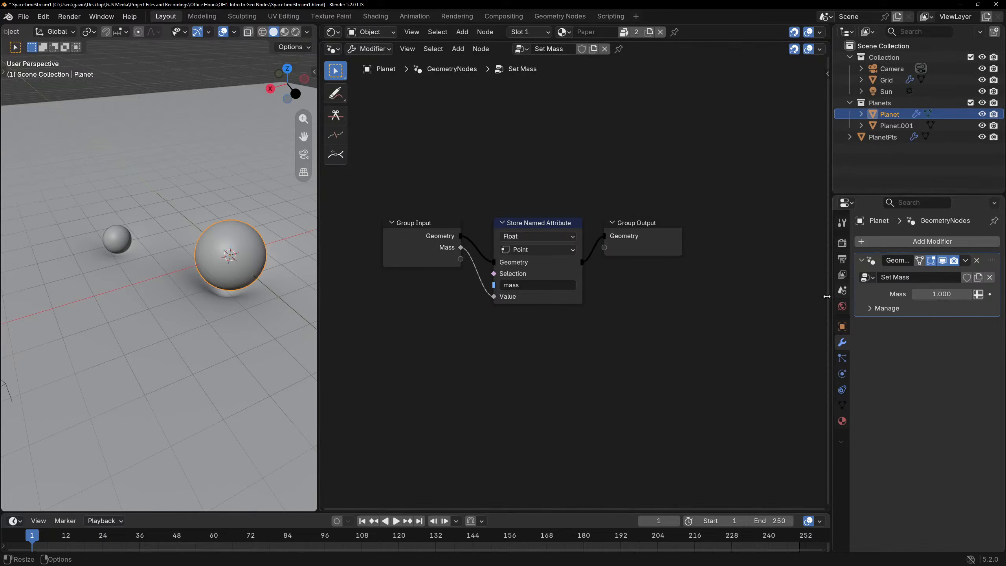
pyautogui.write('1')
pyautogui.press('Return')
pyautogui.click(875, 138)
pyautogui.click(887, 81)
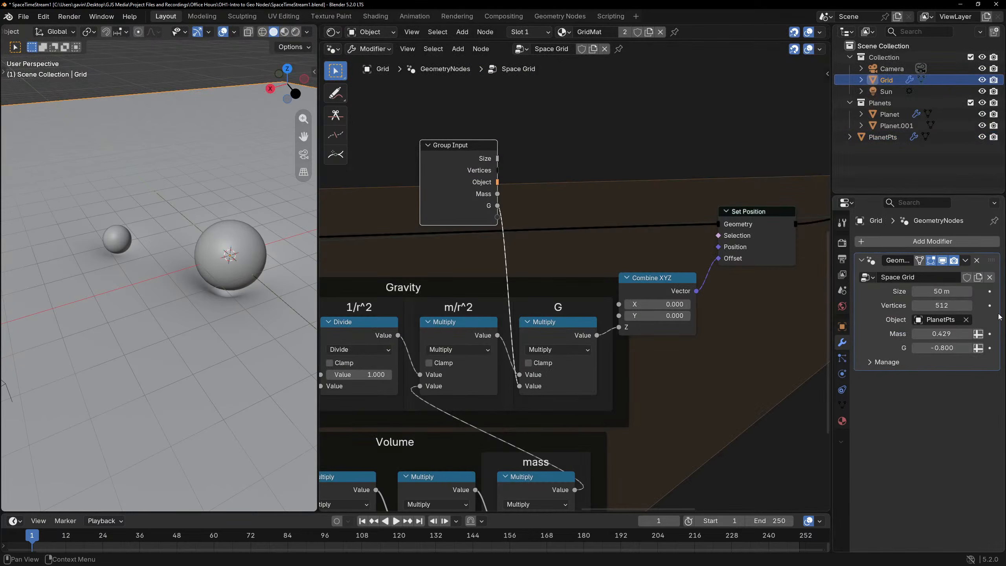
# Try driving the Grid modifier's Mass input with the mass attribute, and undo the change.
pyautogui.moveTo(576, 187); pyautogui.dragTo(621, 177, button='middle')
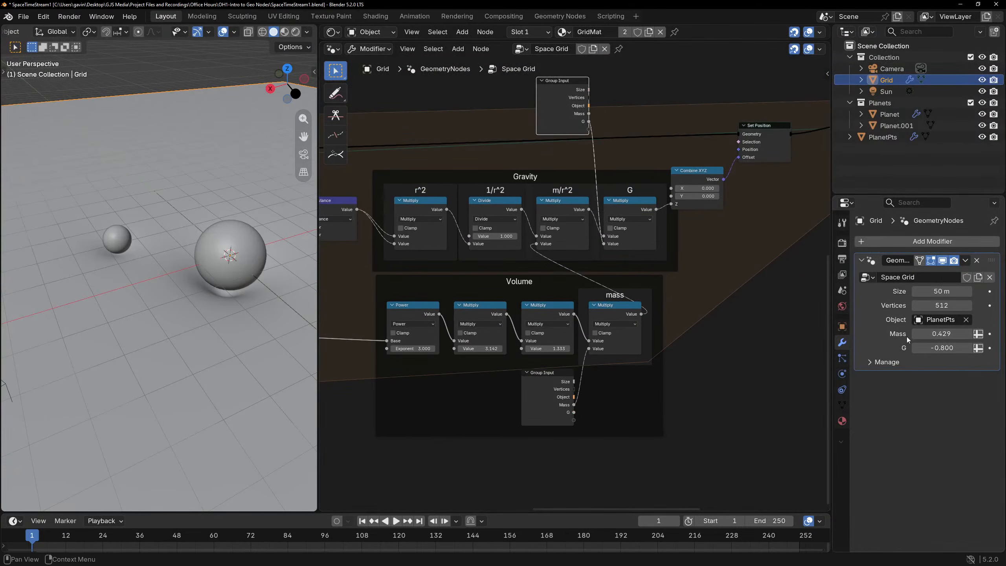
pyautogui.click(978, 334)
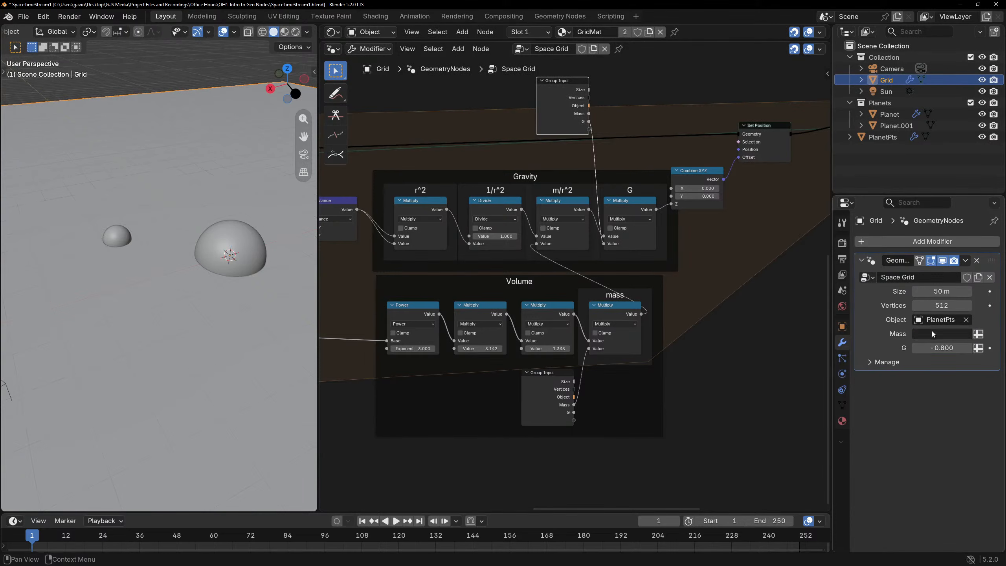
pyautogui.click(933, 334)
pyautogui.write('mass')
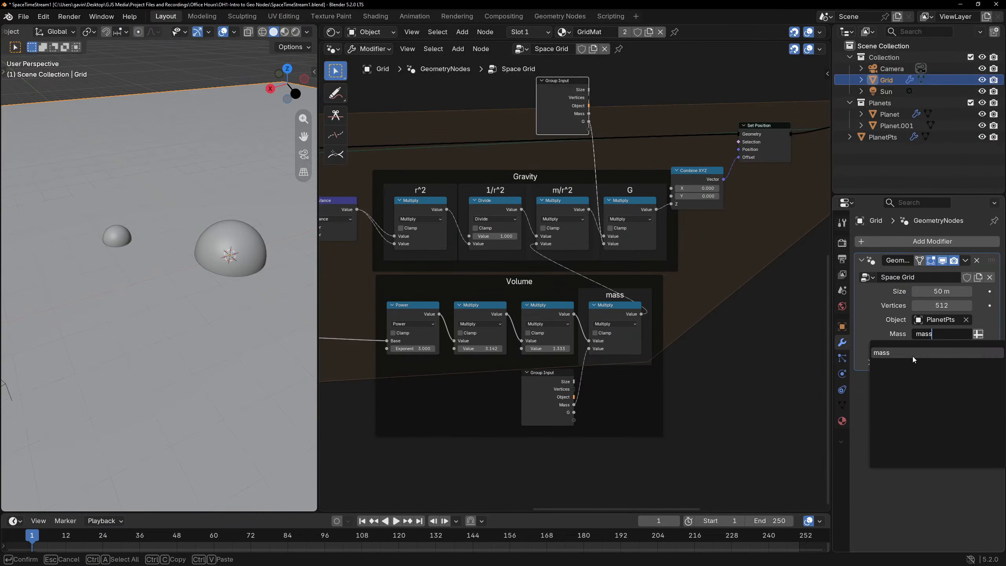
pyautogui.press('Return')
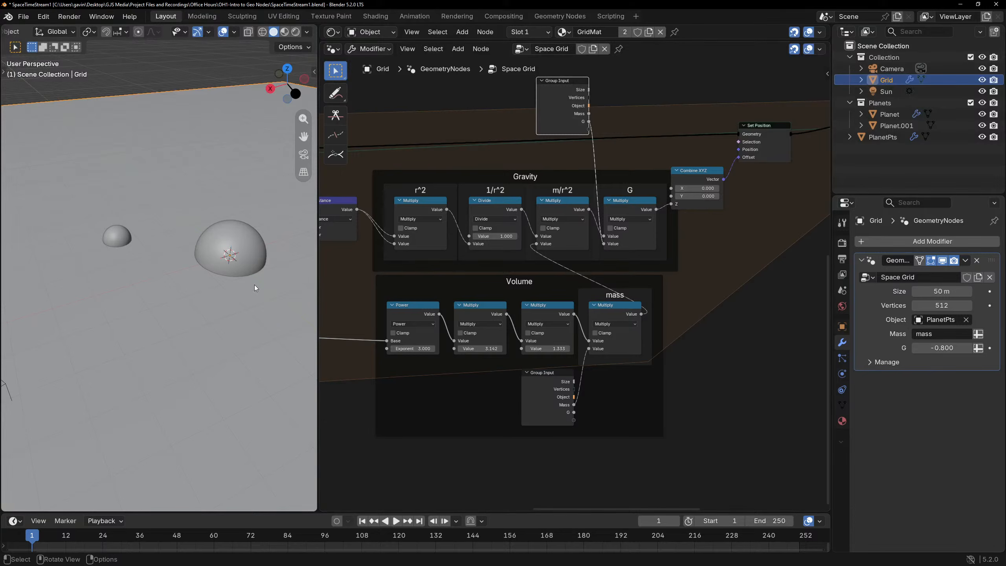
pyautogui.hotkey('ctrl', 'z')
pyautogui.hotkey('ctrl', 'z')
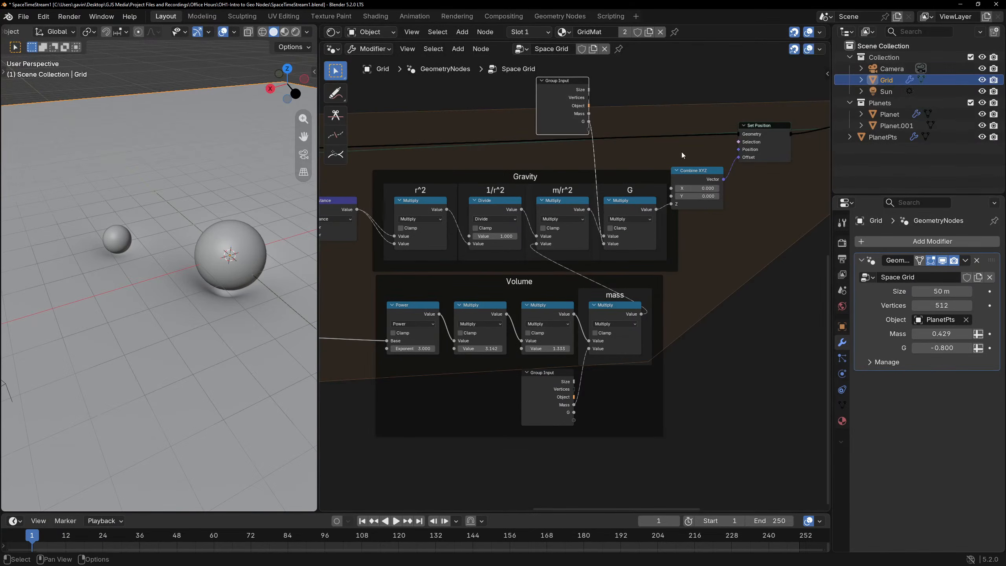
# Remove the Mass socket from the Space Grid group's sockets.
pyautogui.press('n')
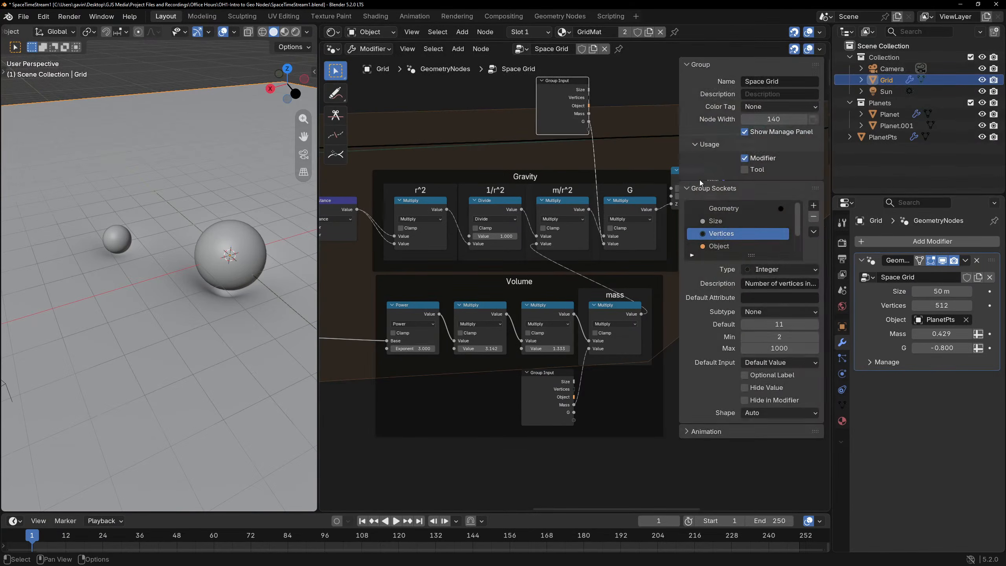
pyautogui.click(722, 235)
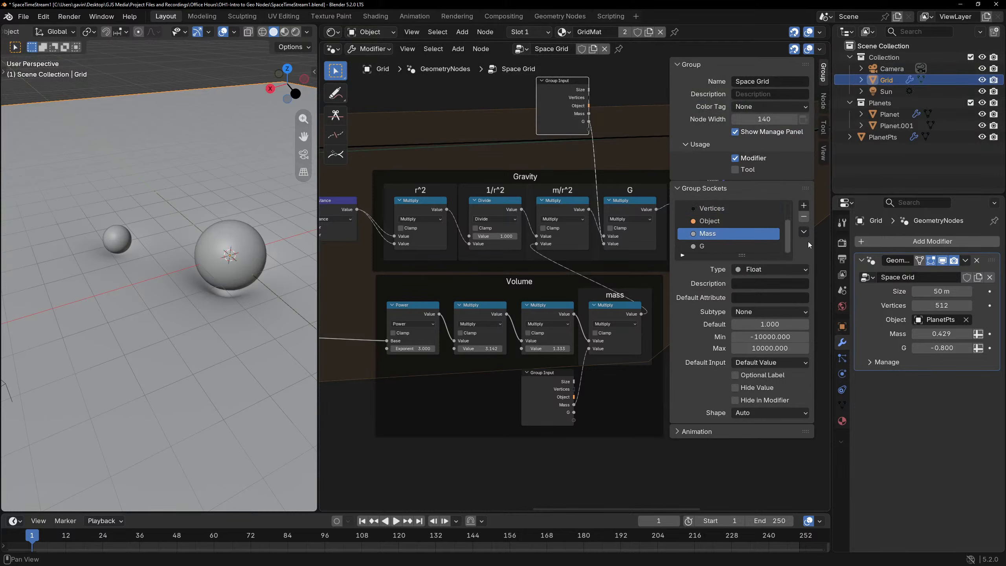
pyautogui.click(803, 217)
pyautogui.press('n')
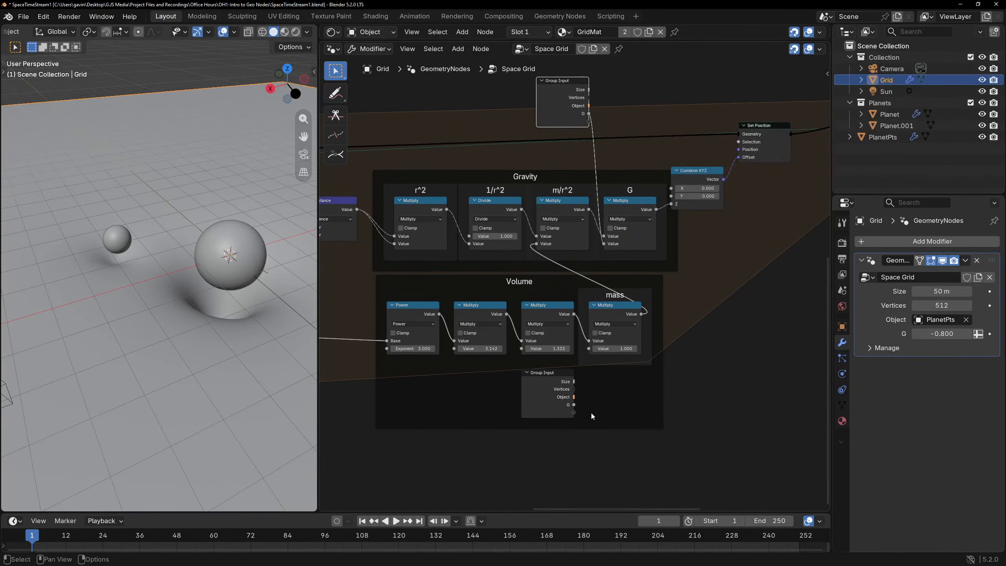
# Add a Named Attribute node reading mass and link it to the mass Multiply node's second value in the Volume frame.
pyautogui.moveTo(564, 404); pyautogui.dragTo(575, 360, button='middle')
pyautogui.hotkey('shift', 'a')
pyautogui.write('na')
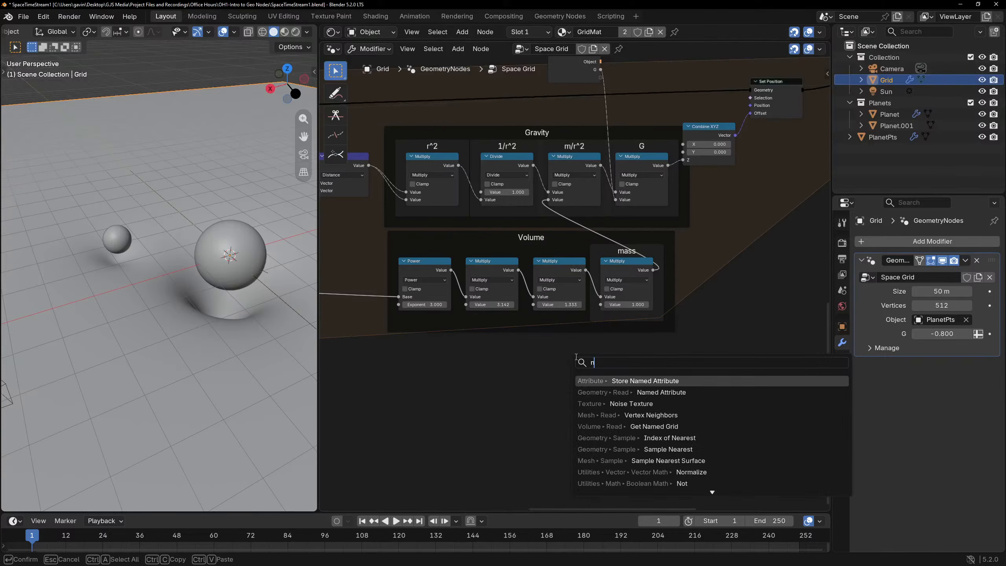
pyautogui.press('Down')
pyautogui.press('Return')
pyautogui.click(532, 326)
pyautogui.click(554, 363)
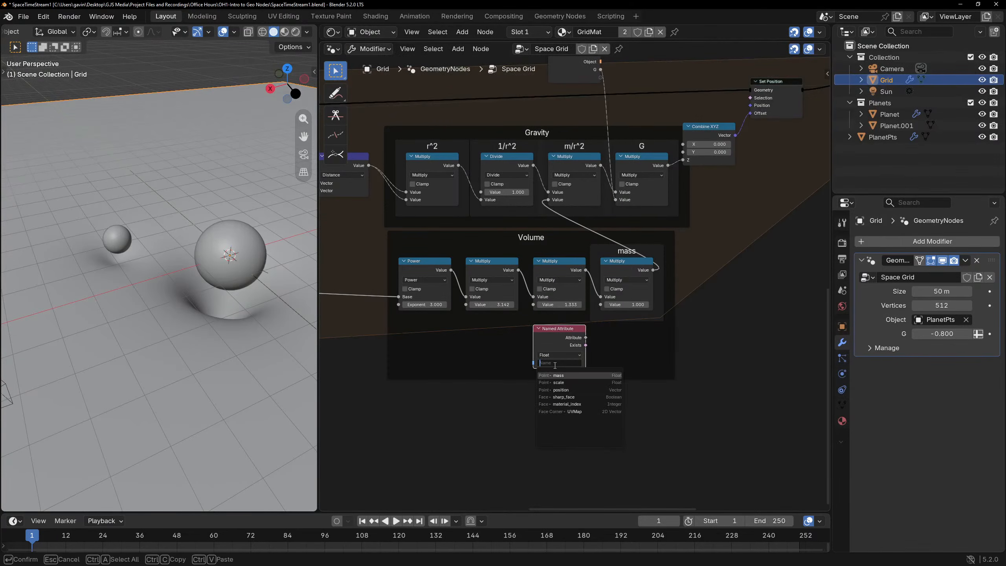
pyautogui.press('Return')
pyautogui.moveTo(586, 338); pyautogui.dragTo(600, 304)
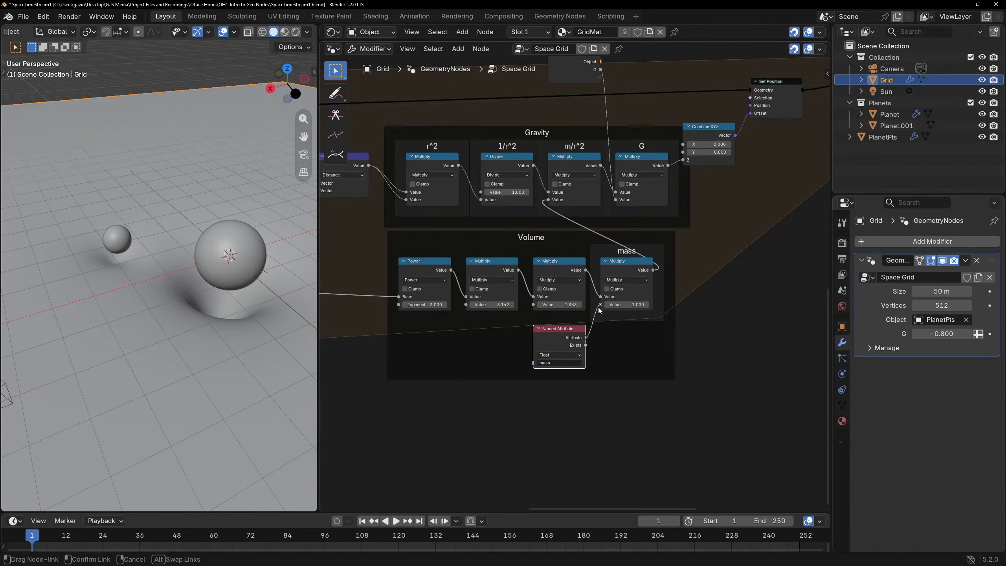
pyautogui.scroll(4, 664, 400)
pyautogui.click(666, 455)
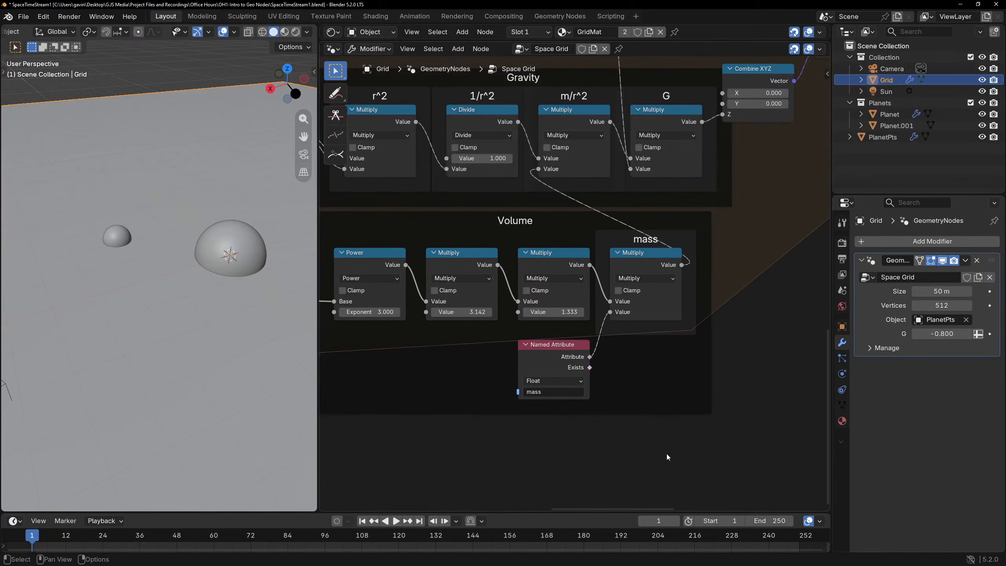
# Add a Geometry Nodes modifier to Planet.001 and assign the existing Set Mass node group to it.
pyautogui.moveTo(242, 234); pyautogui.dragTo(255, 230)
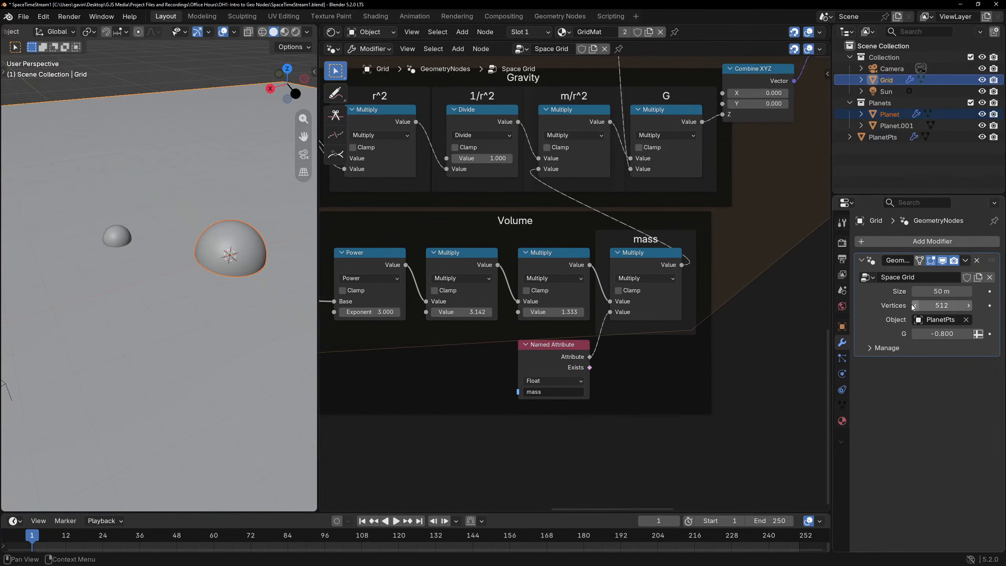
pyautogui.click(888, 115)
pyautogui.click(897, 125)
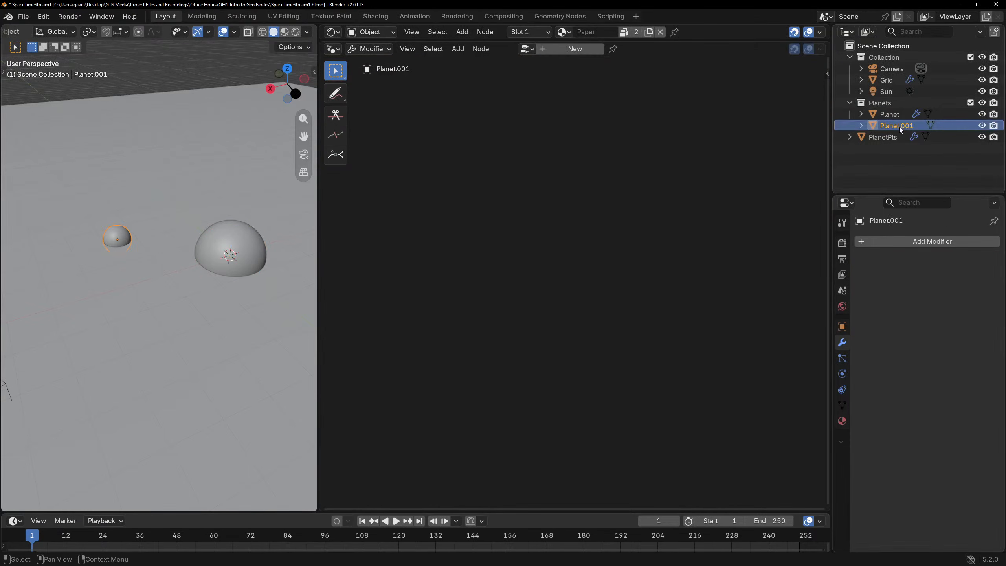
pyautogui.click(935, 242)
pyautogui.click(896, 242)
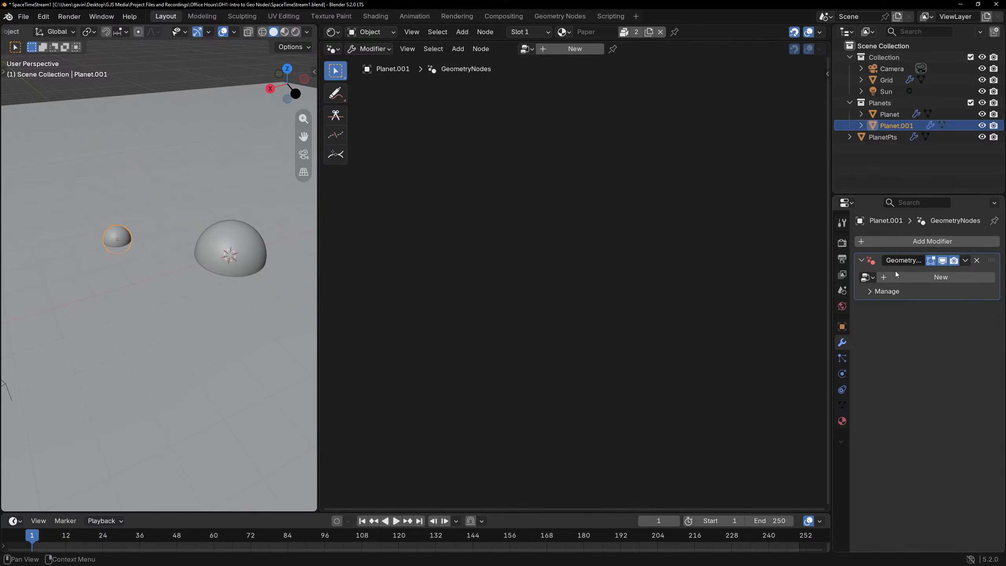
pyautogui.click(527, 49)
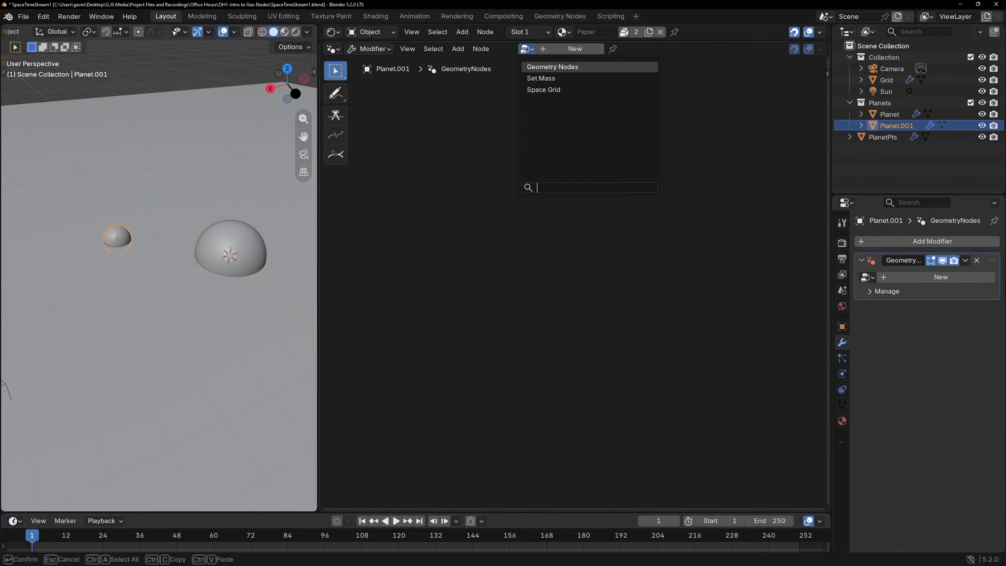
pyautogui.click(554, 78)
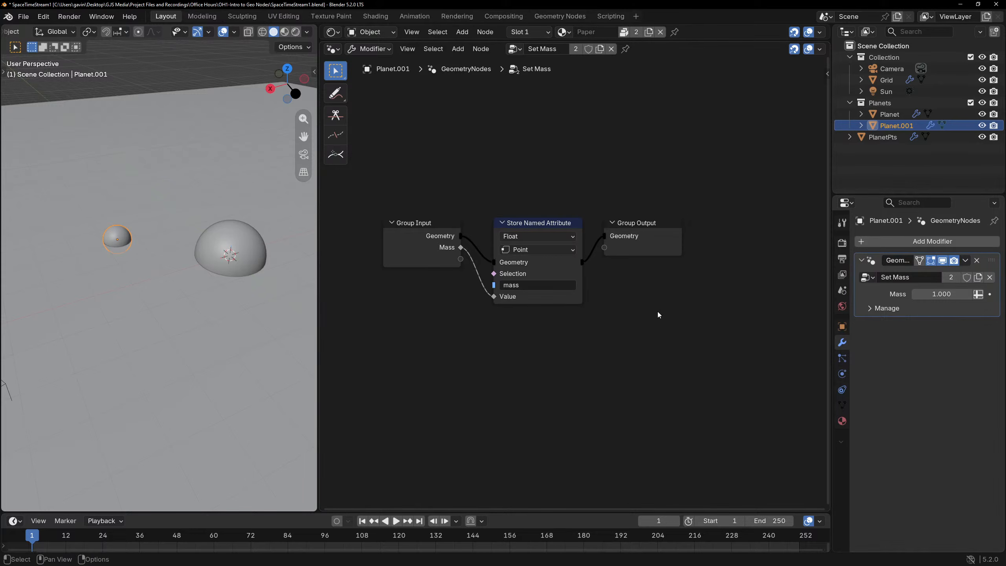
pyautogui.click(891, 117)
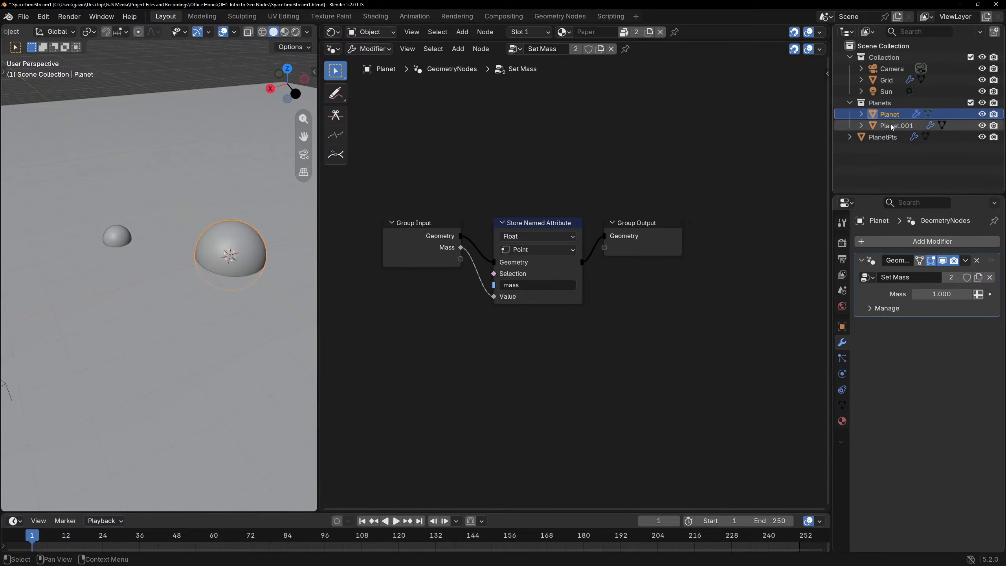
pyautogui.click(896, 126)
pyautogui.press('b')
pyautogui.press('Escape')
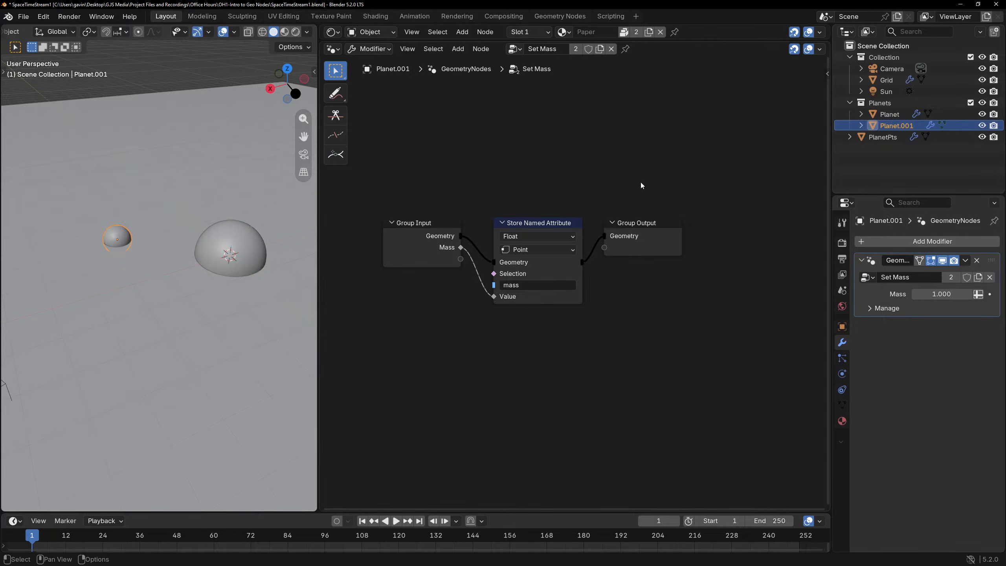
# Open the PlanetPts node tree and preview the Collection Info instances in a Viewer node.
pyautogui.click(883, 137)
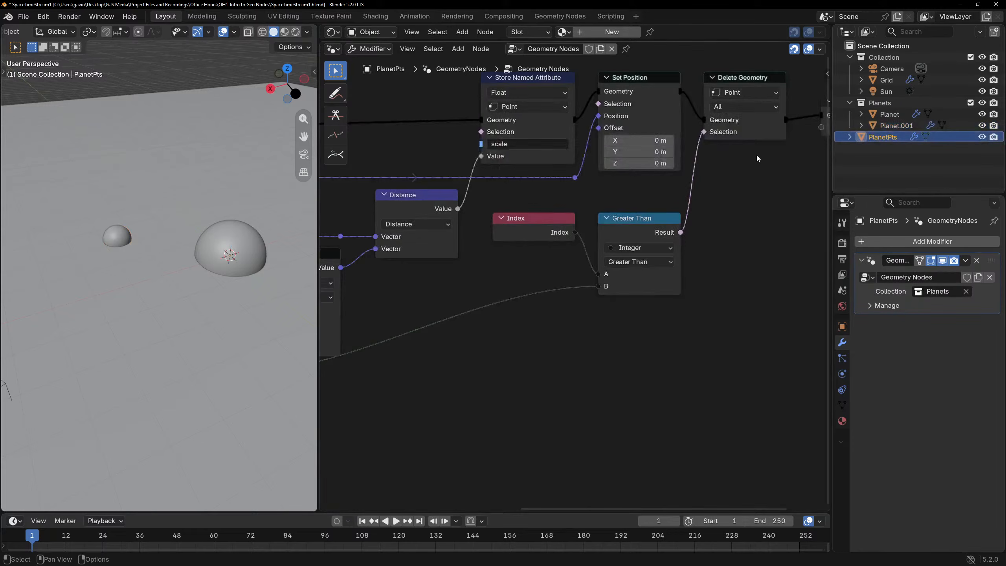
pyautogui.press('Home')
pyautogui.scroll(2, 581, 139)
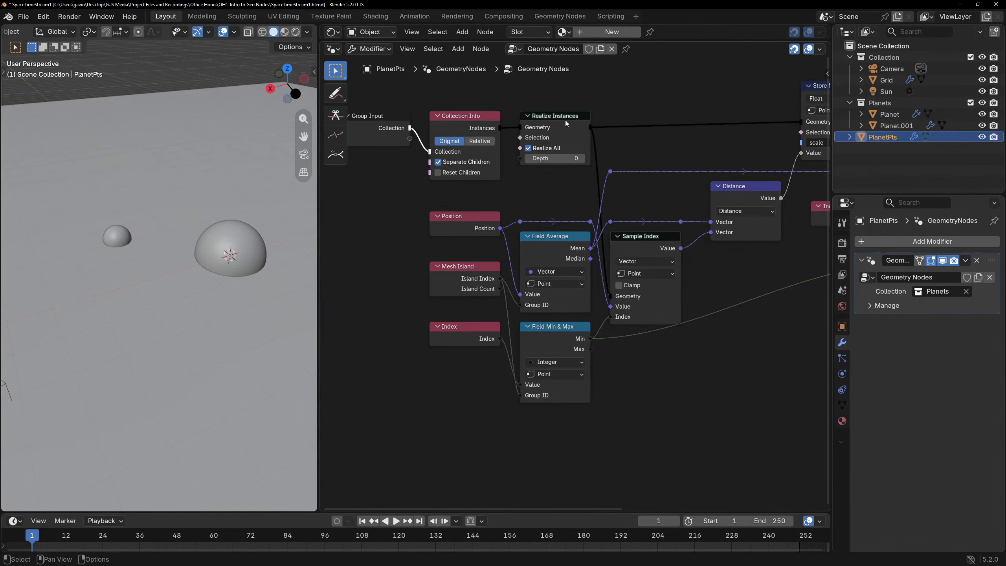
pyautogui.keyDown('ctrl'); pyautogui.keyDown('shift'); pyautogui.click(499, 128); pyautogui.keyUp('shift'); pyautogui.keyUp('ctrl')
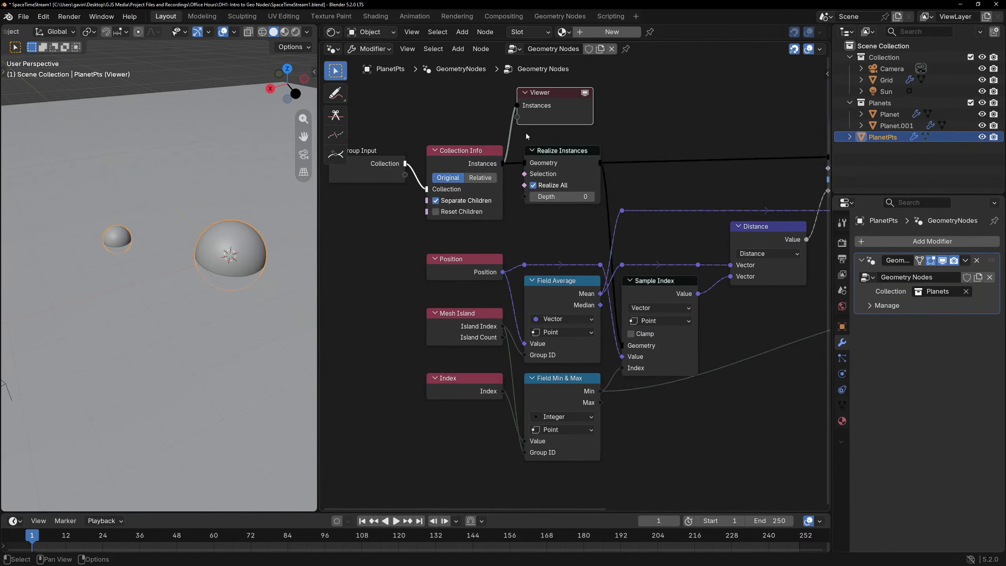
# Add a Named Attribute node reading mass above Collection Info and connect it to the Viewer.
pyautogui.hotkey('shift', 'a')
pyautogui.write('nam')
pyautogui.press('Return')
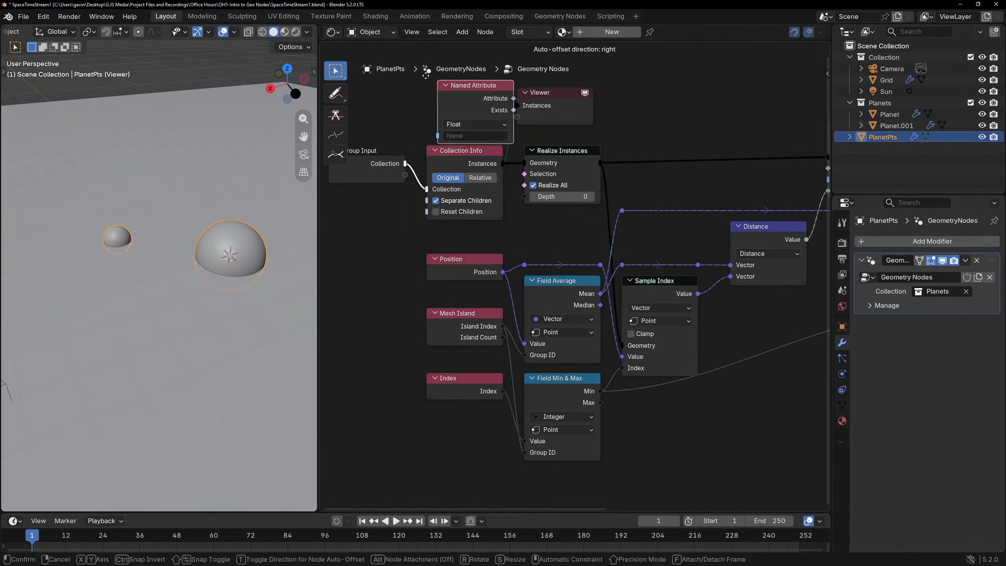
pyautogui.click(390, 87)
pyautogui.click(419, 145)
pyautogui.click(443, 163)
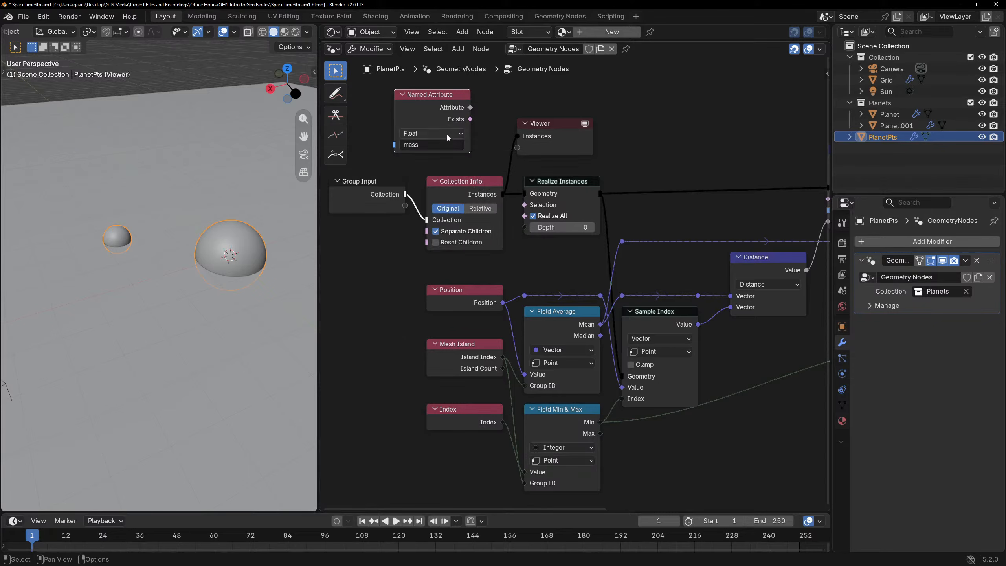
pyautogui.keyDown('ctrl'); pyautogui.keyDown('shift'); pyautogui.click(469, 106); pyautogui.keyUp('shift'); pyautogui.keyUp('ctrl')
pyautogui.scroll(4, 182, 253)
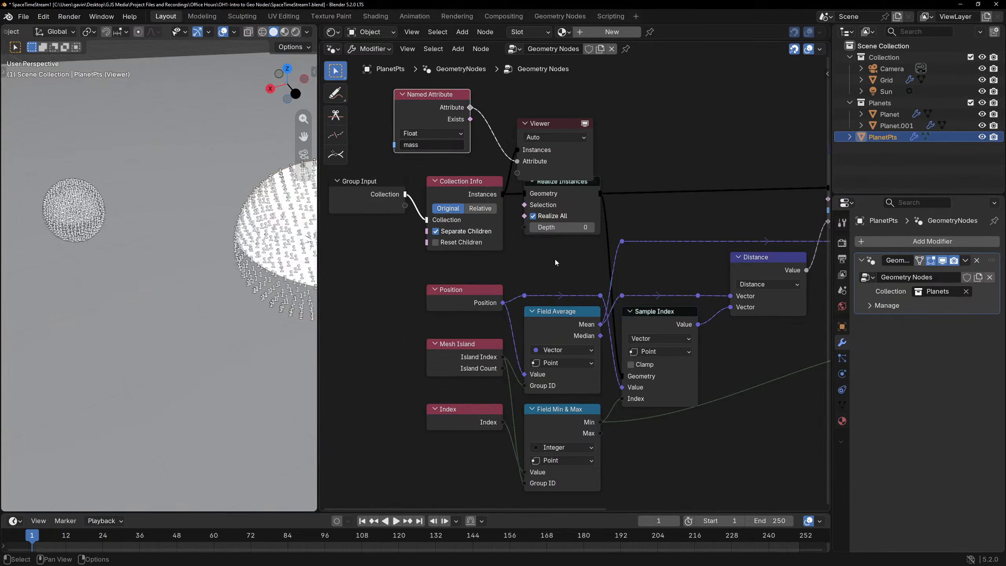
# Set Planet.001's Mass to about 0.892 and return to the PlanetPts node tree.
pyautogui.click(888, 126)
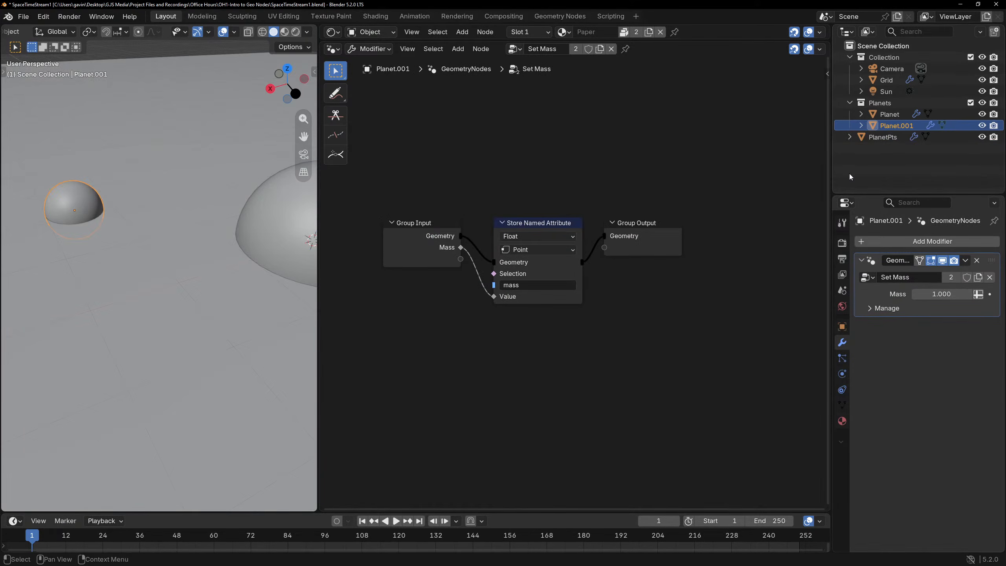
pyautogui.moveTo(944, 293)
pyautogui.mouseDown()
pyautogui.moveTo(929, 293)
pyautogui.moveTo(953, 292)
pyautogui.mouseUp()
pyautogui.click(880, 137)
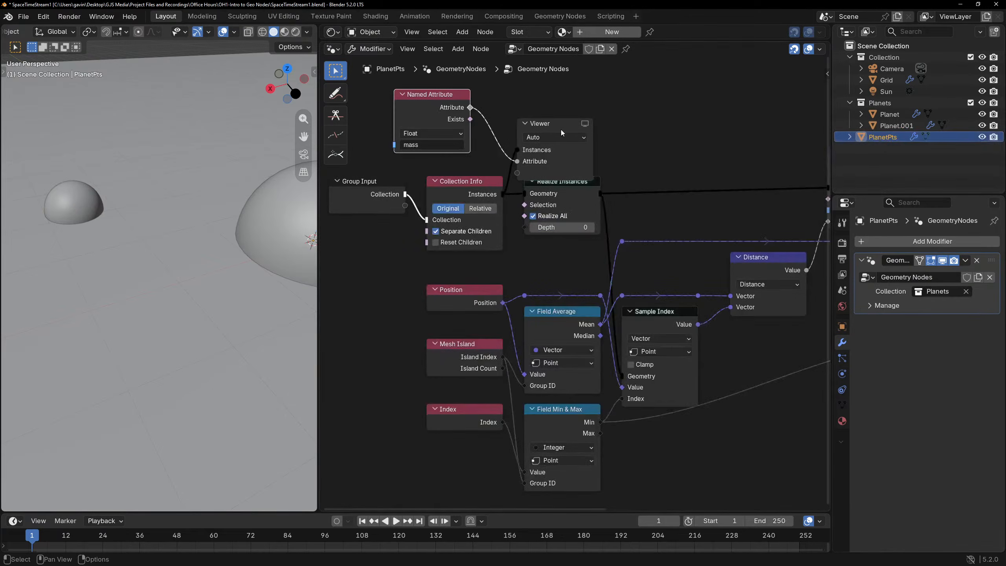
# Examine the mass values previewed on the points of both planets.
pyautogui.moveTo(66, 212); pyautogui.dragTo(169, 208, button='middle')
pyautogui.scroll(6, 174, 206)
pyautogui.moveTo(216, 183); pyautogui.dragTo(234, 181, button='middle')
pyautogui.scroll(5, 189, 215)
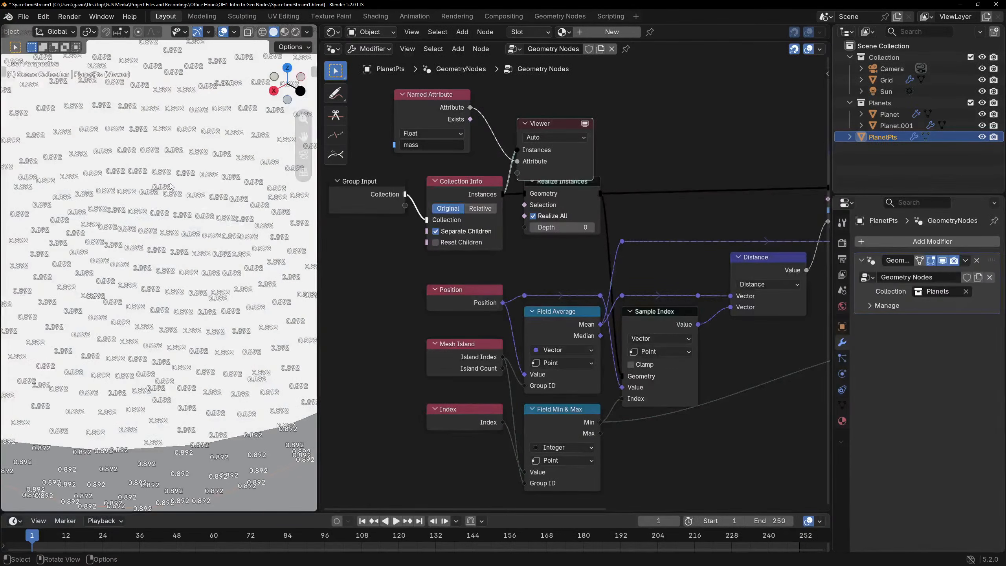
pyautogui.scroll(-10, 192, 205)
pyautogui.keyDown('shift'); pyautogui.moveTo(191, 226); pyautogui.dragTo(148, 234, button='middle'); pyautogui.keyUp('shift')
pyautogui.scroll(-3, 148, 234)
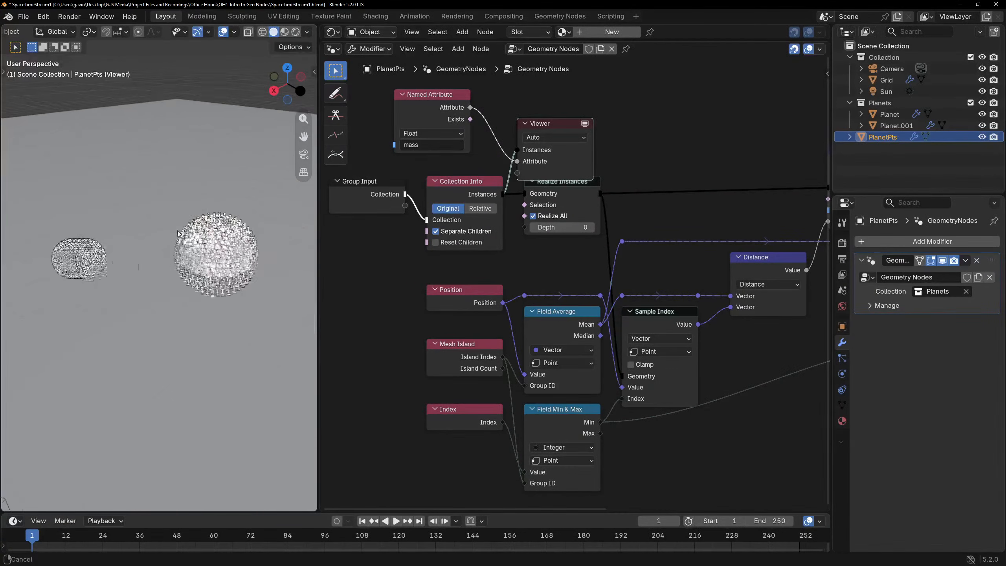
pyautogui.scroll(4, 166, 231)
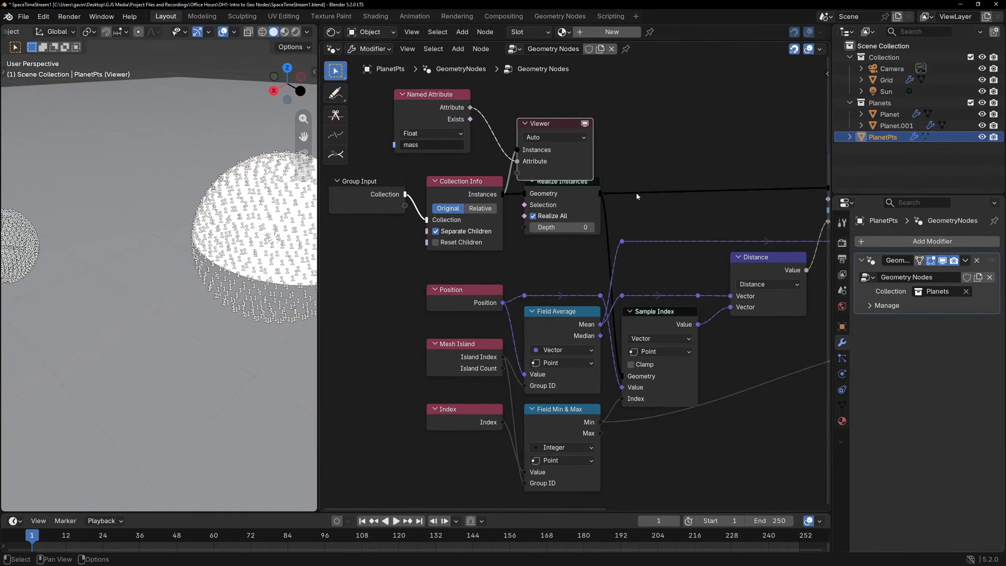
# Preview the mass attribute on the Realize Instances output and inspect the values around both planets.
pyautogui.keyDown('ctrl'); pyautogui.keyDown('shift'); pyautogui.click(586, 196); pyautogui.keyUp('shift'); pyautogui.keyUp('ctrl')
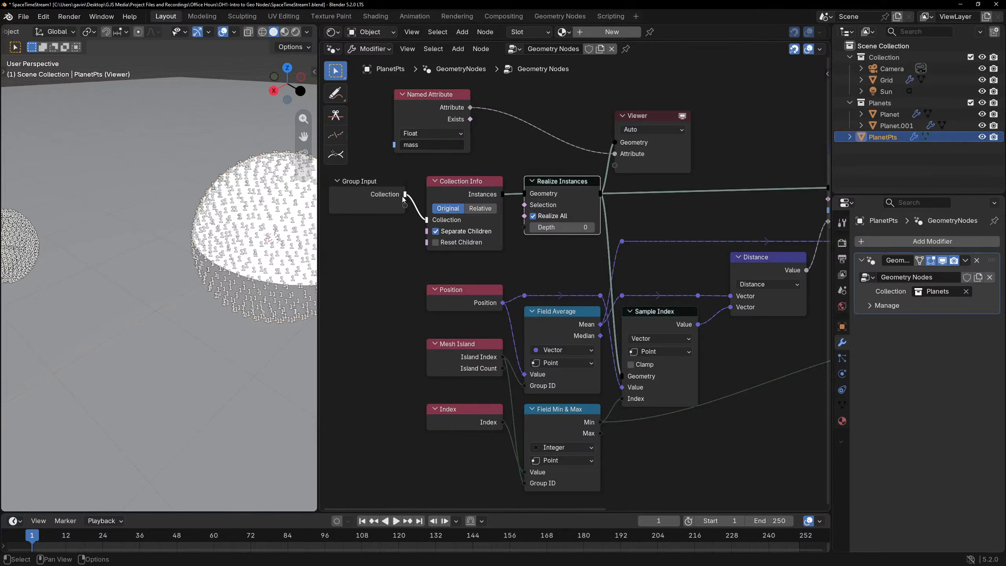
pyautogui.scroll(-2, 146, 224)
pyautogui.scroll(4, 115, 201)
pyautogui.keyDown('shift'); pyautogui.moveTo(49, 226); pyautogui.dragTo(184, 193, button='middle'); pyautogui.keyUp('shift')
pyautogui.scroll(-2, 116, 202)
pyautogui.scroll(-2, 47, 216)
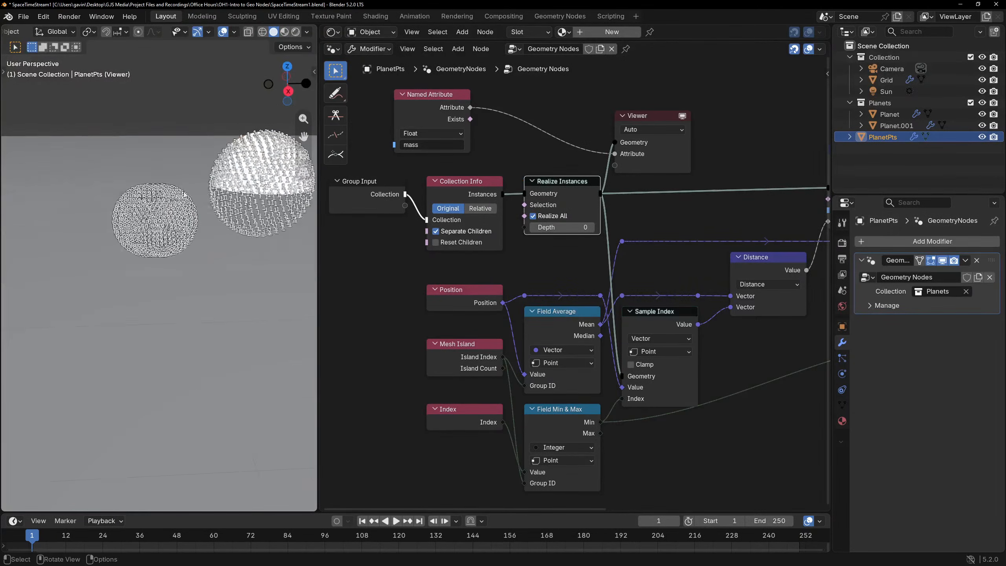
pyautogui.scroll(2, 185, 195)
# Delete the Named Attribute and Viewer nodes from the PlanetPts node tree.
pyautogui.click(668, 212)
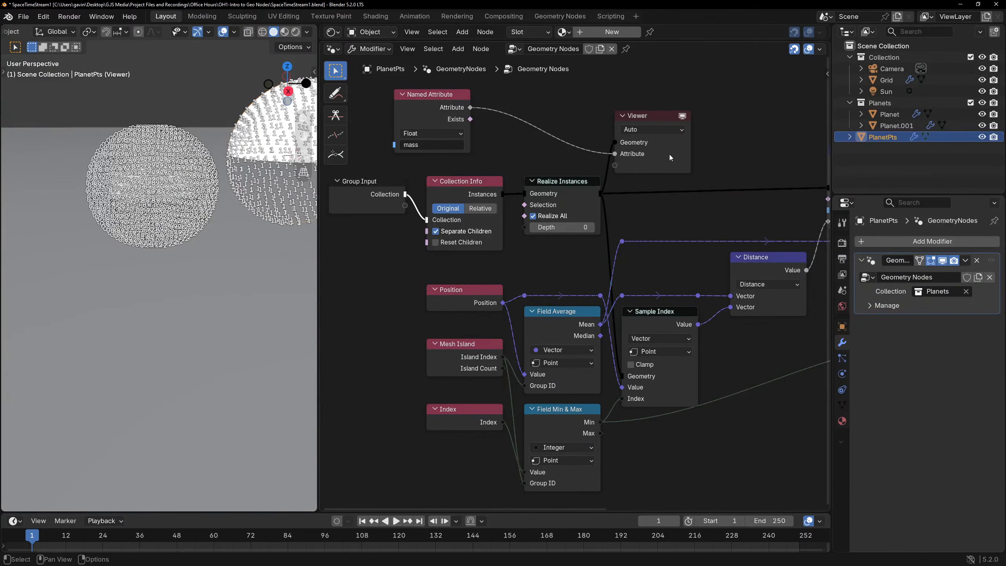
pyautogui.moveTo(363, 85); pyautogui.dragTo(643, 132)
pyautogui.press('x')
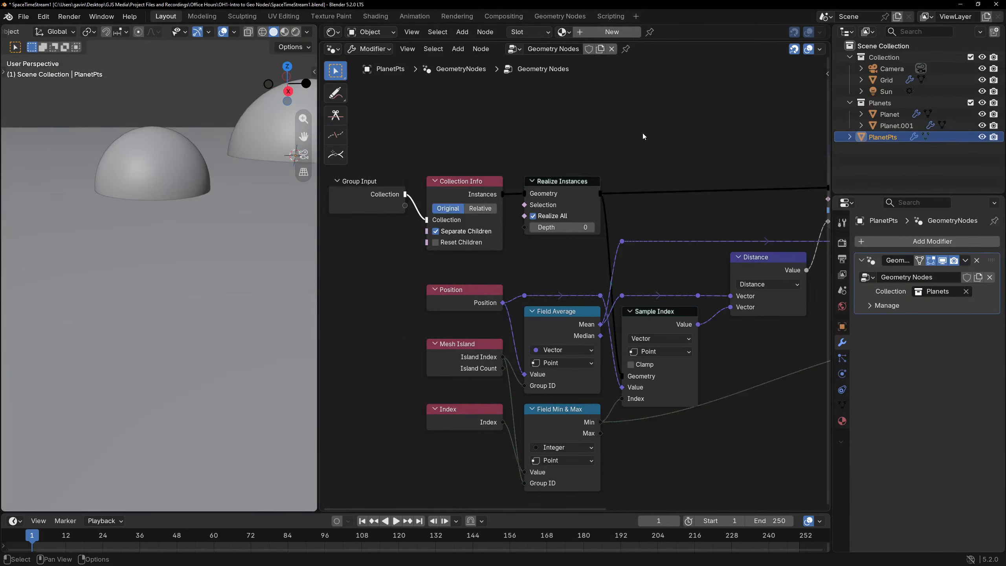
# In the Grid's Space Grid tree, duplicate the Sample Index node used for scale and place the copy directly below it.
pyautogui.click(887, 80)
pyautogui.scroll(4, 630, 294)
pyautogui.moveTo(638, 283); pyautogui.dragTo(446, 317)
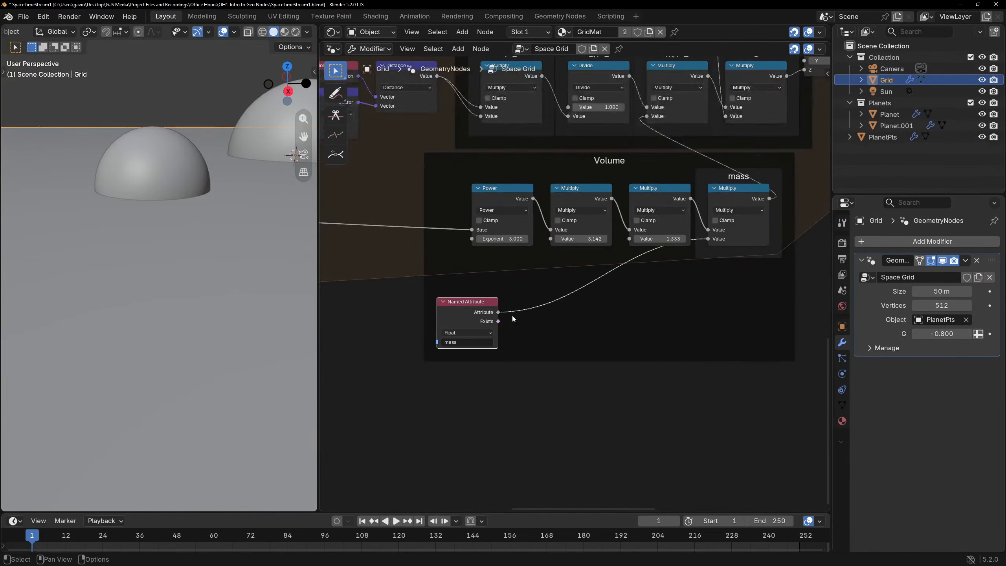
pyautogui.scroll(-4, 503, 315)
pyautogui.moveTo(455, 294); pyautogui.dragTo(721, 287, button='middle')
pyautogui.scroll(2, 533, 230)
pyautogui.click(494, 230)
pyautogui.hotkey('shift', 'd')
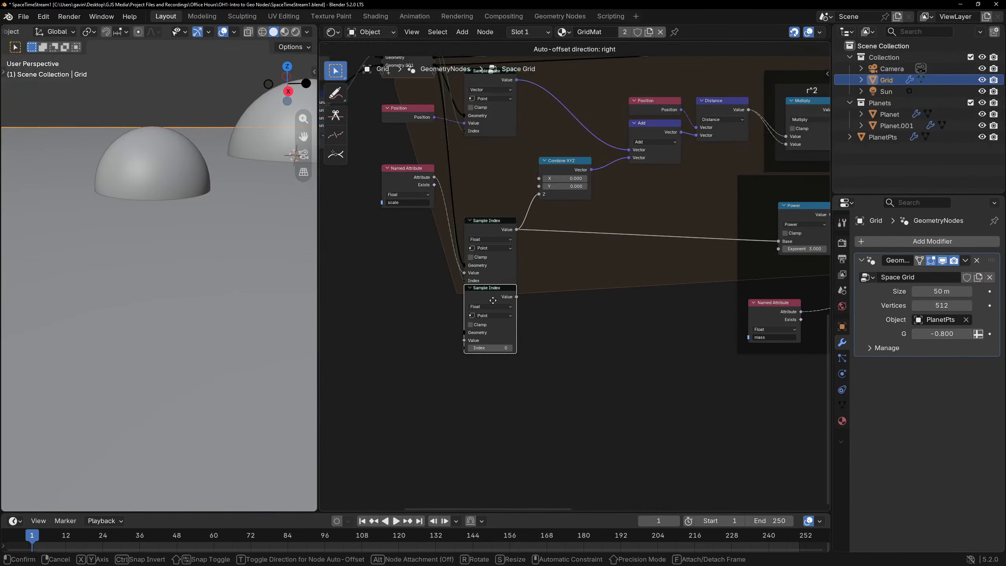
pyautogui.click(494, 315)
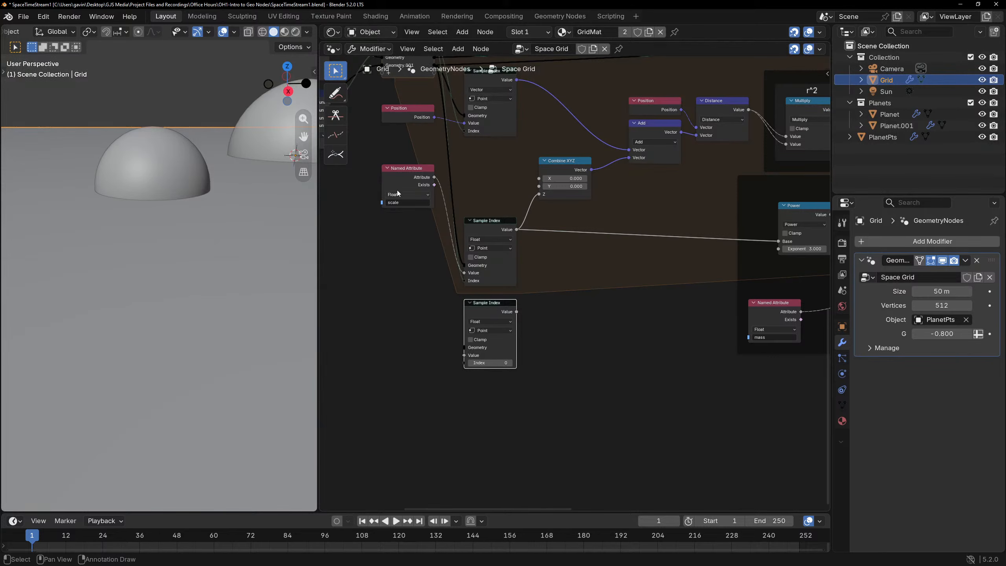
# Duplicate the scale Named Attribute node, set the copy to mass, and link it to the new Sample Index node's Value.
pyautogui.moveTo(398, 191); pyautogui.dragTo(398, 244)
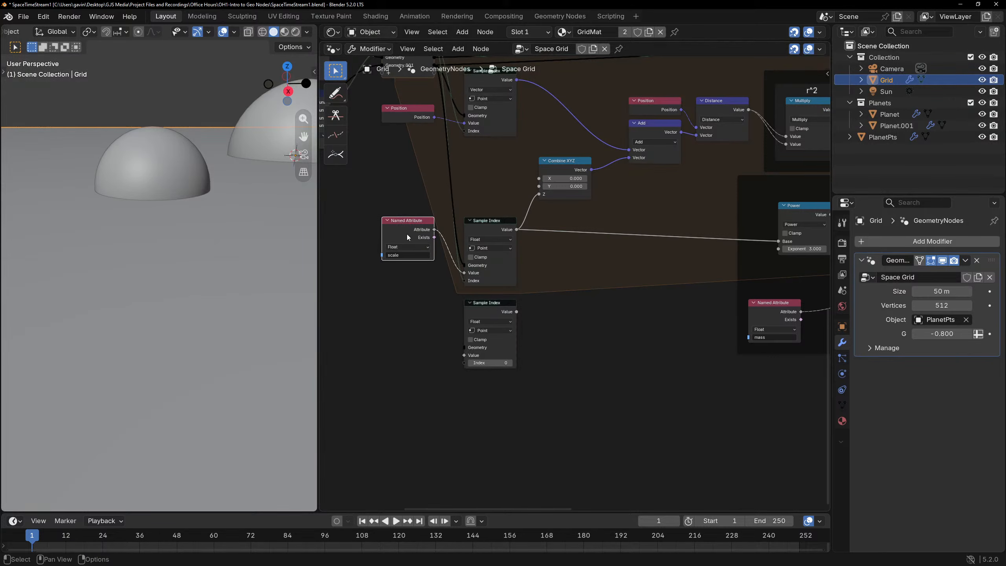
pyautogui.hotkey('shift', 'd')
pyautogui.click(407, 345)
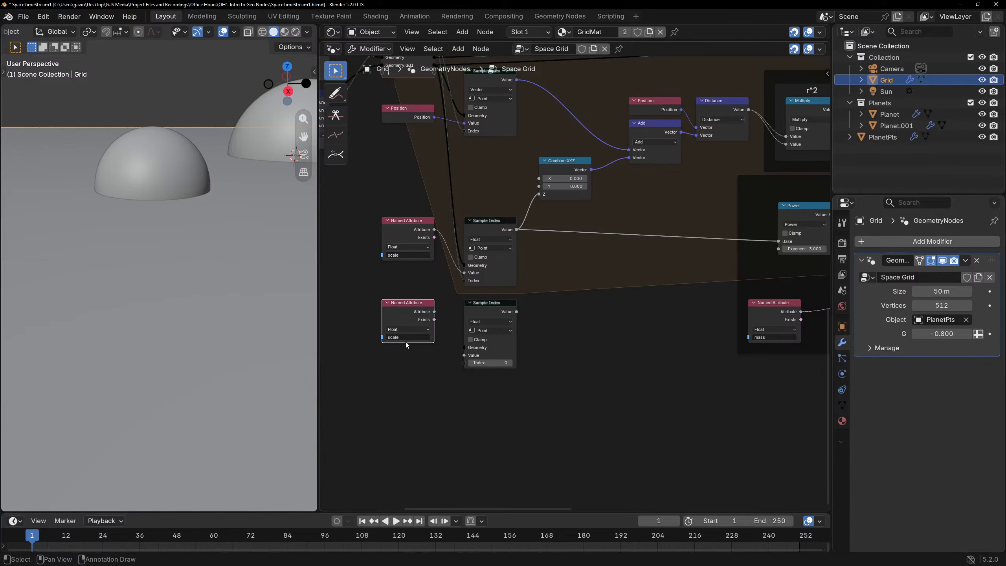
pyautogui.click(407, 338)
pyautogui.click(411, 352)
pyautogui.moveTo(433, 312); pyautogui.dragTo(461, 375)
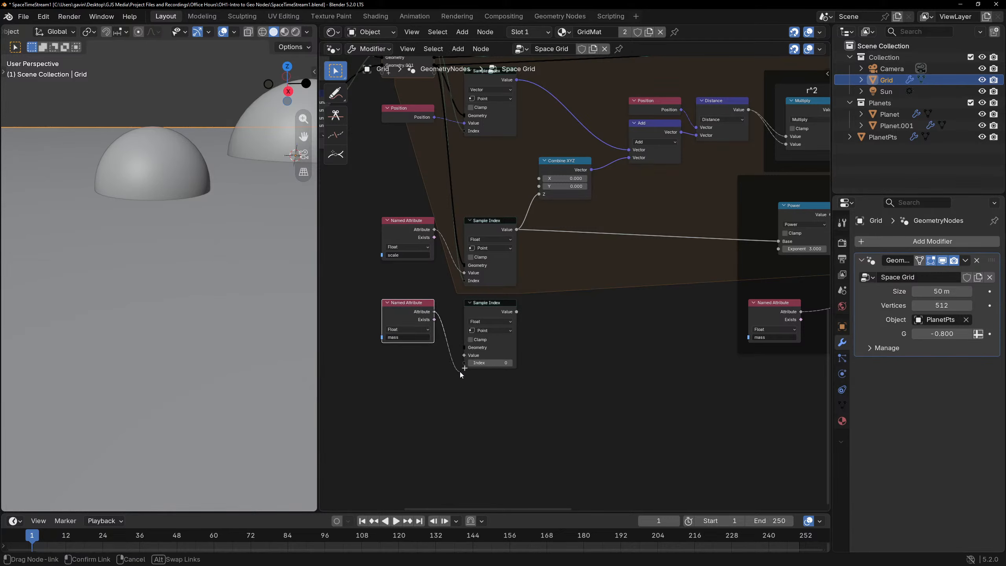
# Link the Repeat zone's Geometry.001 and Iteration outputs to the new Sample Index node's Geometry and Index inputs.
pyautogui.moveTo(475, 139); pyautogui.dragTo(535, 245, button='middle')
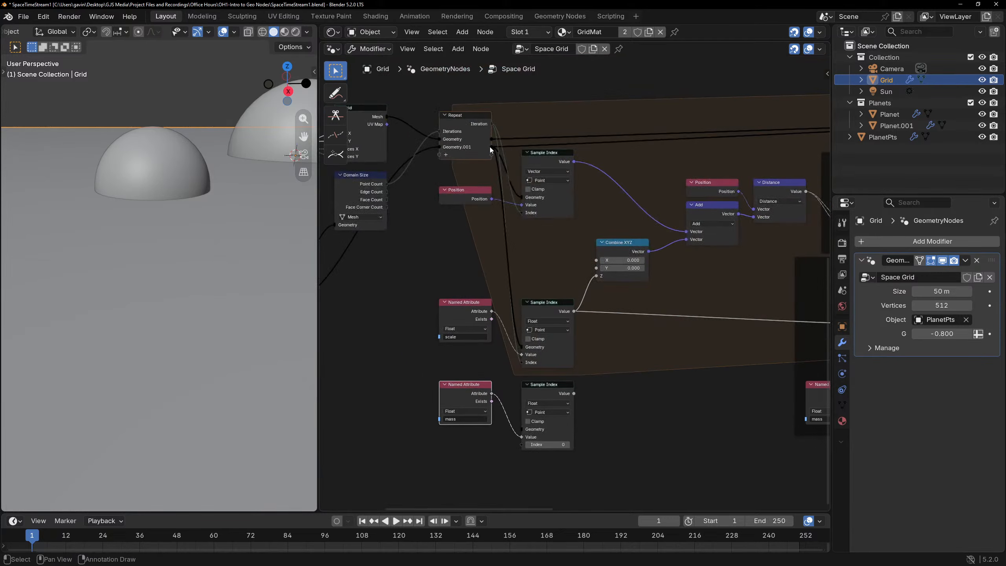
pyautogui.moveTo(491, 149); pyautogui.dragTo(523, 431)
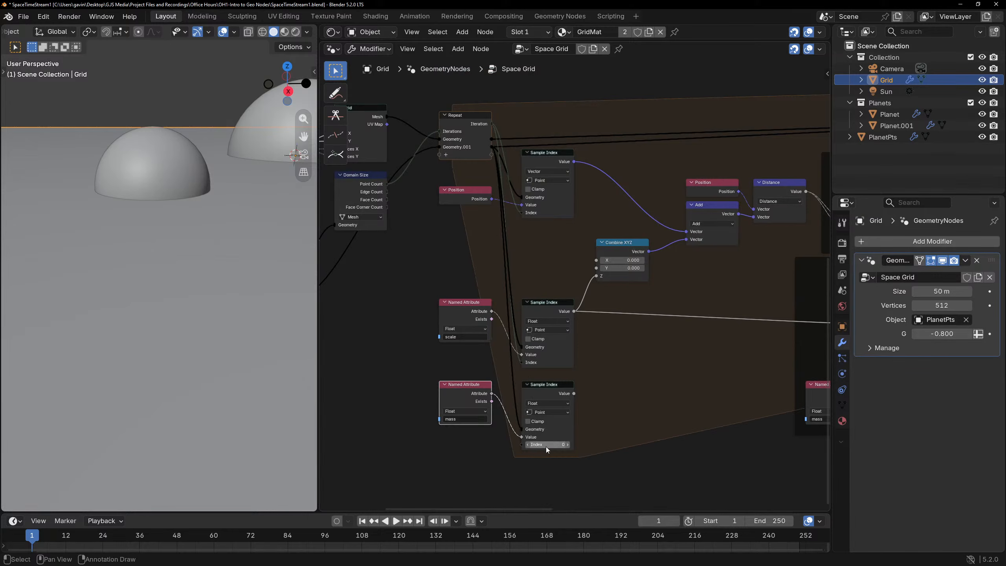
pyautogui.moveTo(492, 124); pyautogui.dragTo(521, 444)
# Link the mass Sample Index node's Value to the input fed by the old mass Named Attribute, and delete that old node.
pyautogui.moveTo(574, 393); pyautogui.dragTo(635, 336)
pyautogui.scroll(-1, 591, 371)
pyautogui.moveTo(590, 371); pyautogui.dragTo(568, 299, button='middle')
pyautogui.scroll(2, 569, 298)
pyautogui.moveTo(734, 311); pyautogui.dragTo(559, 313, button='middle')
pyautogui.scroll(-1, 762, 291)
pyautogui.click(758, 285)
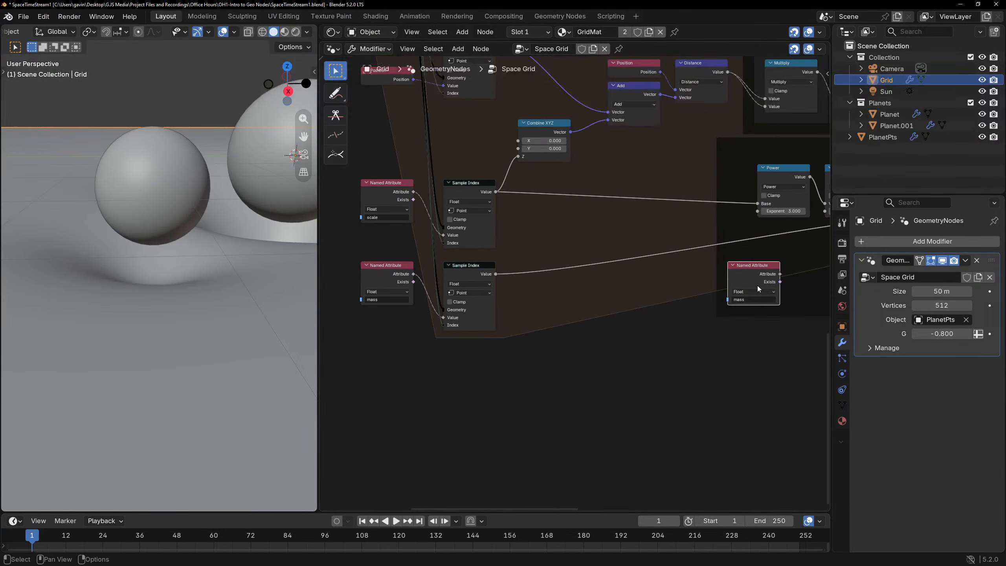
pyautogui.press('x')
# Enlarge the 3D viewport to show both planets and set Planet.001's Mass to 0.848.
pyautogui.moveTo(318, 204); pyautogui.dragTo(812, 204)
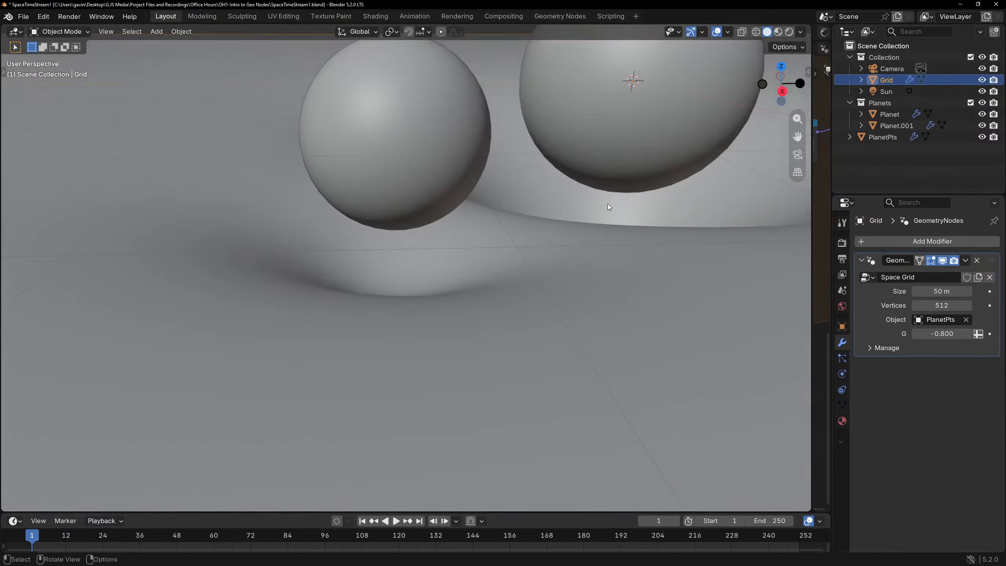
pyautogui.scroll(-5, 608, 203)
pyautogui.moveTo(597, 211); pyautogui.dragTo(557, 220, button='middle')
pyautogui.click(892, 126)
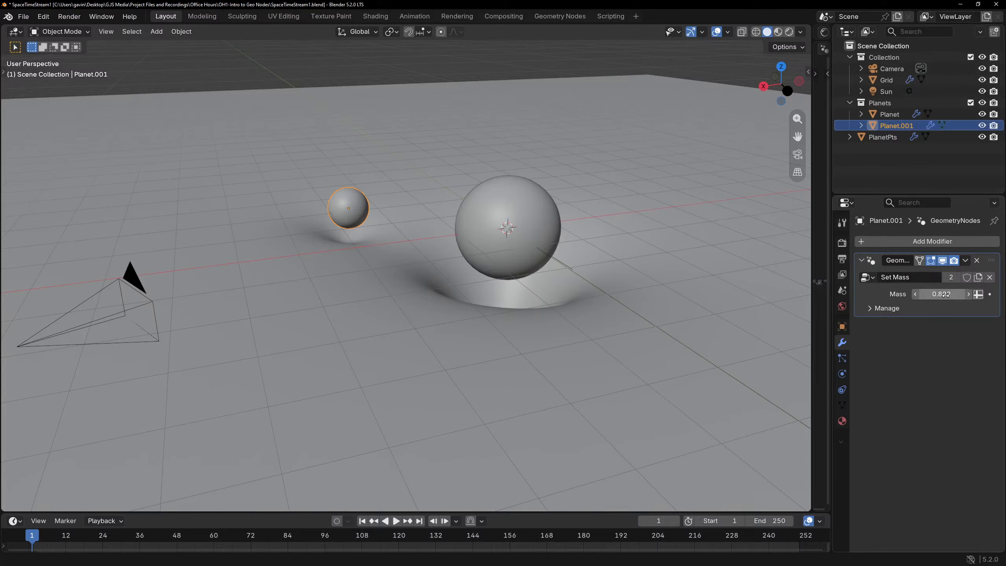
pyautogui.moveTo(945, 294); pyautogui.dragTo(982, 293)
# Set Planet's Mass to 1.527 and the Grid's G to -0.558.
pyautogui.click(892, 114)
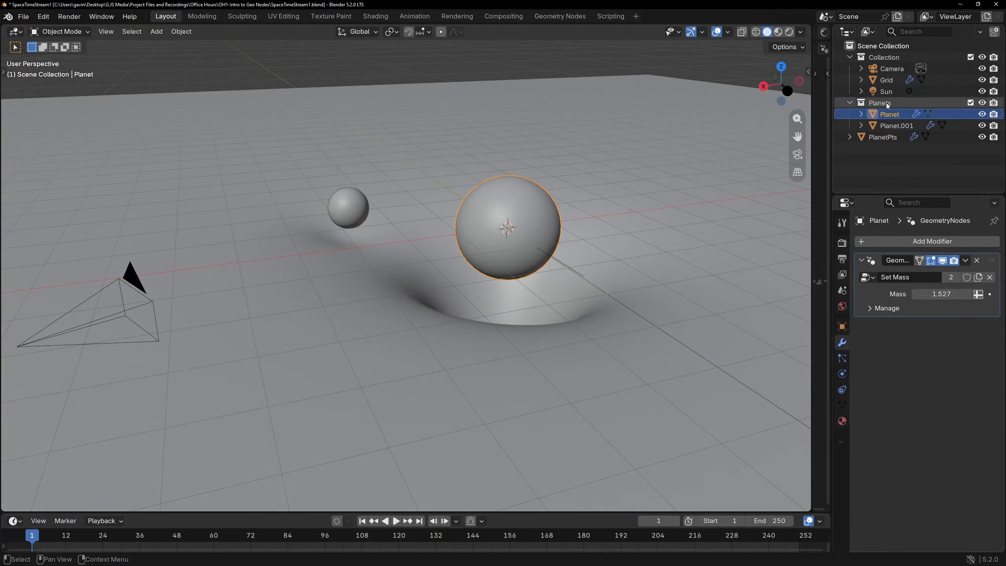
pyautogui.click(887, 79)
pyautogui.moveTo(947, 329)
pyautogui.mouseDown()
pyautogui.moveTo(958, 329)
pyautogui.moveTo(933, 329)
pyautogui.moveTo(940, 334)
pyautogui.mouseUp()
pyautogui.moveTo(351, 243); pyautogui.dragTo(294, 262, button='middle')
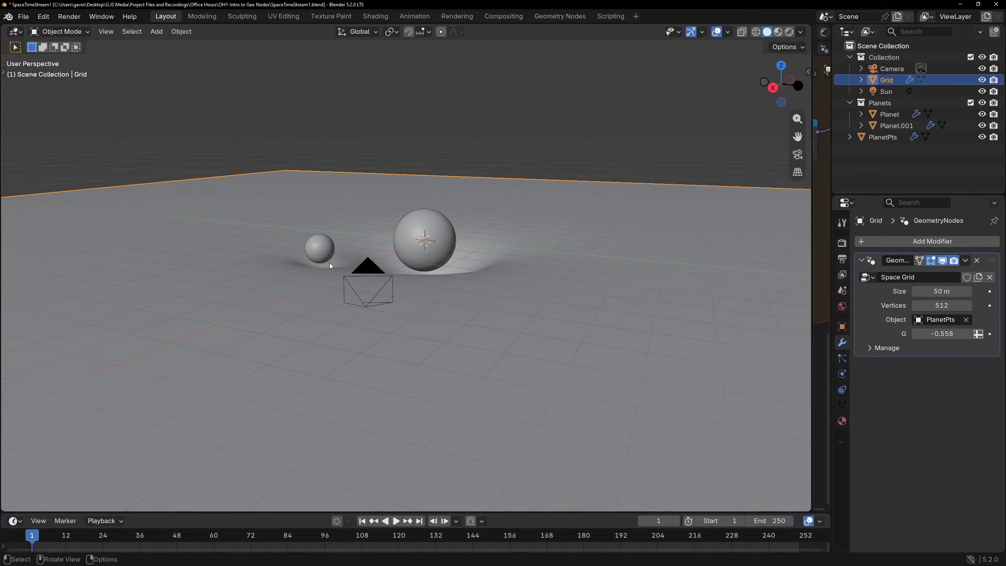
# Compare the two planets' masses and examine their dents in the grid using Rendered viewport shading.
pyautogui.click(318, 245)
pyautogui.click(440, 239)
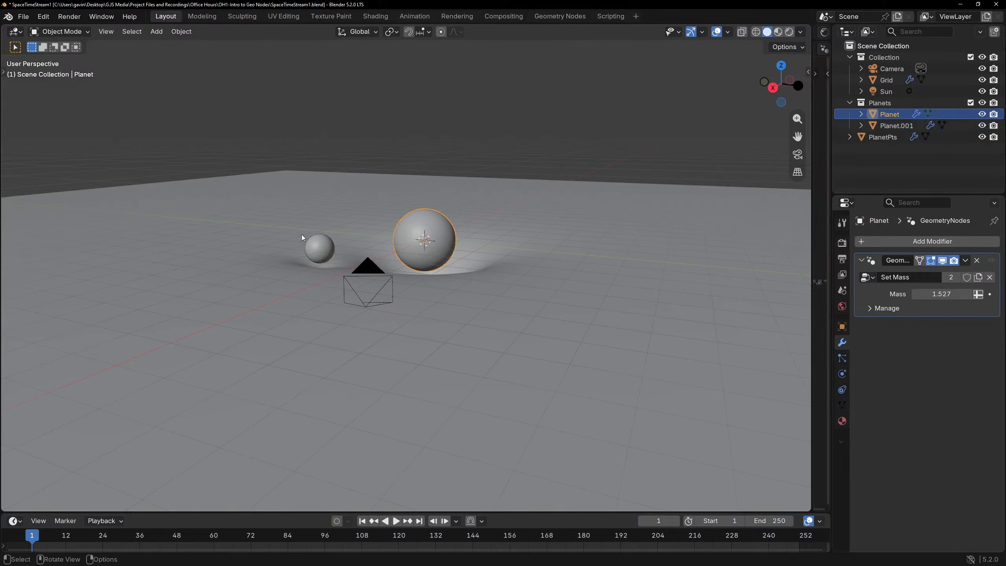
pyautogui.click(318, 244)
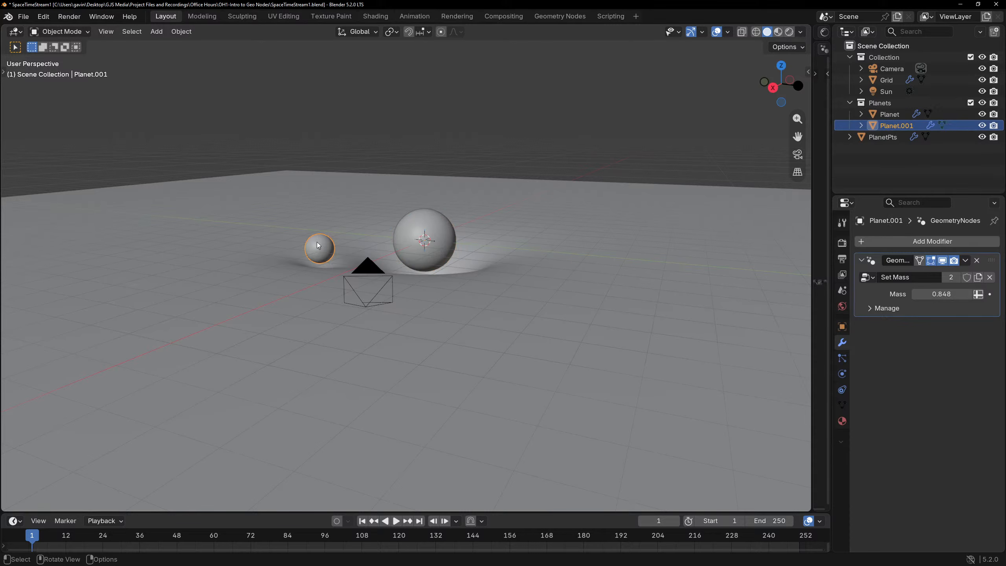
pyautogui.click(788, 34)
pyautogui.scroll(4, 323, 238)
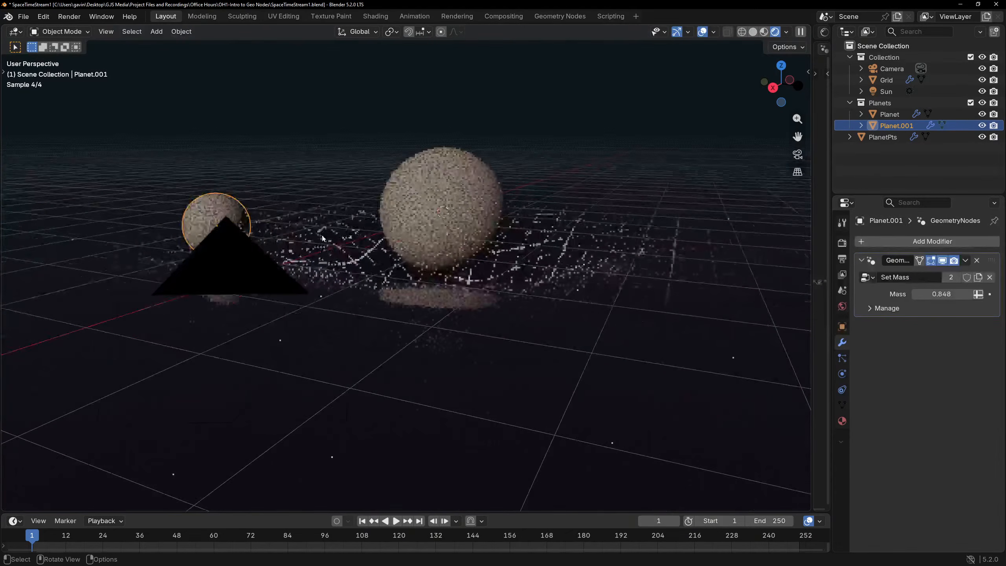
pyautogui.scroll(-2, 321, 237)
pyautogui.moveTo(310, 192); pyautogui.dragTo(300, 223, button='middle')
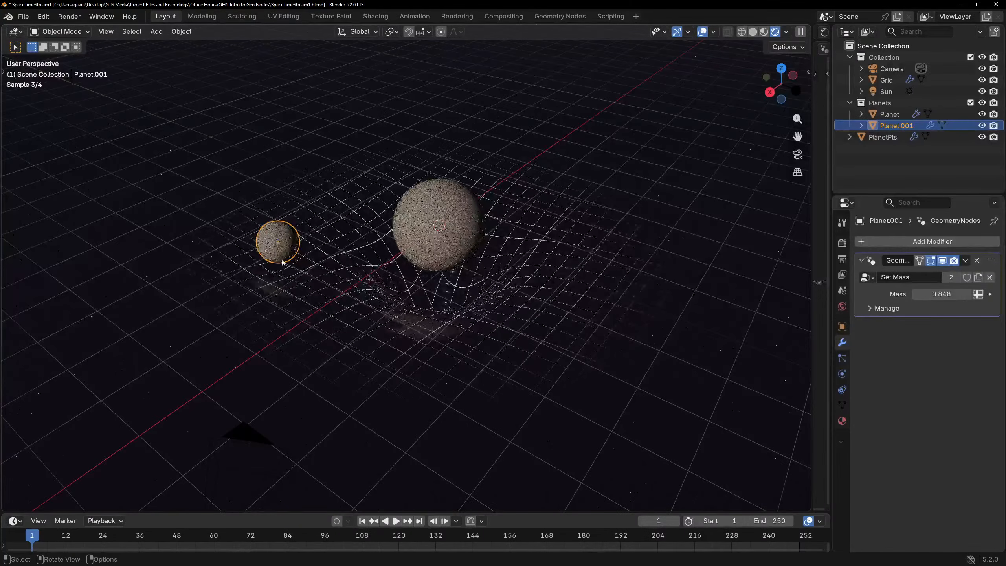
pyautogui.moveTo(396, 215); pyautogui.dragTo(456, 248, button='middle')
pyautogui.moveTo(393, 291); pyautogui.dragTo(419, 291, button='middle')
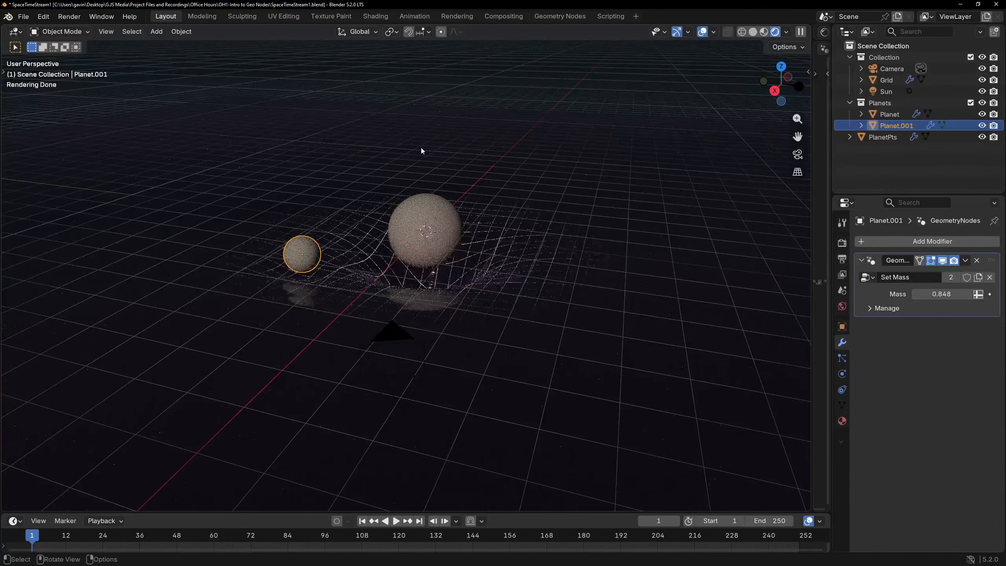
# Switch the viewport to Material Preview shading and weaken the Grid's G for a shallower dent, checking it from below.
pyautogui.click(765, 31)
pyautogui.moveTo(455, 171)
pyautogui.mouseDown(button='middle')
pyautogui.moveTo(423, 186)
pyautogui.moveTo(398, 236)
pyautogui.moveTo(400, 257)
pyautogui.moveTo(397, 145)
pyautogui.moveTo(400, 155)
pyautogui.mouseUp(button='middle')
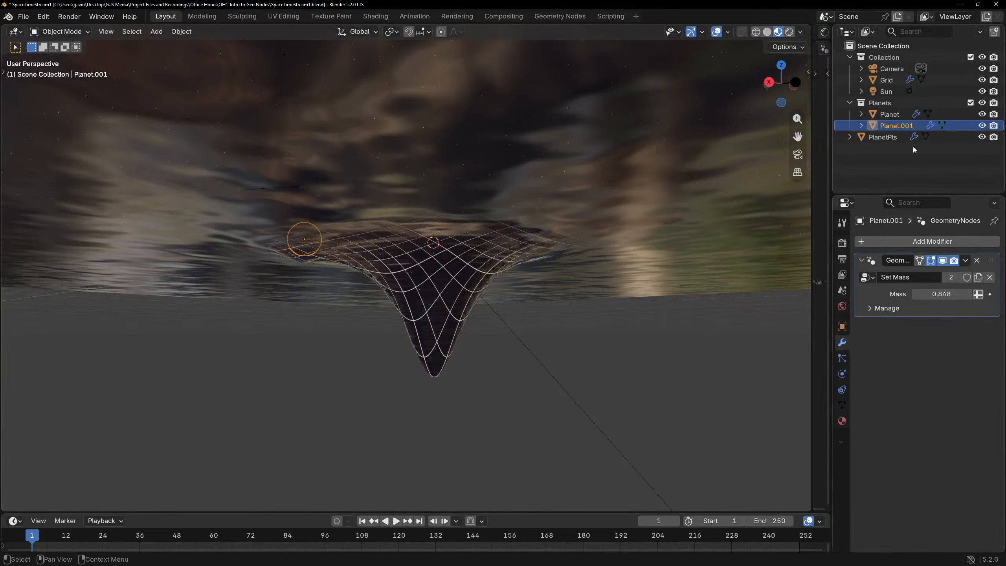
pyautogui.click(888, 81)
pyautogui.moveTo(943, 334); pyautogui.dragTo(947, 335)
# Set Planet.001's Mass to 1.367 and check the dents from above the grid.
pyautogui.click(896, 126)
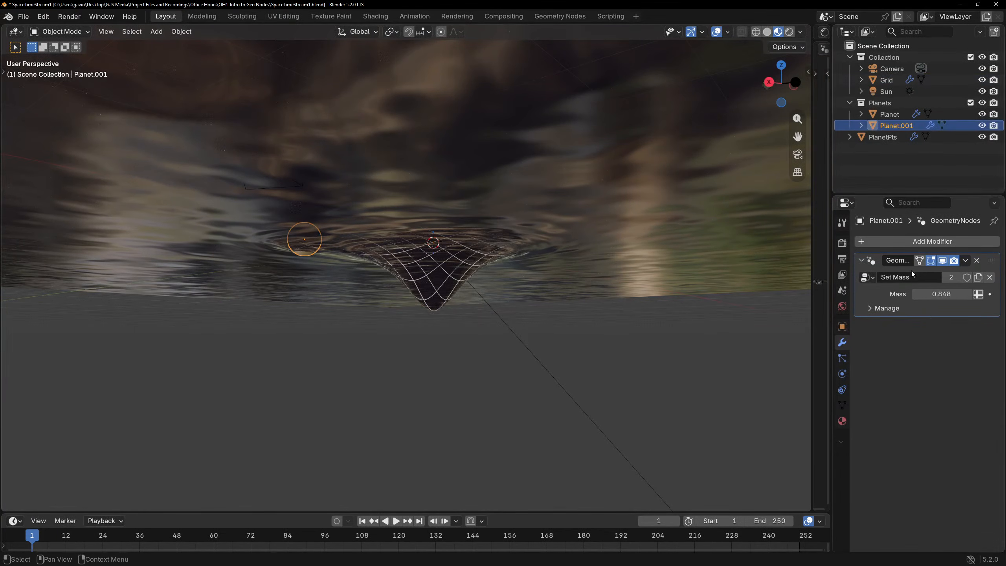
pyautogui.moveTo(942, 293); pyautogui.dragTo(946, 293)
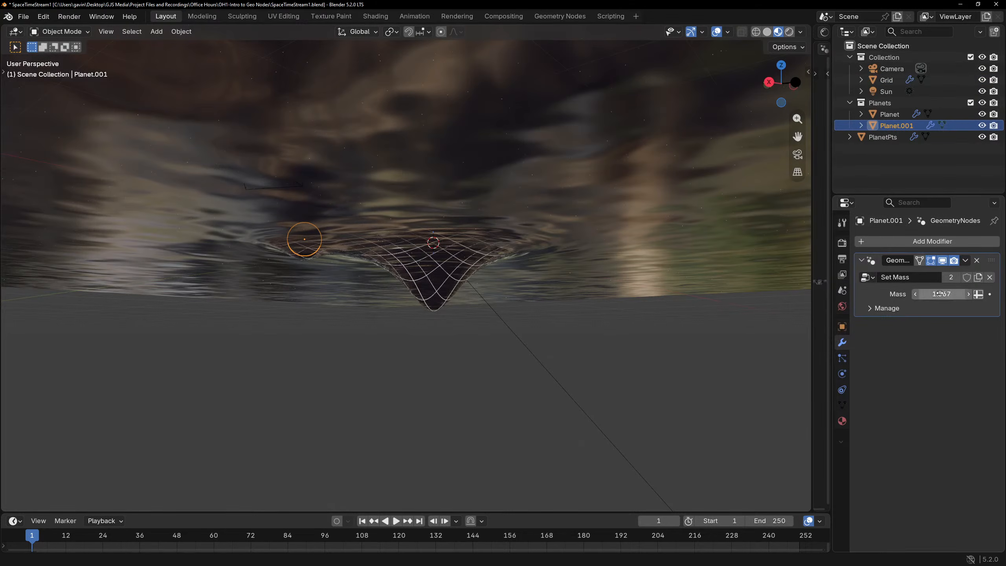
pyautogui.moveTo(552, 248)
pyautogui.mouseDown(button='middle')
pyautogui.moveTo(551, 305)
pyautogui.moveTo(545, 261)
pyautogui.mouseUp(button='middle')
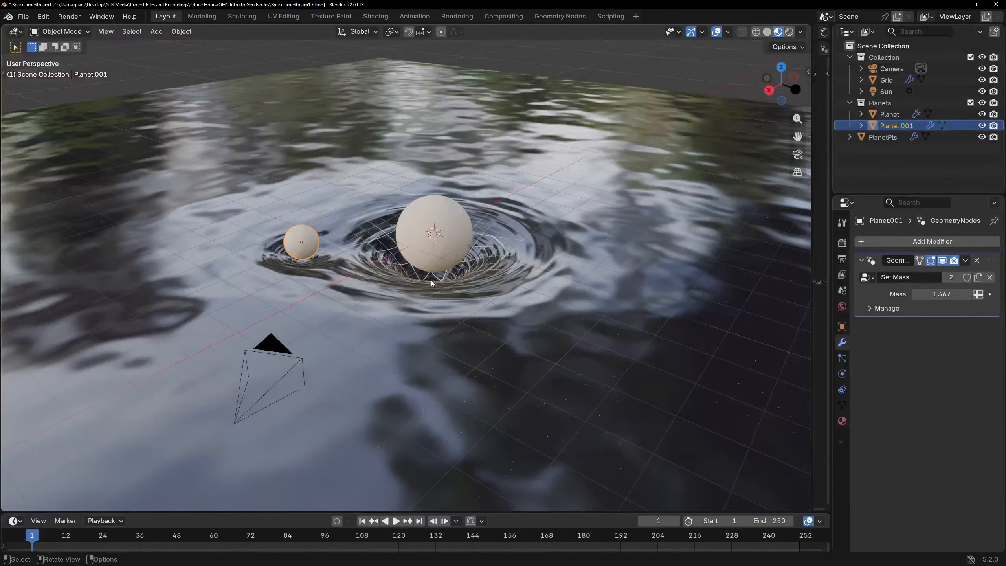
pyautogui.moveTo(431, 240); pyautogui.dragTo(428, 185, button='middle')
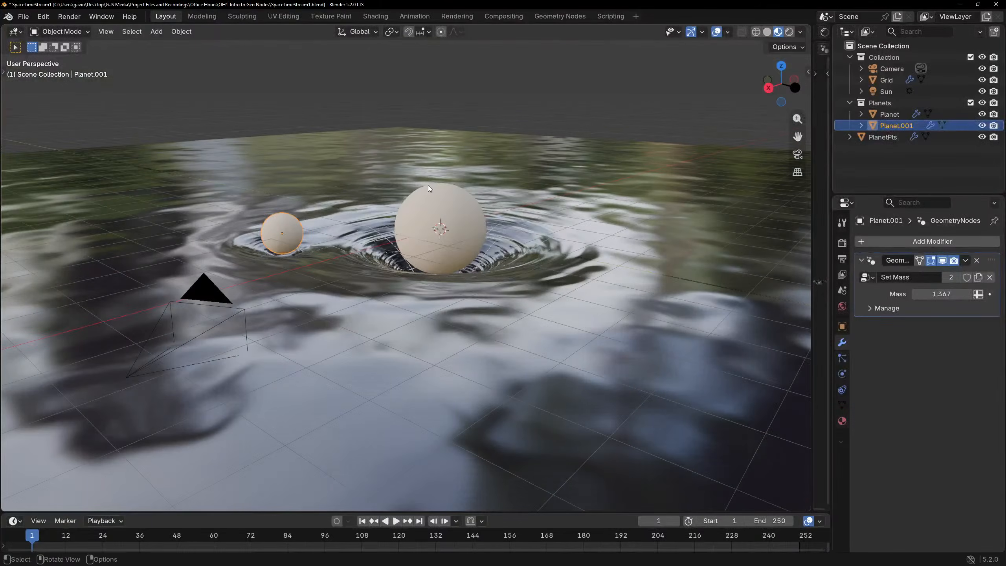
# Move Planet.001 freehand in the horizontal plane with global Z locked, slightly closer to the large planet.
pyautogui.press('g')
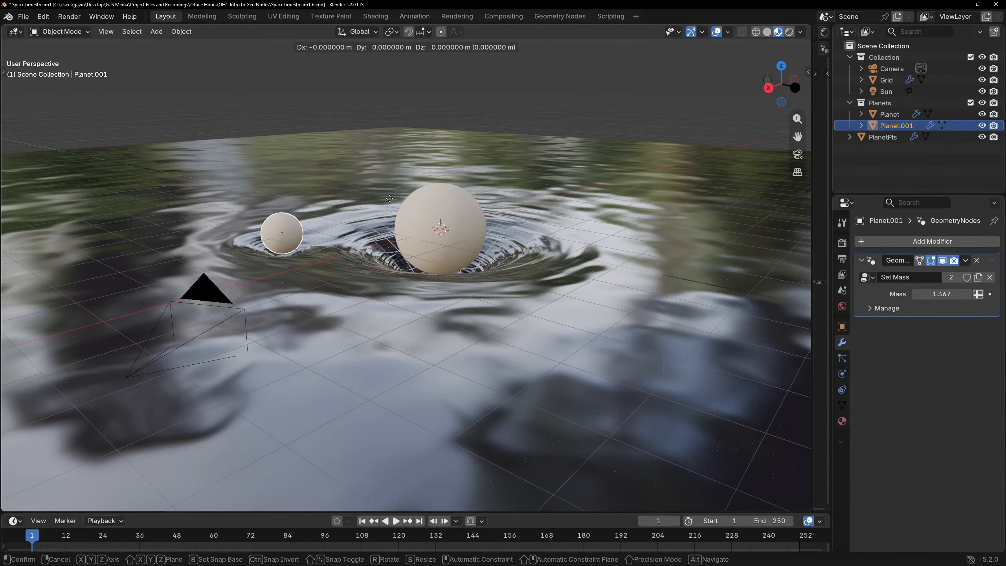
pyautogui.hotkey('shift', 'z')
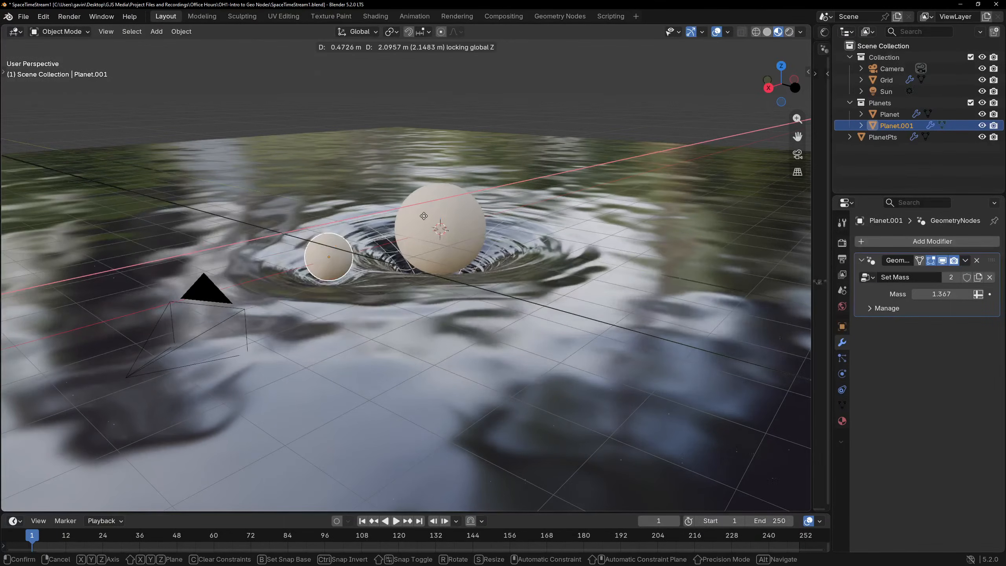
pyautogui.click(488, 171)
pyautogui.moveTo(488, 171); pyautogui.dragTo(486, 154, button='middle')
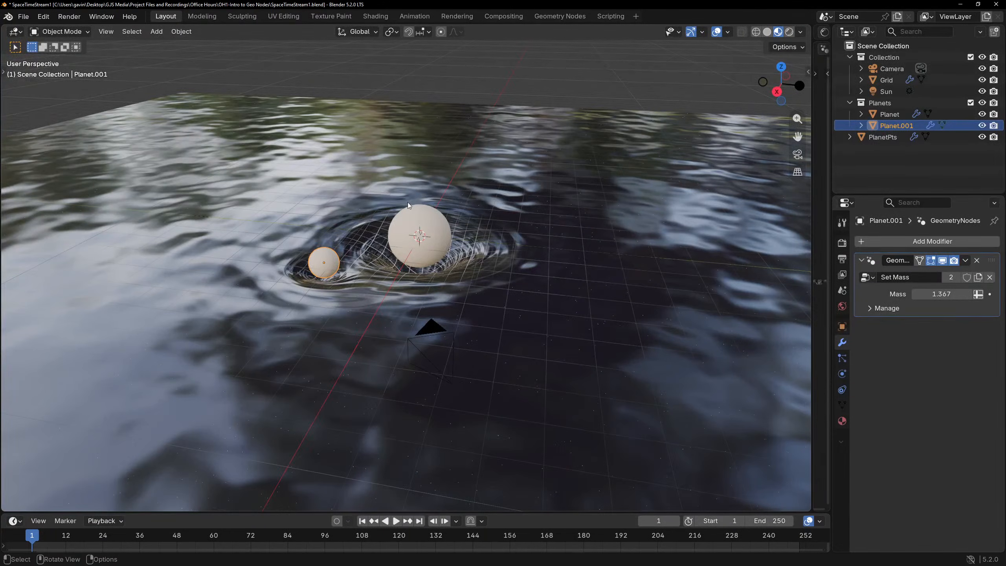
pyautogui.moveTo(405, 196); pyautogui.dragTo(703, 90, button='middle')
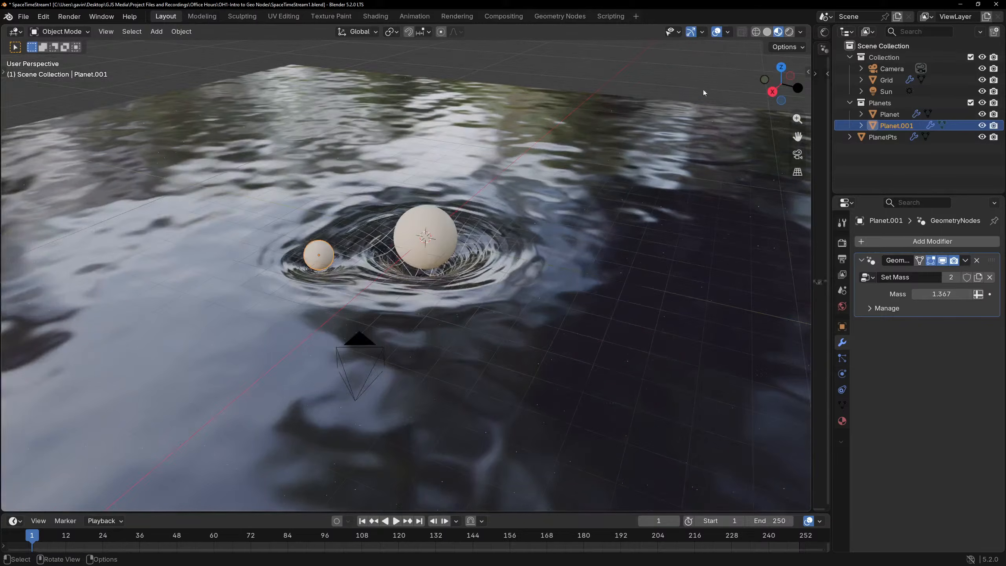
# Look through the camera and reframe it to a raised, angled view of both planets.
pyautogui.click(798, 154)
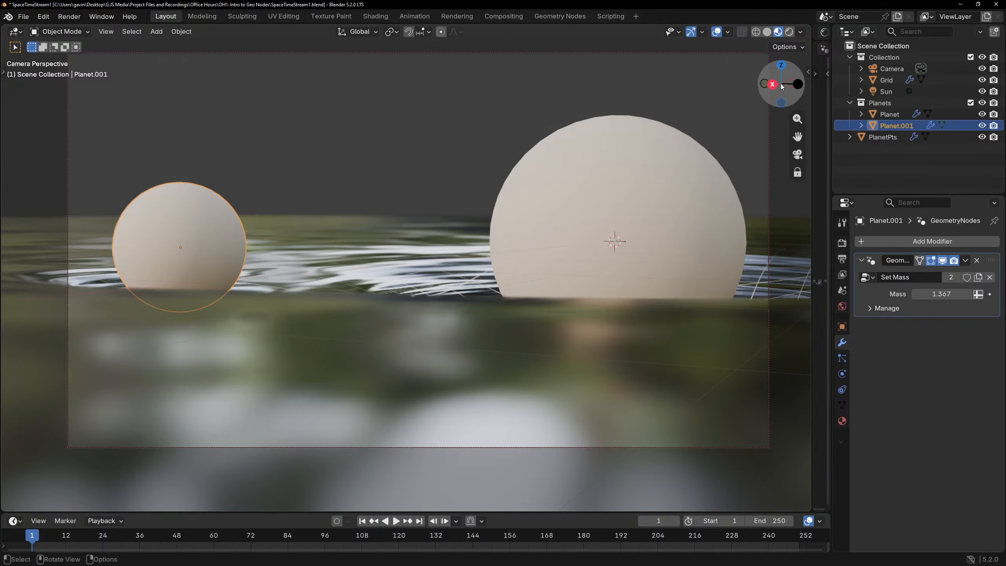
pyautogui.moveTo(786, 84)
pyautogui.mouseDown()
pyautogui.moveTo(778, 107)
pyautogui.moveTo(799, 89)
pyautogui.moveTo(779, 90)
pyautogui.mouseUp()
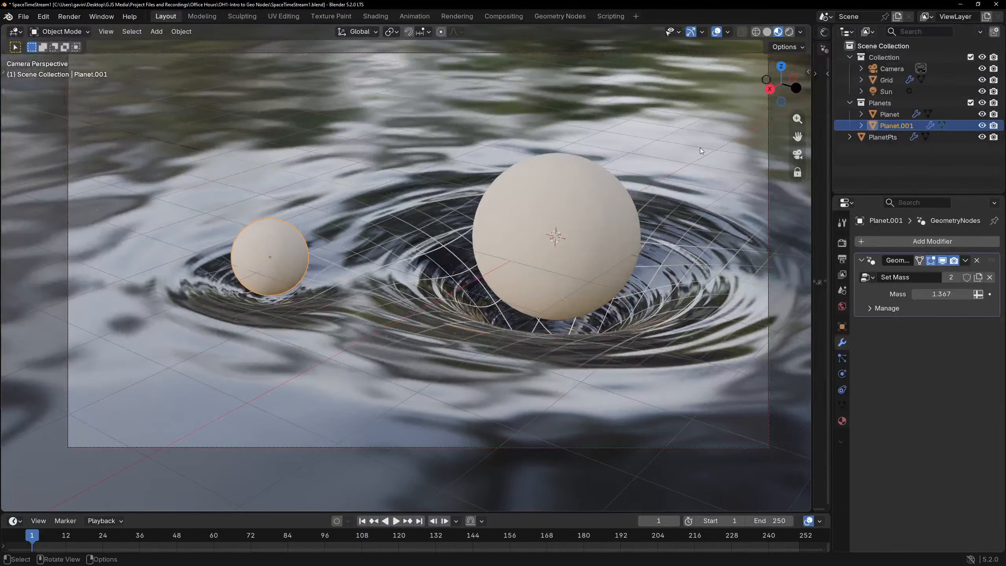
pyautogui.keyDown('shift'); pyautogui.moveTo(701, 159); pyautogui.dragTo(644, 130, button='middle'); pyautogui.keyUp('shift')
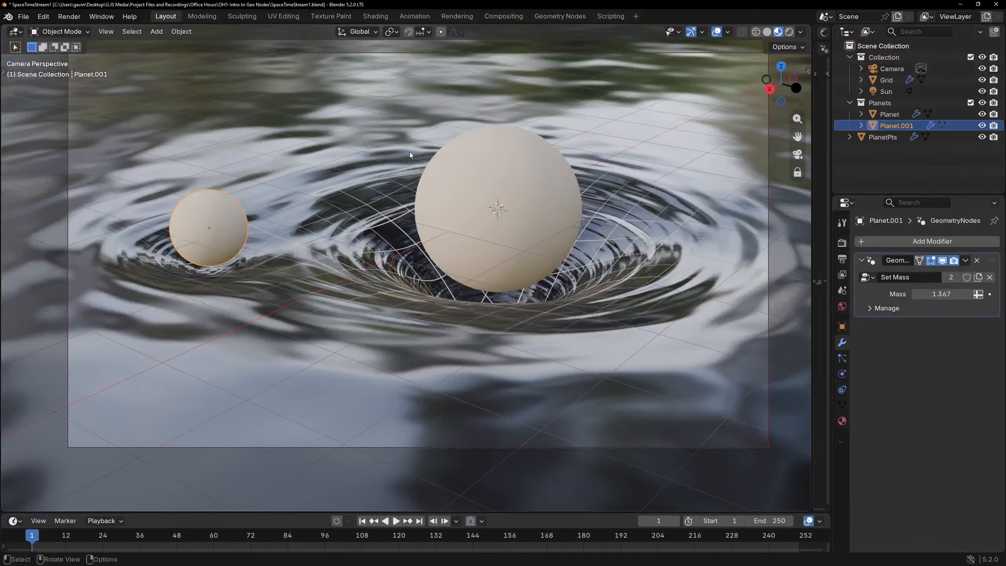
# Move Planet.001 about 0.70 m in X and 2.69 m in Y, with global Z locked.
pyautogui.press('g')
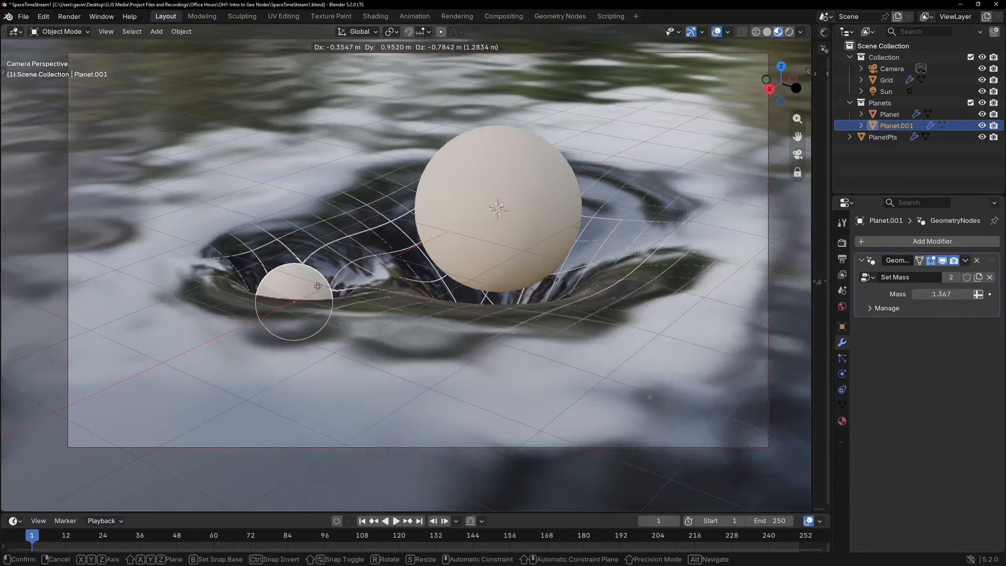
pyautogui.hotkey('shift', 'z')
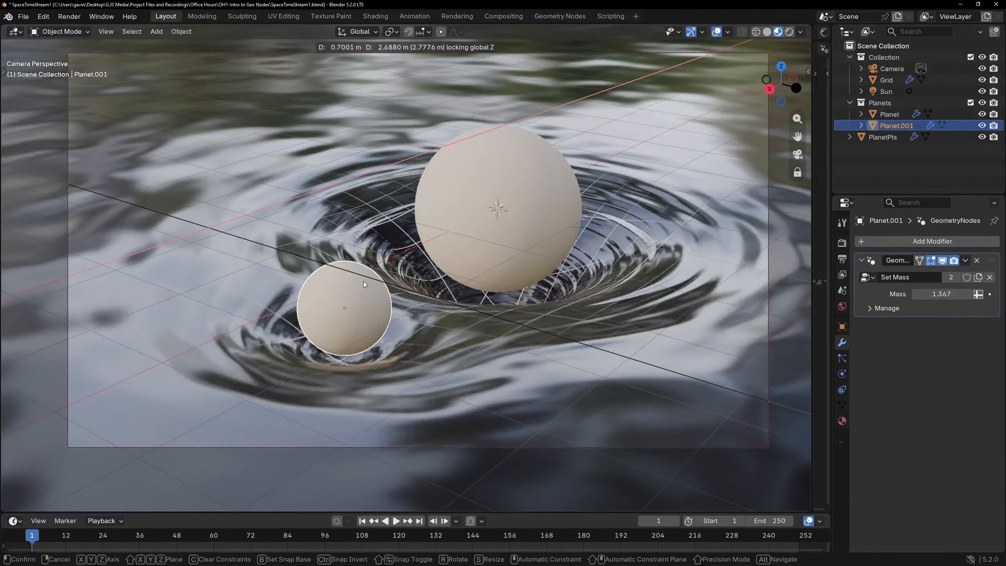
pyautogui.click(363, 281)
# Fine-tune the camera's angle, position and distance to frame both planets in the upper part of the shot.
pyautogui.moveTo(784, 93); pyautogui.dragTo(783, 94)
pyautogui.keyDown('shift'); pyautogui.moveTo(610, 169); pyautogui.dragTo(623, 141, button='middle'); pyautogui.keyUp('shift')
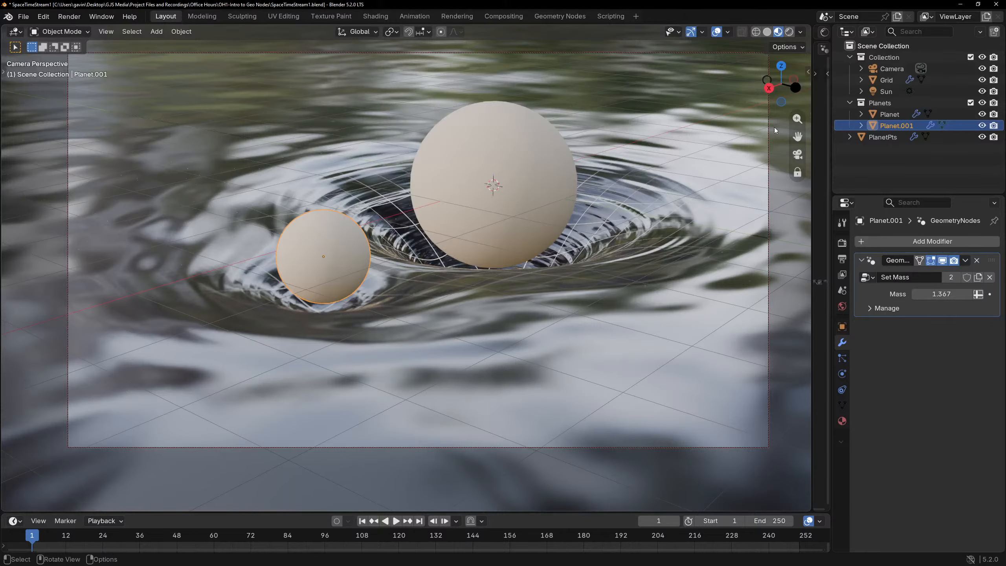
pyautogui.moveTo(797, 119); pyautogui.dragTo(779, 95)
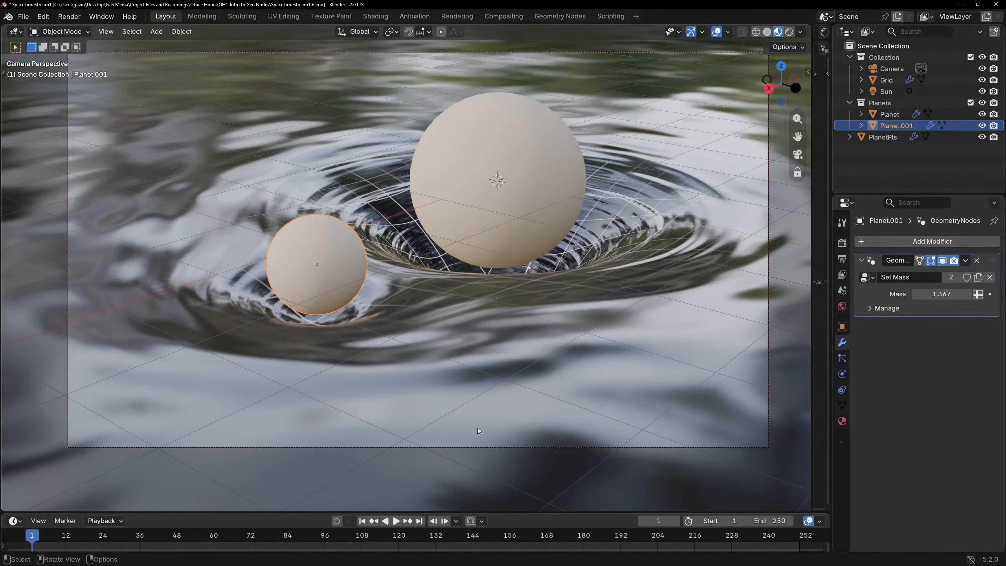
# Switch to the Image Editor render window, choose Slot 6 and render the current frame.
pyautogui.hotkey('alt', 'Tab')
pyautogui.hotkey('alt', 'Tab')
pyautogui.hotkey('alt', 'Tab')
pyautogui.hotkey('alt', 'Tab')
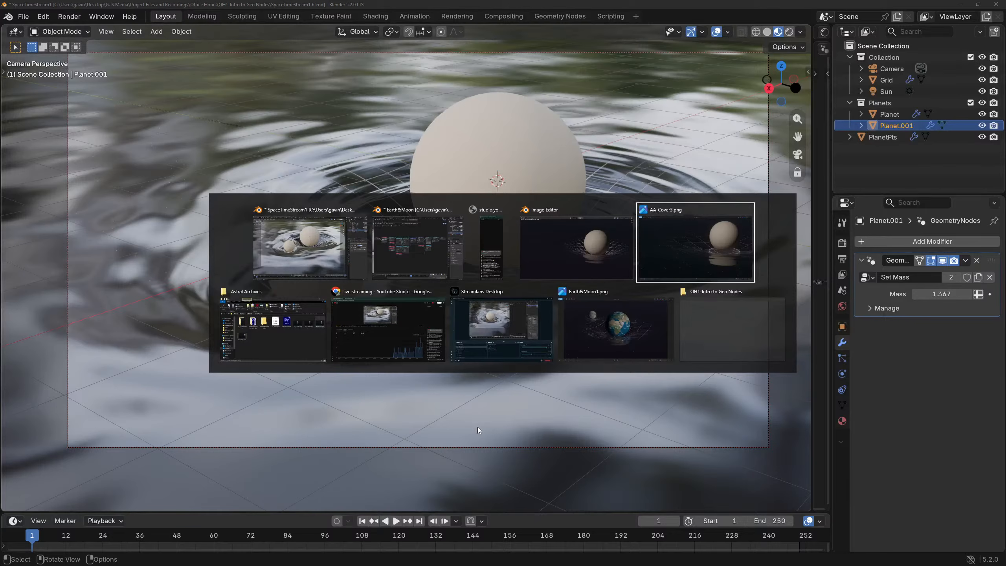
pyautogui.hotkey('alt', 'shift', 'Tab')
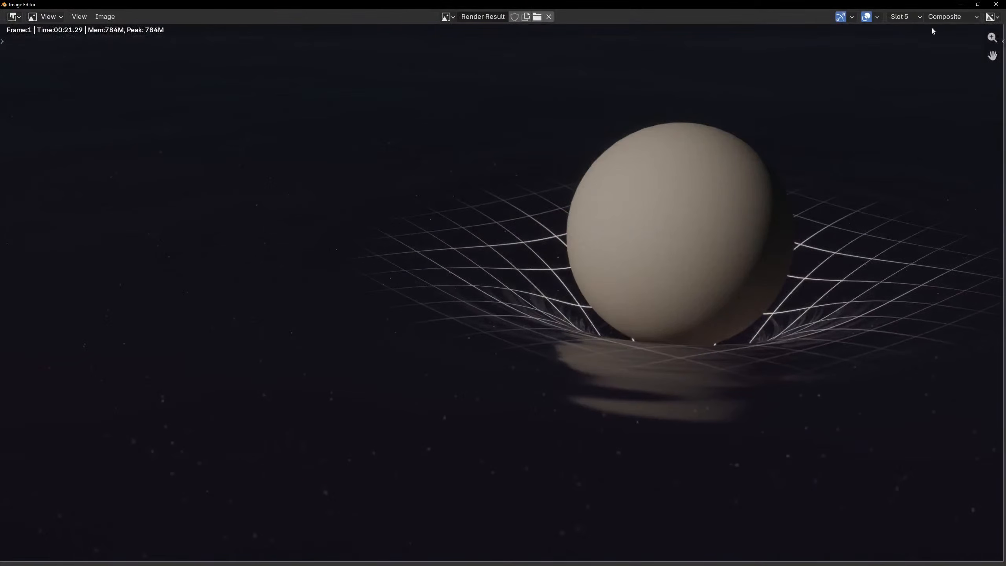
pyautogui.click(908, 16)
pyautogui.click(925, 86)
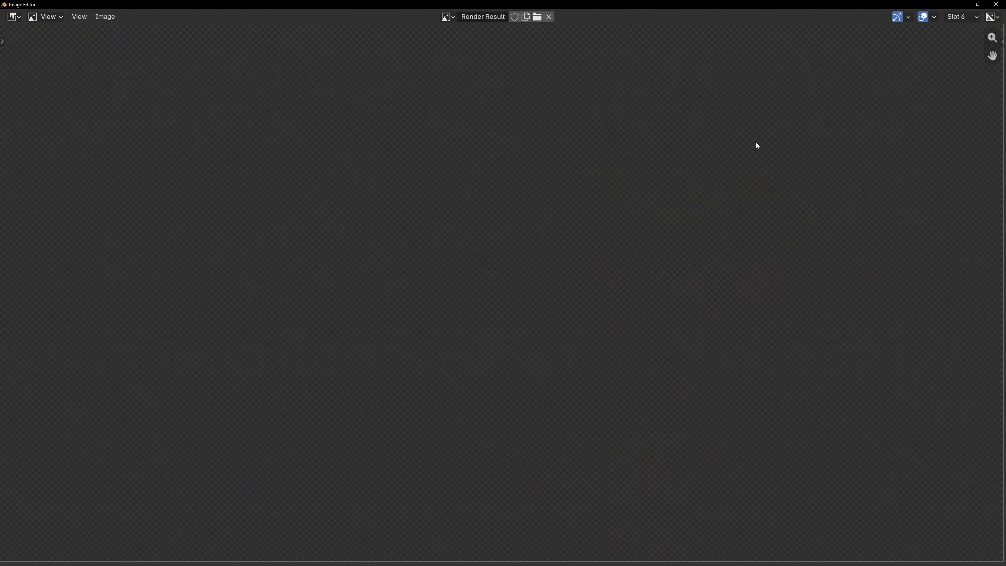
pyautogui.press('F12')
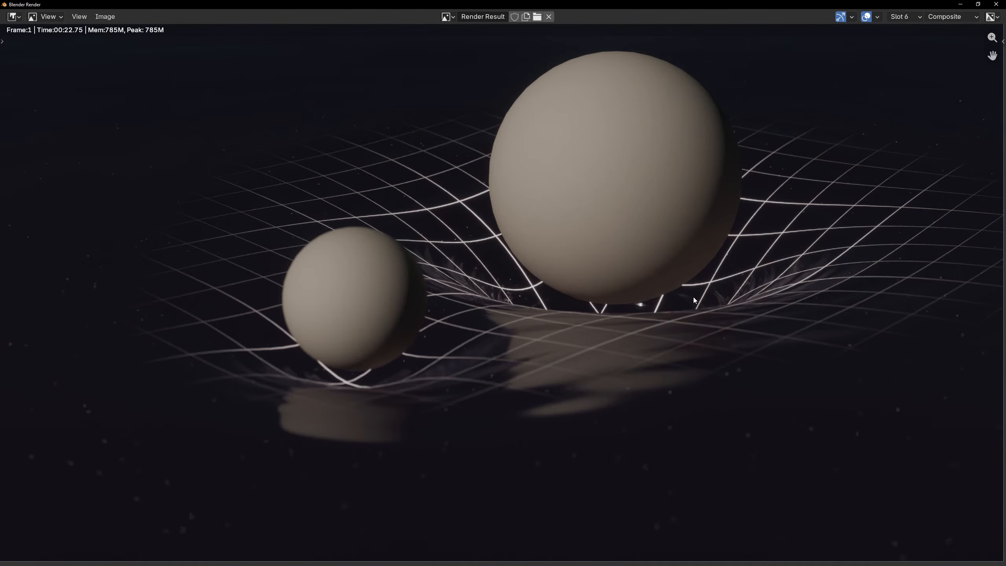
# Switch to the image viewer with Earth&Moon1.png, maximize it and examine the planets and deformed grid as reference.
pyautogui.hotkey('alt', 'Tab')
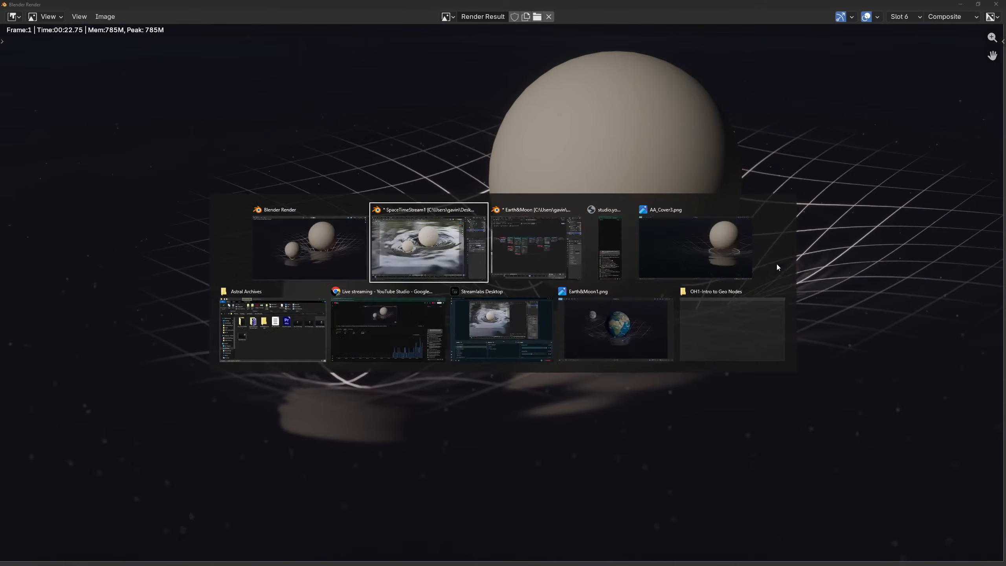
pyautogui.hotkey('alt', 'Tab')
pyautogui.hotkey('alt', 'Tab')
pyautogui.hotkey('alt', 'Tab')
pyautogui.hotkey('alt', 'Tab')
pyautogui.hotkey('alt', 'Tab')
pyautogui.hotkey('alt', 'Tab')
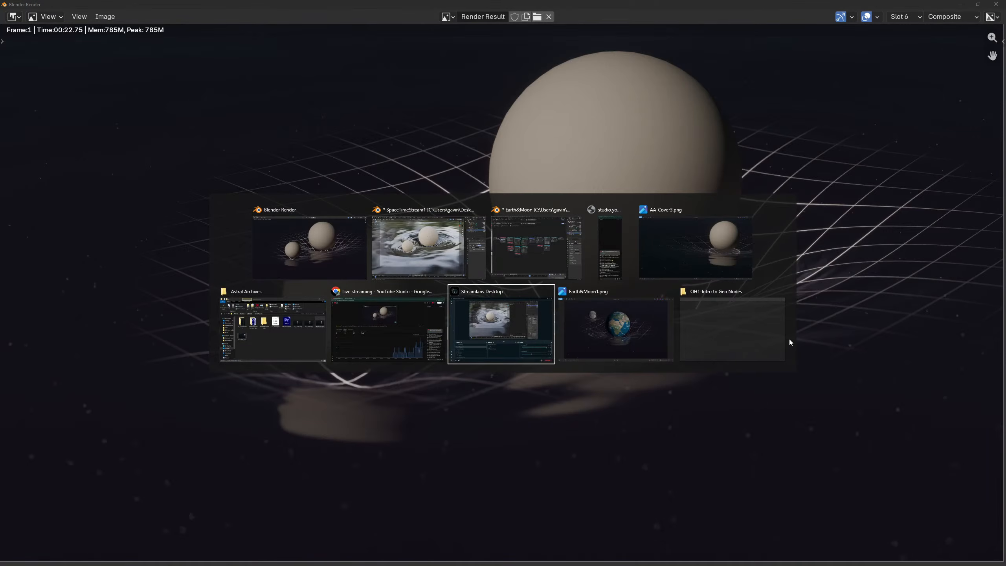
pyautogui.hotkey('alt', 'Tab')
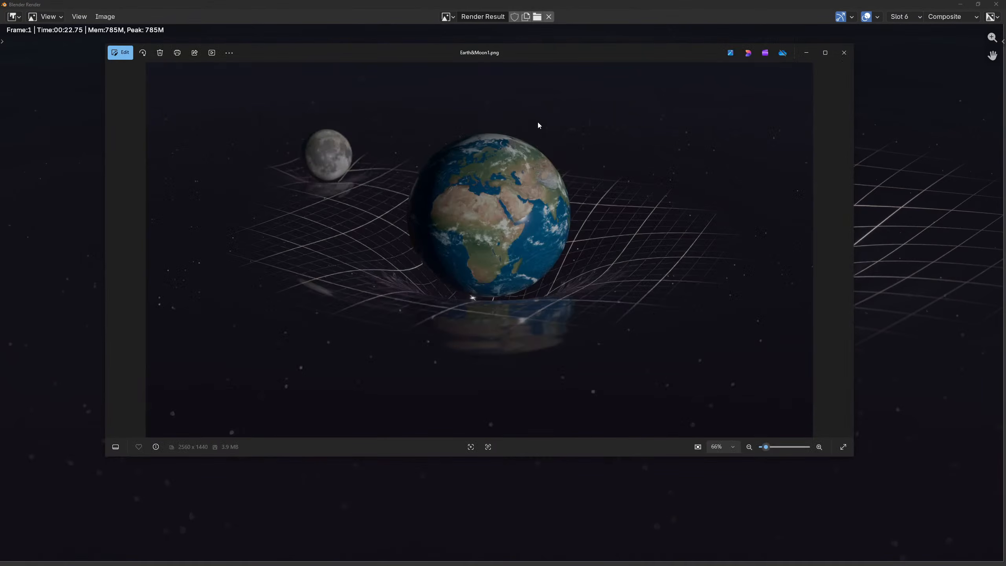
pyautogui.scroll(1, 555, 133)
pyautogui.scroll(3, 556, 137)
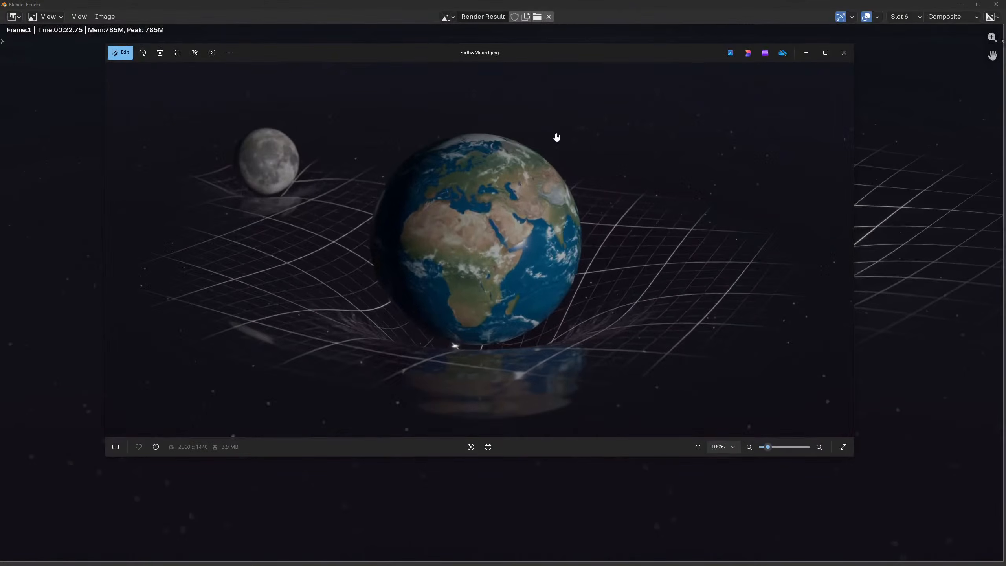
pyautogui.click(825, 53)
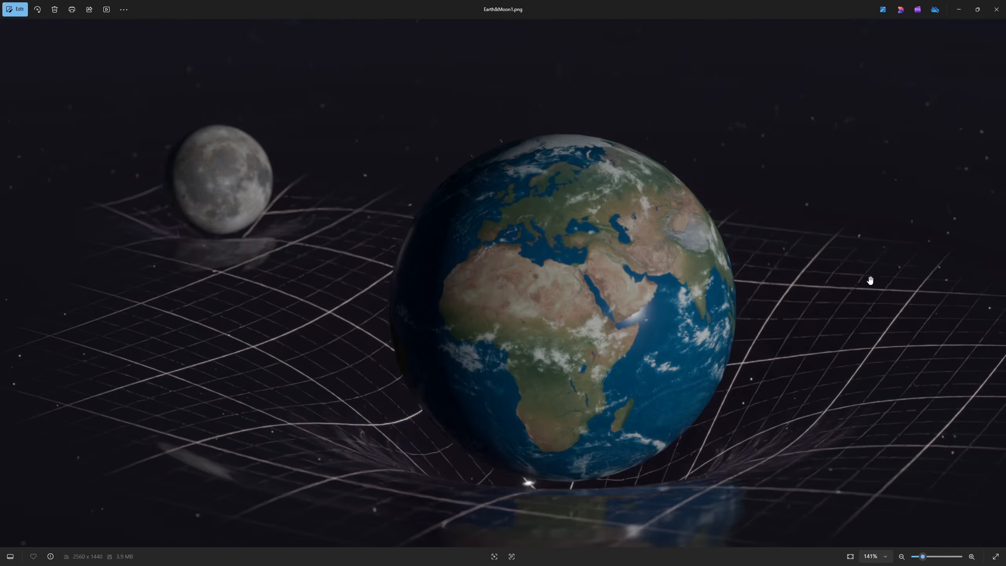
# Minimize the reference image and render windows, then enlarge the node editors beside the viewport and review the Space Grid node tree.
pyautogui.click(959, 9)
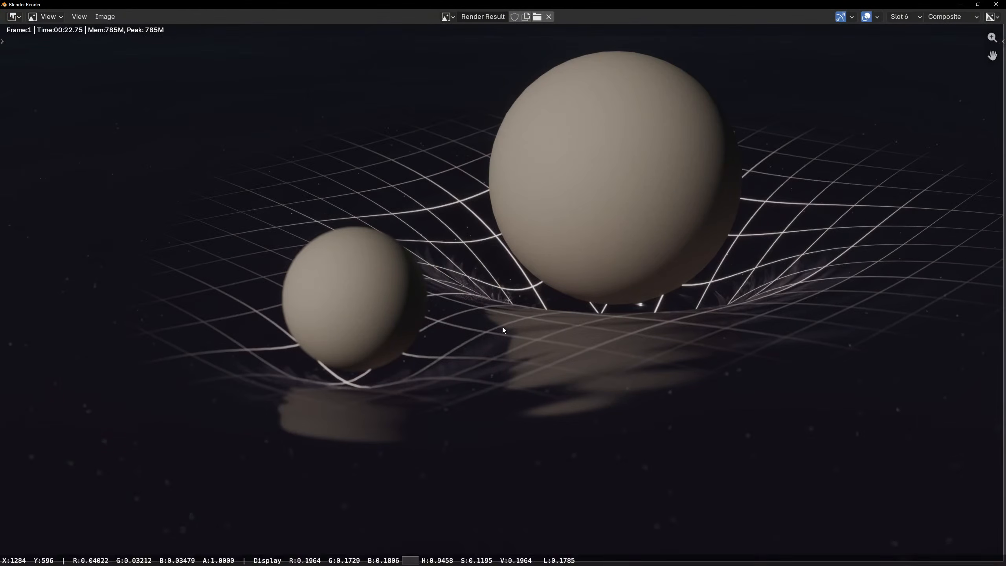
pyautogui.click(961, 3)
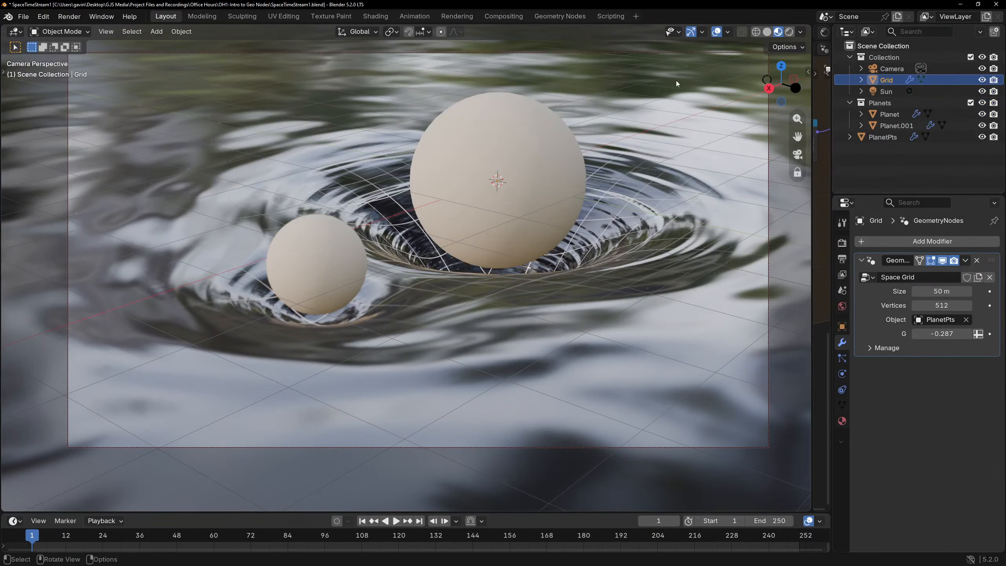
pyautogui.moveTo(812, 93); pyautogui.dragTo(261, 92)
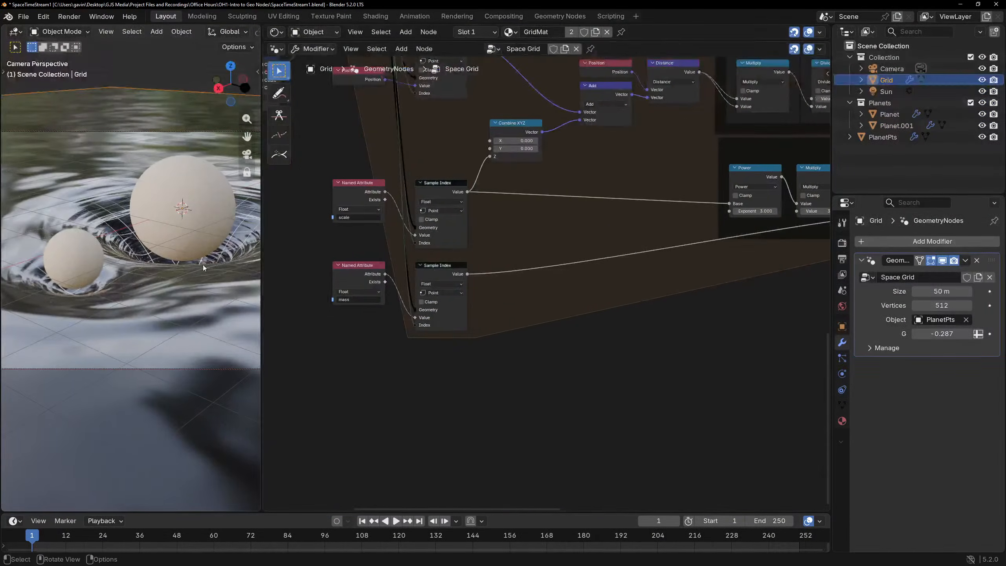
pyautogui.moveTo(552, 239); pyautogui.dragTo(655, 275, button='middle')
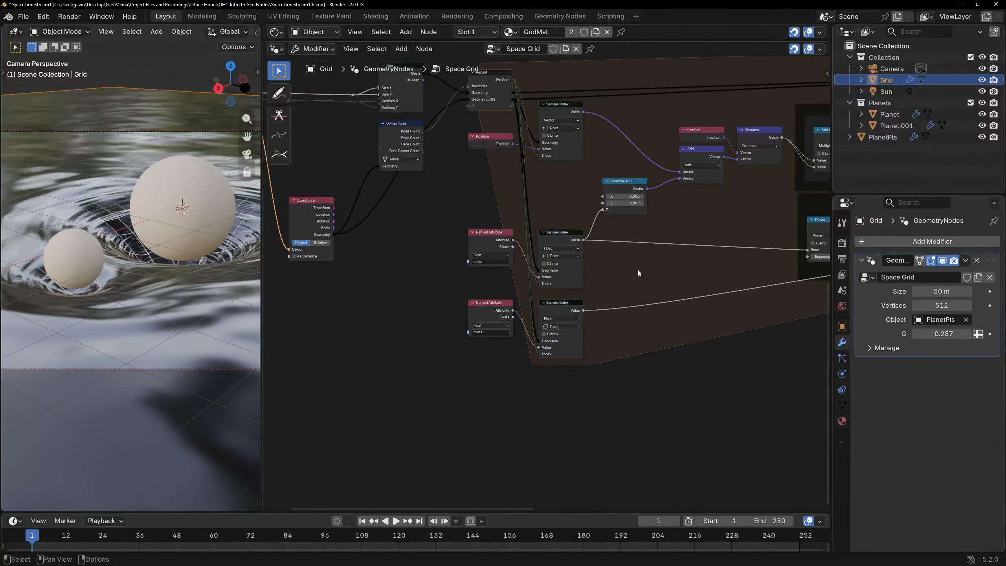
pyautogui.moveTo(549, 202); pyautogui.dragTo(569, 223, button='middle')
pyautogui.scroll(1, 569, 224)
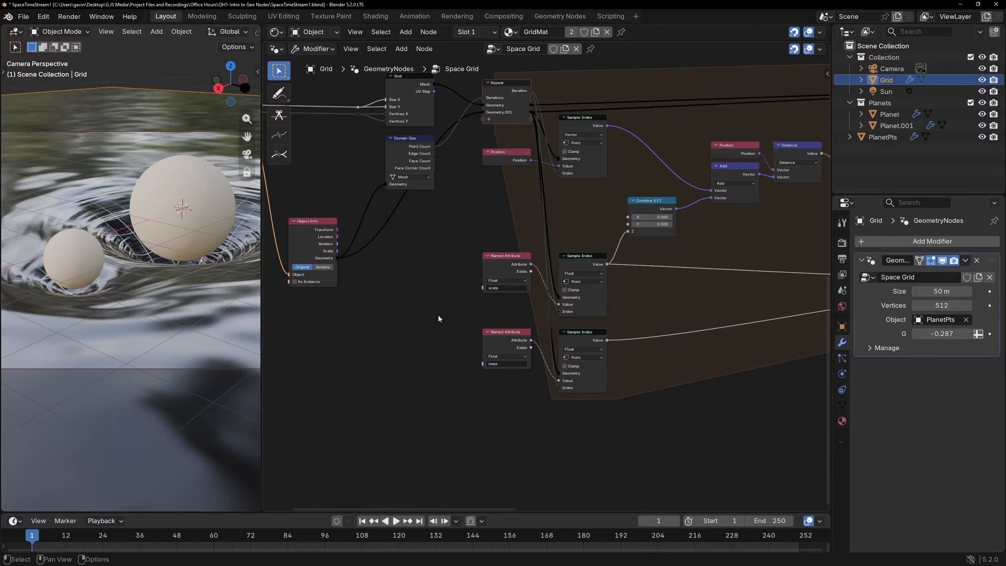
pyautogui.scroll(-1, 532, 220)
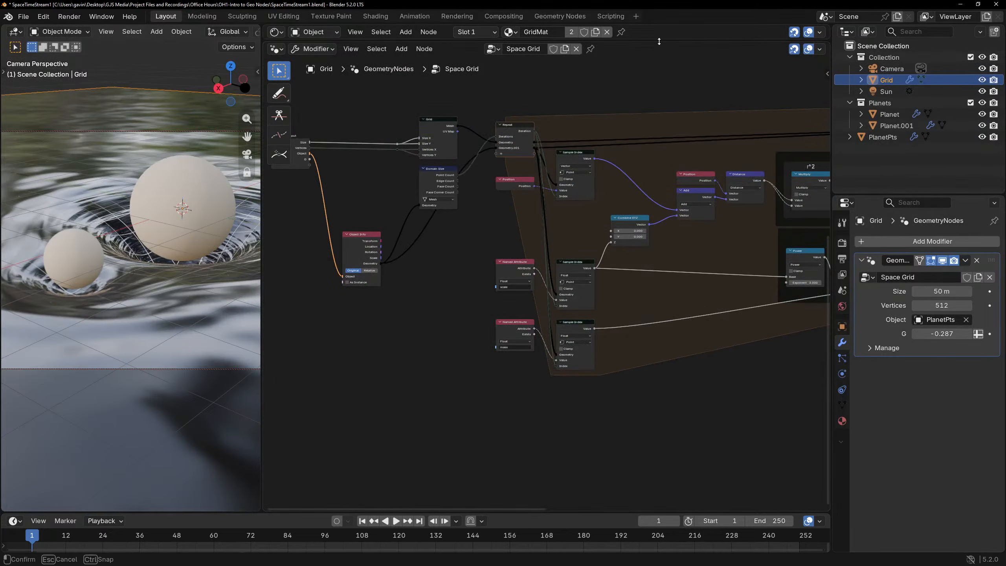
# Enlarge the Shader Editor and set GridMat's Value node feeding Combine XYZ to 0.0022 to make the grid lines thinner.
pyautogui.moveTo(658, 40); pyautogui.dragTo(635, 431)
pyautogui.scroll(6, 705, 221)
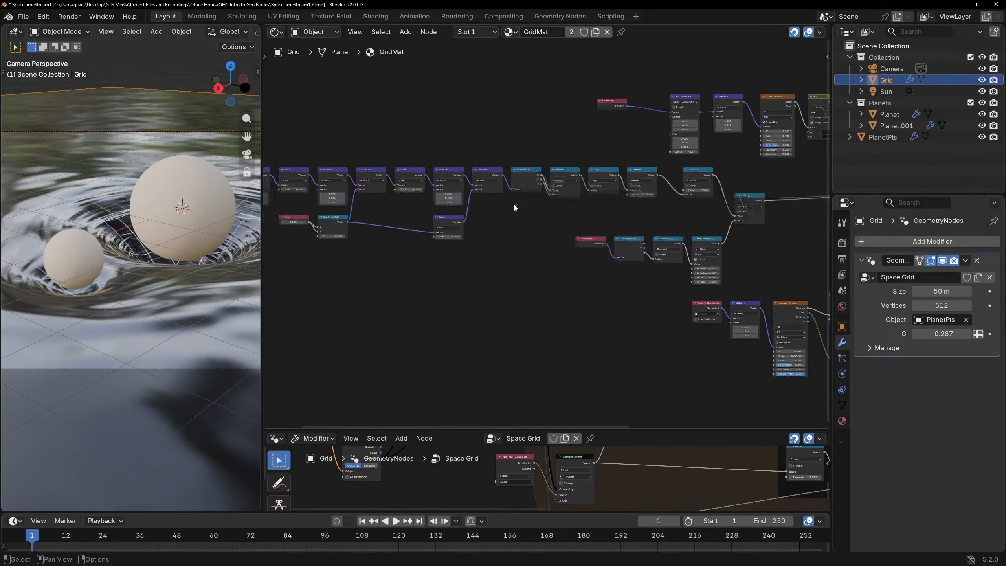
pyautogui.moveTo(579, 208); pyautogui.dragTo(660, 235, button='middle')
pyautogui.scroll(7, 662, 236)
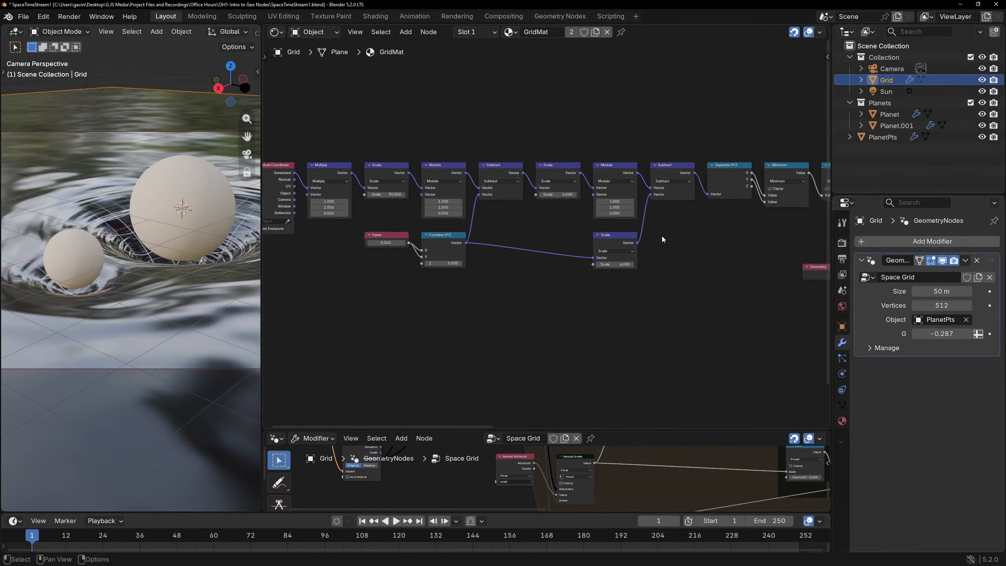
pyautogui.moveTo(503, 216); pyautogui.dragTo(627, 228, button='middle')
pyautogui.scroll(-2, 626, 228)
pyautogui.moveTo(694, 247); pyautogui.dragTo(626, 245, button='middle')
pyautogui.scroll(2, 600, 232)
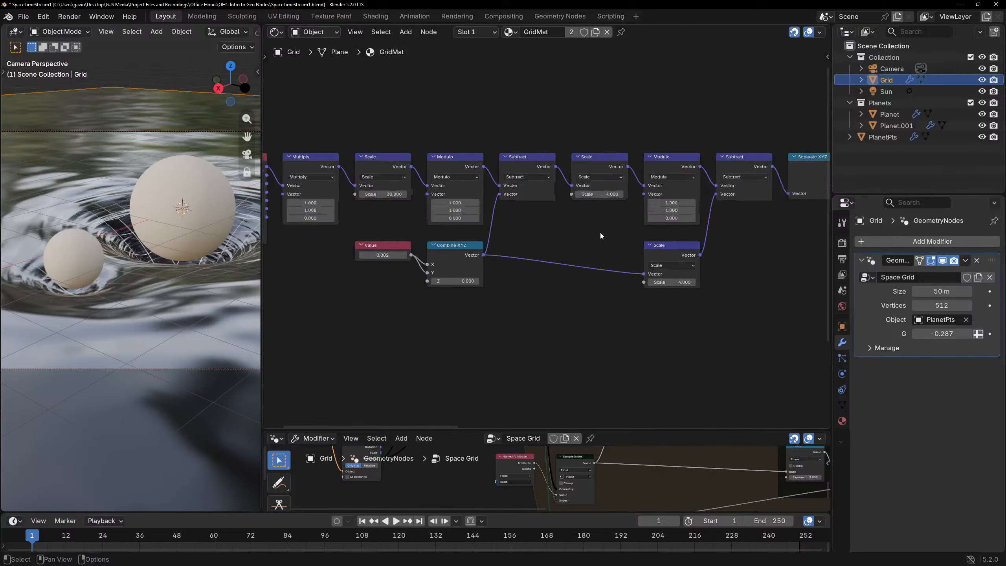
pyautogui.scroll(-2, 606, 232)
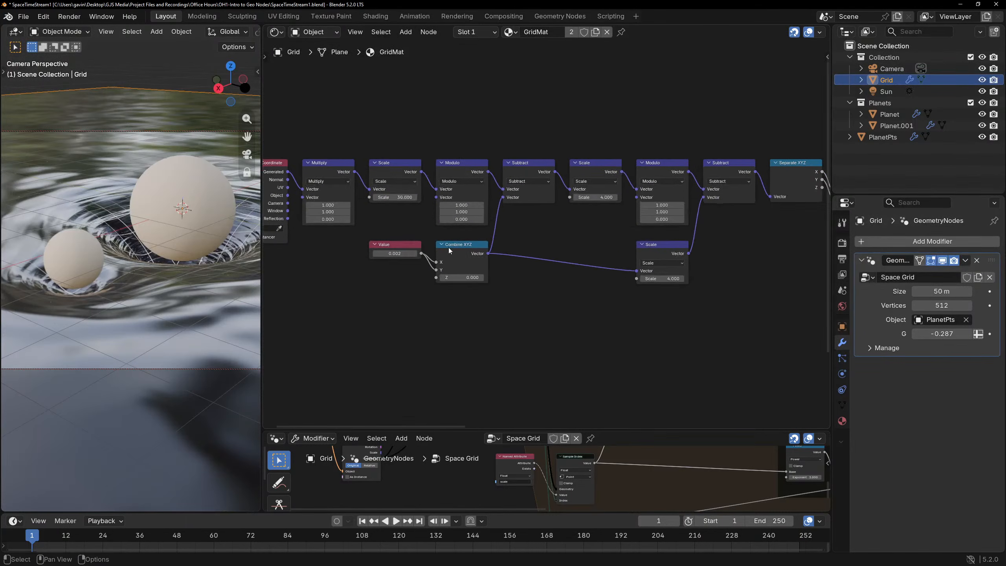
pyautogui.scroll(3, 448, 247)
pyautogui.doubleClick(458, 263)
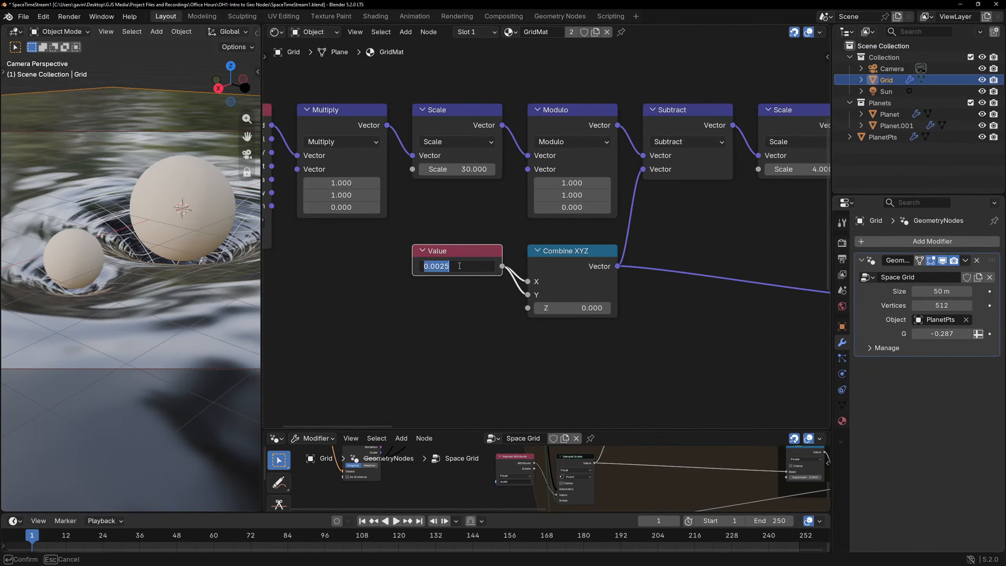
pyautogui.press('End')
pyautogui.press('BackSpace')
pyautogui.write('2')
pyautogui.press('Return')
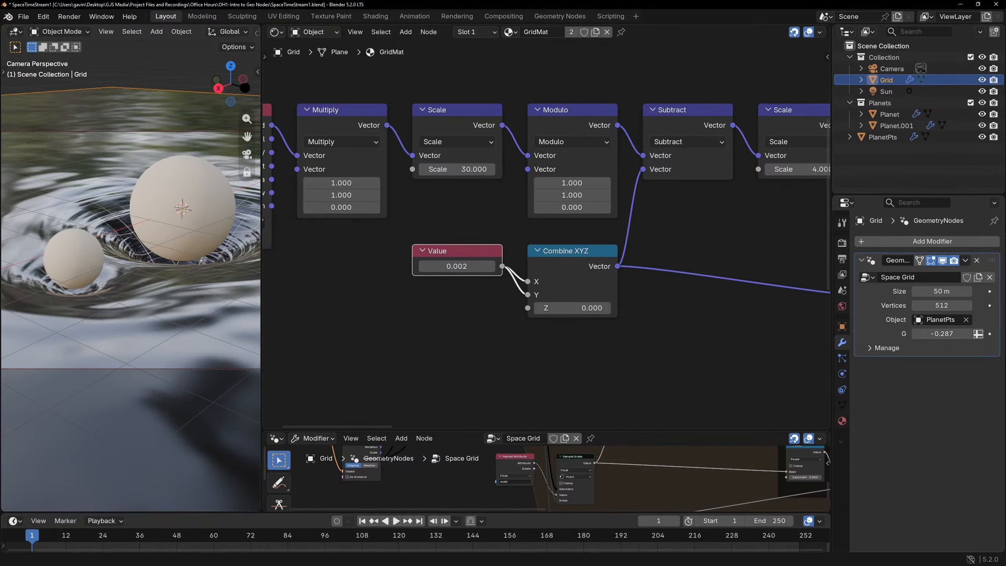
# Switch to the render window, choose Slot 7 and render the current frame.
pyautogui.hotkey('alt', 'Tab')
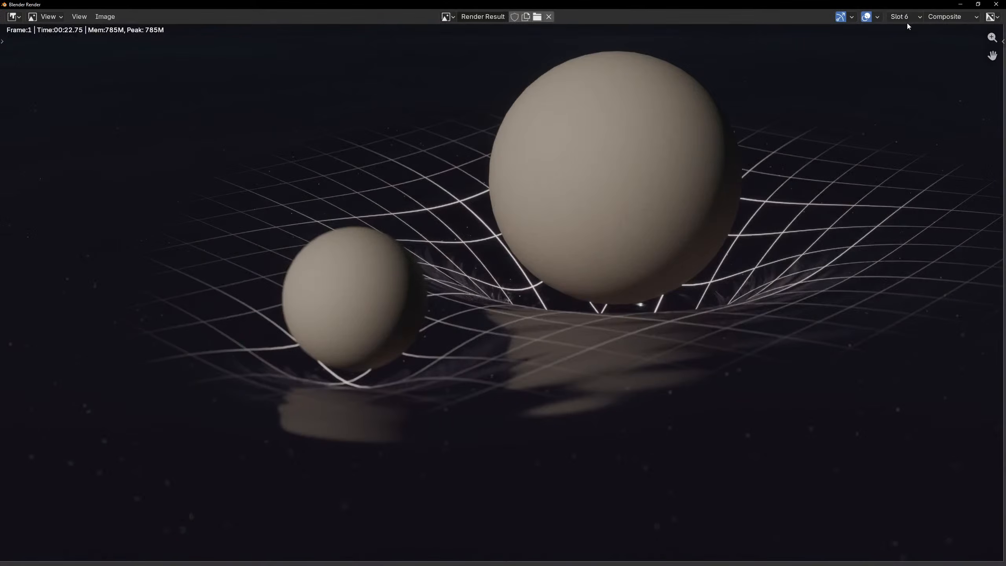
pyautogui.click(907, 17)
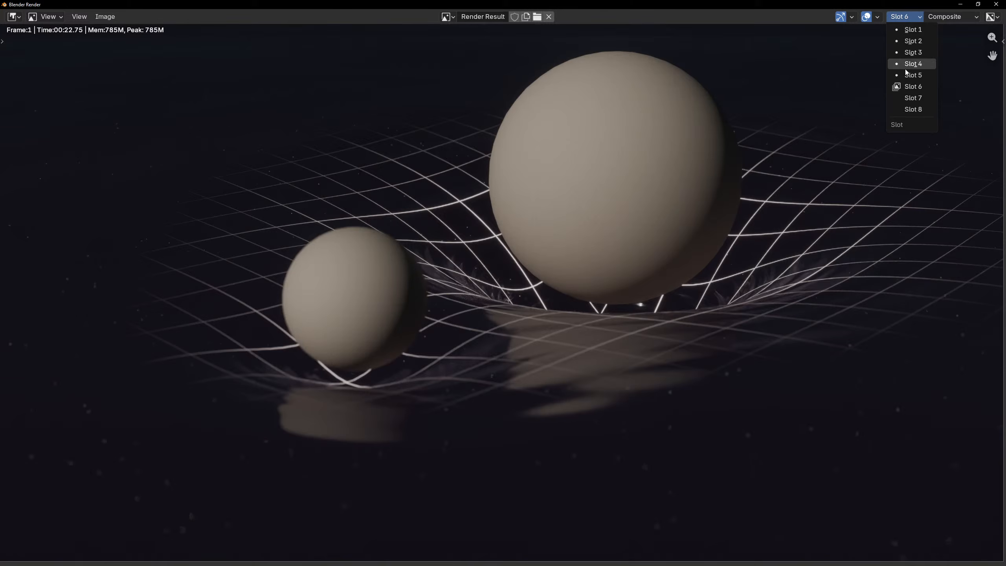
pyautogui.click(908, 99)
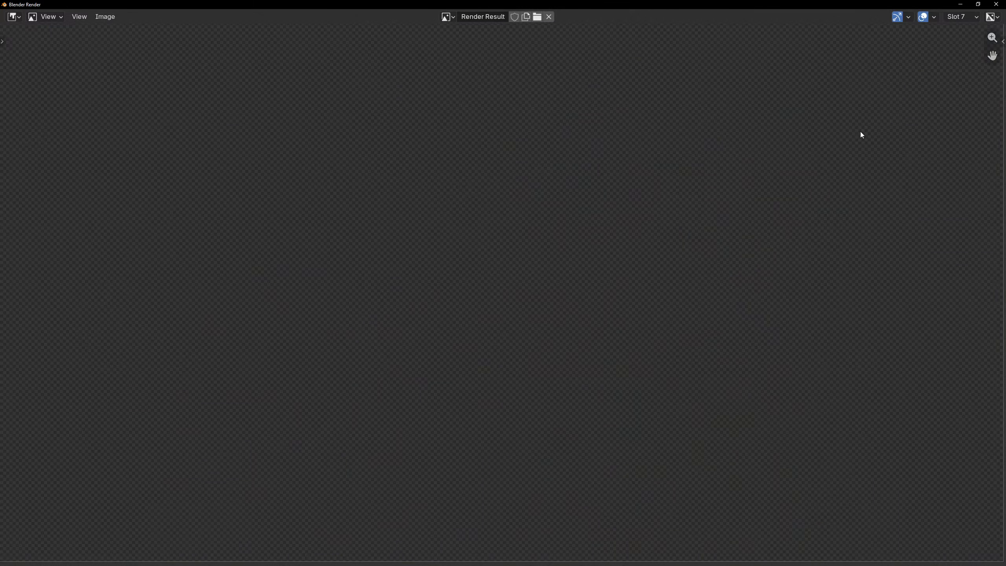
pyautogui.press('F12')
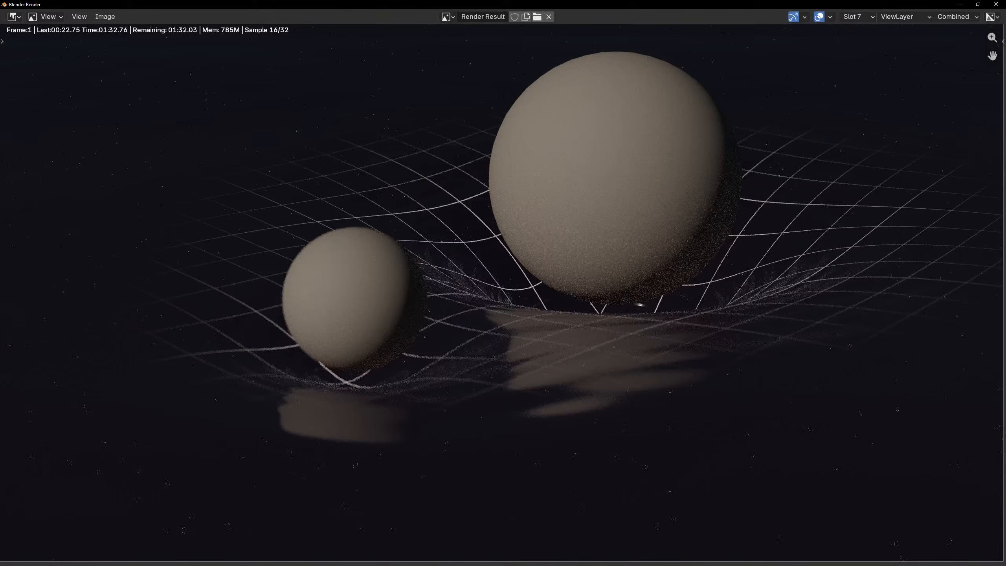
# Switch to the Earth&Moon.blend window, enlarge its 3D viewport and inspect the planets in Rendered and Material Preview shading.
pyautogui.moveTo(0, 167); pyautogui.dragTo(422, 2)
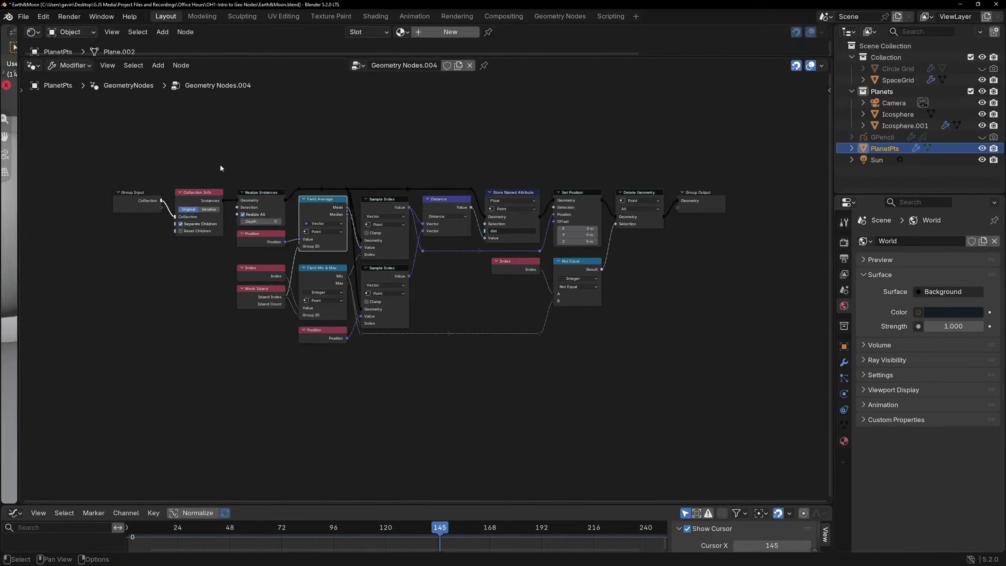
pyautogui.moveTo(18, 163); pyautogui.dragTo(563, 185)
pyautogui.scroll(-8, 332, 198)
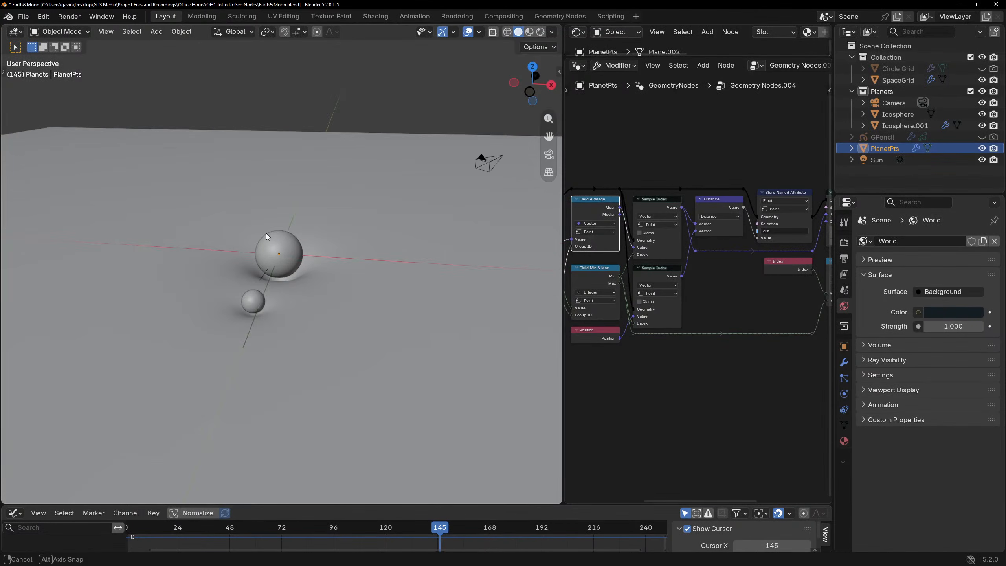
pyautogui.moveTo(266, 233); pyautogui.dragTo(250, 235, button='middle')
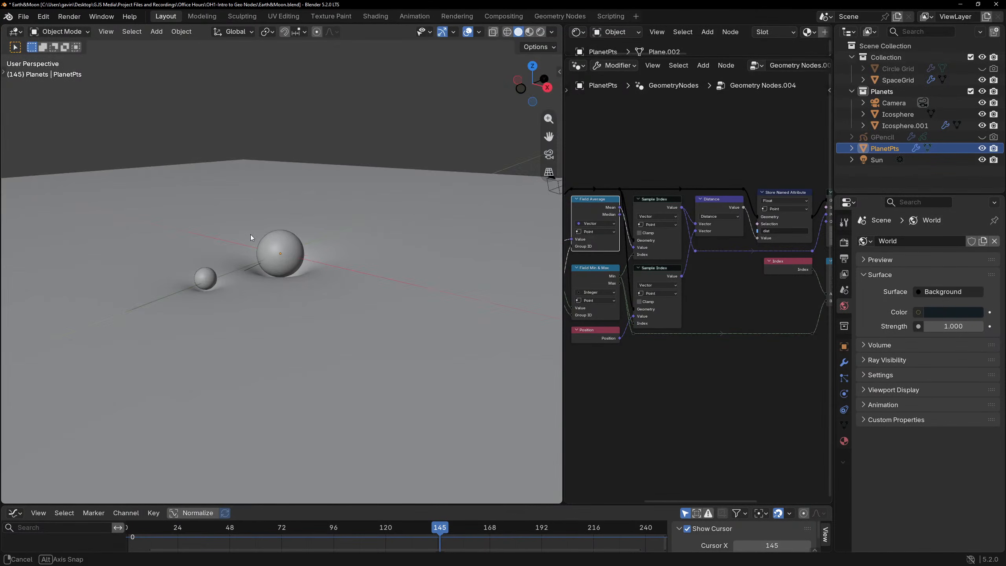
pyautogui.click(541, 33)
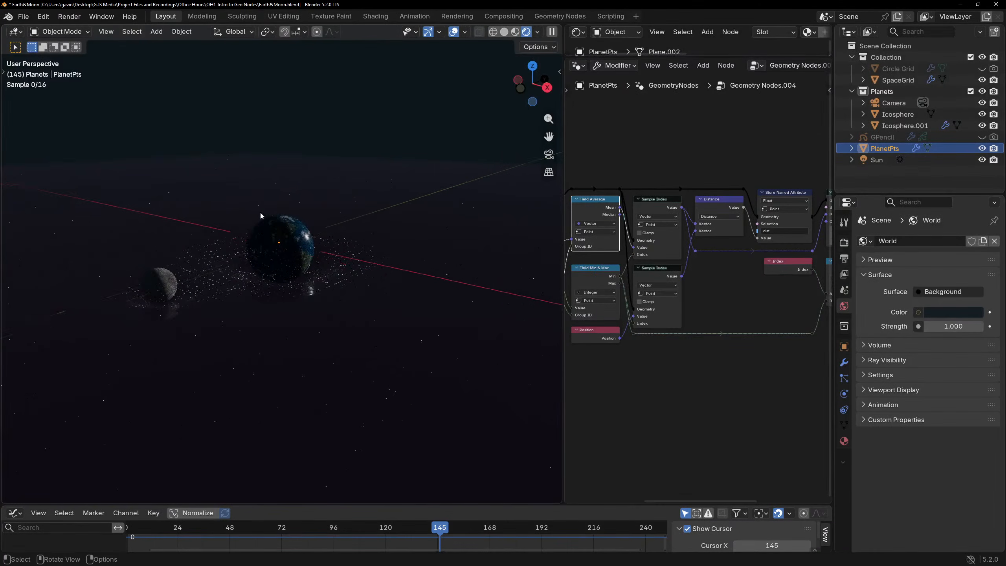
pyautogui.scroll(4, 259, 211)
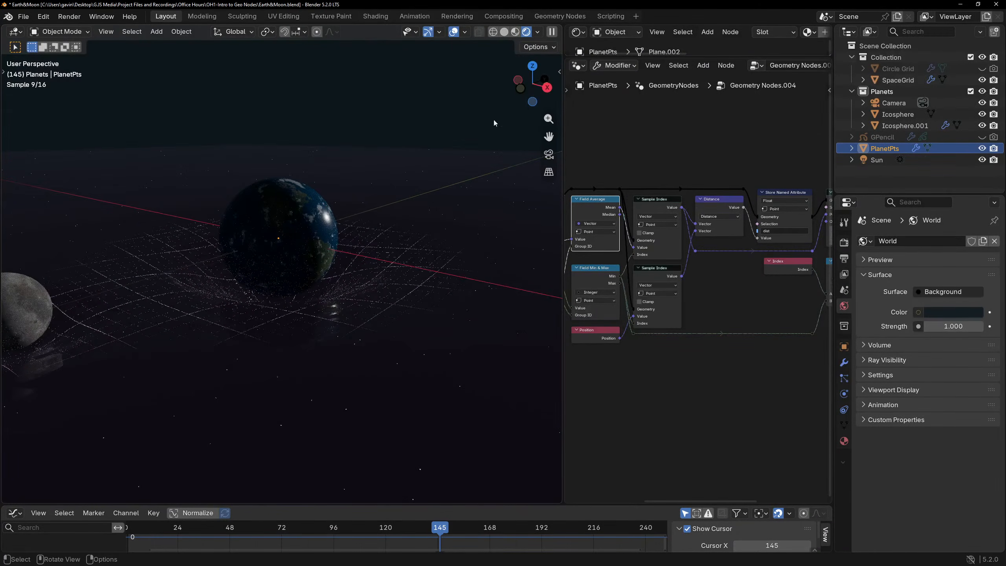
pyautogui.scroll(-2, 494, 119)
pyautogui.click(514, 32)
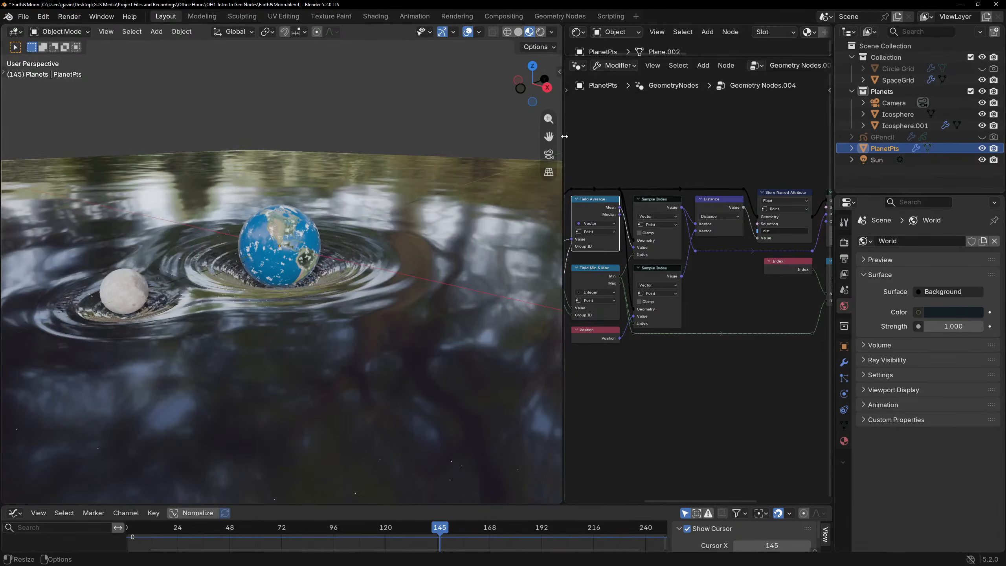
# Enlarge the Shader Editor, select Icosphere and examine the image textures and node network of its Material.002.
pyautogui.moveTo(217, 155); pyautogui.dragTo(216, 156)
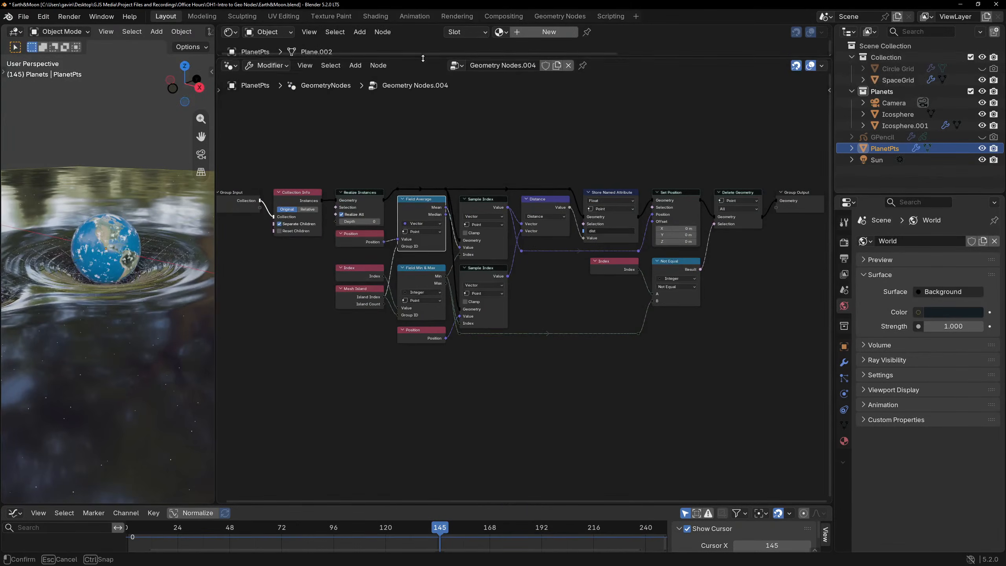
pyautogui.moveTo(365, 60); pyautogui.dragTo(364, 370)
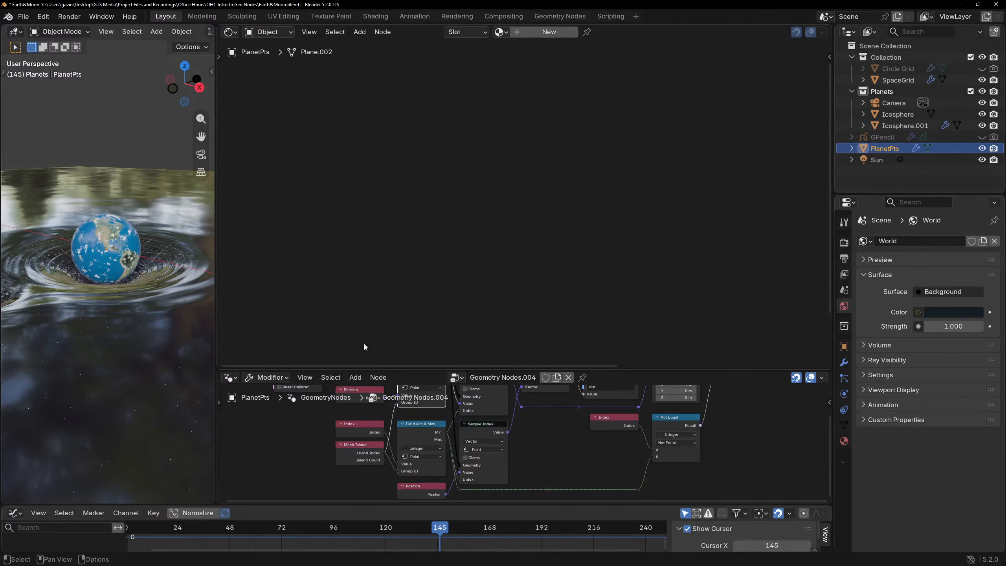
pyautogui.click(896, 116)
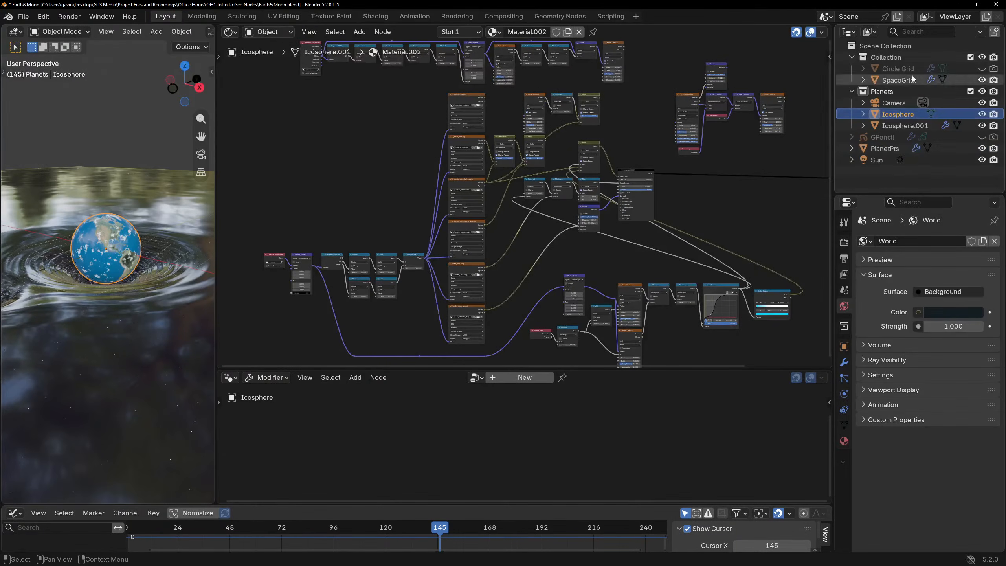
pyautogui.scroll(-2, 586, 167)
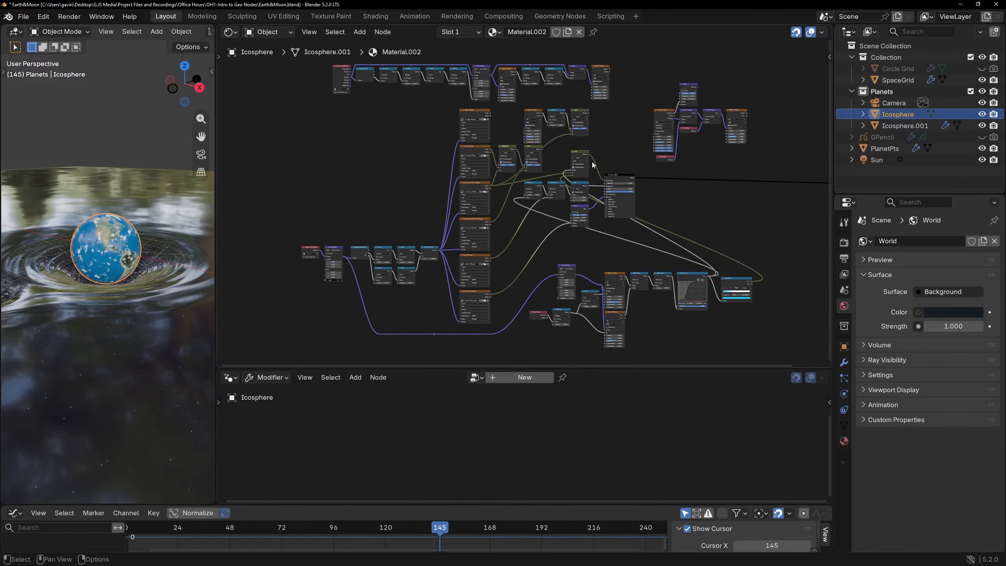
pyautogui.moveTo(592, 163); pyautogui.dragTo(625, 180, button='middle')
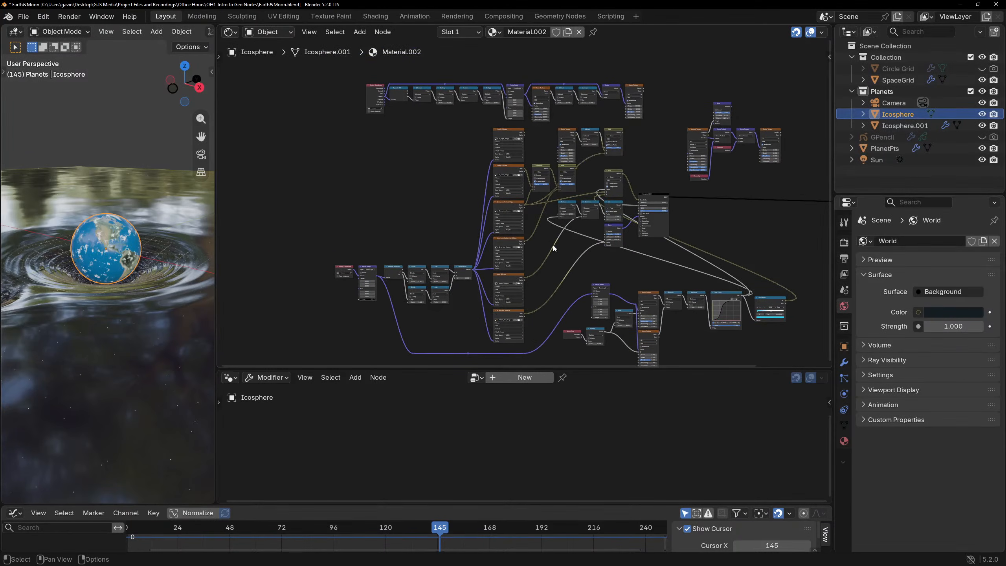
pyautogui.moveTo(554, 247); pyautogui.dragTo(540, 239, button='middle')
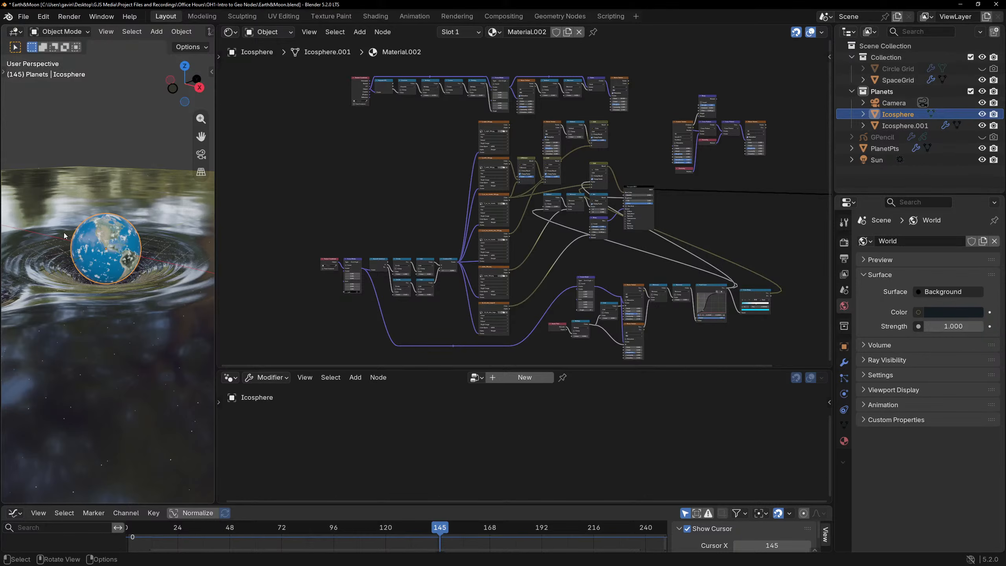
pyautogui.scroll(5, 543, 327)
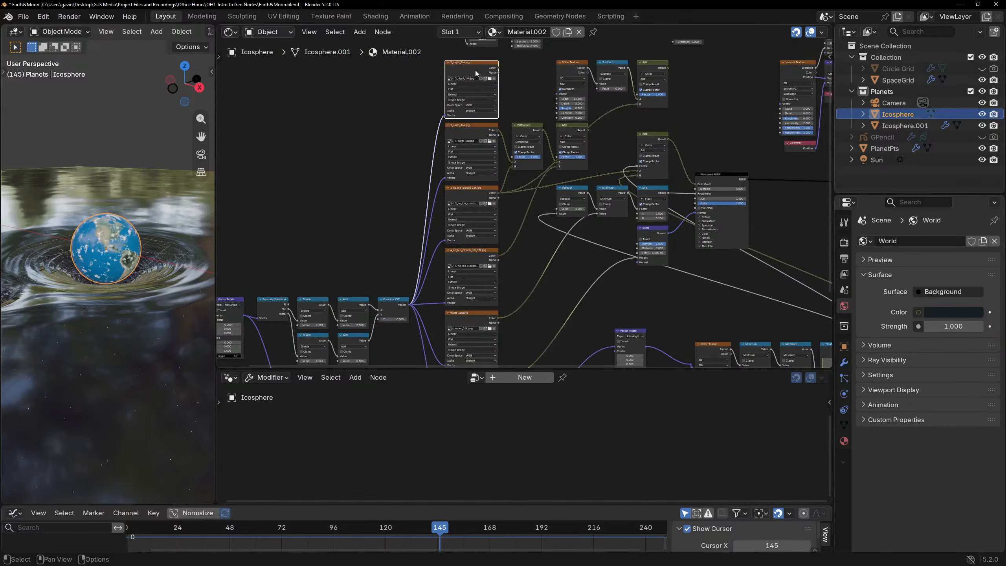
pyautogui.scroll(-3, 592, 248)
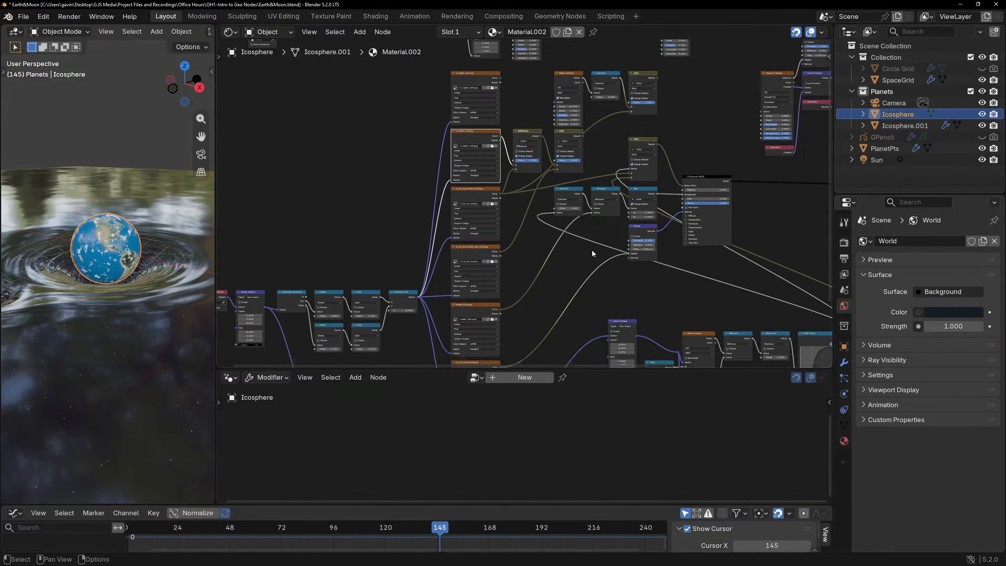
pyautogui.scroll(-2, 565, 252)
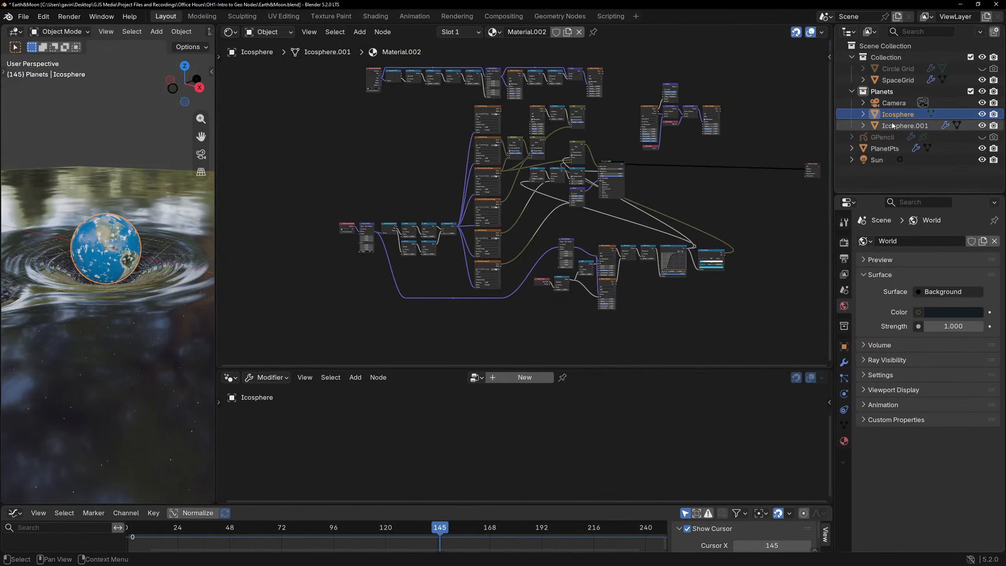
# Select Icosphere.001 and examine its Material.003 nodes, from the texture coordinates through the image texture to the Principled BSDF.
pyautogui.click(846, 126)
pyautogui.scroll(3, 609, 178)
pyautogui.moveTo(608, 177); pyautogui.dragTo(381, 180, button='middle')
pyautogui.scroll(-5, 436, 179)
pyautogui.moveTo(530, 164); pyautogui.dragTo(360, 182, button='middle')
pyautogui.scroll(-1, 515, 198)
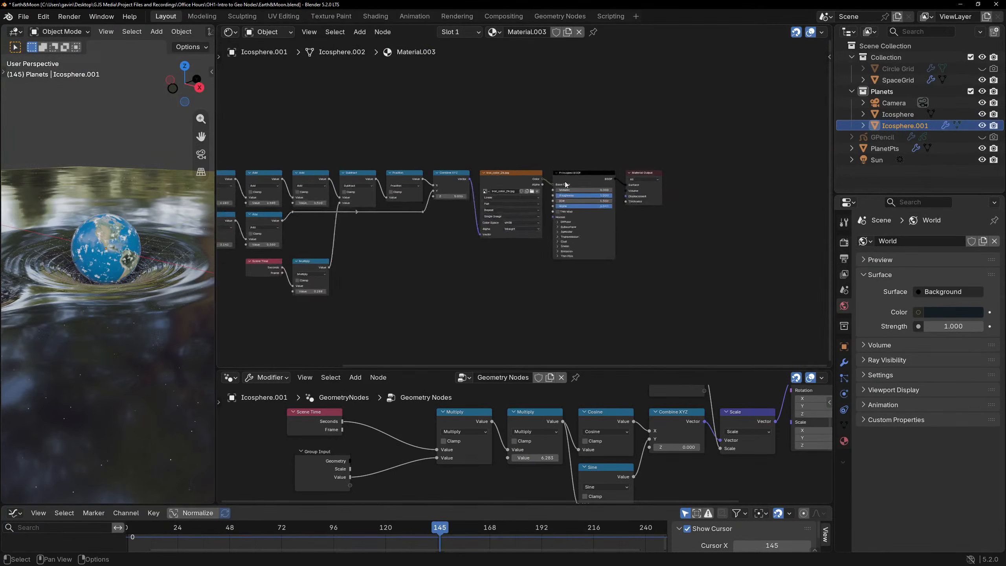
pyautogui.scroll(2, 595, 238)
pyautogui.click(491, 162)
pyautogui.scroll(-3, 495, 206)
pyautogui.moveTo(445, 273); pyautogui.dragTo(641, 263, button='middle')
pyautogui.scroll(2, 603, 251)
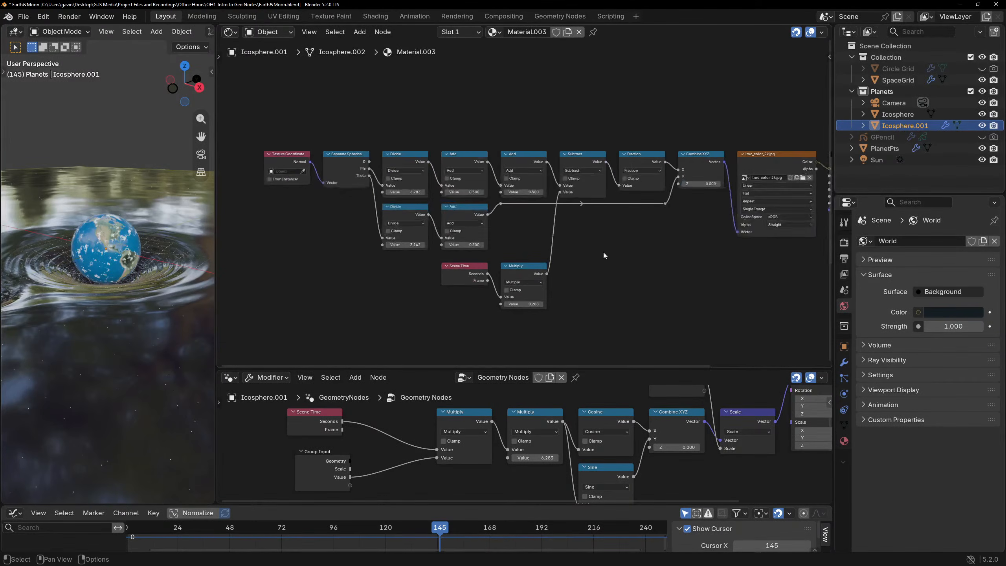
# Examine Material.003's spherical mapping nodes, from Texture Coordinate and Scene Time through the math nodes to Combine XYZ and the image texture.
pyautogui.moveTo(690, 132); pyautogui.dragTo(263, 311)
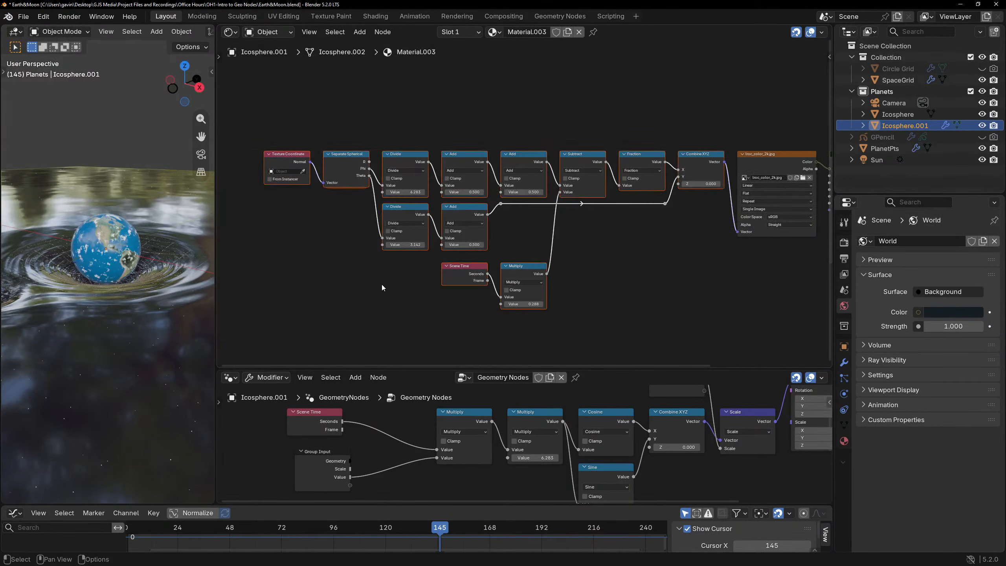
pyautogui.scroll(2, 314, 208)
pyautogui.moveTo(313, 208); pyautogui.dragTo(419, 227, button='middle')
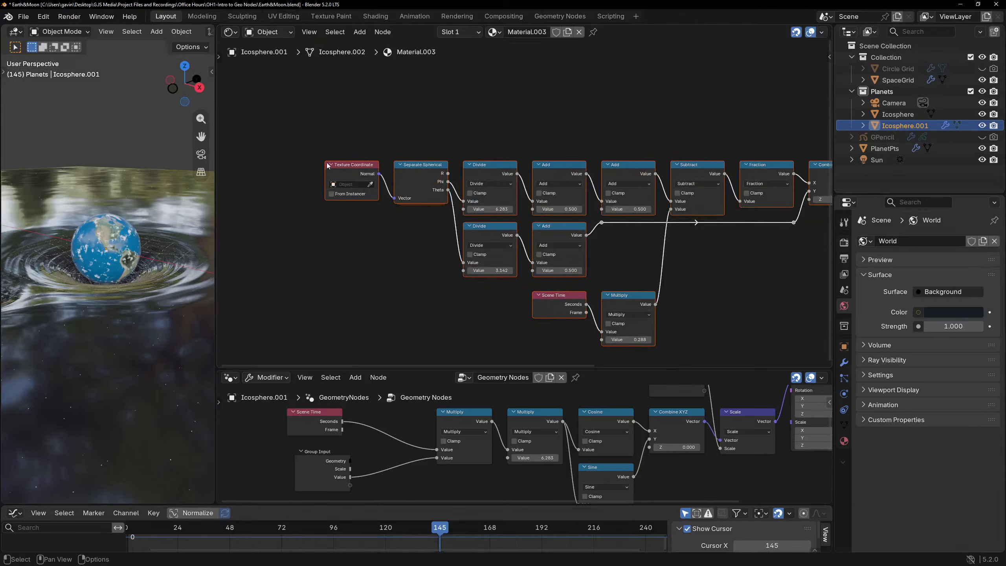
pyautogui.click(345, 277)
pyautogui.scroll(-4, 486, 225)
pyautogui.scroll(4, 404, 226)
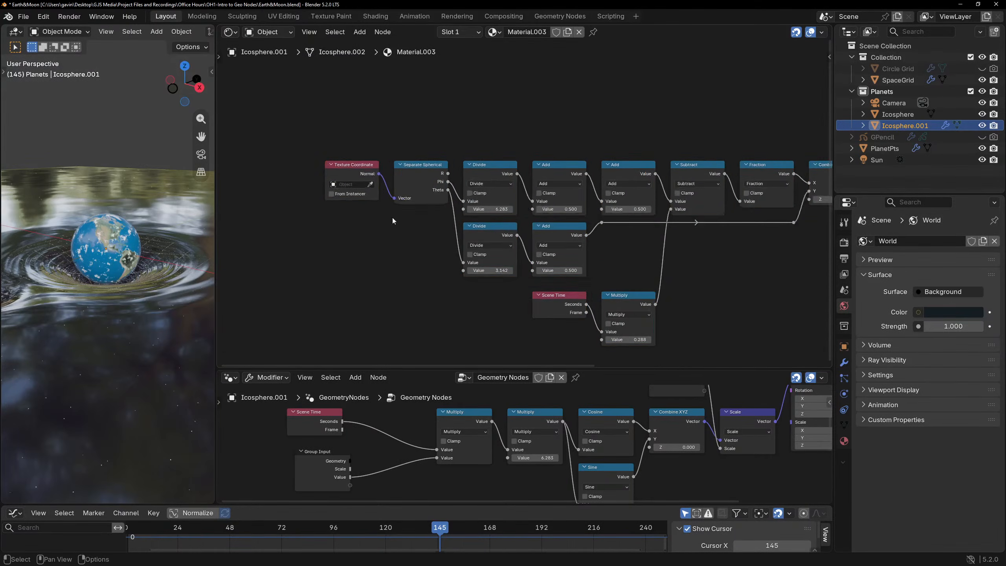
pyautogui.scroll(3, 388, 218)
pyautogui.moveTo(340, 155); pyautogui.dragTo(409, 195, button='middle')
pyautogui.scroll(-4, 563, 278)
pyautogui.moveTo(608, 299); pyautogui.dragTo(458, 198, button='middle')
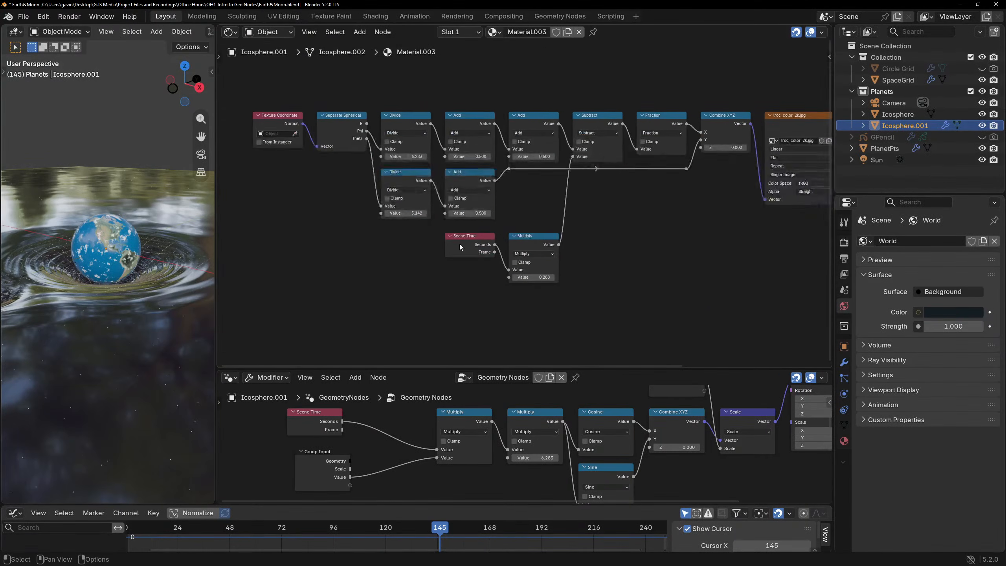
pyautogui.moveTo(581, 233); pyautogui.dragTo(537, 254, button='middle')
pyautogui.scroll(-3, 490, 274)
pyautogui.scroll(-1, 553, 262)
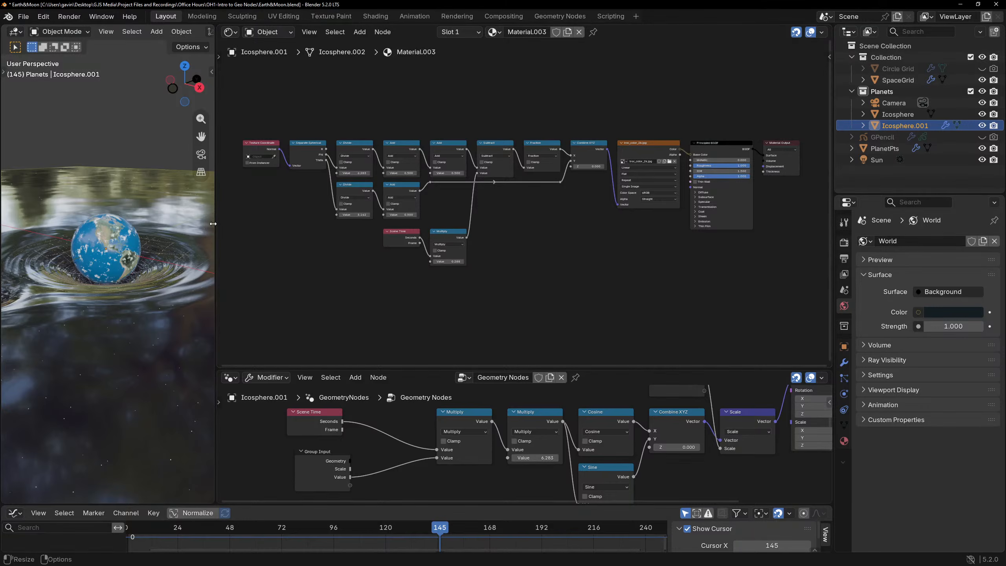
# Widen the 3D viewport, frame the moon up close and inspect it in Wireframe and Rendered shading.
pyautogui.moveTo(212, 223); pyautogui.dragTo(561, 238)
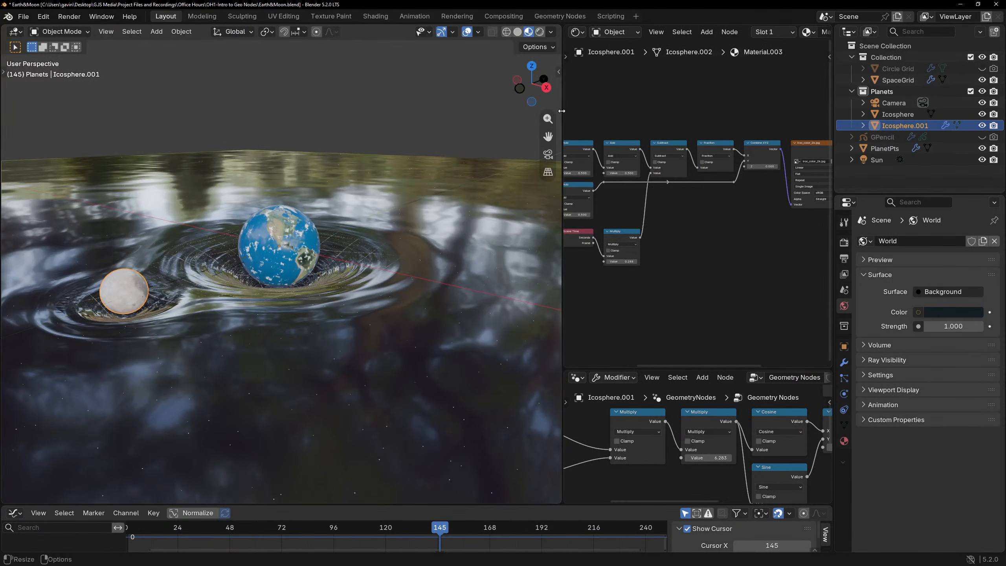
pyautogui.moveTo(562, 113); pyautogui.dragTo(332, 112)
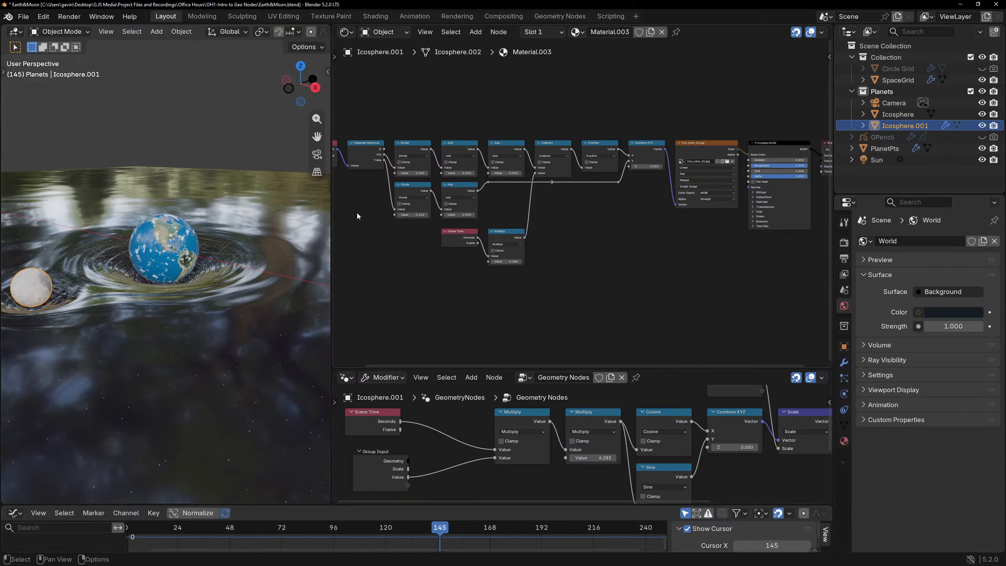
pyautogui.scroll(3, 198, 240)
pyautogui.scroll(-1, 301, 76)
pyautogui.scroll(-3, 306, 38)
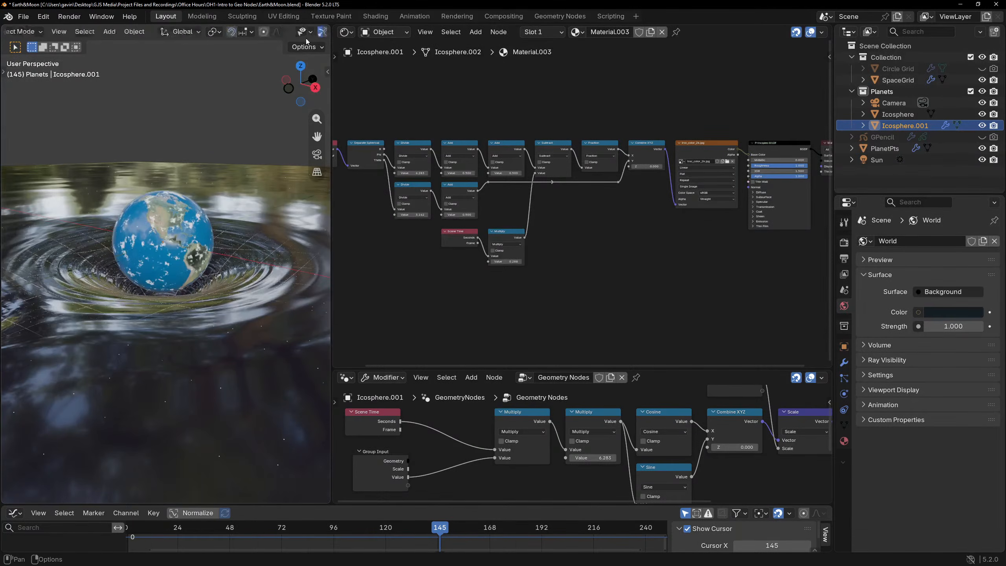
pyautogui.scroll(-5, 306, 38)
pyautogui.click(276, 32)
pyautogui.moveTo(144, 198)
pyautogui.keyDown('shift'); pyautogui.mouseDown(button='middle')
pyautogui.moveTo(233, 146)
pyautogui.moveTo(126, 210)
pyautogui.moveTo(165, 222)
pyautogui.mouseUp(button='middle'); pyautogui.keyUp('shift')
pyautogui.scroll(4, 124, 206)
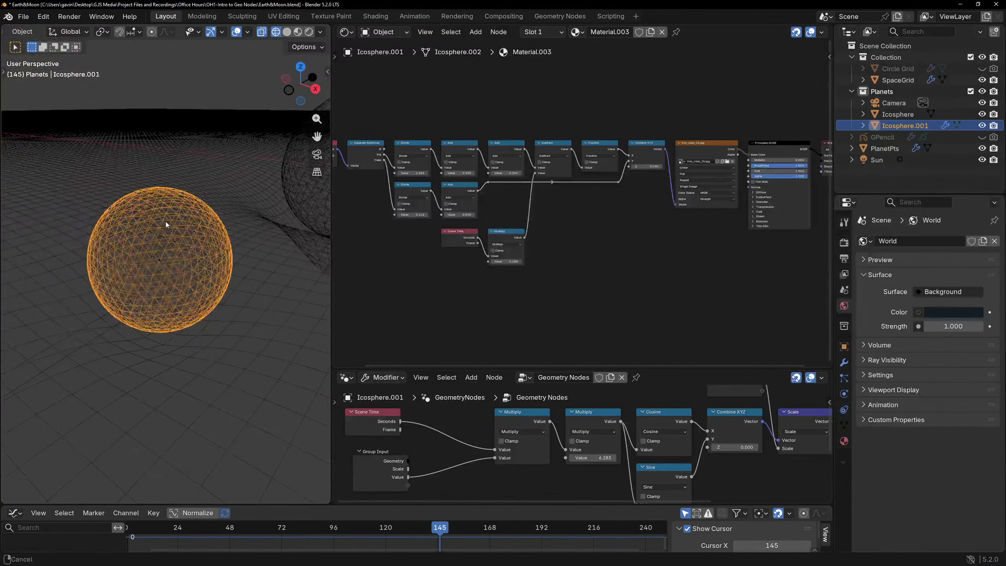
pyautogui.click(309, 32)
# Preview the Texture Coordinate node's Normal output on the moon, checking it in Rendered and Material Preview shading.
pyautogui.moveTo(407, 135); pyautogui.dragTo(591, 149, button='middle')
pyautogui.scroll(3, 531, 148)
pyautogui.scroll(2, 531, 146)
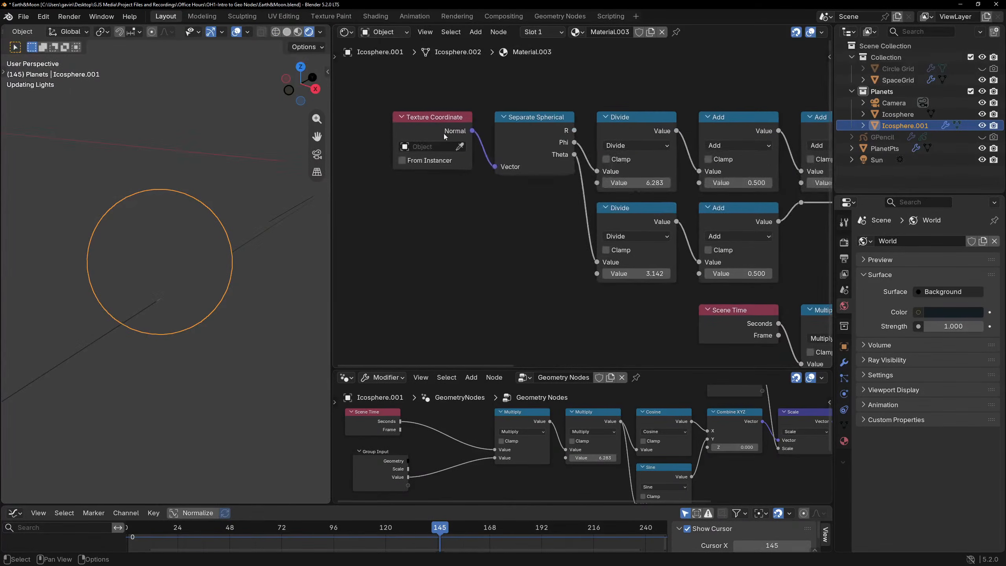
pyautogui.click(438, 130)
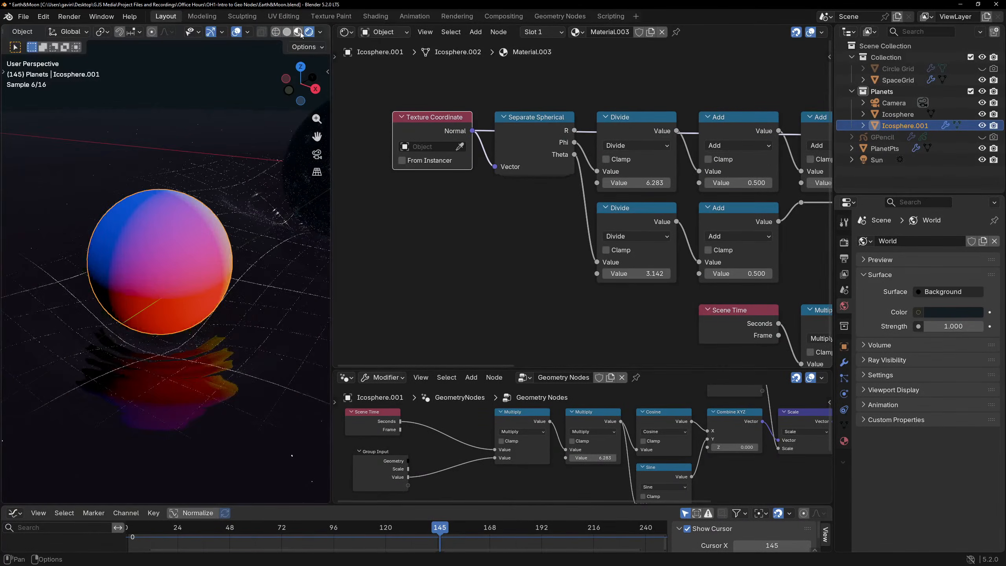
pyautogui.click(298, 33)
# Preview the moon's image texture on the sphere, followed by the Combine XYZ node's vector output.
pyautogui.scroll(-1, 617, 127)
pyautogui.scroll(-6, 617, 127)
pyautogui.moveTo(693, 130); pyautogui.dragTo(578, 134, button='middle')
pyautogui.moveTo(806, 162); pyautogui.dragTo(607, 144, button='middle')
pyautogui.scroll(1, 608, 143)
pyautogui.keyDown('ctrl'); pyautogui.keyDown('shift'); pyautogui.click(657, 142); pyautogui.keyUp('shift'); pyautogui.keyUp('ctrl')
pyautogui.click(602, 131)
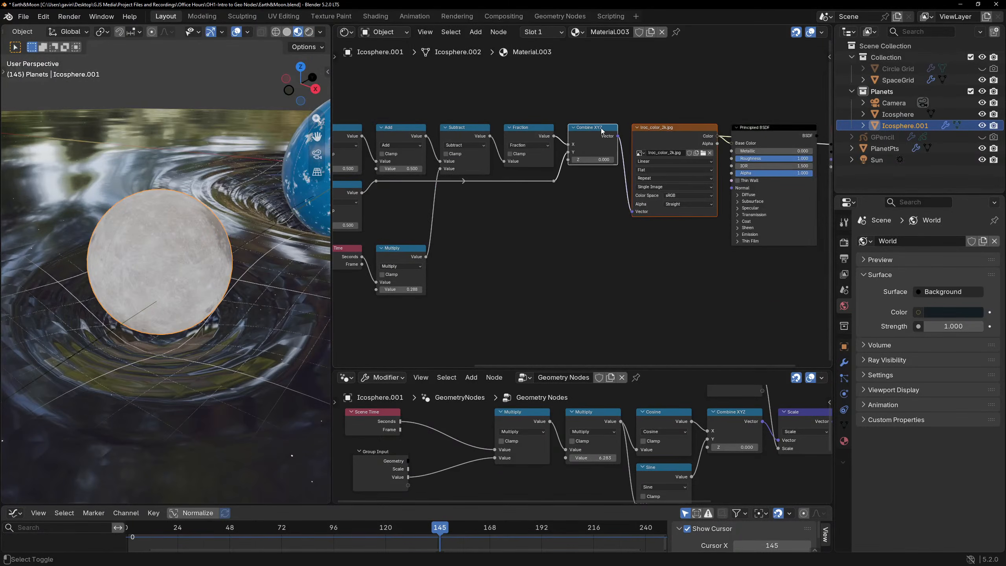
pyautogui.keyDown('ctrl'); pyautogui.keyDown('shift'); pyautogui.click(602, 140); pyautogui.keyUp('shift'); pyautogui.keyUp('ctrl')
pyautogui.moveTo(129, 176)
pyautogui.mouseDown(button='middle')
pyautogui.moveTo(129, 214)
pyautogui.moveTo(129, 167)
pyautogui.mouseUp(button='middle')
pyautogui.moveTo(449, 197); pyautogui.dragTo(574, 203, button='middle')
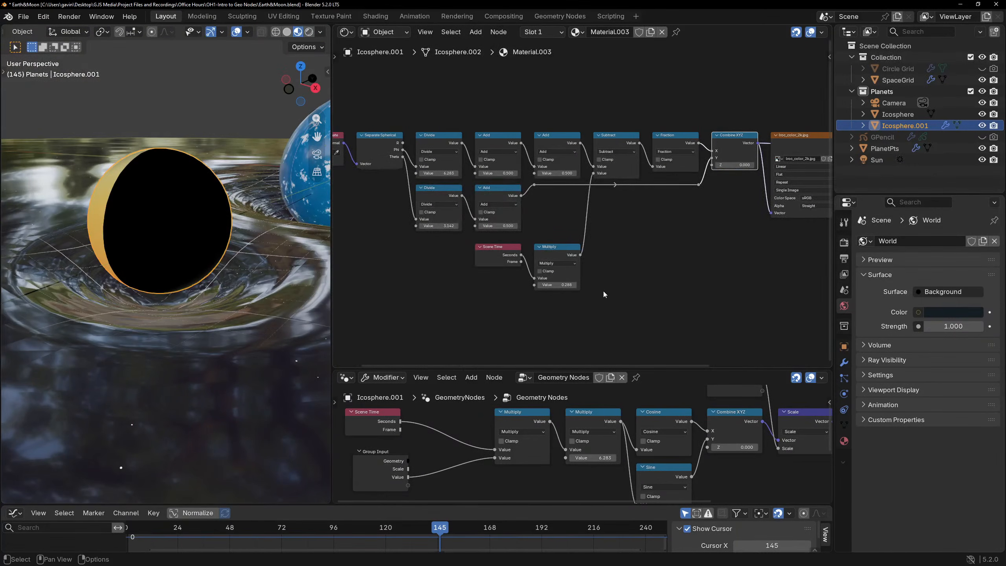
# Examine the full spherical mapping network and view the previewed Combine XYZ result from higher above the sphere.
pyautogui.click(656, 211)
pyautogui.scroll(-4, 689, 203)
pyautogui.moveTo(692, 202); pyautogui.dragTo(707, 188, button='middle')
pyautogui.scroll(3, 681, 191)
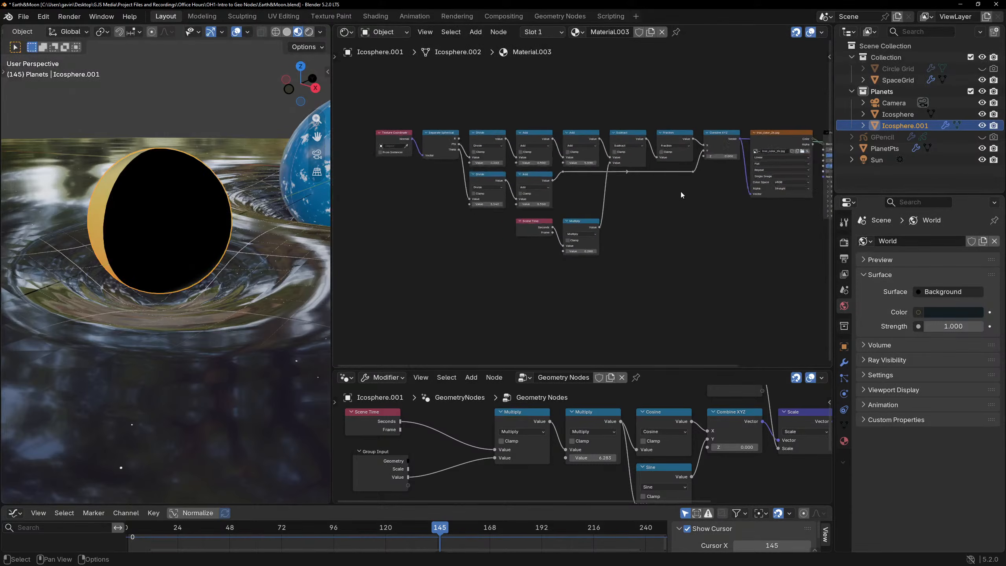
pyautogui.scroll(-1, 714, 201)
pyautogui.scroll(1, 683, 204)
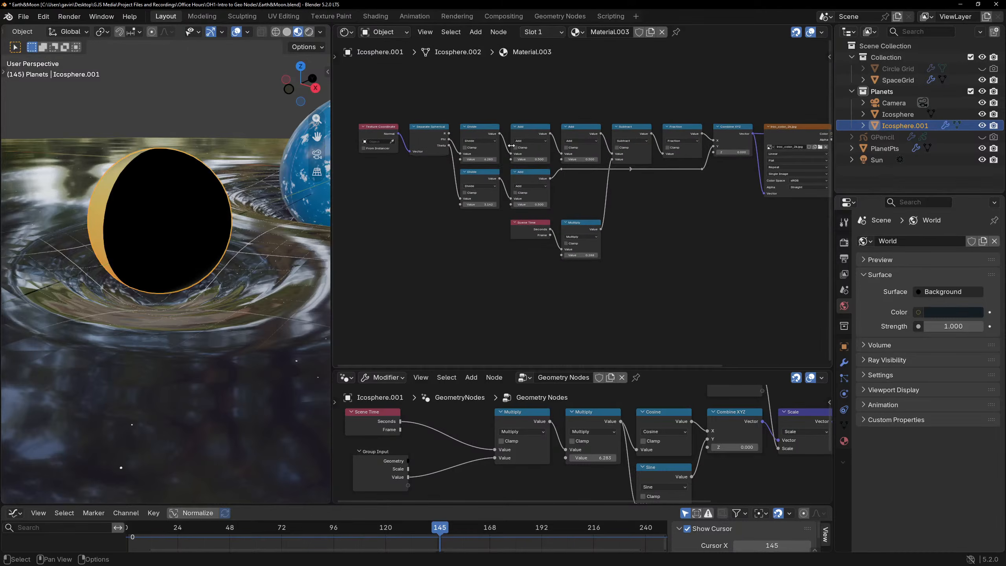
pyautogui.moveTo(287, 127); pyautogui.dragTo(273, 150, button='middle')
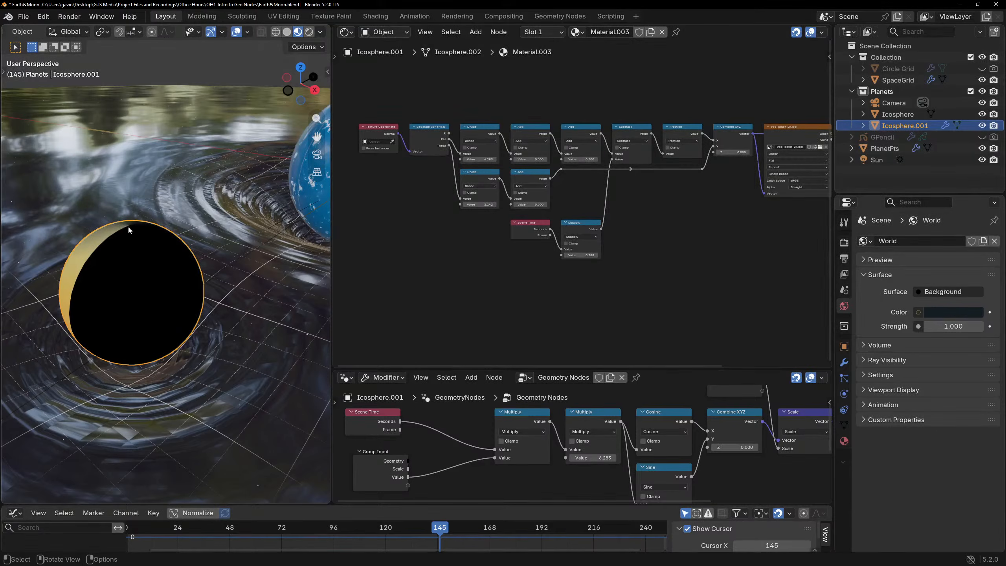
# Return to the SpaceTimeStream1.blend window, deselect the Grid and bring more of GridMat's node chain into view.
pyautogui.click(962, 5)
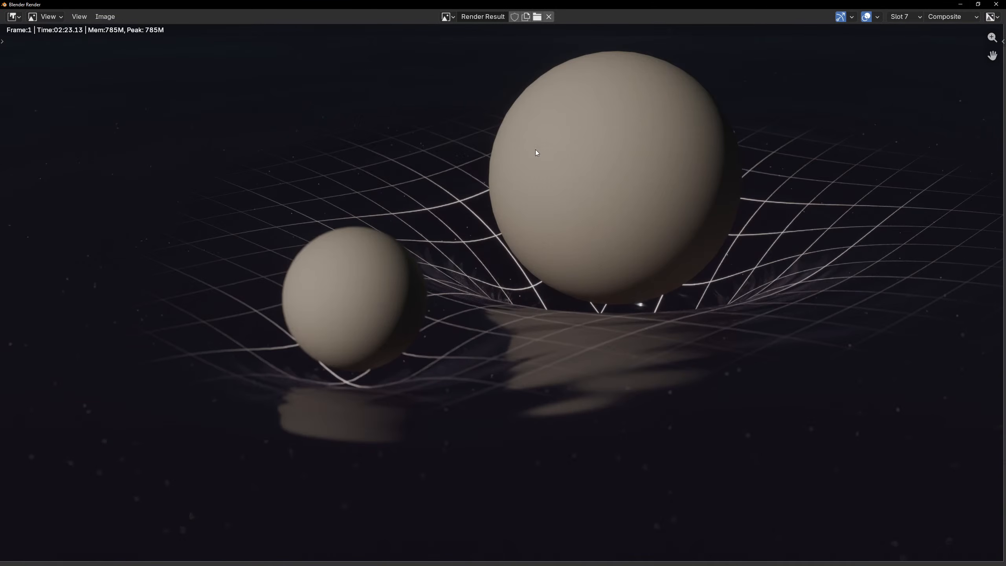
pyautogui.click(959, 8)
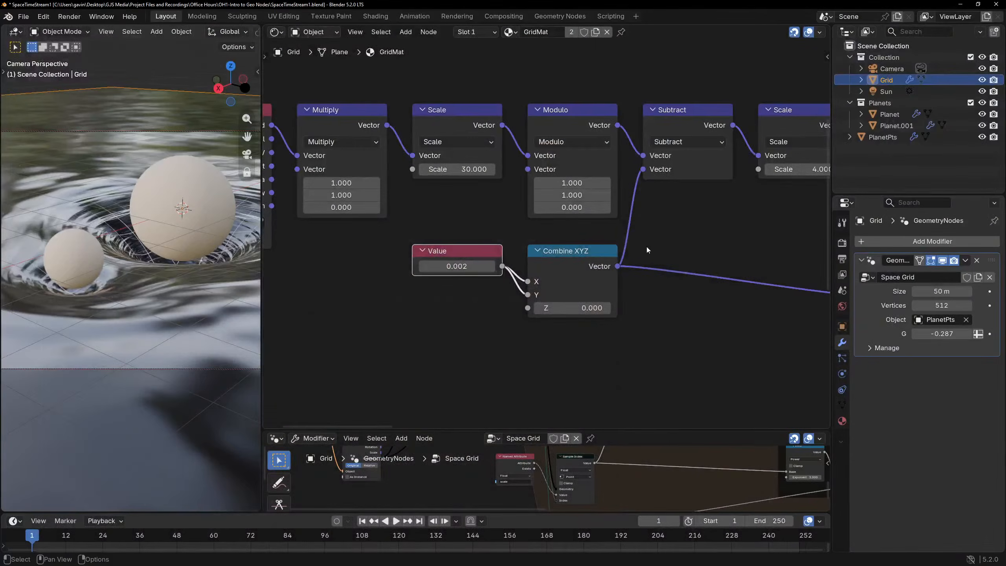
pyautogui.click(156, 78)
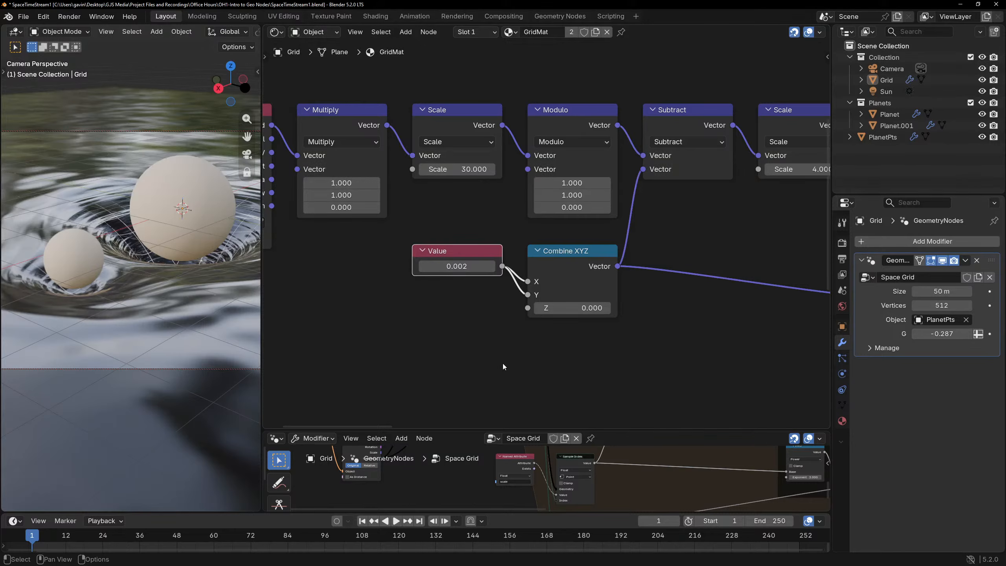
pyautogui.scroll(-3, 496, 357)
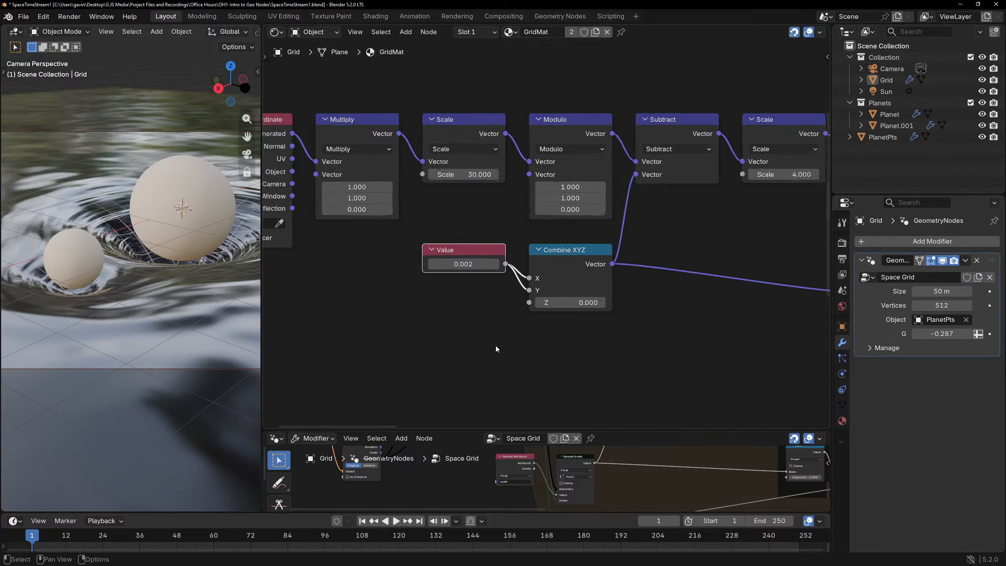
pyautogui.click(560, 353)
pyautogui.moveTo(681, 344); pyautogui.dragTo(595, 316, button='middle')
pyautogui.scroll(-2, 549, 336)
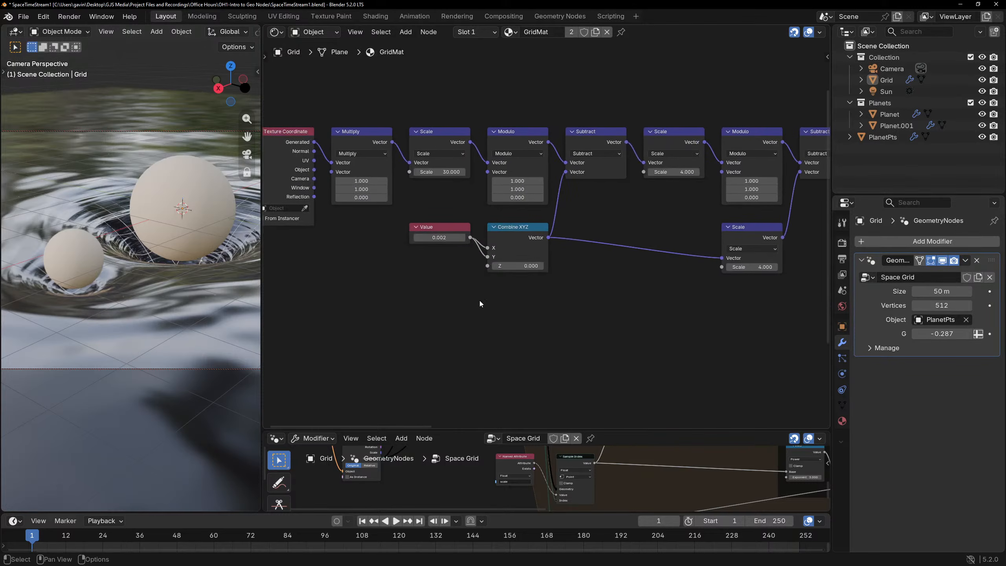